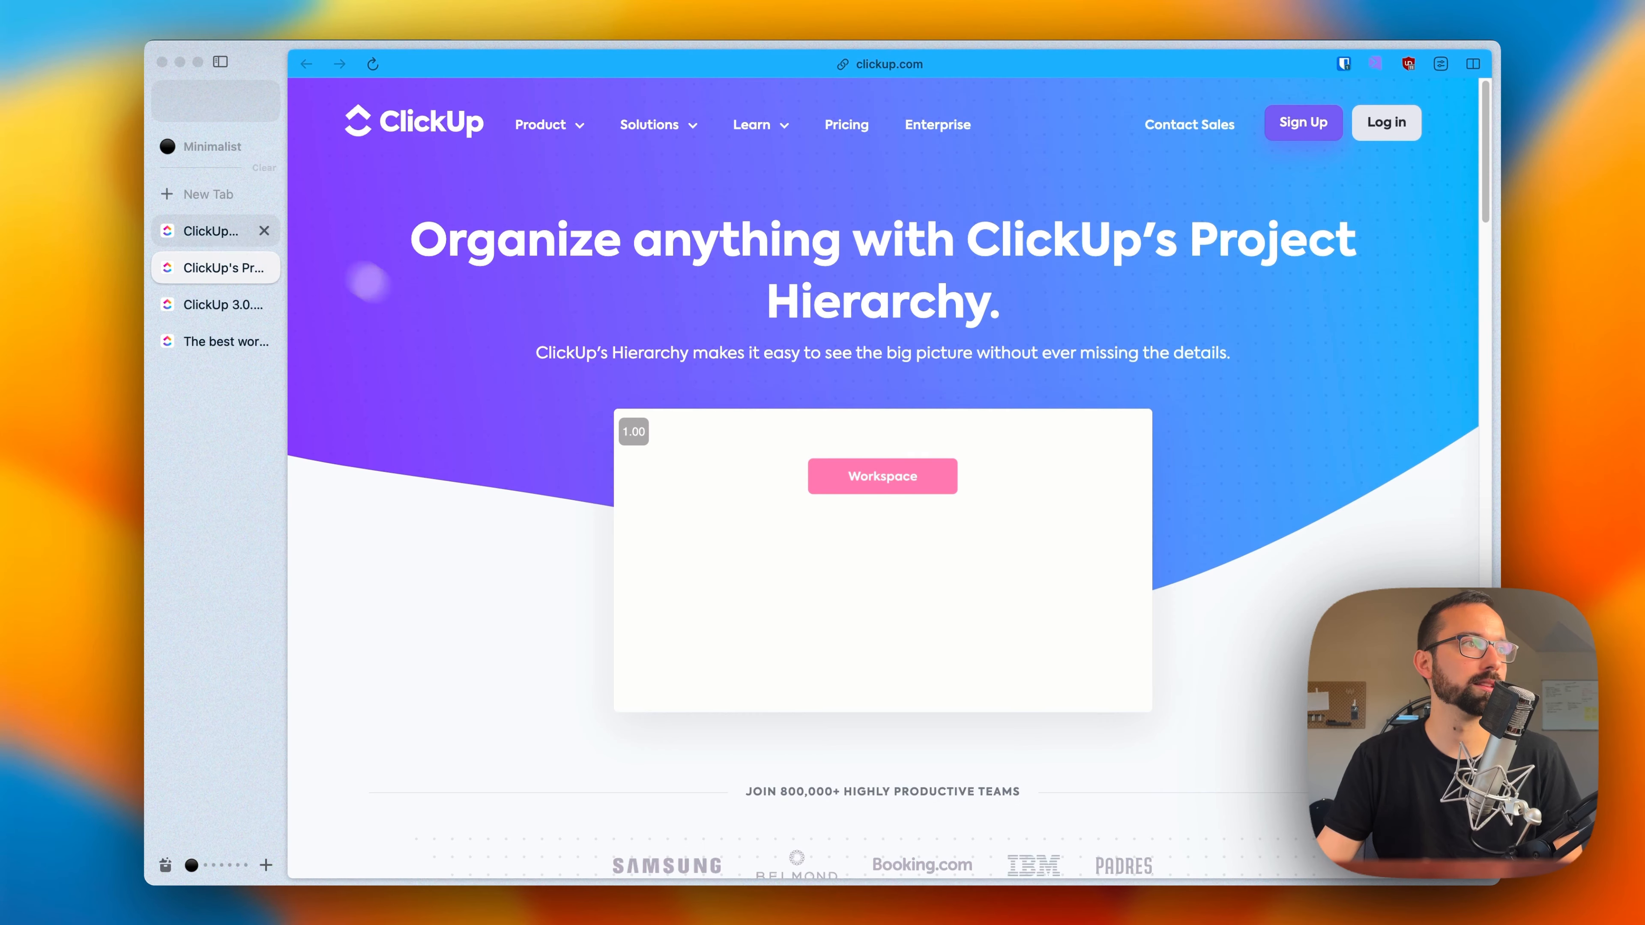
Step: Examine the clickup.com home page from the Projects board preview down to the "One app to replace them all" section and back up
left_click(224, 231)
scroll(1019, 502, "down", 3)
scroll(1020, 502, "down", 20)
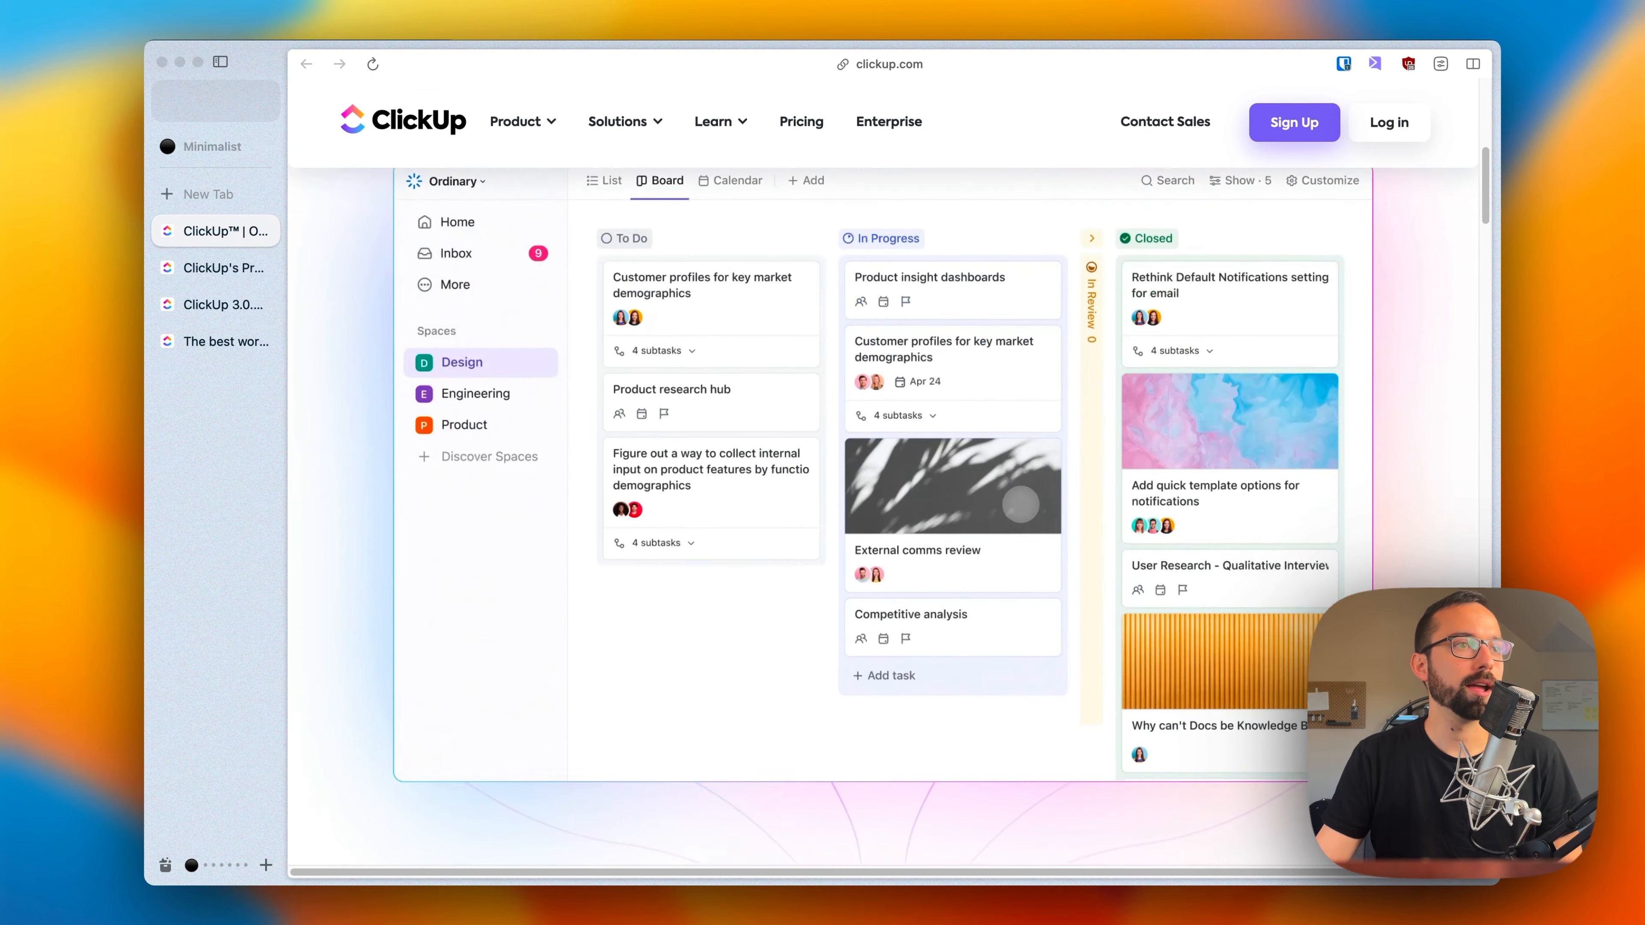
scroll(1020, 507, "down", 7)
scroll(1020, 507, "up", 7)
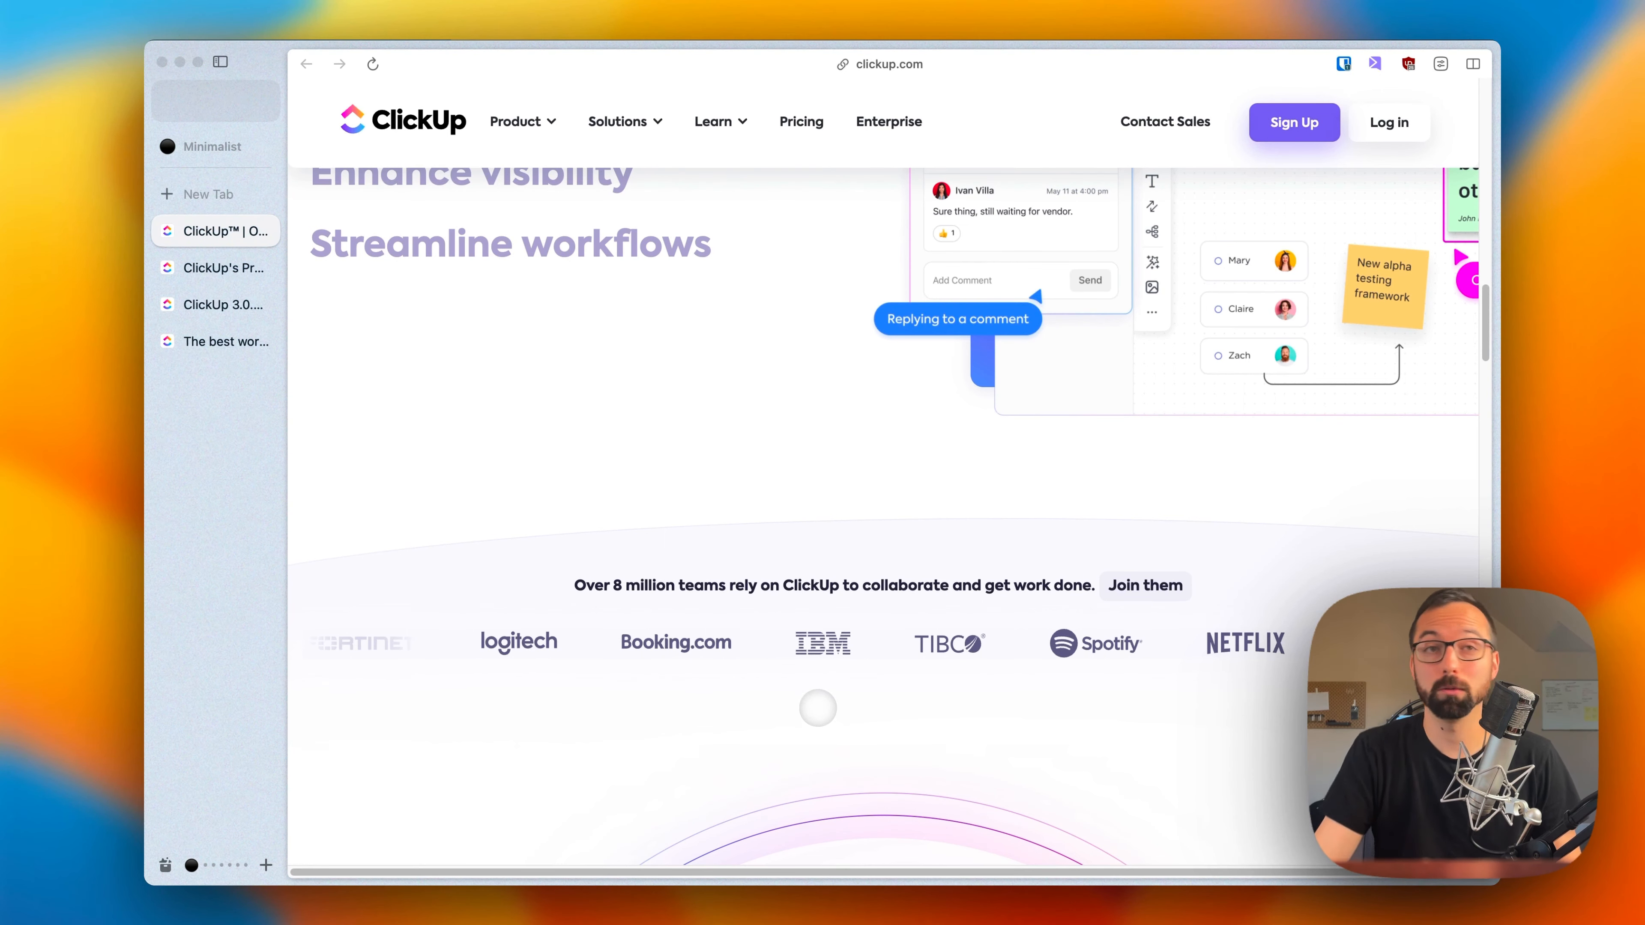
scroll(996, 650, "down", 3)
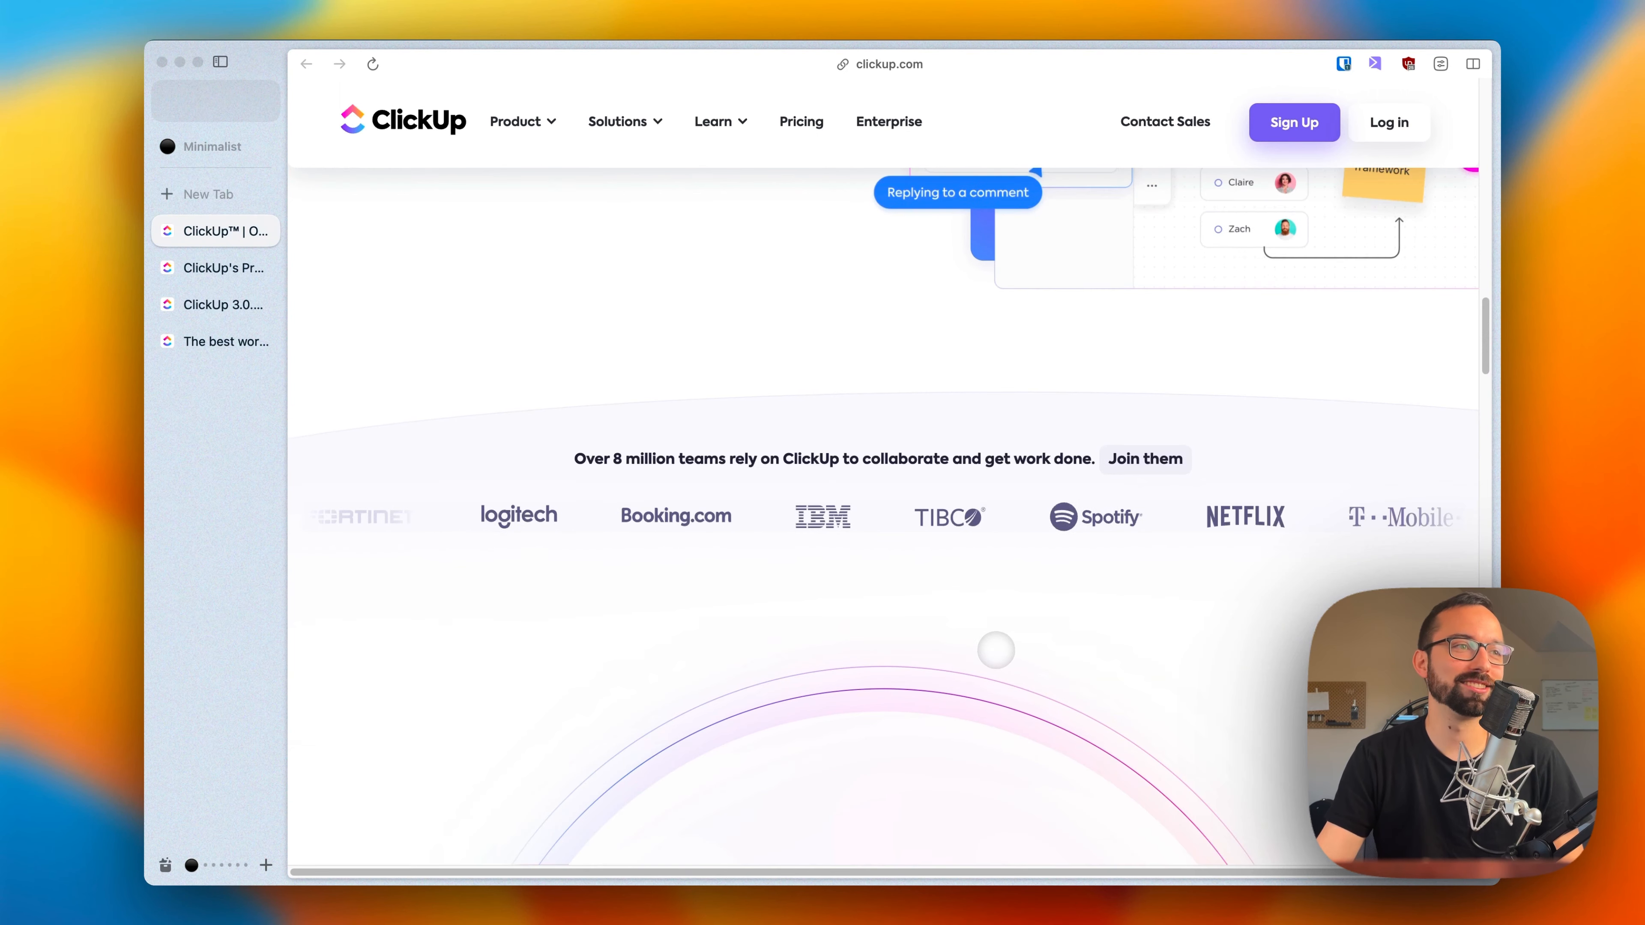
scroll(995, 650, "down", 10)
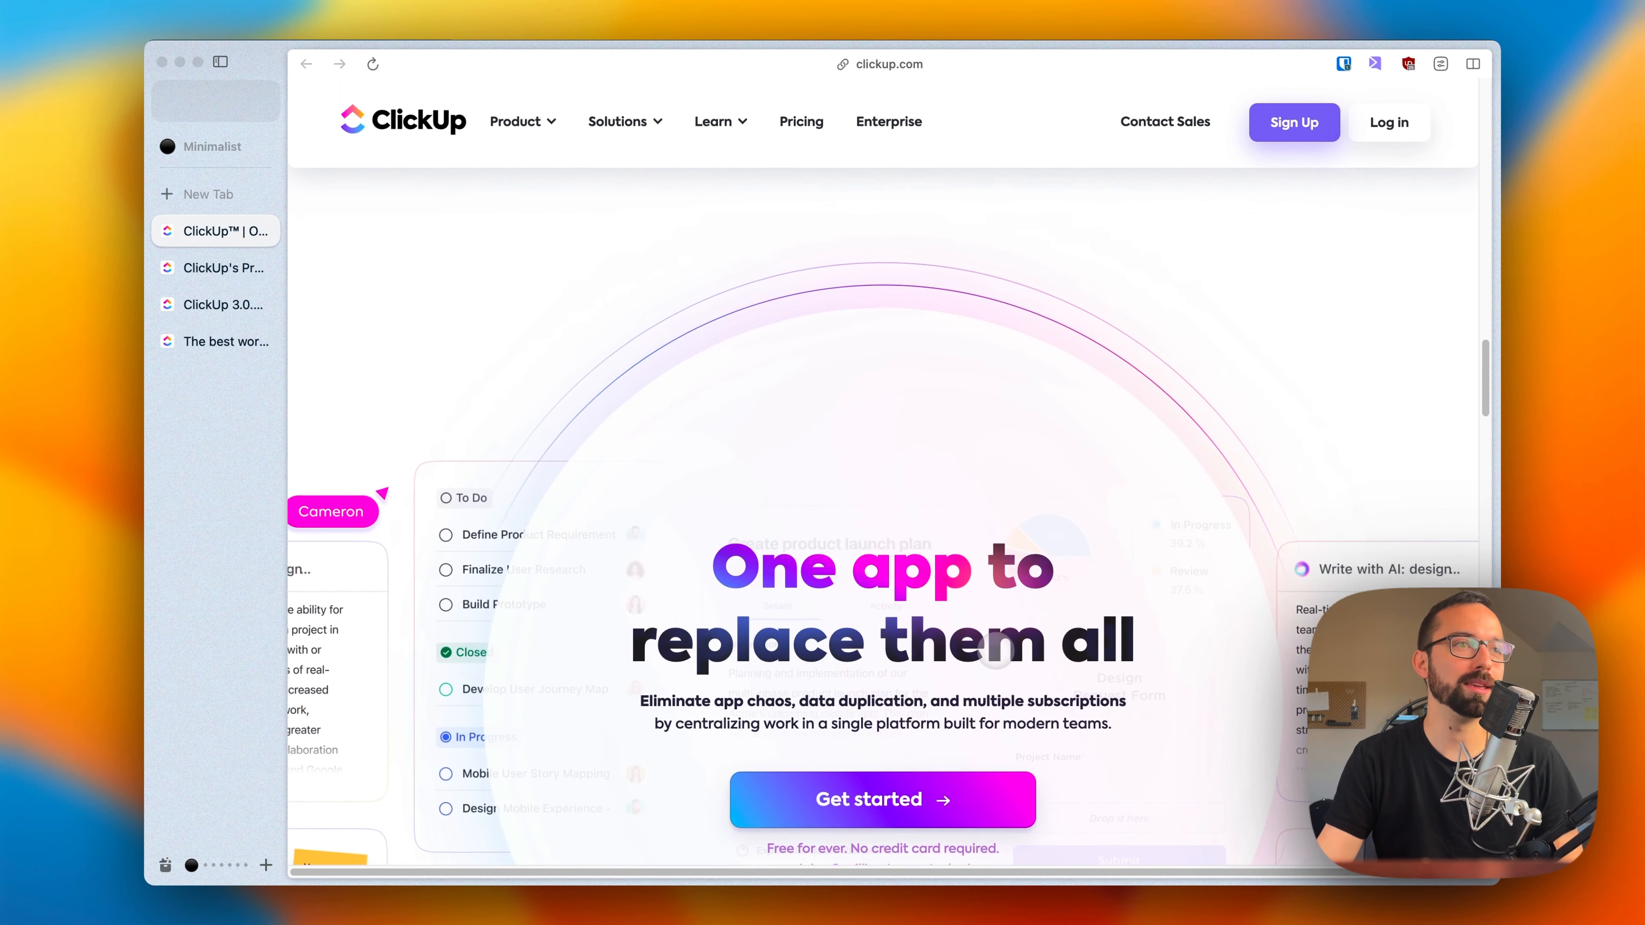
scroll(996, 657, "up", 10)
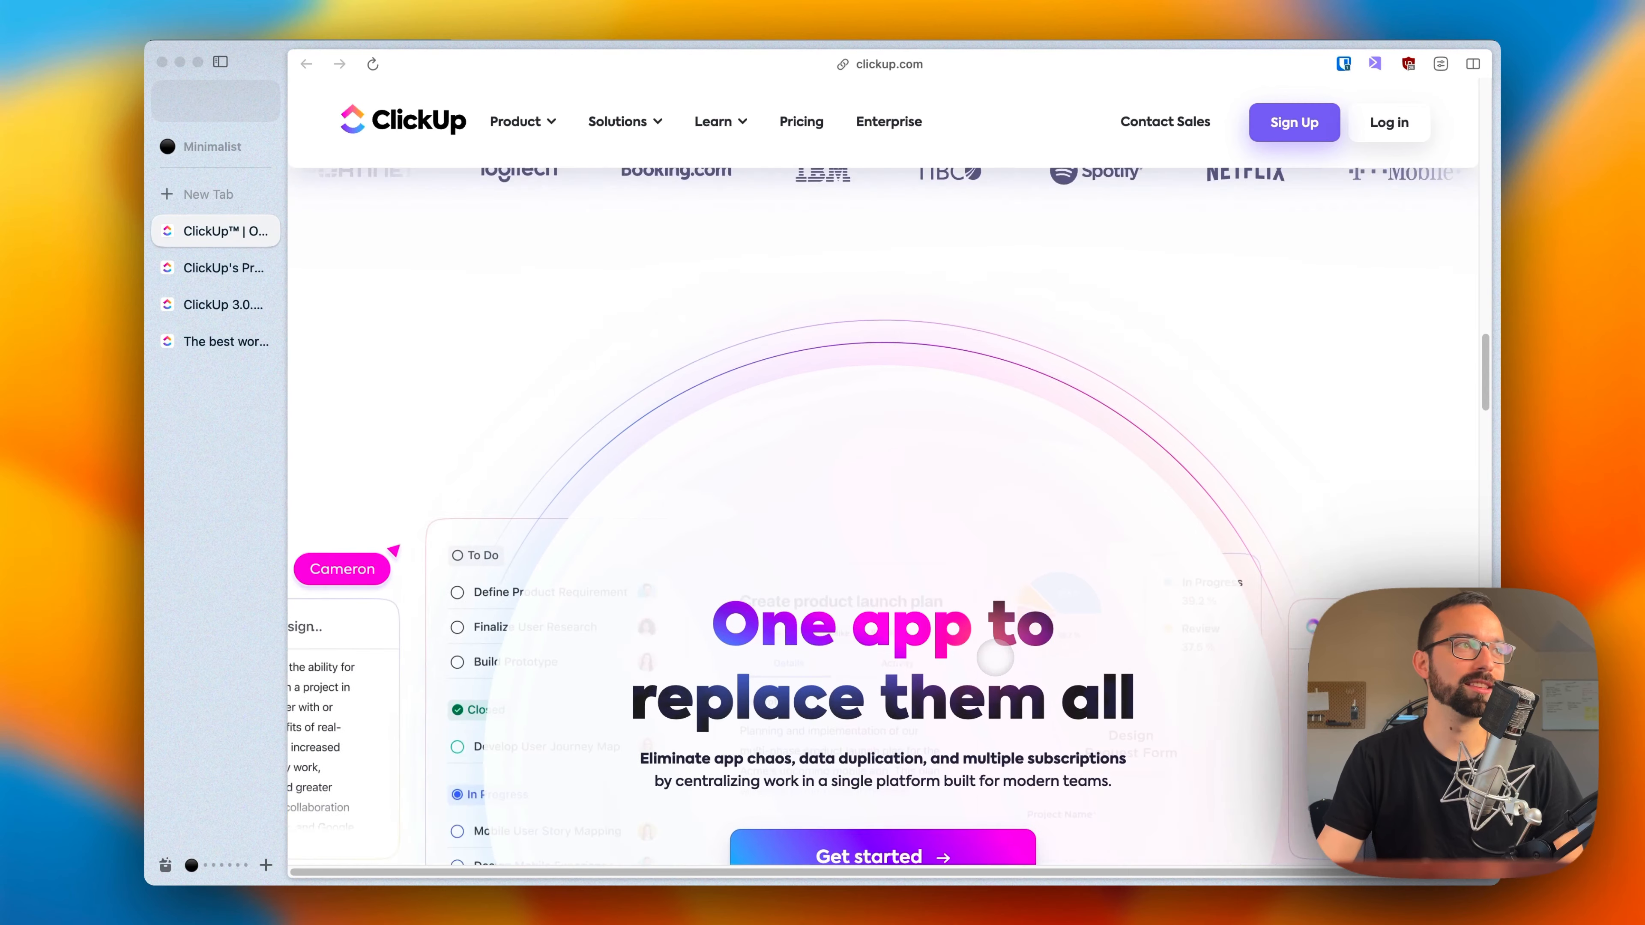
scroll(995, 658, "up", 2)
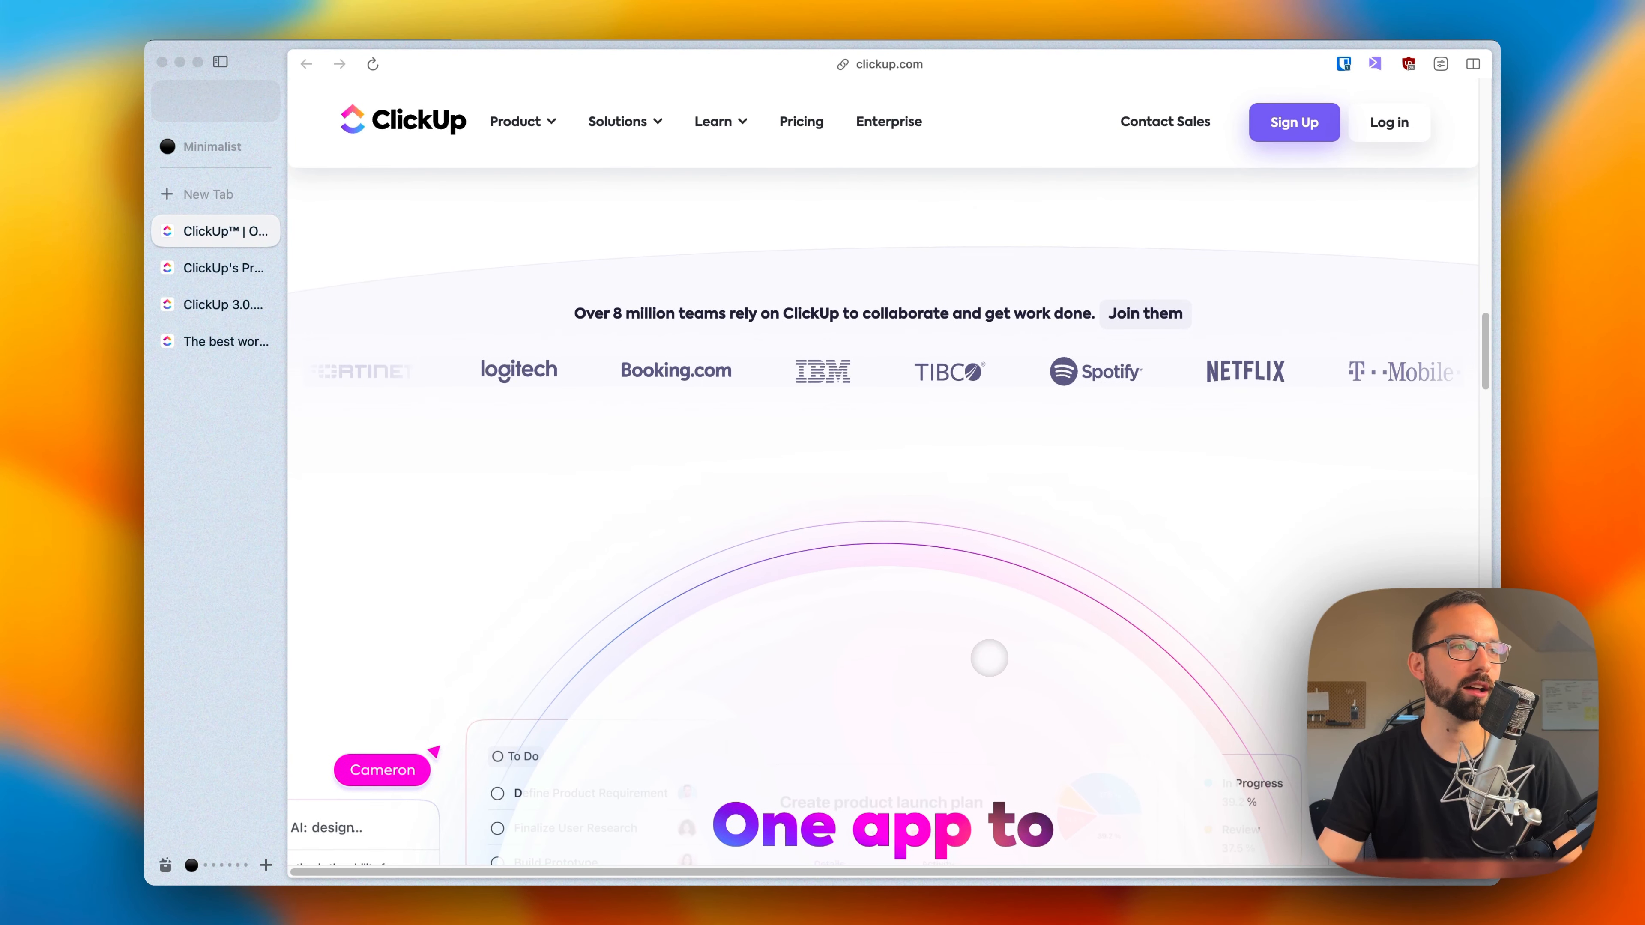
scroll(996, 657, "up", 8)
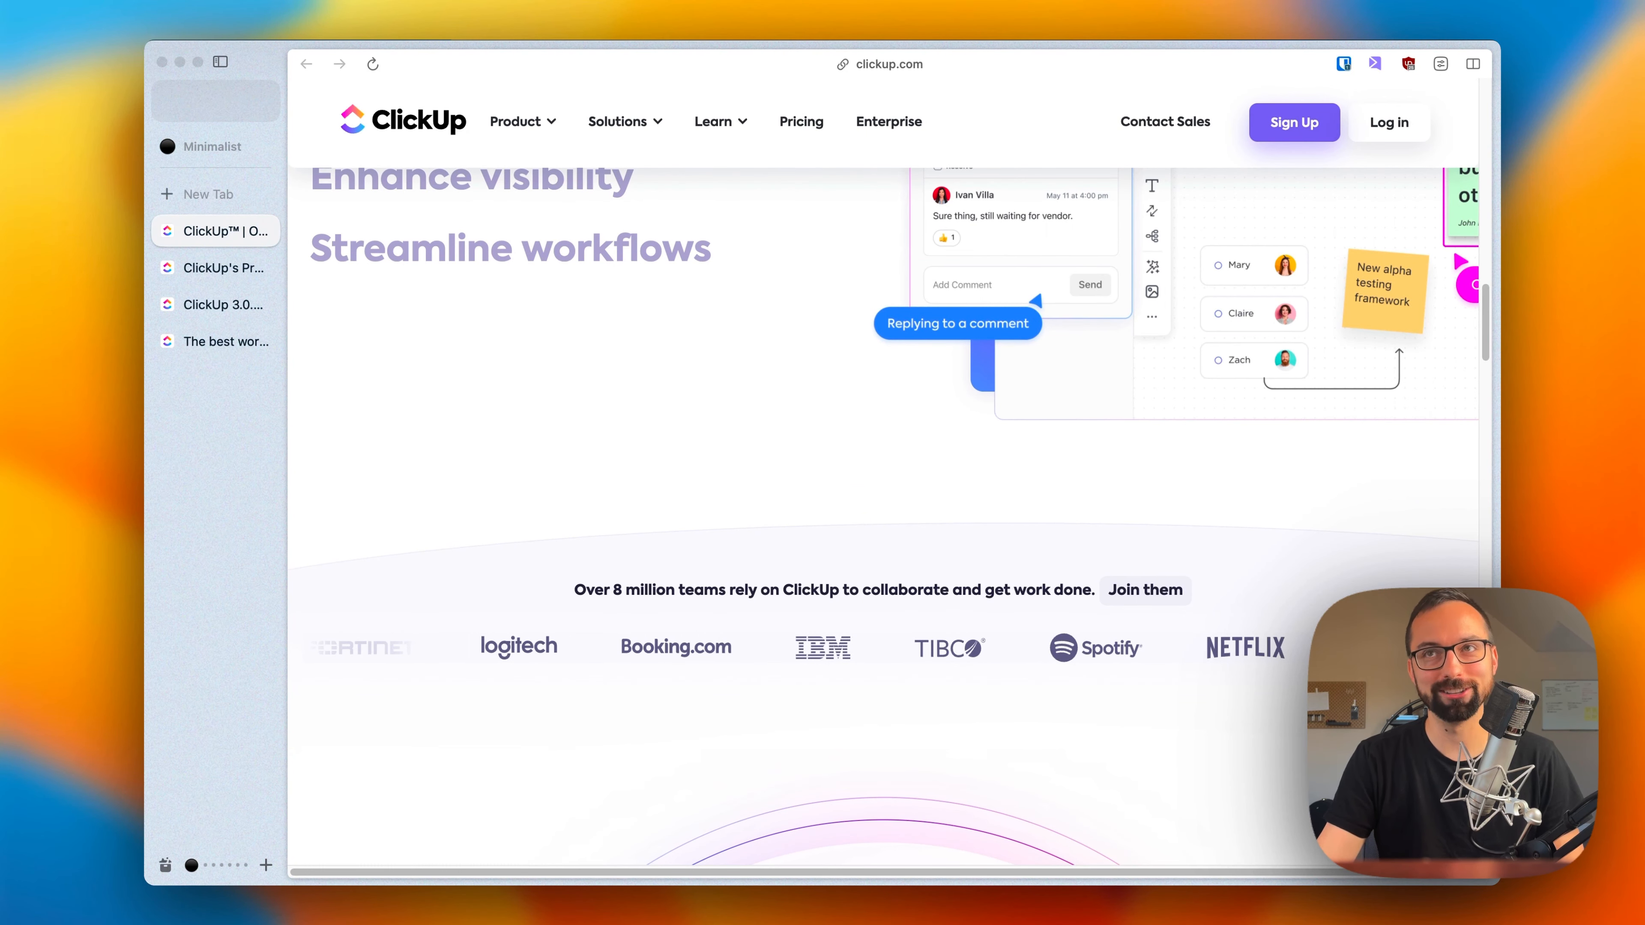
scroll(882, 557, "up", 10)
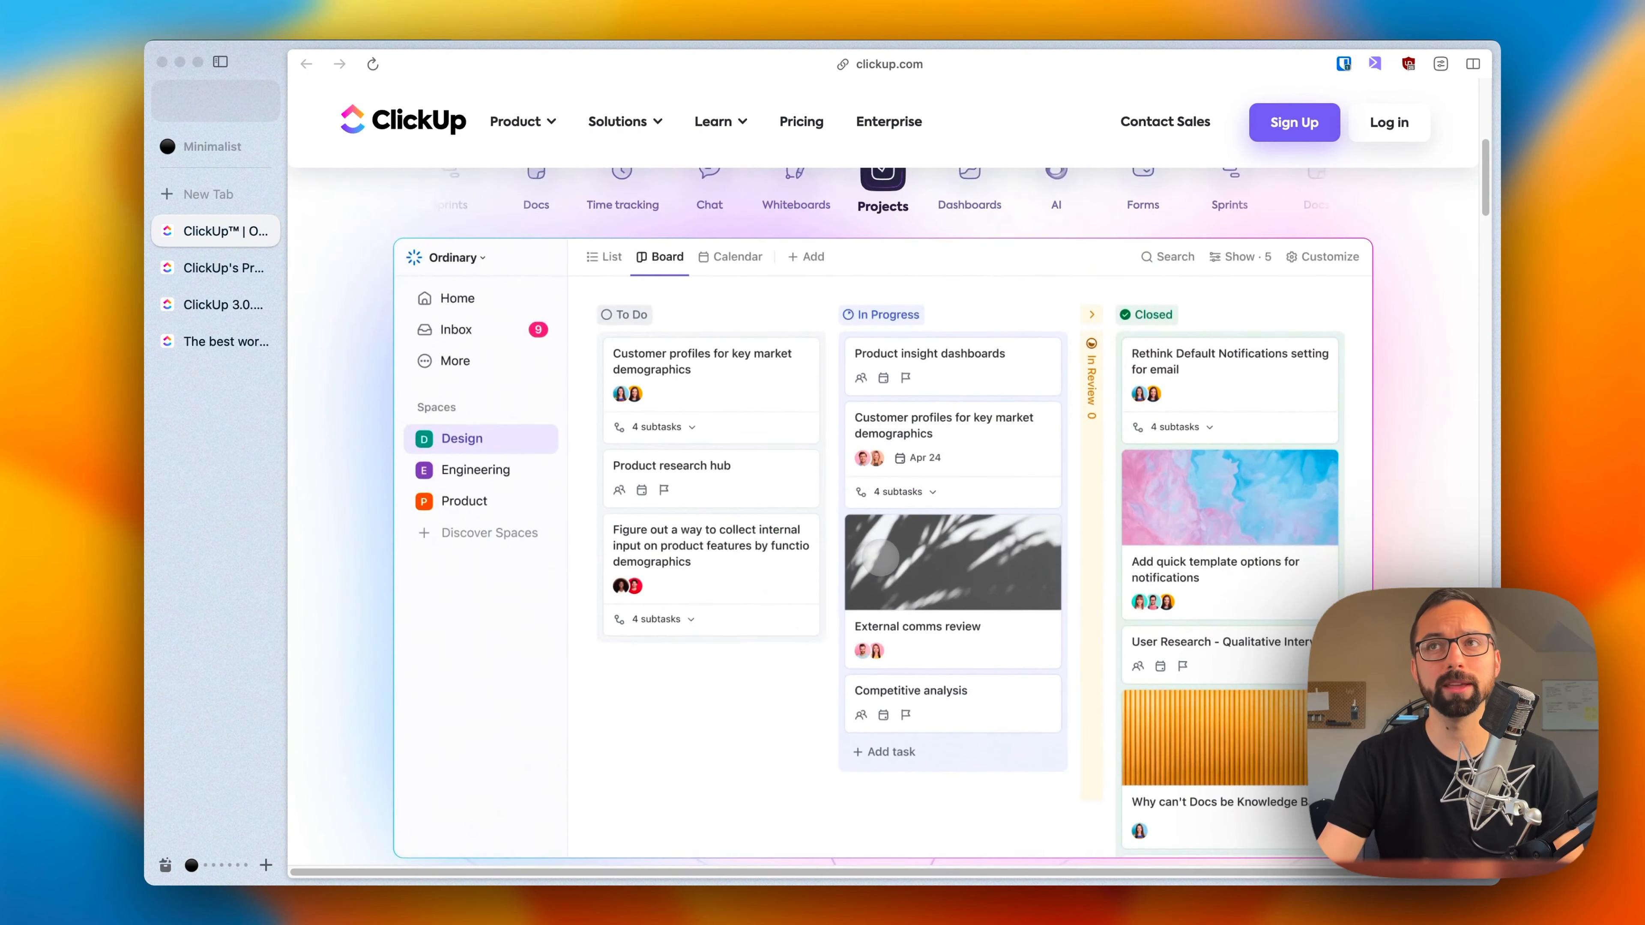
scroll(882, 557, "up", 3)
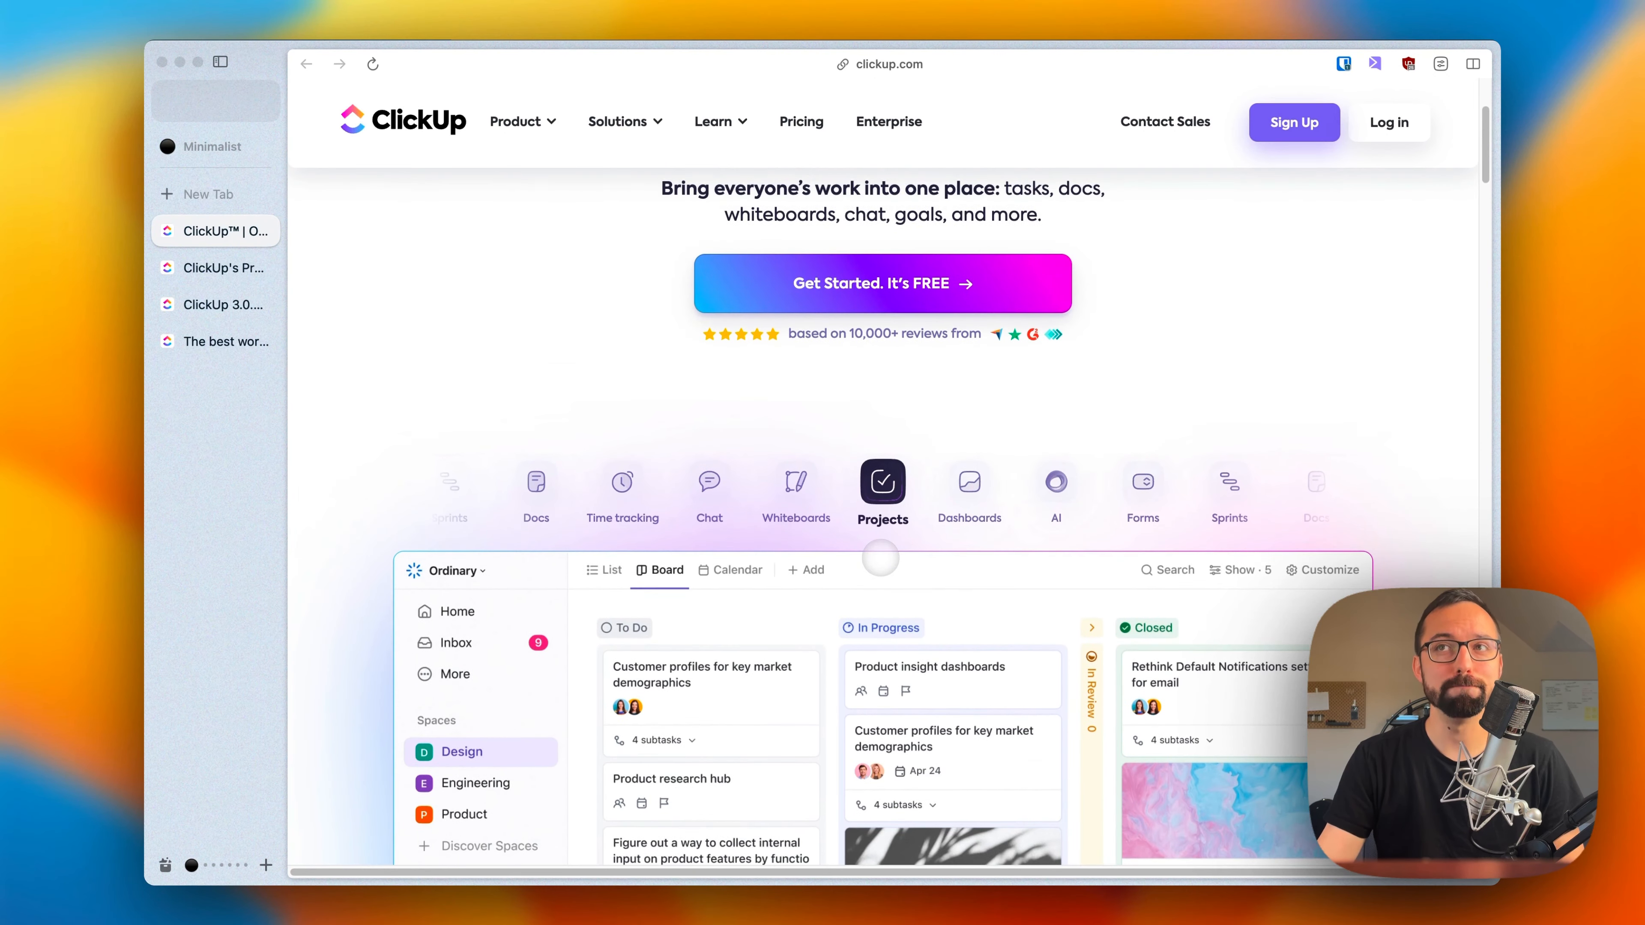
scroll(881, 557, "up", 3)
scroll(880, 558, "up", 1)
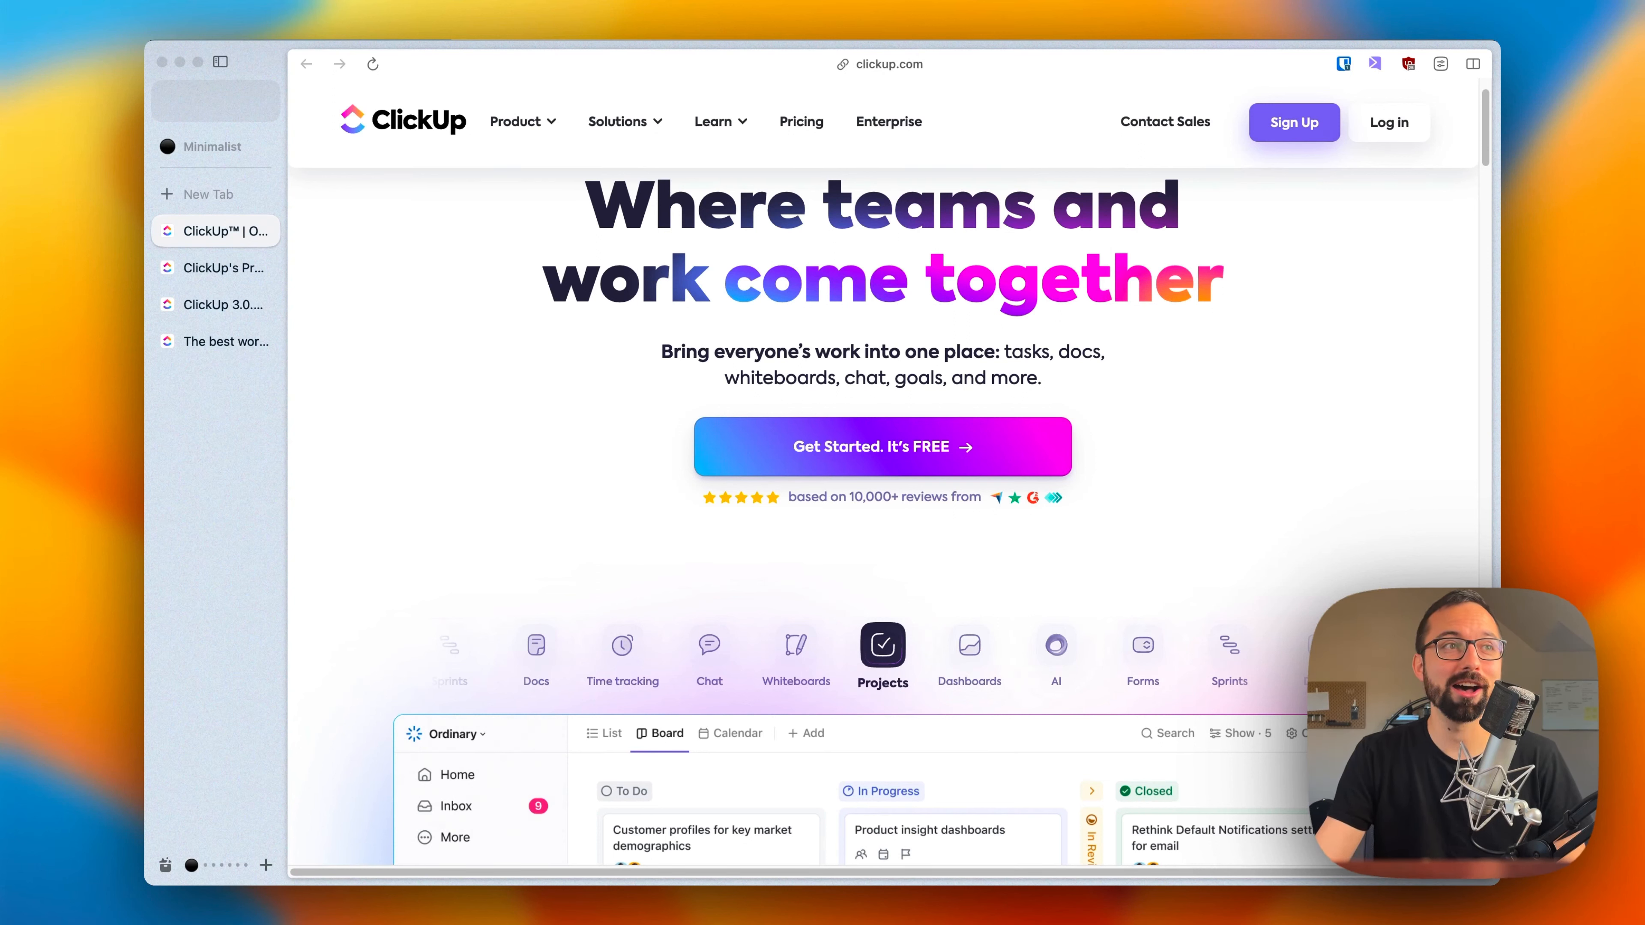
scroll(883, 519, "up", 3)
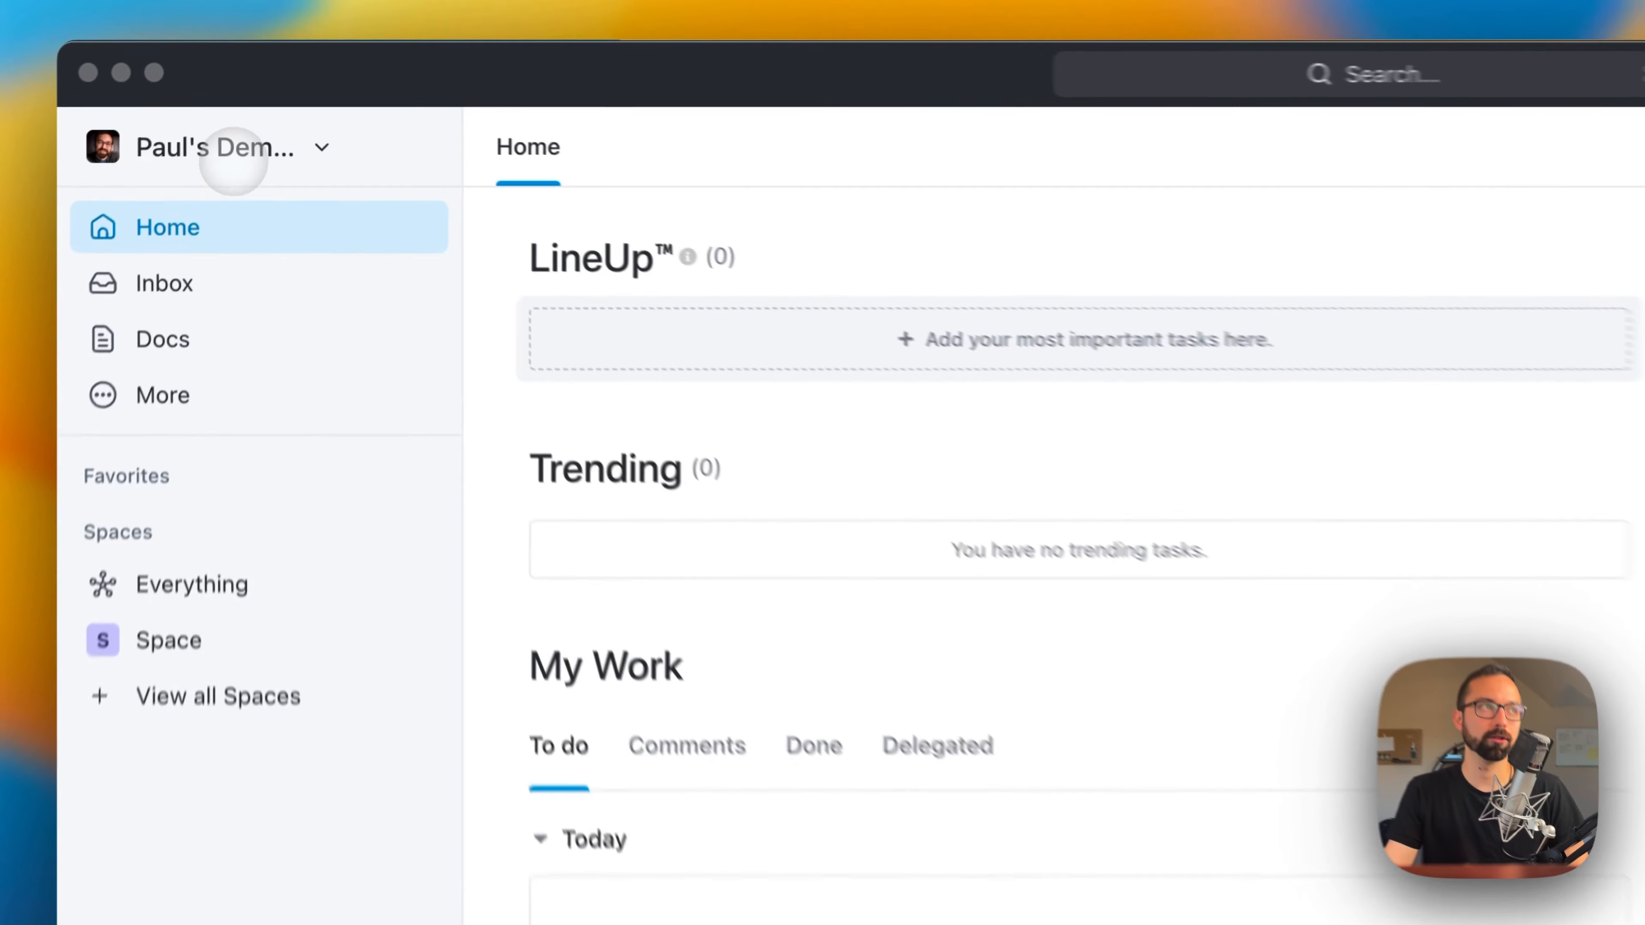
Step: Start a new workspace and name it with the owner's first name in possessive form followed by "Awesome Workspace"
left_click(232, 161)
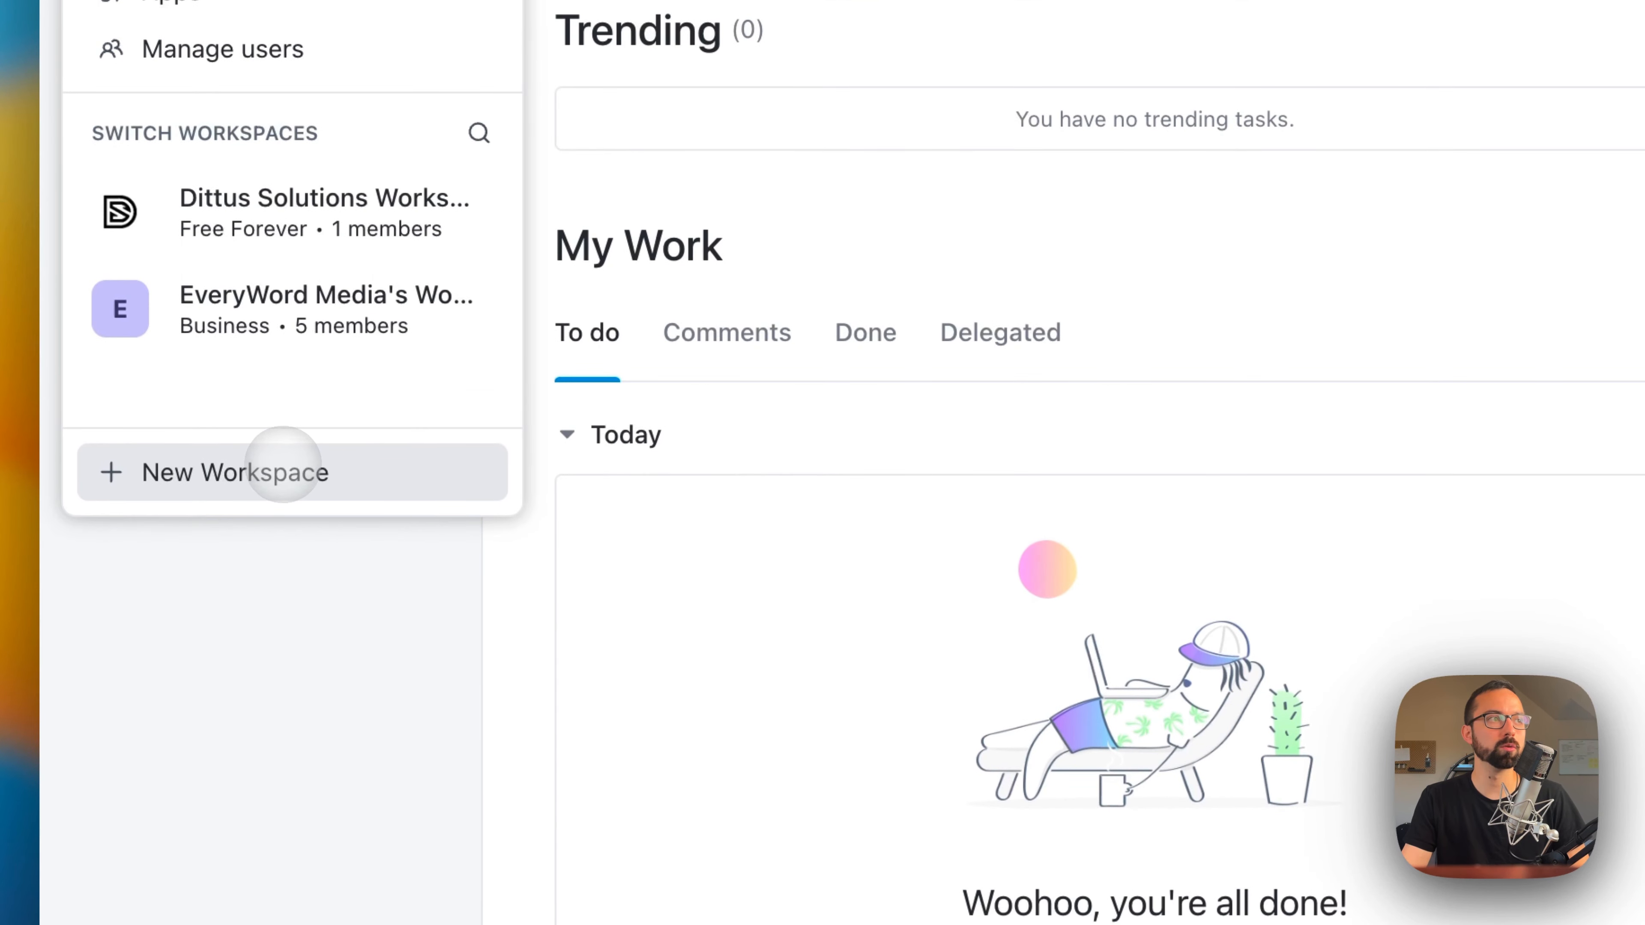
left_click(283, 465)
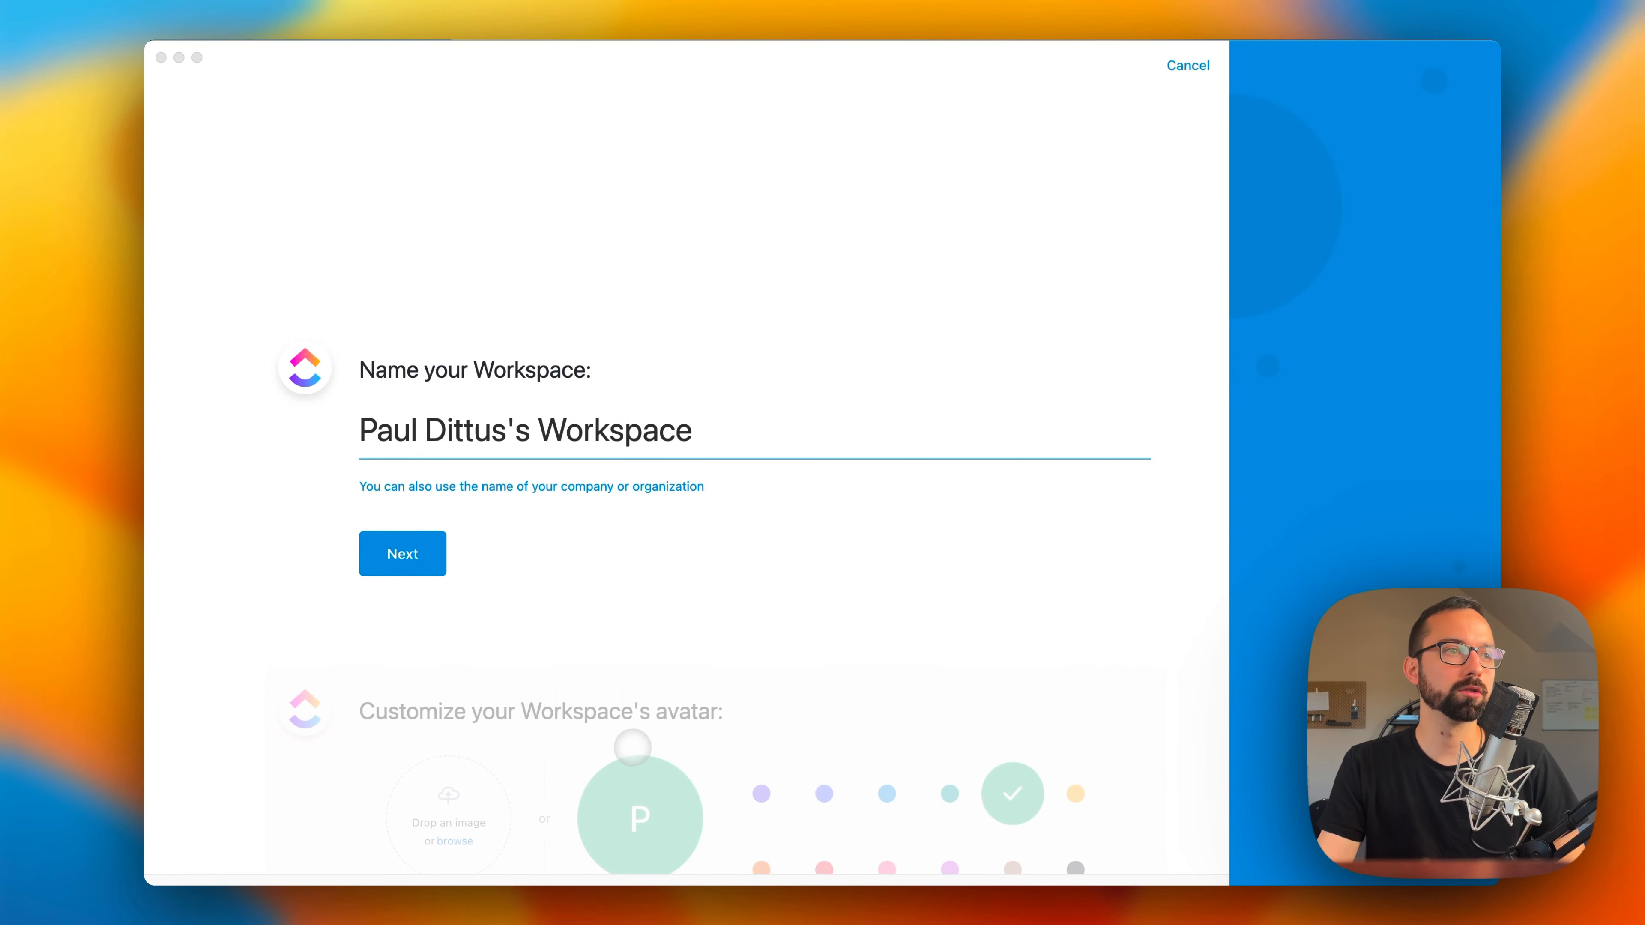
left_click(691, 476)
left_click(505, 432)
left_click_drag(504, 432, 186, 435)
type("Paul")
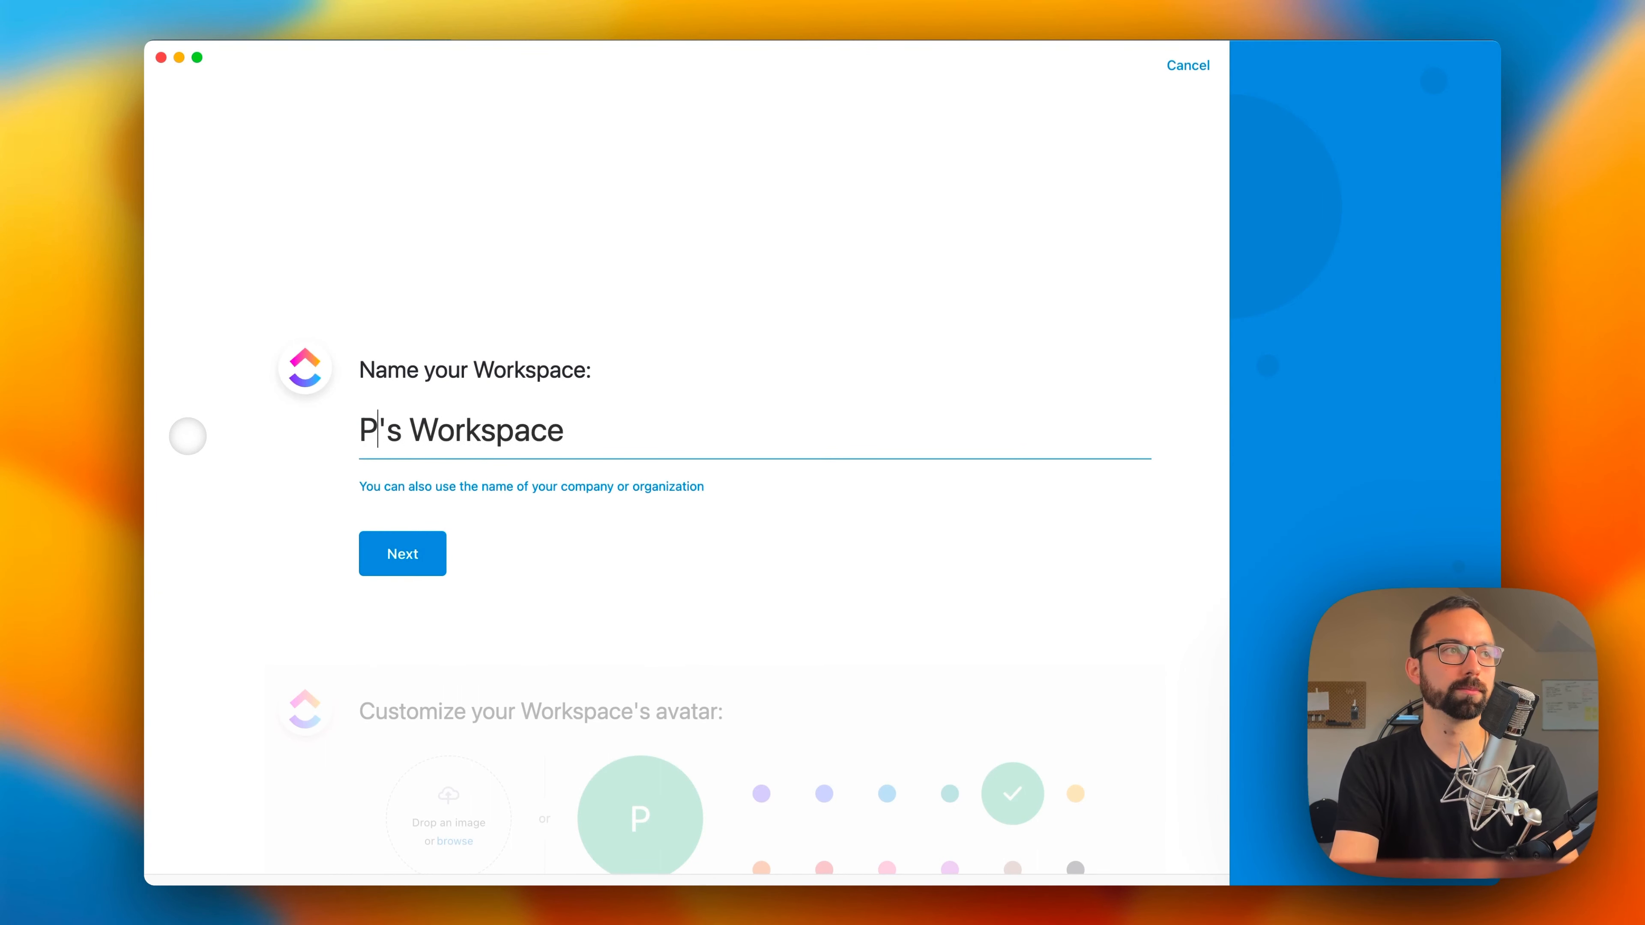
key("Right")
key("Right")
type("Awesome")
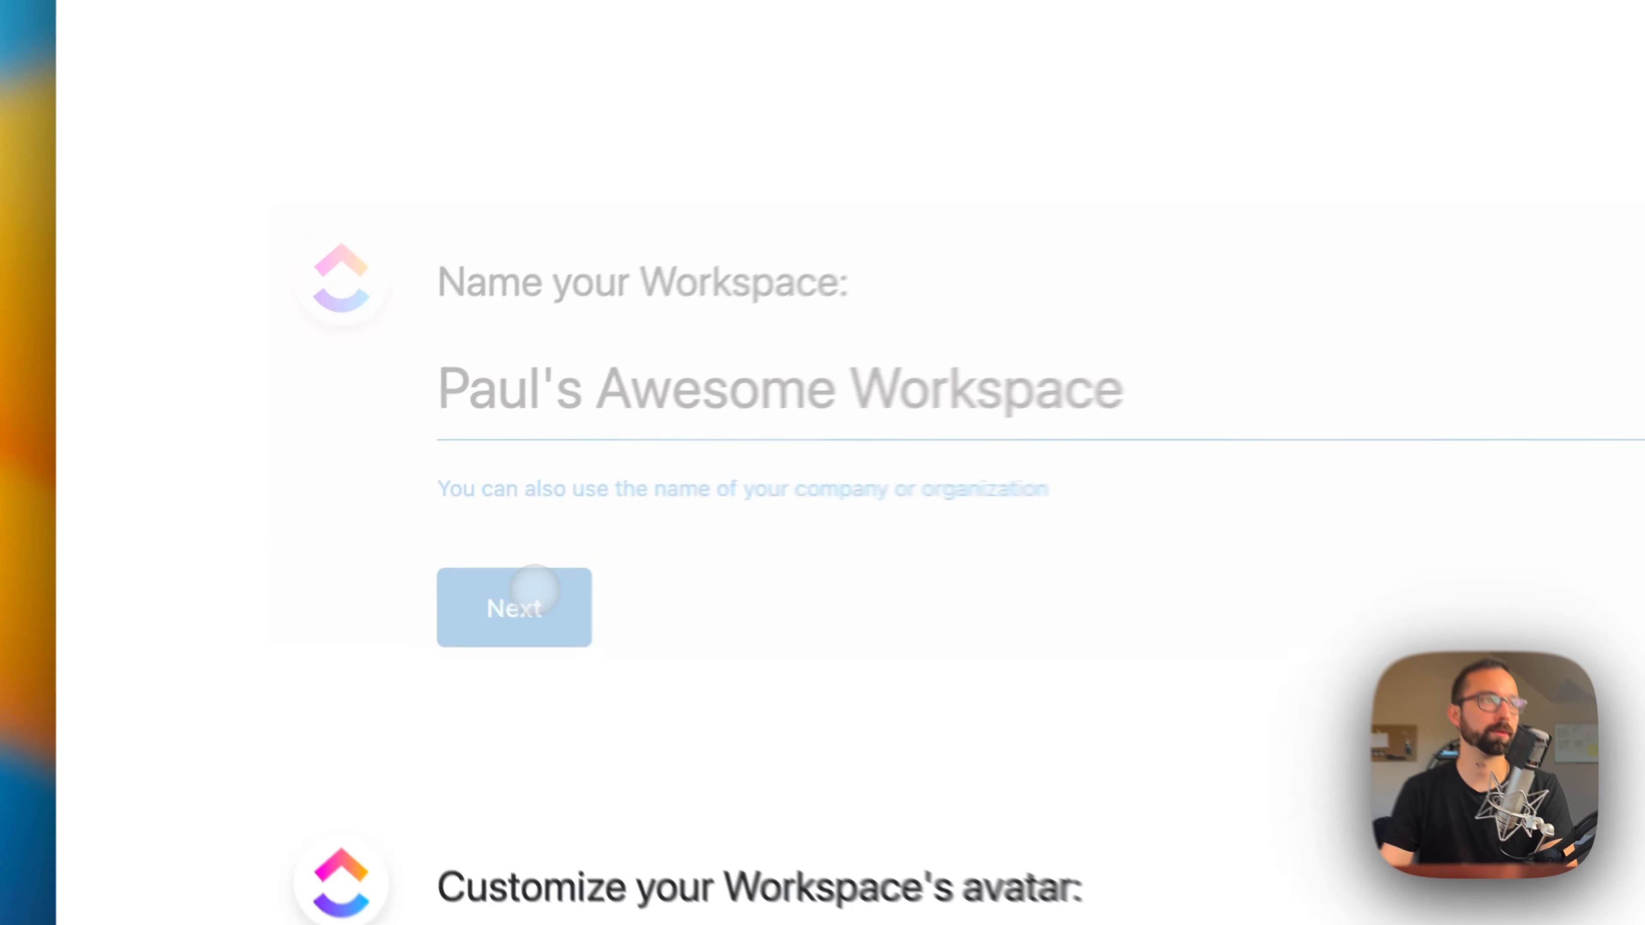
left_click(413, 550)
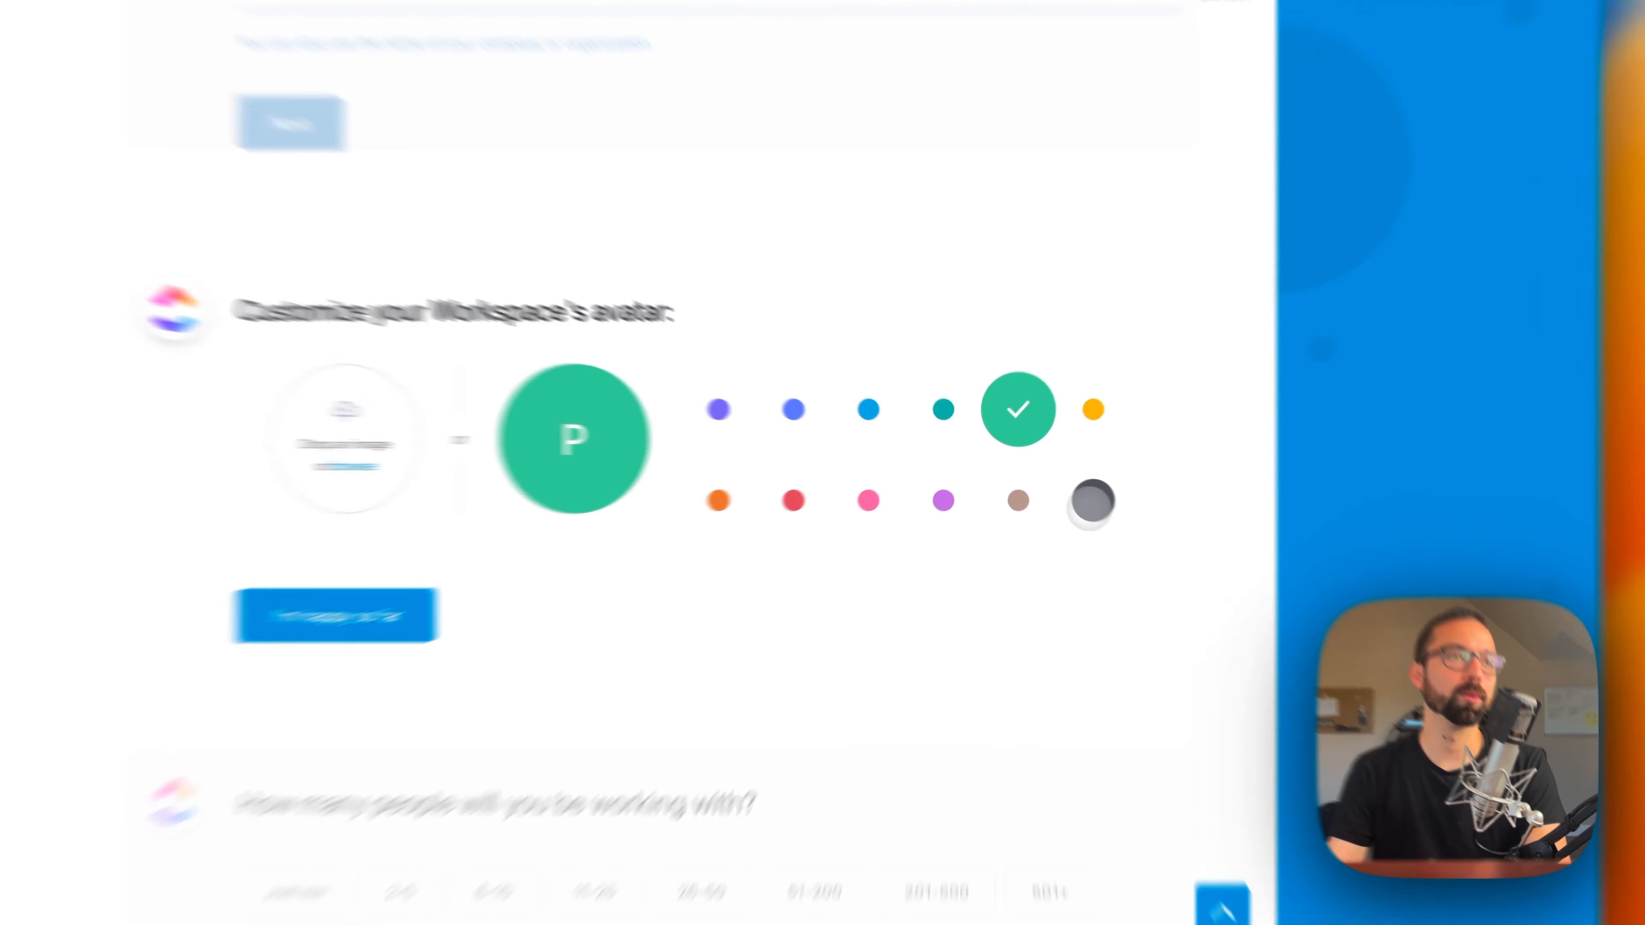
Step: Set the workspace avatar's colour to light blue and accept it
left_click(1075, 494)
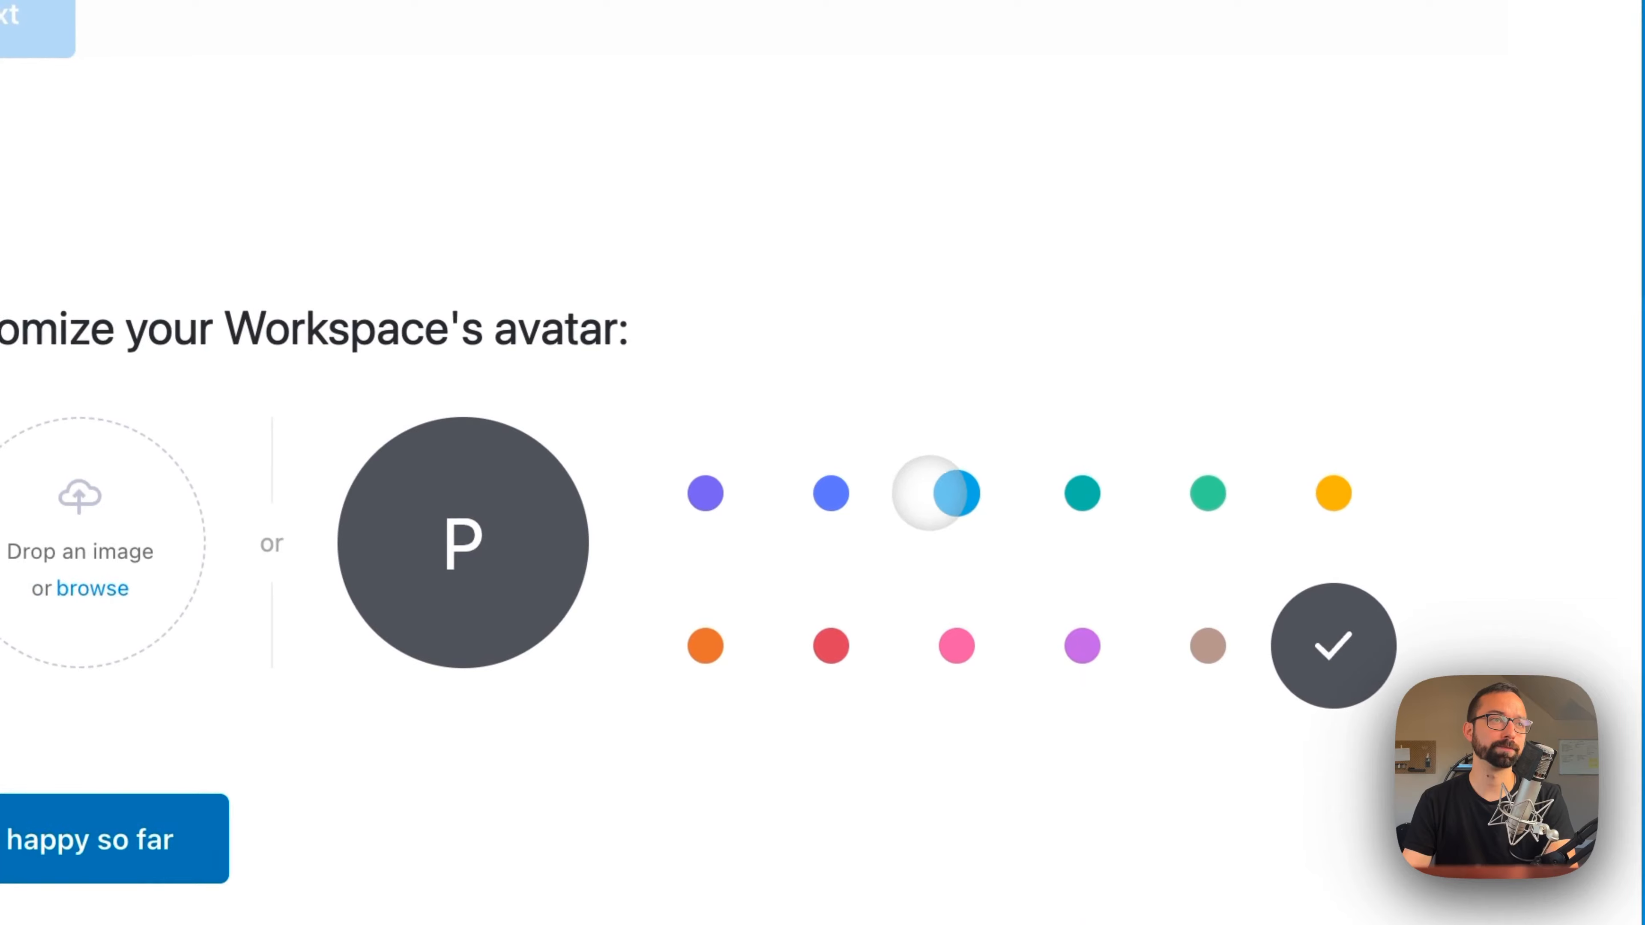
left_click(799, 382)
left_click(470, 771)
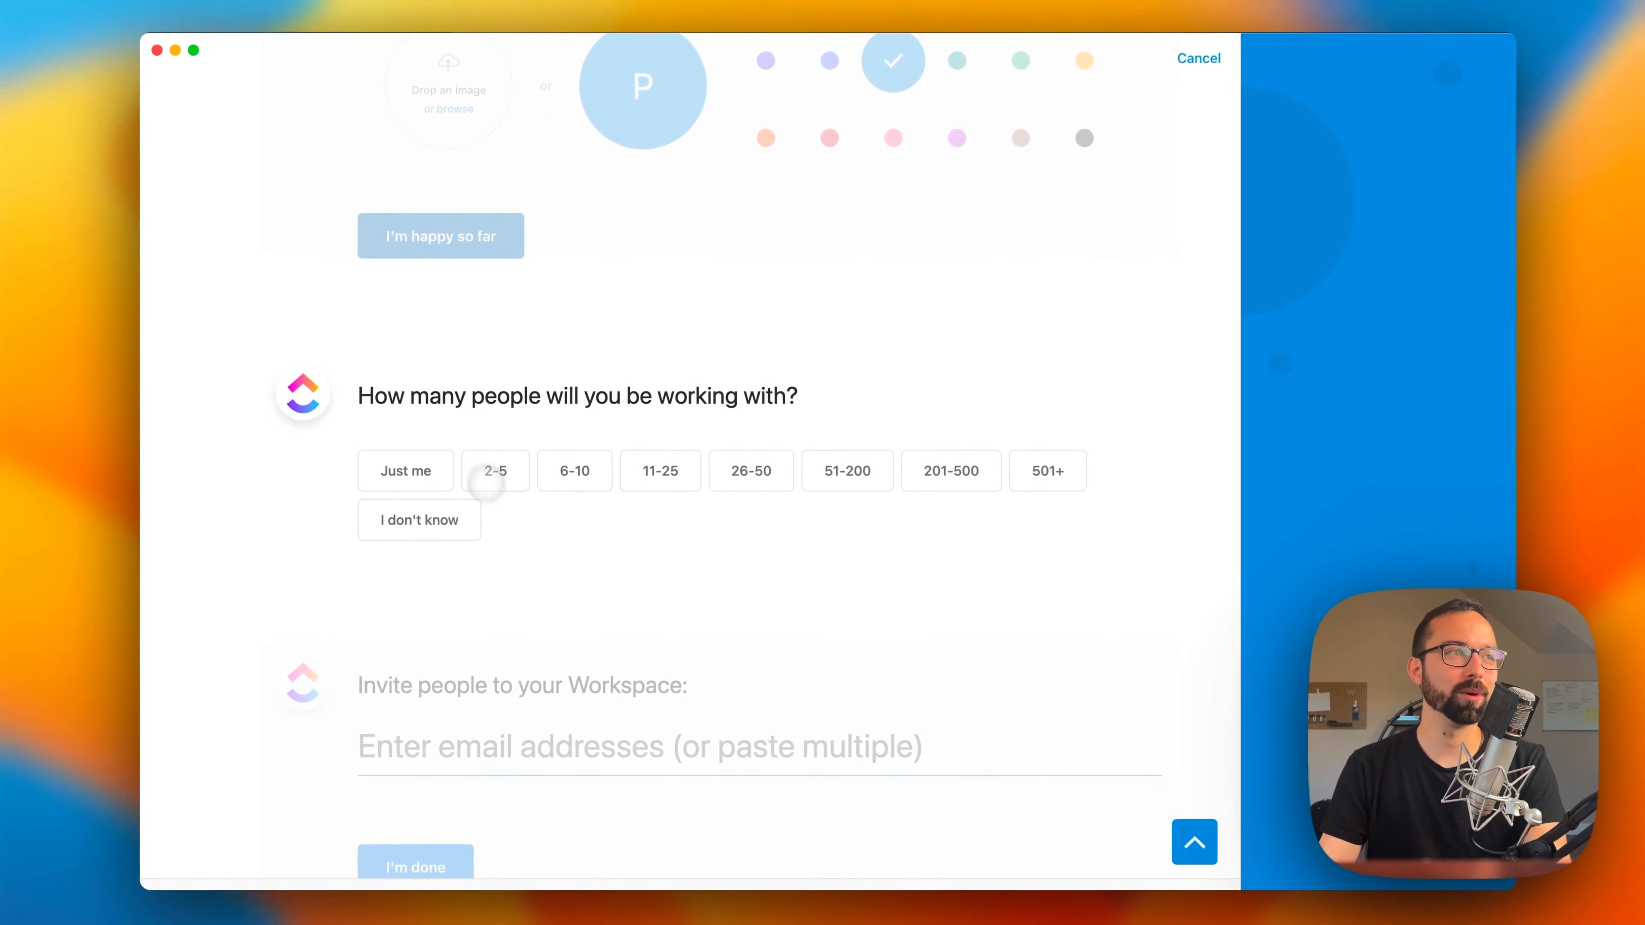
Step: Complete the remaining workspace setup questions, declining to import from another project management tool, and enter the new workspace
left_click(470, 447)
left_click(446, 472)
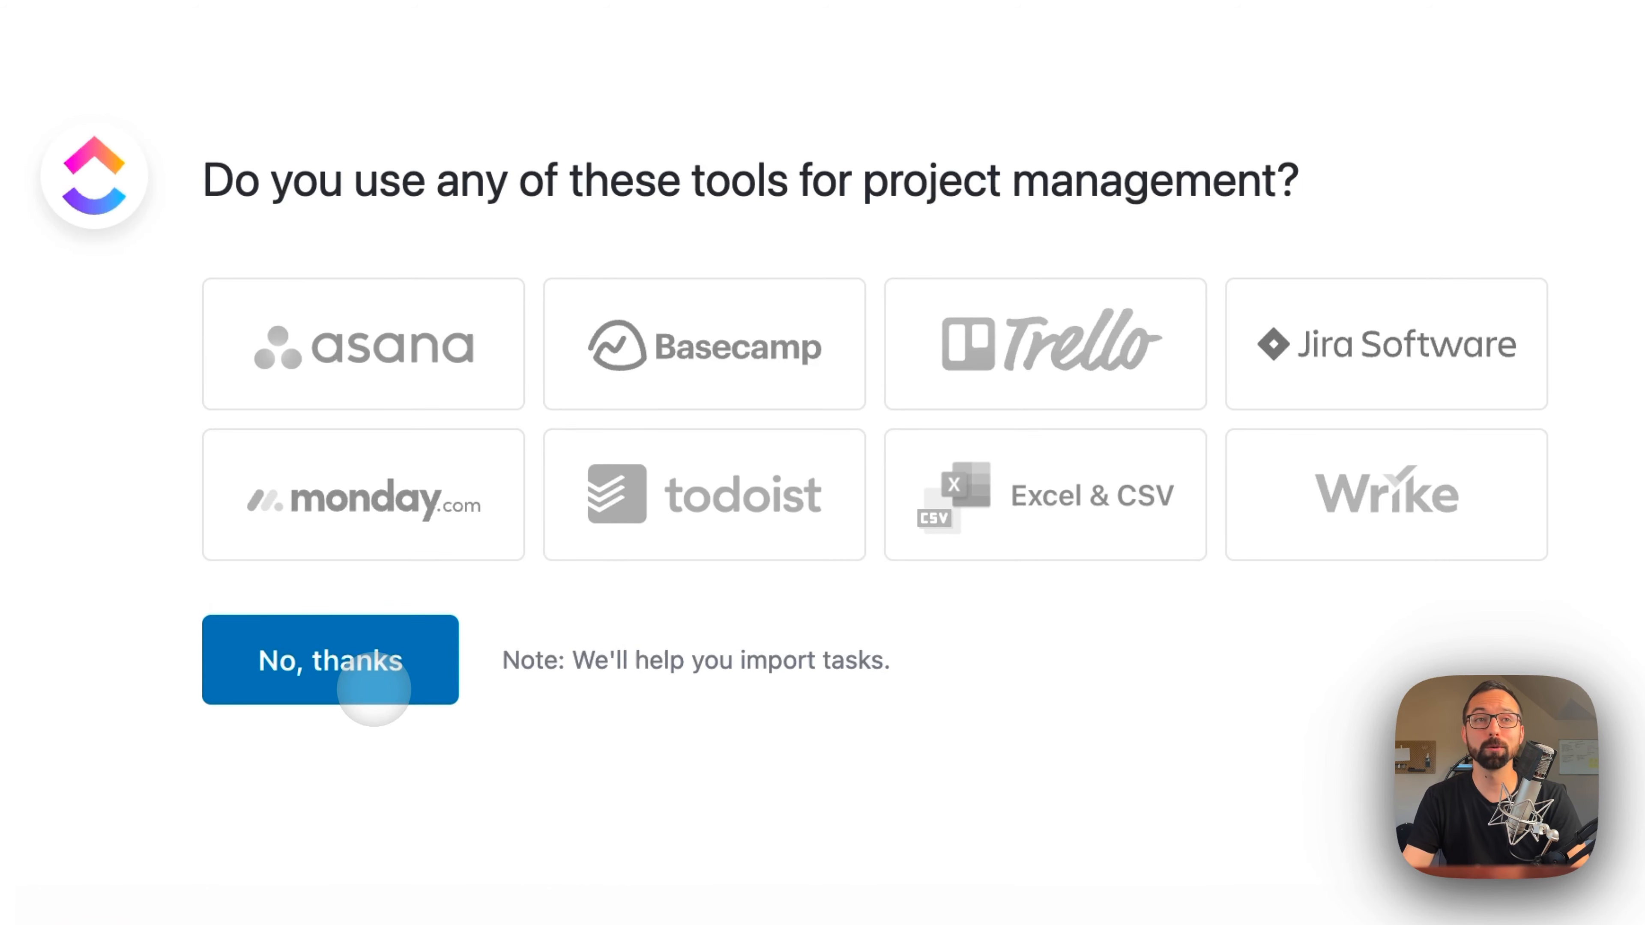
left_click(480, 674)
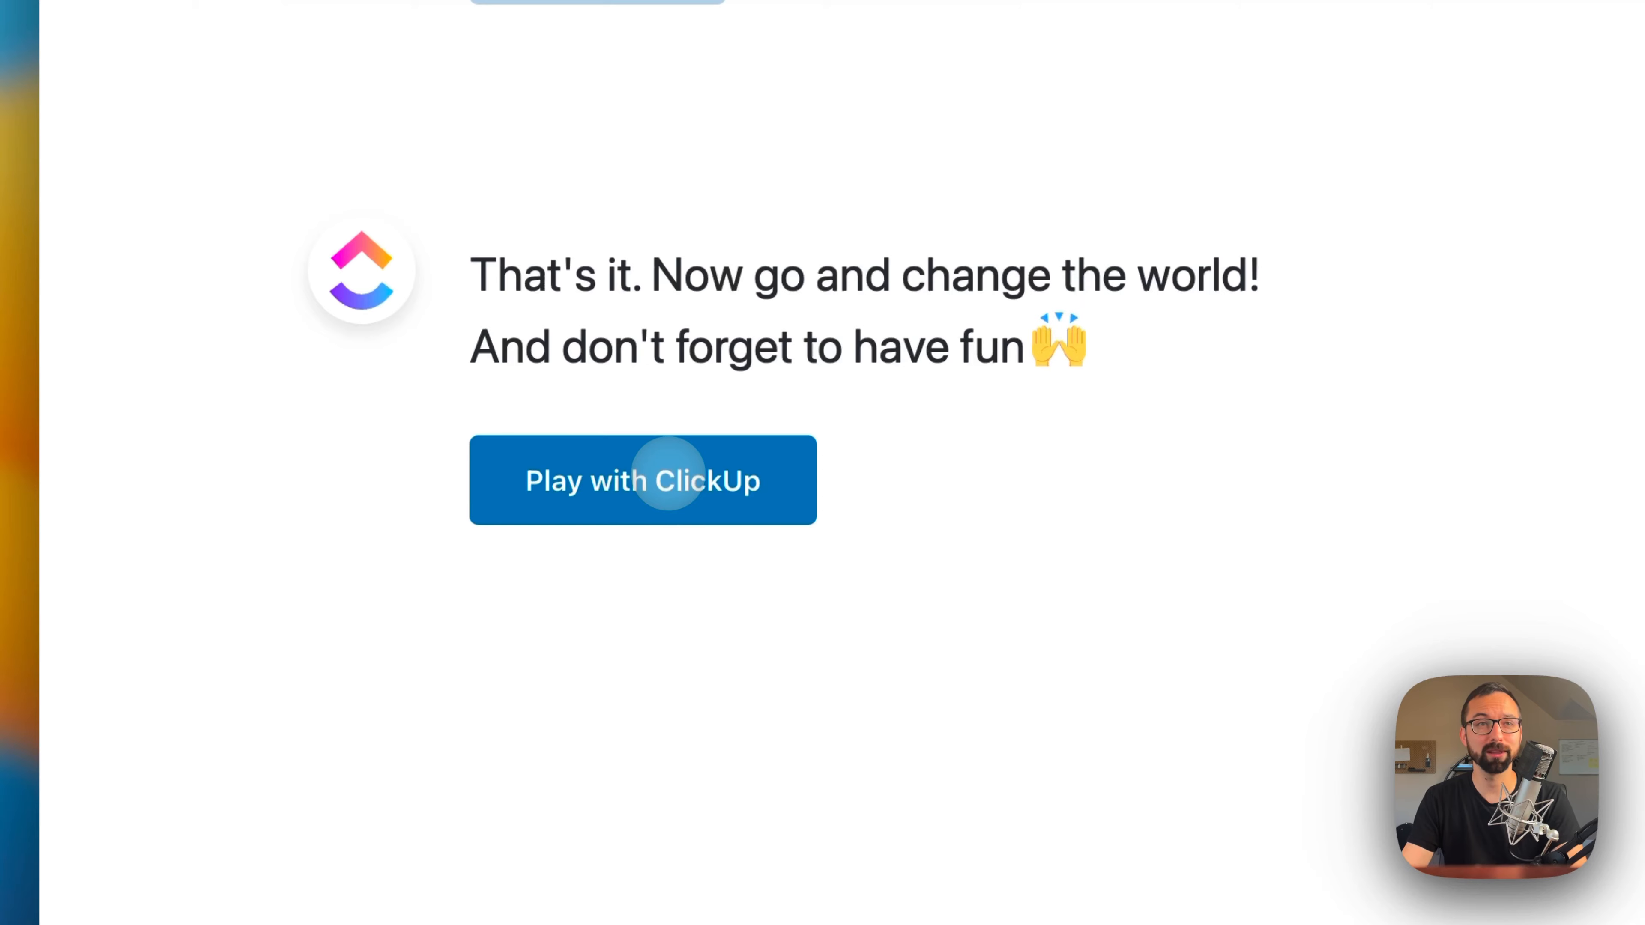
left_click(668, 473)
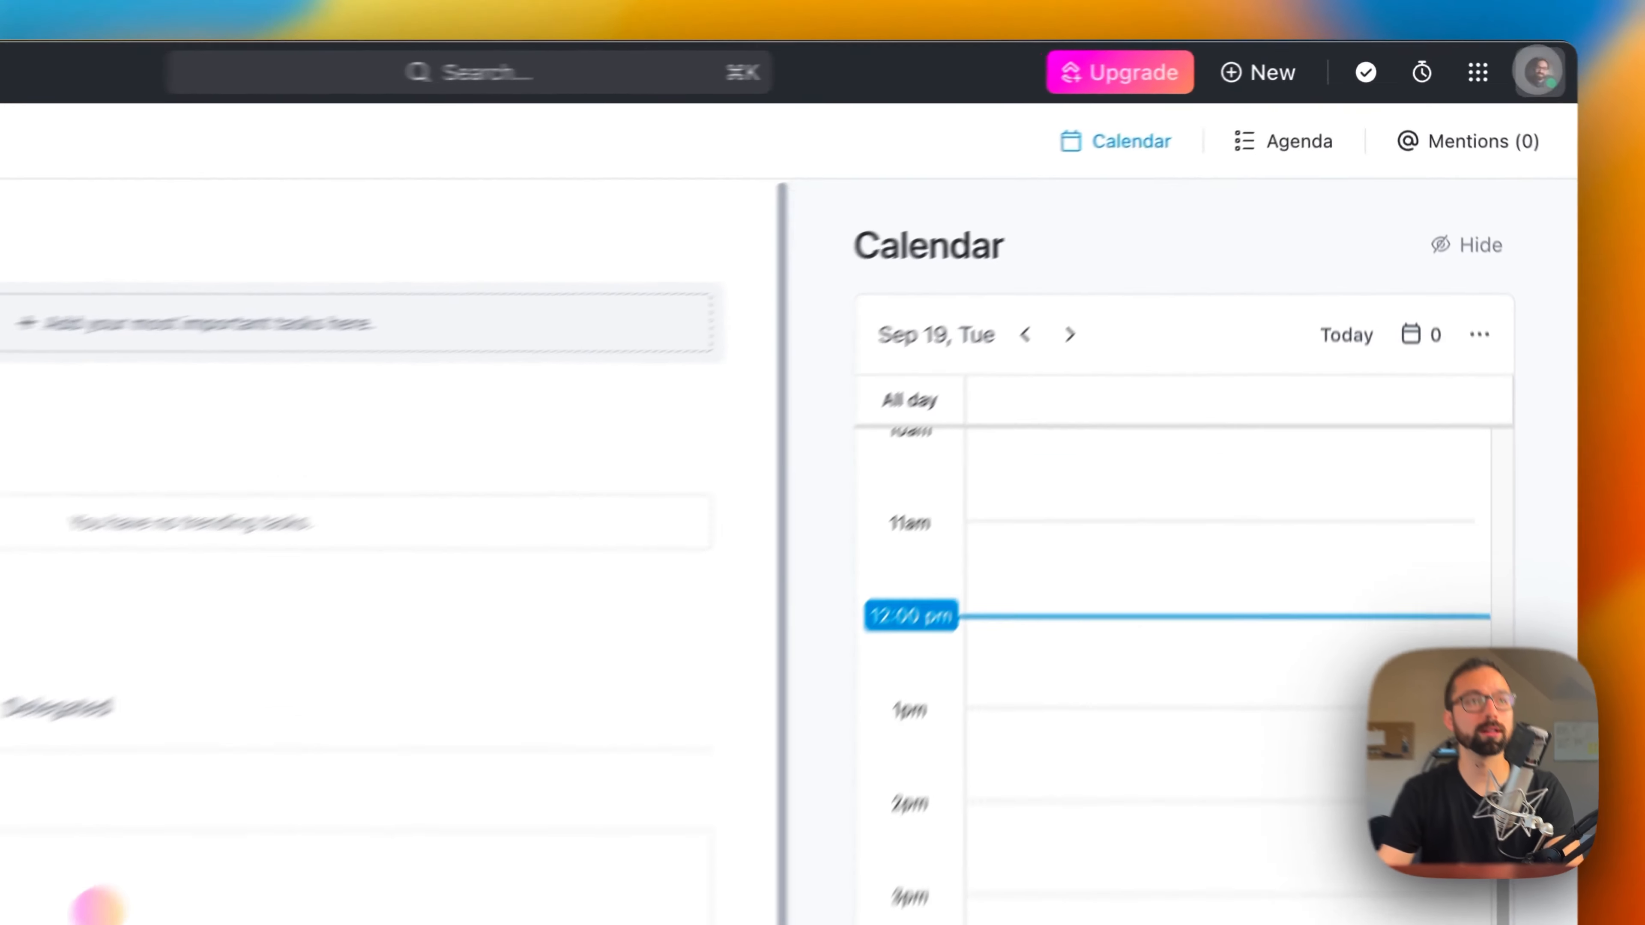
Step: Open the profile menu and review the ClickUp 3.0 web page in the browser, including its customizable home page demo
left_click(1478, 59)
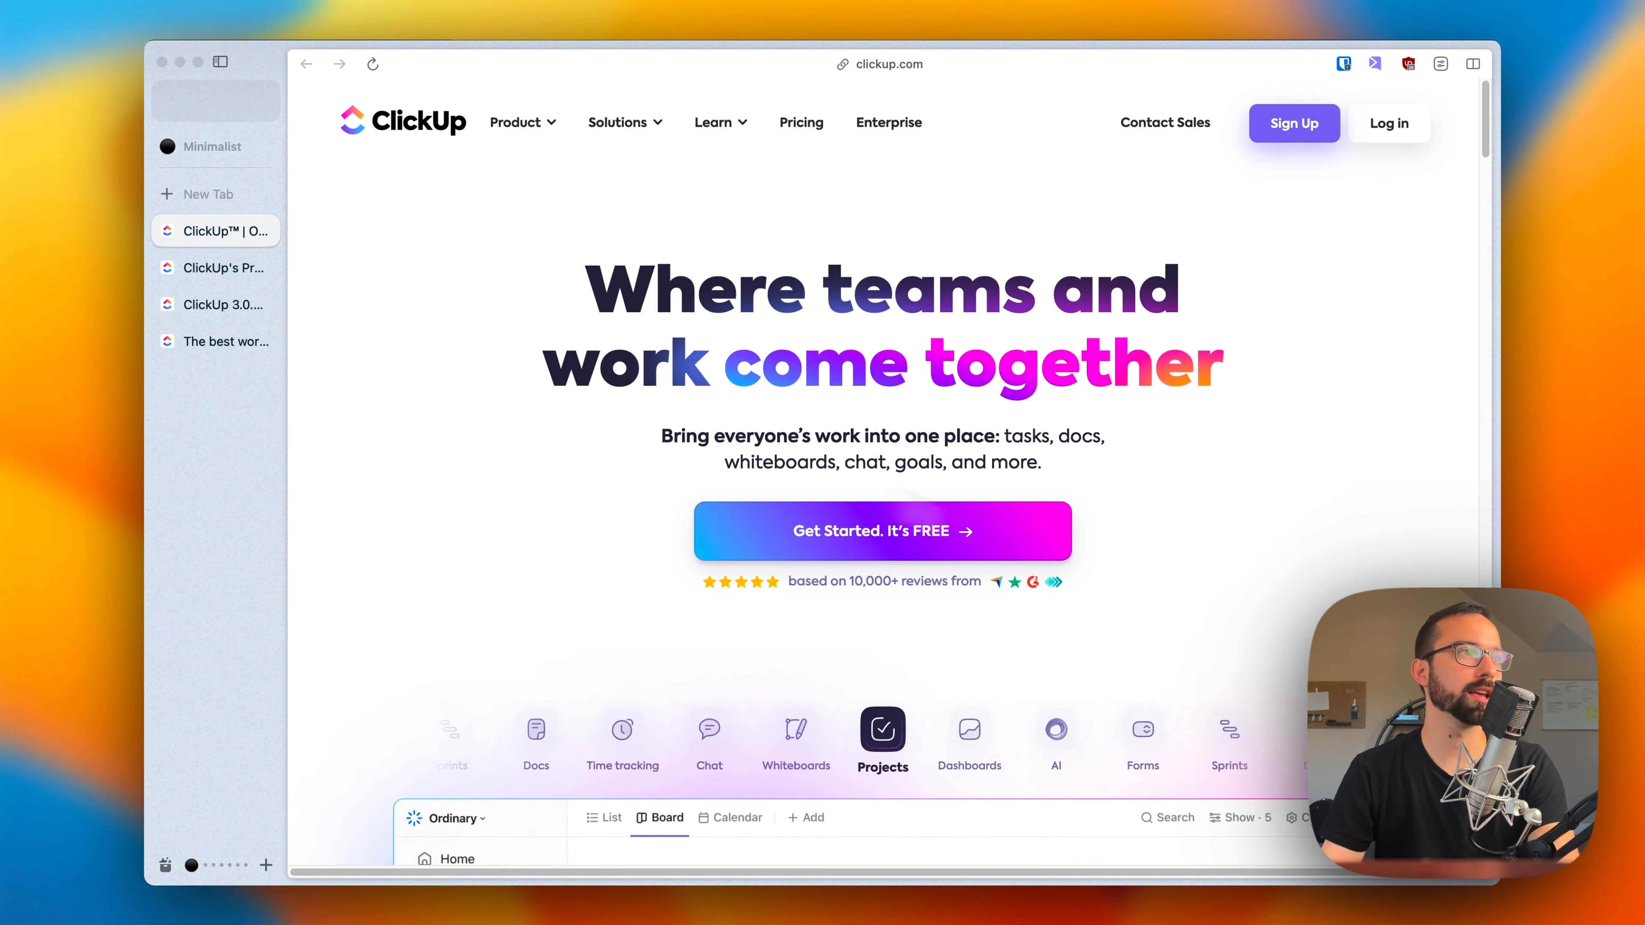
left_click(211, 304)
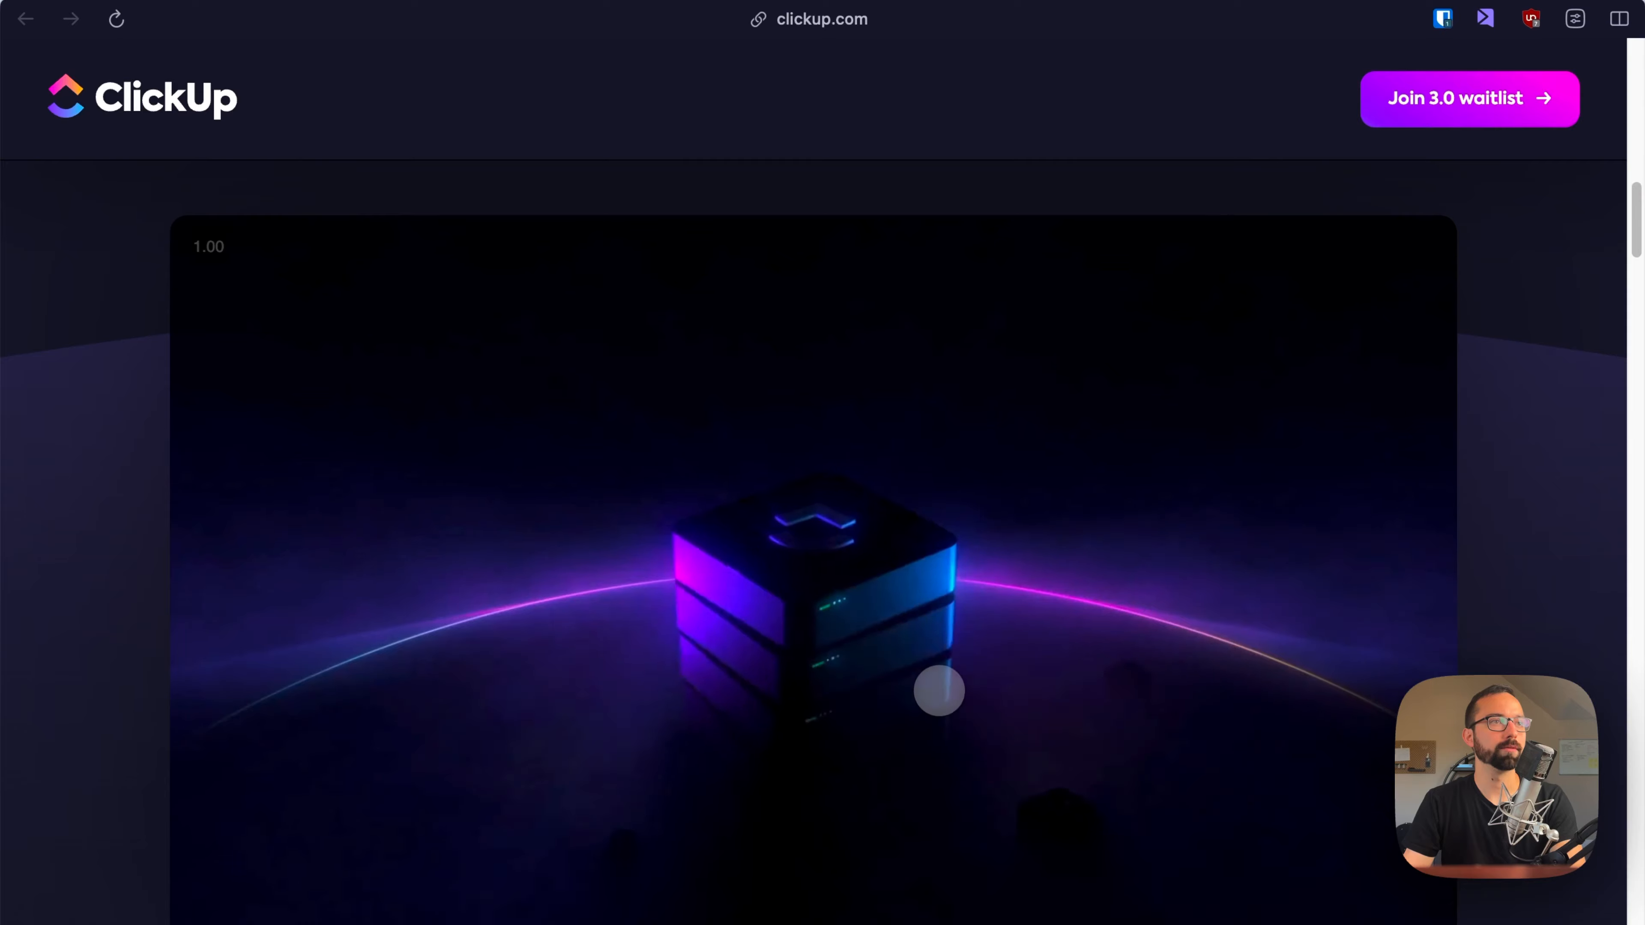
scroll(939, 698, "down", 10)
scroll(938, 767, "down", 15)
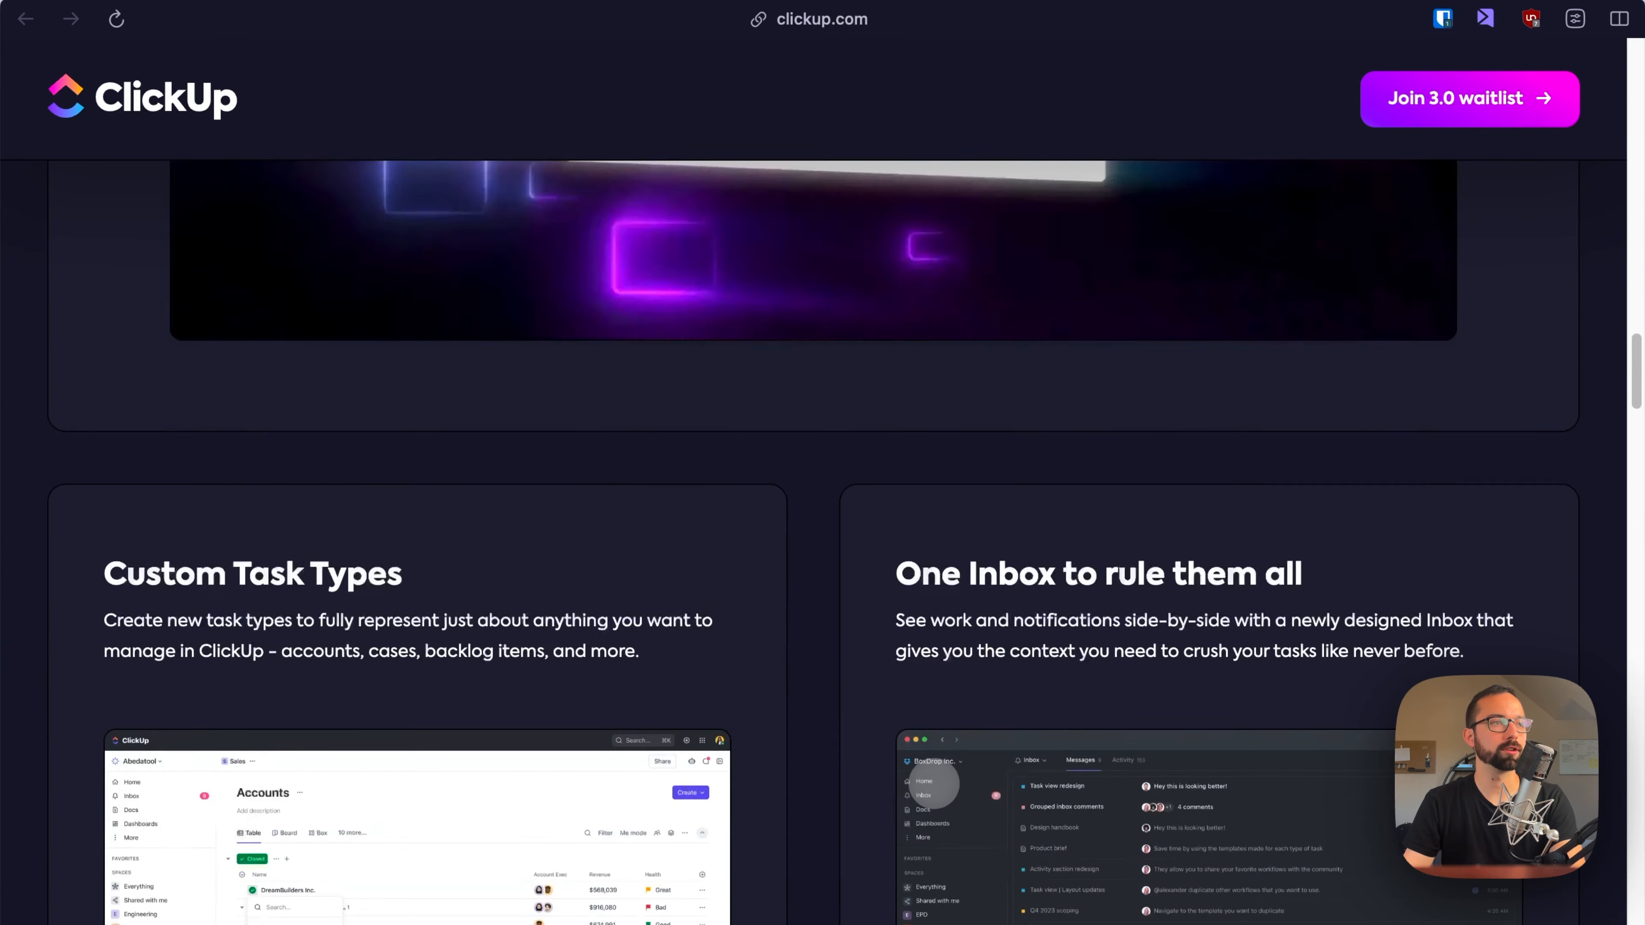
scroll(922, 830, "down", 15)
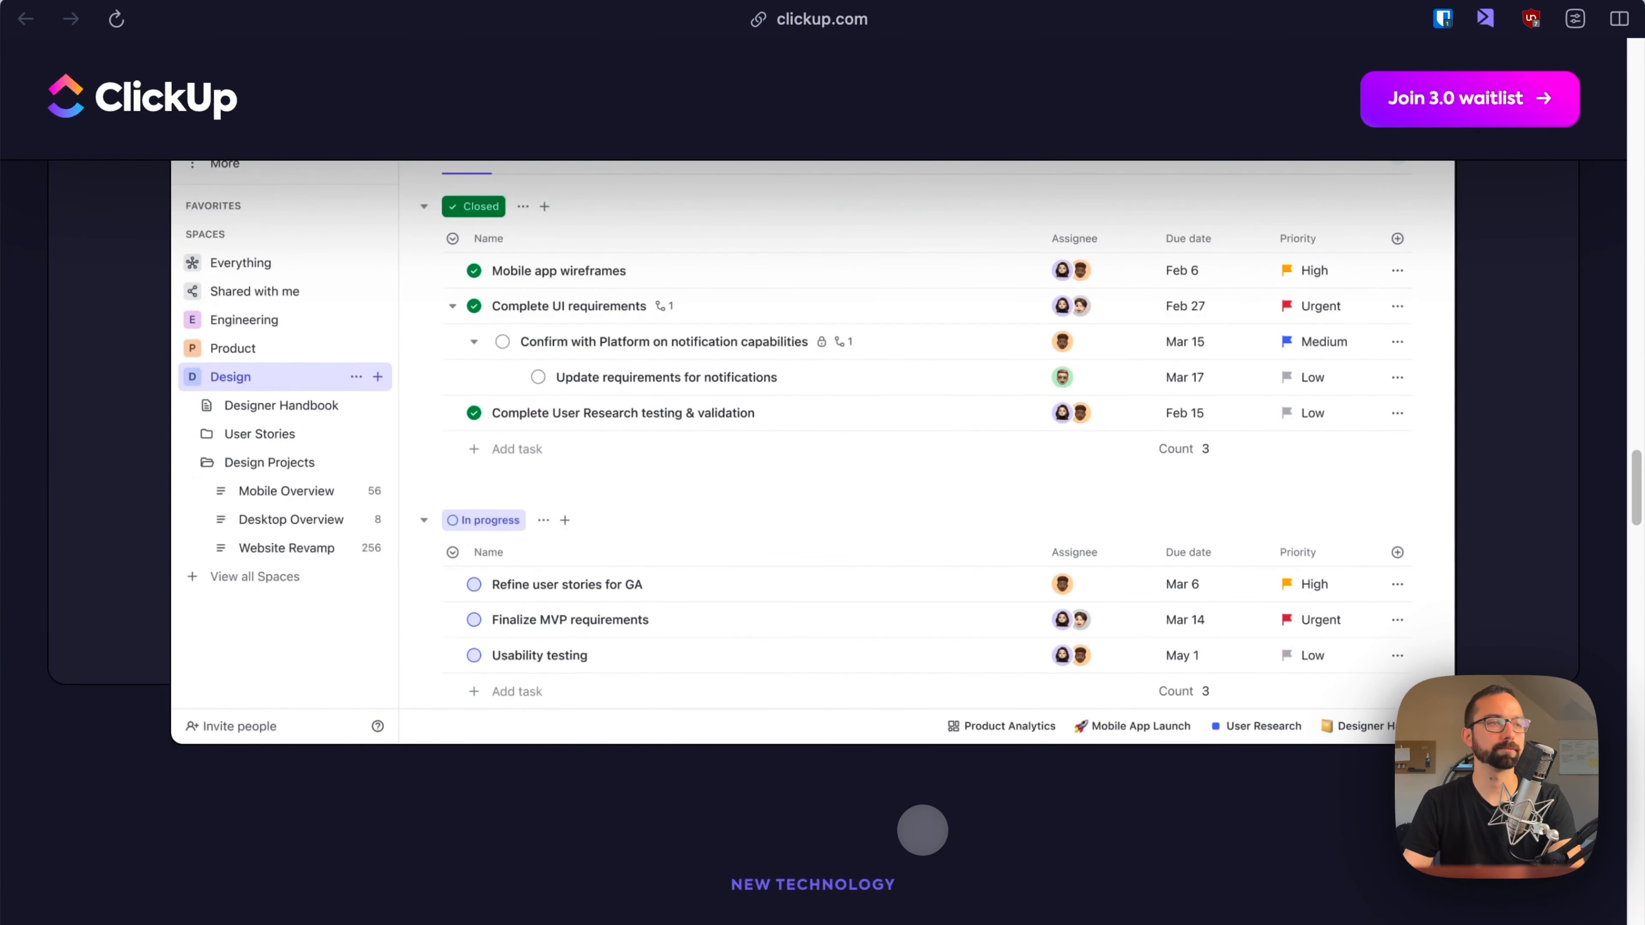
scroll(915, 856, "down", 10)
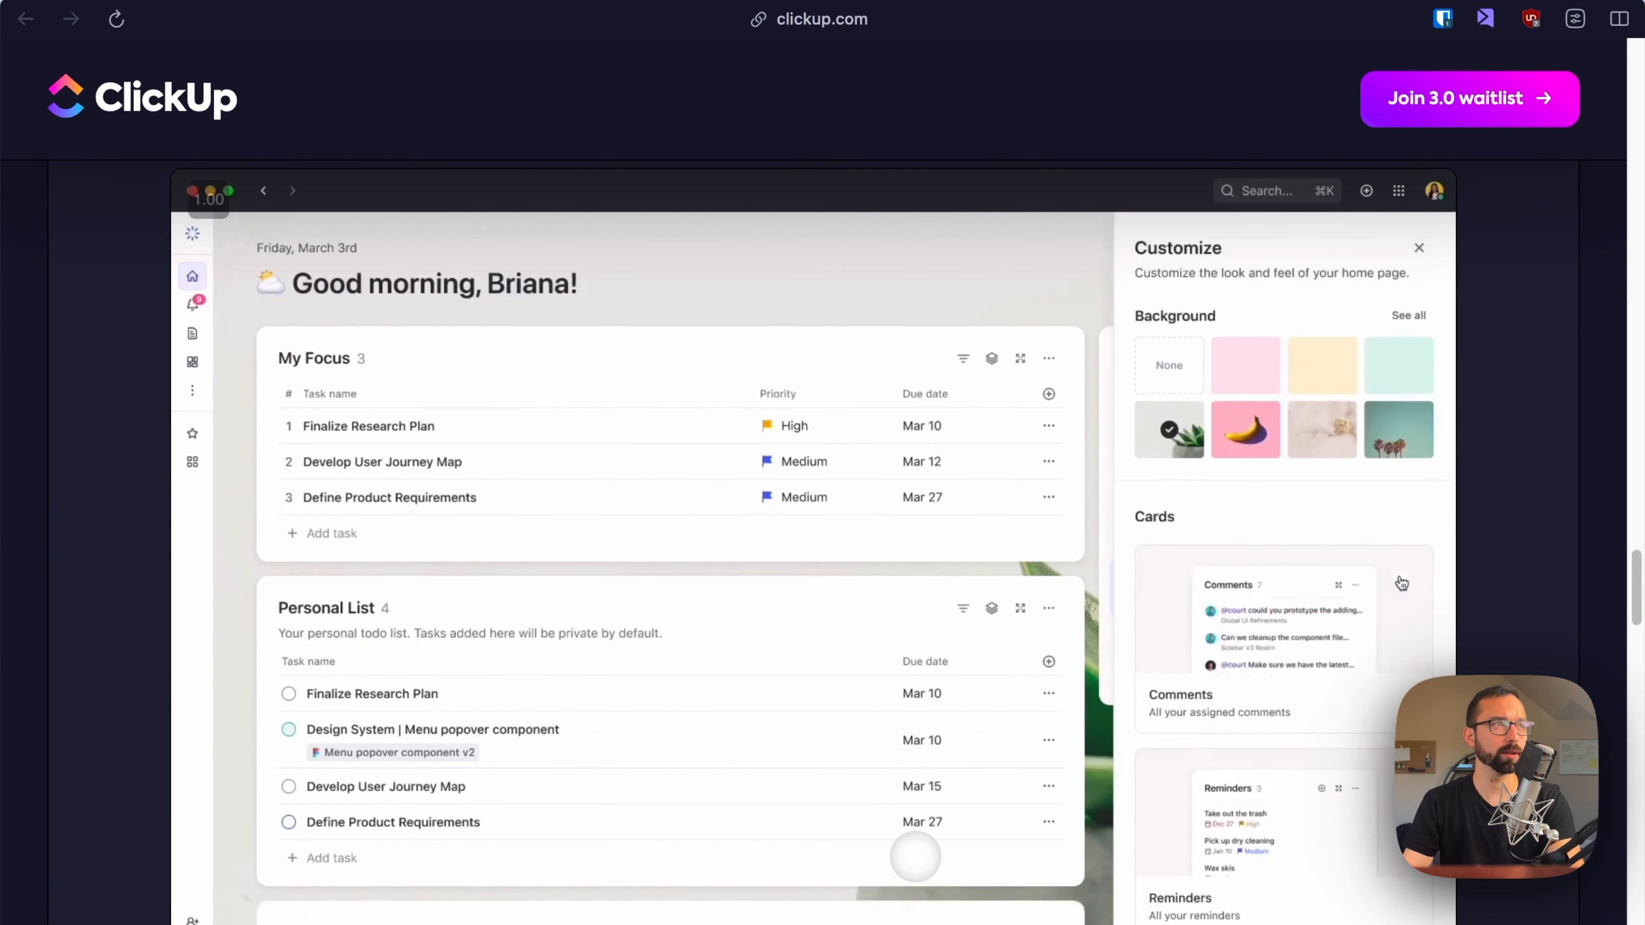
scroll(915, 857, "down", 3)
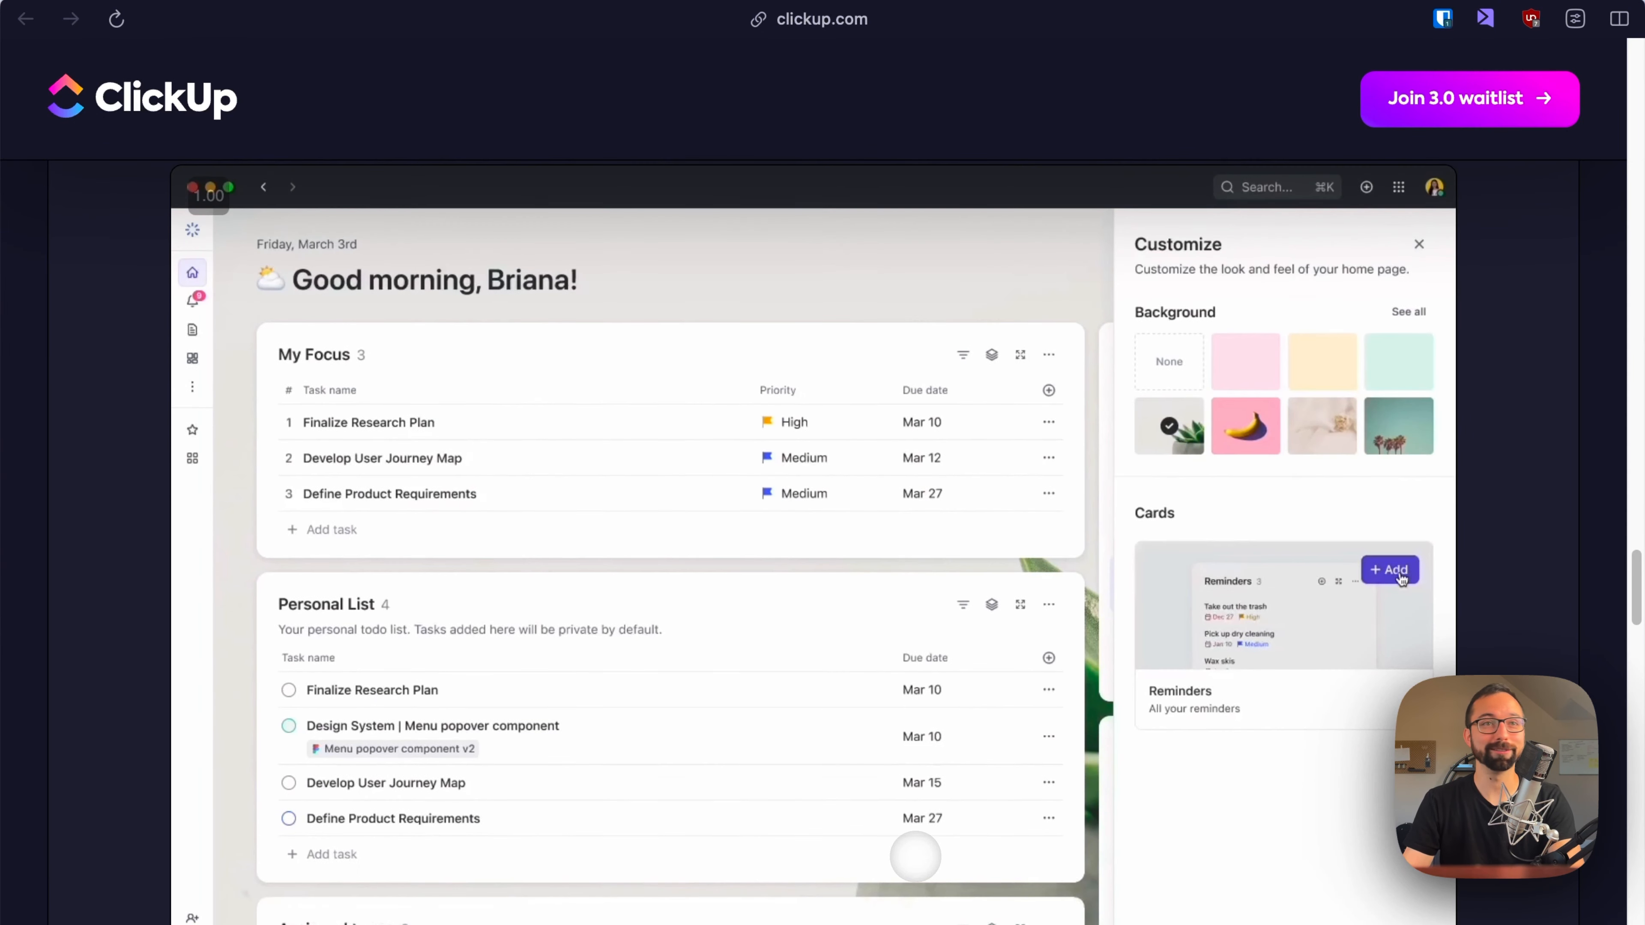
scroll(915, 857, "up", 2)
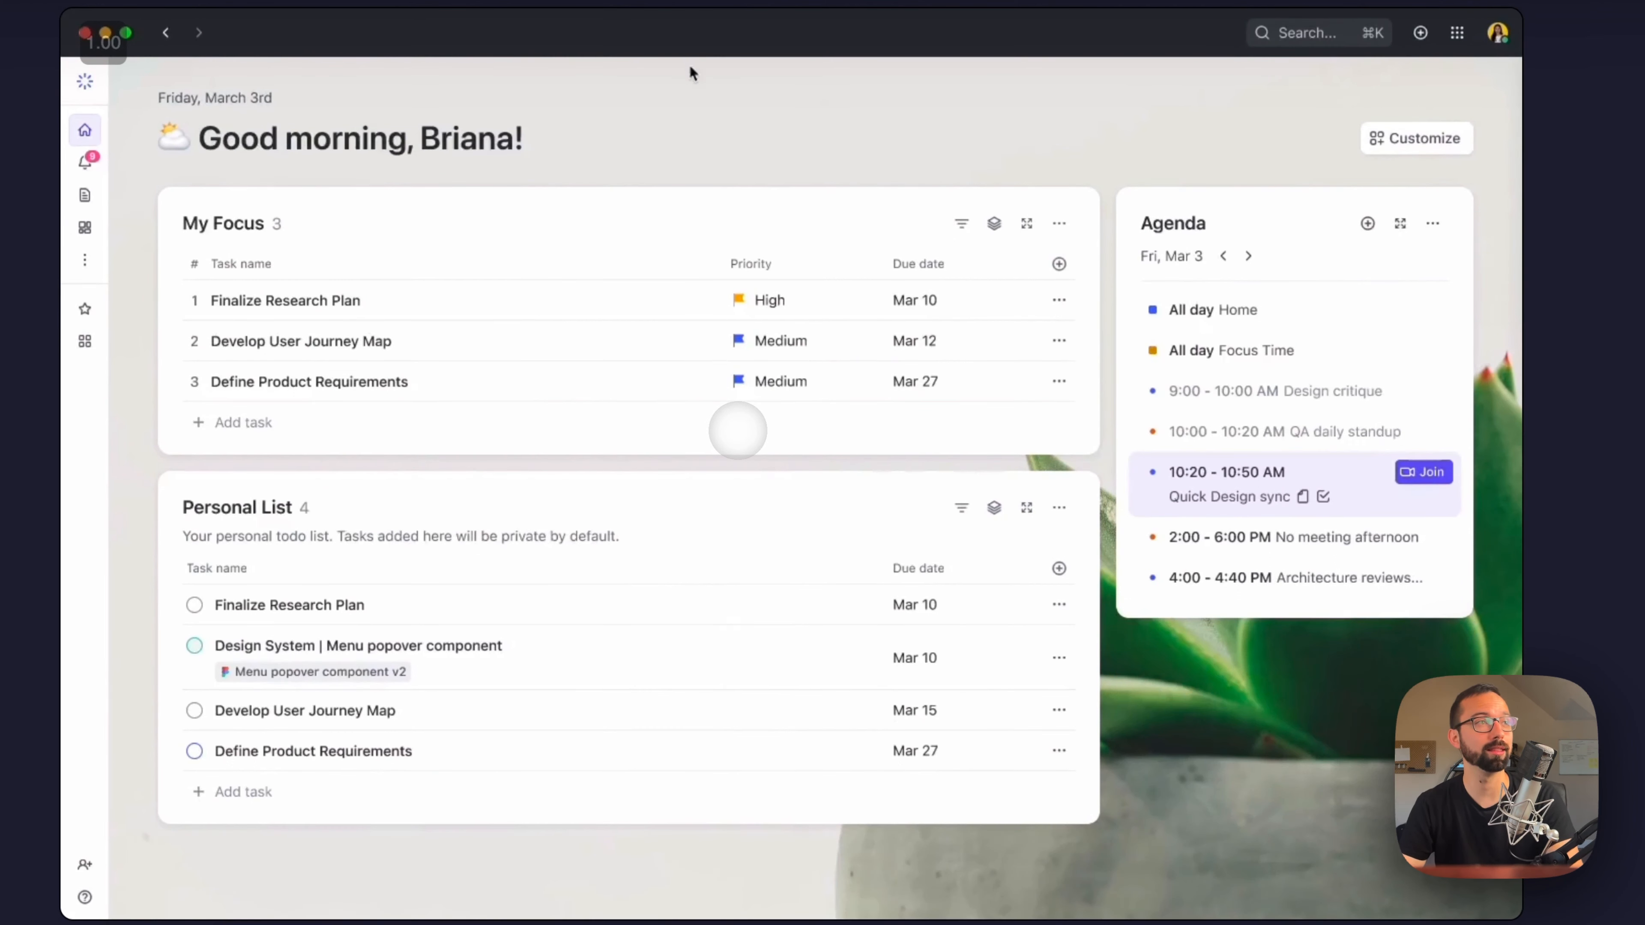
left_click(1388, 142)
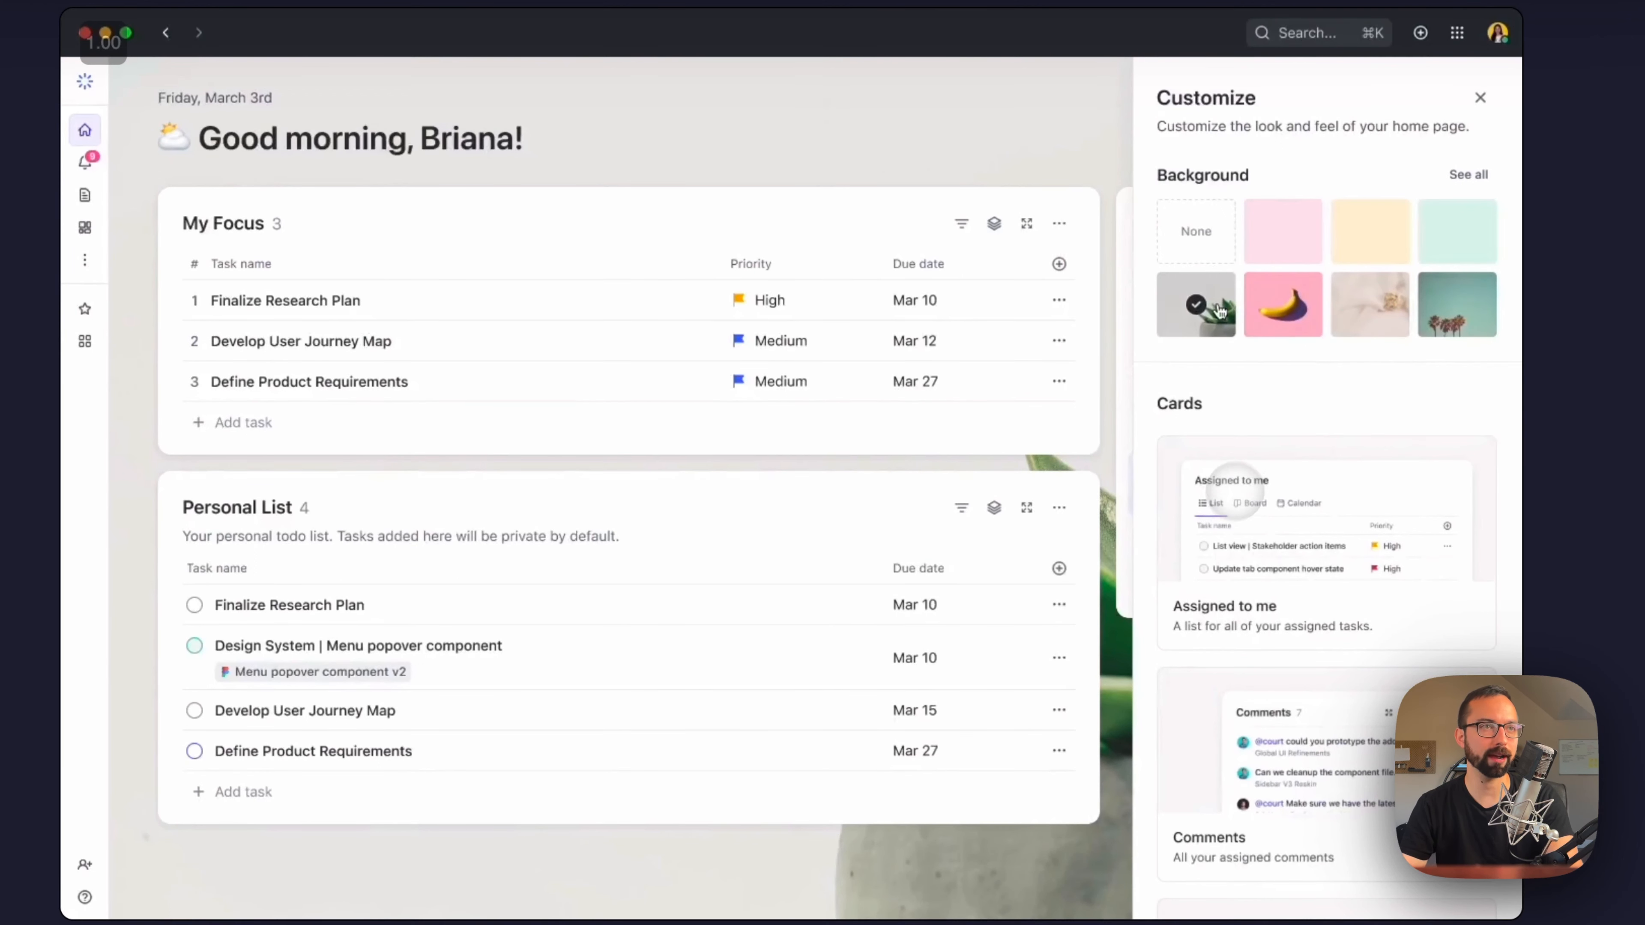
scroll(1273, 405, "down", 3)
mouse_move(1315, 415)
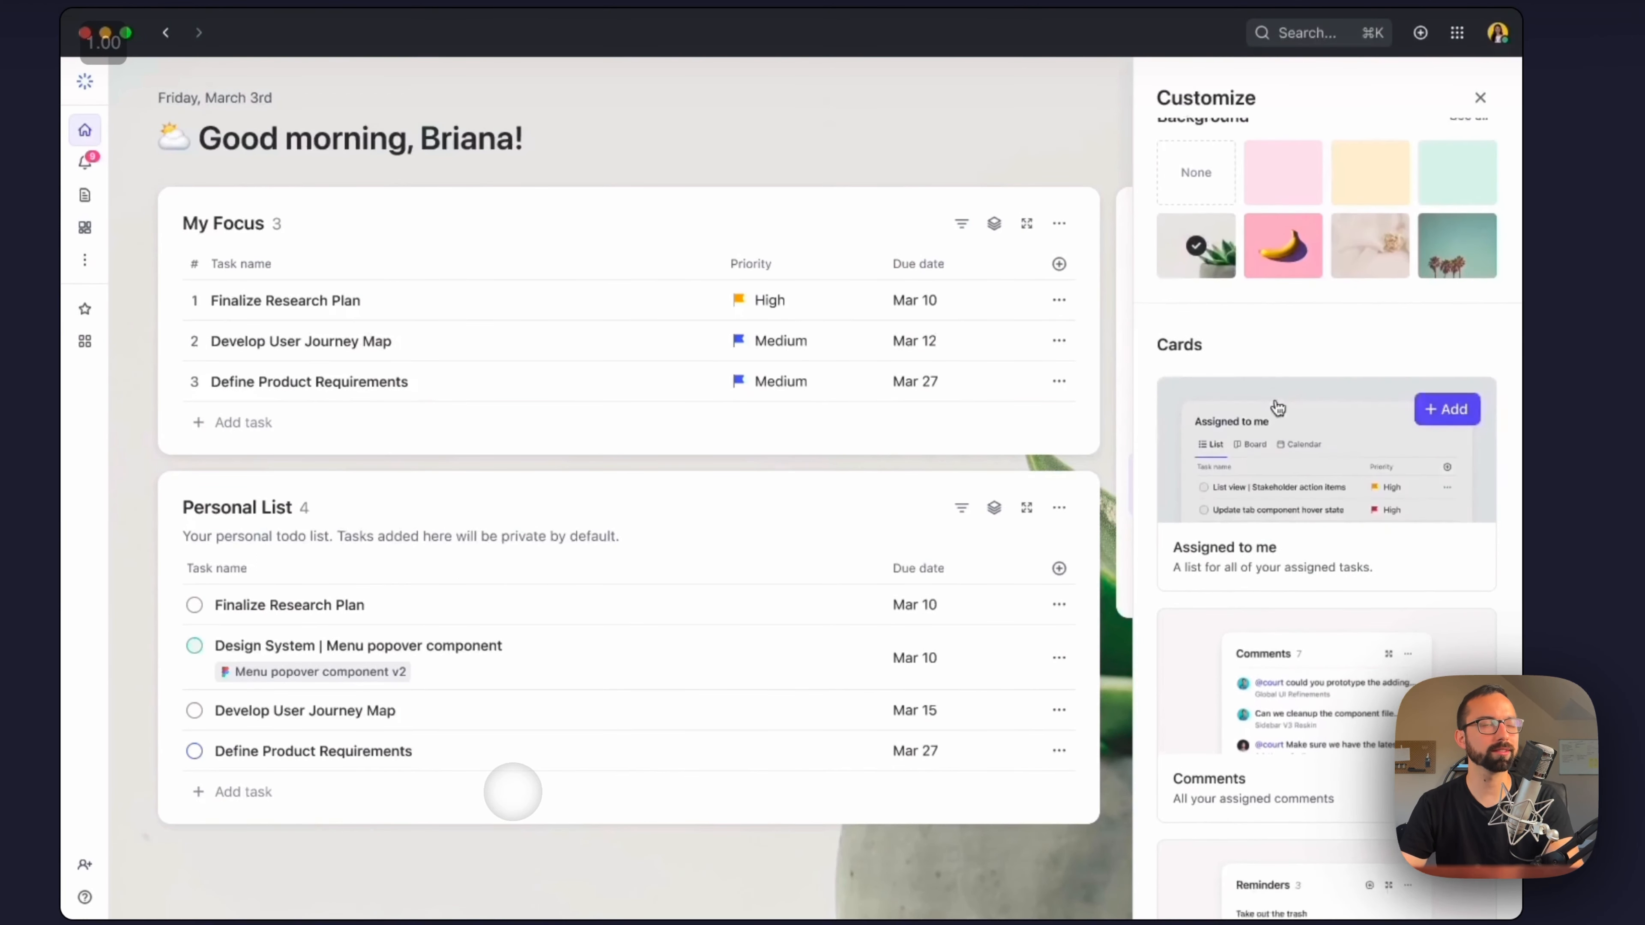
scroll(1340, 453, "down", 4)
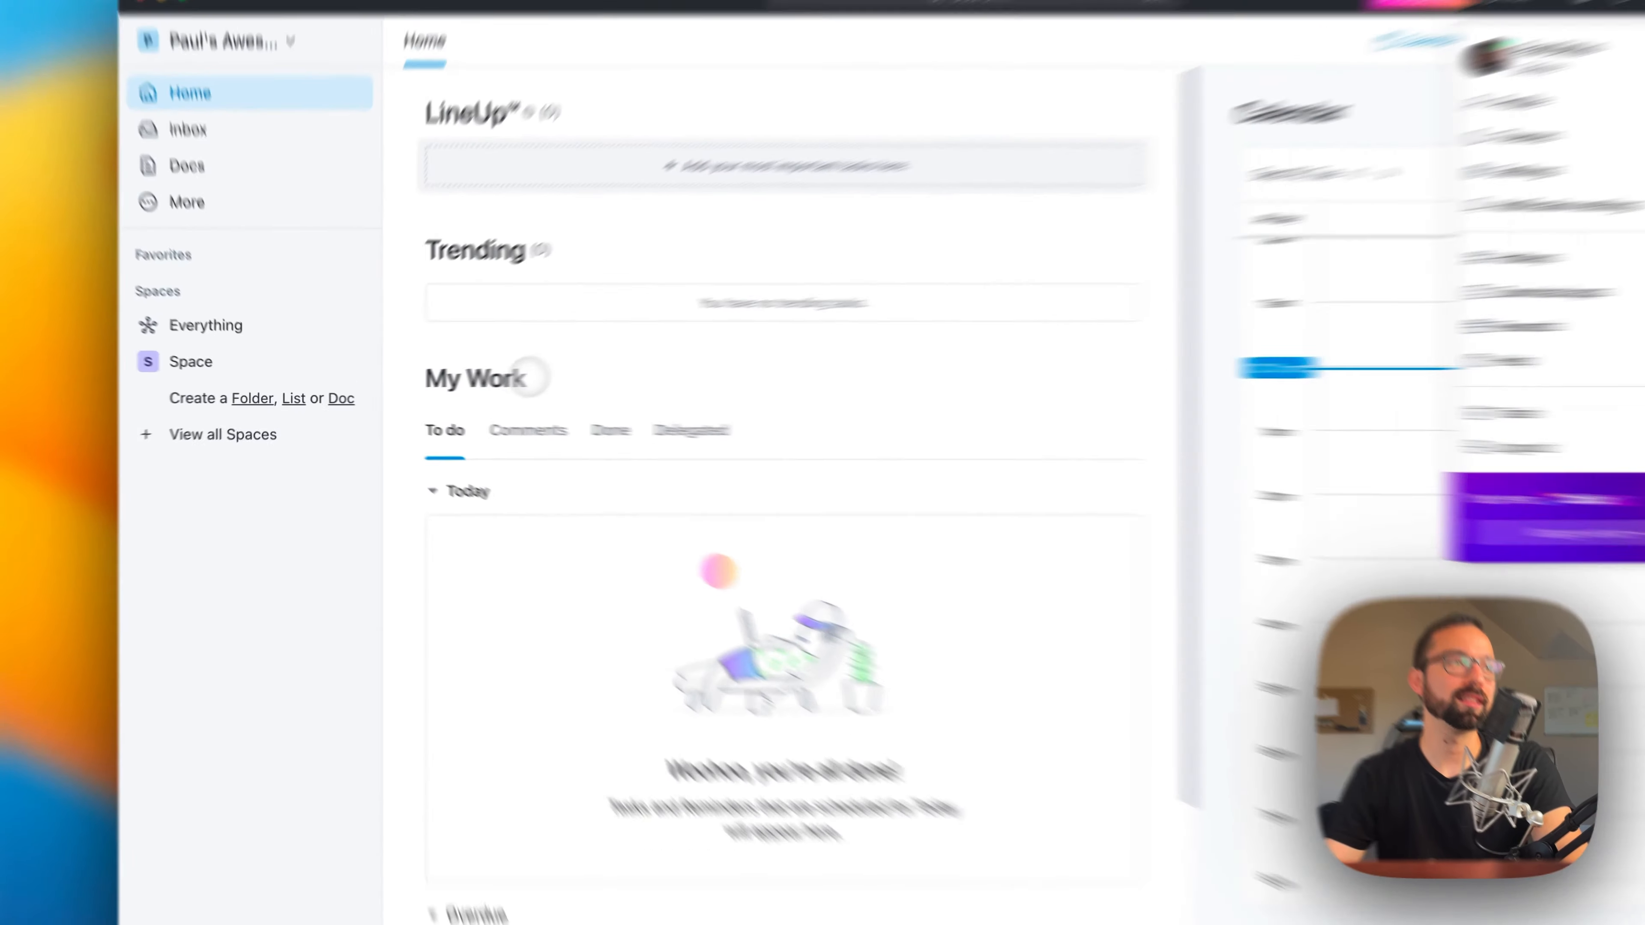
Step: Start a new task under Today in My Work and name it "Record TBM Show"
mouse_move(546, 471)
left_click(692, 551)
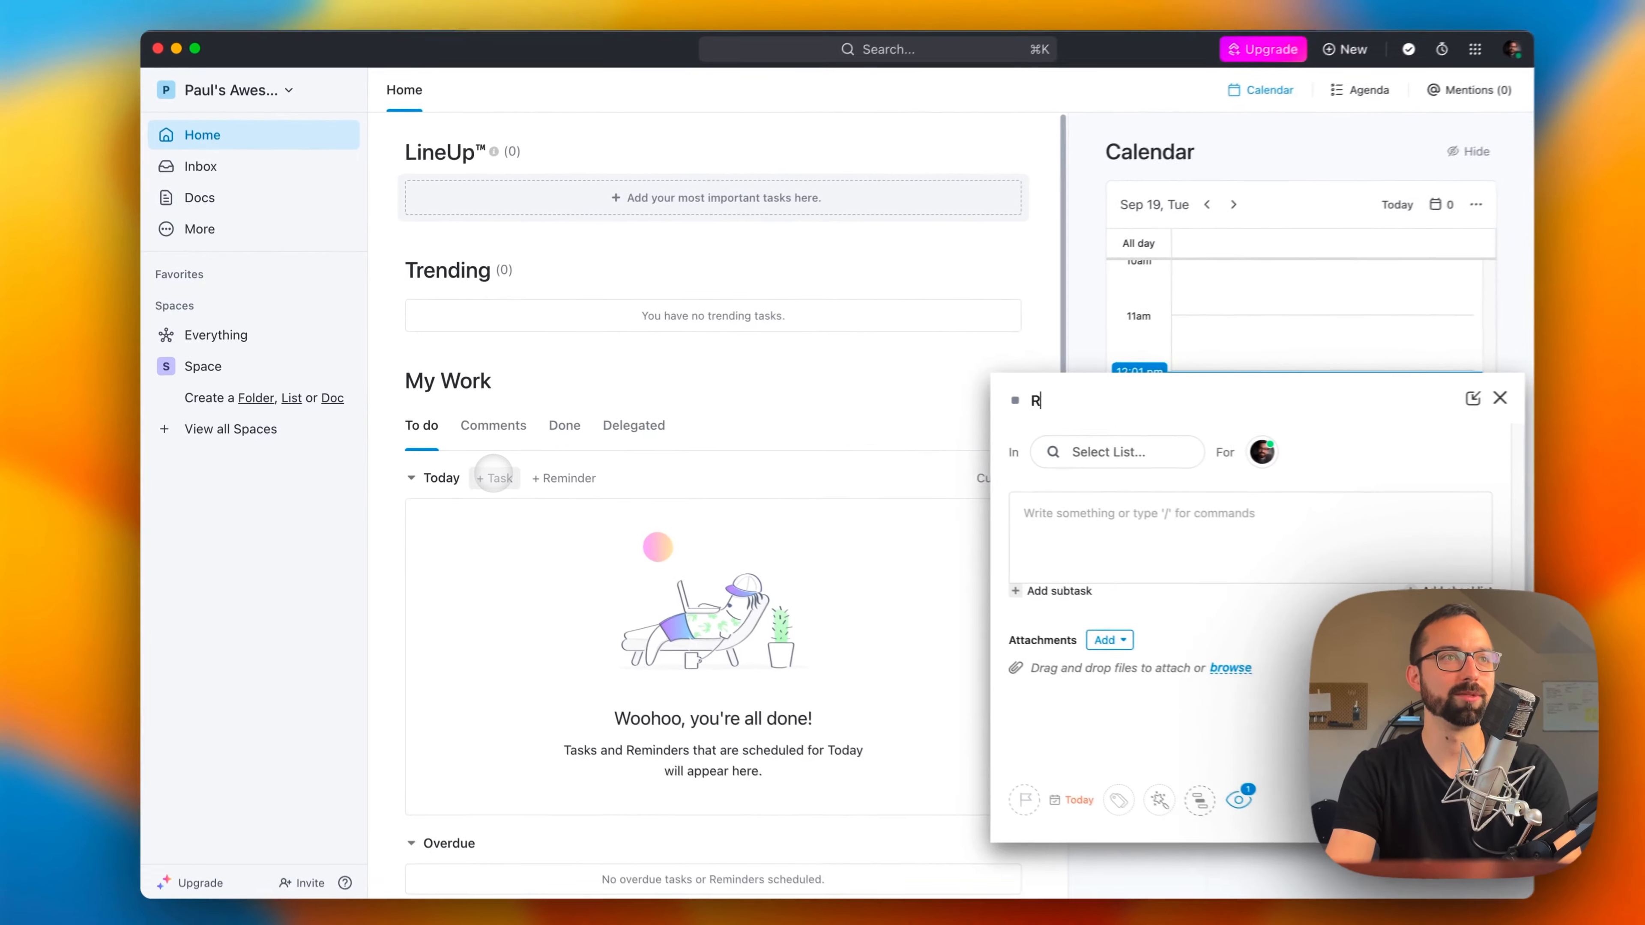
type("Record")
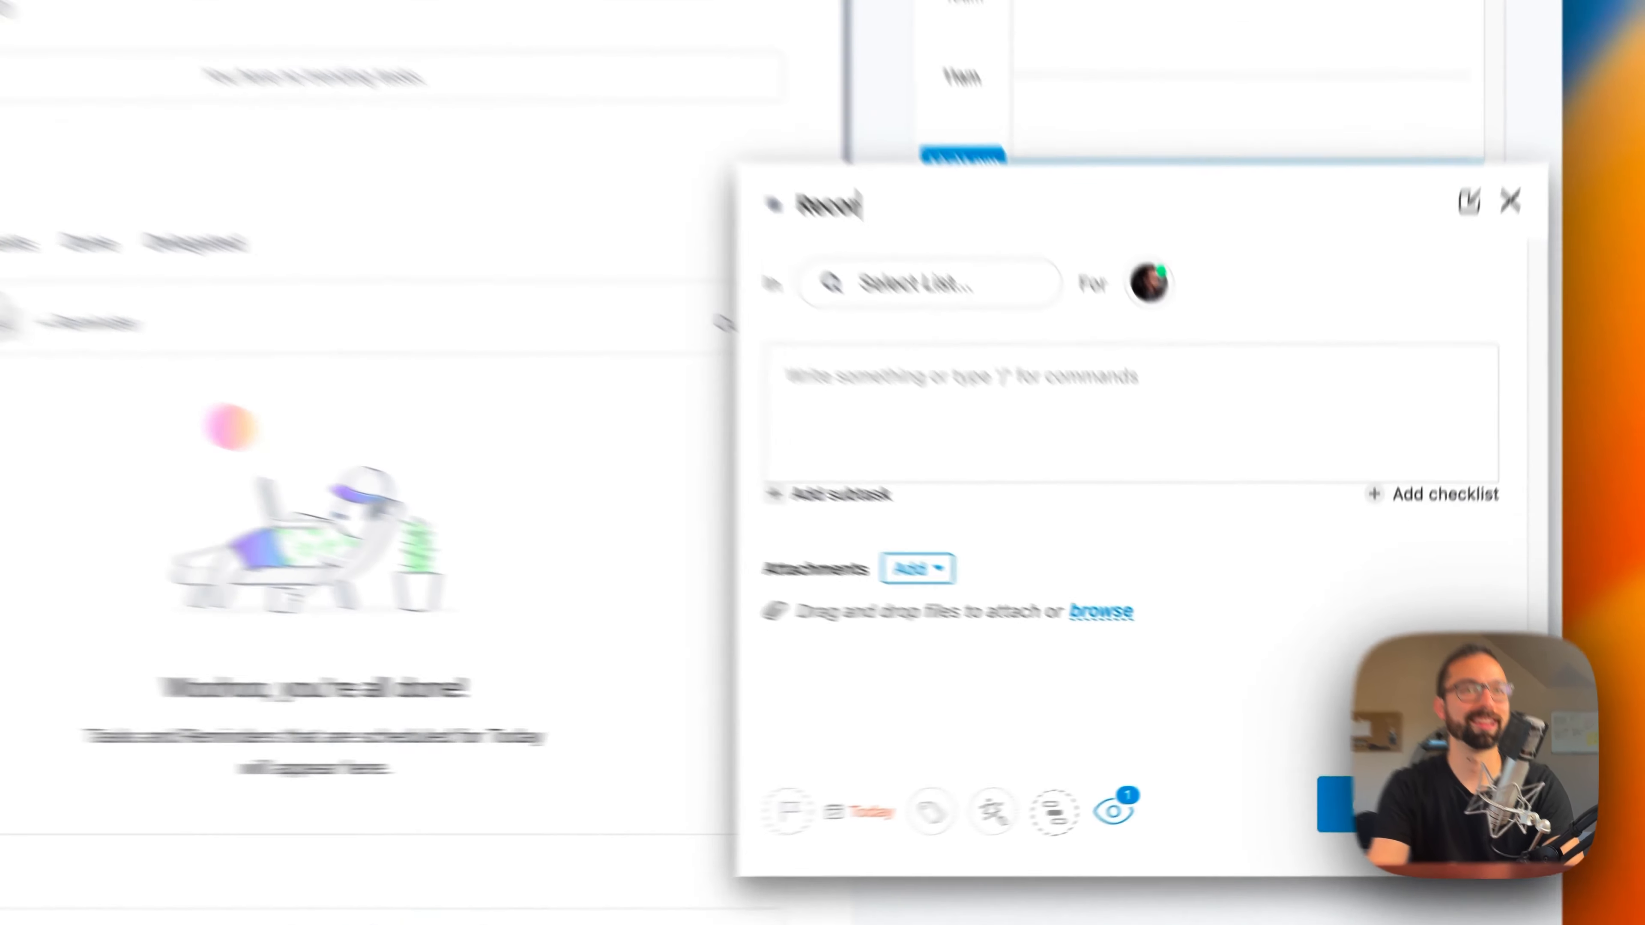
type(" TBM Show")
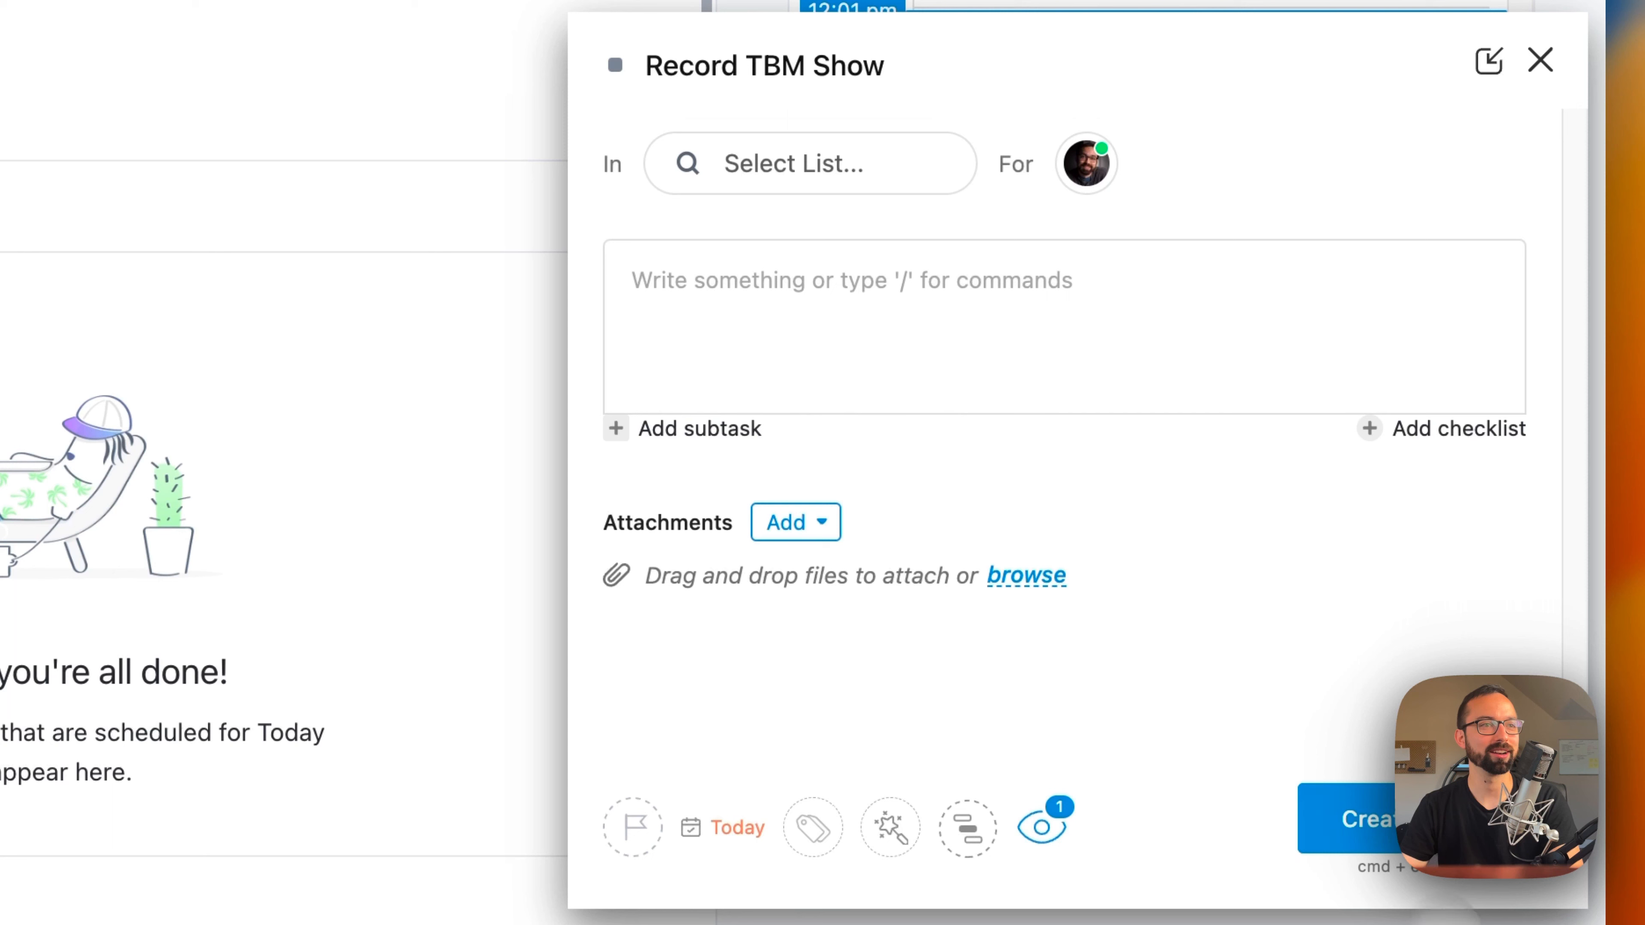
Step: Assign the Record TBM Show task to the Content Calendar list in Space
left_click(1340, 818)
left_click(842, 382)
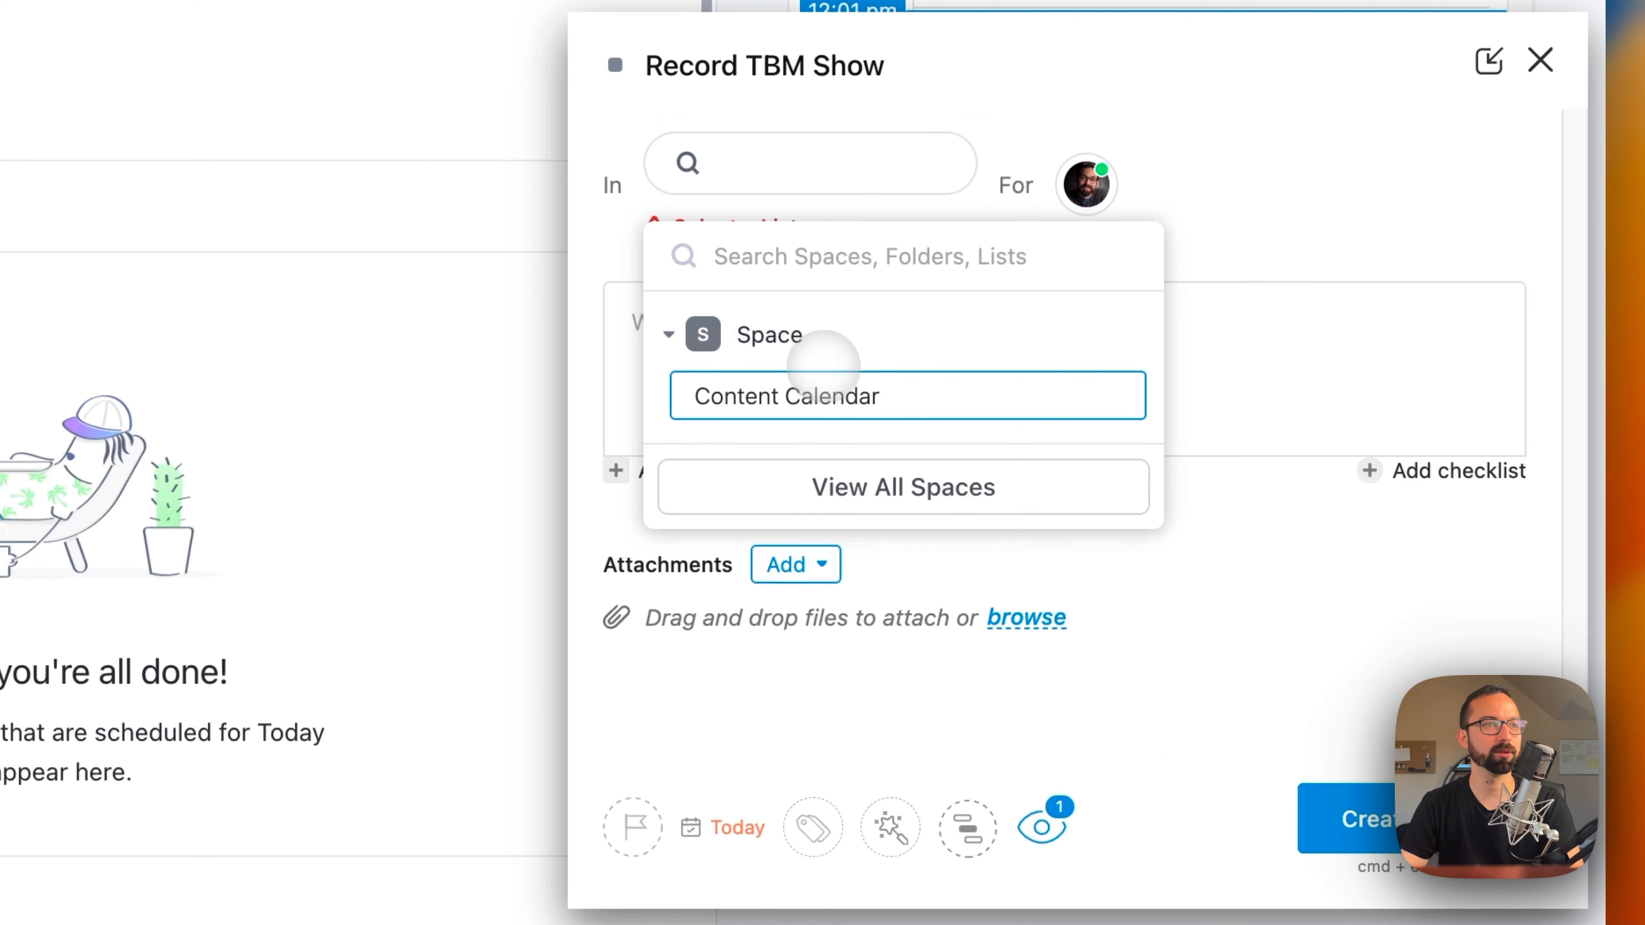
key("Return")
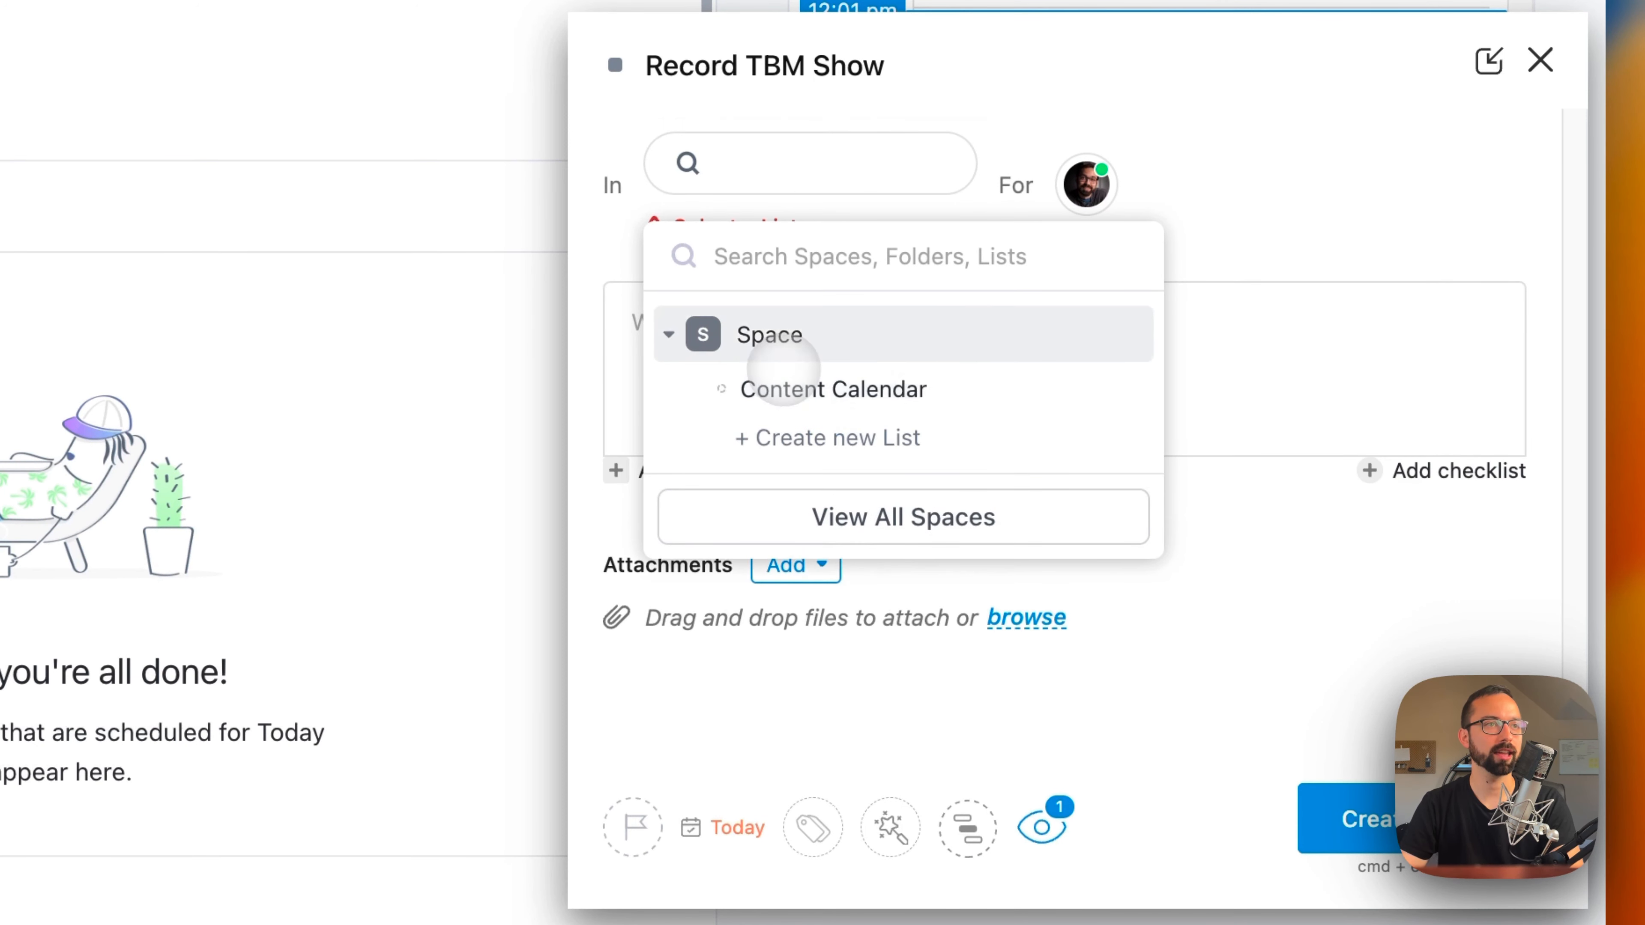
left_click(777, 388)
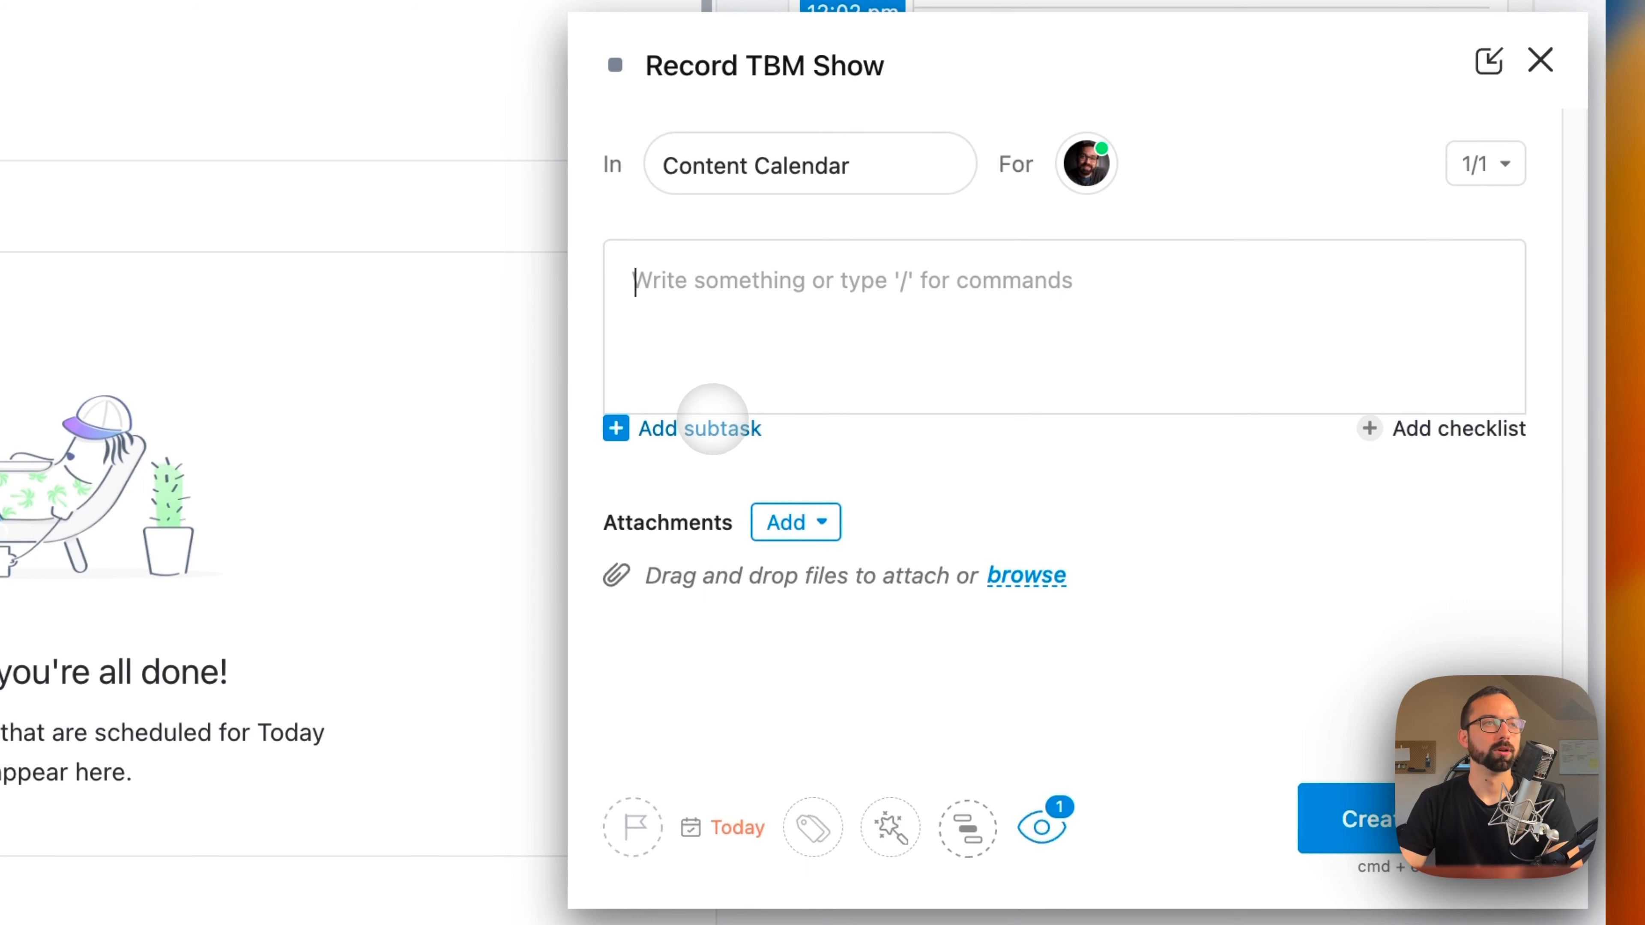
Step: Add the subtasks "Record Podcast" and "Edit Thumbnail" to the new task
left_click(712, 425)
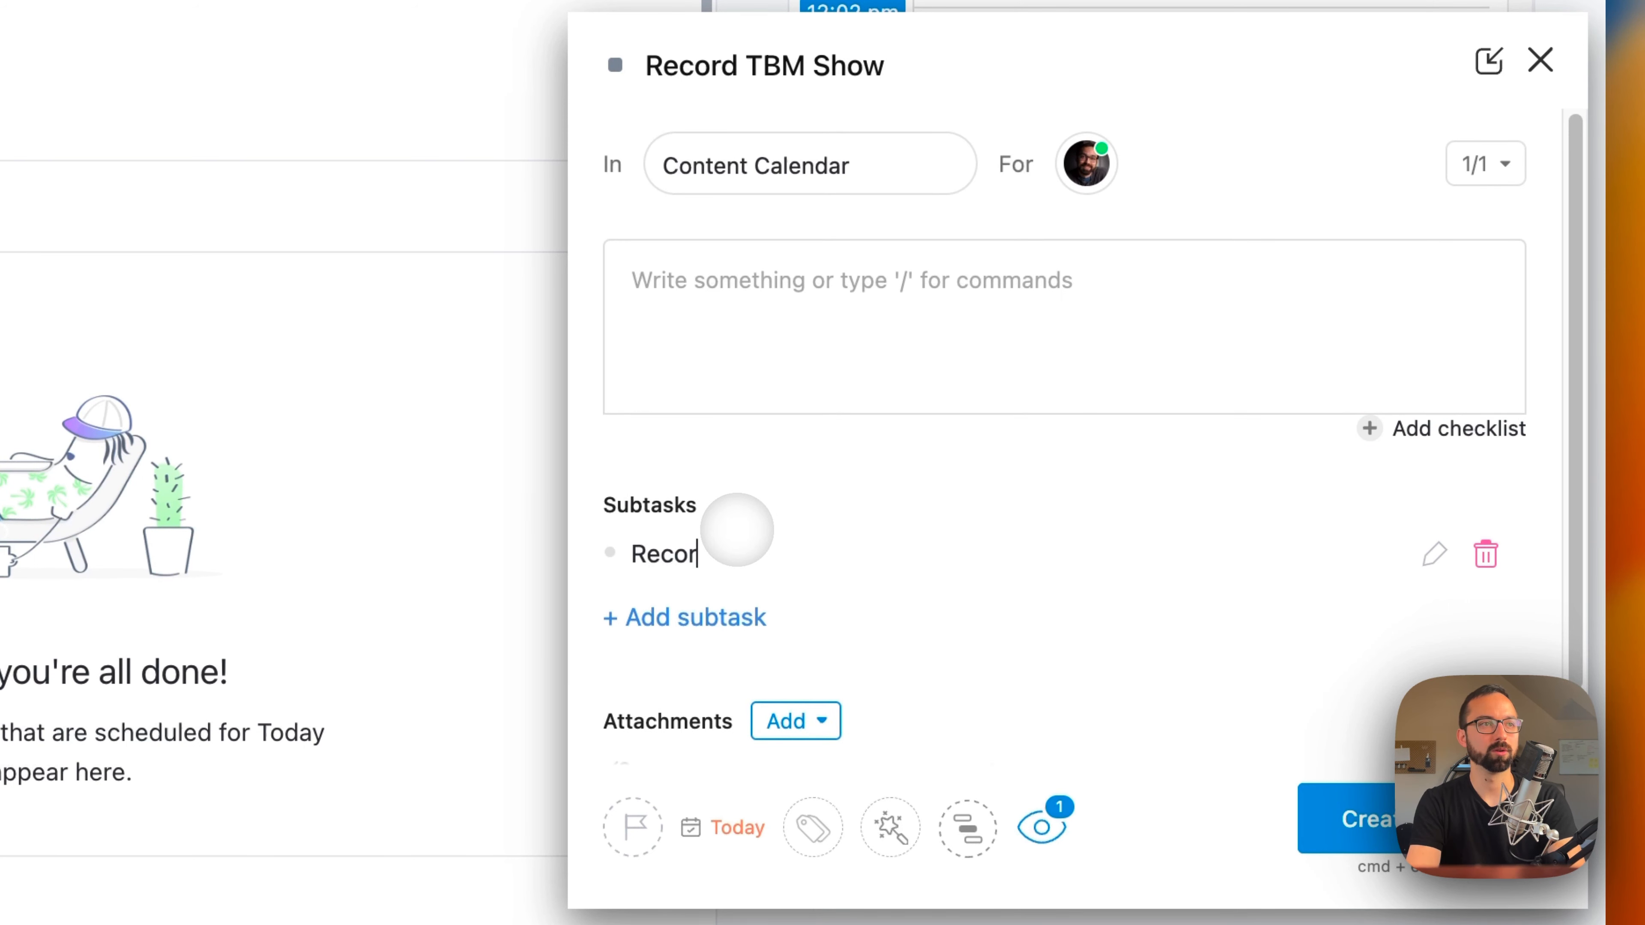
type("Record Podcast")
left_click(692, 610)
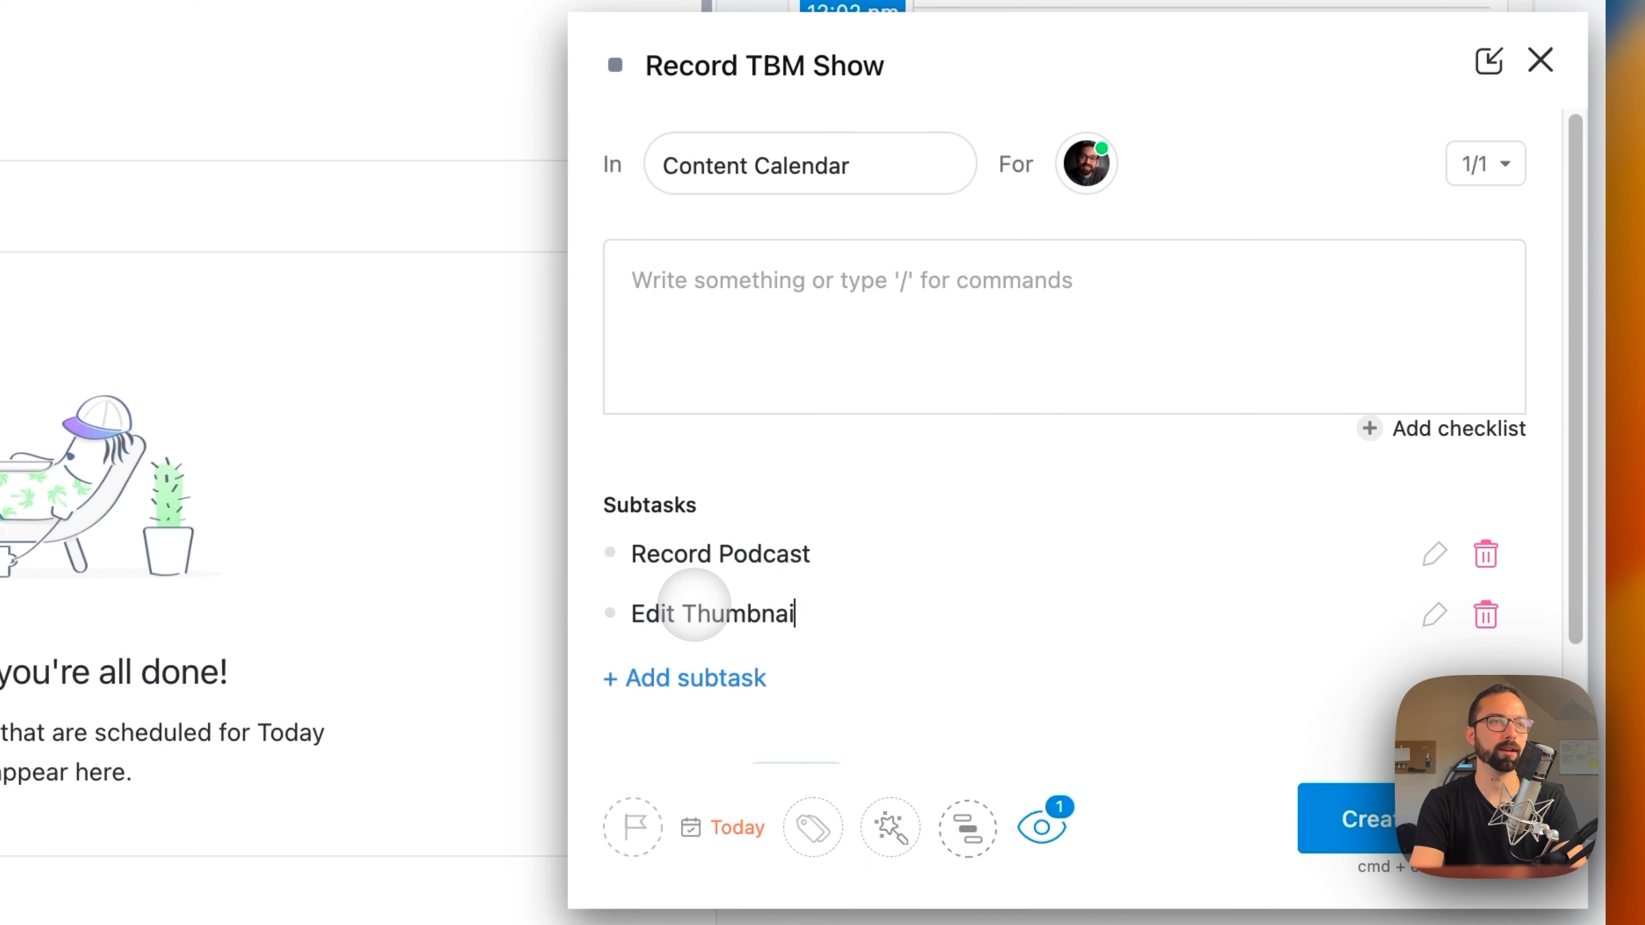
type("Edit Thumbnail")
left_click(680, 678)
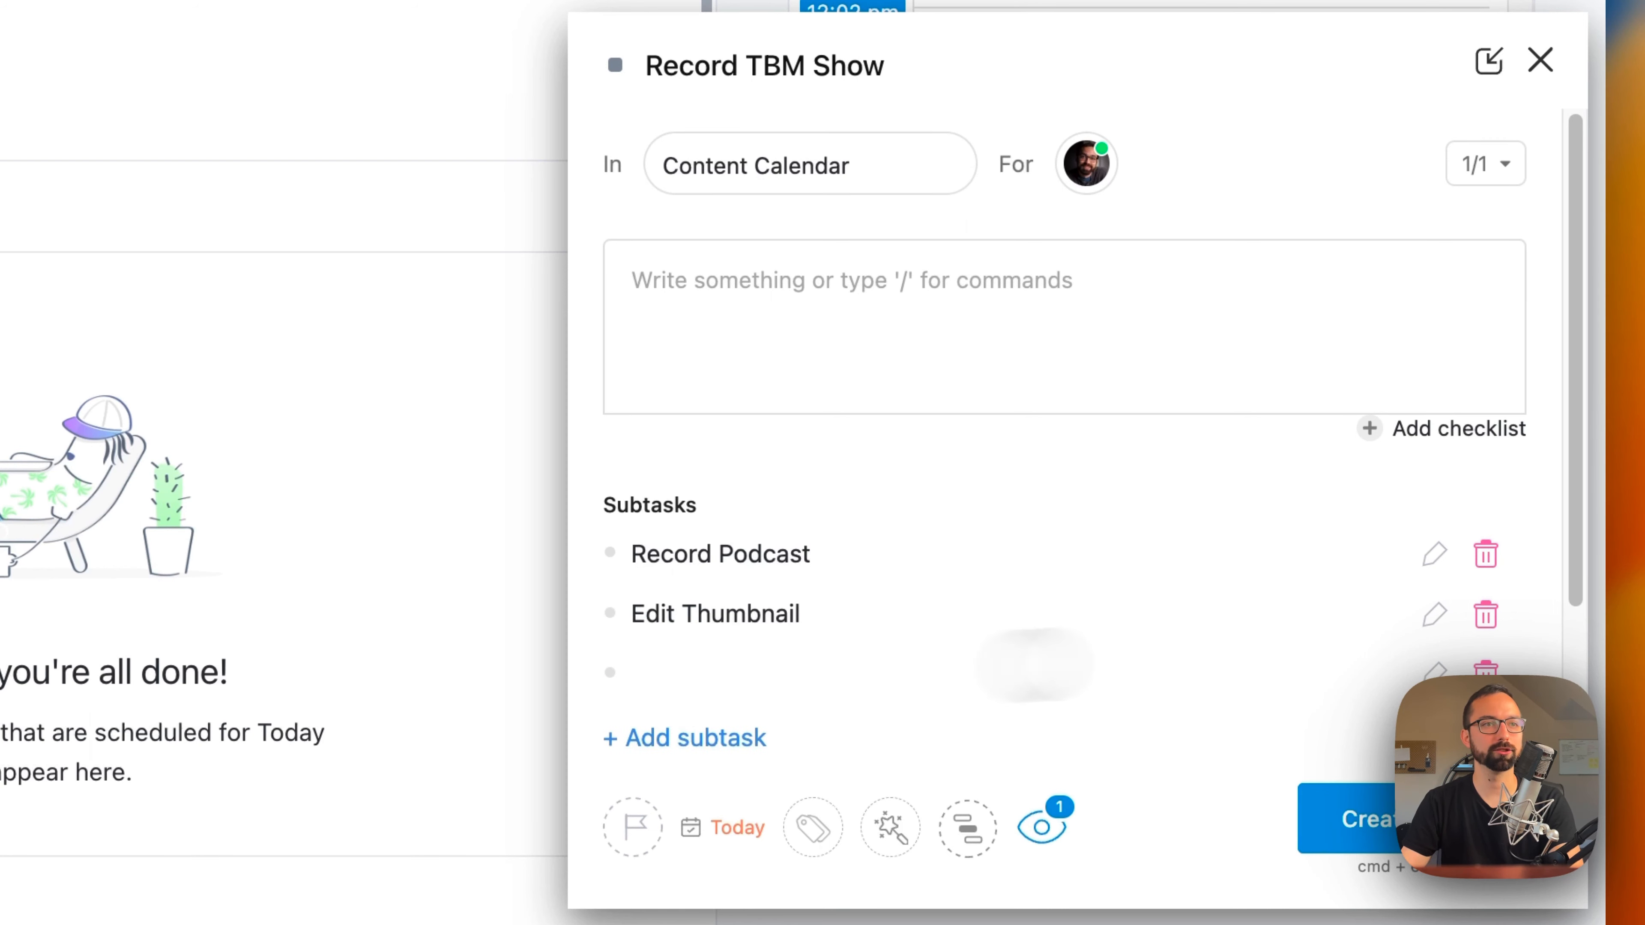
left_click(479, 627)
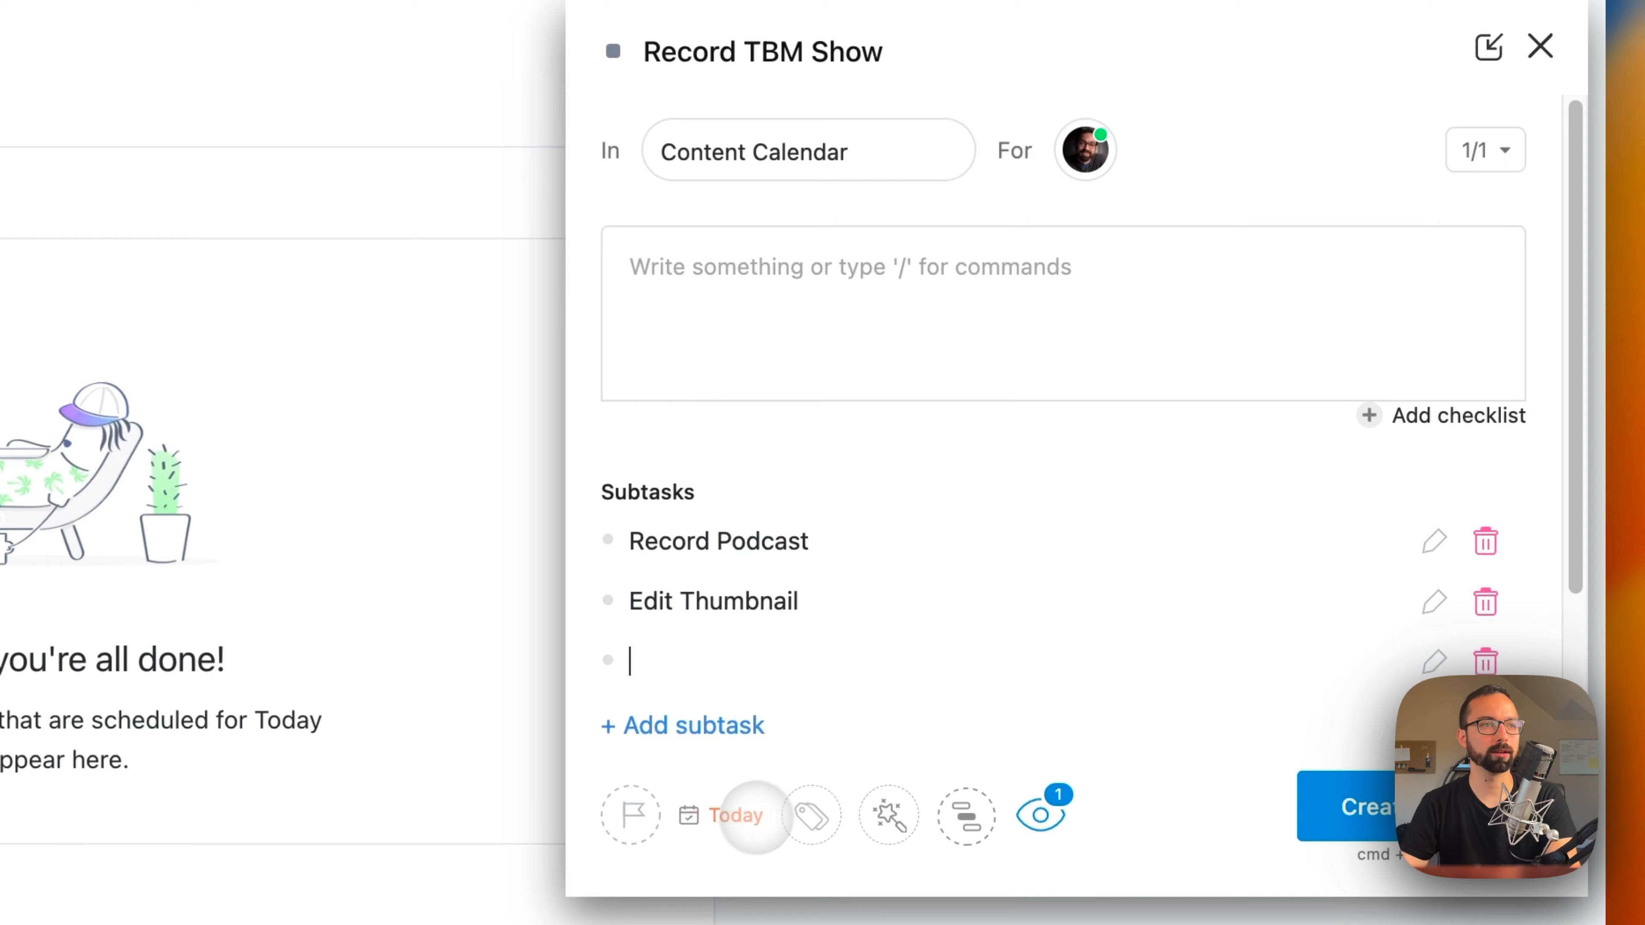
Step: Try a weekly recurrence that creates a new task when closed, reviewing which elements the new task includes
left_click(738, 828)
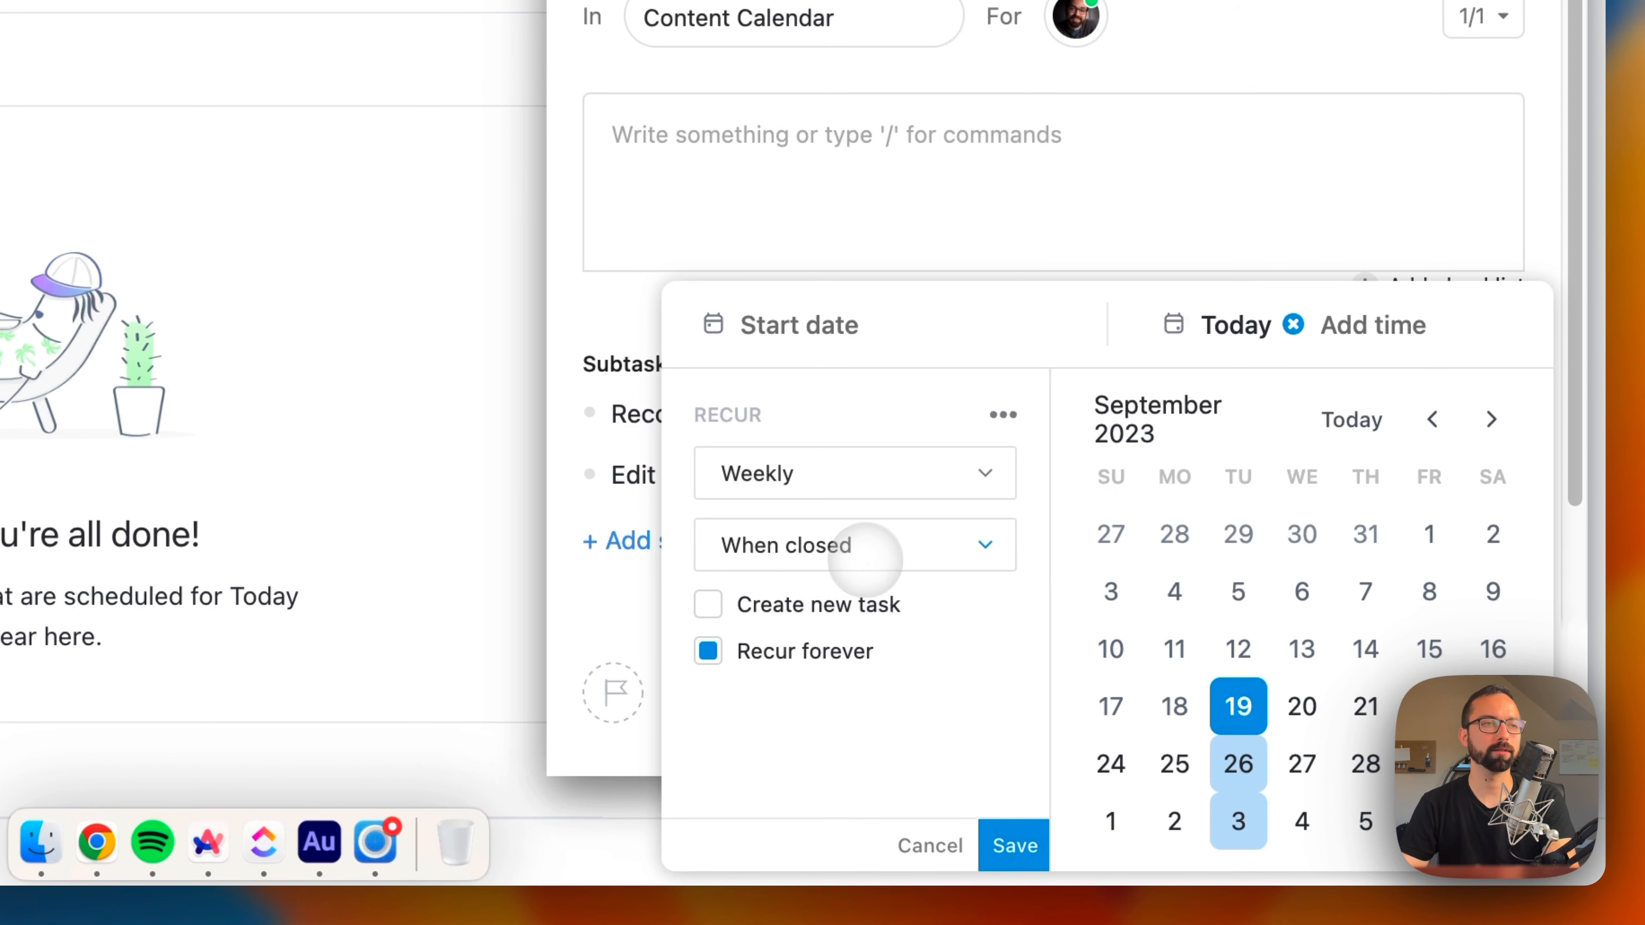
left_click(872, 546)
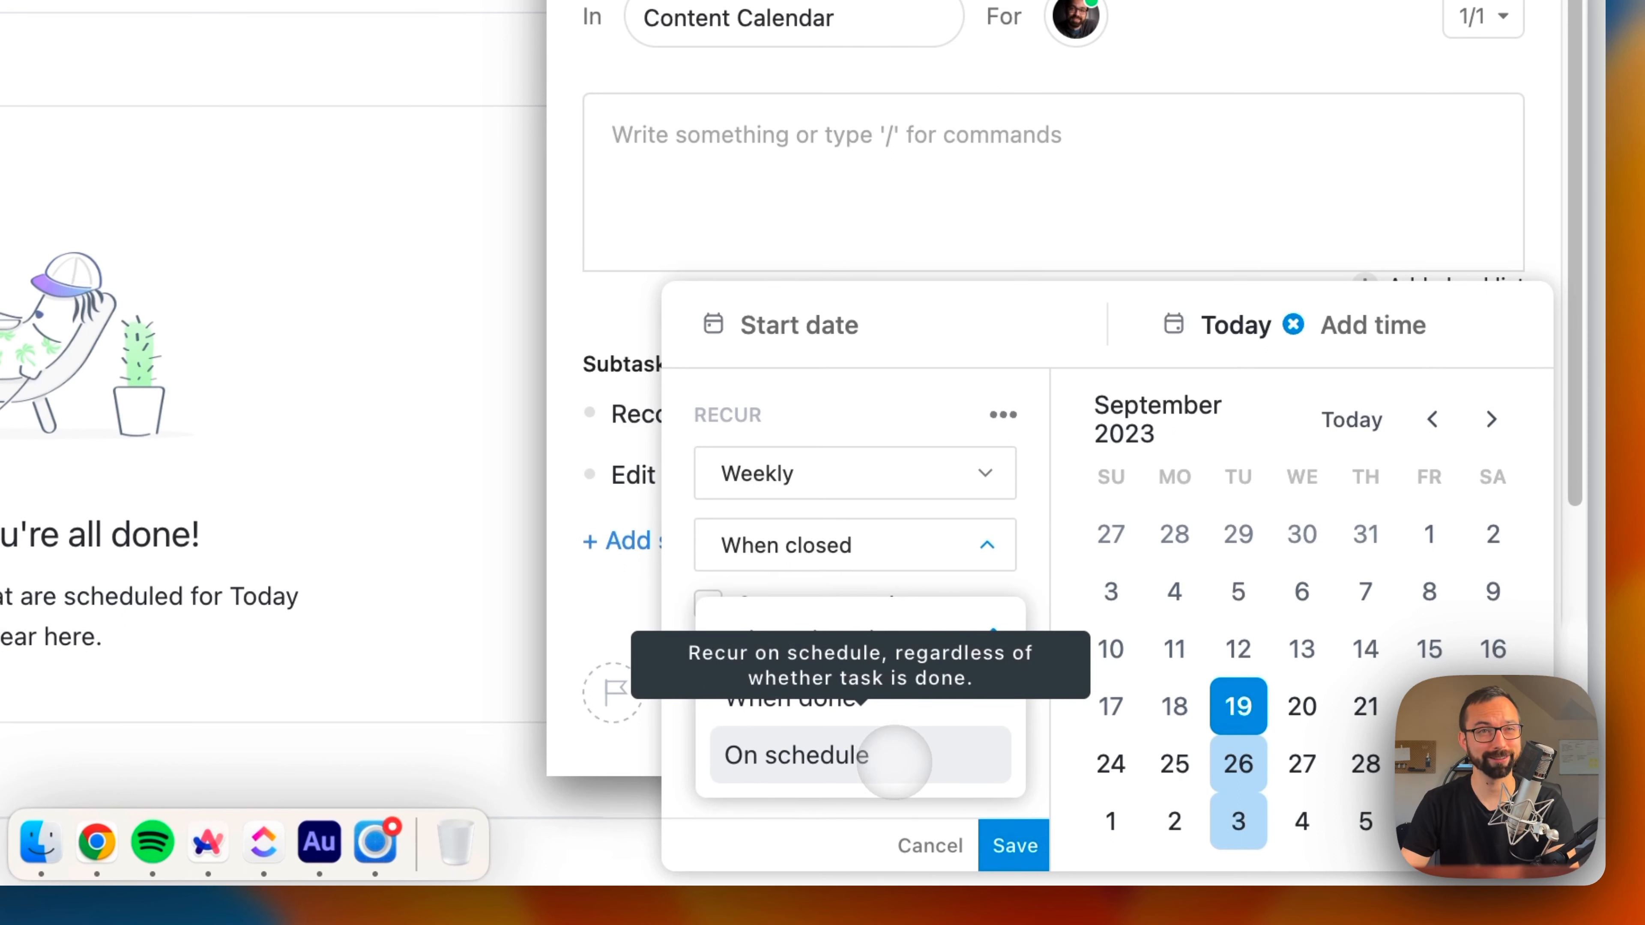
left_click(855, 641)
left_click(785, 604)
left_click(968, 607)
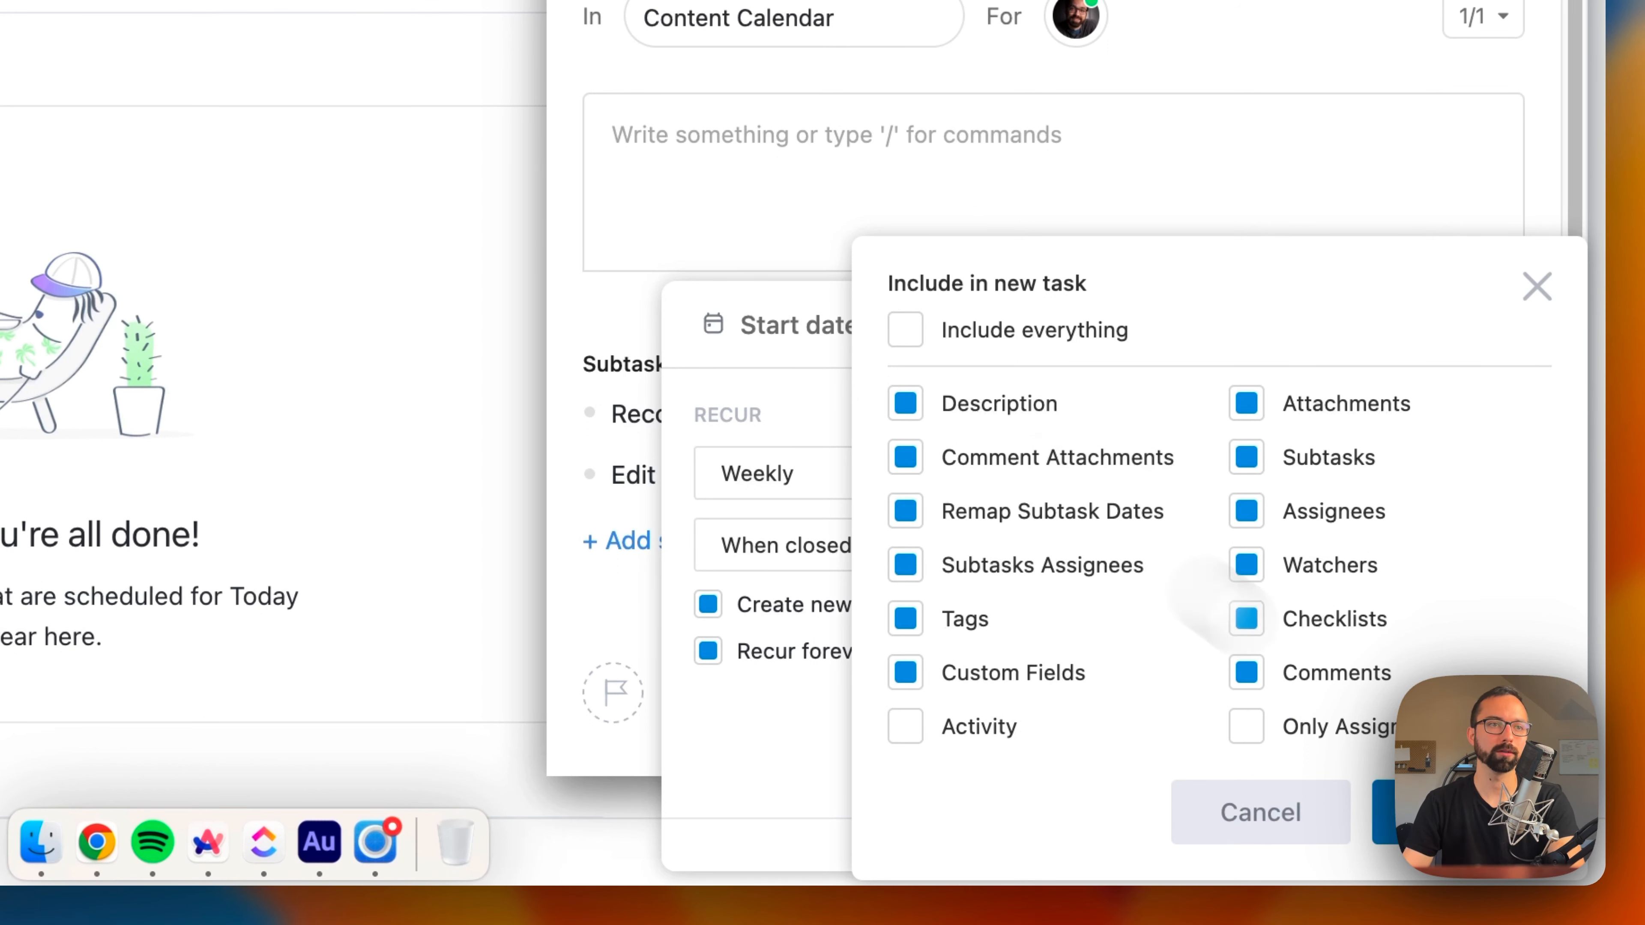
left_click(1461, 812)
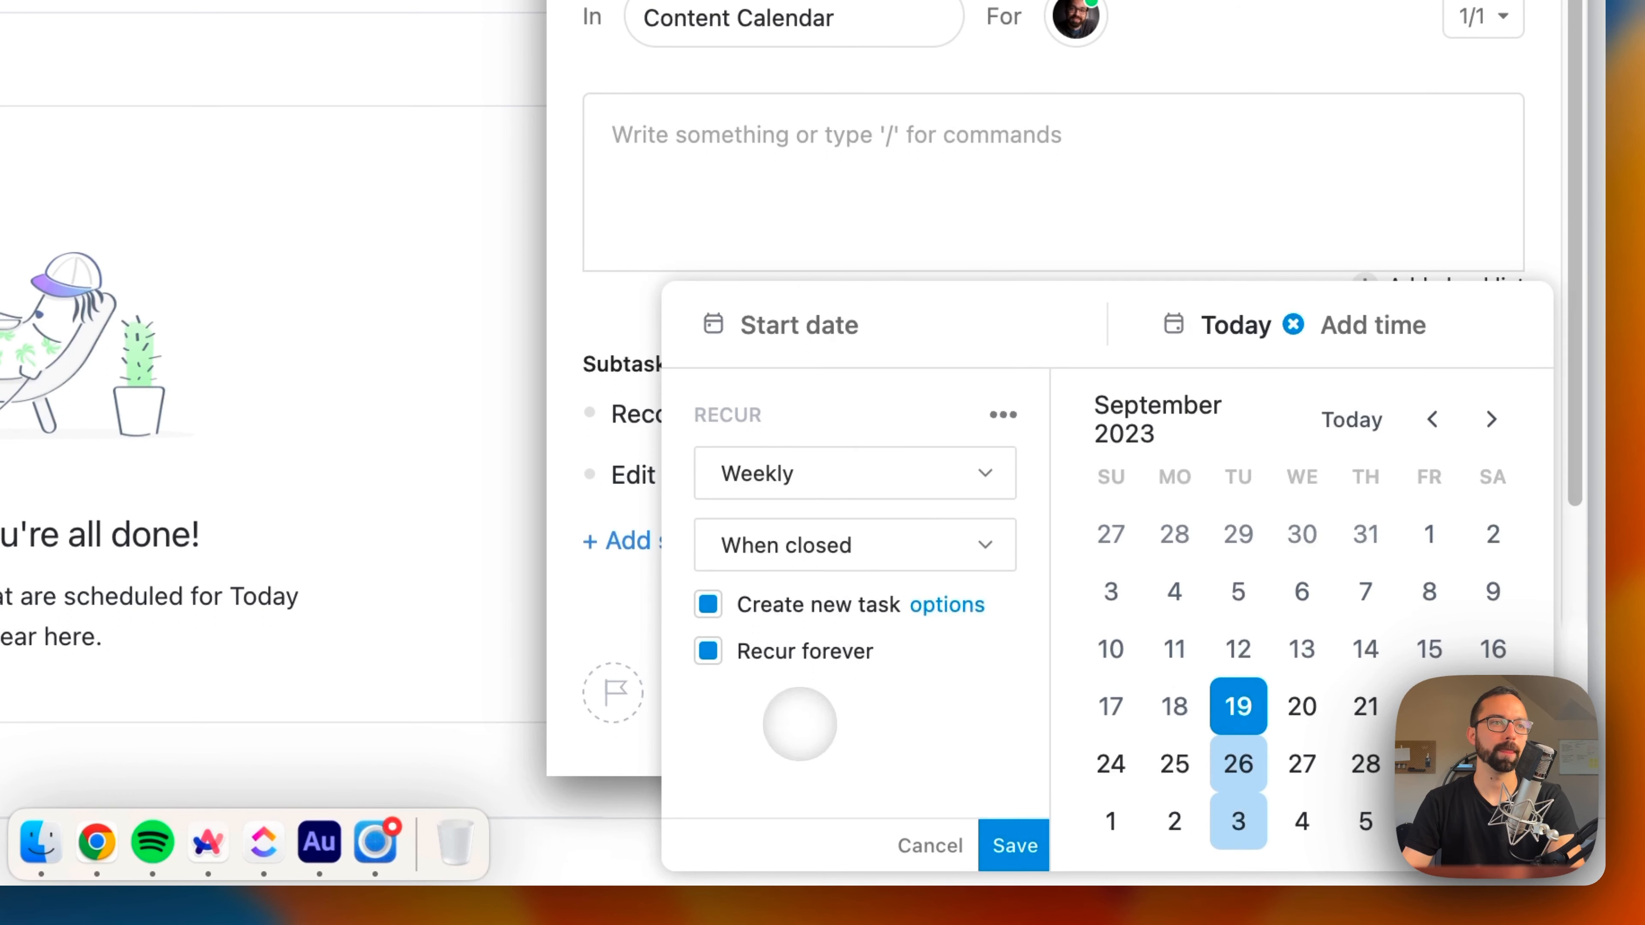
Step: Try turning off Recur forever, check the repeat limit choices, and discard the recurrence settings
left_click(801, 650)
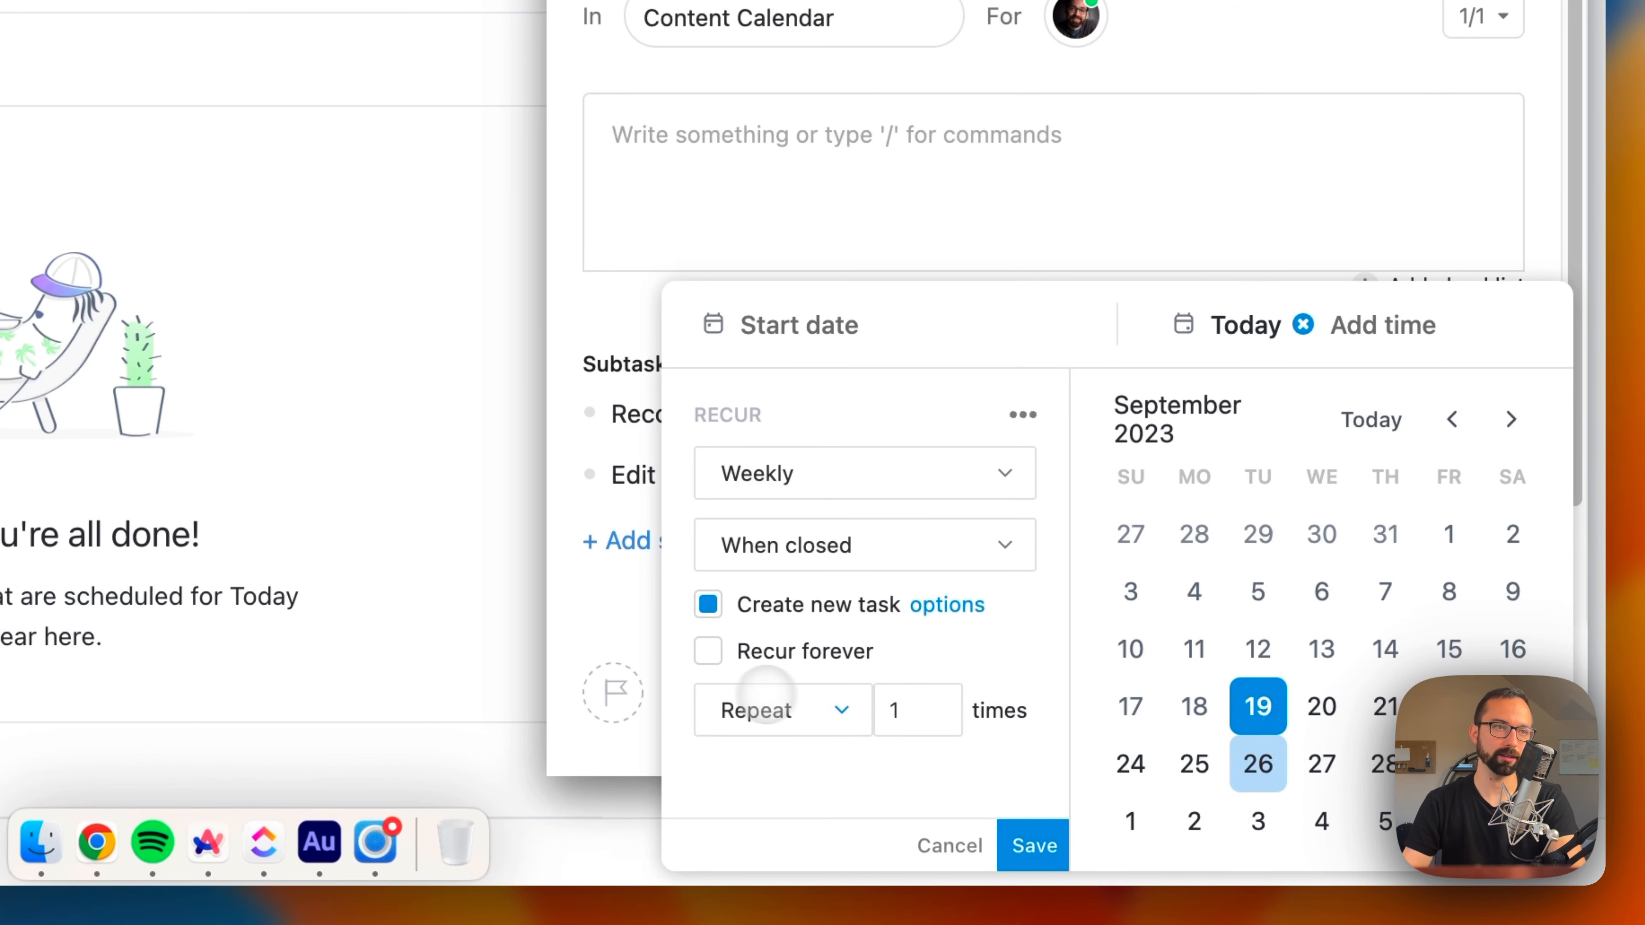
left_click(766, 702)
left_click(794, 715)
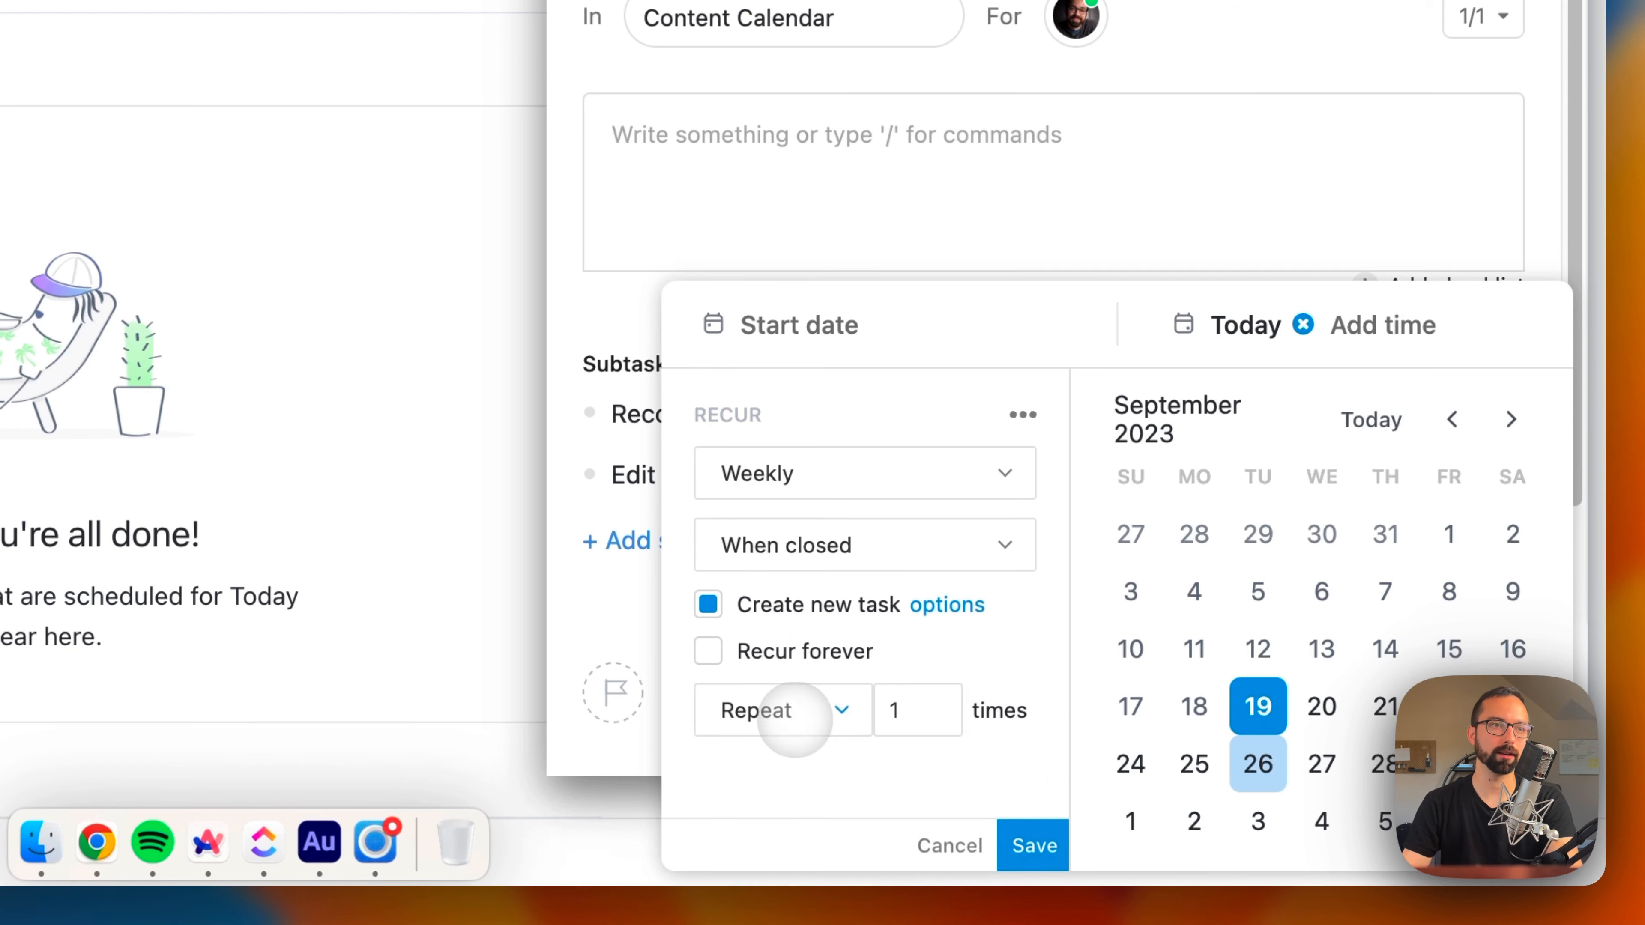
left_click(945, 847)
Step: Create the Record TBM Show task, check its date options and add it to LineUp
left_click(1428, 846)
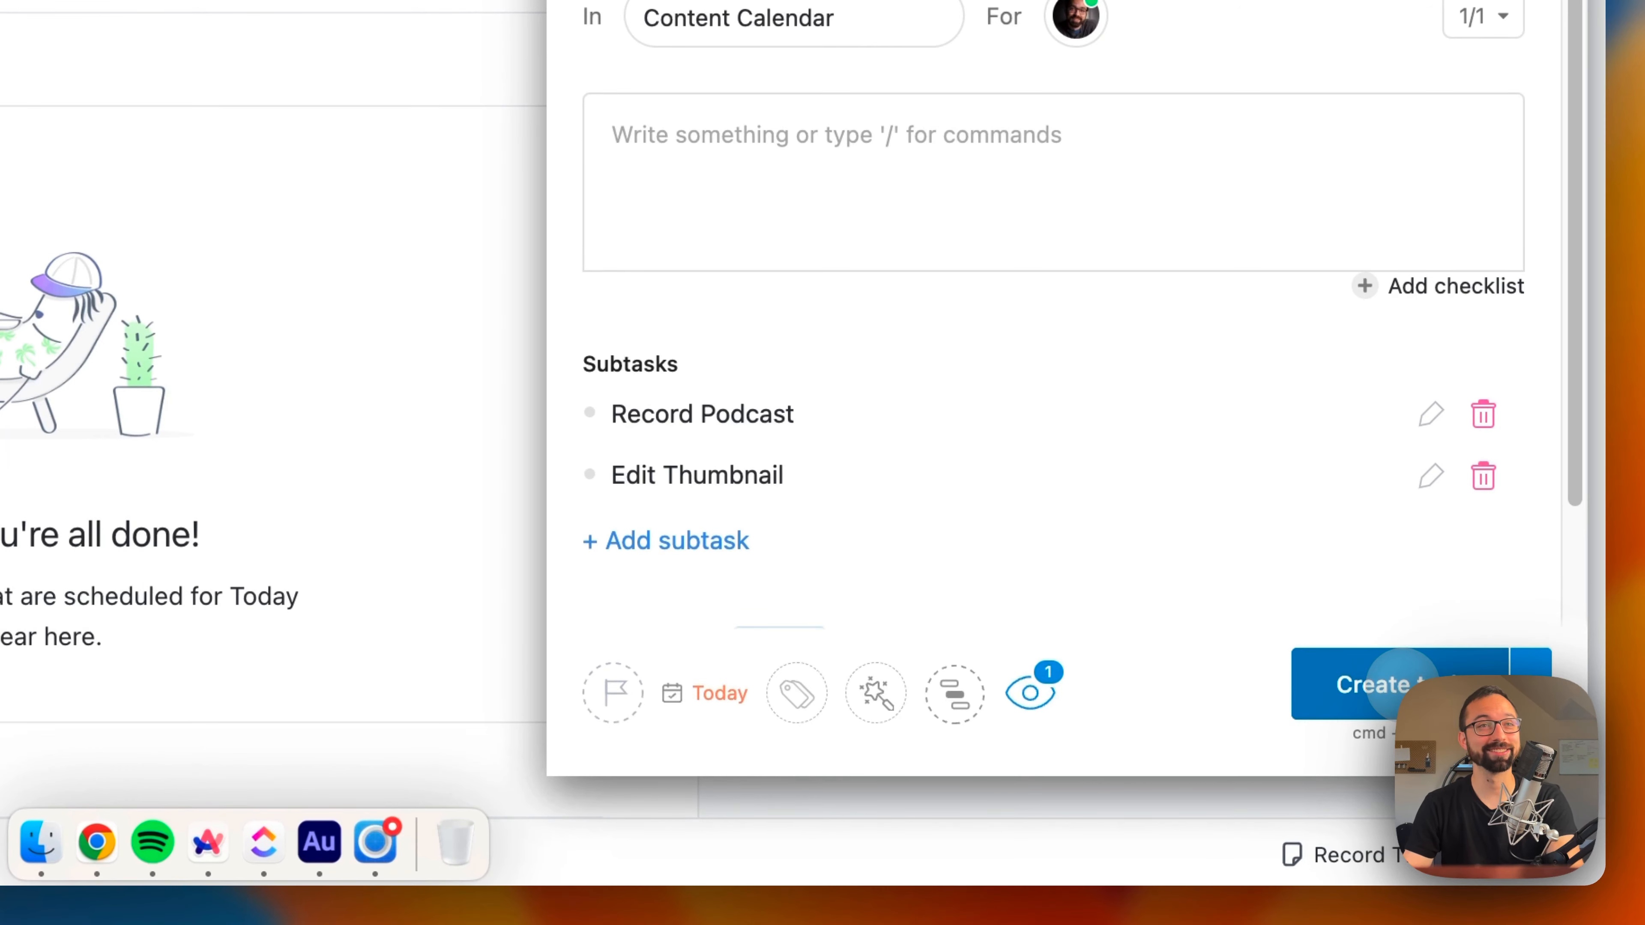
left_click(1402, 683)
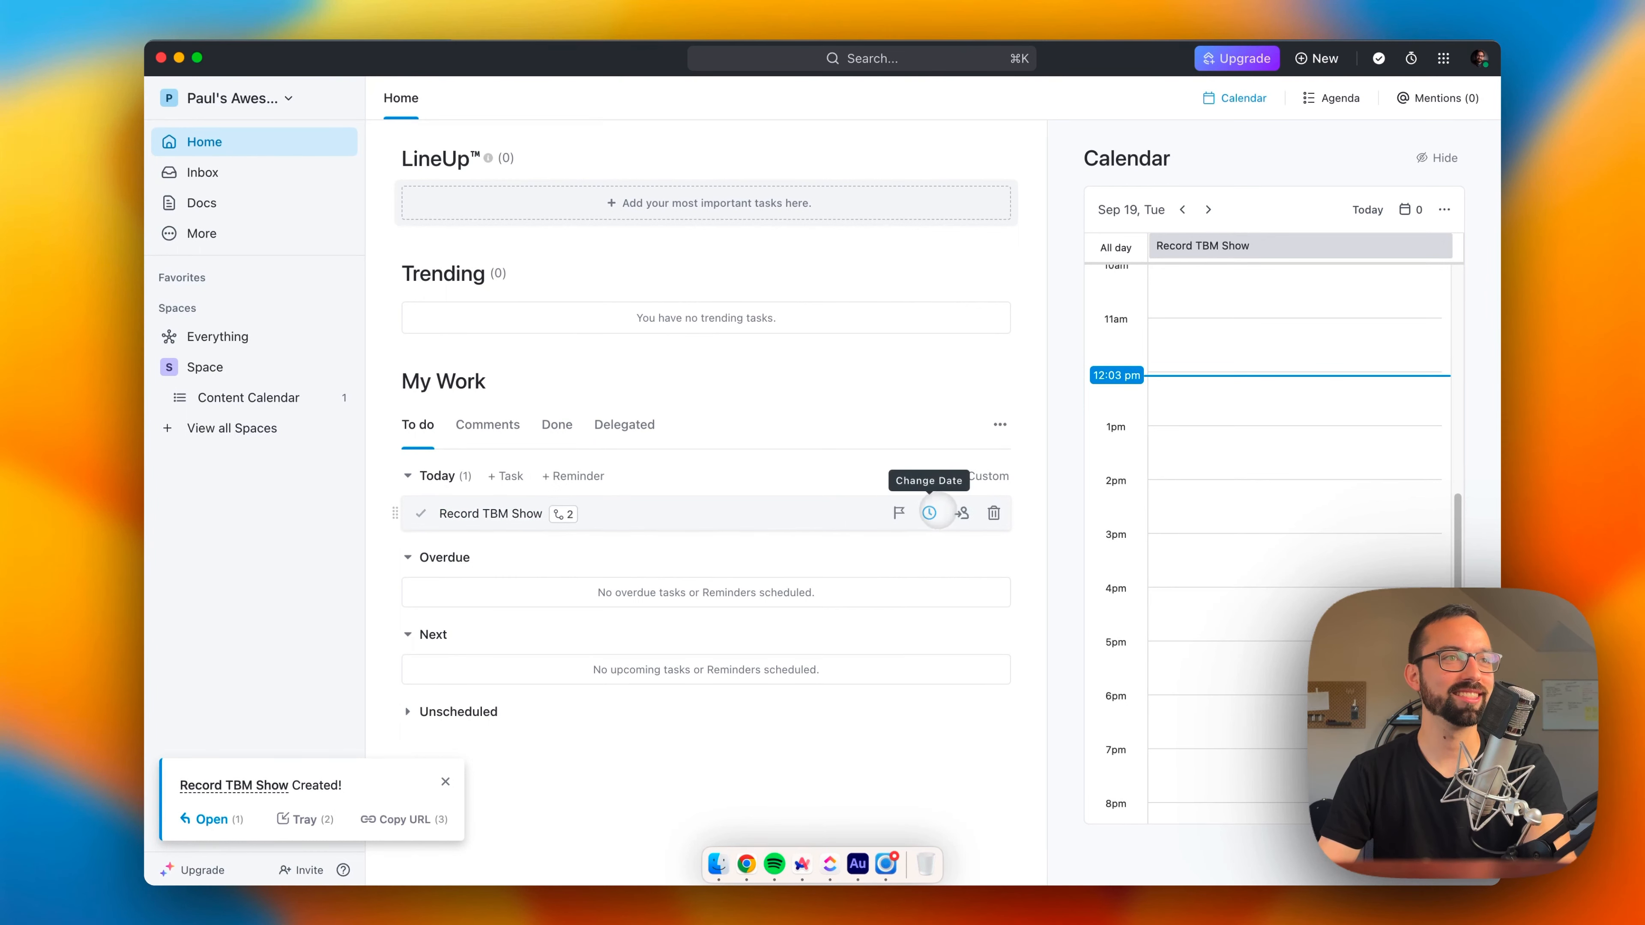
left_click(928, 512)
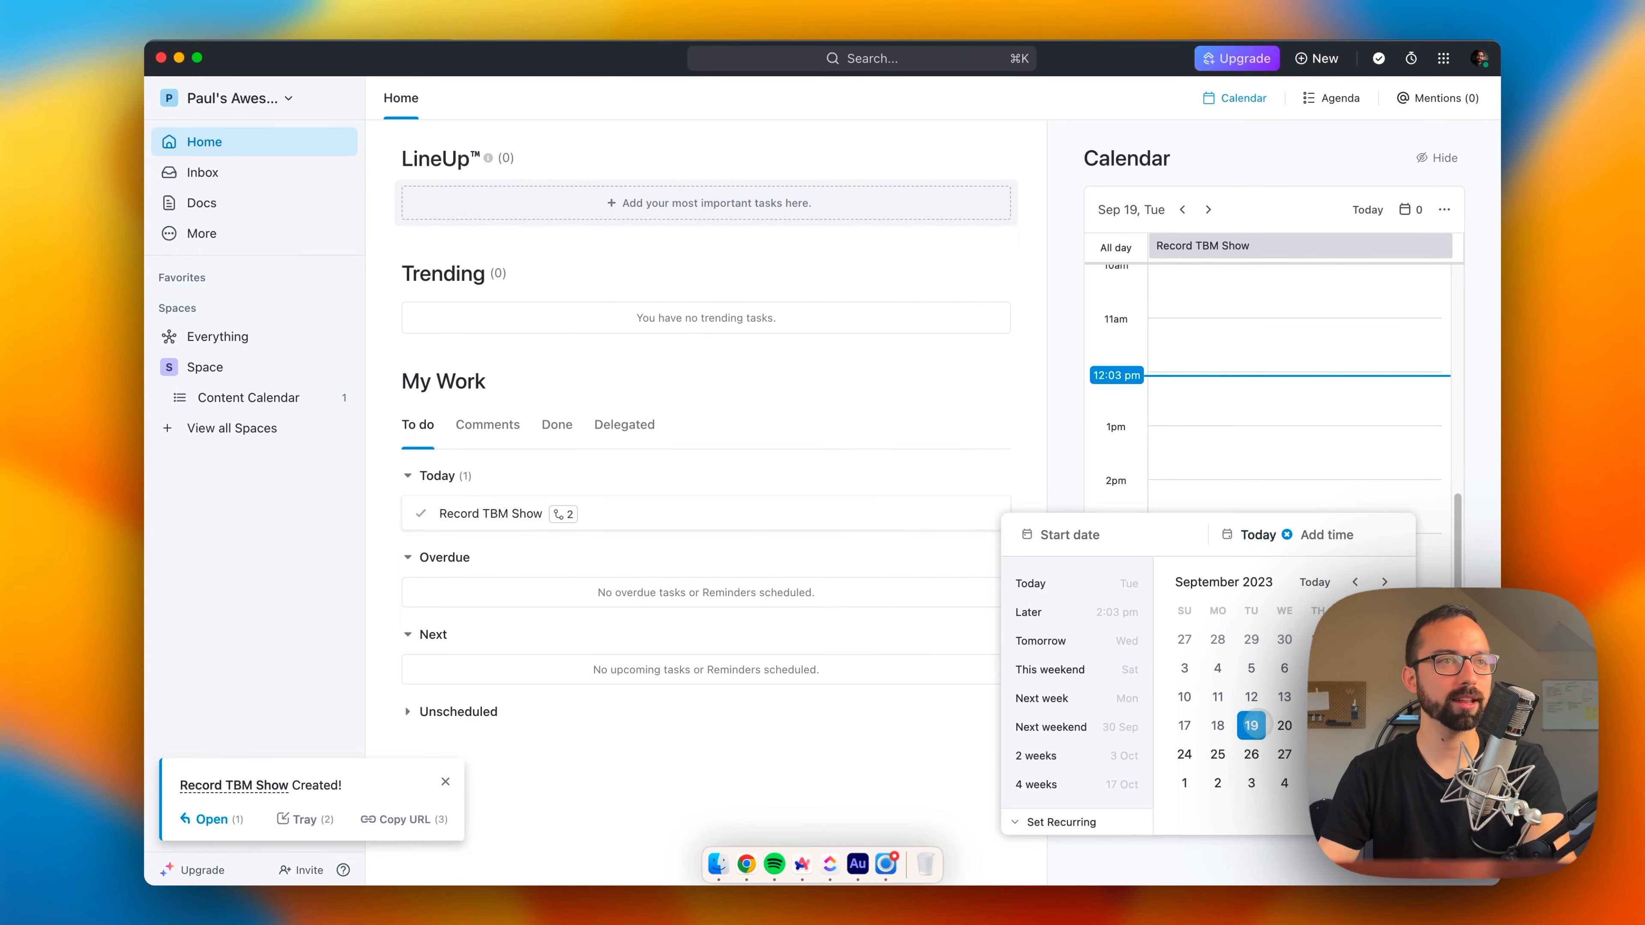
left_click(771, 622)
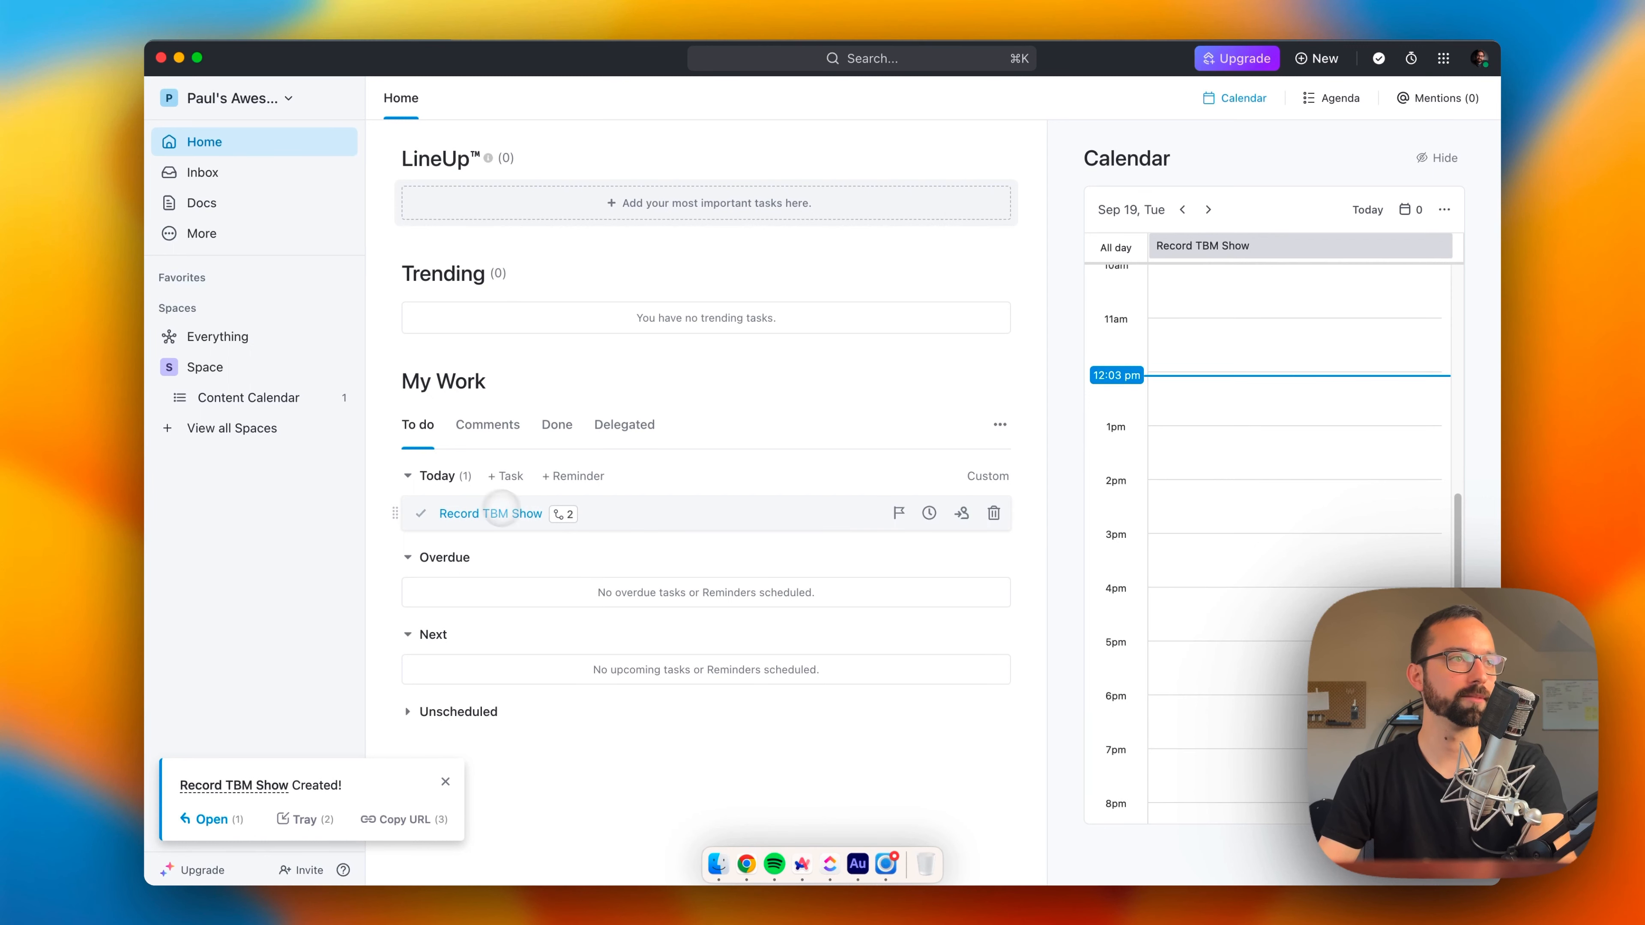
left_click_drag(520, 513, 482, 205)
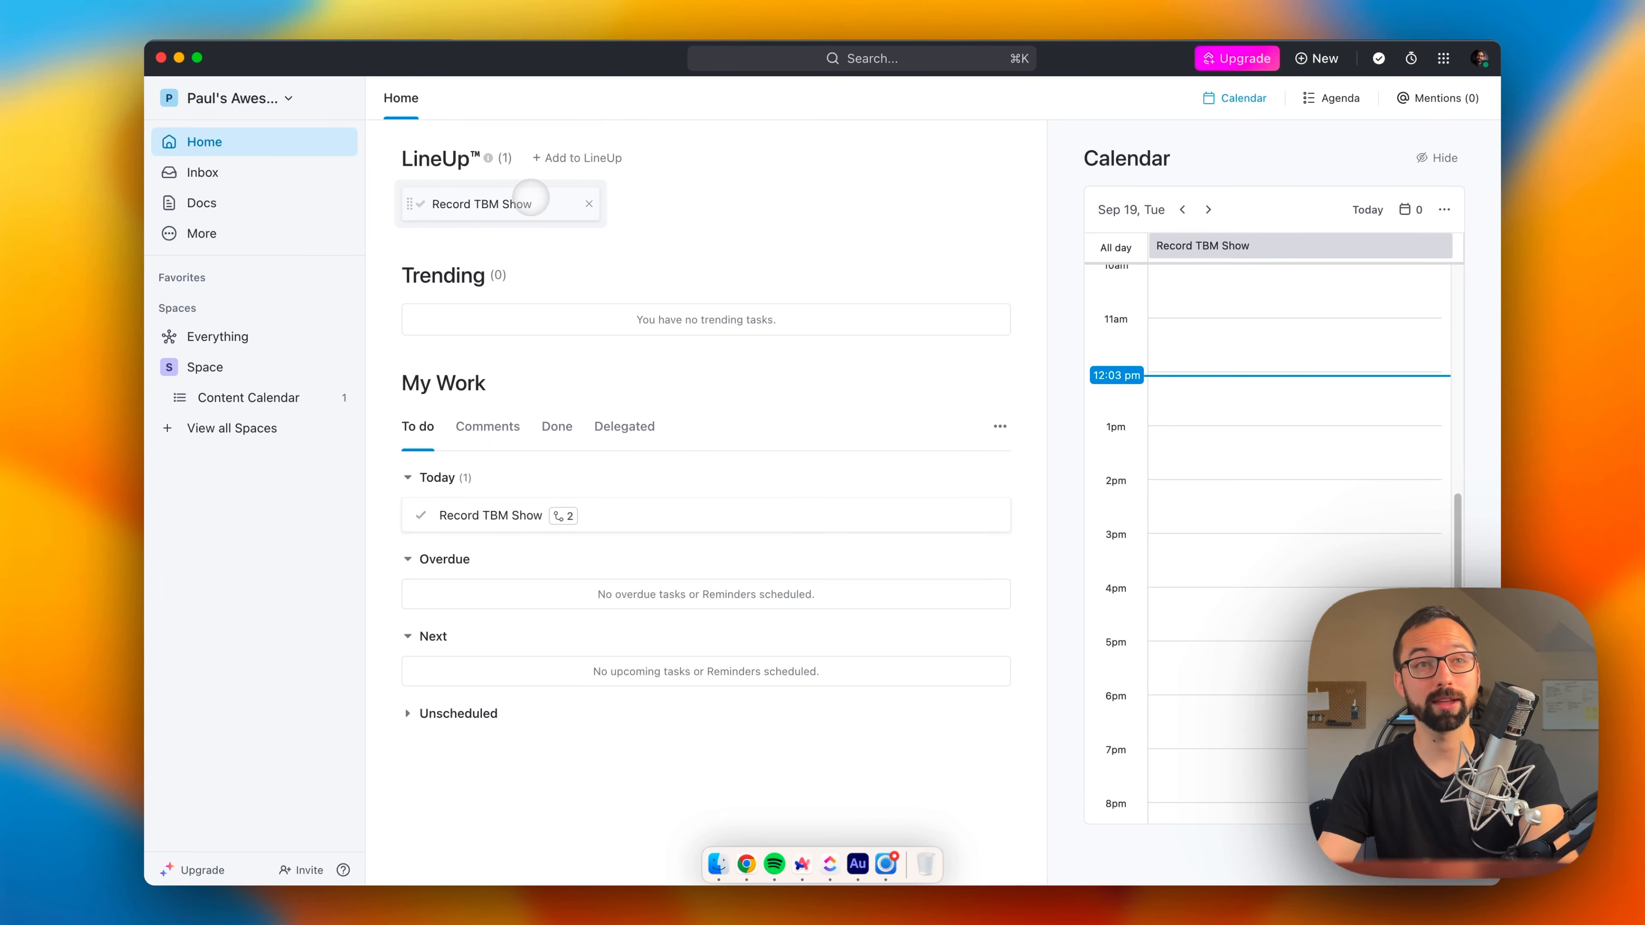
Step: Review the Record TBM Show task from LineUp, close it, and reload Home by visiting the Space to check Trending
left_click(531, 197)
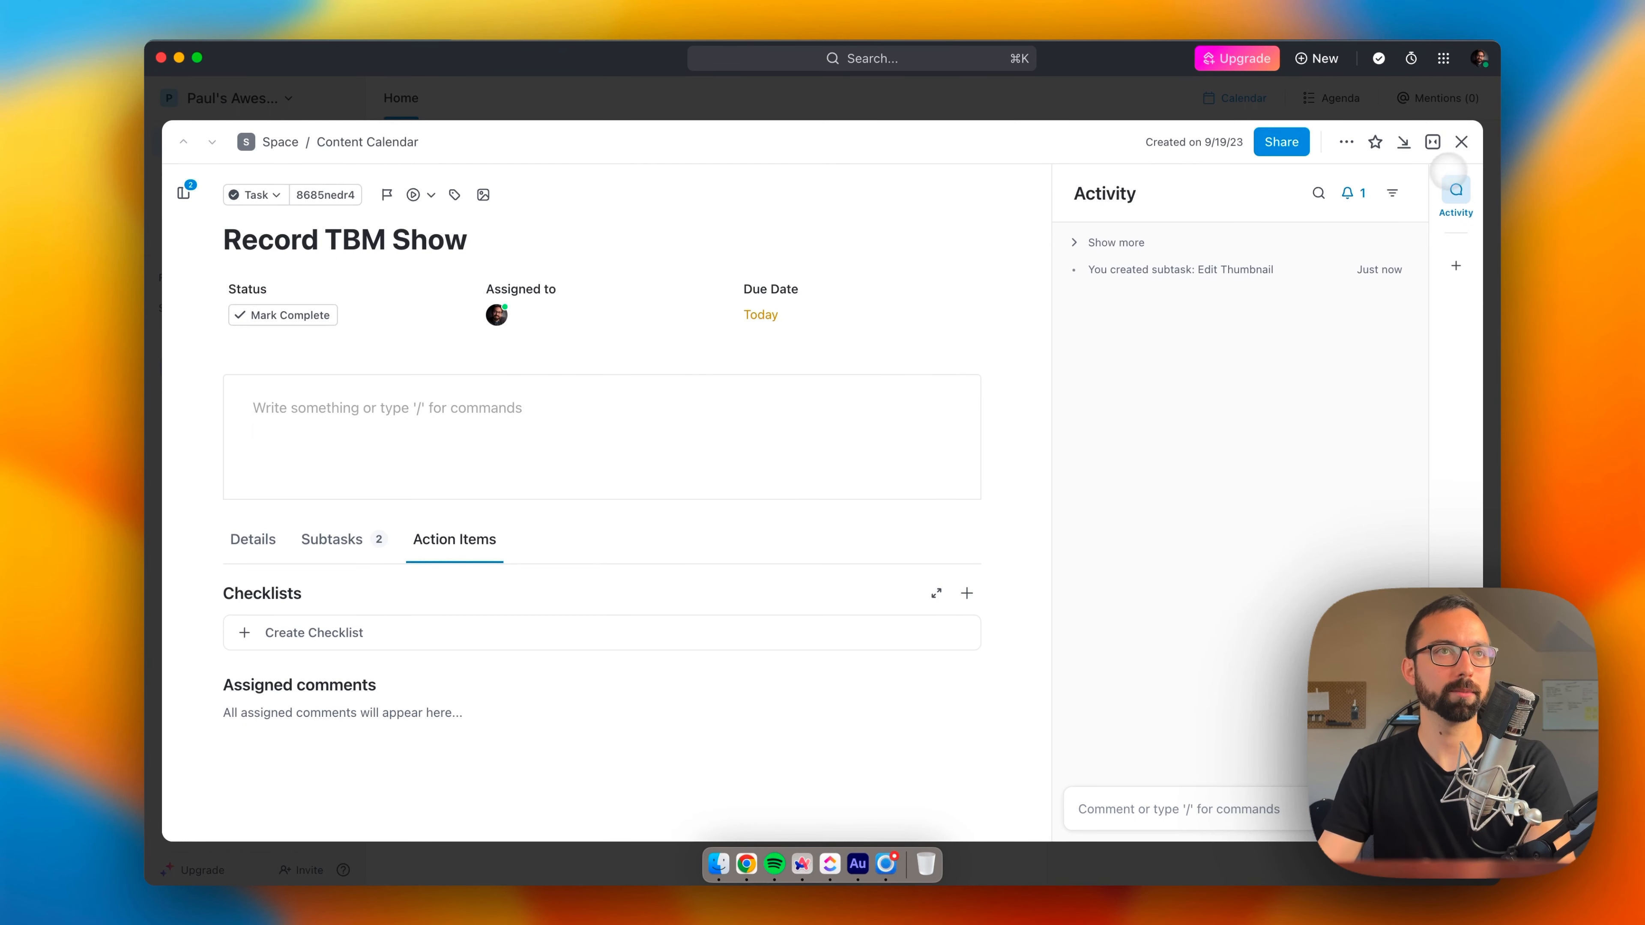
left_click(1461, 142)
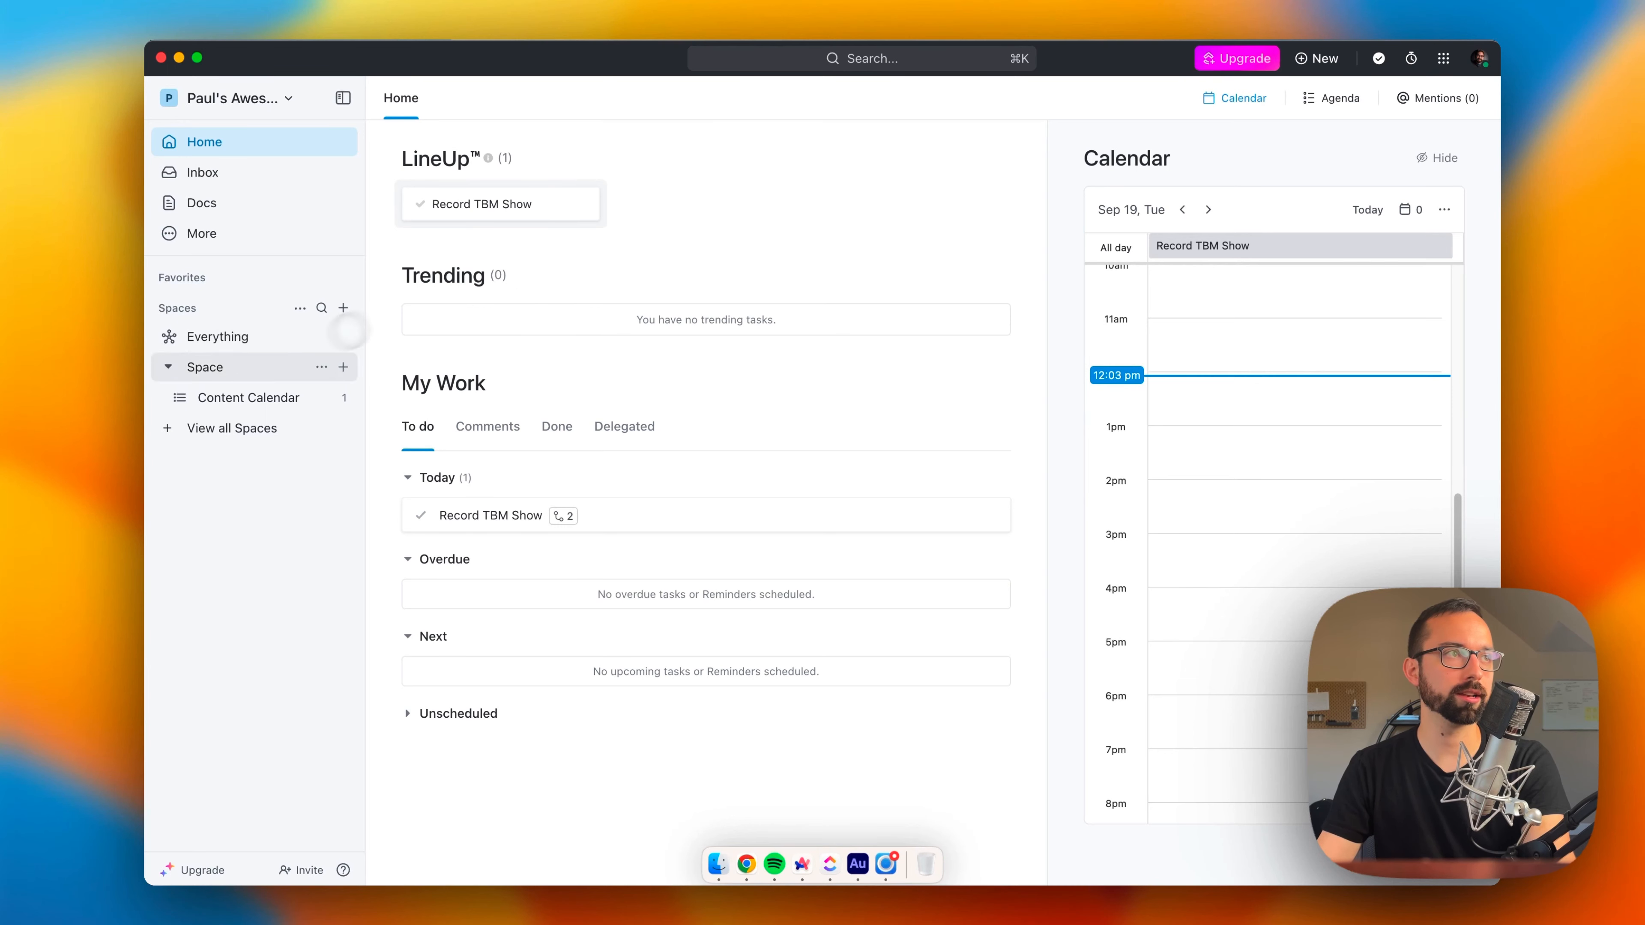
left_click(208, 367)
left_click(182, 146)
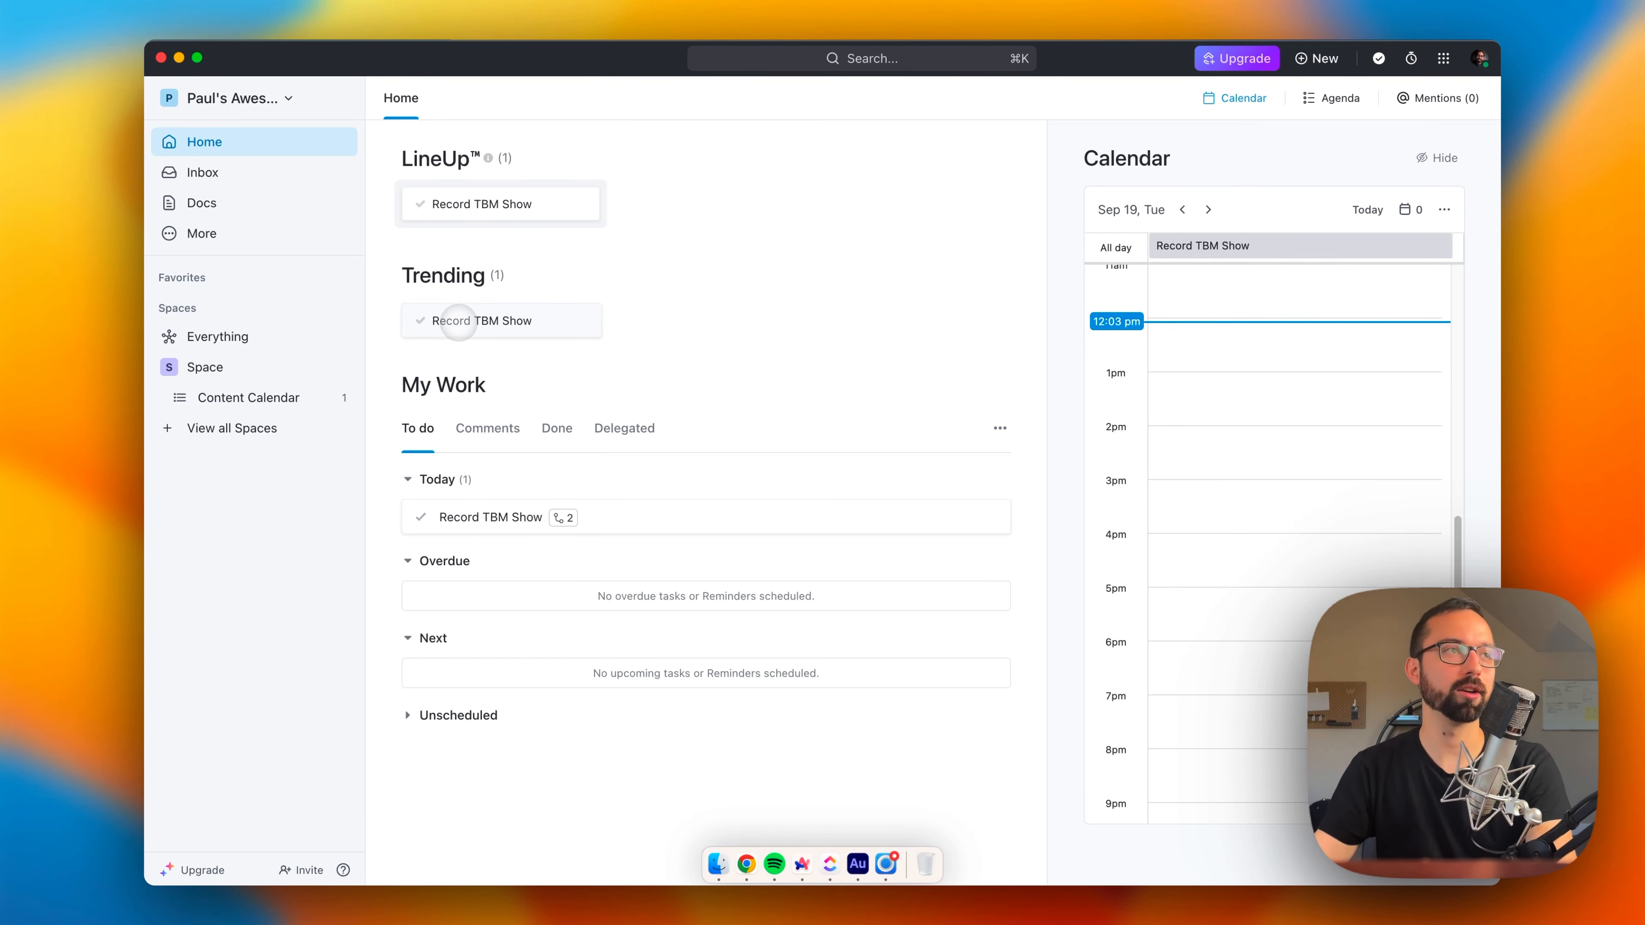
mouse_move(464, 268)
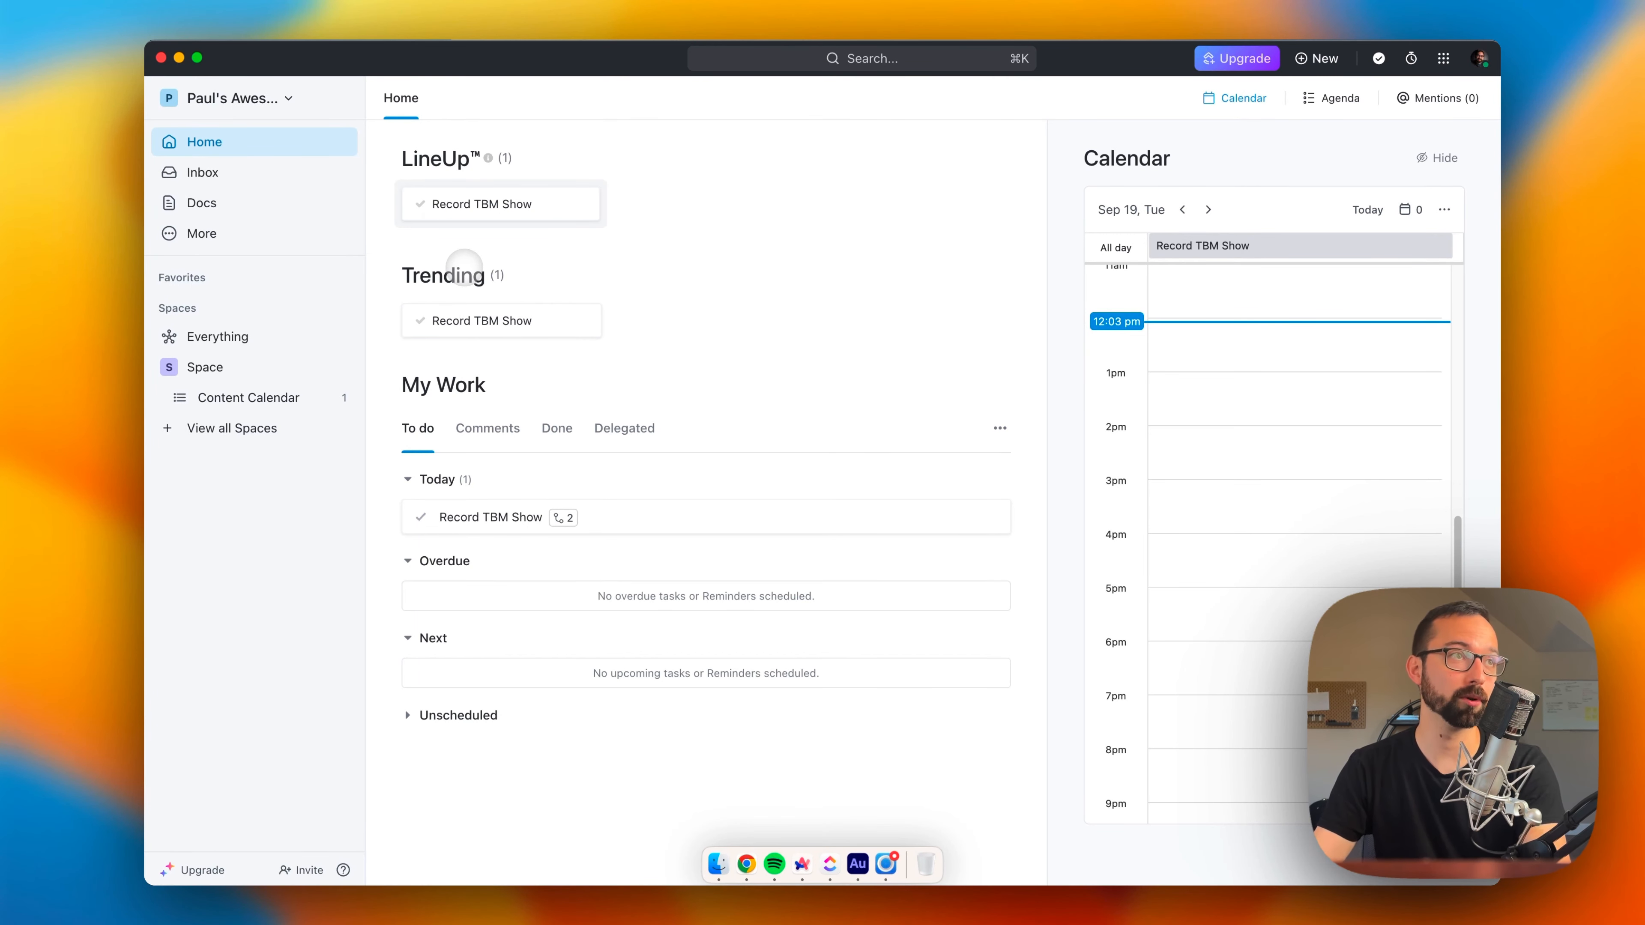
Step: Review the Comments, Done and Delegated views of My Work, and check the Unscheduled group in To do
left_click(487, 427)
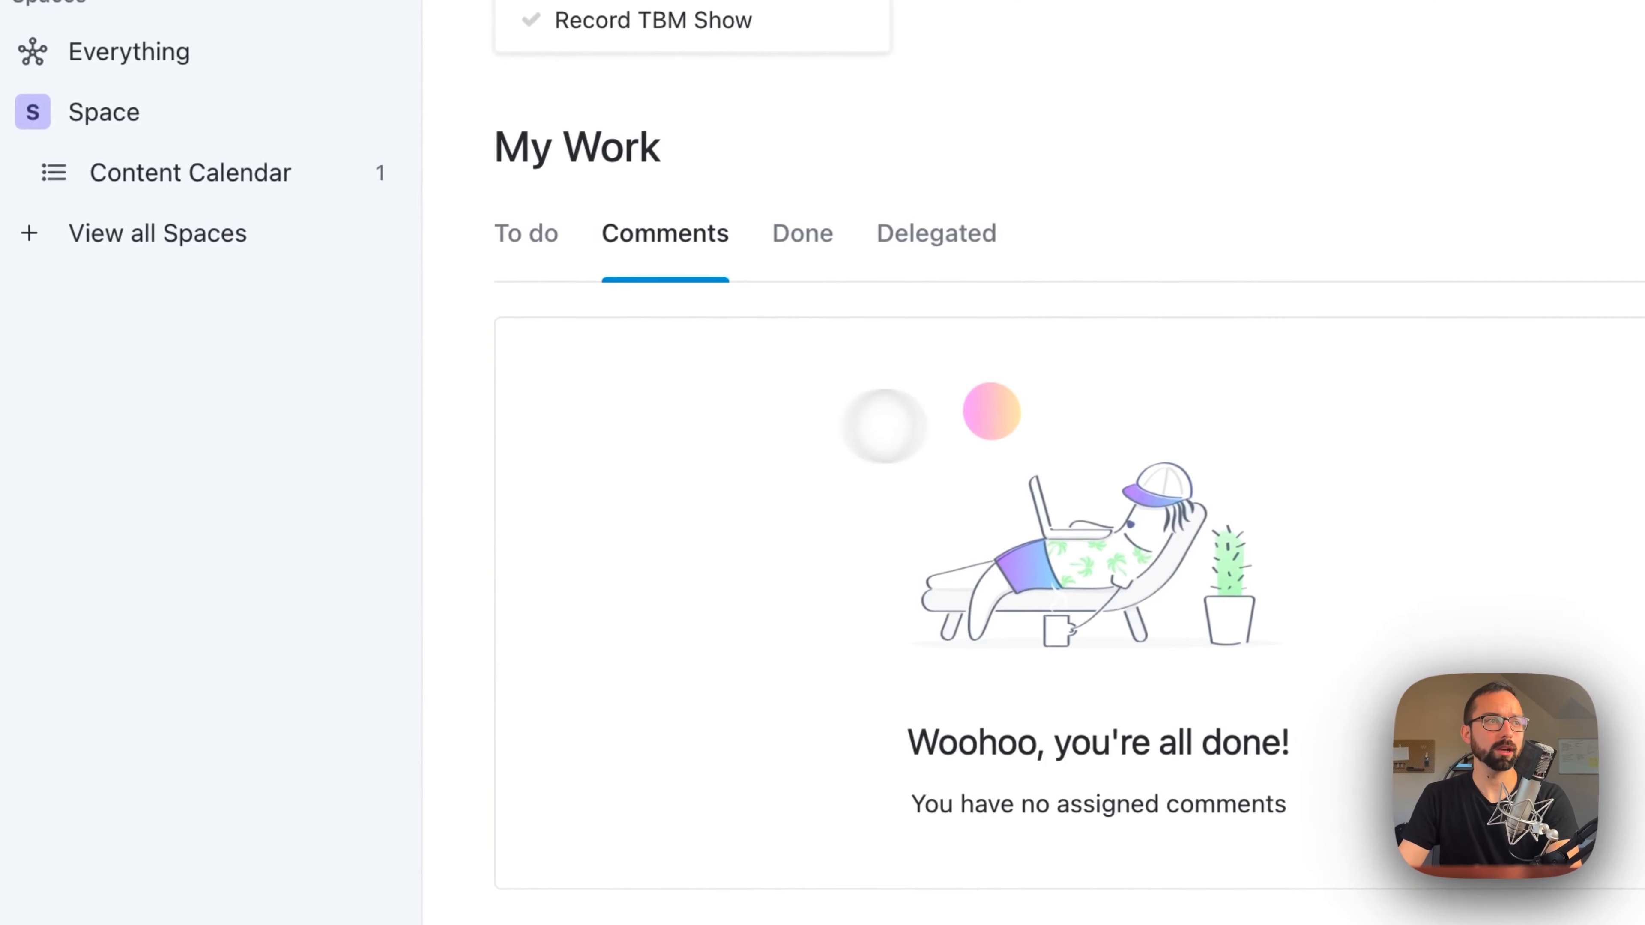
left_click(556, 432)
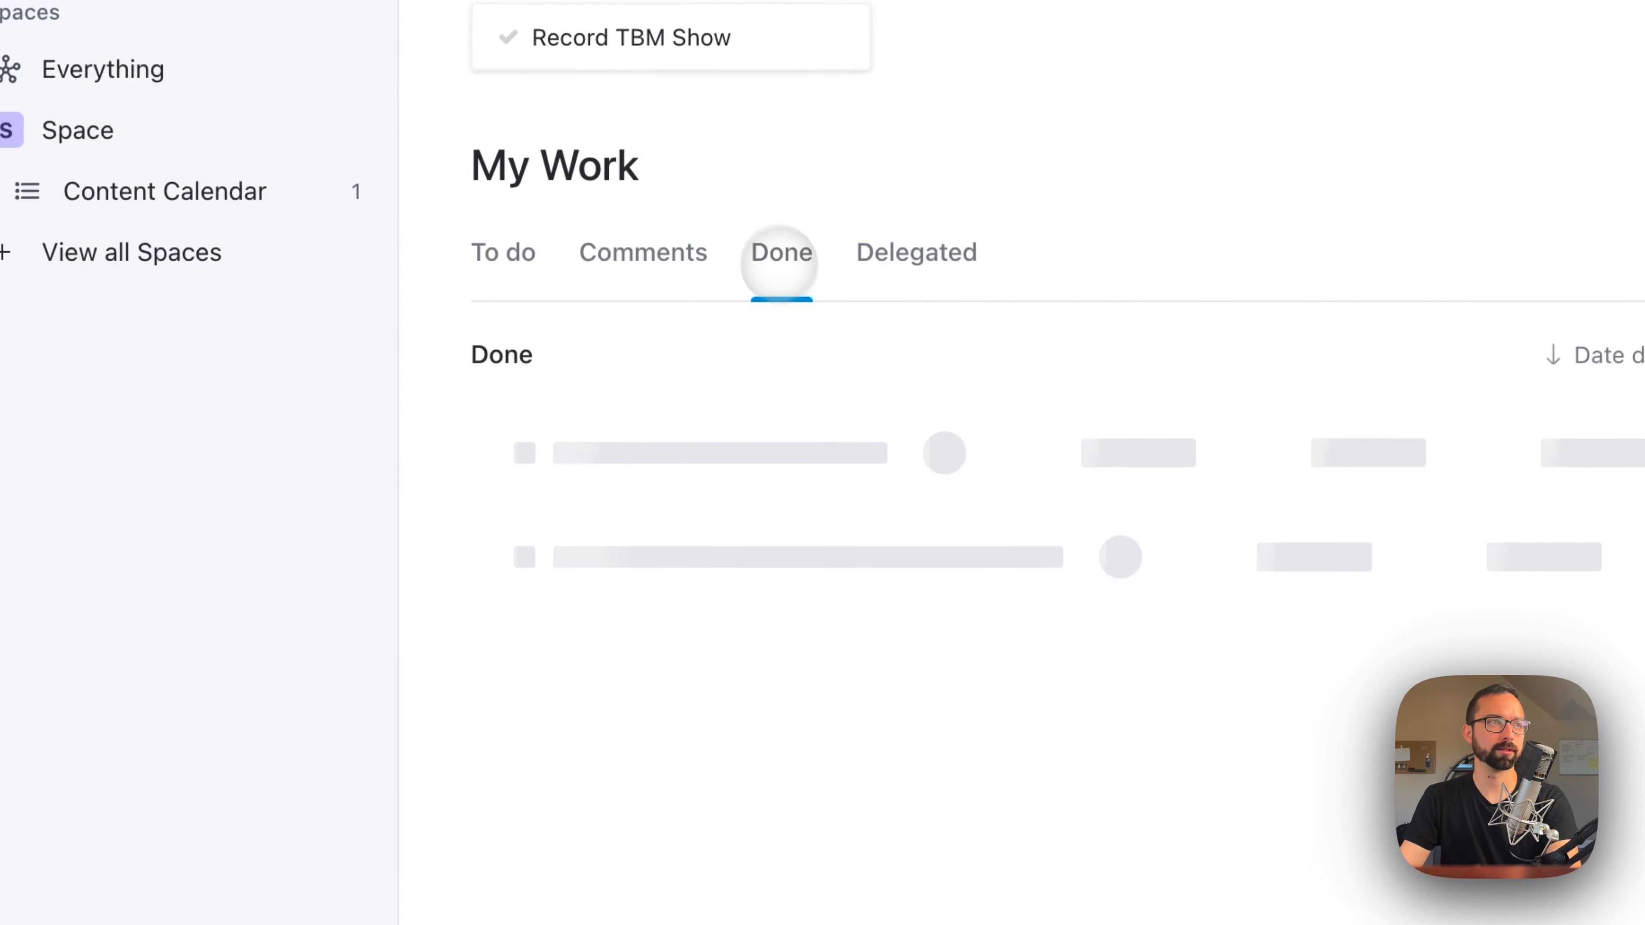
left_click(916, 251)
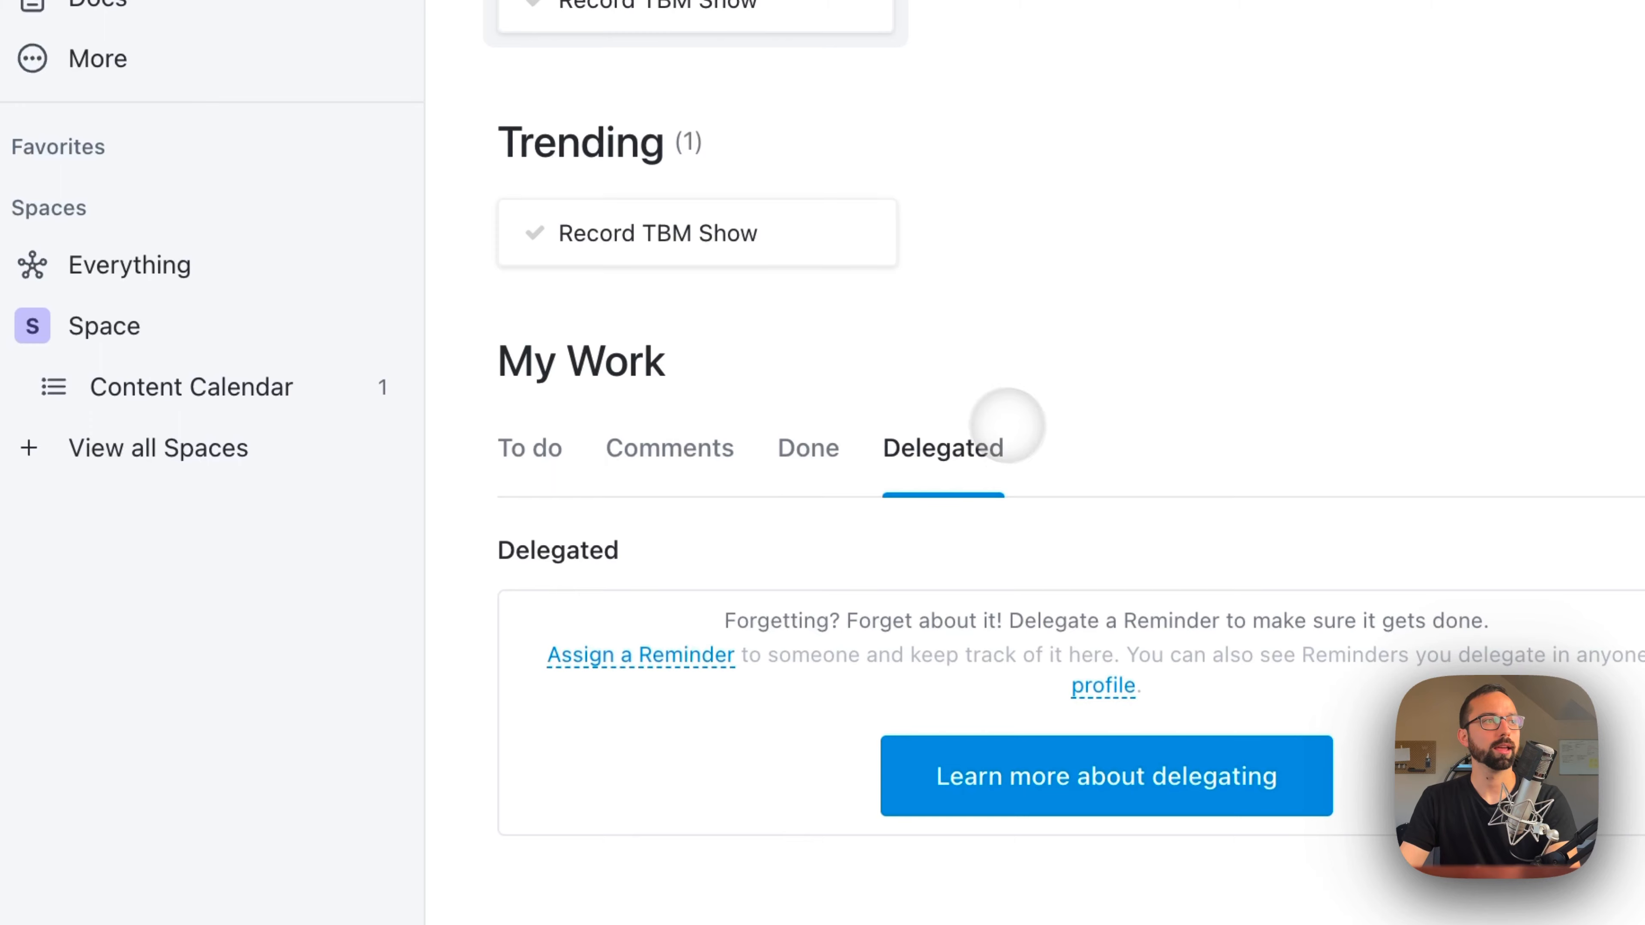
left_click(529, 447)
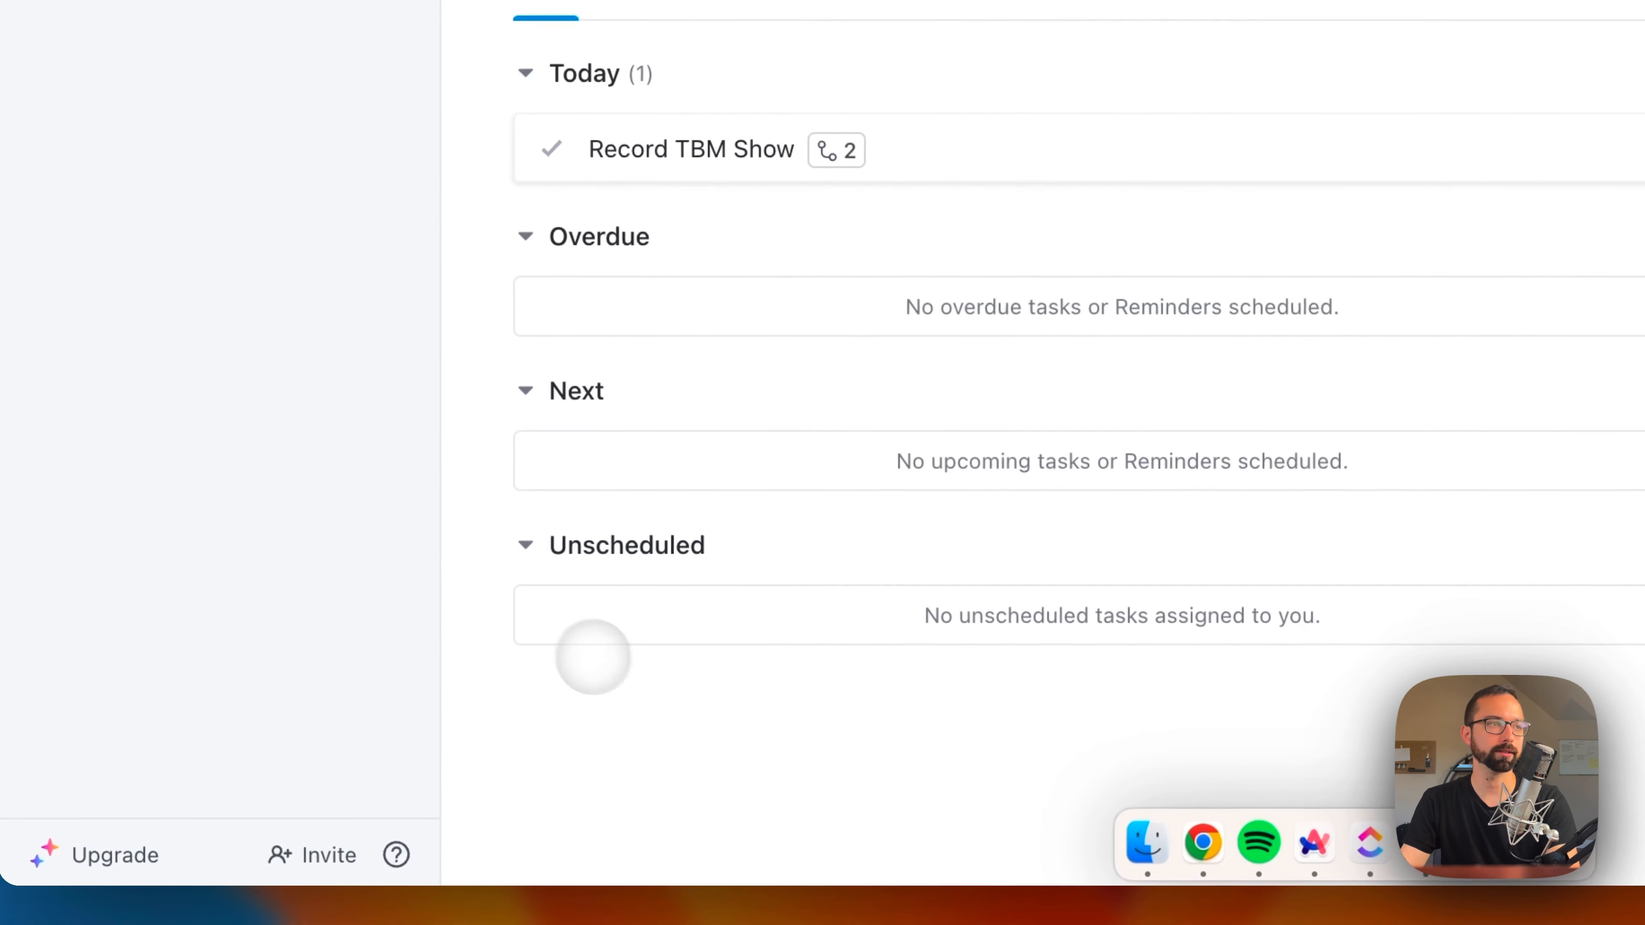
left_click(525, 545)
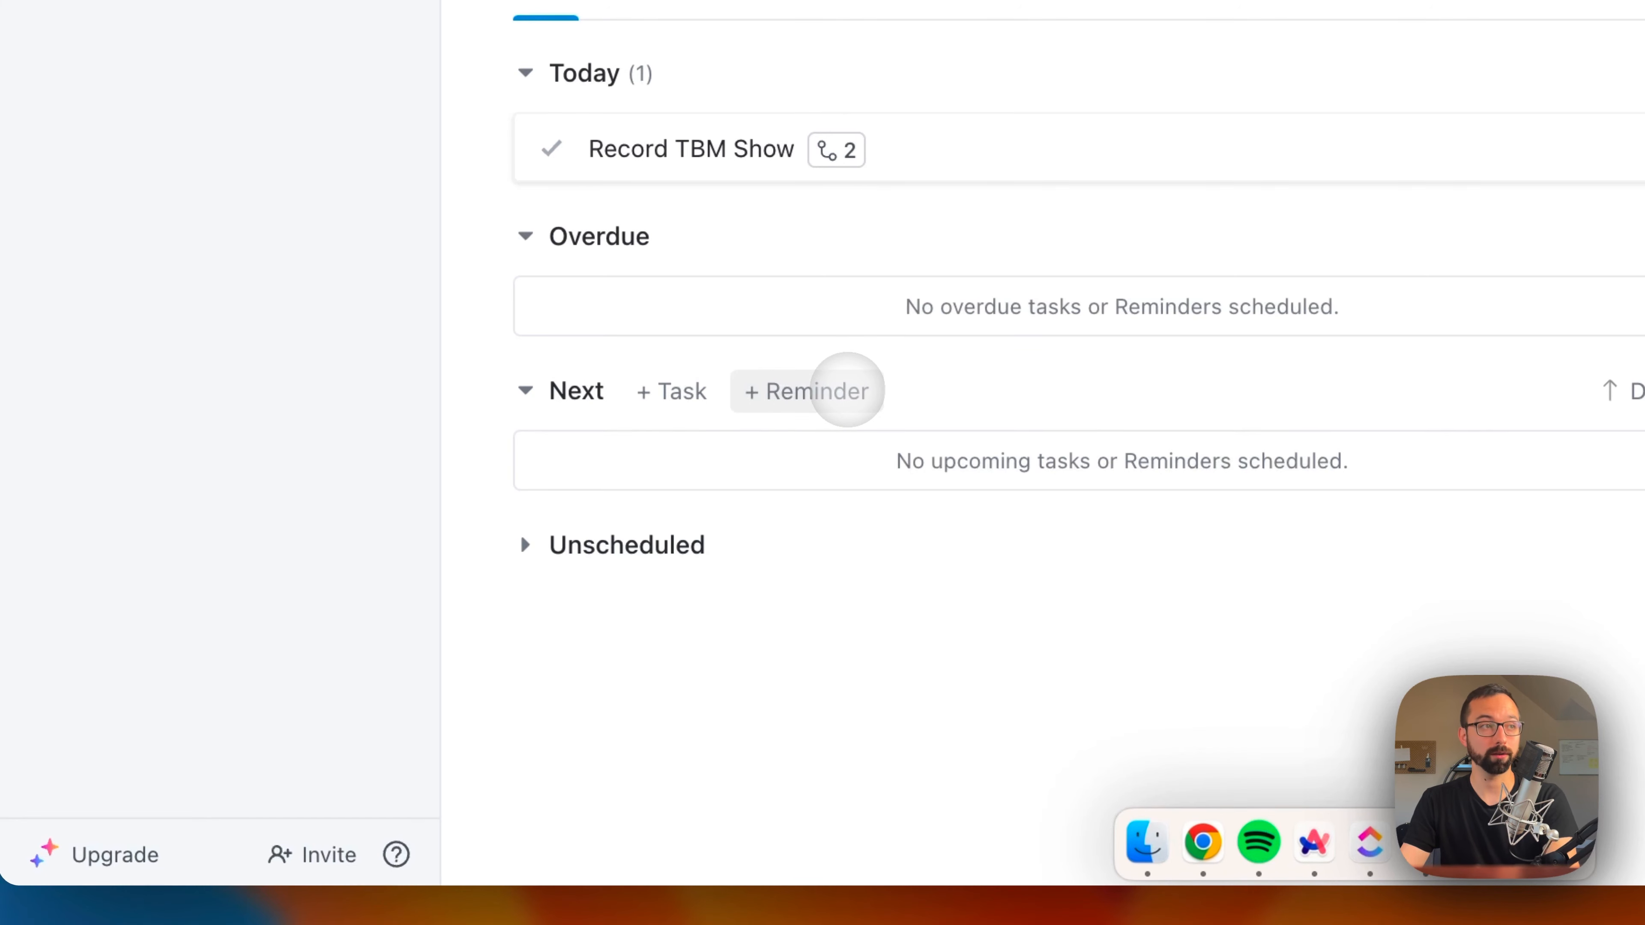
Step: Add a reminder named "Call so and so" under Next in My Work
left_click(842, 390)
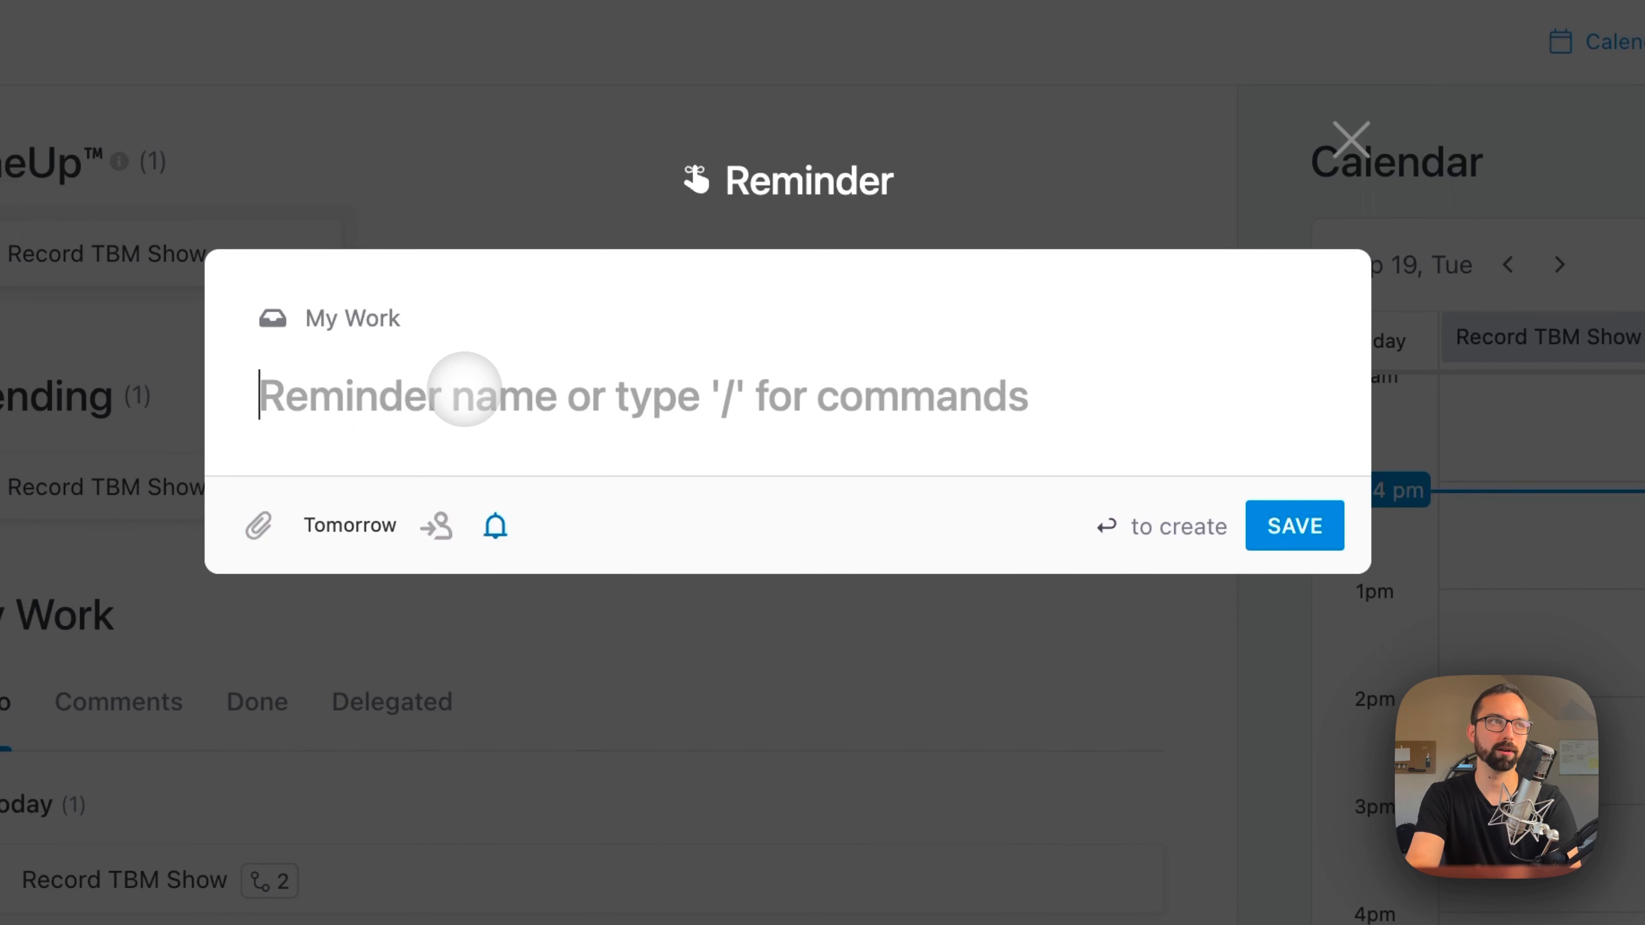
type("Call so and so")
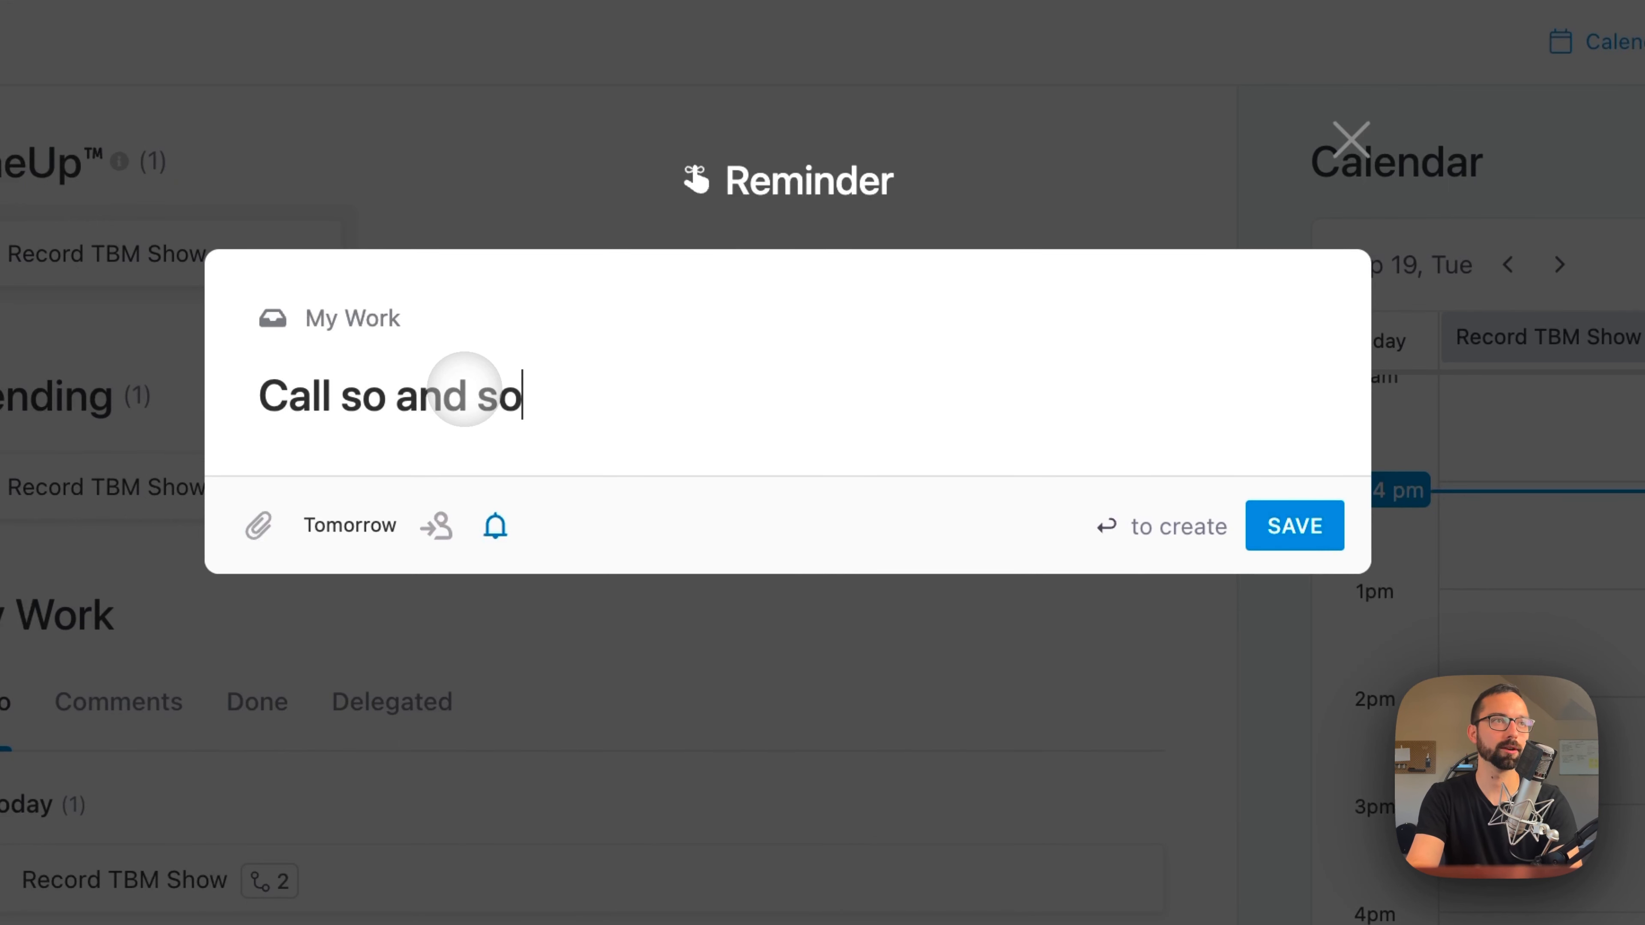
key("Return")
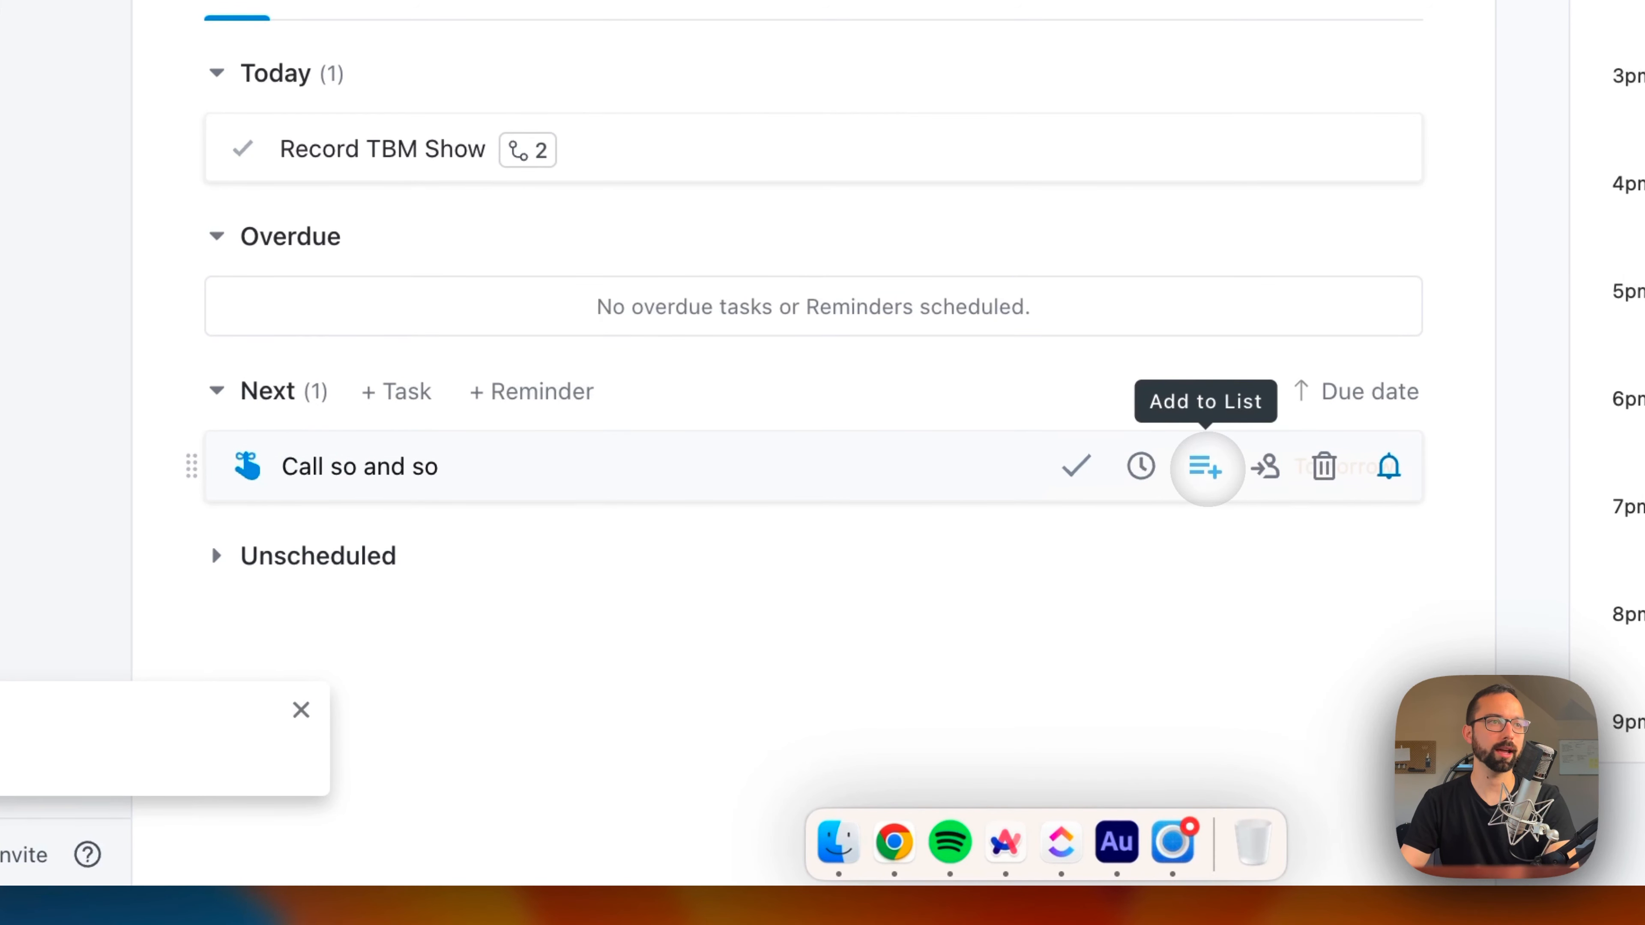
Step: Review the reminder's date options, close them, and expand the reminder to see its name and attachment area
left_click(1140, 466)
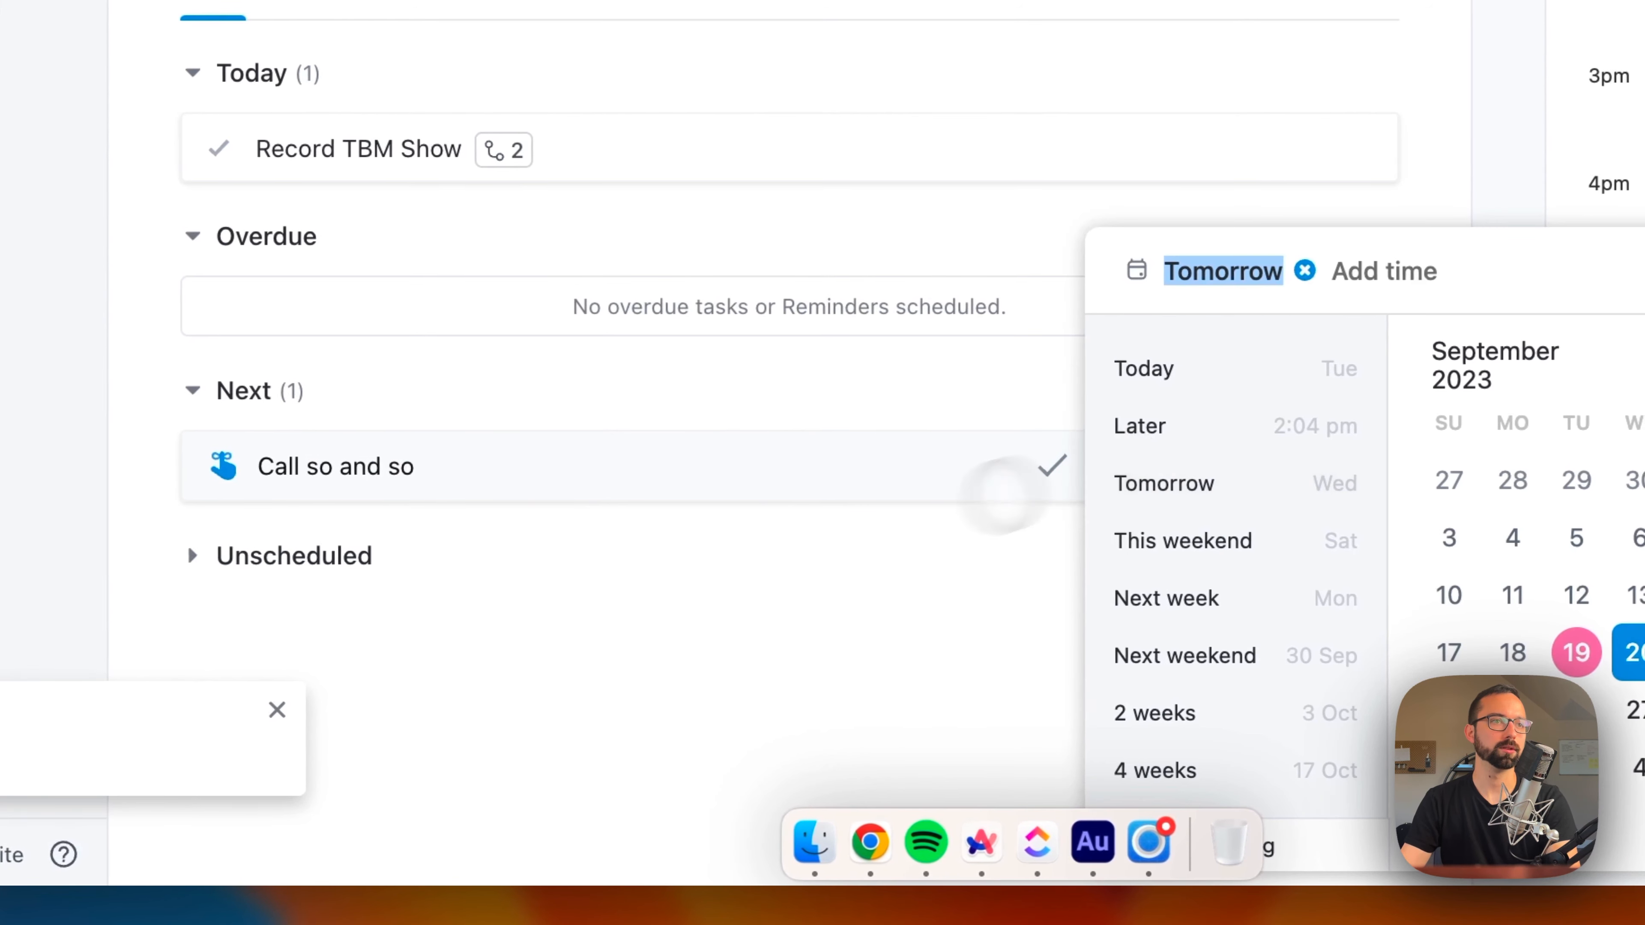
left_click(661, 628)
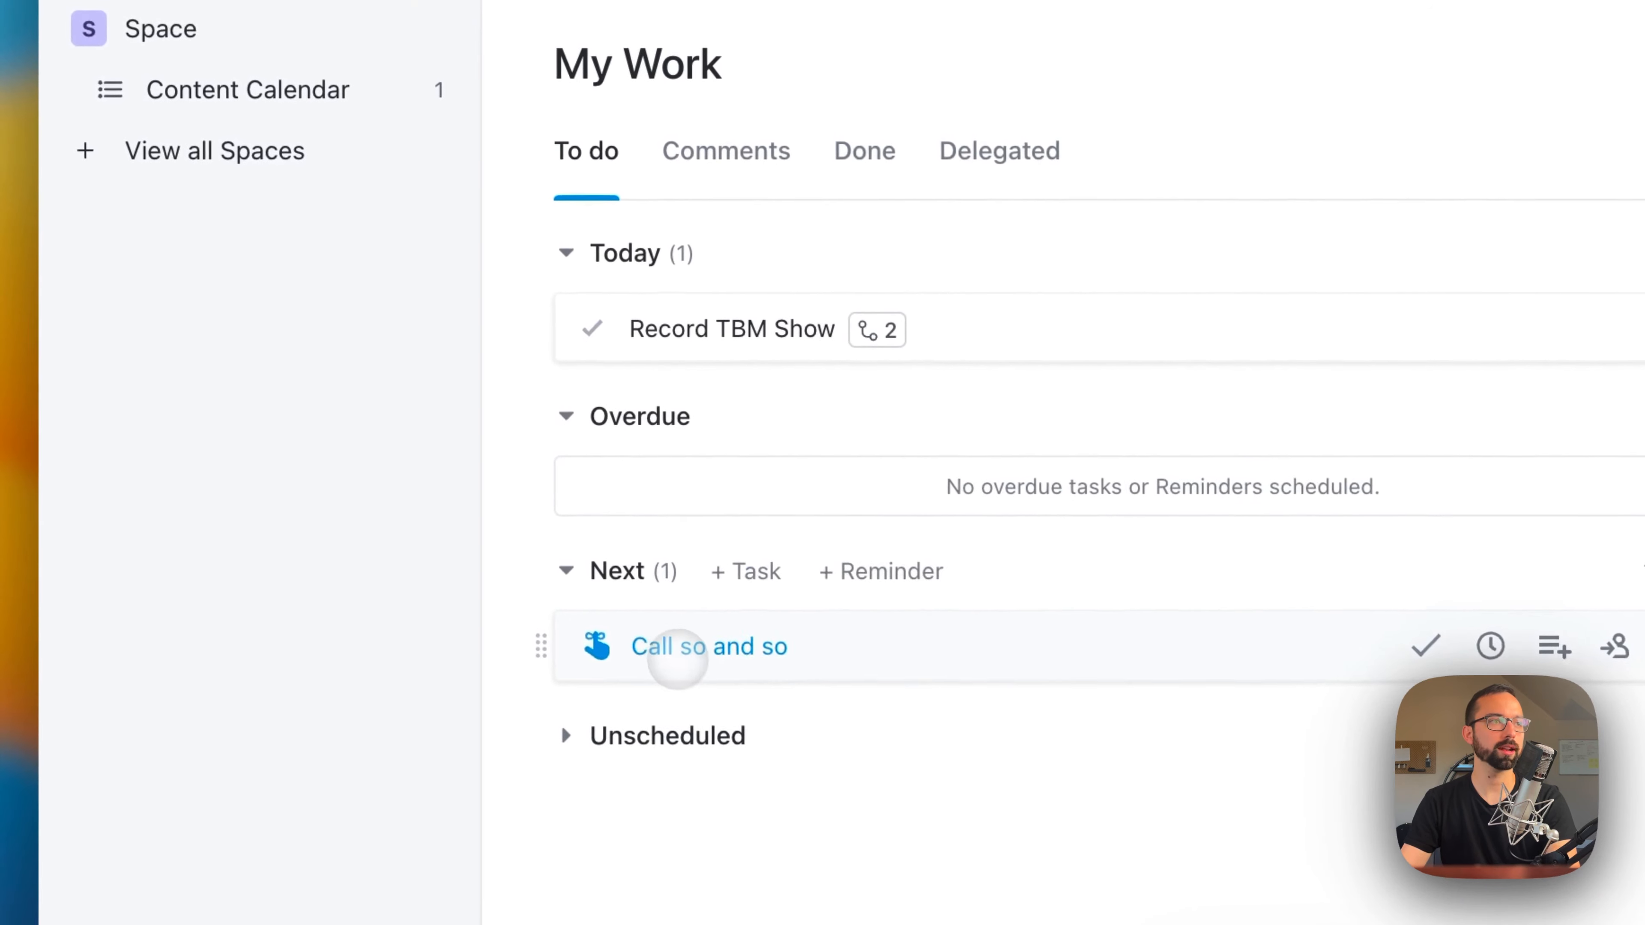
left_click(677, 657)
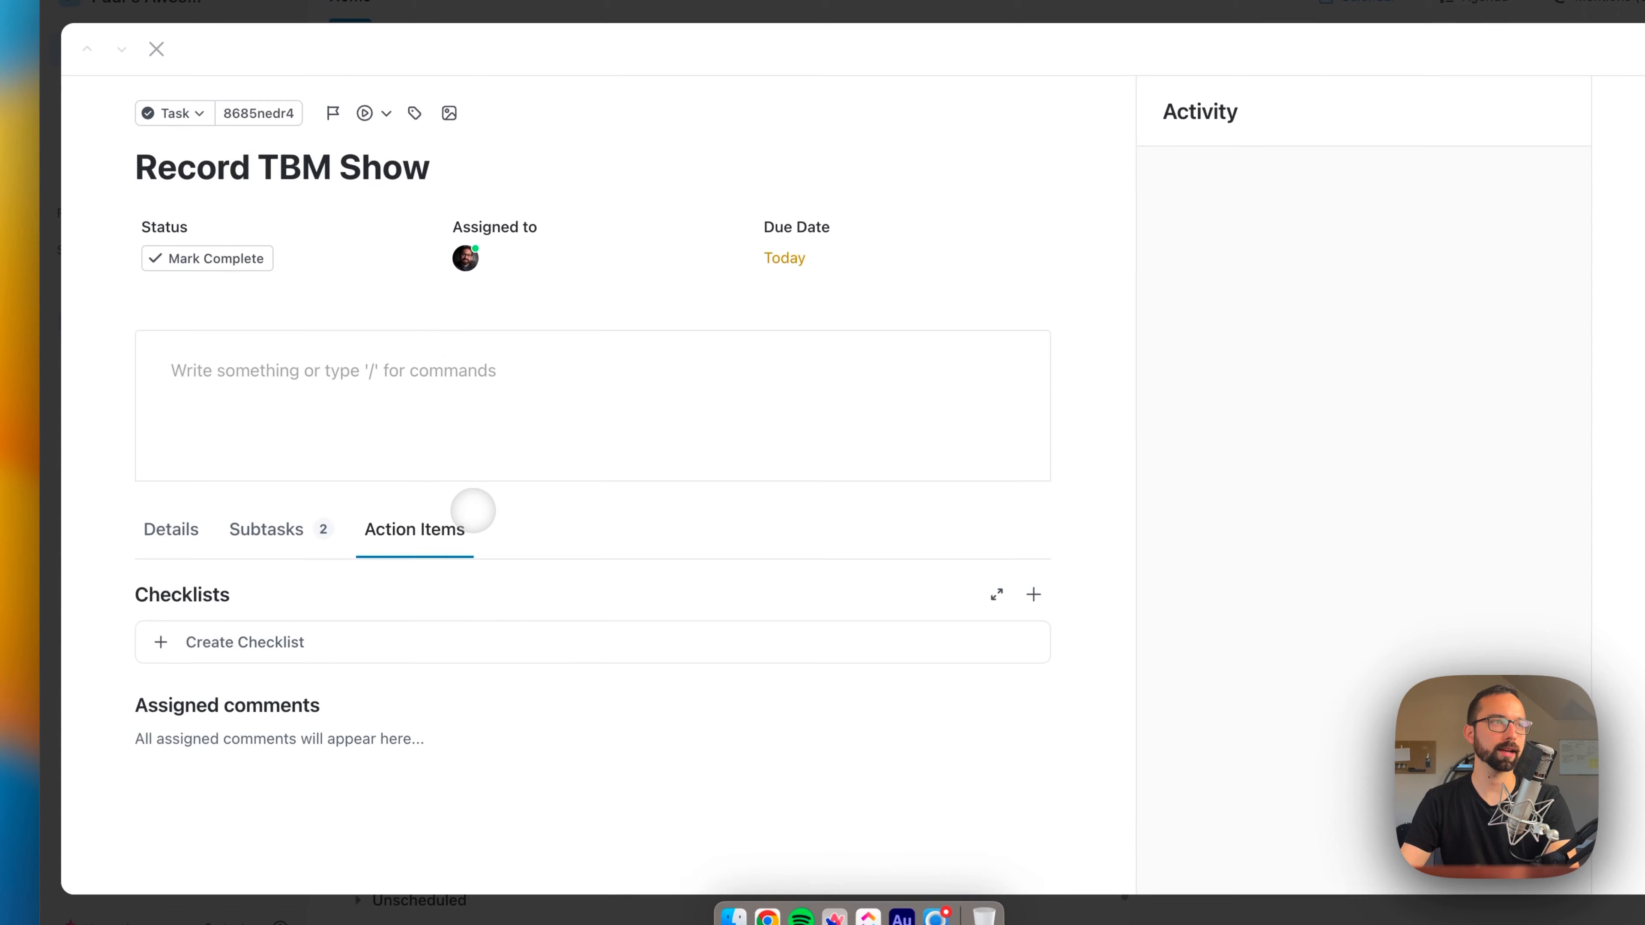
Step: Open the Record TBM Show task, review its subtasks, details and comment field, and close it
left_click(455, 370)
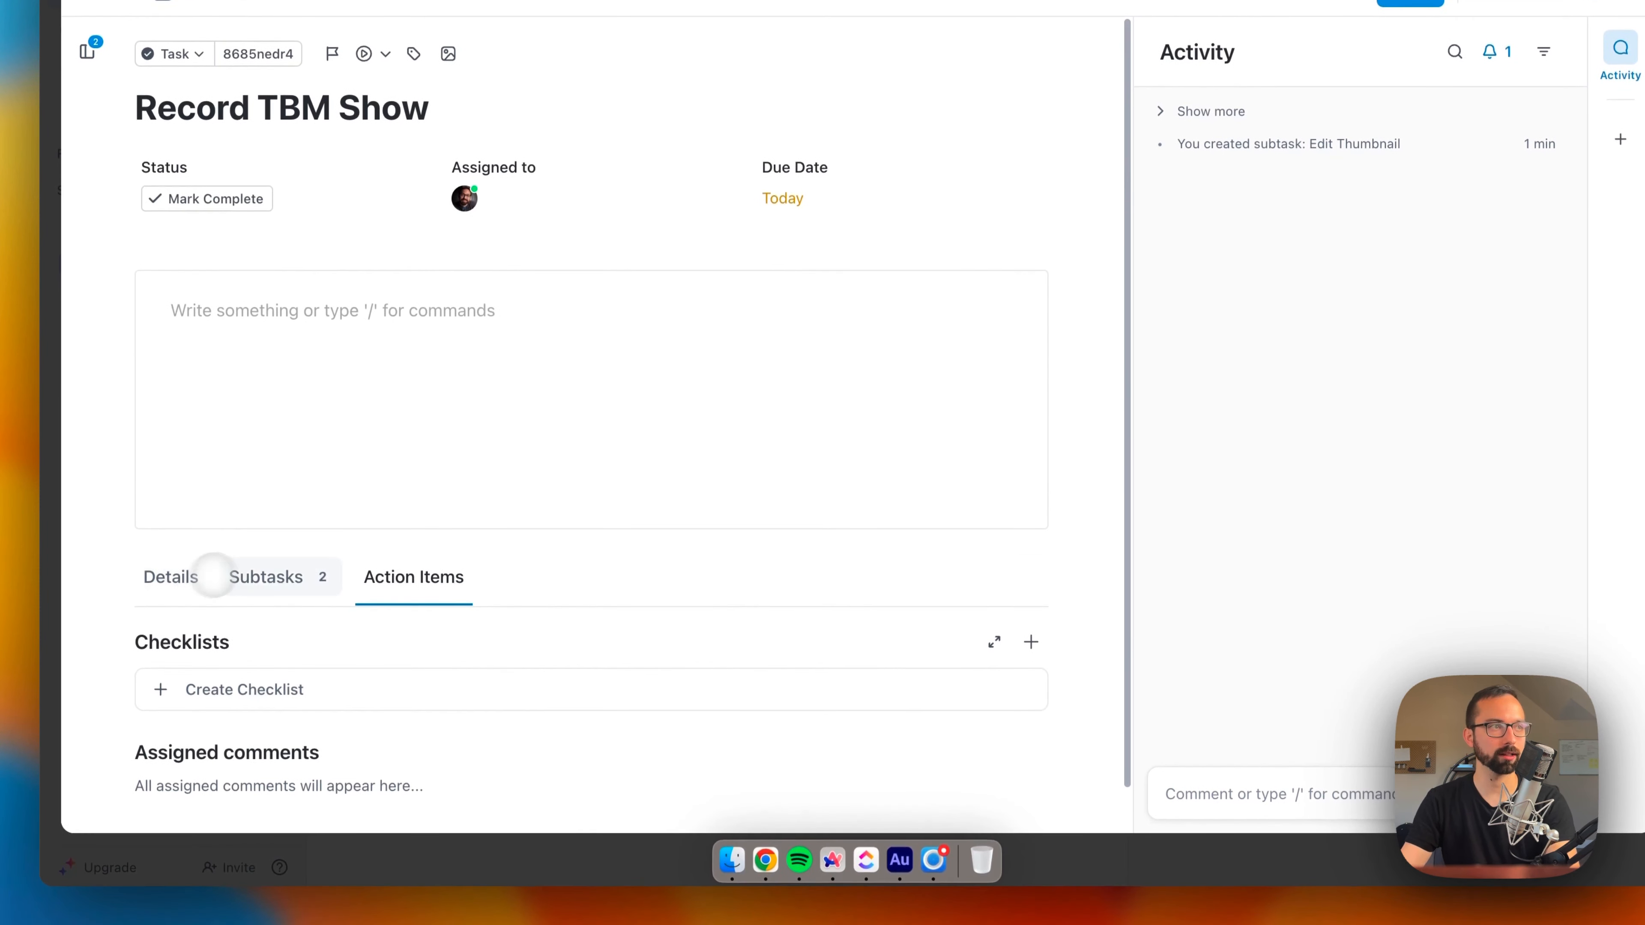
left_click(307, 590)
left_click(272, 485)
left_click(191, 472)
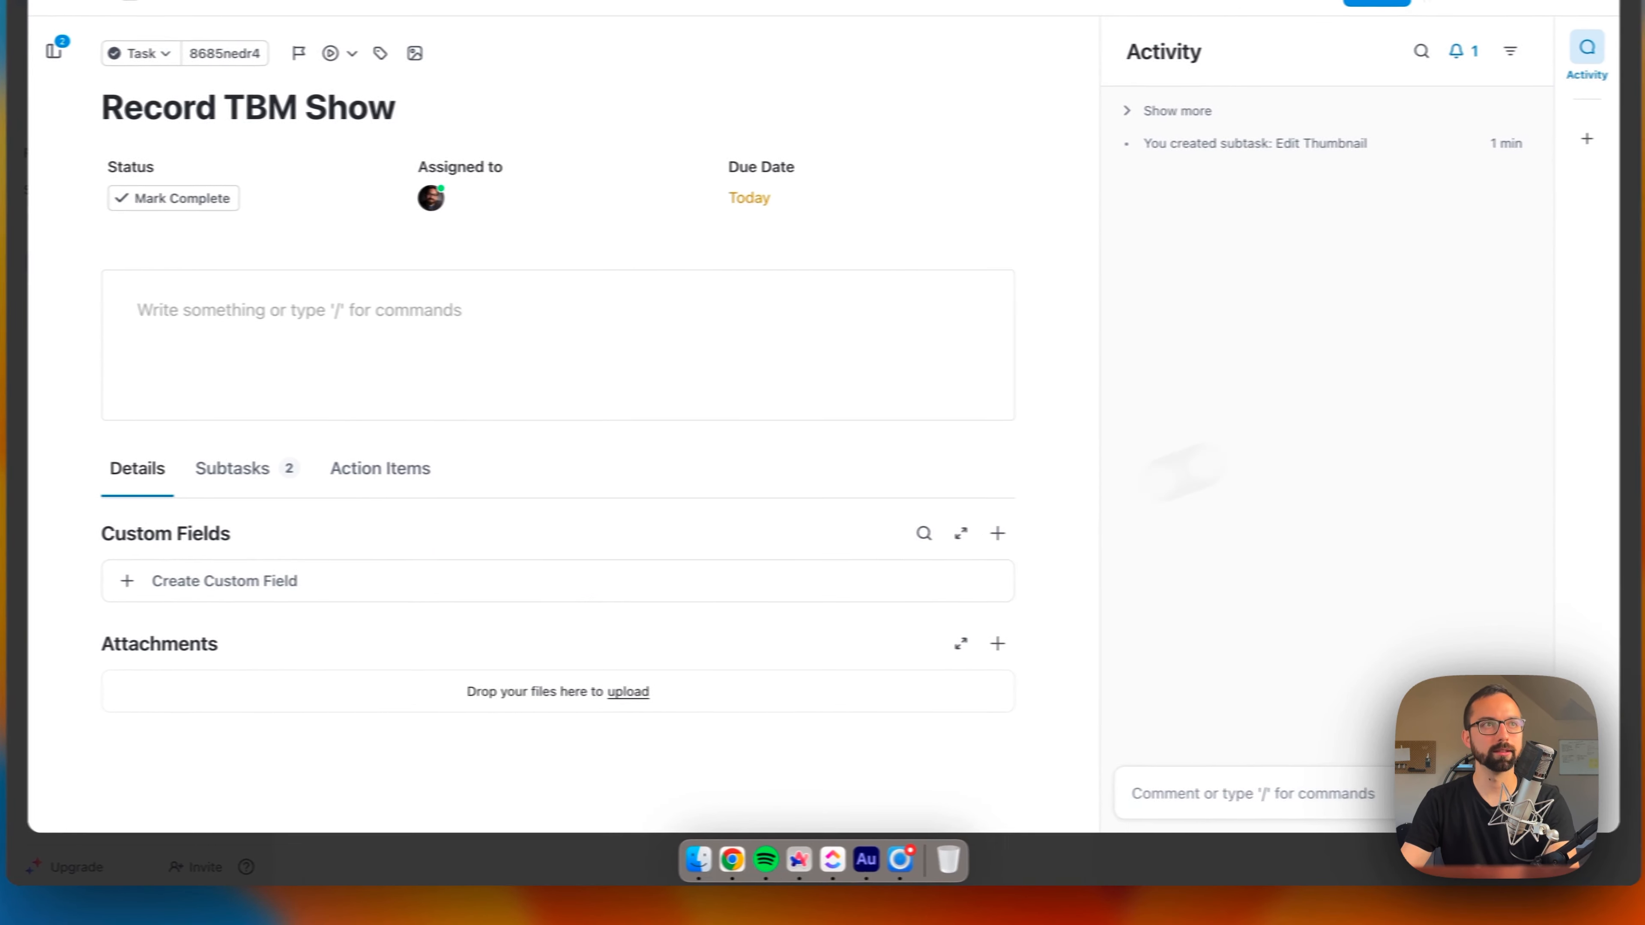
left_click(1236, 790)
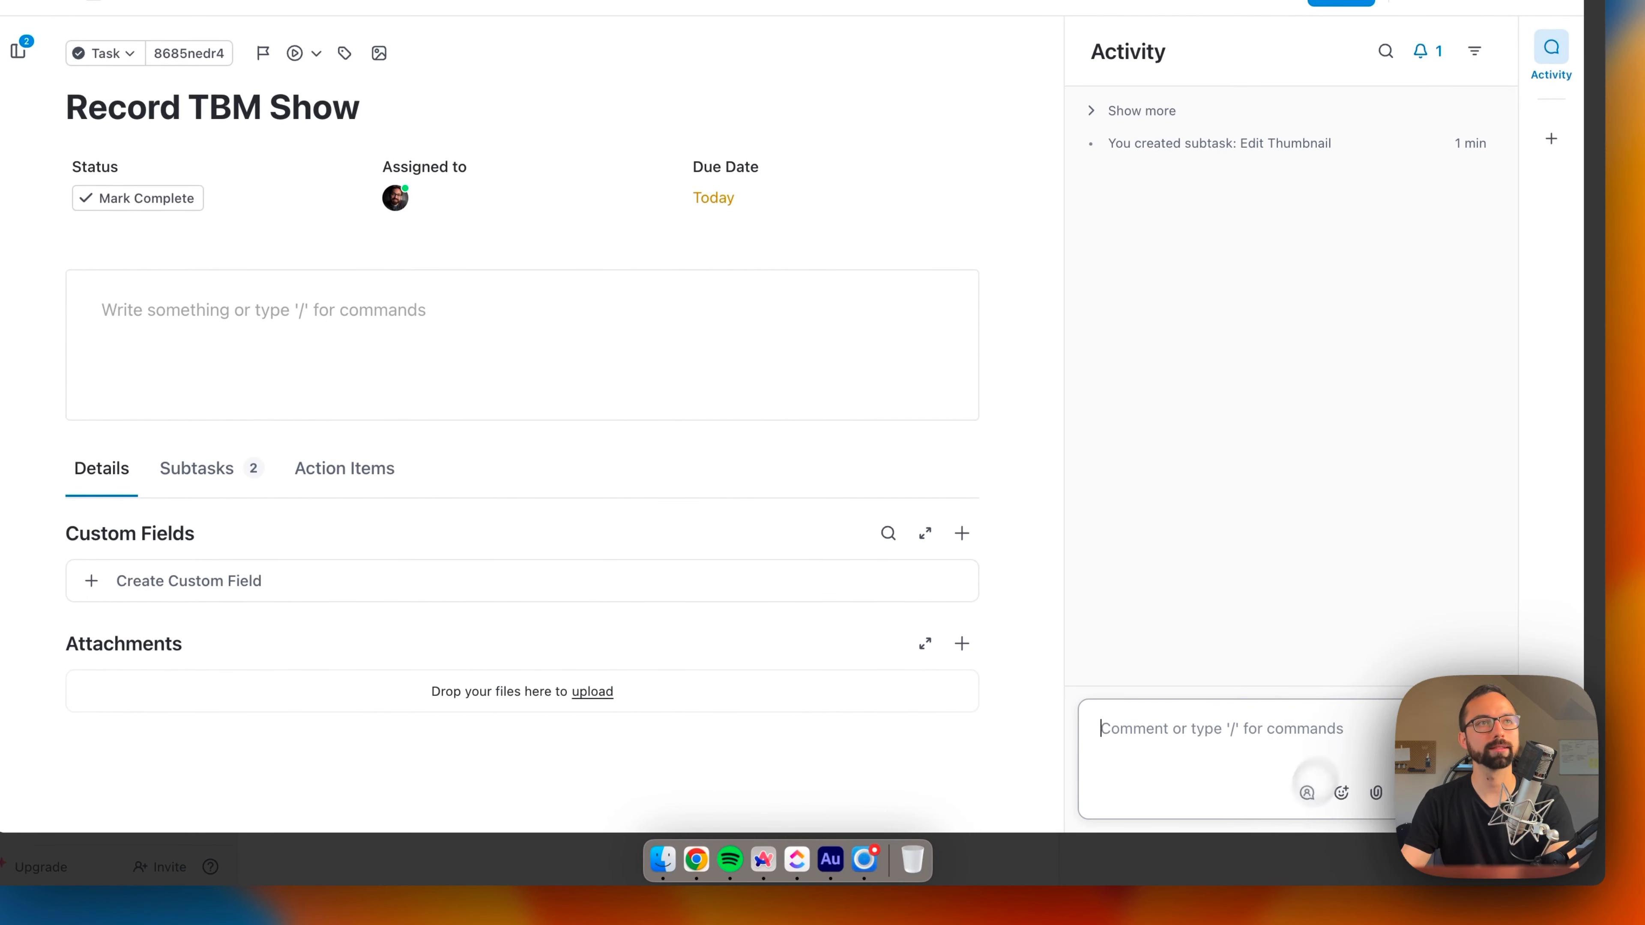
left_click(1557, 162)
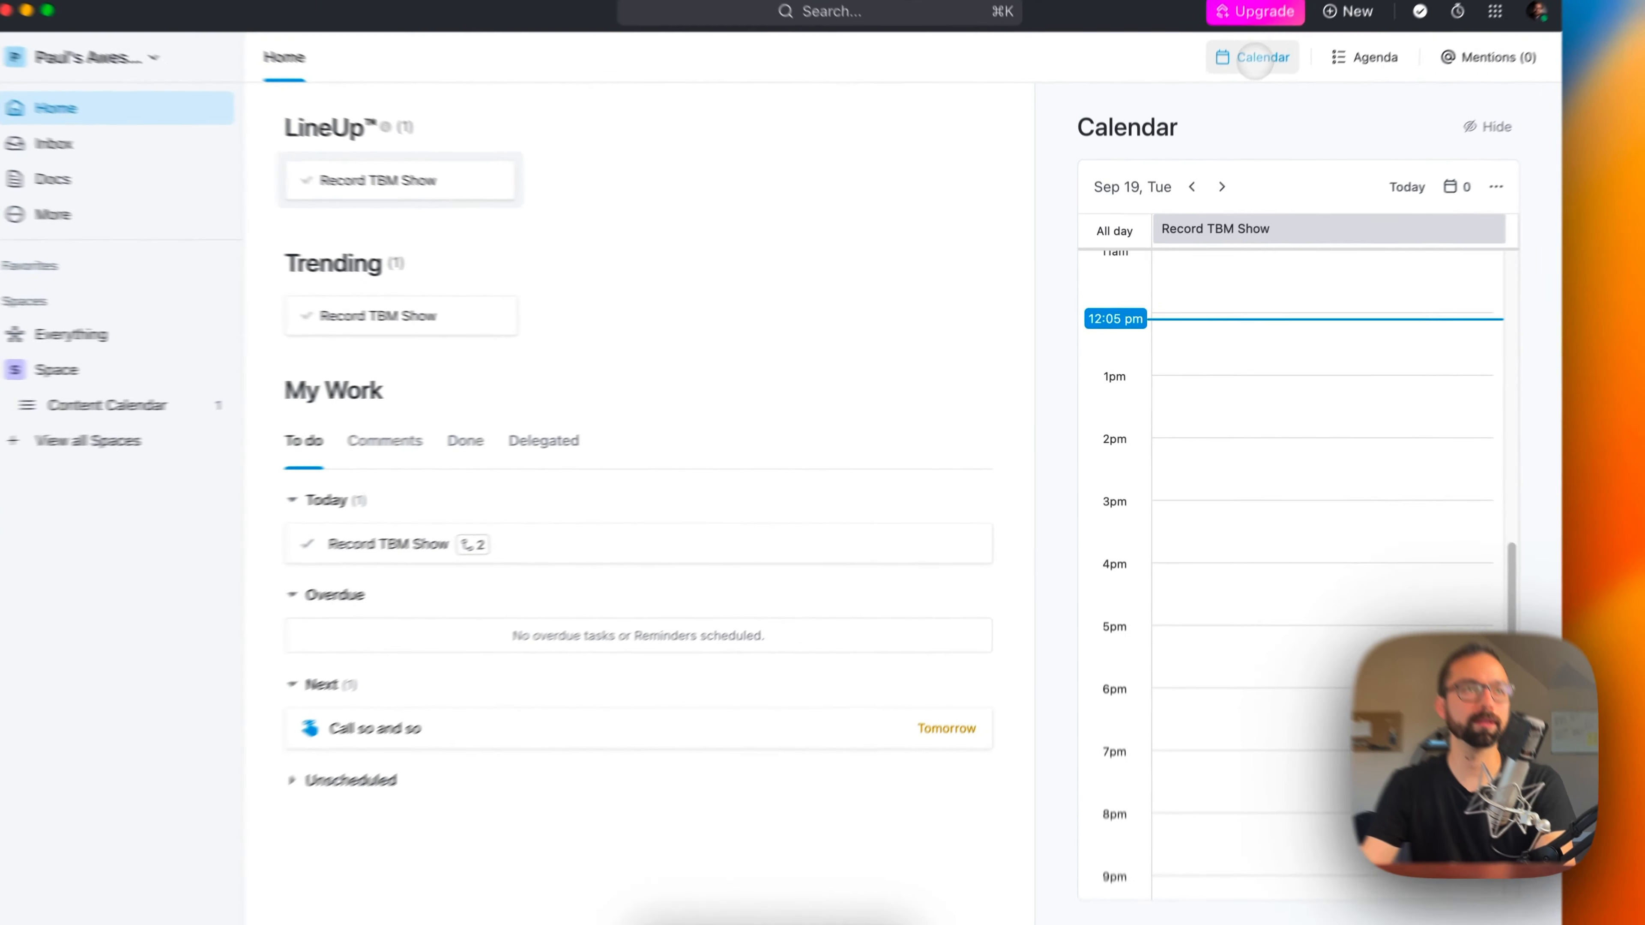
Step: Hide and show the Home calendar, then open Record TBM Show from its all-day row and close the task
left_click(1248, 98)
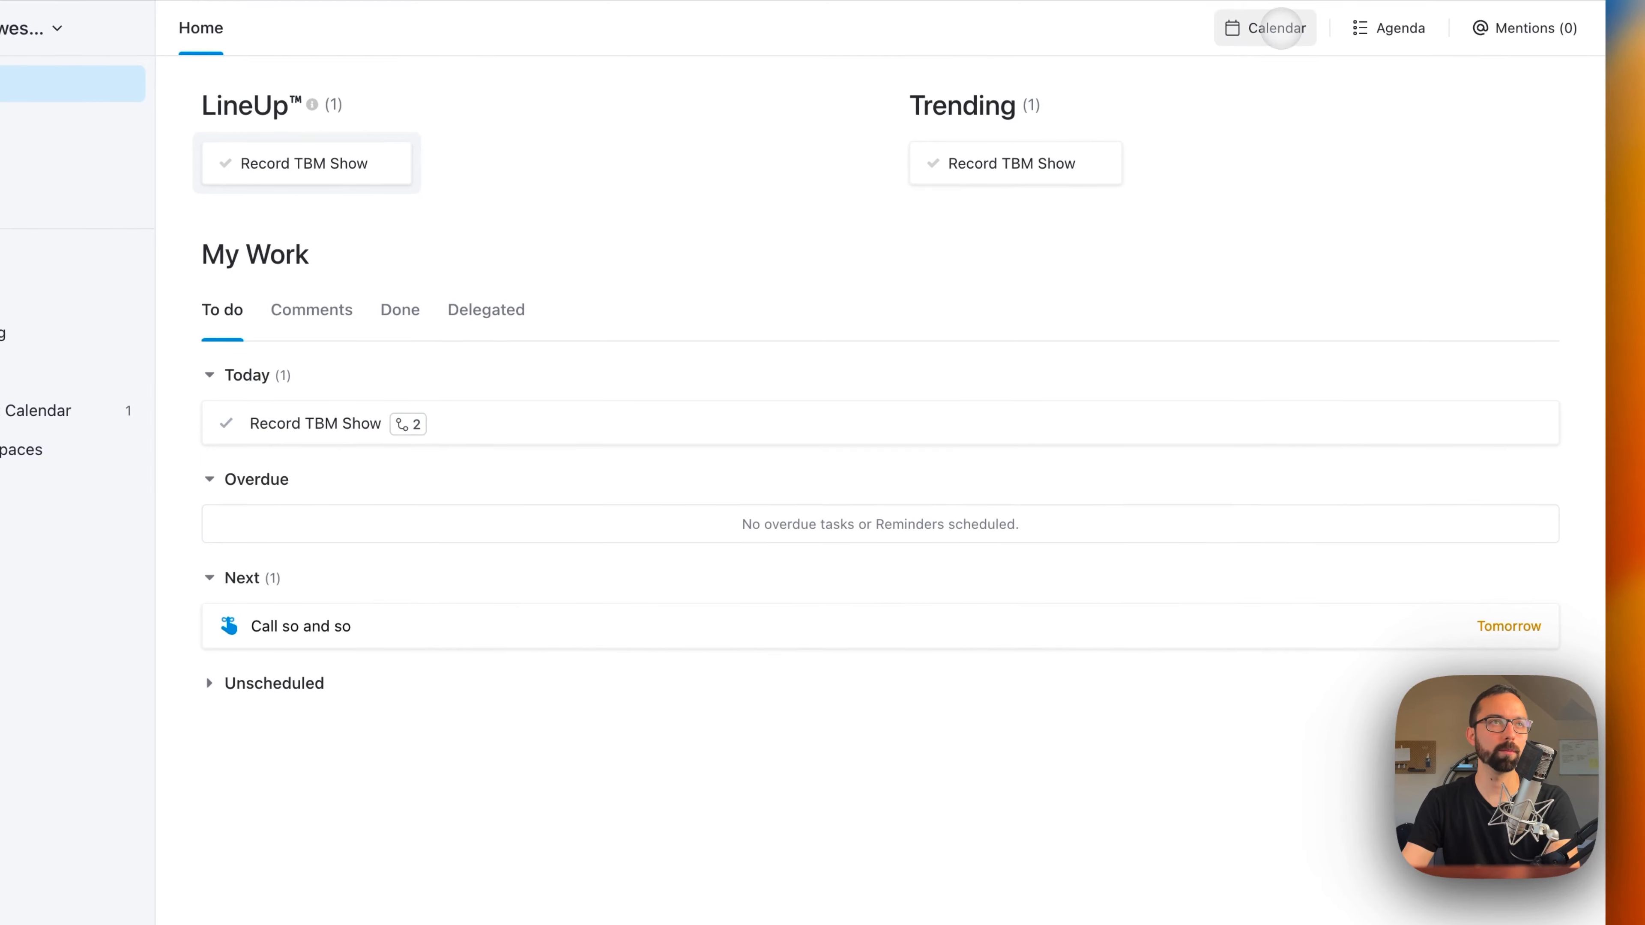
left_click(1280, 27)
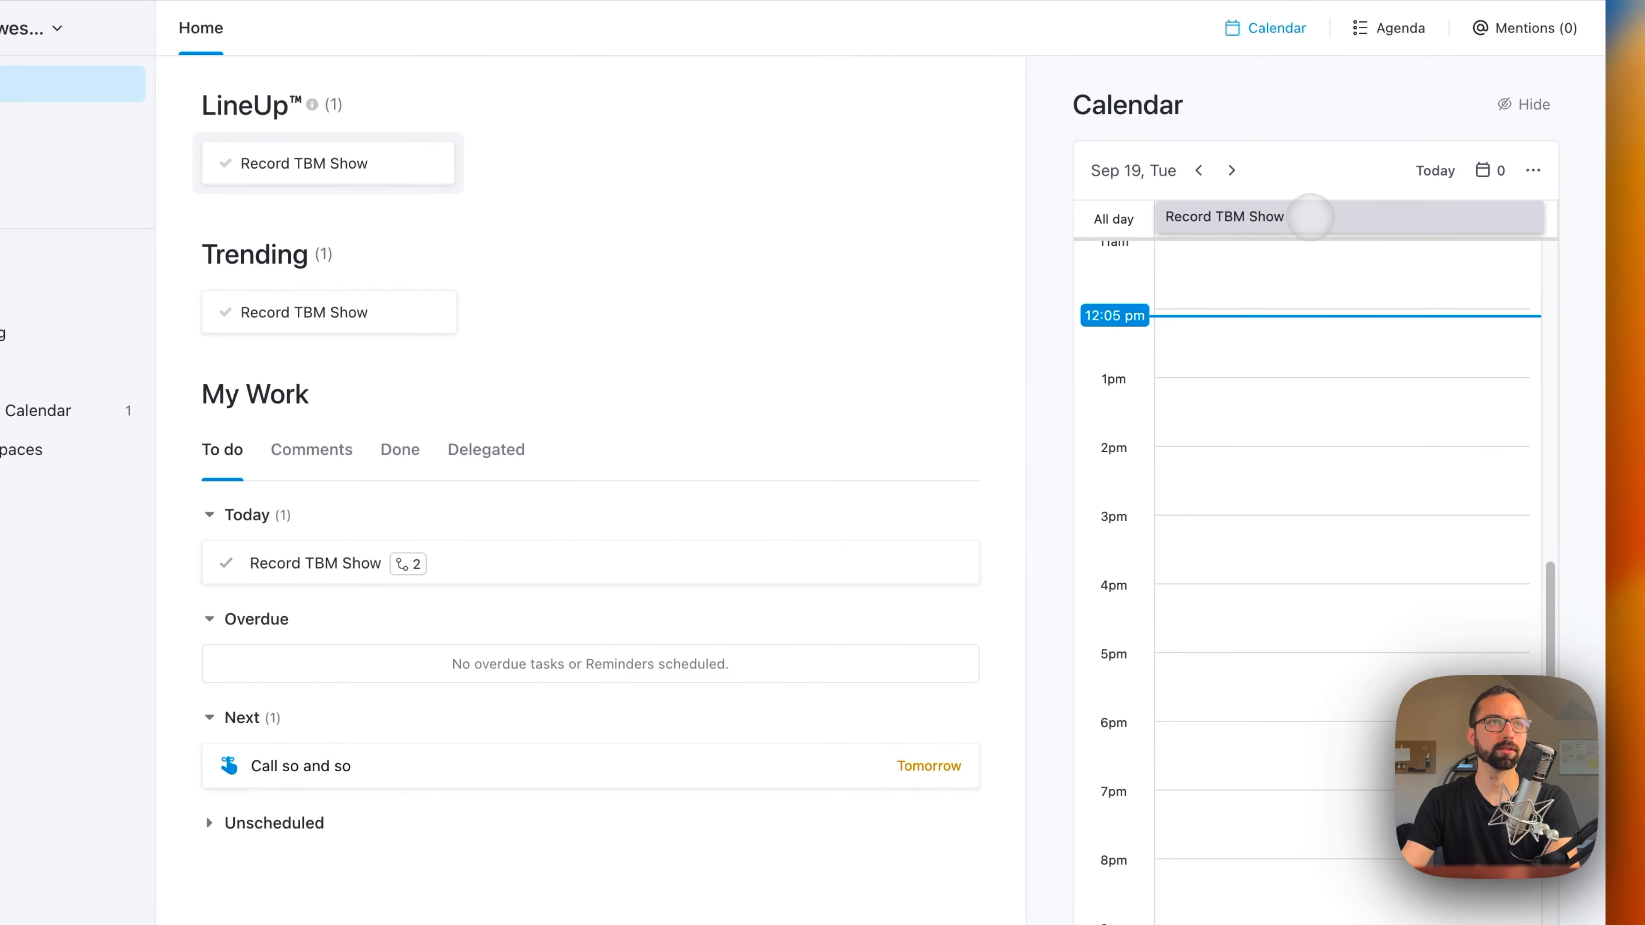
left_click(1298, 217)
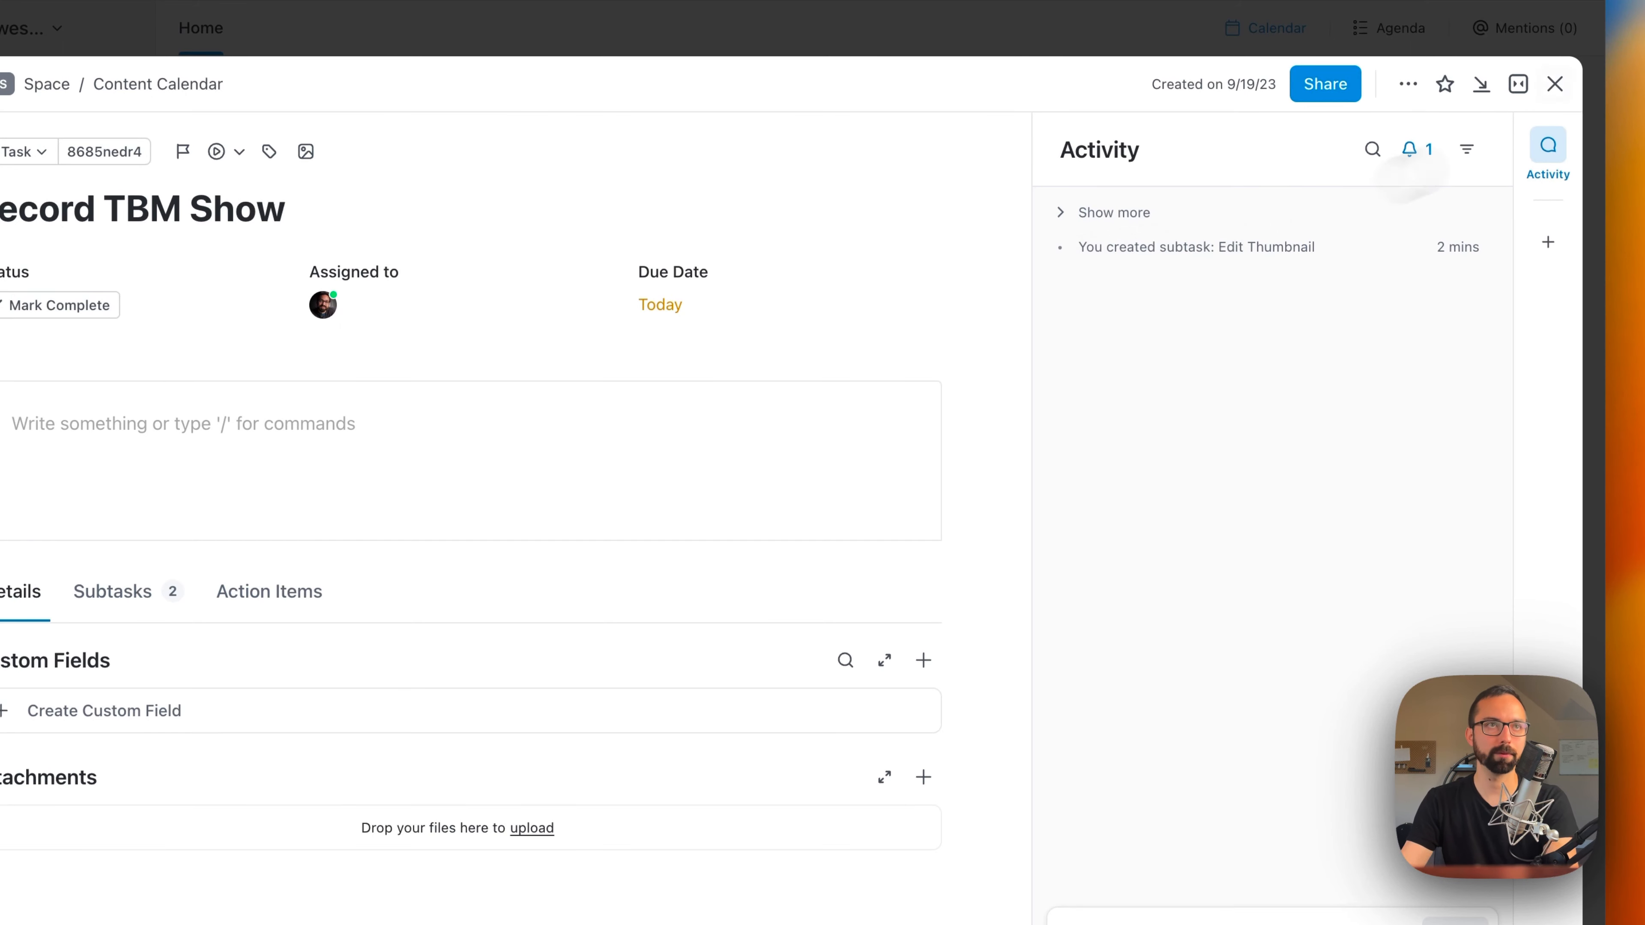
left_click(1554, 83)
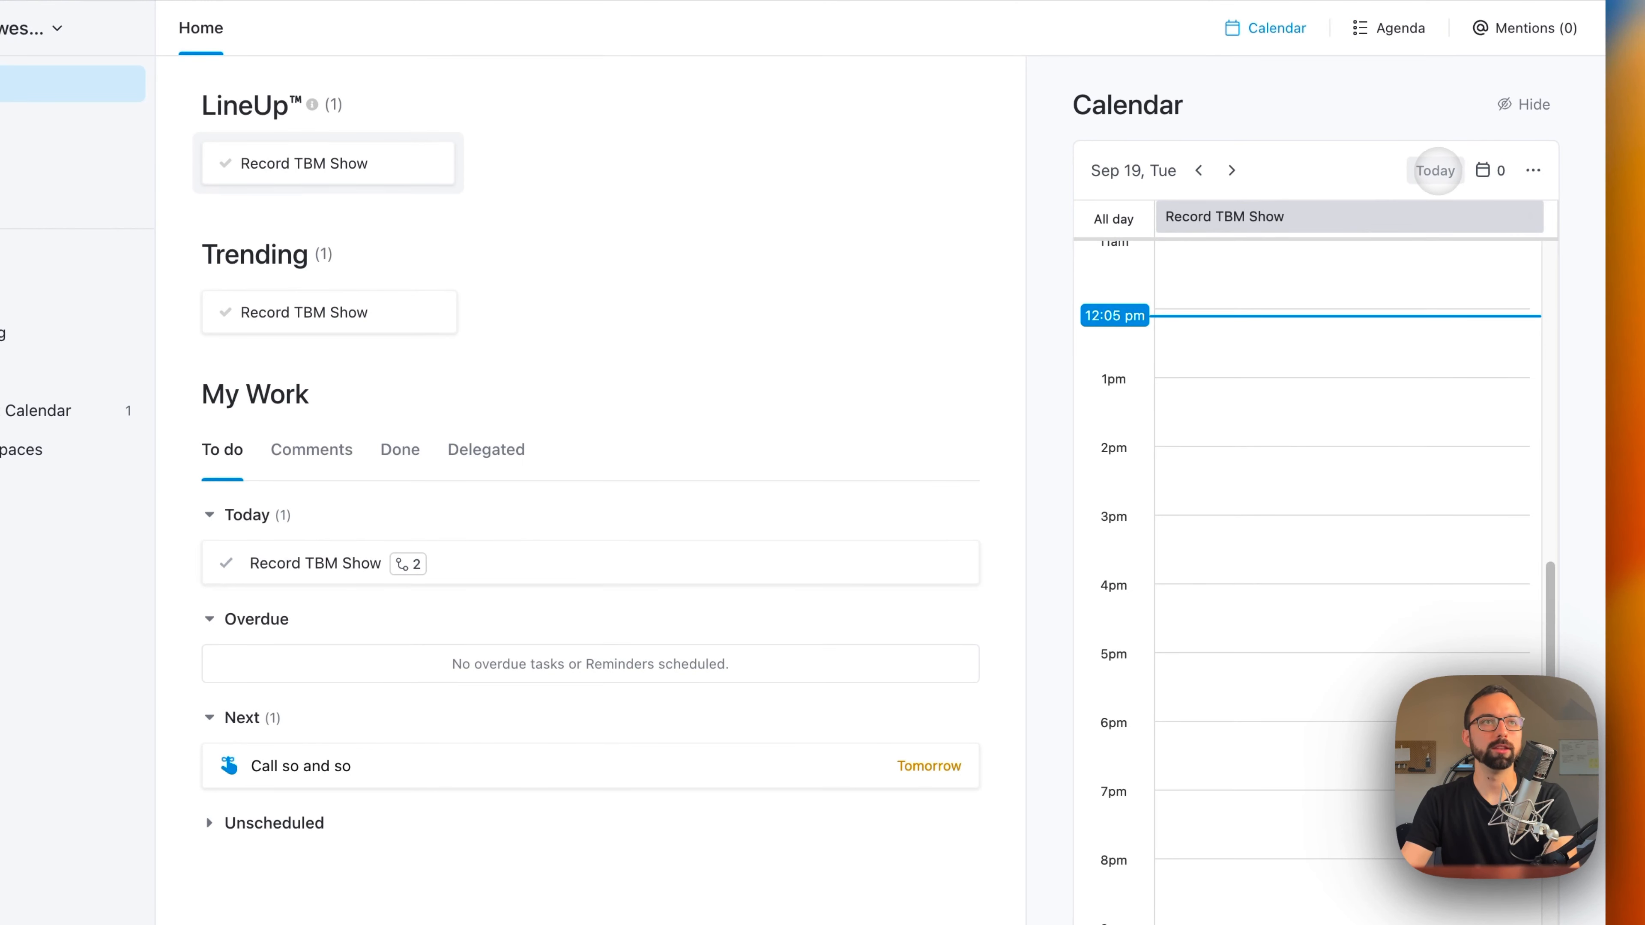
Step: Review the calendar's connectable calendars and its display options for task colour, subtasks, recurring tasks and time format
left_click(1481, 170)
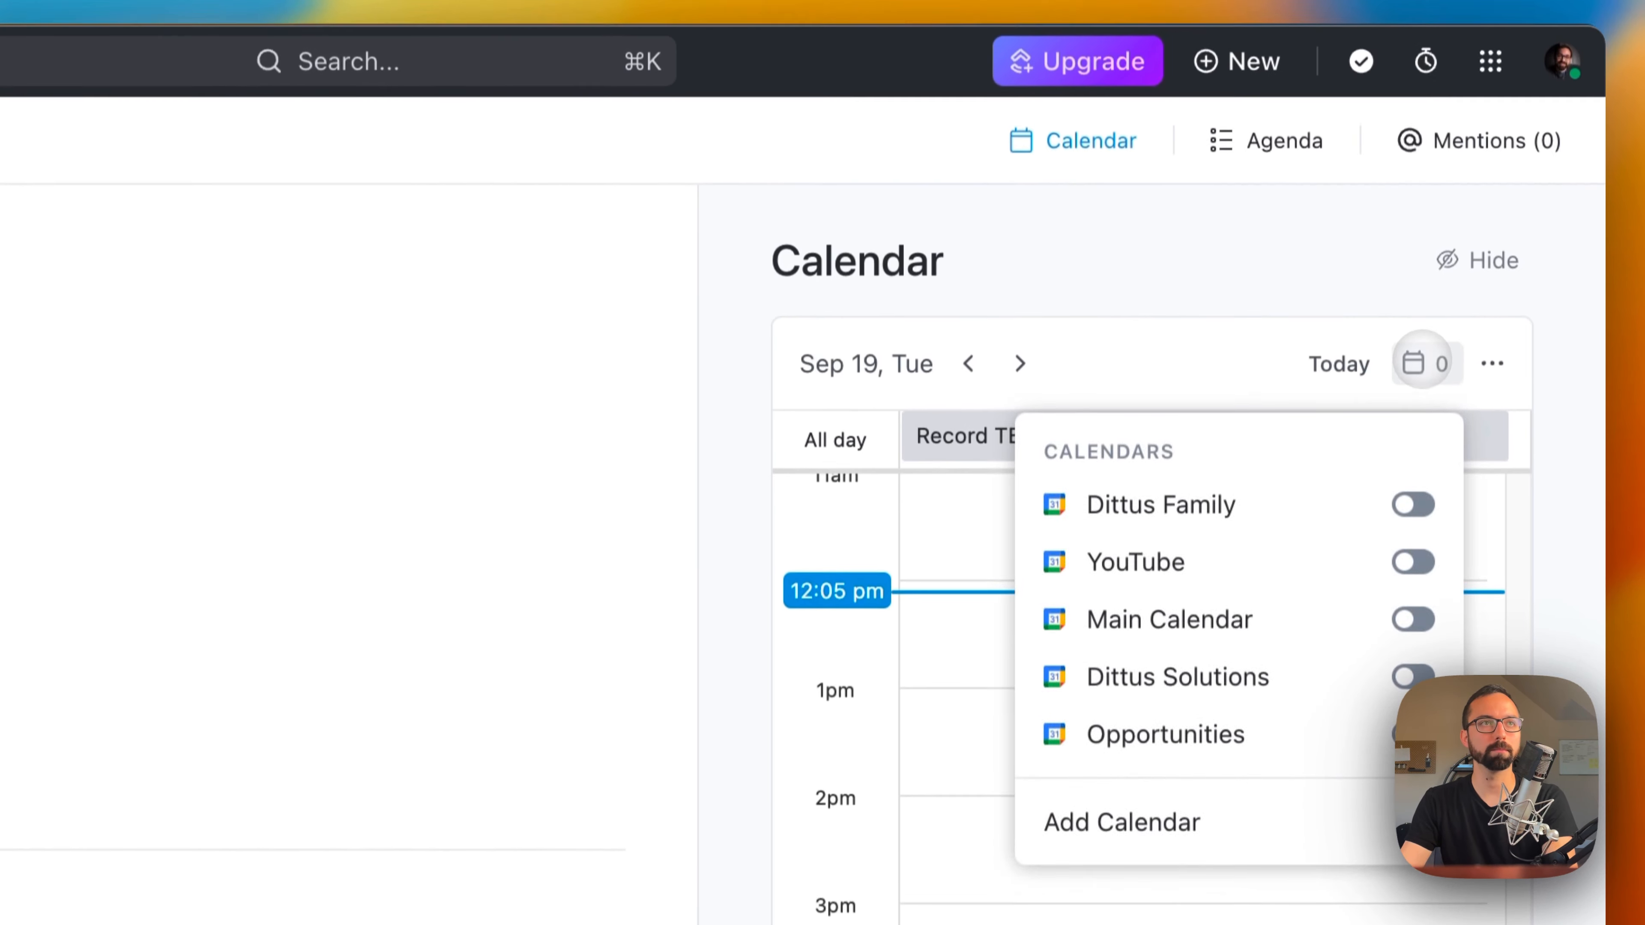
left_click(1421, 363)
left_click(1492, 363)
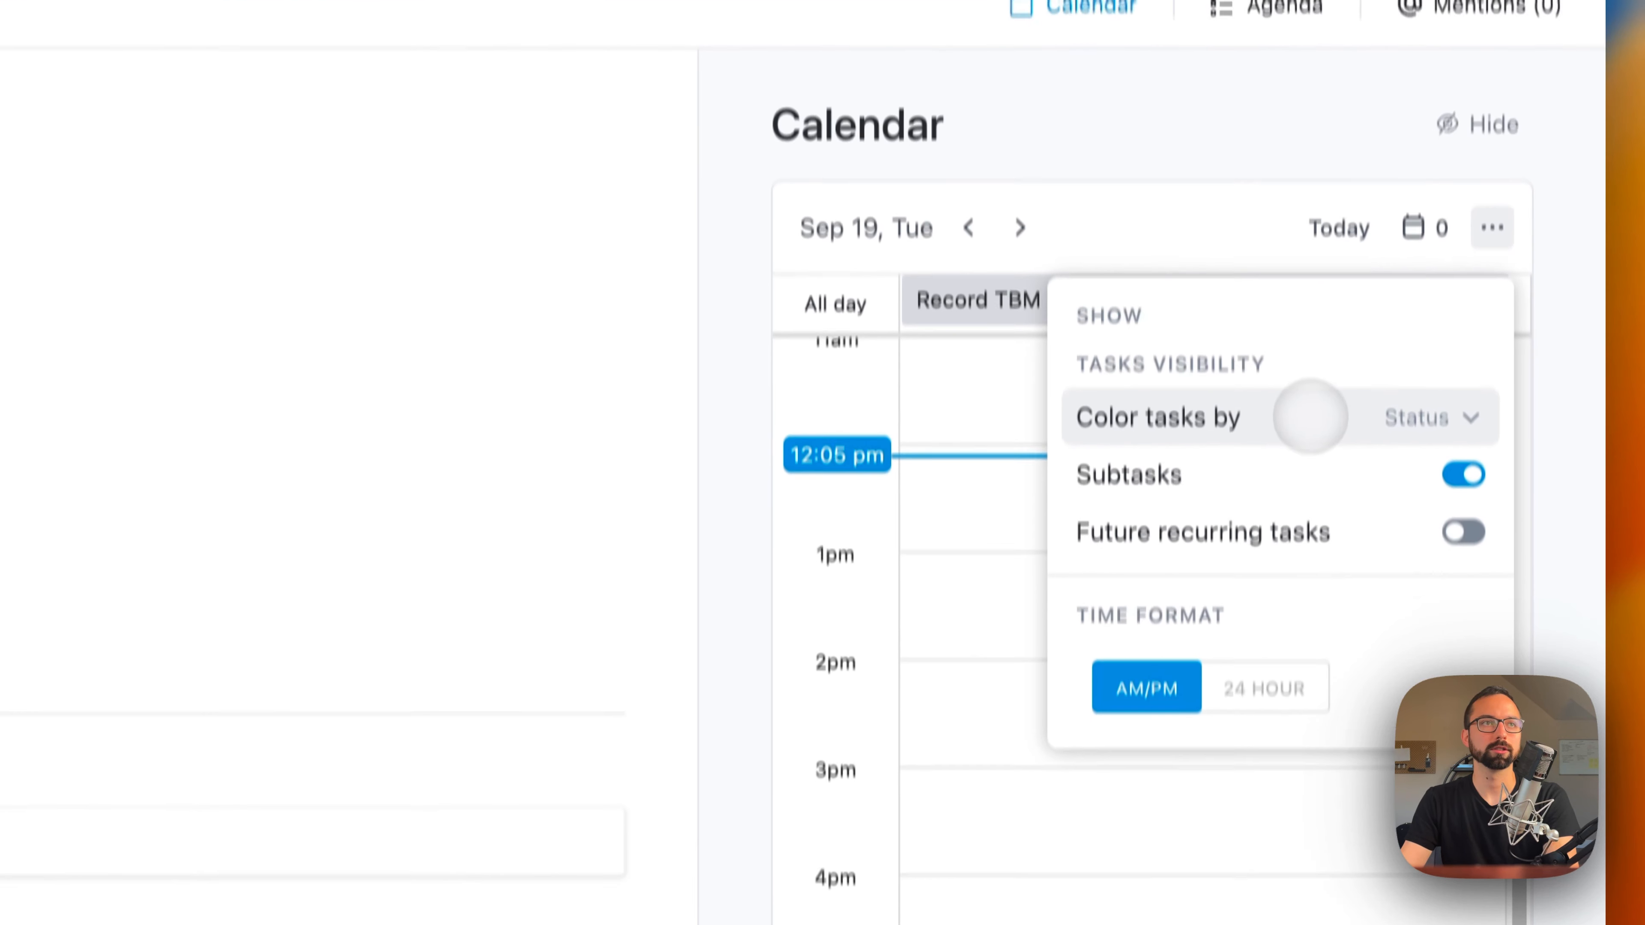
left_click(1323, 363)
left_click(1296, 356)
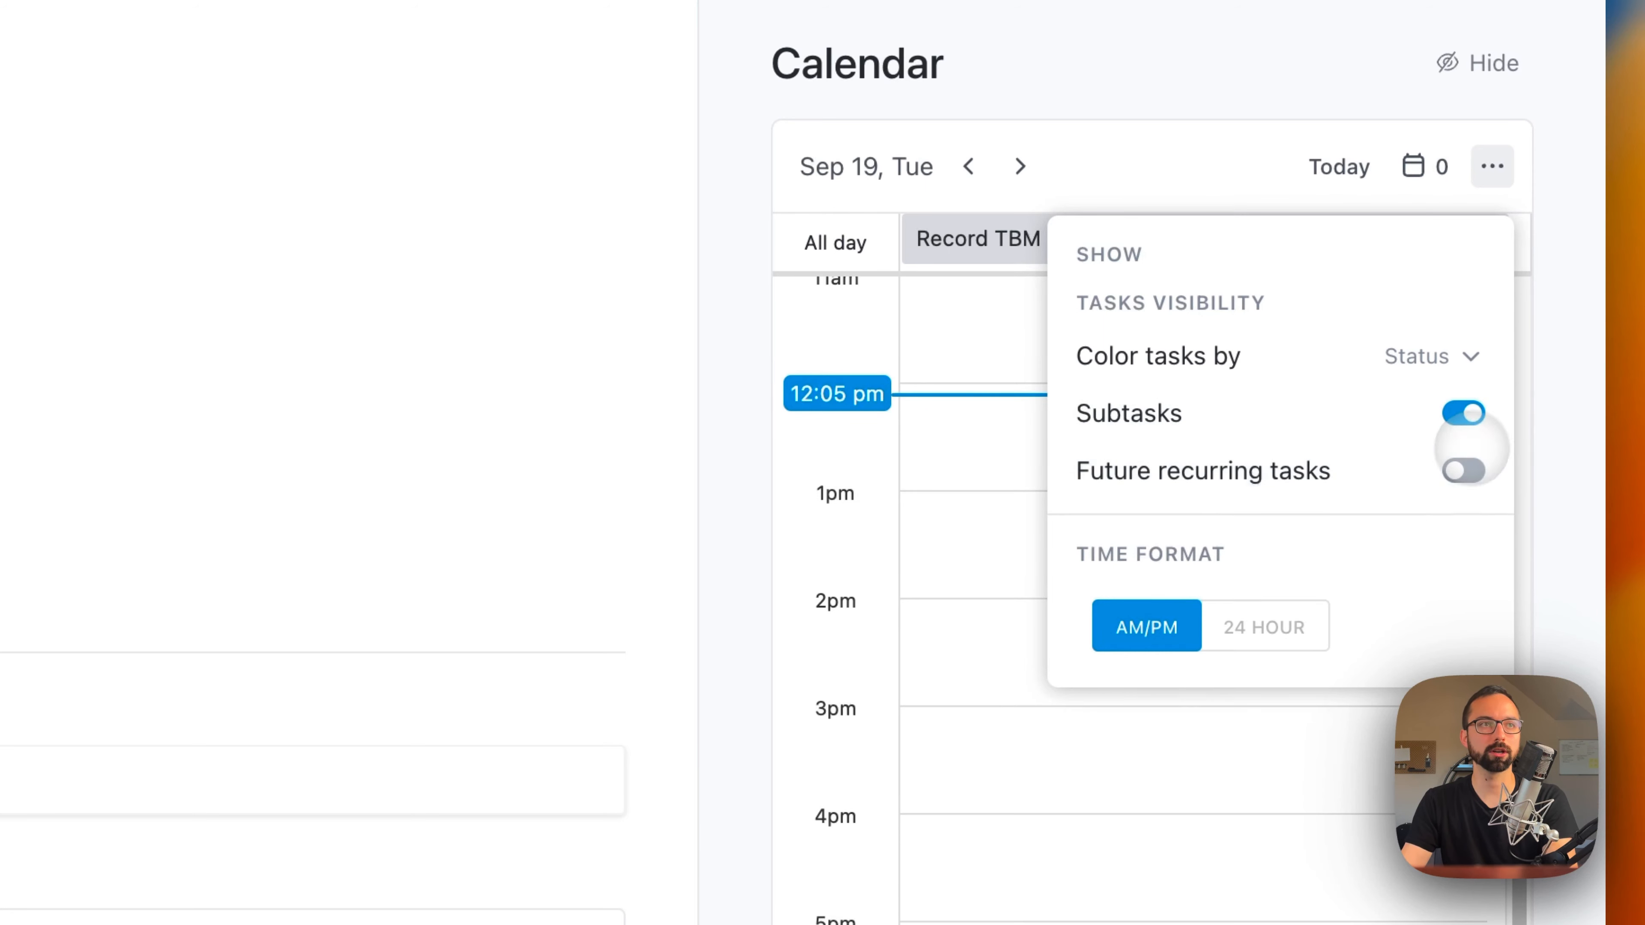
Step: Review the Agenda and Mentions views on Home, and return to the Calendar view
left_click(1285, 0)
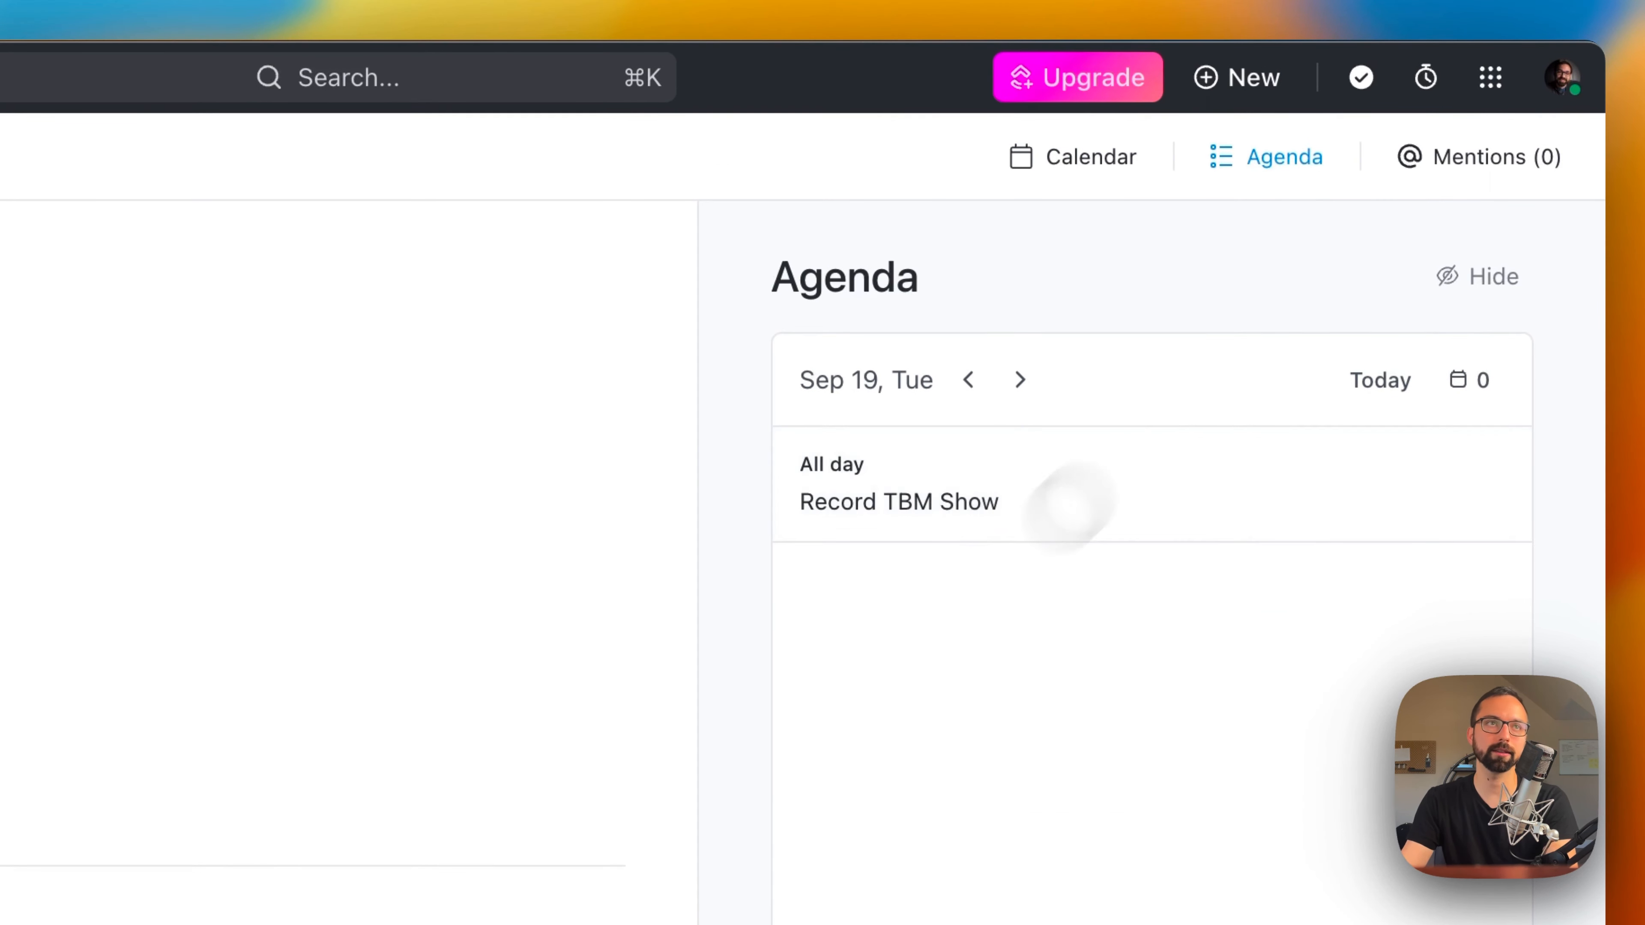
left_click(1489, 159)
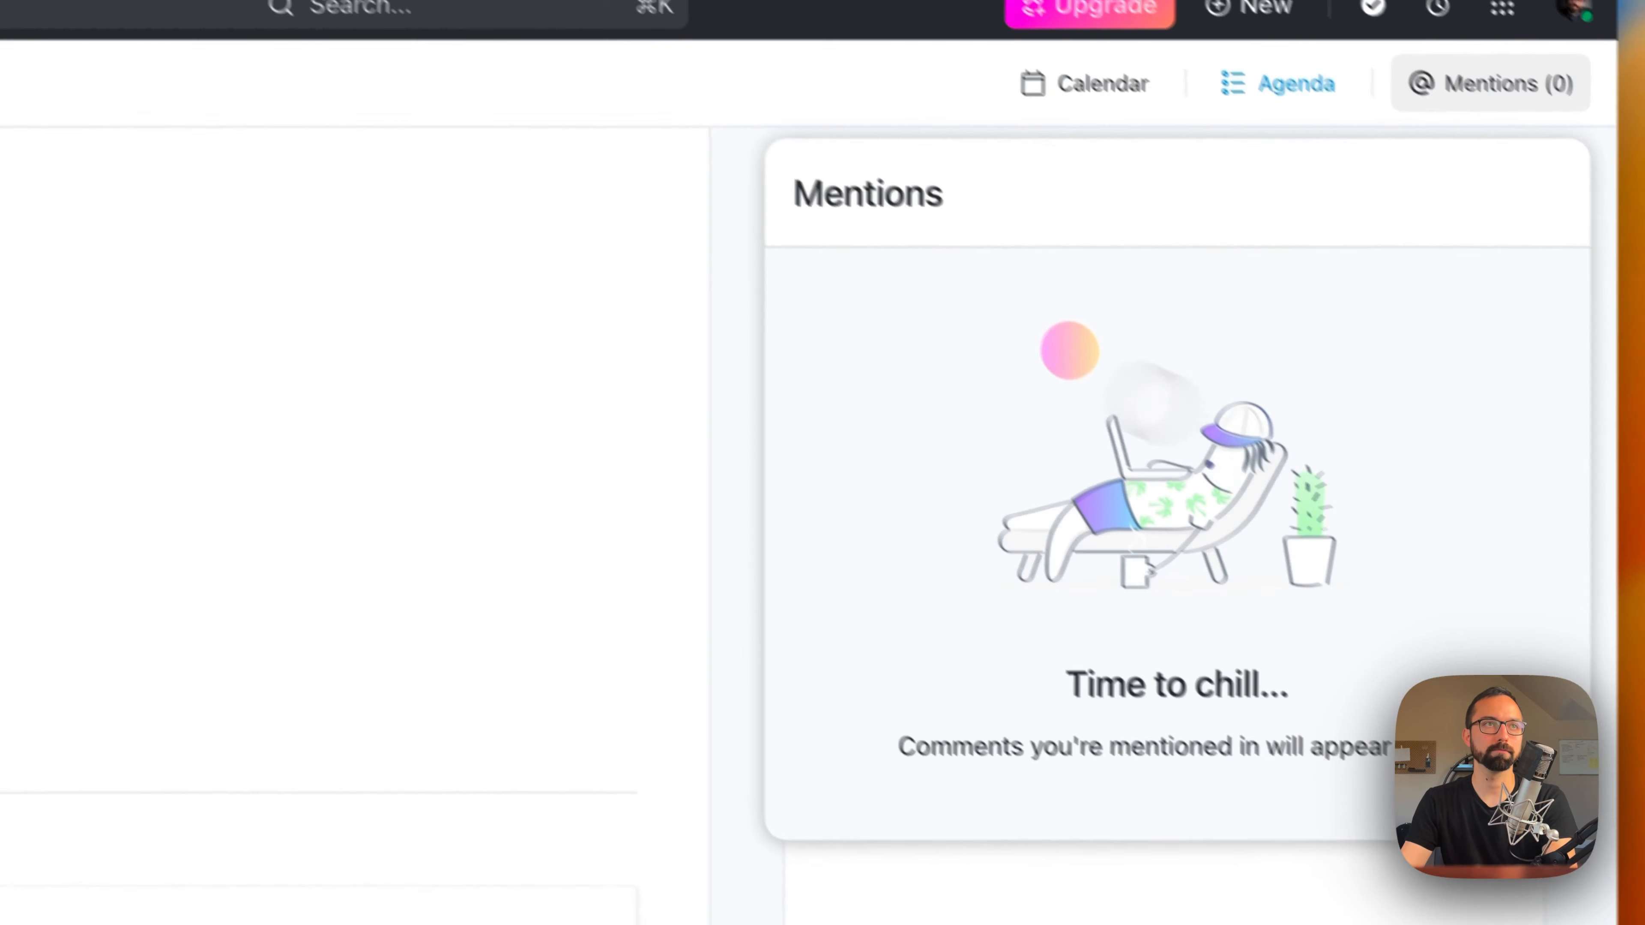
left_click(547, 160)
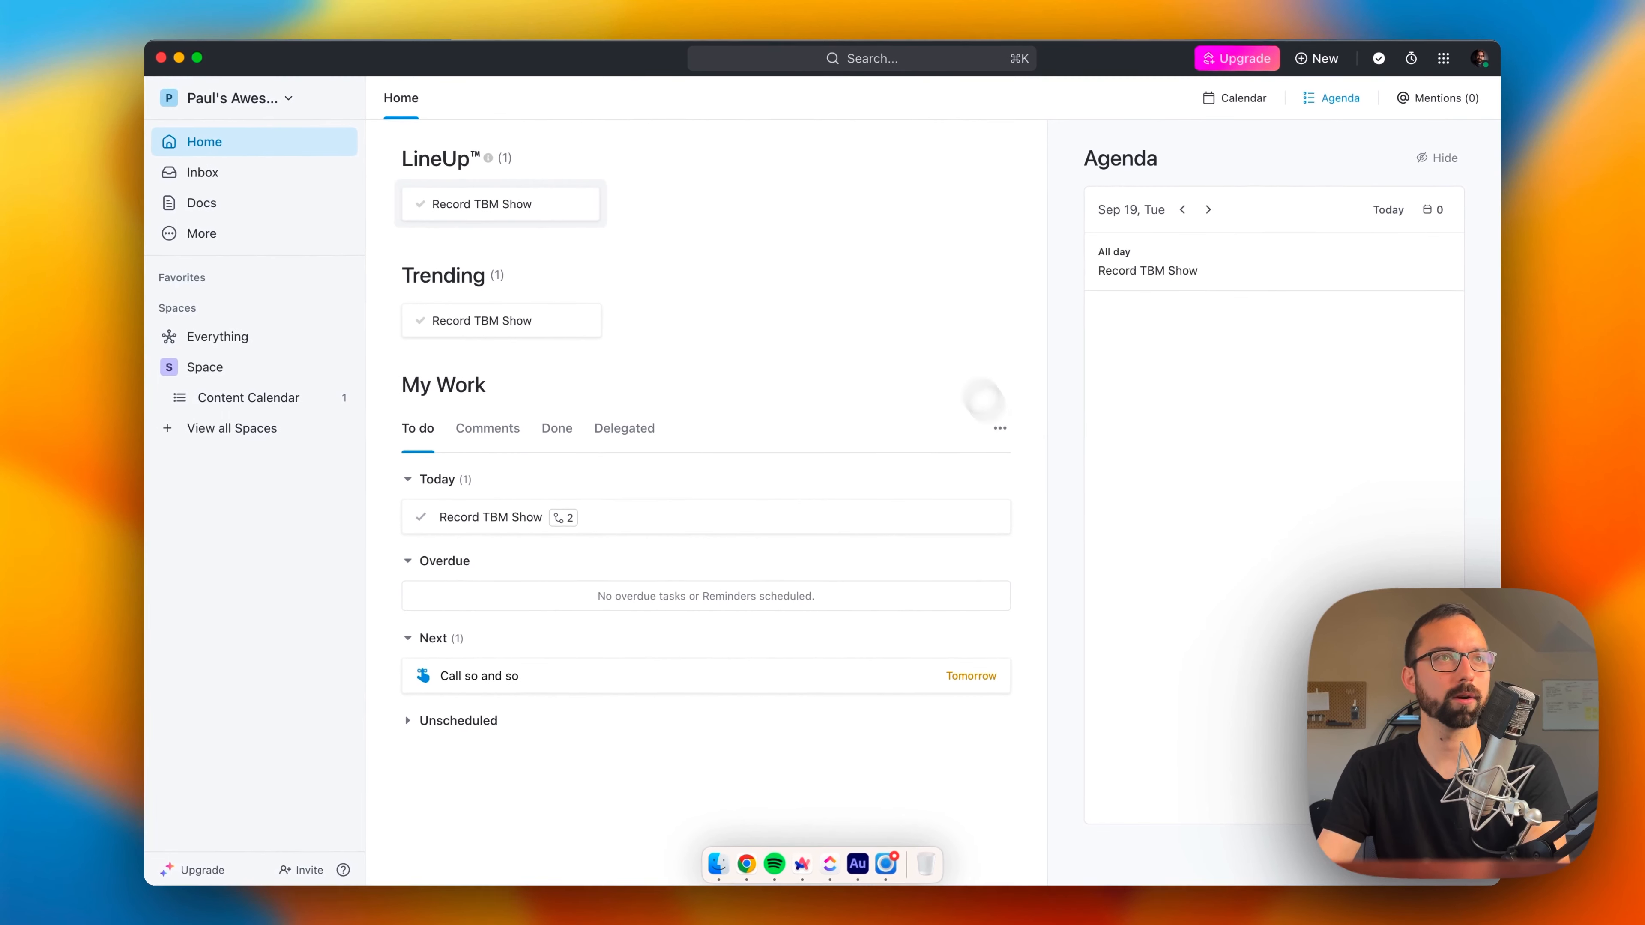
left_click(1235, 99)
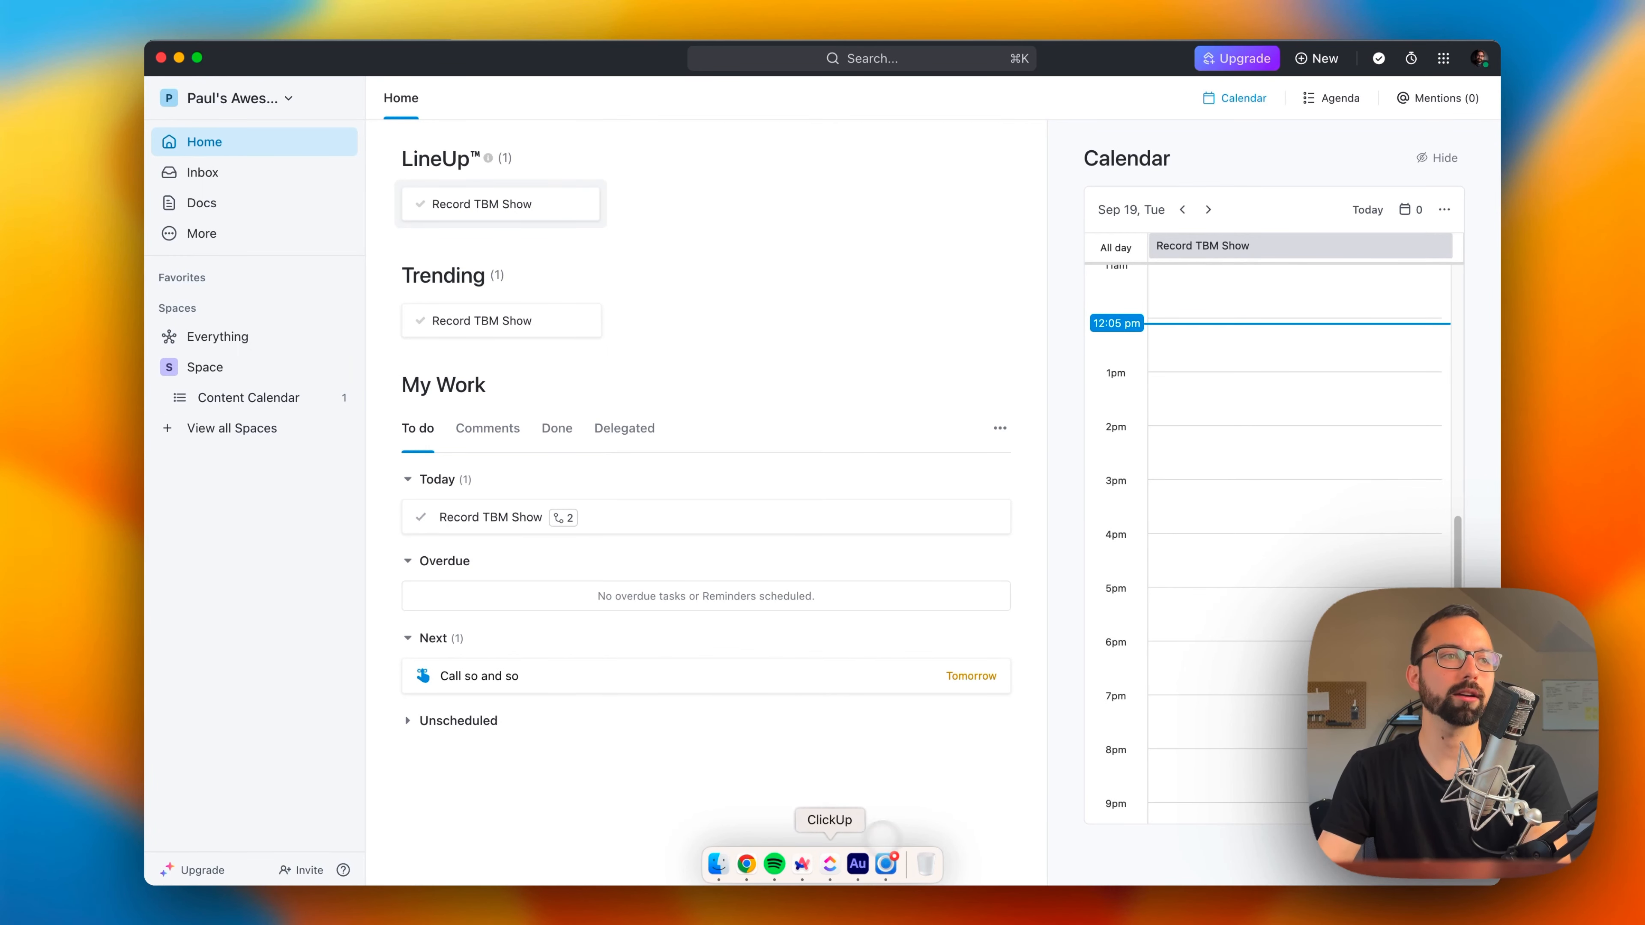
Step: Switch to the browser and review the Tasks, Subtasks, Nested Subtasks and Checklists entries on ClickUp's features page
left_click(801, 863)
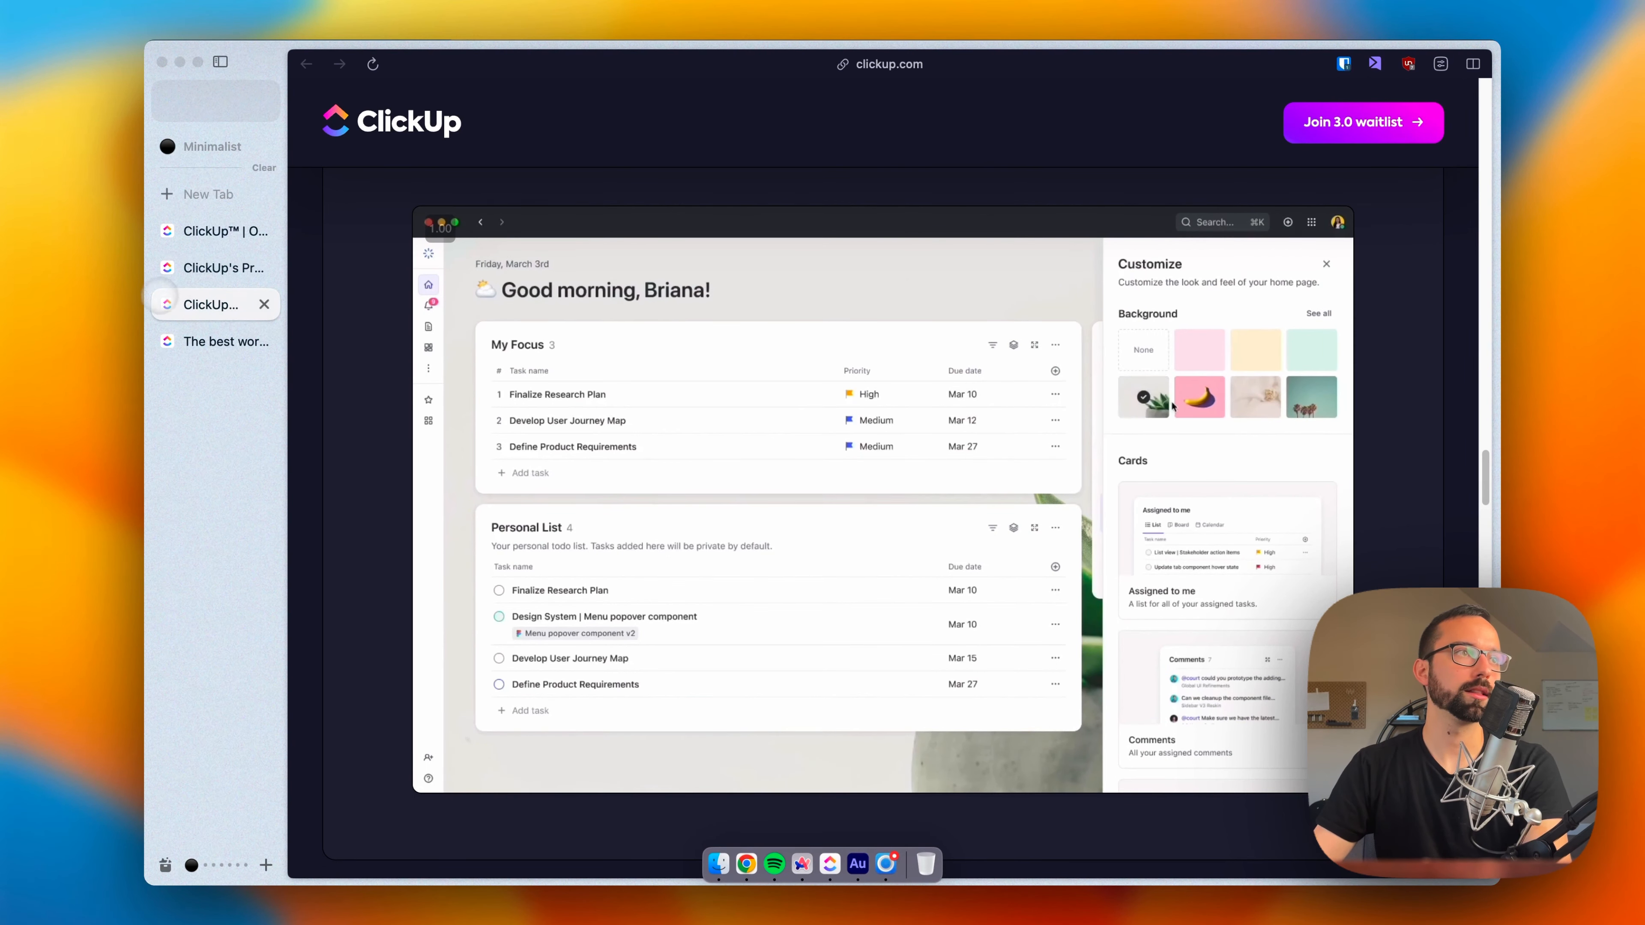
left_click(195, 274)
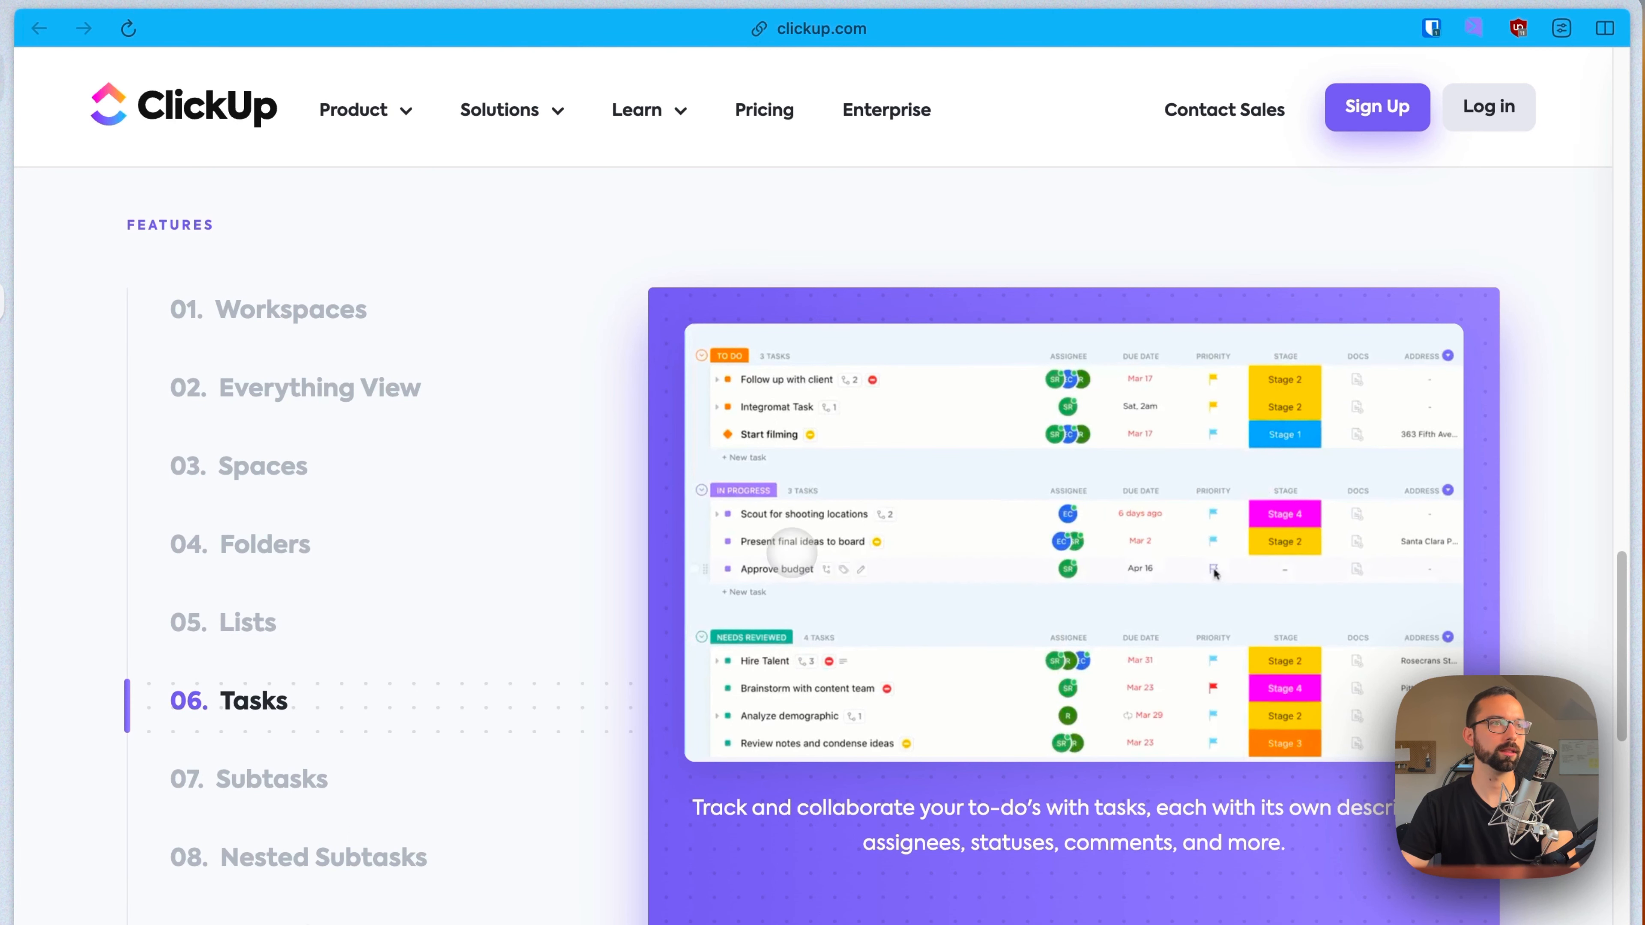
left_click(323, 764)
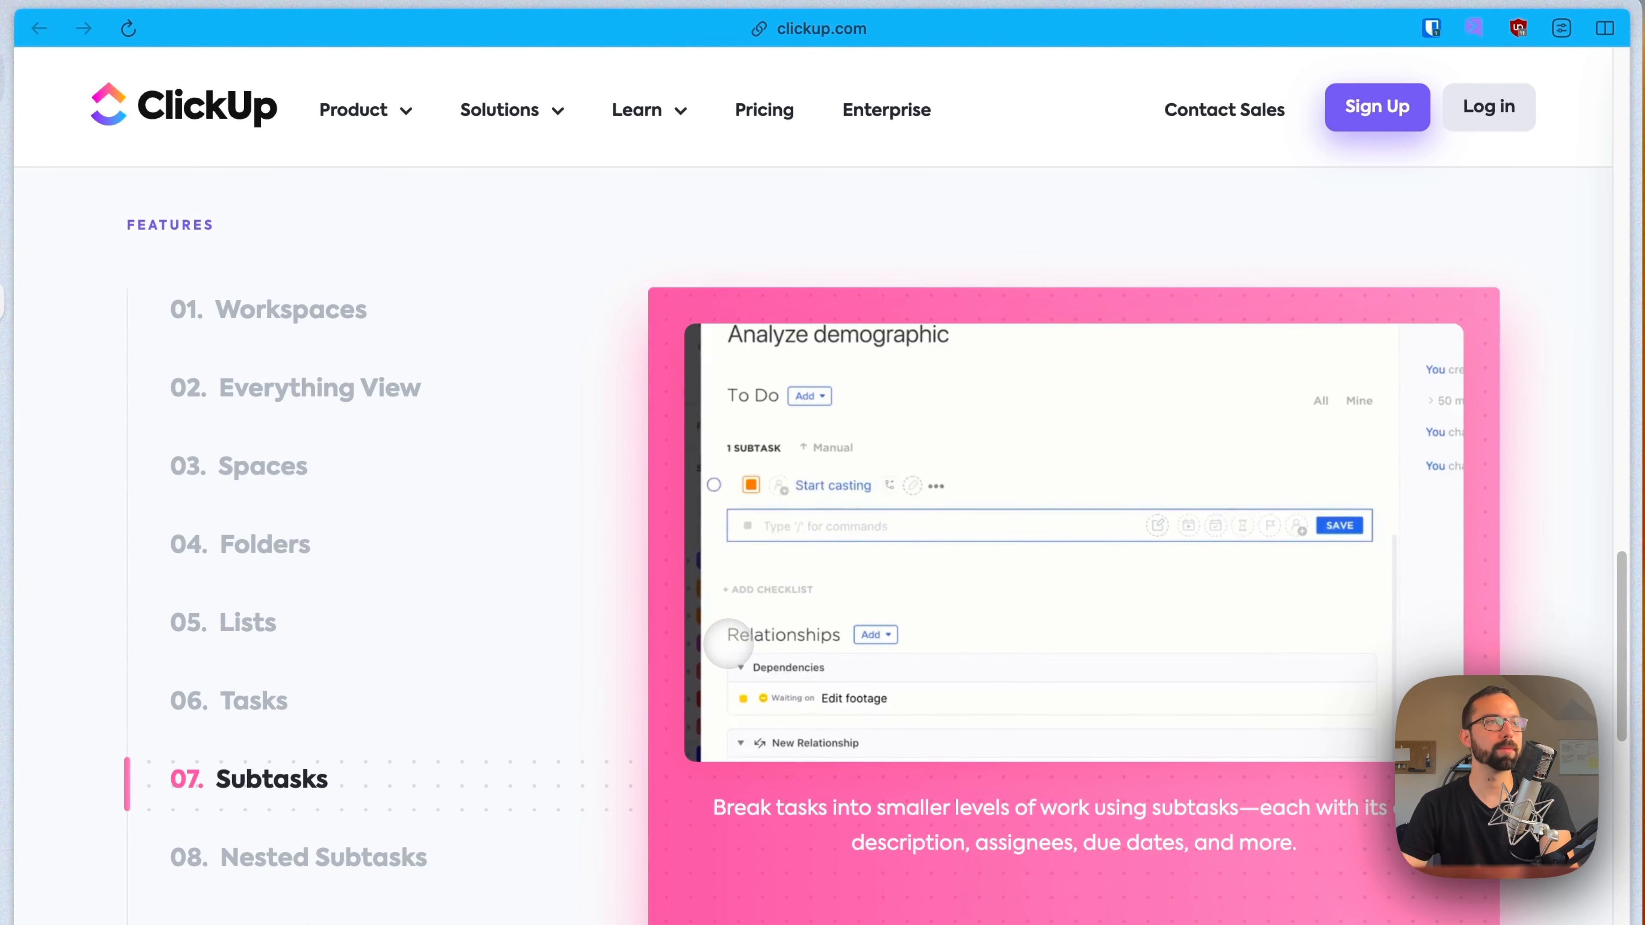
left_click(310, 868)
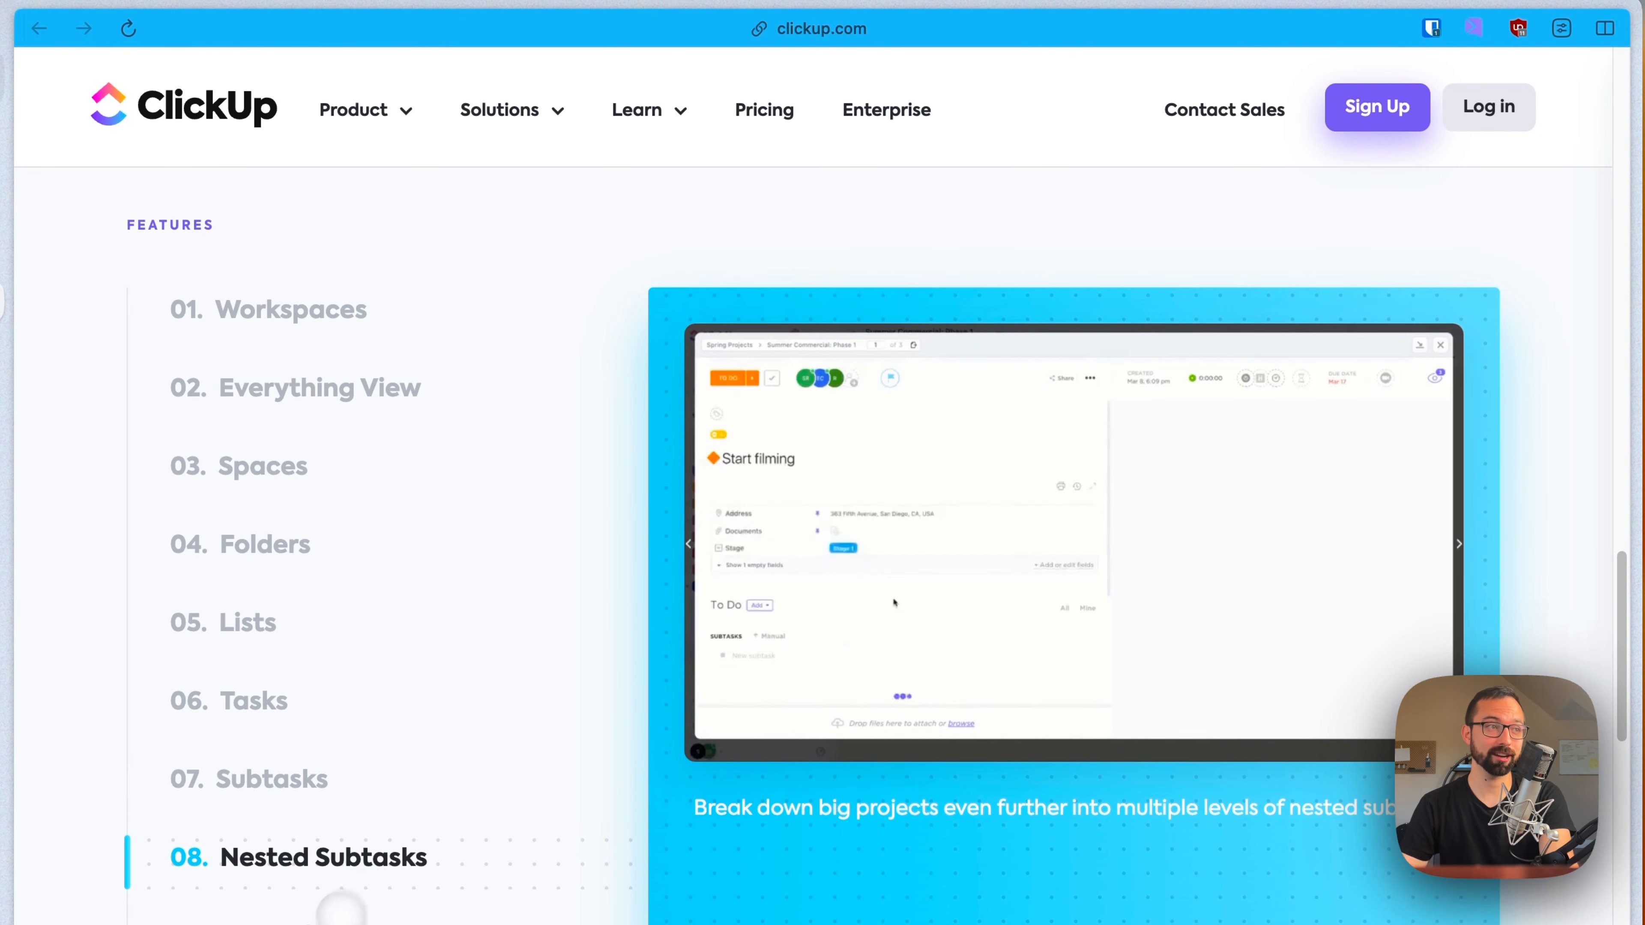
left_click(395, 752)
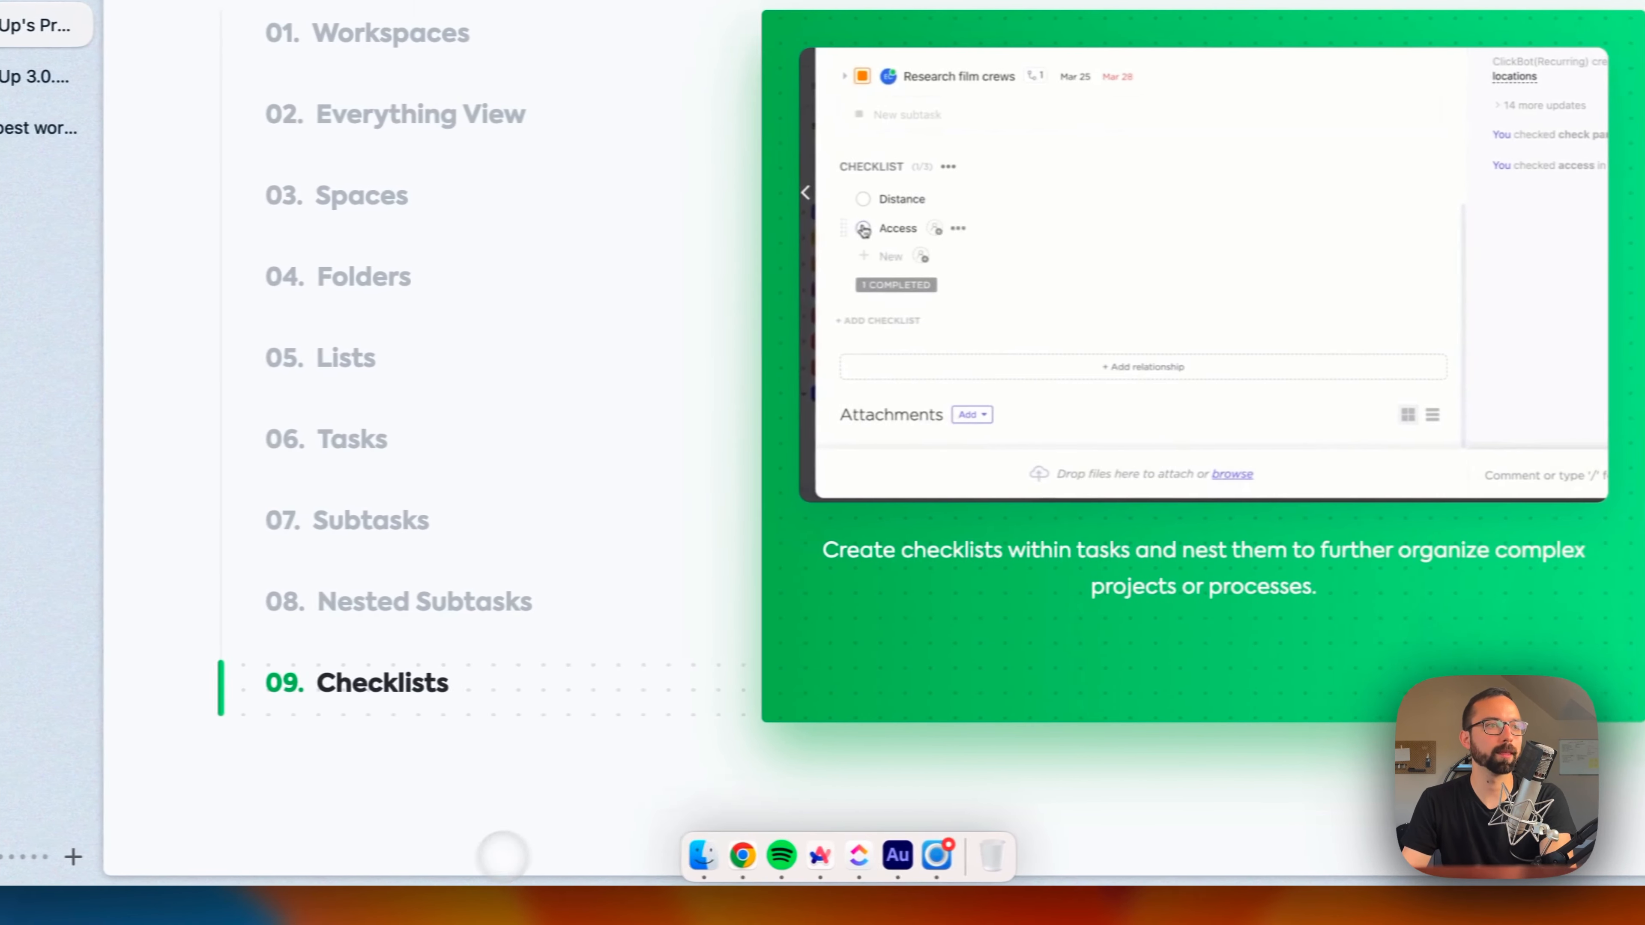
Step: Switch back to the ClickUp app, open the Record TBM Show task, and add a checklist to its action items
left_click(855, 855)
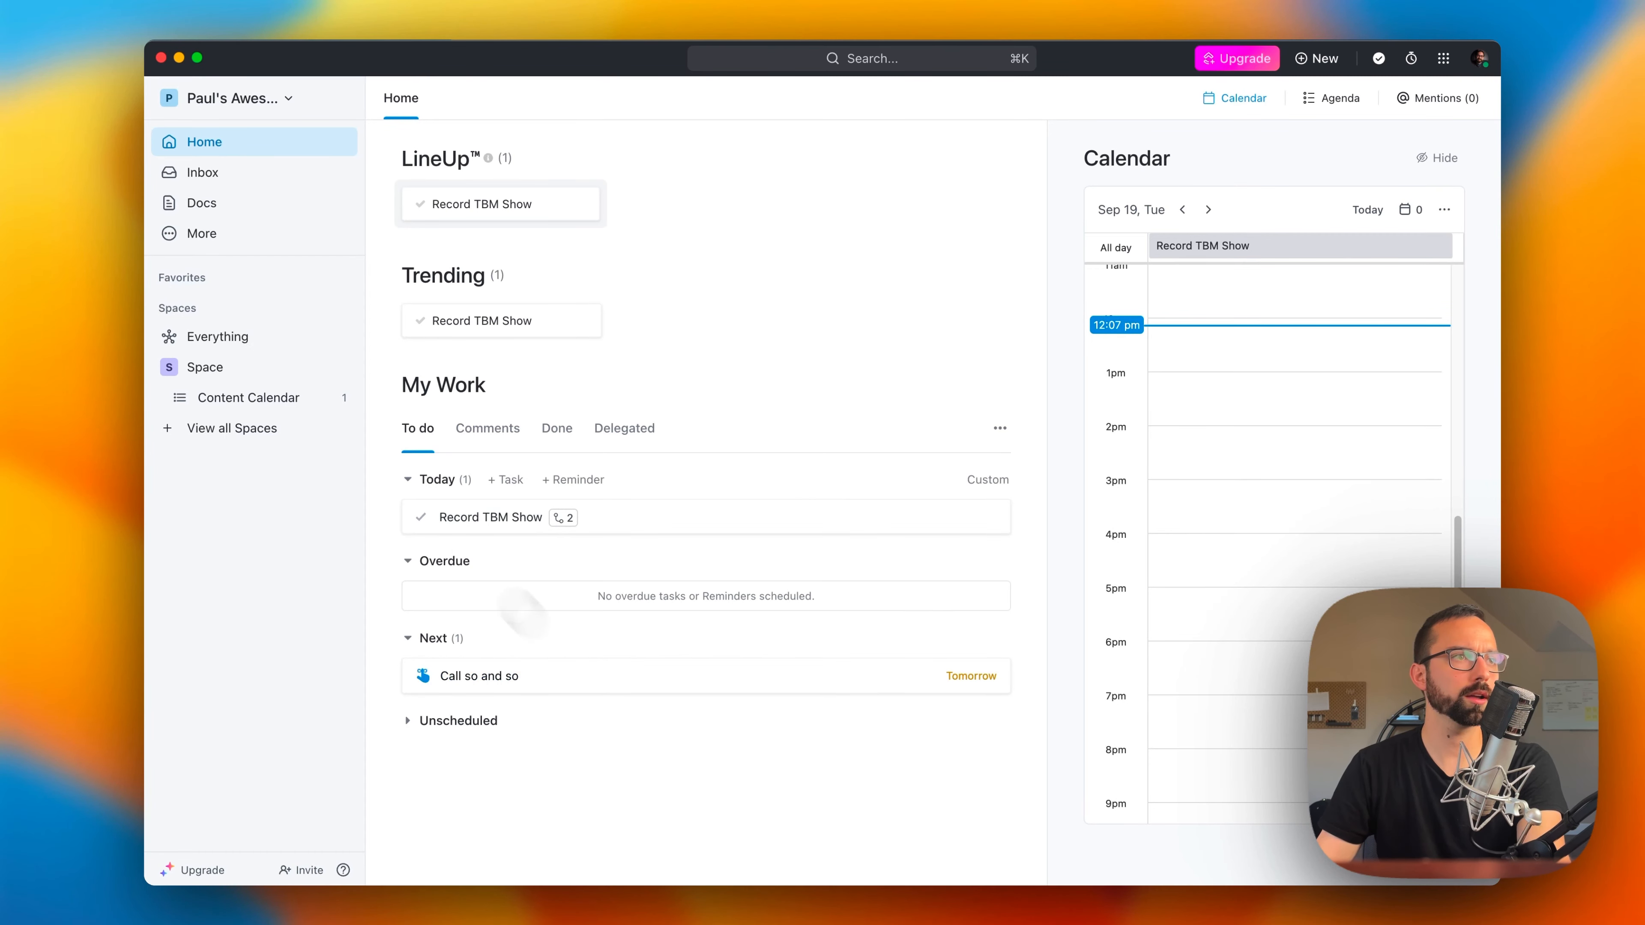
left_click(470, 518)
left_click(481, 544)
left_click(324, 629)
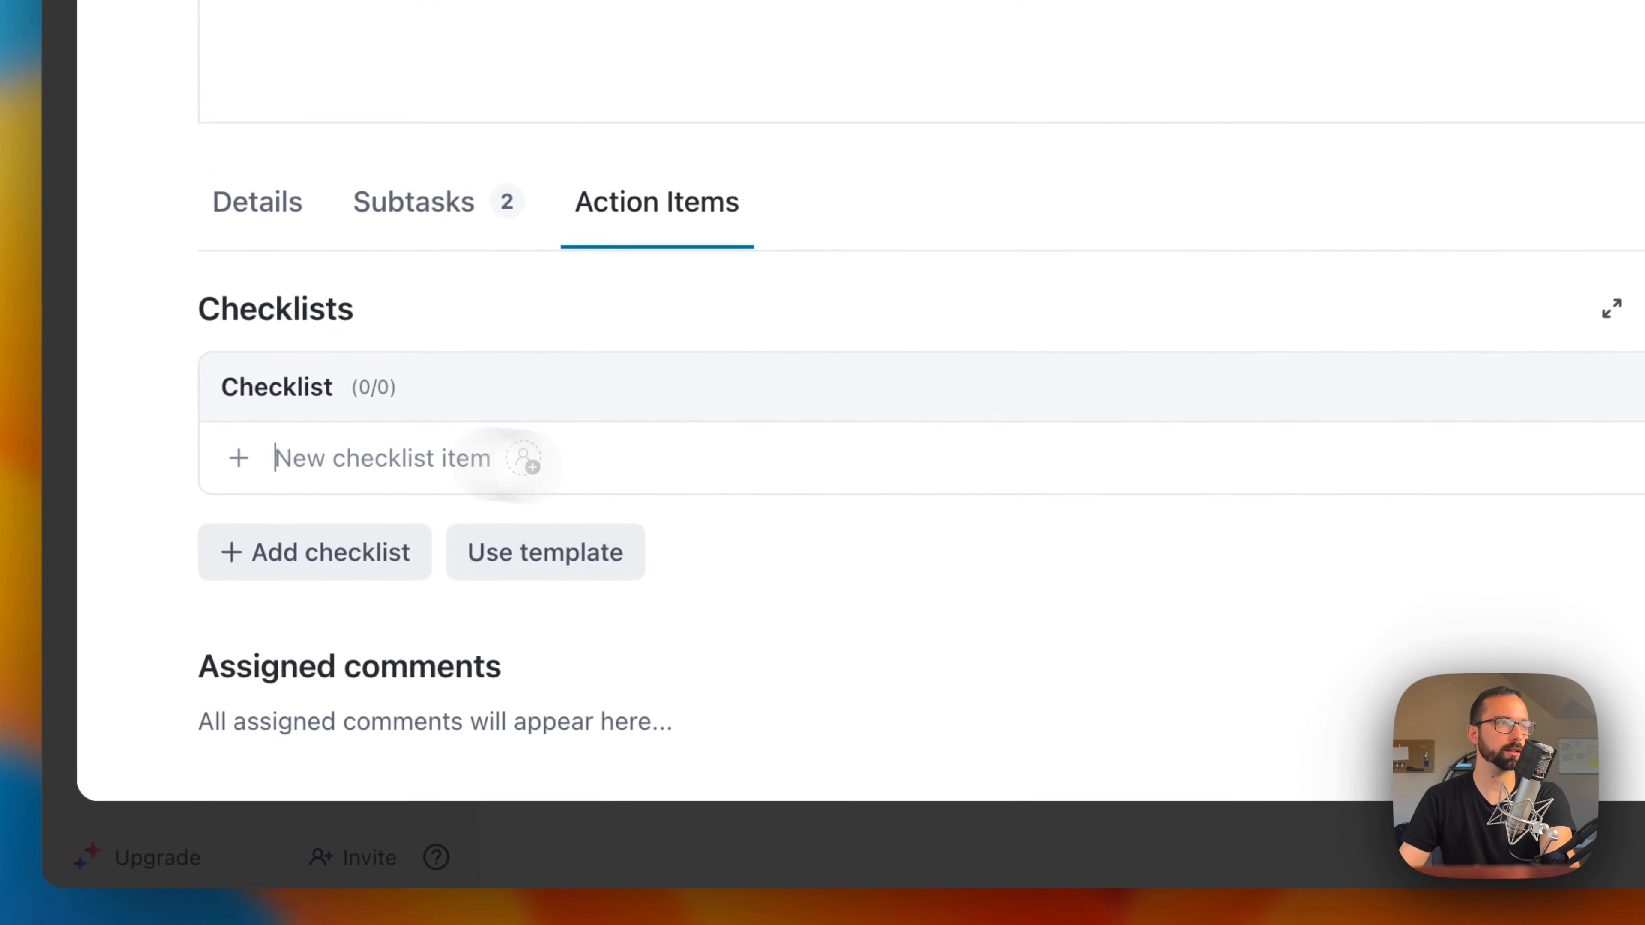
Step: Add the checklist item "Find the Meaning of Life" and assign it to yourself
type("Find the Meaning of Life")
key("Return")
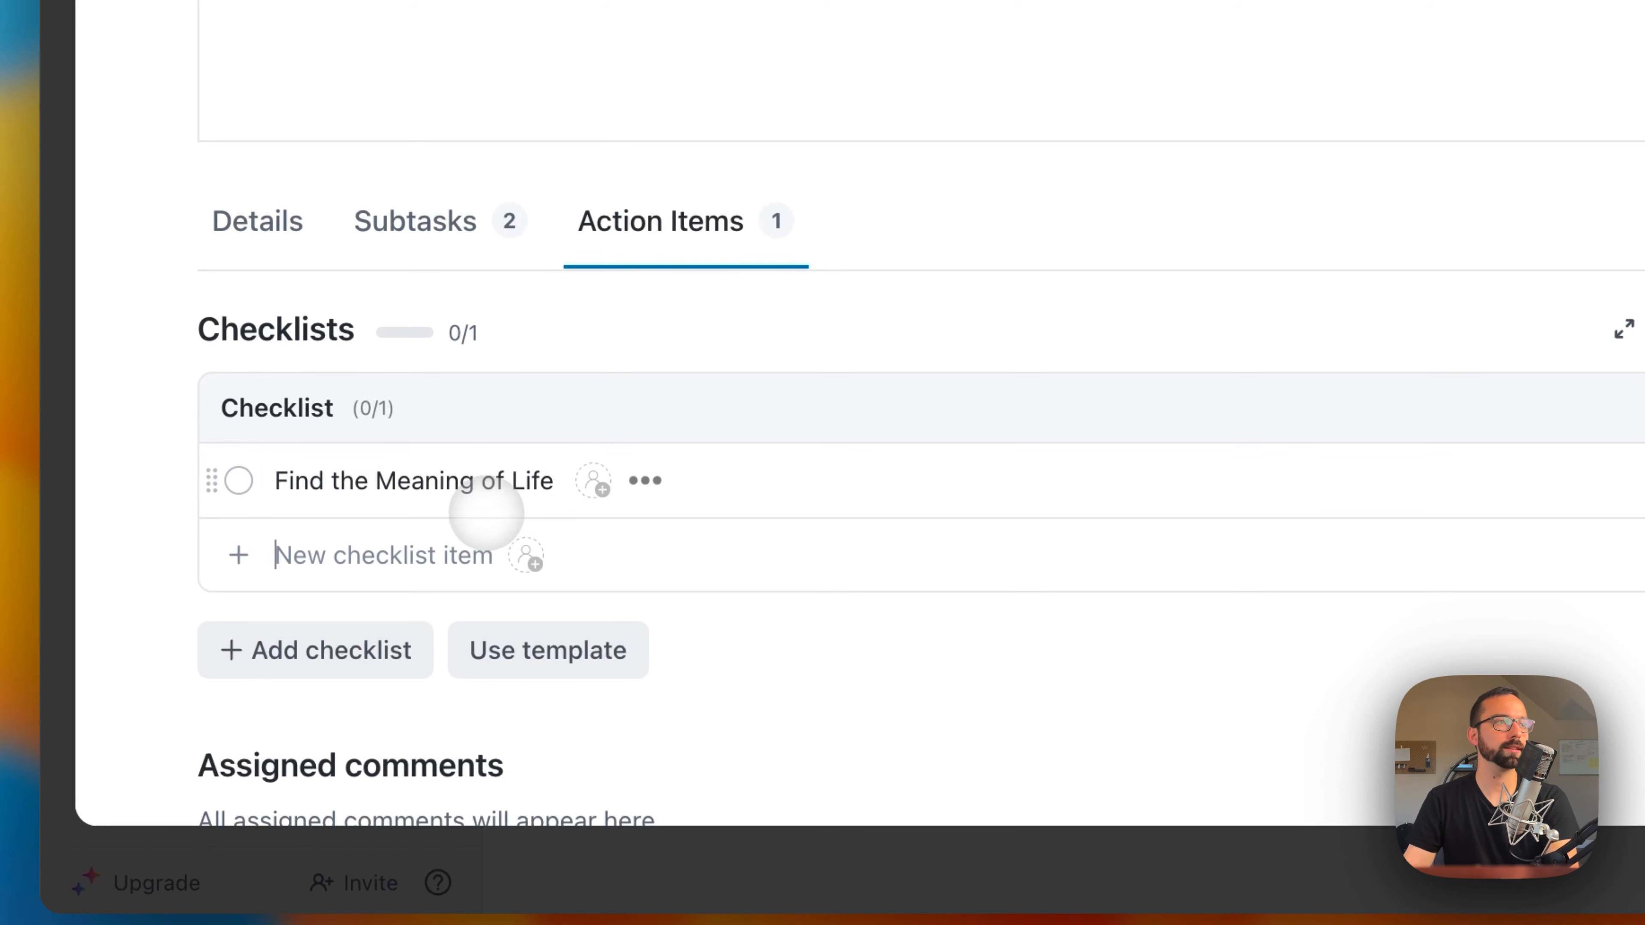
left_click(594, 483)
left_click(673, 345)
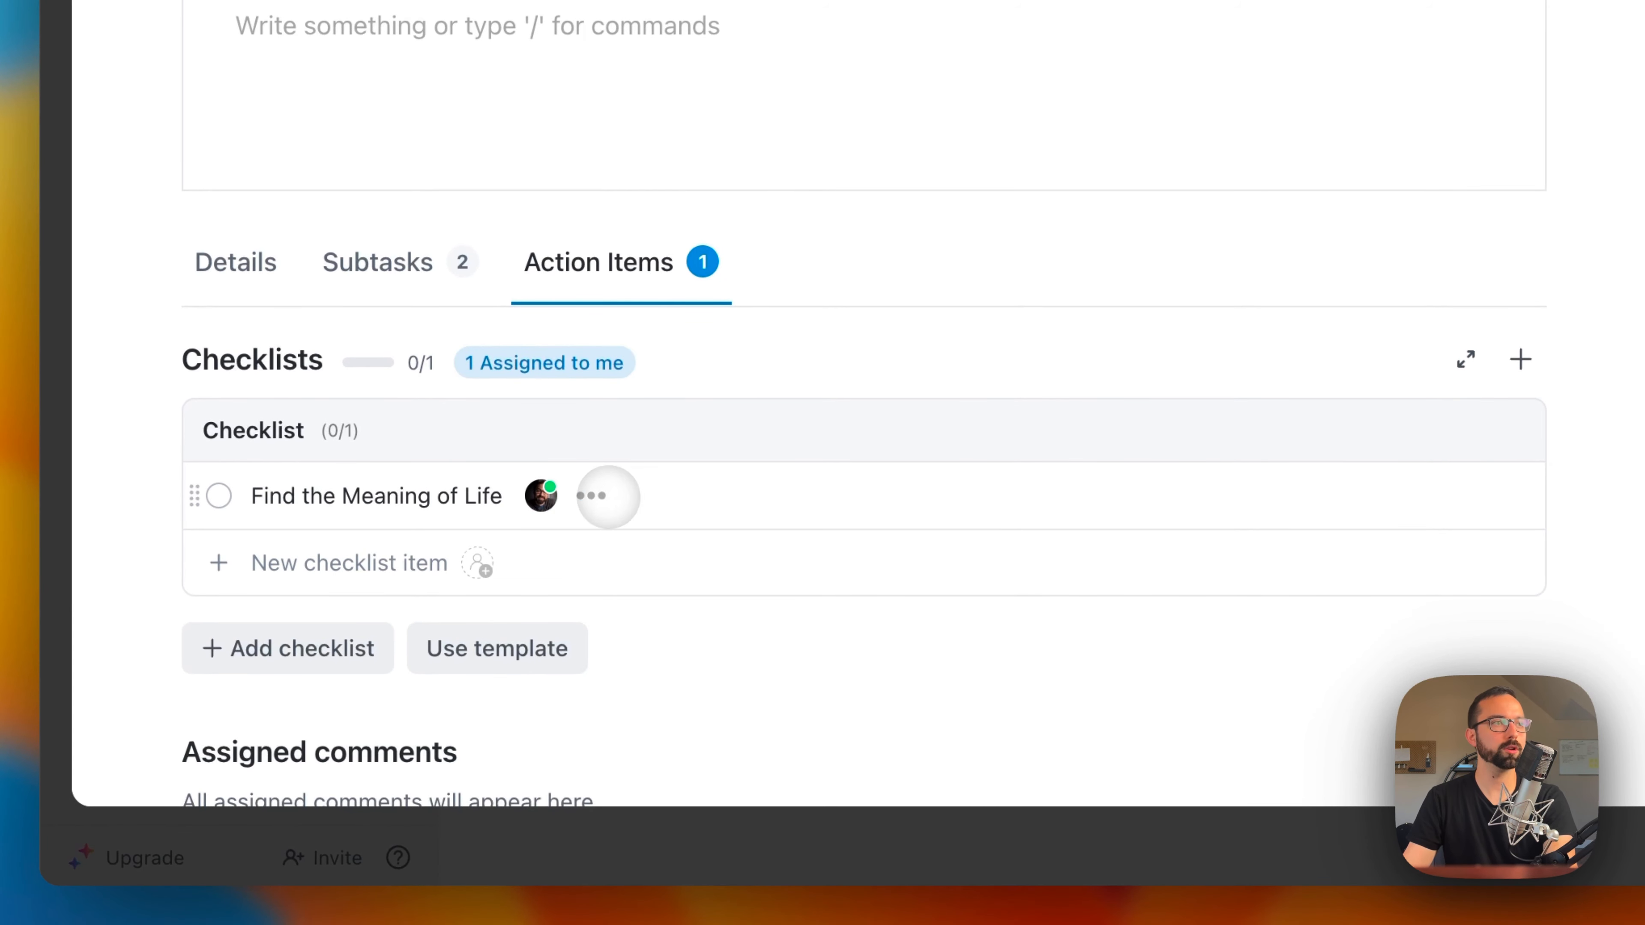
Step: Compare the task's subtasks with its checklist items under Action Items
left_click(607, 497)
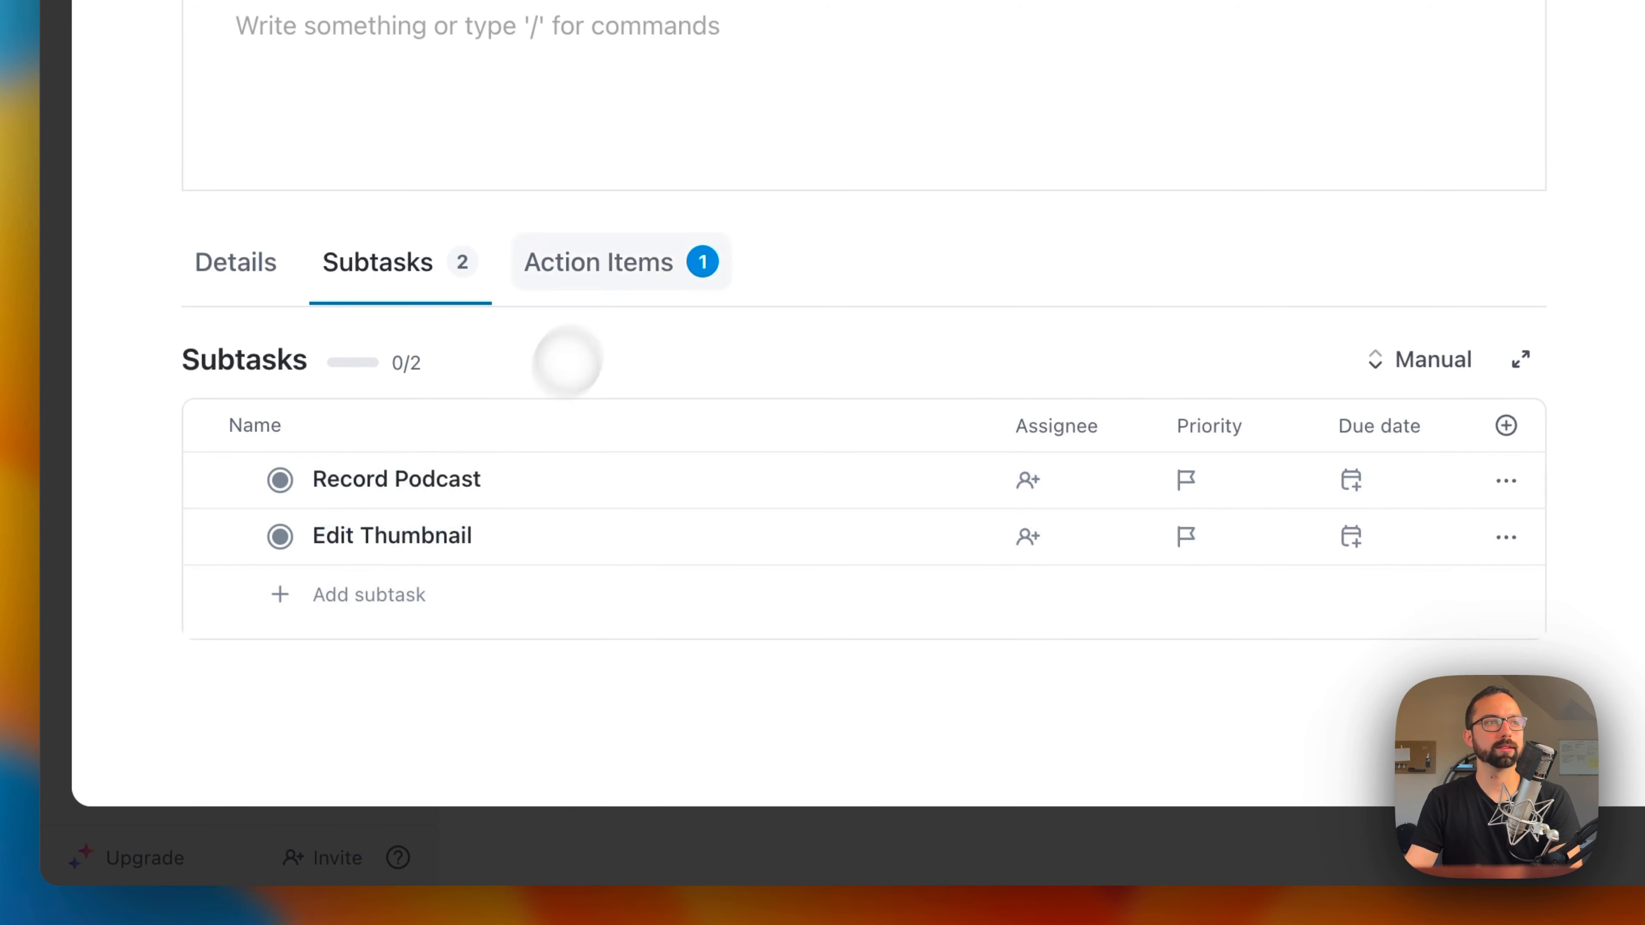
left_click(598, 255)
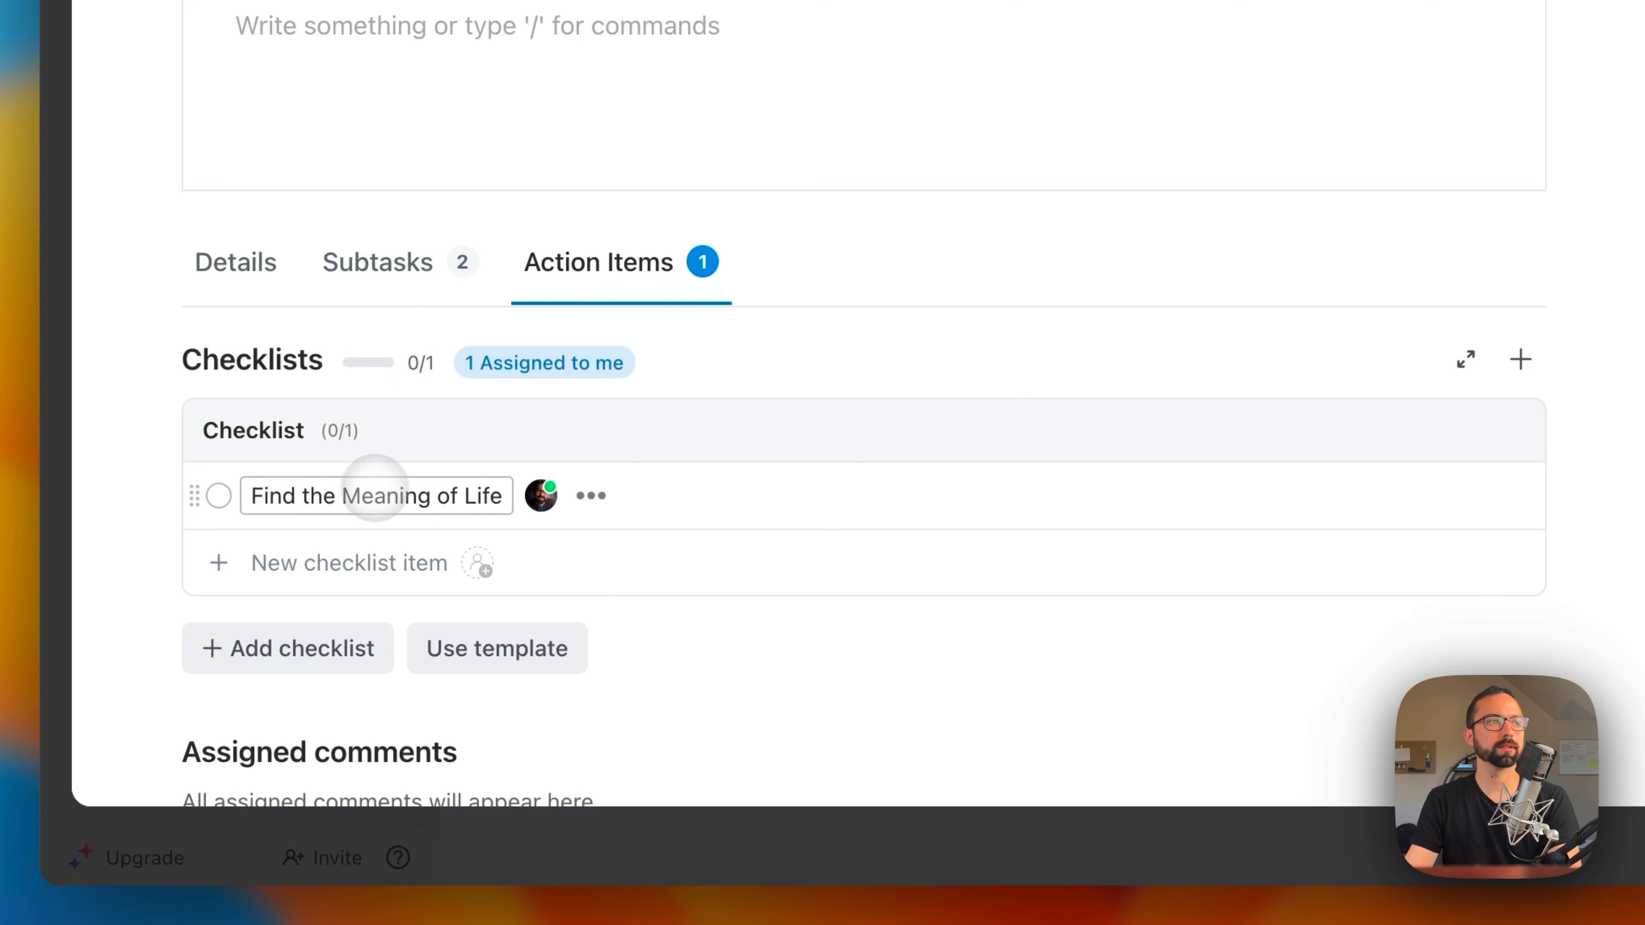
left_click(421, 262)
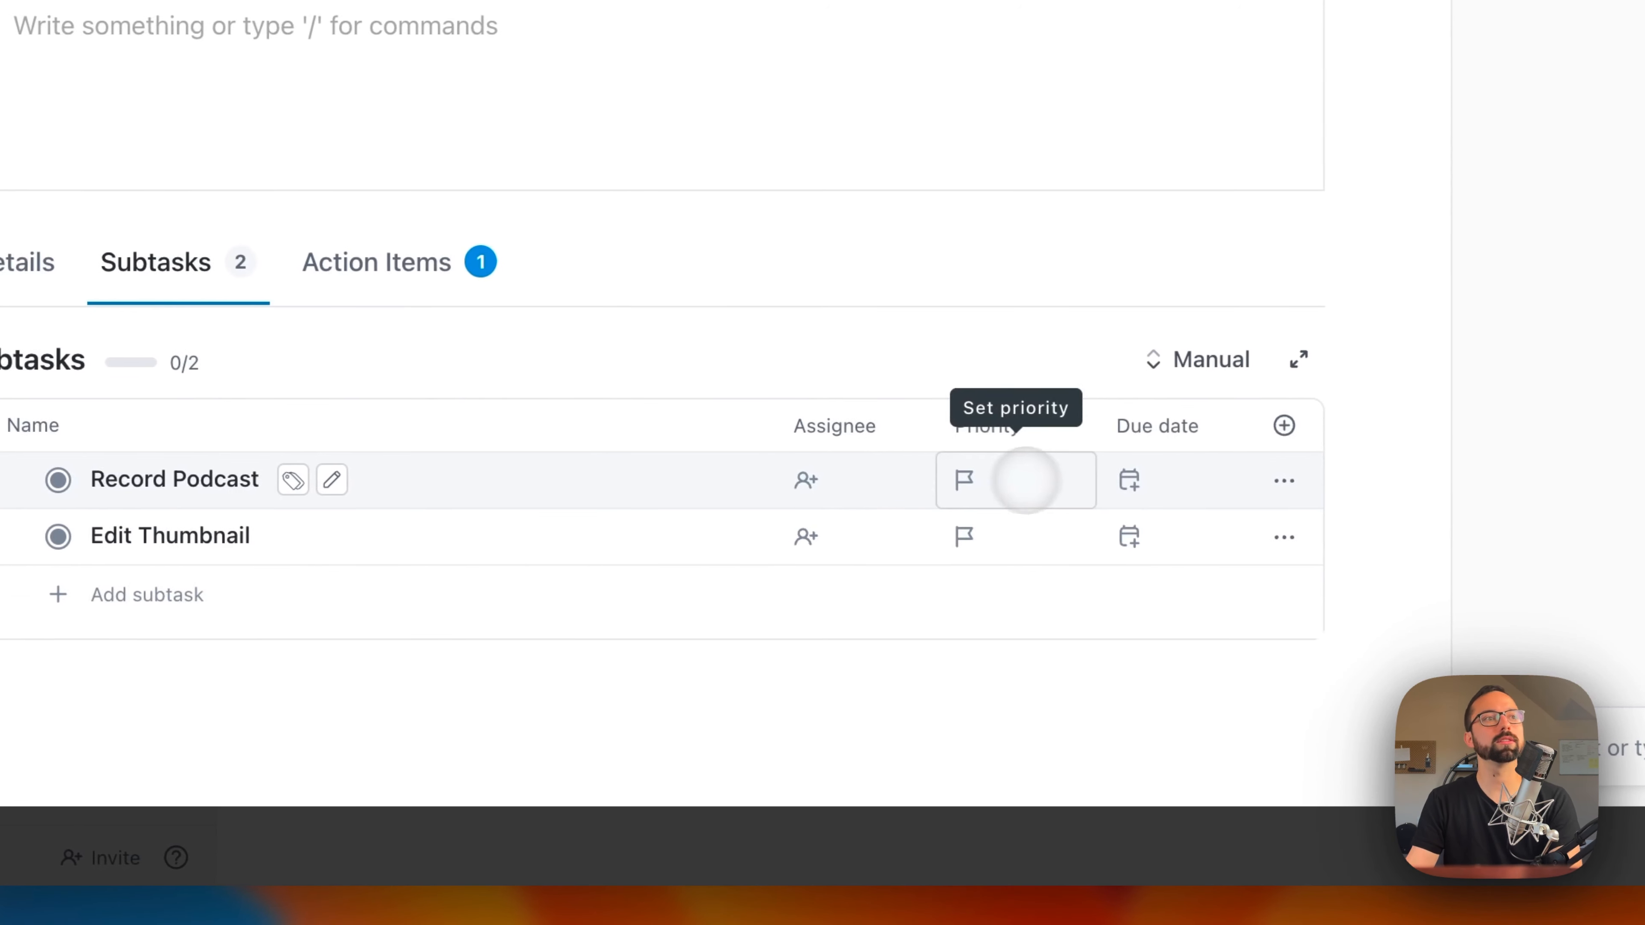
Step: Set the due date of the Record Podcast subtask to today, September 19
left_click(1128, 480)
left_click(924, 534)
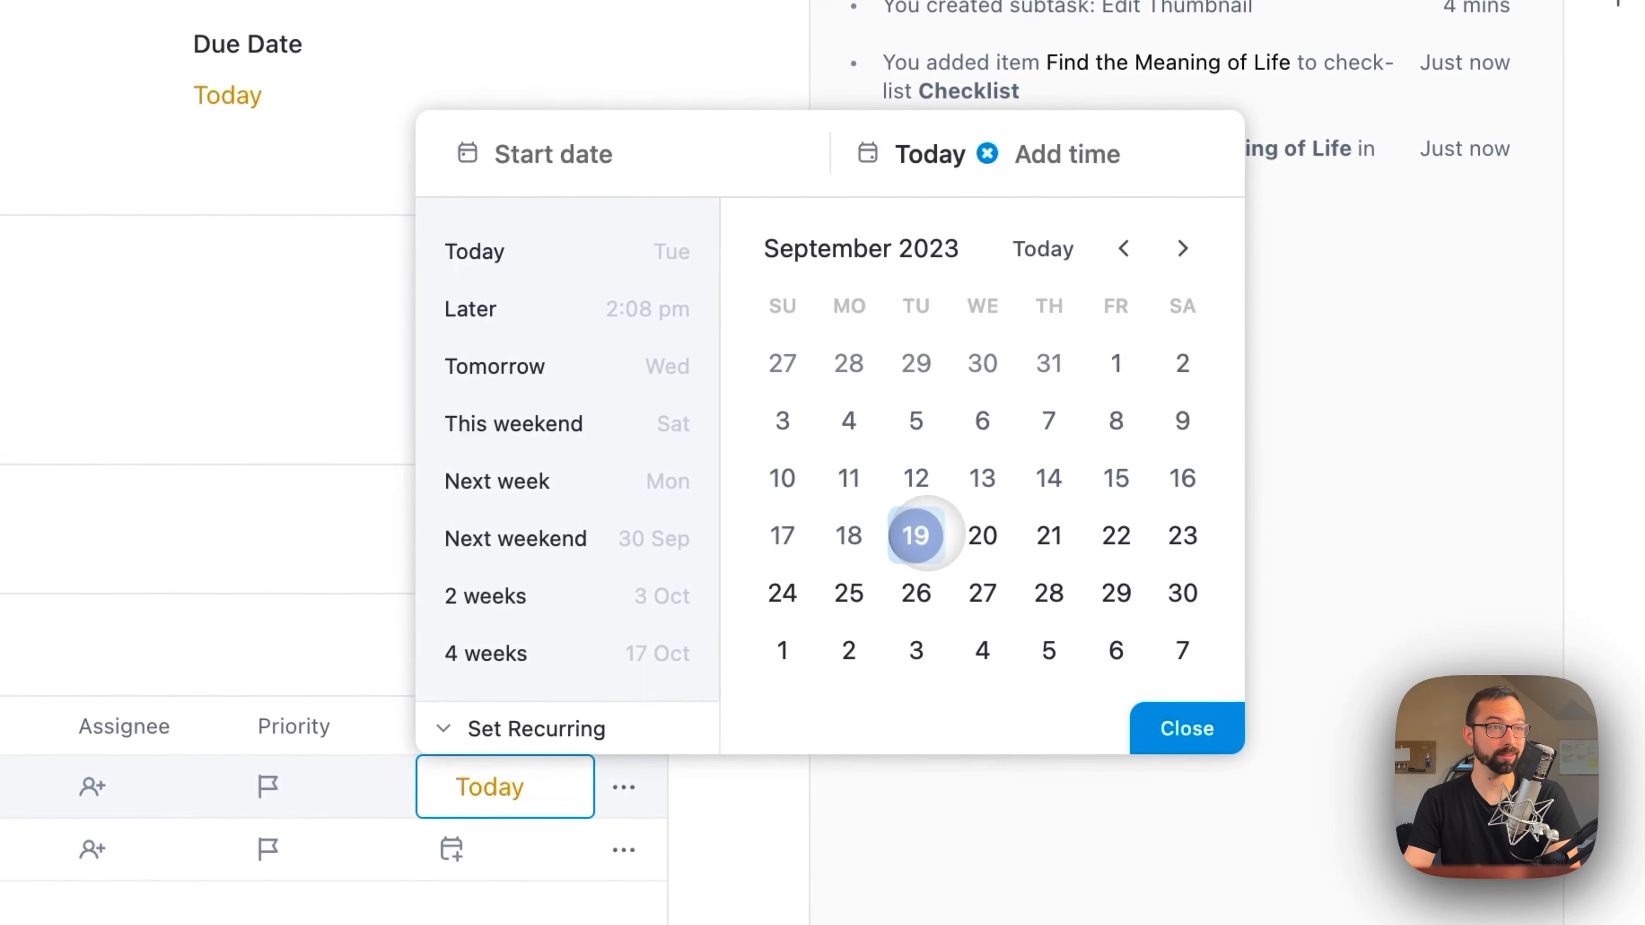
left_click(502, 912)
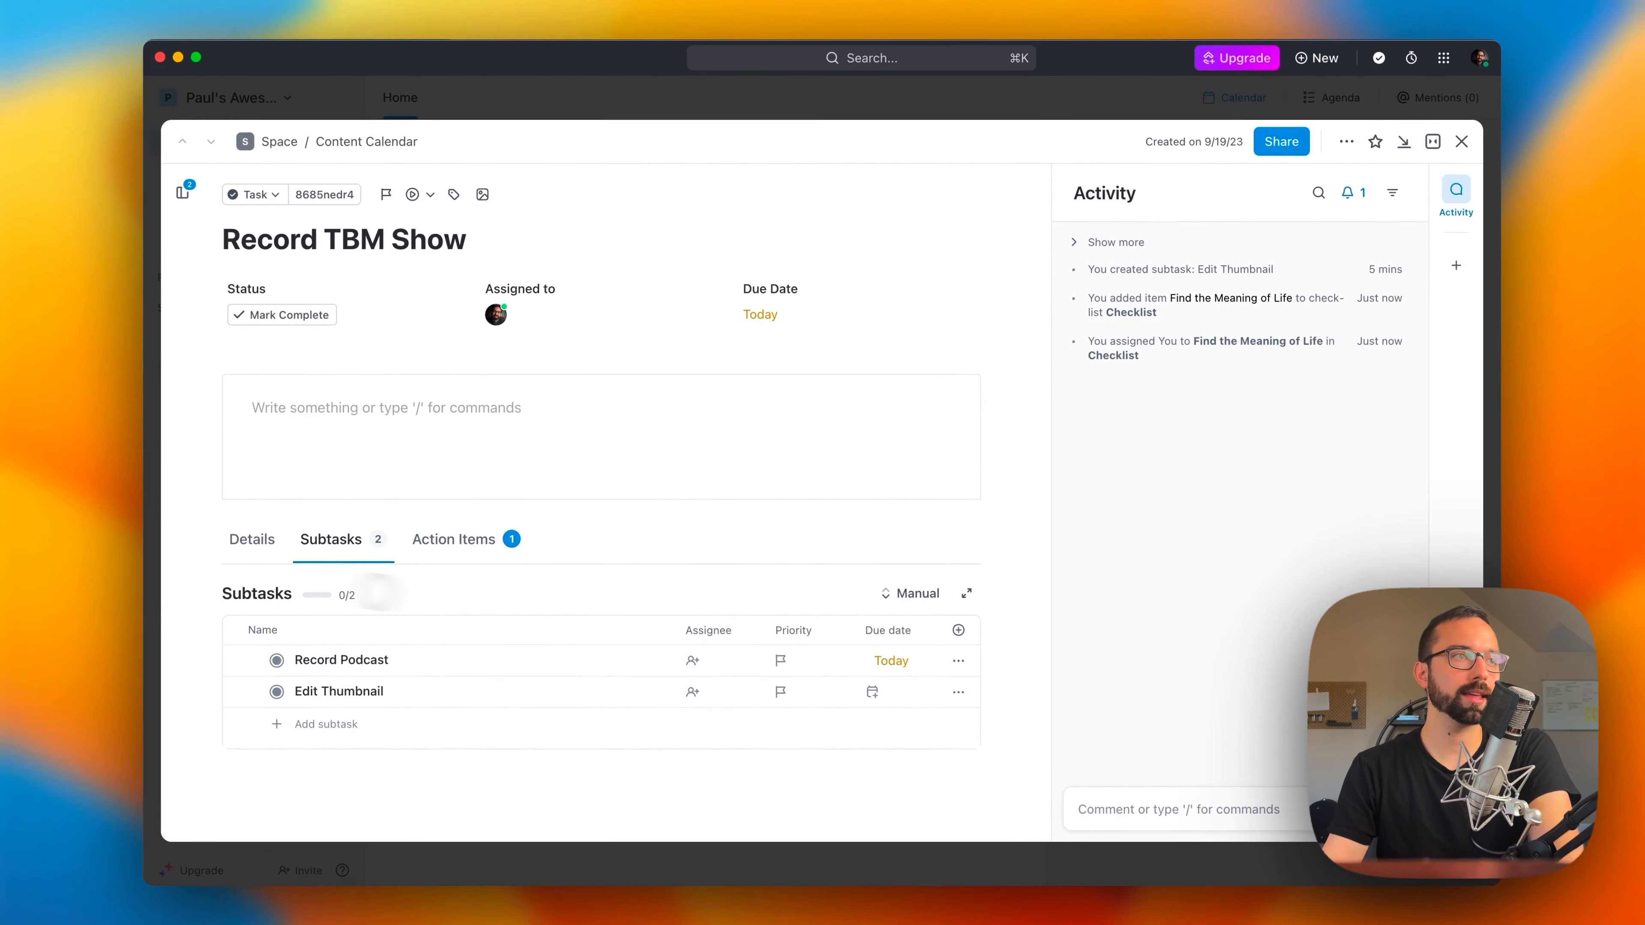
Step: Add two checklist lines, "Checklist" and "Checklist 2", to the task description and check both off
left_click(431, 547)
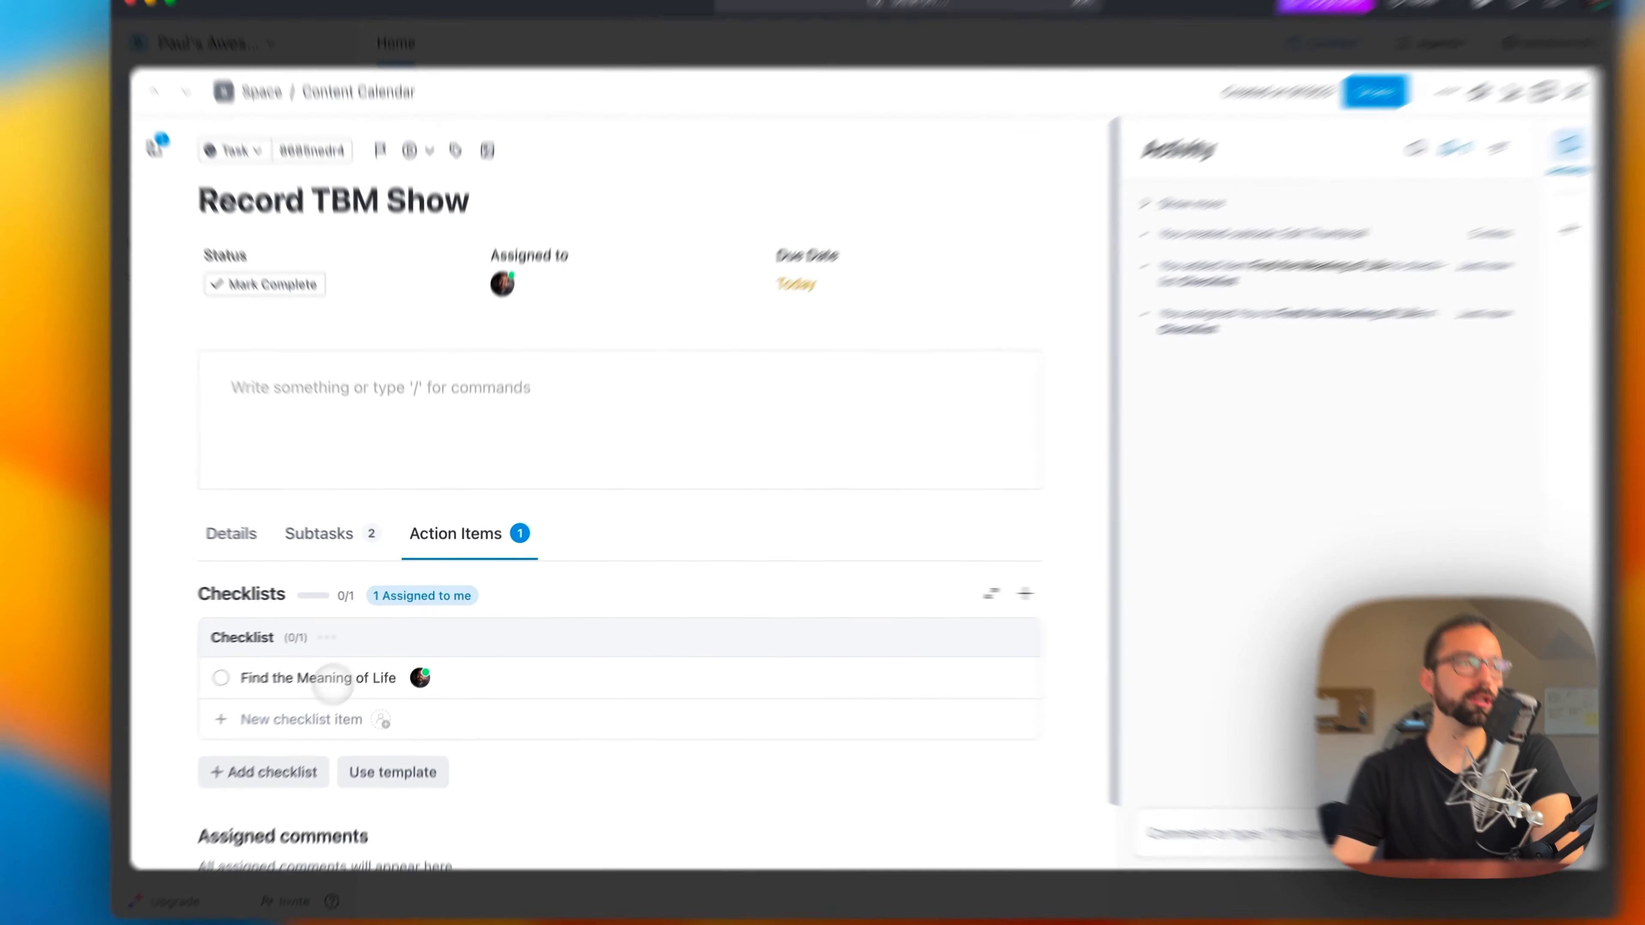
left_click(331, 539)
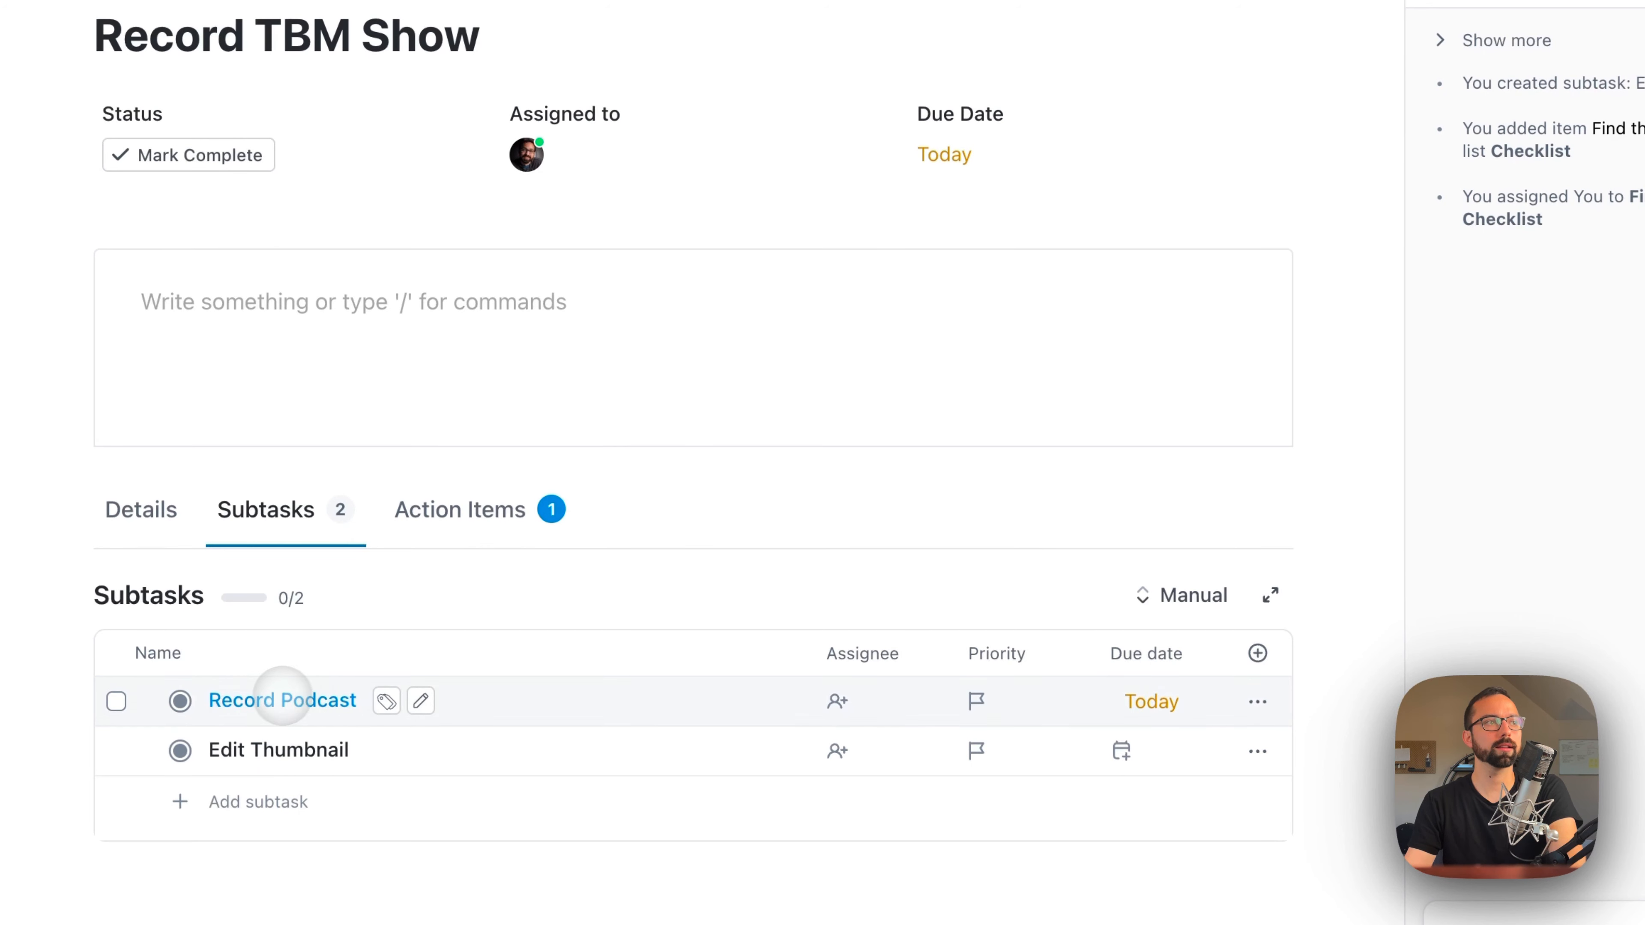
left_click(362, 367)
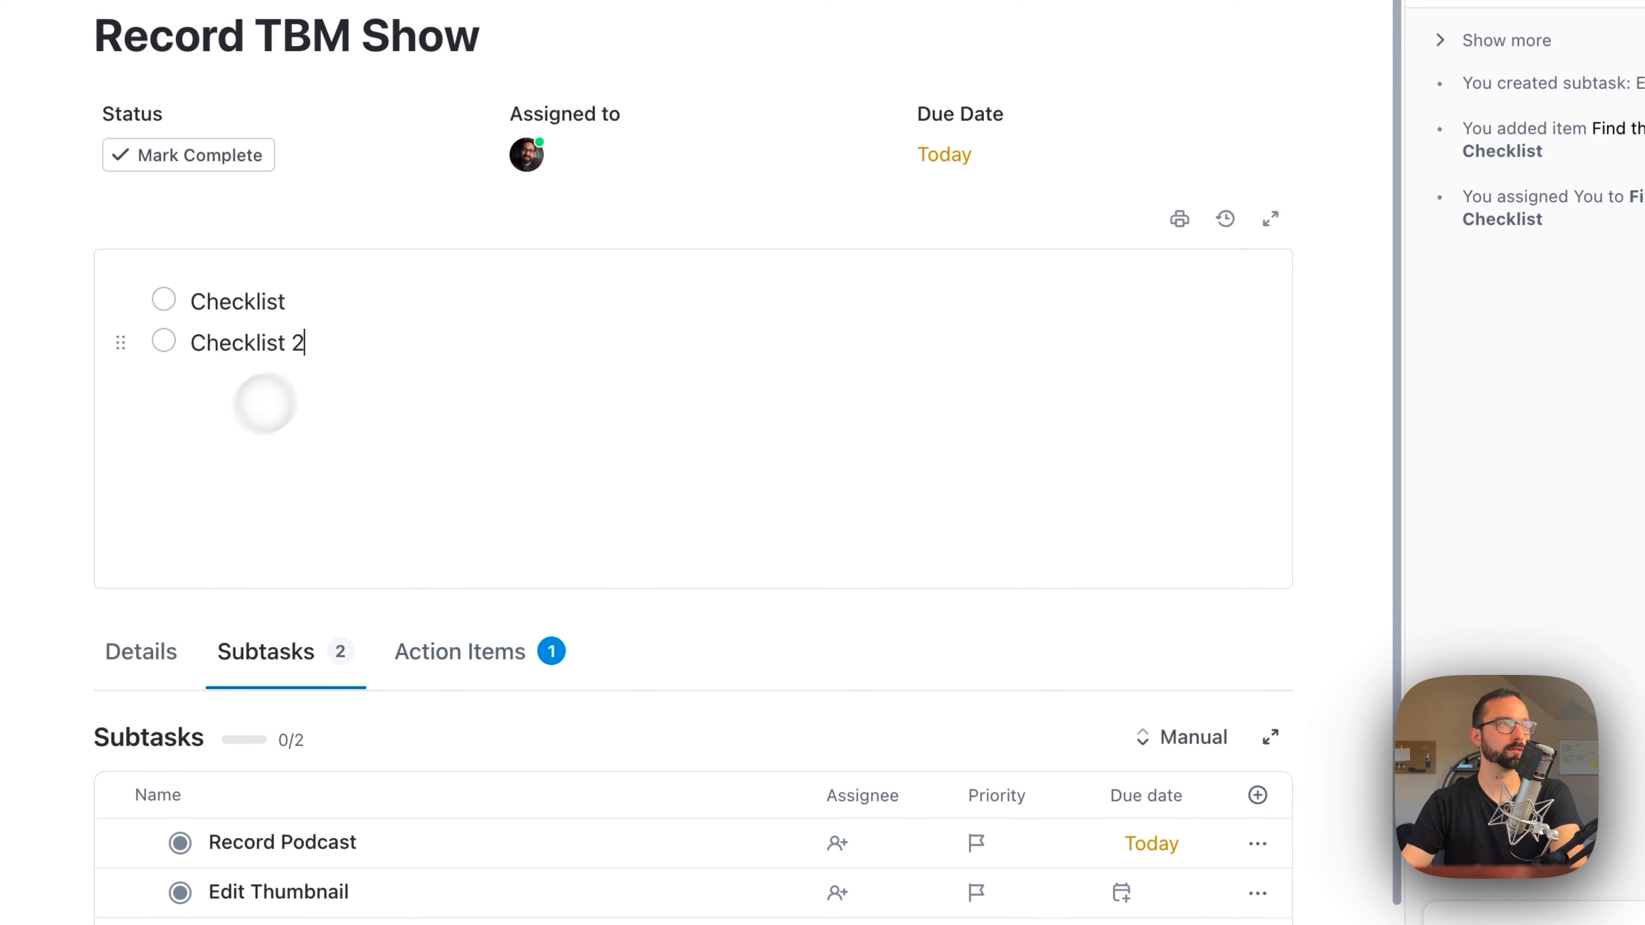
left_click(164, 300)
left_click(164, 340)
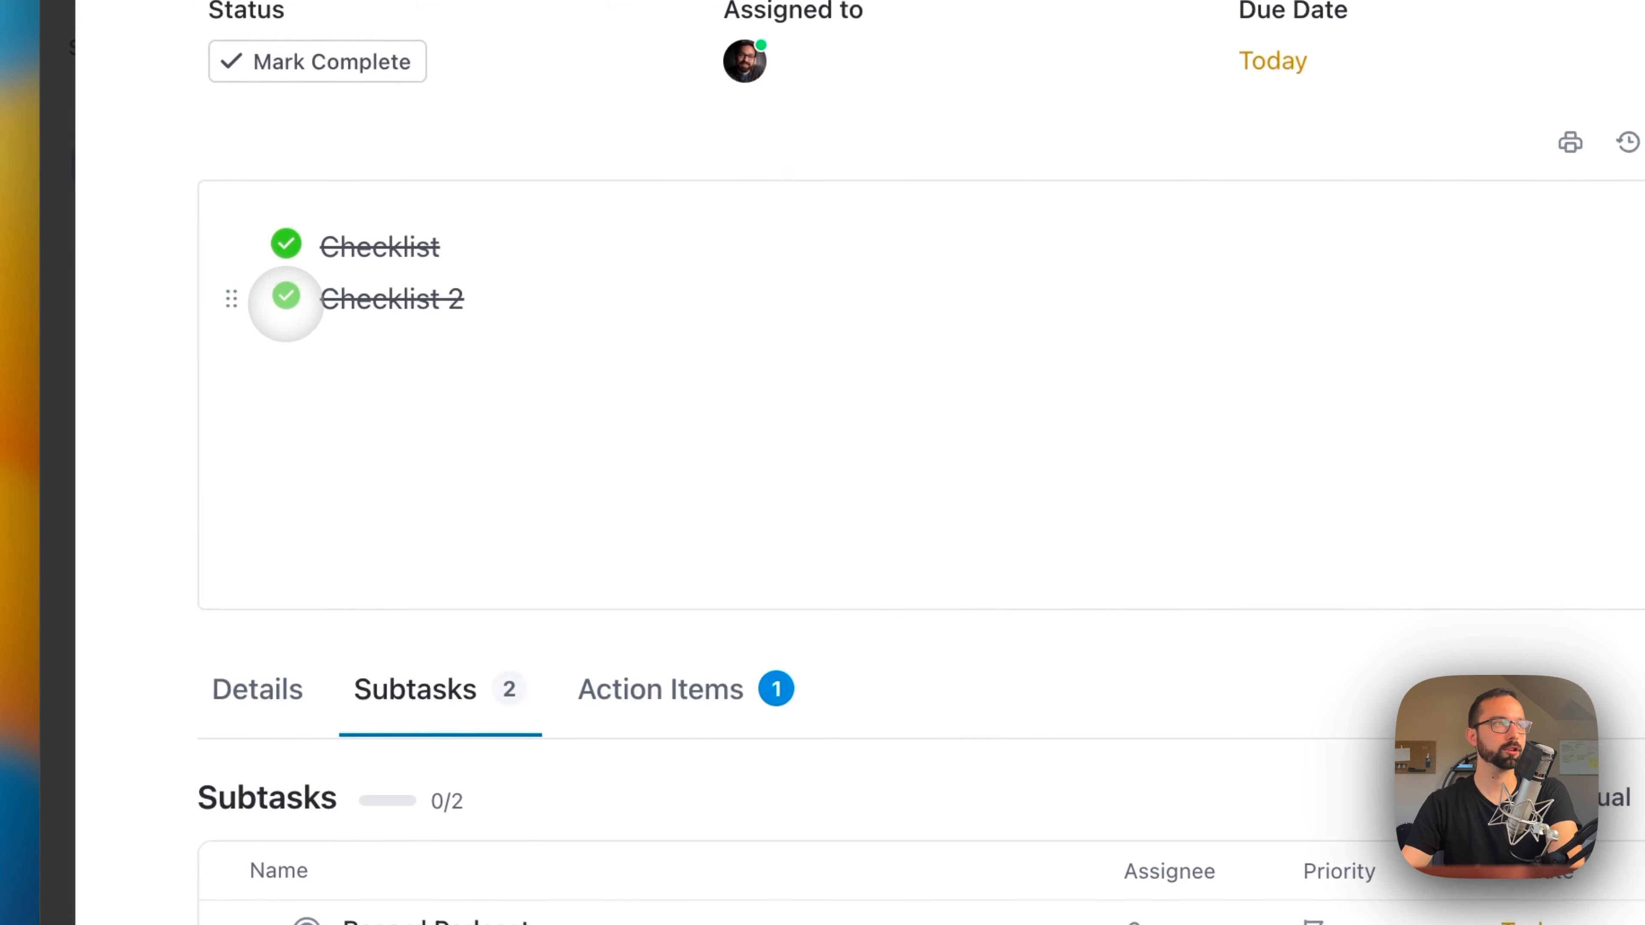
Step: Create a Progress (Auto) custom field named "Progress Bar" that tracks subtasks, checklists and assigned comments, and close the field manager
left_click(257, 689)
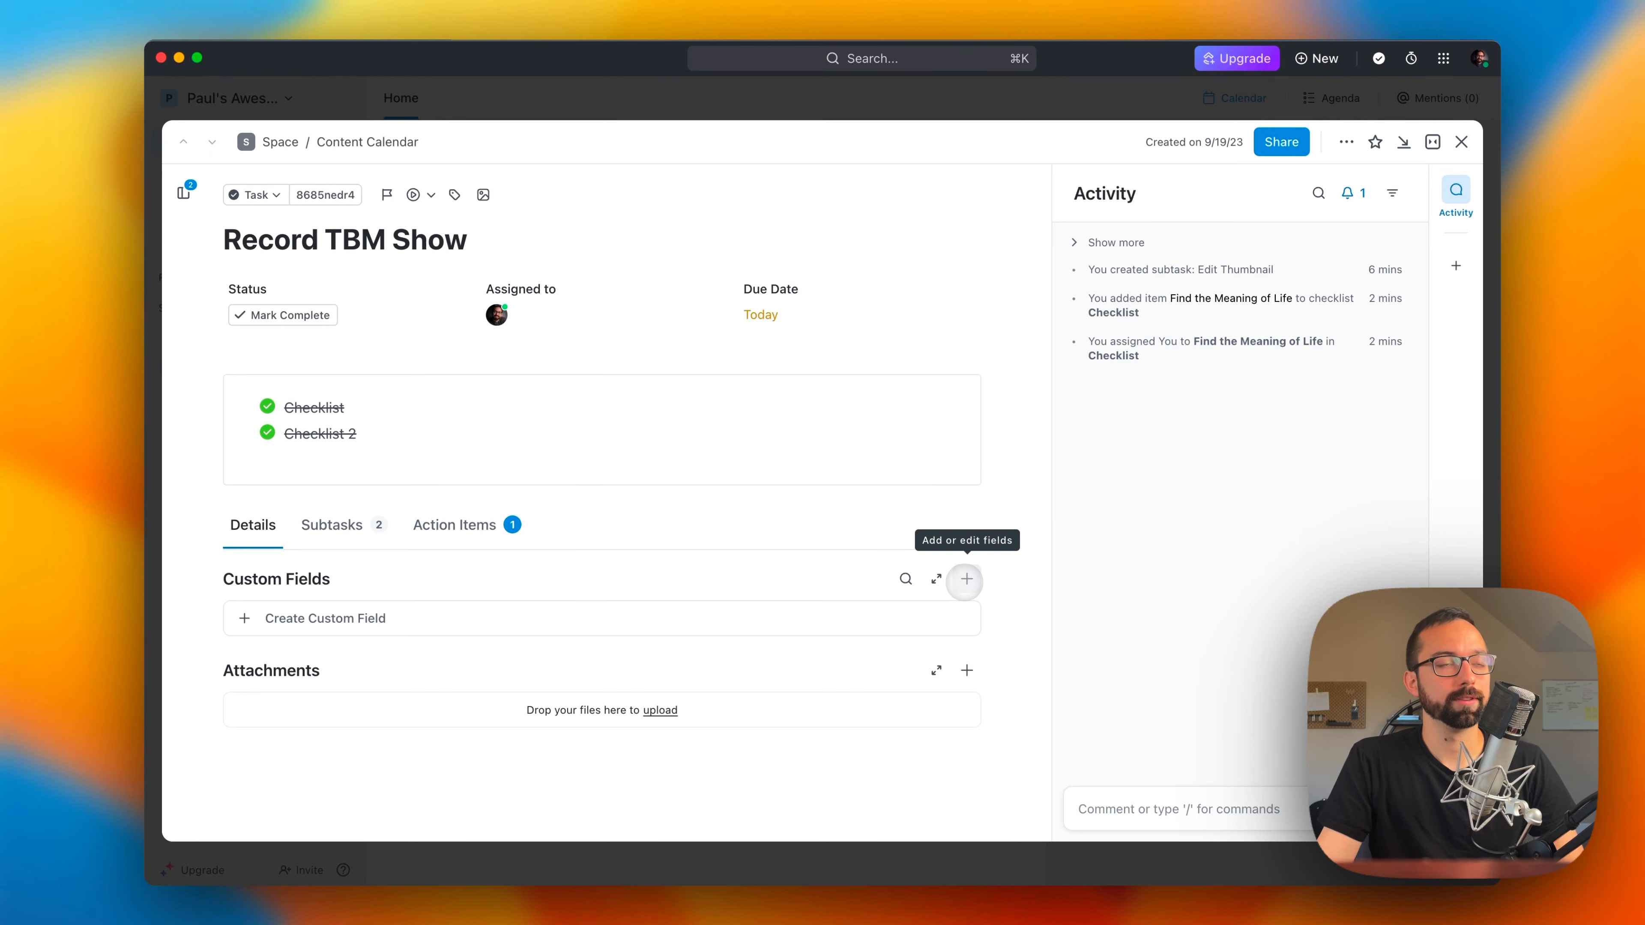
left_click(966, 578)
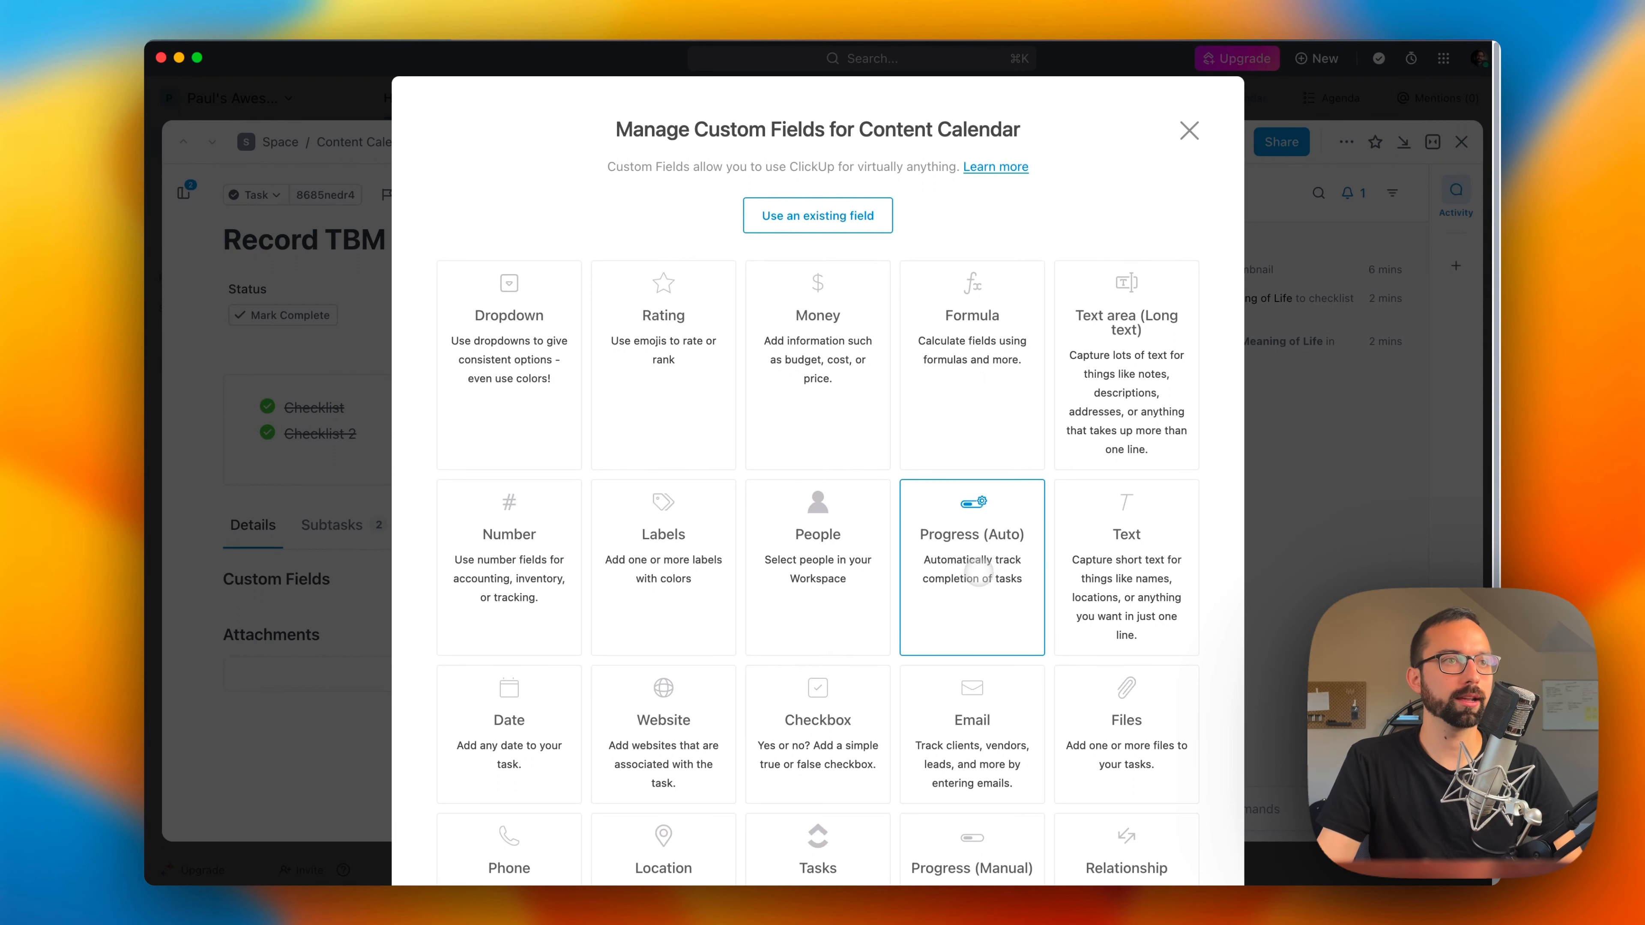
left_click(978, 573)
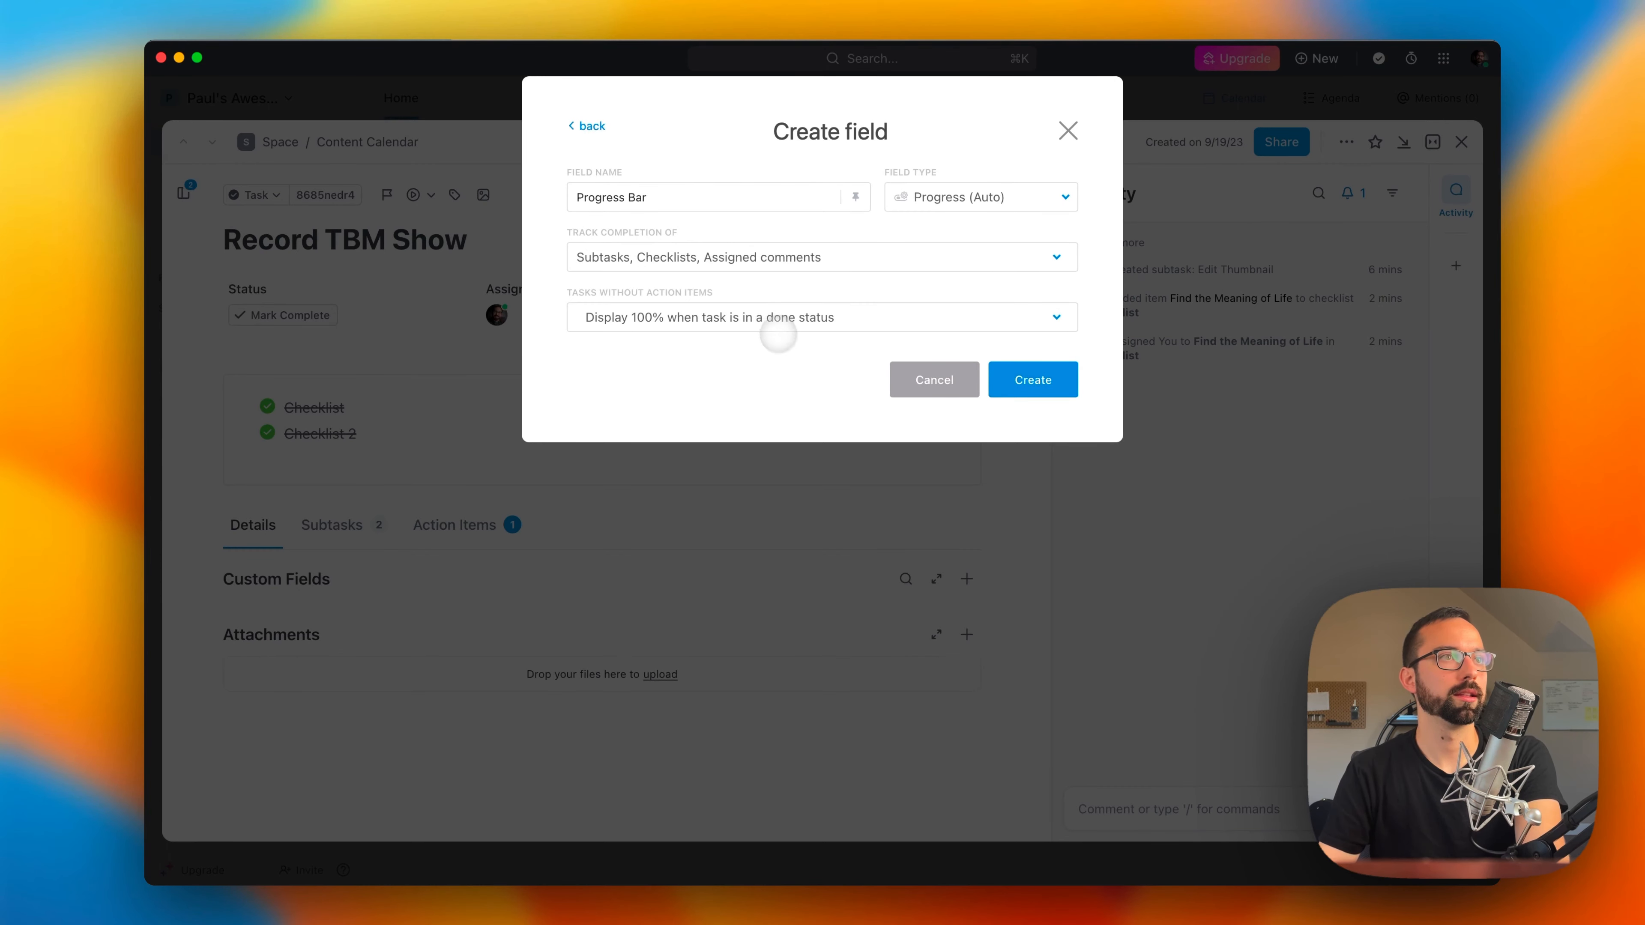
left_click(994, 257)
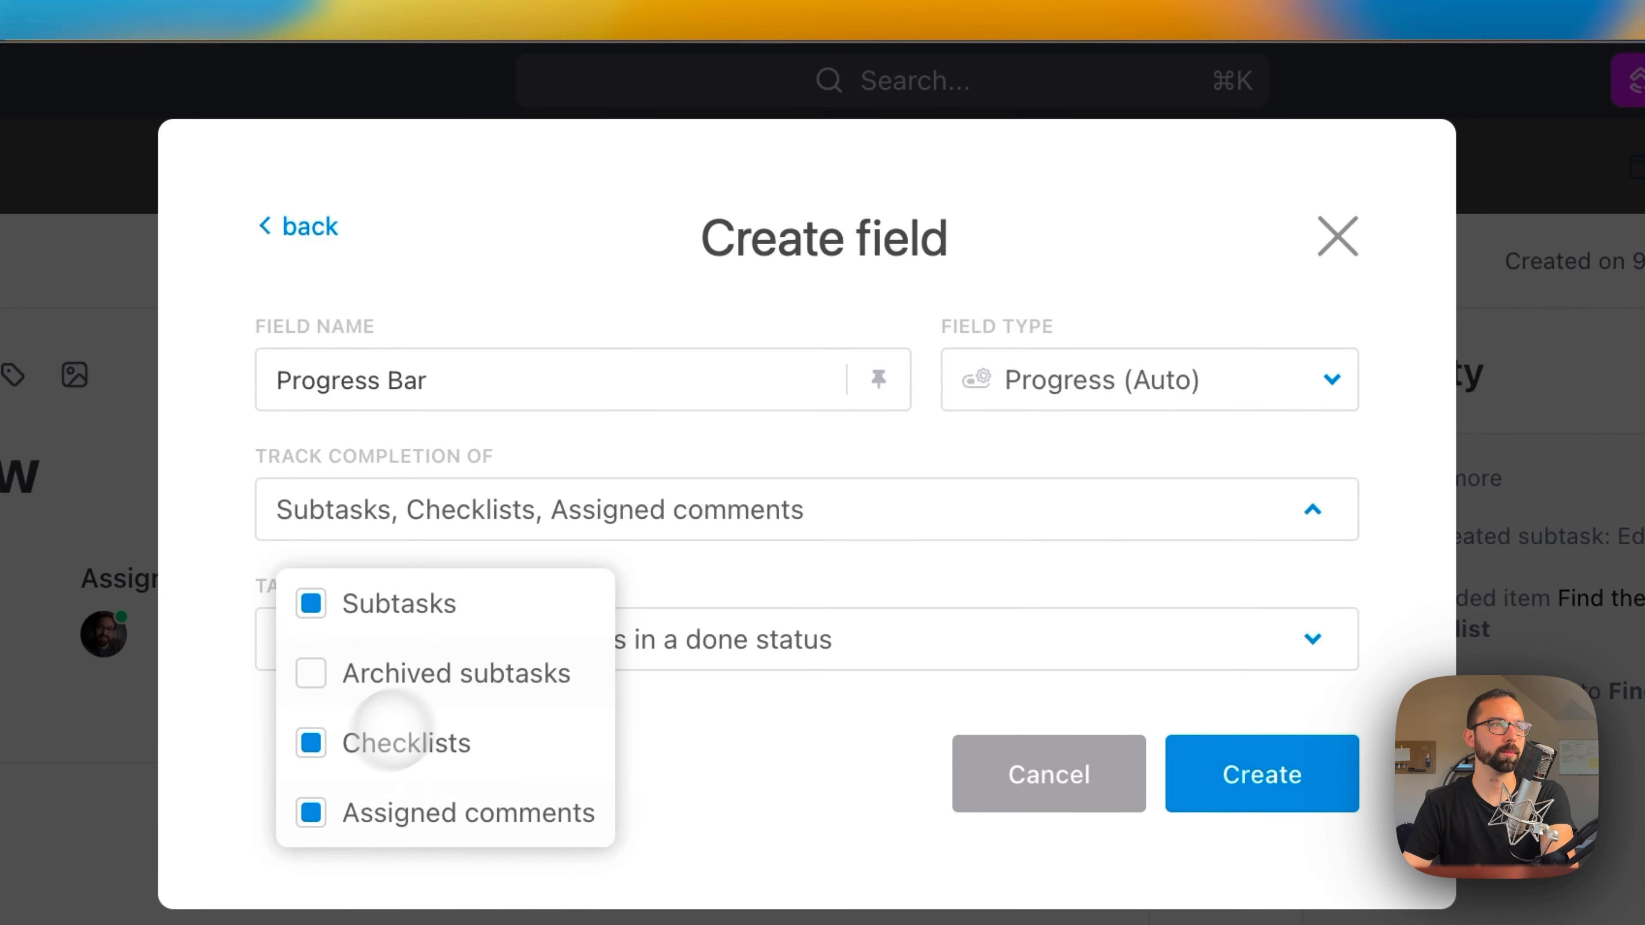
left_click(1072, 831)
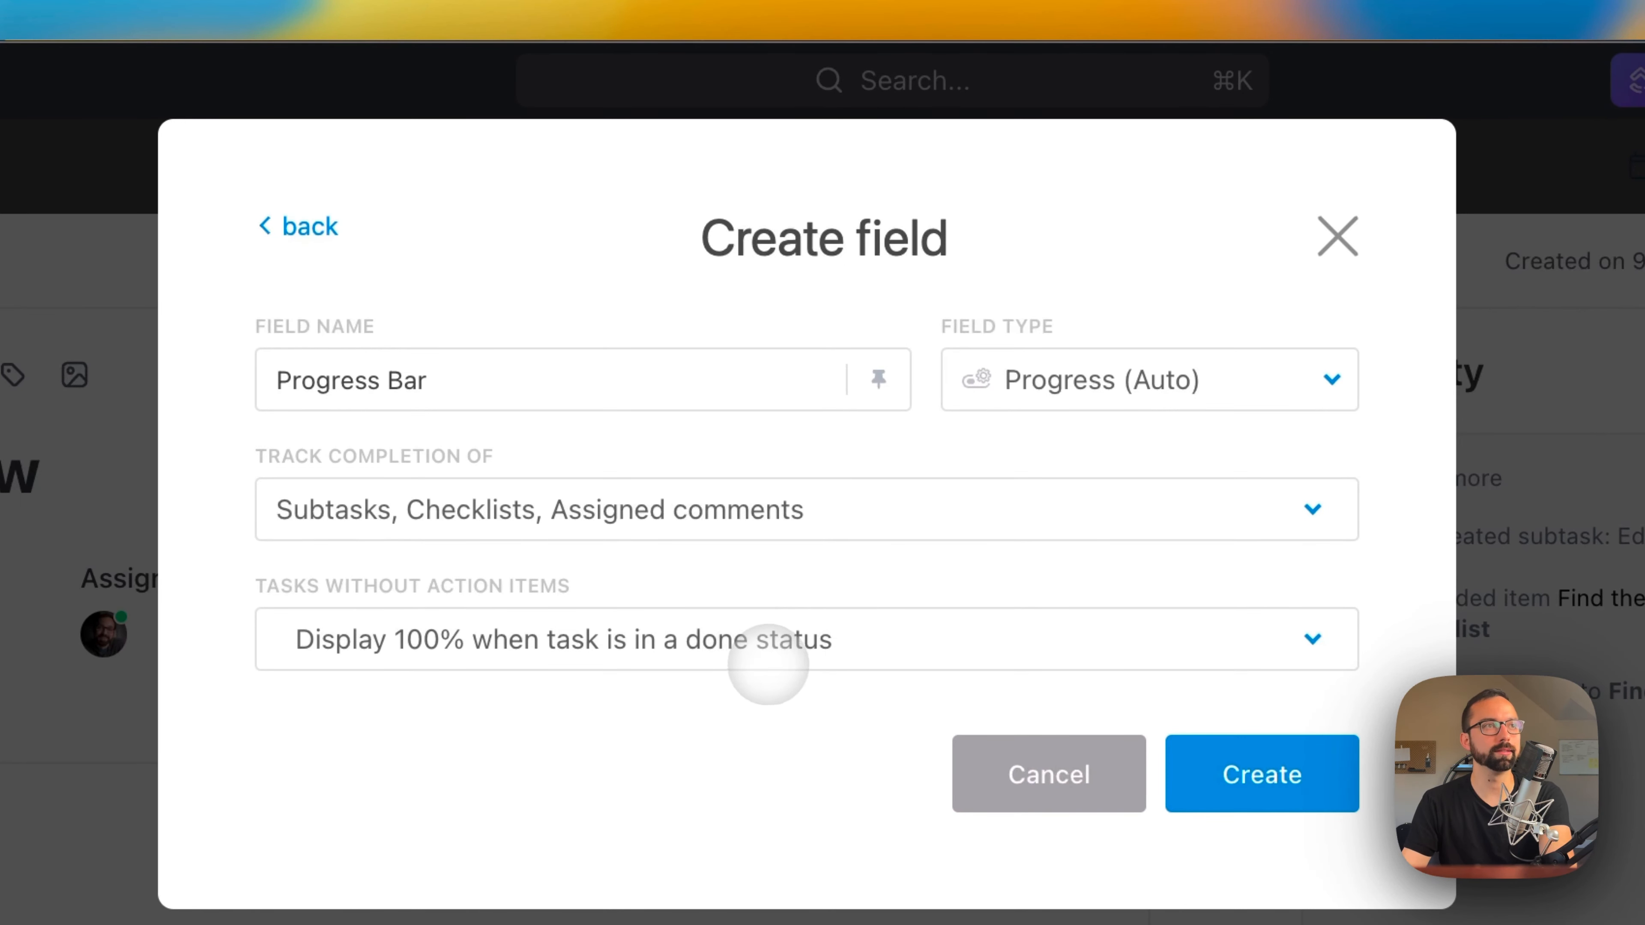
left_click(1282, 782)
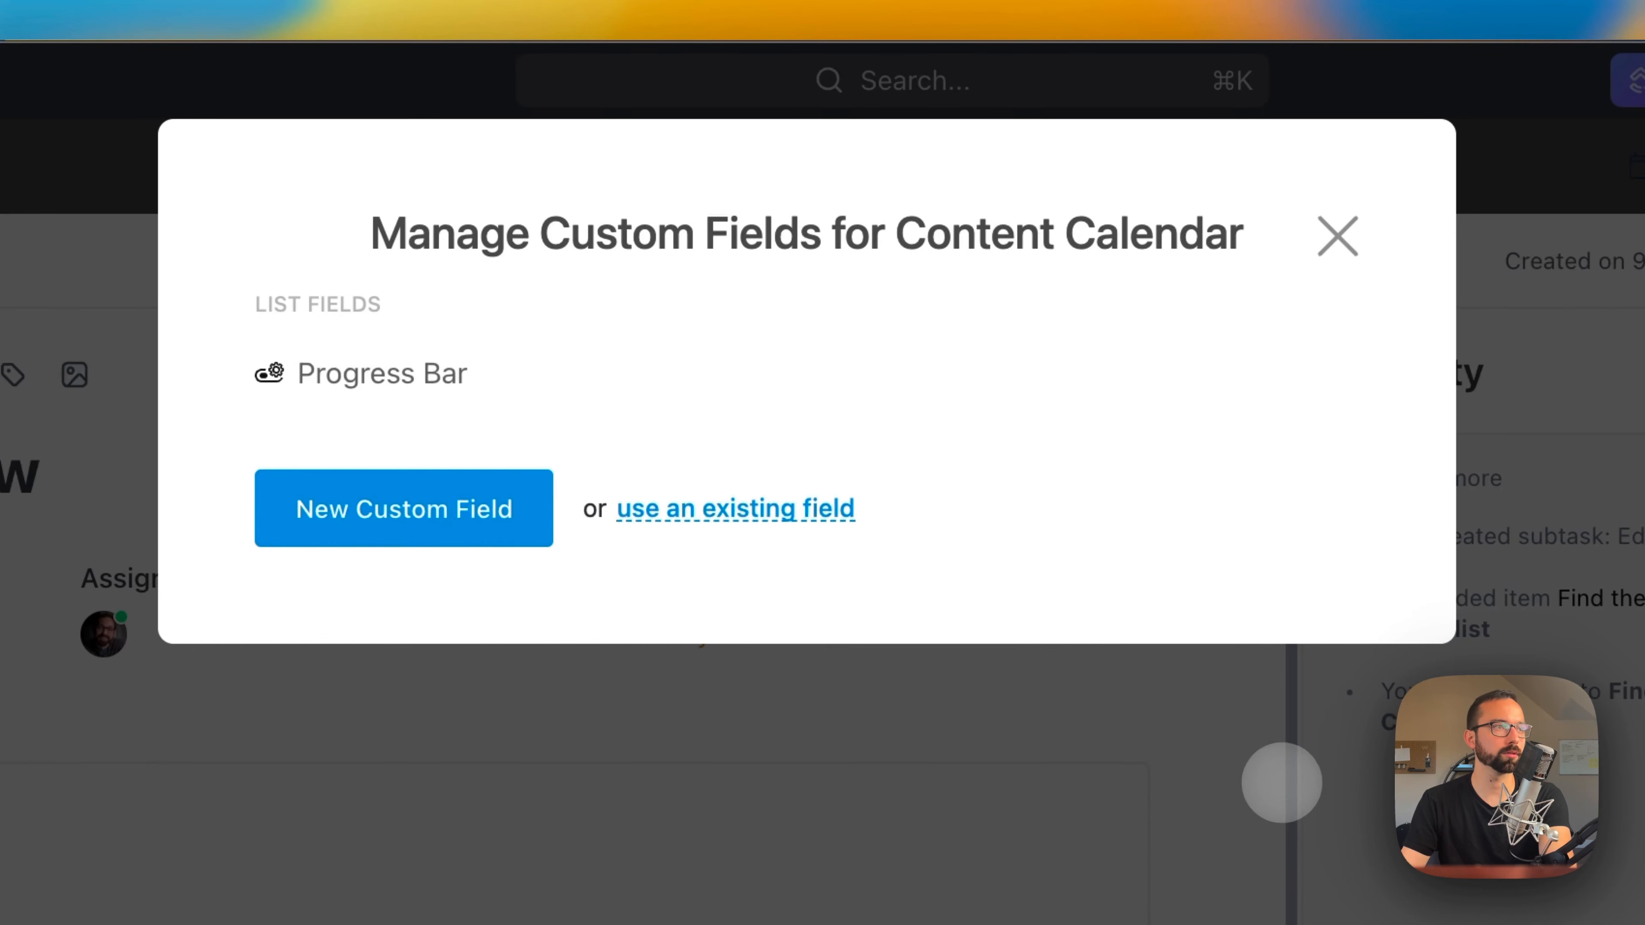
left_click(815, 892)
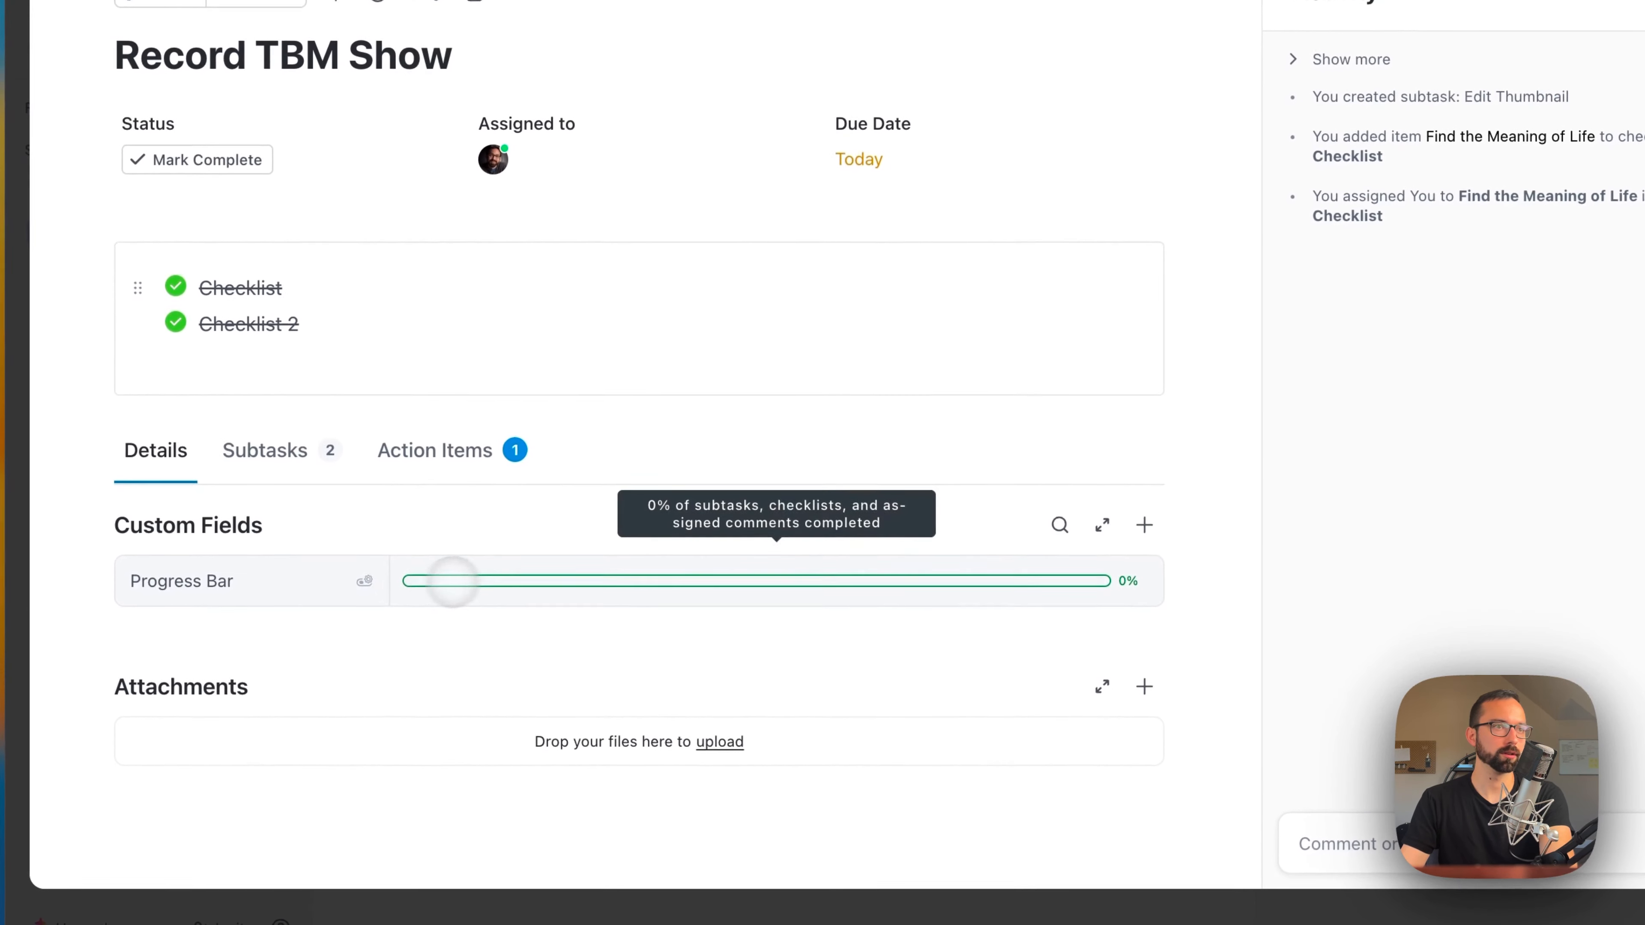
Step: Mark the Record Podcast subtask complete, check the effect on the Progress Bar field, and close the task
left_click(290, 454)
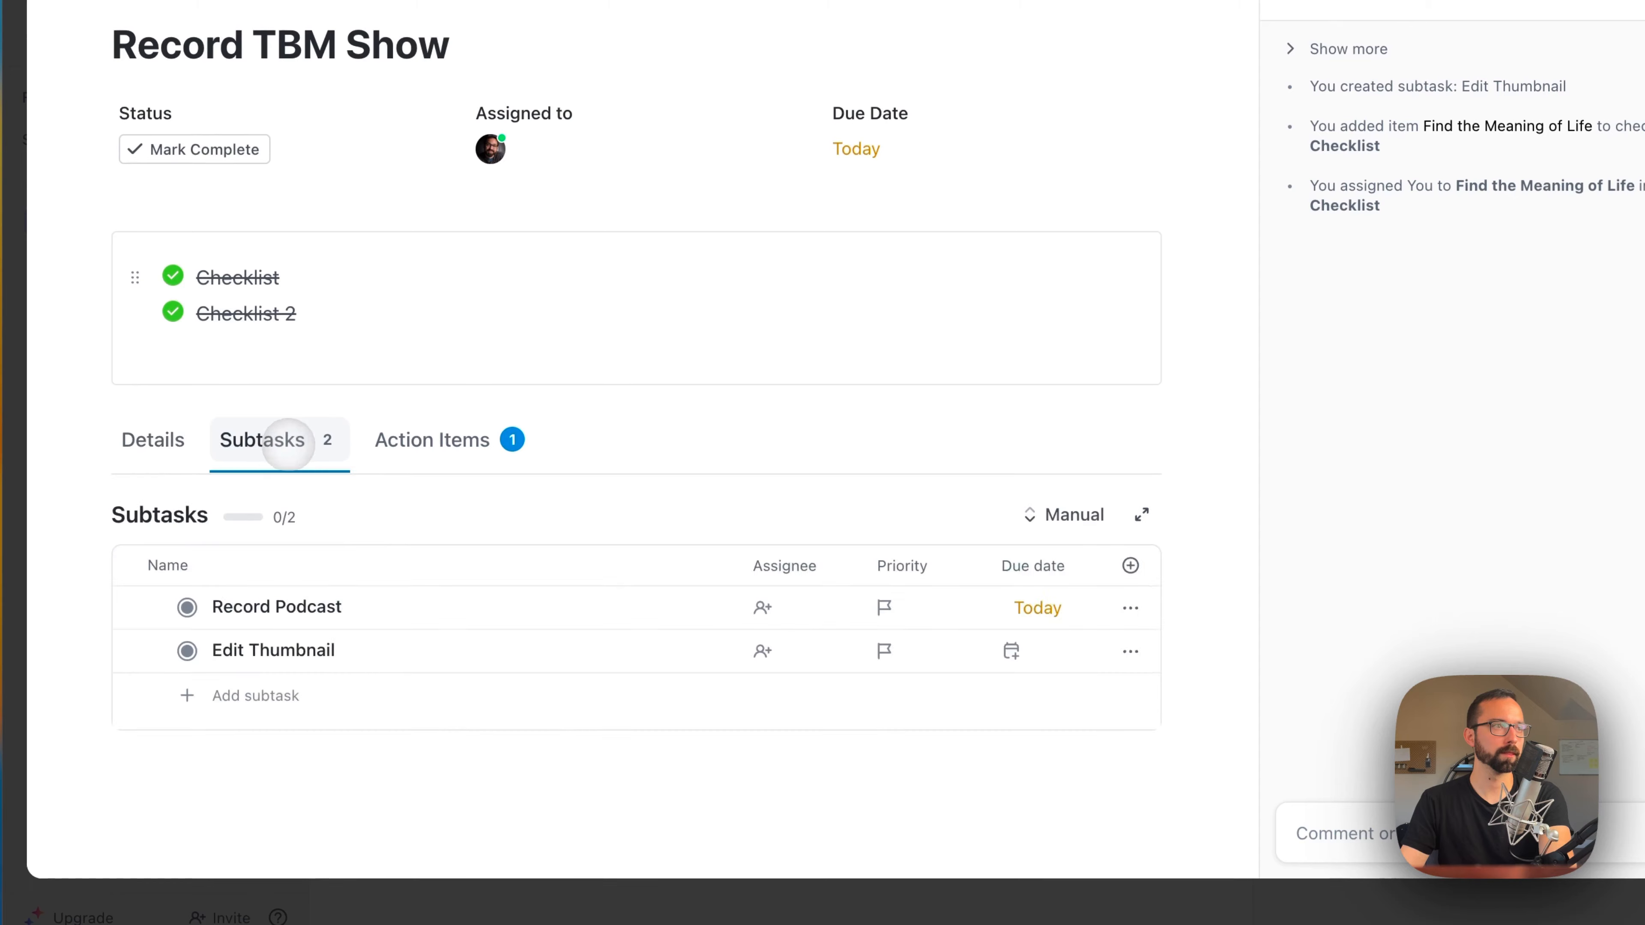
left_click(186, 607)
left_click(153, 440)
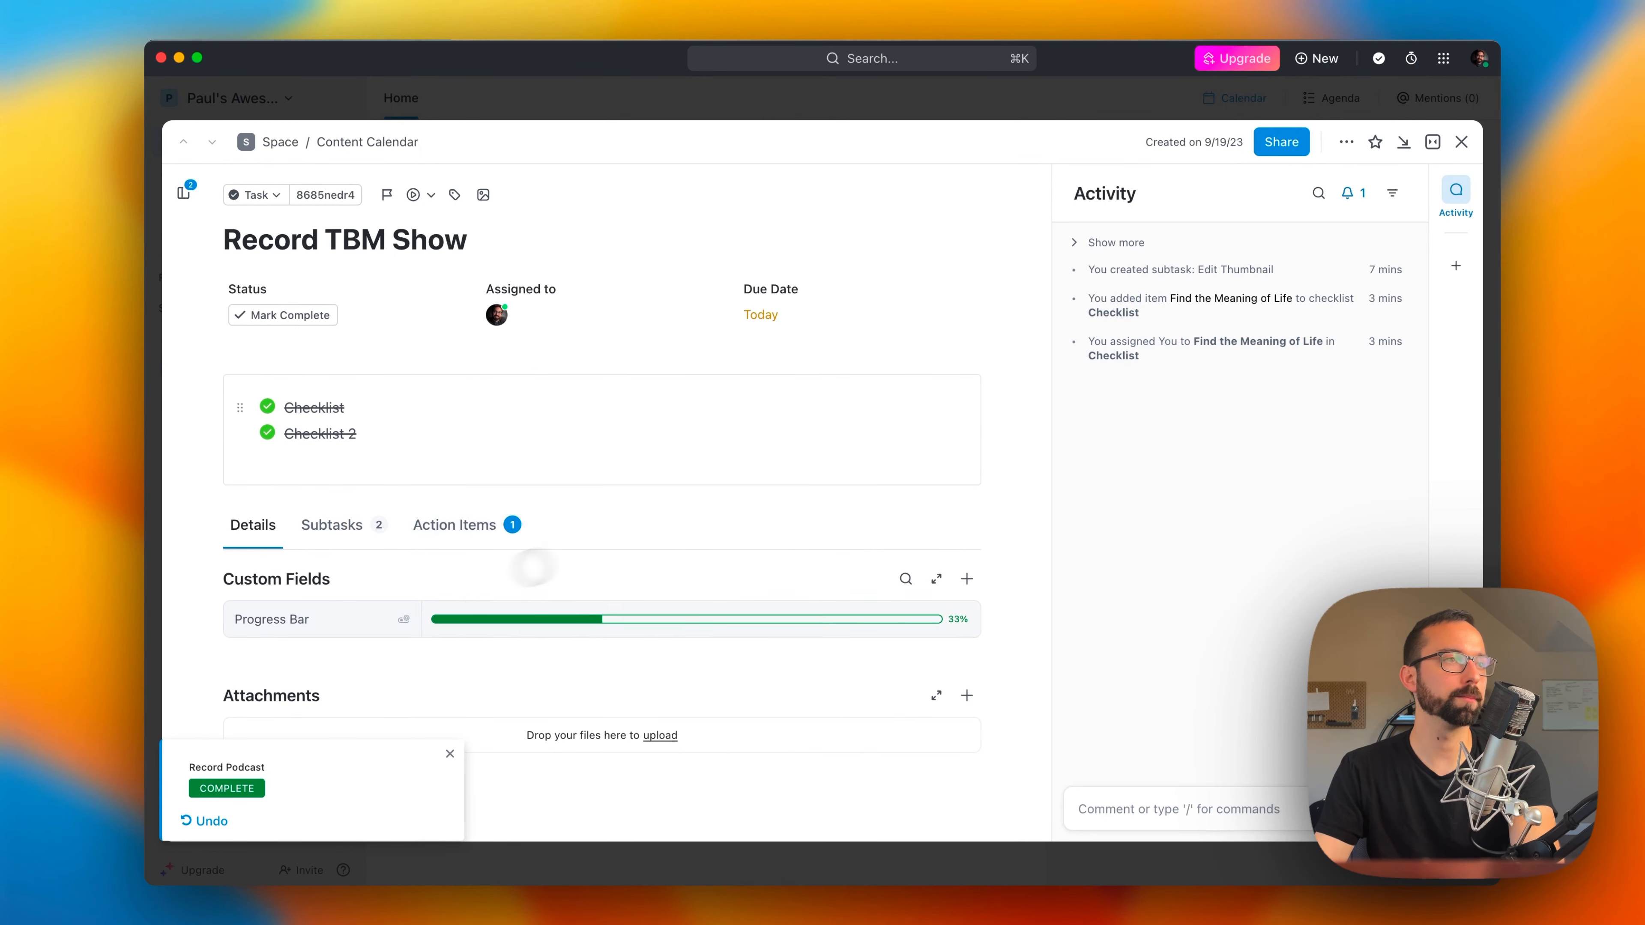
key("Escape")
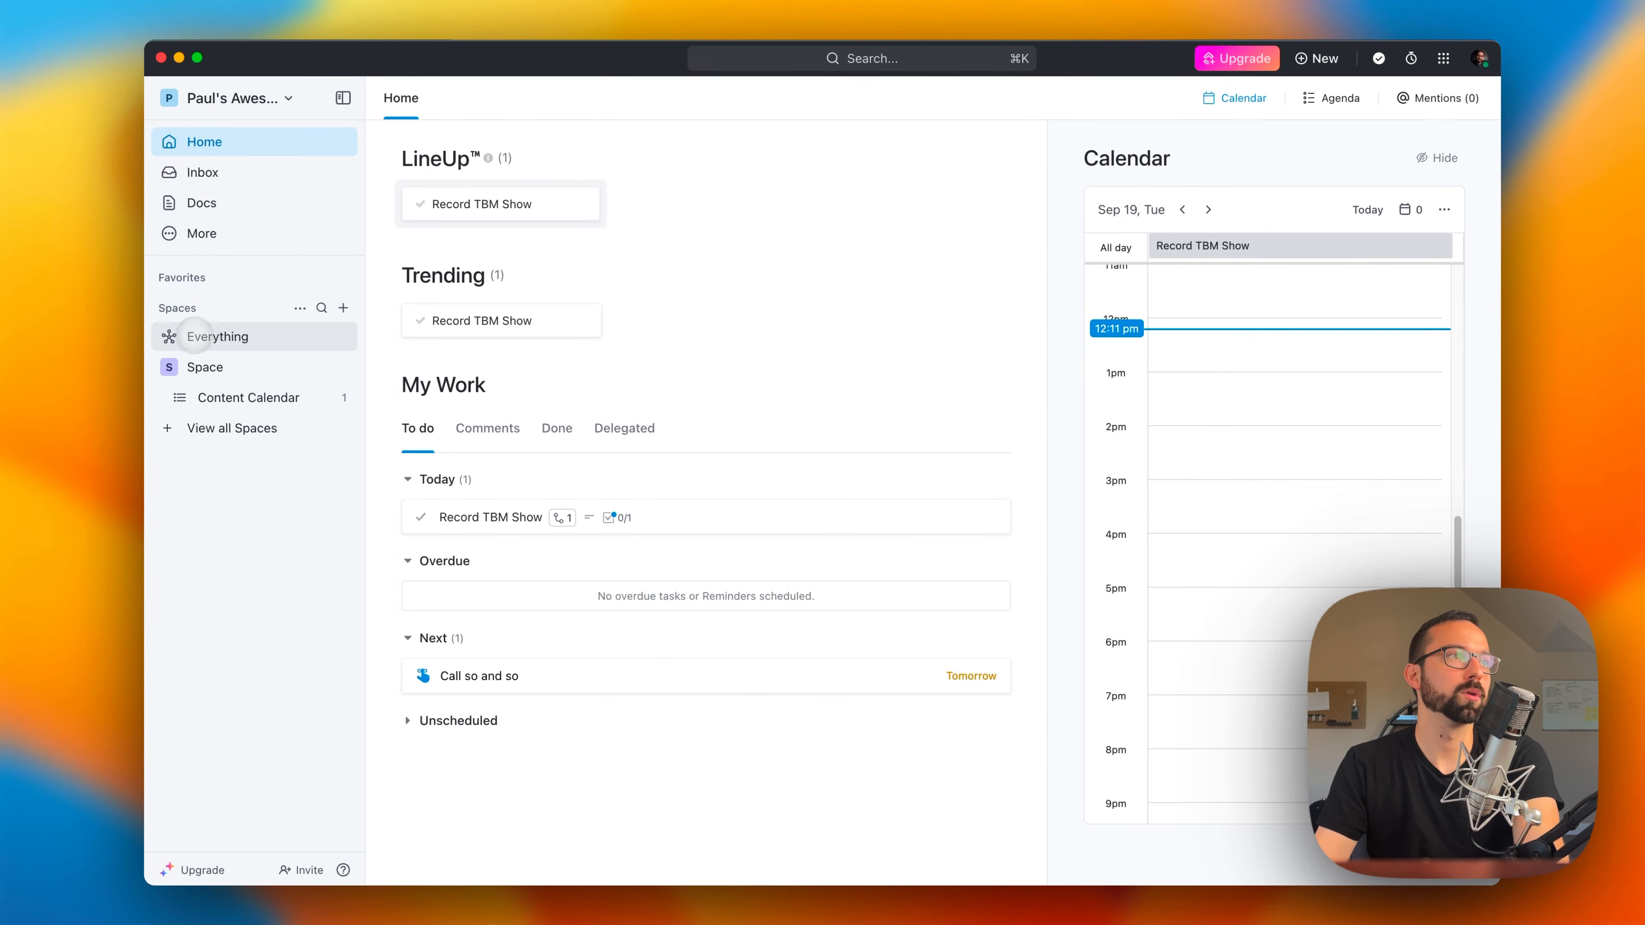
Step: Look over the available workspaces and show the tasks of all Spaces in the Everything calendar view
left_click(233, 98)
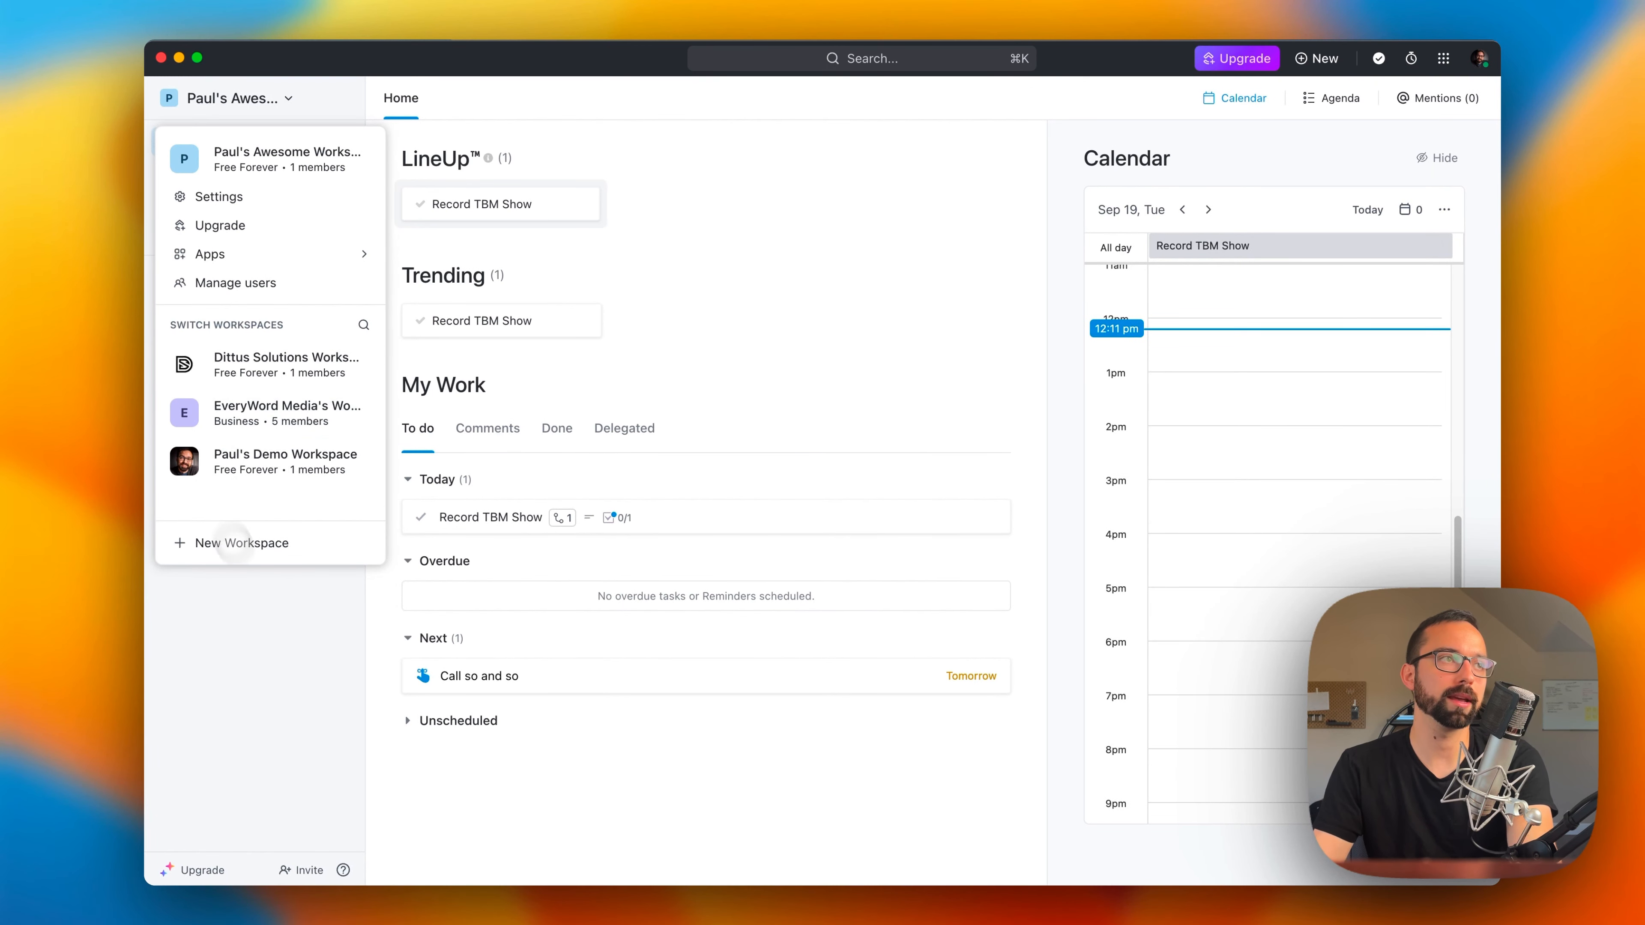
left_click(292, 644)
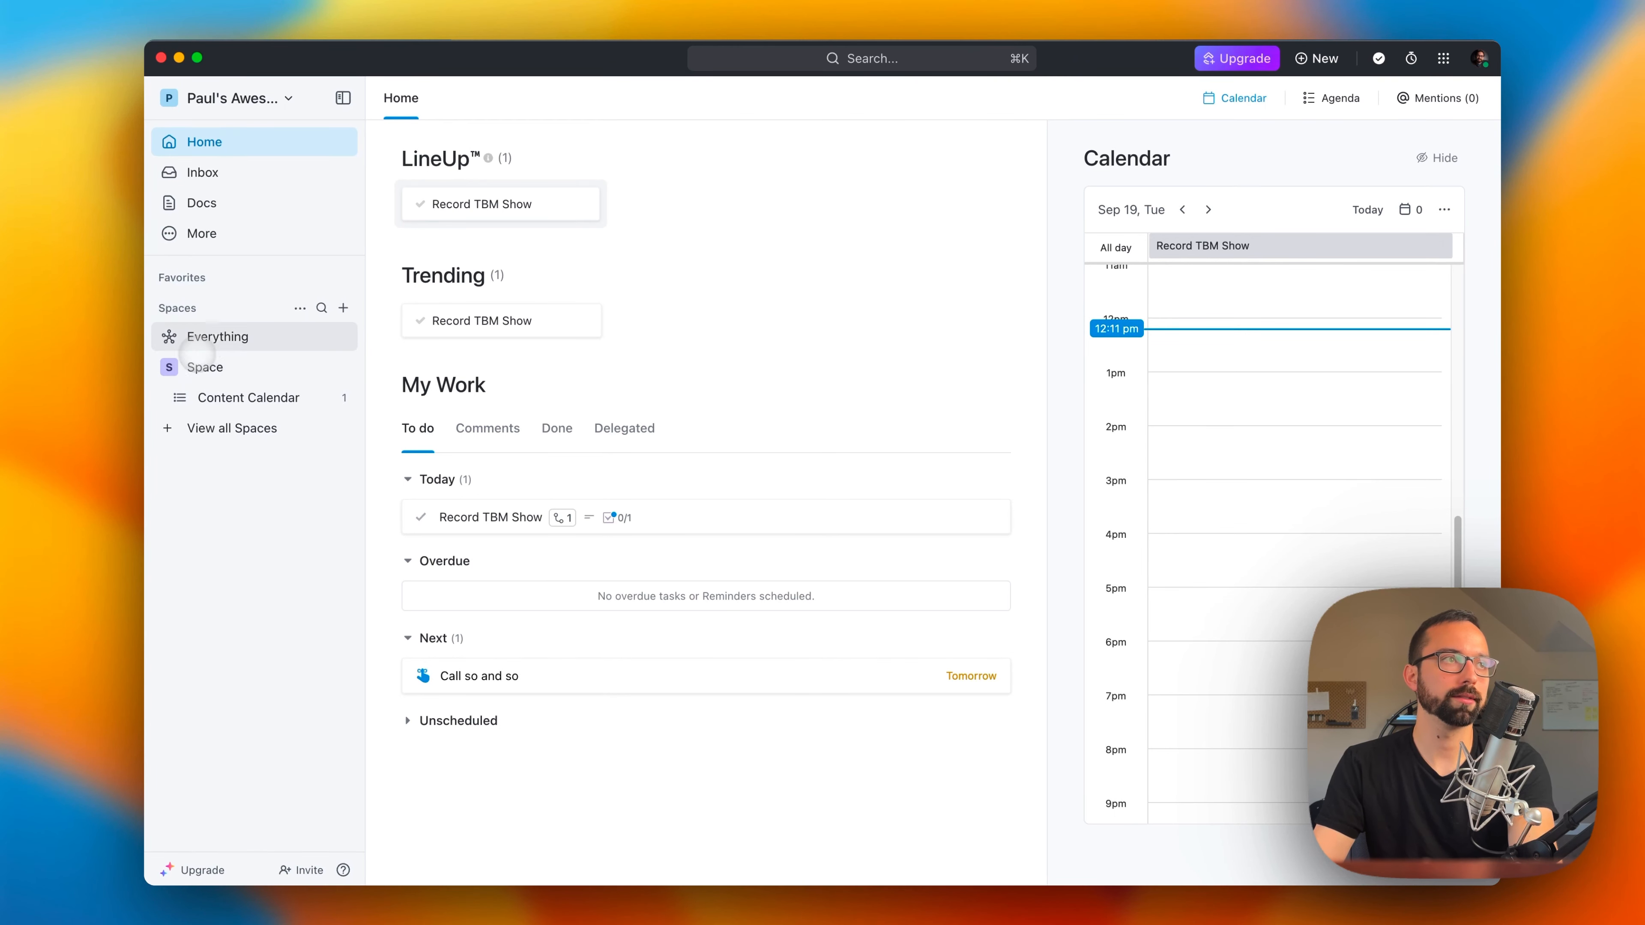
left_click(211, 97)
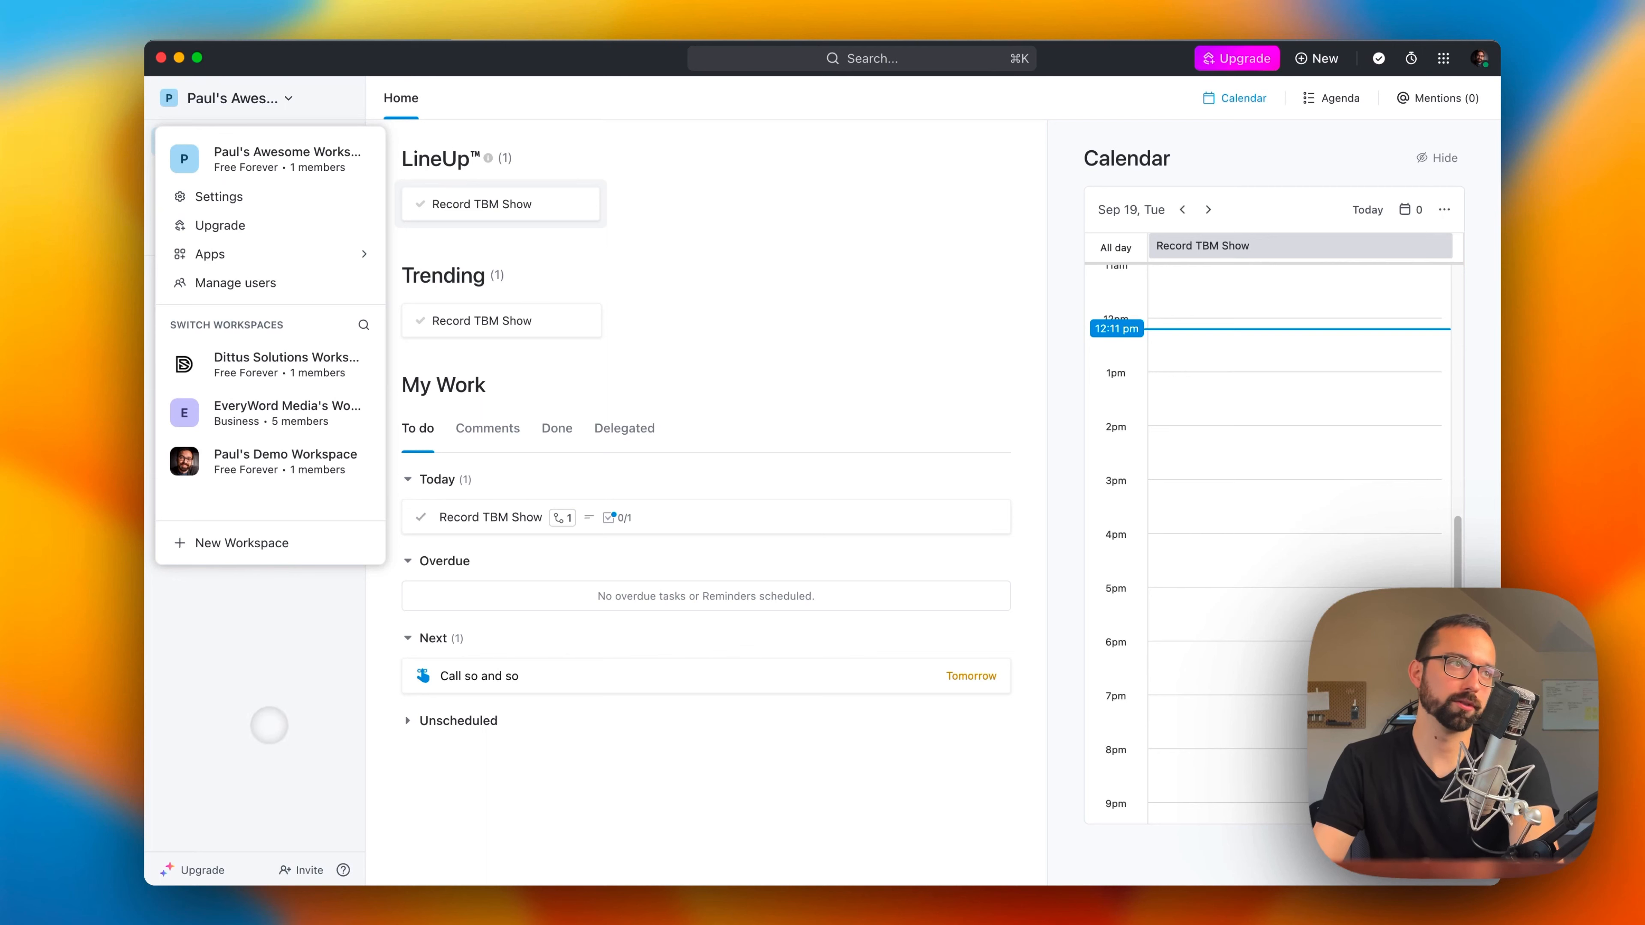
left_click(265, 753)
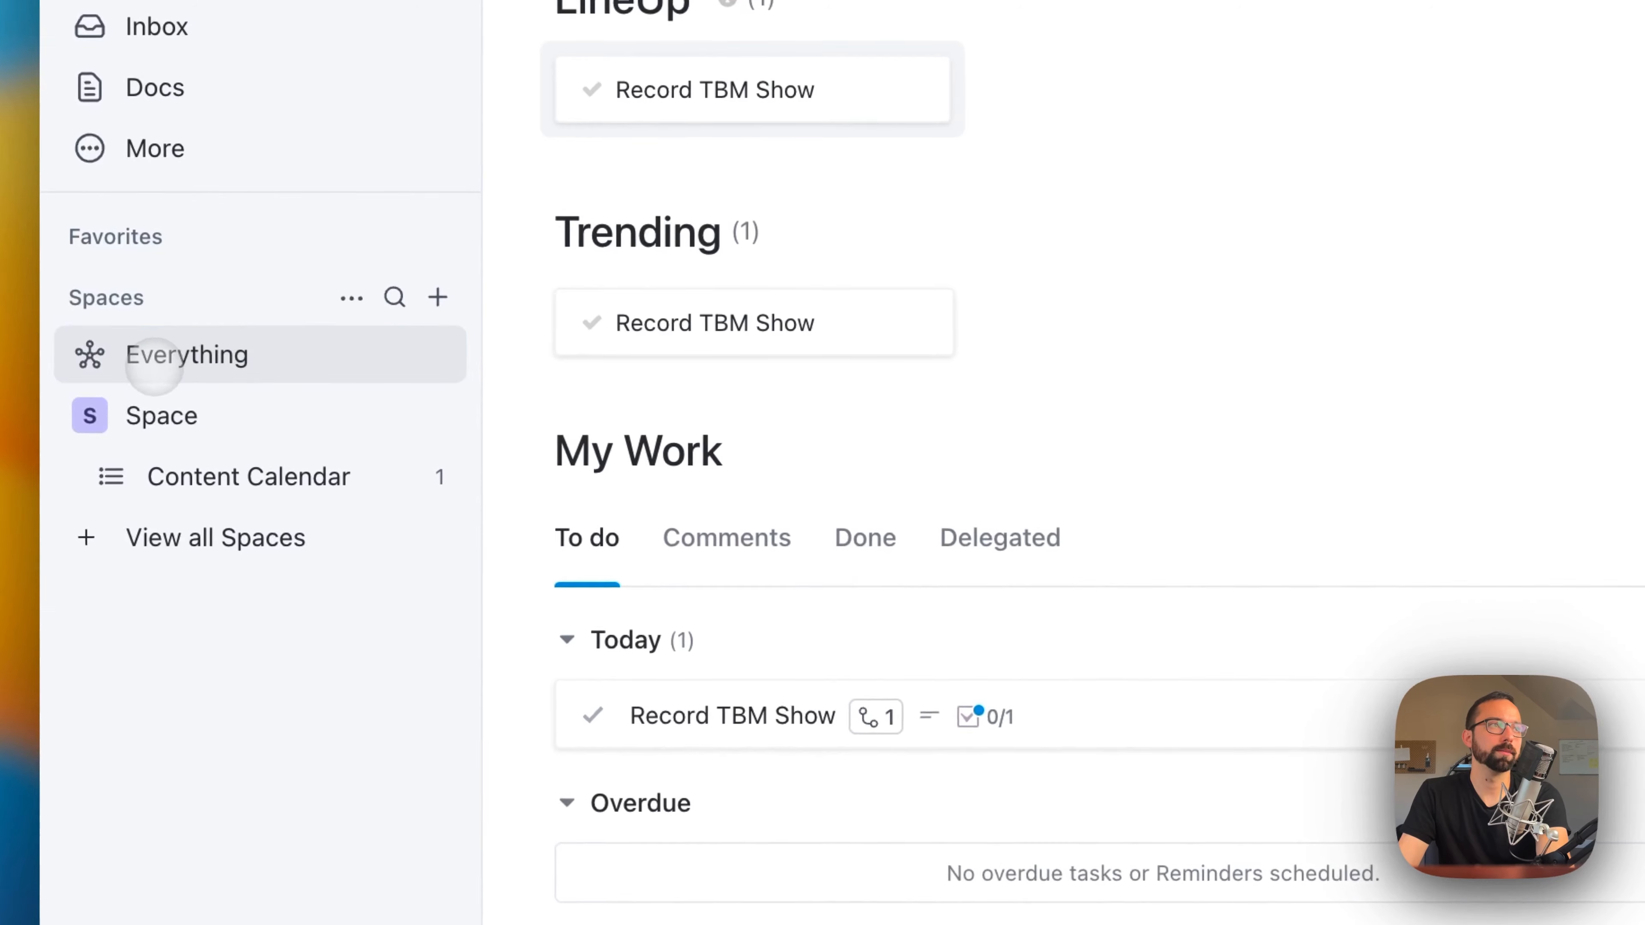
left_click(194, 340)
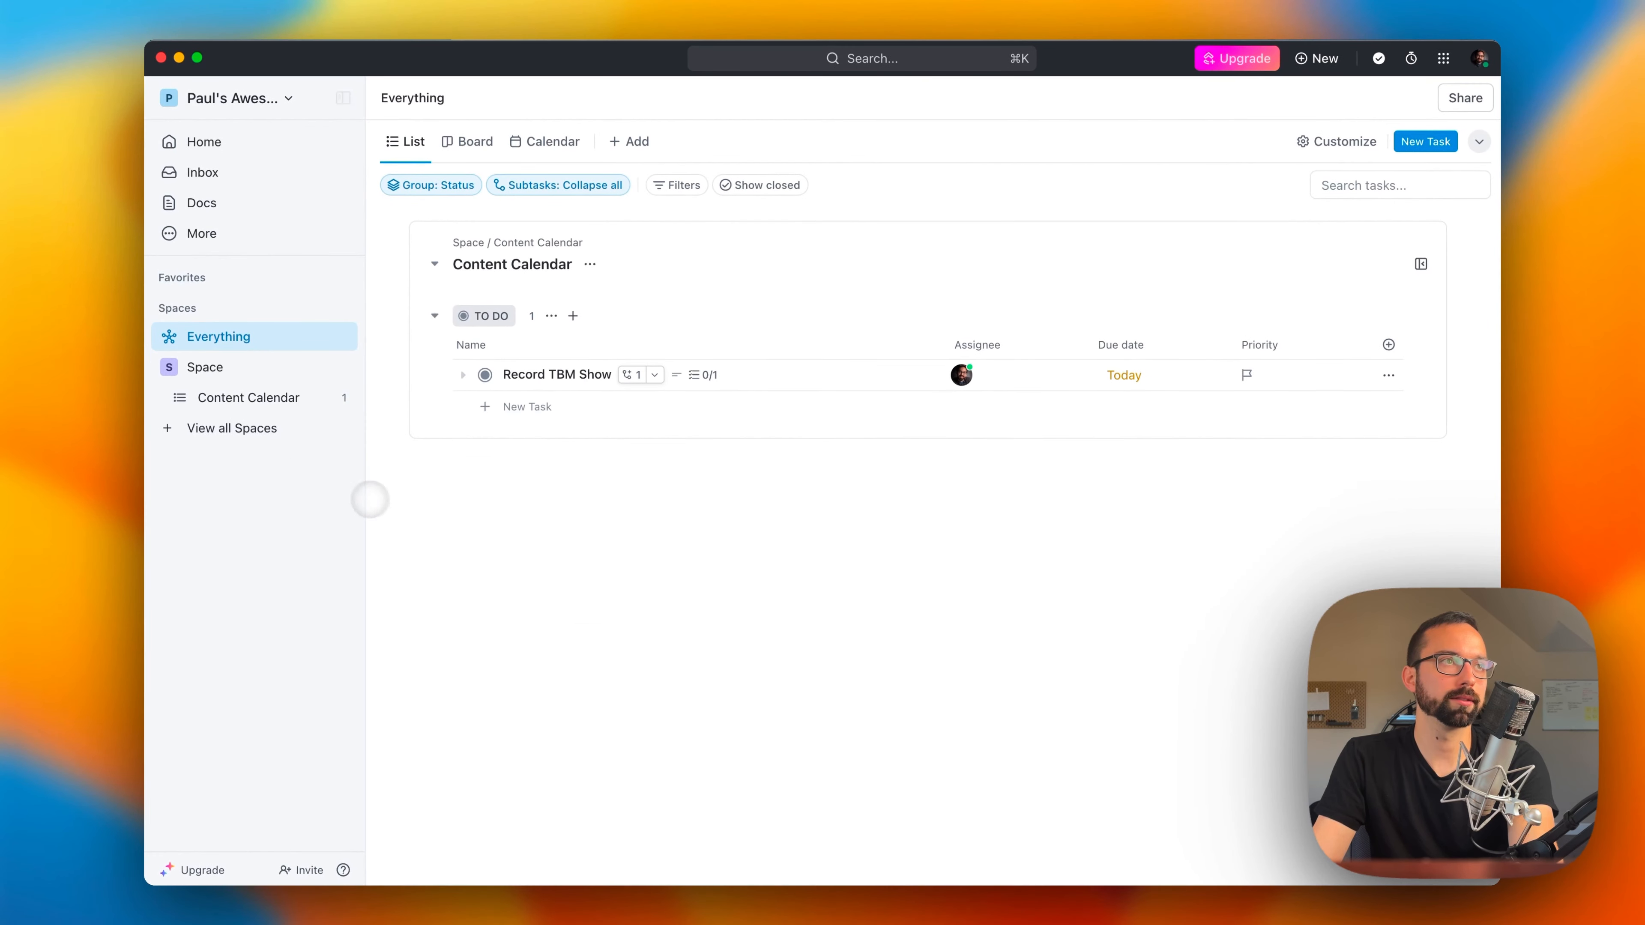
left_click(543, 140)
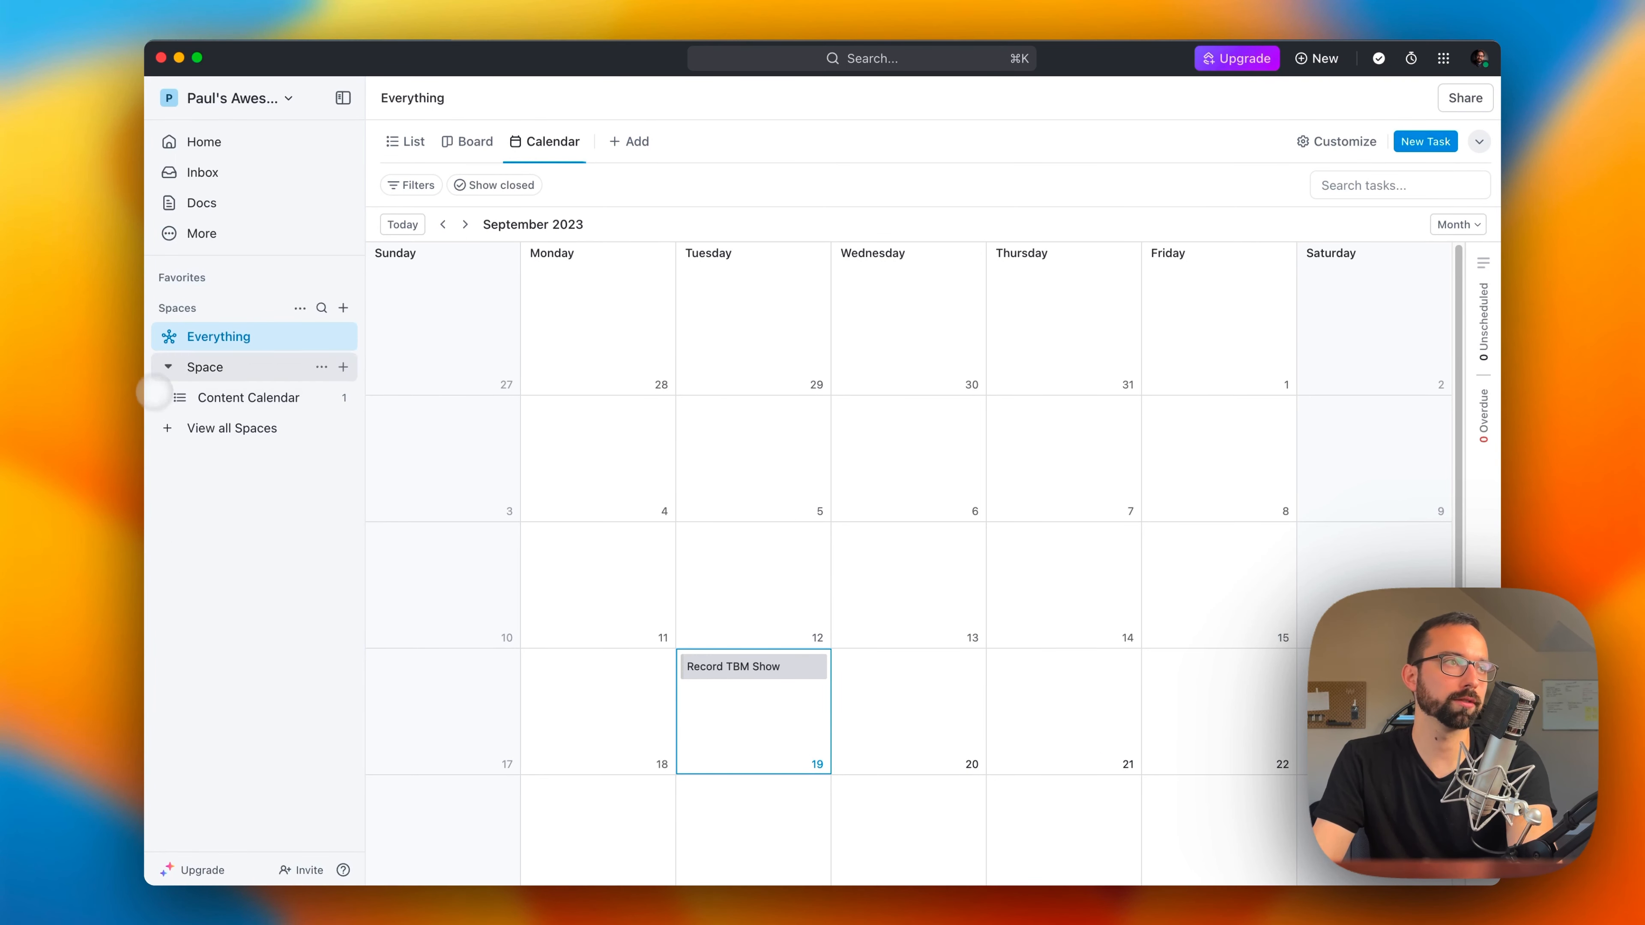
Step: Start a new Space named "Business" with the description "This is for managing client work and other business tasks"
left_click(343, 367)
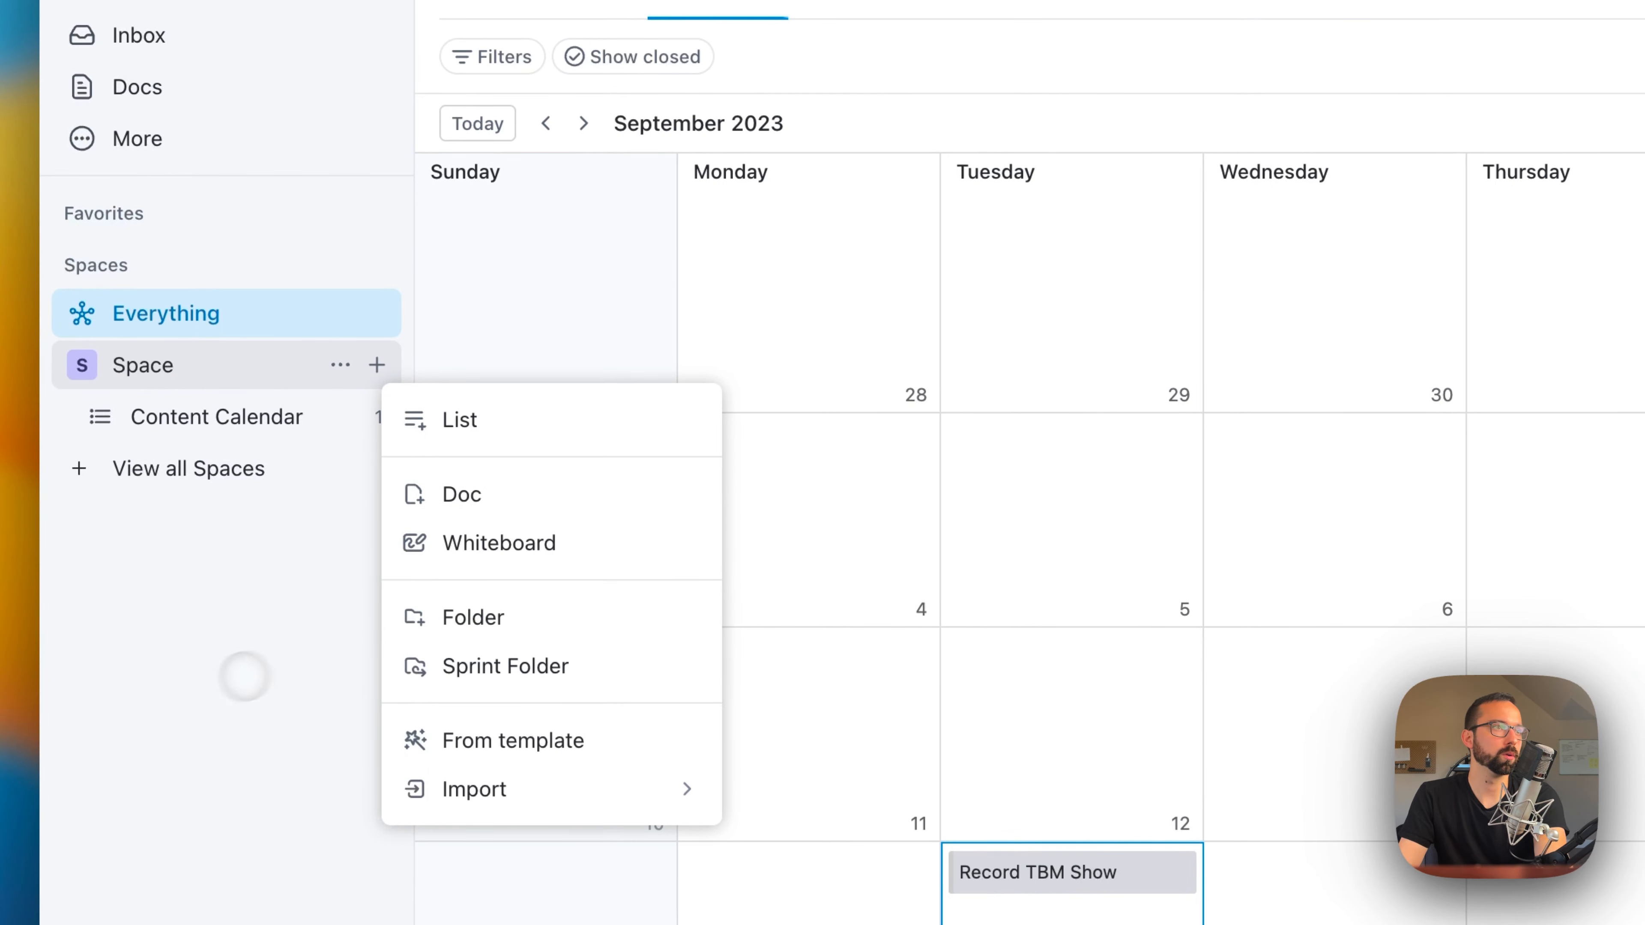
left_click(373, 264)
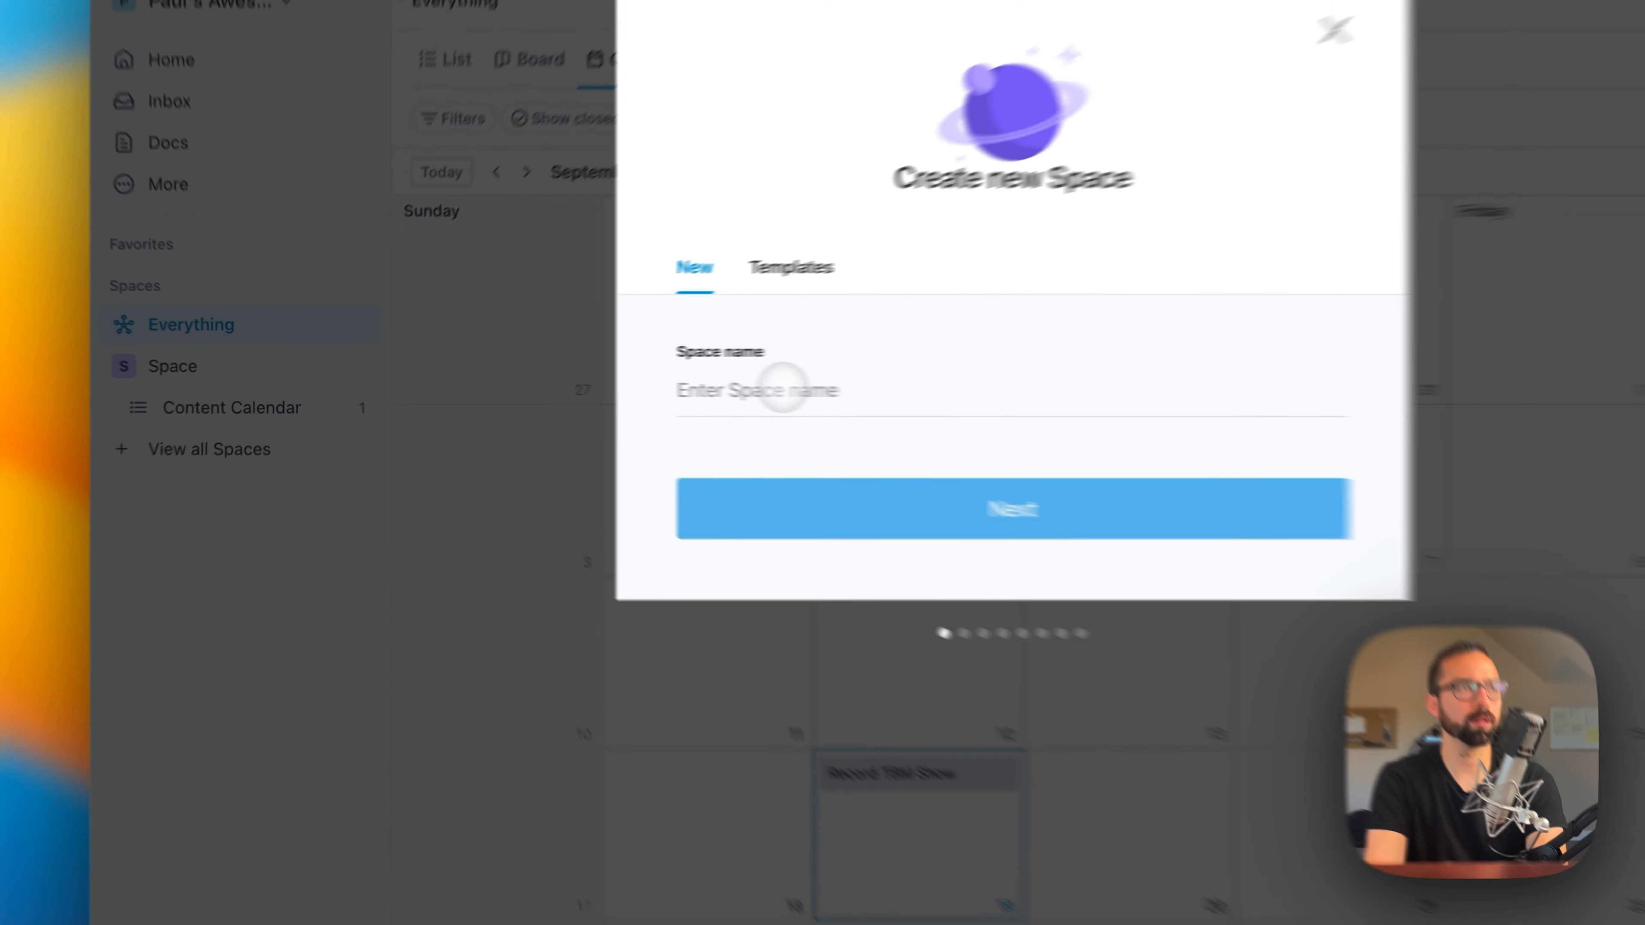
type("Business")
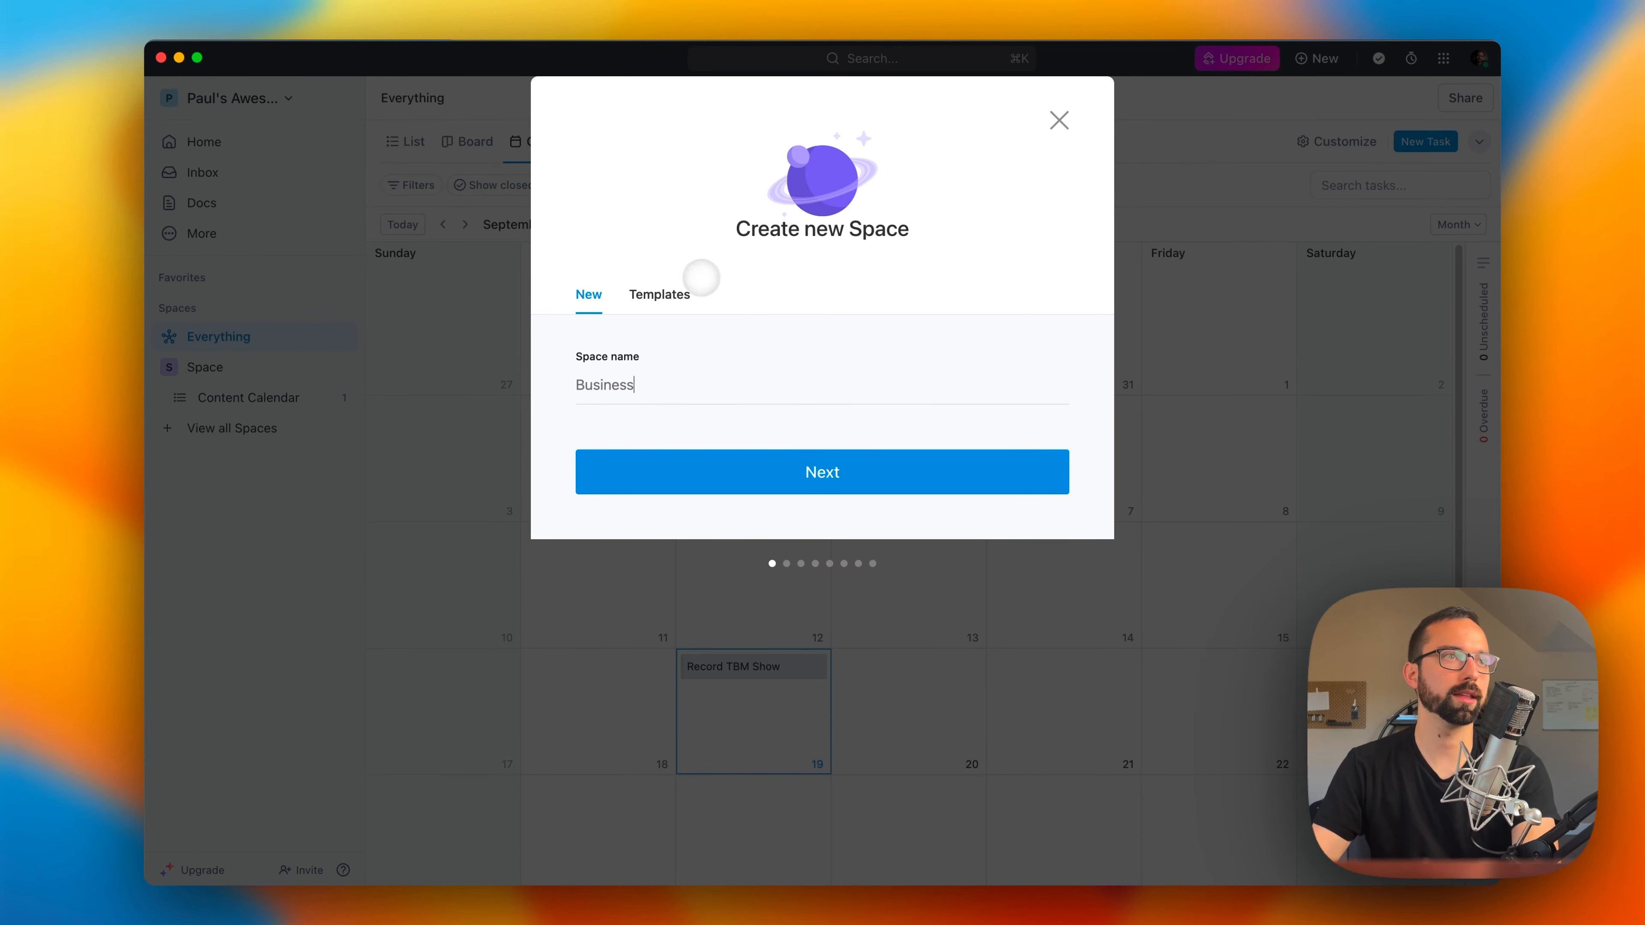
left_click(673, 292)
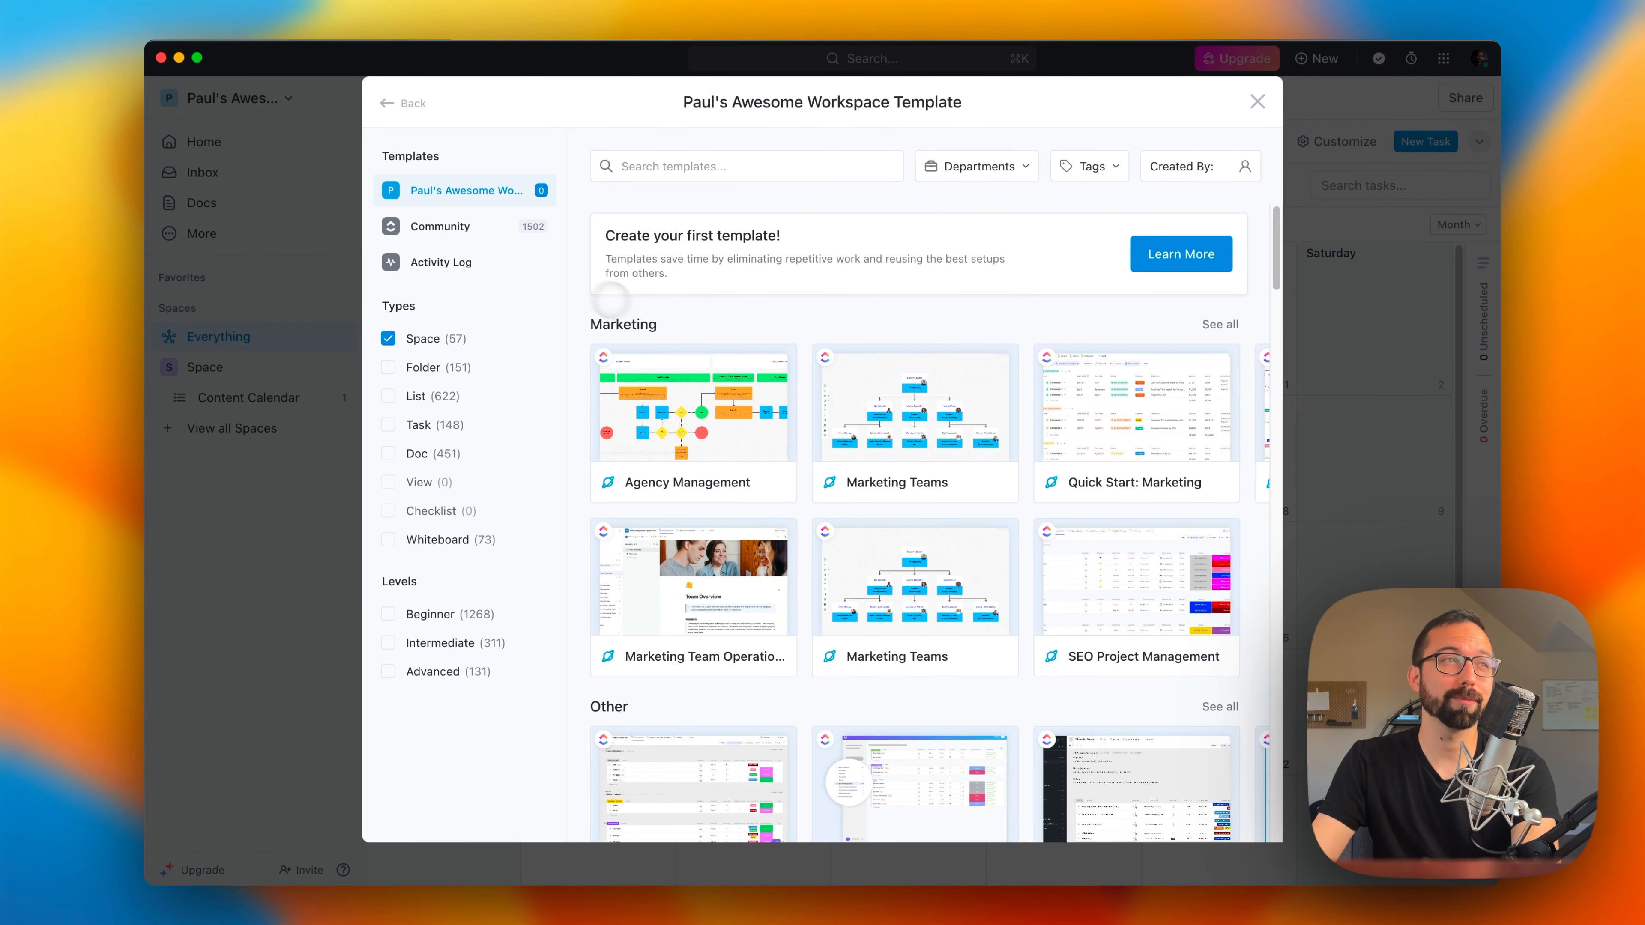
left_click(388, 103)
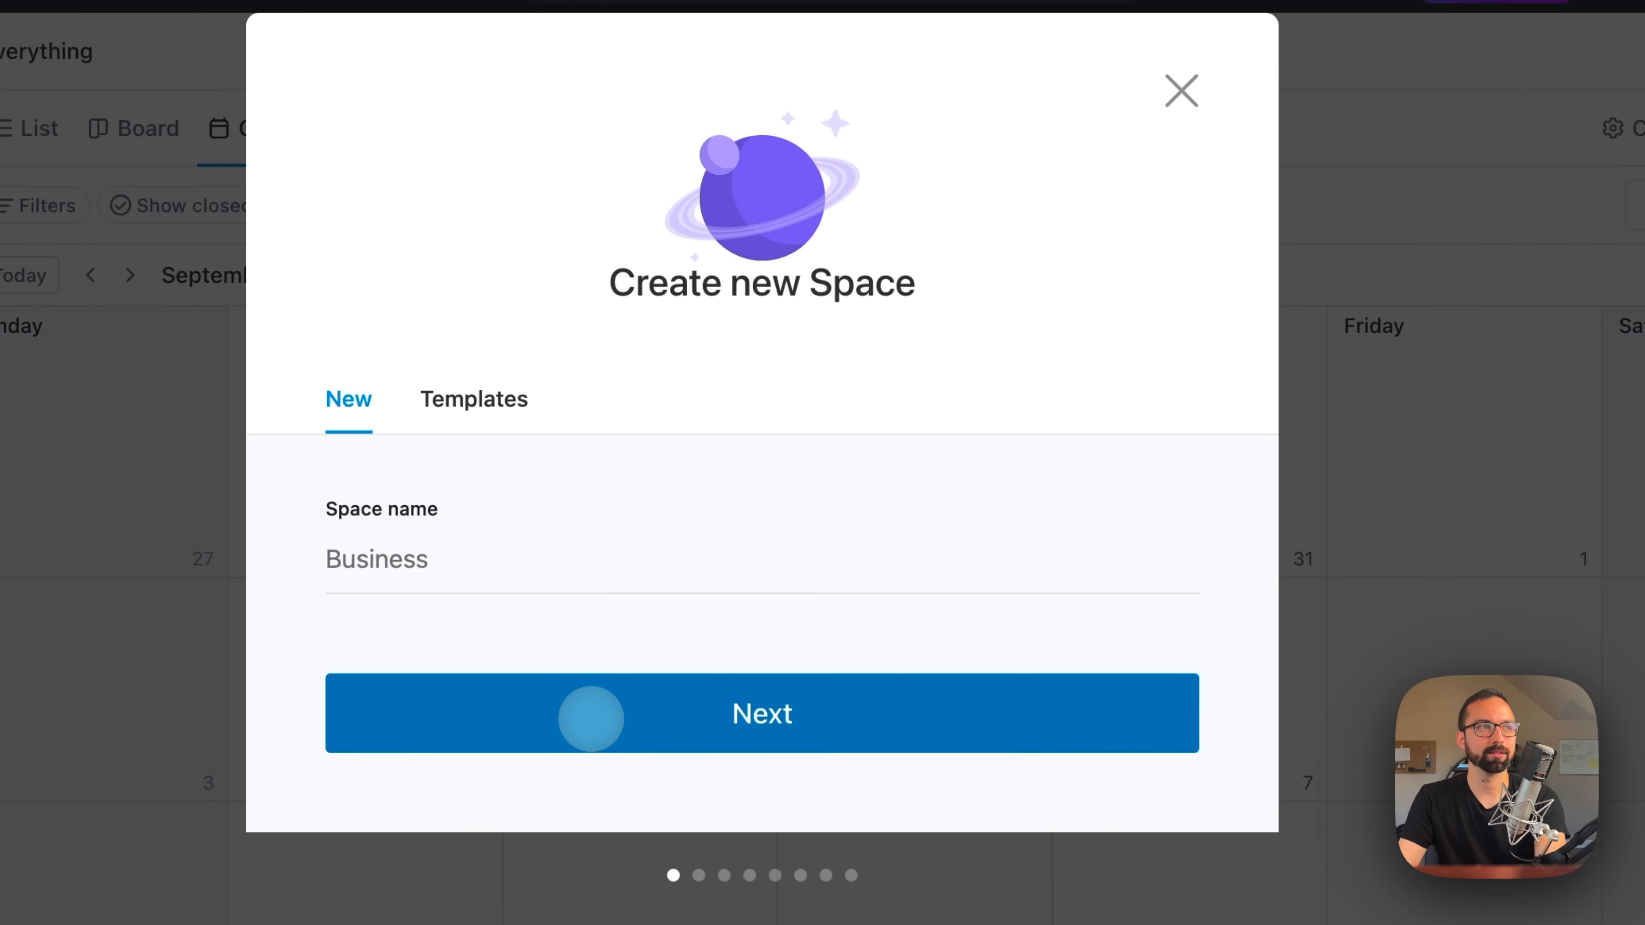
double_click(403, 560)
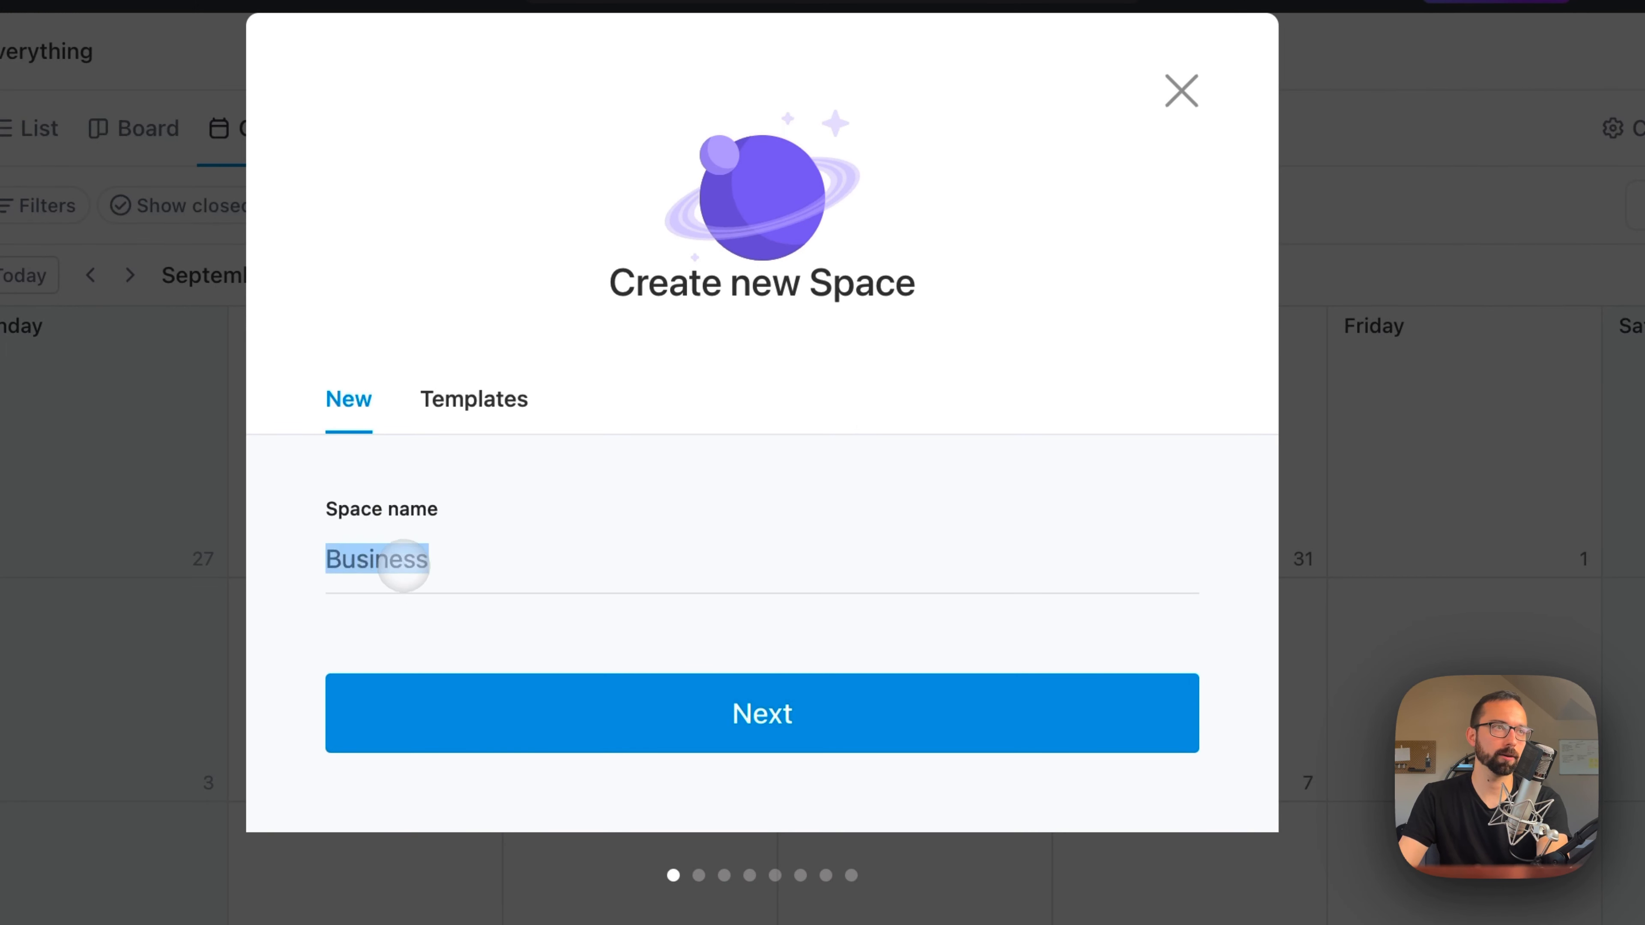
left_click(483, 684)
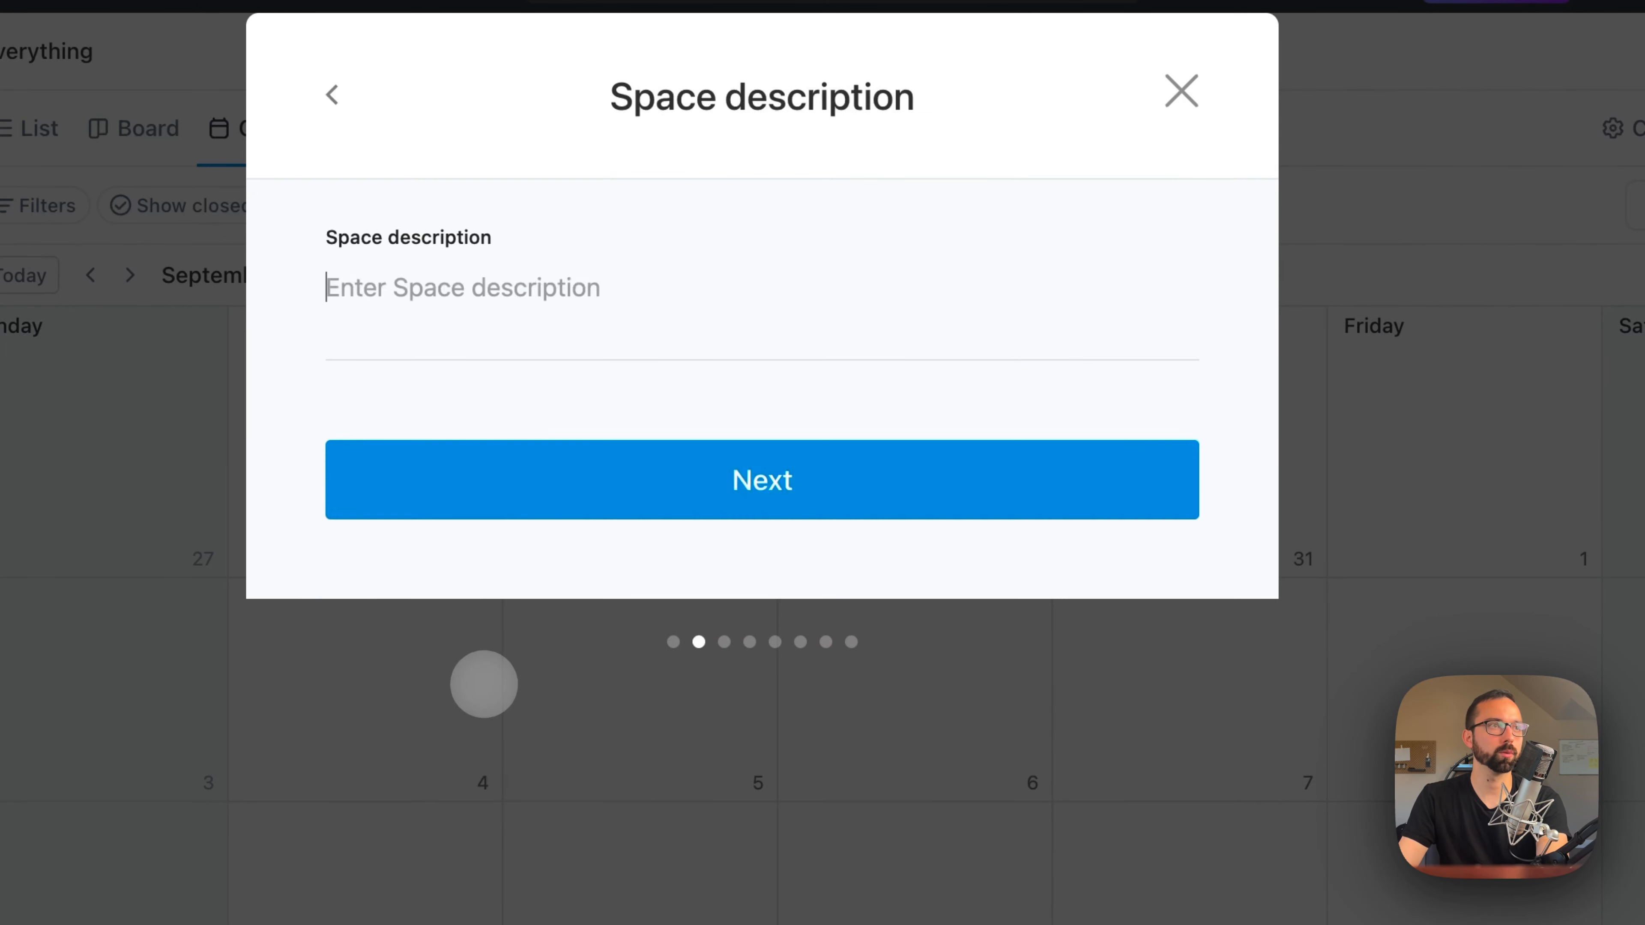
type("This is for managing client work and other business tasks")
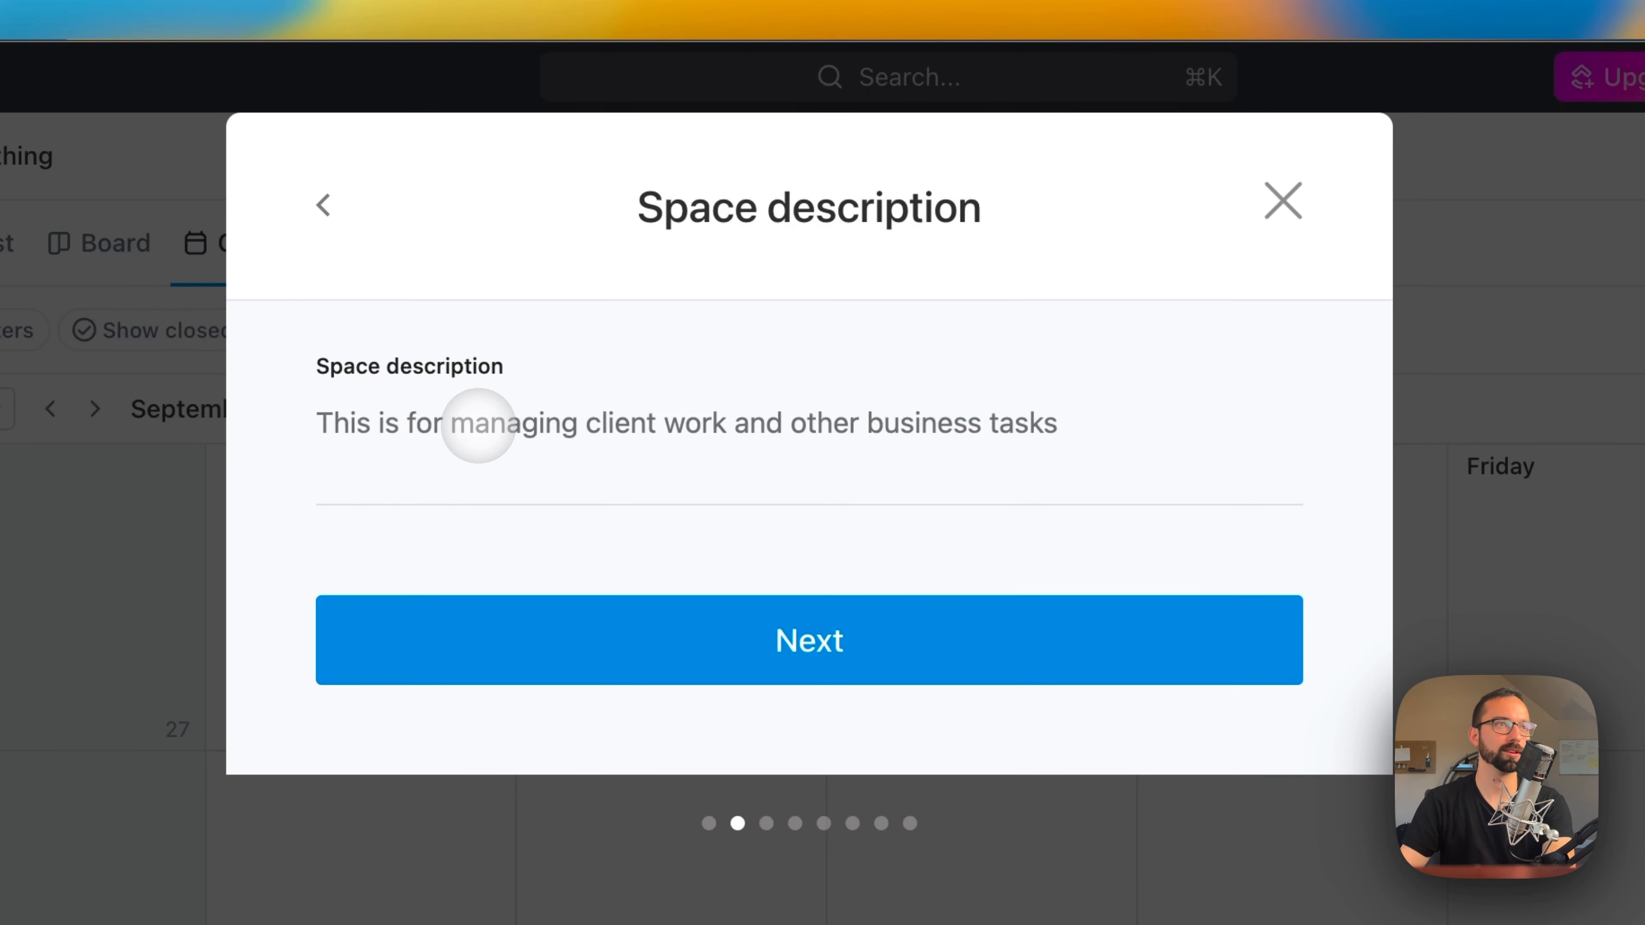
left_click(489, 606)
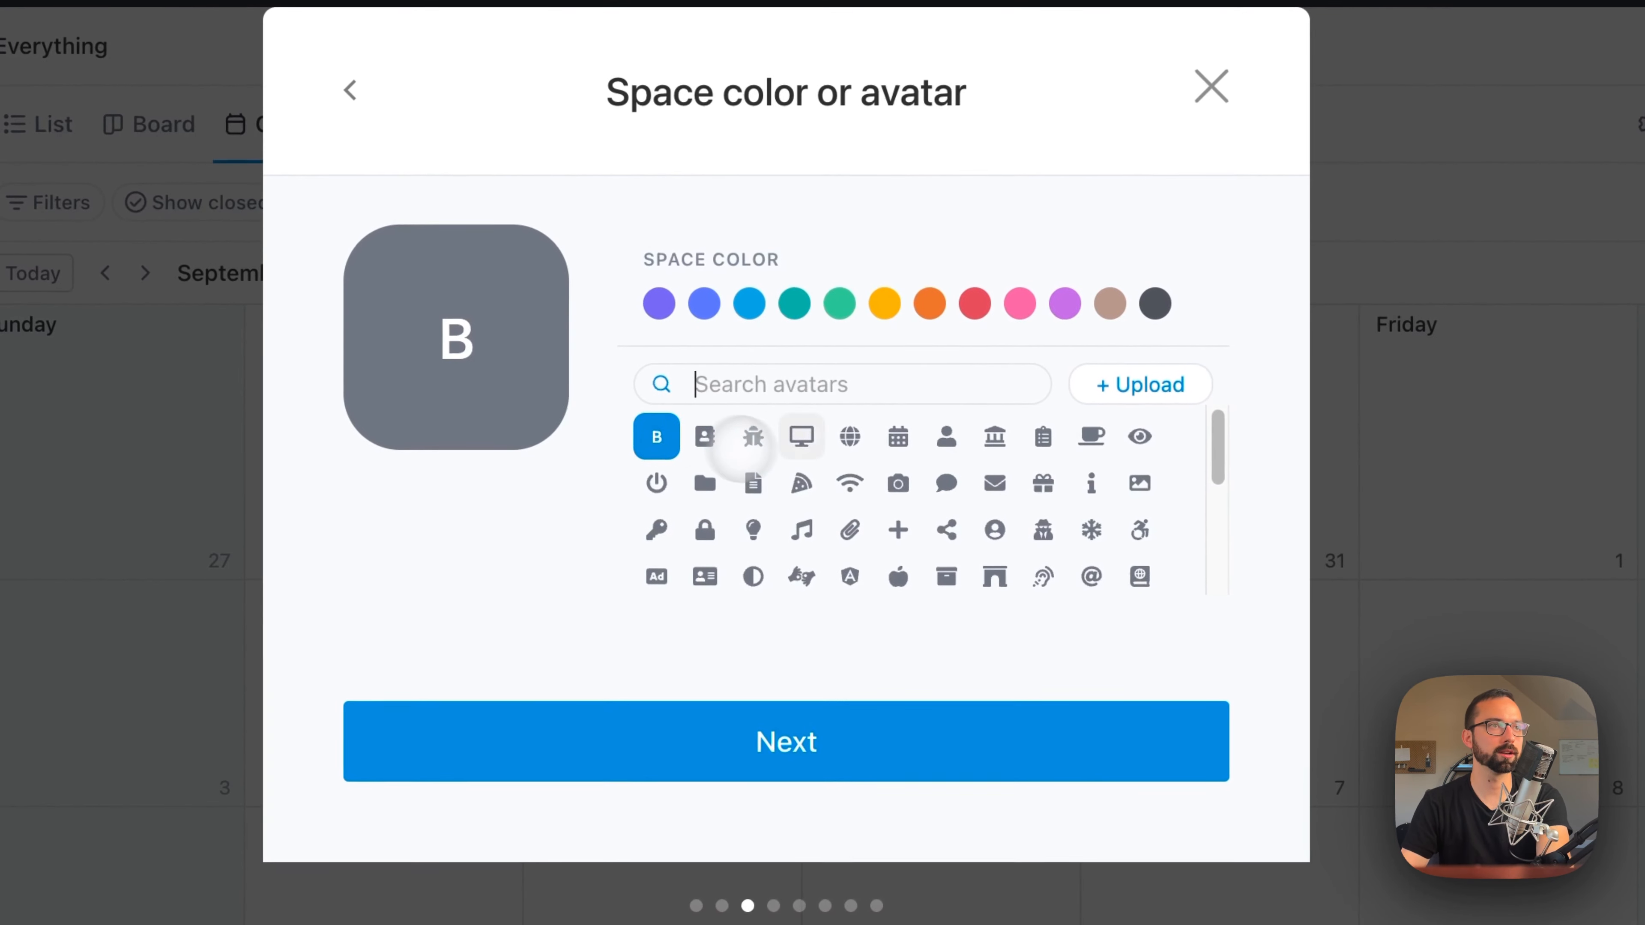
Step: Give the Business Space a light bulb avatar and a light blue color
scroll(797, 415, "down", 2)
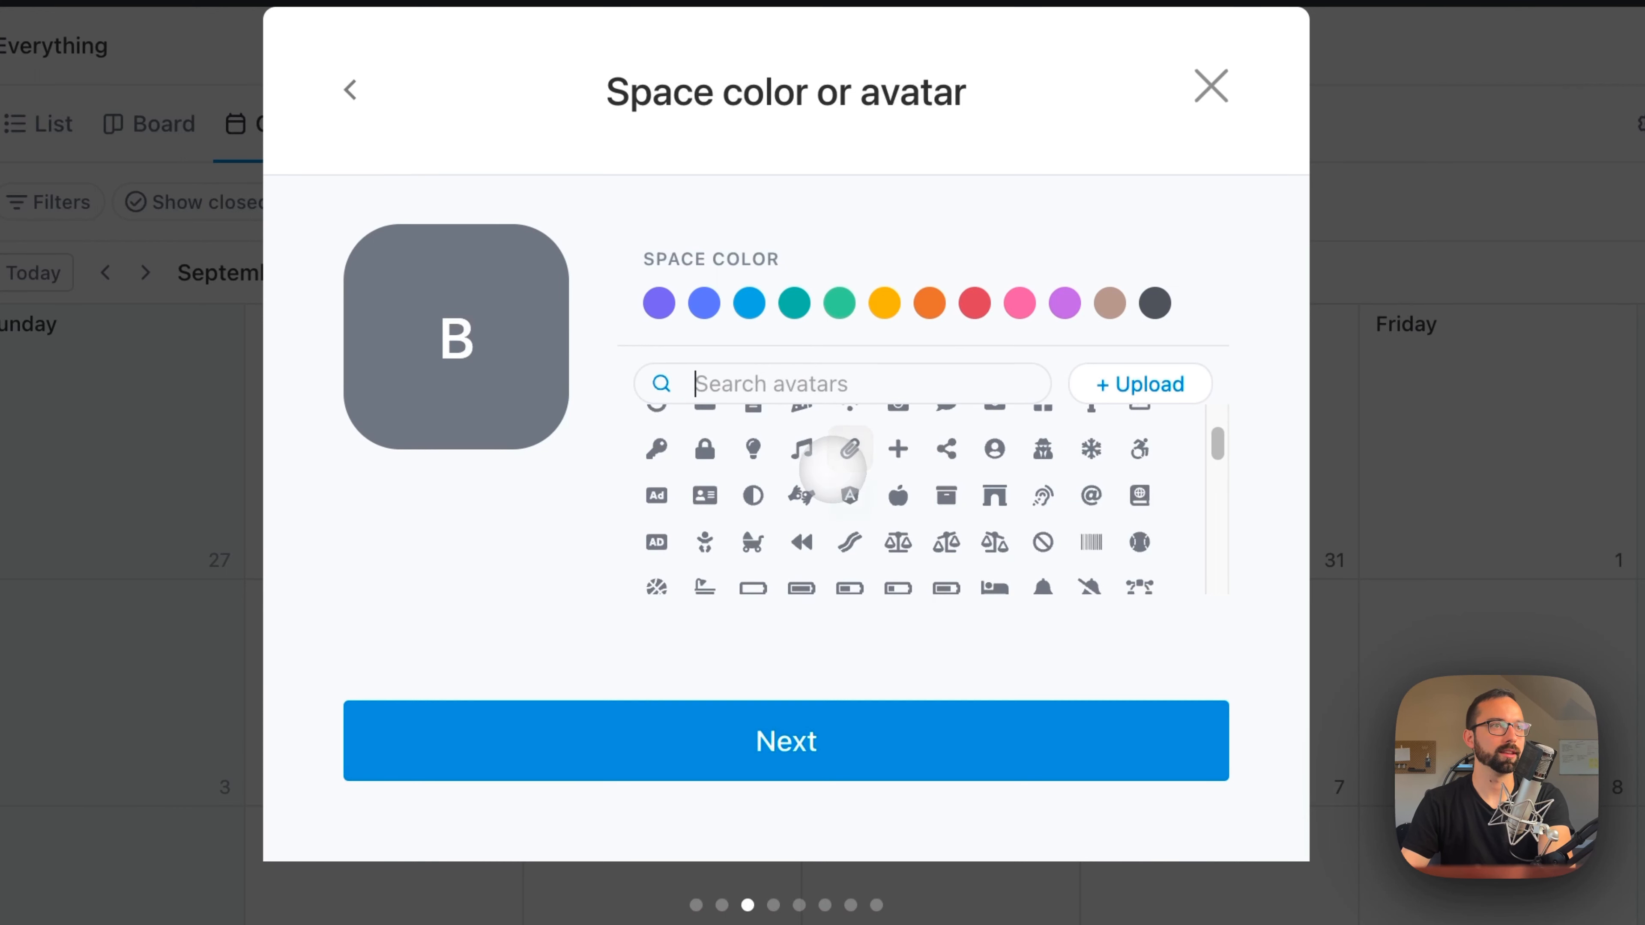
scroll(840, 473, "up", 2)
left_click(753, 530)
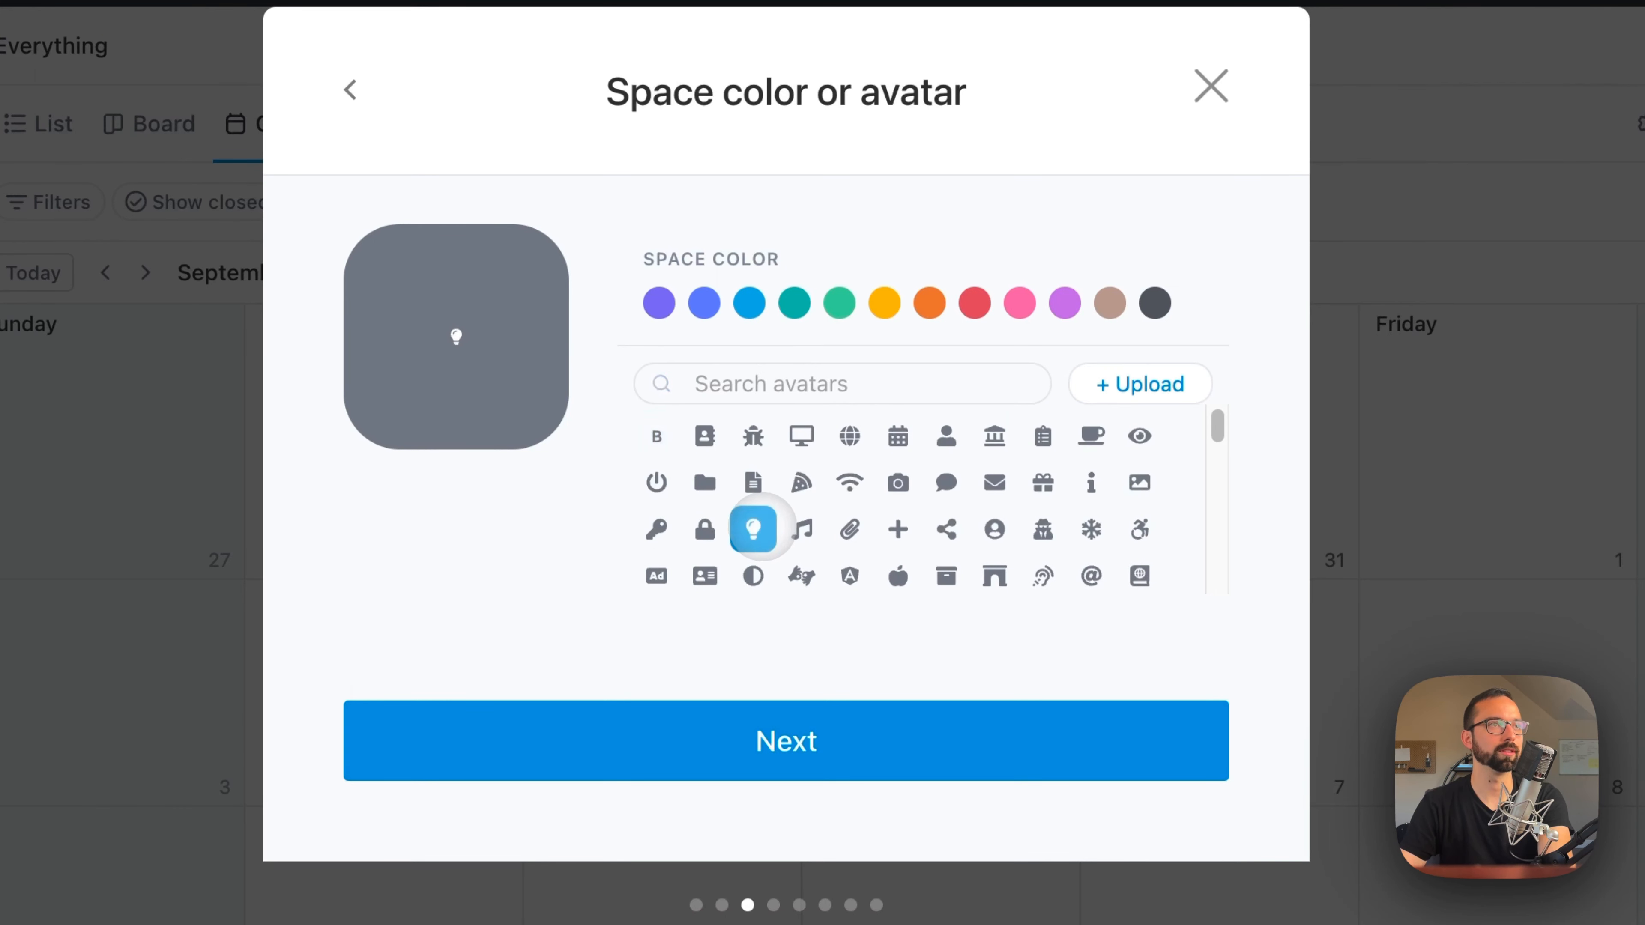
left_click(749, 303)
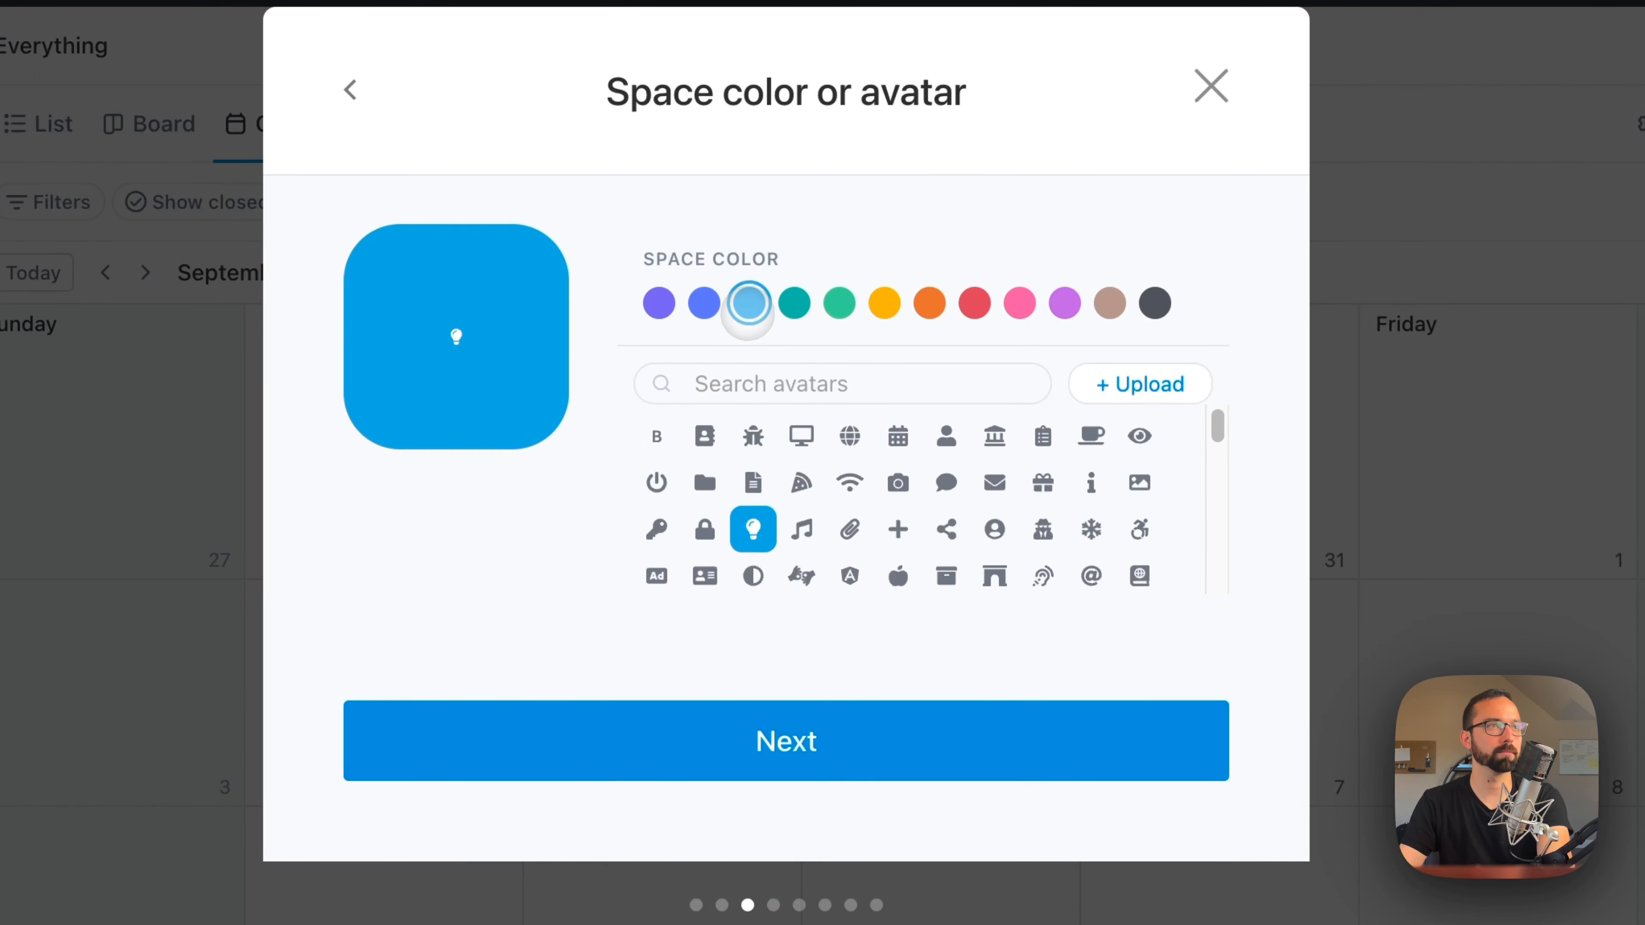
left_click(816, 740)
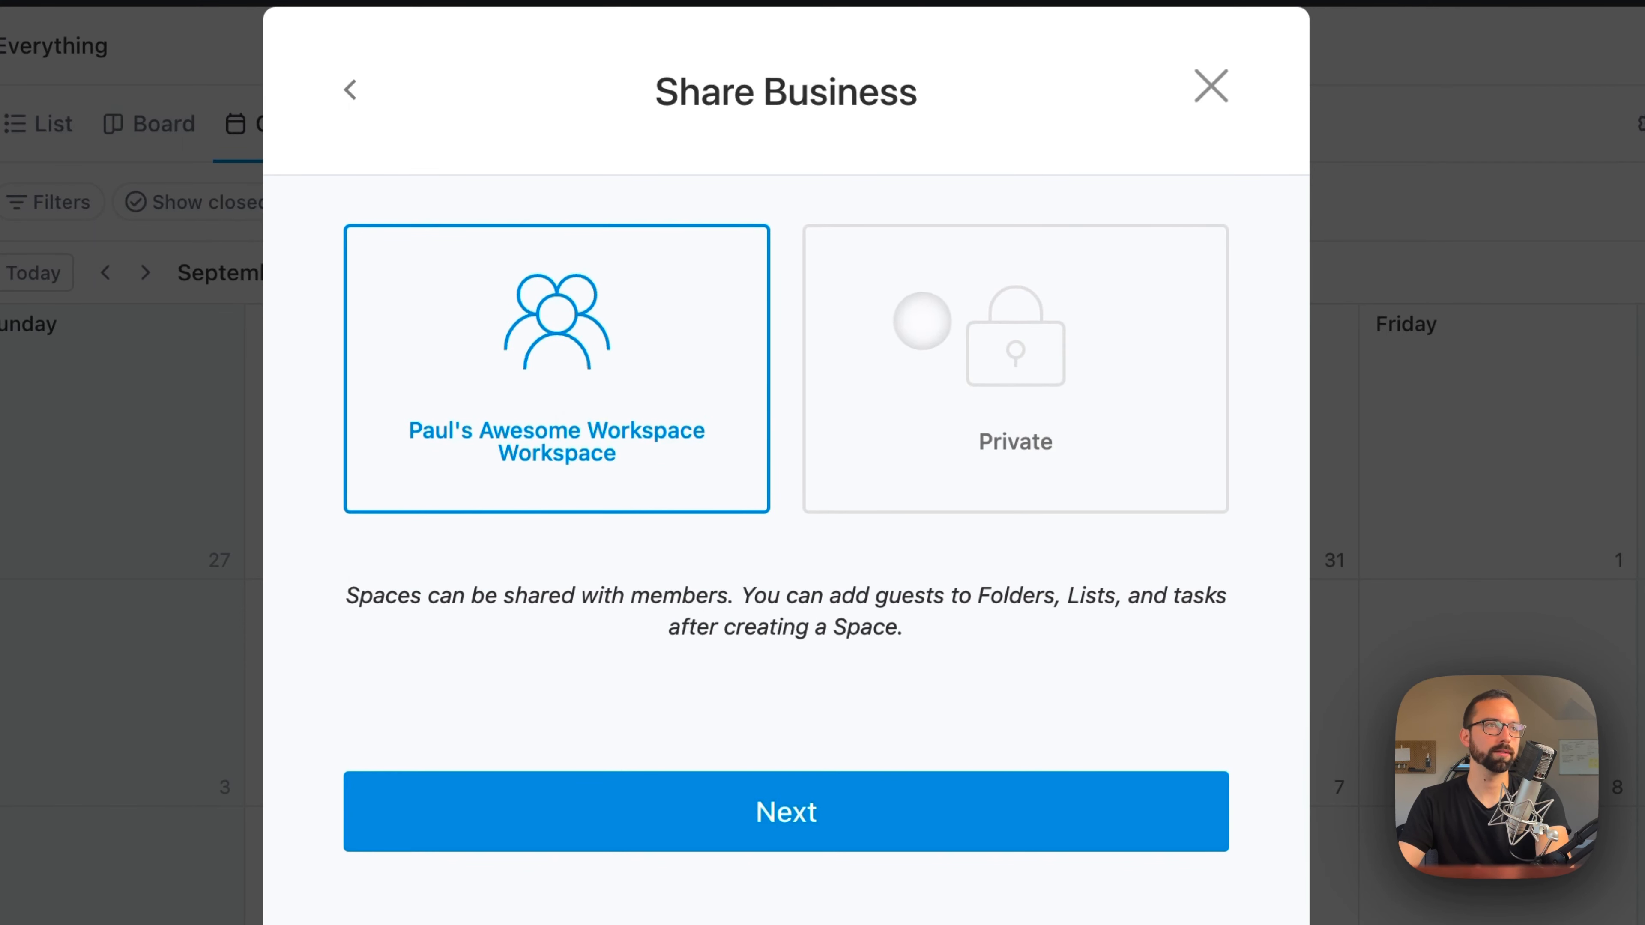
Step: Compare the private sharing option for the Business Space and keep it shared with the whole workspace
left_click(921, 320)
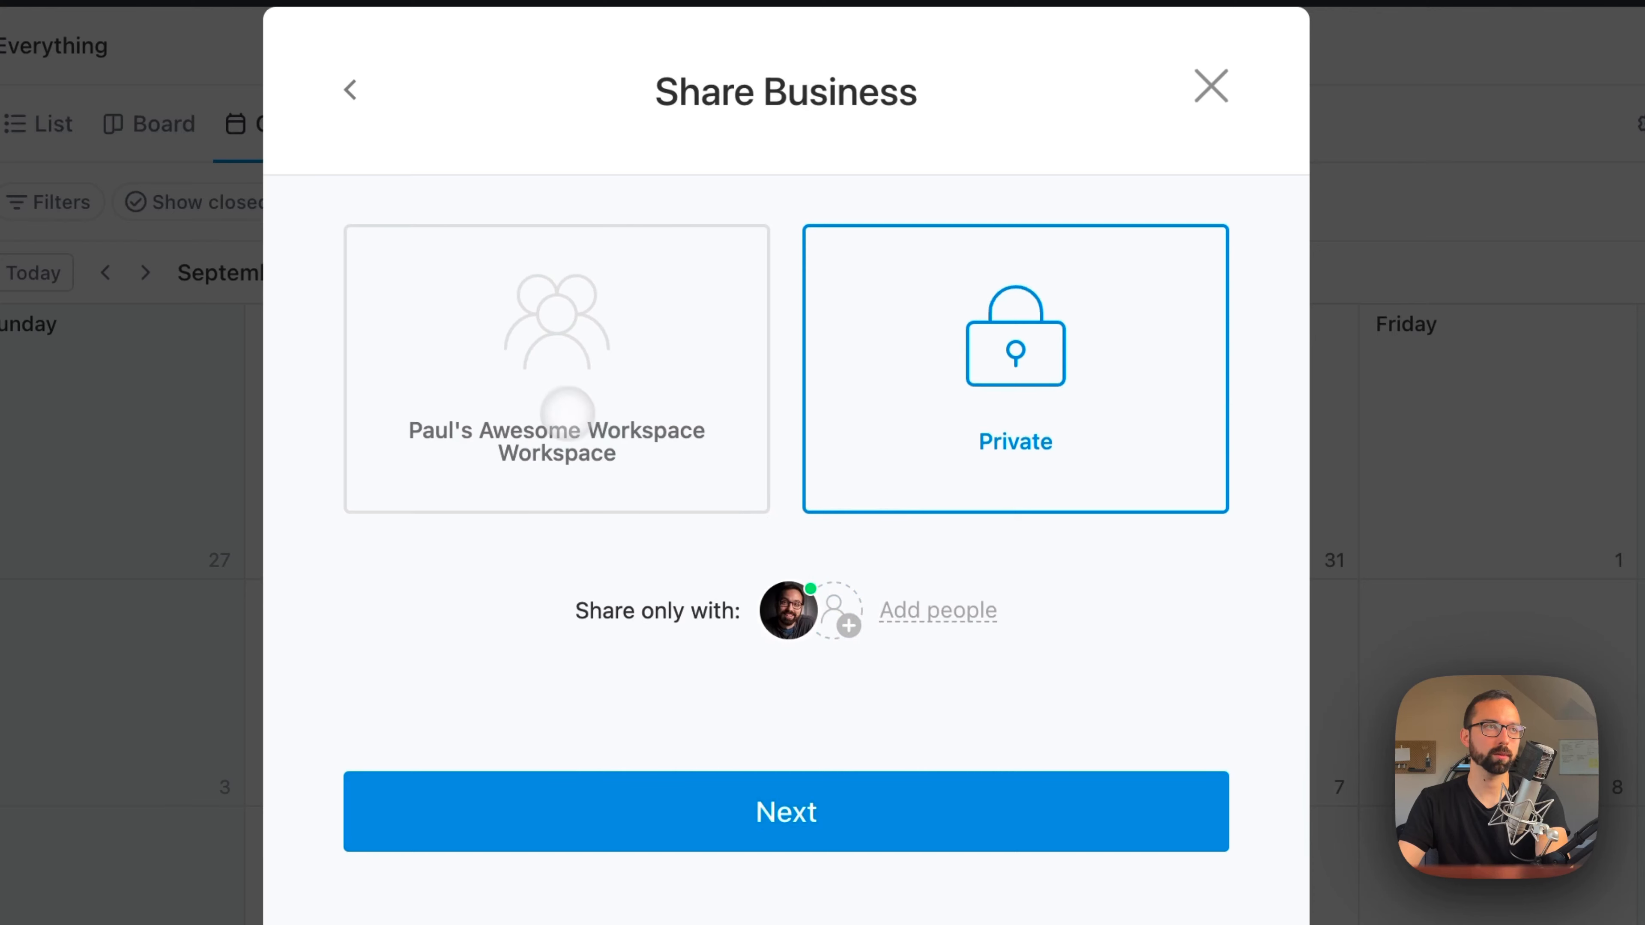
left_click(558, 407)
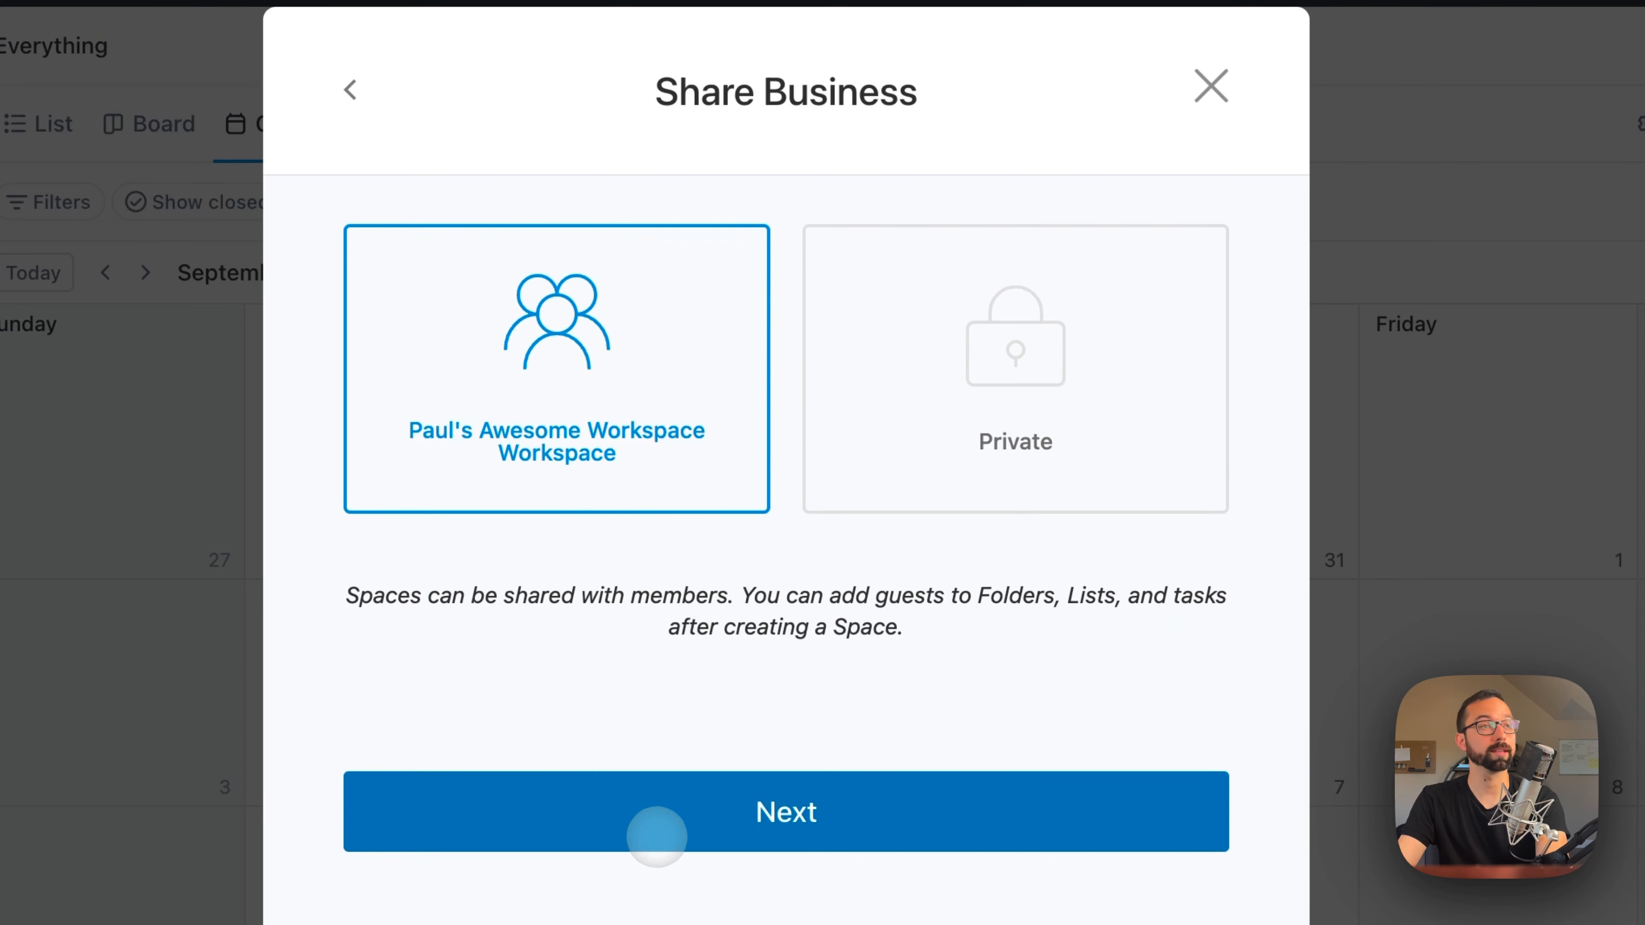
left_click(657, 837)
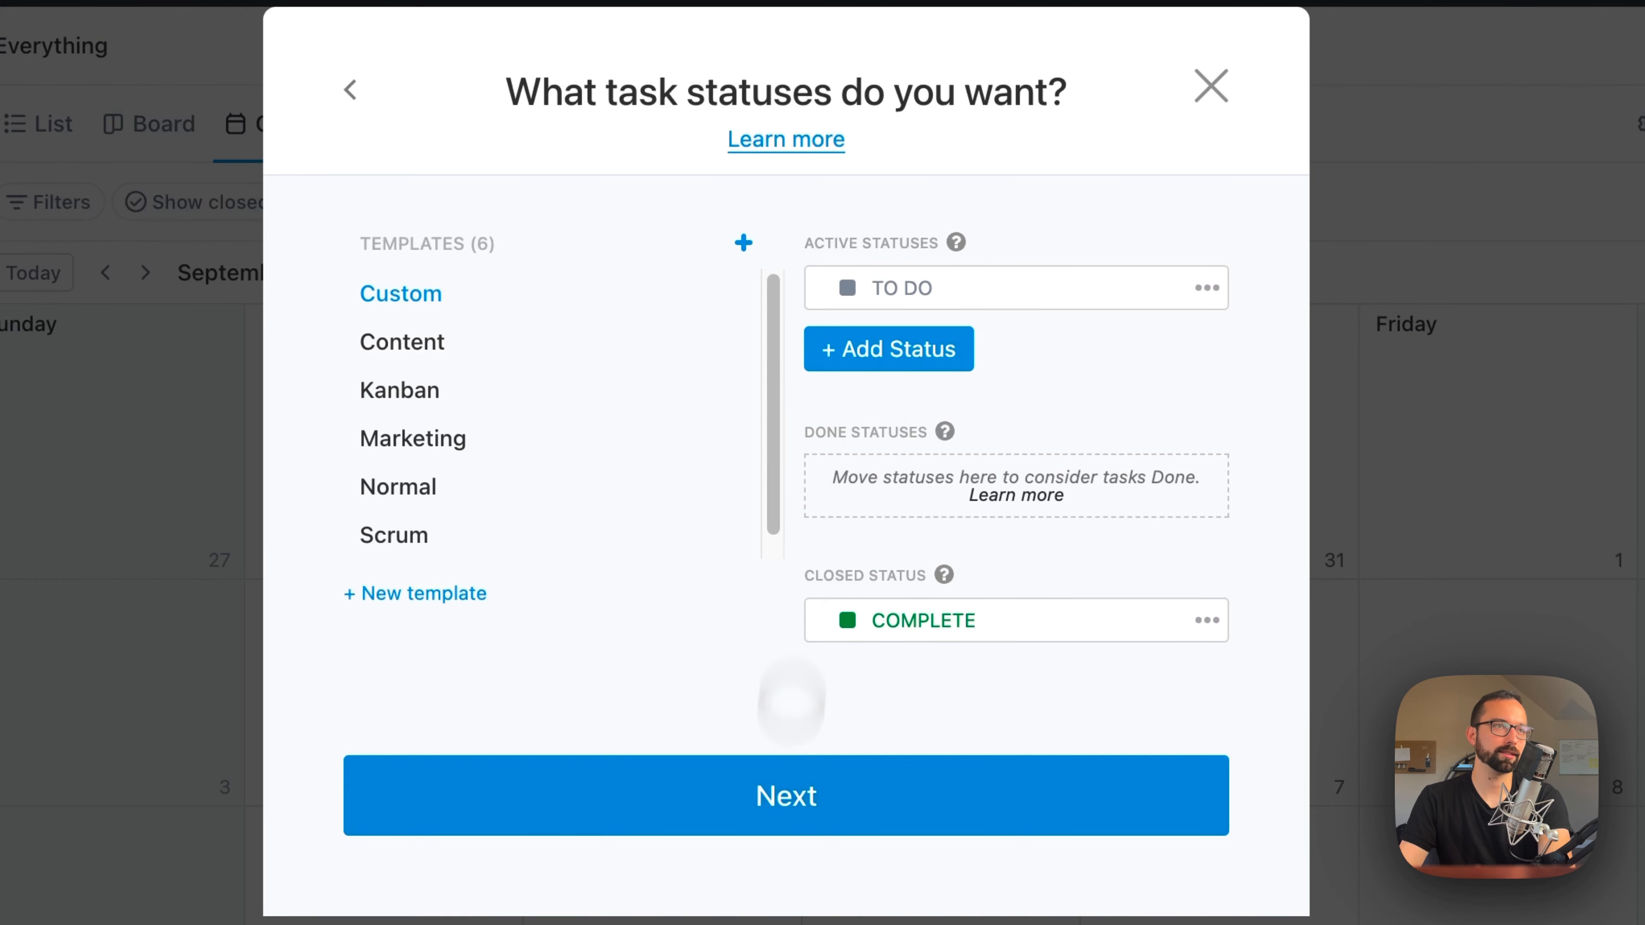
Step: Apply the Kanban status template to the Business Space
left_click(415, 389)
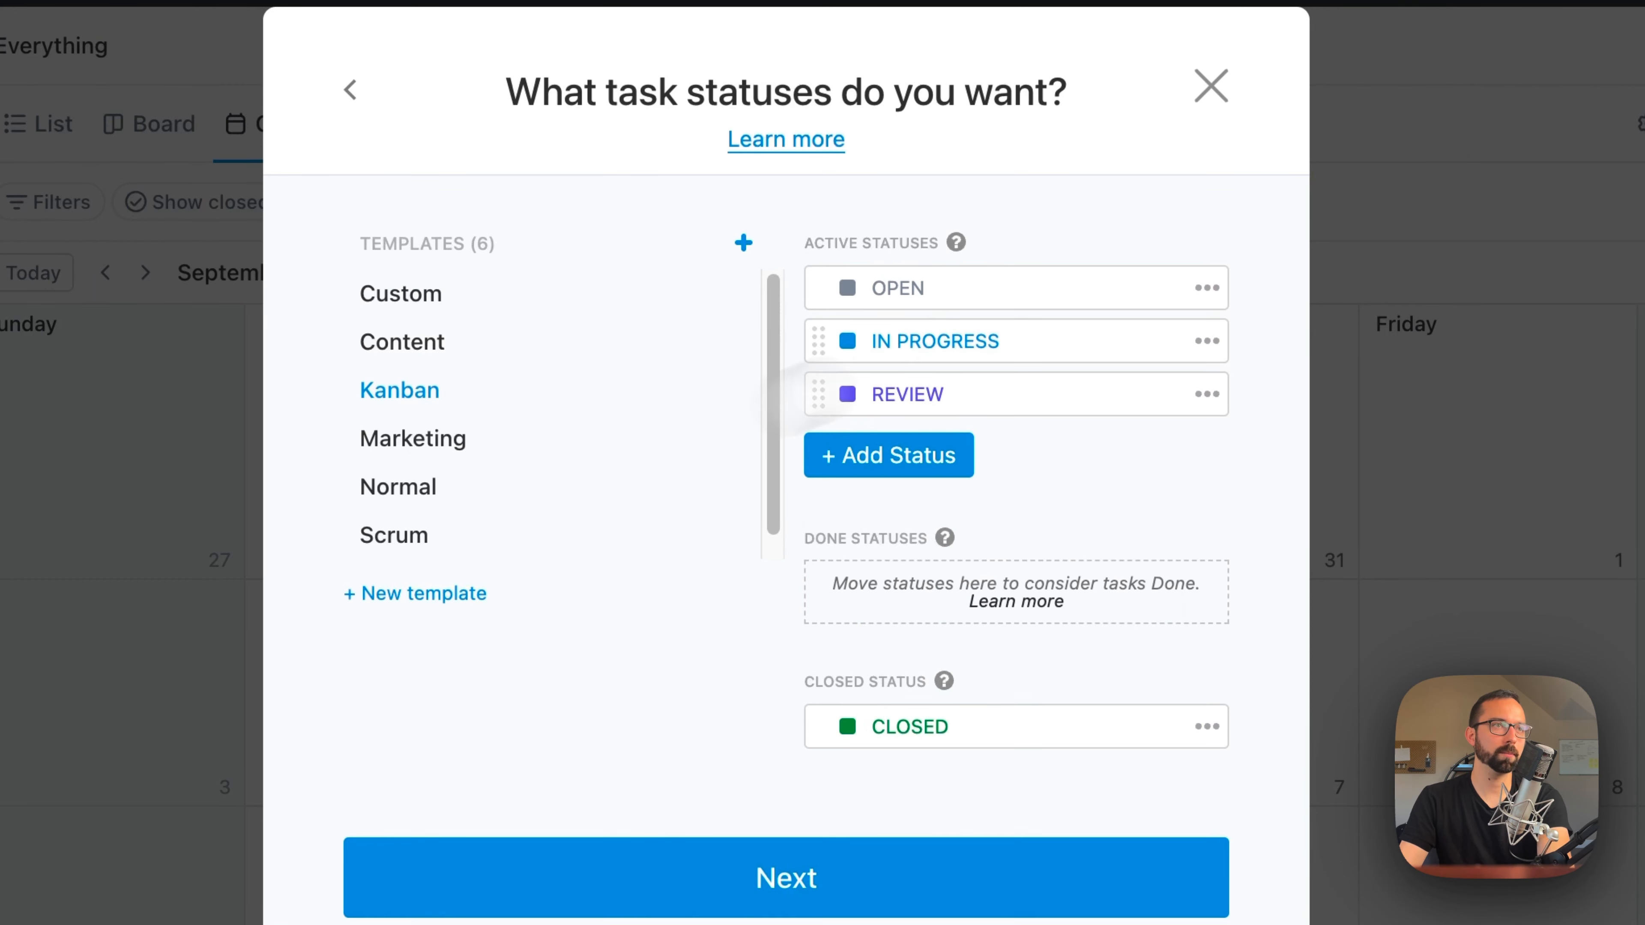
mouse_move(421, 391)
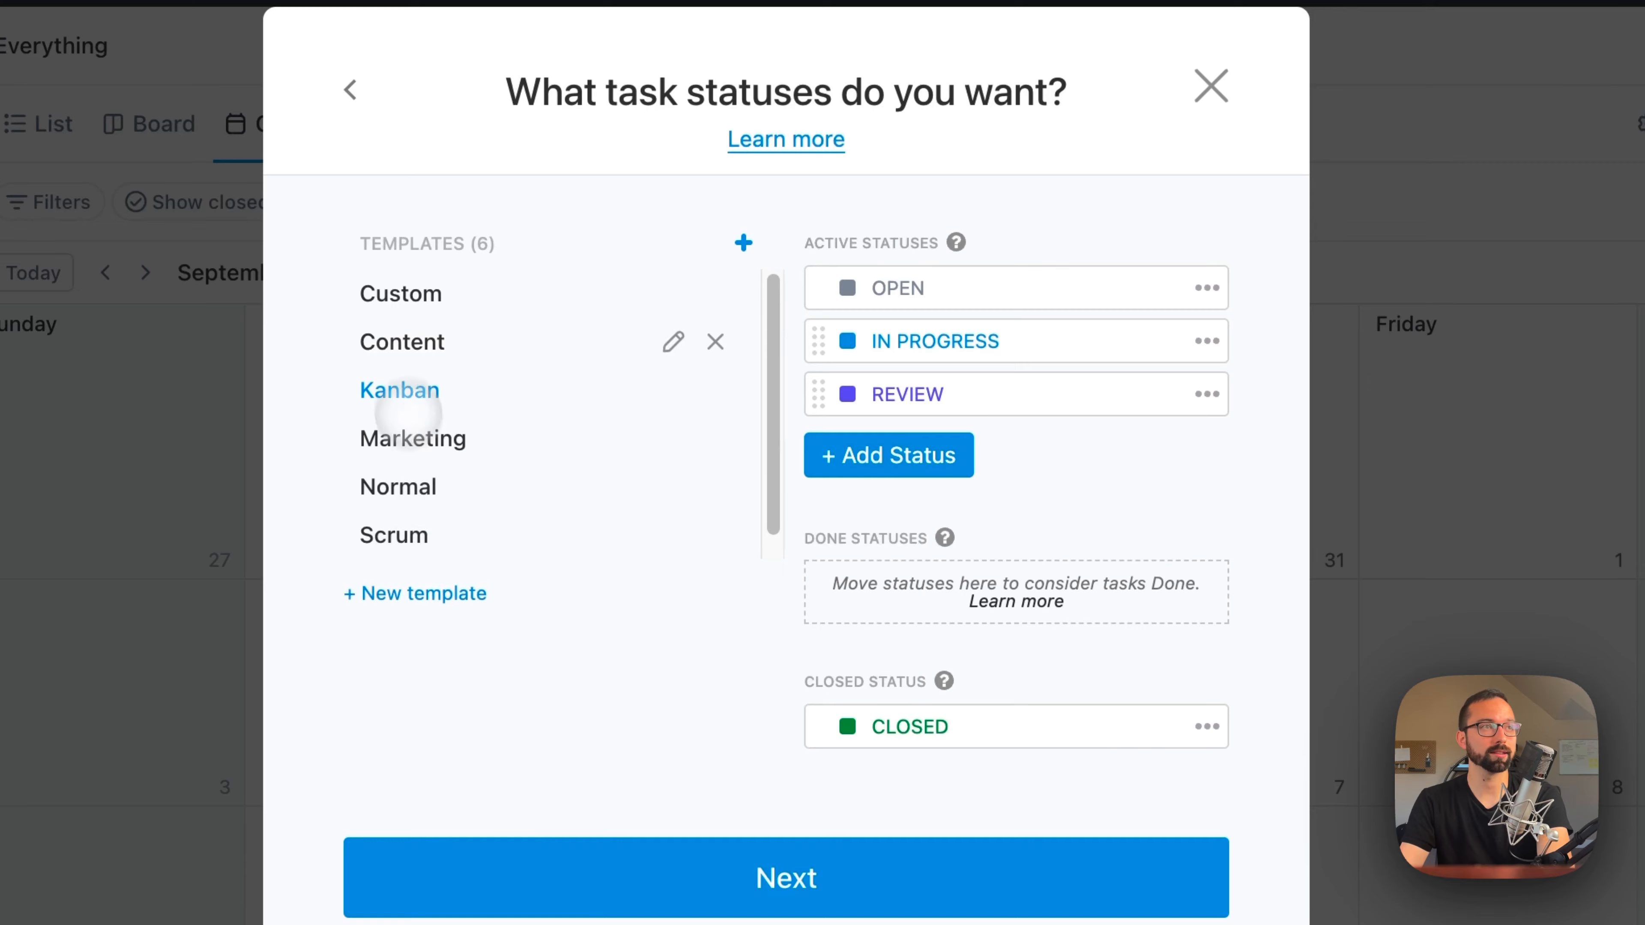
left_click(567, 884)
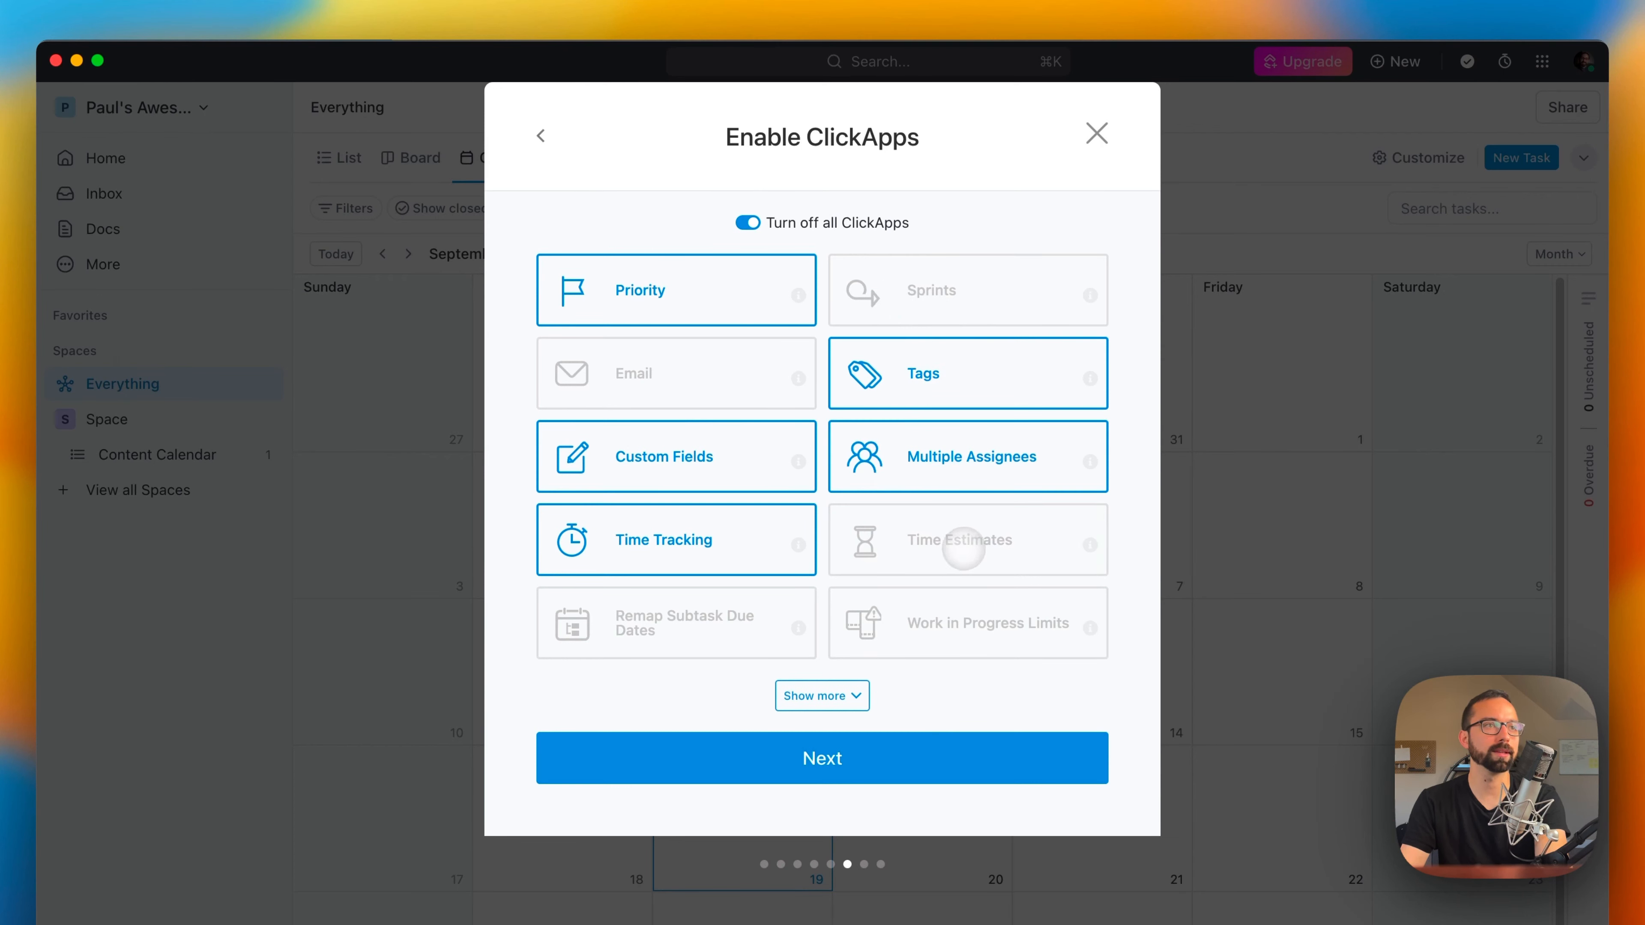
Step: Enable the Time Estimates, Sprints, Sprint Points, Show status progress, Reschedule Dependencies and Remap Subtask Due Dates ClickApps for the Space
mouse_move(798, 626)
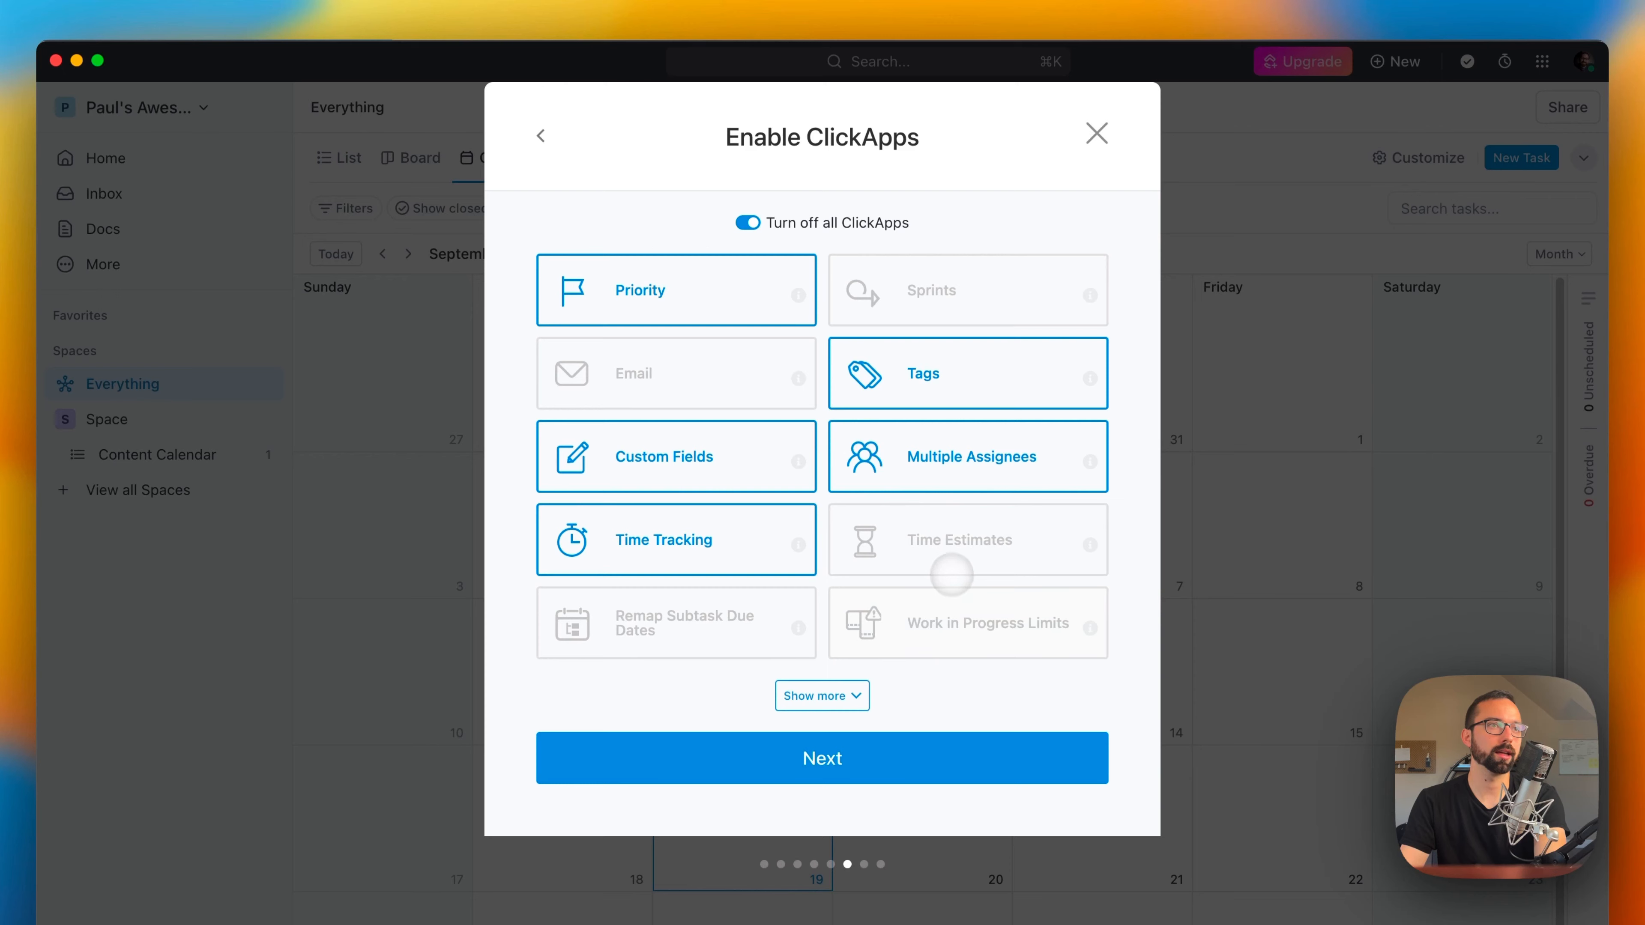
left_click(961, 552)
left_click(972, 300)
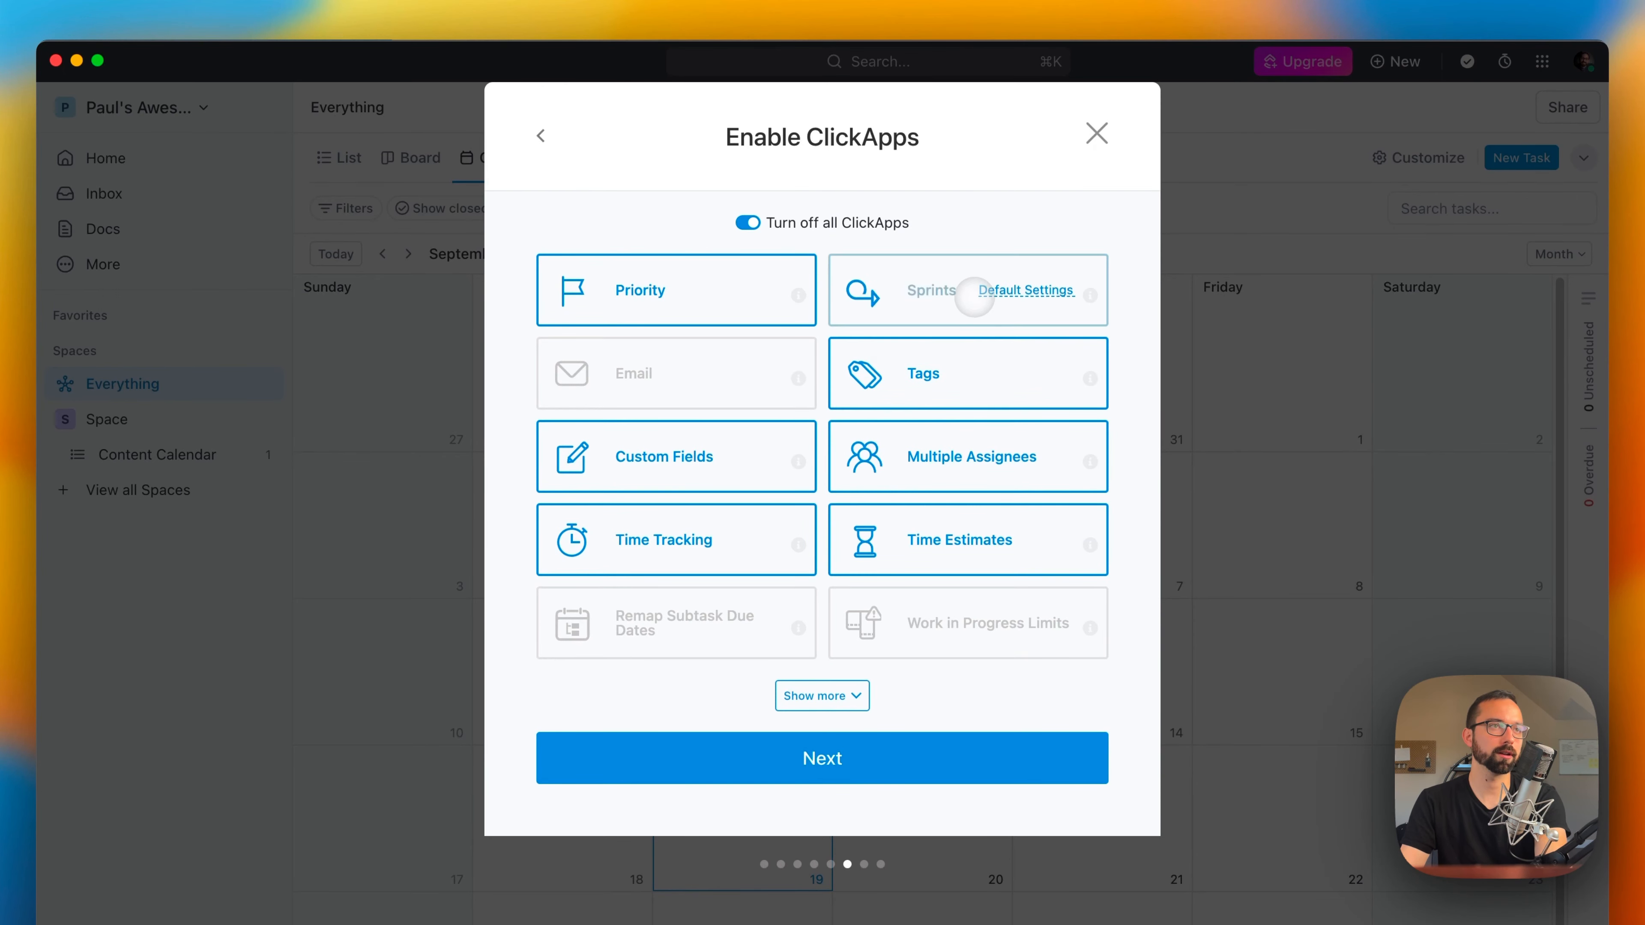
left_click(821, 695)
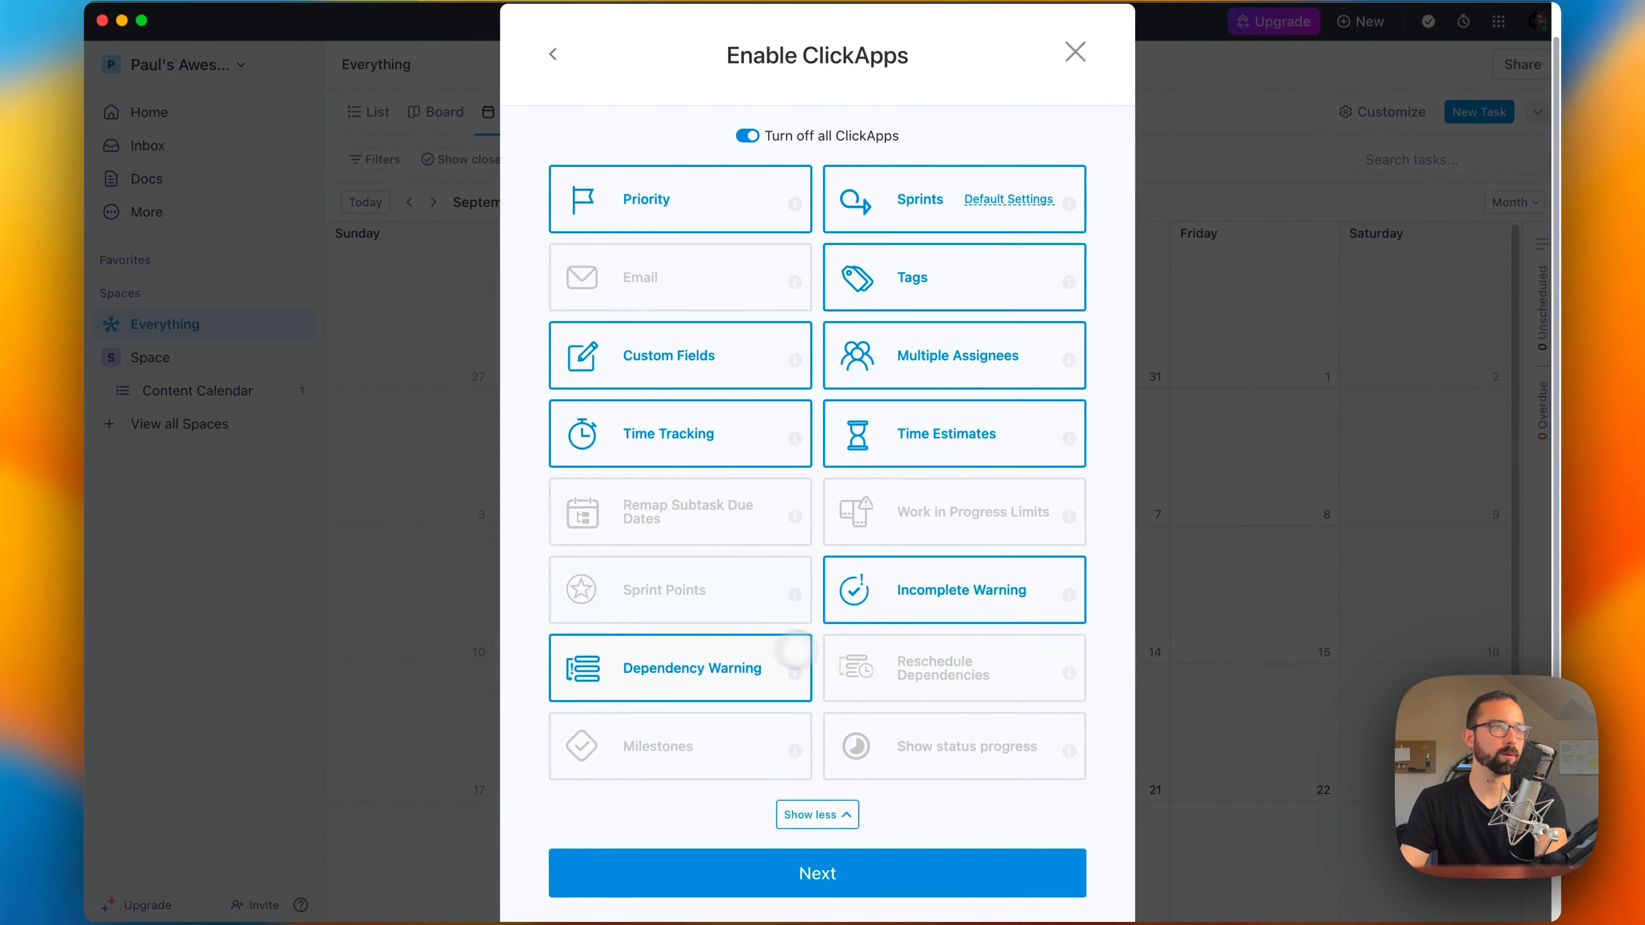
left_click(754, 603)
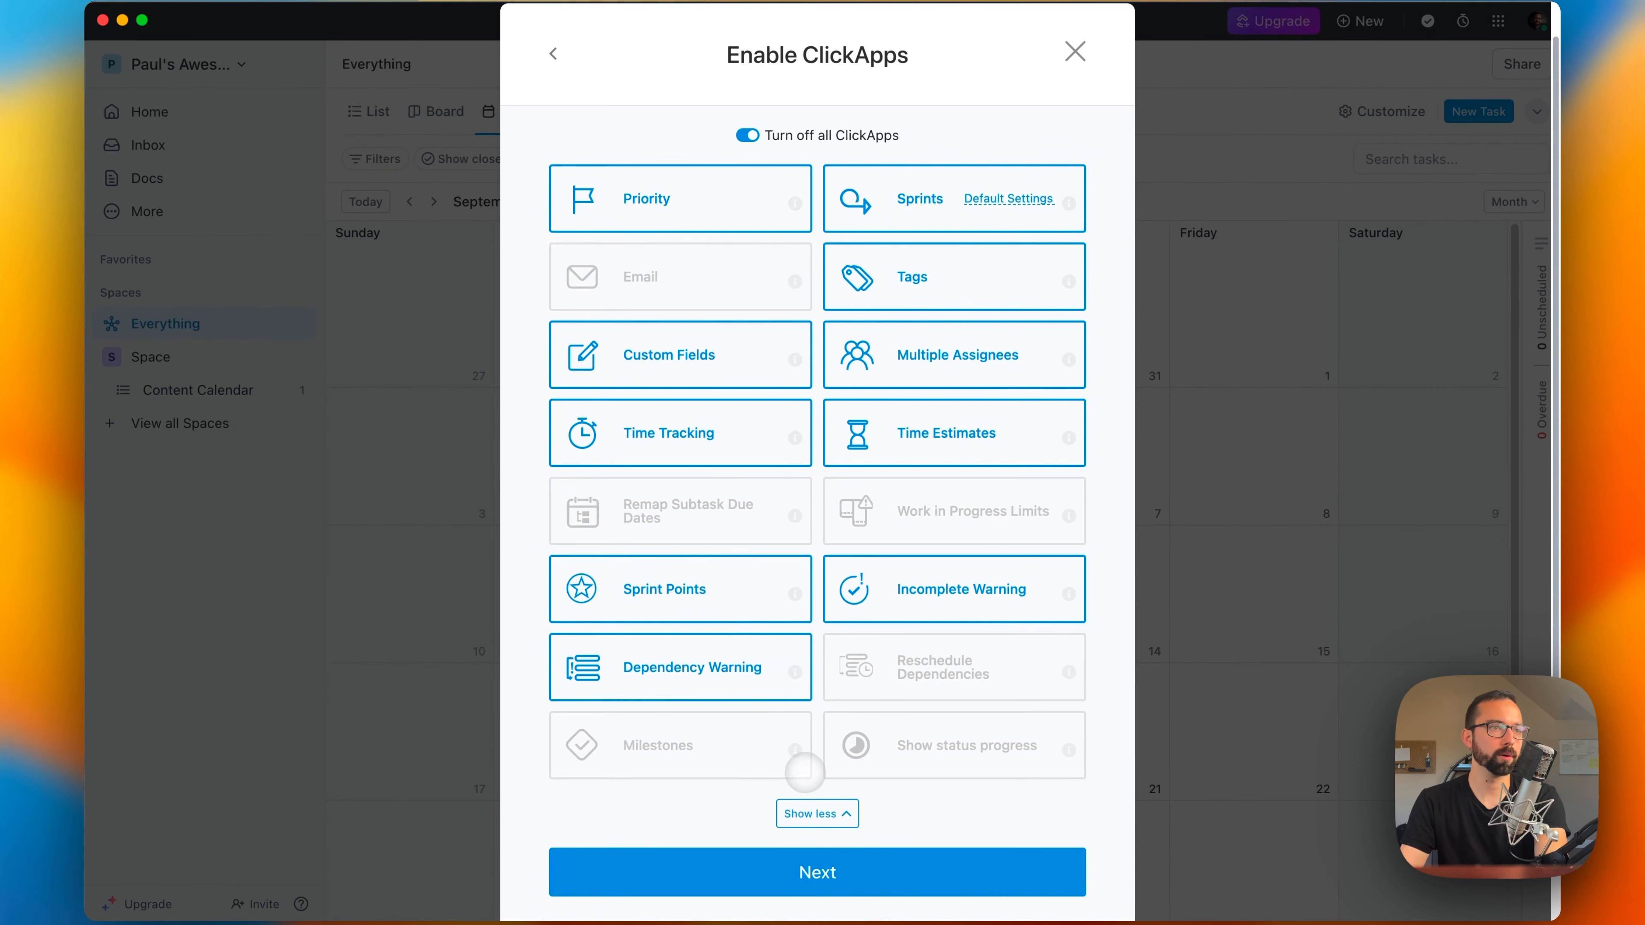
left_click(977, 756)
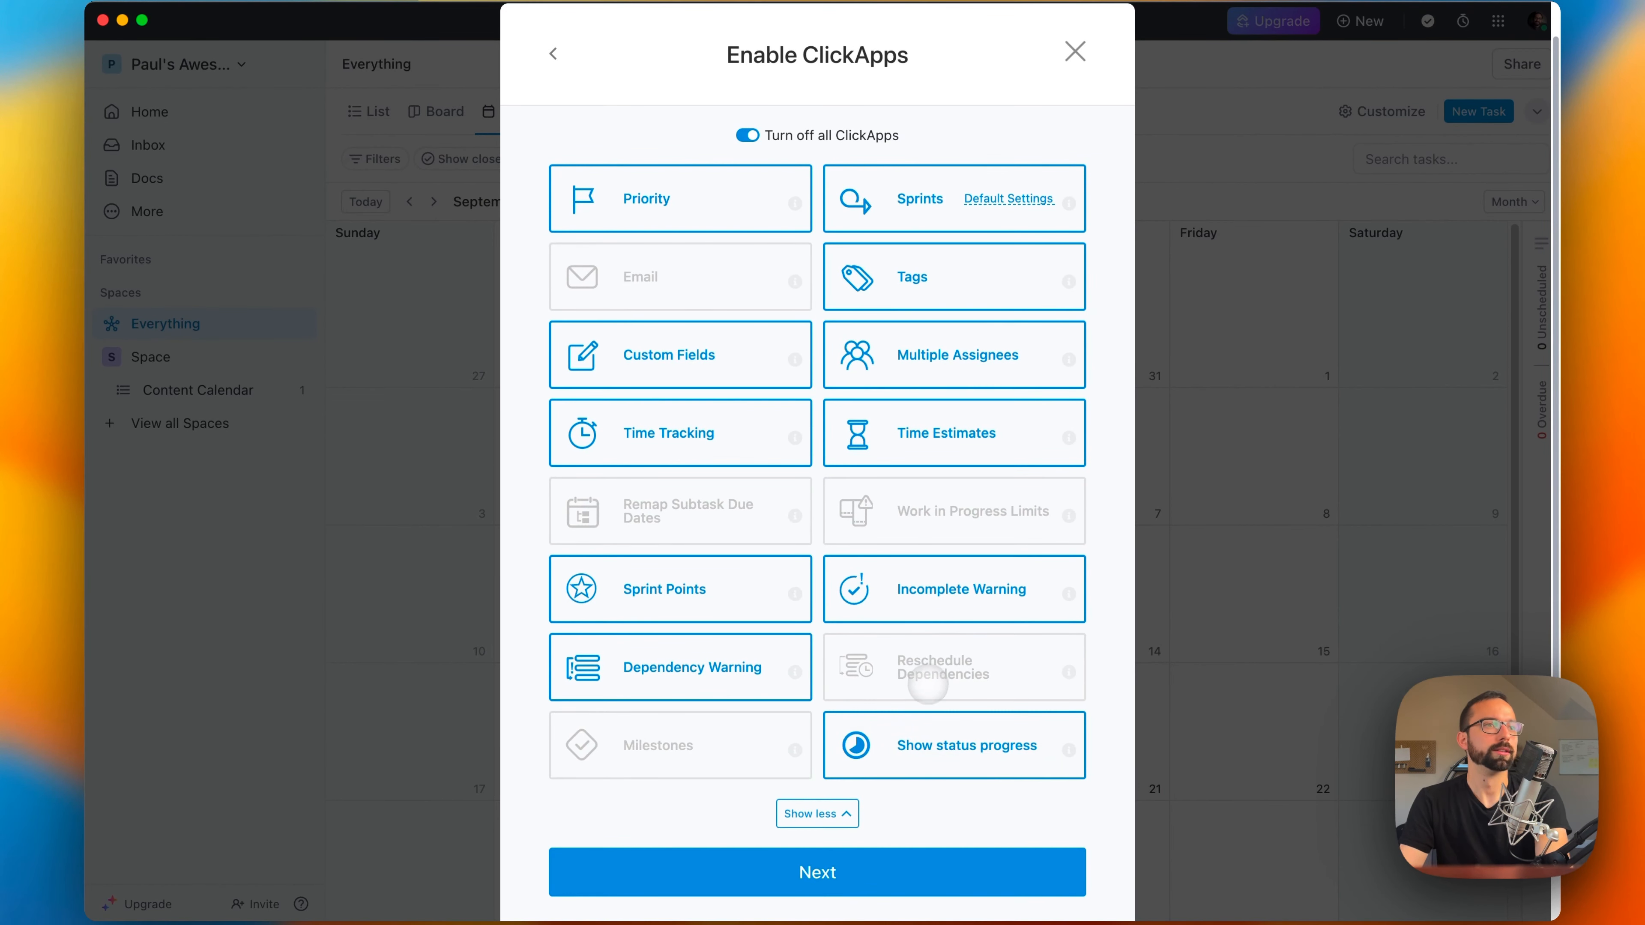
left_click(945, 693)
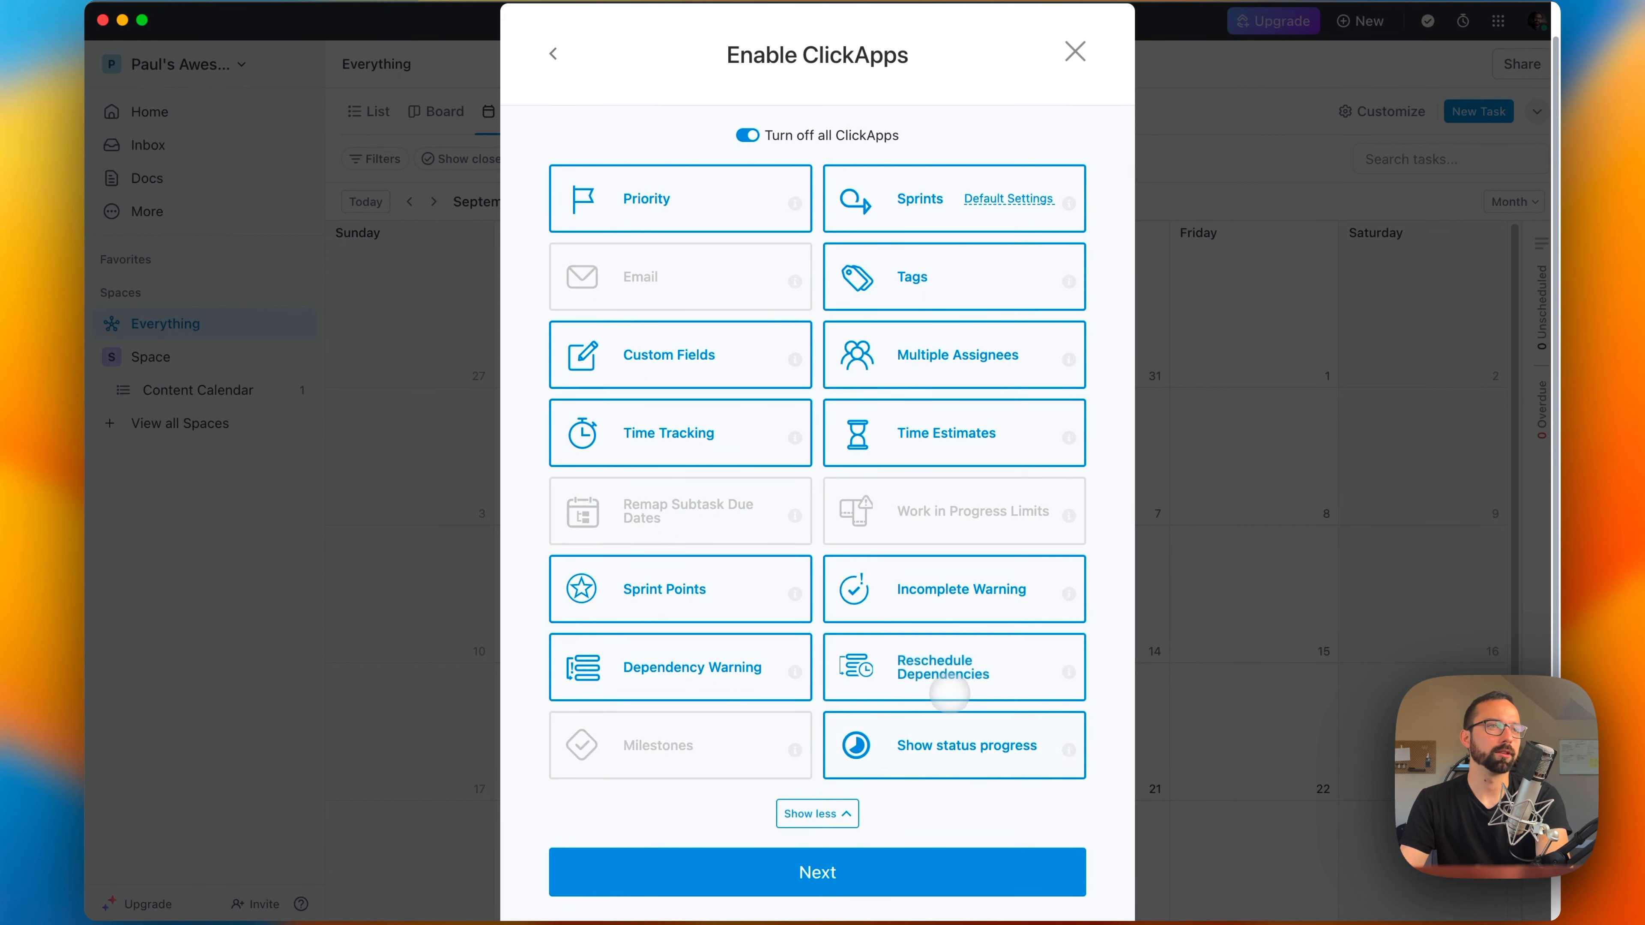
mouse_move(1075, 671)
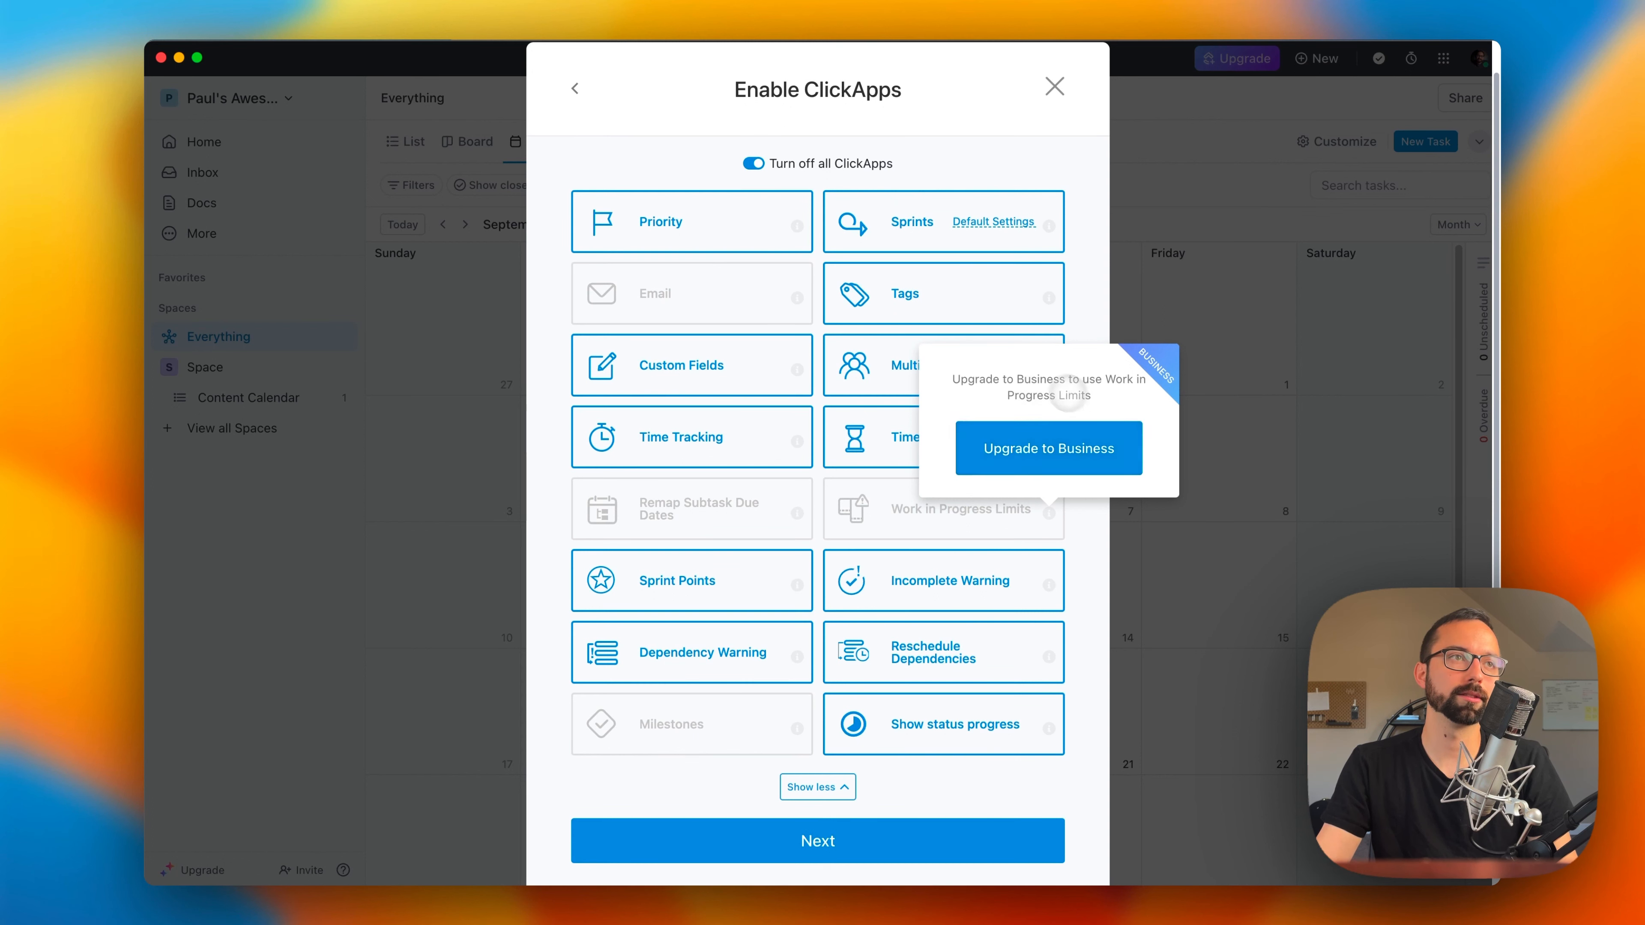
left_click(748, 516)
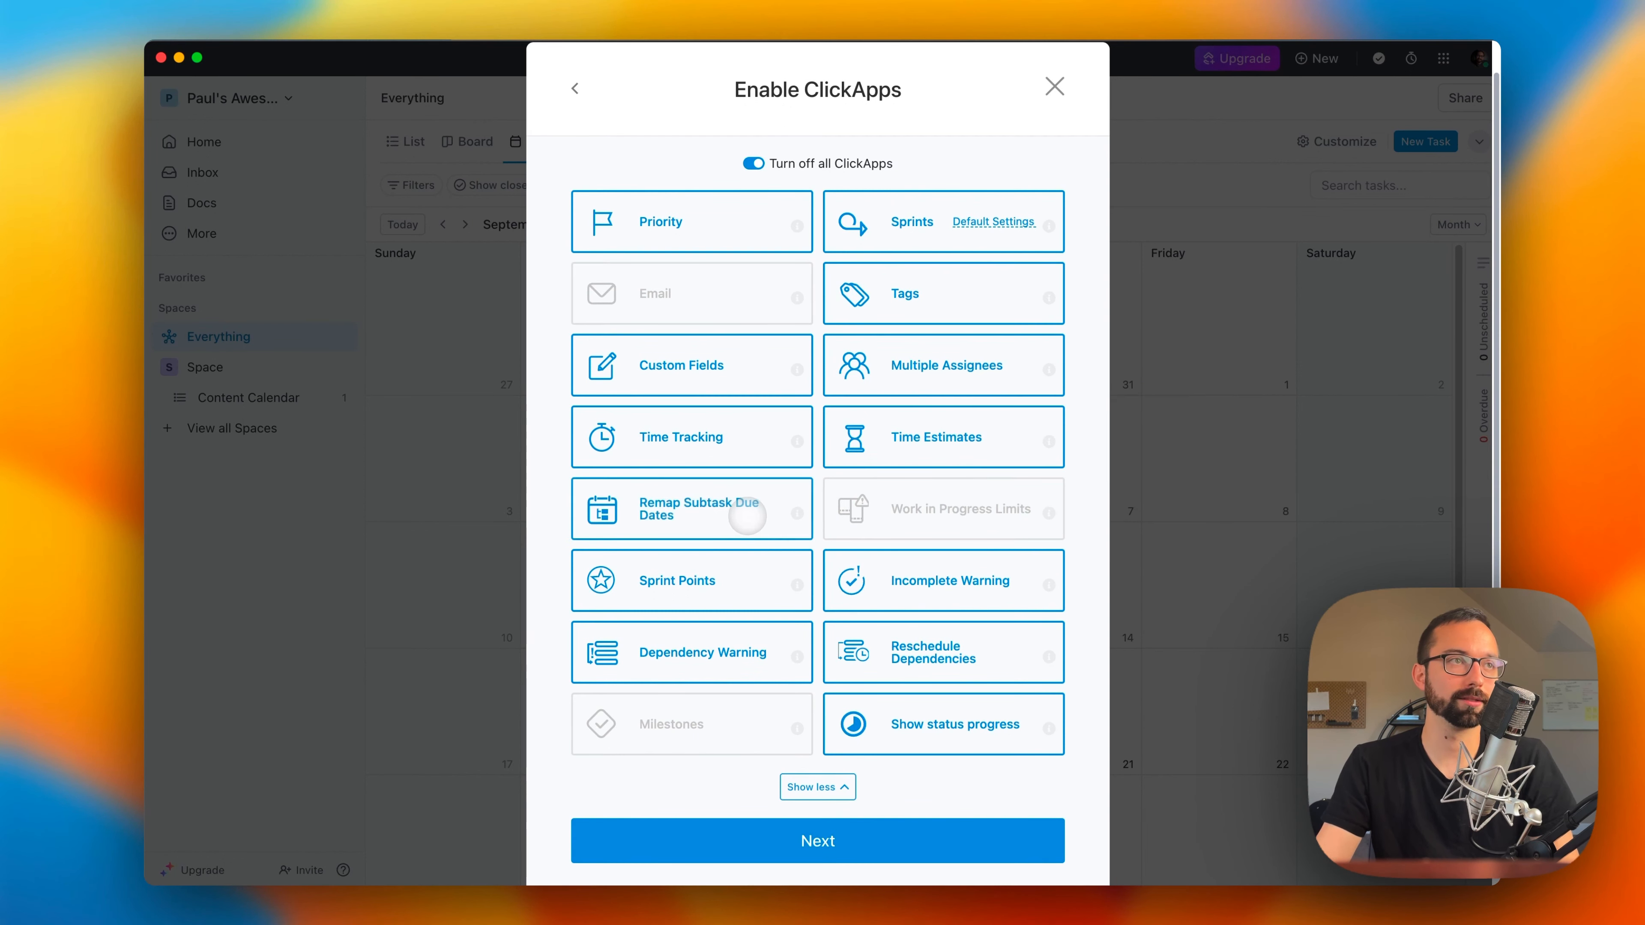
Step: Disable the Remap Subtask Due Dates ClickApp and require the Calendar, Activity, Gantt, Table, Workload, Map, Team, Mind Map and Timeline views
left_click(749, 520)
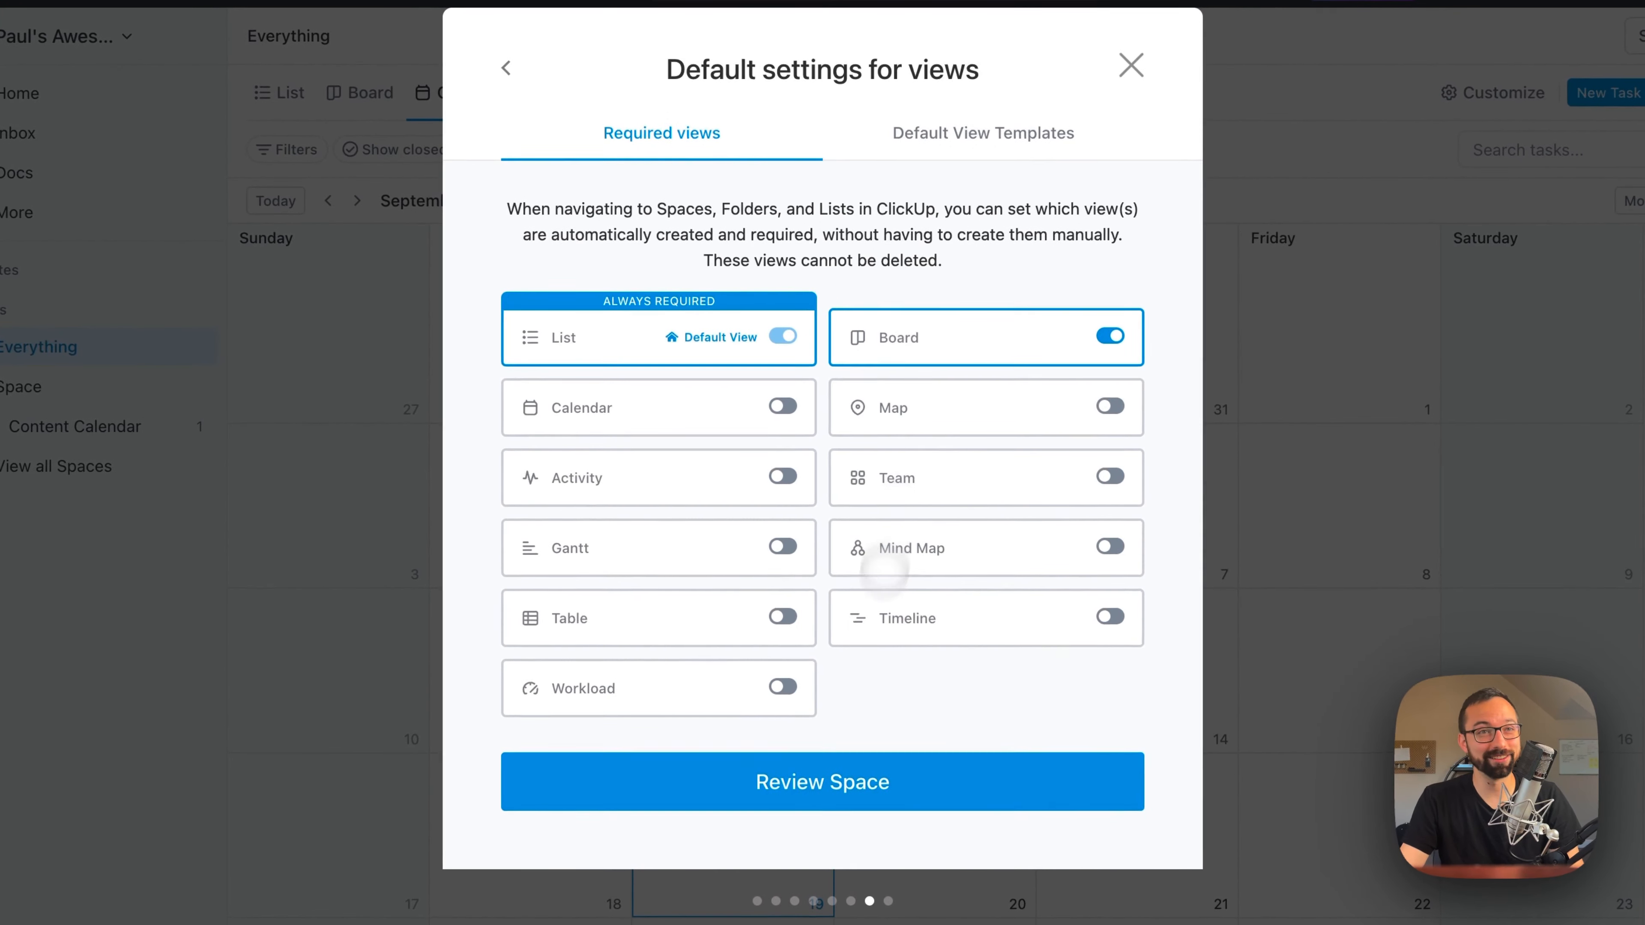
left_click(782, 408)
left_click(782, 476)
left_click(783, 616)
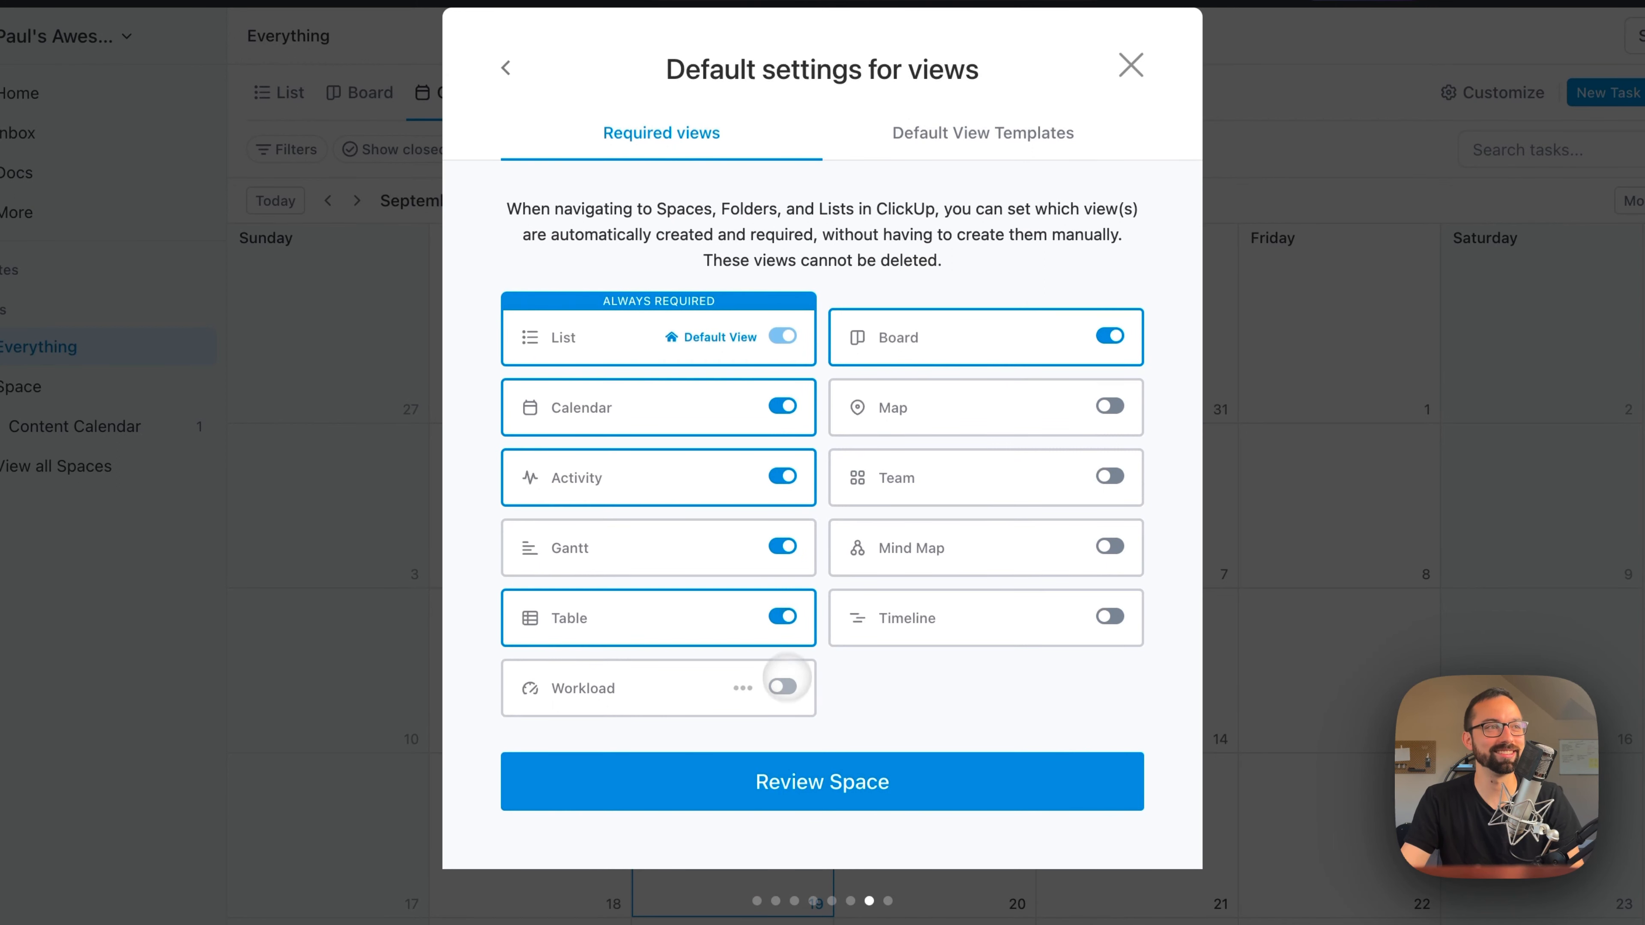
left_click(782, 688)
left_click(1109, 407)
left_click(1110, 477)
left_click(1109, 547)
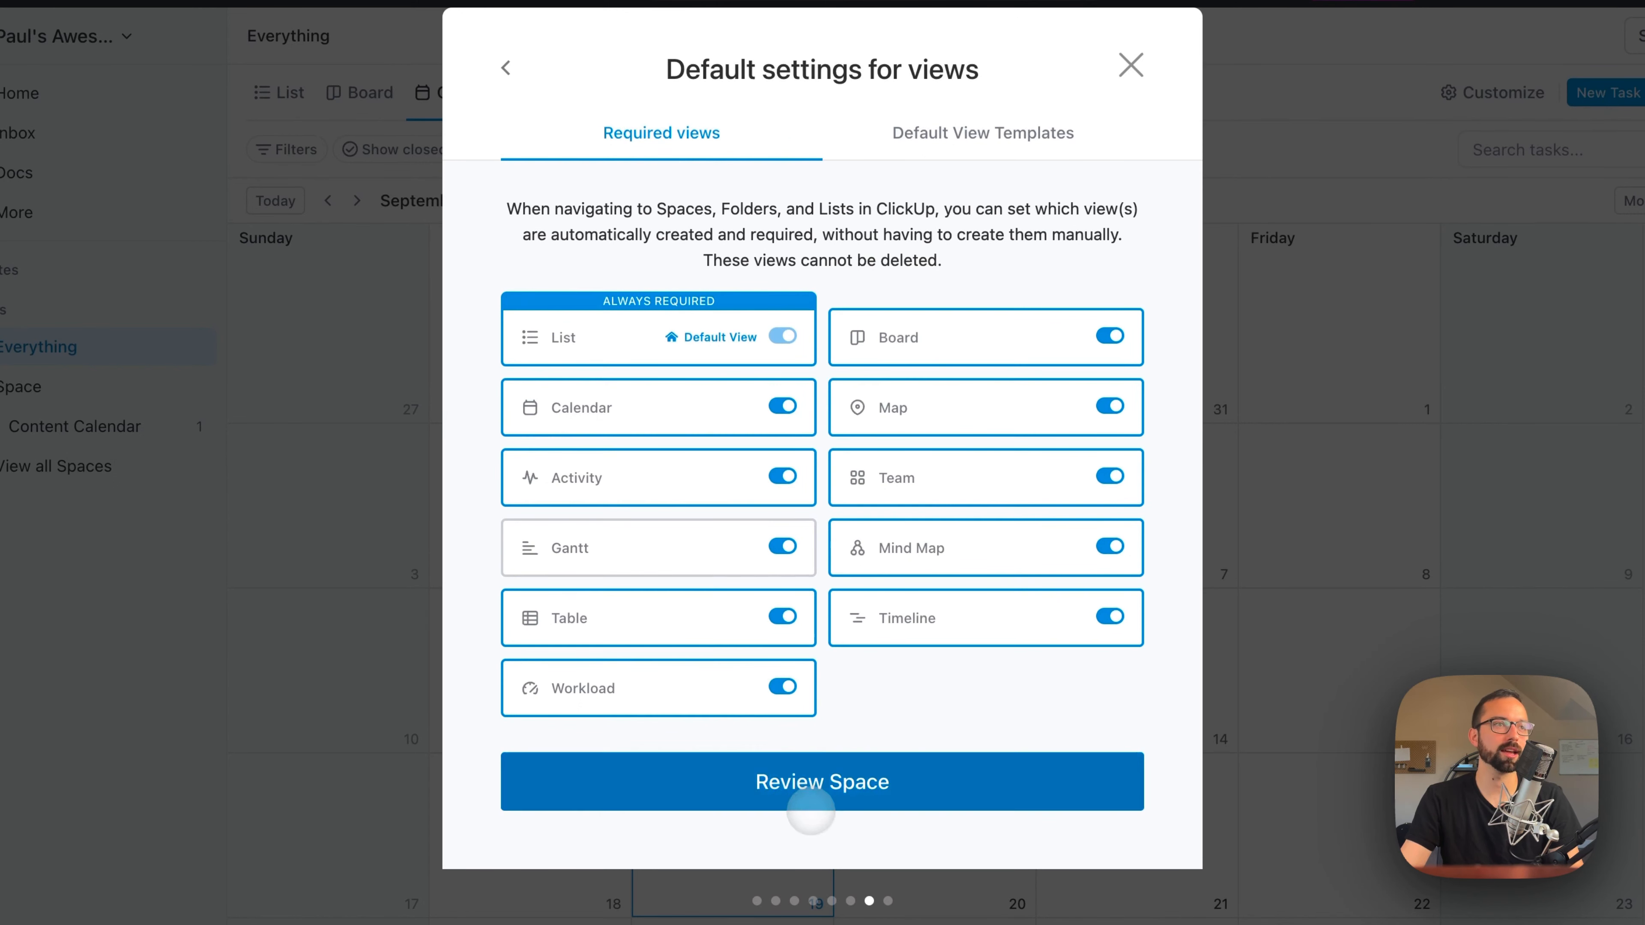
Step: Review the Business Space's settings summary and create the Space
left_click(811, 793)
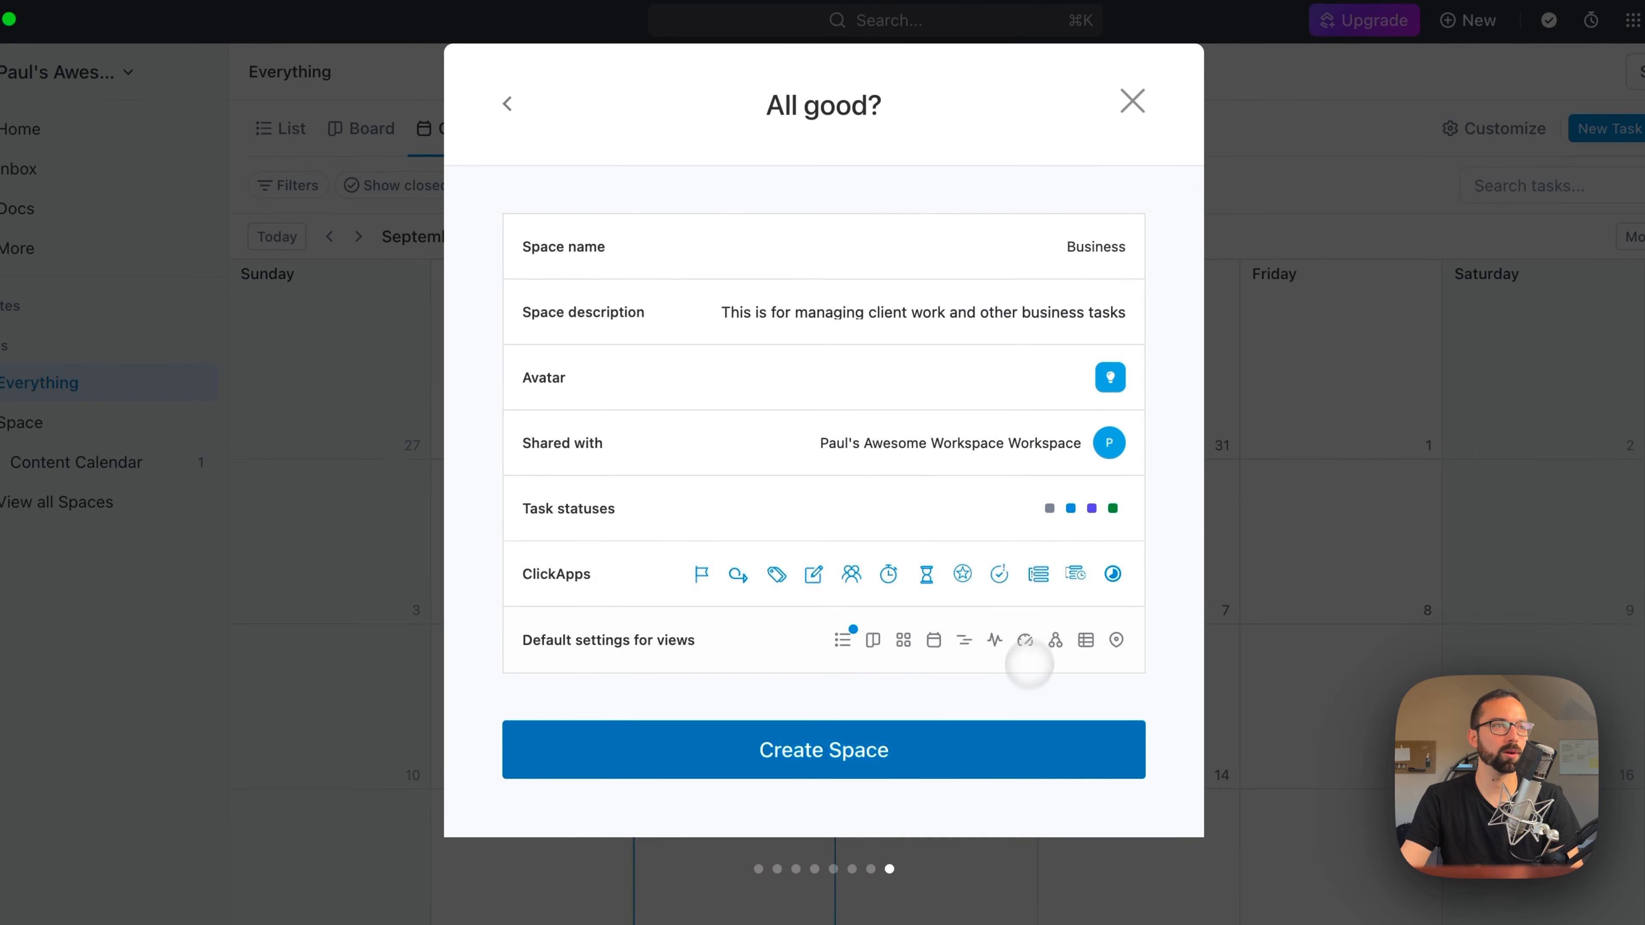
left_click(978, 763)
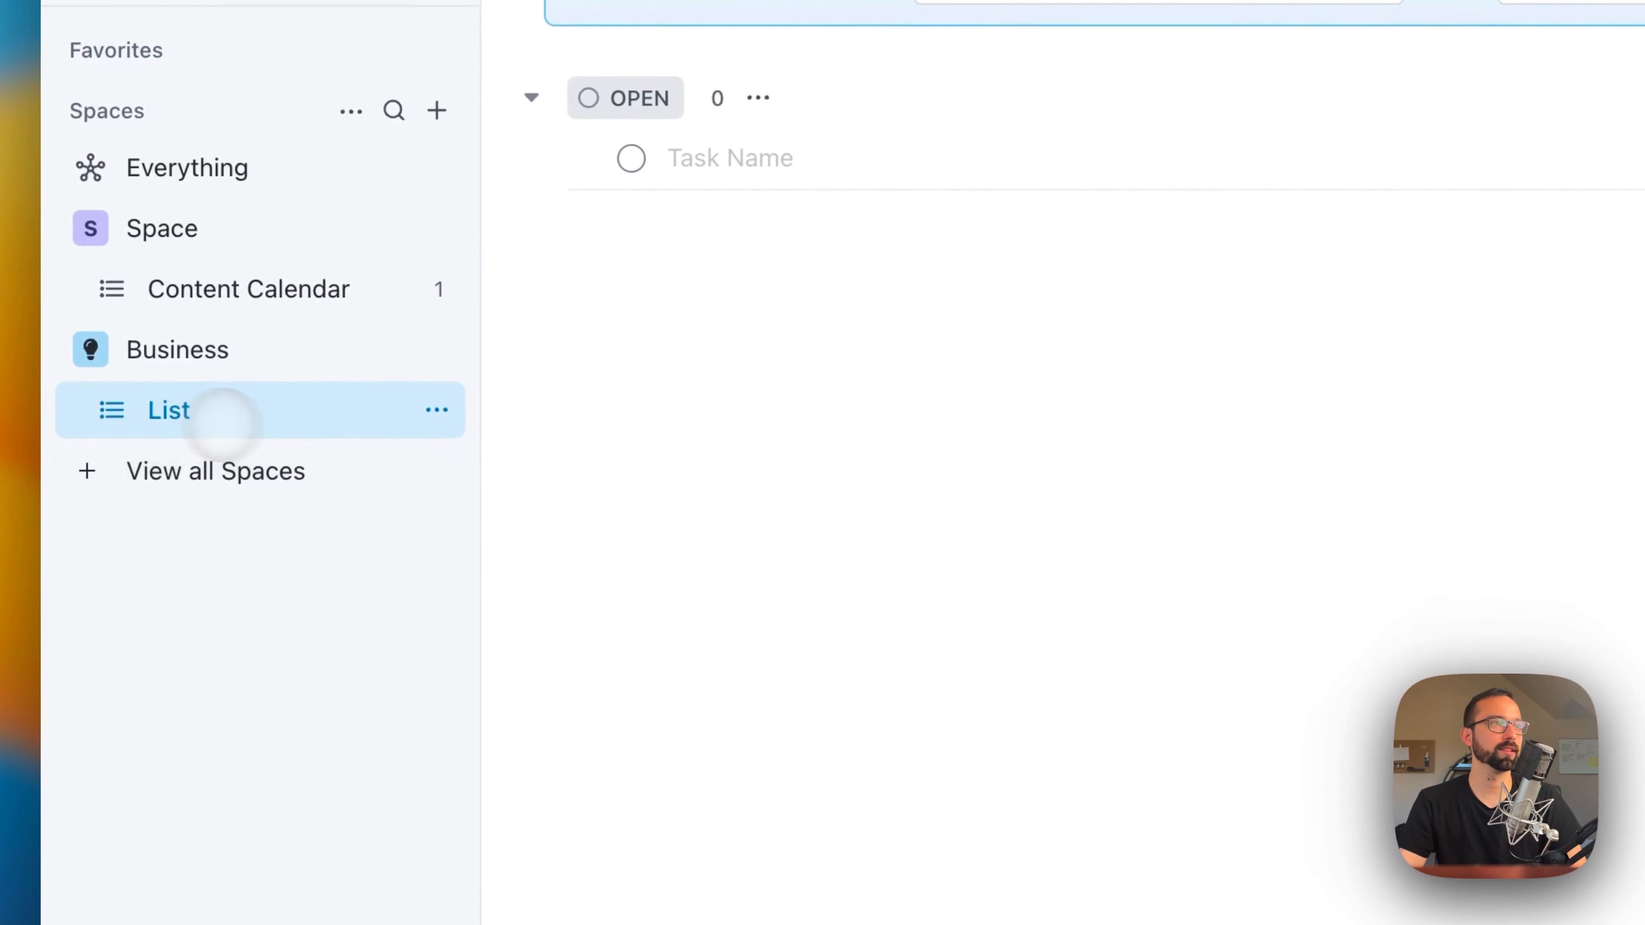
Step: Rename the default list in the Business Space as Projects
left_click(343, 459)
left_click(408, 487)
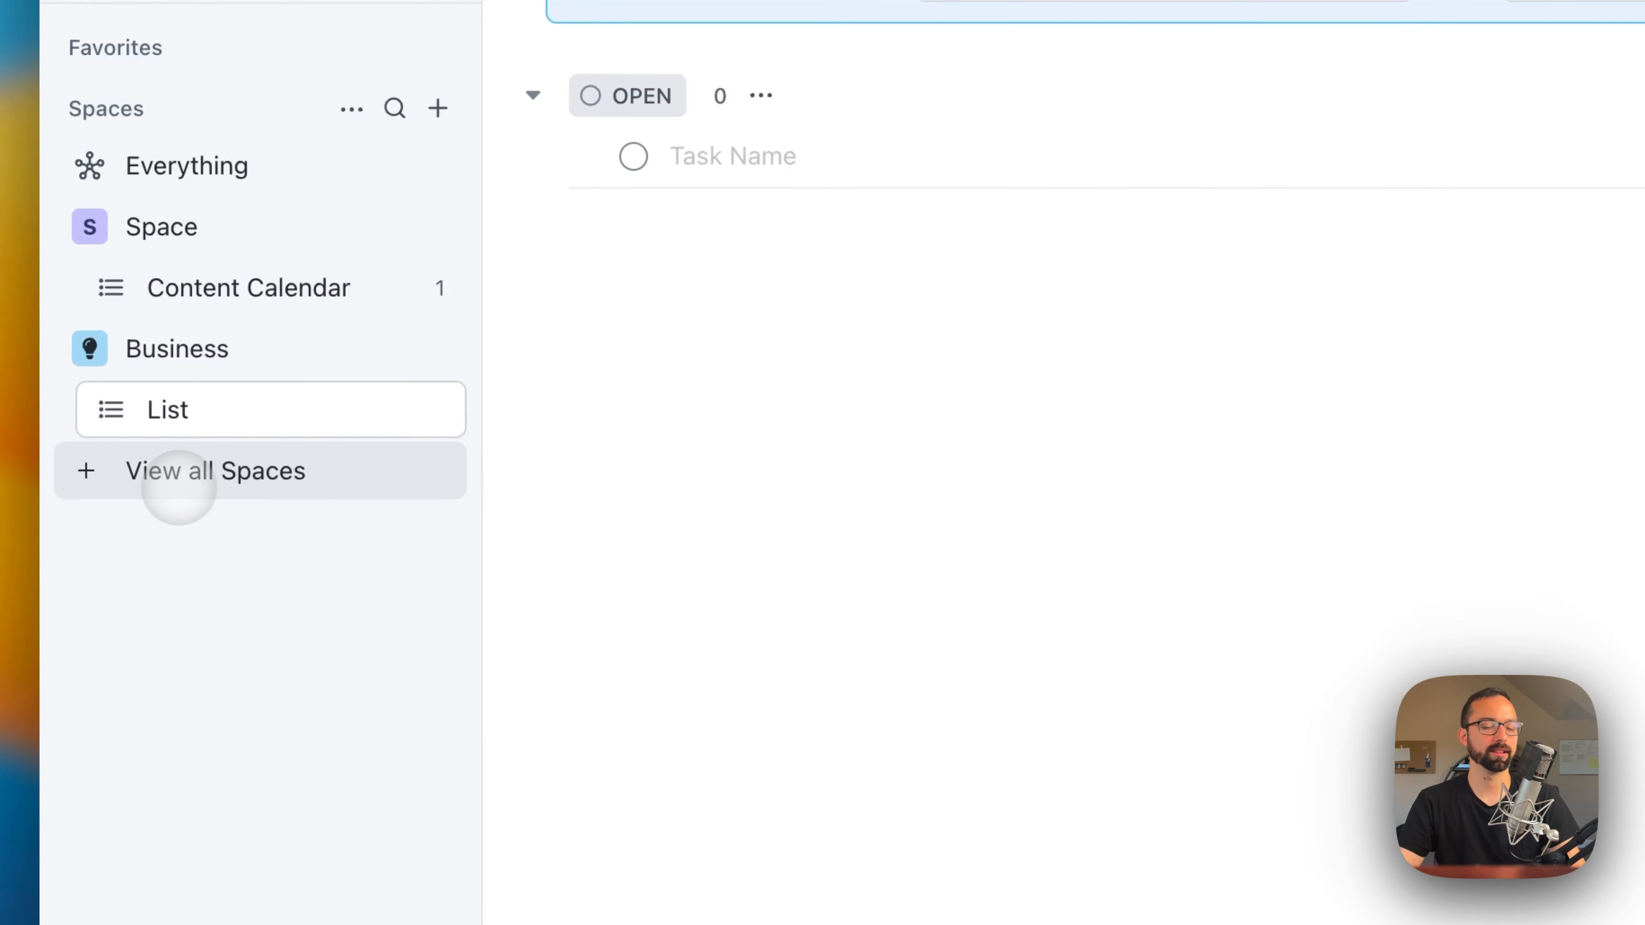
type("Projects")
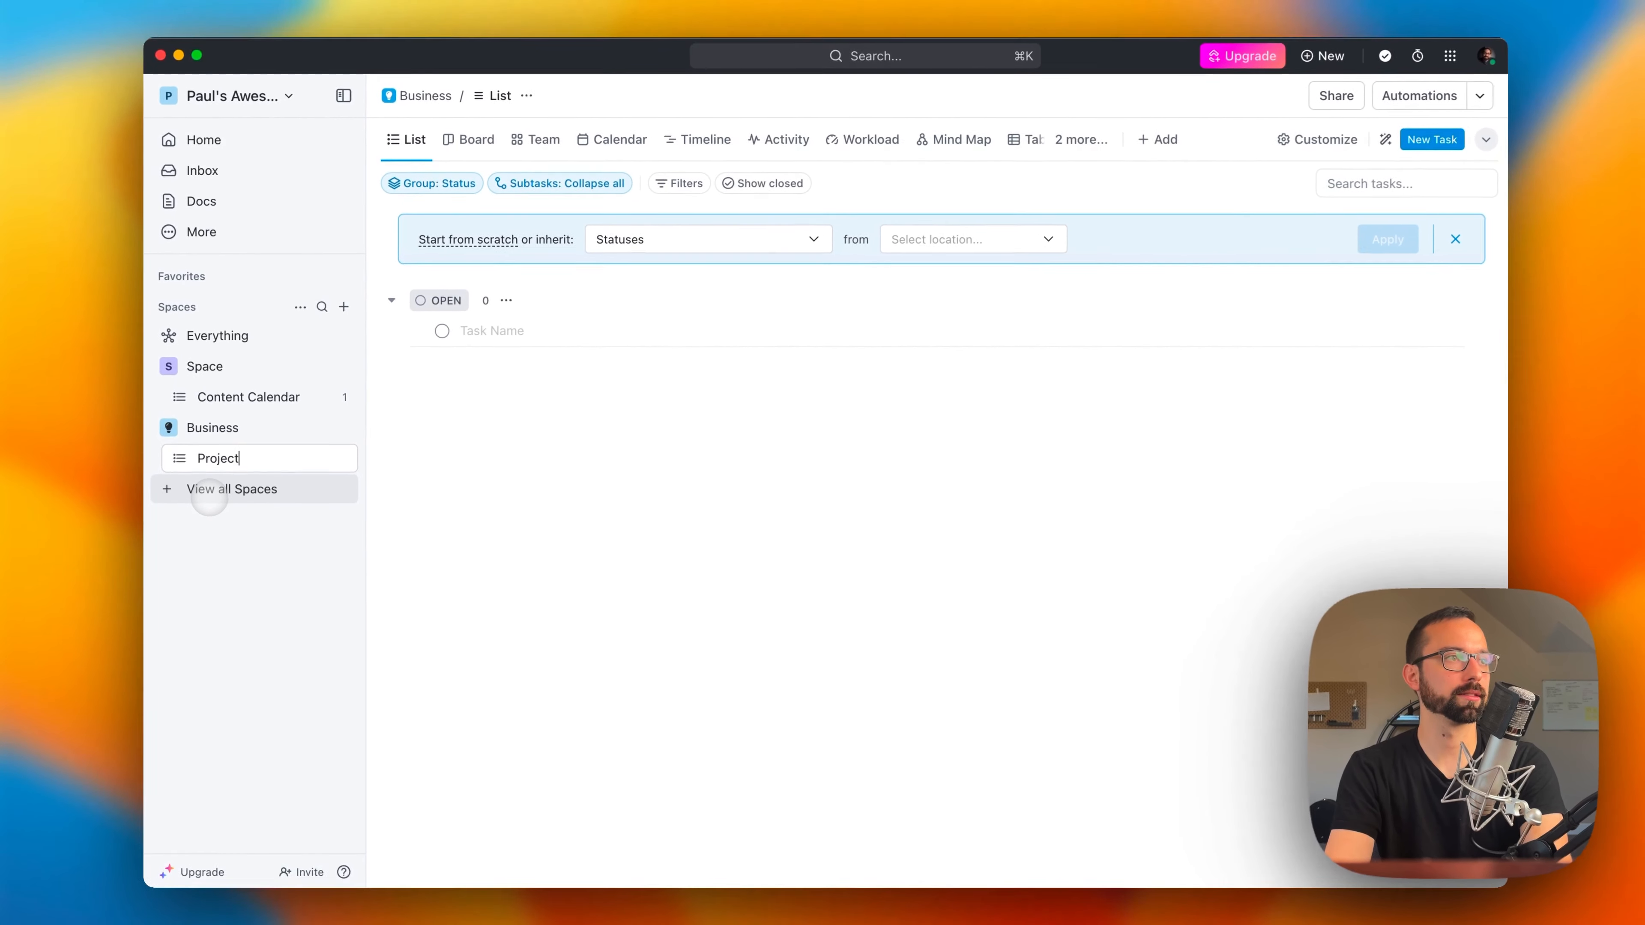
key("Return")
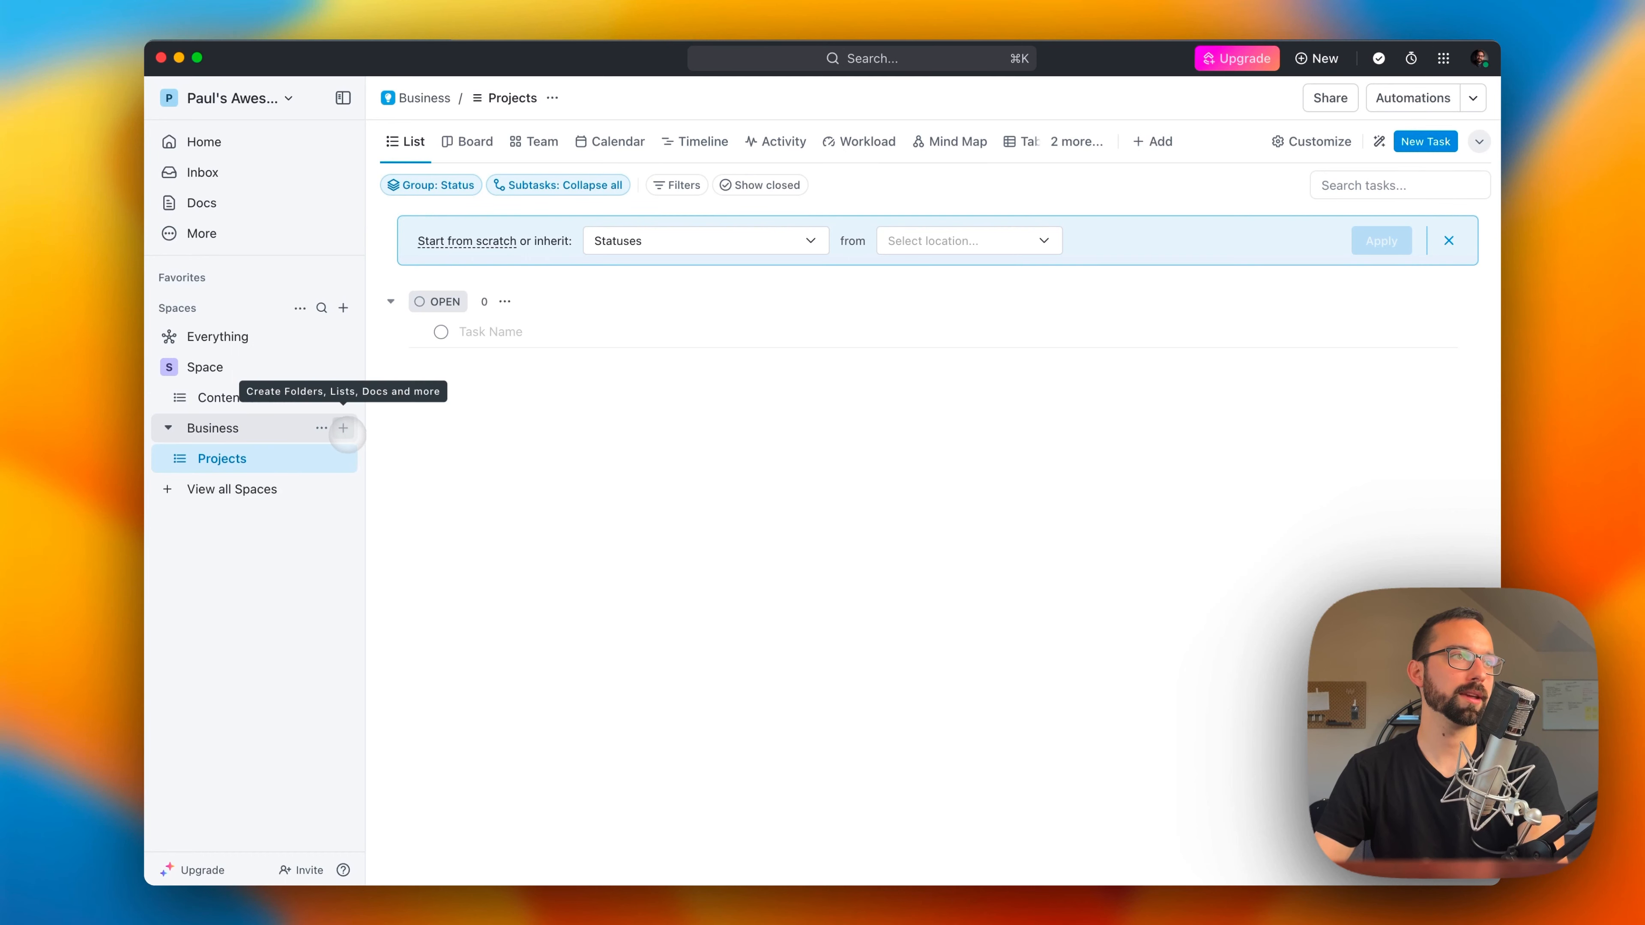
Step: Create a second list named Retainers in the Business Space
left_click(343, 428)
left_click(375, 466)
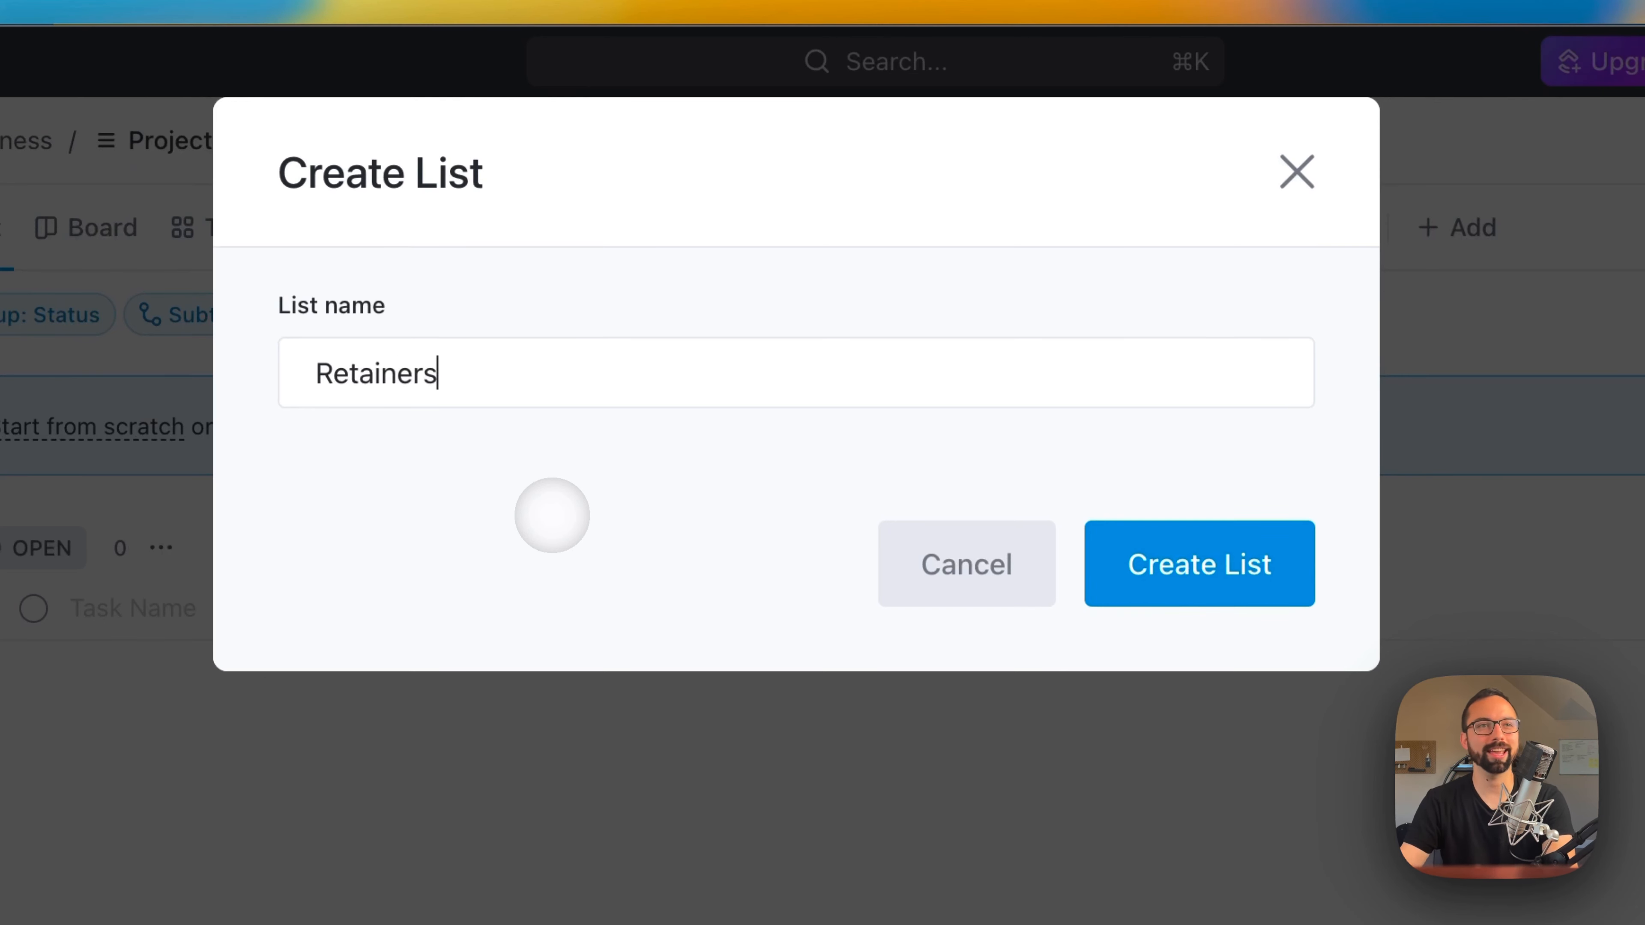
left_click(1206, 588)
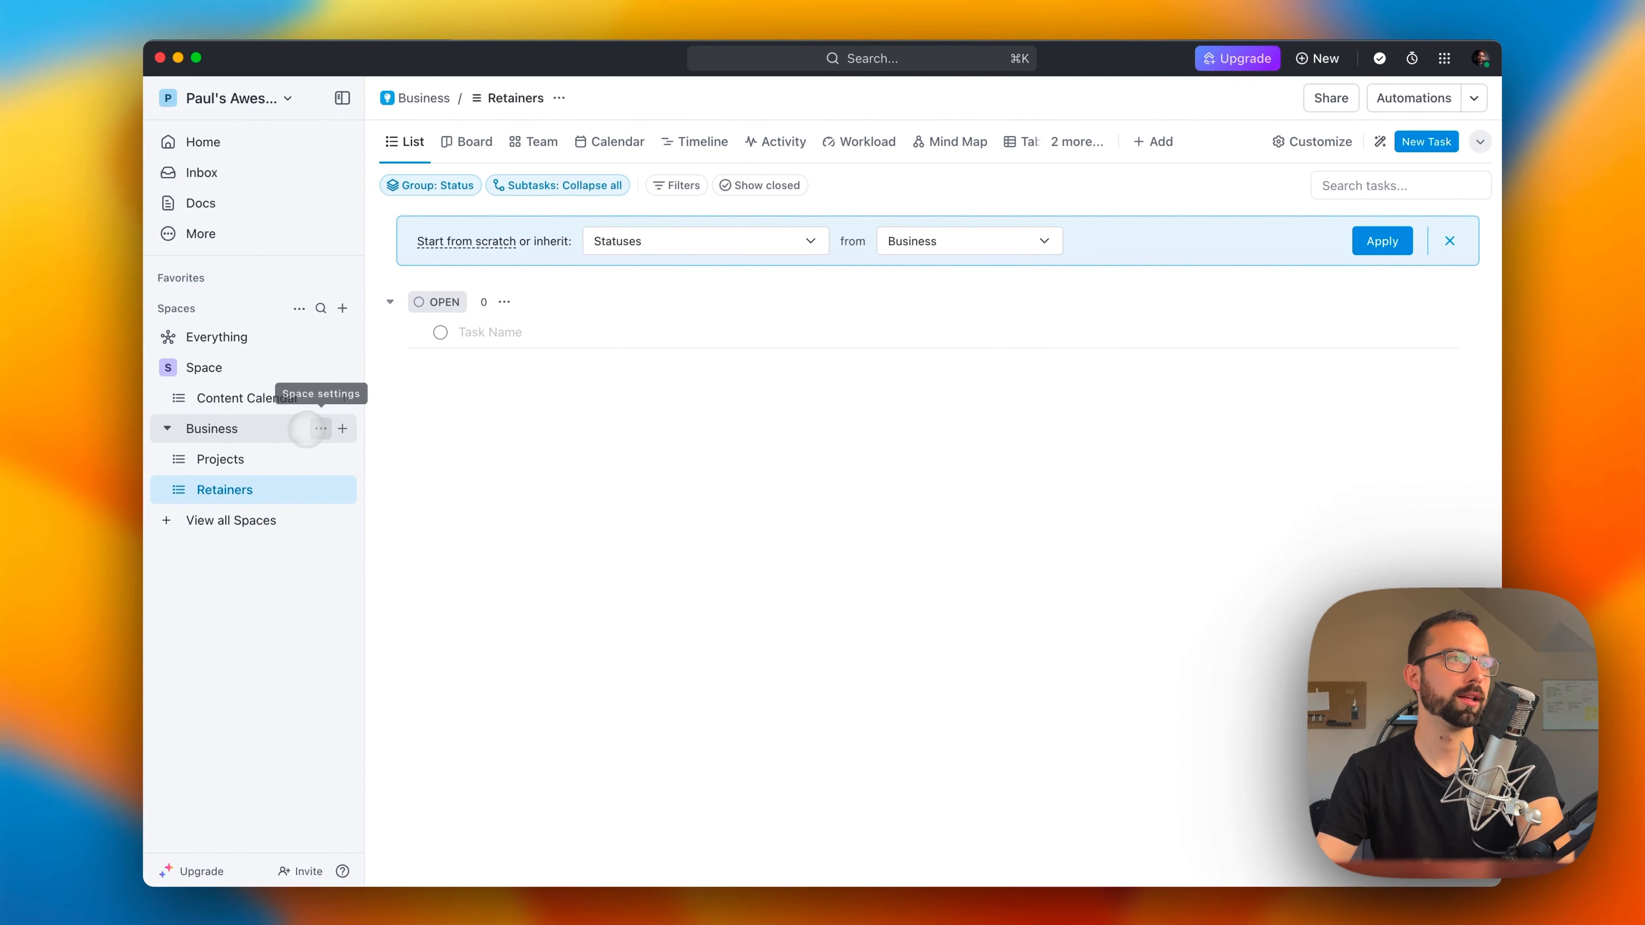
Step: Create another list named Business inside the Business Space
left_click(307, 430)
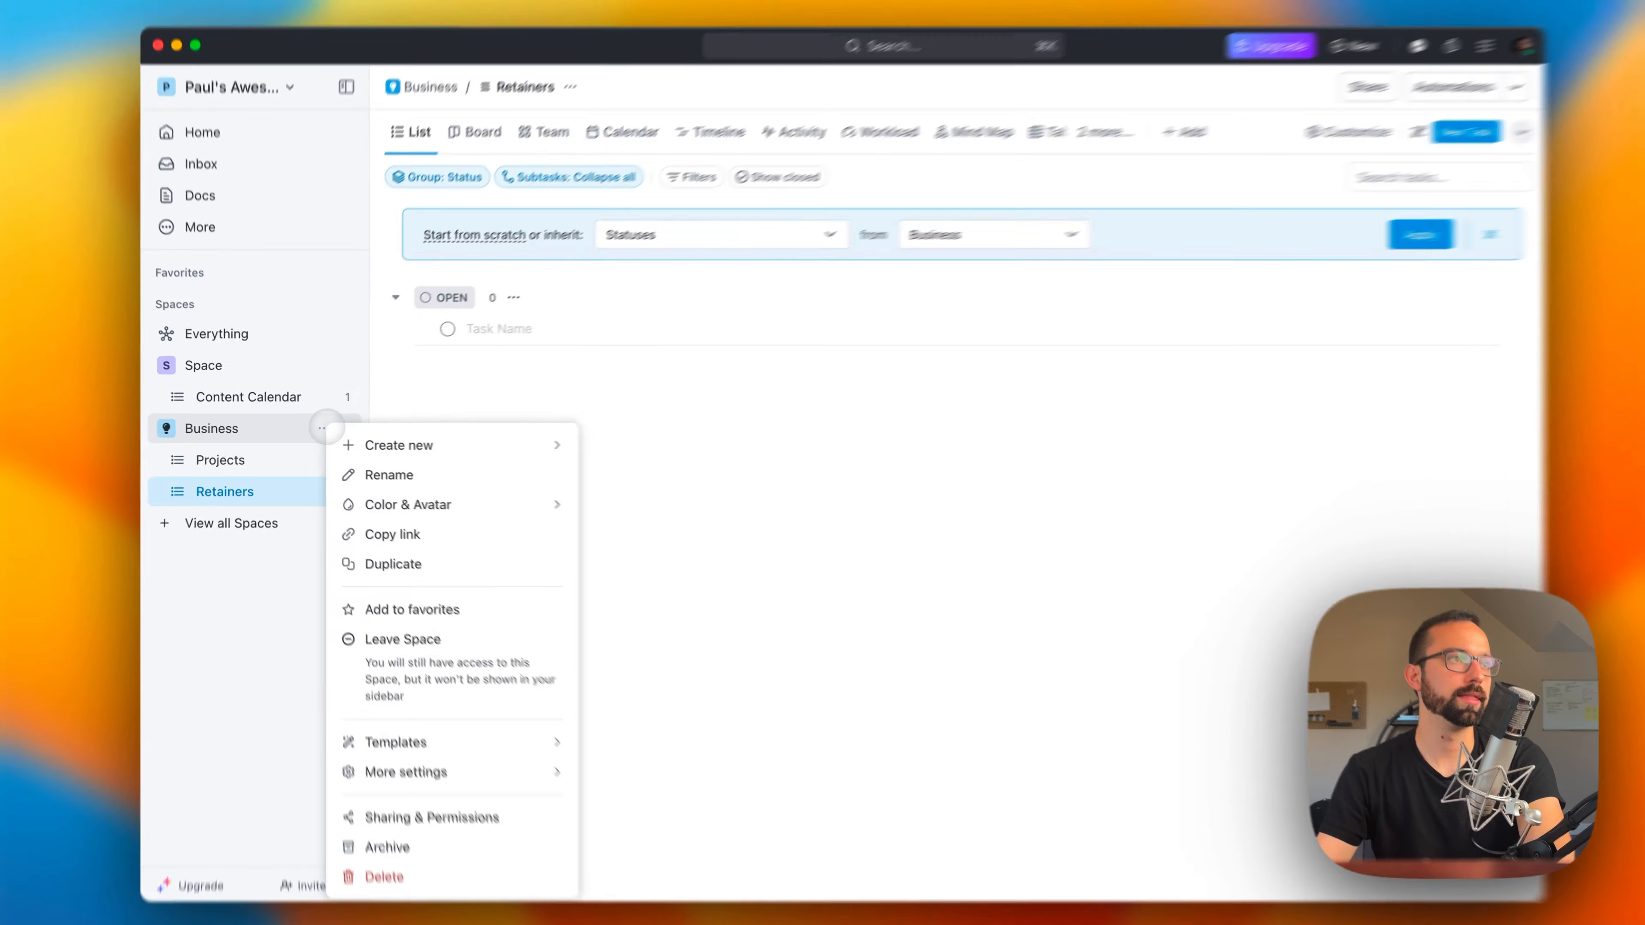
mouse_move(452, 439)
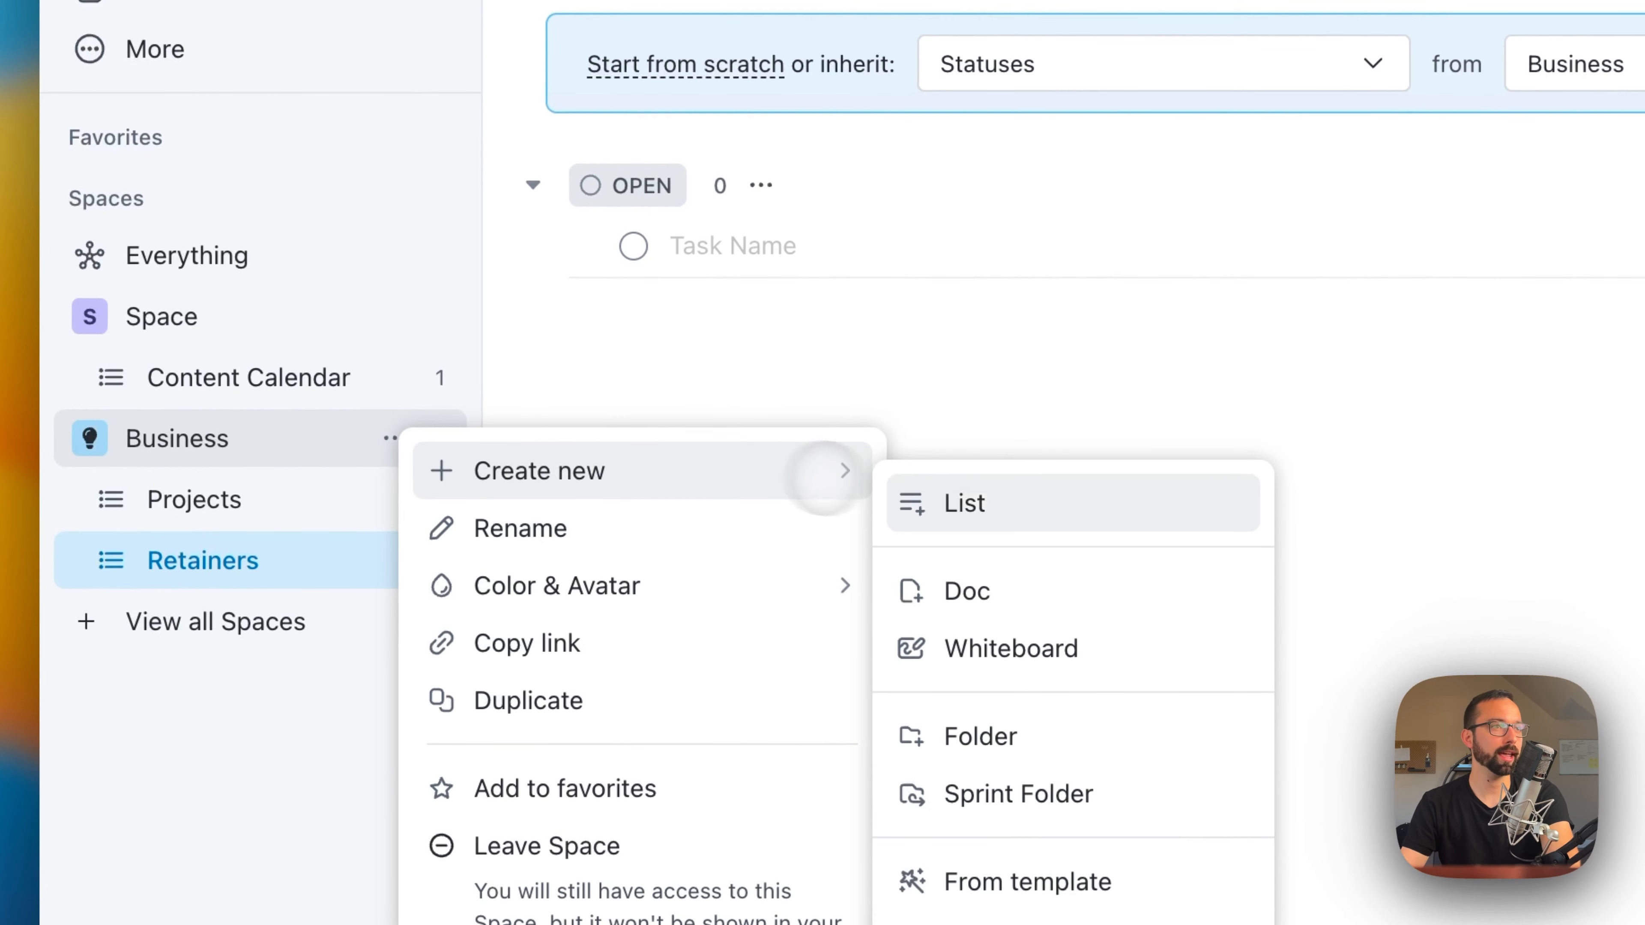
left_click(911, 503)
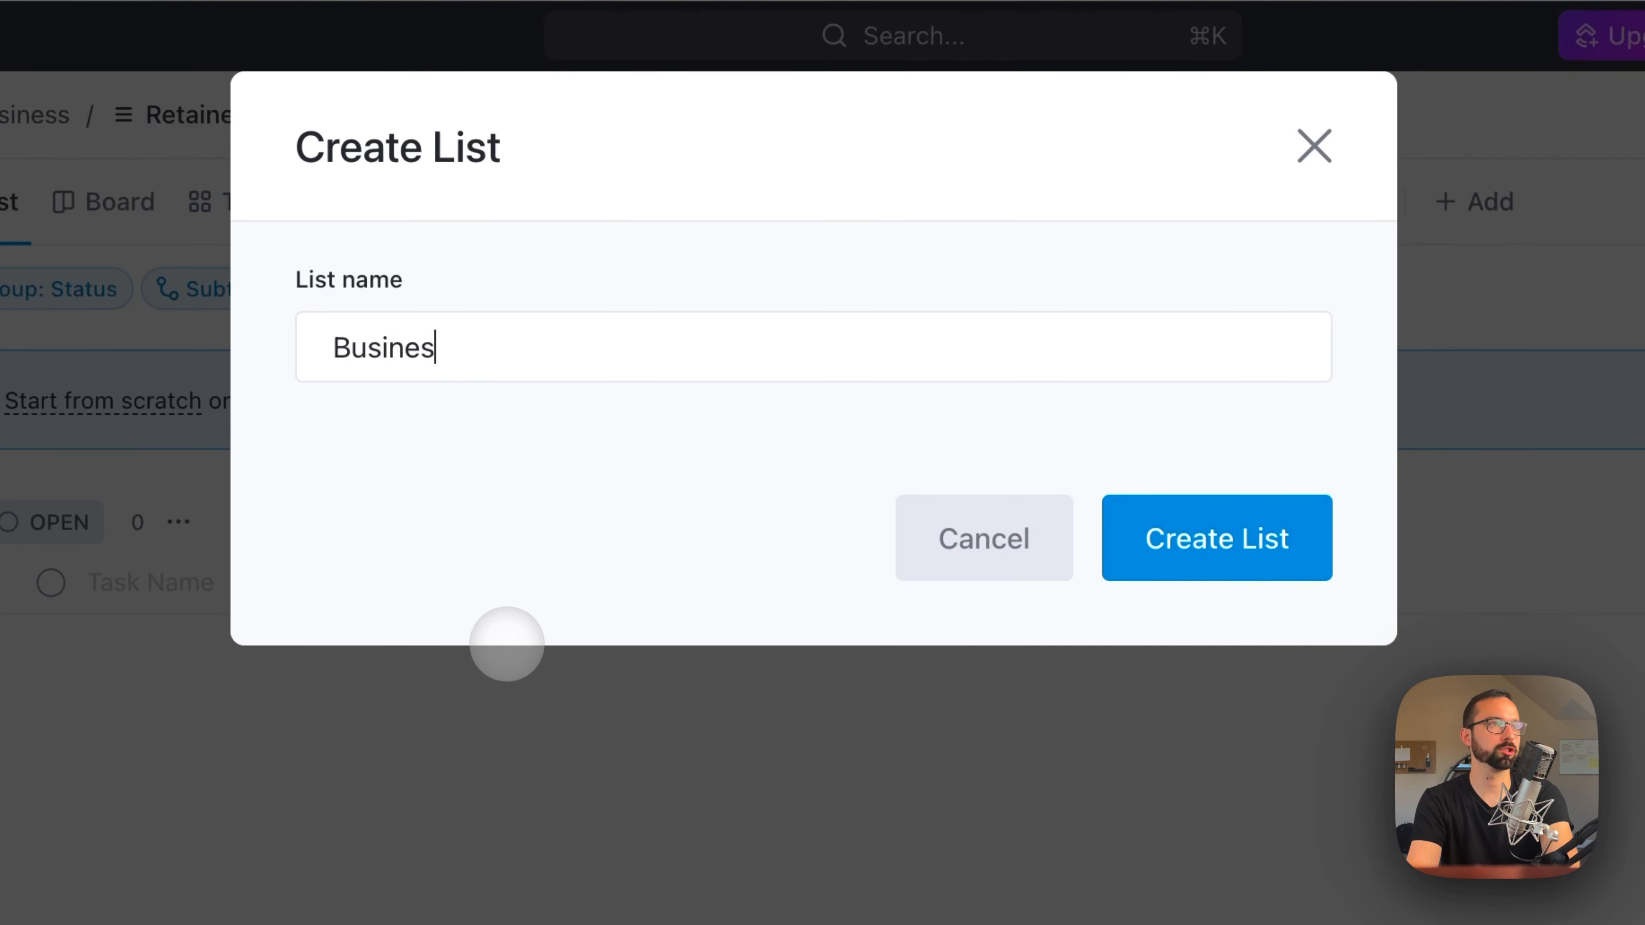
type("Business")
left_click(1211, 540)
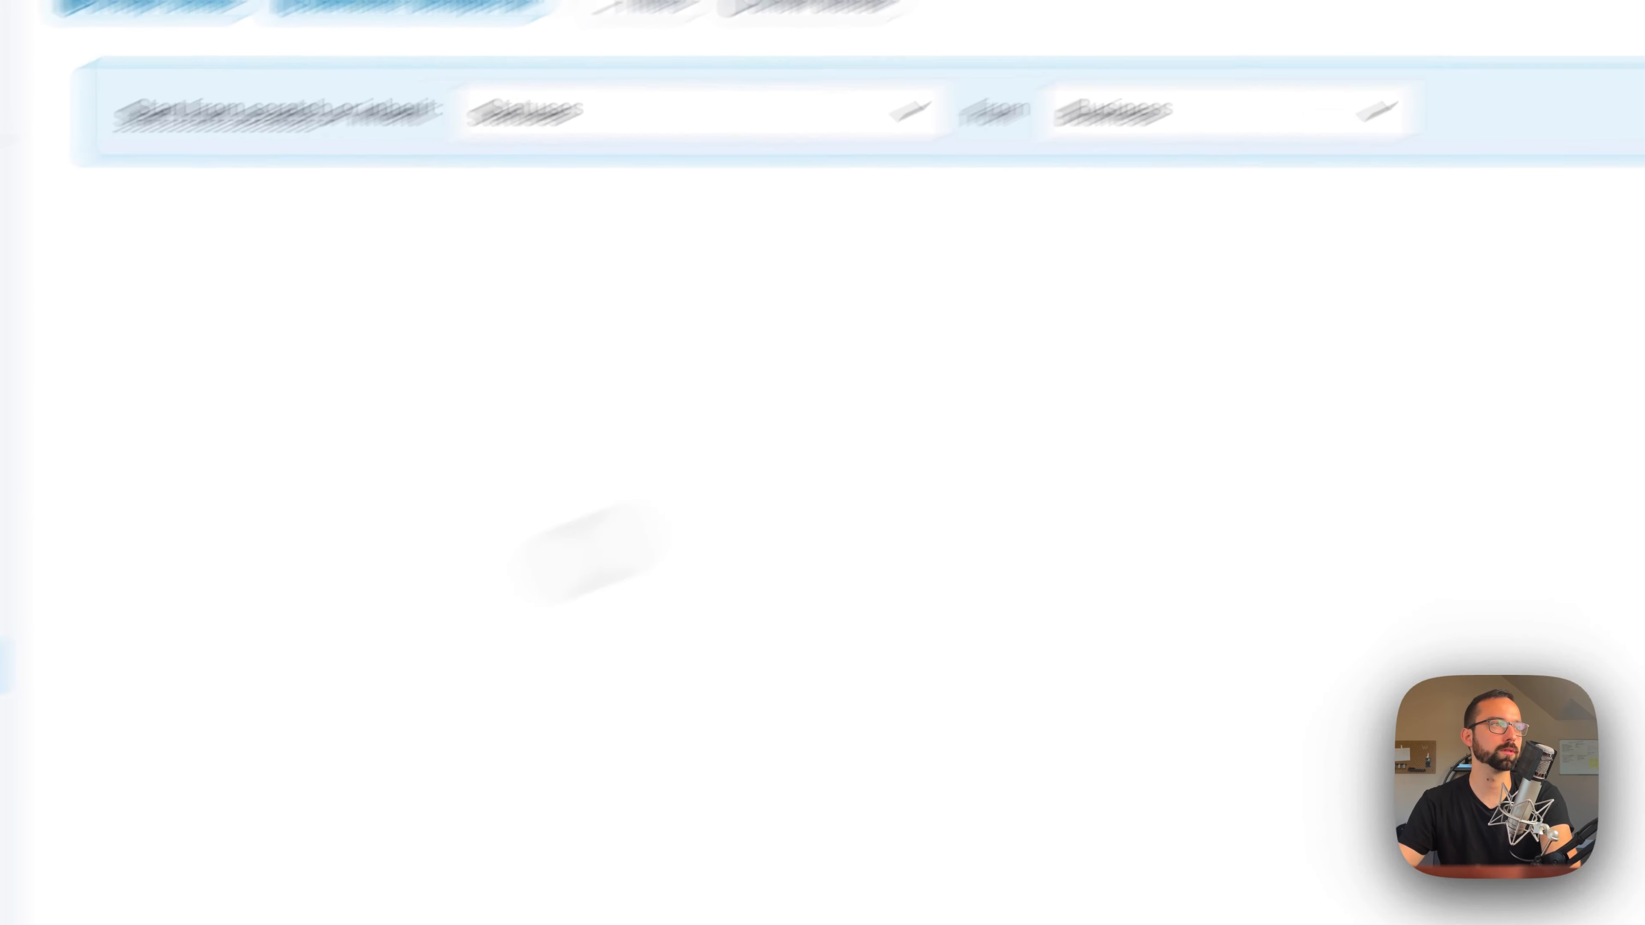
Step: Create a folder named Clients in the Business Space, keeping the default sharing and Space statuses
left_click(392, 230)
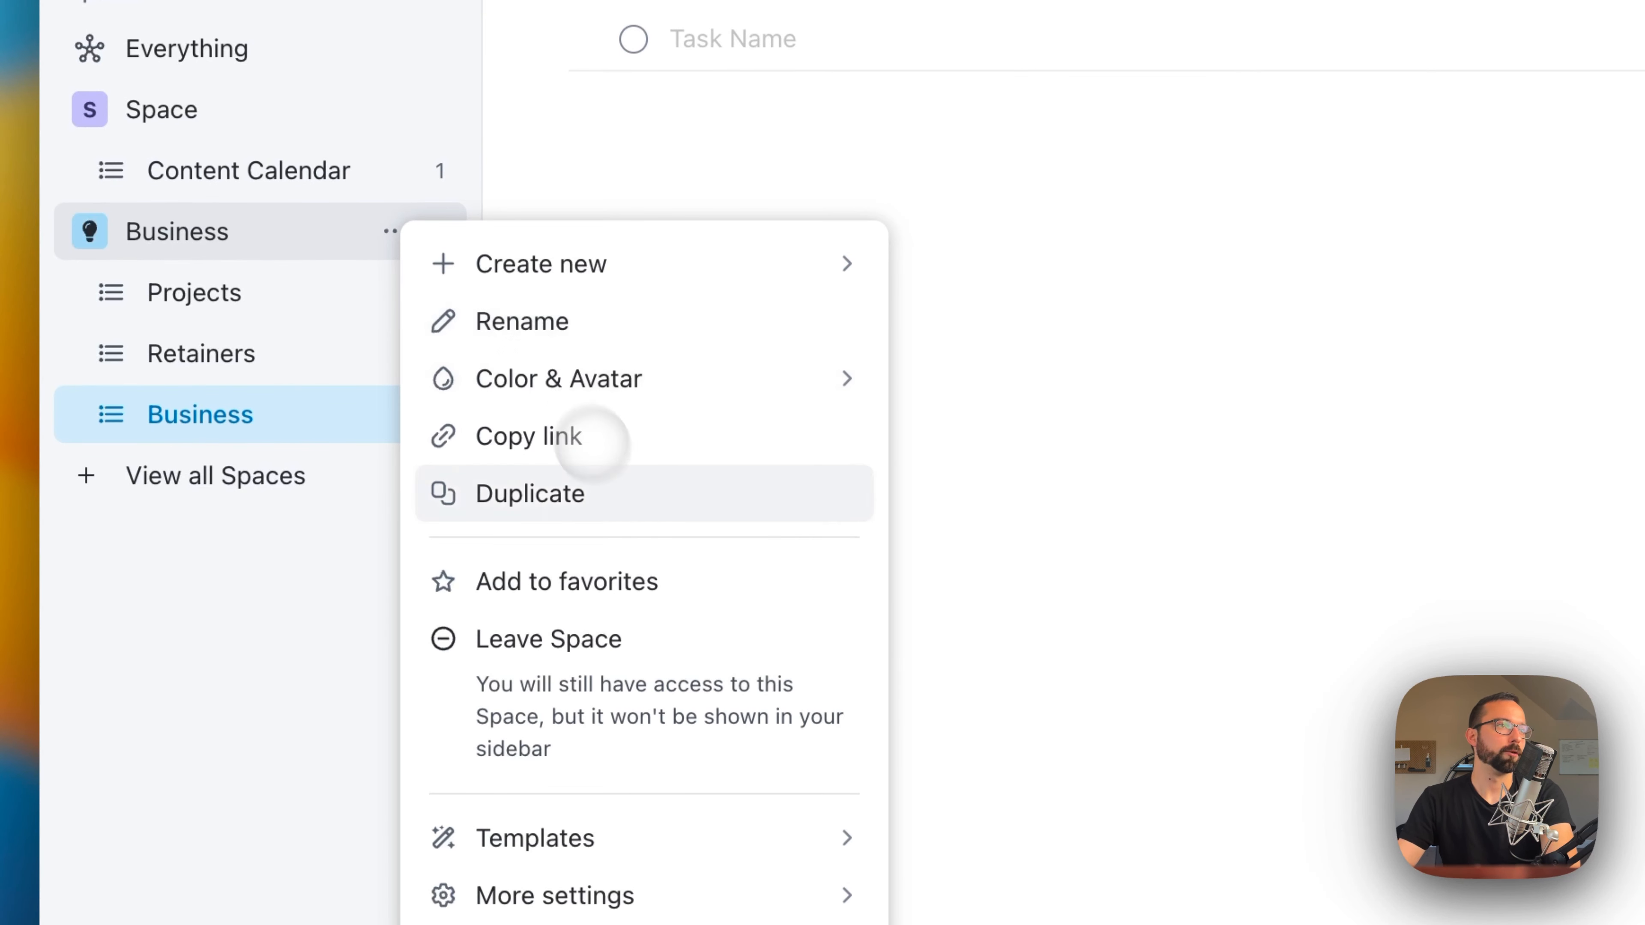
mouse_move(547, 263)
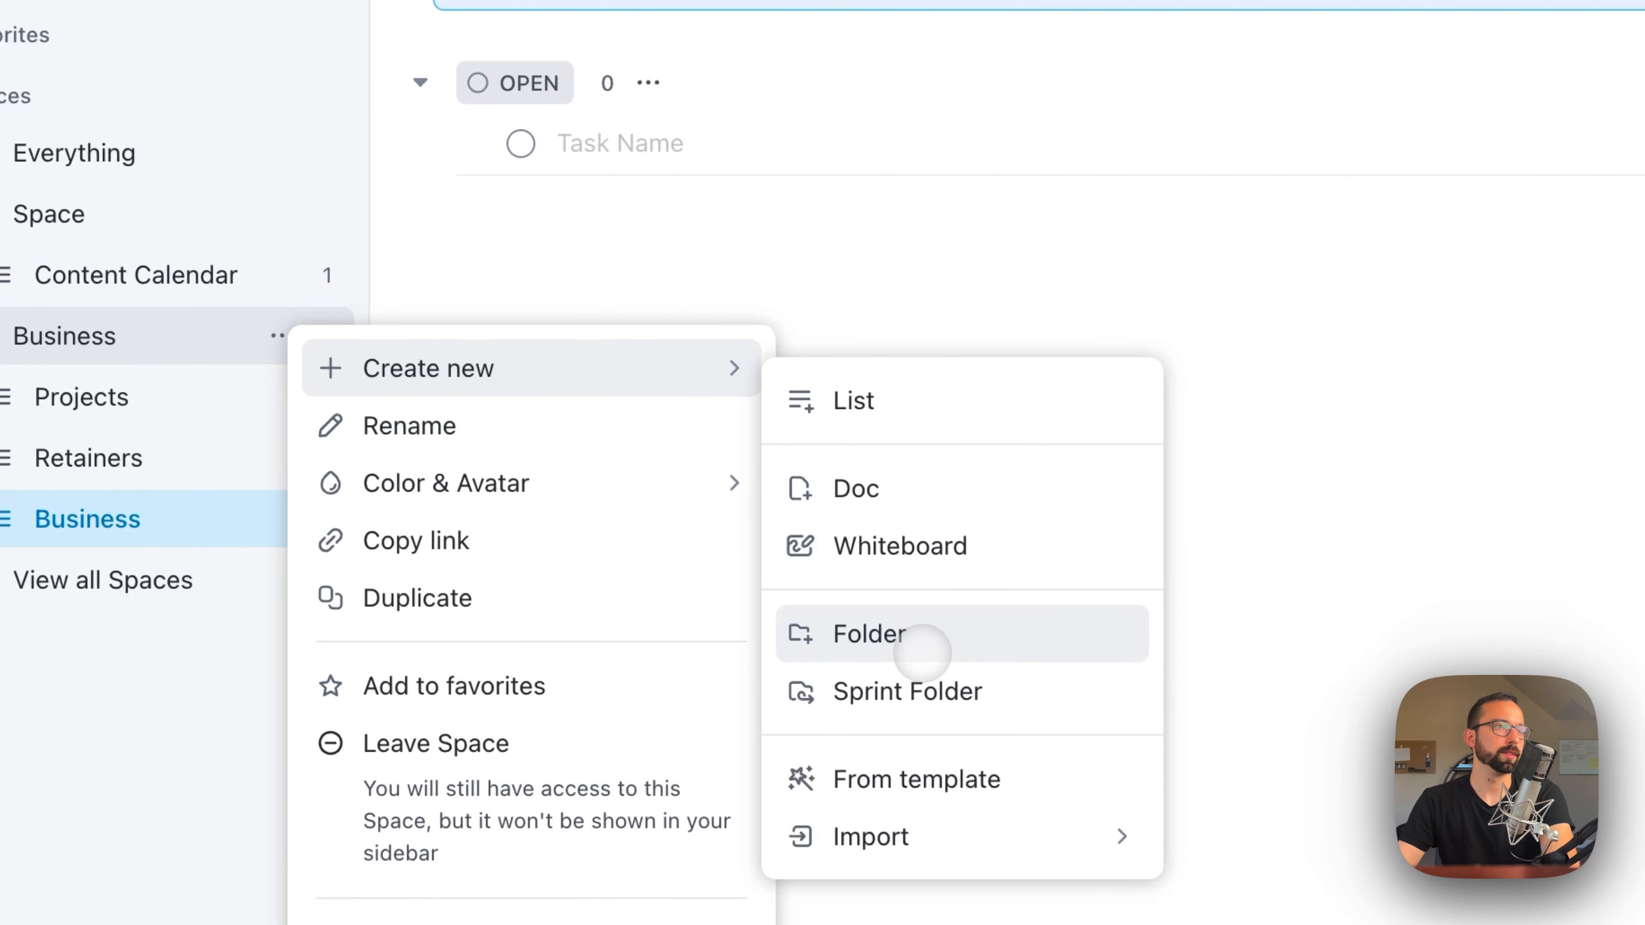
left_click(921, 648)
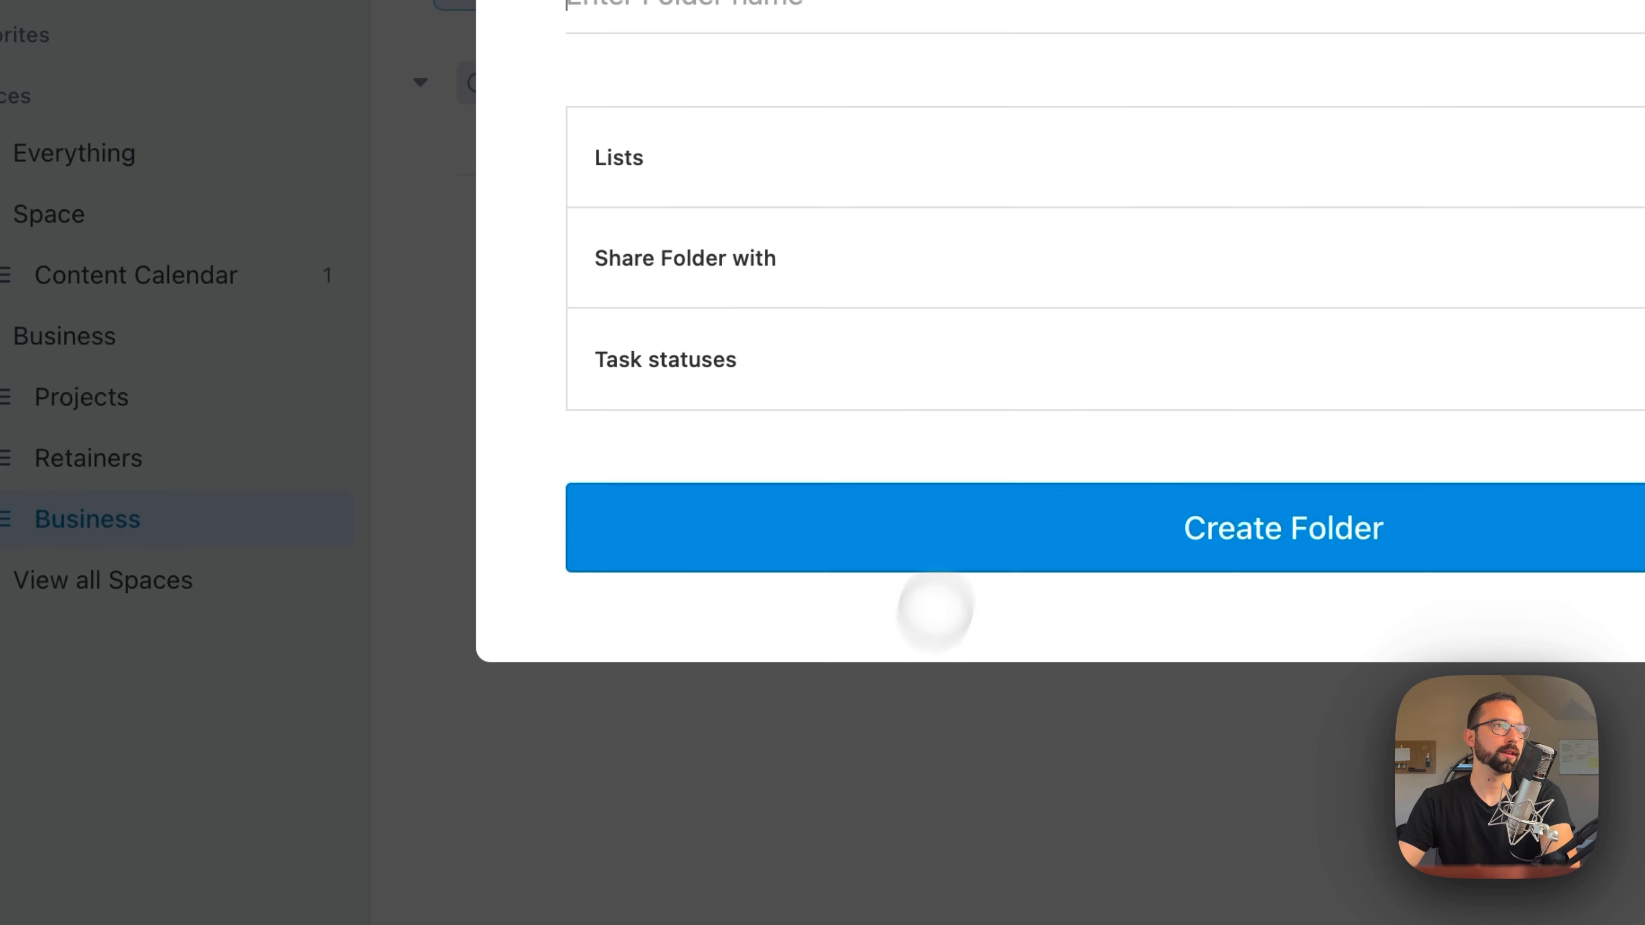
type("Clients")
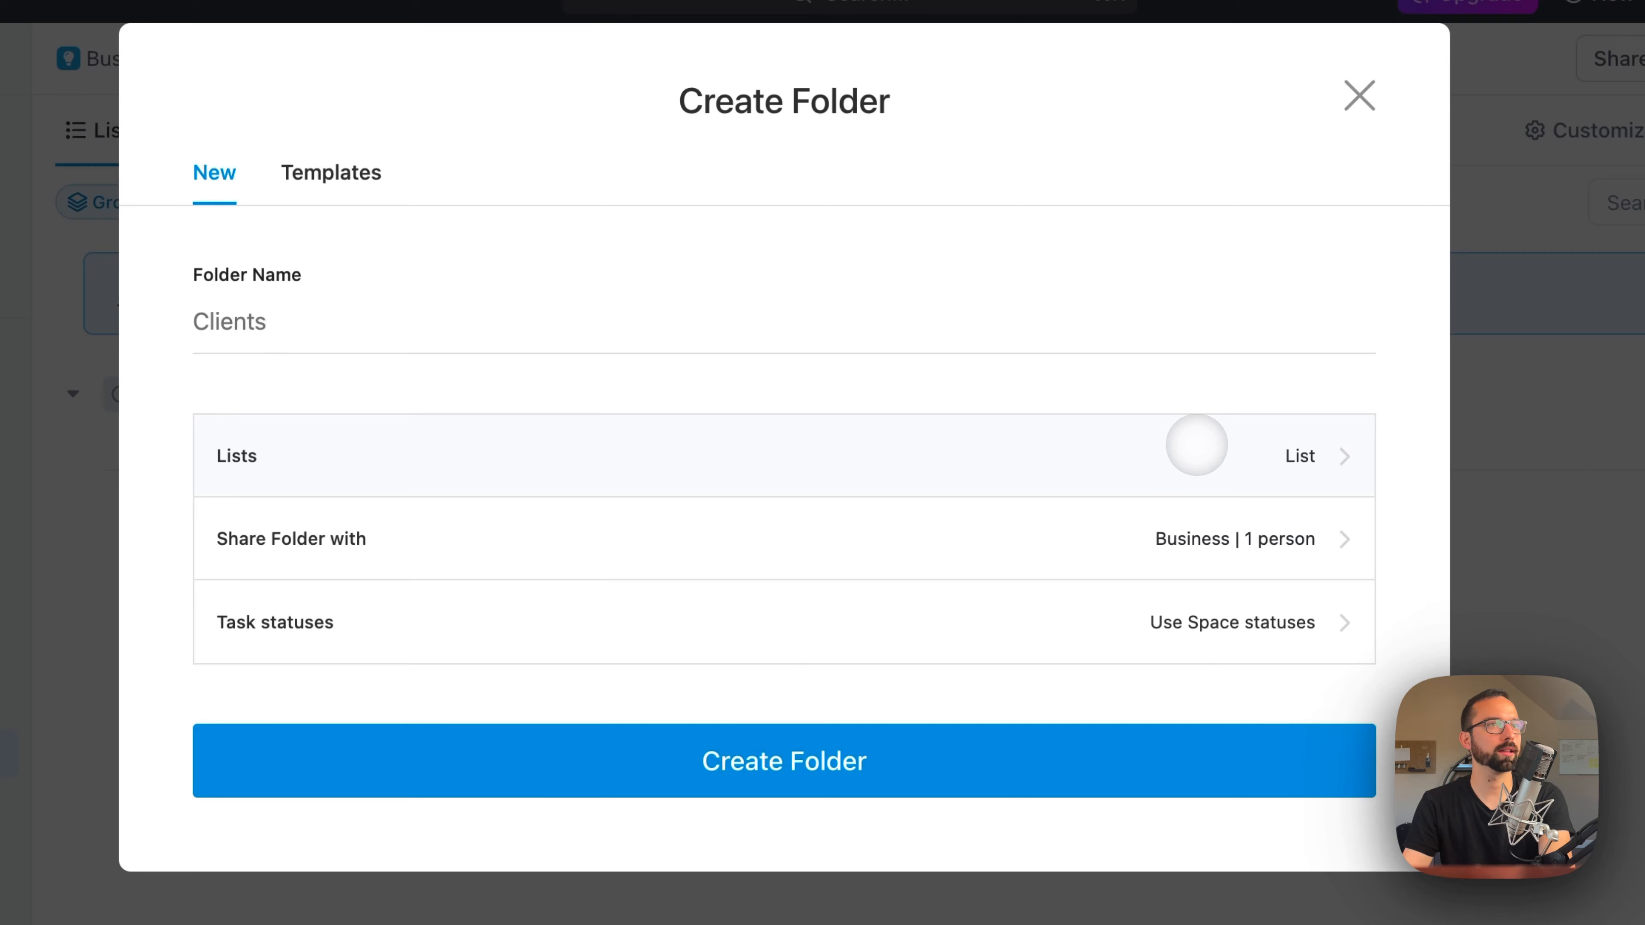
left_click(1183, 742)
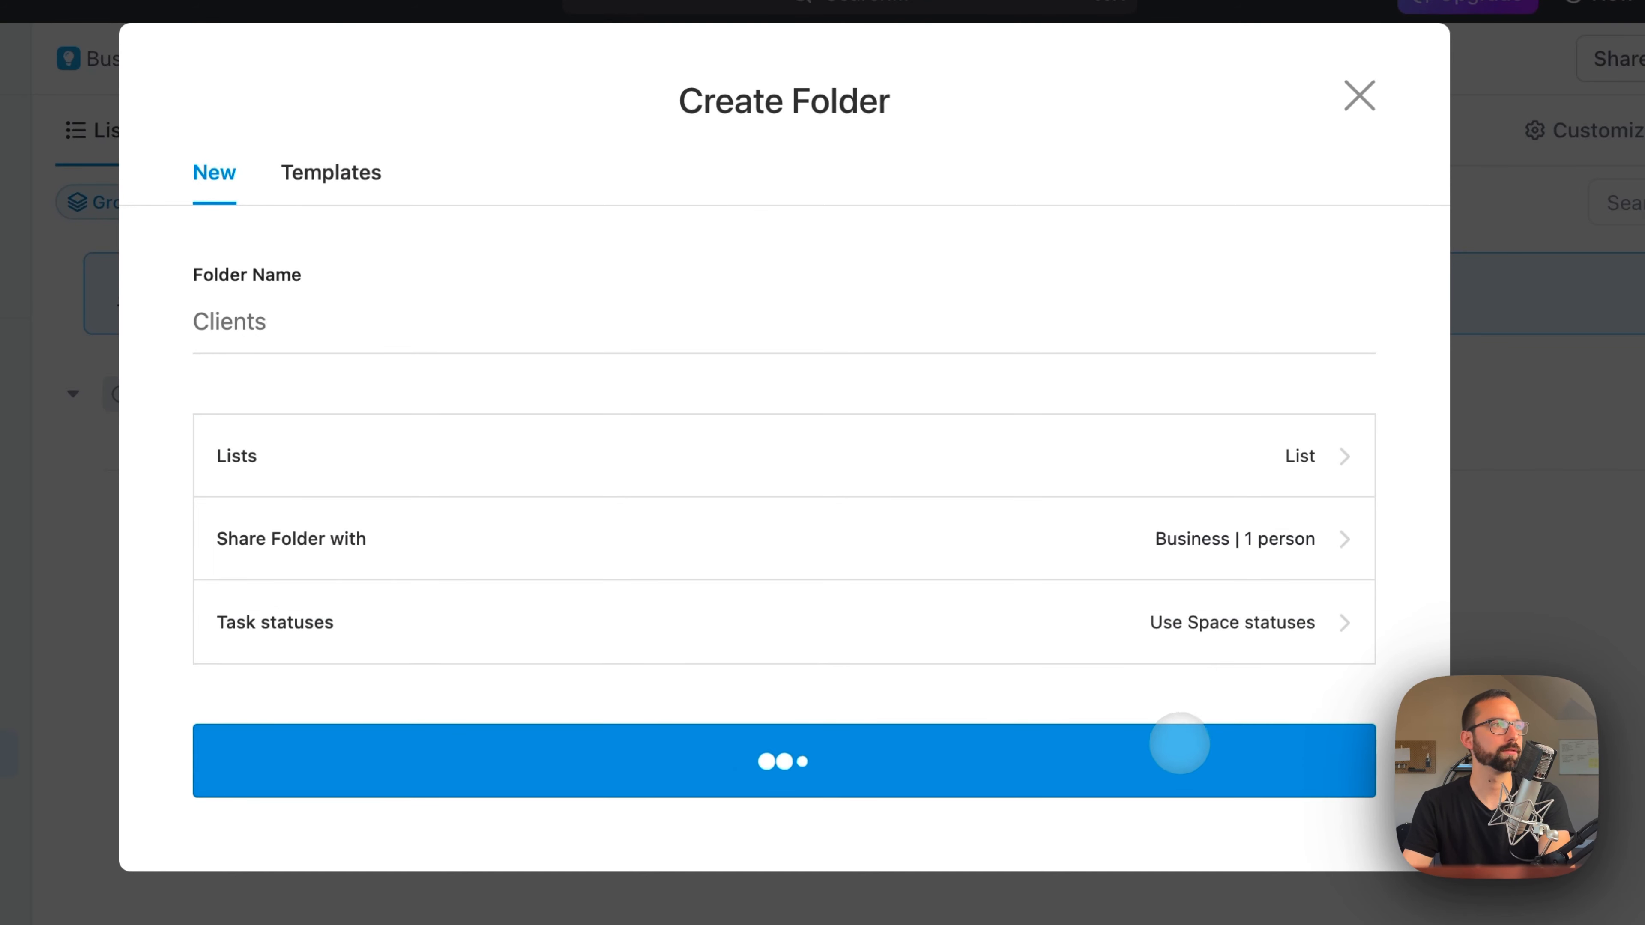
Step: Examine which item types can be created inside the Clients folder, without adding any
mouse_move(194, 272)
left_mouse_down()
mouse_move(191, 415)
mouse_move(228, 444)
mouse_move(219, 274)
left_mouse_up()
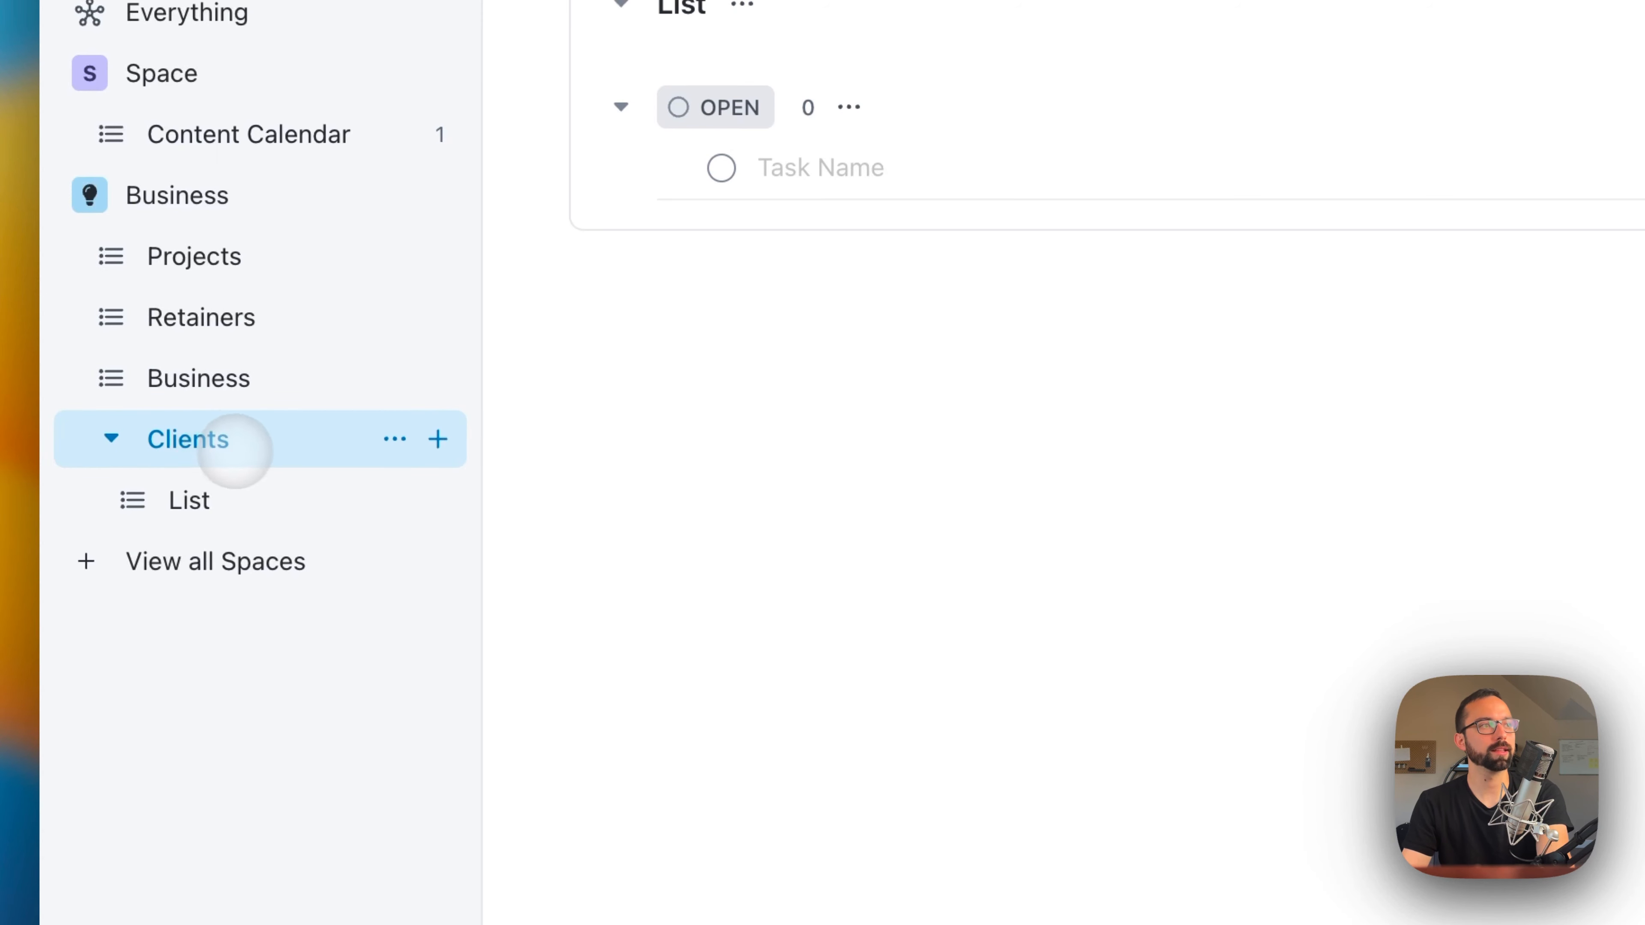
left_click(446, 436)
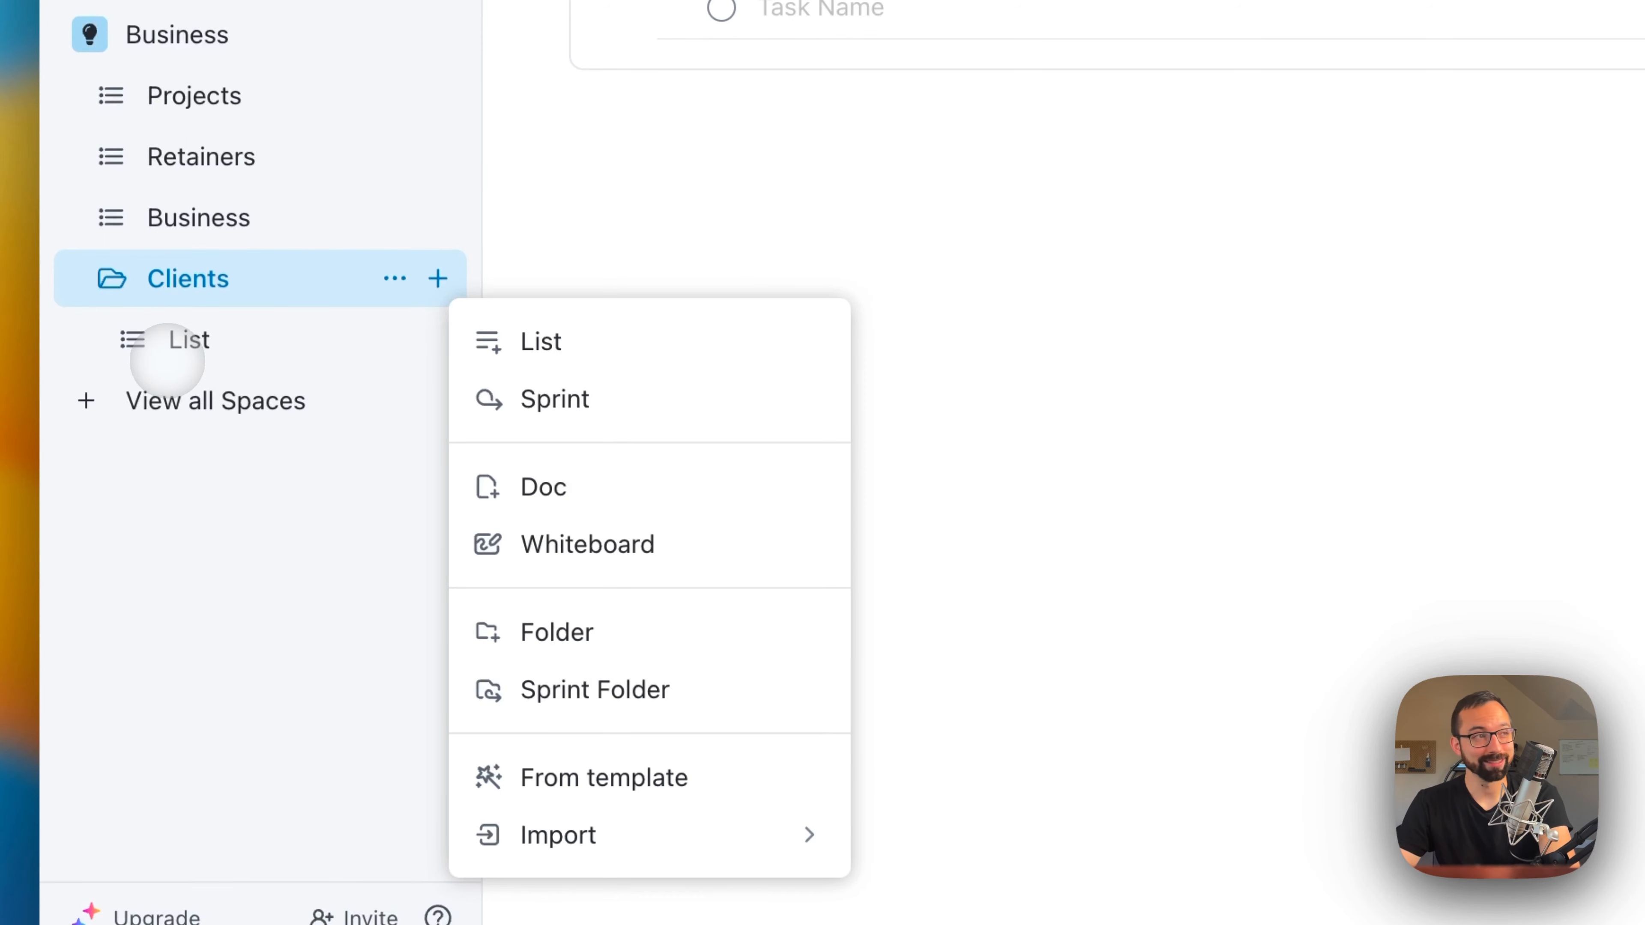
left_click(183, 330)
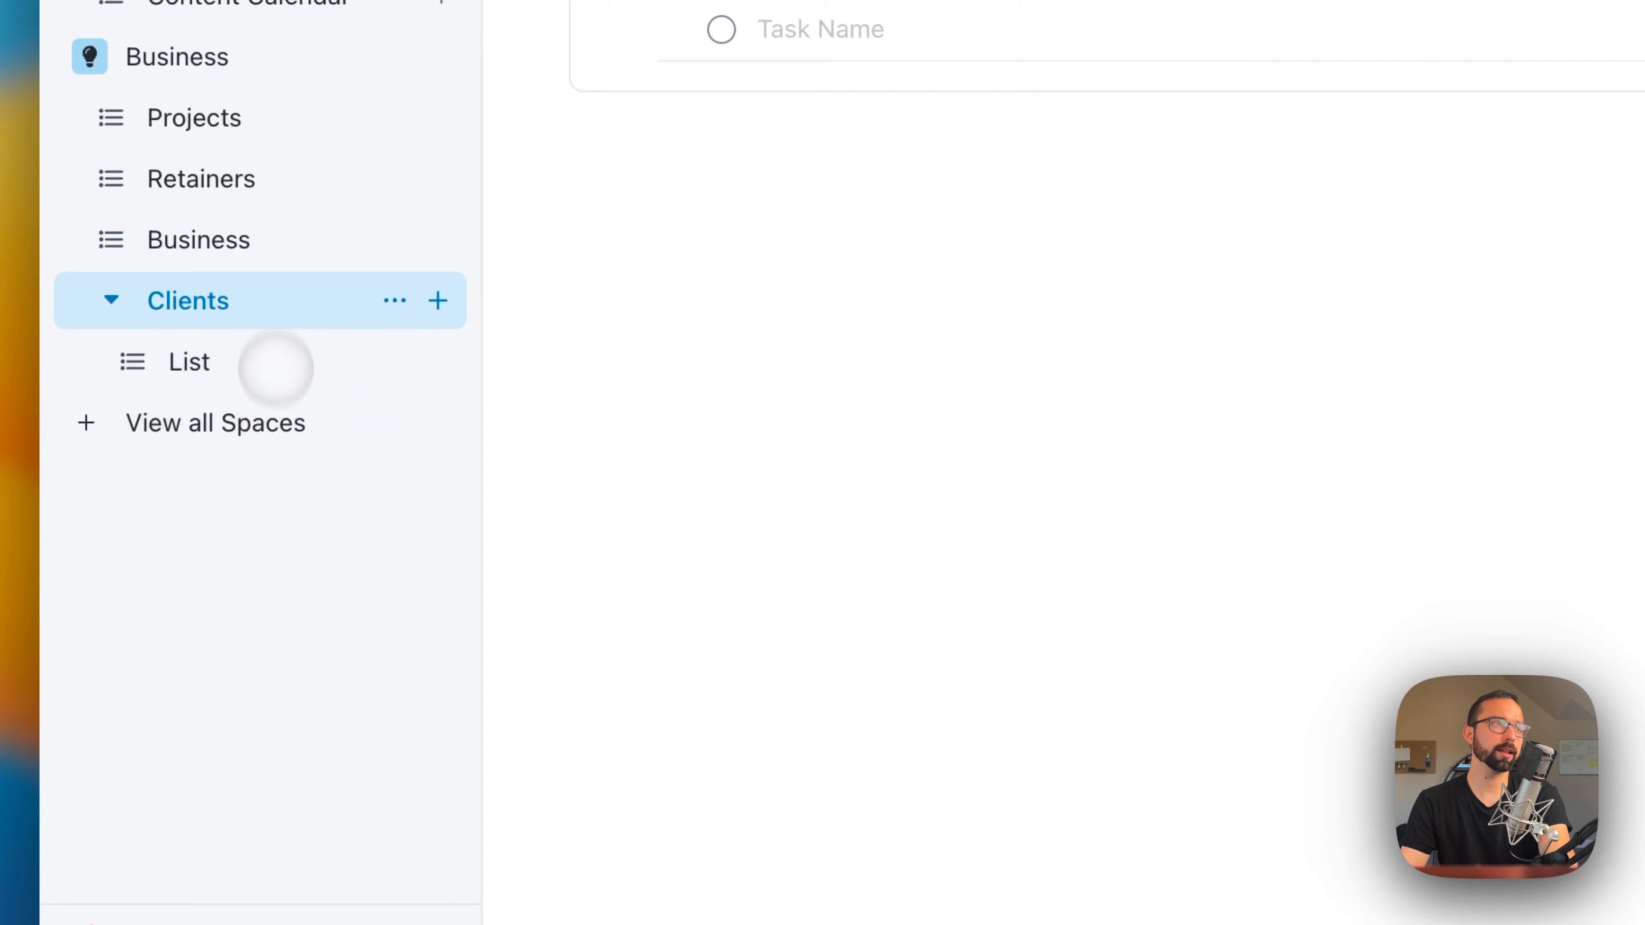
Step: Delete the default list from the Clients folder
left_click(437, 361)
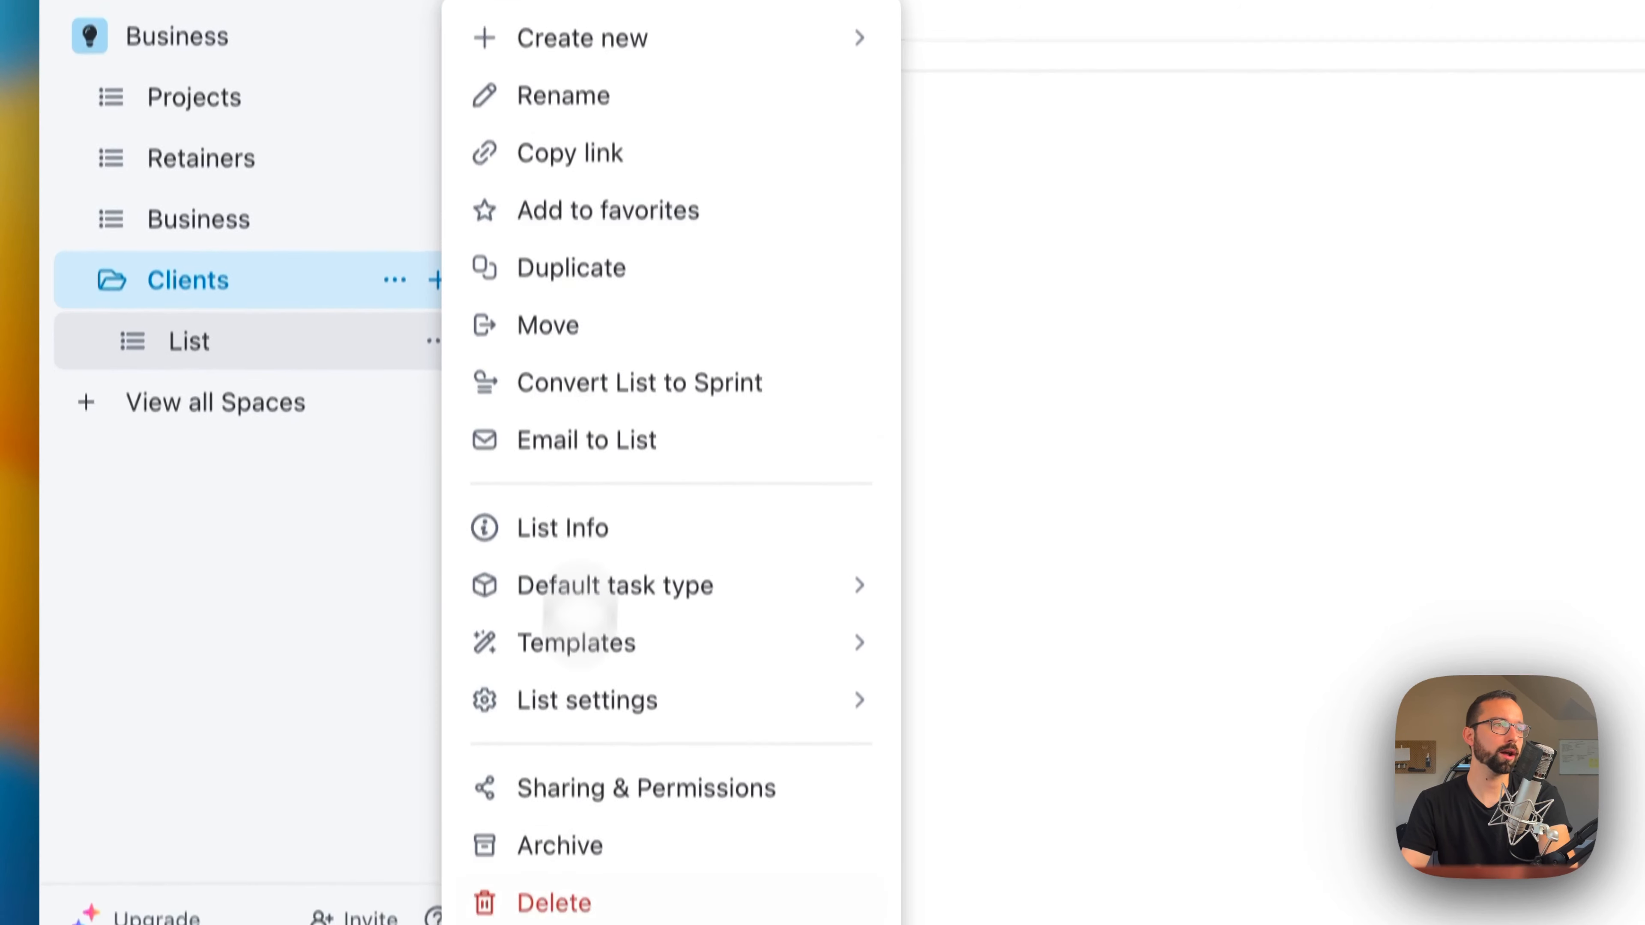
left_click(554, 916)
left_click(1101, 427)
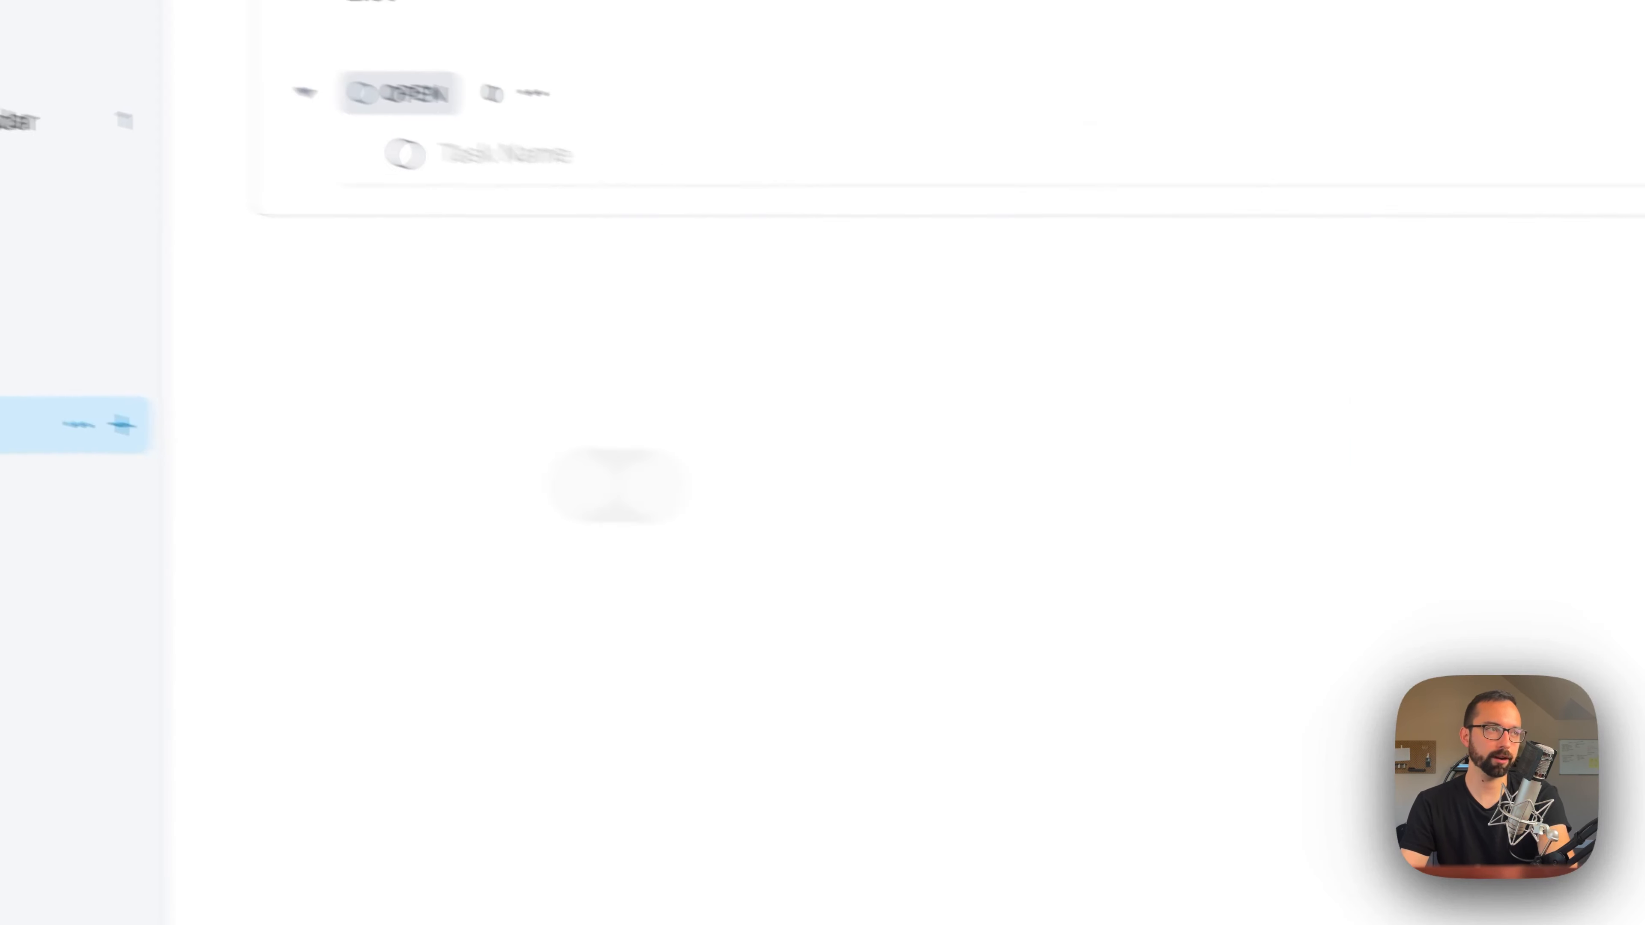
Step: Move the Projects and Retainers lists into the Clients folder and open the folder's overview
left_click_drag(172, 323, 264, 338)
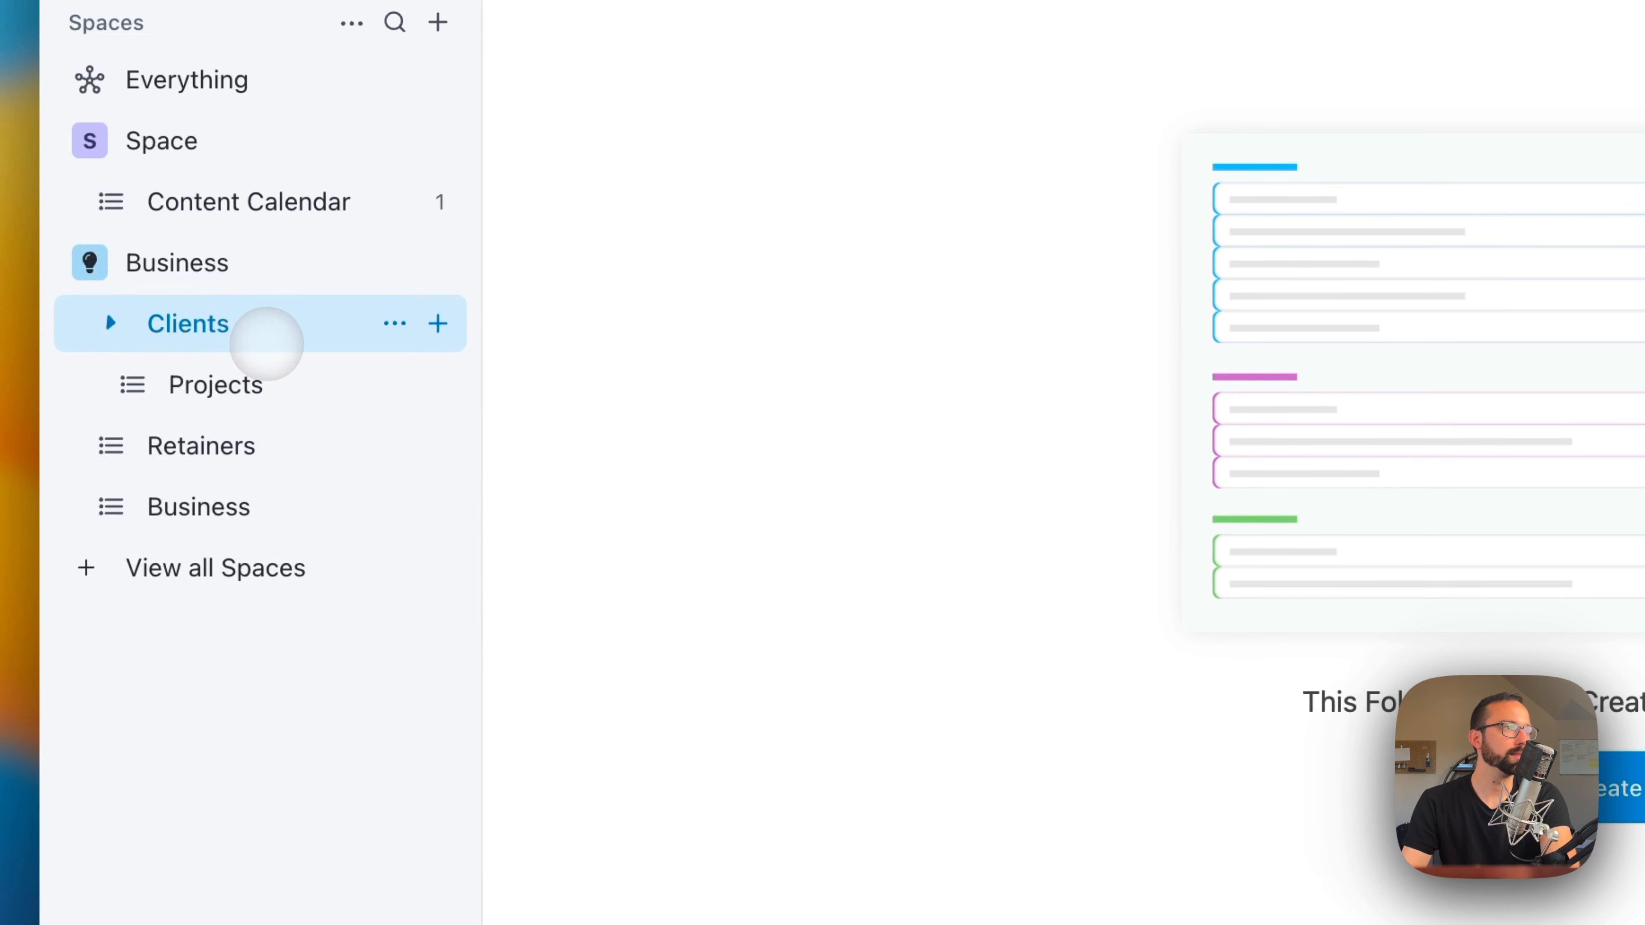
left_click_drag(176, 445, 225, 366)
left_click(213, 323)
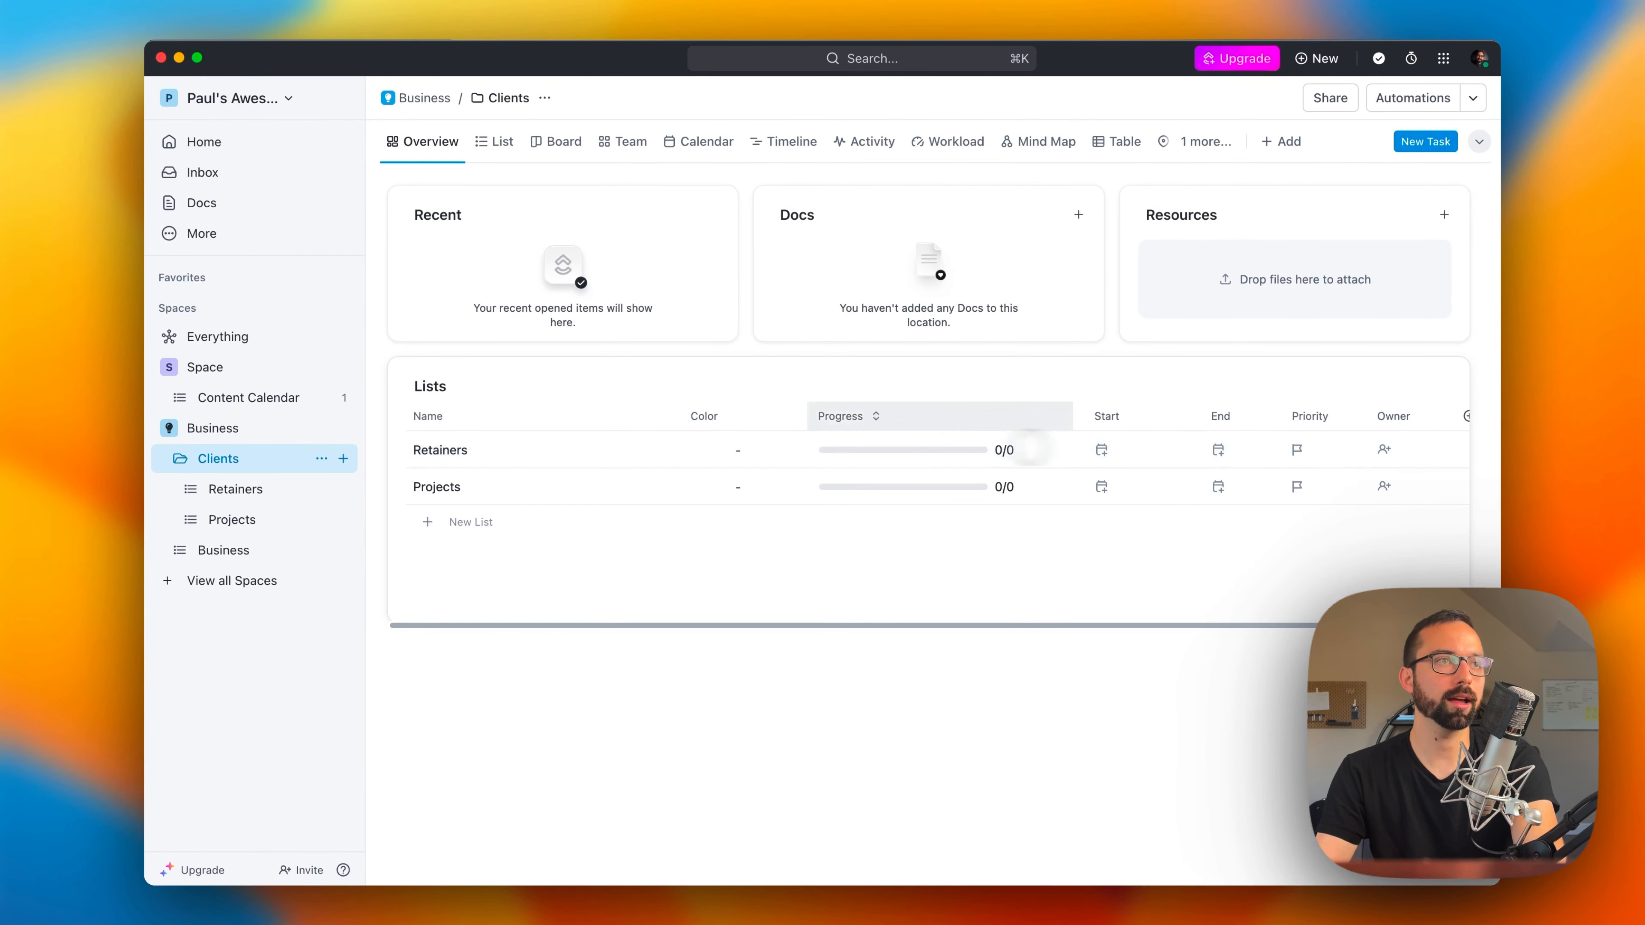
left_click_drag(232, 511, 235, 482)
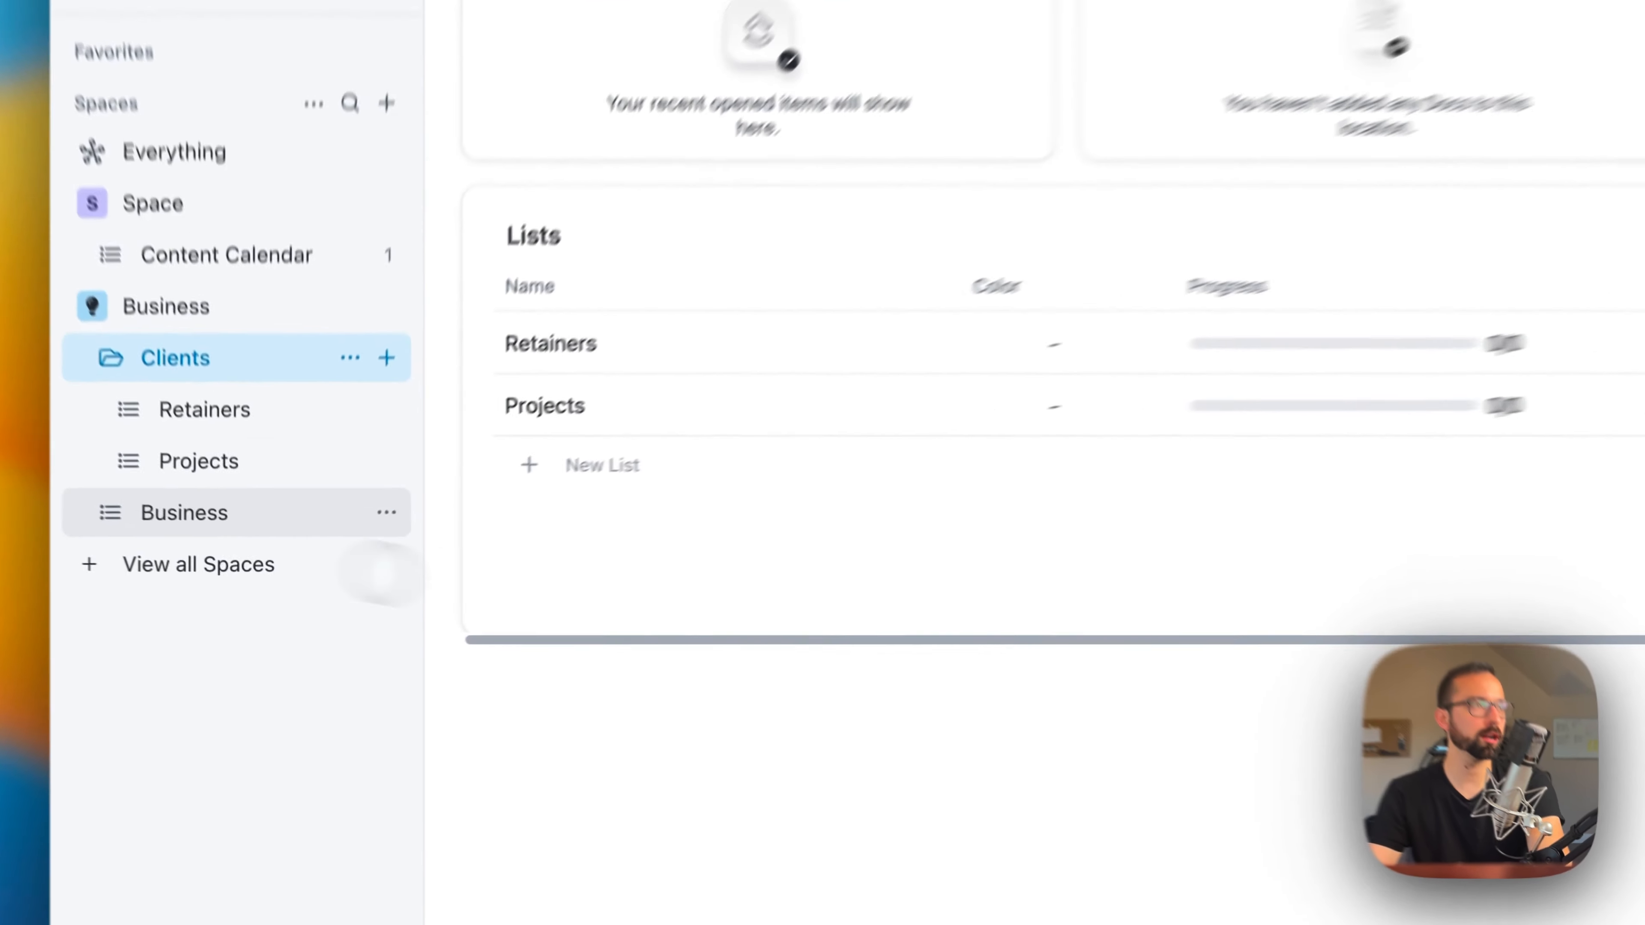
Step: Add a task named "Marketing Campaign for So And So Business" to the Retainers list
left_click(235, 489)
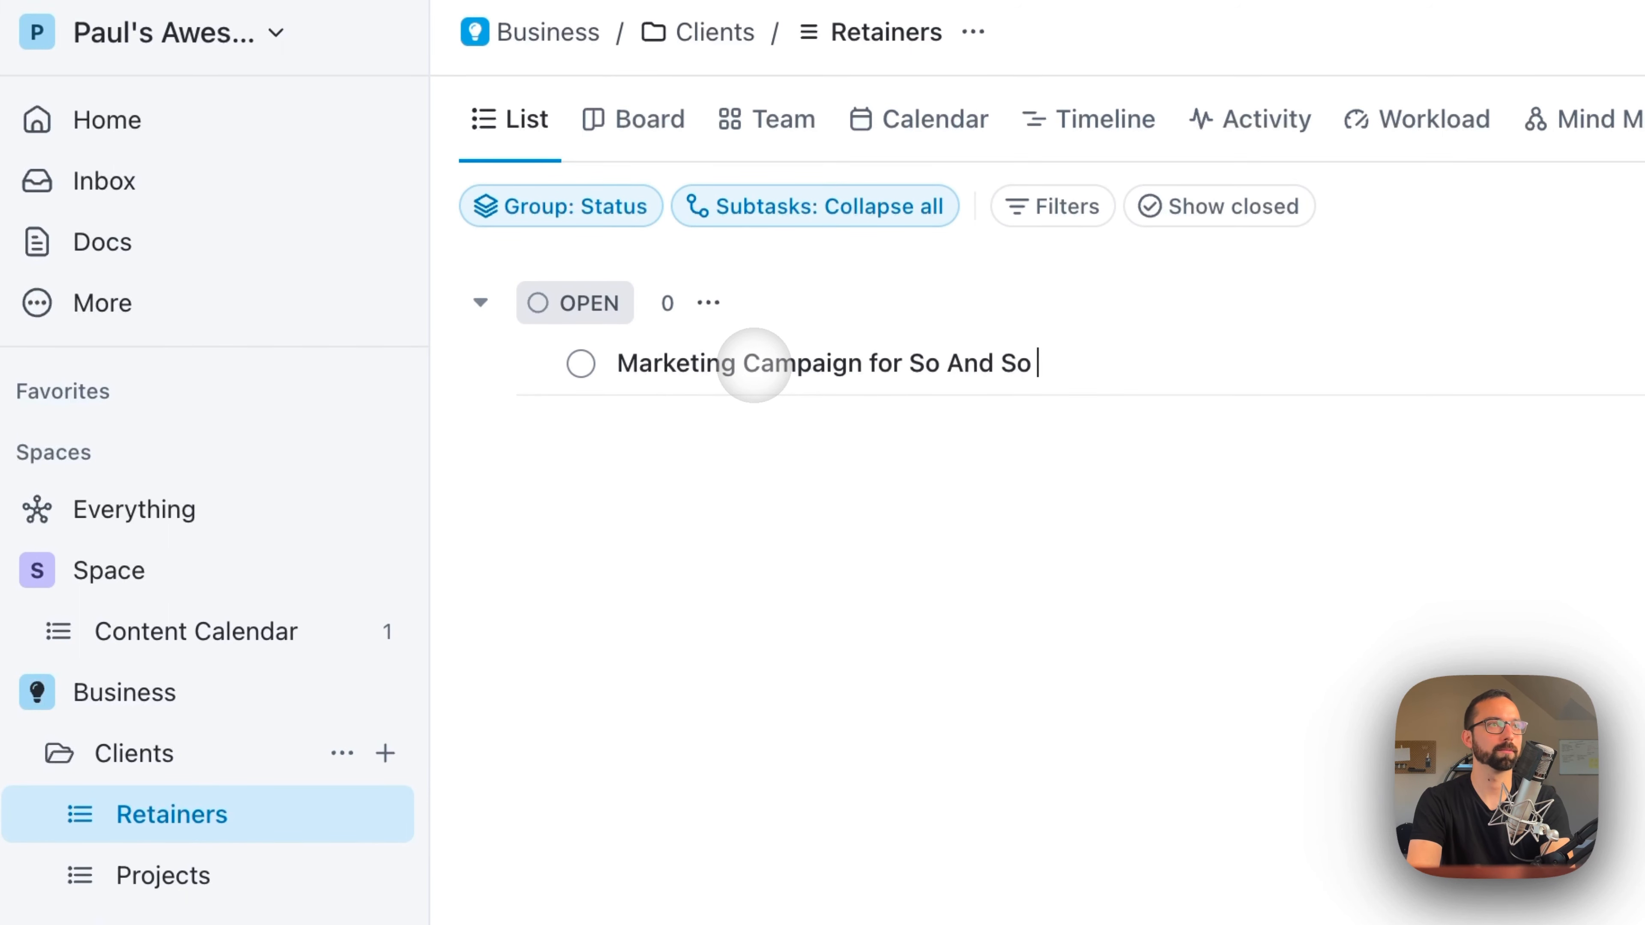
type("s")
key("Return")
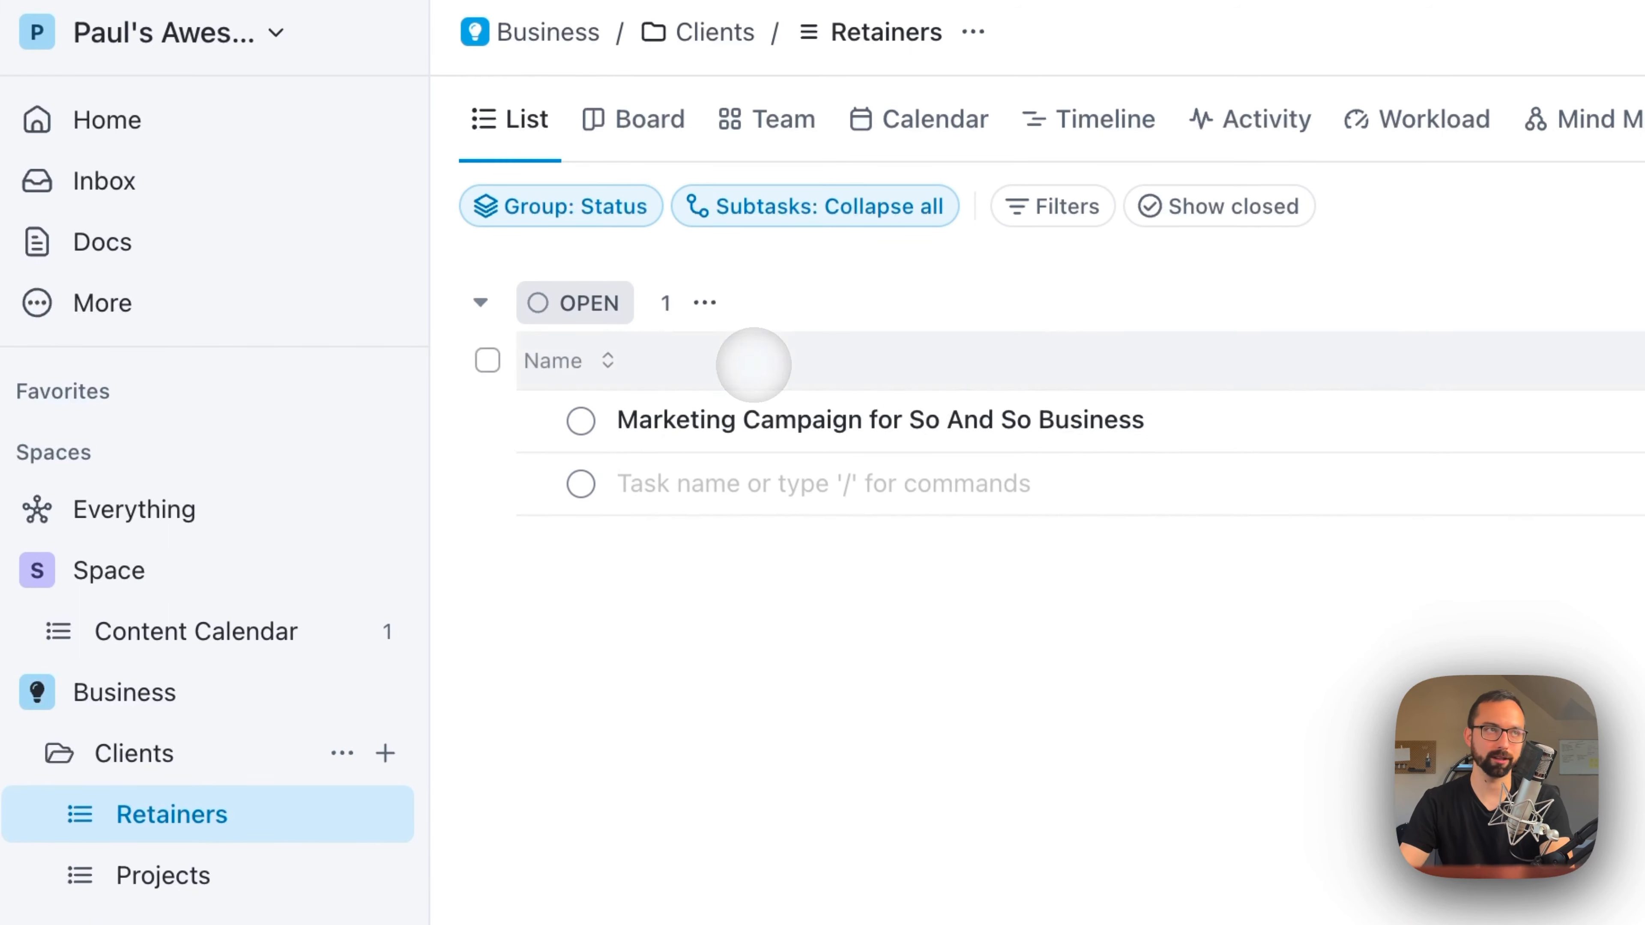
key("Escape")
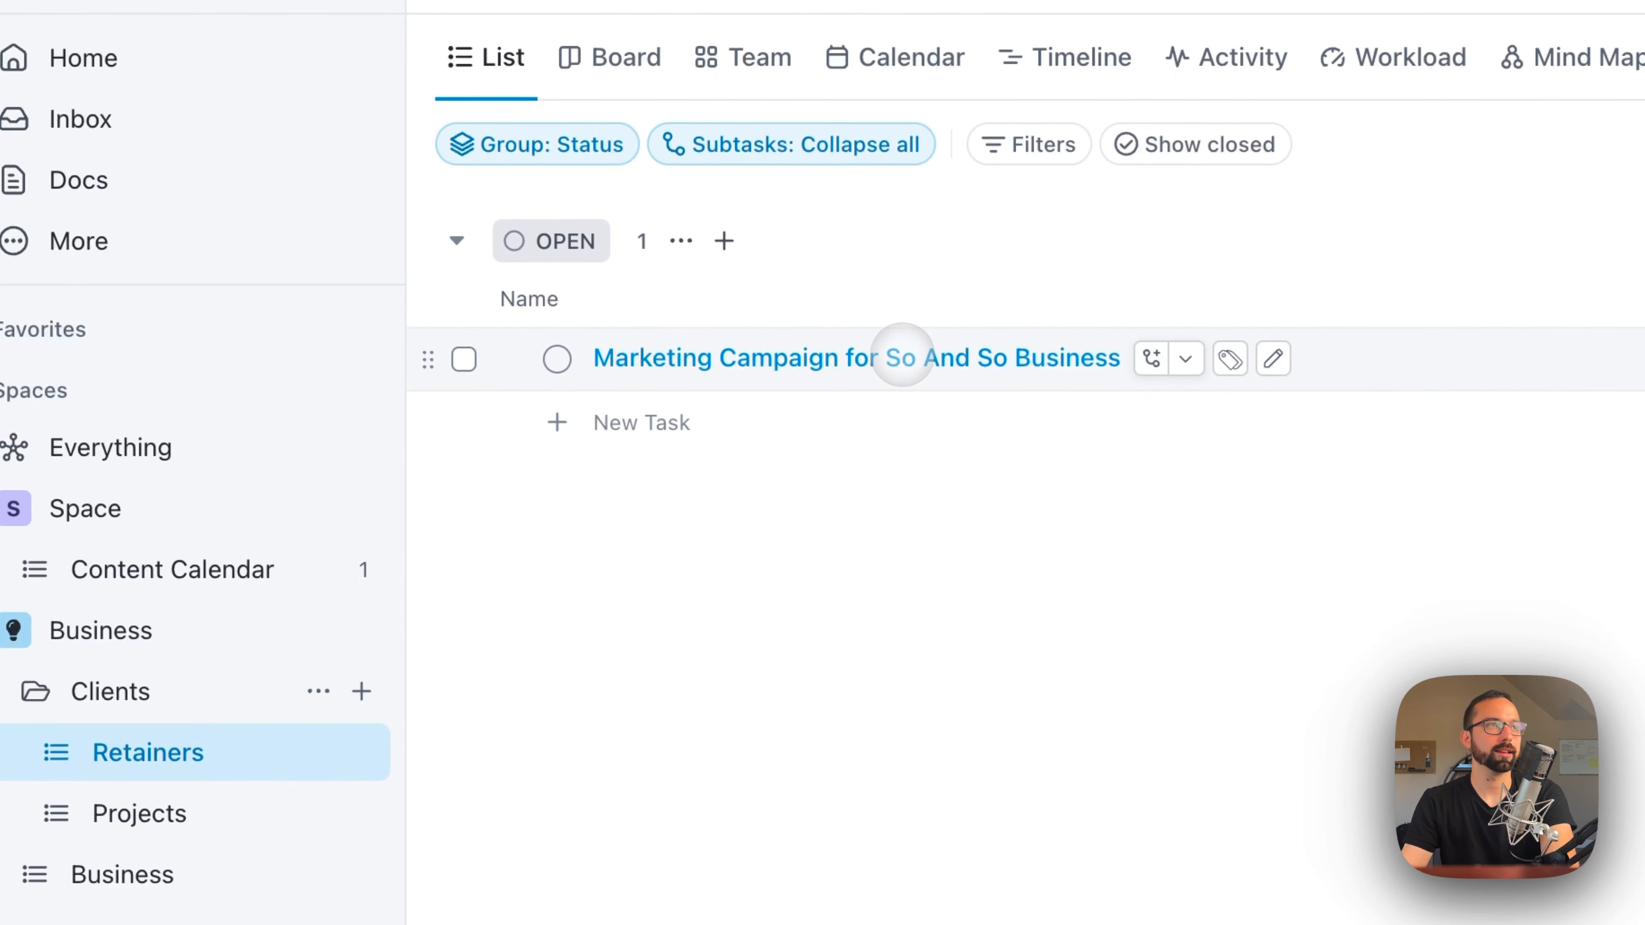
Step: Open the marketing campaign task and change its status to In Progress
left_click(902, 357)
left_click(309, 340)
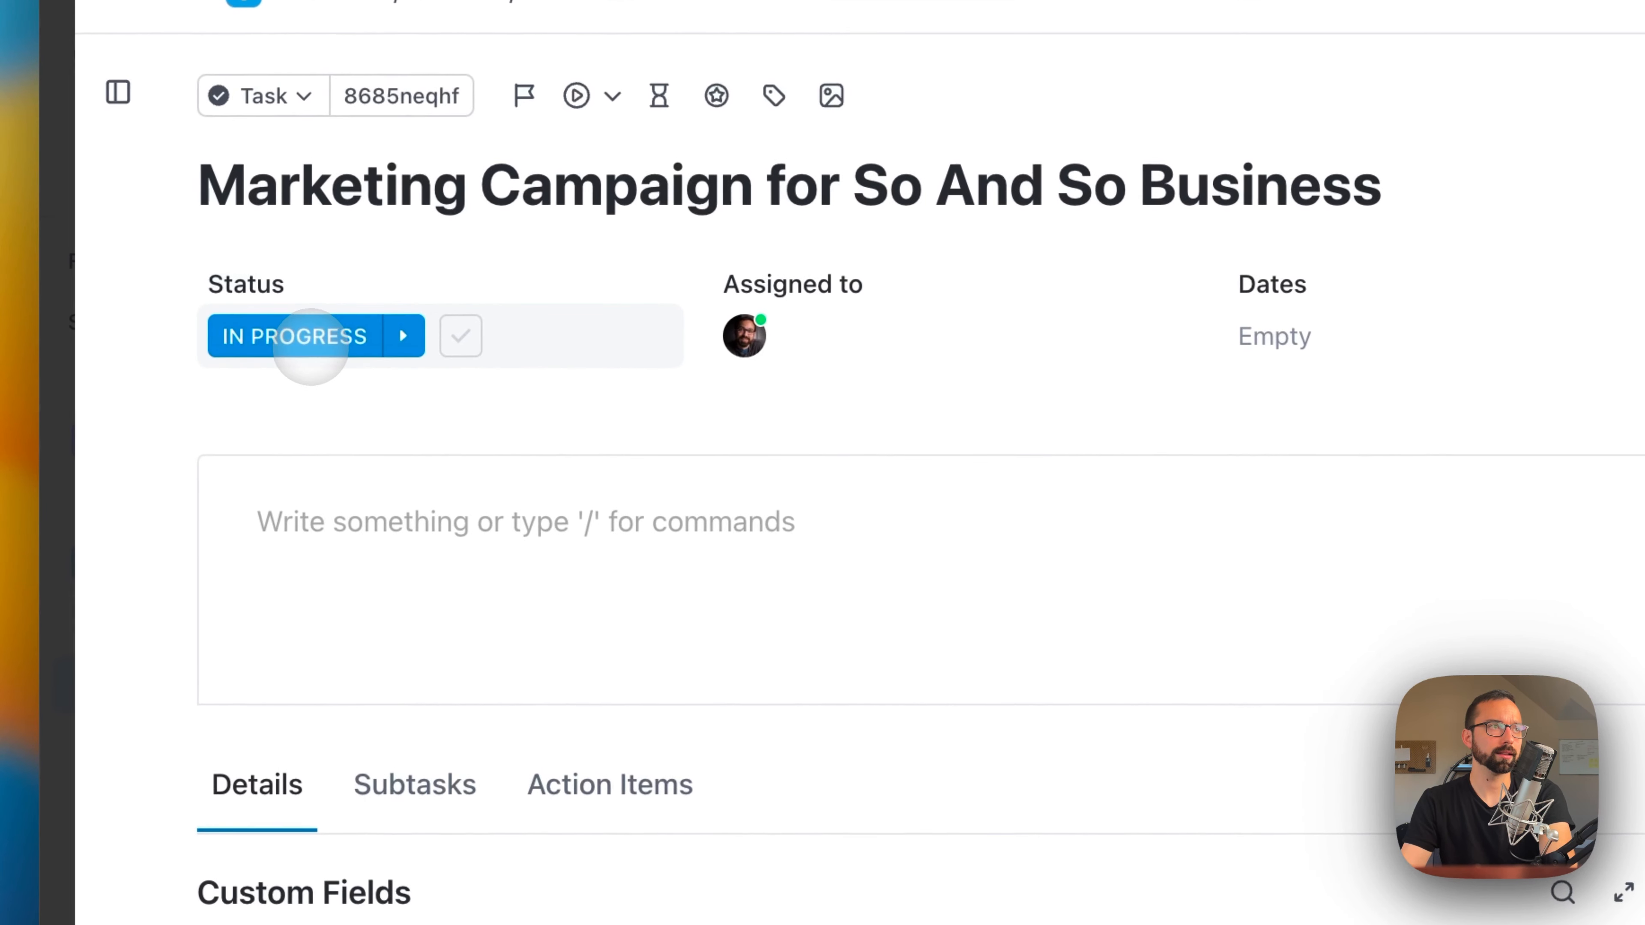
Step: Examine the statuses available for the opened marketing campaign task without changing its current one
left_click(298, 335)
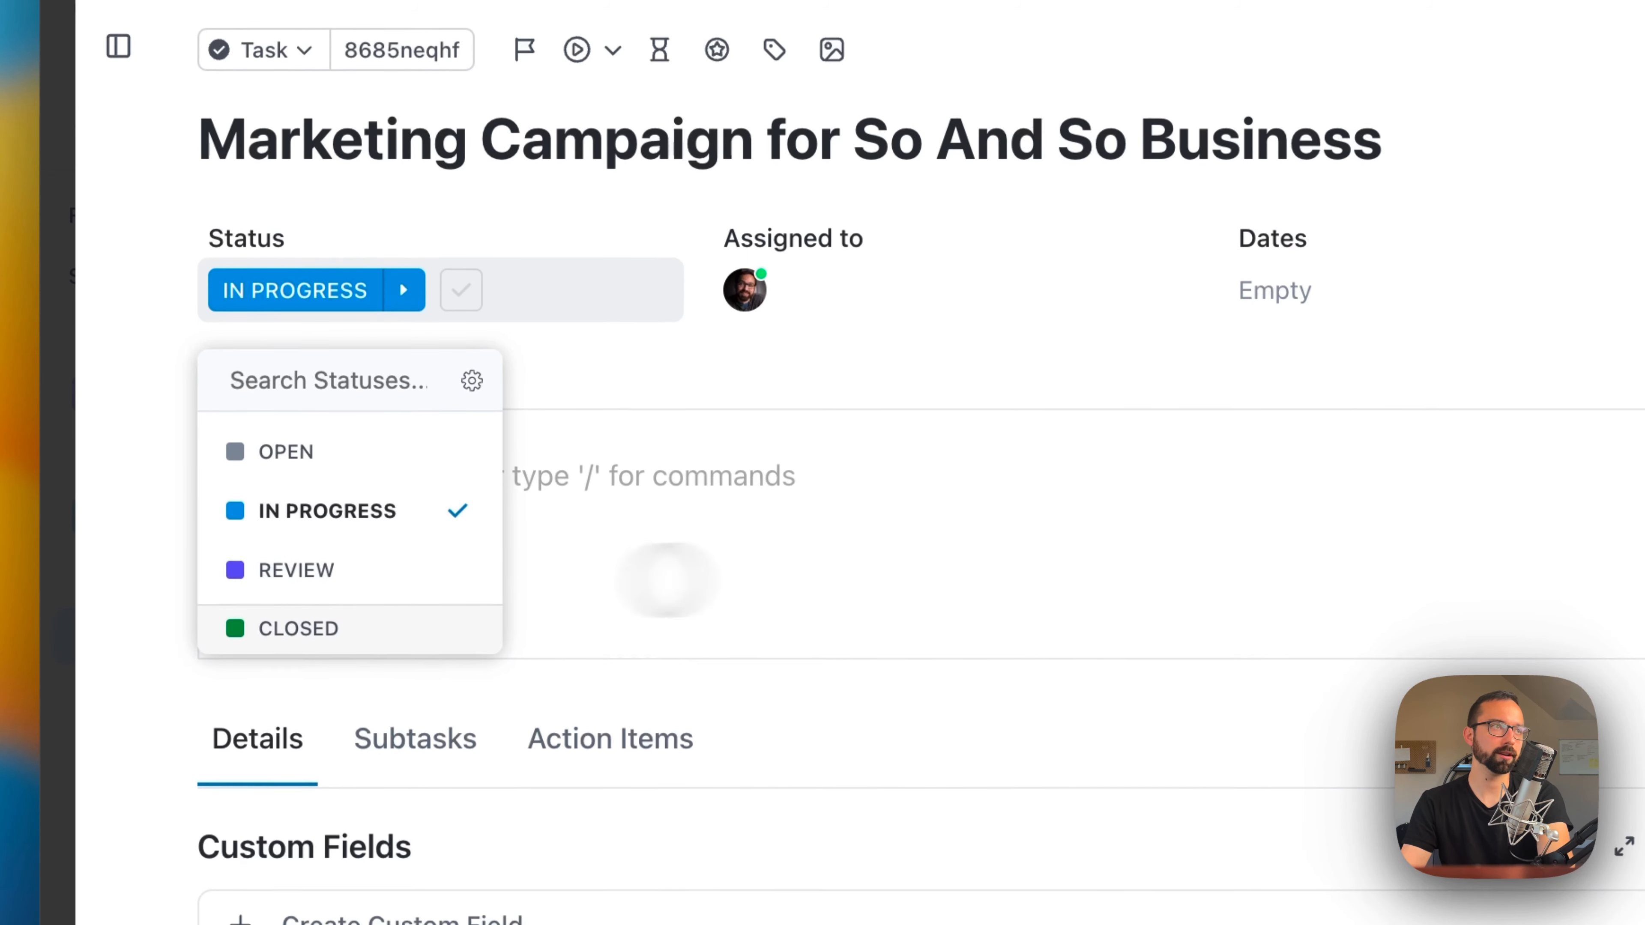
left_click(632, 393)
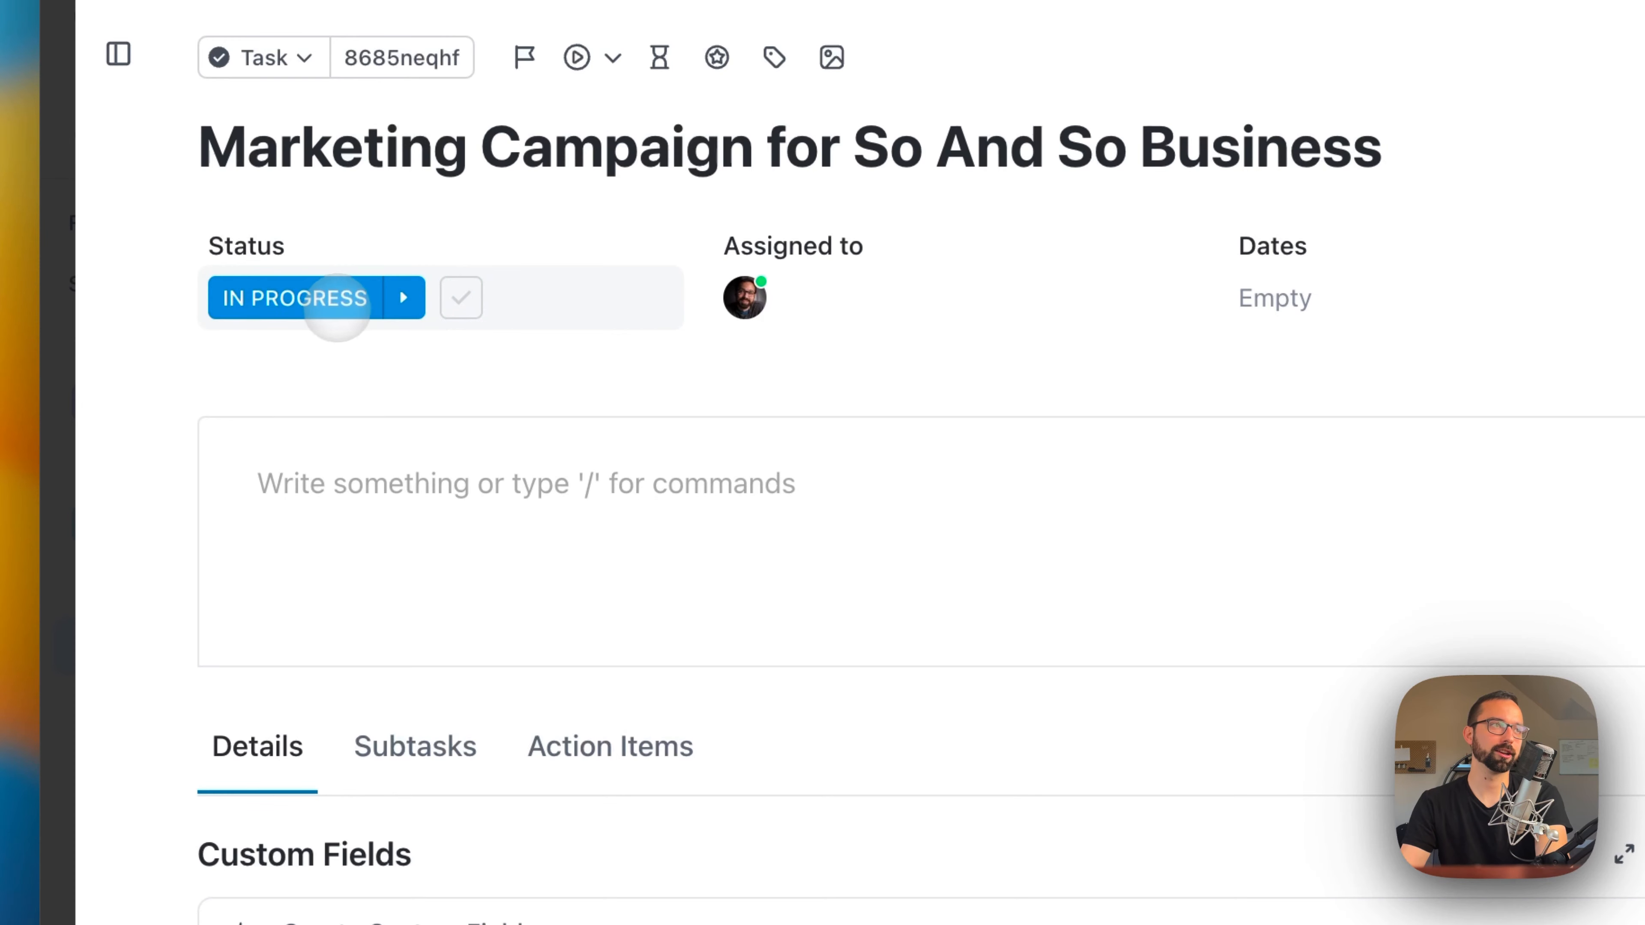
left_click(336, 306)
left_click(610, 524)
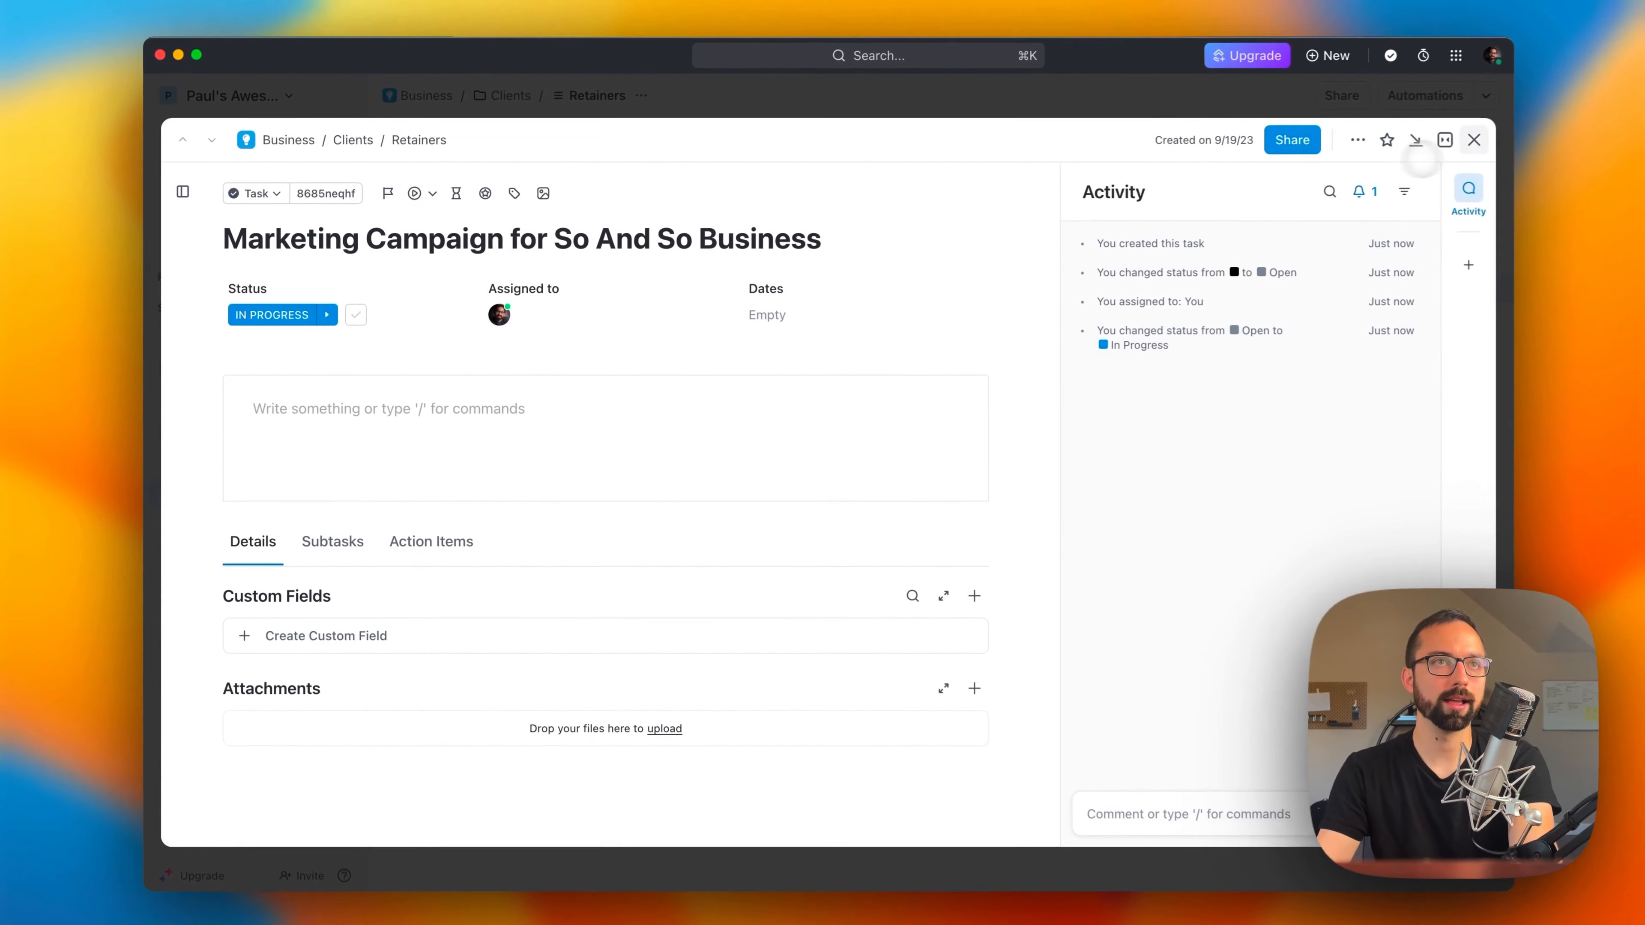
Step: Close the task details and check the task's status choices from the Retainers list view
left_click(1417, 143)
left_click(442, 286)
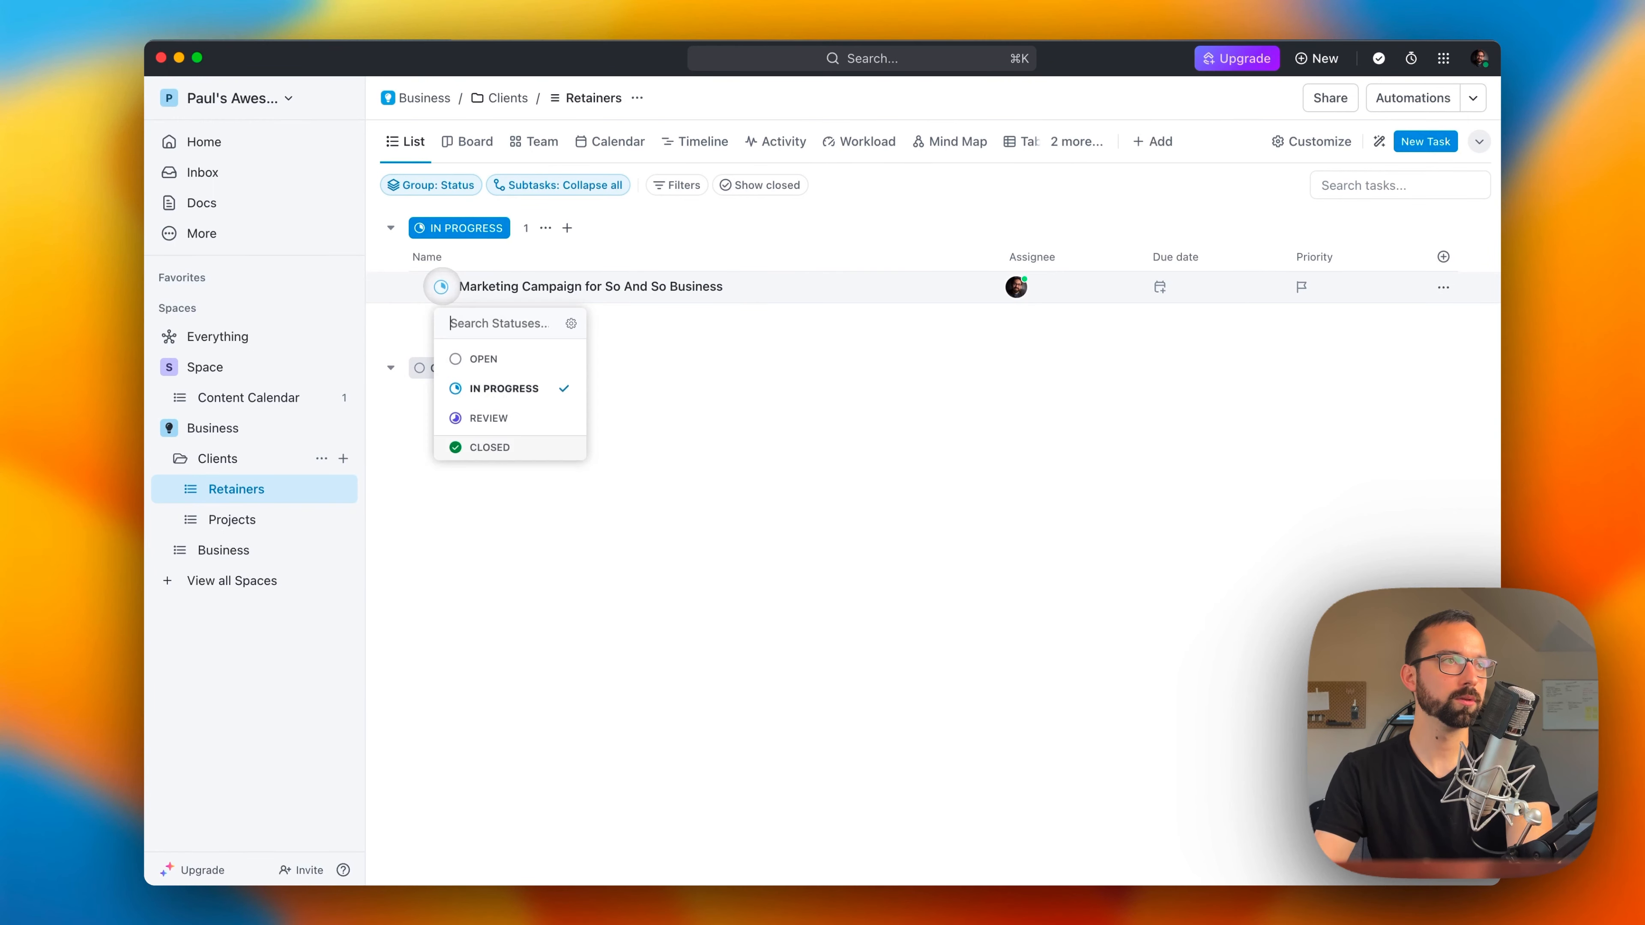
left_click(484, 489)
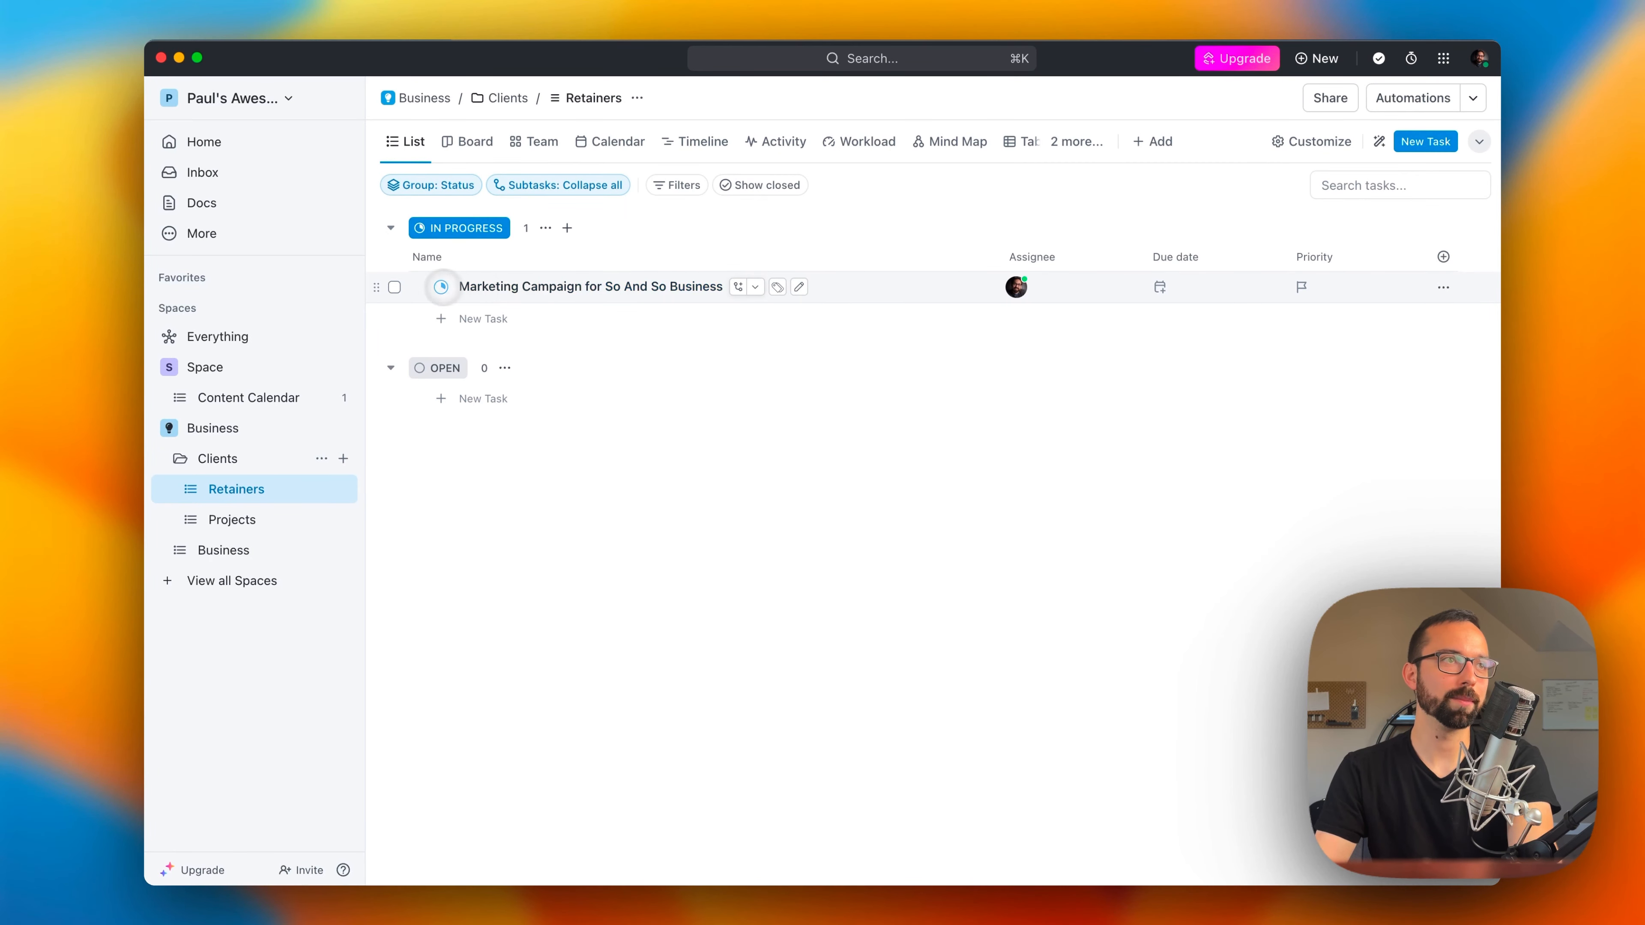
Step: Recheck the marketing campaign task's status choices in the list and view its details without changing anything
left_click(441, 287)
left_click(441, 287)
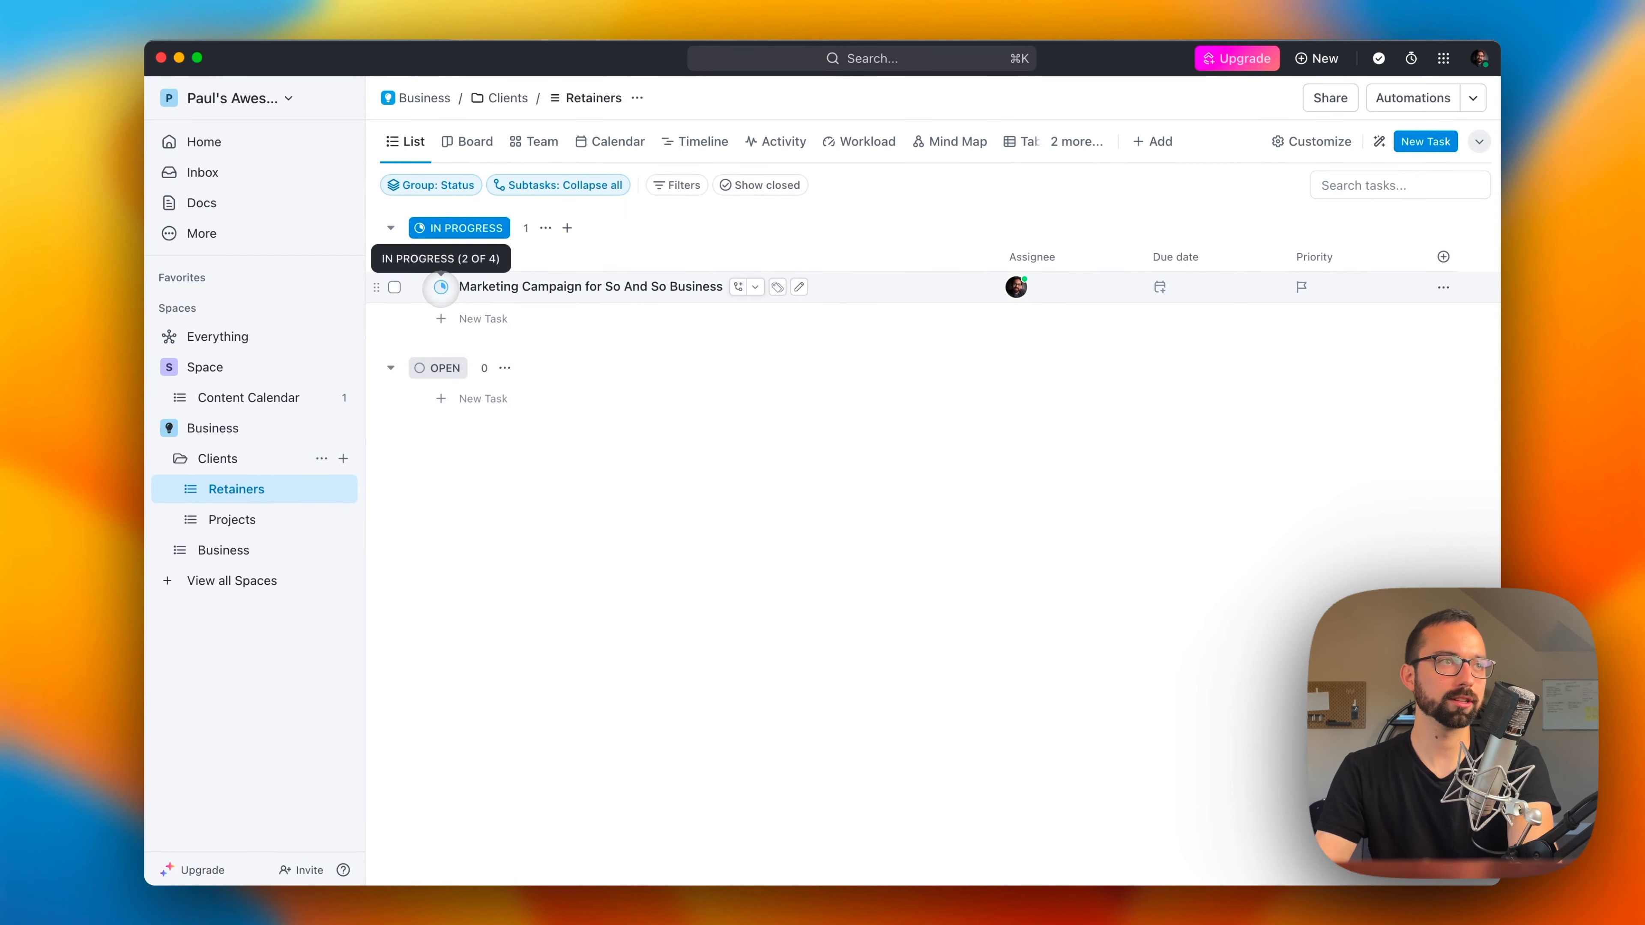
left_click(441, 287)
left_click(442, 287)
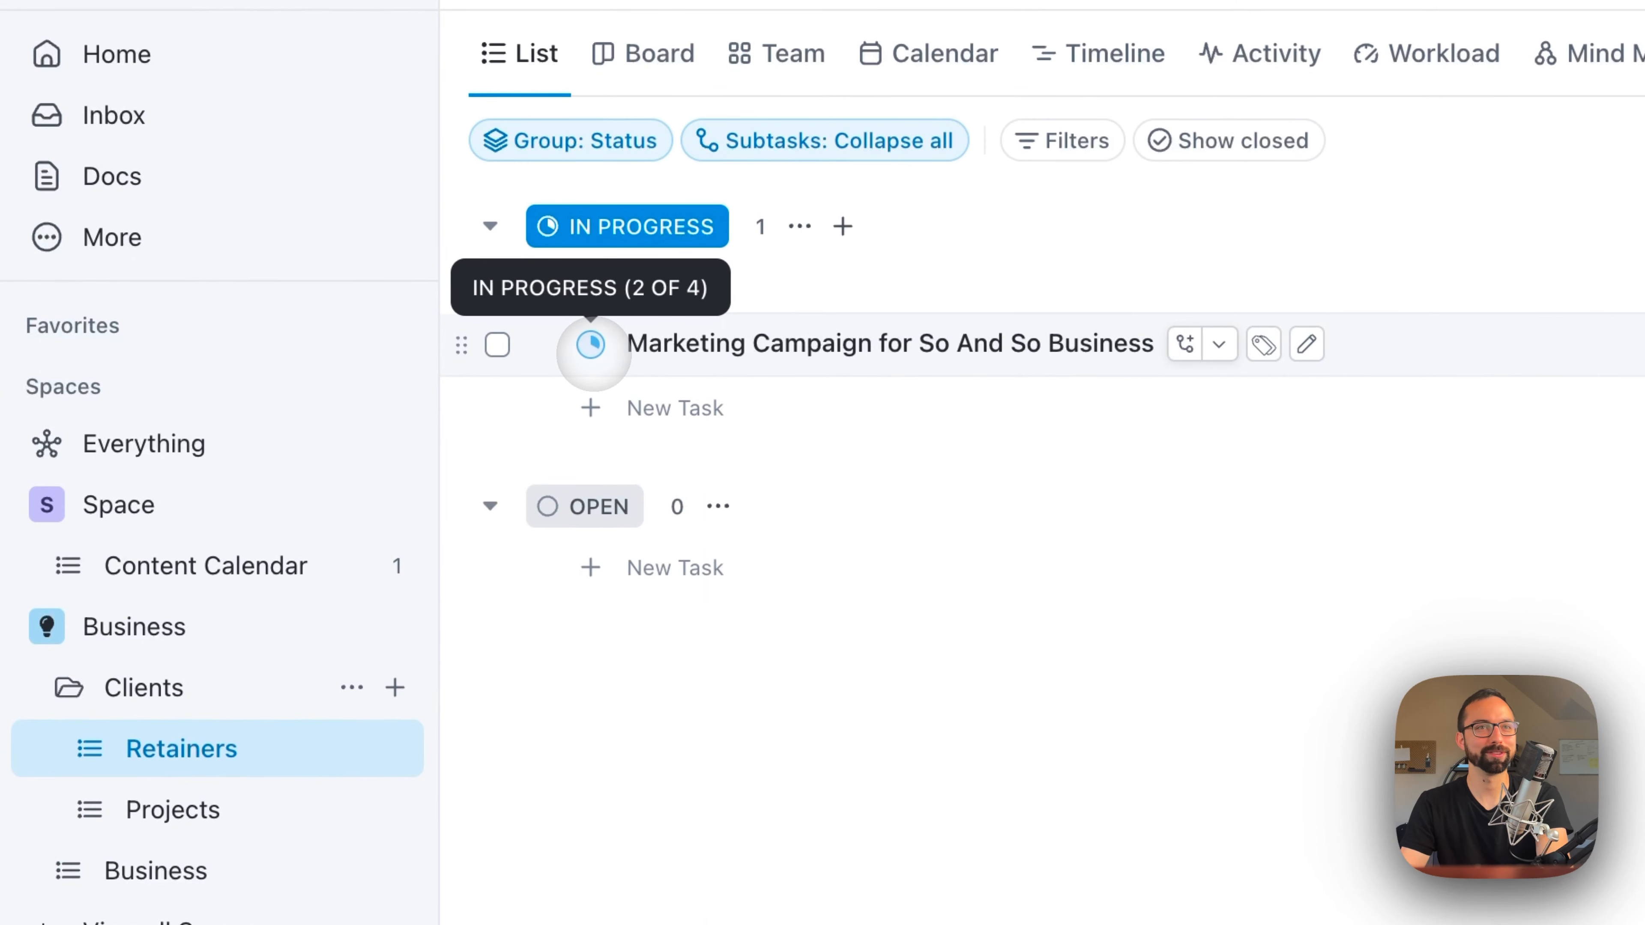
left_click(654, 341)
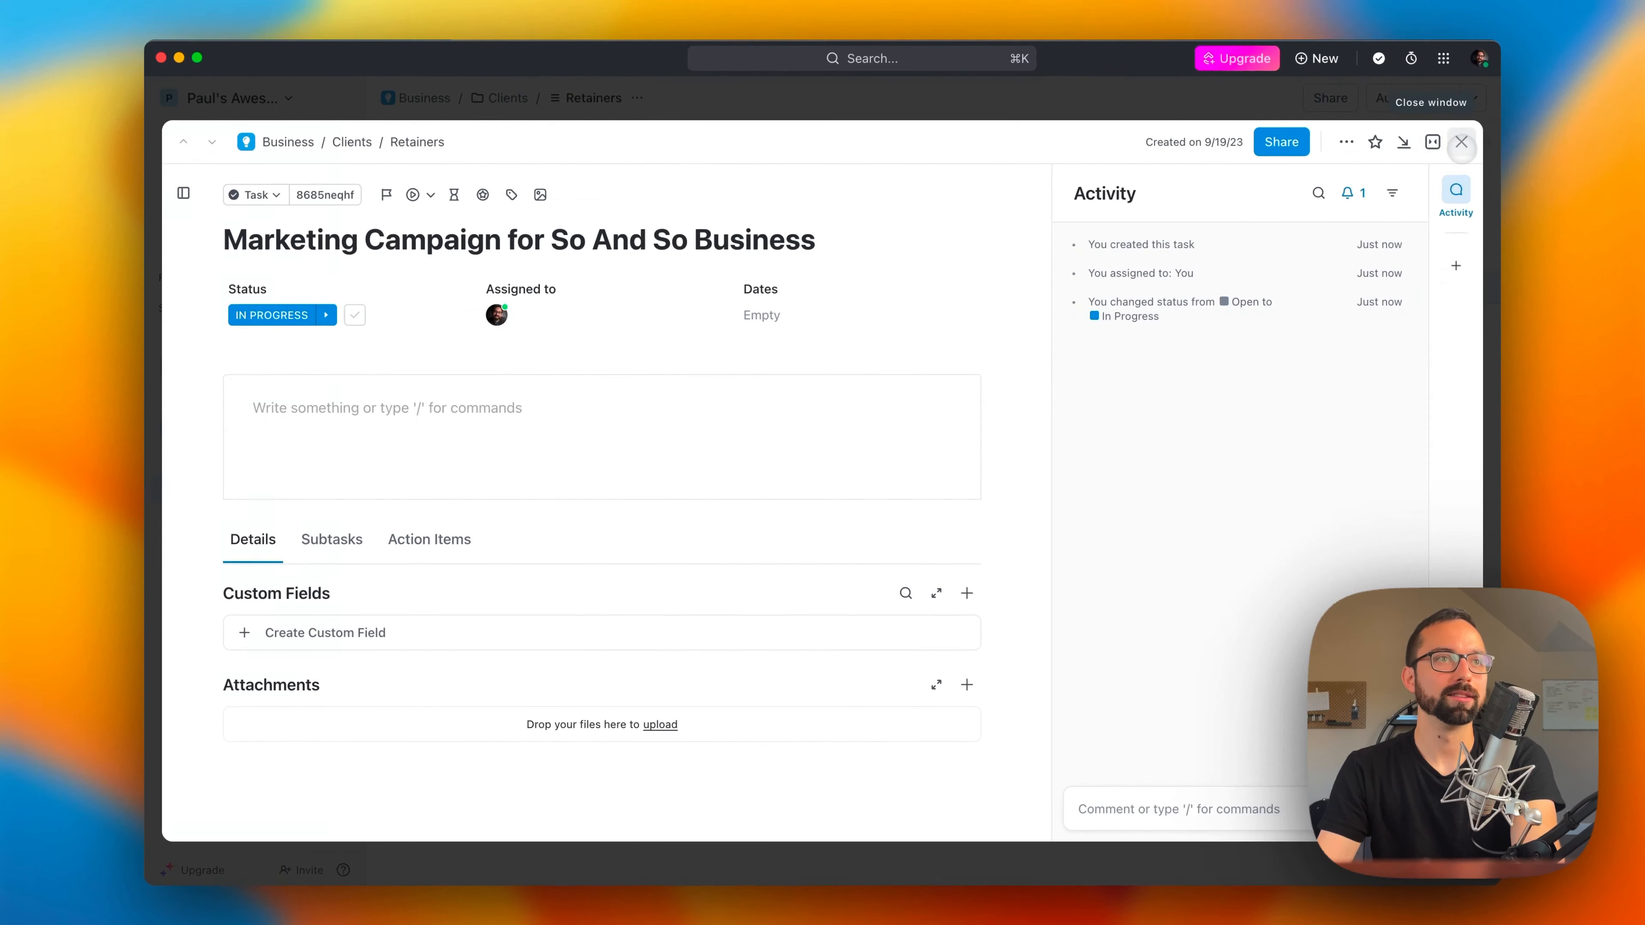
left_click(1461, 142)
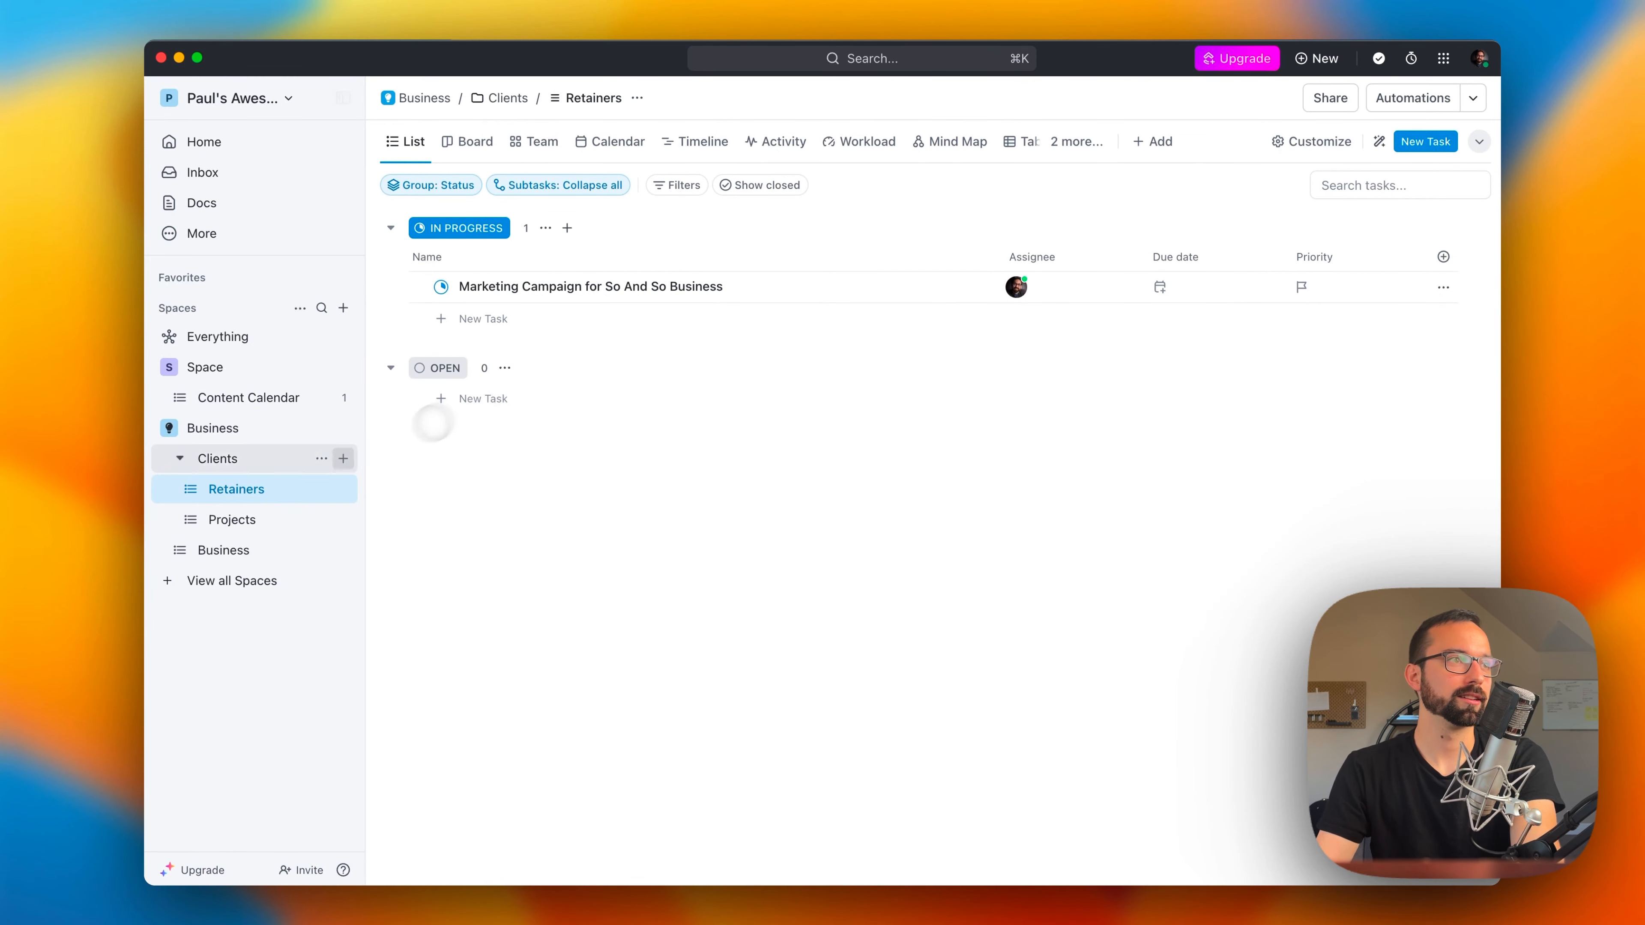
Step: Set the marketing campaign task's due date to Friday, September 22 and its priority to Urgent
left_click(1162, 287)
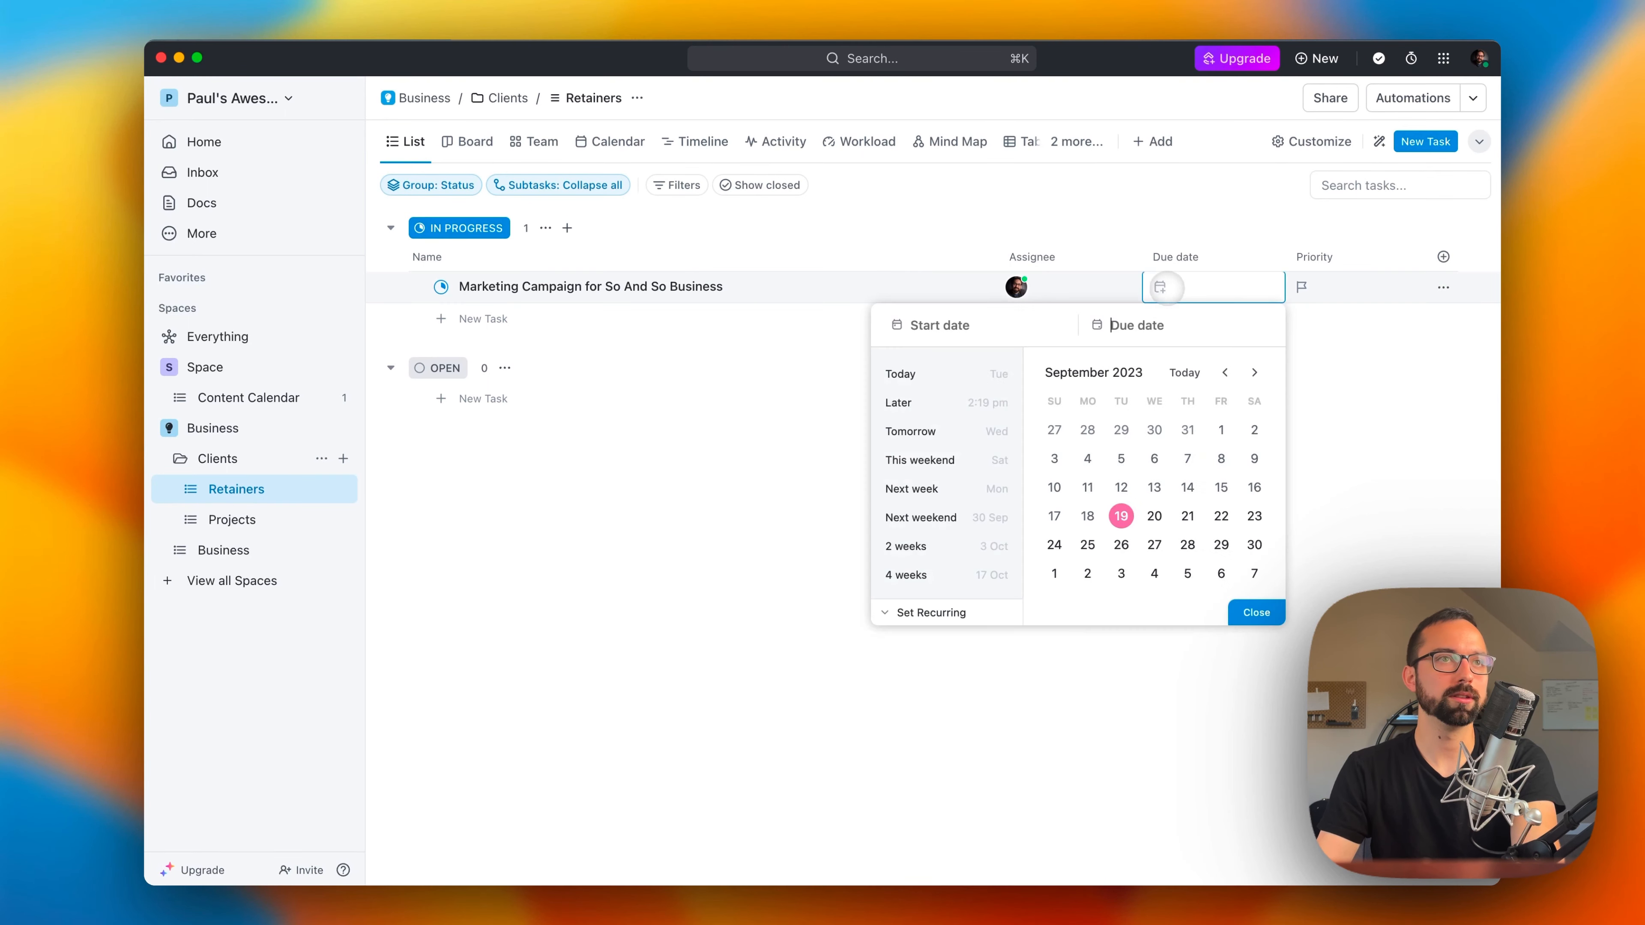
left_click(1254, 608)
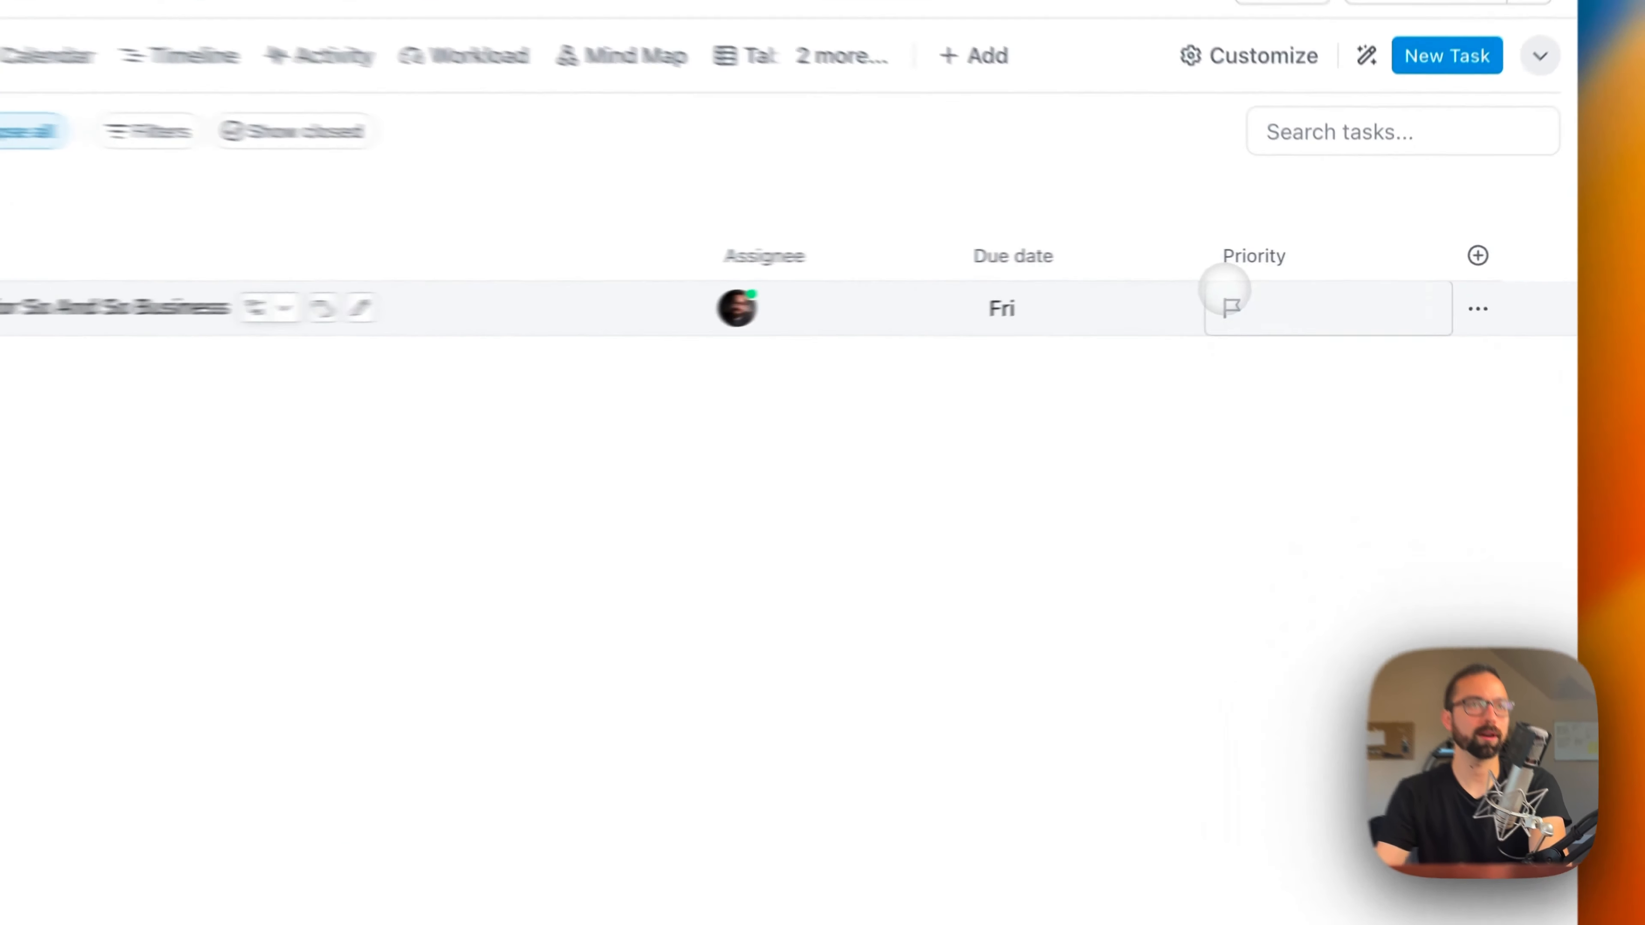
left_click(1302, 285)
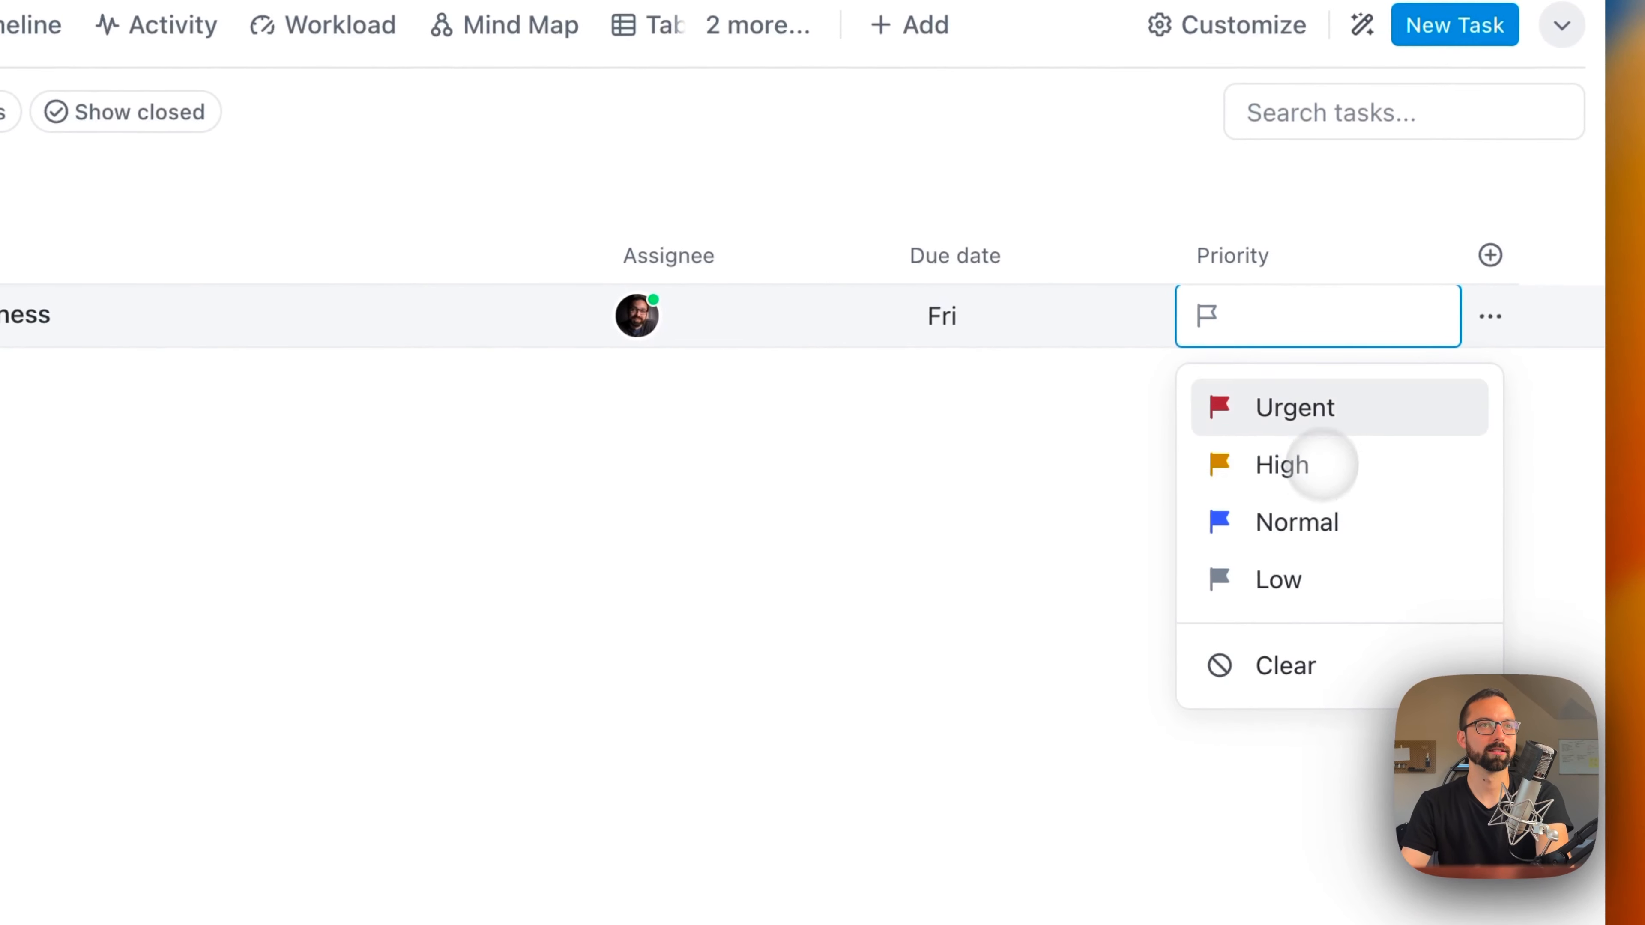
left_click(1346, 332)
Step: Browse the field types available for new columns, and show the Time estimate and Time tracked fields in the Retainers list
left_click(1490, 254)
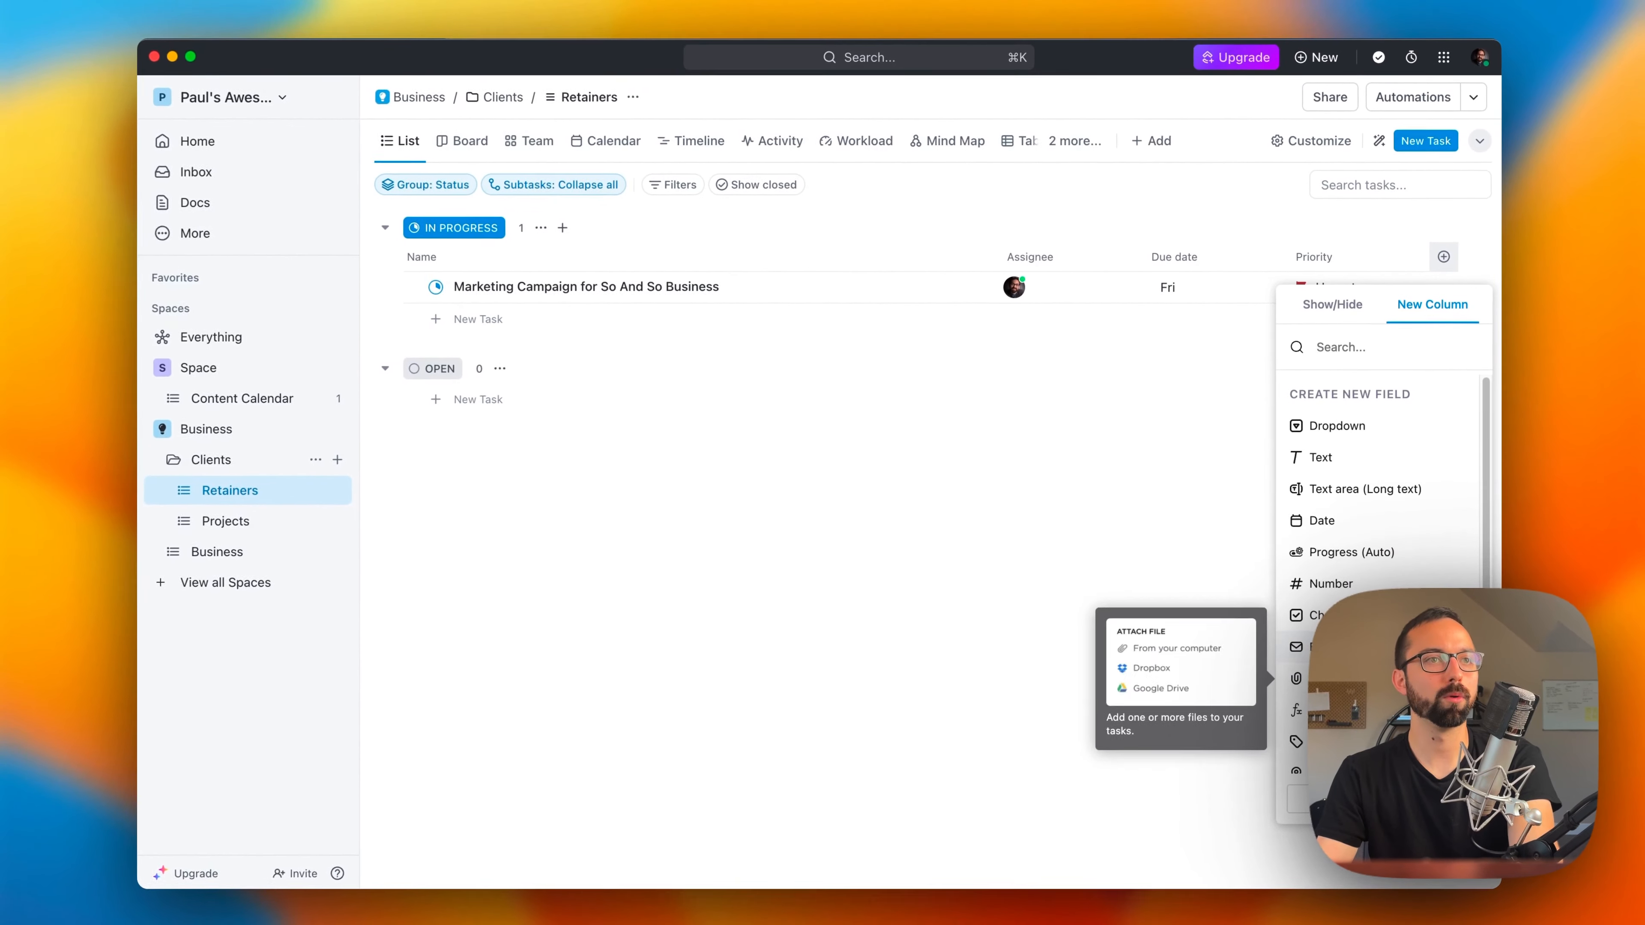
scroll(1353, 613, "down", 5)
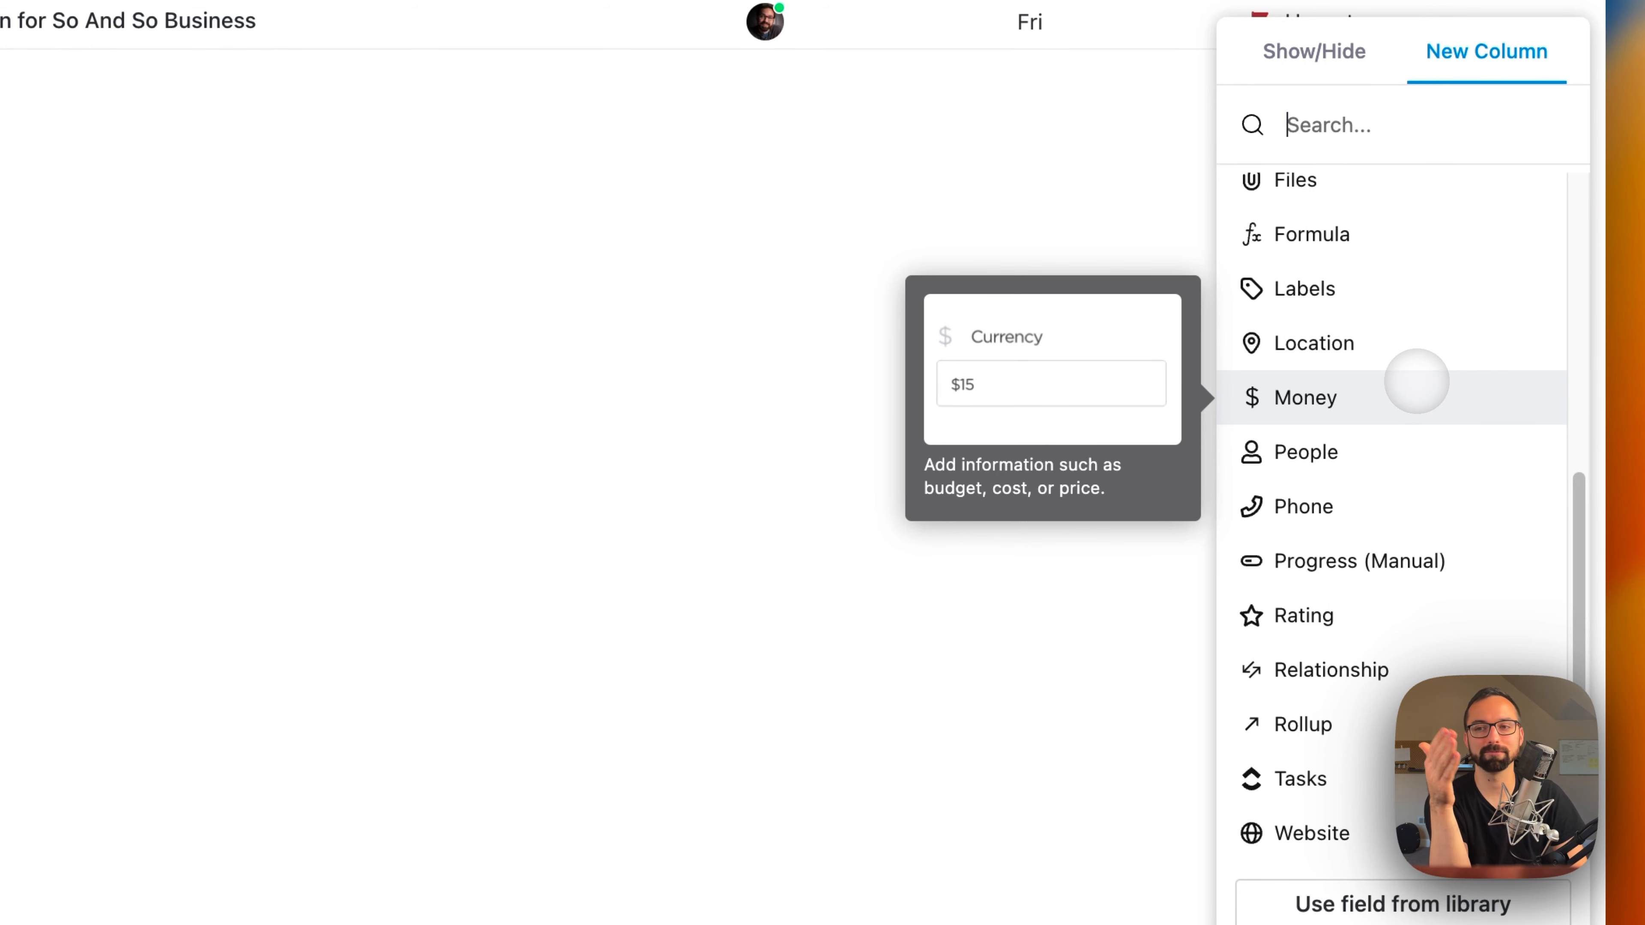
scroll(1424, 382, "up", 1)
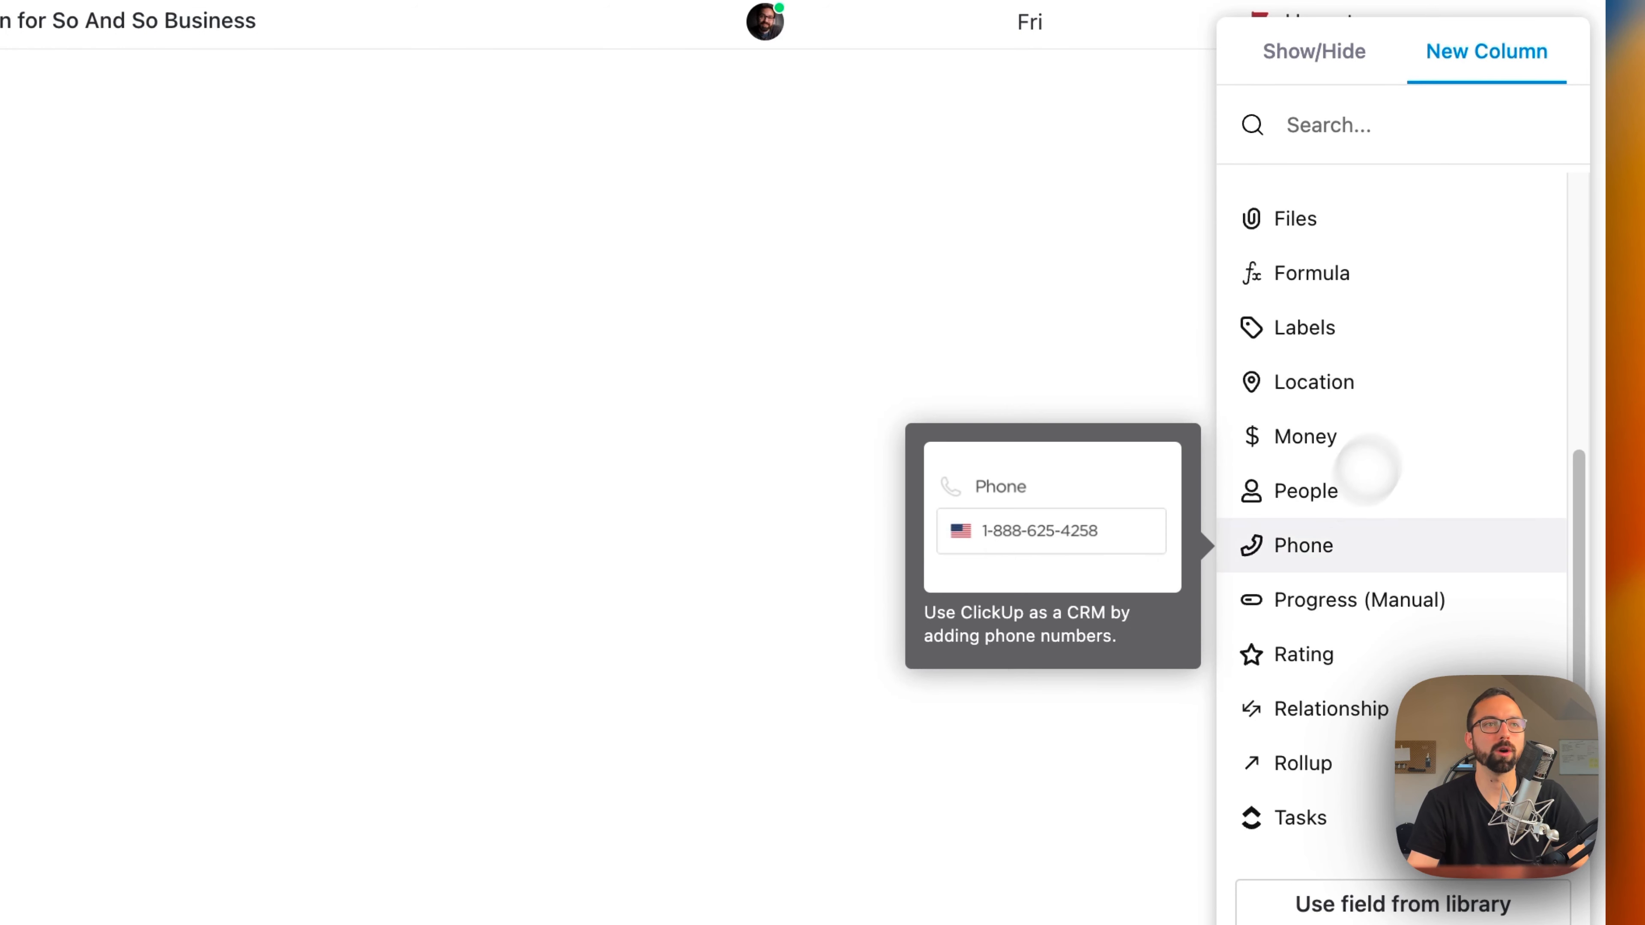
scroll(1344, 613, "down", 1)
scroll(1366, 665, "up", 8)
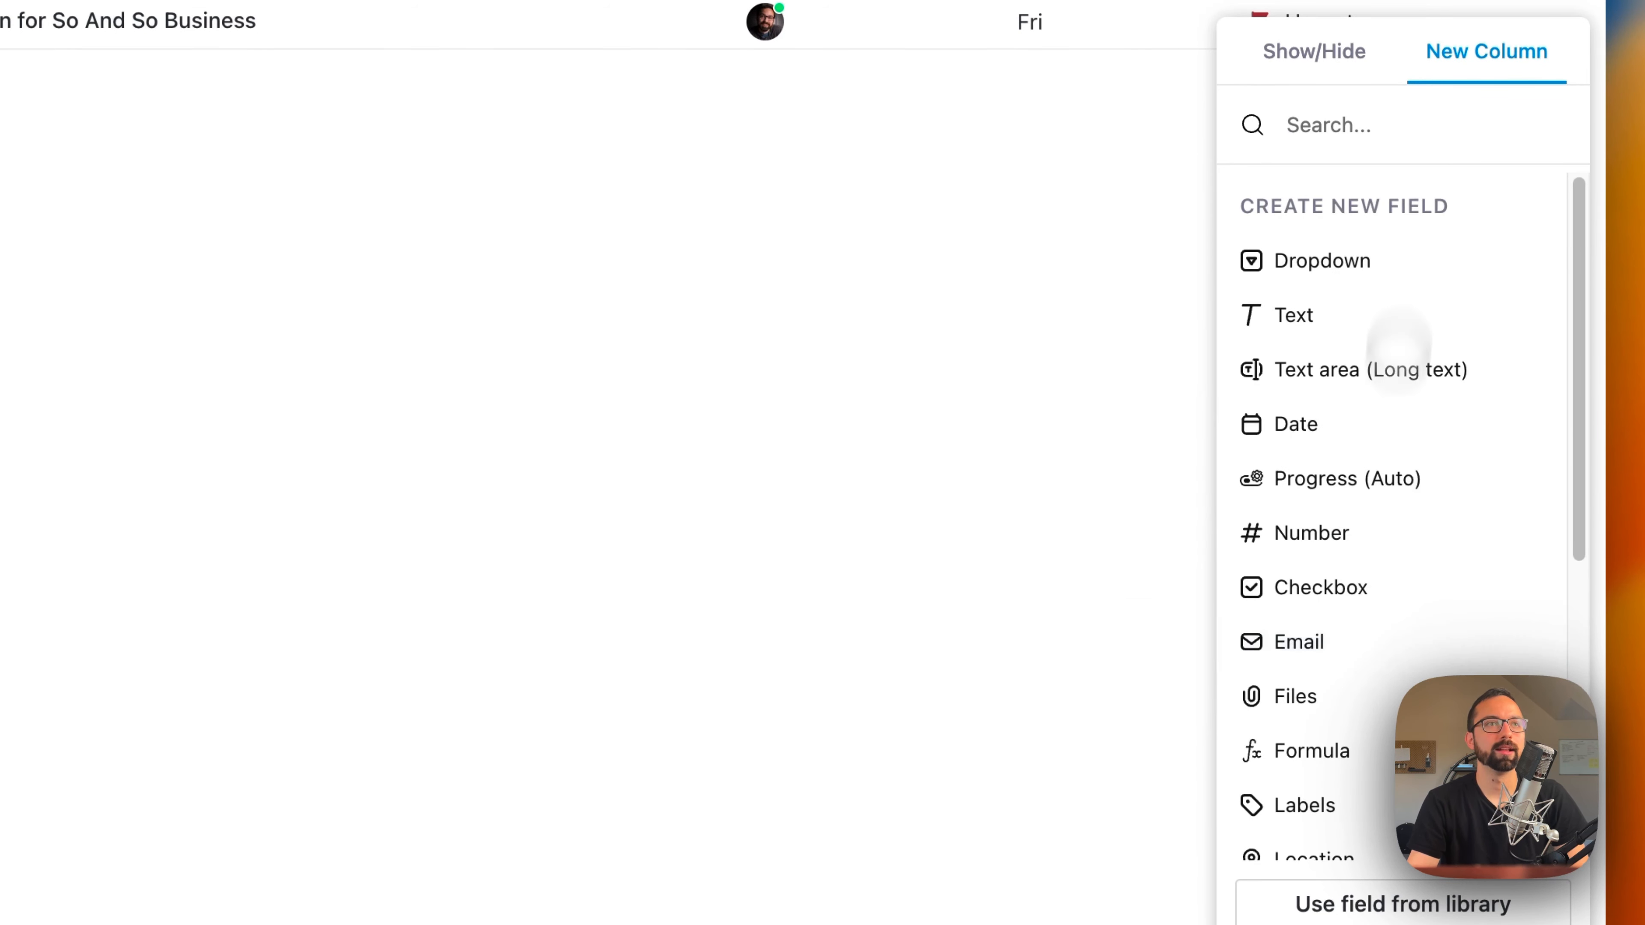
left_click(1333, 58)
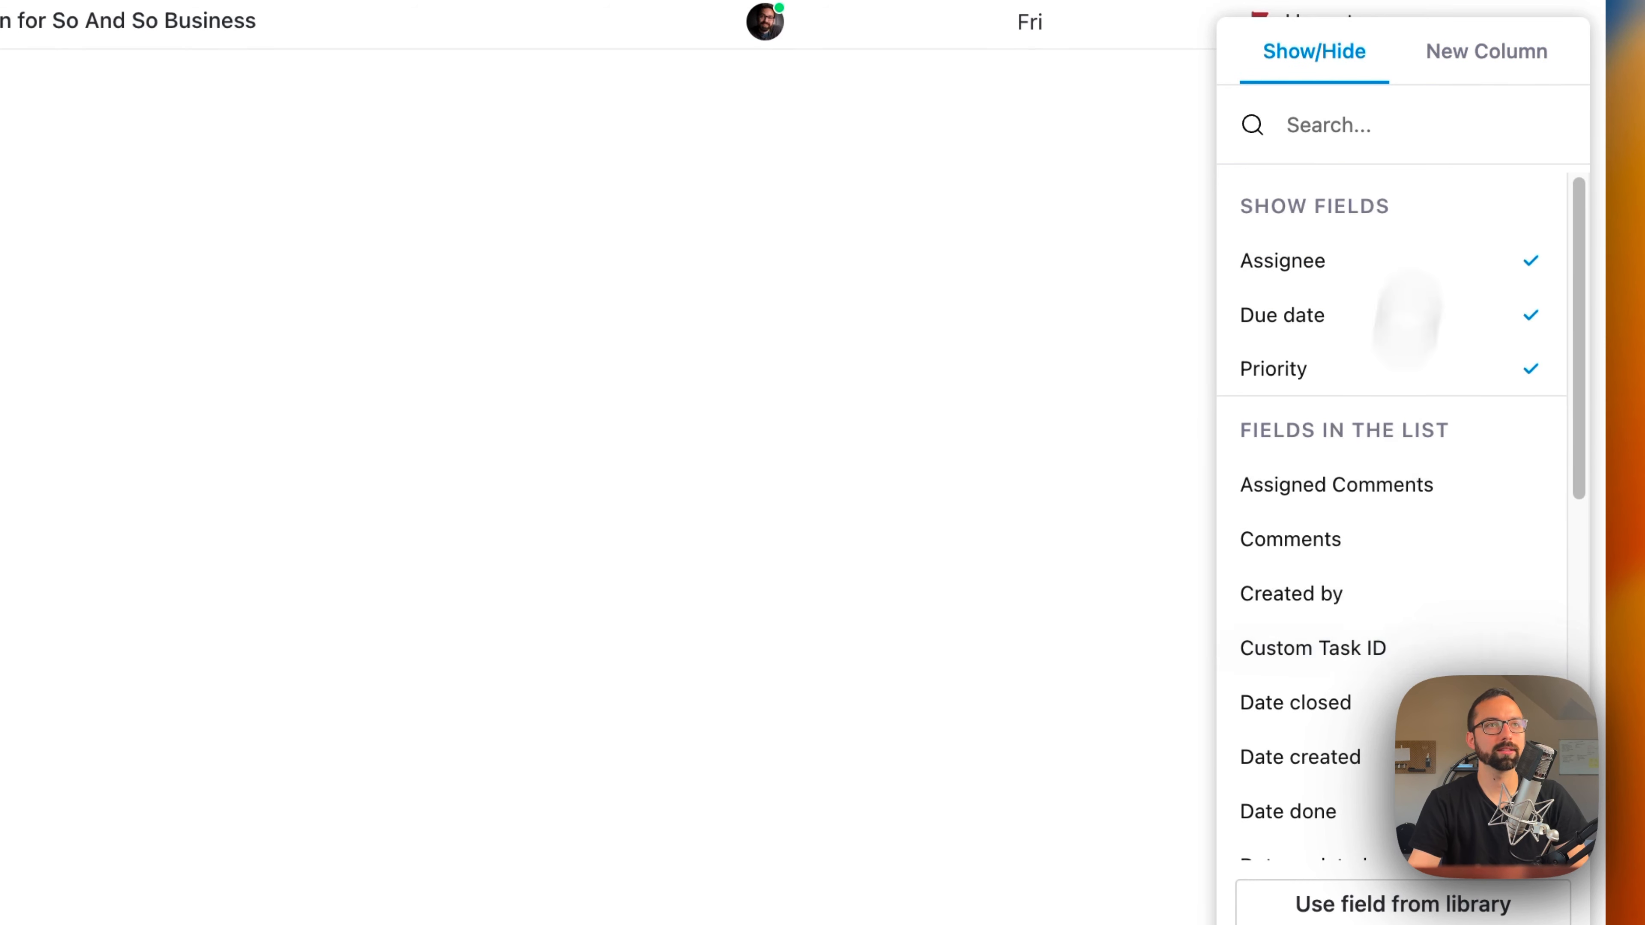
scroll(1454, 616, "down", 10)
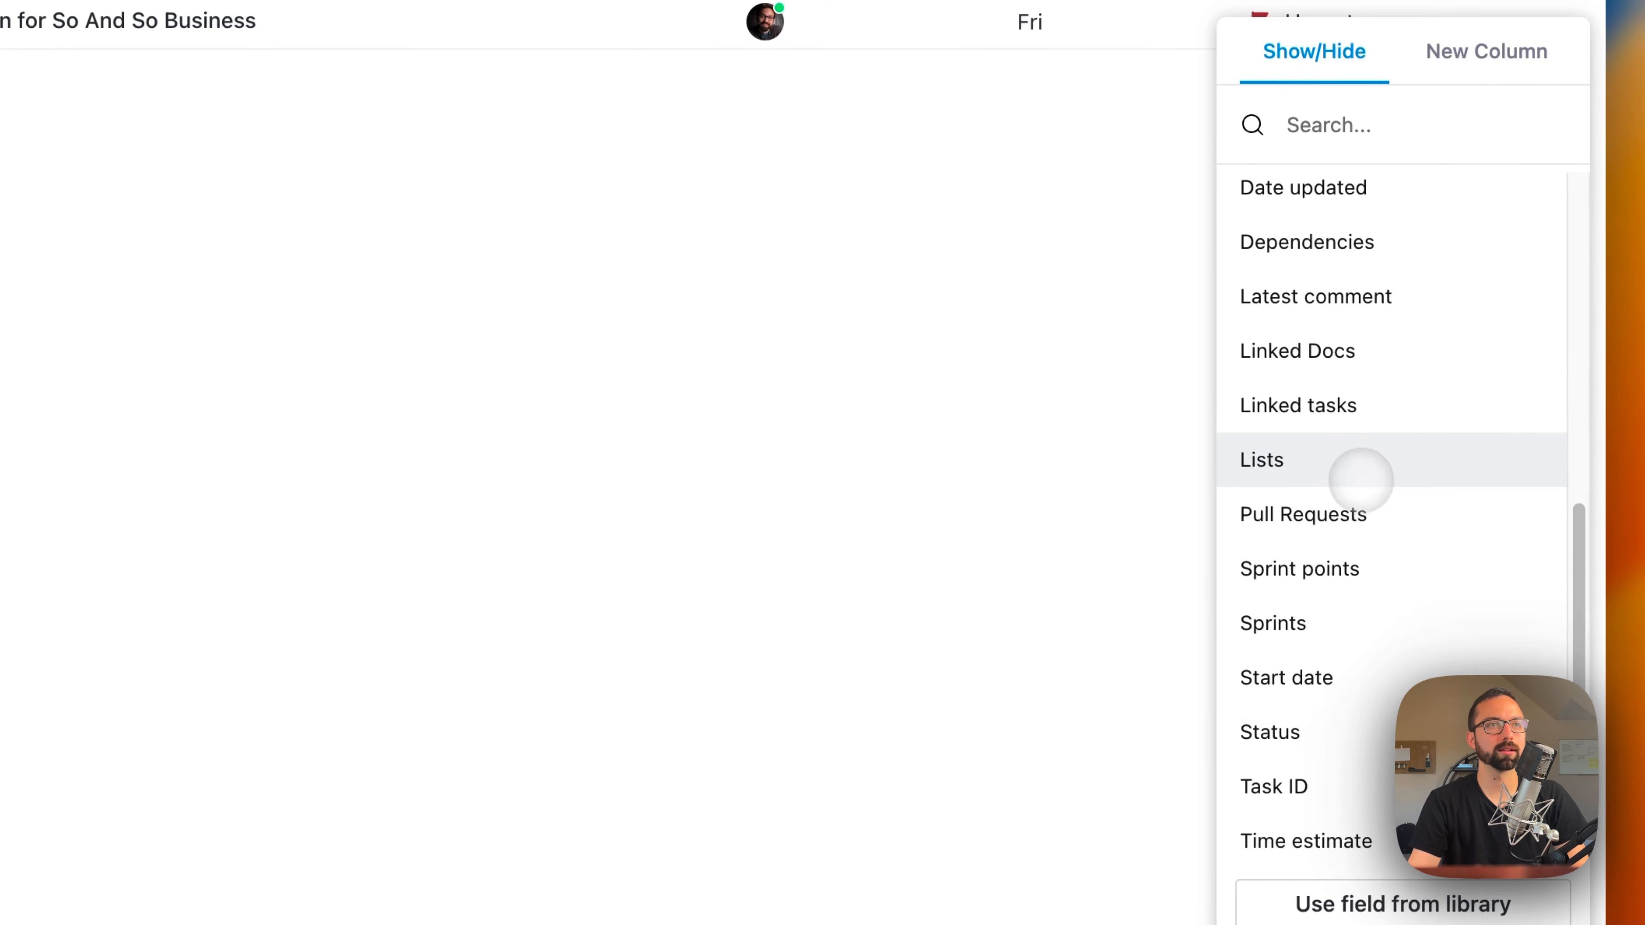
left_click(1358, 826)
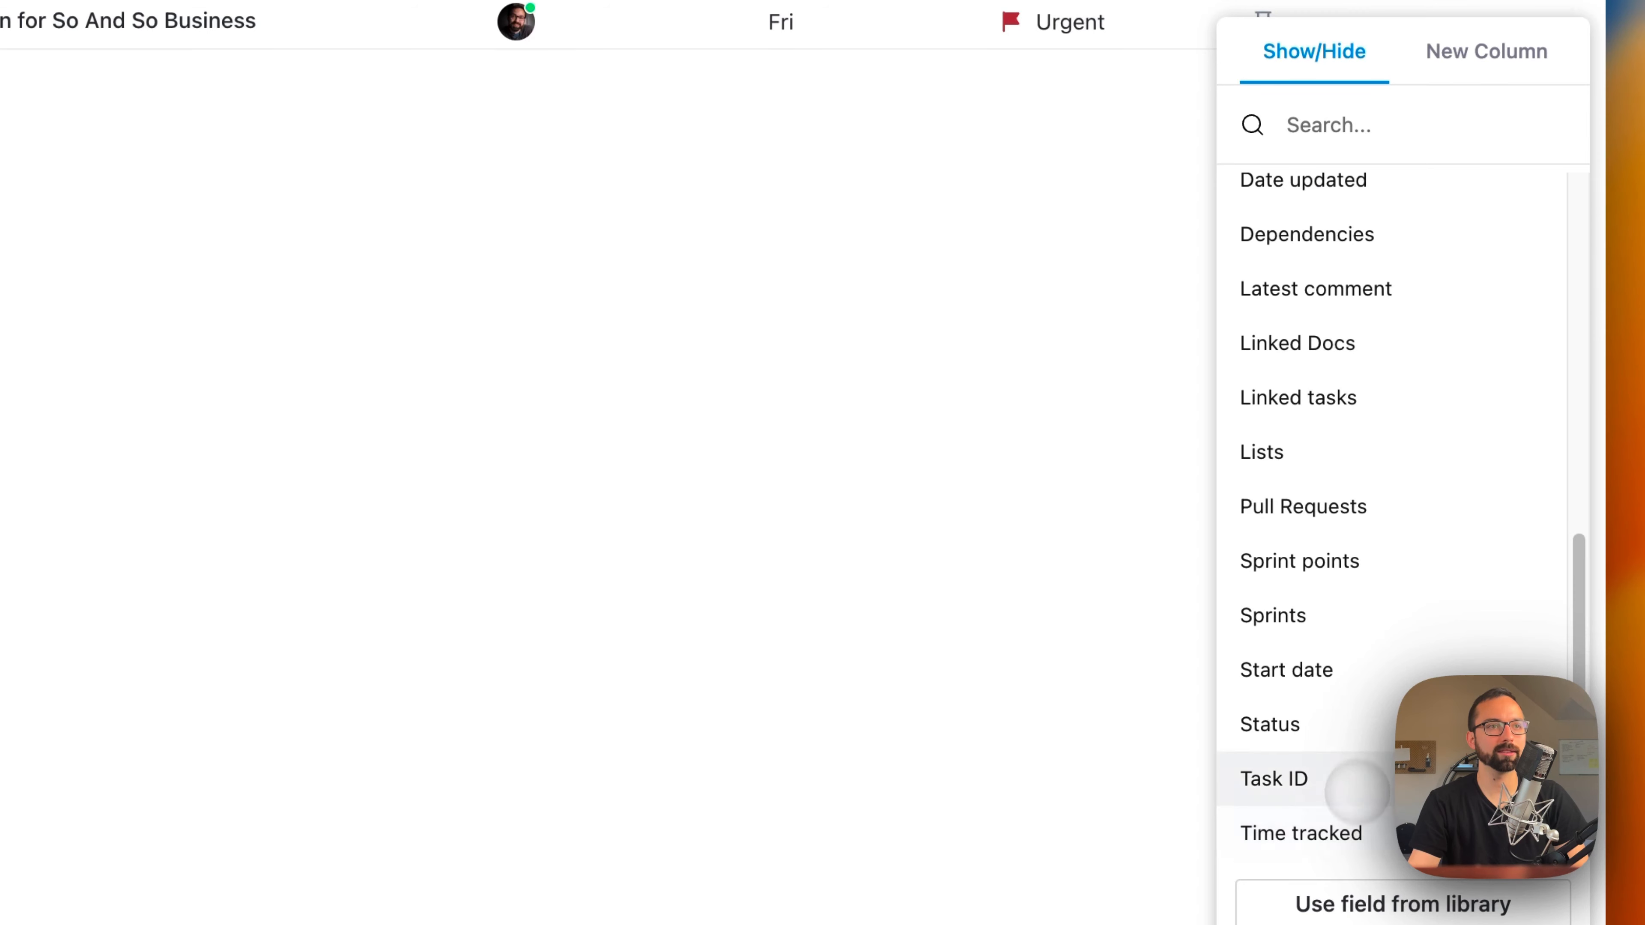
left_click(1366, 832)
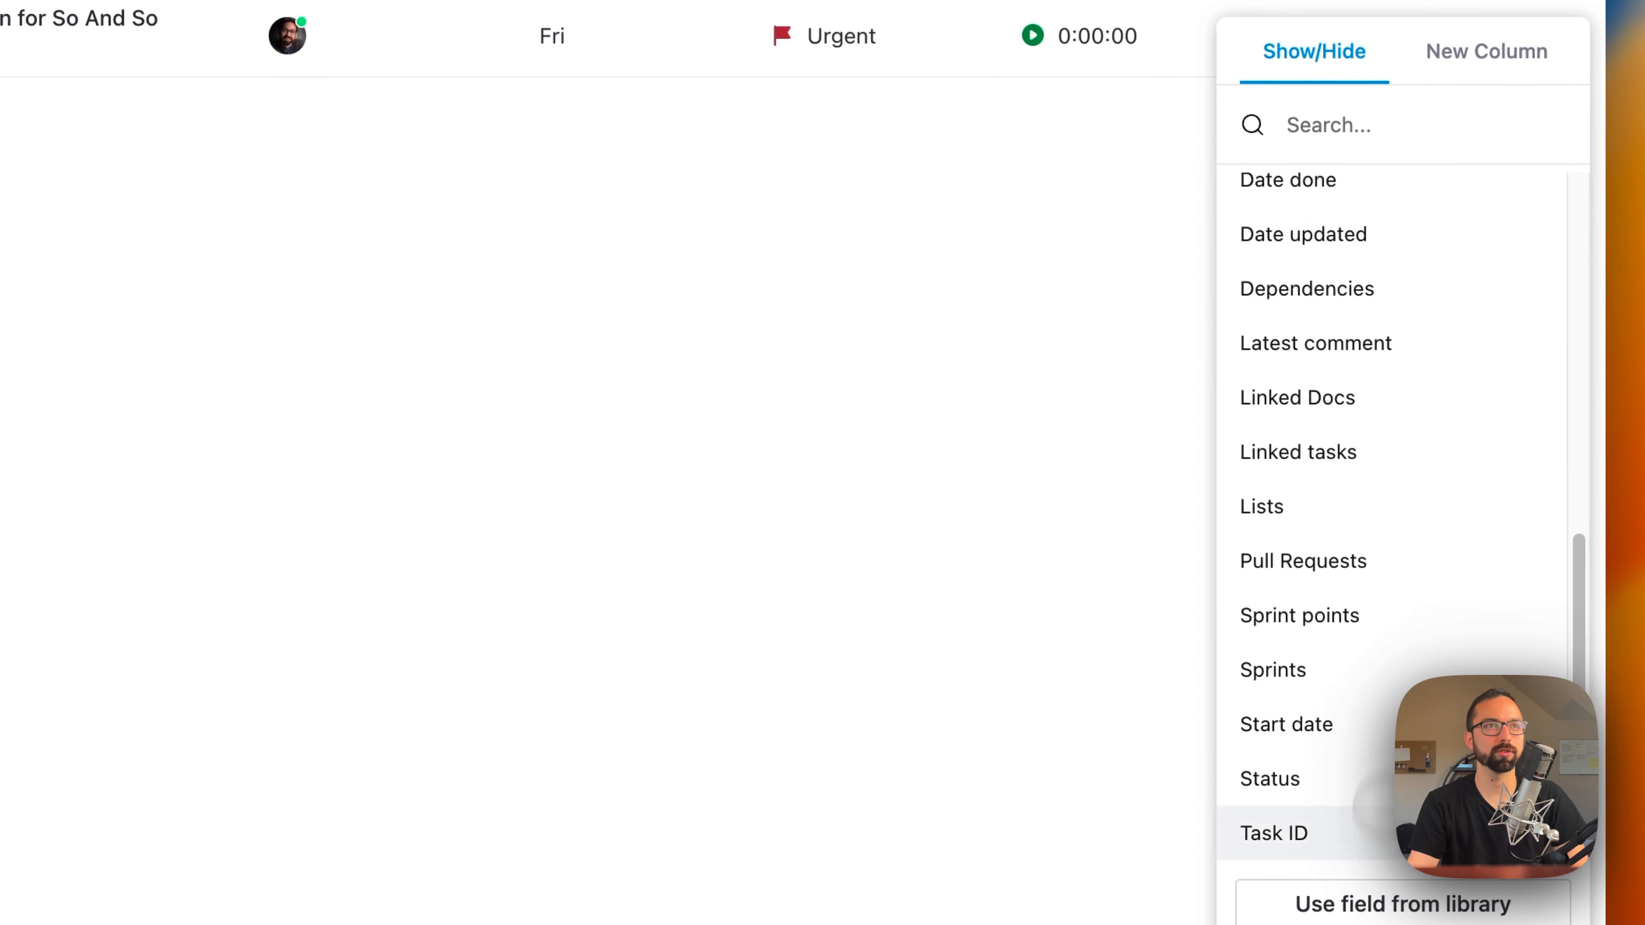
Step: Add a Progress (Auto) column named "Progress Bar" with the default tracking options and place it directly after Due date
left_click(1487, 52)
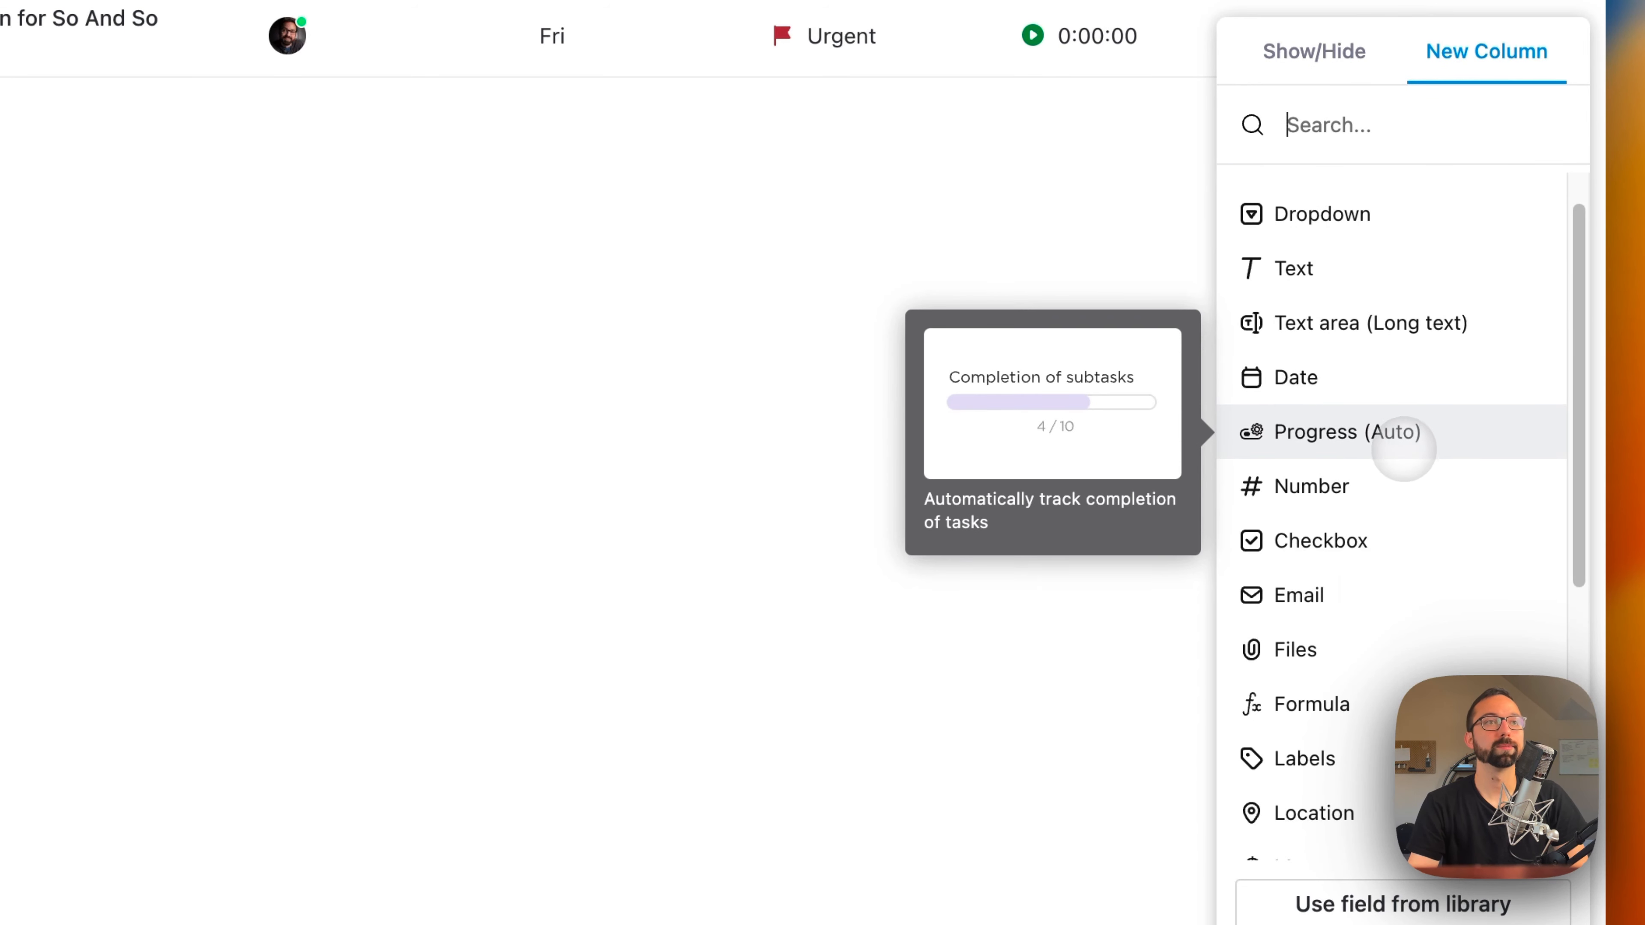
left_click(1404, 447)
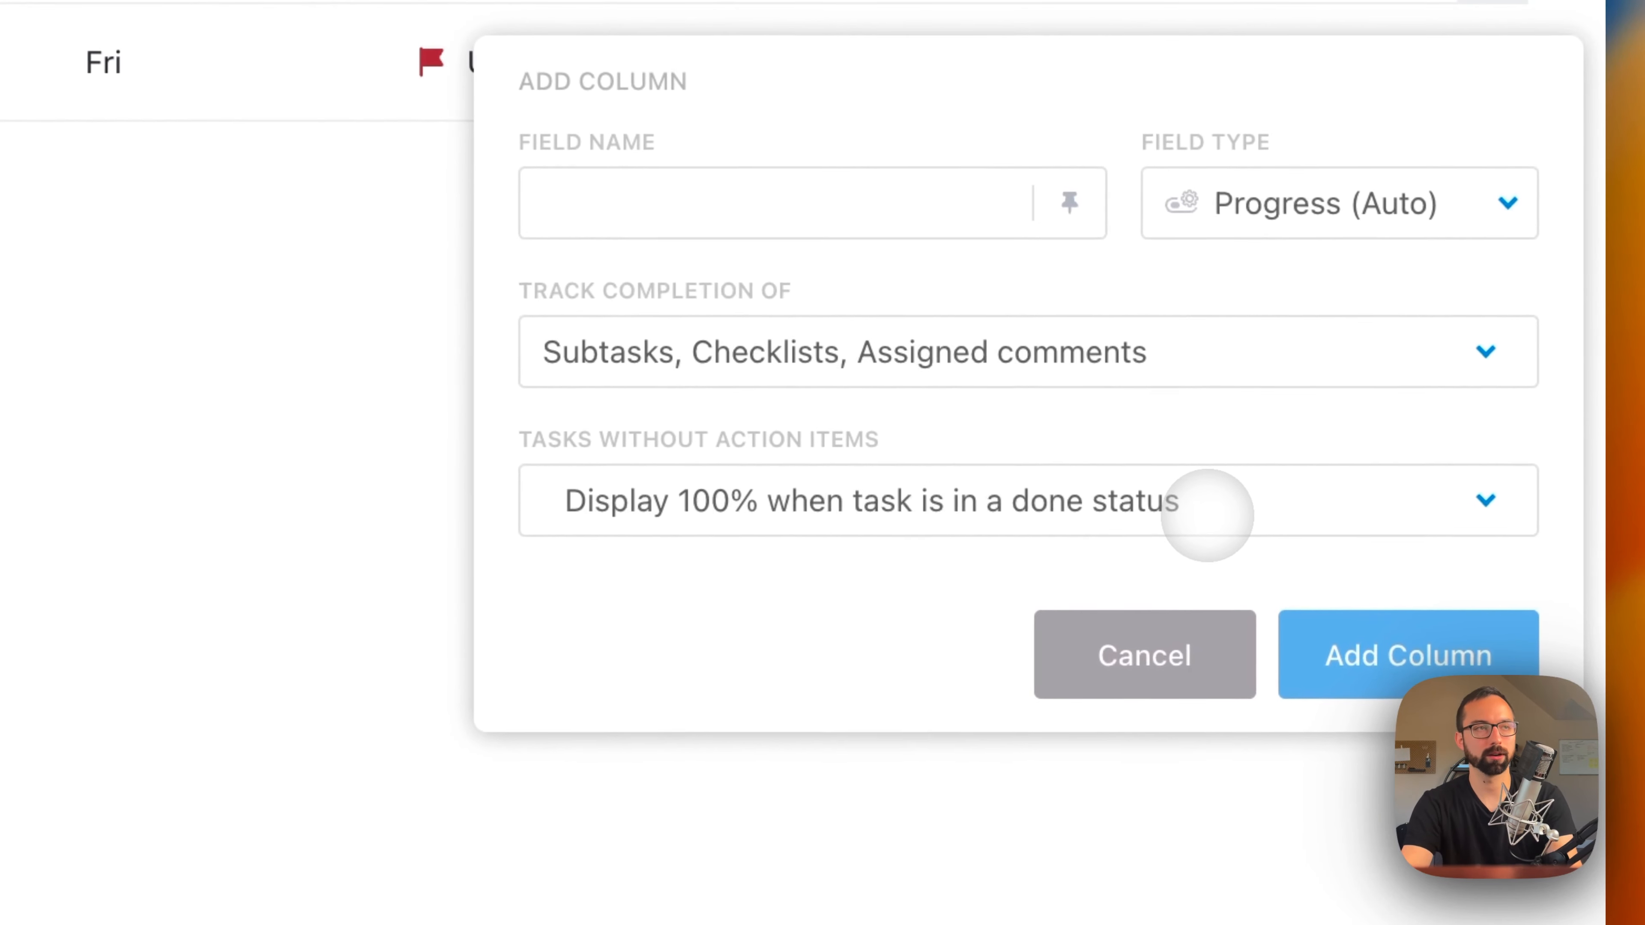
type("Progress Bar")
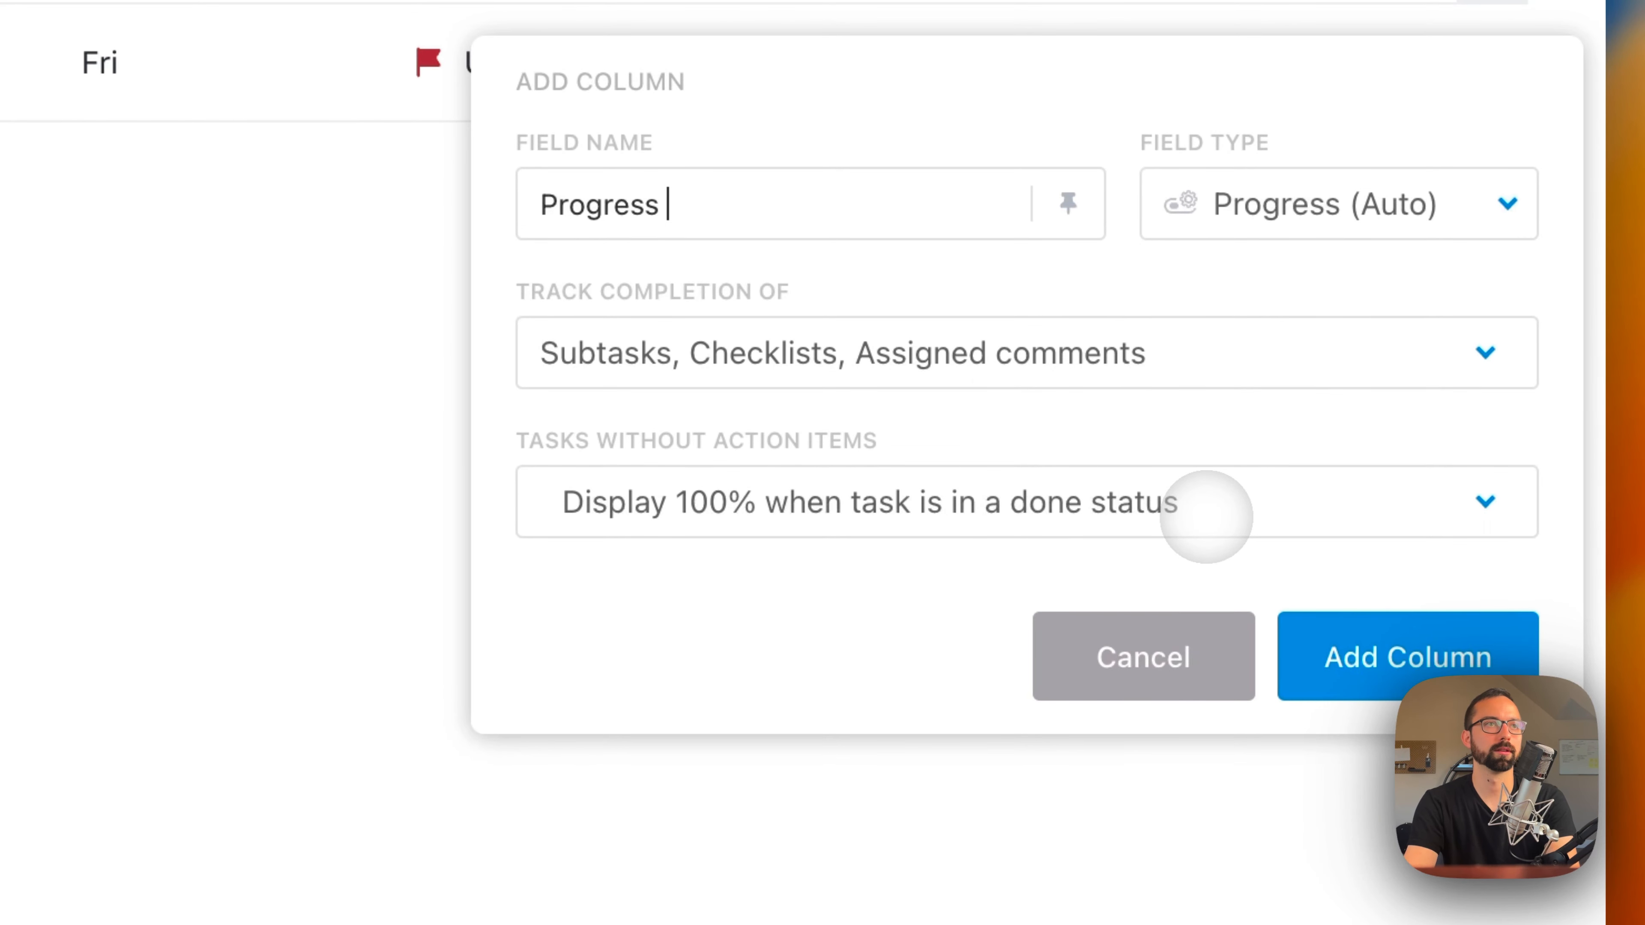
left_click(1408, 656)
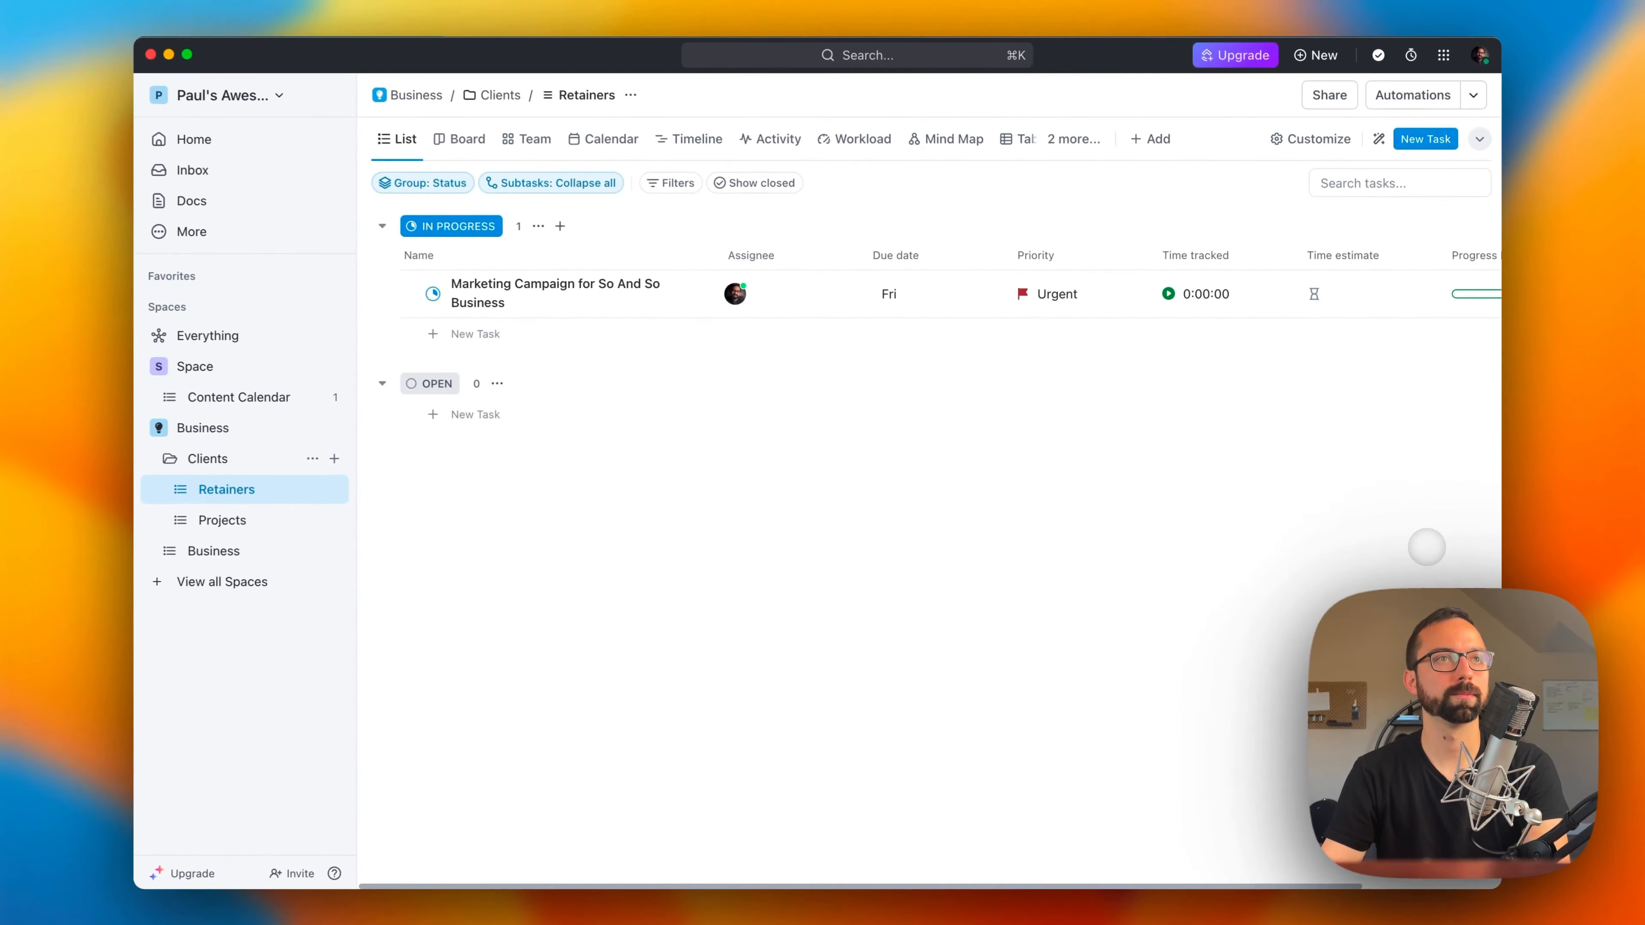
scroll(1403, 272, "right", 2)
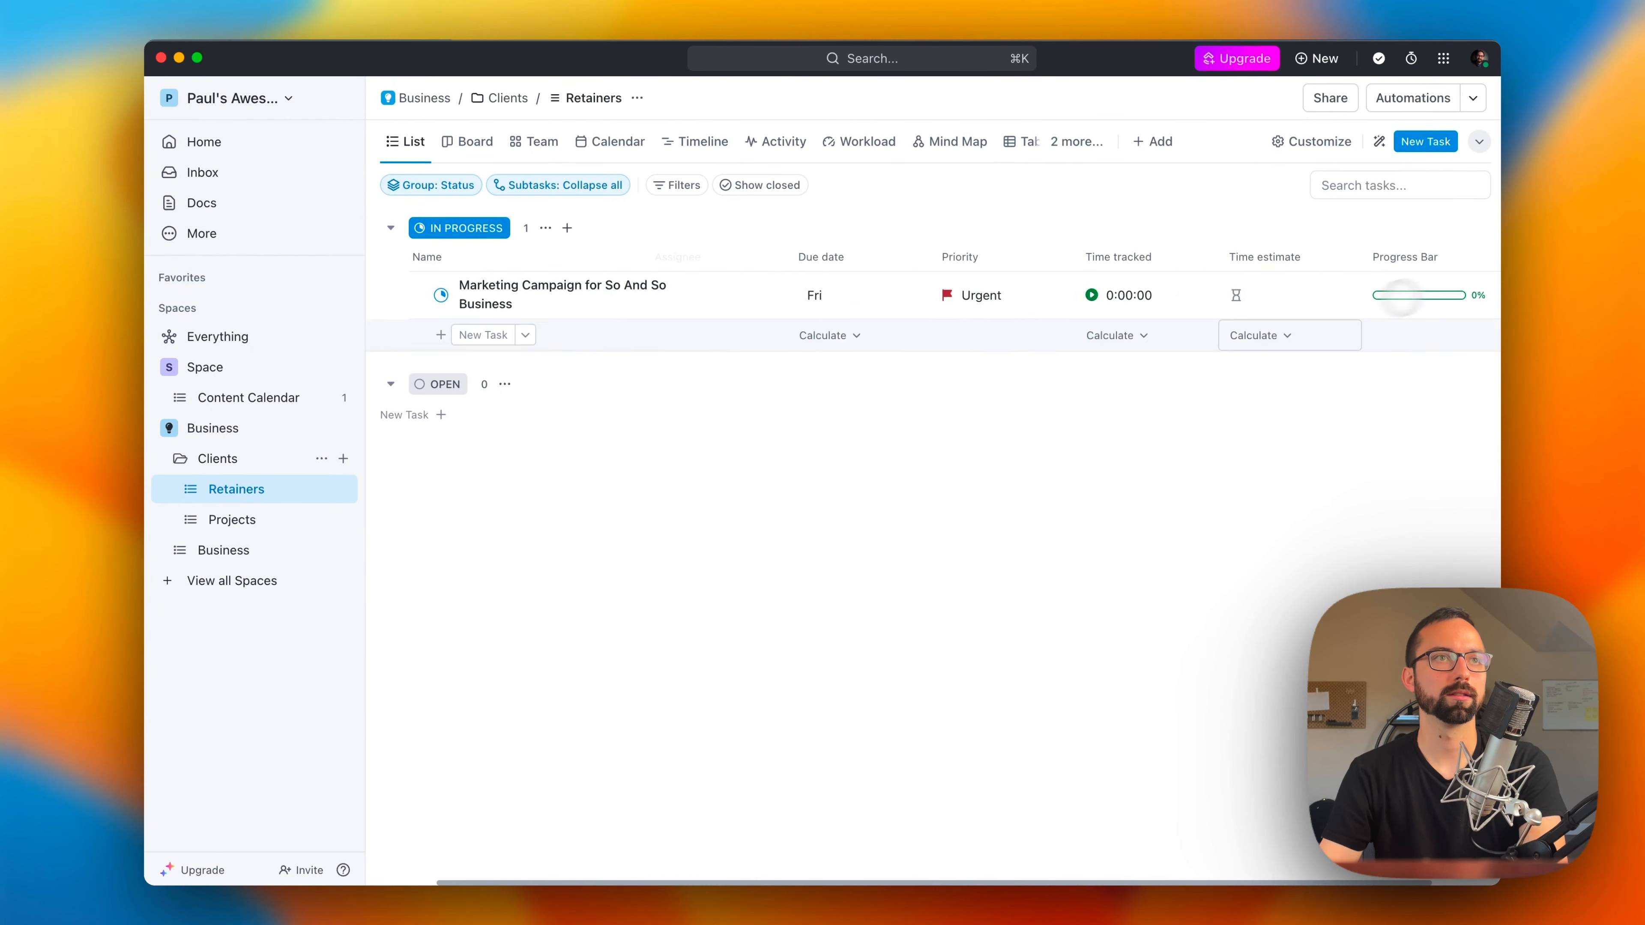
left_click_drag(1403, 274, 958, 340)
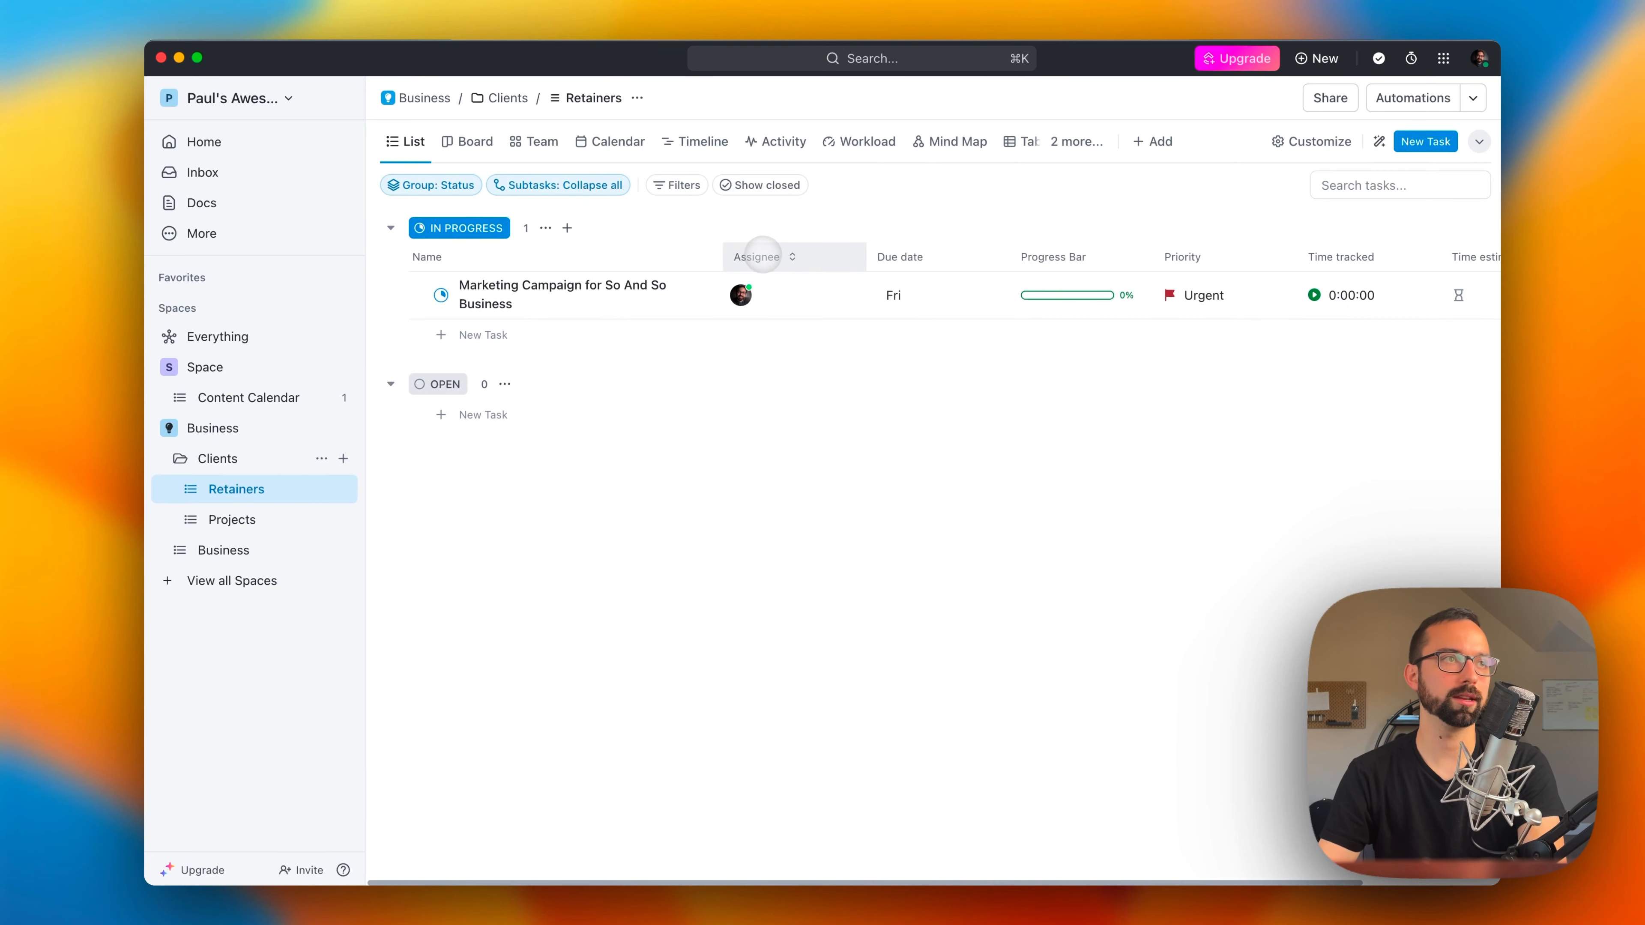
Step: Hide the Assignee column and check which fields are shown or available for the Retainers list
left_click(763, 255)
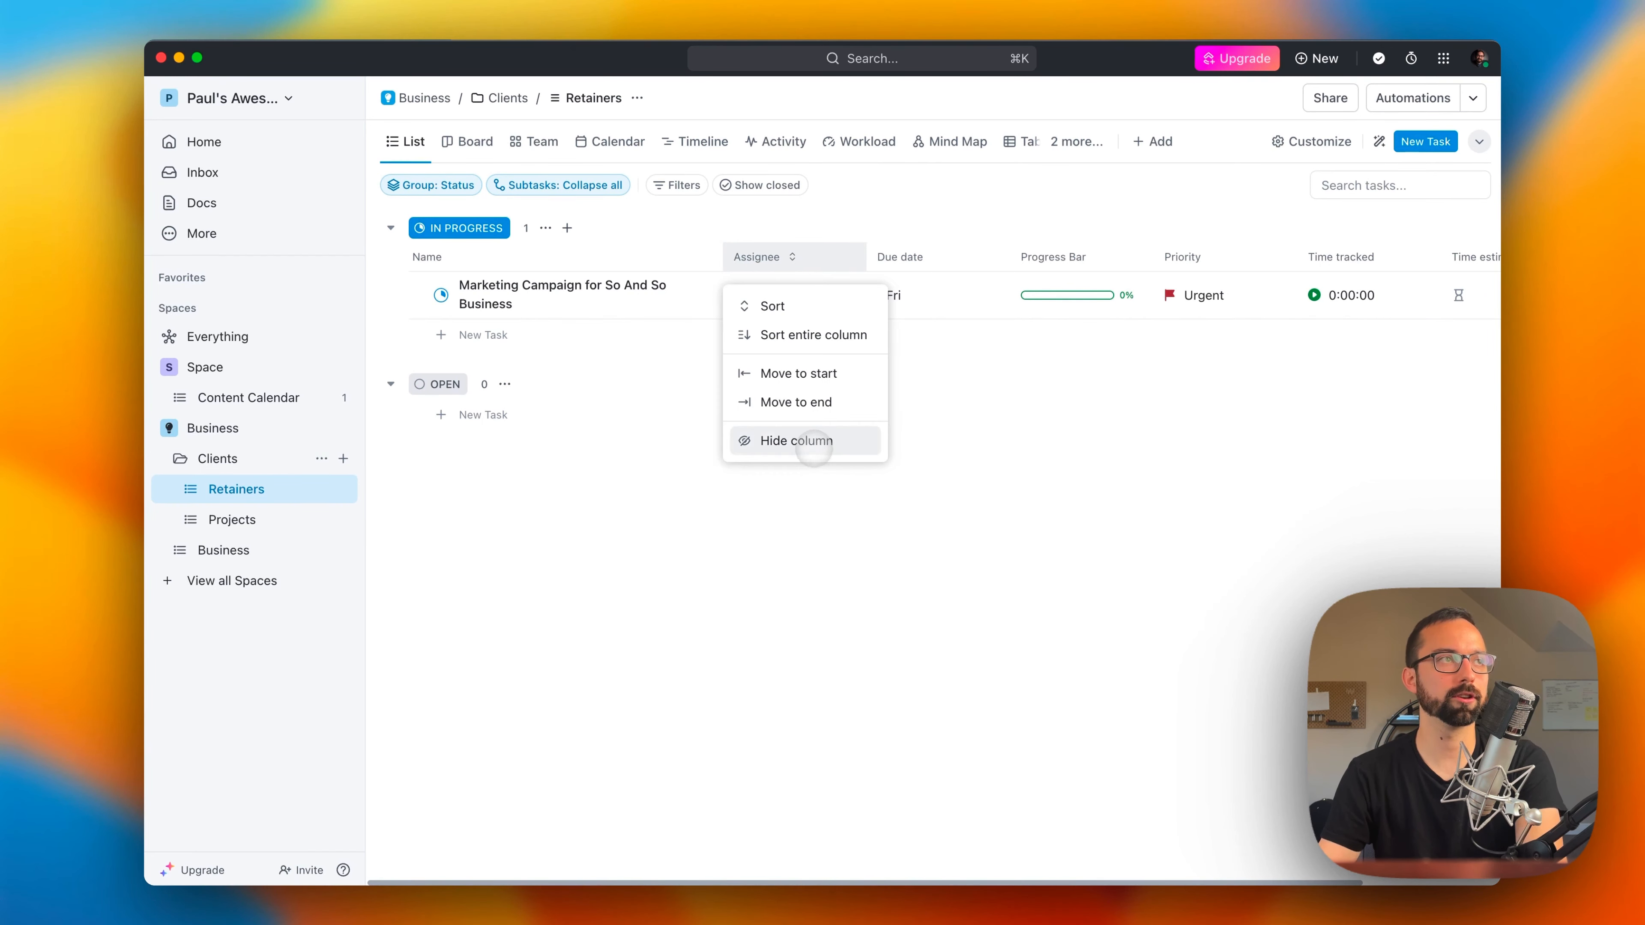
left_click(811, 444)
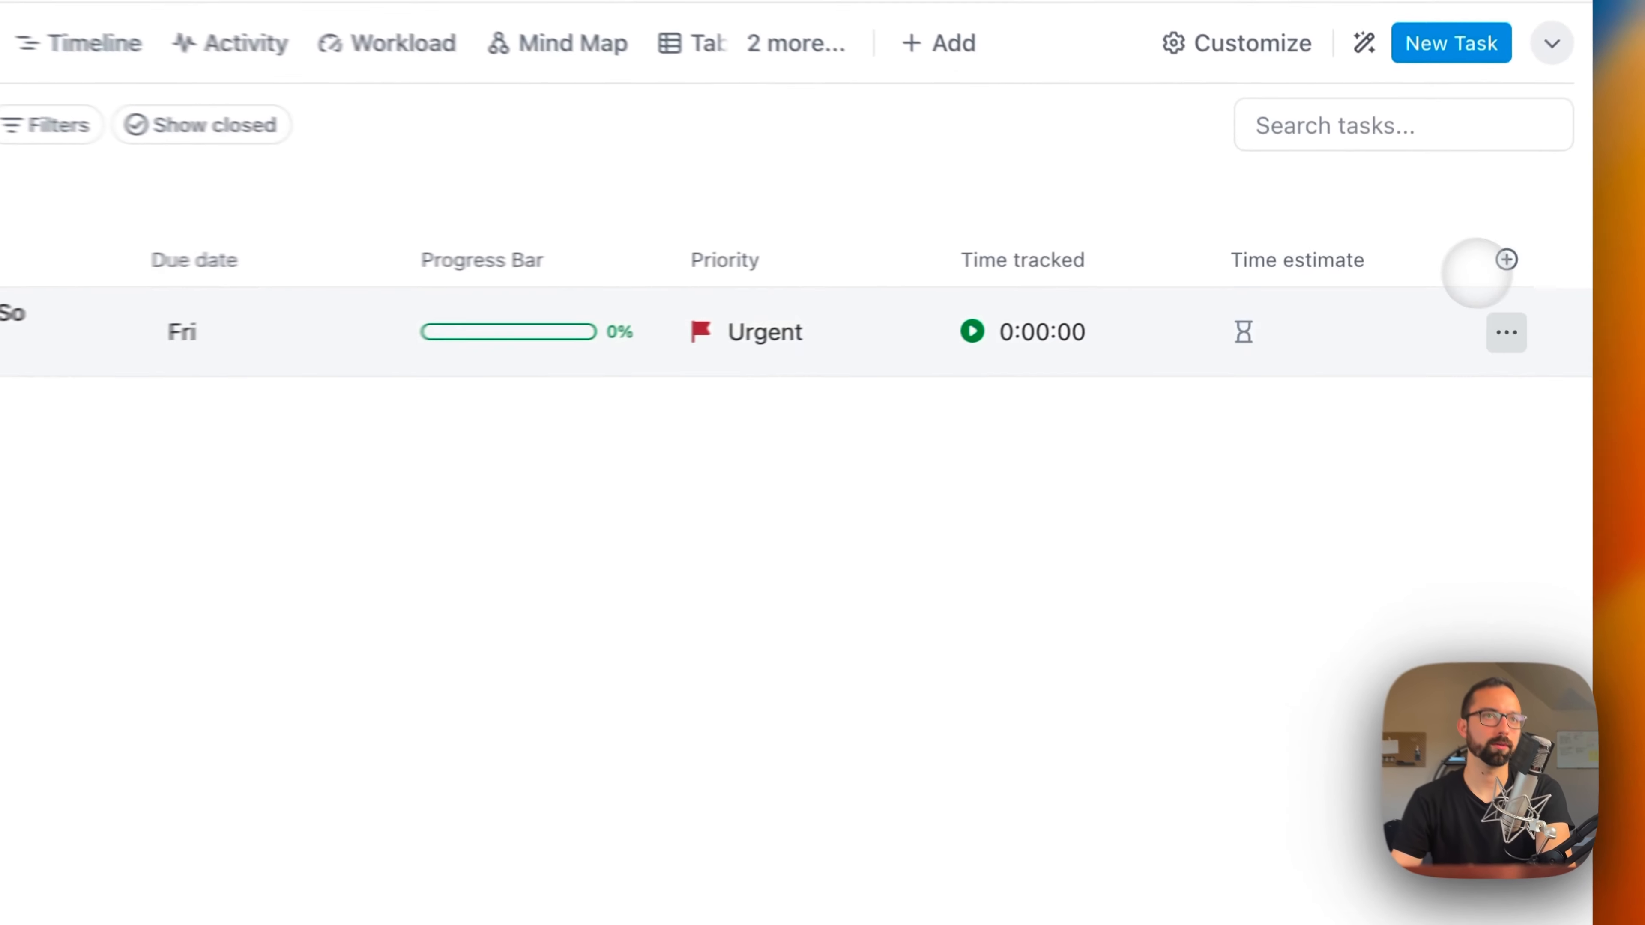
left_click(1513, 260)
left_click(1267, 352)
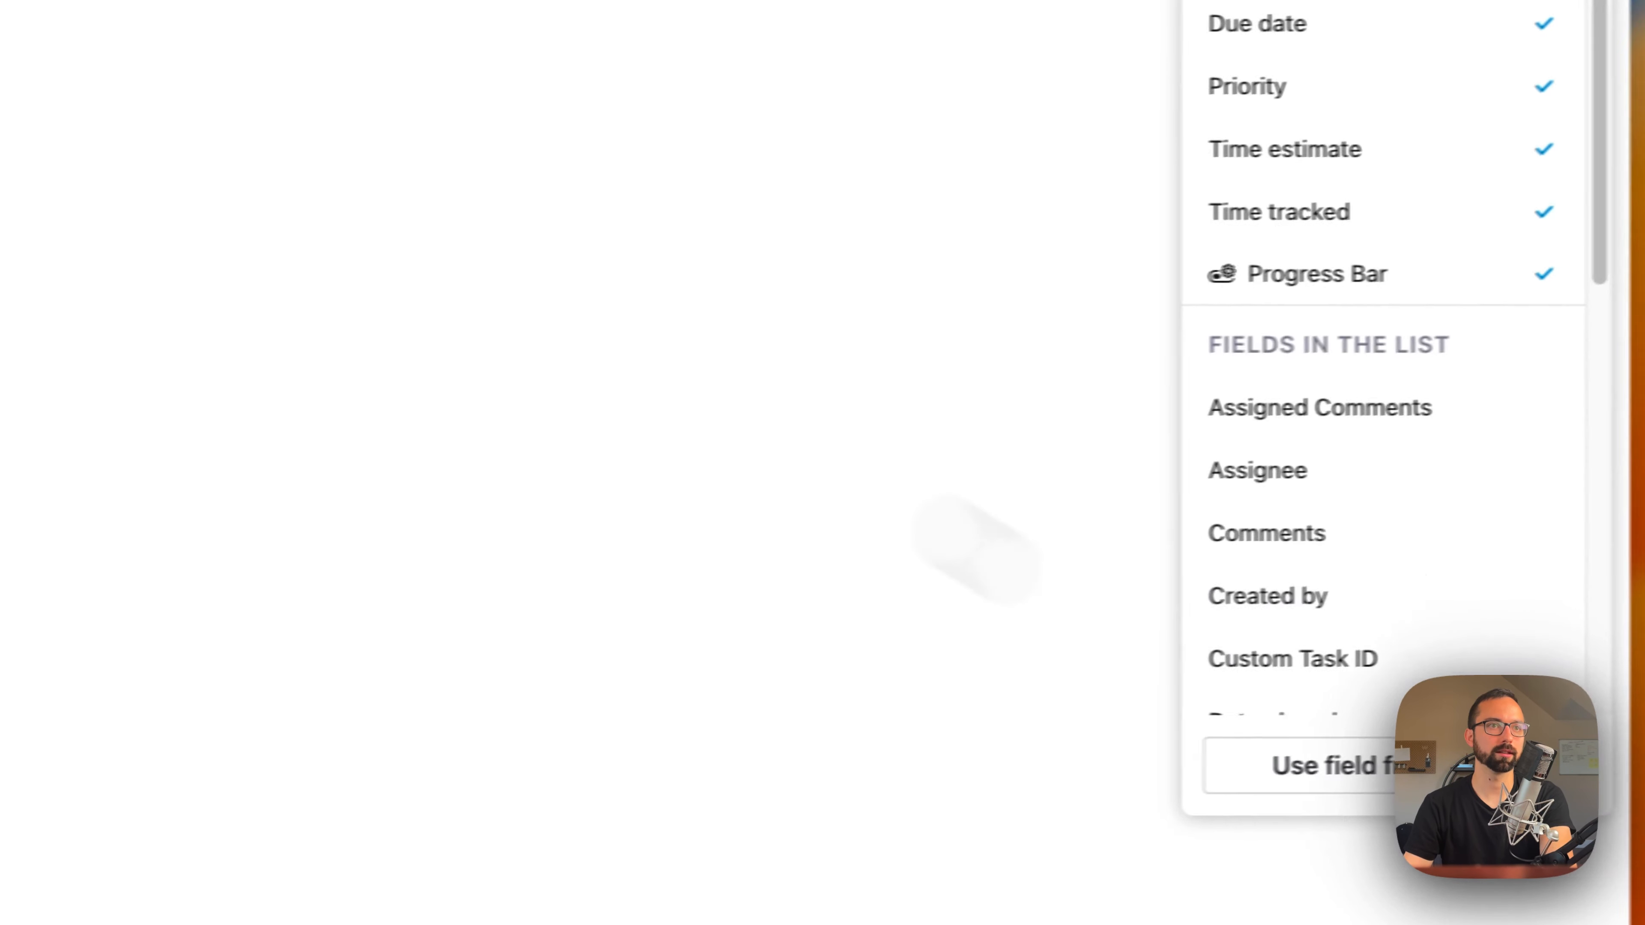
left_click(977, 434)
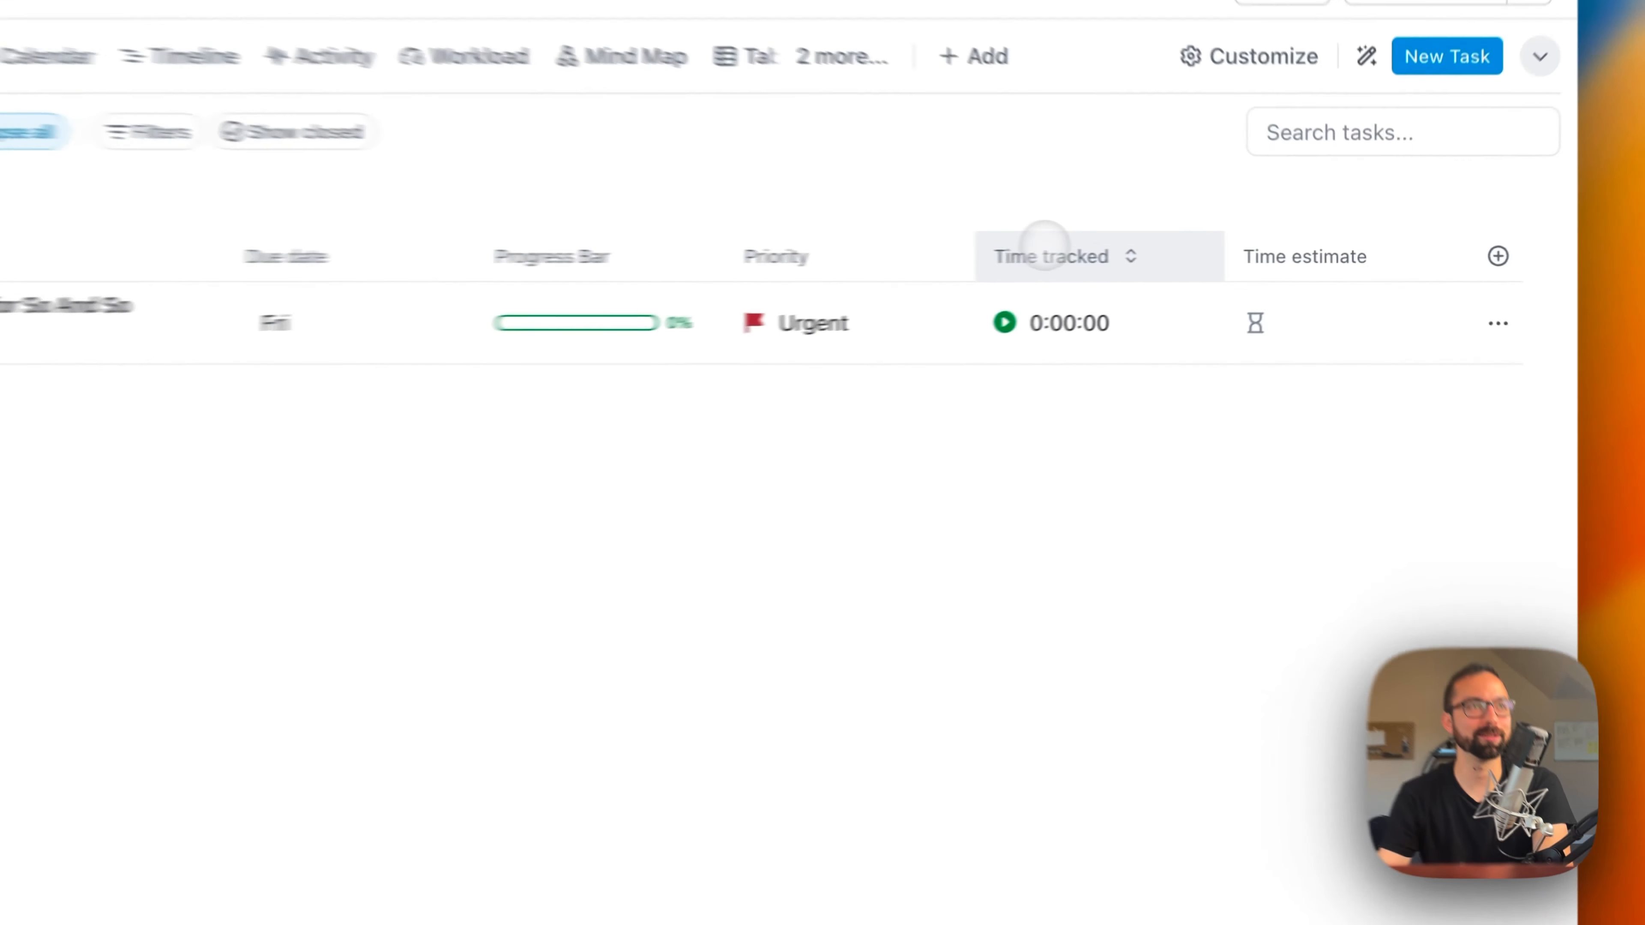
Step: Move the Time tracked and Time estimate columns ahead of Priority, and set the marketing campaign task's estimate to 50 hours
left_click_drag(1202, 255, 1052, 253)
left_click_drag(1304, 257, 991, 263)
left_click(971, 330)
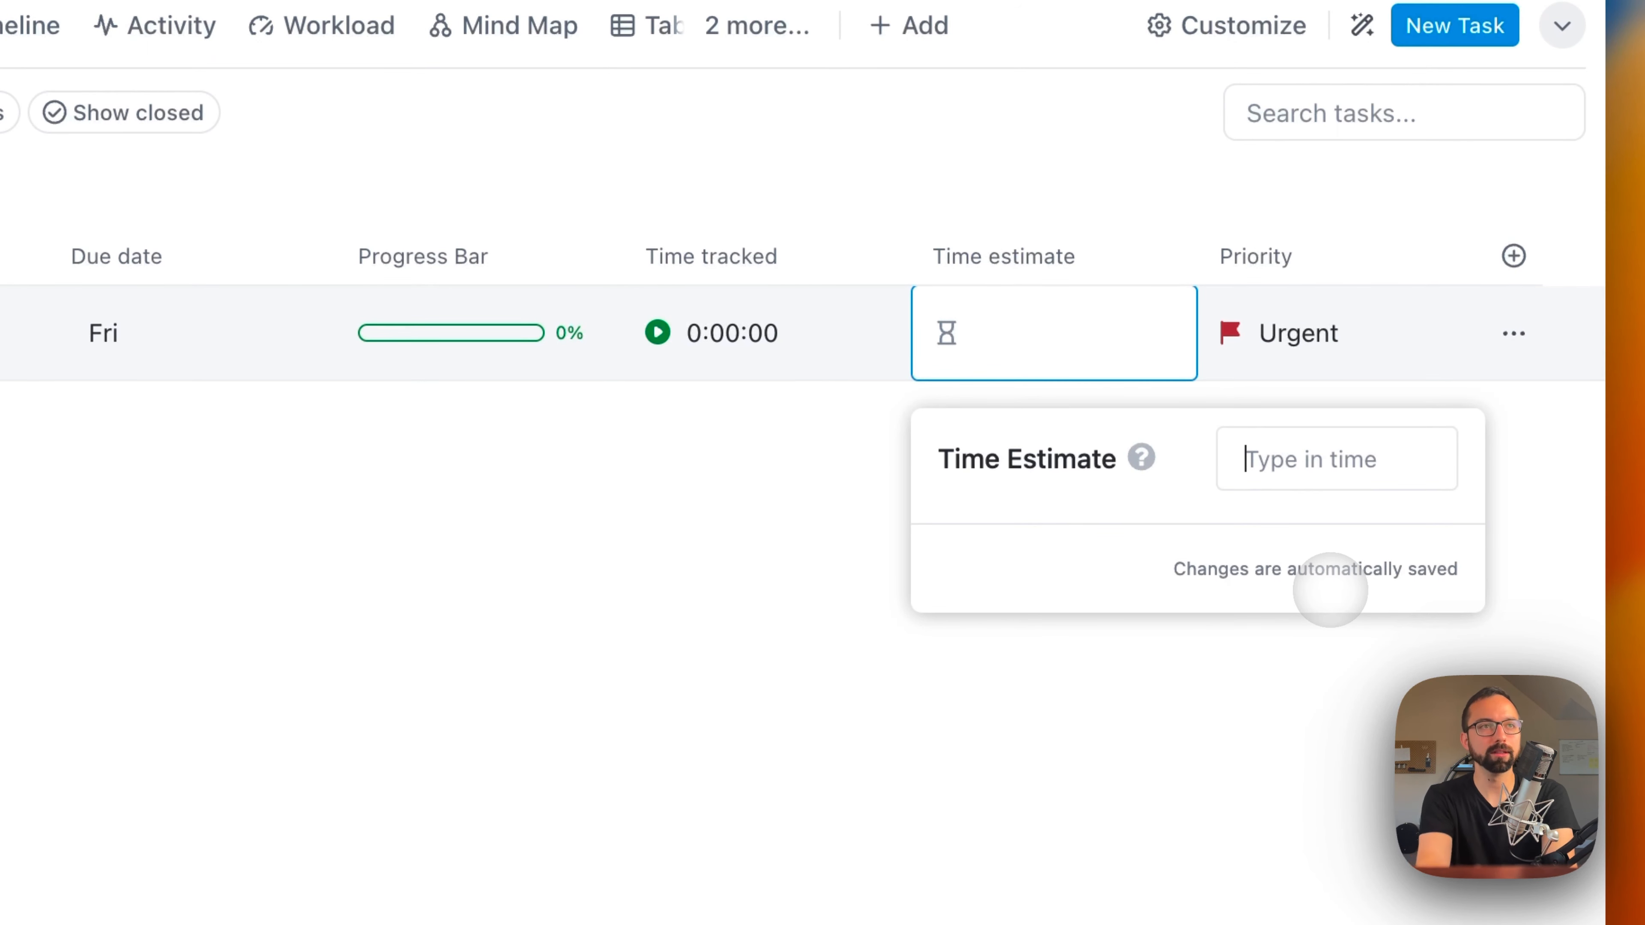
type("50h")
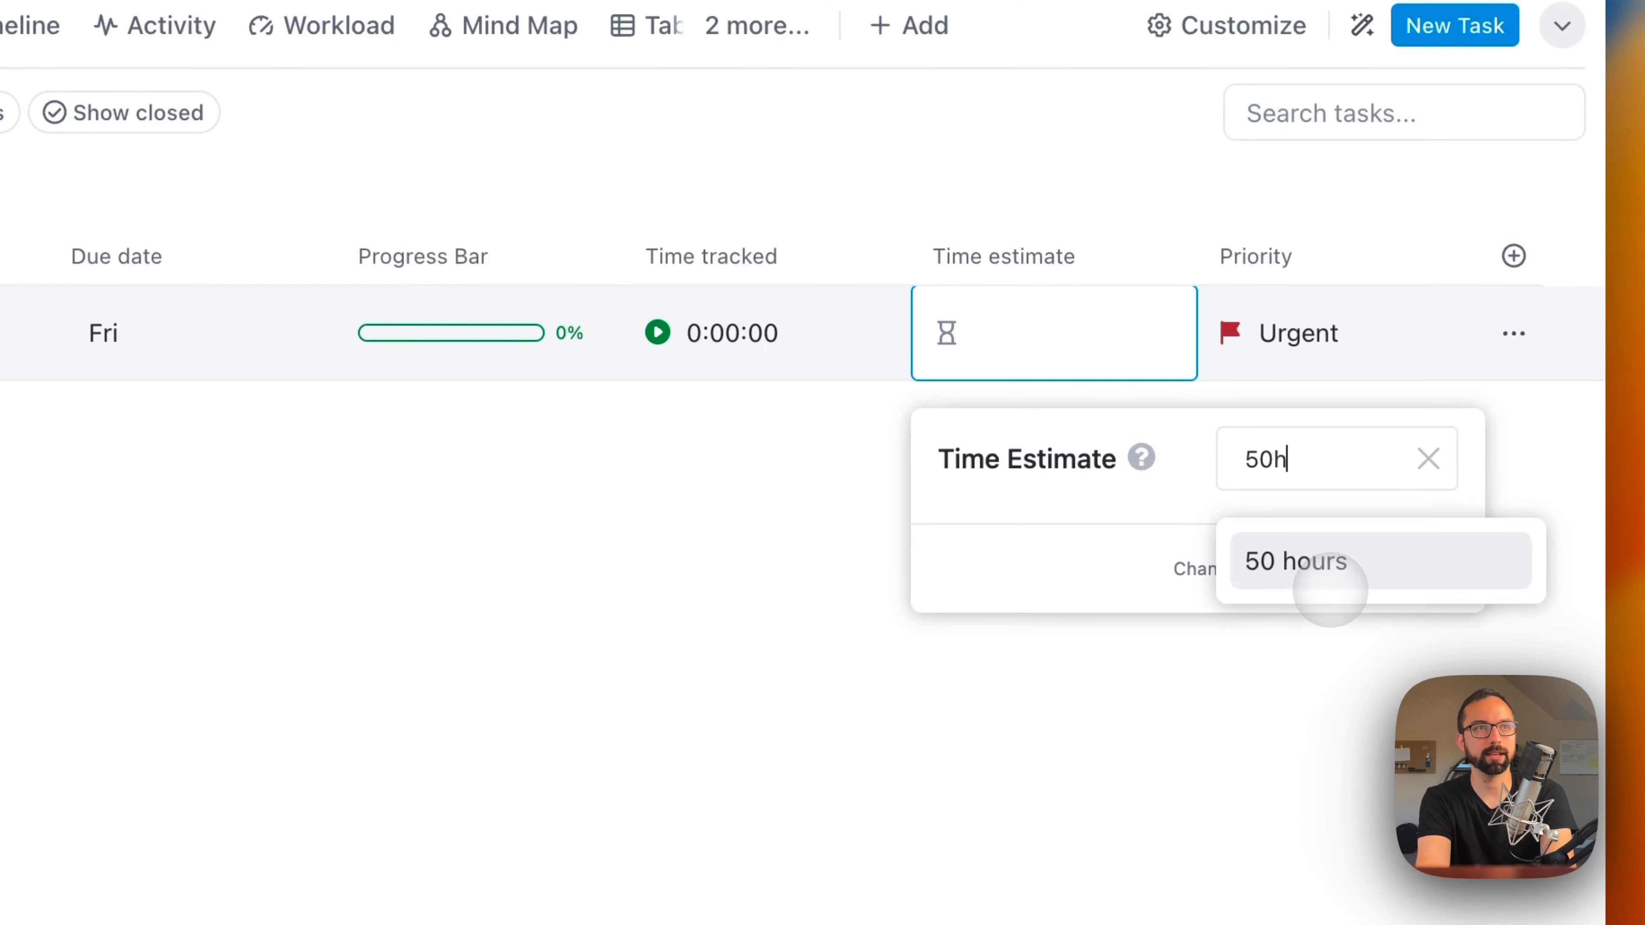
type("r")
left_click(1321, 570)
left_click(1149, 733)
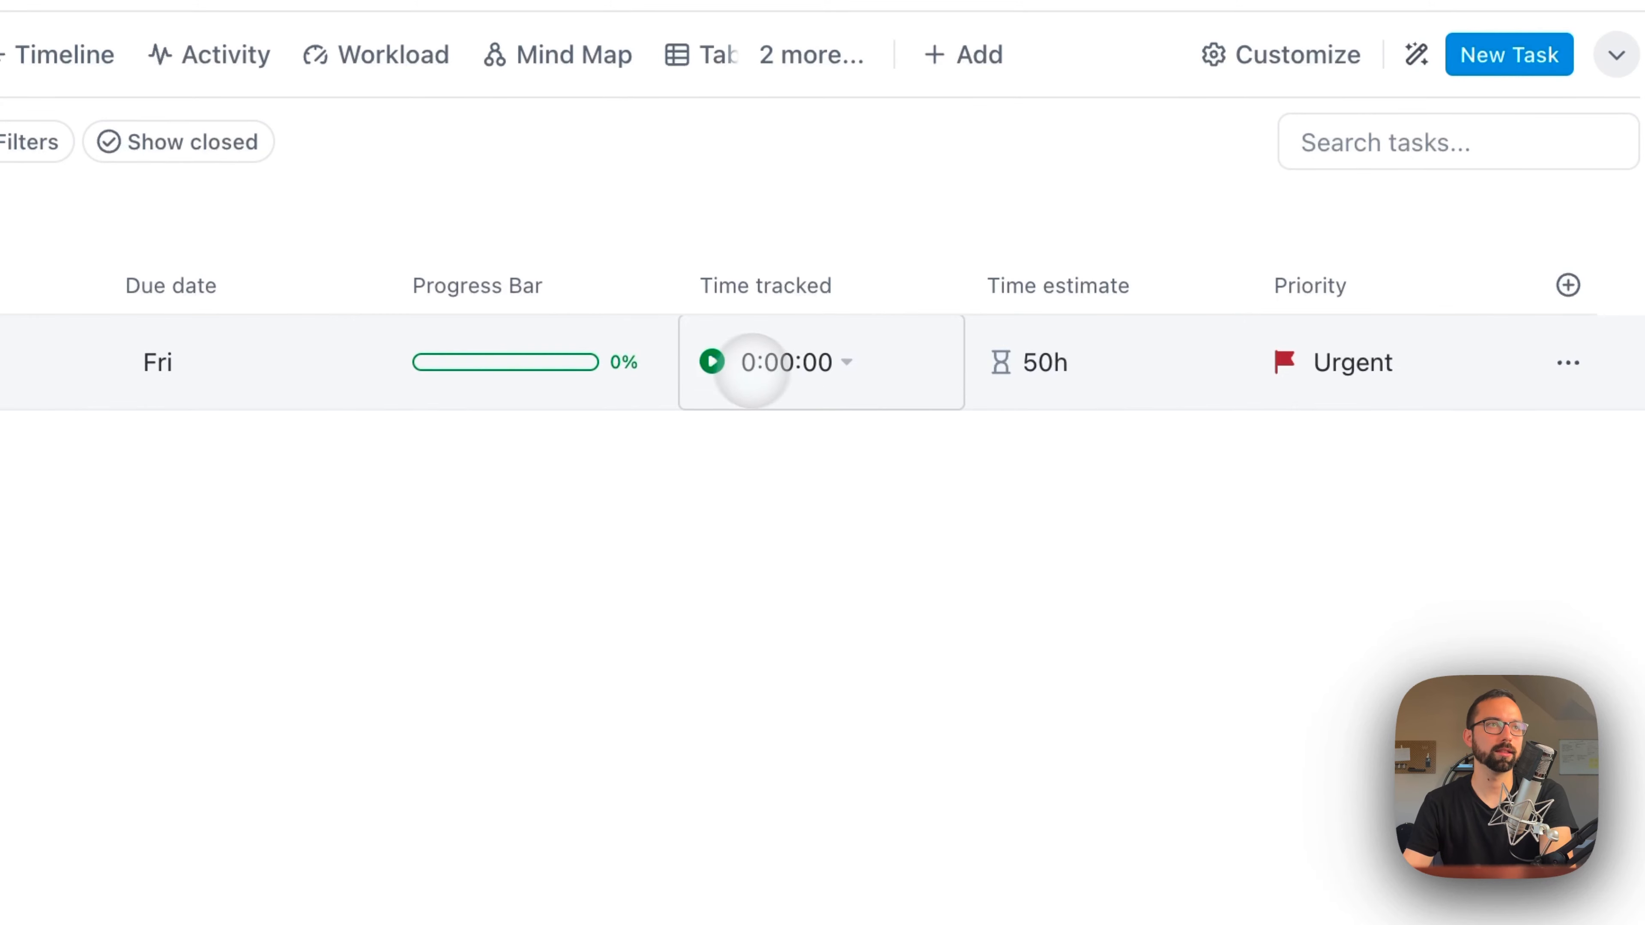
Step: Try to track time on the marketing campaign task with the timer and with a manual entry
left_click(712, 361)
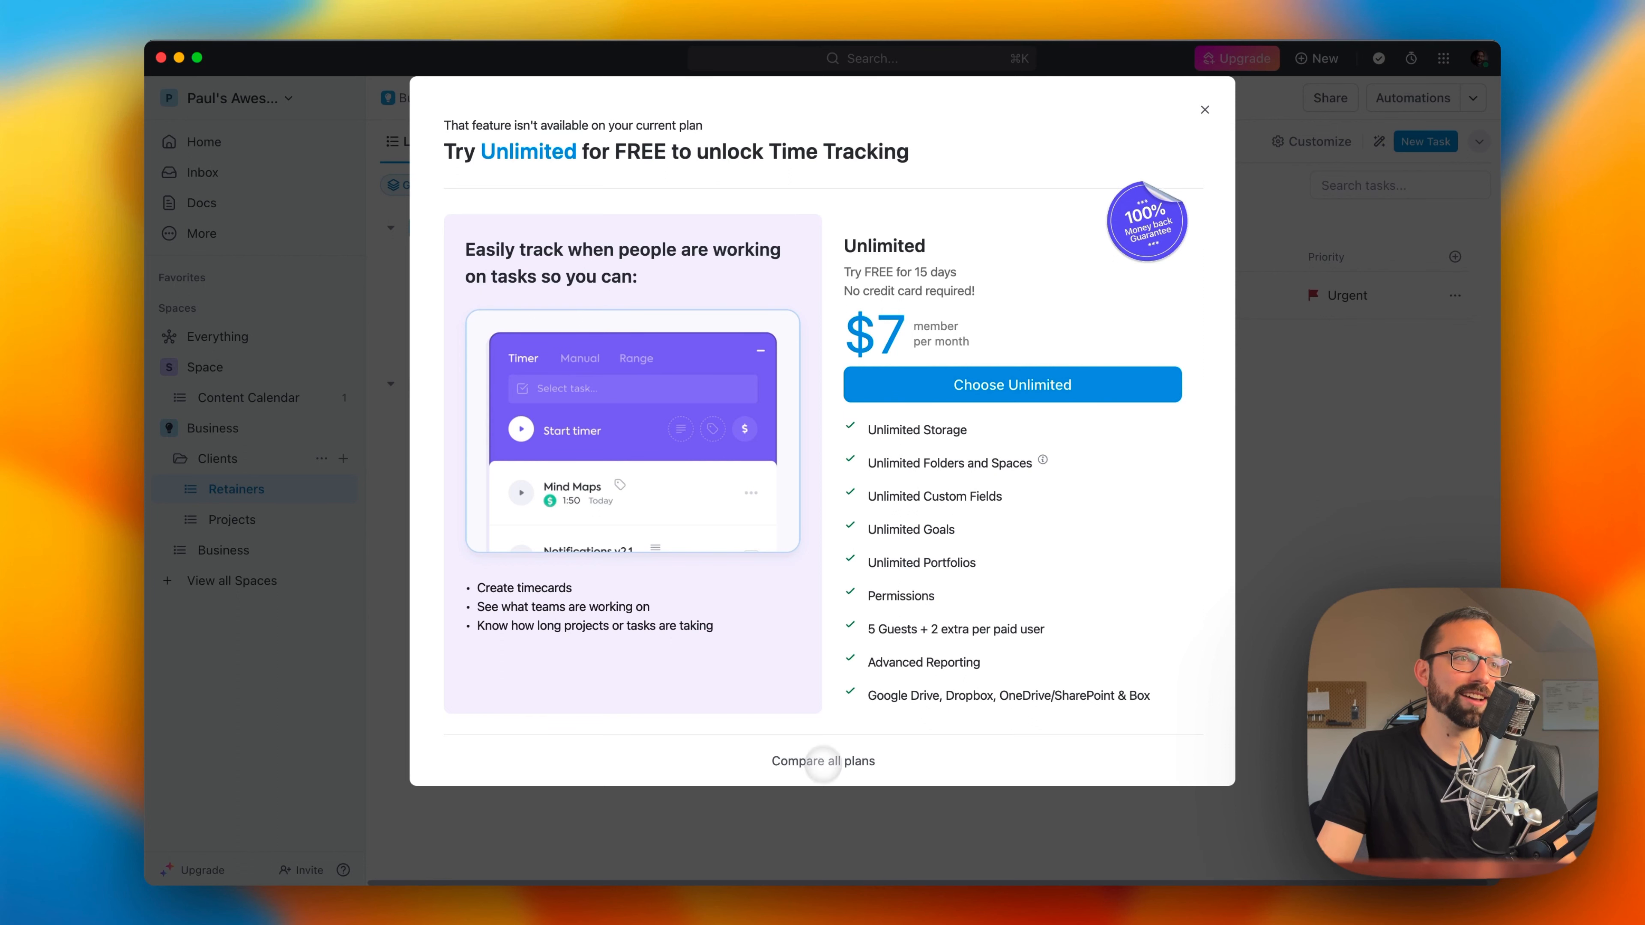
key("Escape")
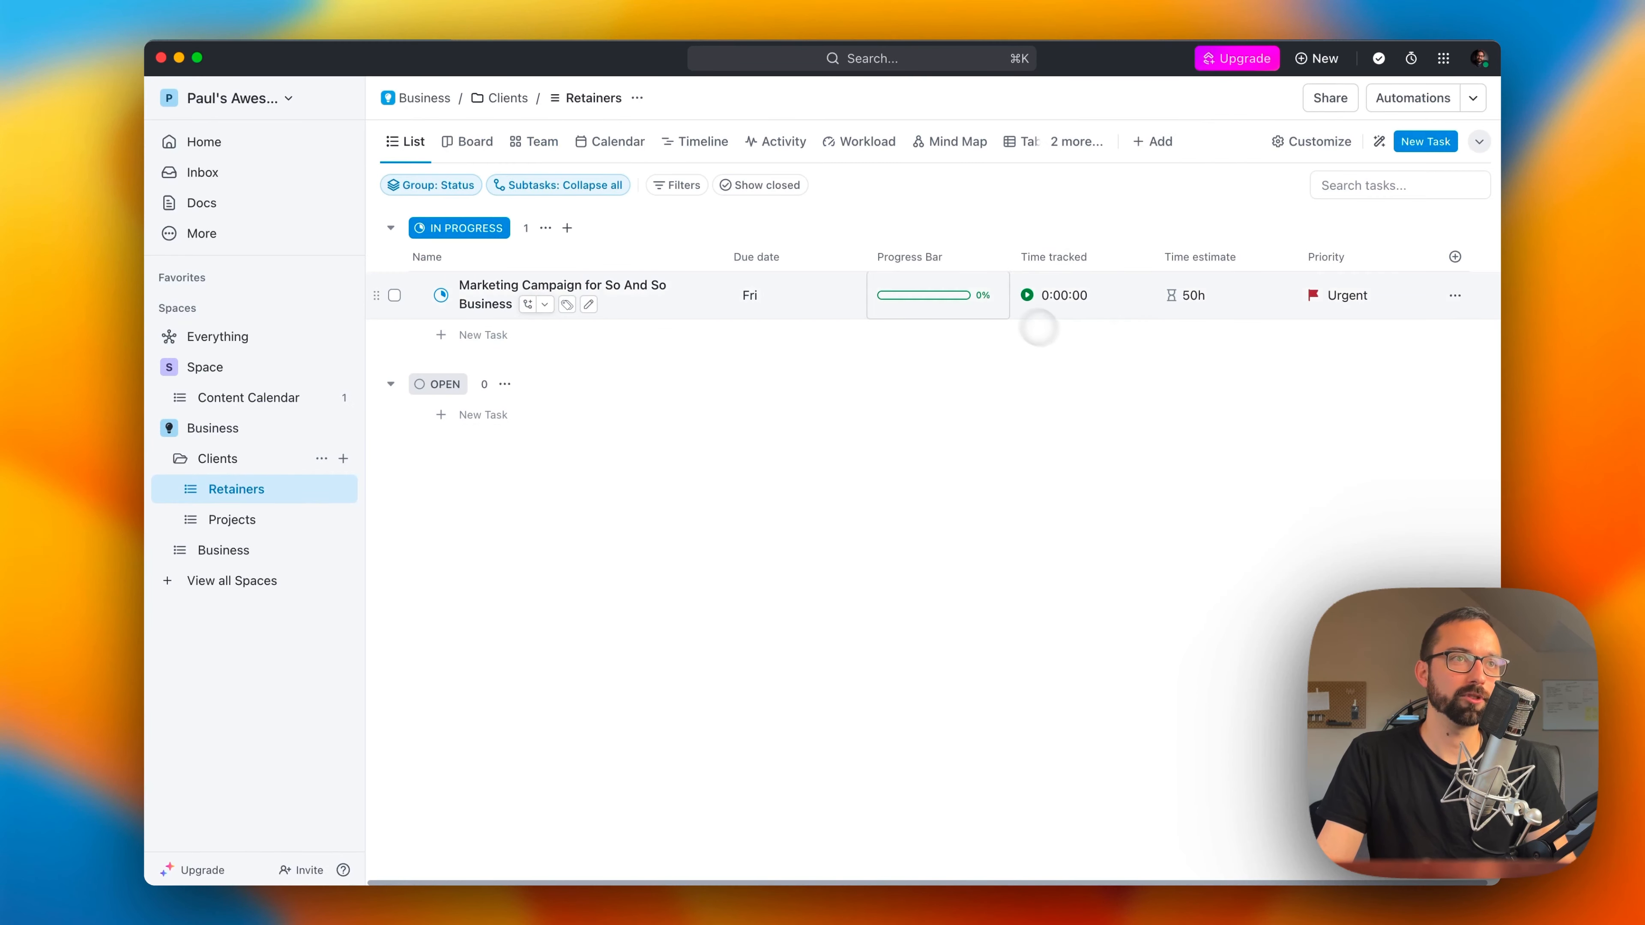
left_click(1048, 297)
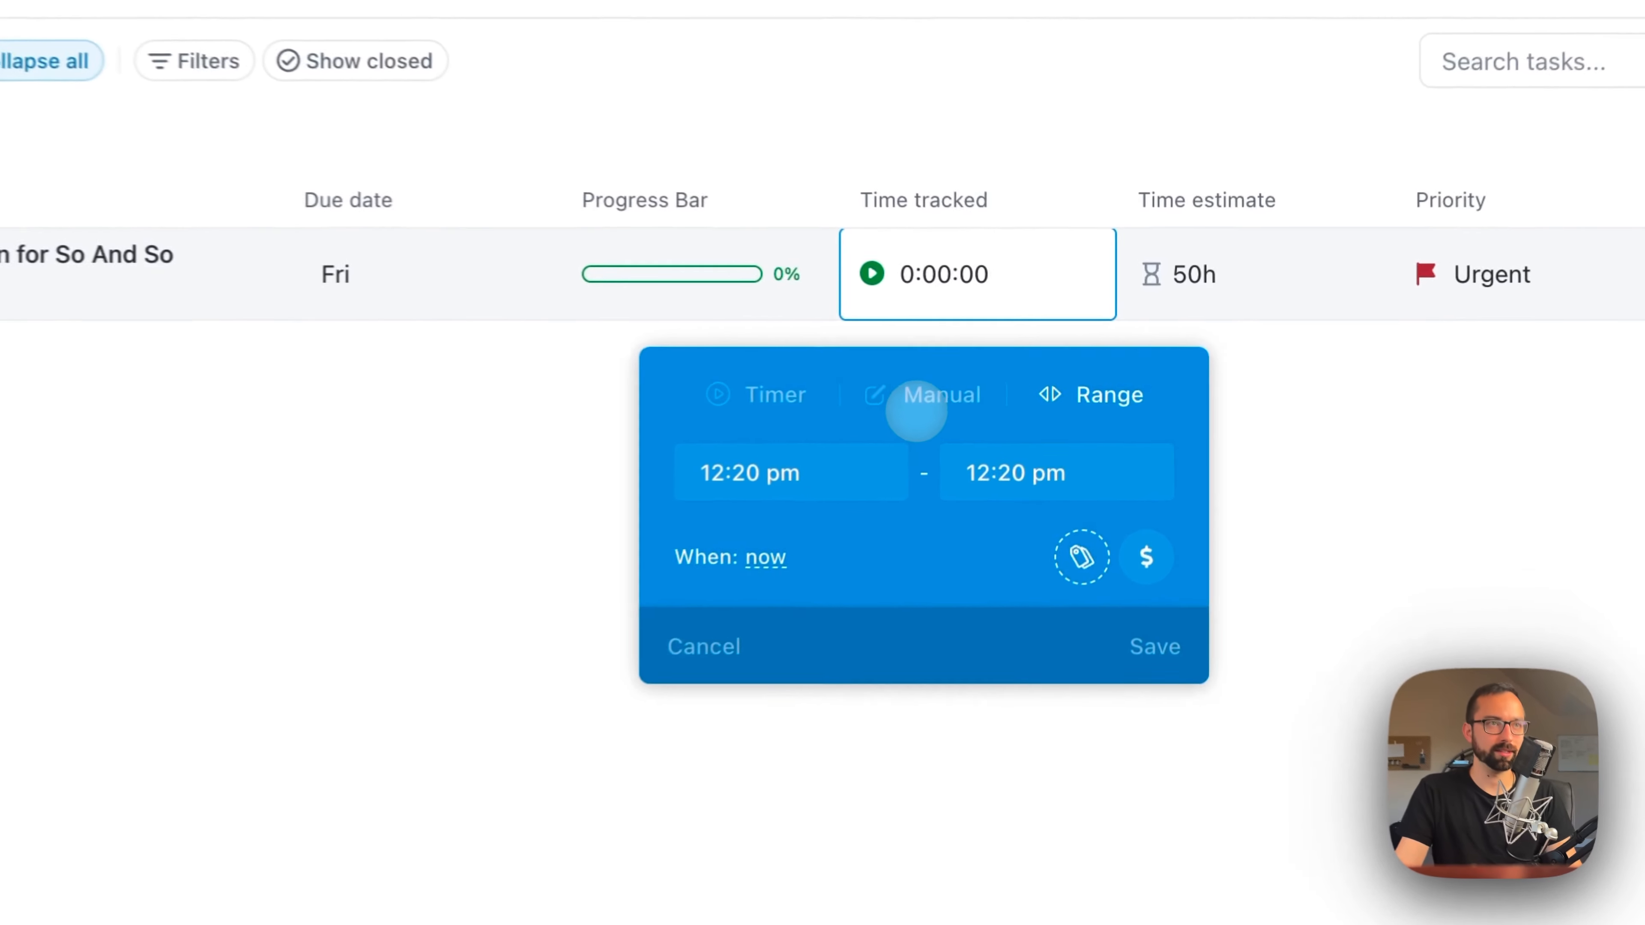
left_click(1053, 358)
left_click(1030, 402)
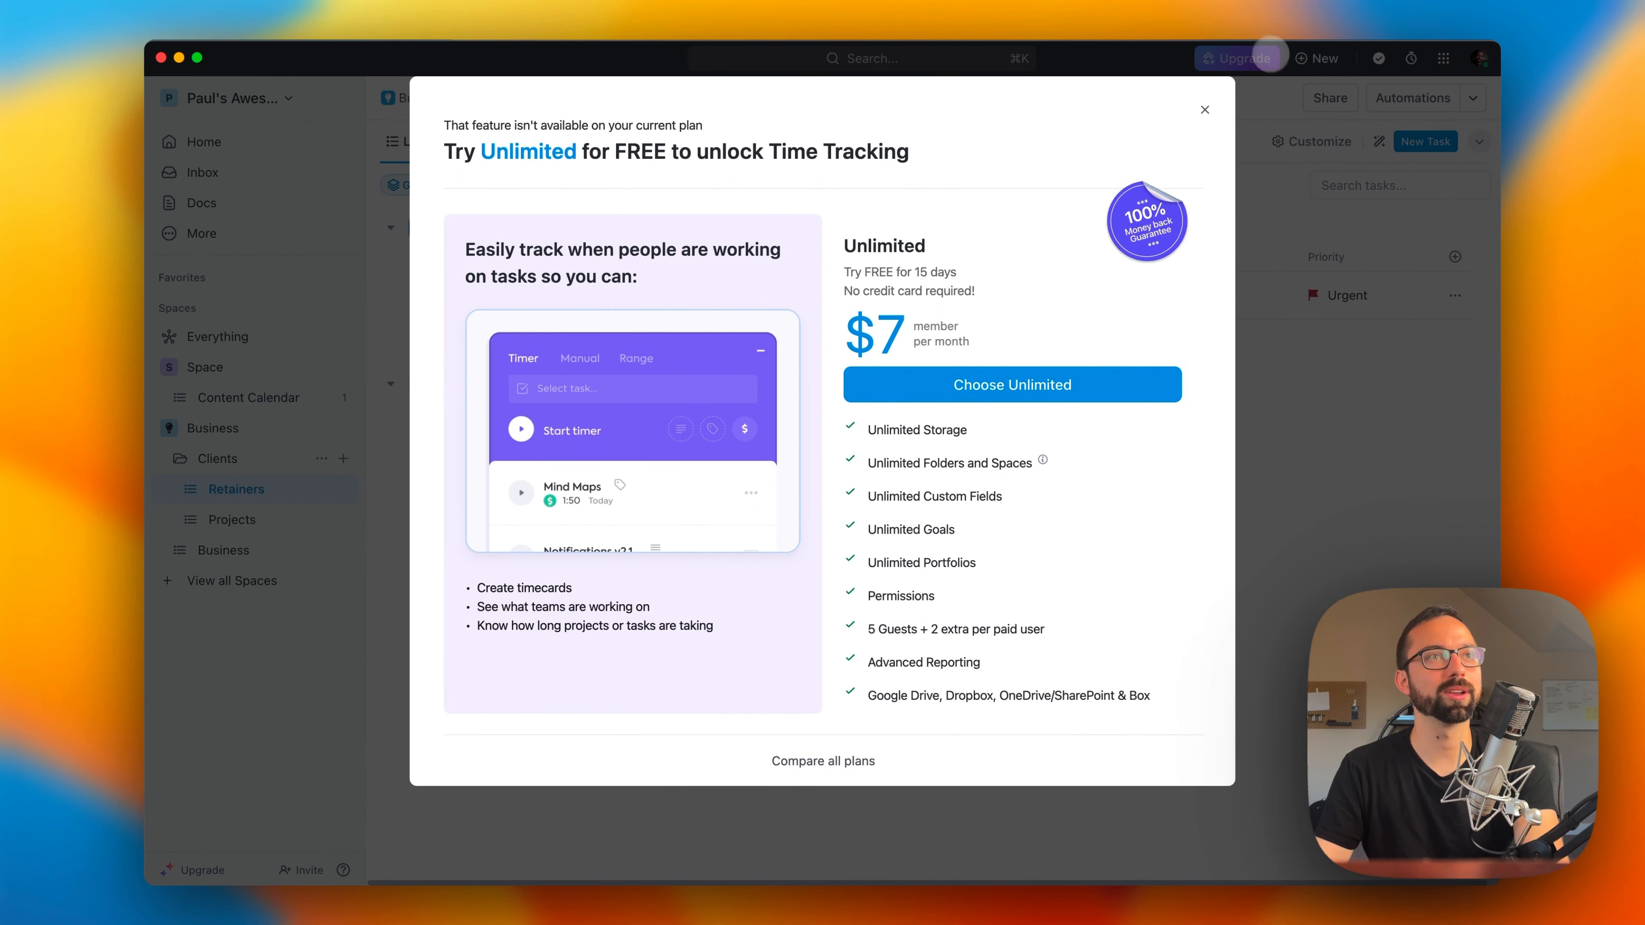
left_click(1245, 96)
Step: Hide the Time tracked and Time estimate columns from the Retainers list
left_click(1071, 254)
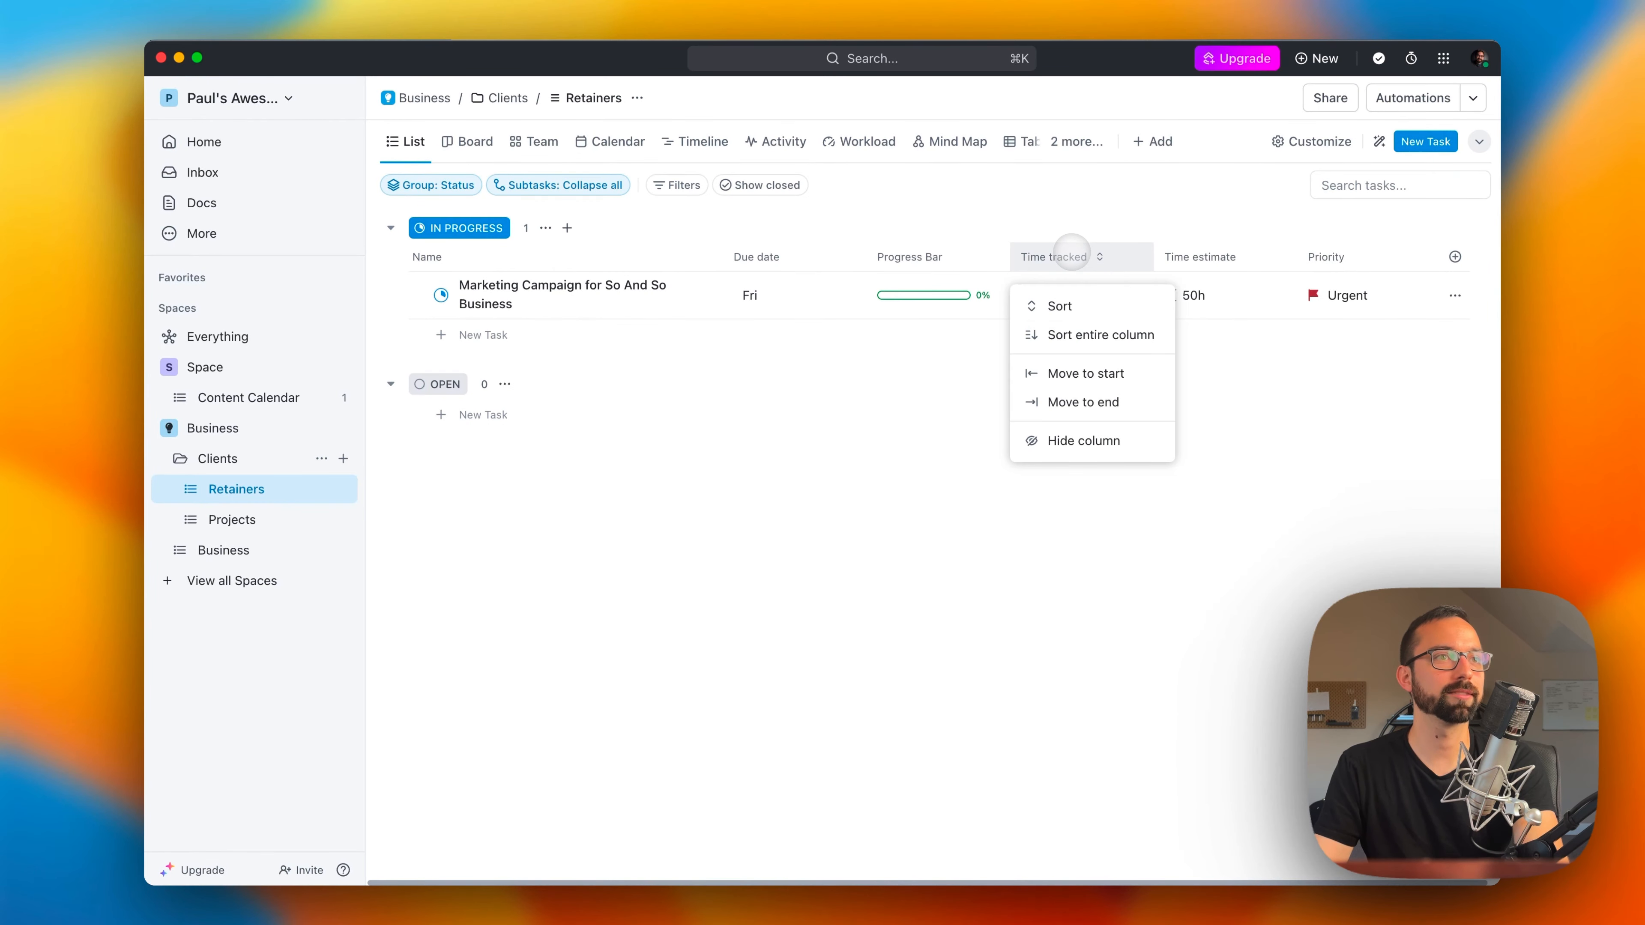
left_click(1083, 441)
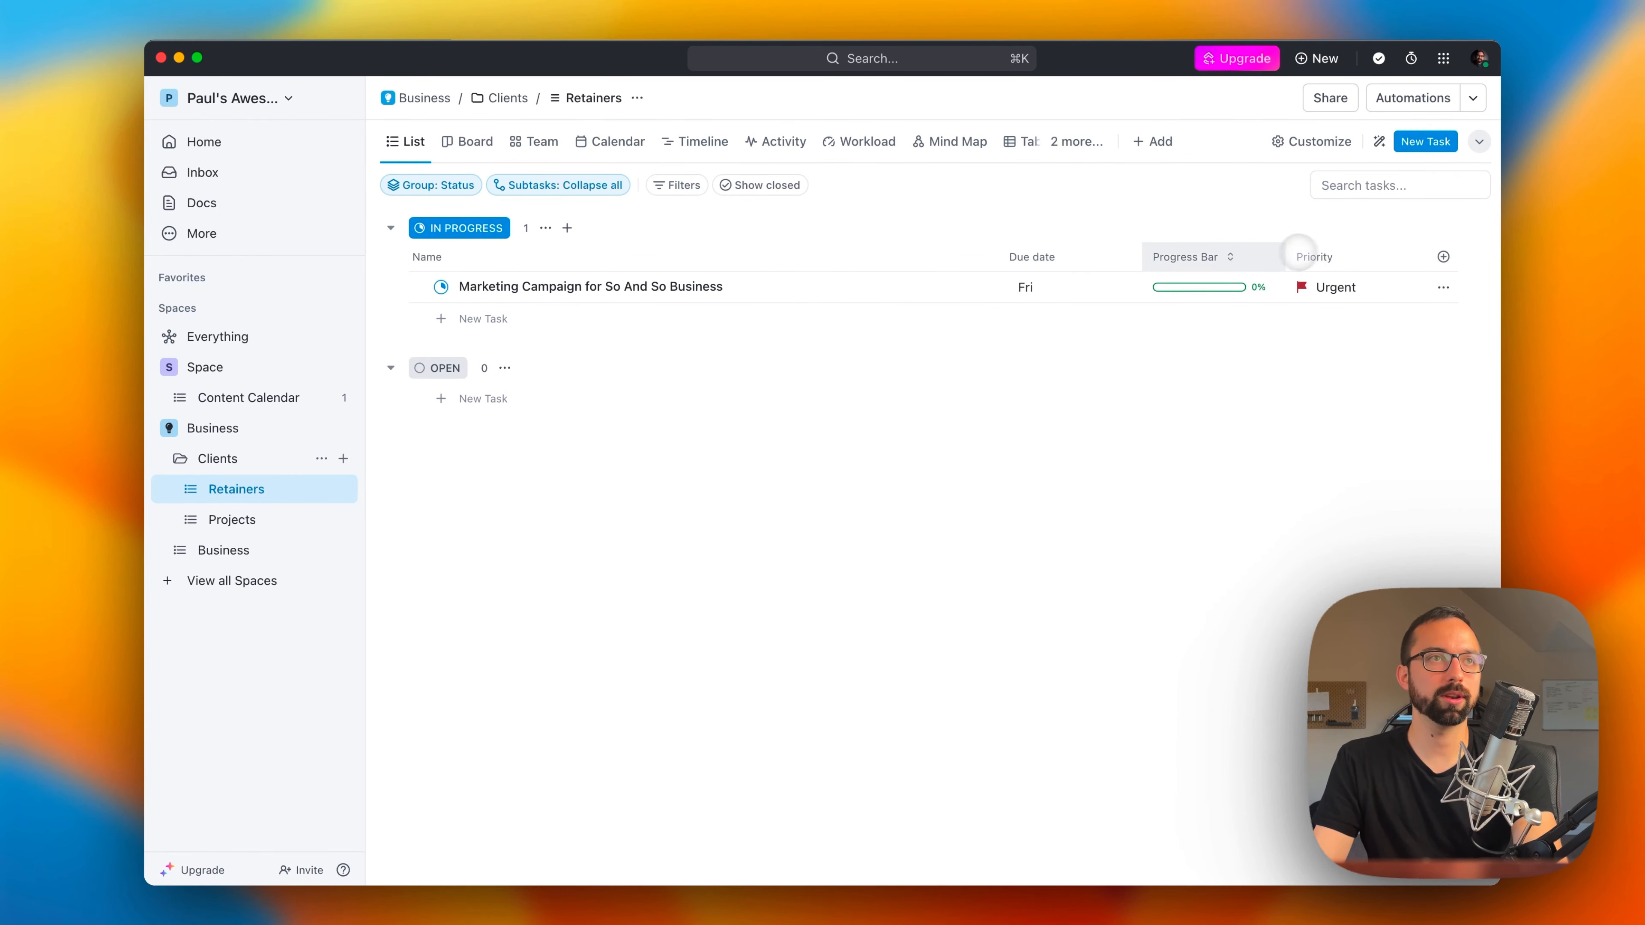
Step: Add a subtask named Create Paid Ad #1 to the marketing campaign task in the Retainers list
left_click(602, 278)
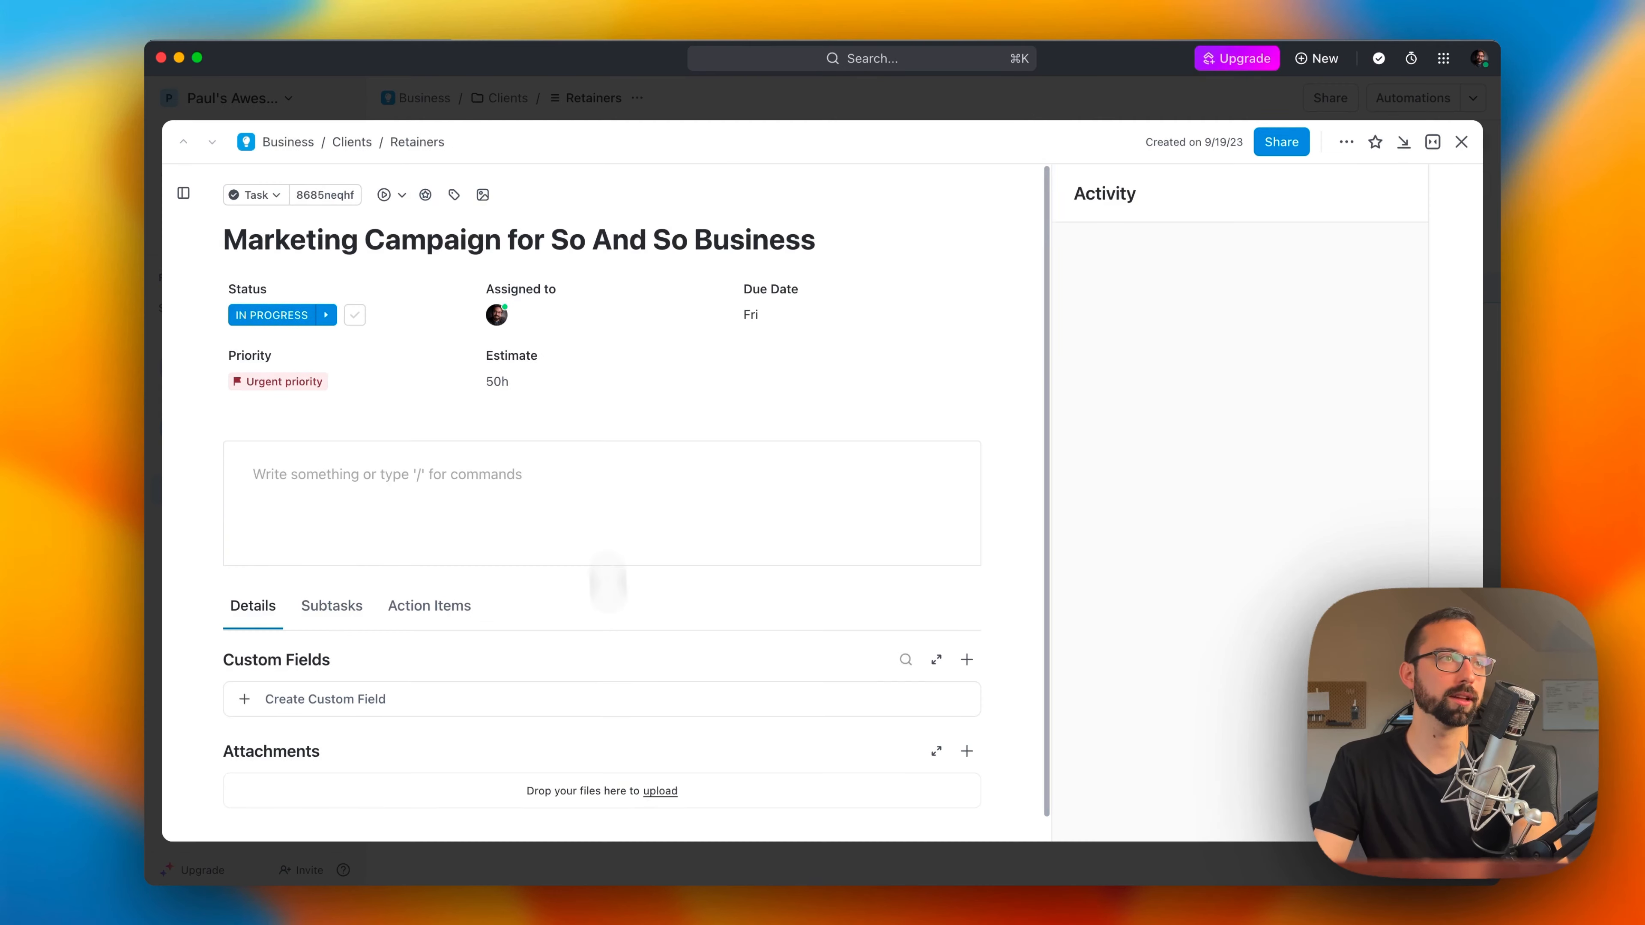
left_click(342, 609)
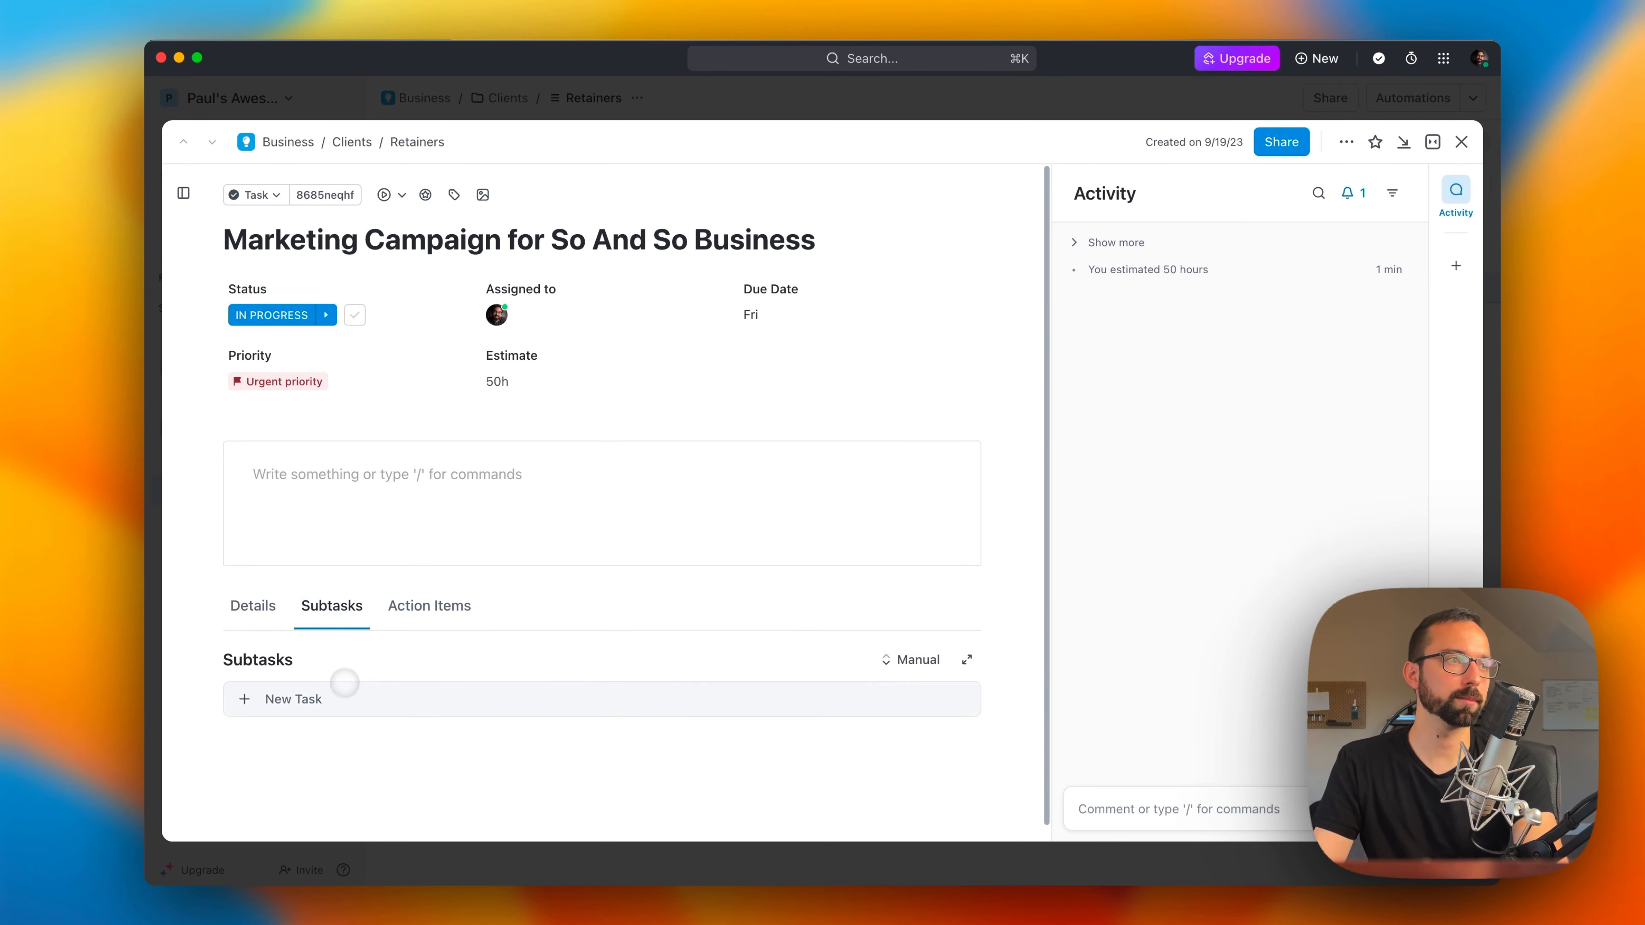
left_click(338, 696)
type("Create Paid Ad #1")
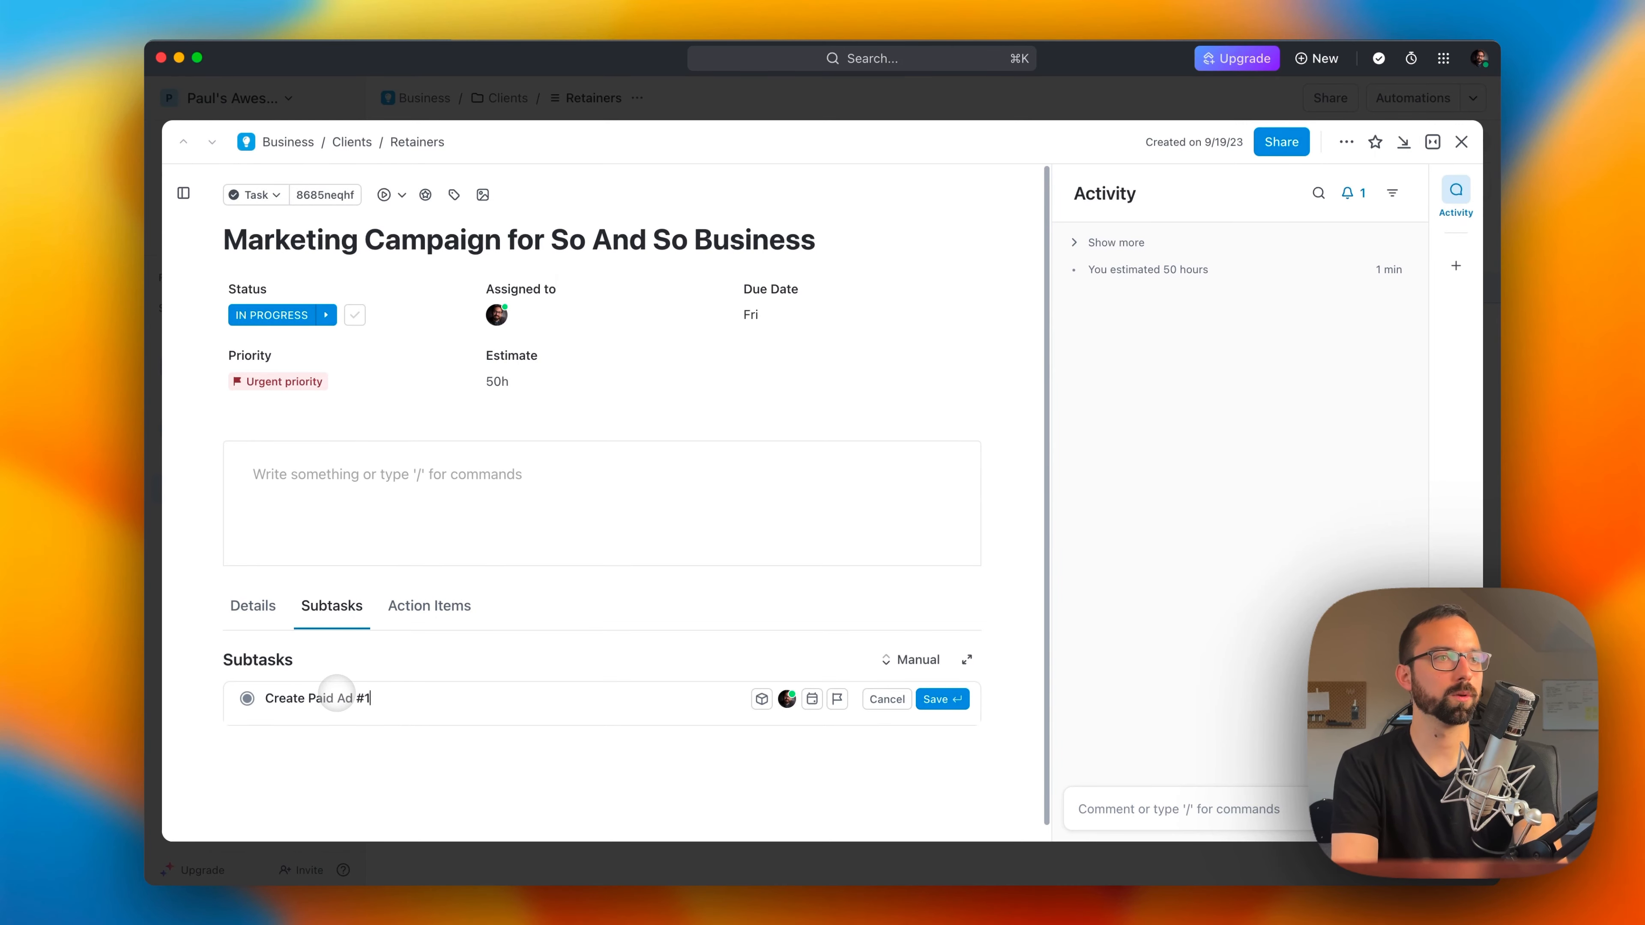
key("Return")
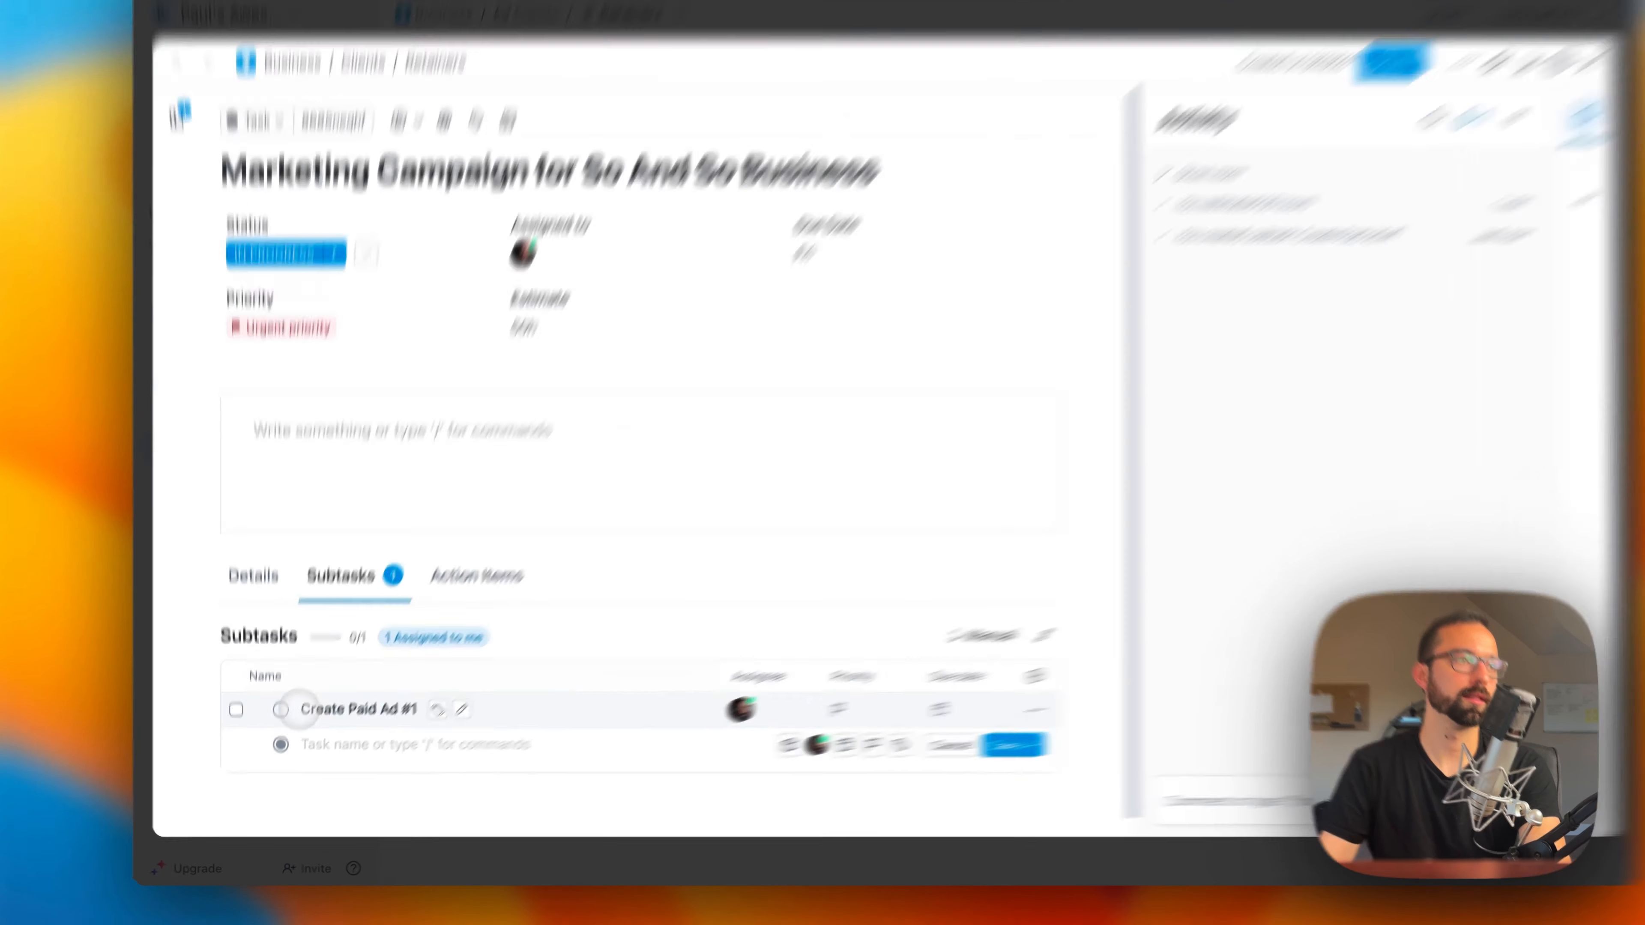
Step: Mark the Create Paid Ad #1 subtask as closed and check the parent task's progress in the Retainers list
left_click(278, 726)
left_click(421, 836)
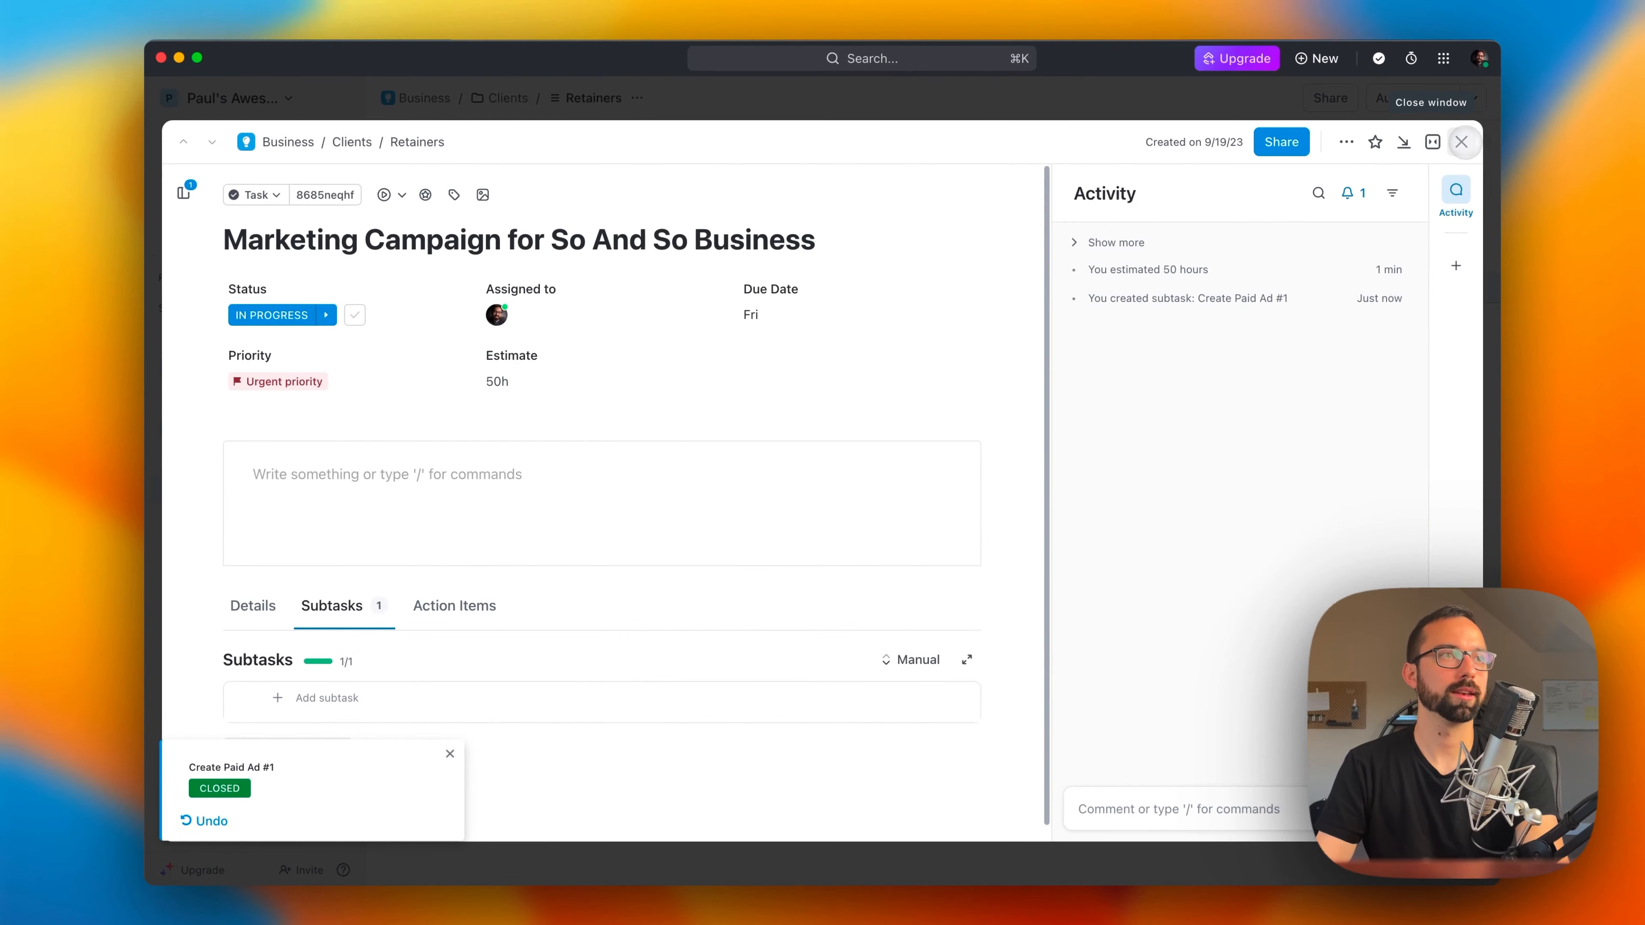
left_click(1465, 144)
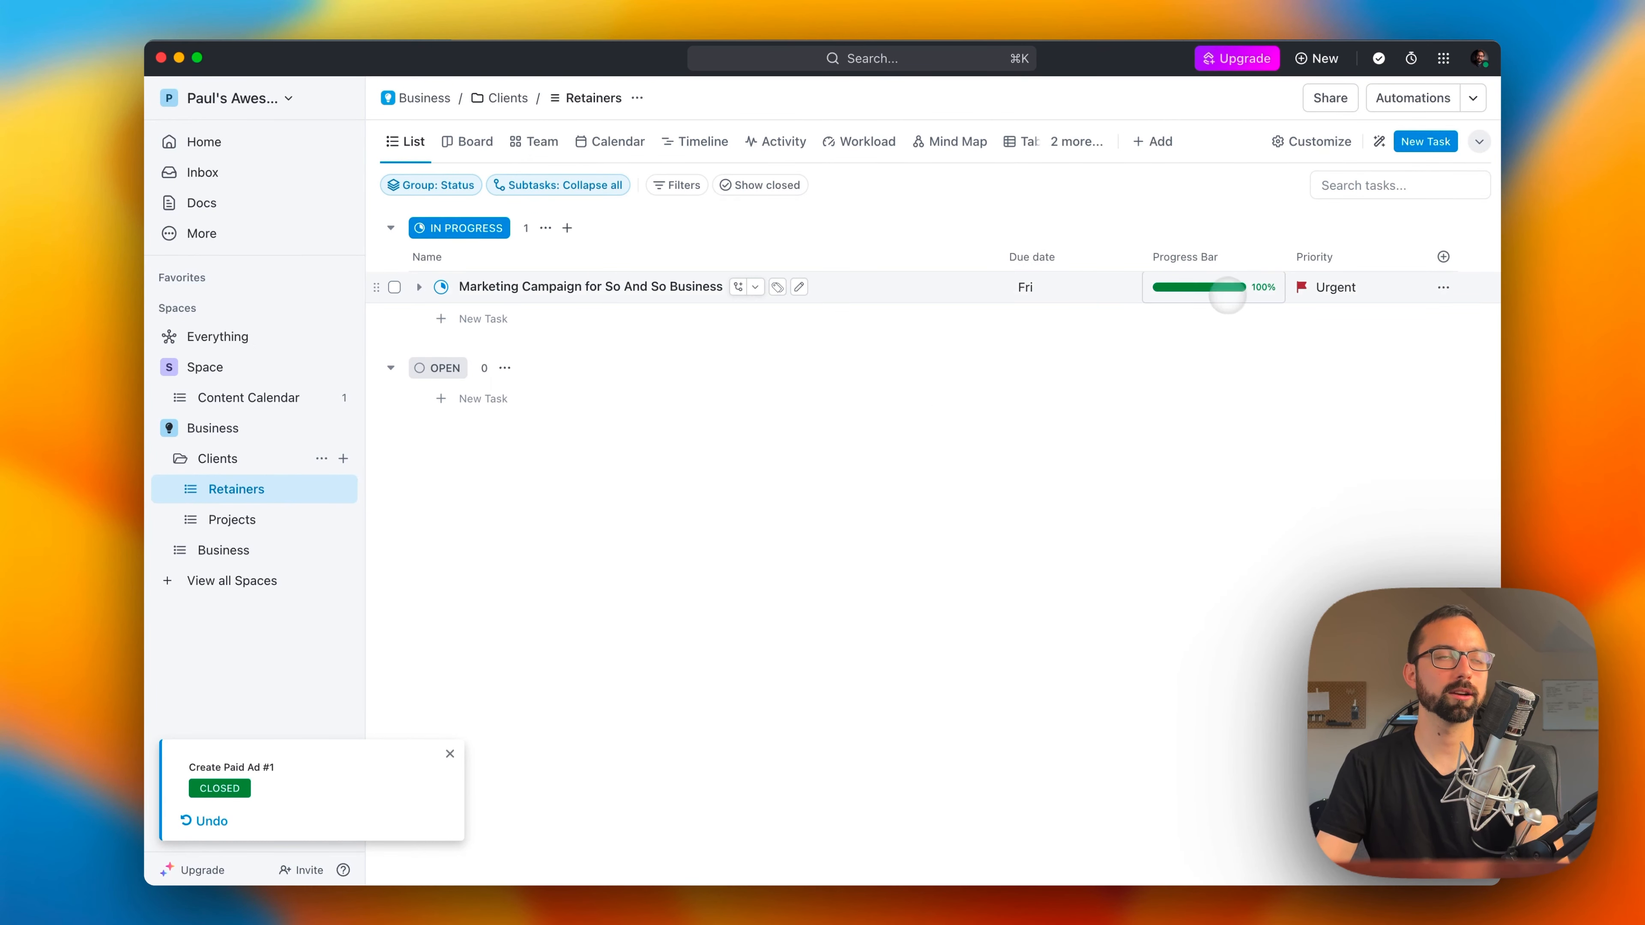
left_click(606, 287)
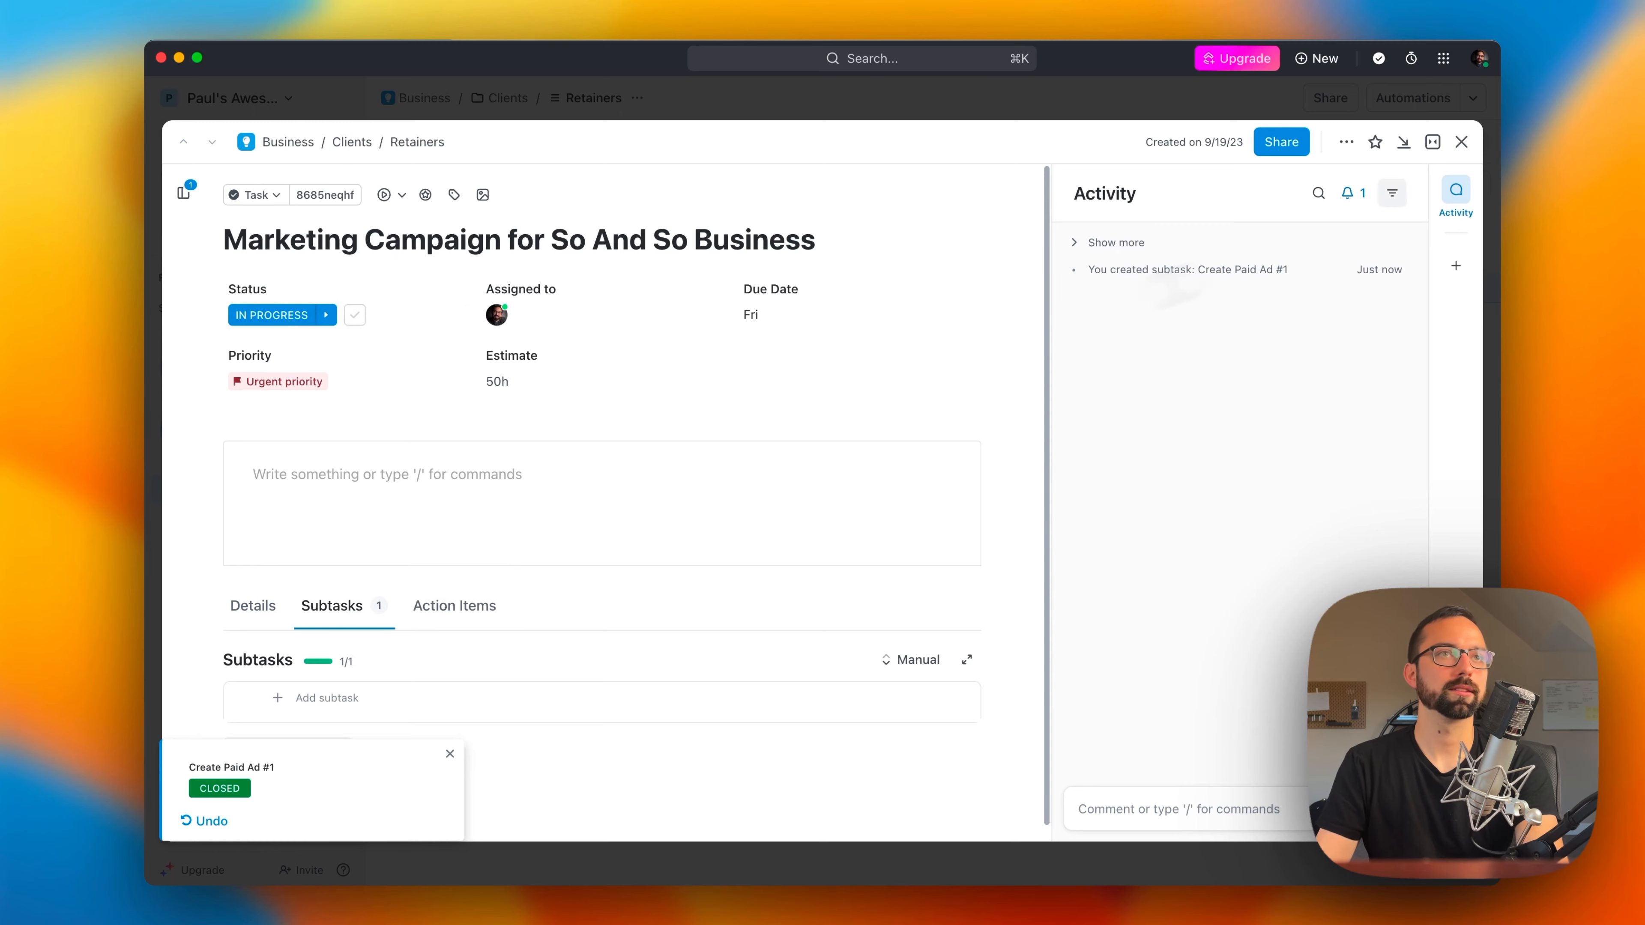
left_click(1465, 144)
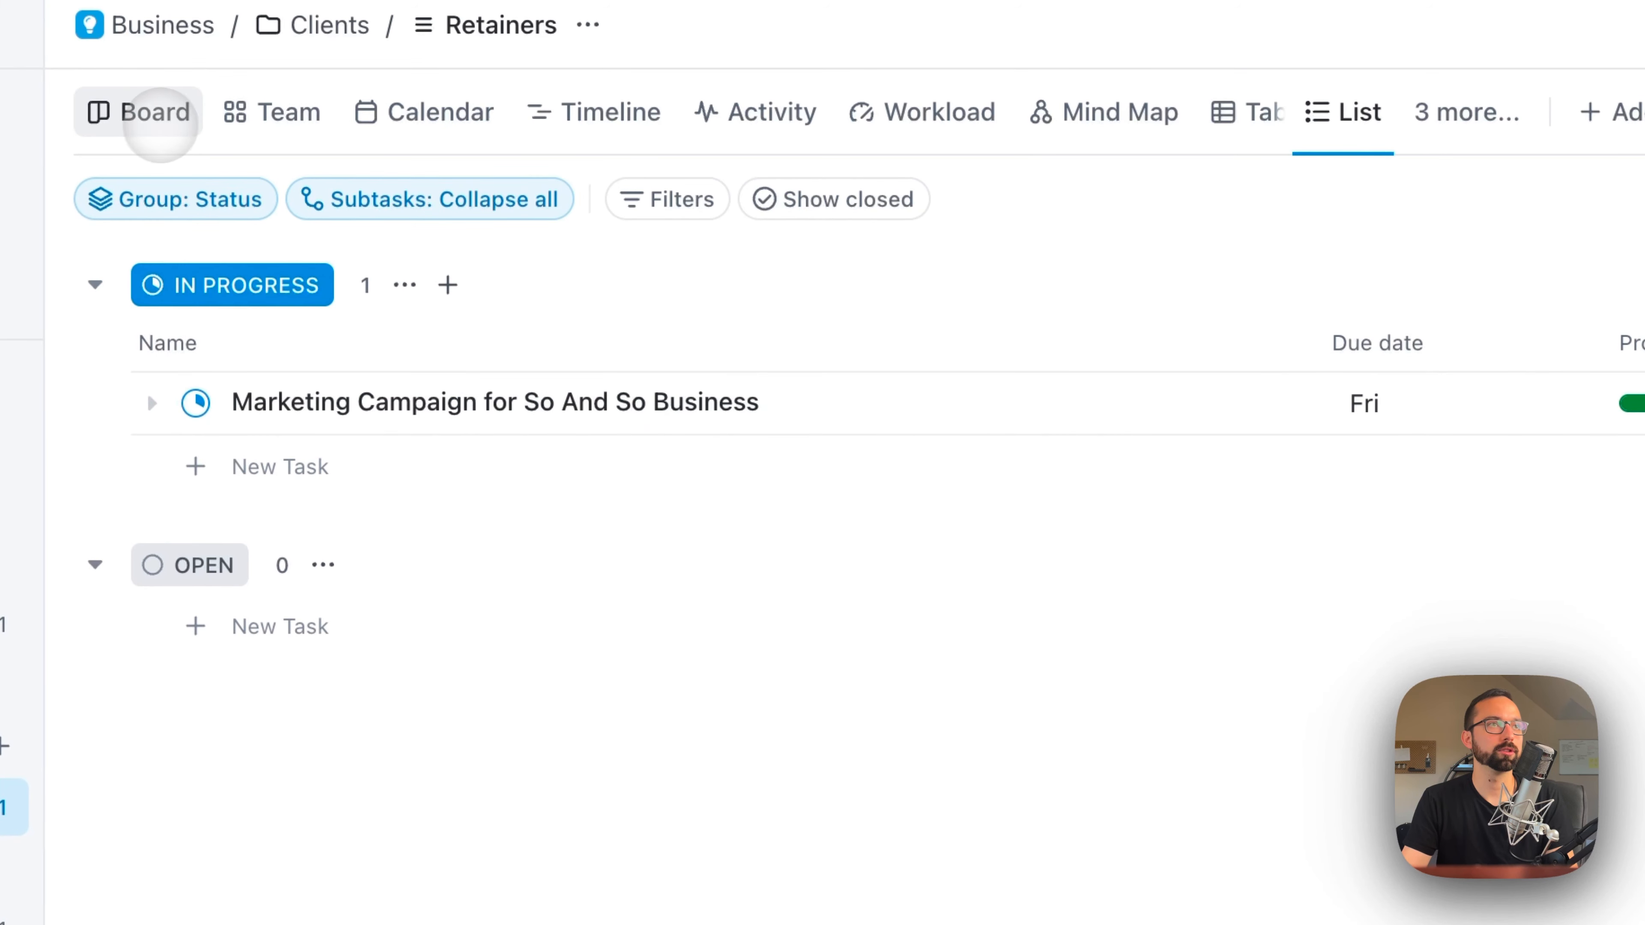
Step: Move the marketing campaign card to Review and back to In Progress in Board view
left_click(139, 114)
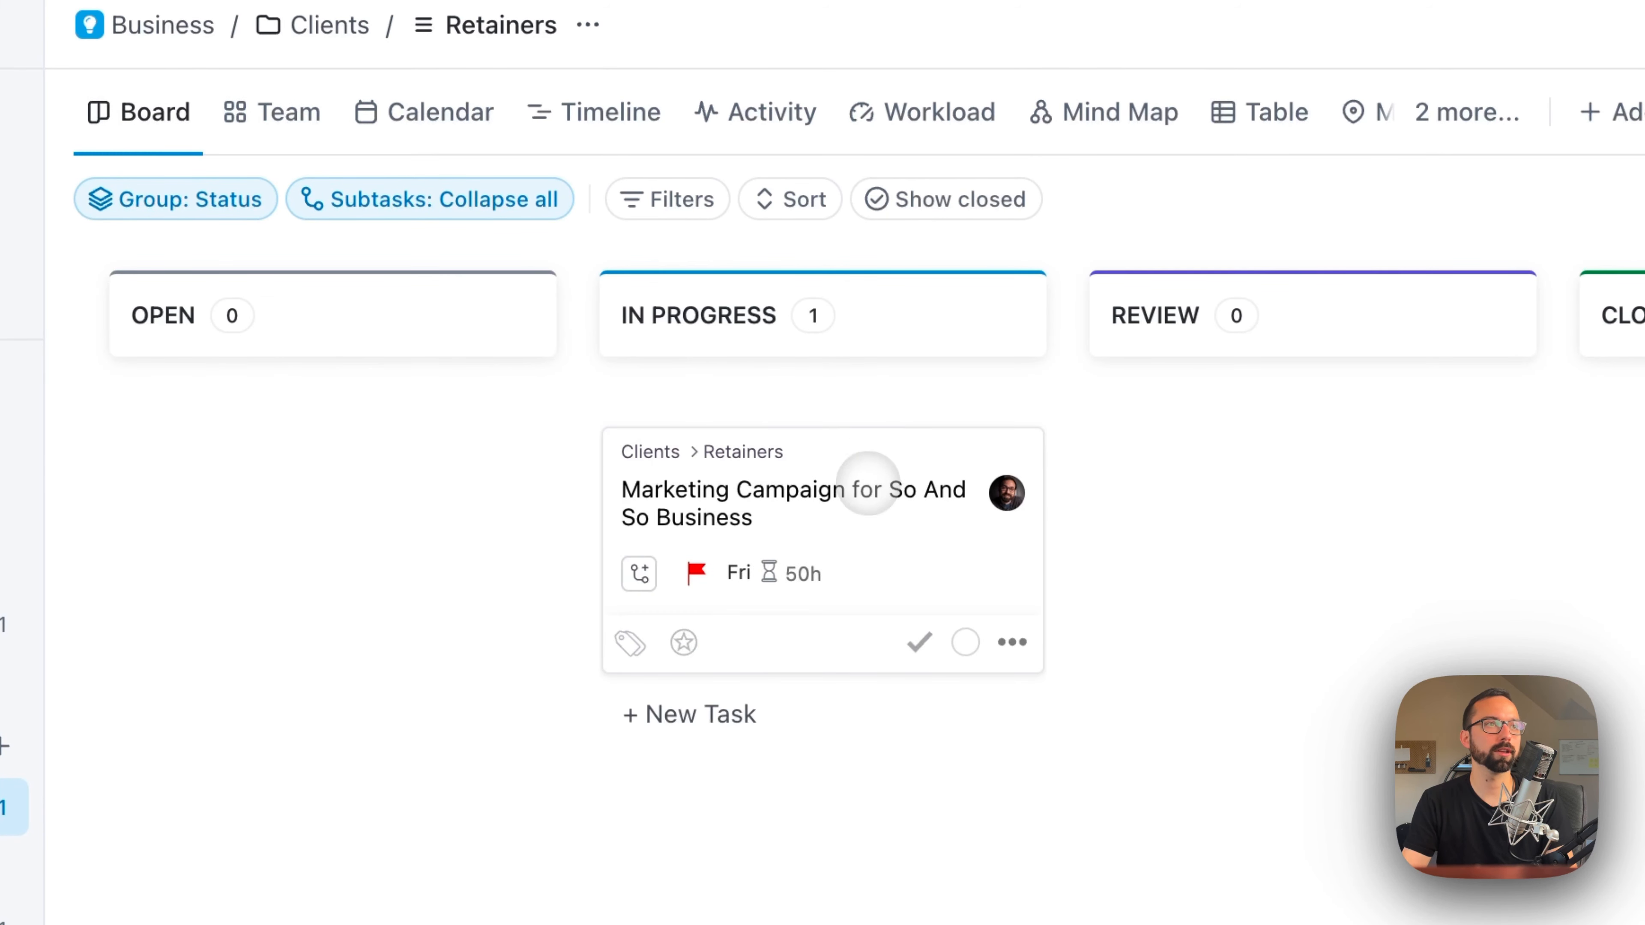
left_click_drag(867, 495, 1387, 460)
left_click_drag(1216, 390, 657, 504)
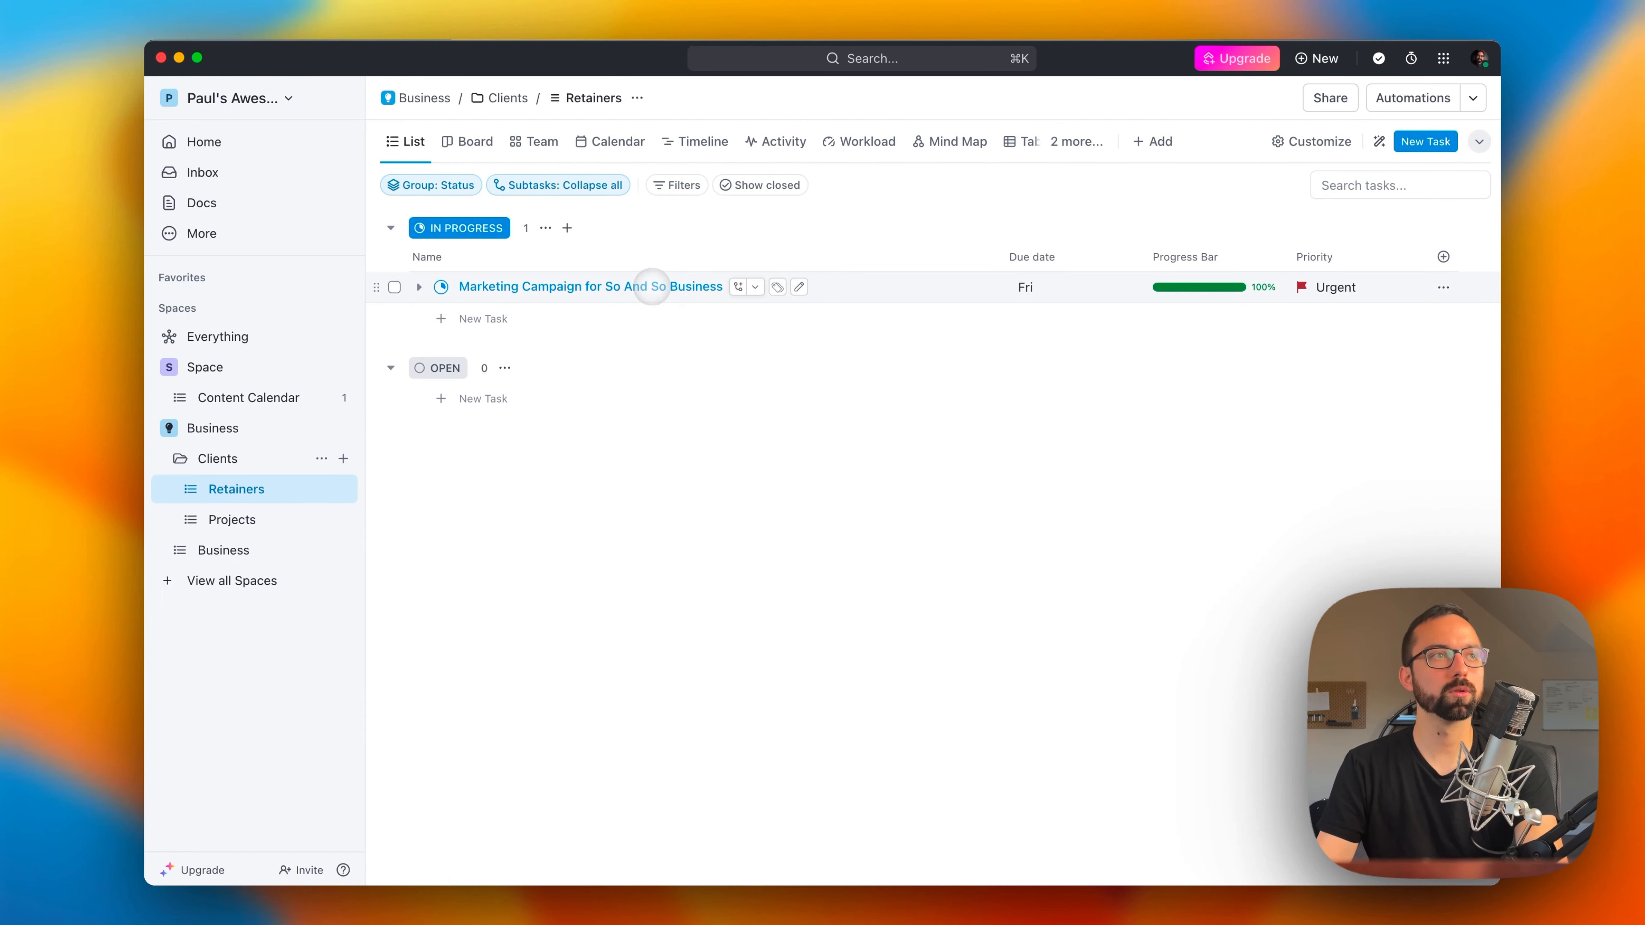
left_click(665, 286)
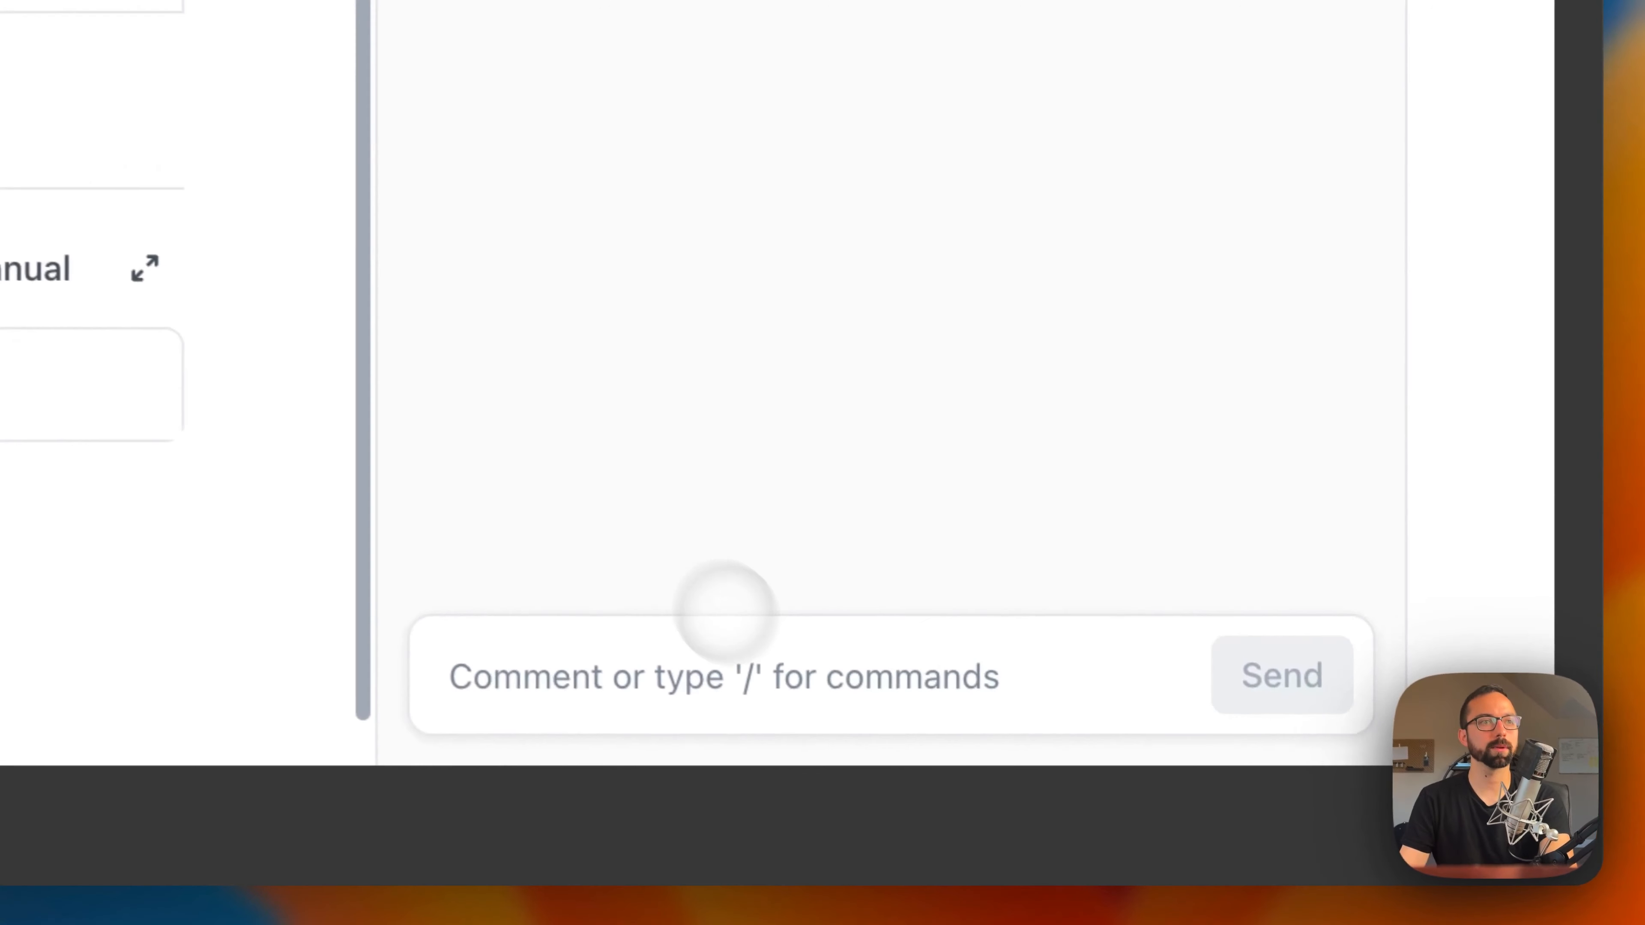
left_click(1194, 801)
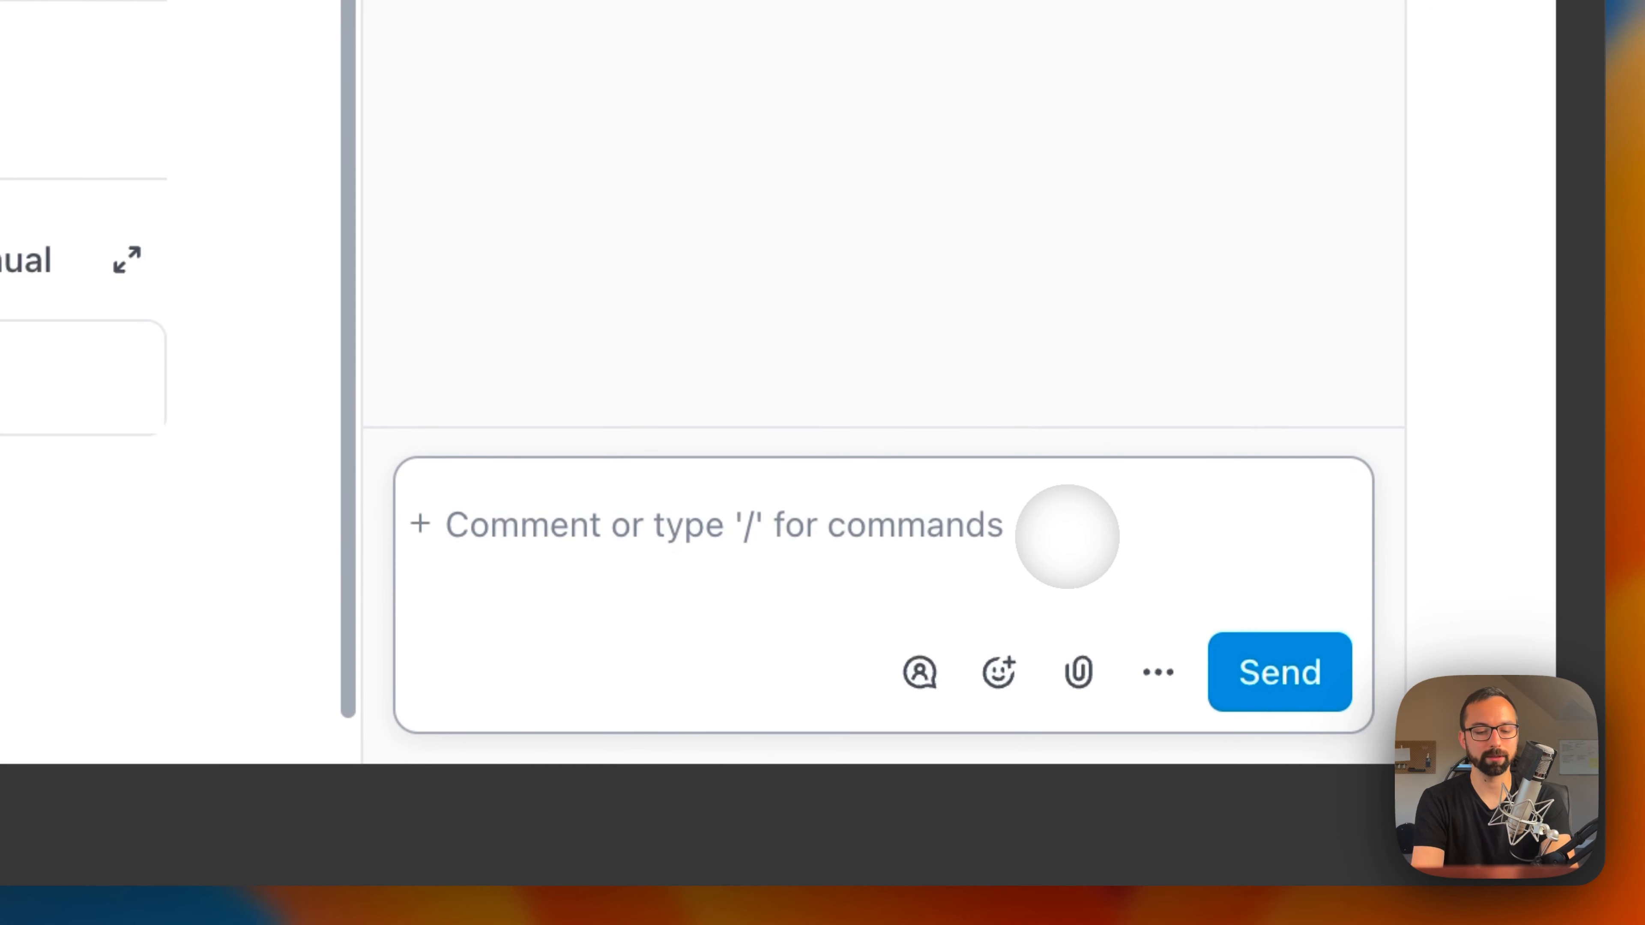
type("This is a comment. https://google.com")
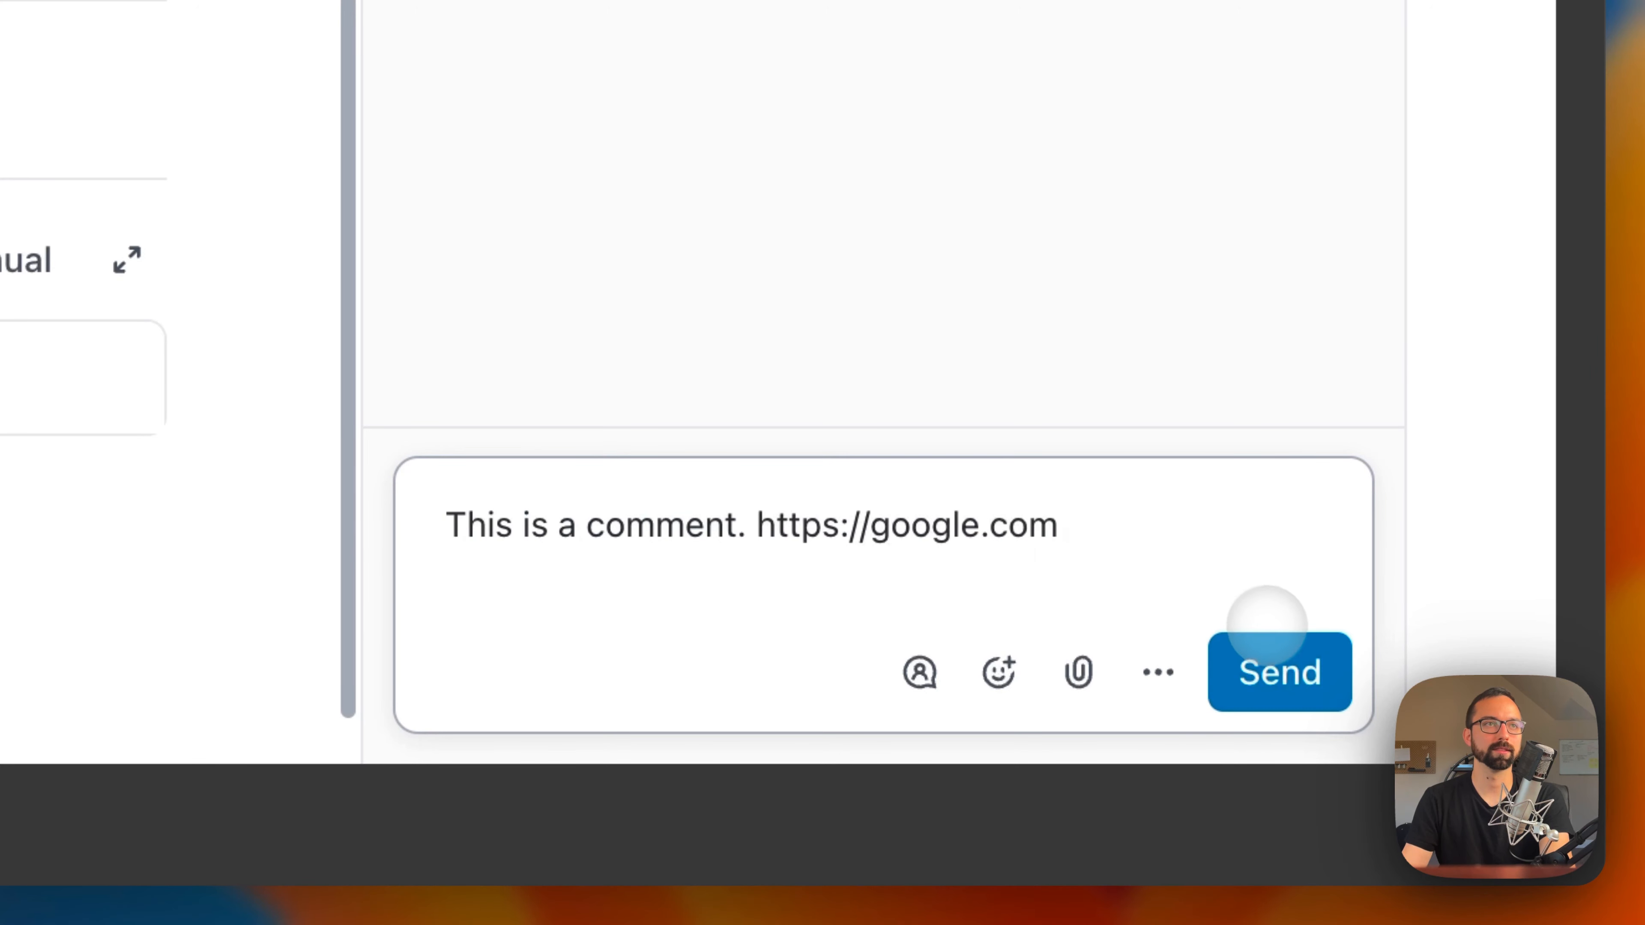
left_click(1277, 658)
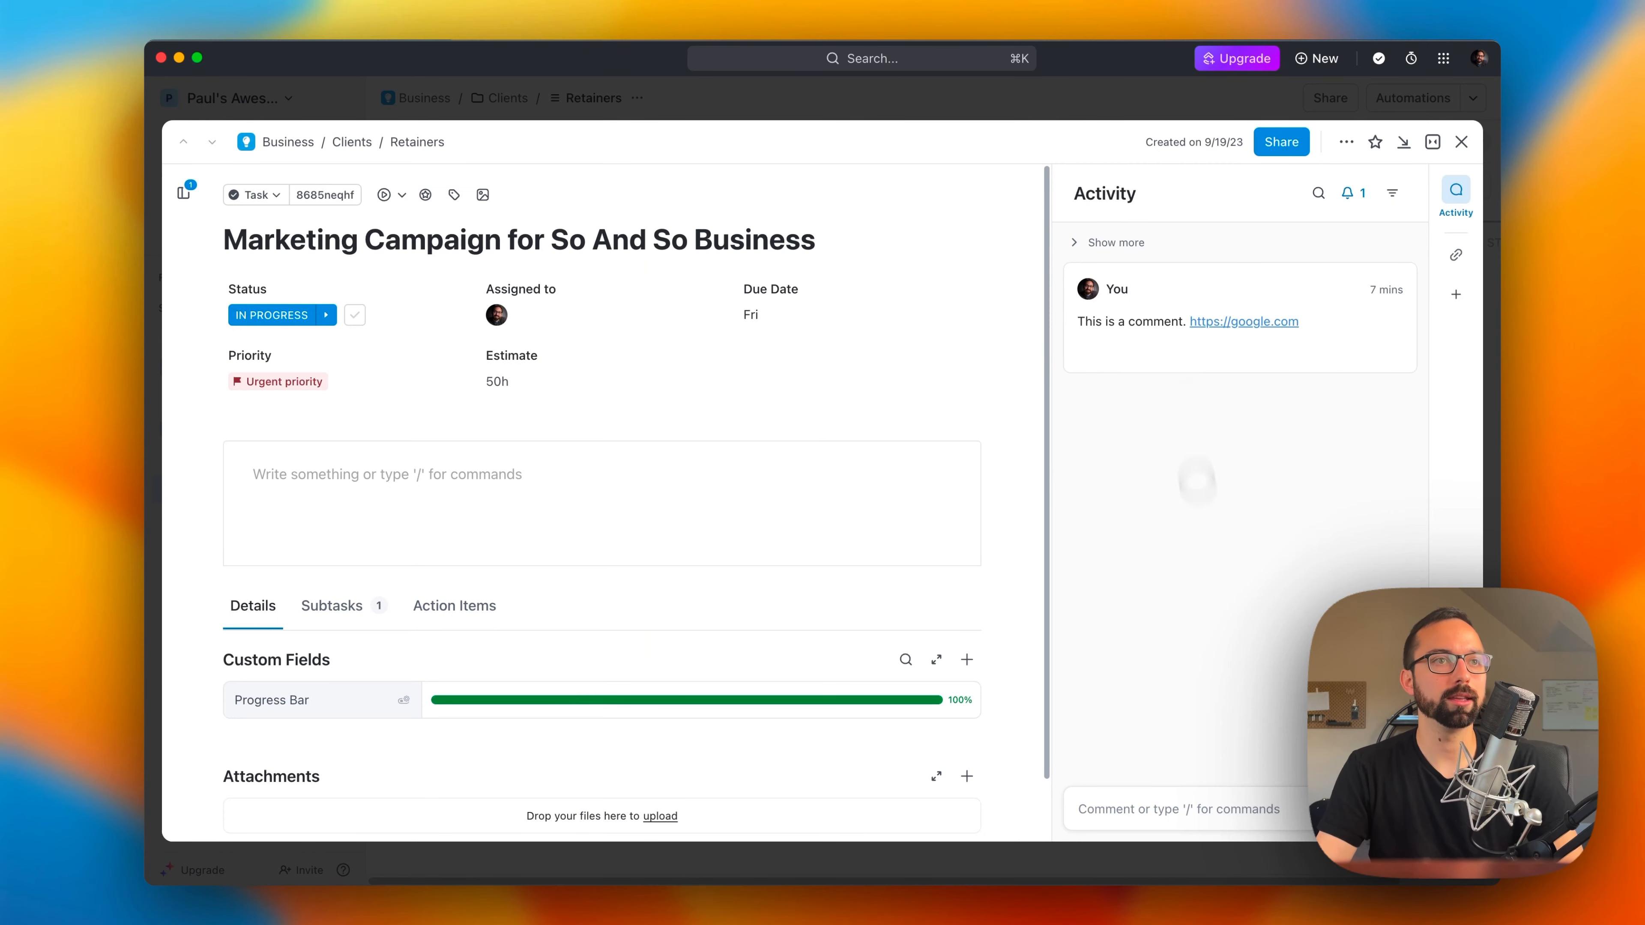
mouse_move(1161, 319)
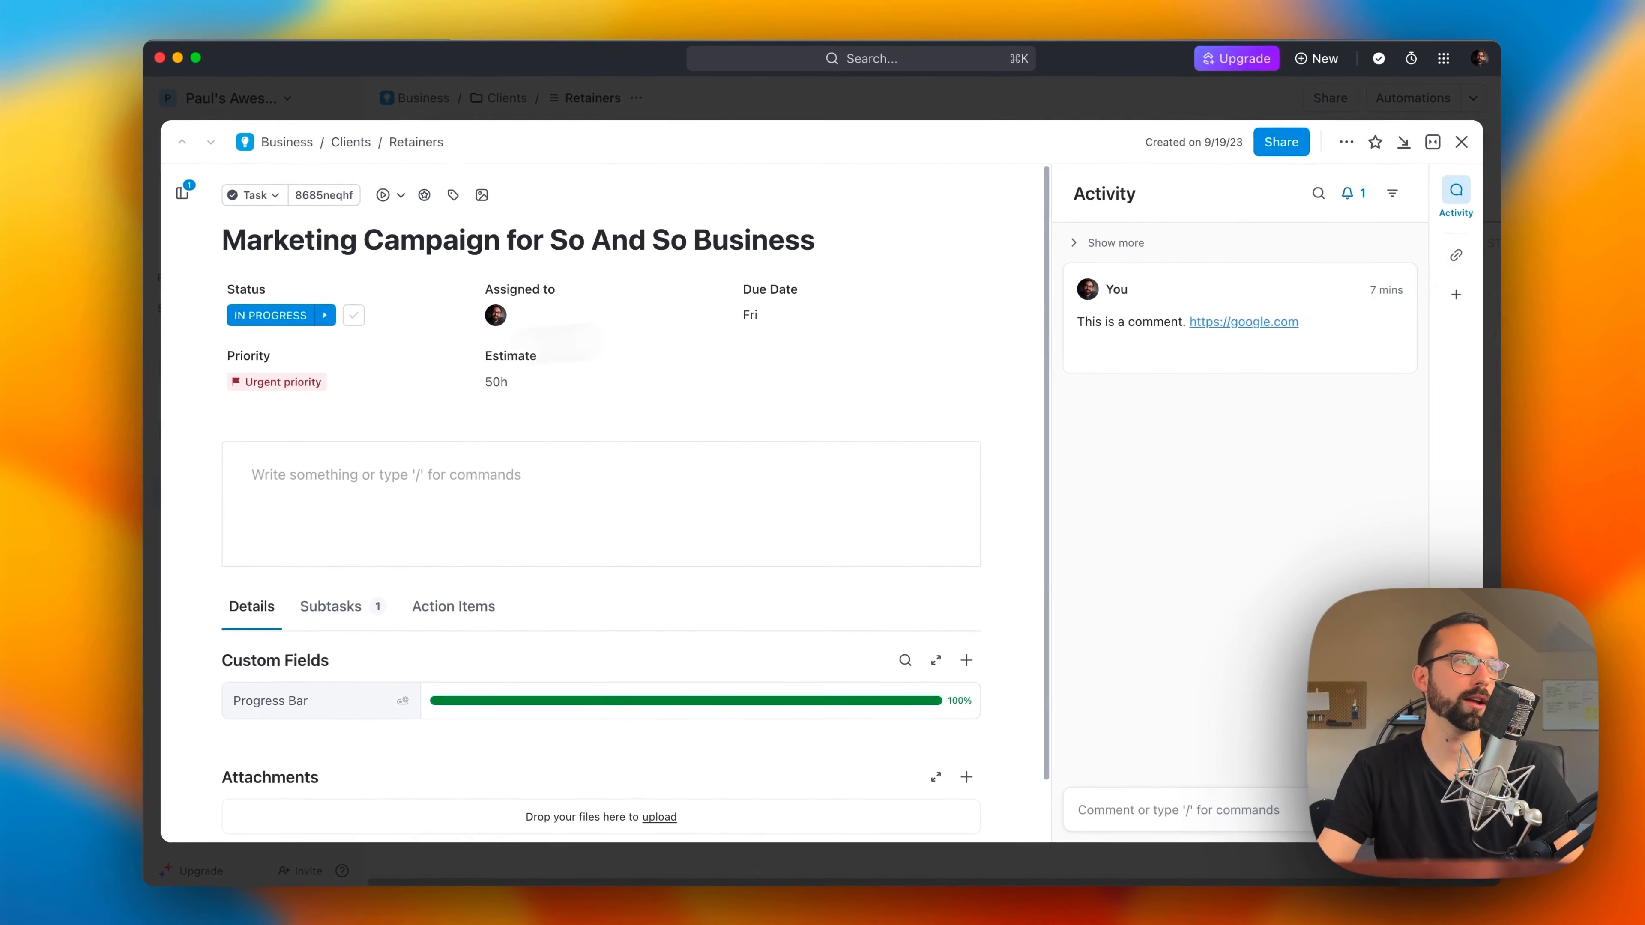
Step: Enter a person's name in the task description and link it to that person's website
left_click(451, 489)
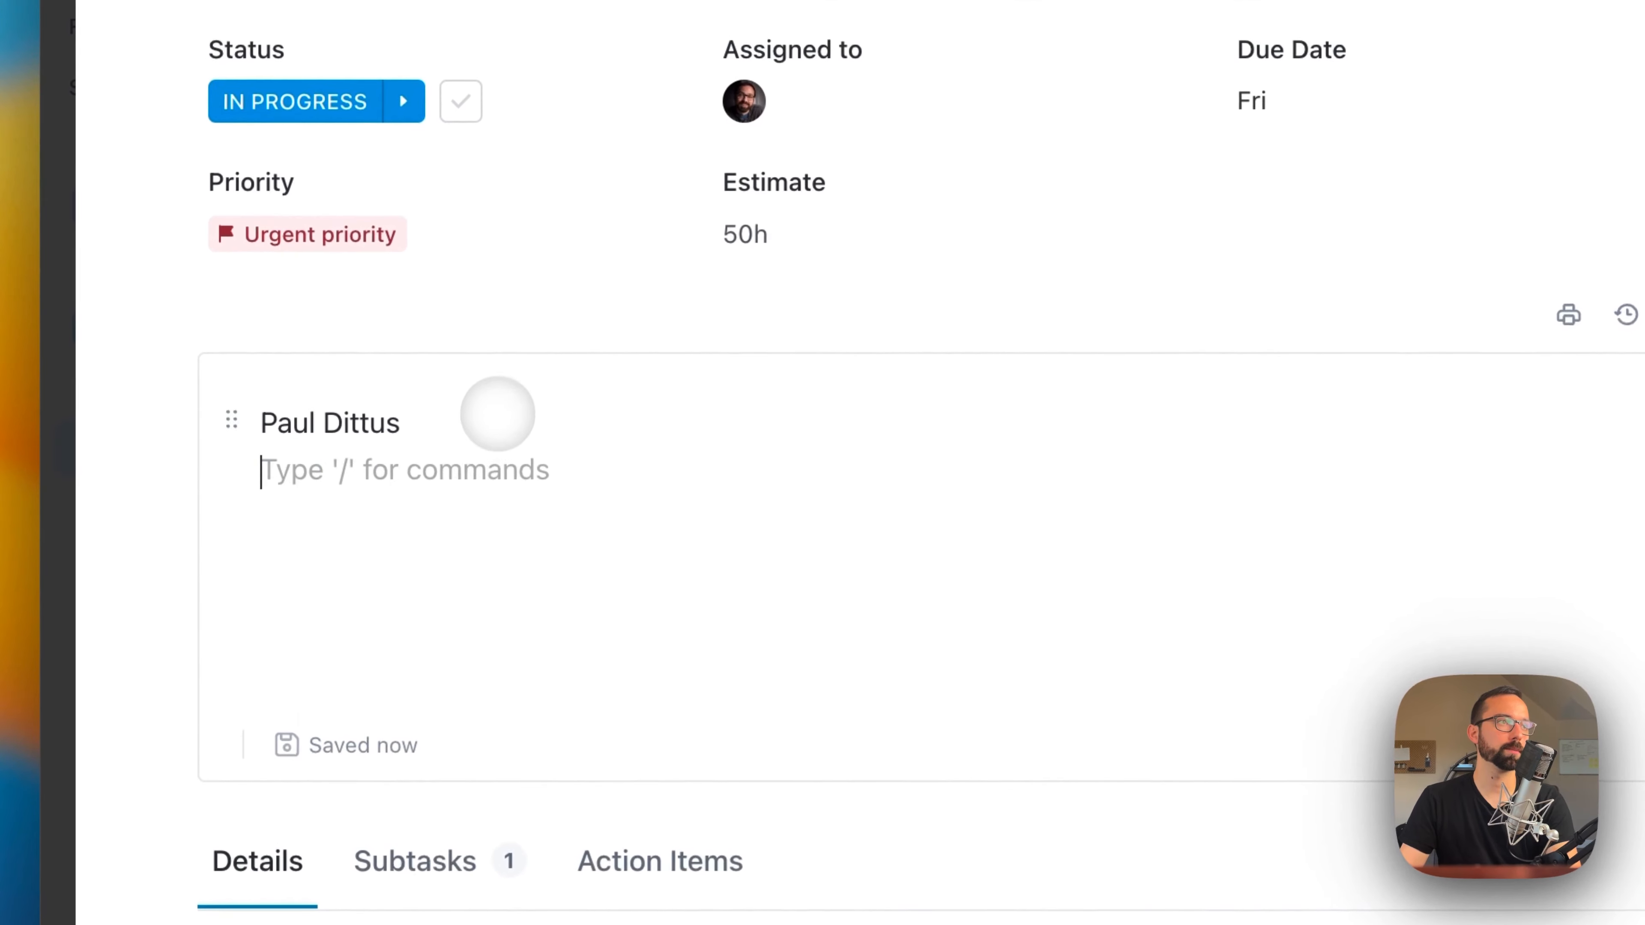
left_click_drag(496, 417, 132, 375)
scroll(893, 455, "down", 1)
left_click(867, 453)
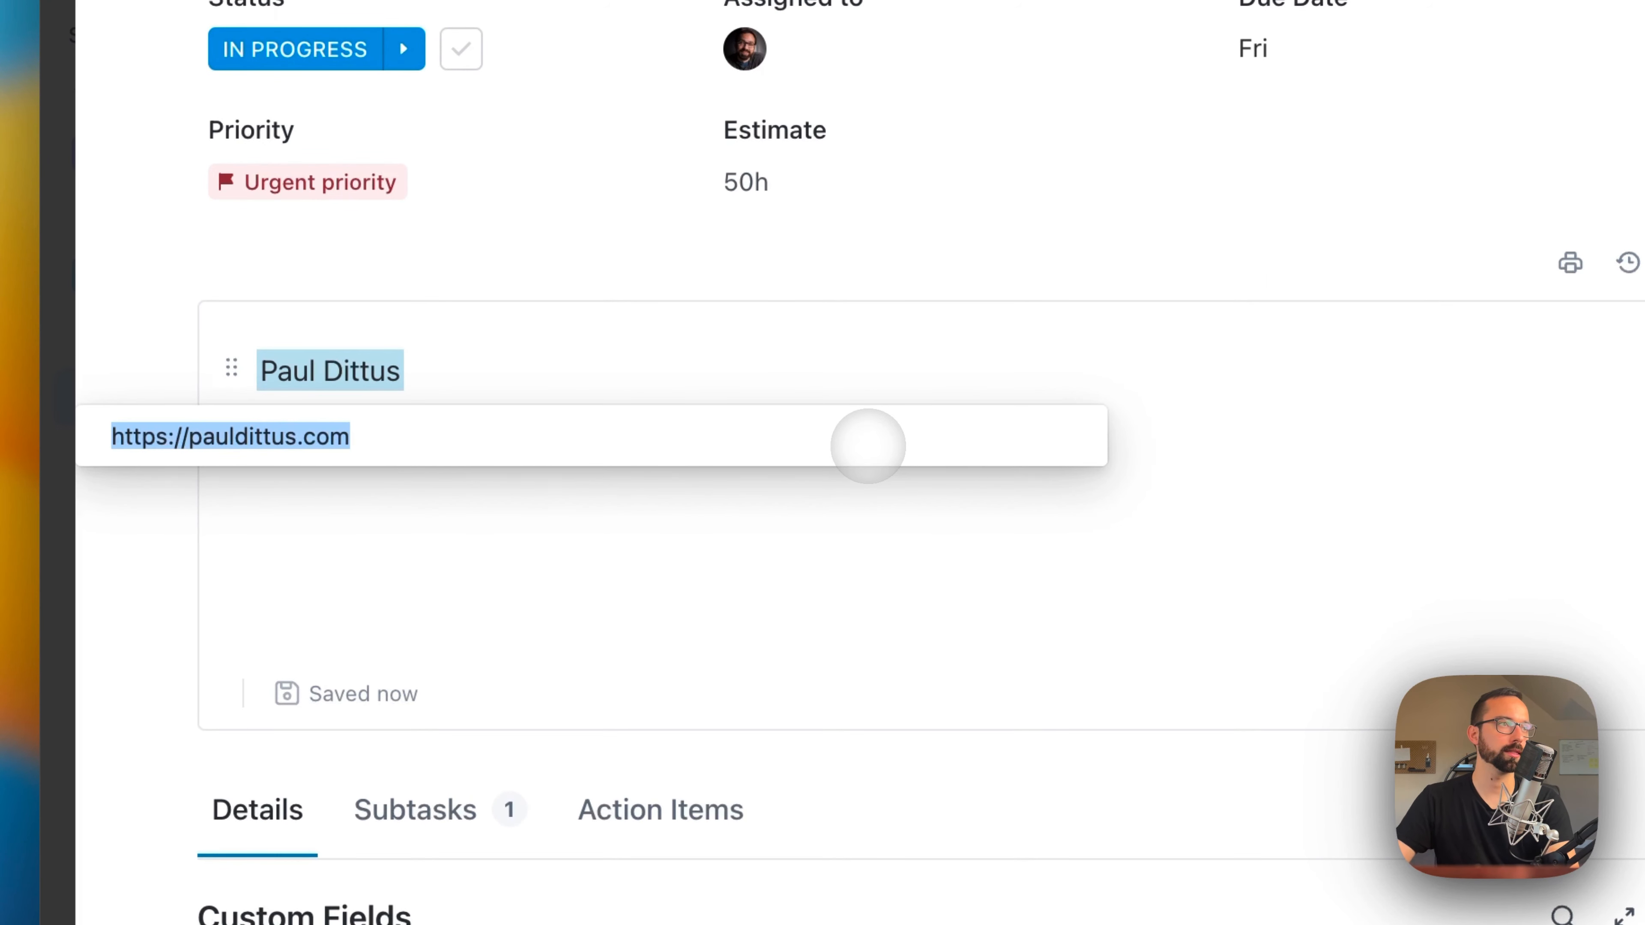
key("Return")
left_click(874, 478)
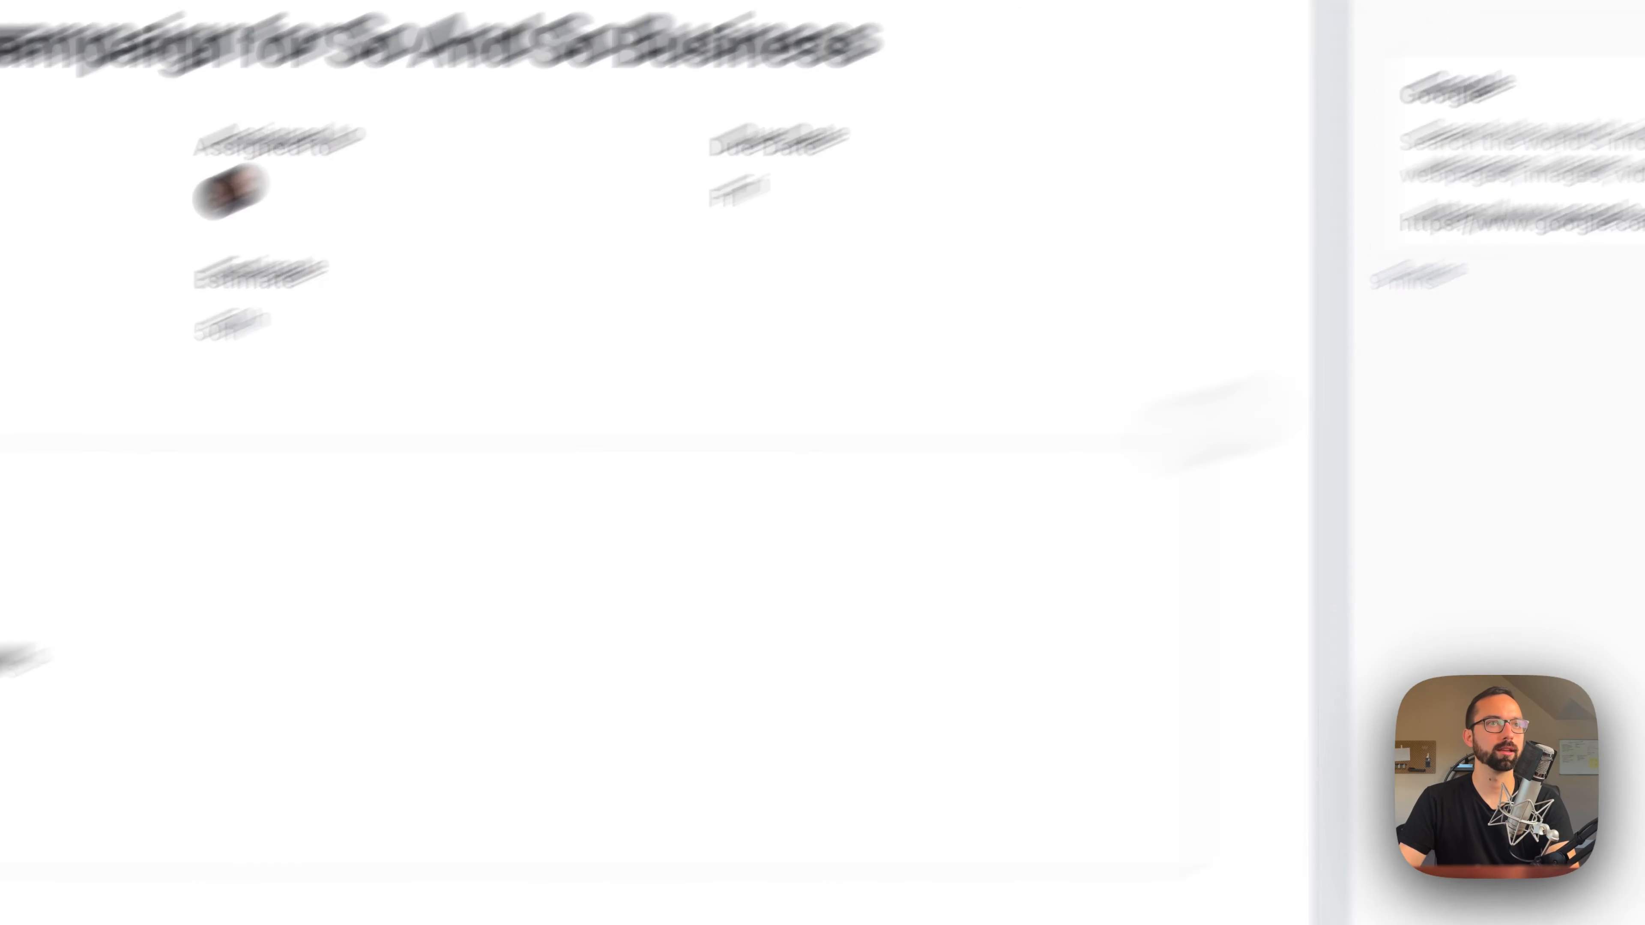
Step: Examine the links collected in the marketing campaign task, comparing the card and list layouts
left_click(1516, 266)
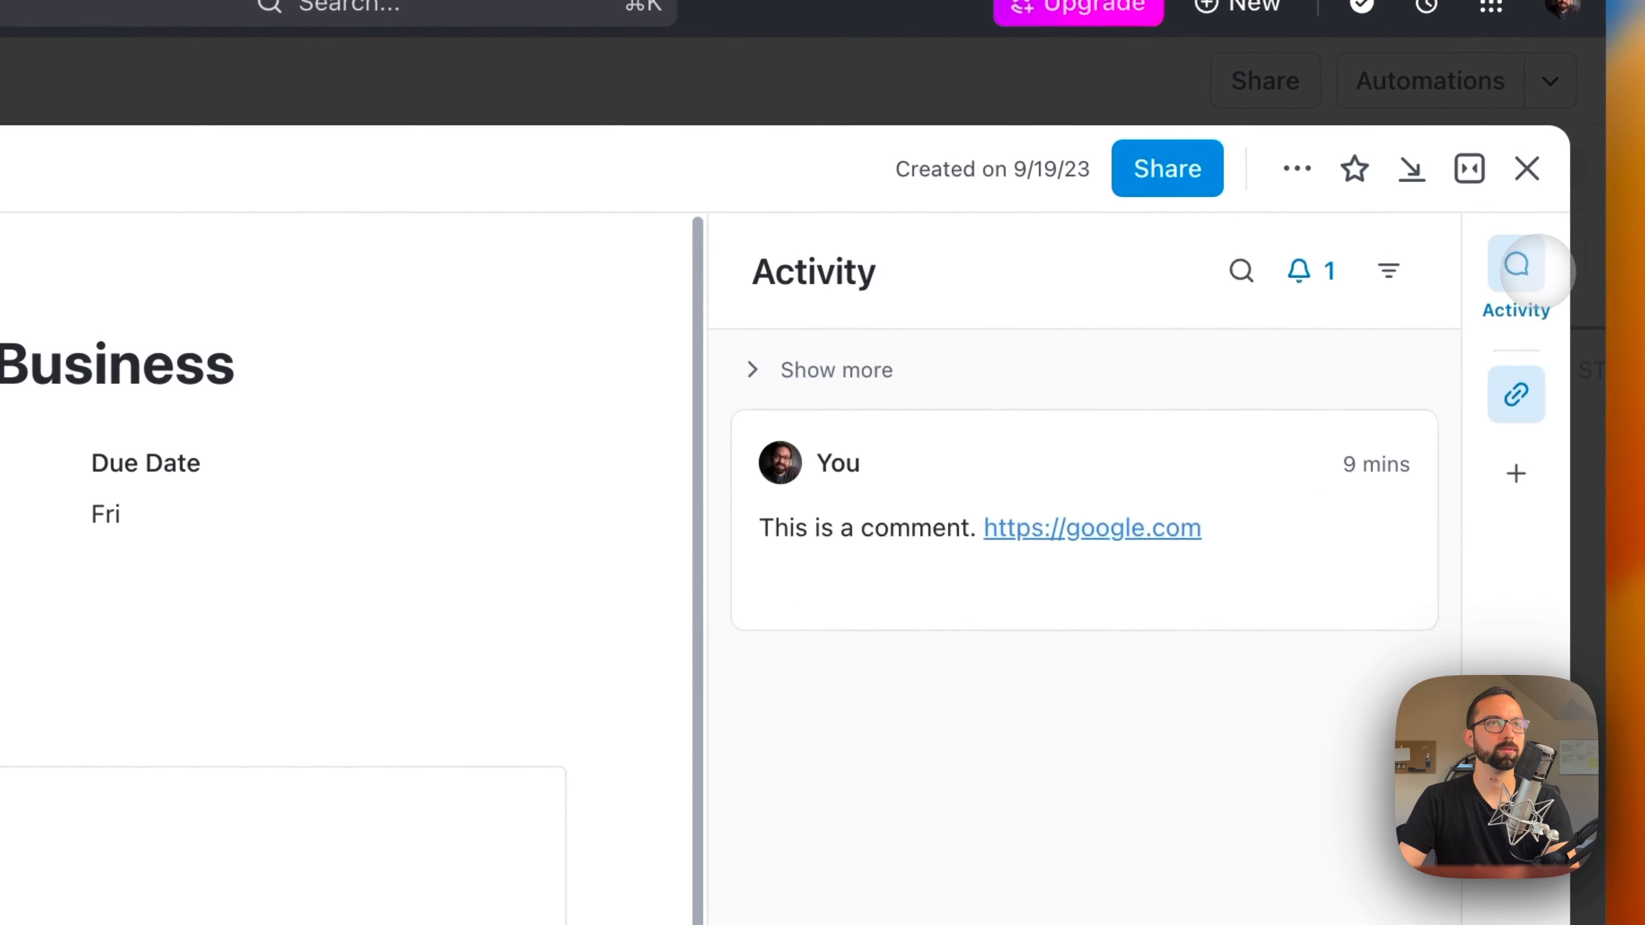
left_click(1528, 397)
left_click(1385, 272)
left_click(1335, 273)
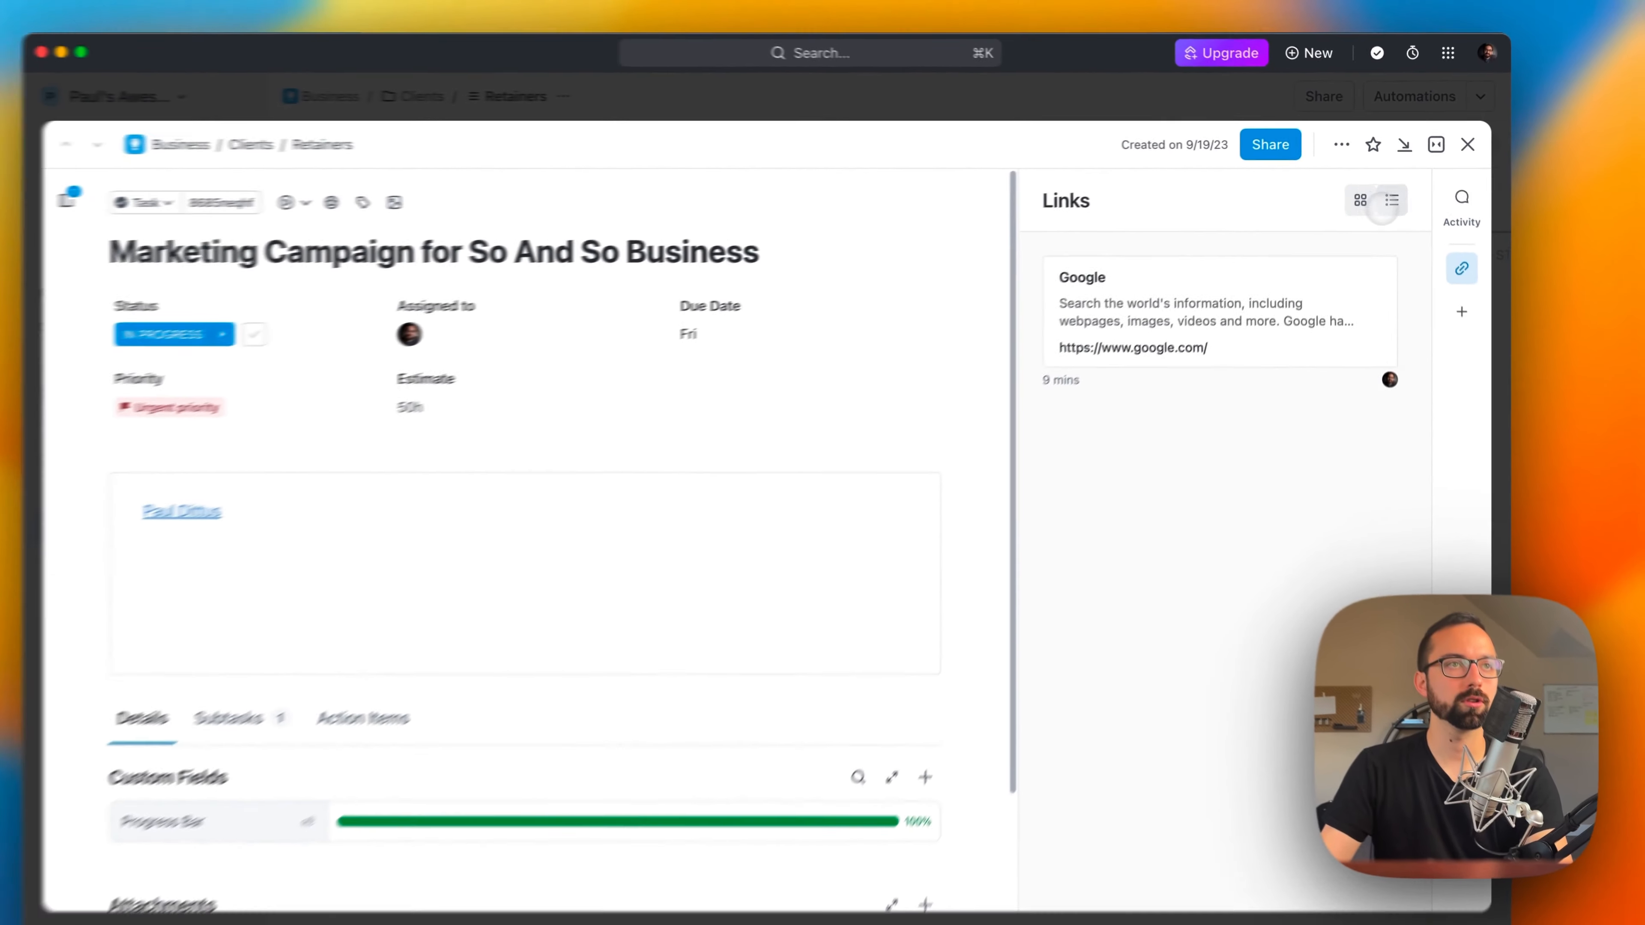
left_click(1385, 274)
left_click(1362, 193)
left_click(590, 549)
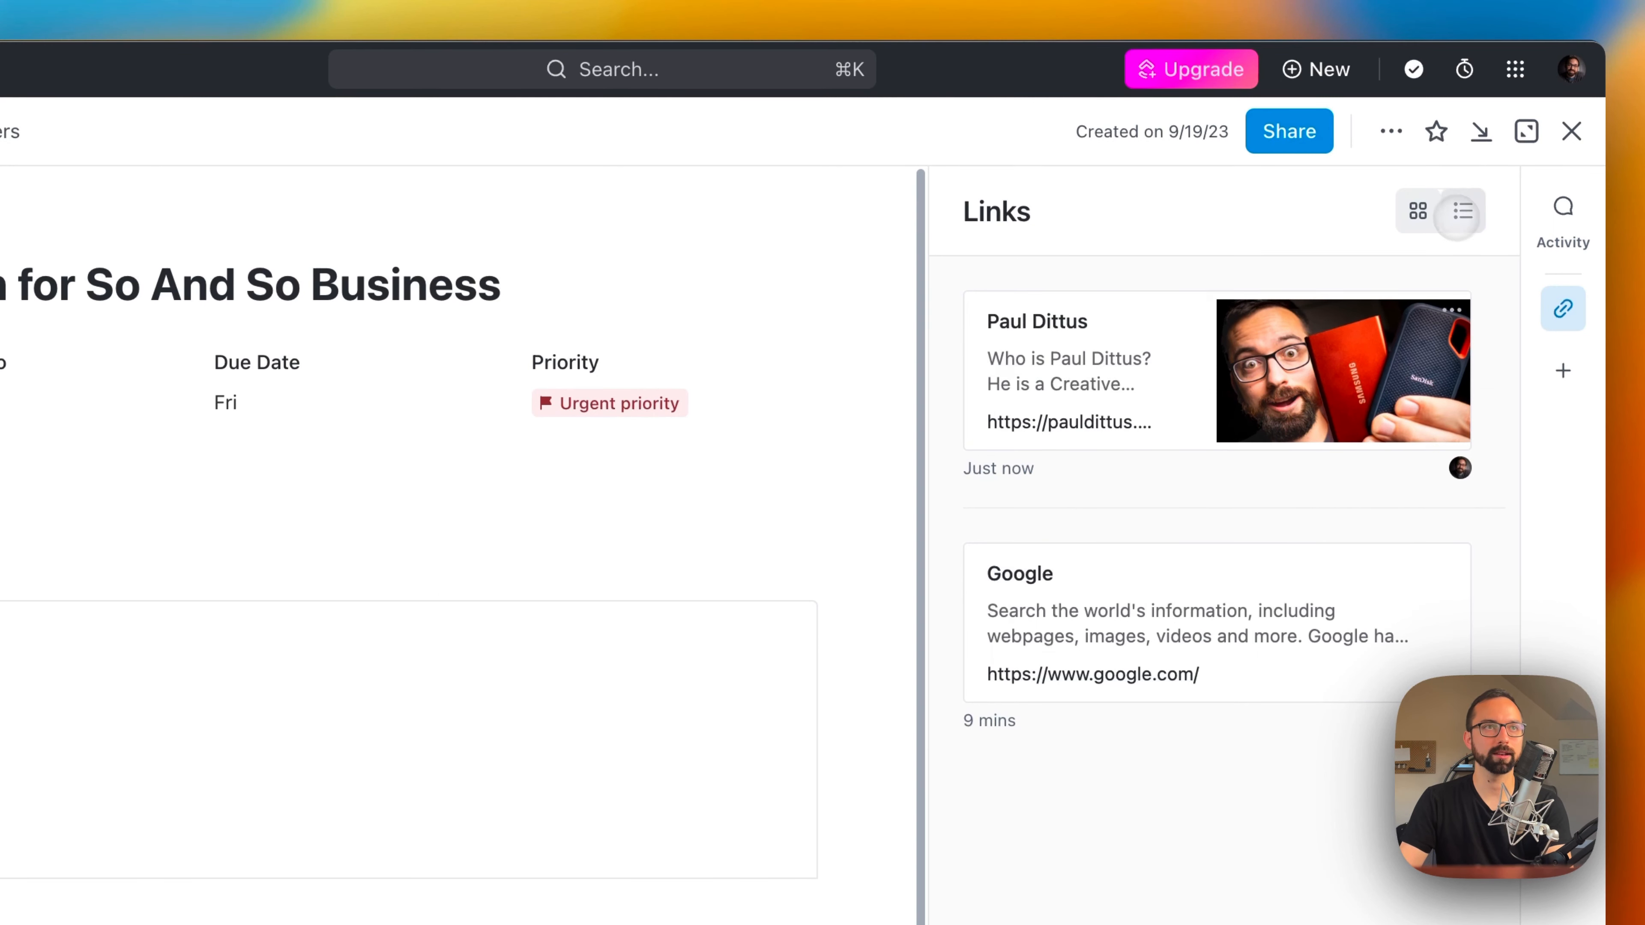
left_click(1459, 216)
left_click(1421, 207)
left_click(1460, 212)
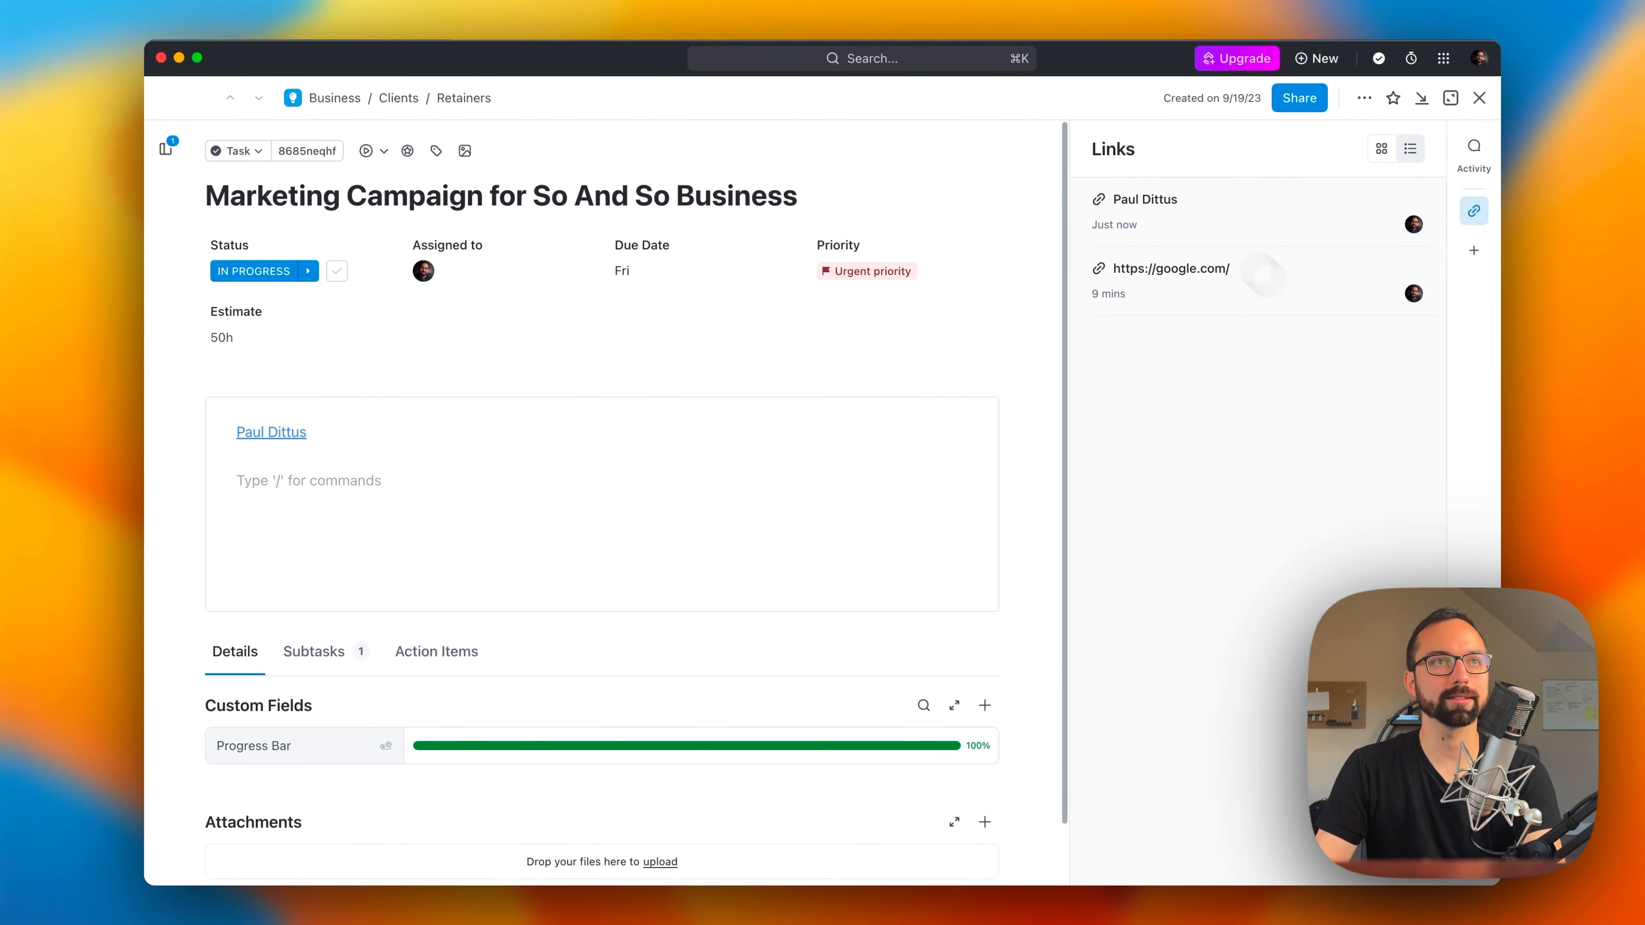
scroll(837, 549, "down", 2)
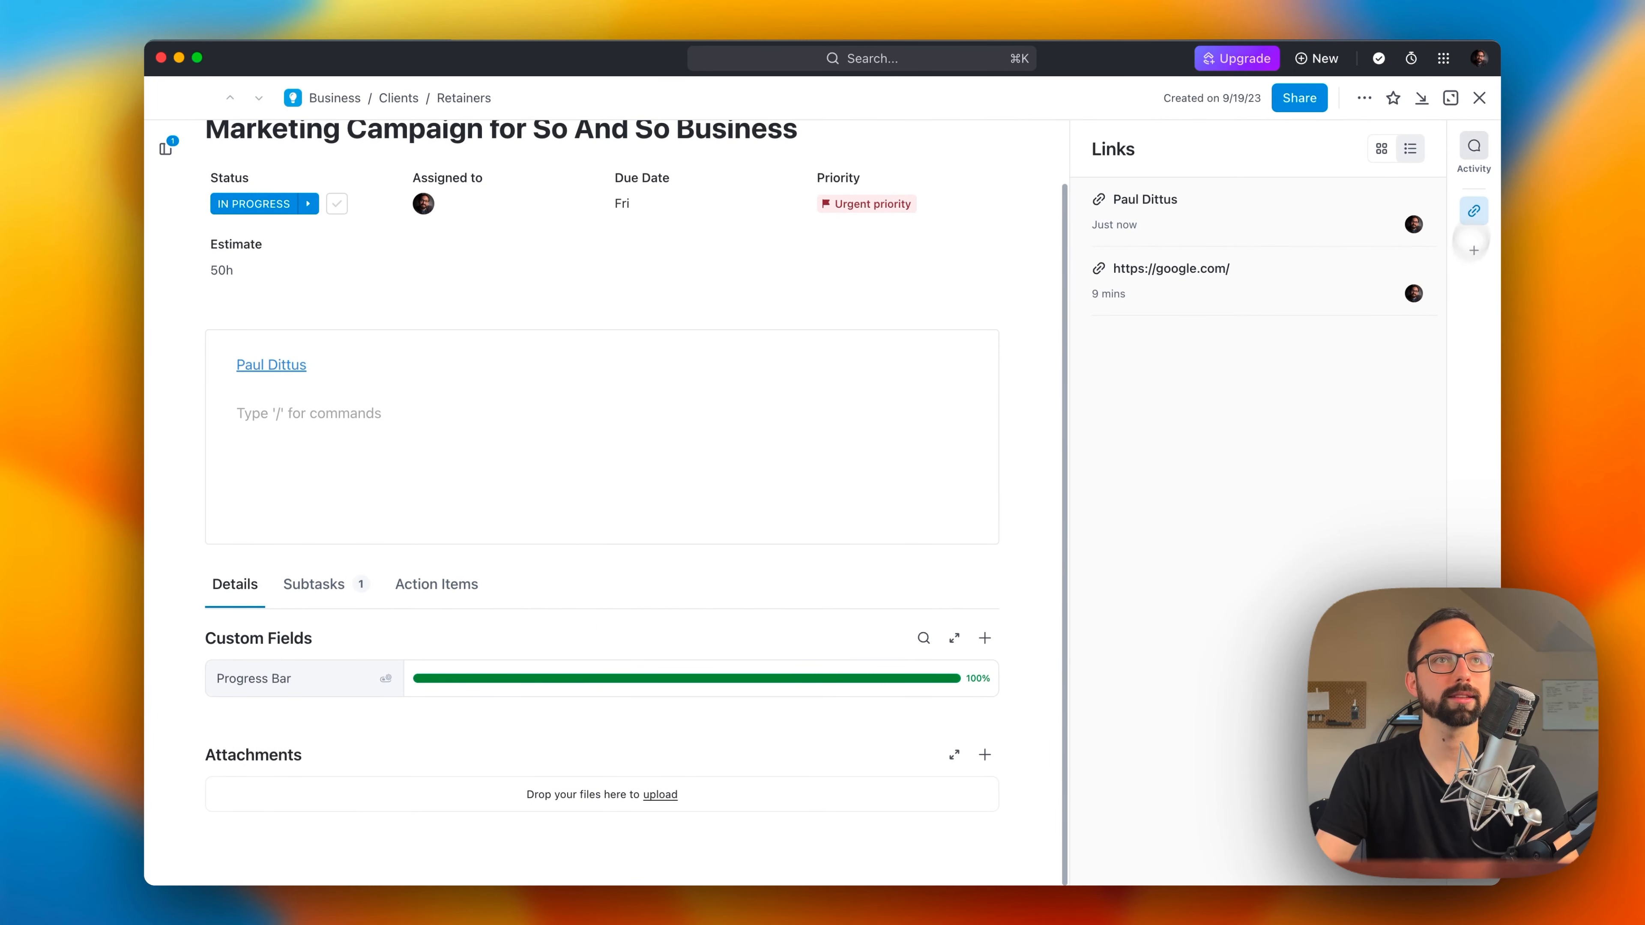
Step: Add a thumbs-up reaction to the task's comment and assign the comment to yourself
left_click(1479, 154)
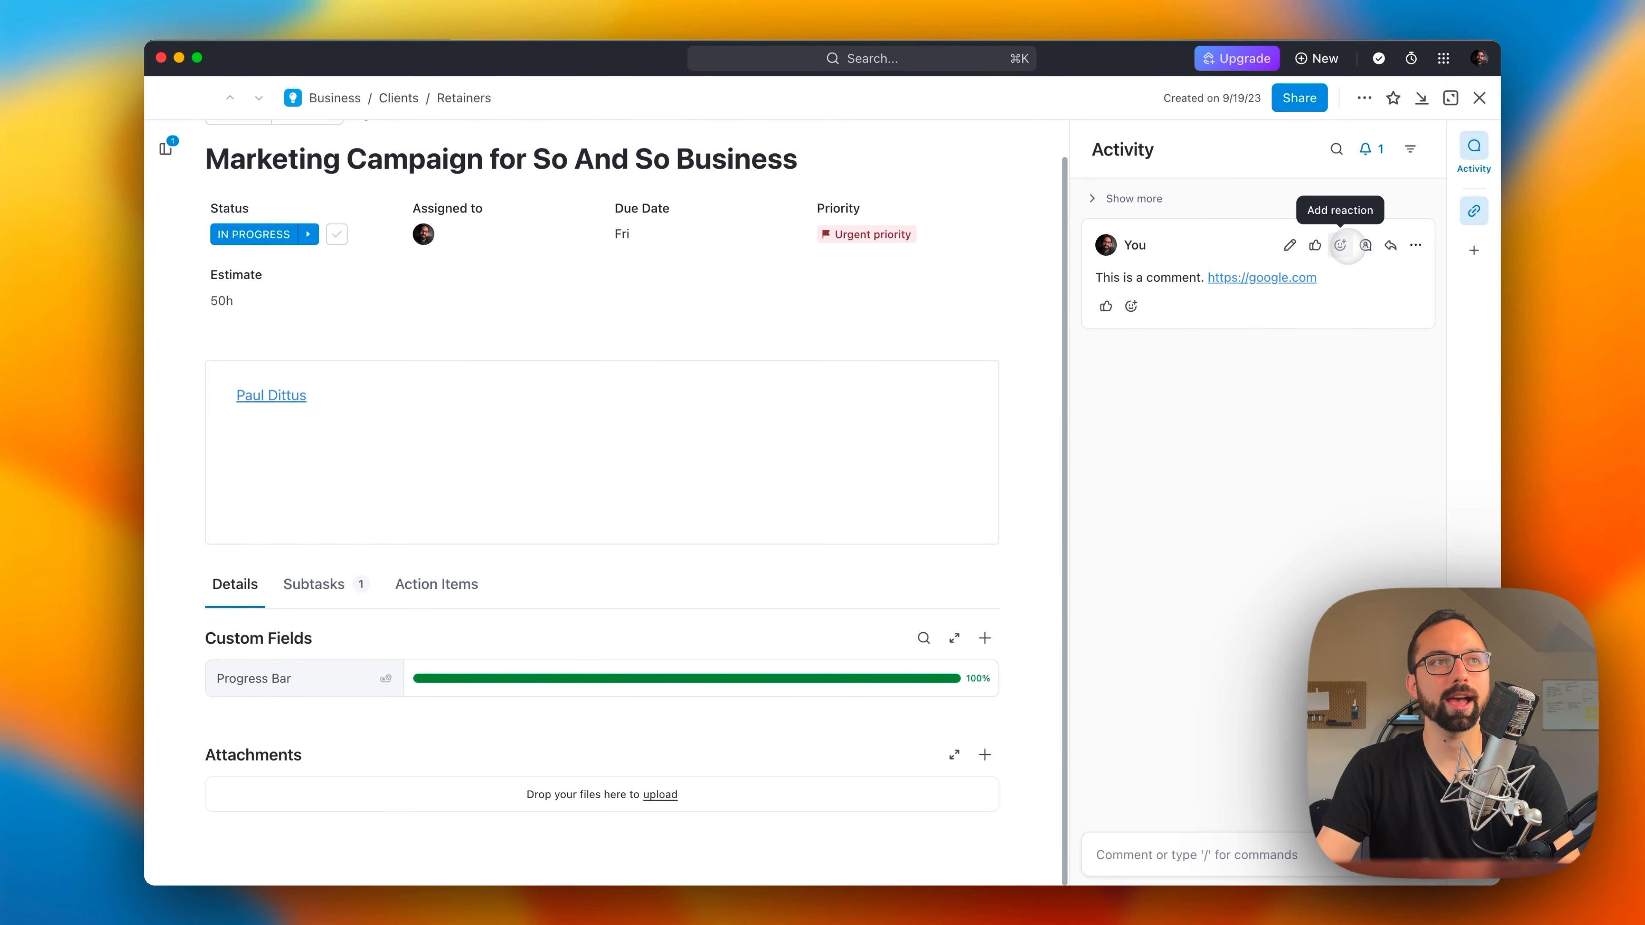
left_click(1340, 245)
left_click(1061, 368)
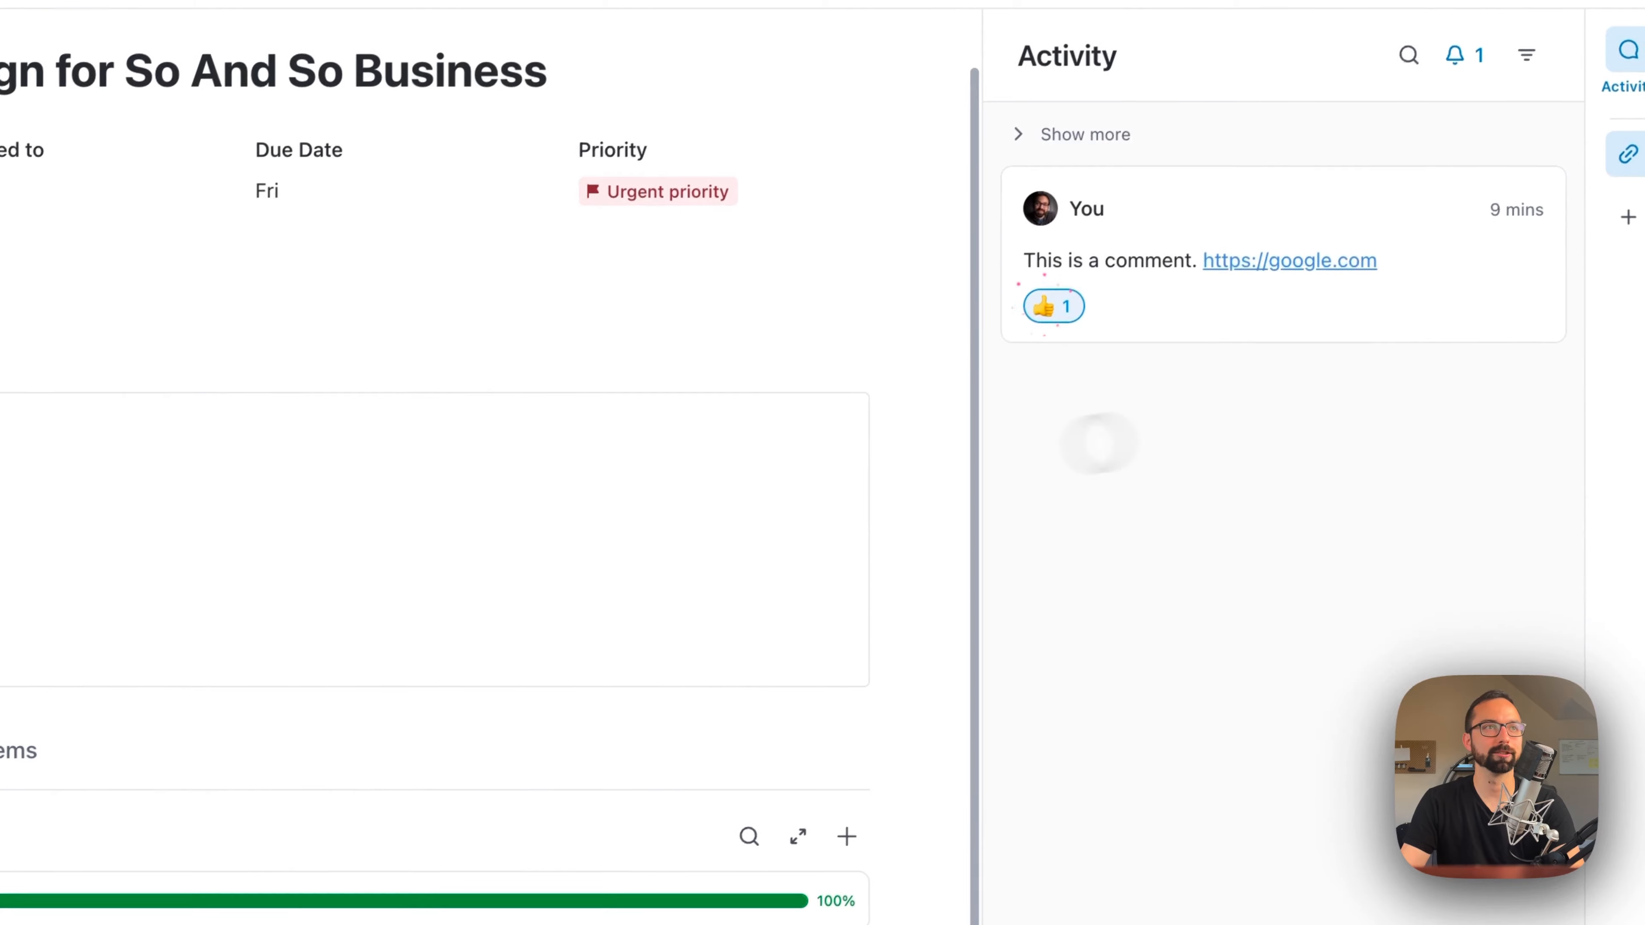
left_click(1455, 209)
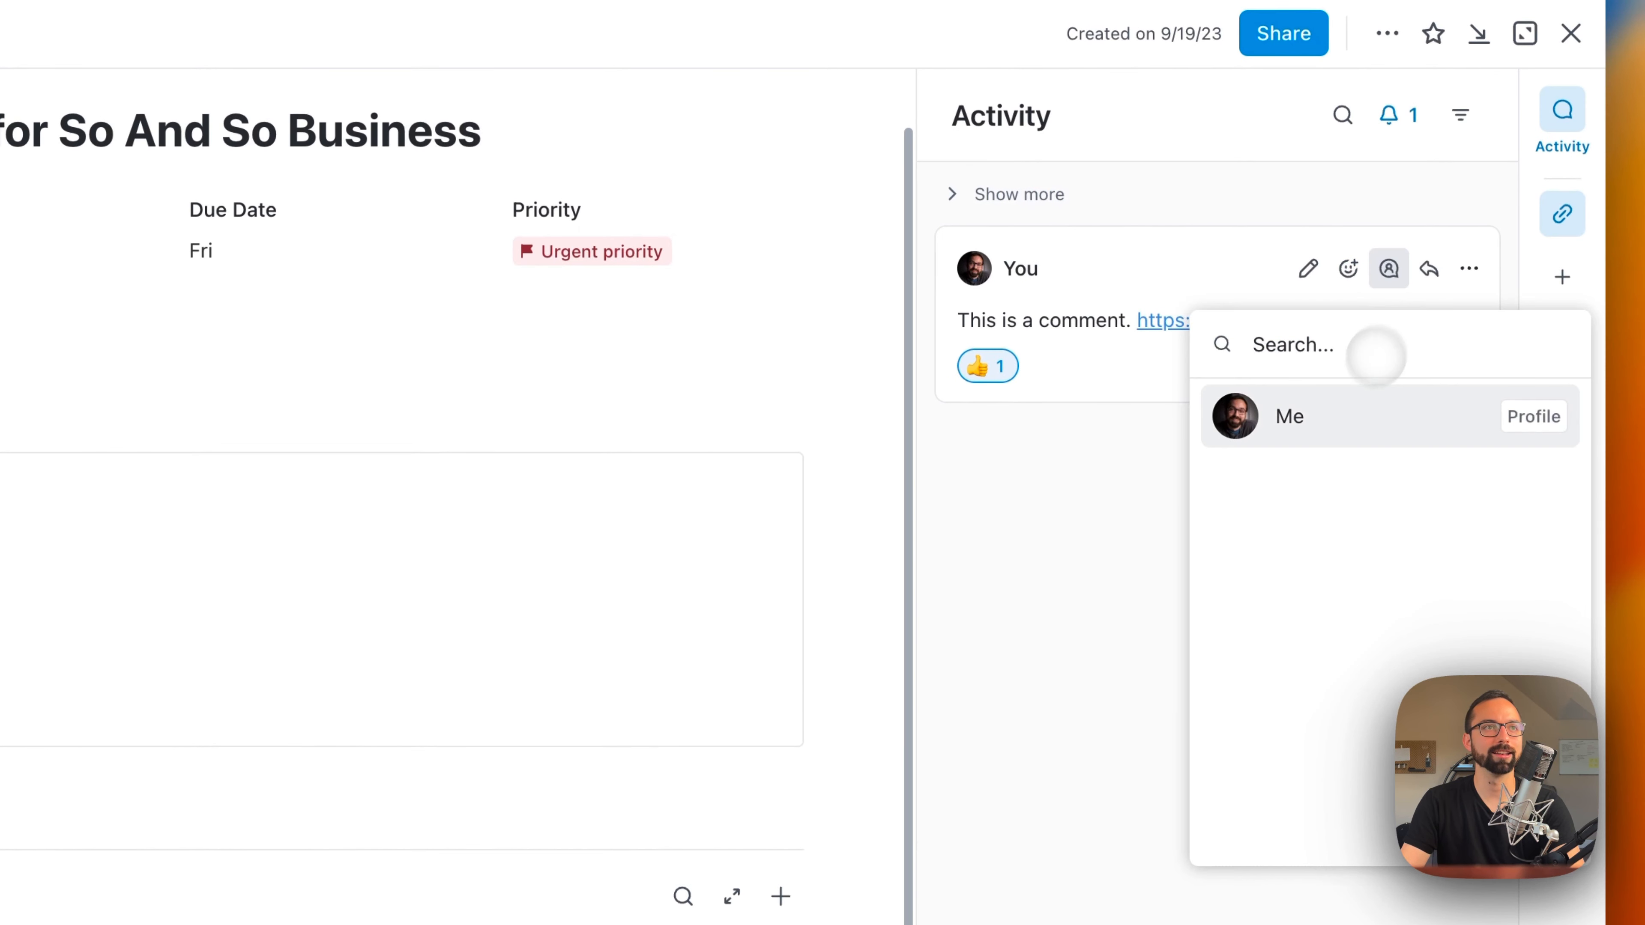
left_click(1295, 414)
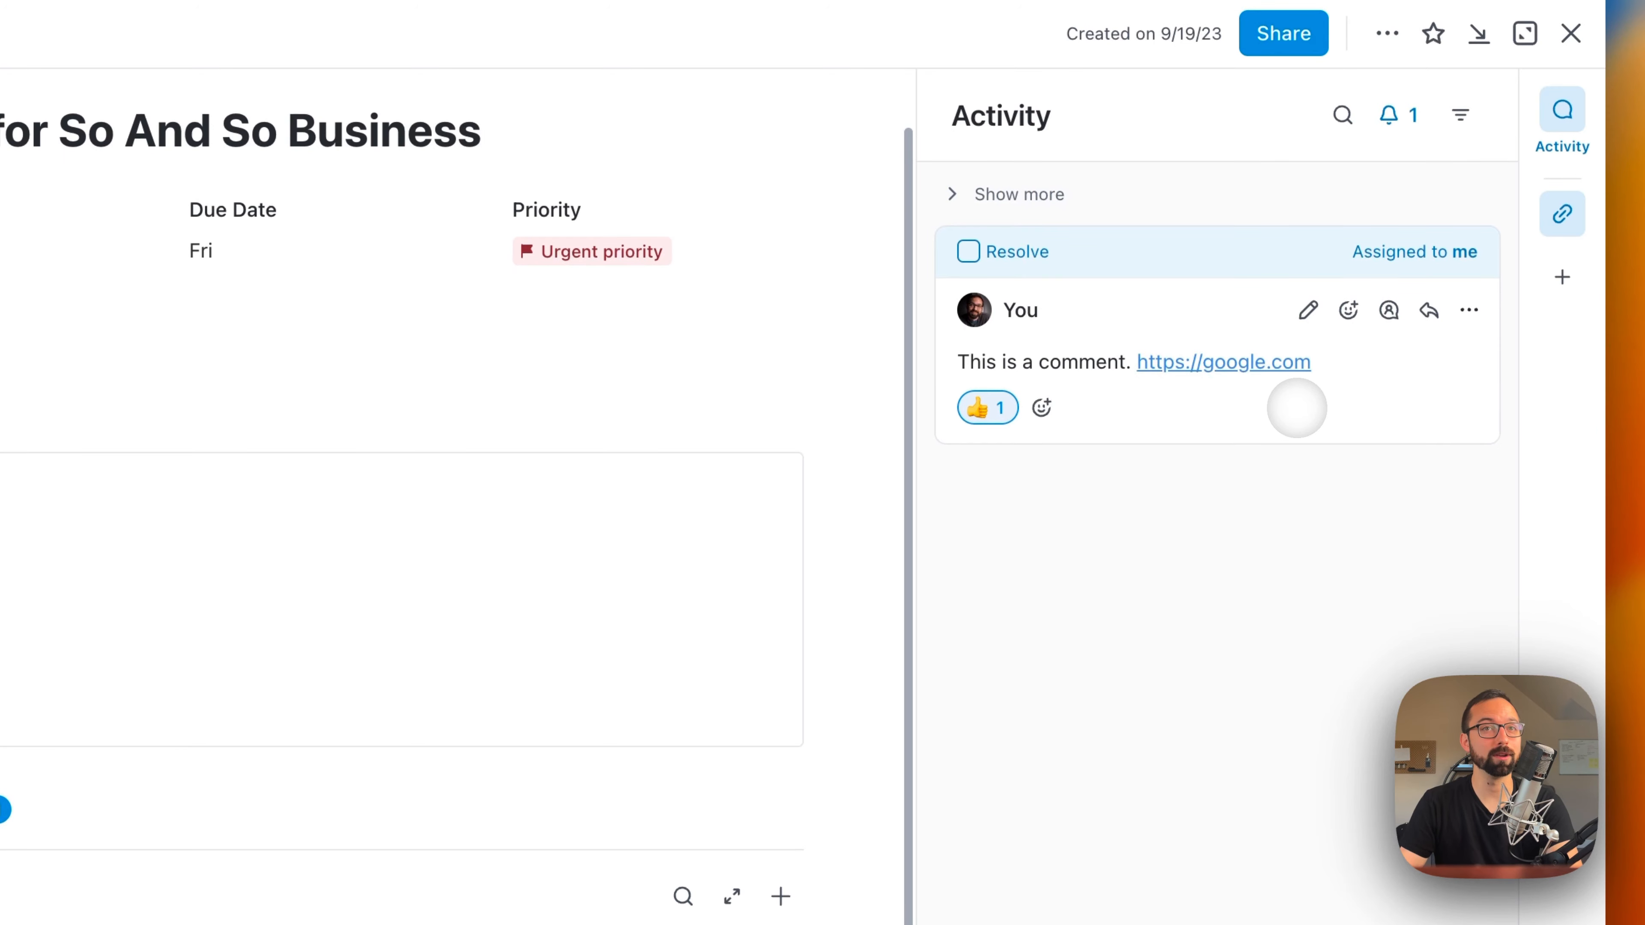
Step: Check the assignee choices and additional actions available for the assigned comment
left_click(202, 449)
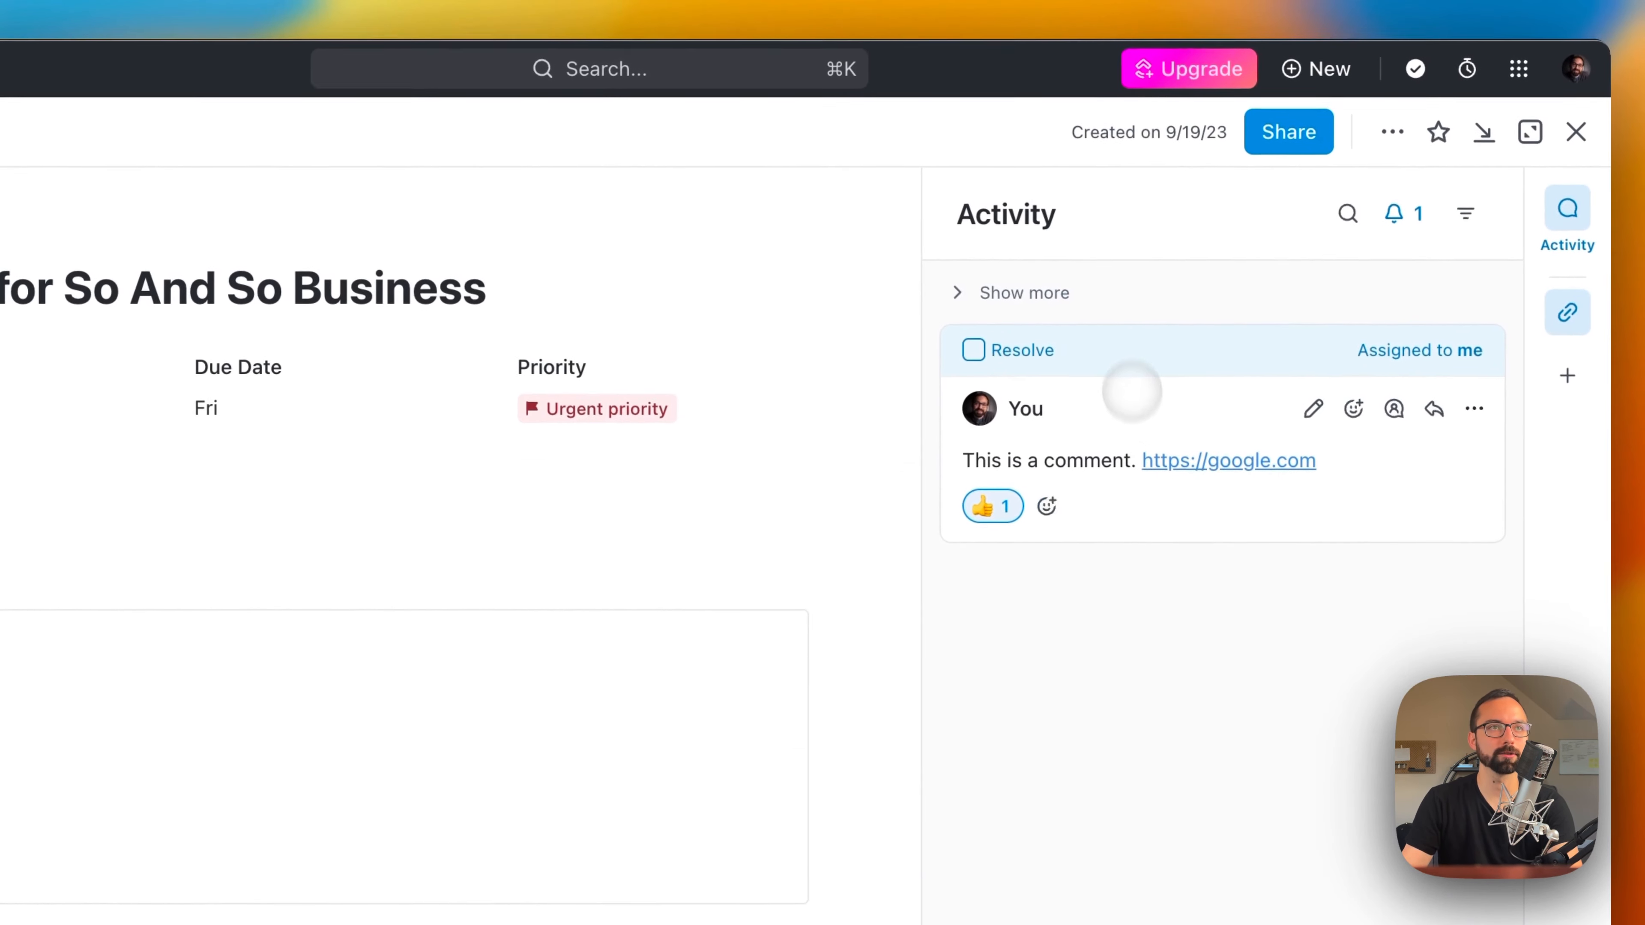
left_click(1392, 409)
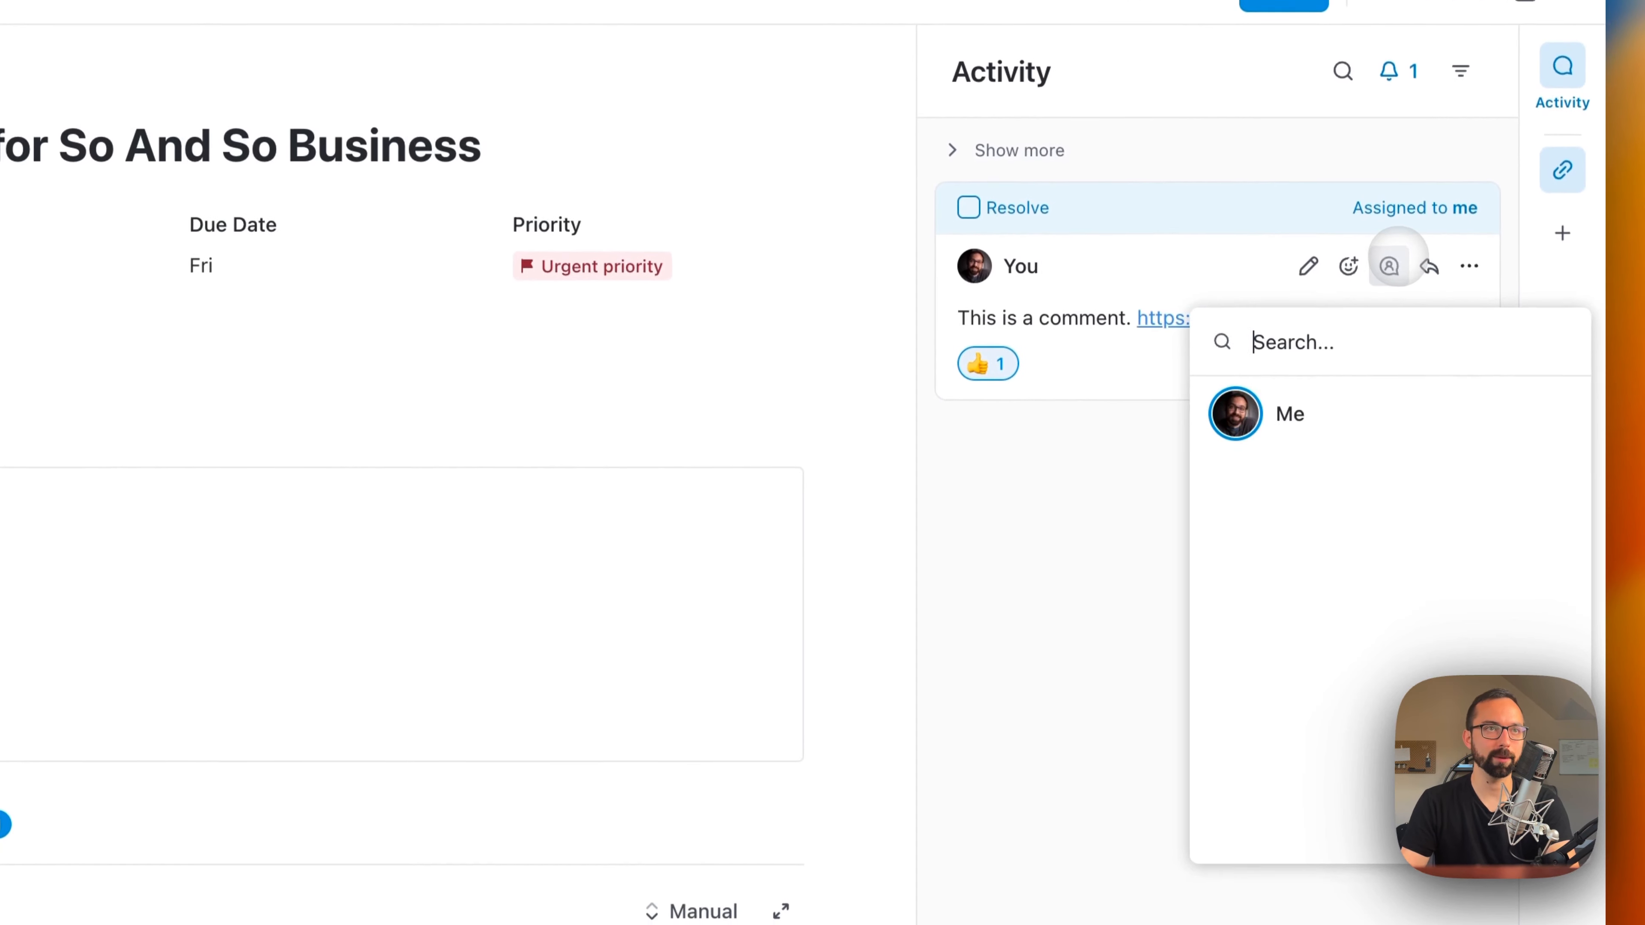
left_click(1156, 573)
left_click(1468, 261)
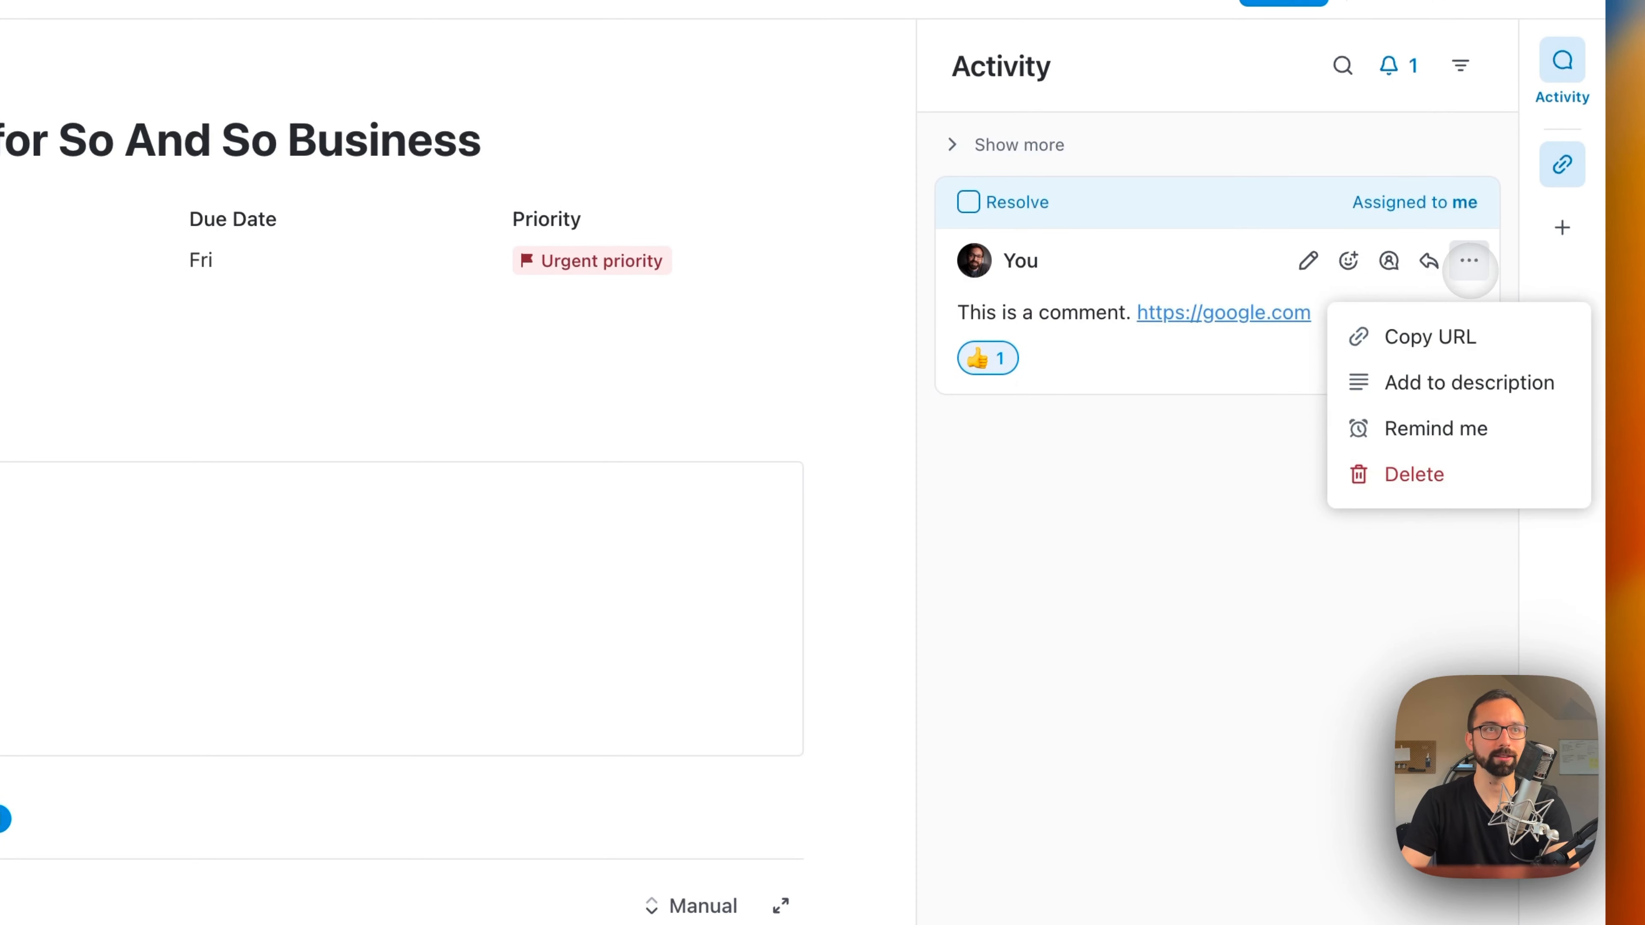
left_click(1469, 261)
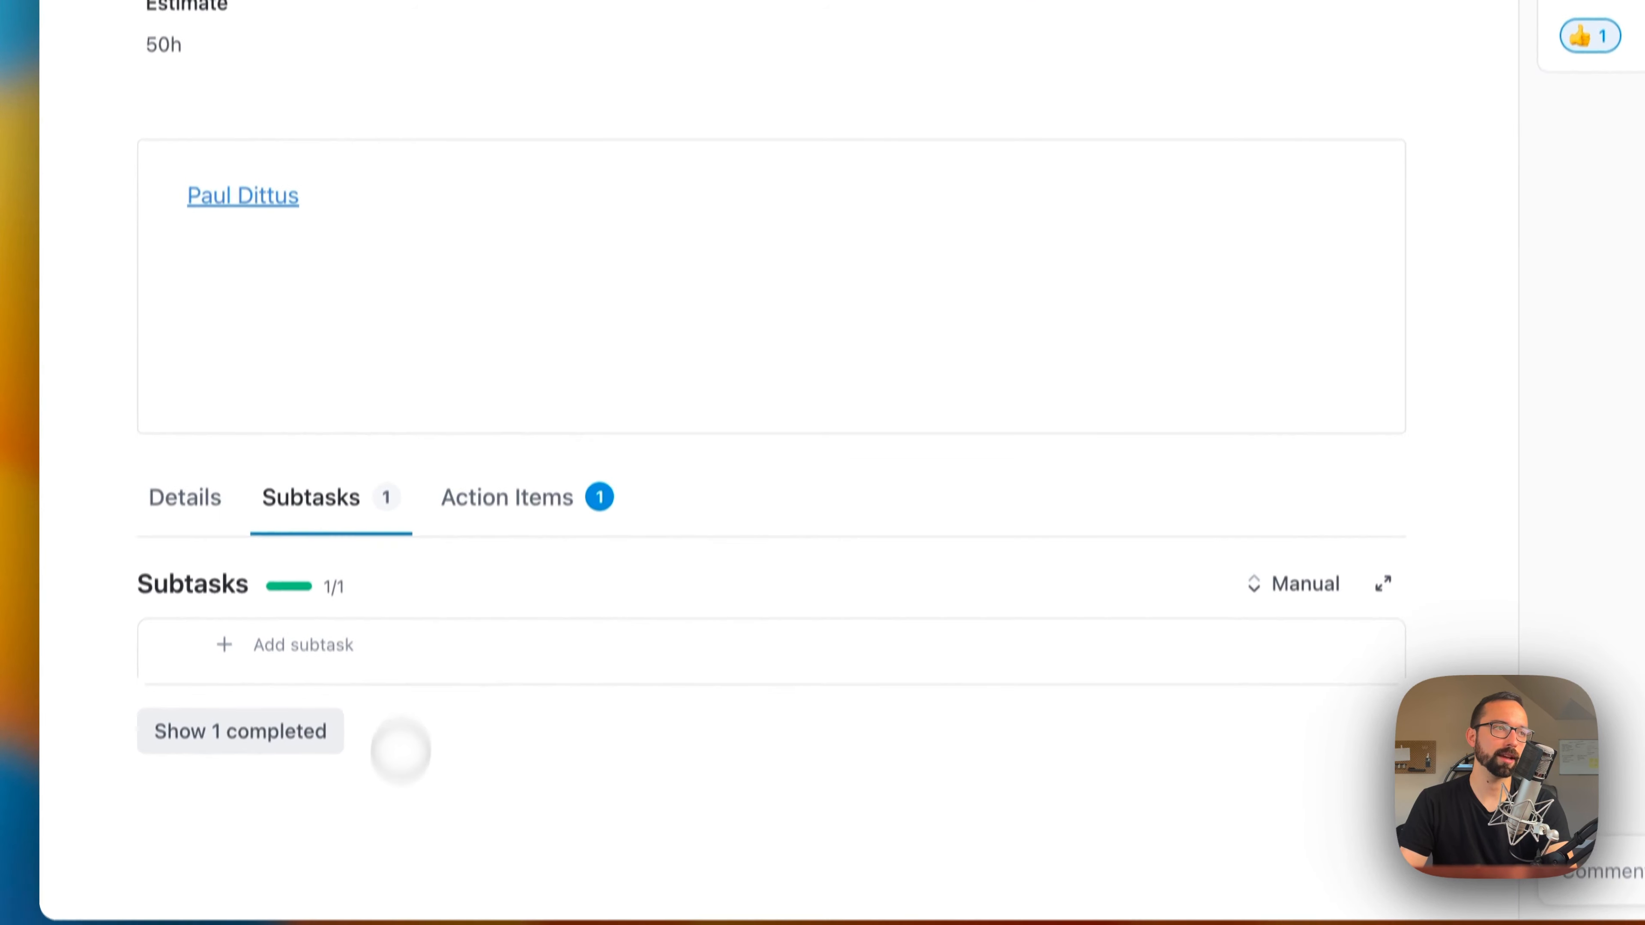
Step: Add a checklist item reading "Checklist" and the line "This is important text" to the task description
left_click(279, 286)
type("[]")
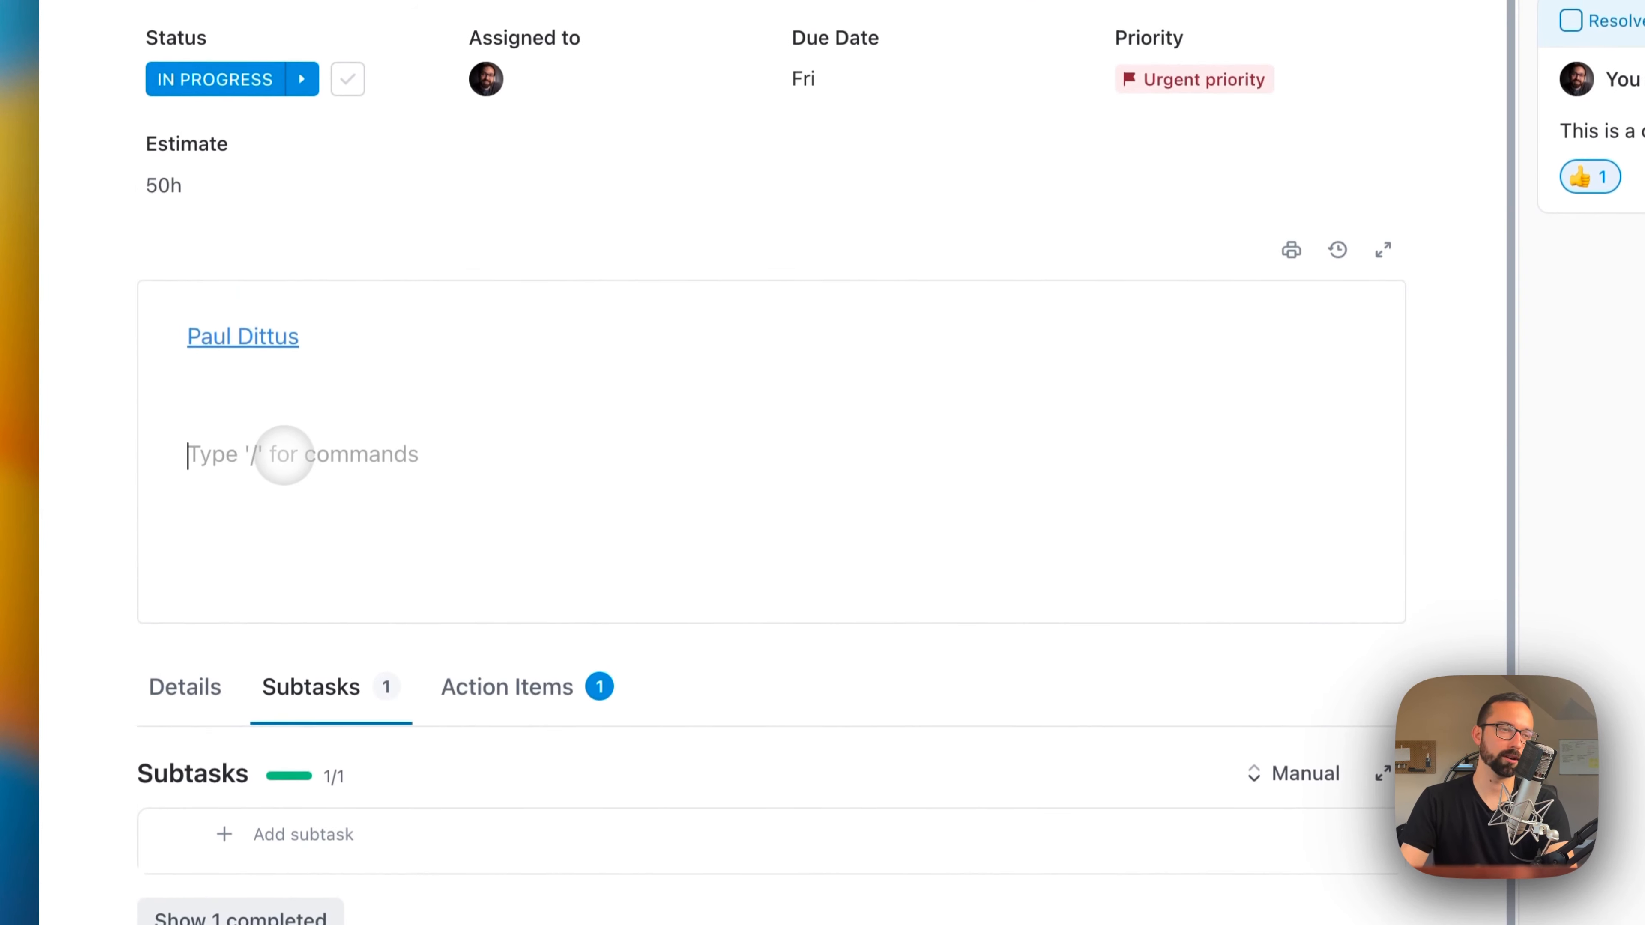
type("Checkl")
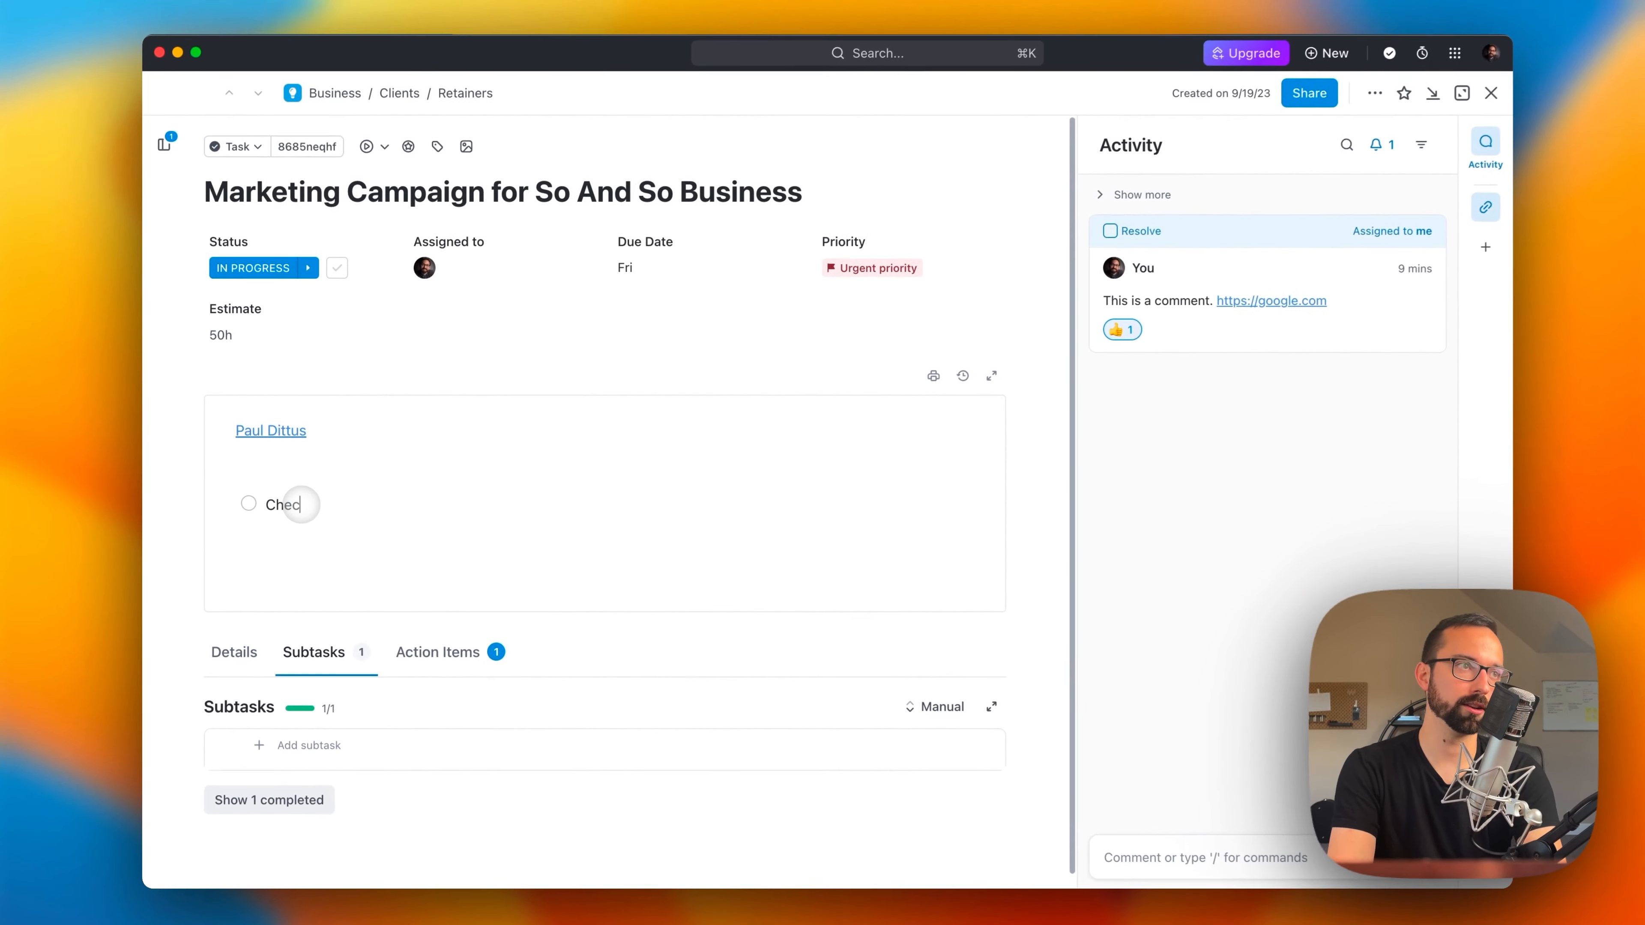
type("ist")
key("Return")
left_click(302, 457)
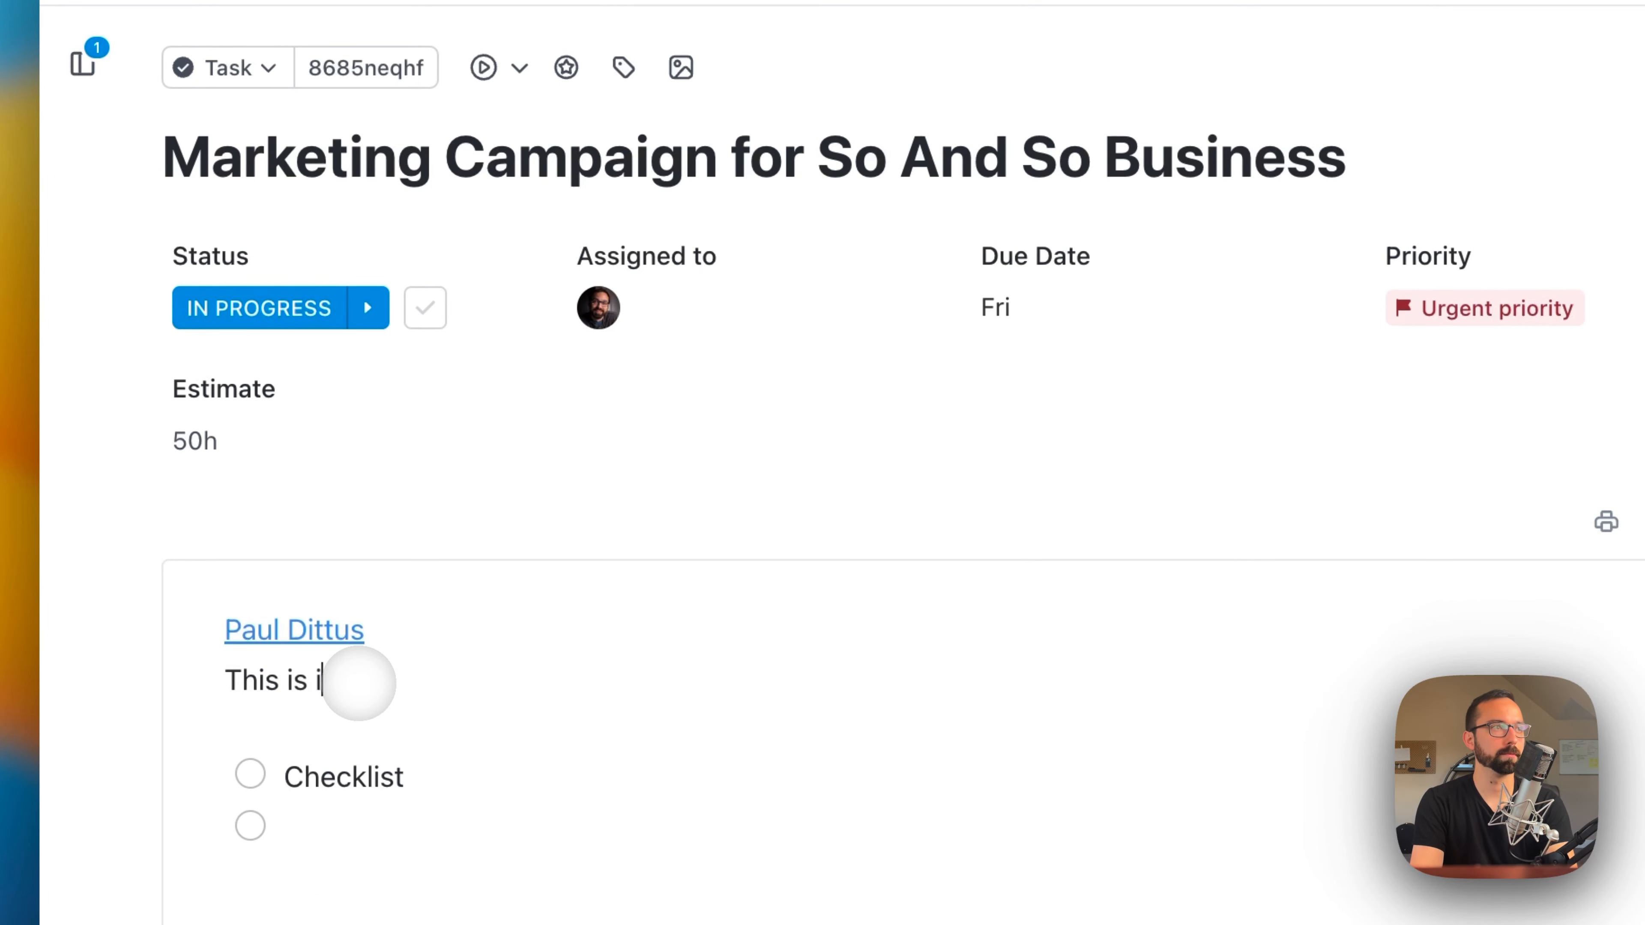
type("This is important test")
key("Return")
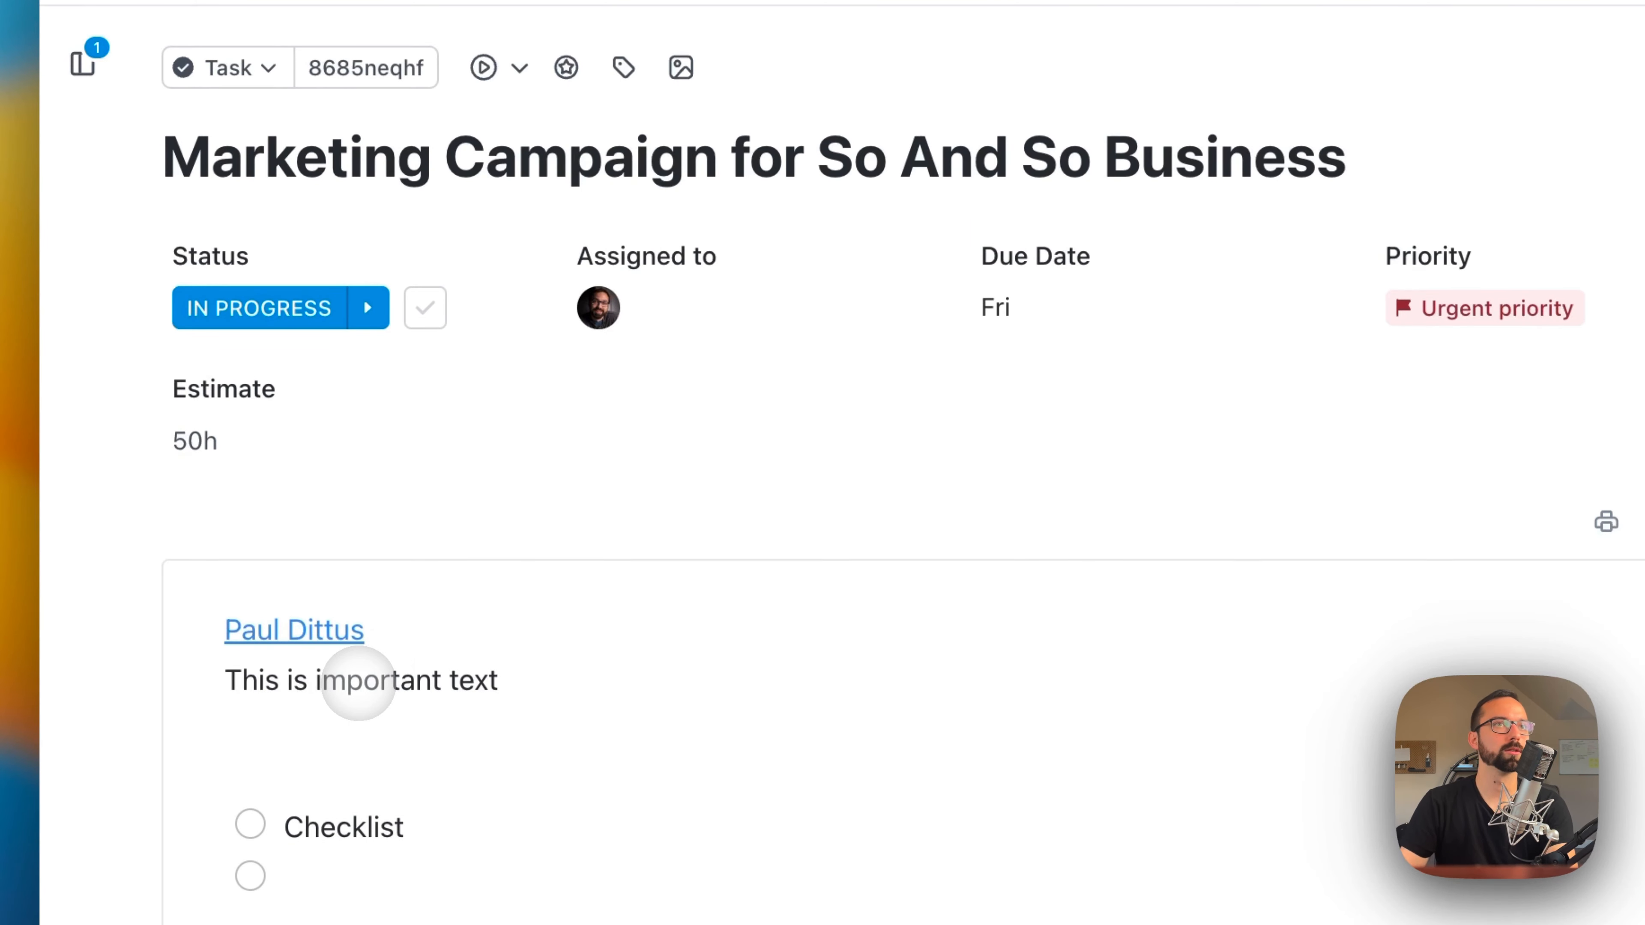
Step: Close the marketing campaign task and preview its description from the Retainers list
left_click(1509, 103)
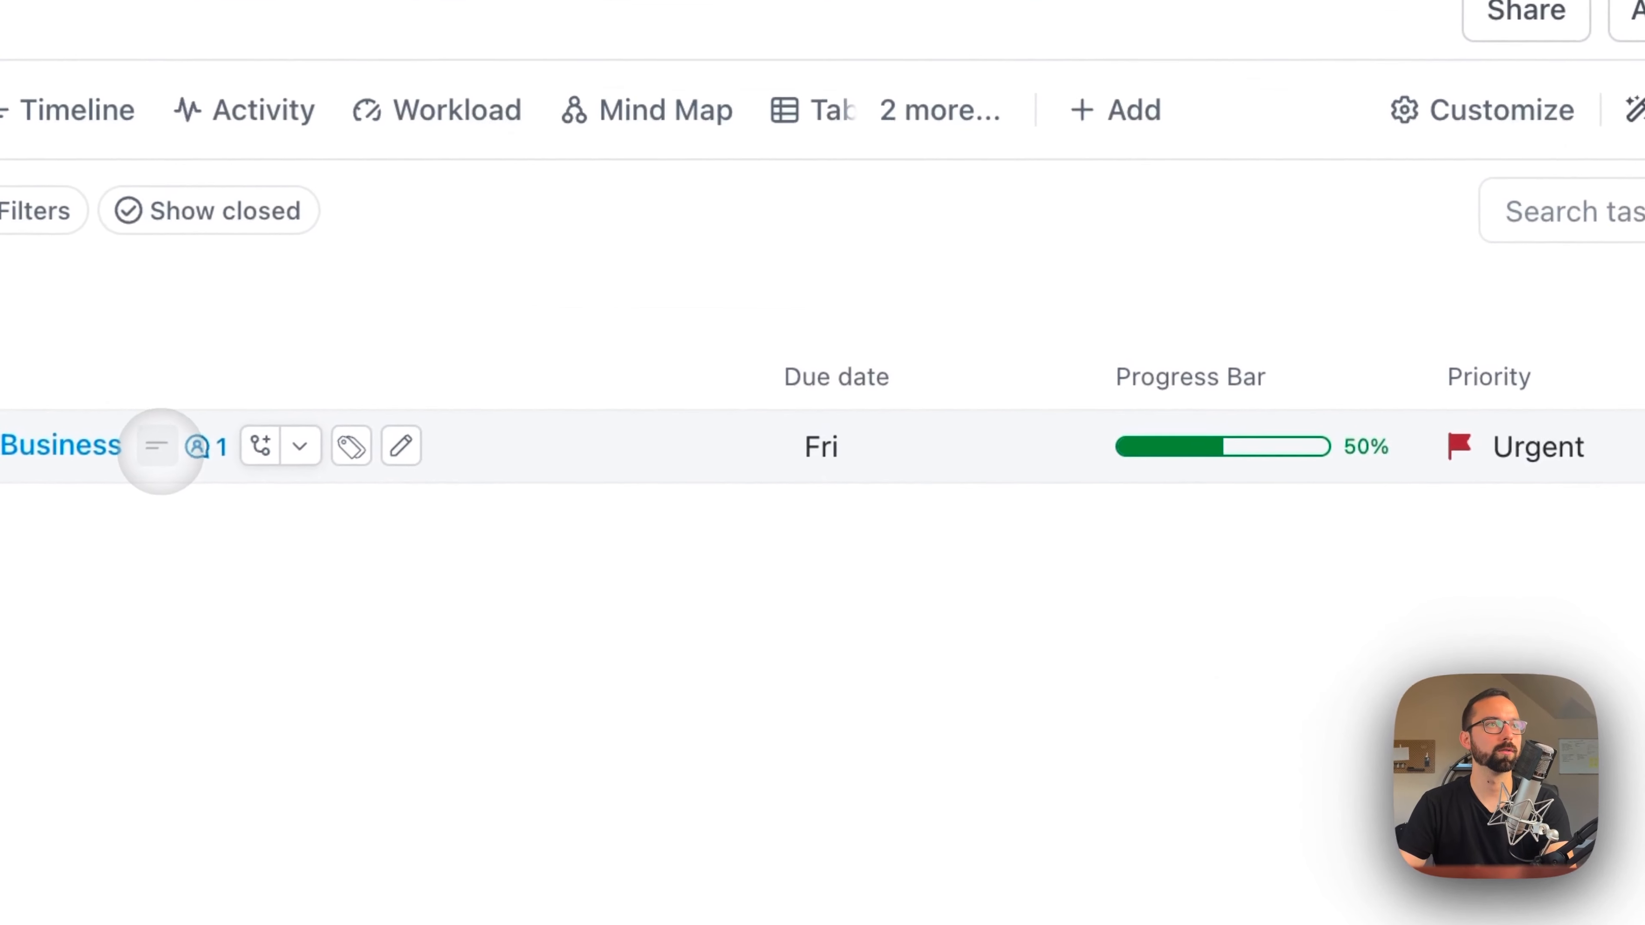
mouse_move(154, 465)
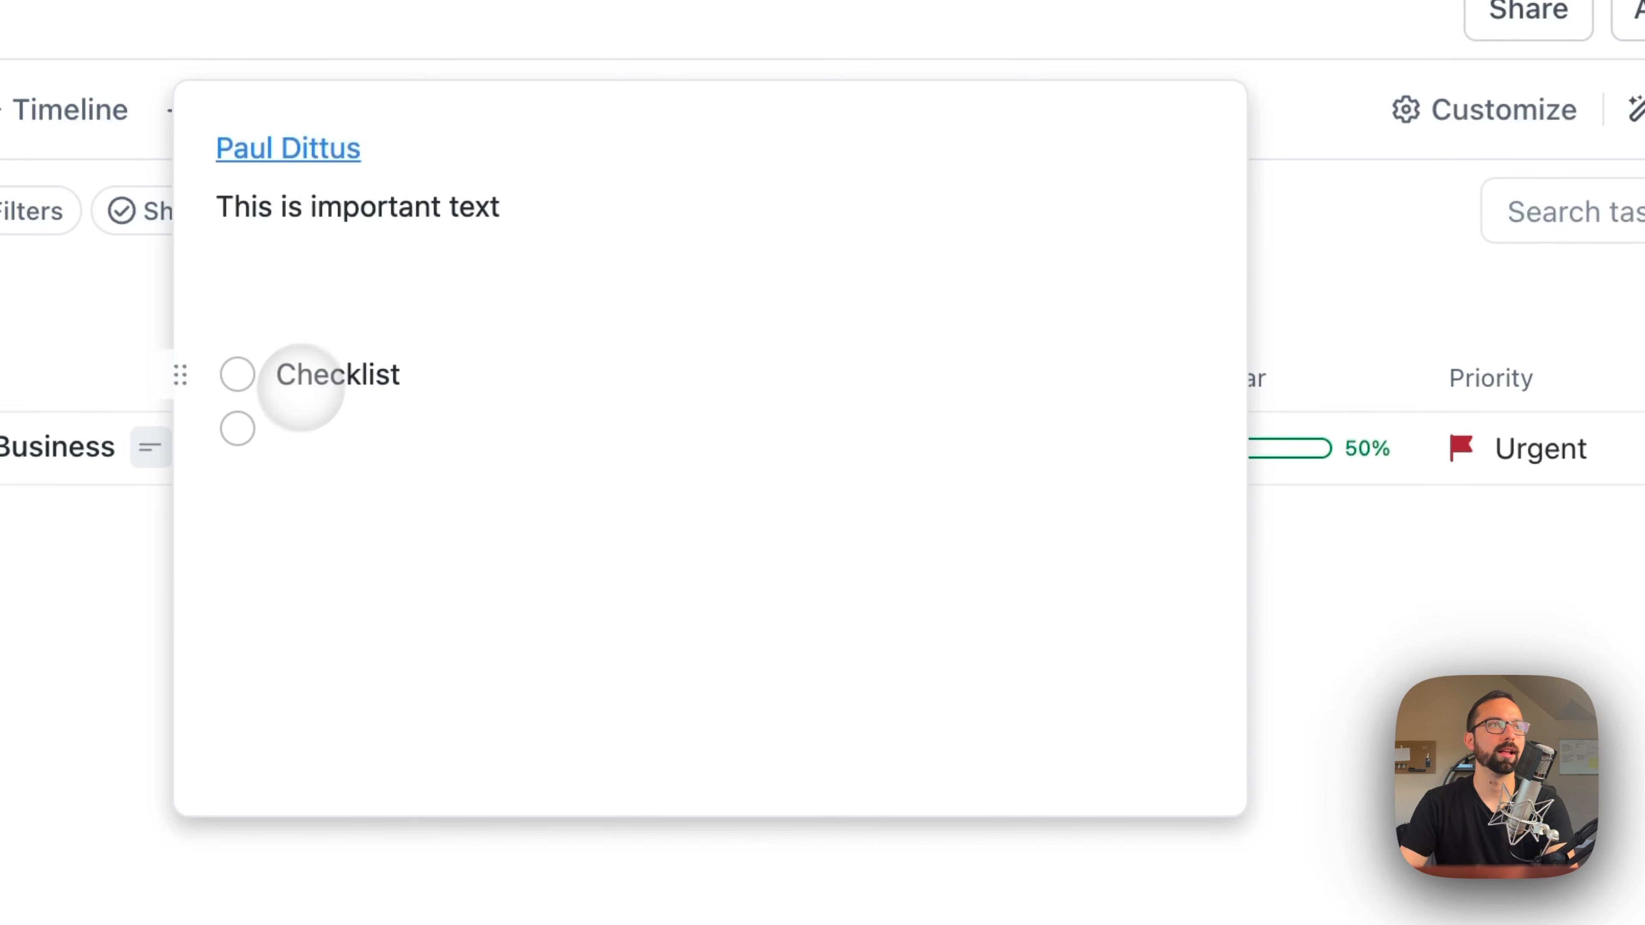
left_click_drag(264, 398, 349, 417)
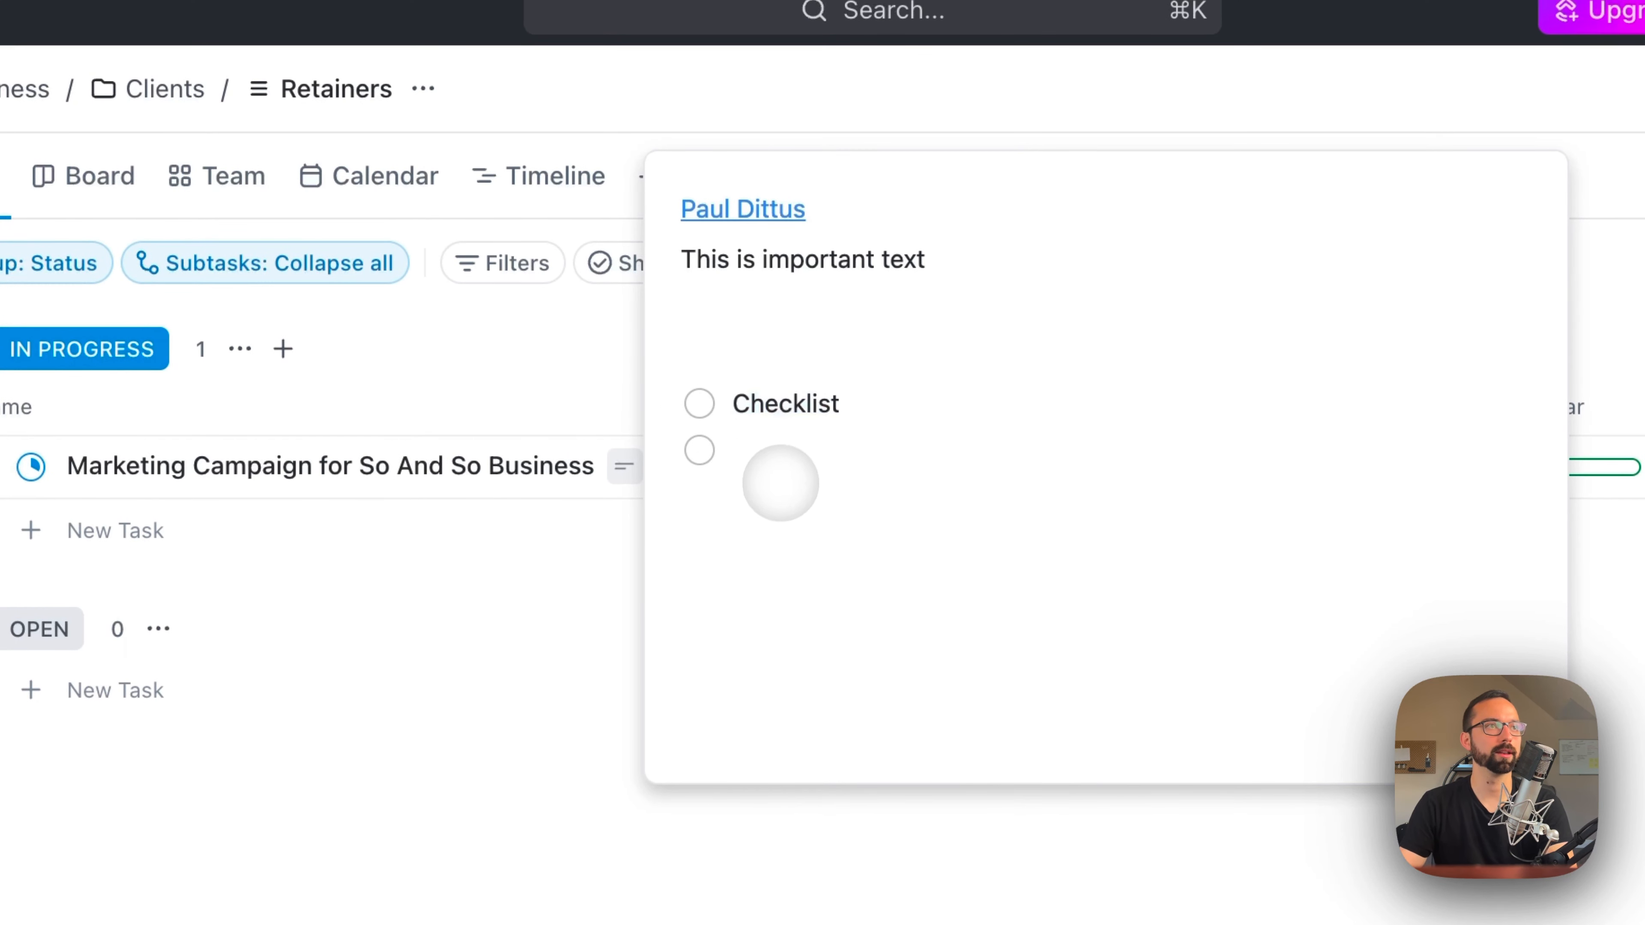
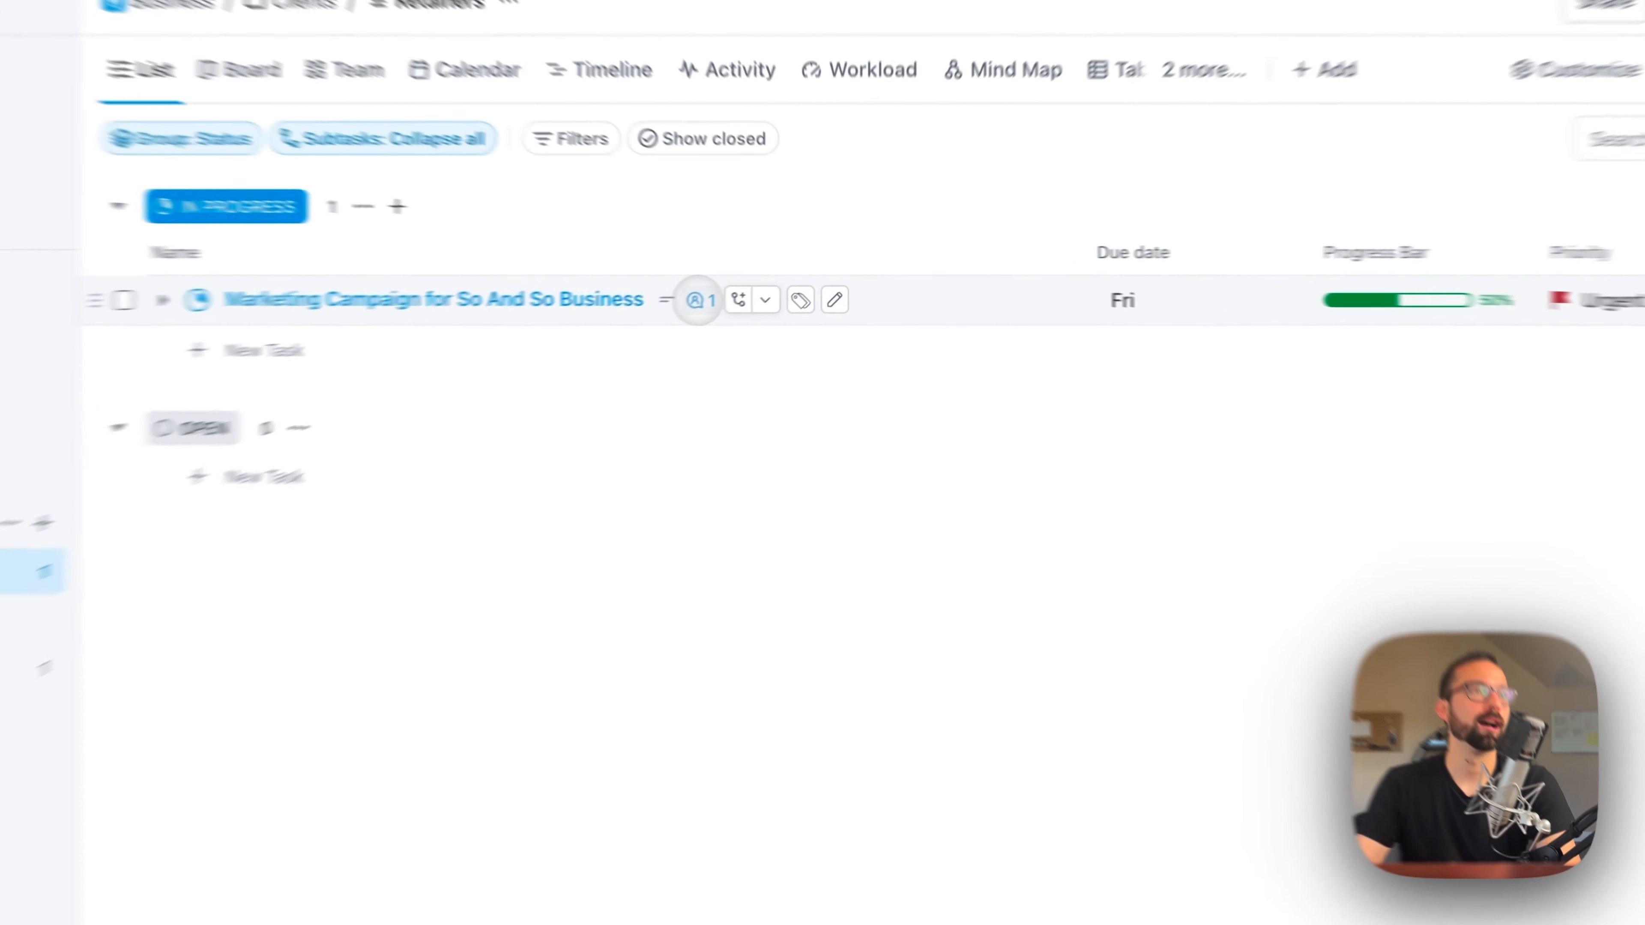
Step: Resolve the assigned comment on the marketing campaign task directly from the Retainers list
mouse_move(755, 287)
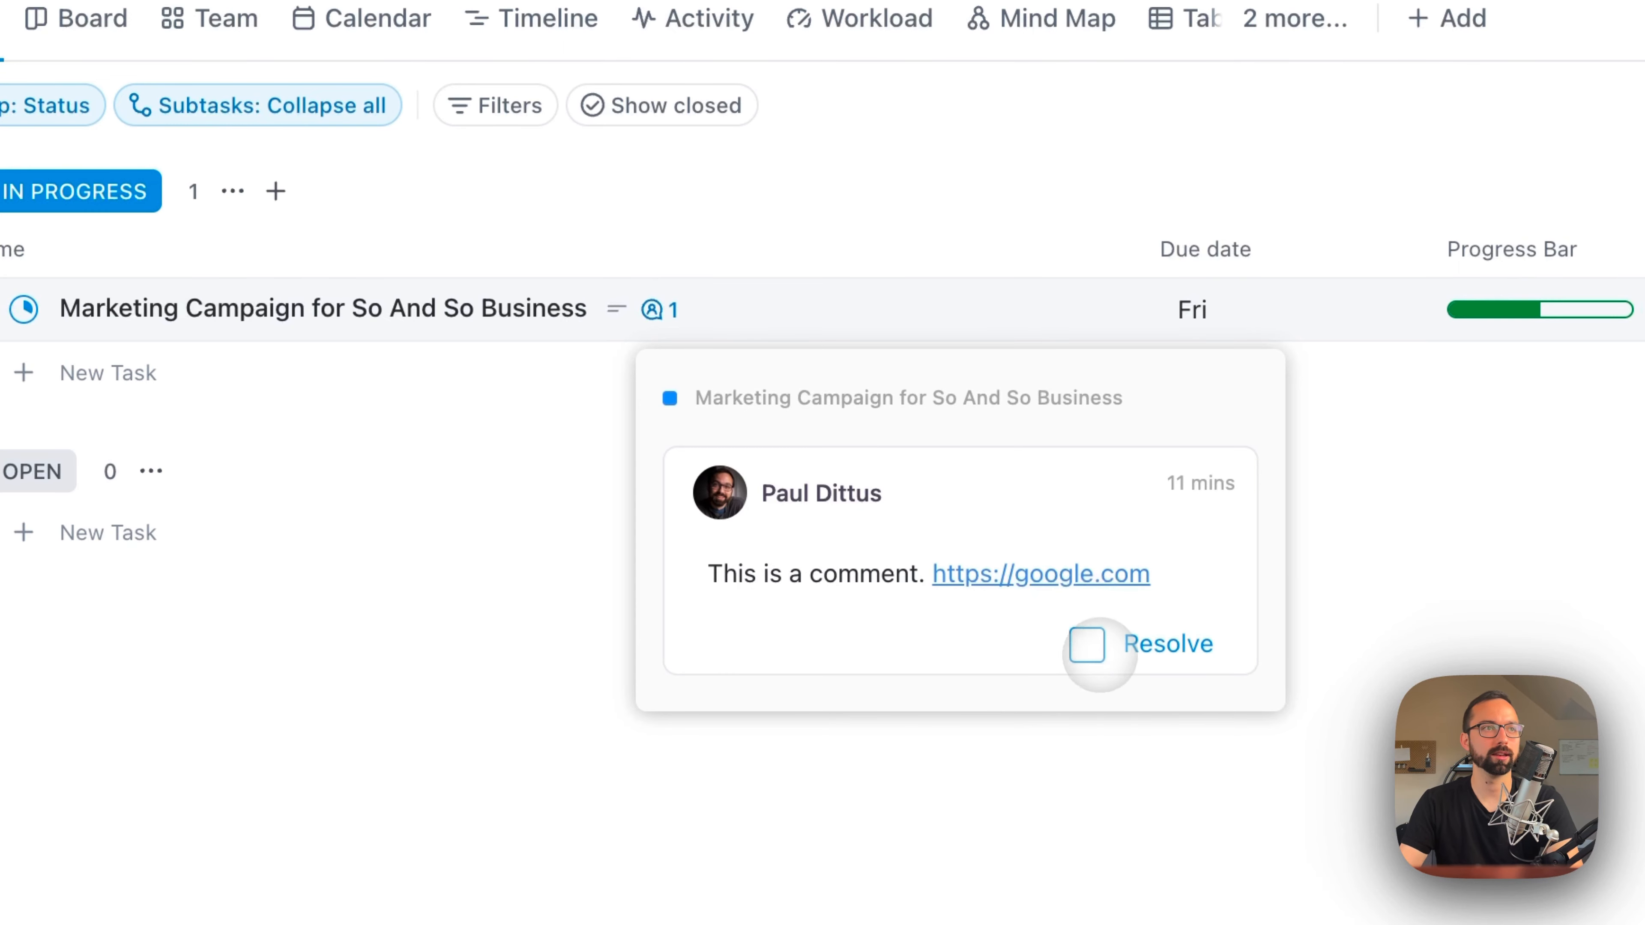
left_click(1088, 644)
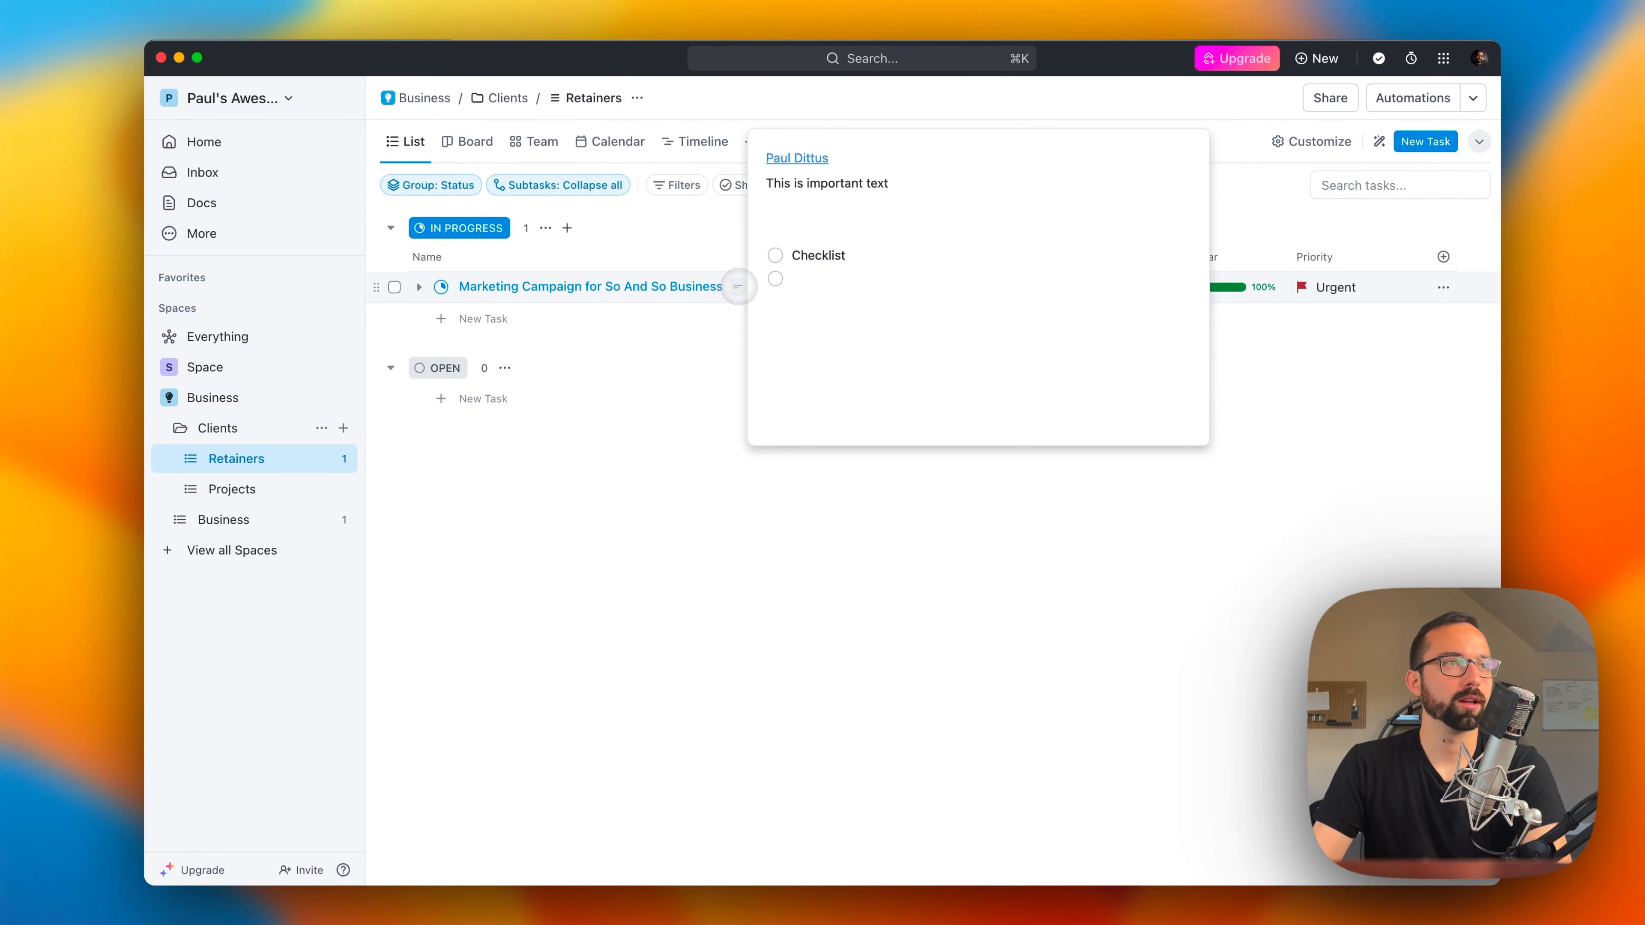
left_click(419, 287)
left_click(419, 286)
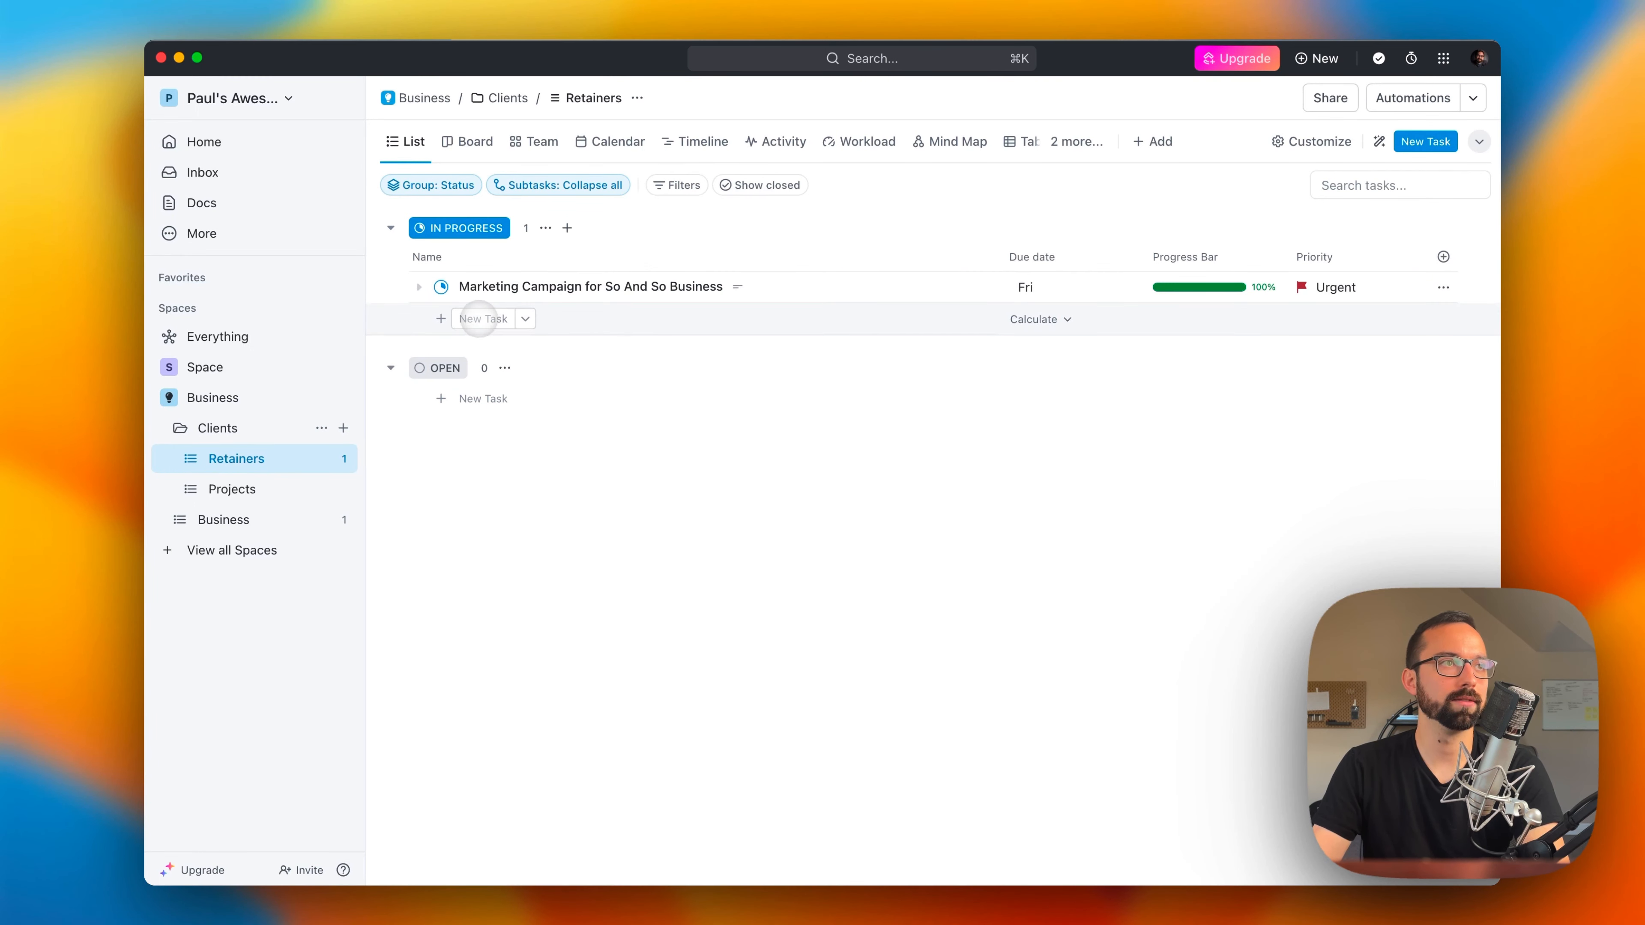
Step: Add a subtask named "This is a subtask" to the marketing campaign task and return to the Retainers list
left_click(505, 287)
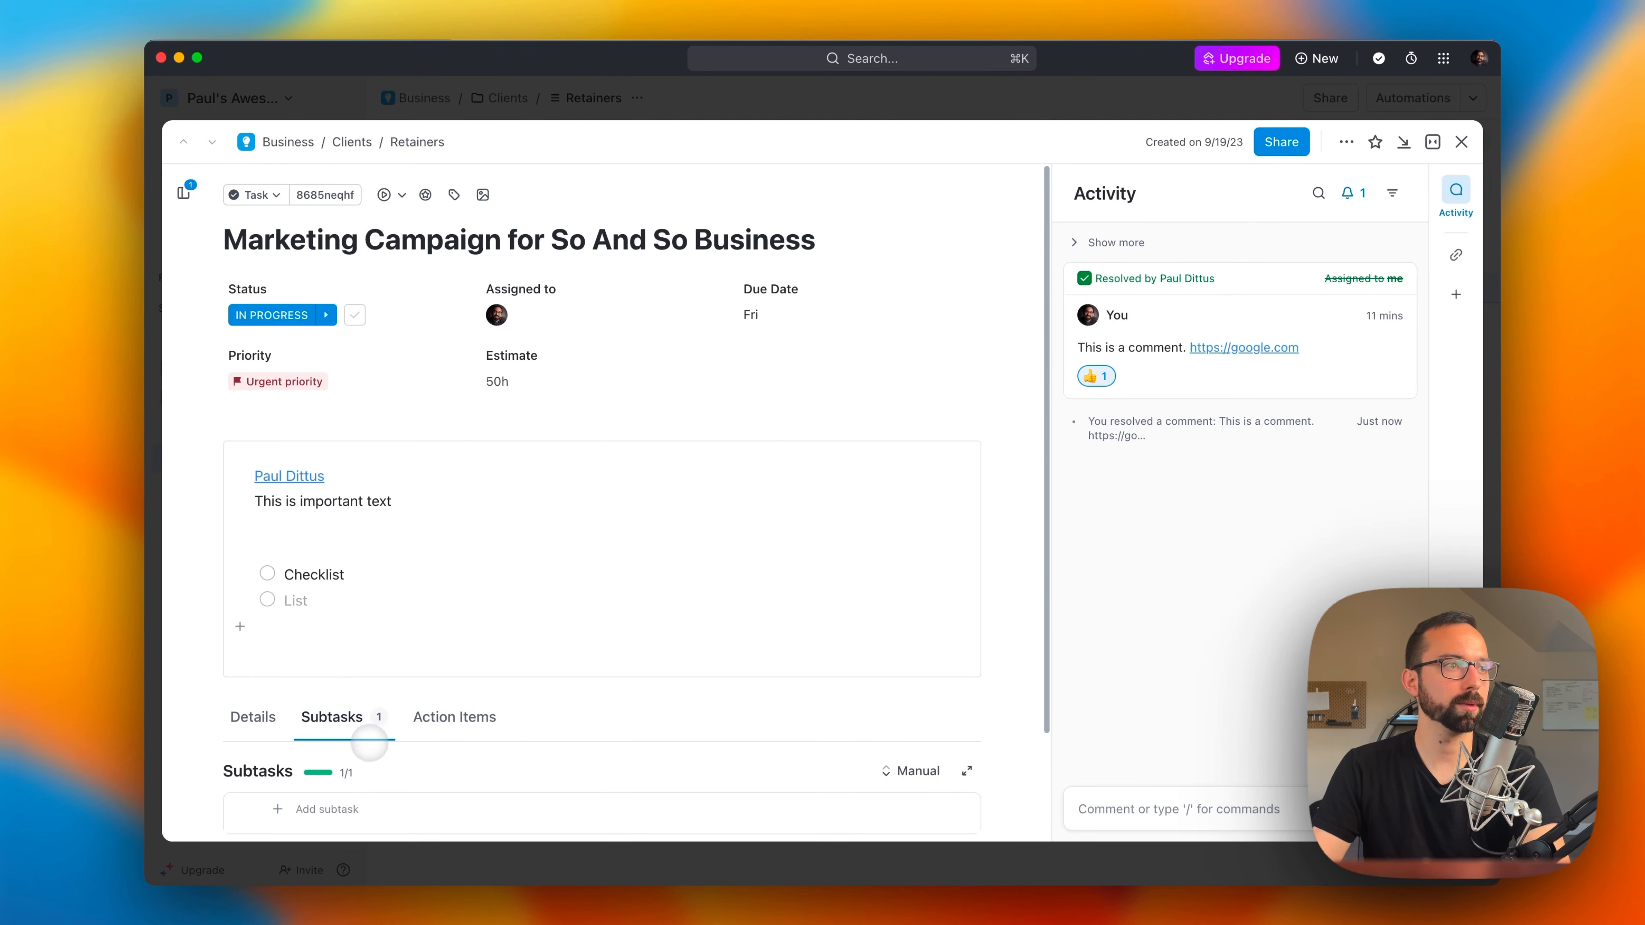
scroll(367, 743, "down", 2)
left_click(305, 681)
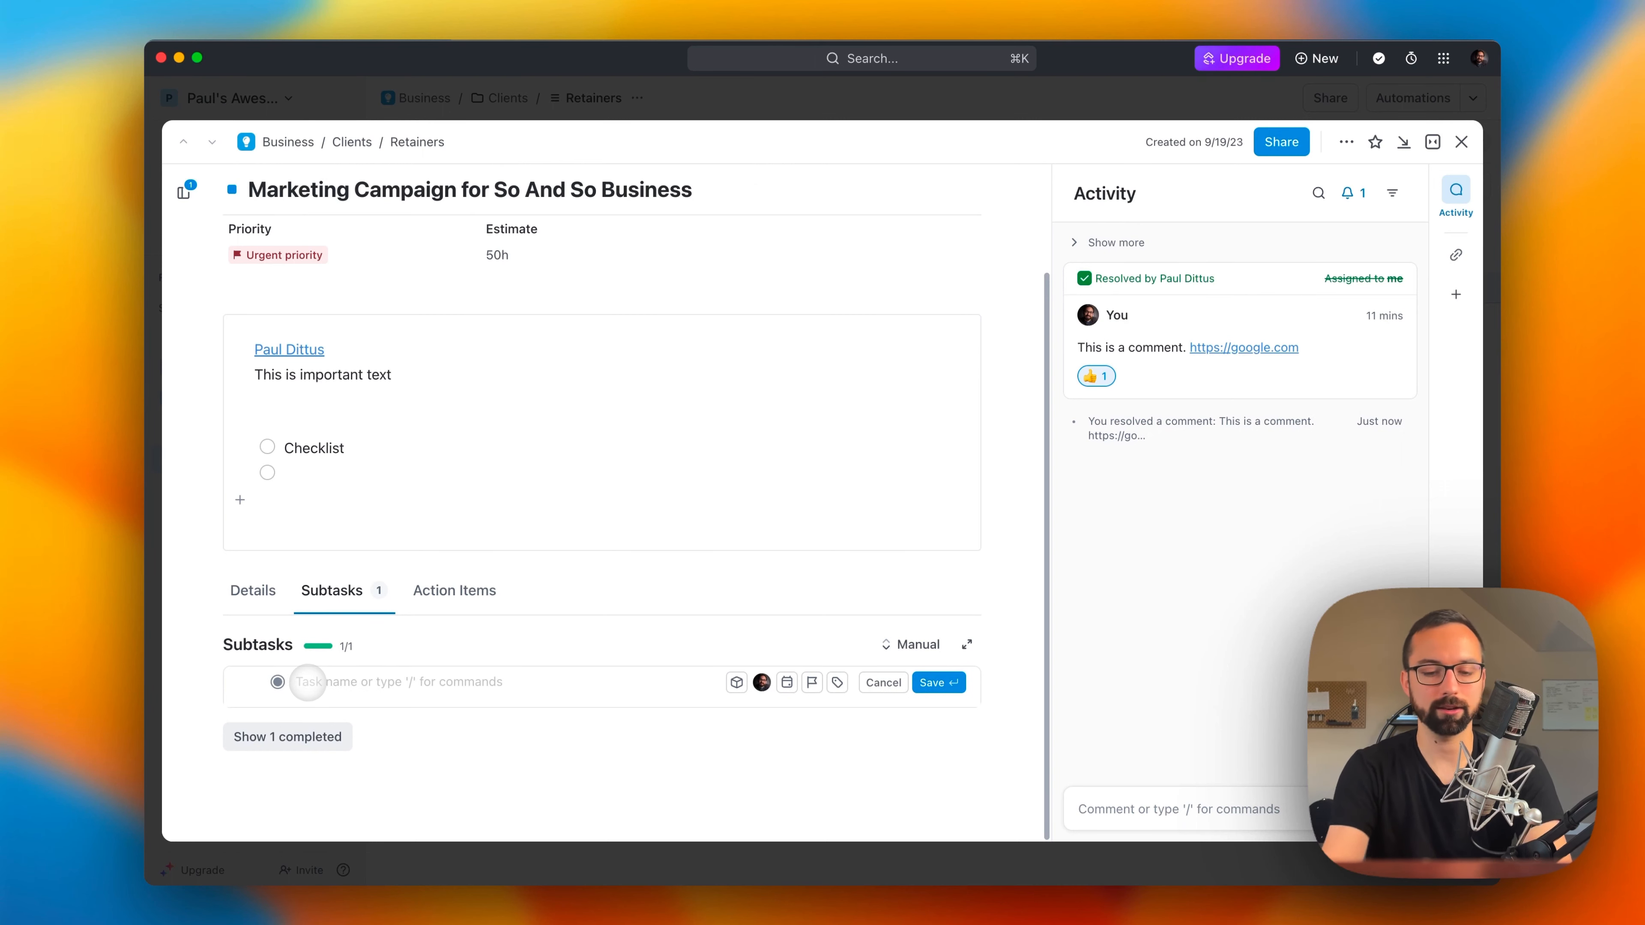
type("This is a subtask")
key("Return")
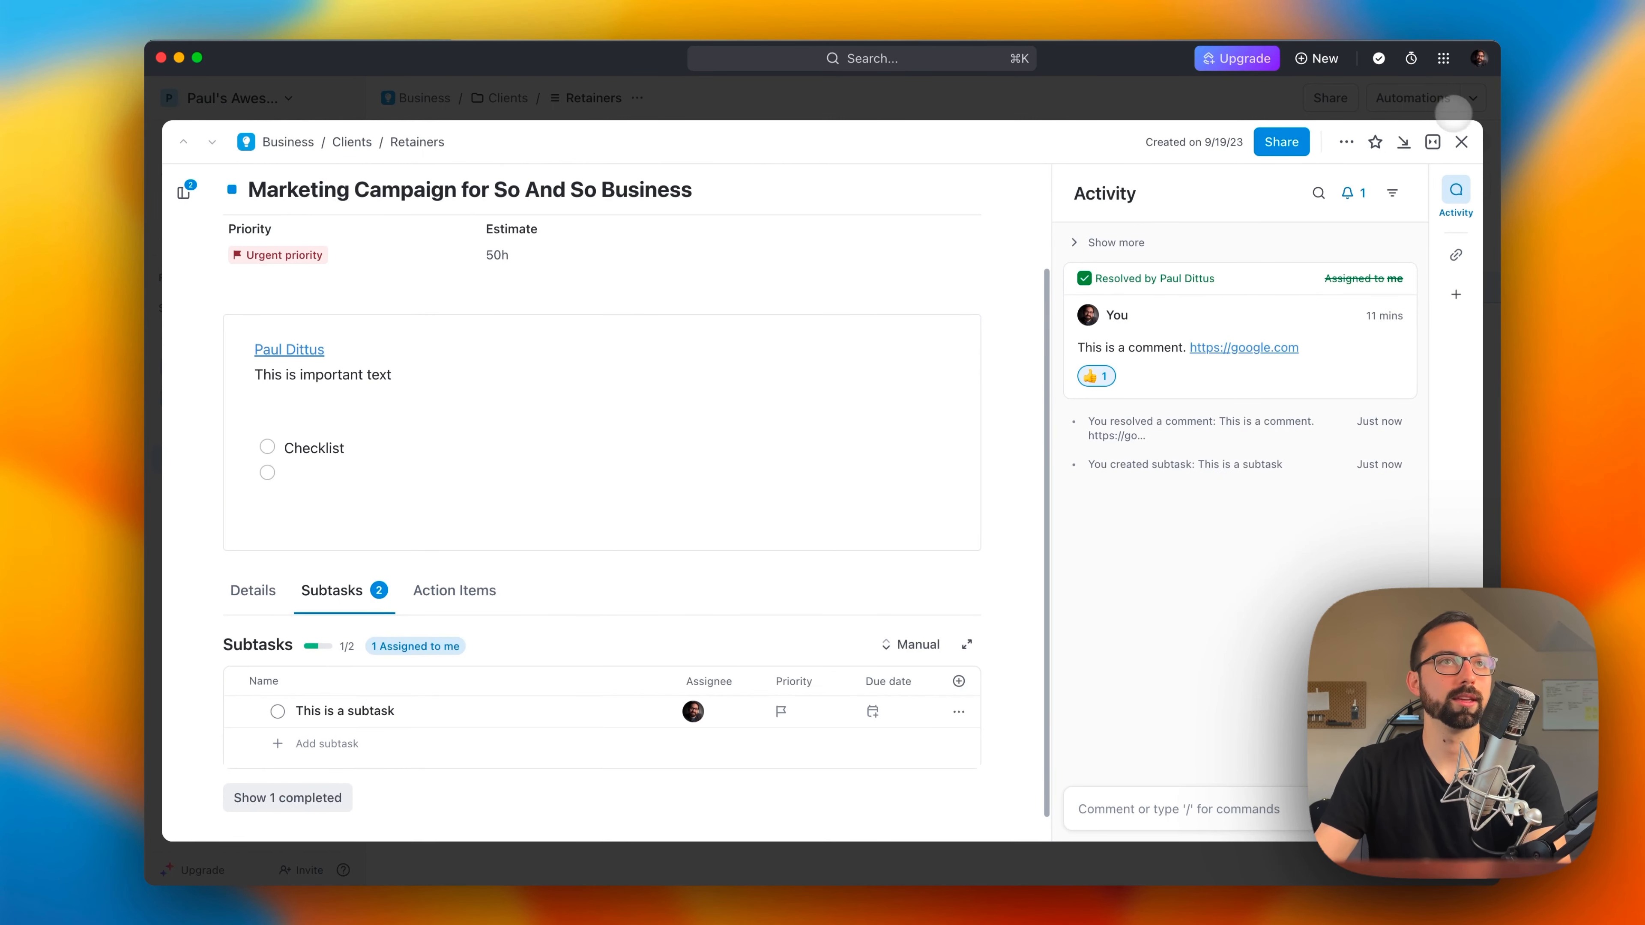
left_click(1461, 142)
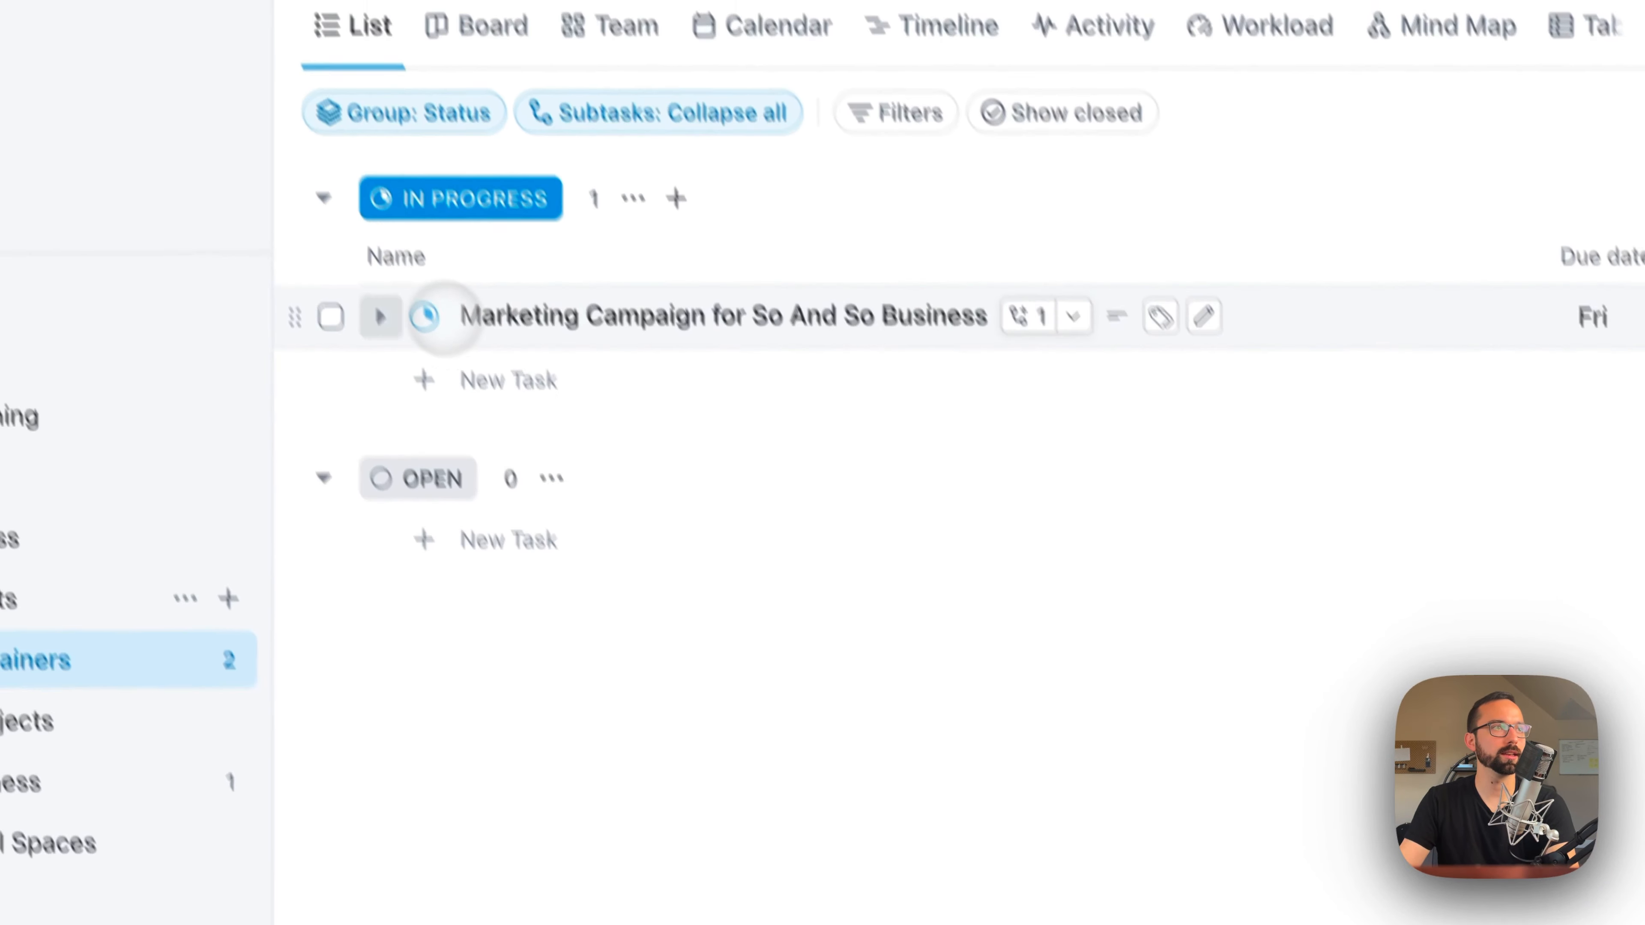
Step: Expand the marketing campaign task in the list and set its subtask's due date to September 28
left_click(382, 316)
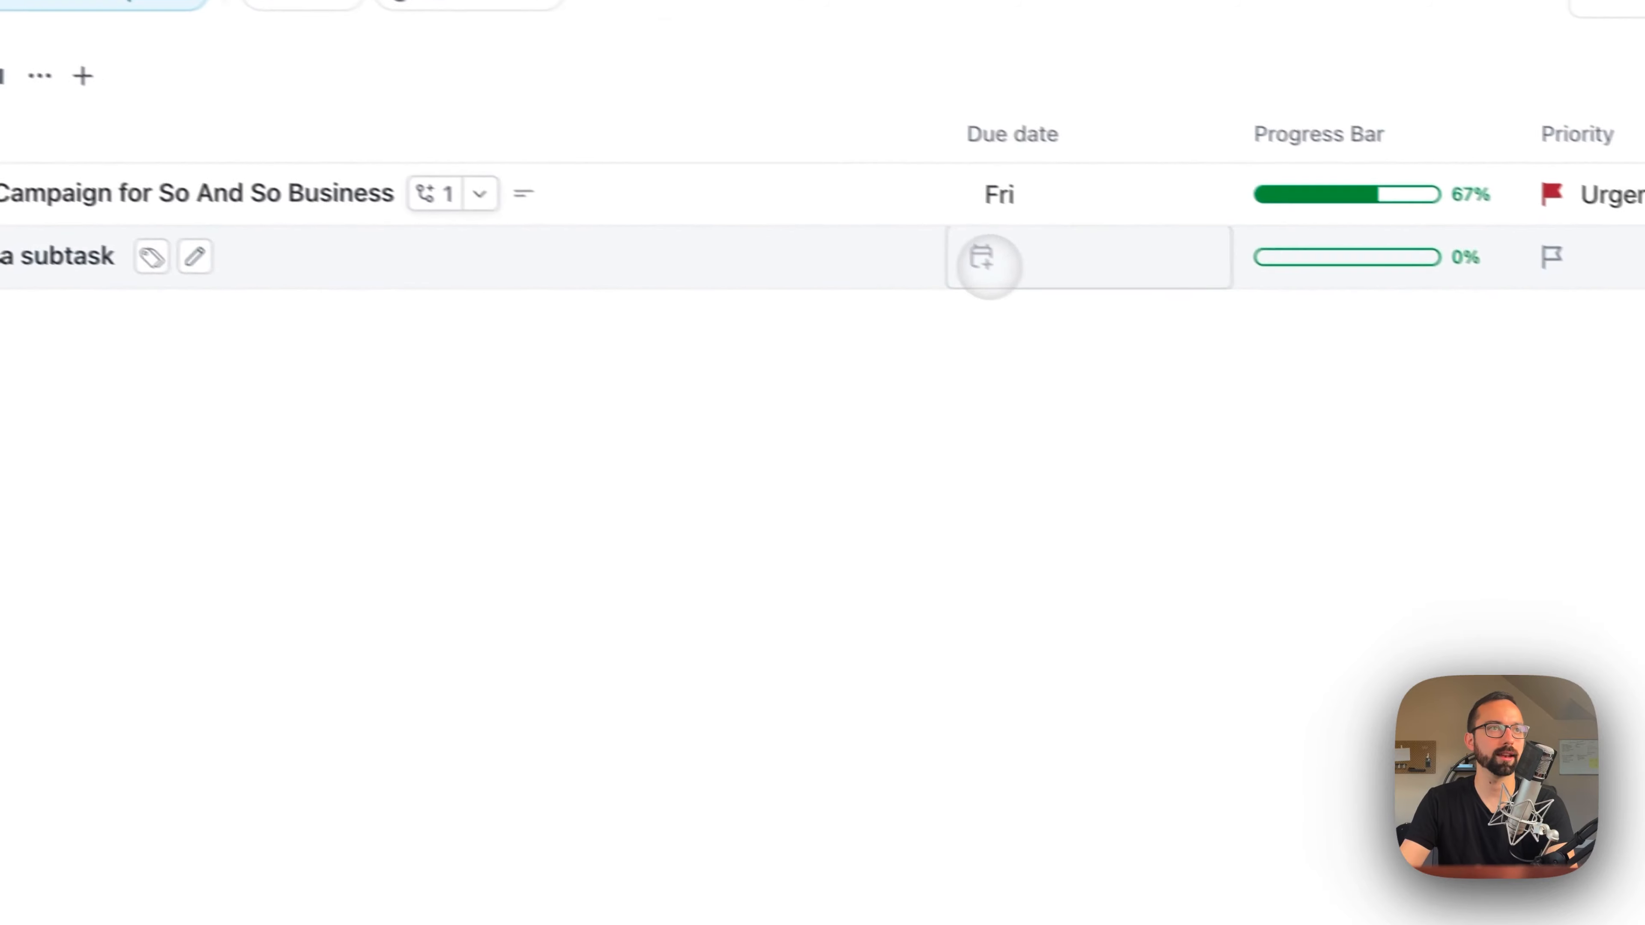
left_click(983, 259)
left_click(1571, 775)
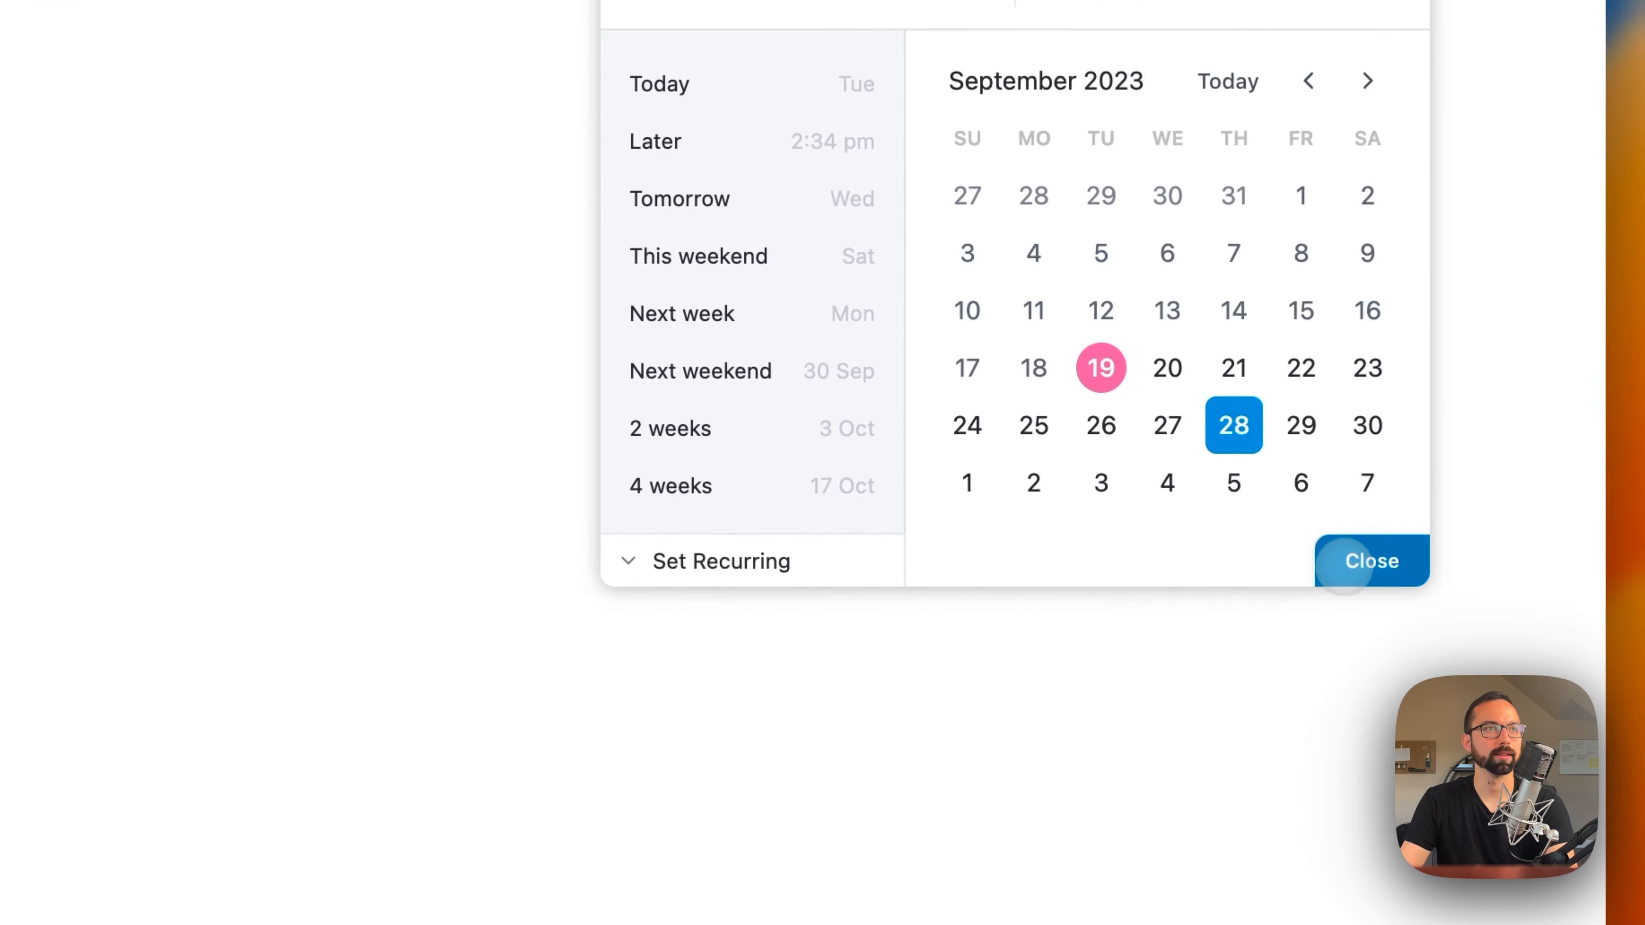
left_click(1343, 560)
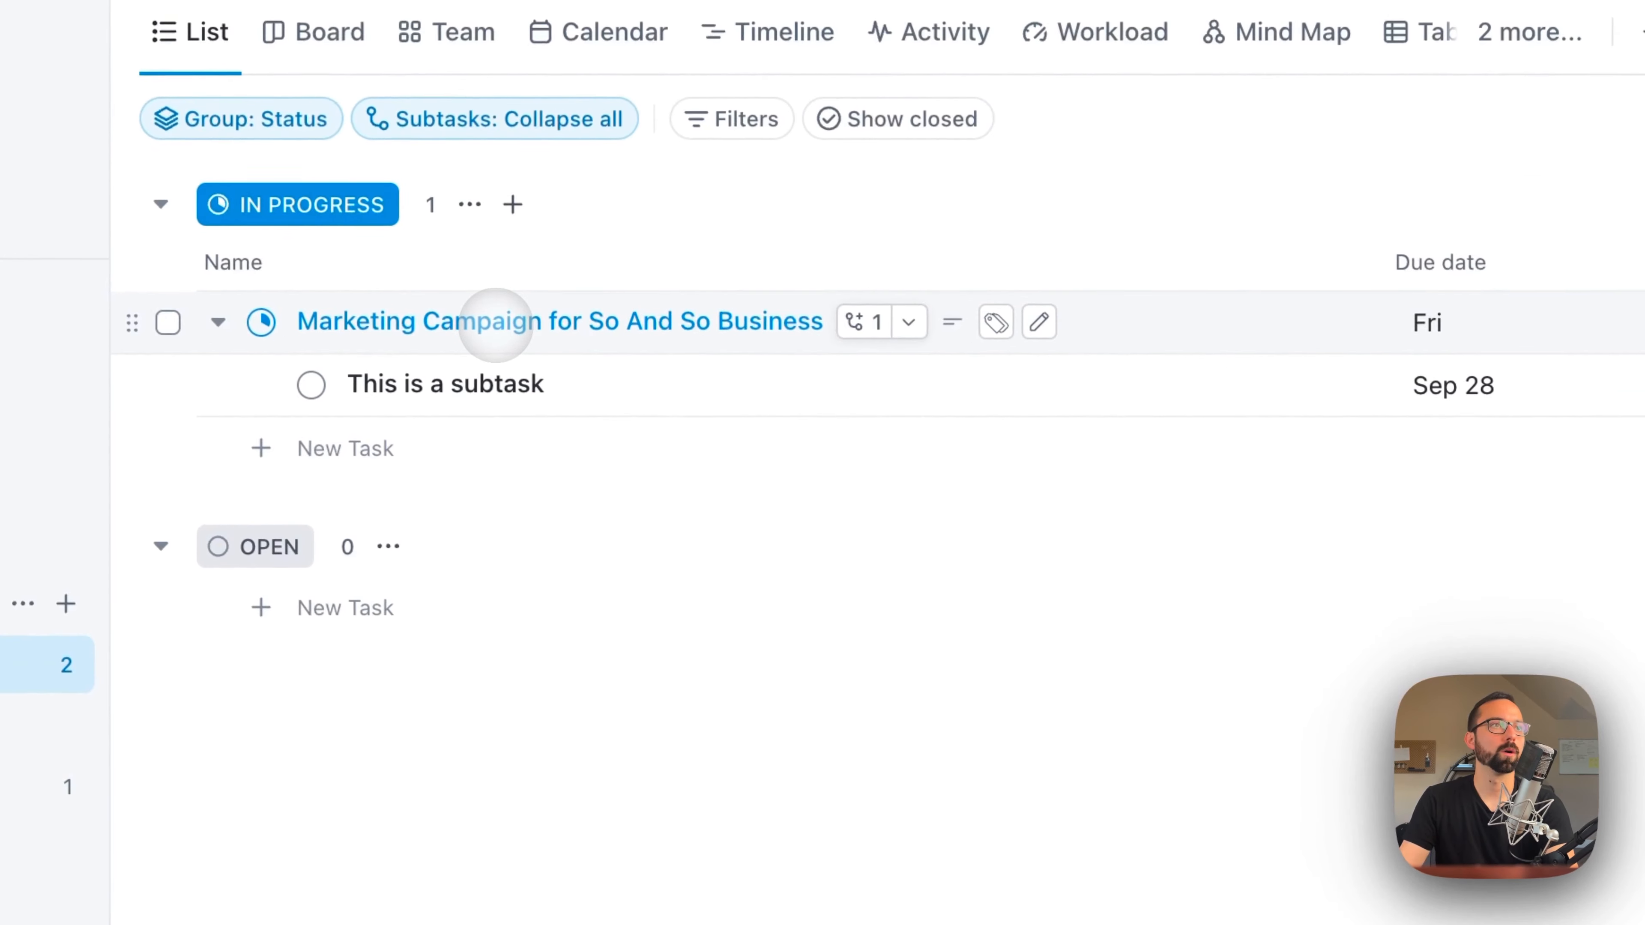
Step: Open the marketing campaign task and its subtask in turn, minimizing each one to the task tray
left_click(542, 287)
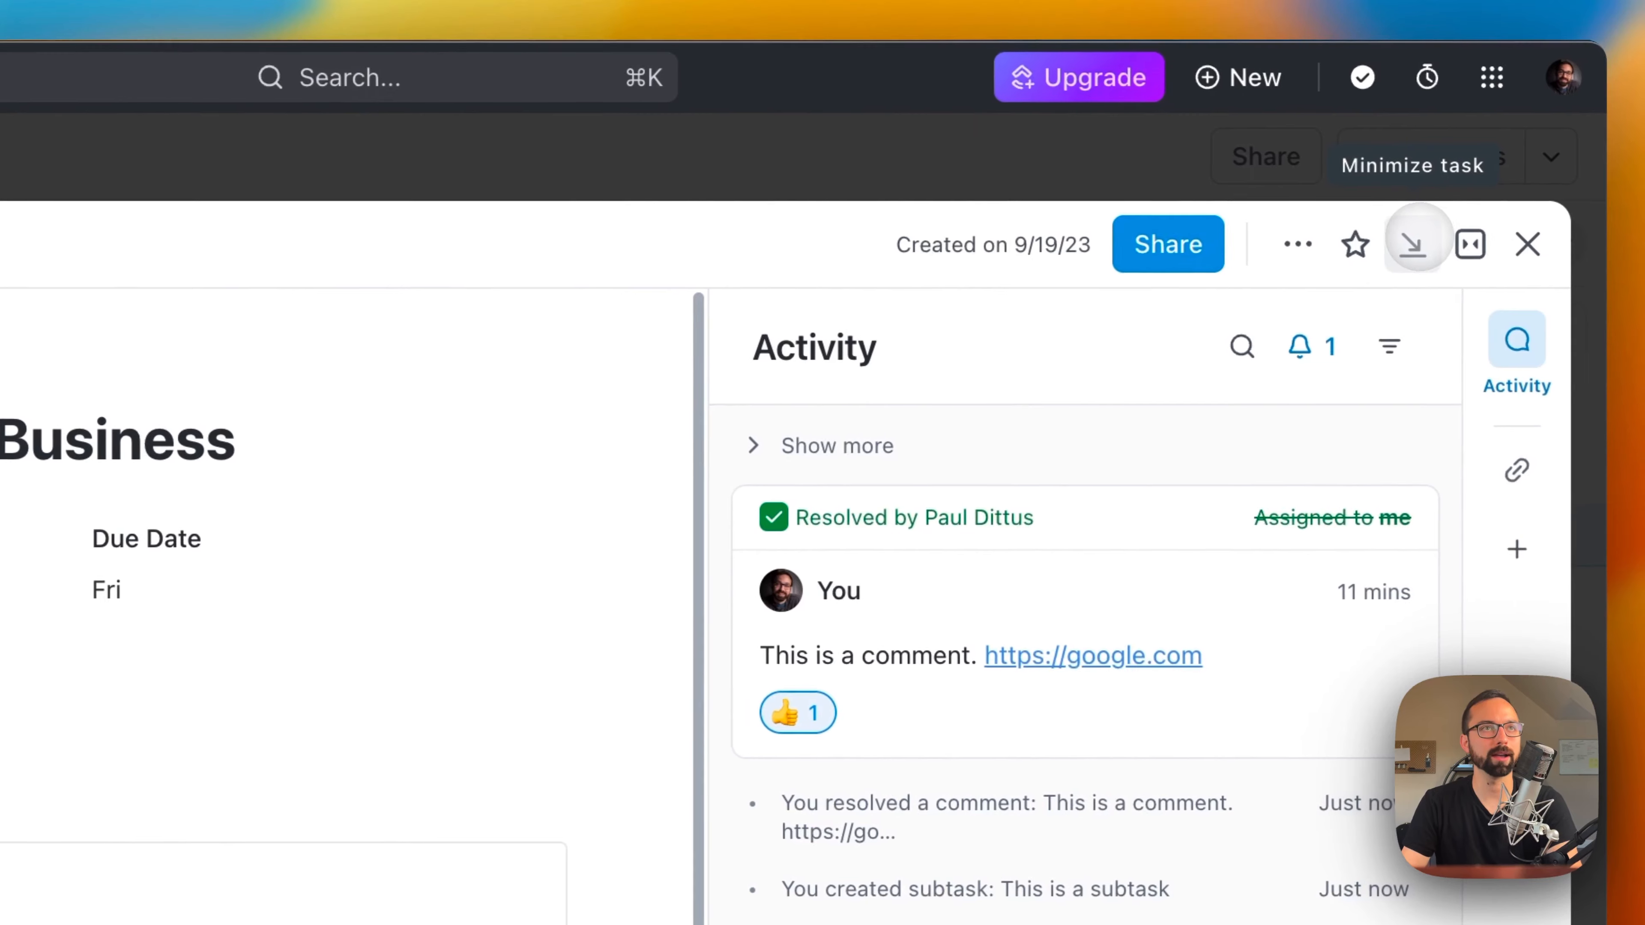
left_click(1412, 244)
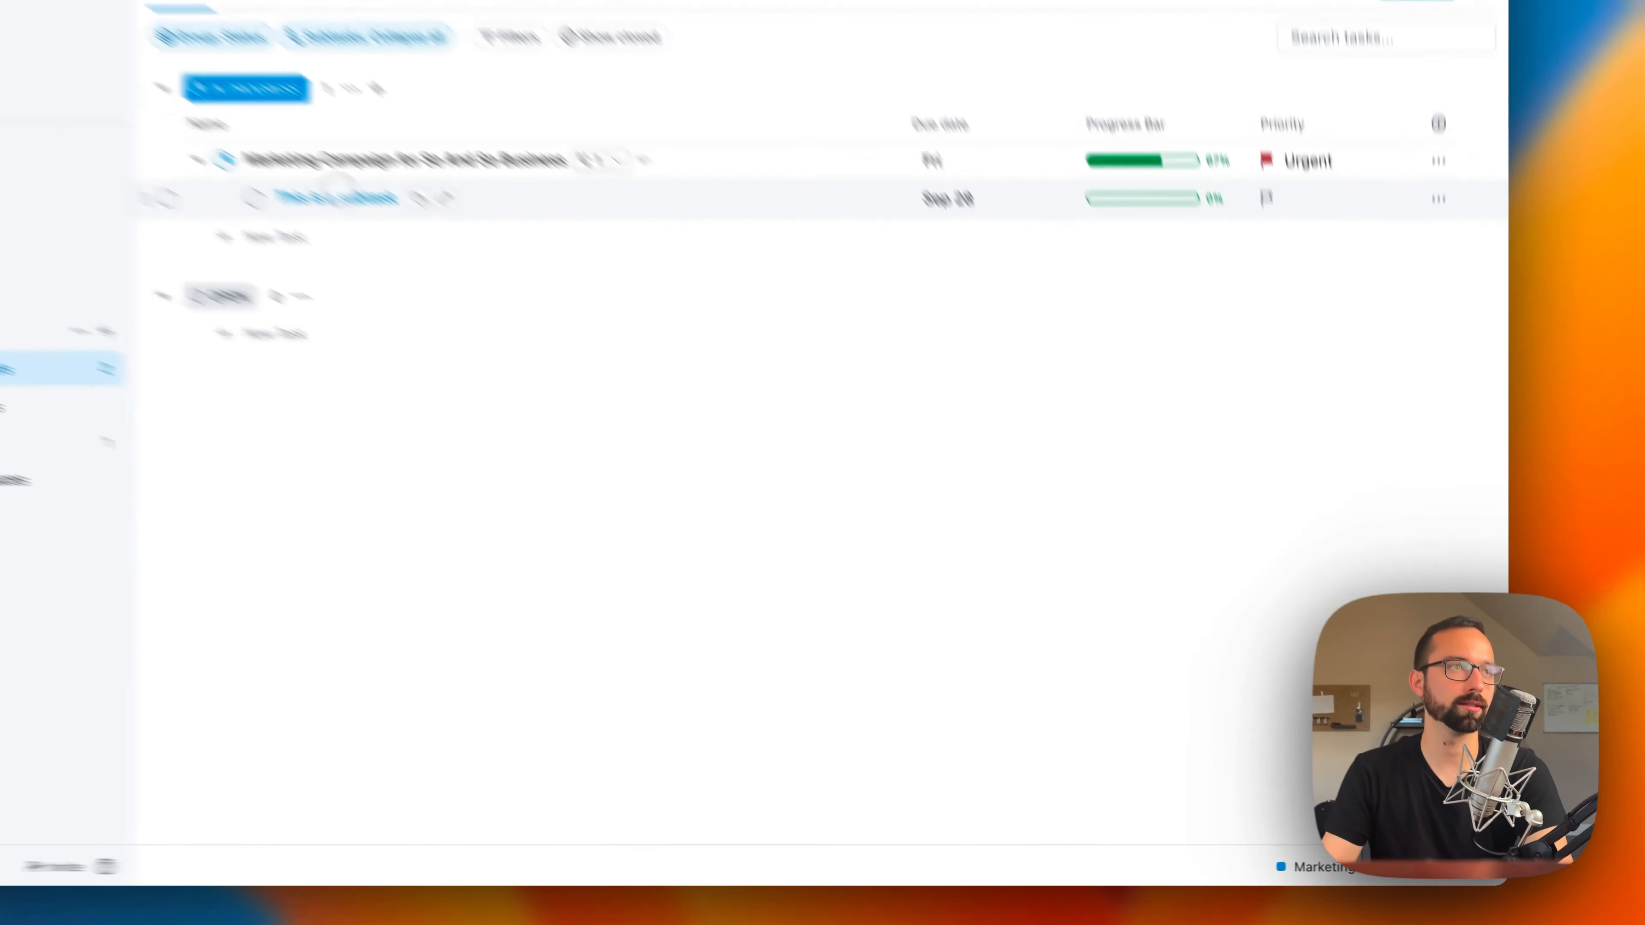
left_click(339, 189)
left_click(1406, 141)
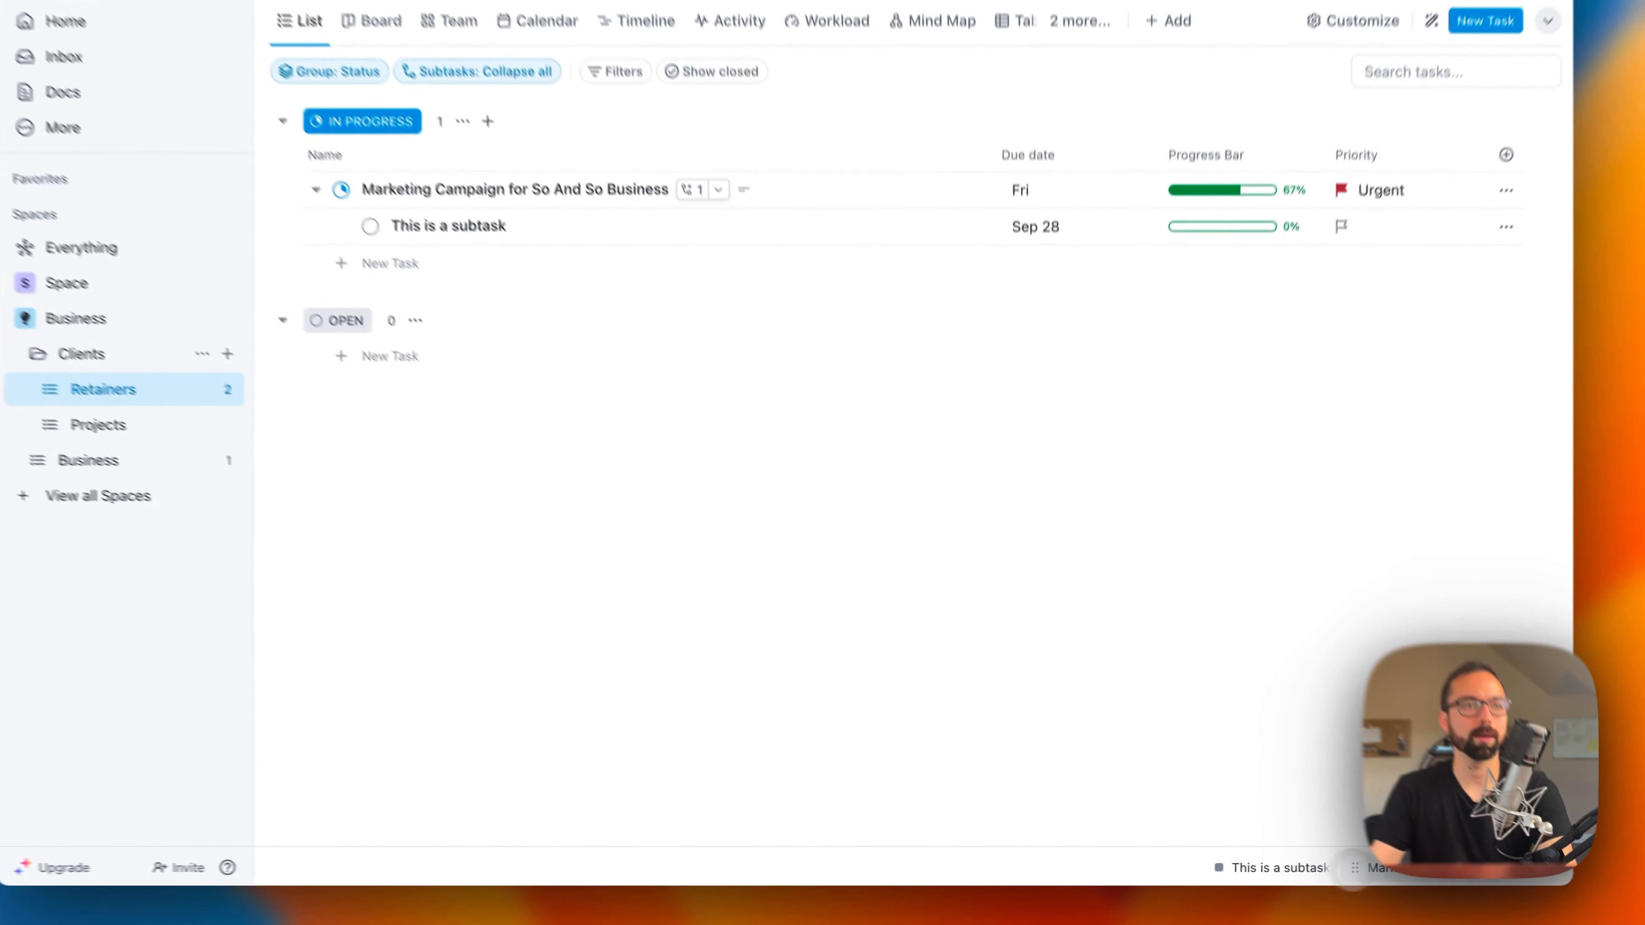
Step: Reopen the minimized marketing campaign task and subtask from the tray to view each one, returning to the list after each
left_click(1328, 869)
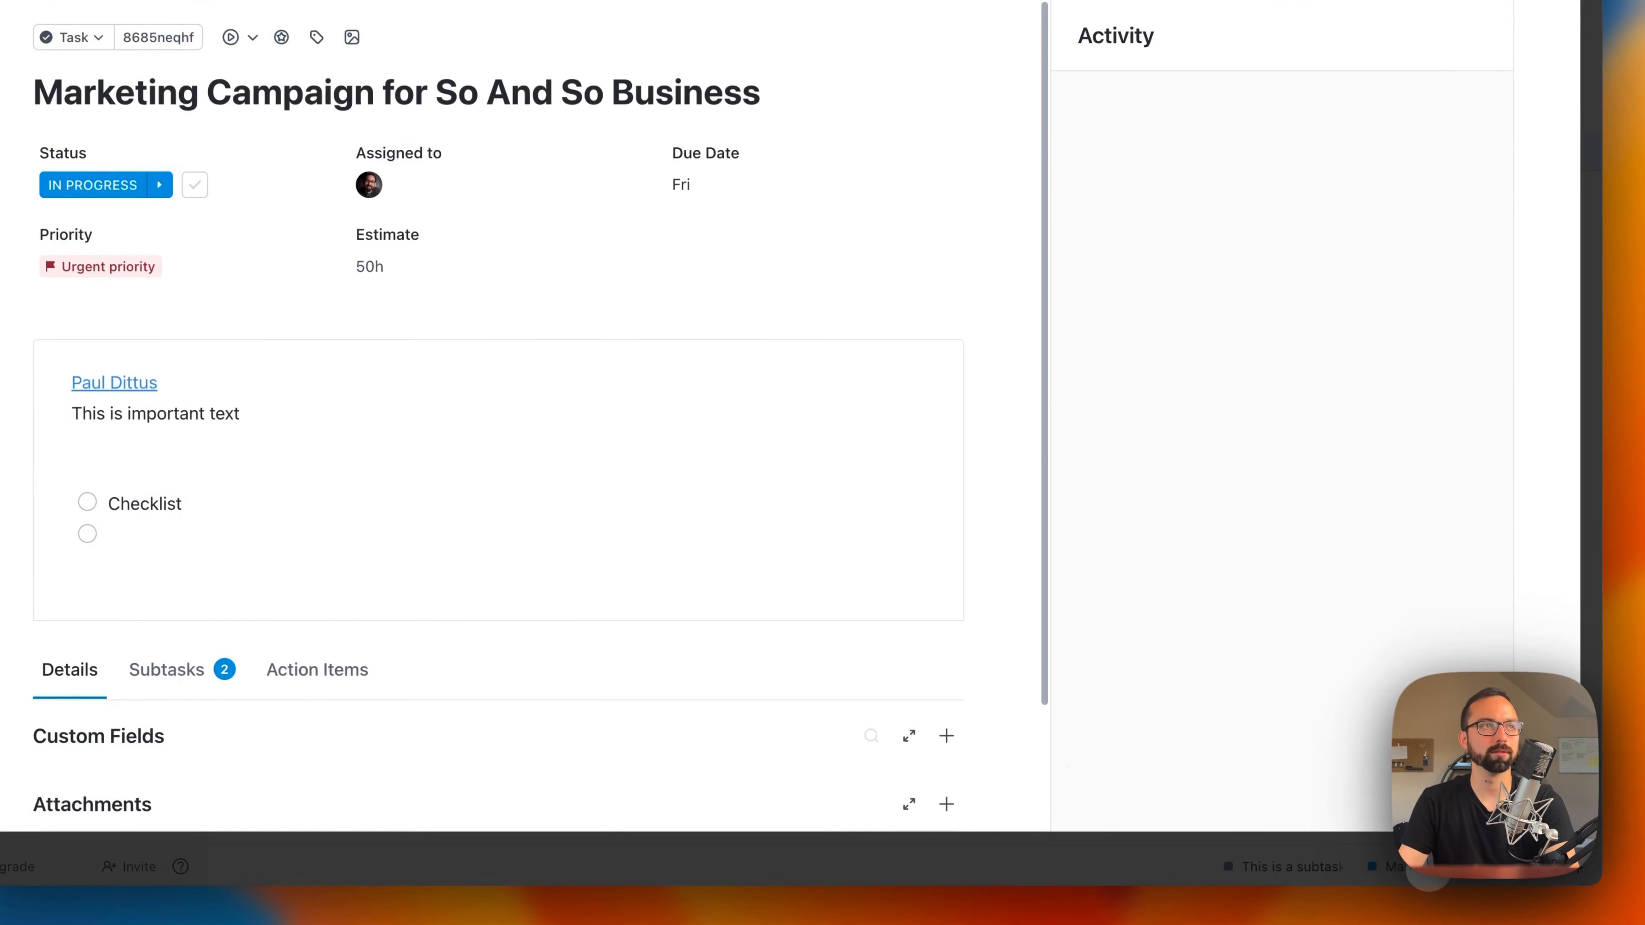
left_click(1338, 857)
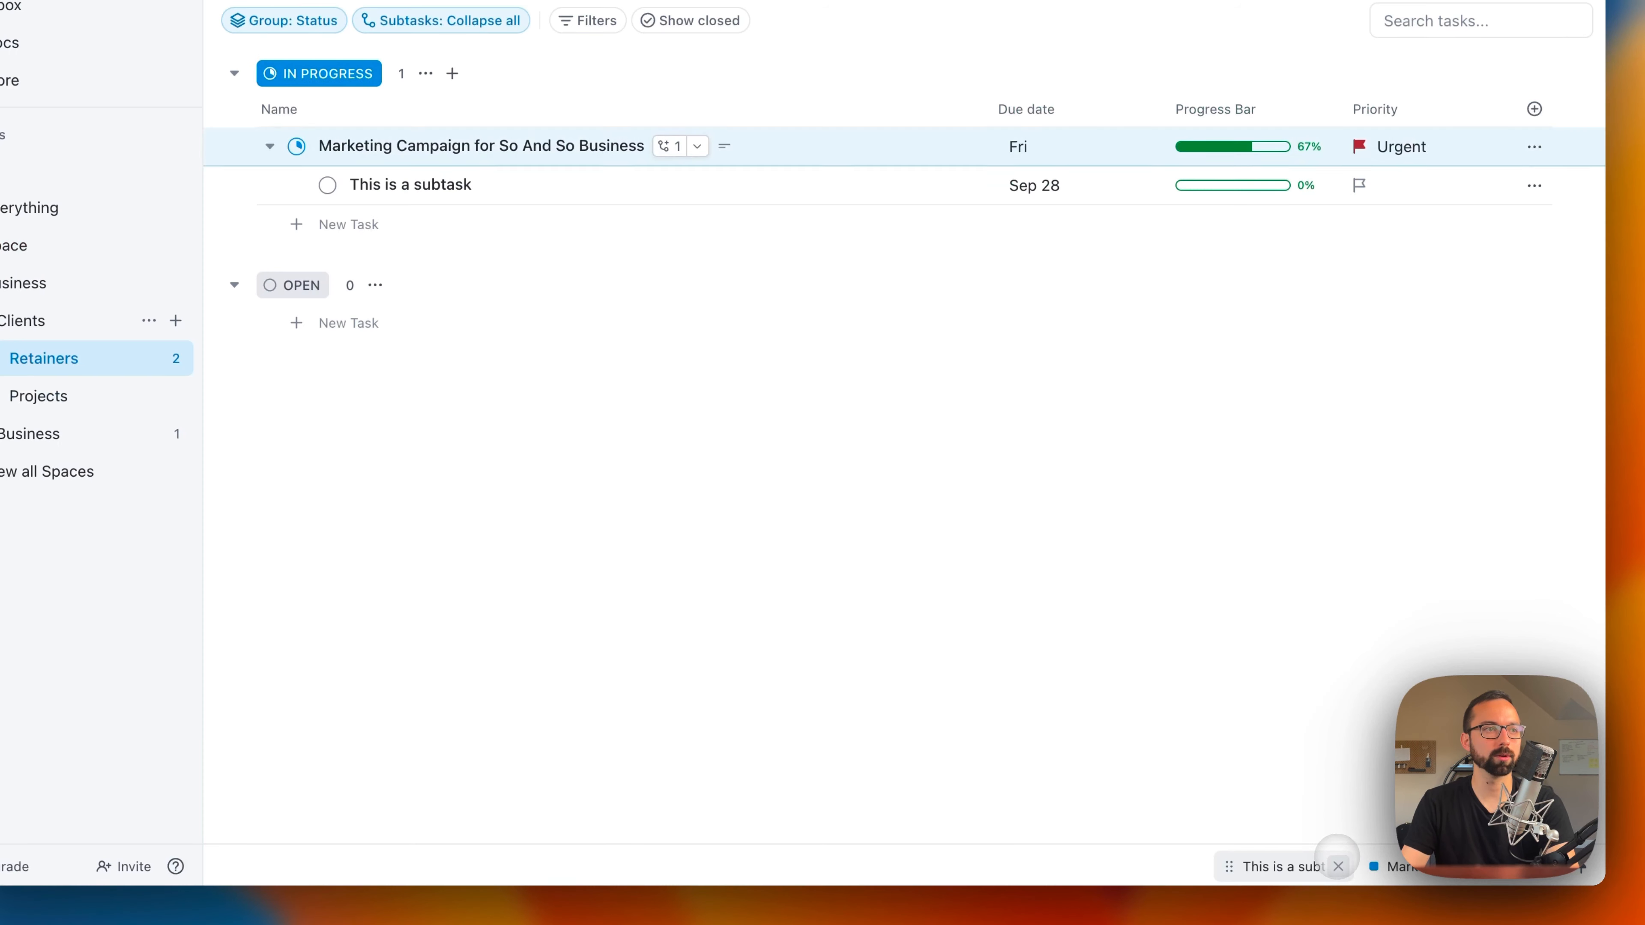
left_click(1298, 869)
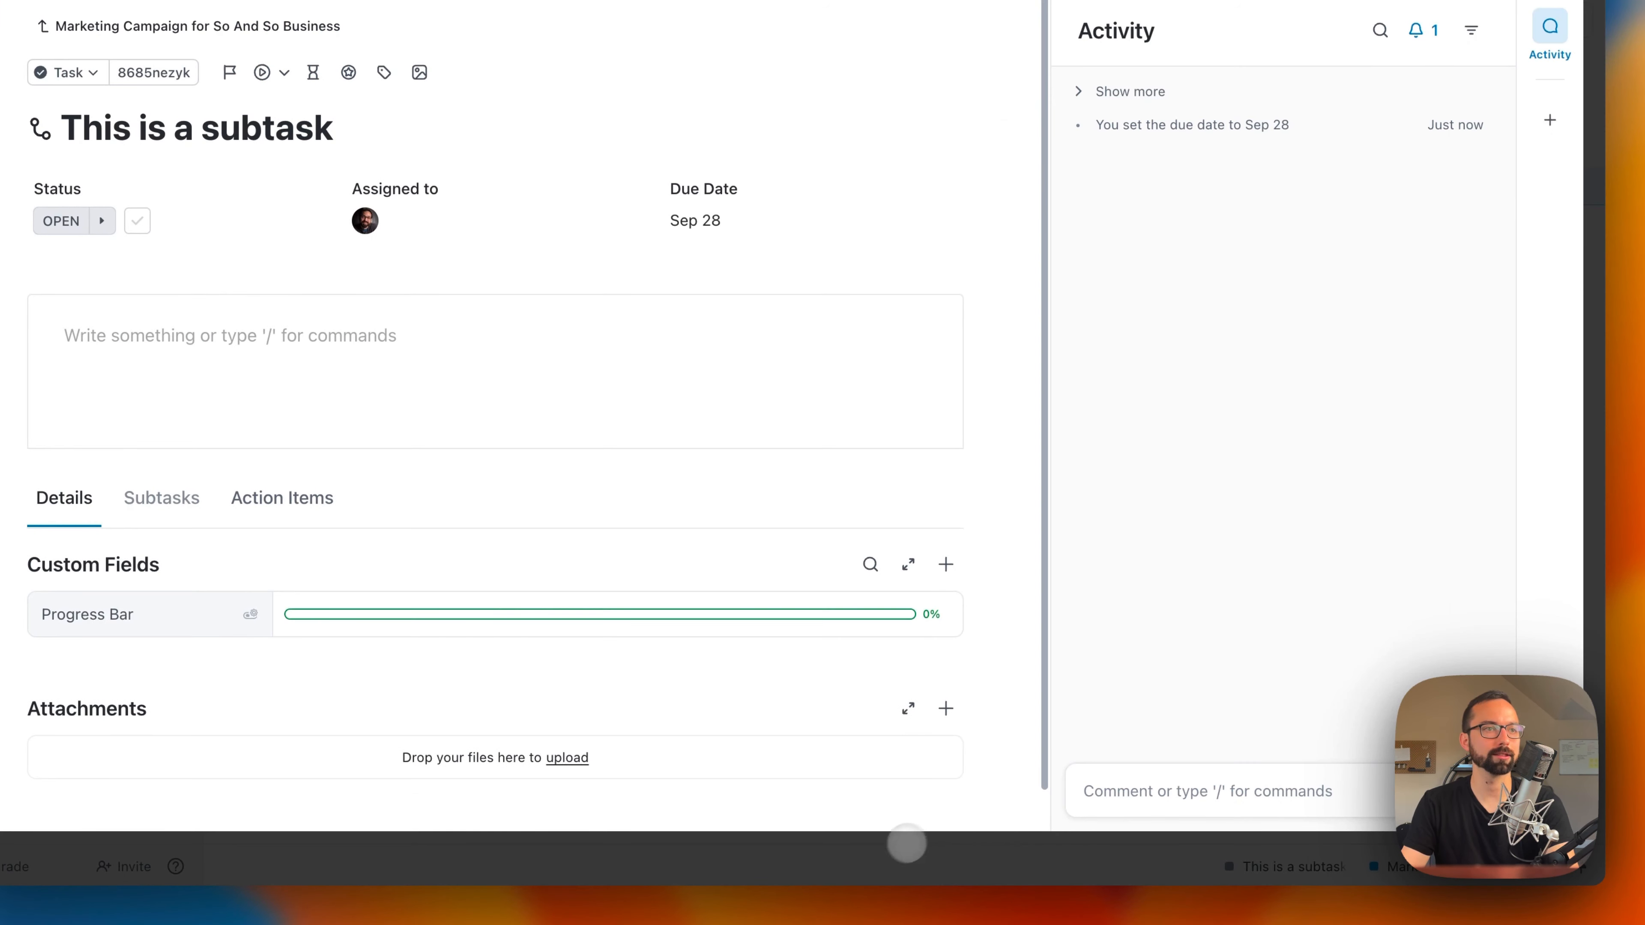
left_click(906, 842)
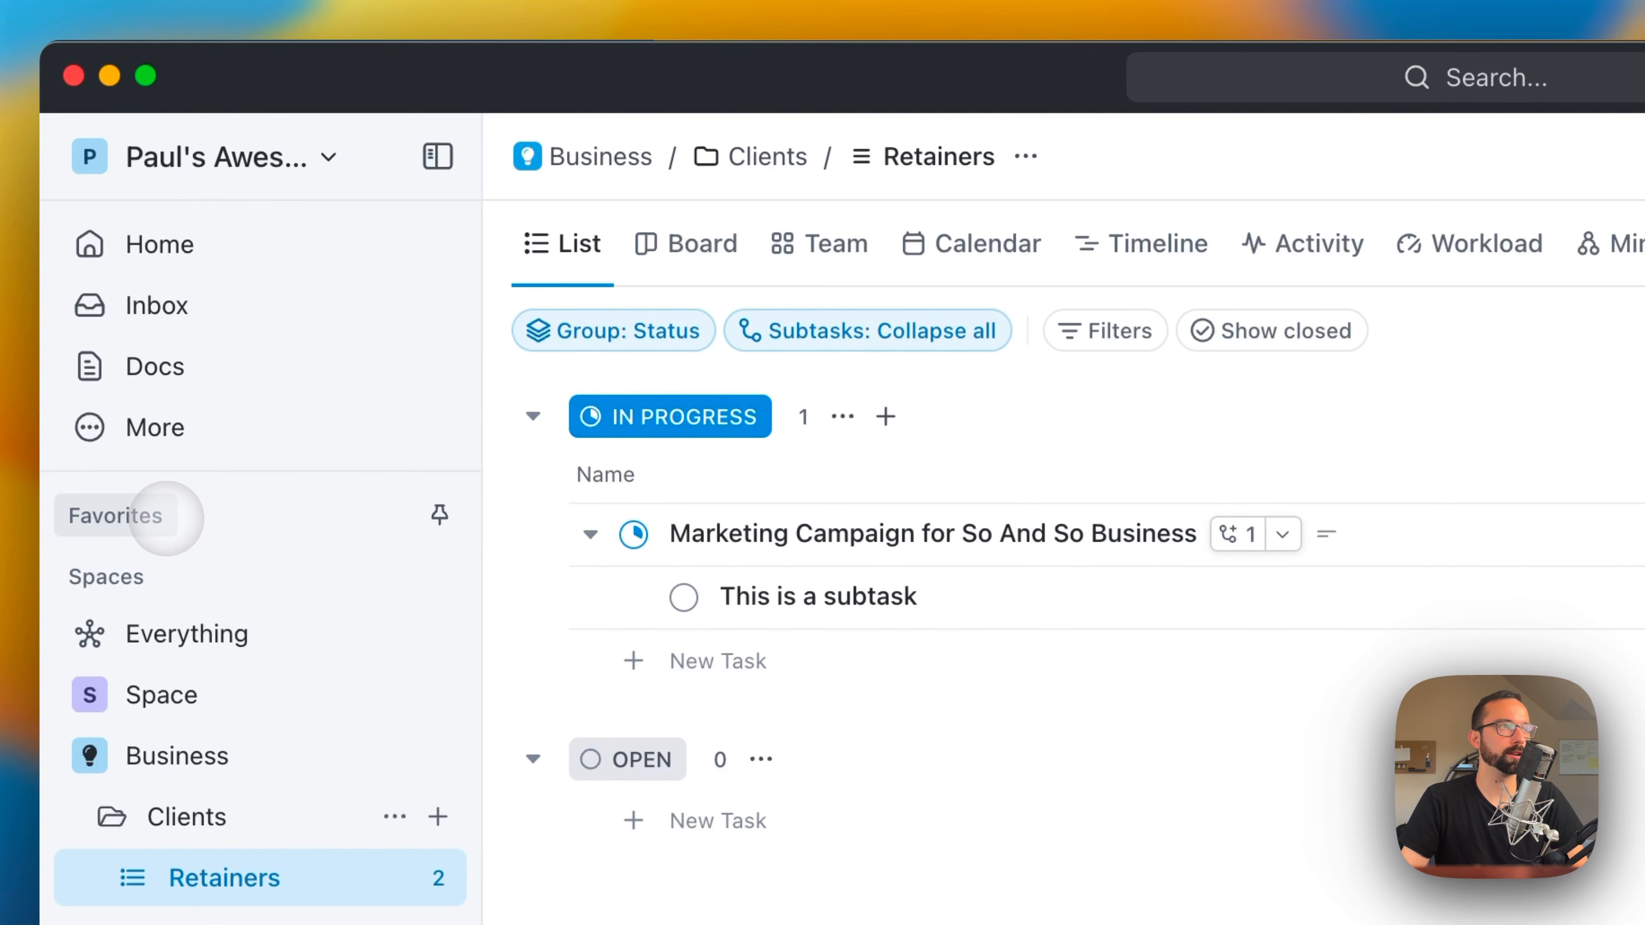
Step: Pin the Favorites section as a bar and review the tasks of all spaces in the Everything list view
left_click(436, 517)
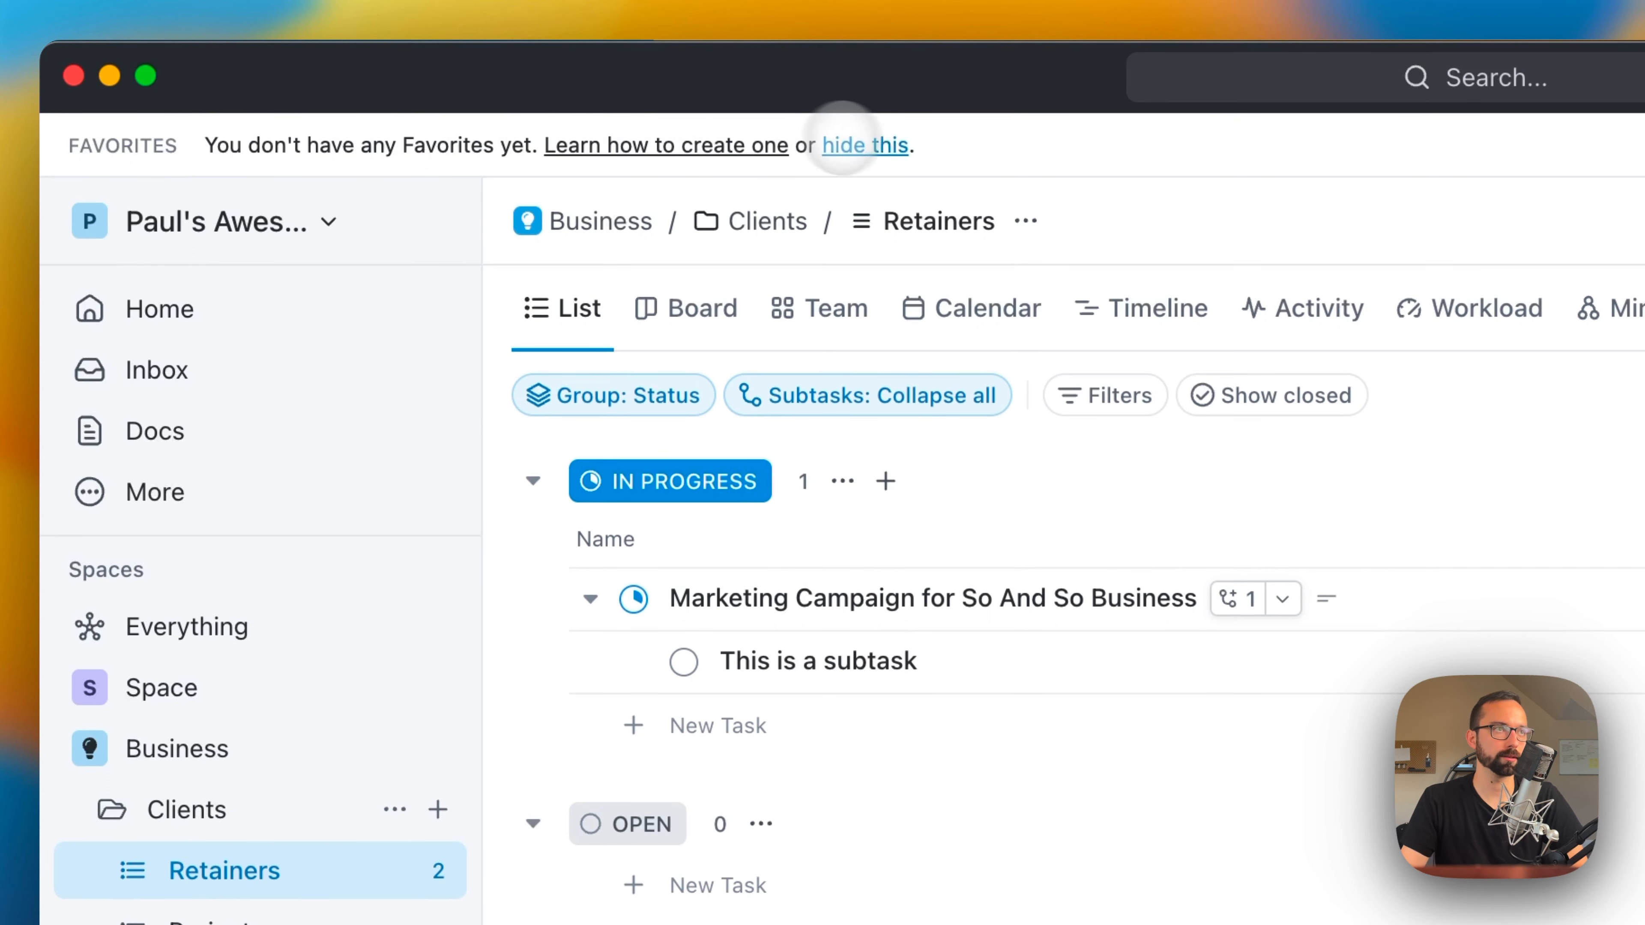
left_click(228, 645)
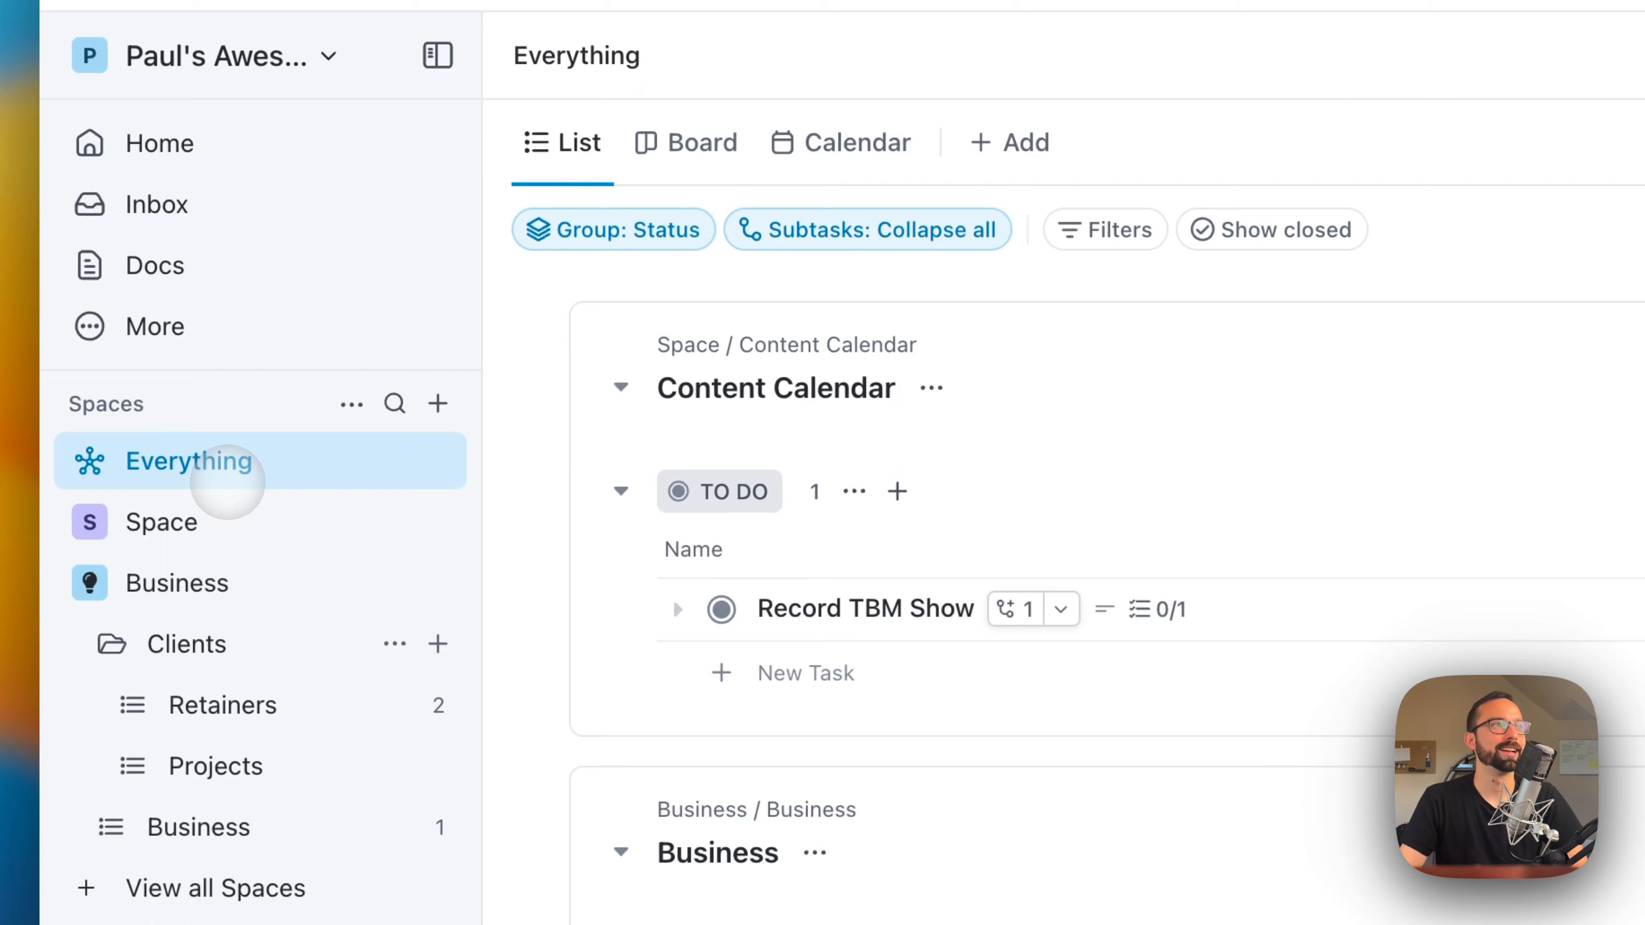
scroll(789, 488, "down", 10)
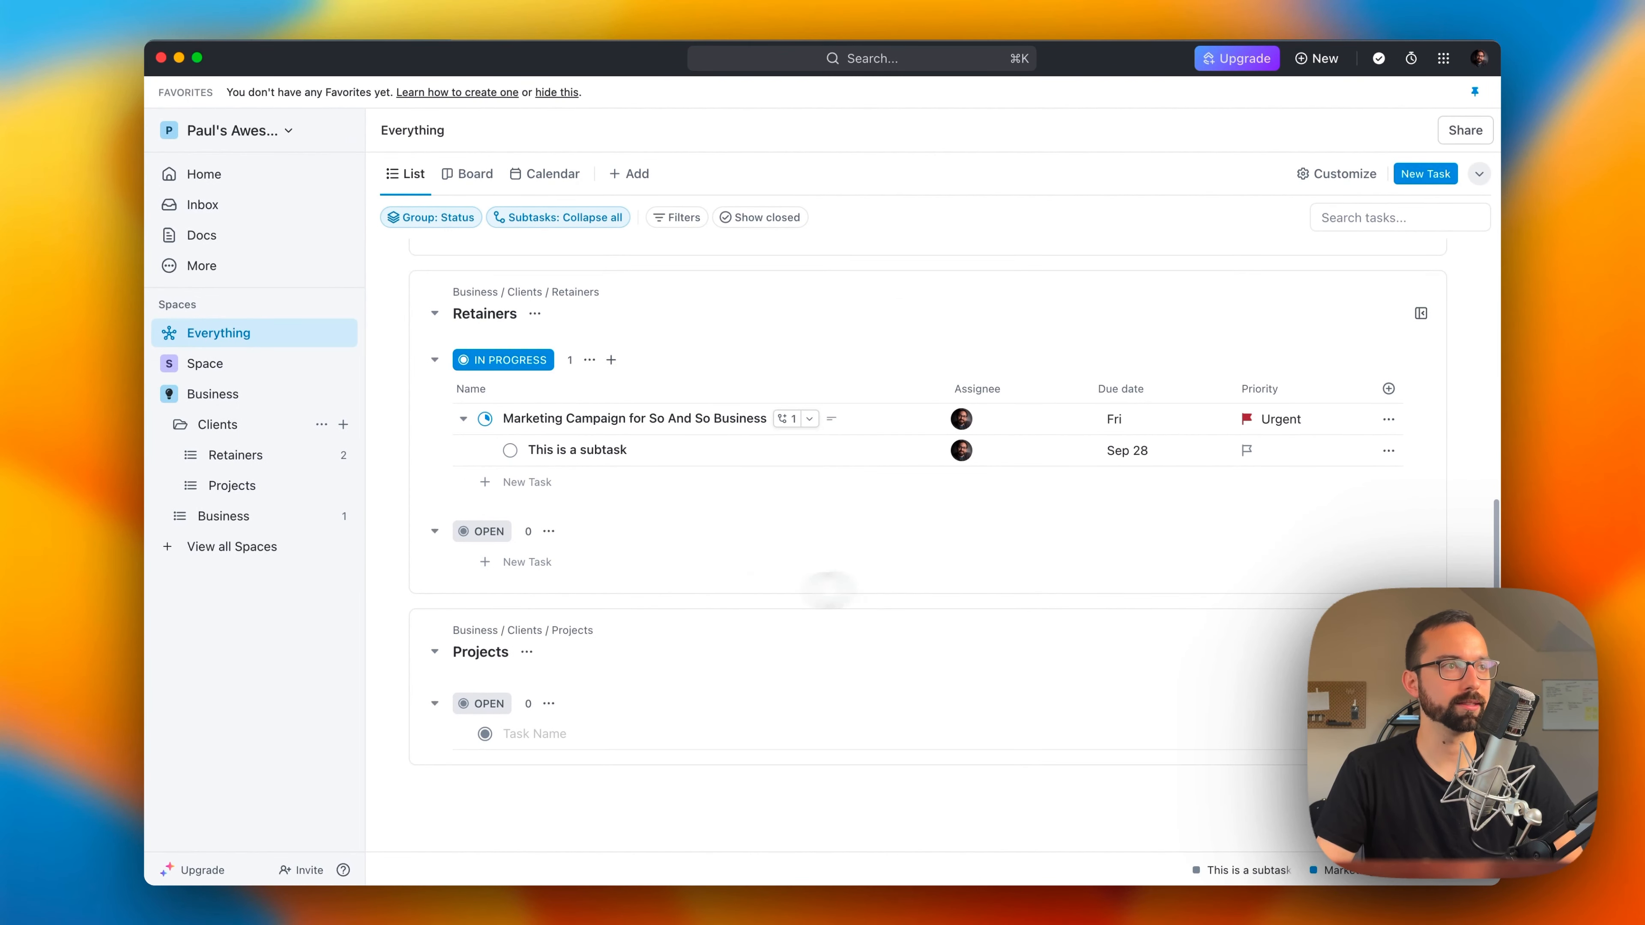
scroll(511, 421, "up", 6)
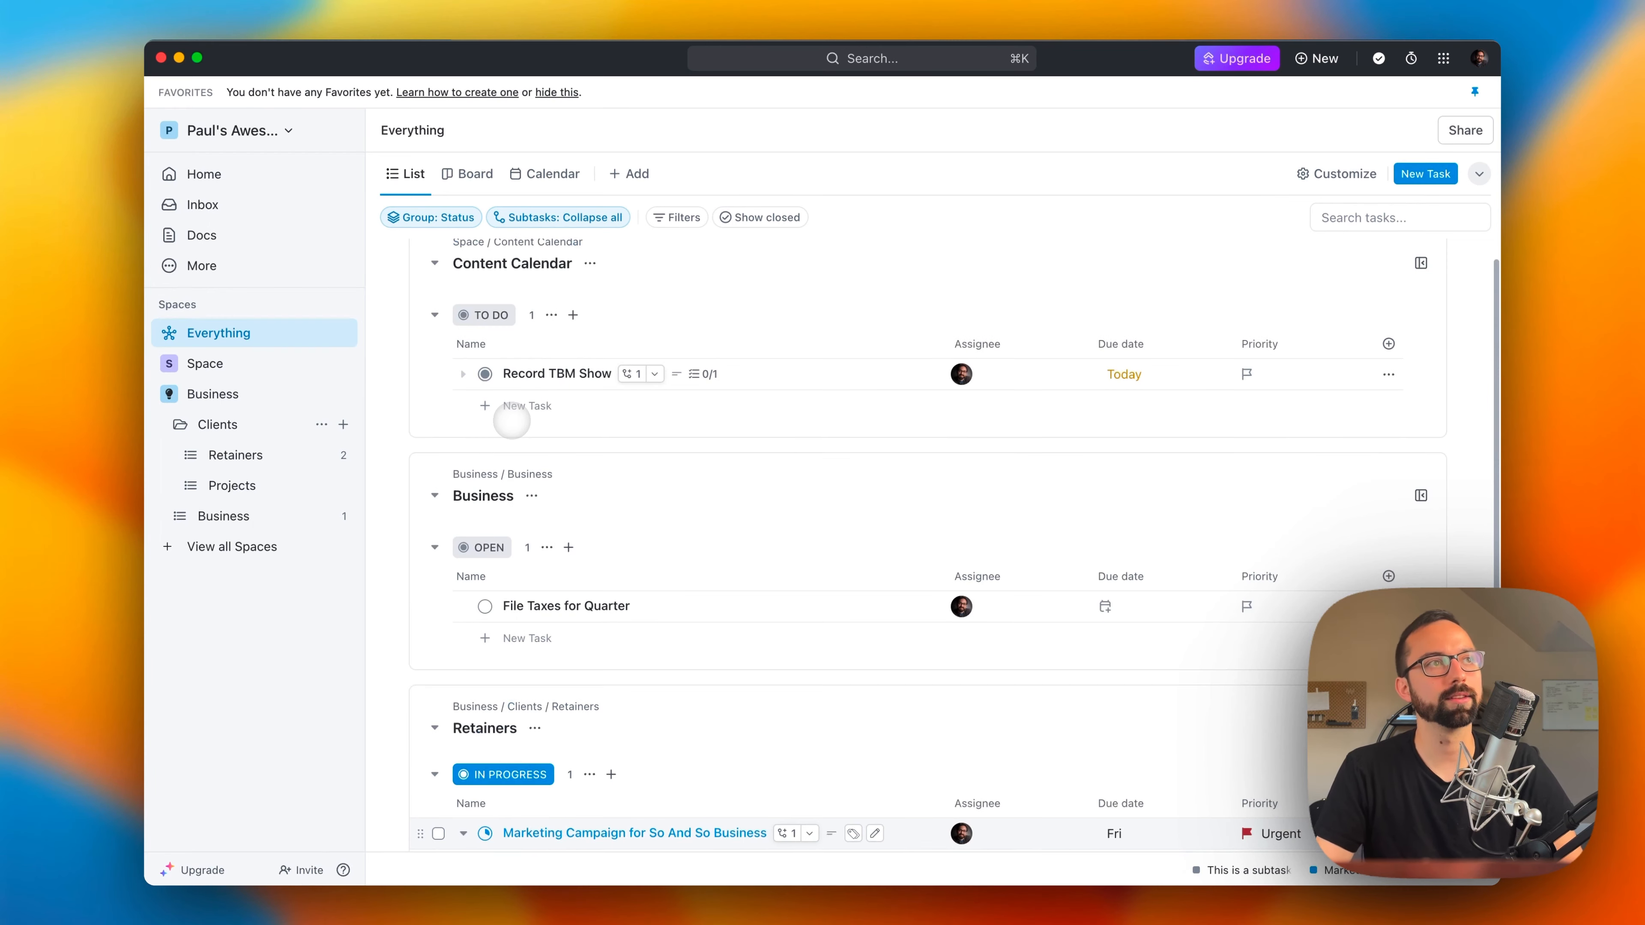
Step: Open the Everything calendar view and turn on the display of subtasks in its customization settings
left_click(527, 172)
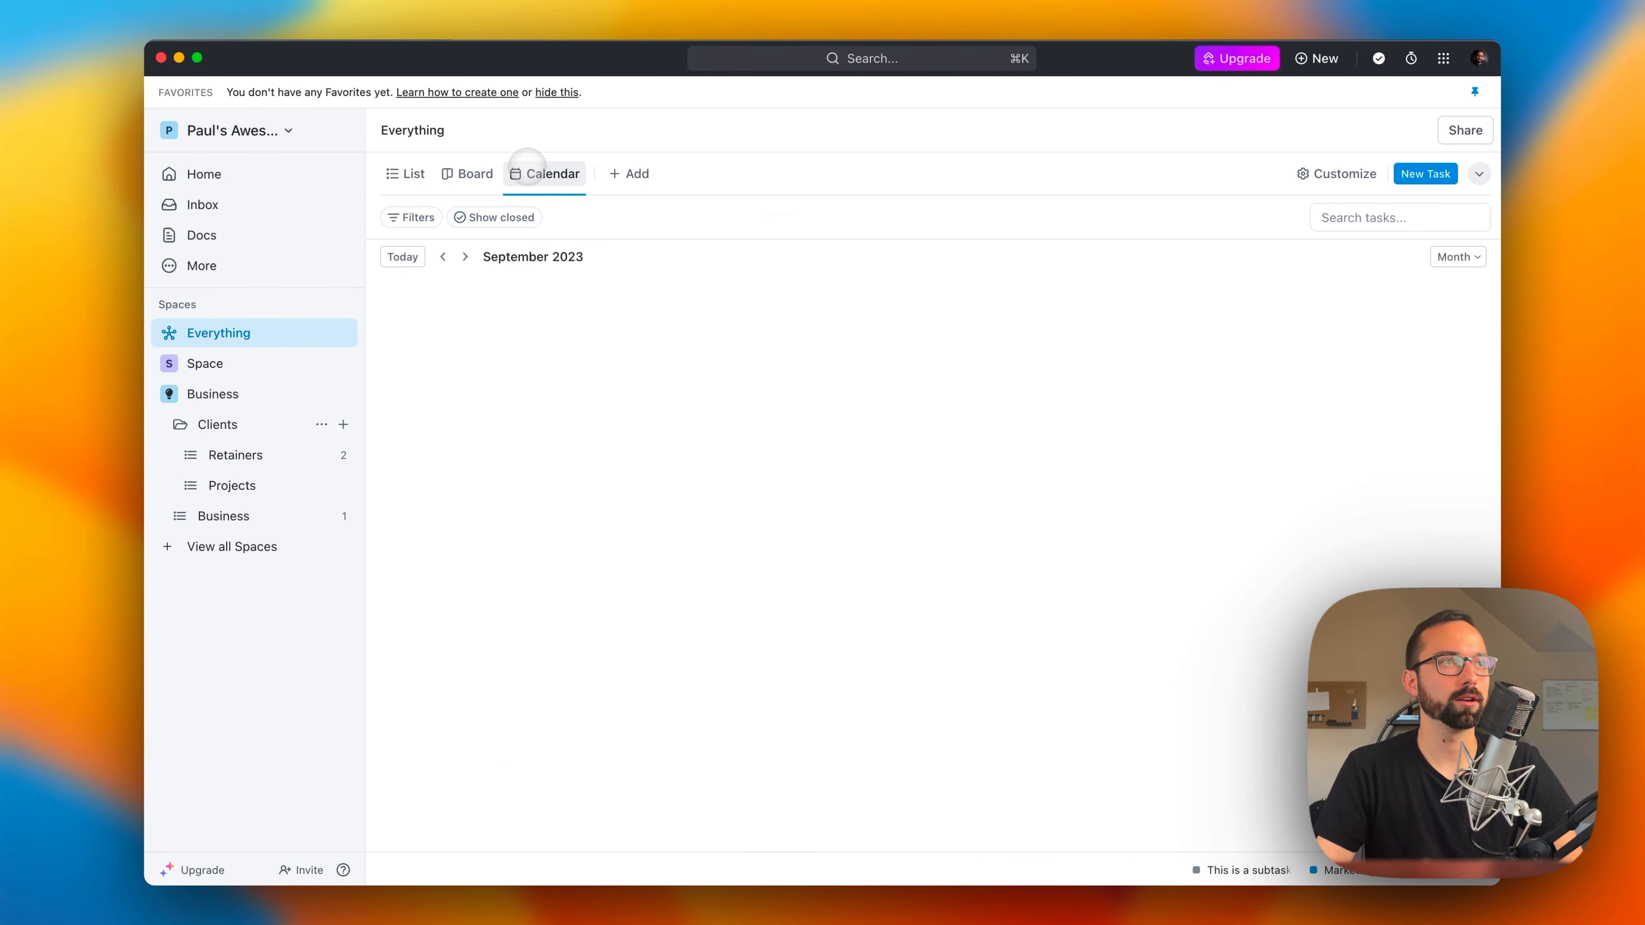
scroll(1013, 554, "down", 3)
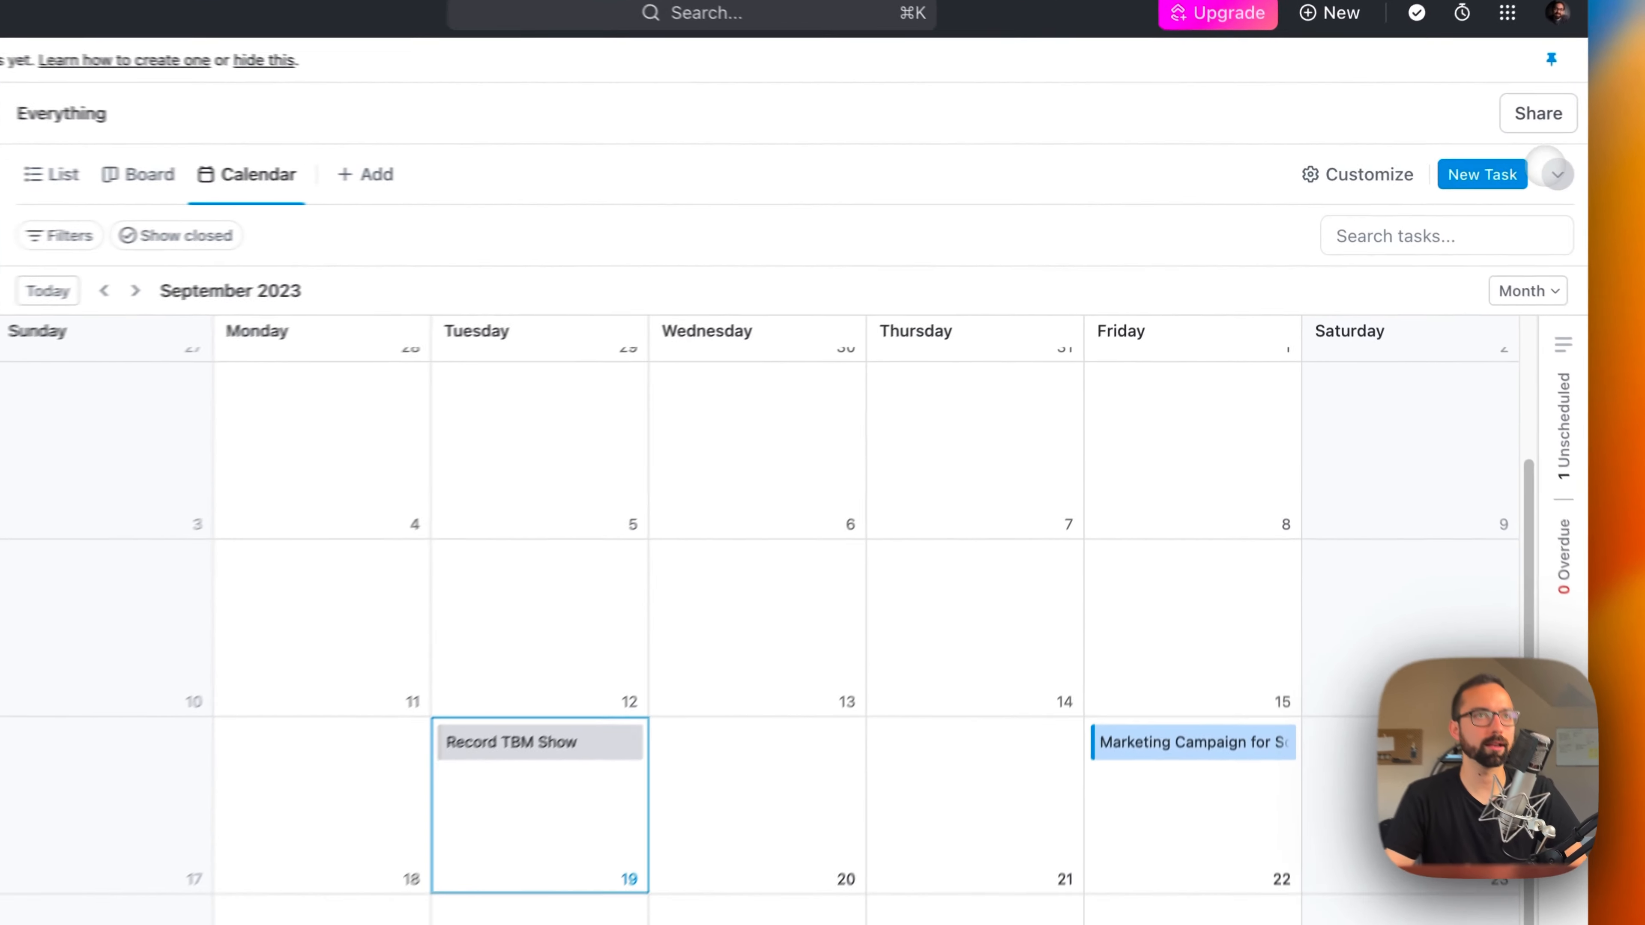
left_click(1478, 173)
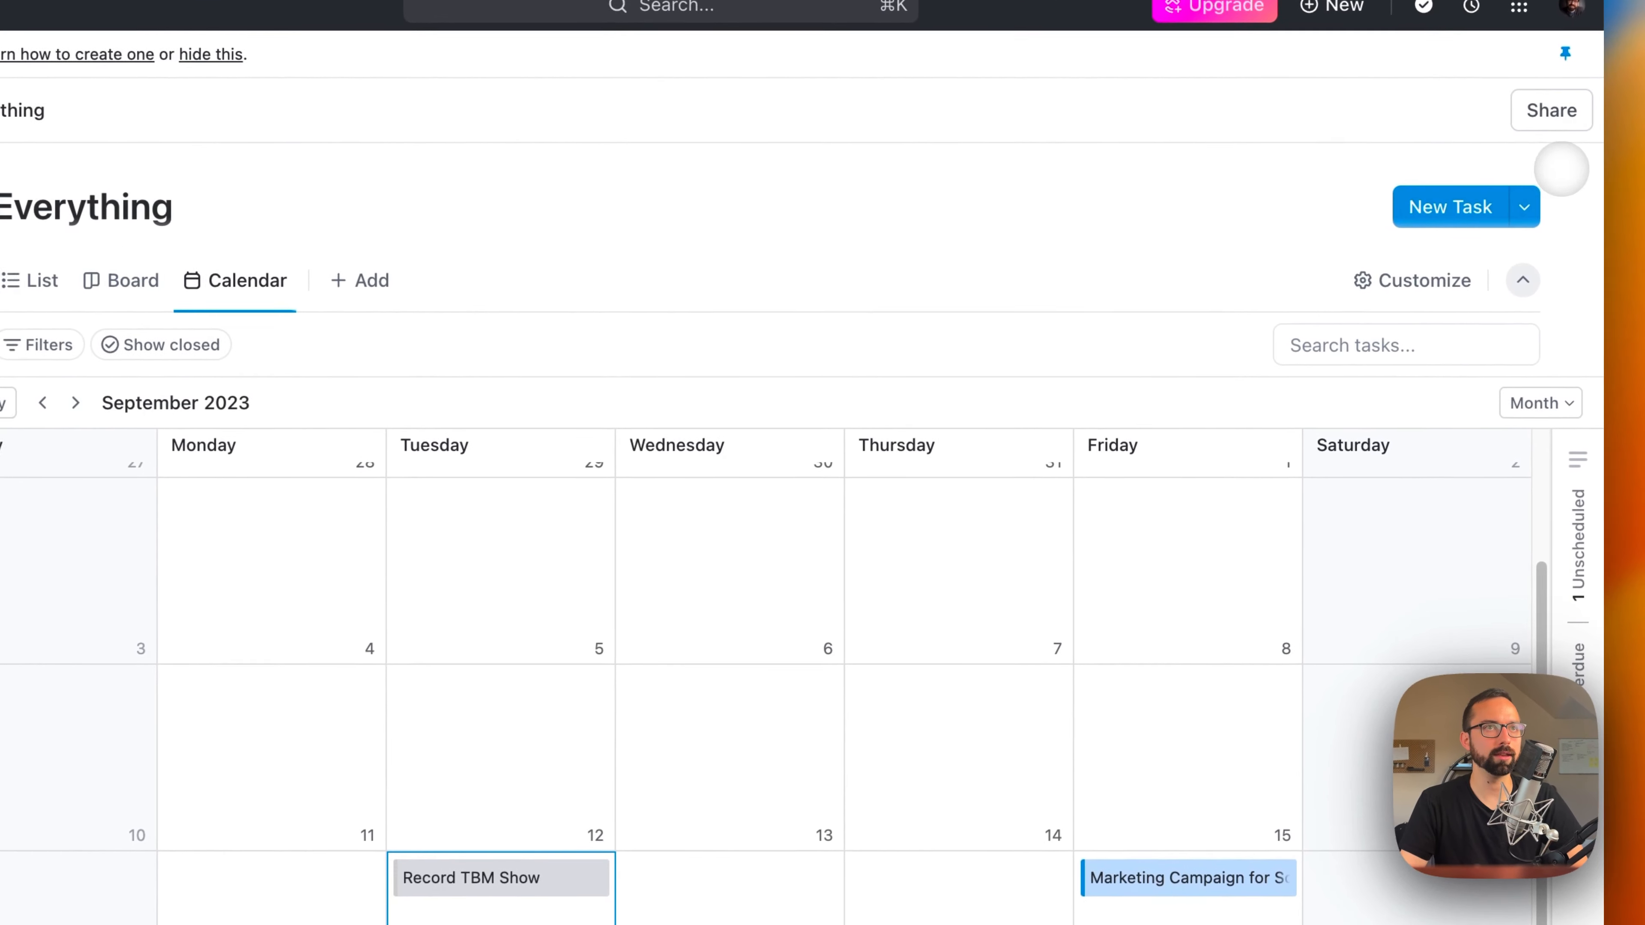
left_click(1432, 277)
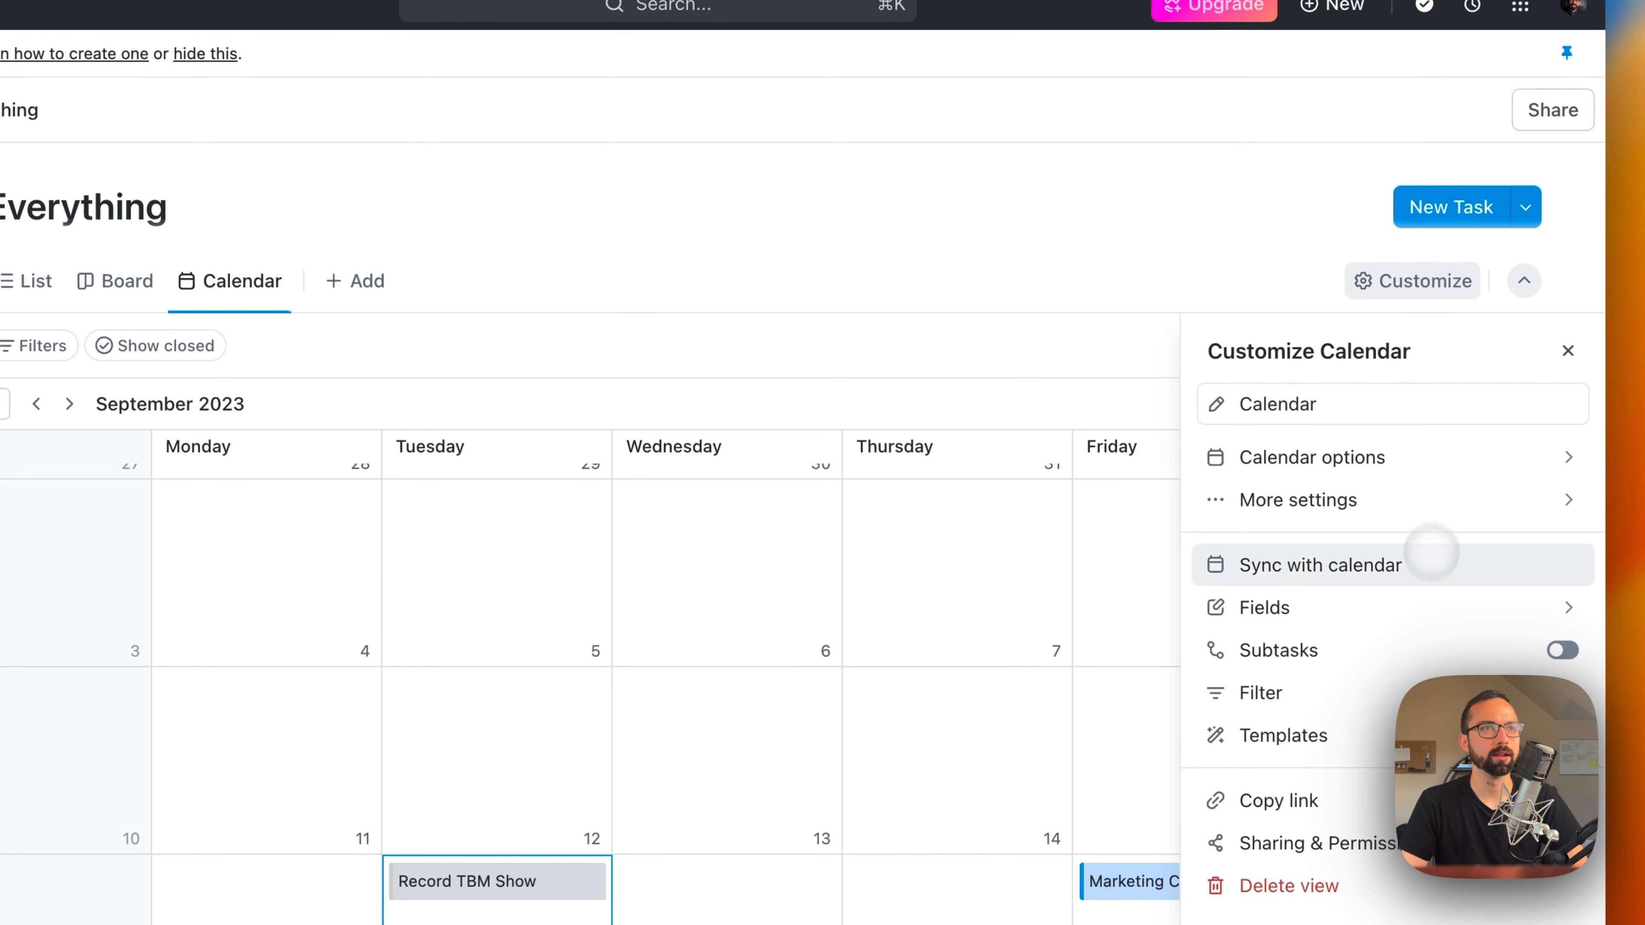
left_click(1561, 650)
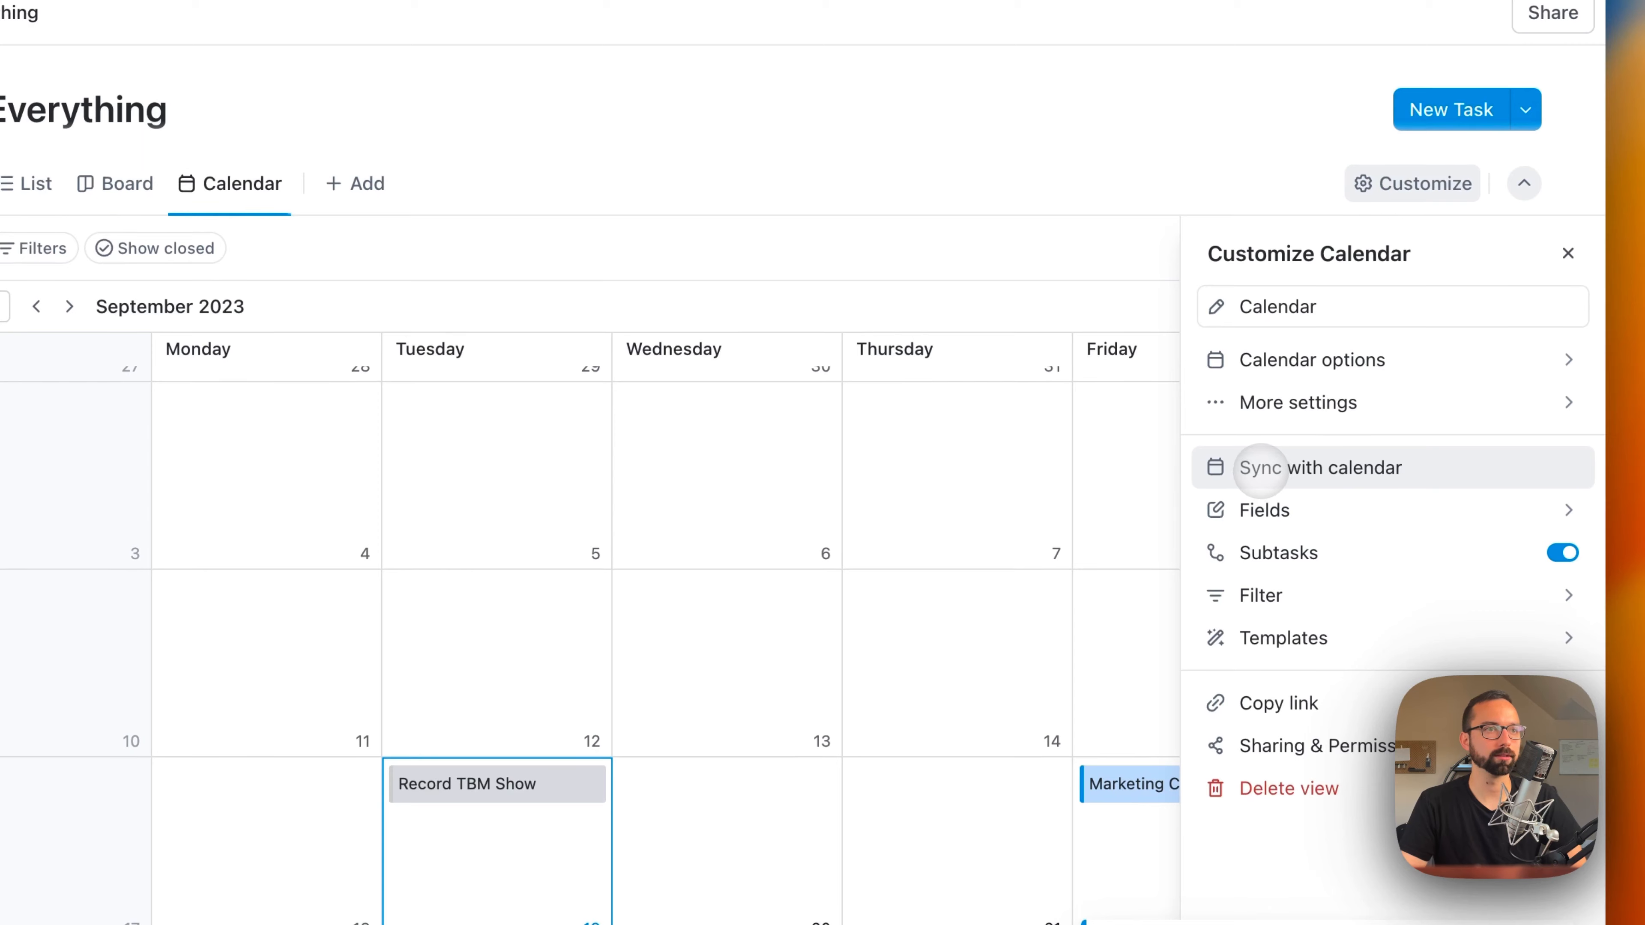
left_click(1519, 191)
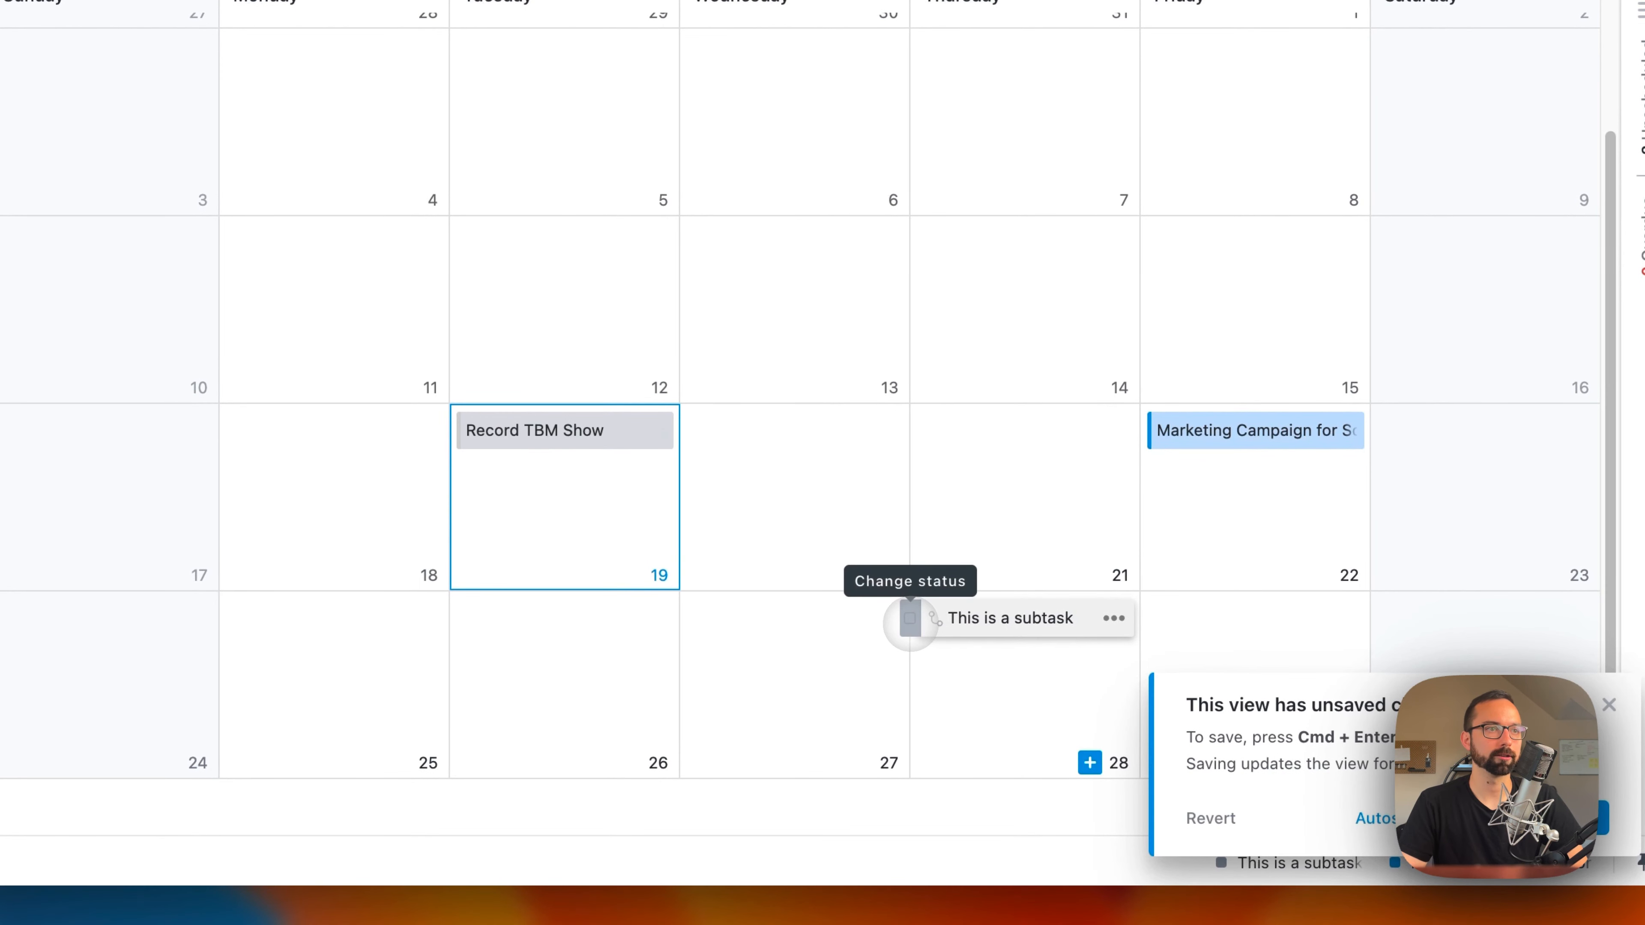
left_click(910, 619)
left_click(1032, 570)
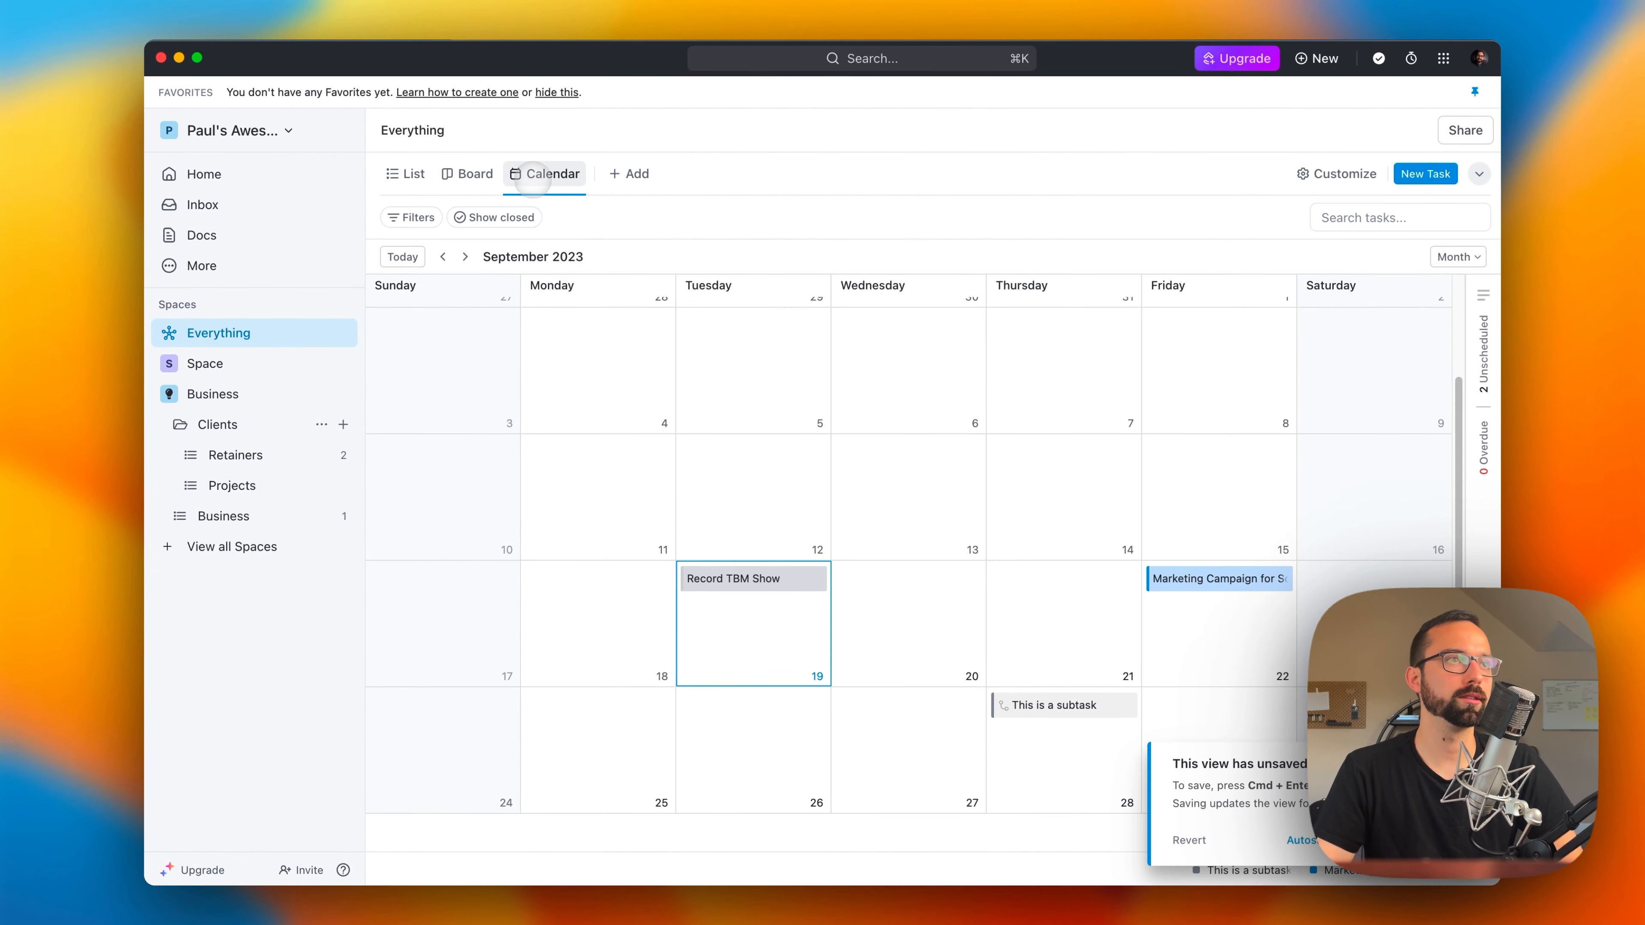
Step: Save the Everything calendar view as a favorite named "Calendar"
left_click(533, 179)
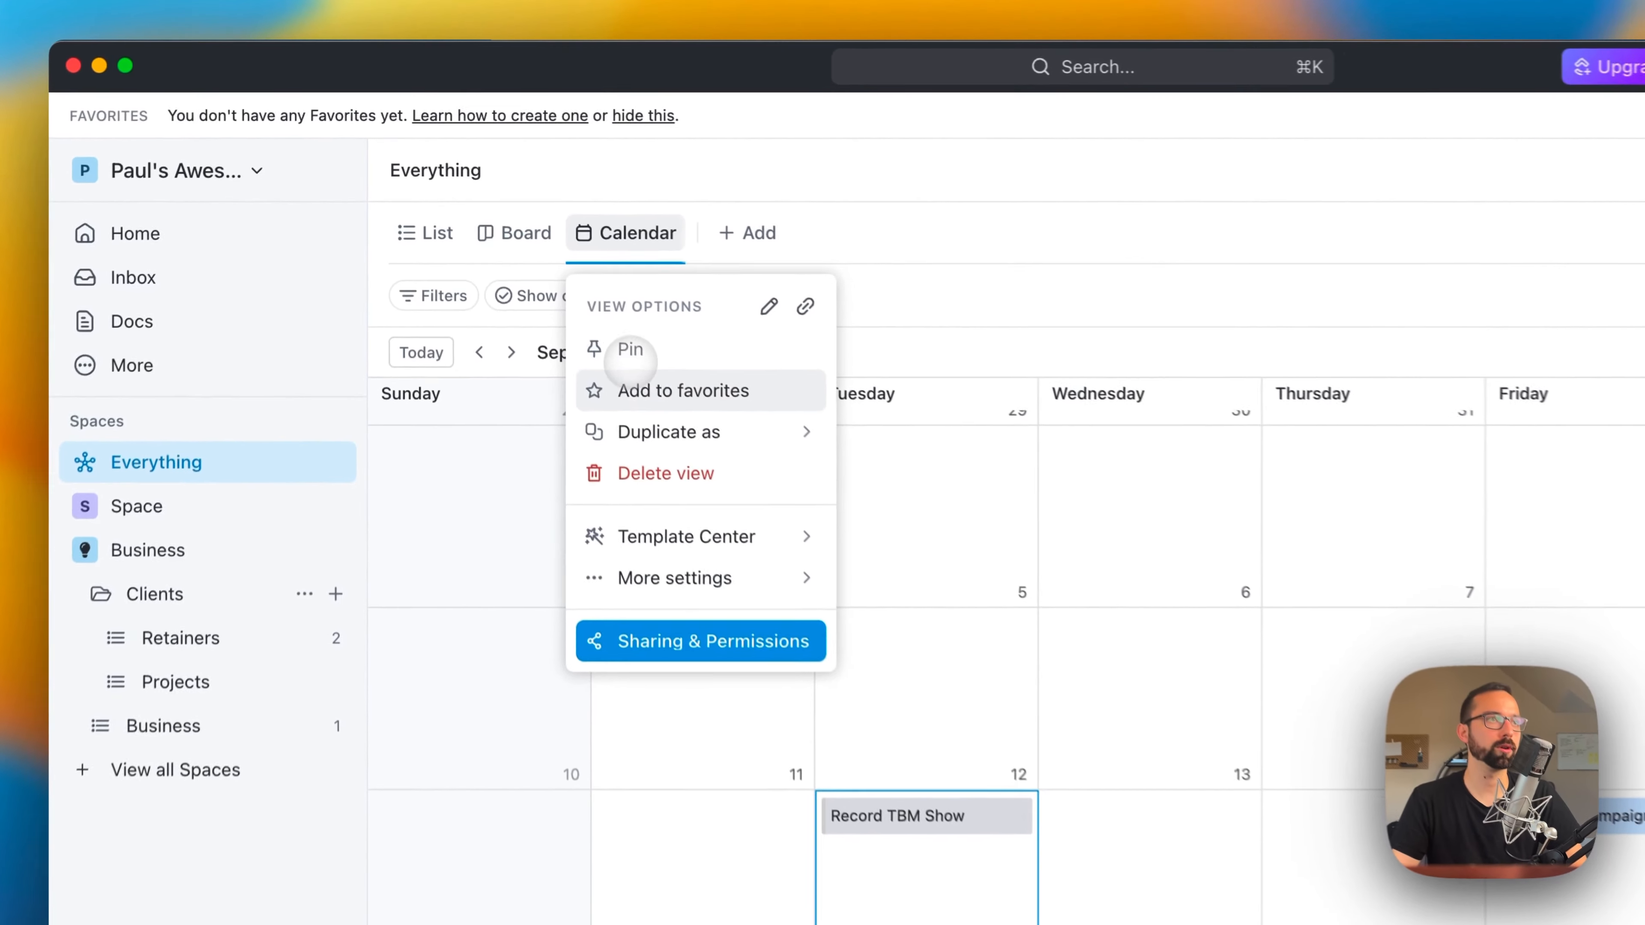
left_click(536, 283)
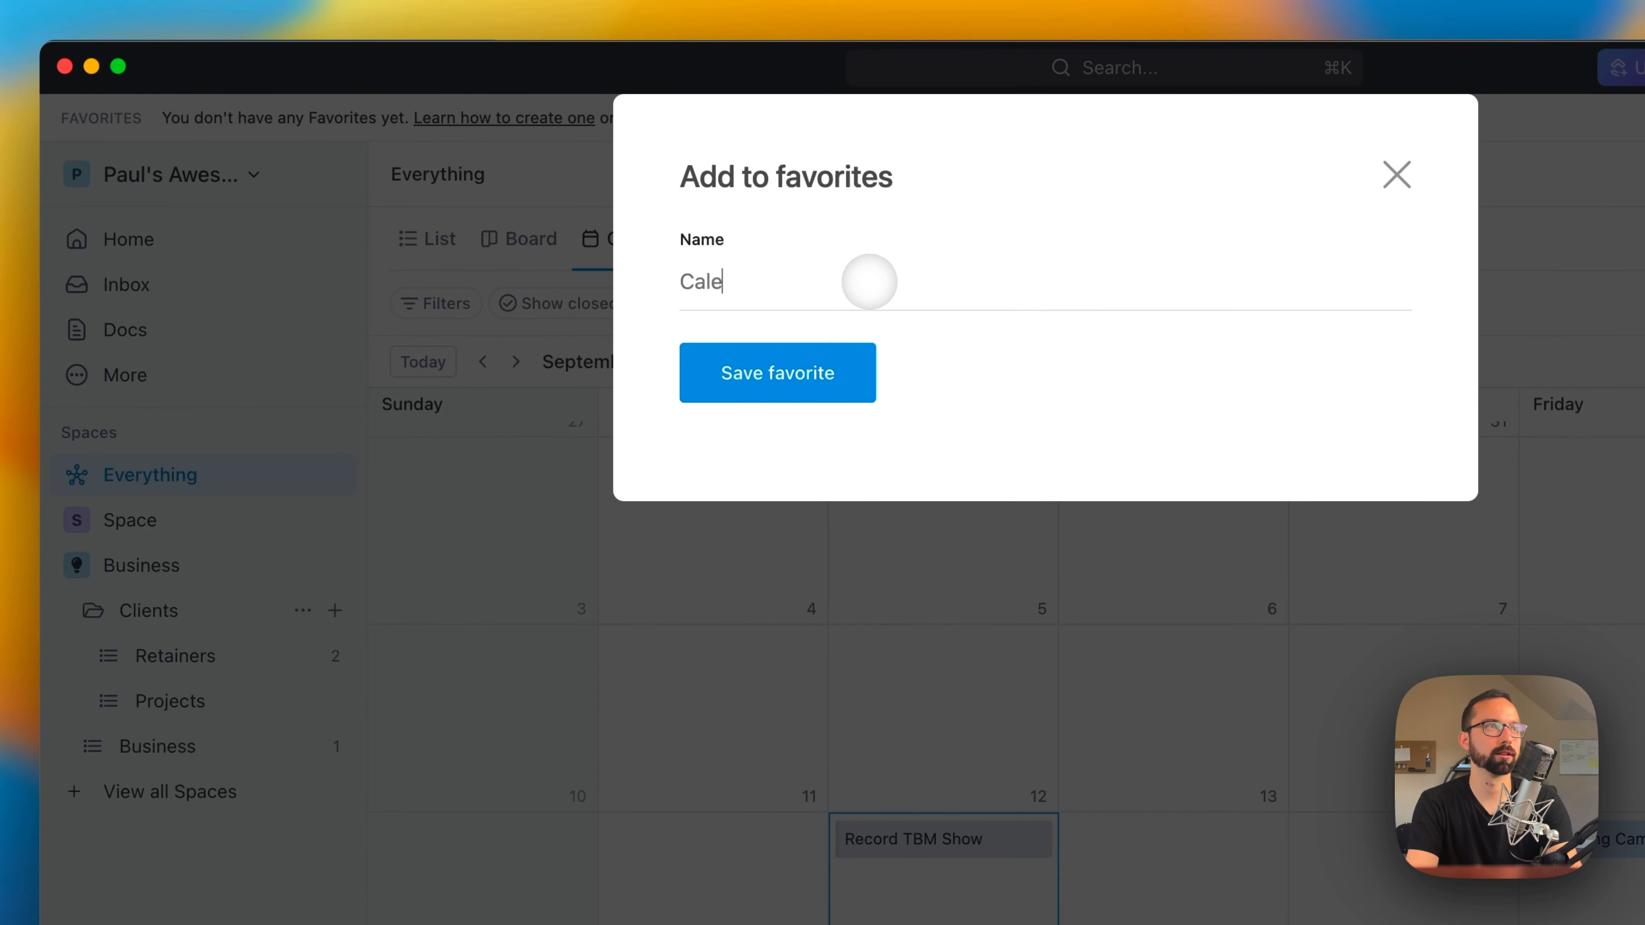
left_click(730, 367)
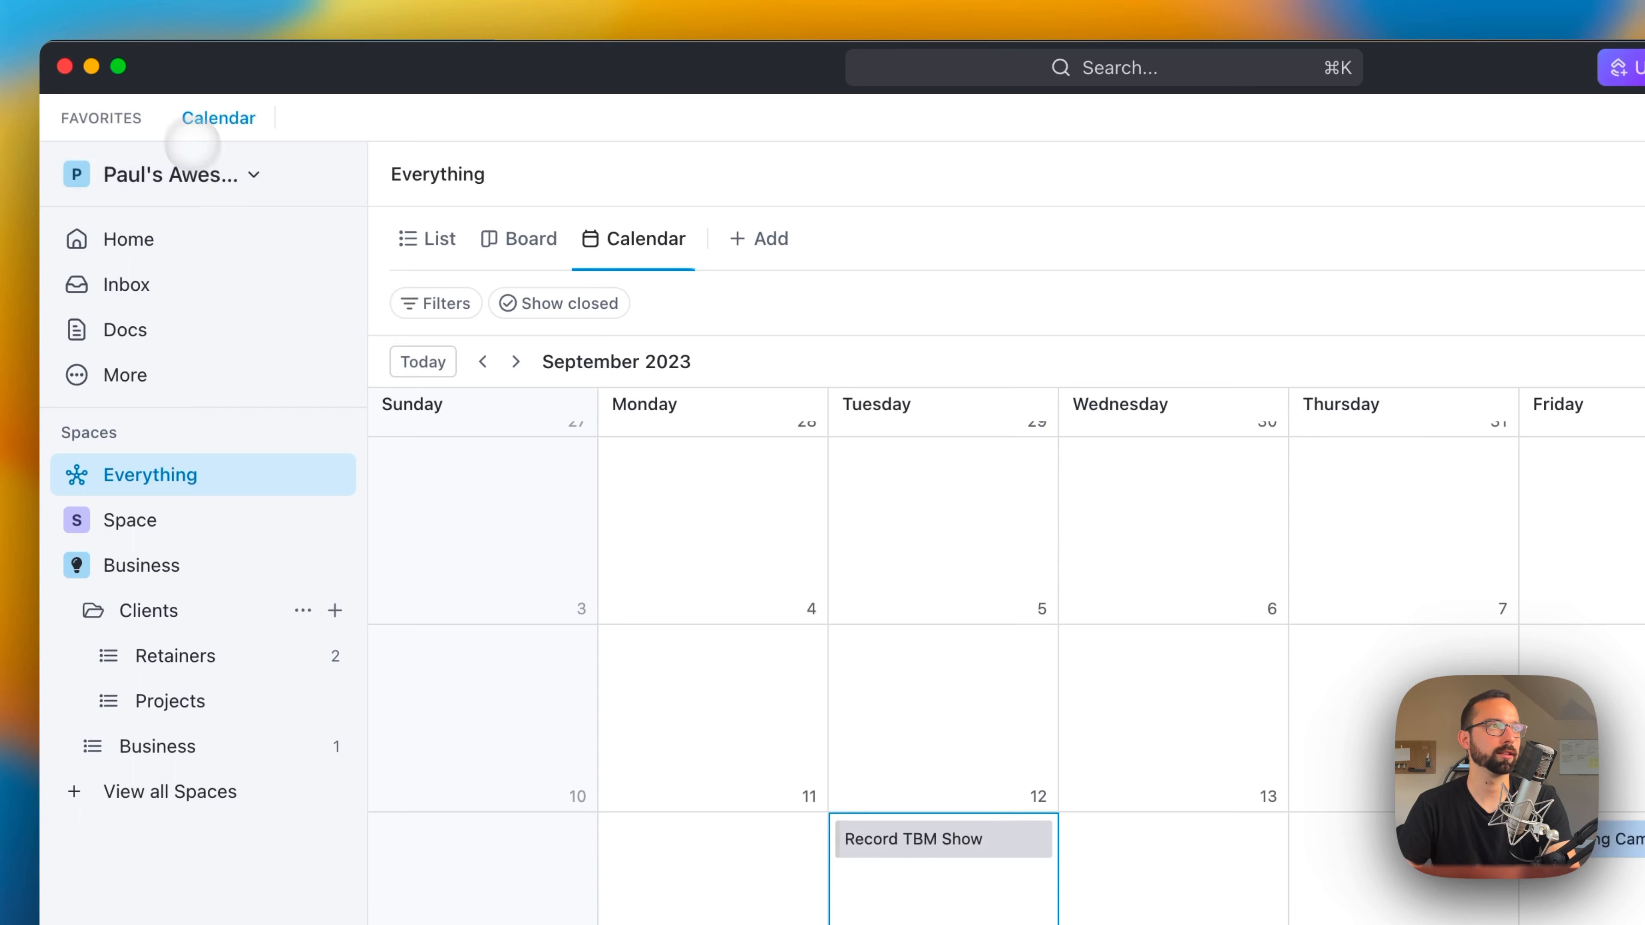
Step: Visit the Everything board view and the Retainers list, and return to the calendar through its favorite
left_click(505, 241)
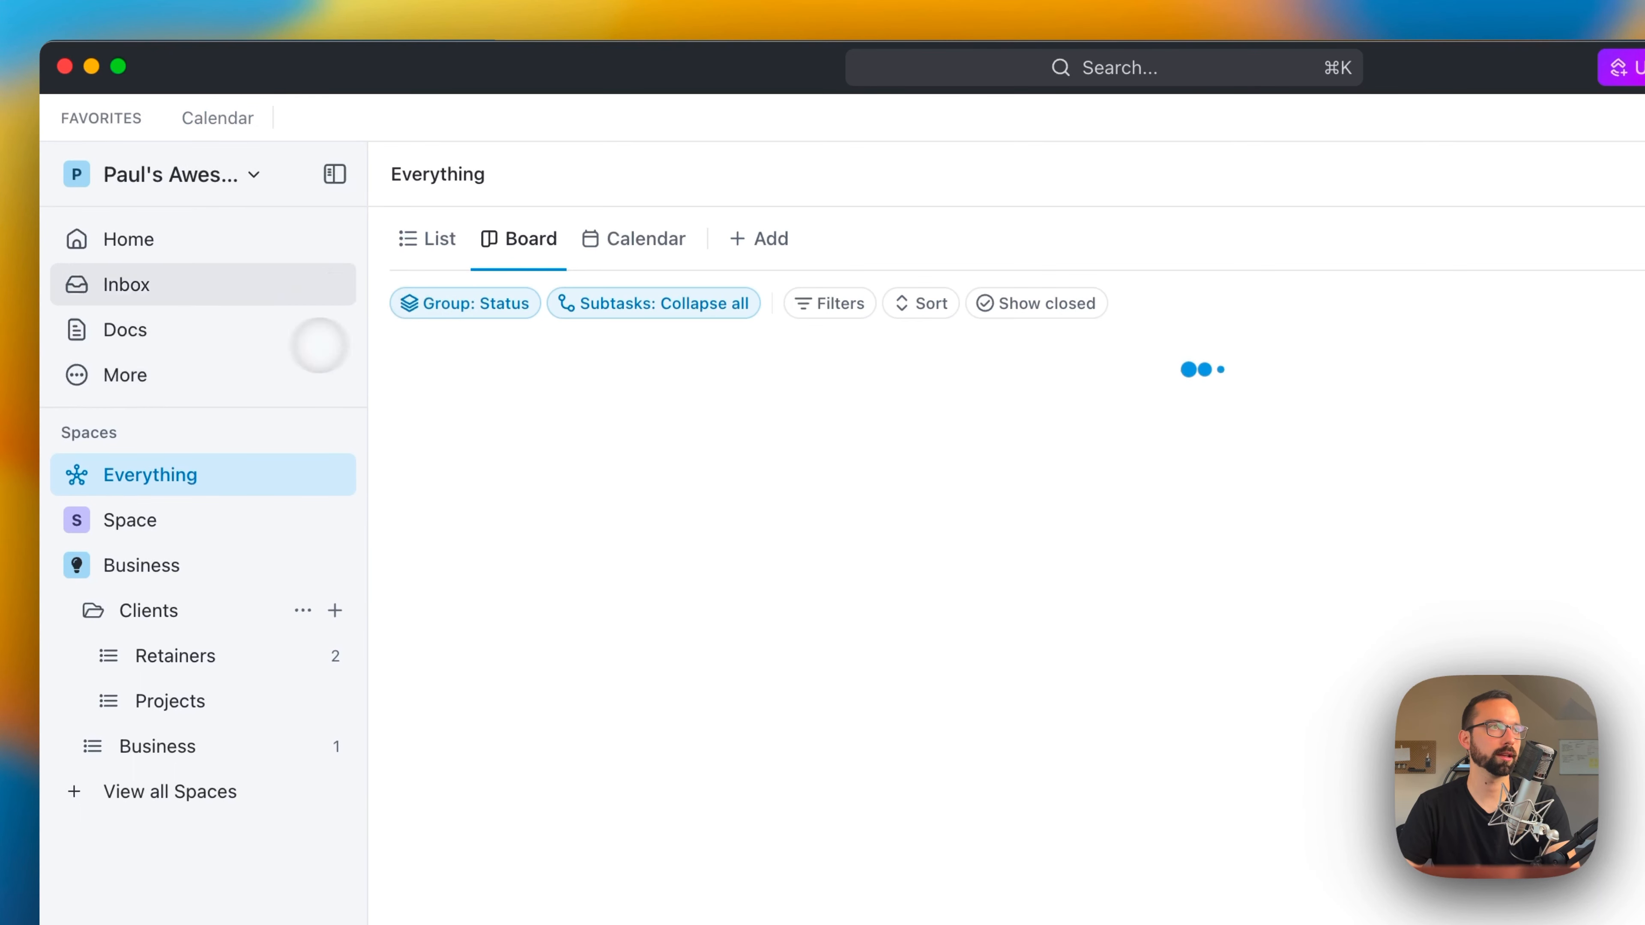
left_click(156, 653)
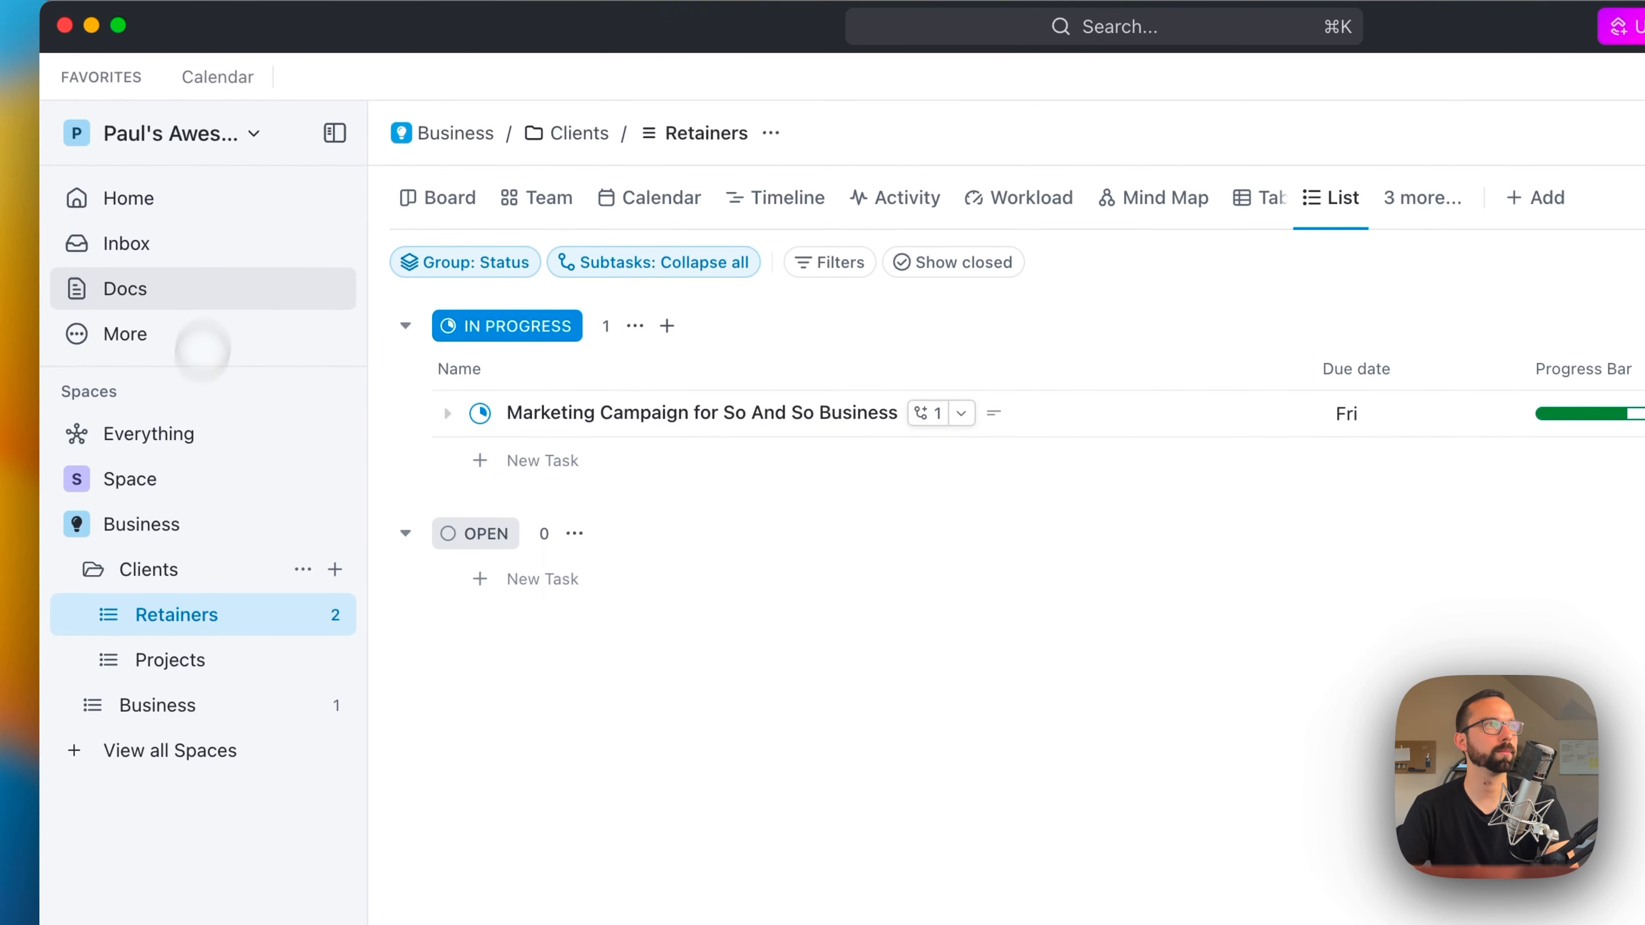
left_click(220, 117)
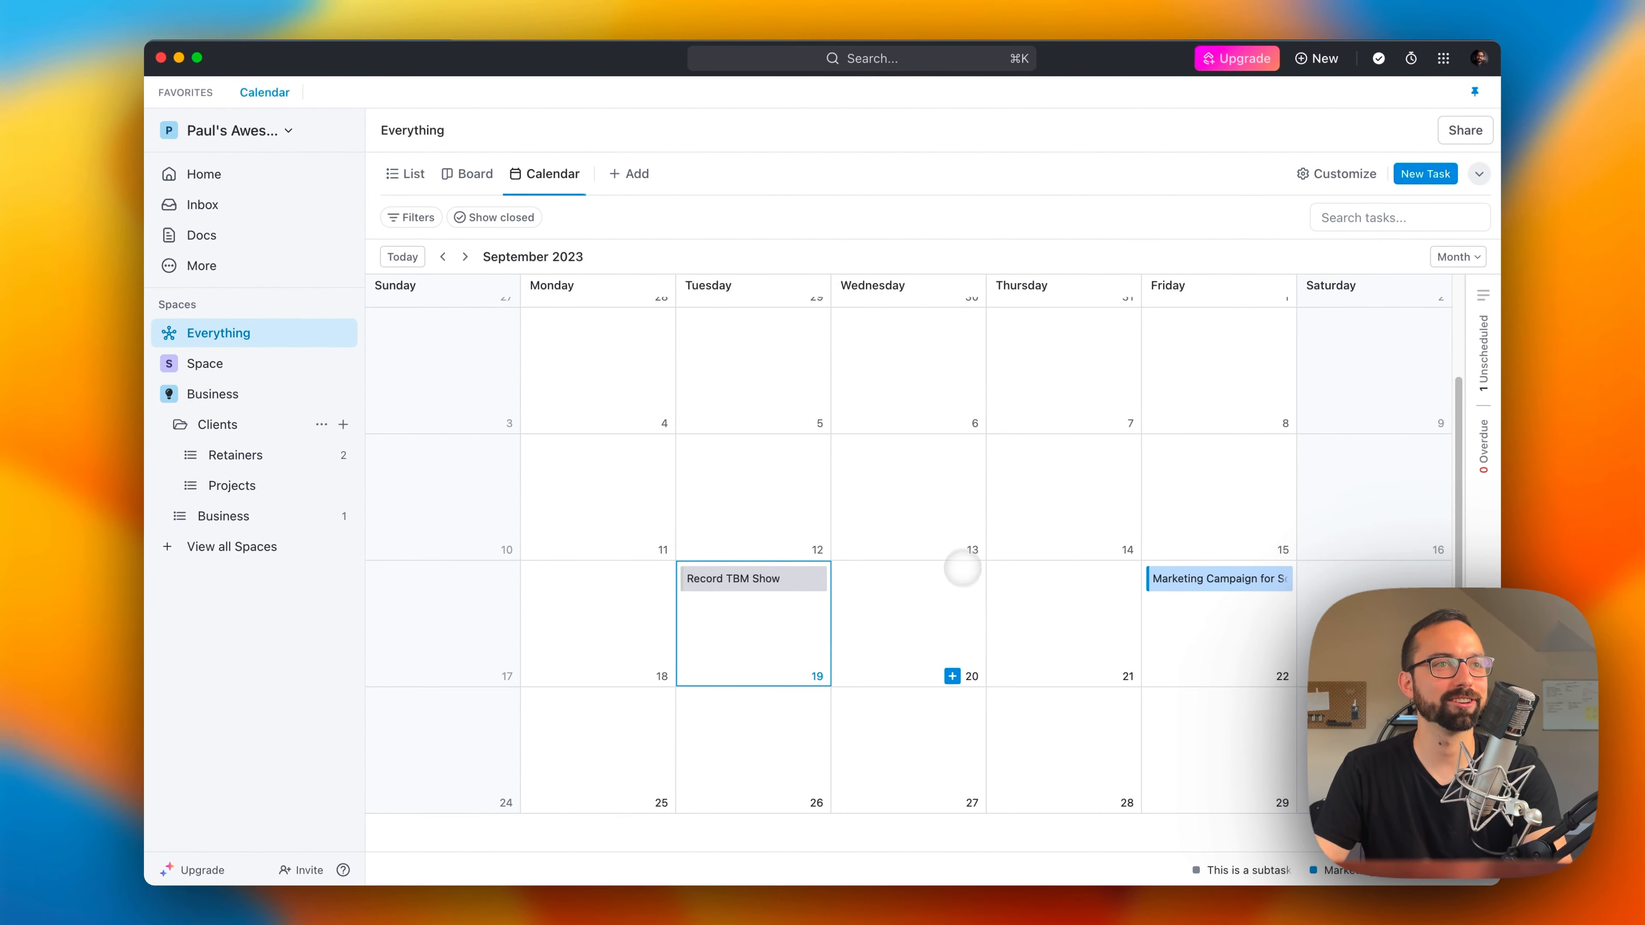
scroll(961, 584, "up", 3)
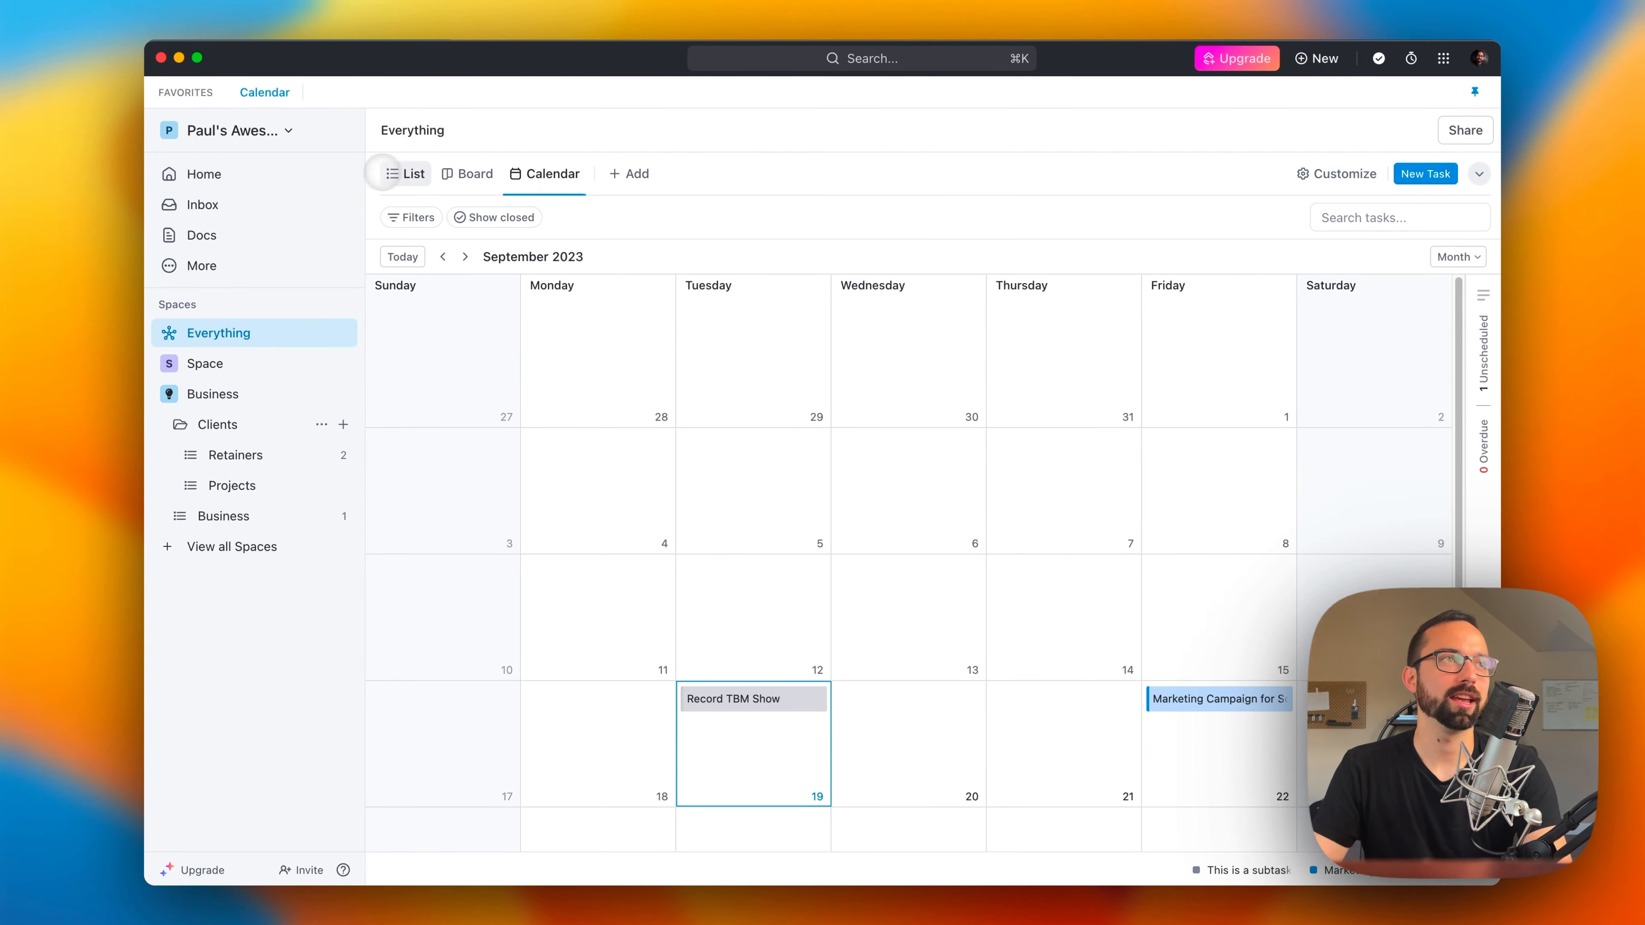
Step: Preview the Gantt, Timeline, Team, Table, Mind Map, Workload and Map view types, and add a Chat view to Everything
left_click(627, 173)
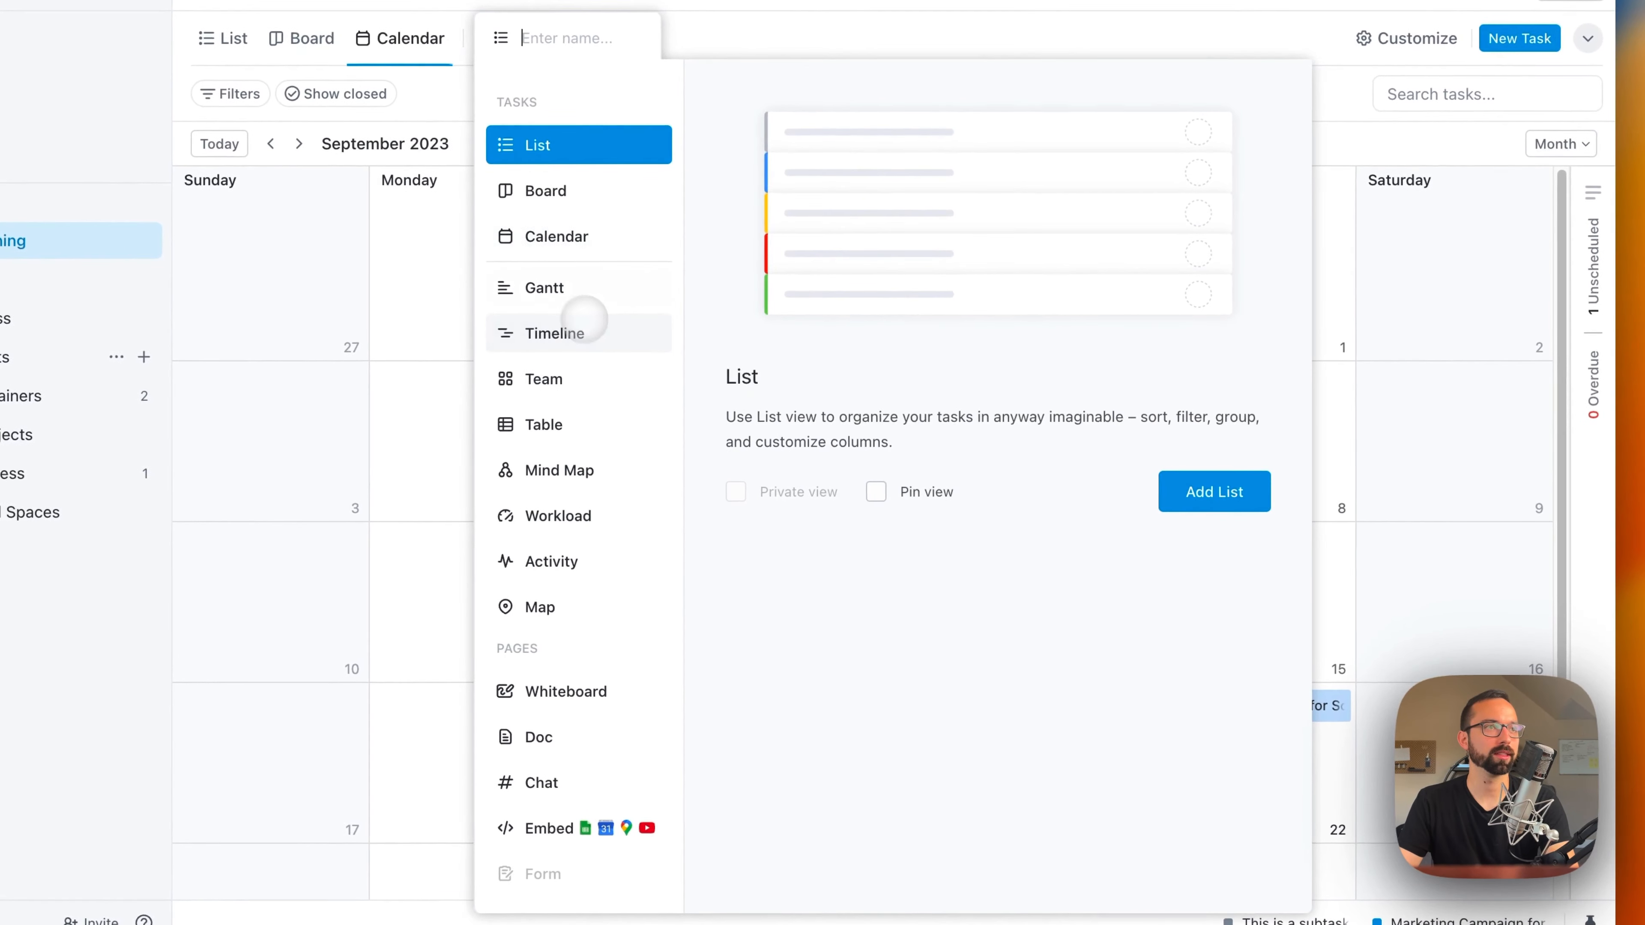
left_click(569, 296)
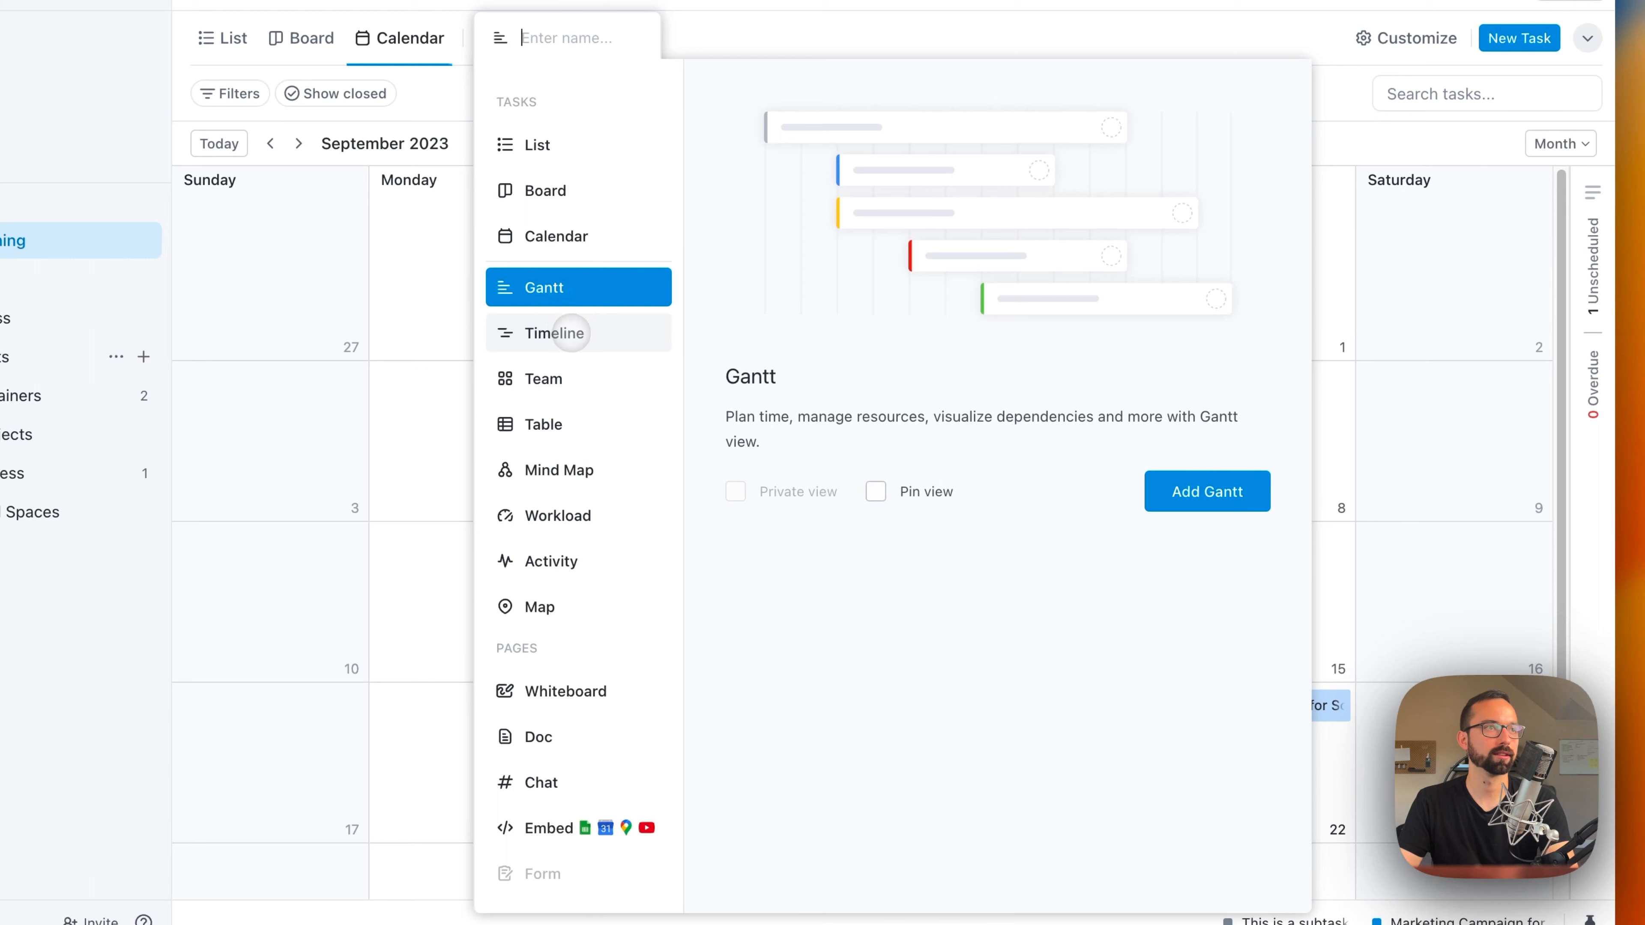
left_click(571, 333)
left_click(559, 384)
left_click(563, 429)
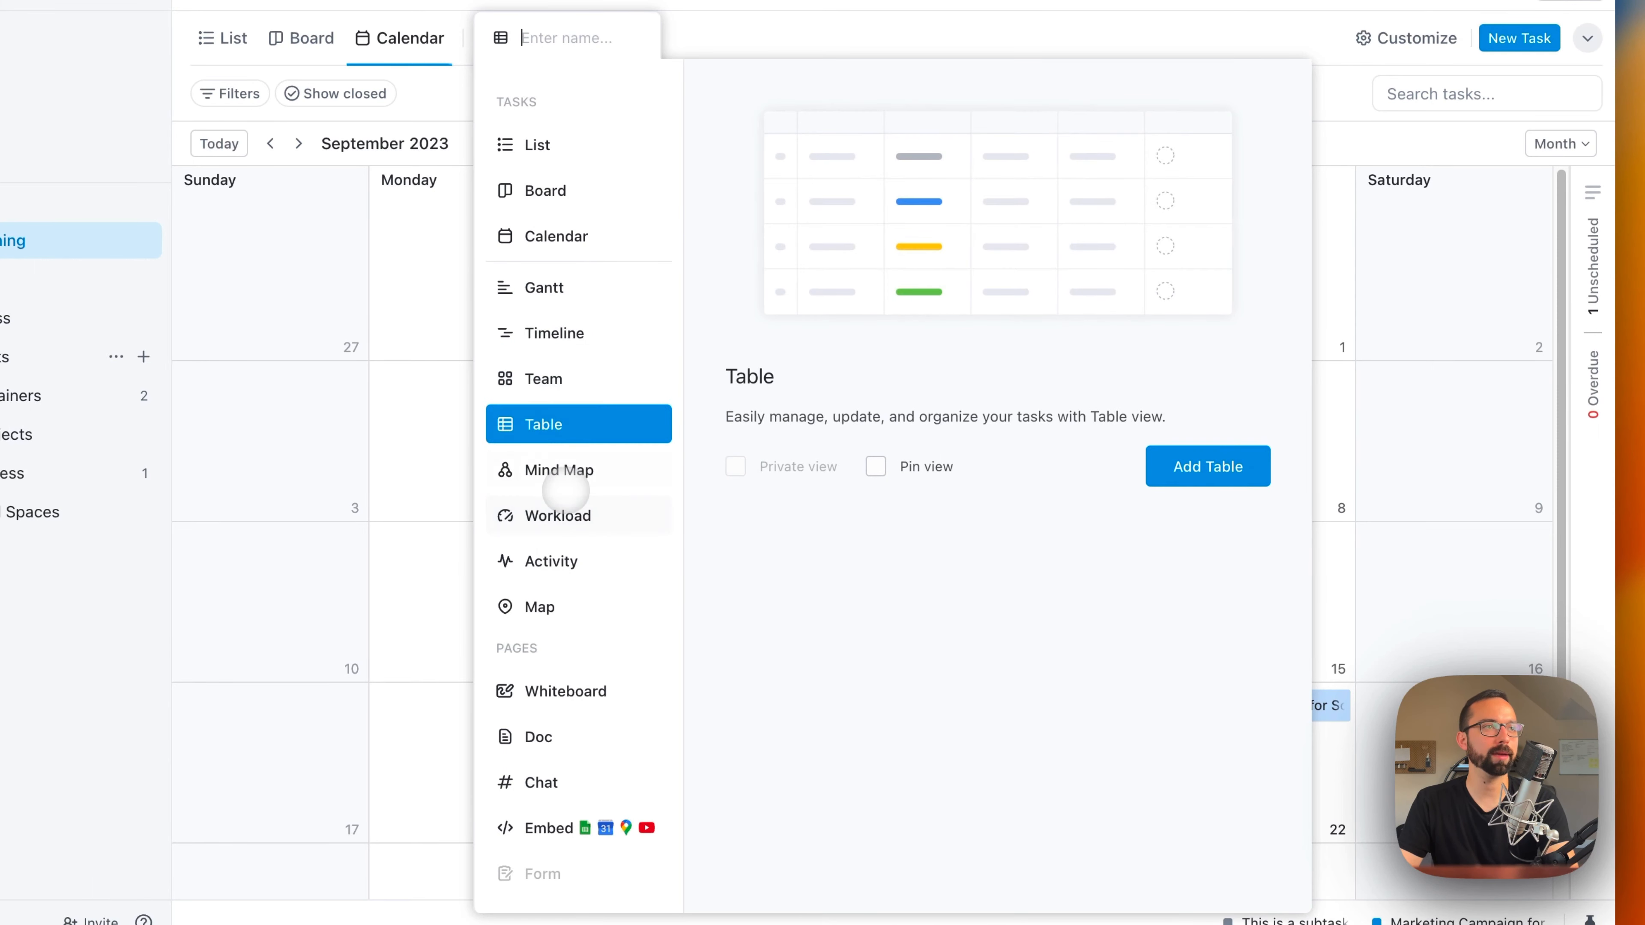
left_click(560, 472)
left_click(558, 518)
left_click(560, 609)
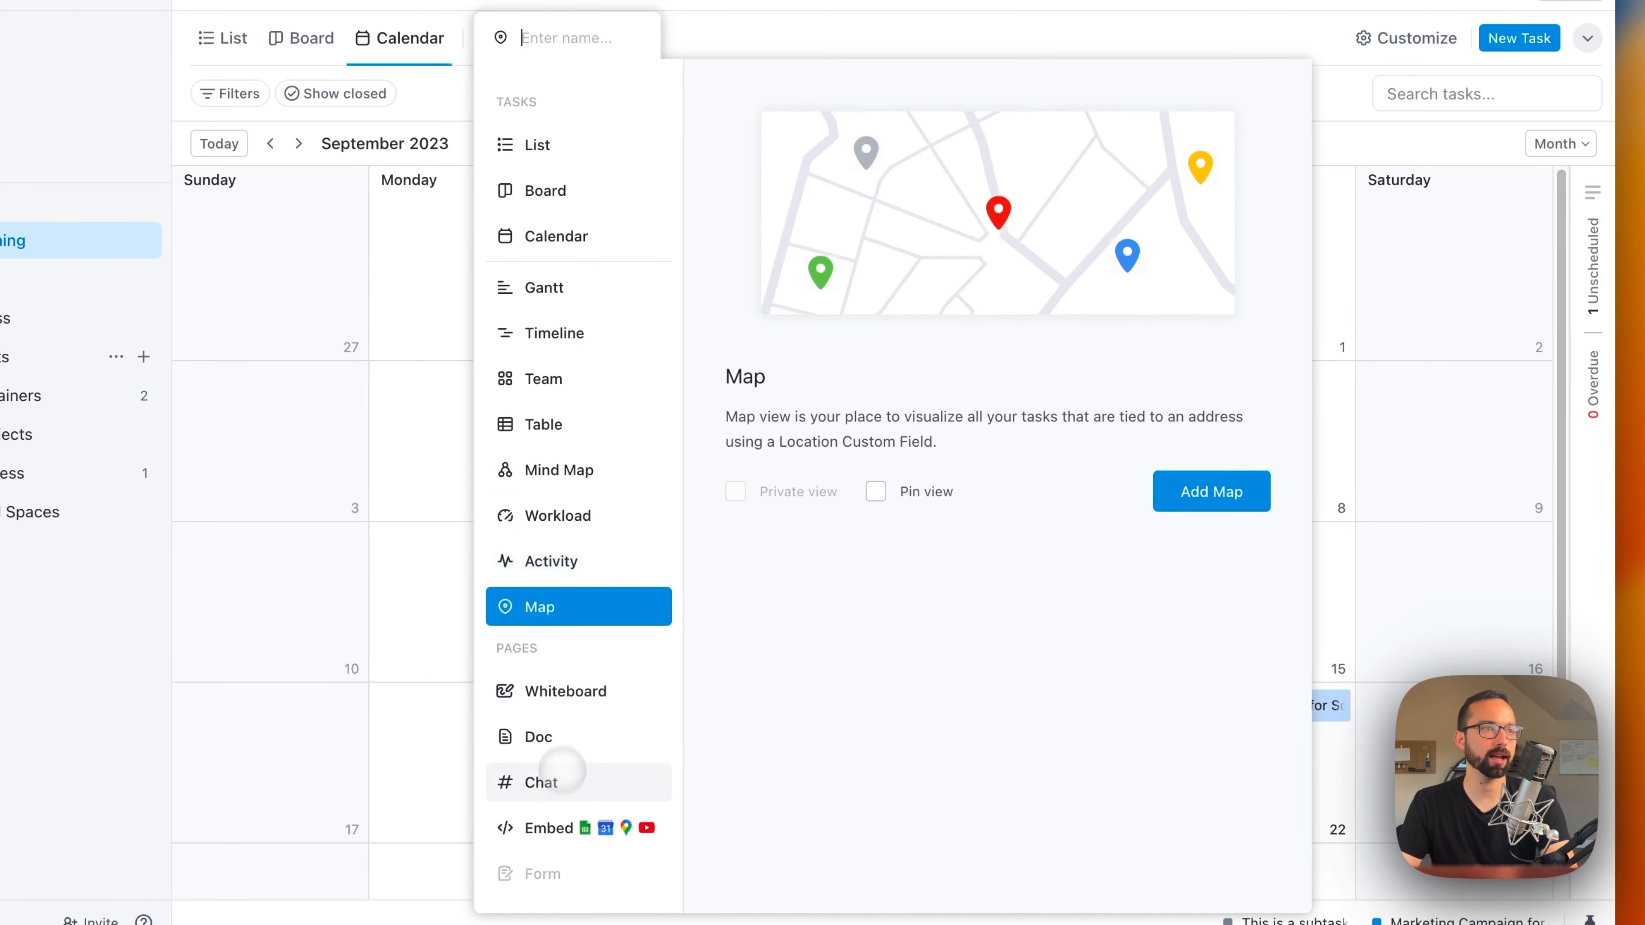
left_click(534, 781)
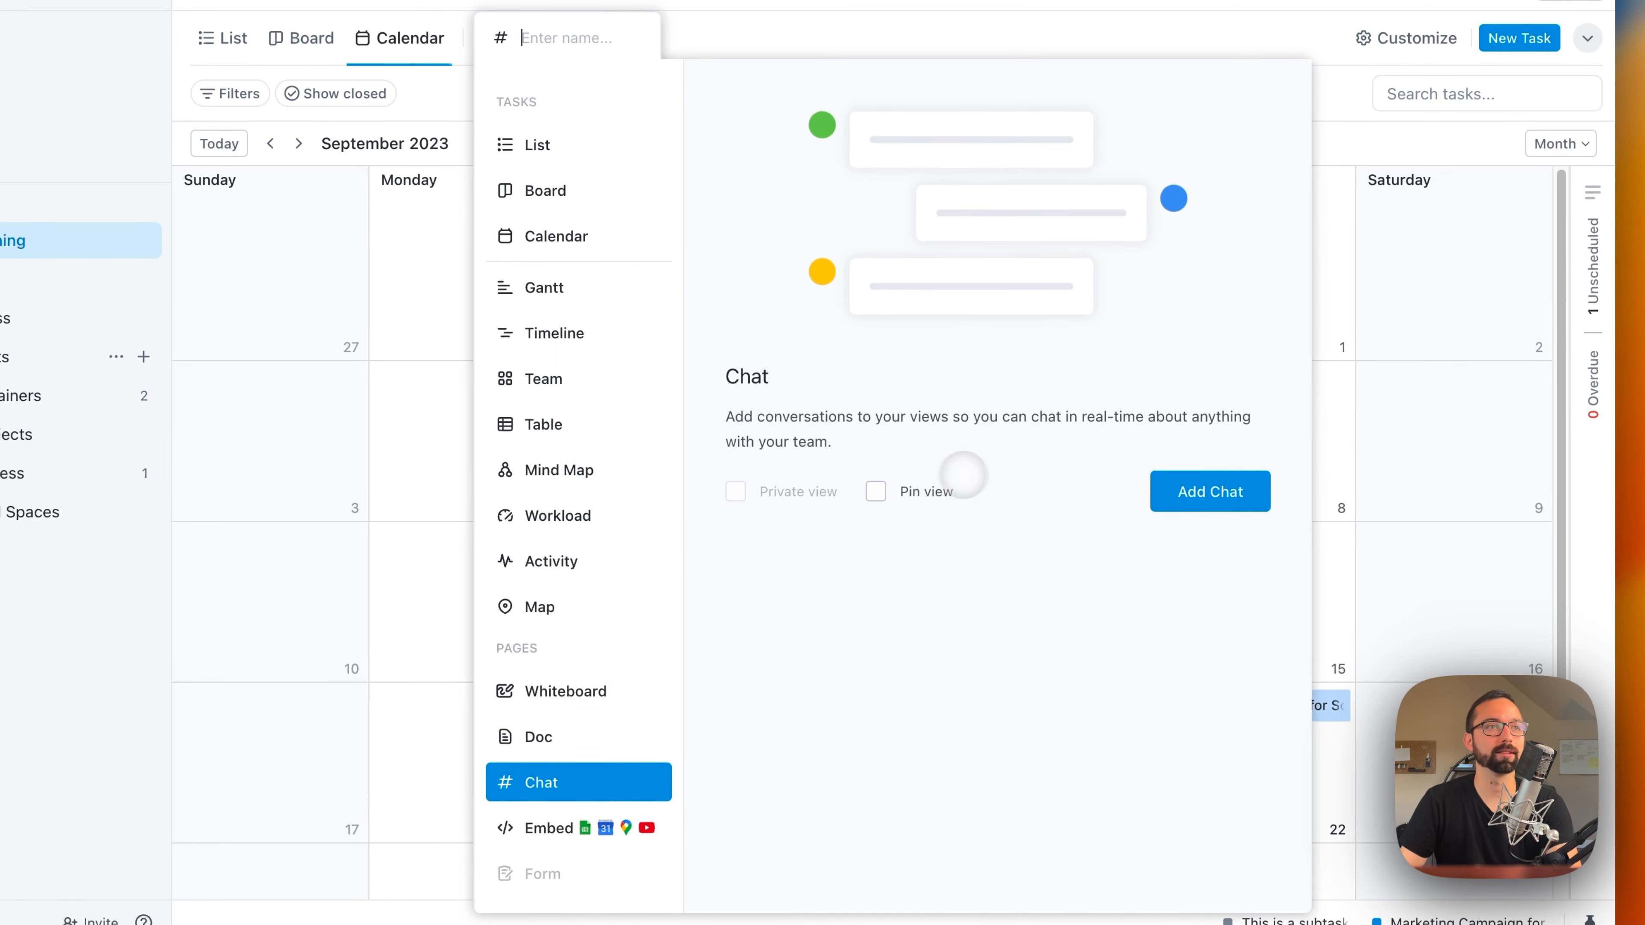
left_click(1259, 487)
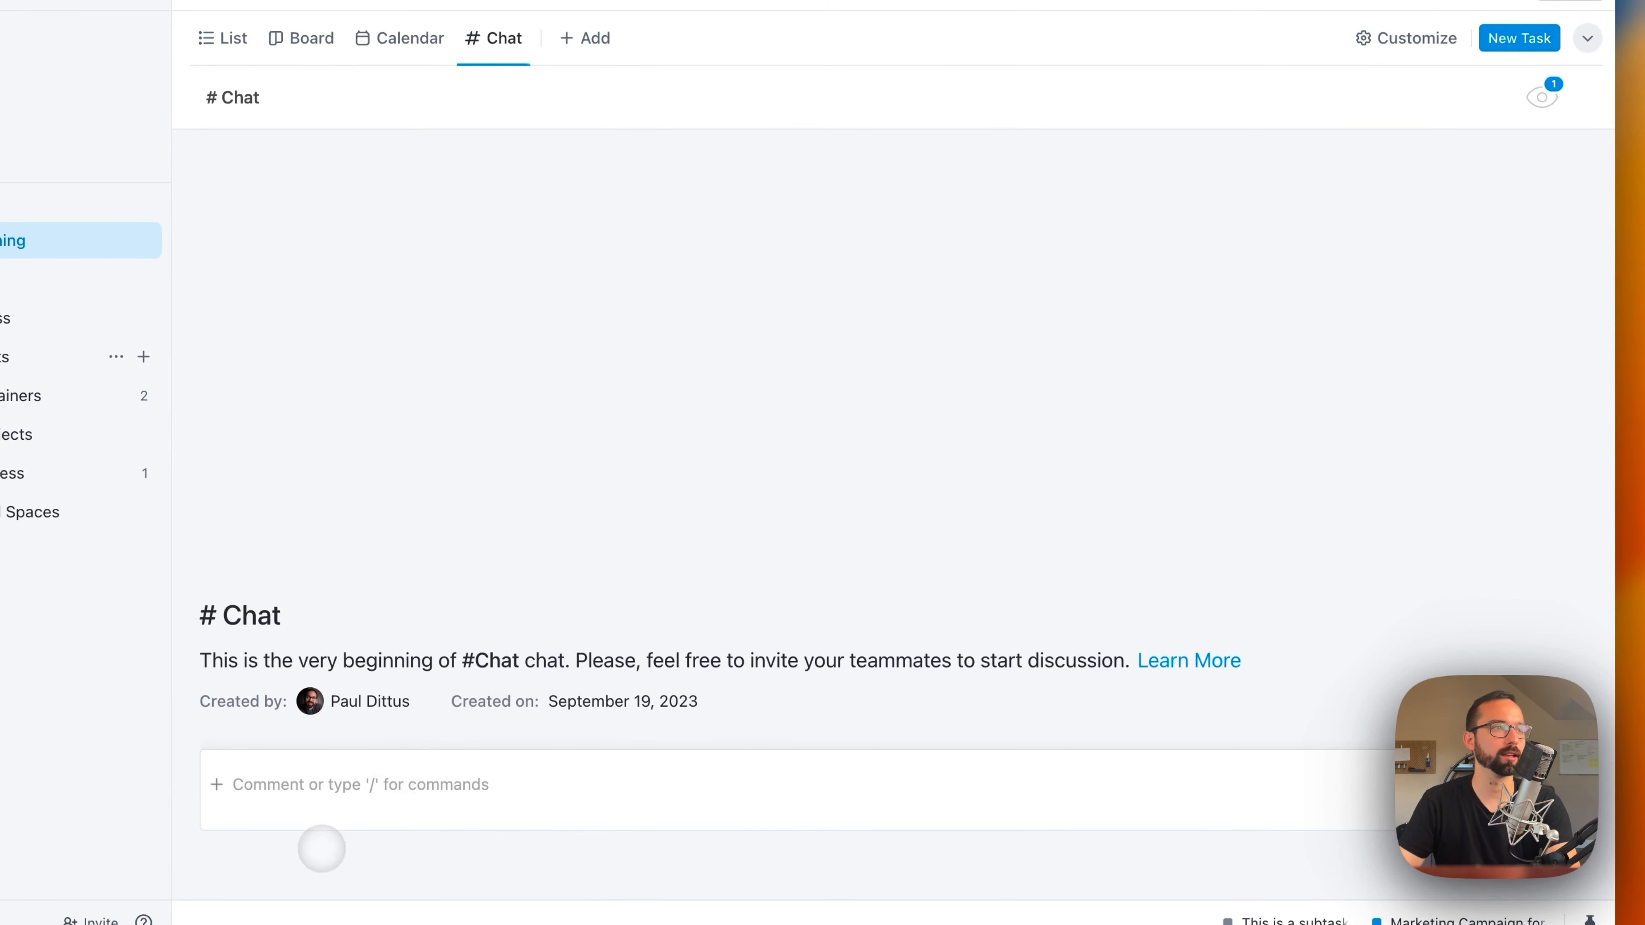
Step: Post the message "This is a chat" in the Chat view and react to it with a thumbs-up emoji
left_click(350, 792)
type("This is a chat")
key("Return")
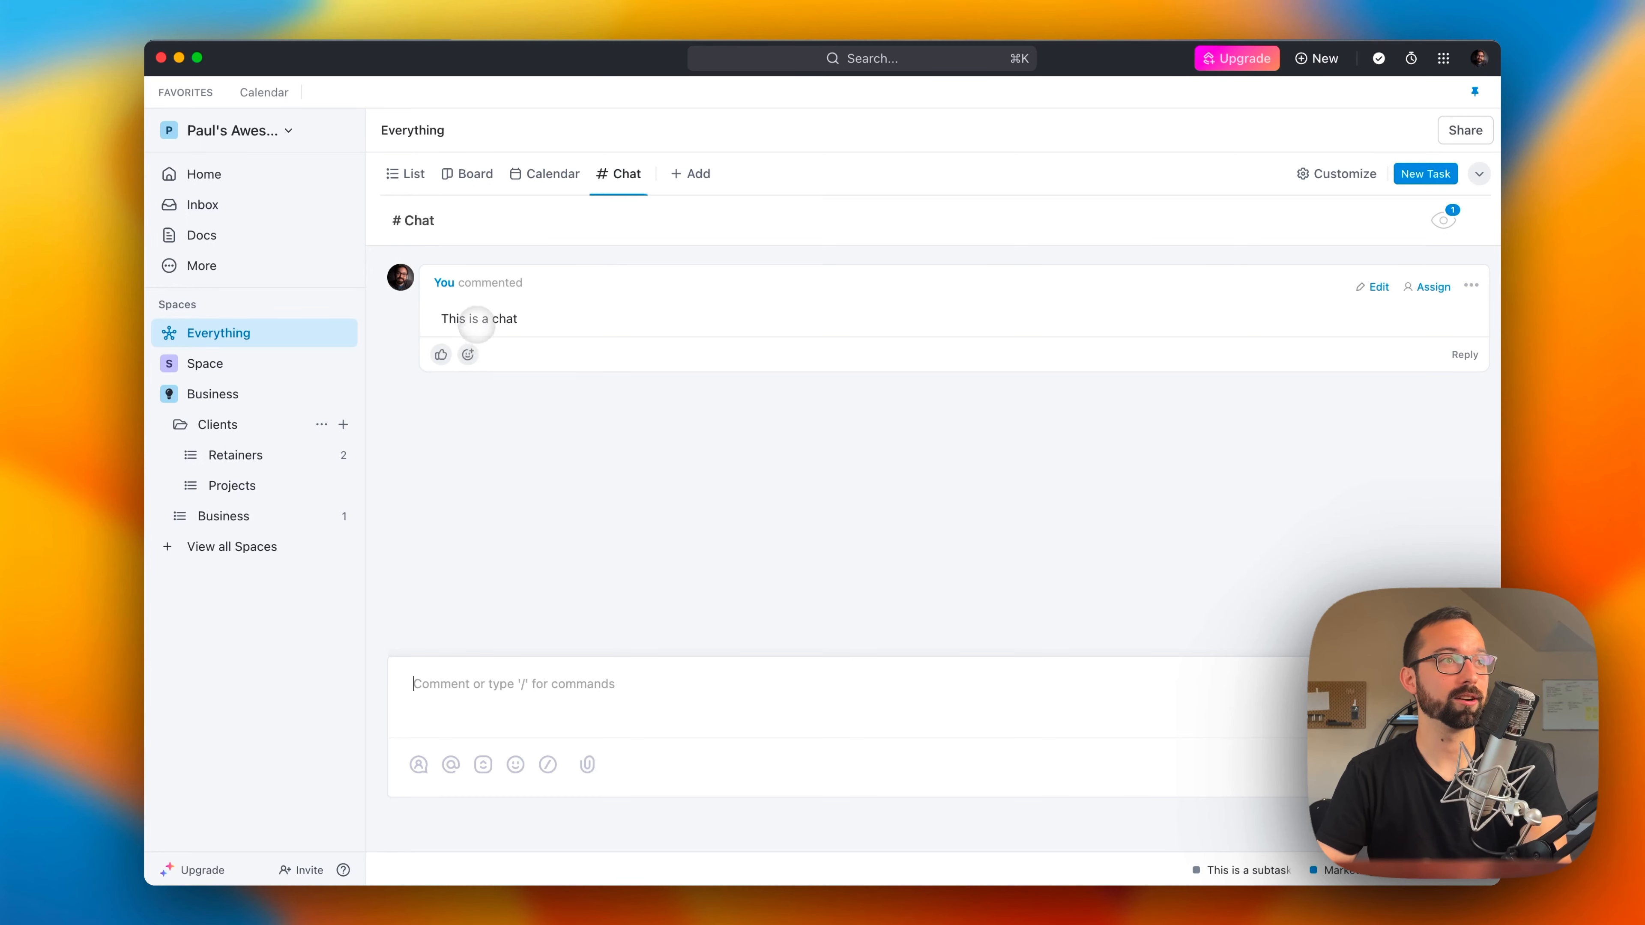
left_click(468, 355)
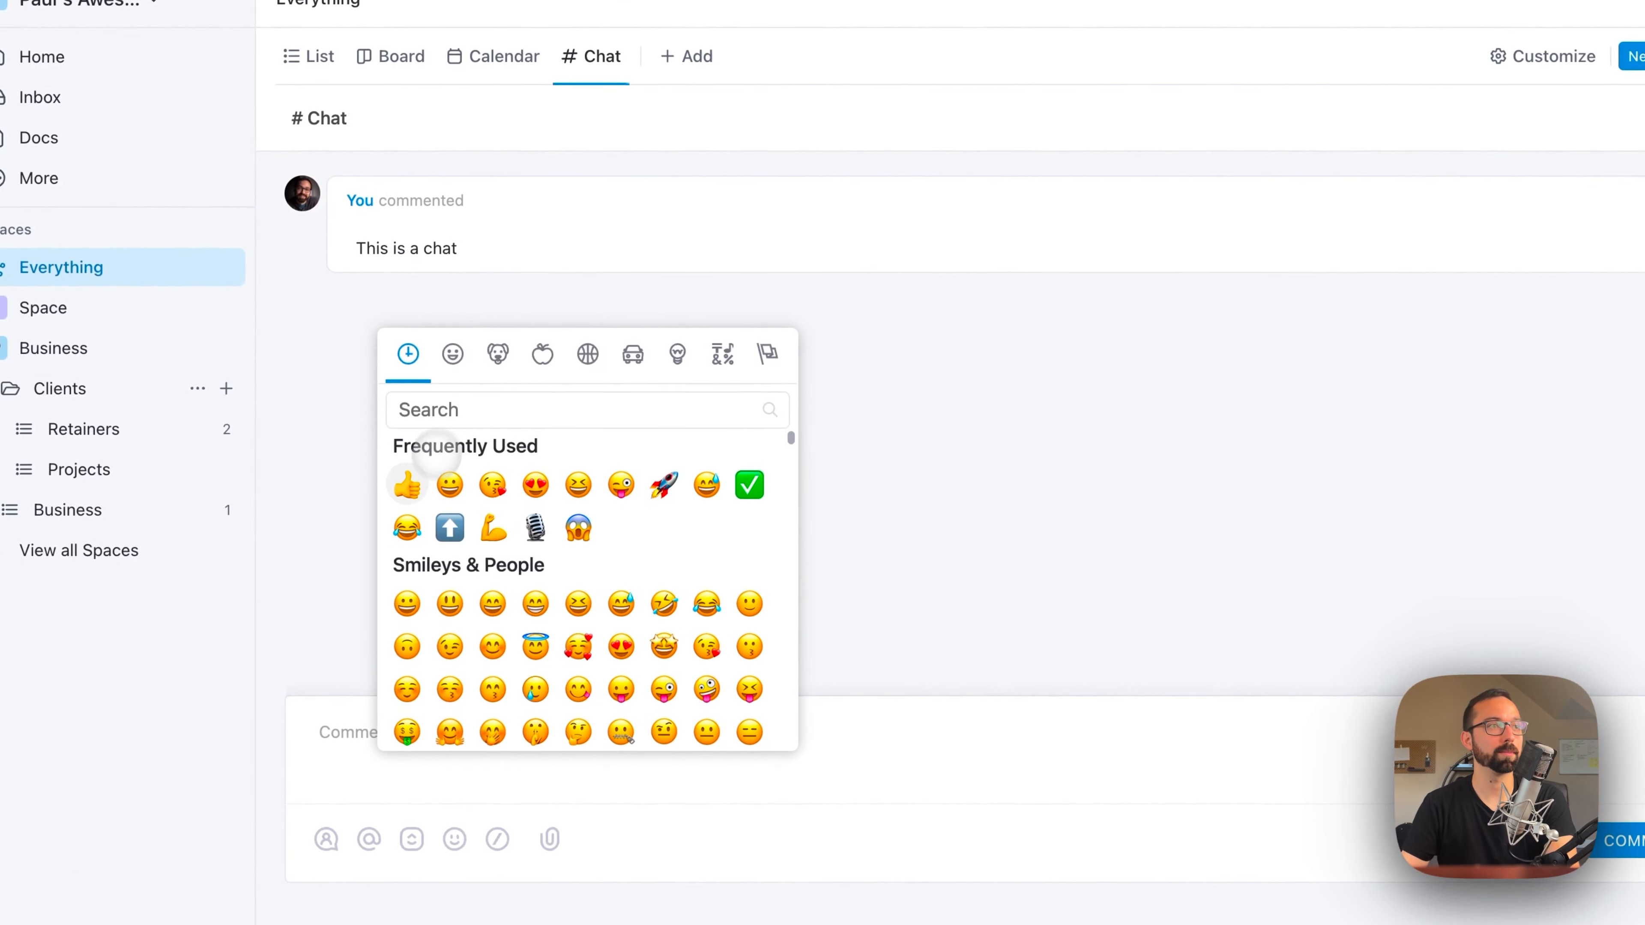
left_click(484, 505)
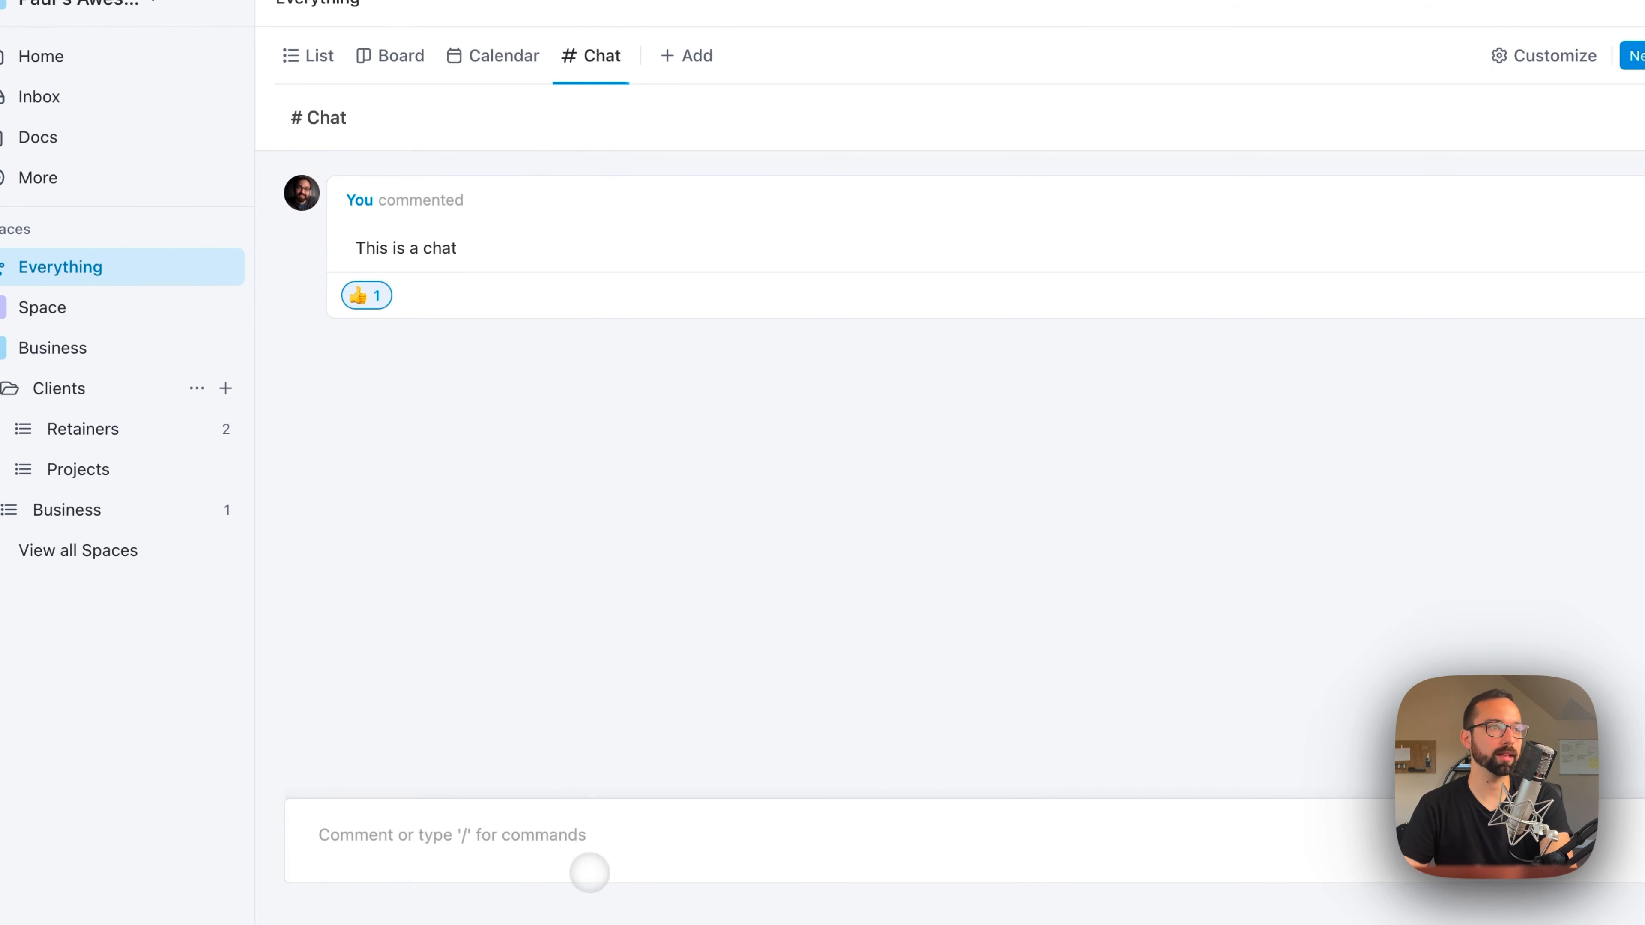
Step: Bring up the slash commands in the chat comment box and look through them from the suggestions down to the badges
left_click(589, 872)
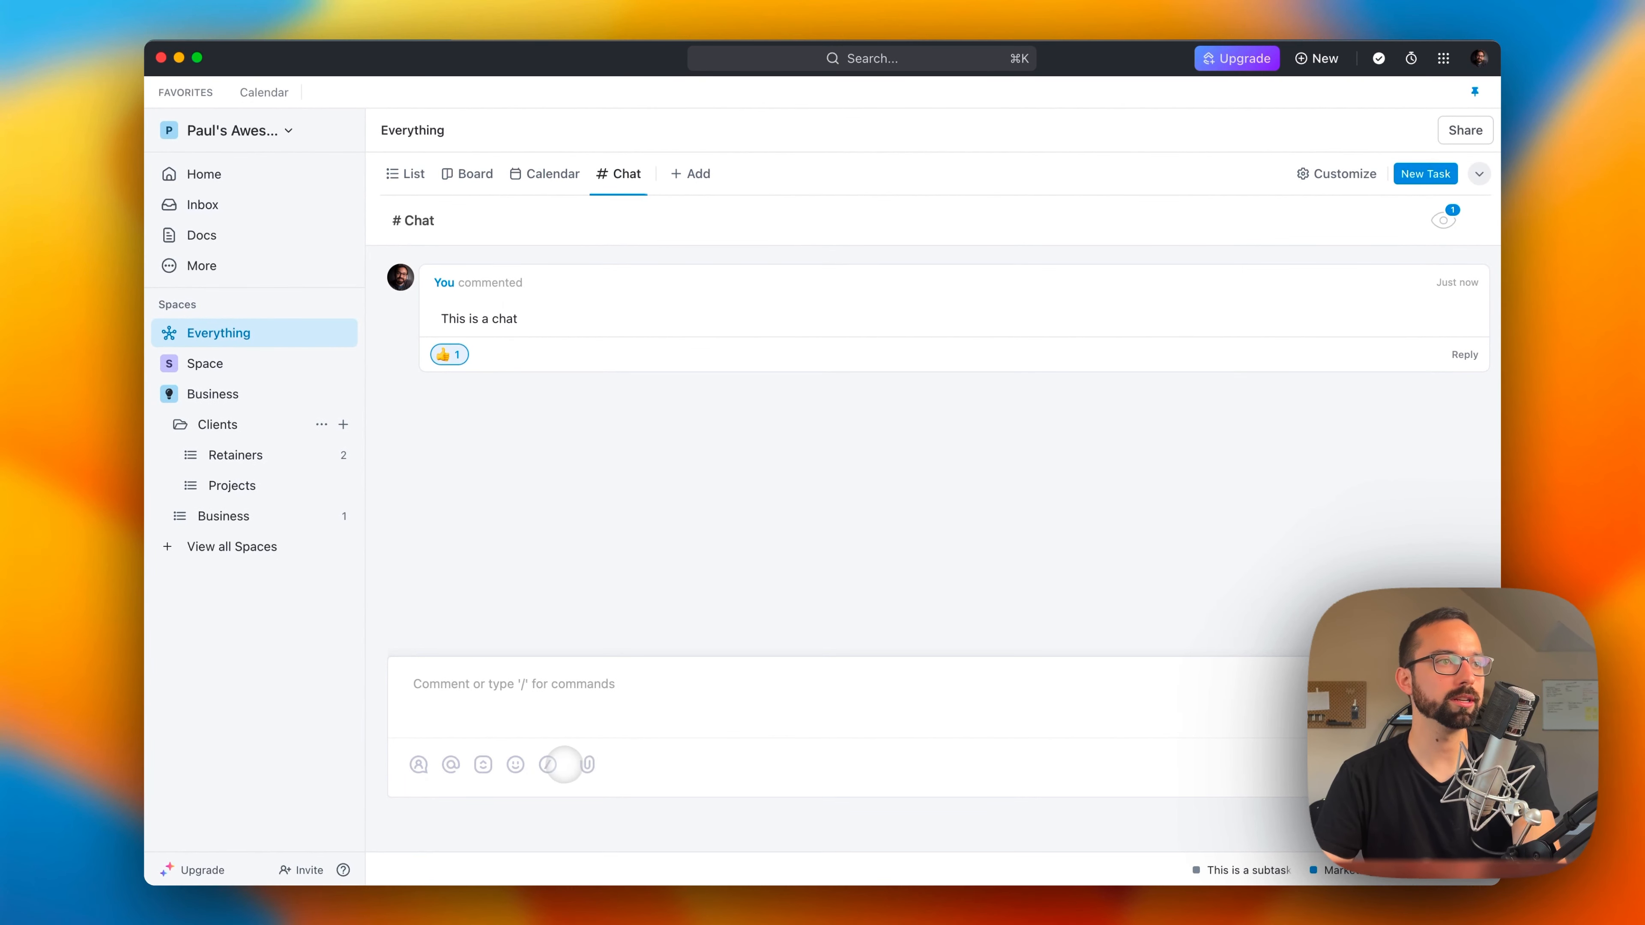
type("/")
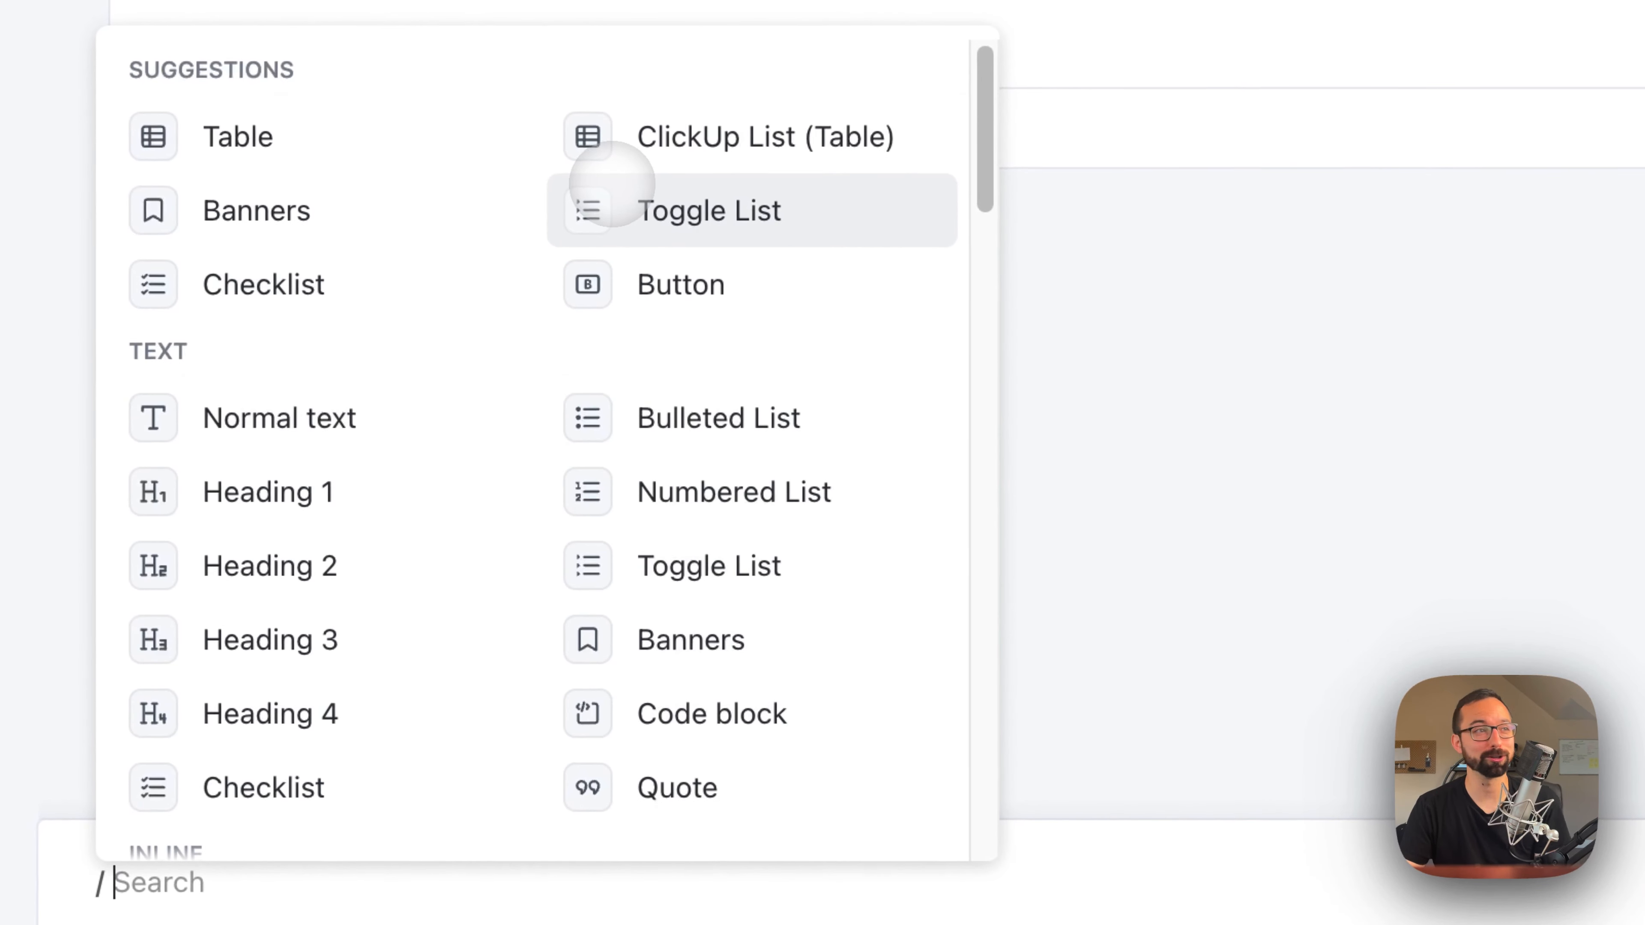
scroll(619, 256, "down", 8)
scroll(648, 502, "down", 15)
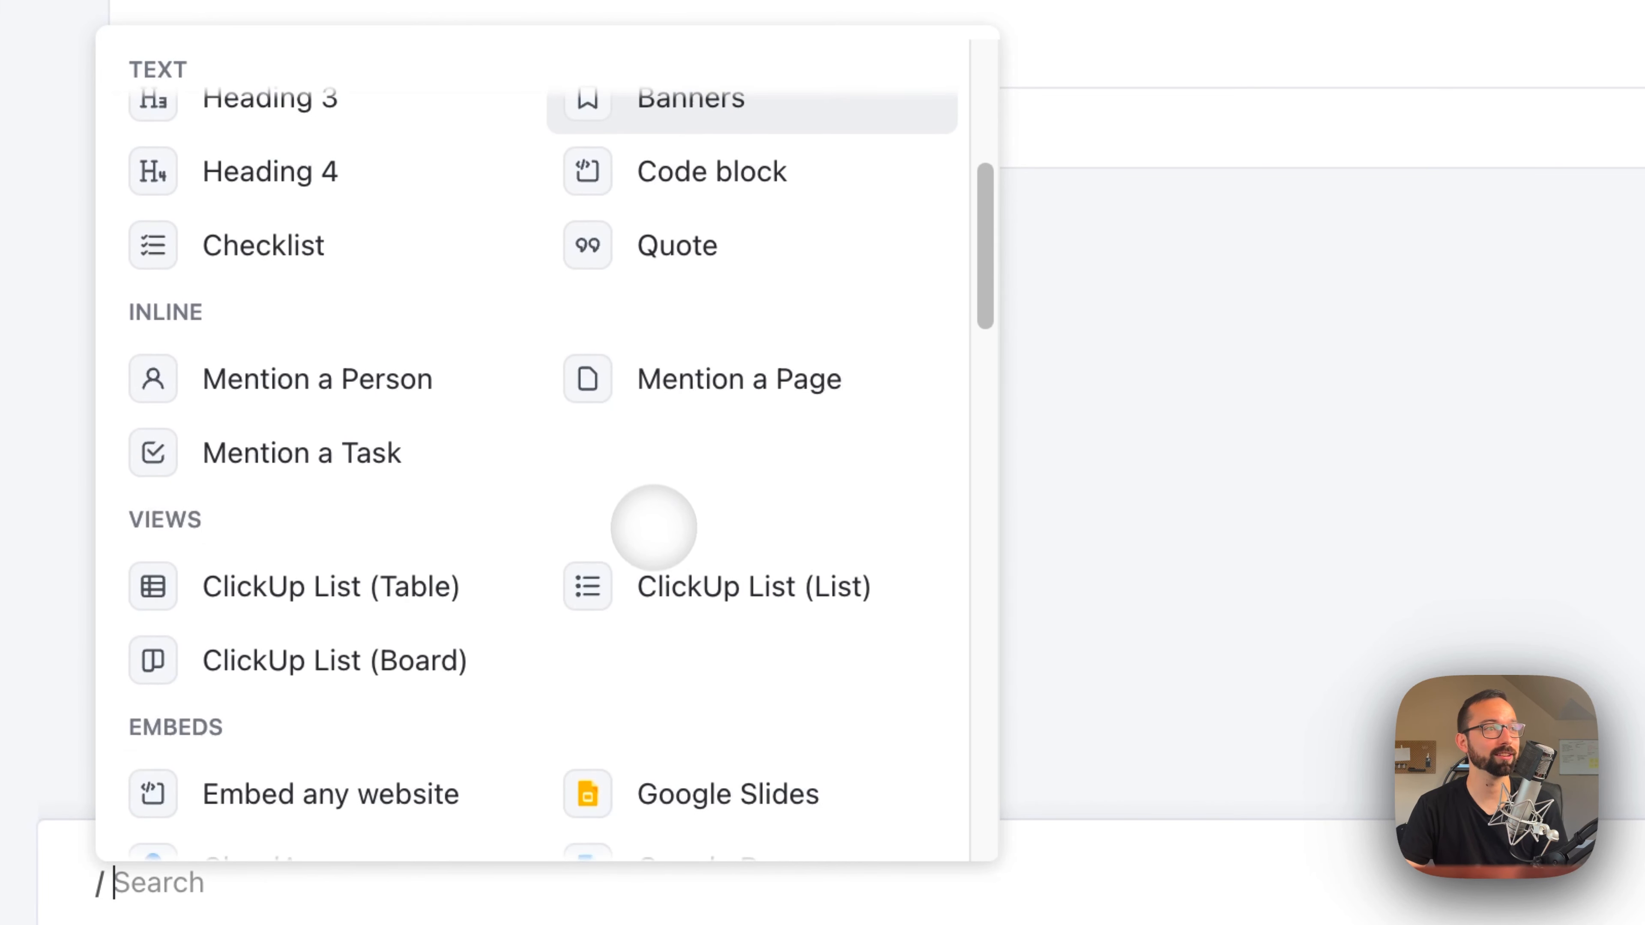
scroll(657, 550, "down", 10)
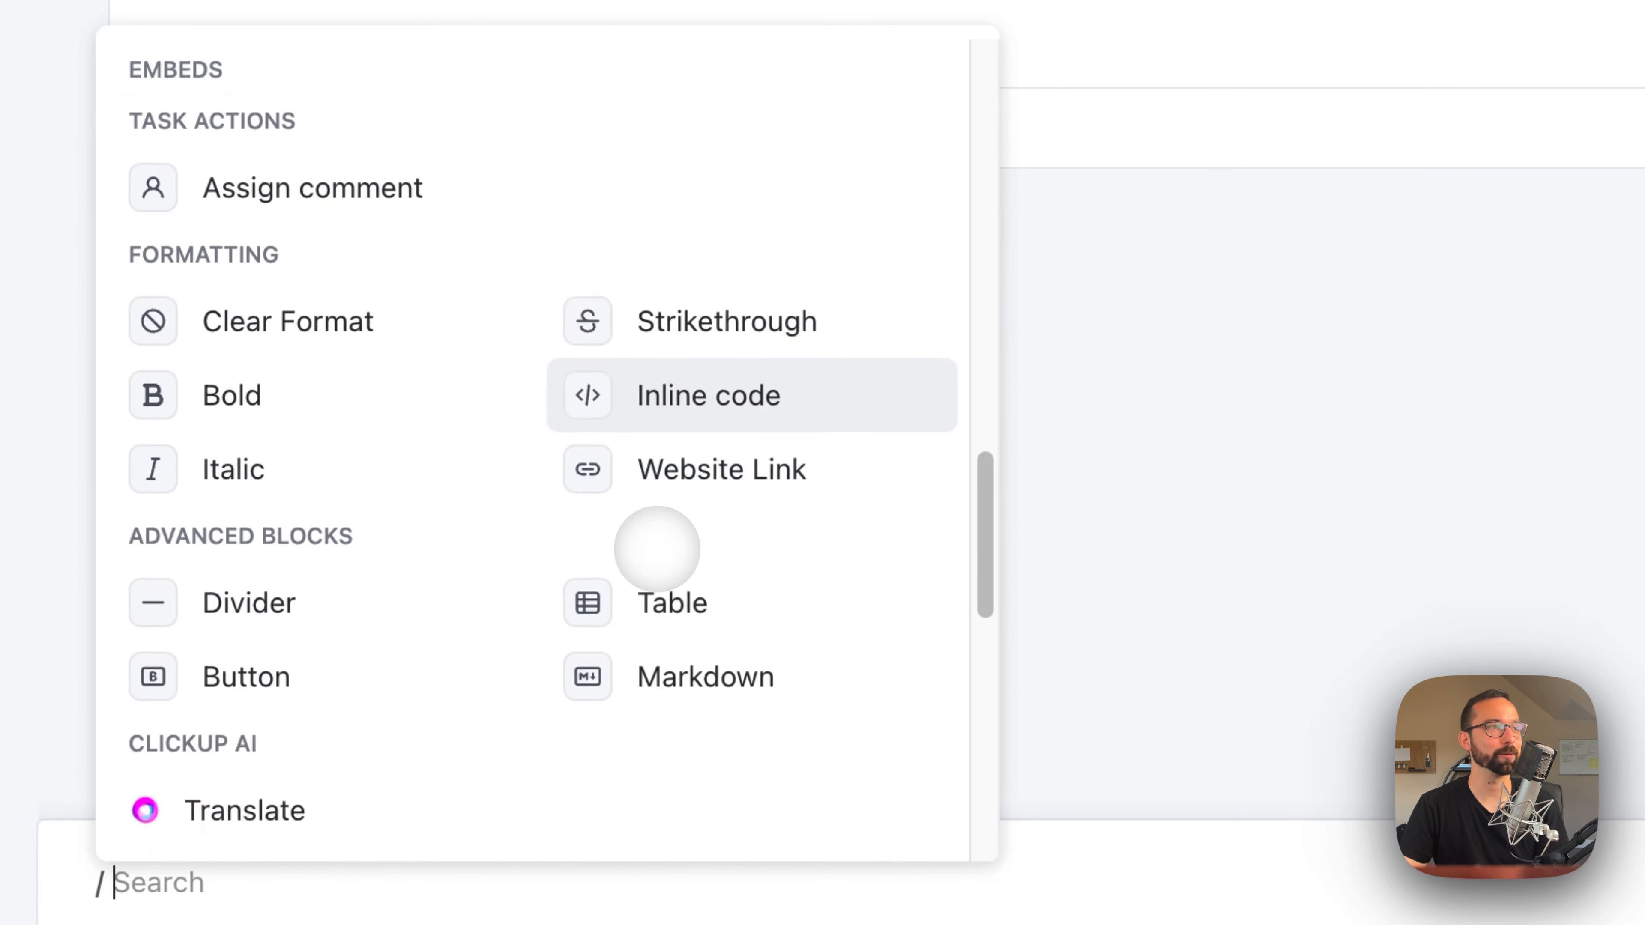
scroll(649, 561, "down", 5)
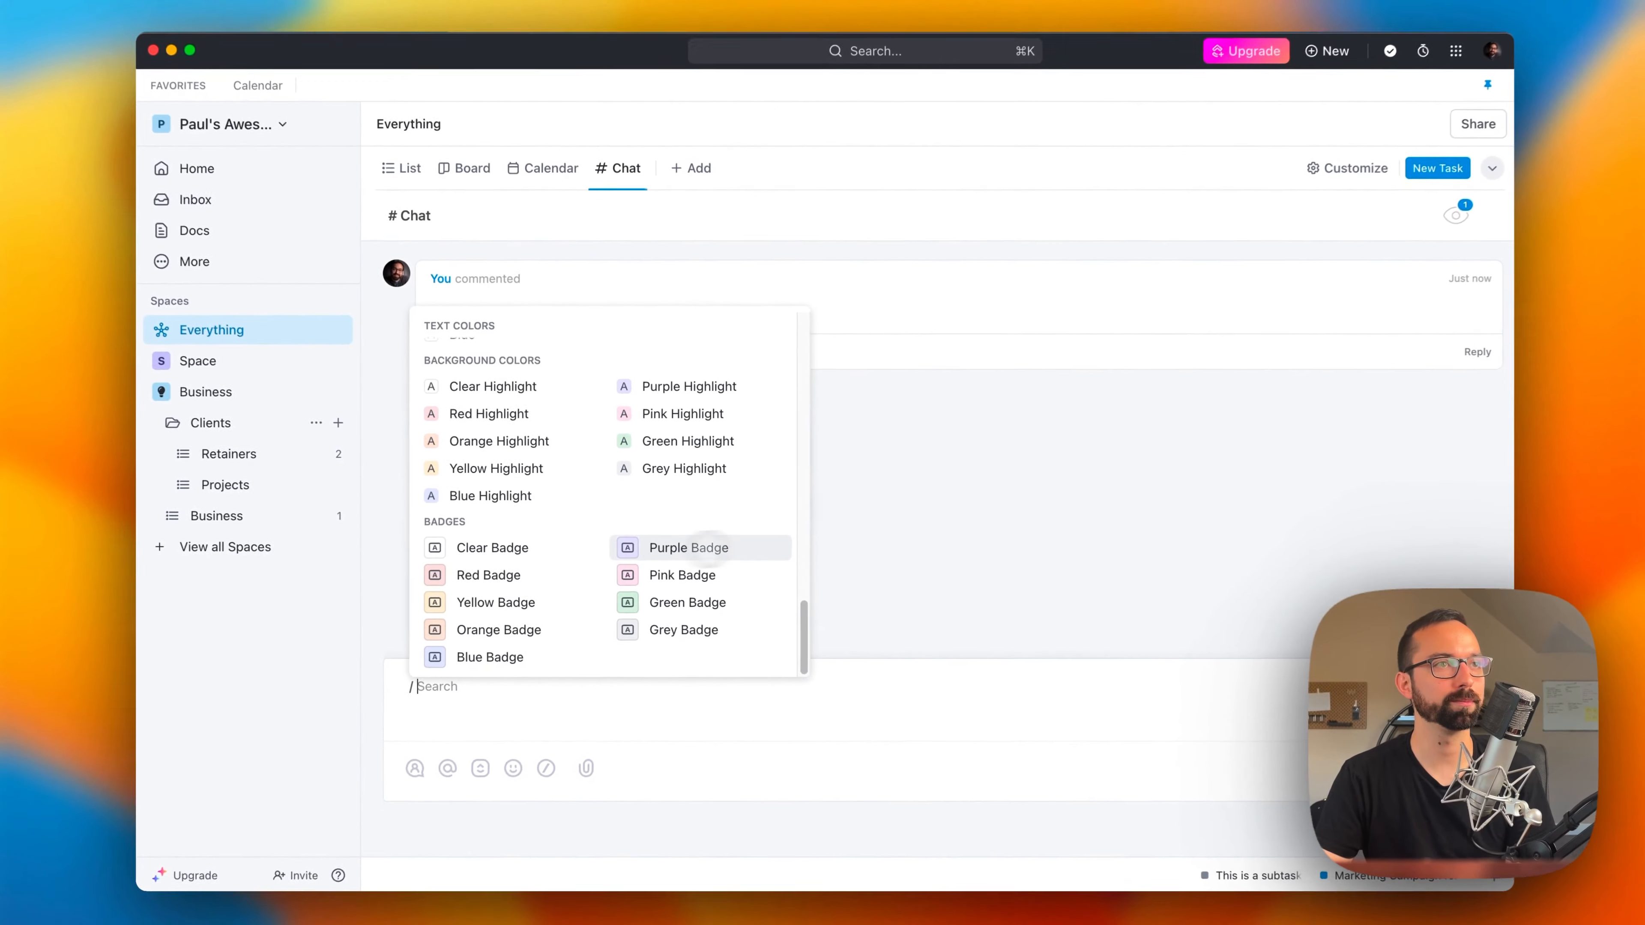
left_click(1255, 474)
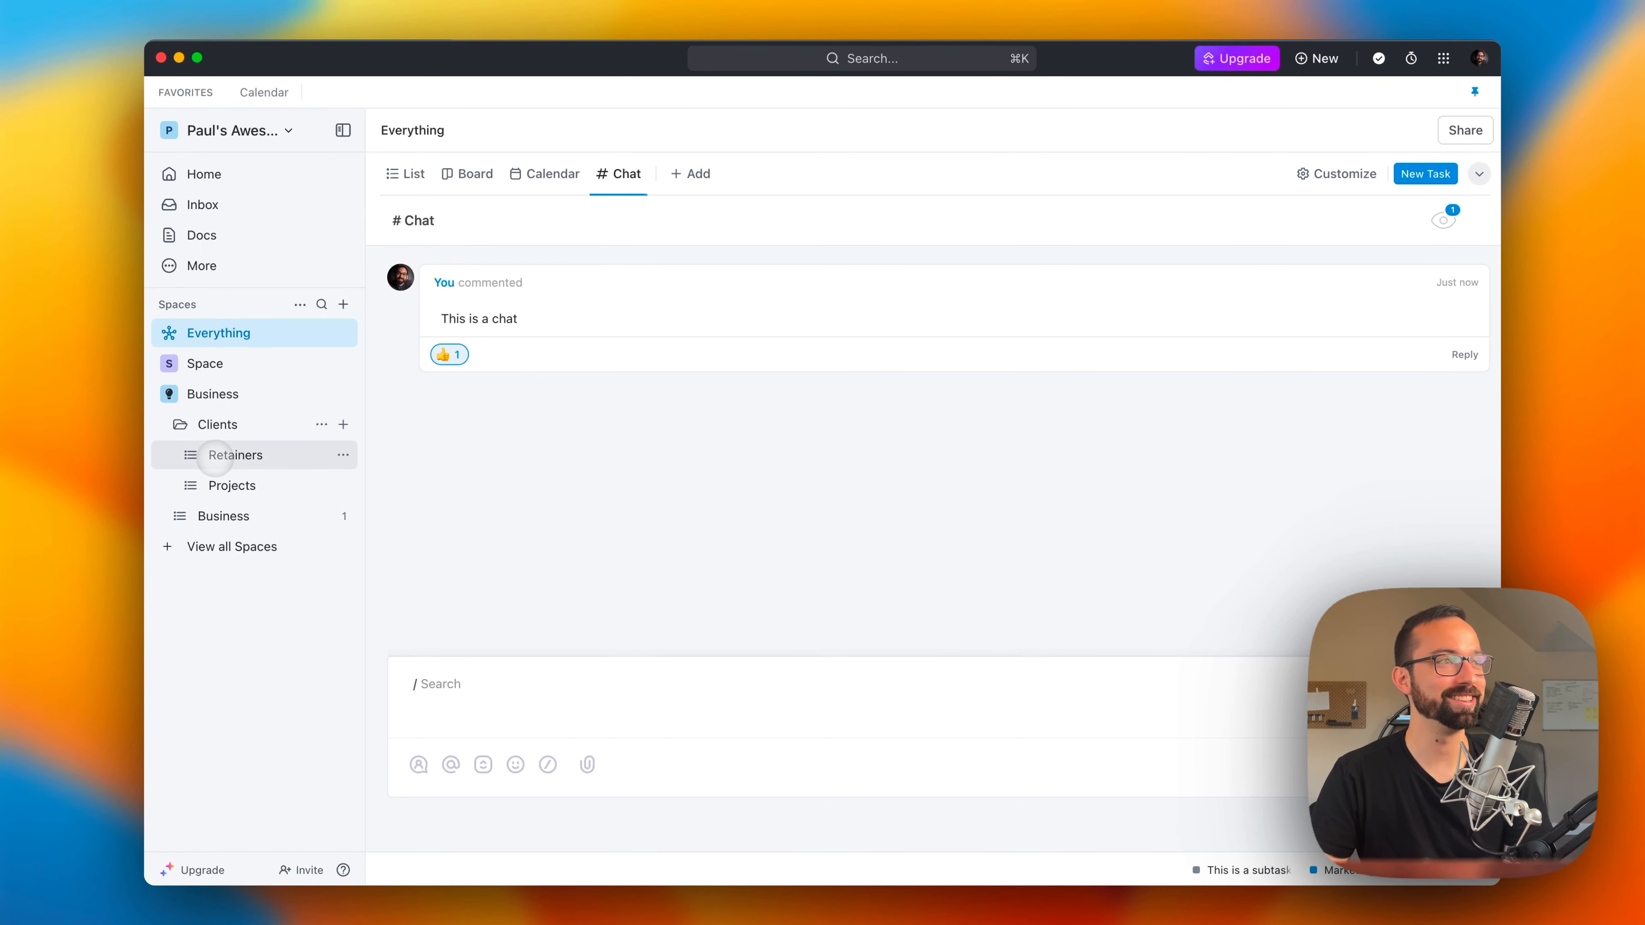
Step: Move the Projects list above Retainers in the Clients folder and add a task named "Project for Client" to it
left_click_drag(215, 485, 216, 455)
left_click(569, 293)
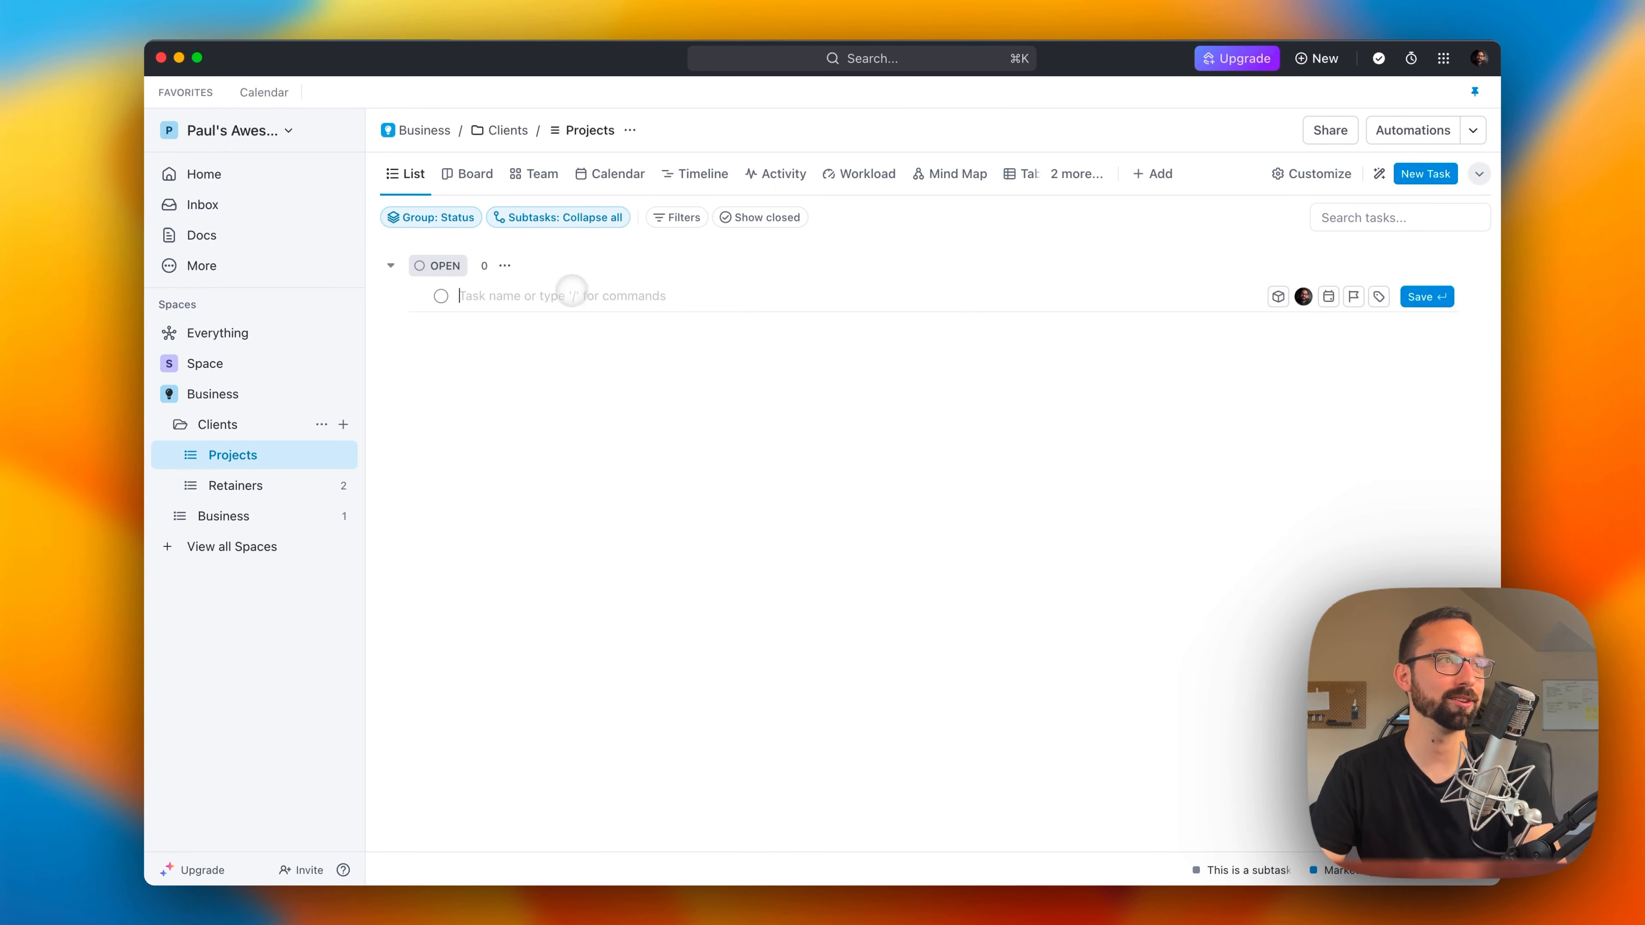
type("Project for Client")
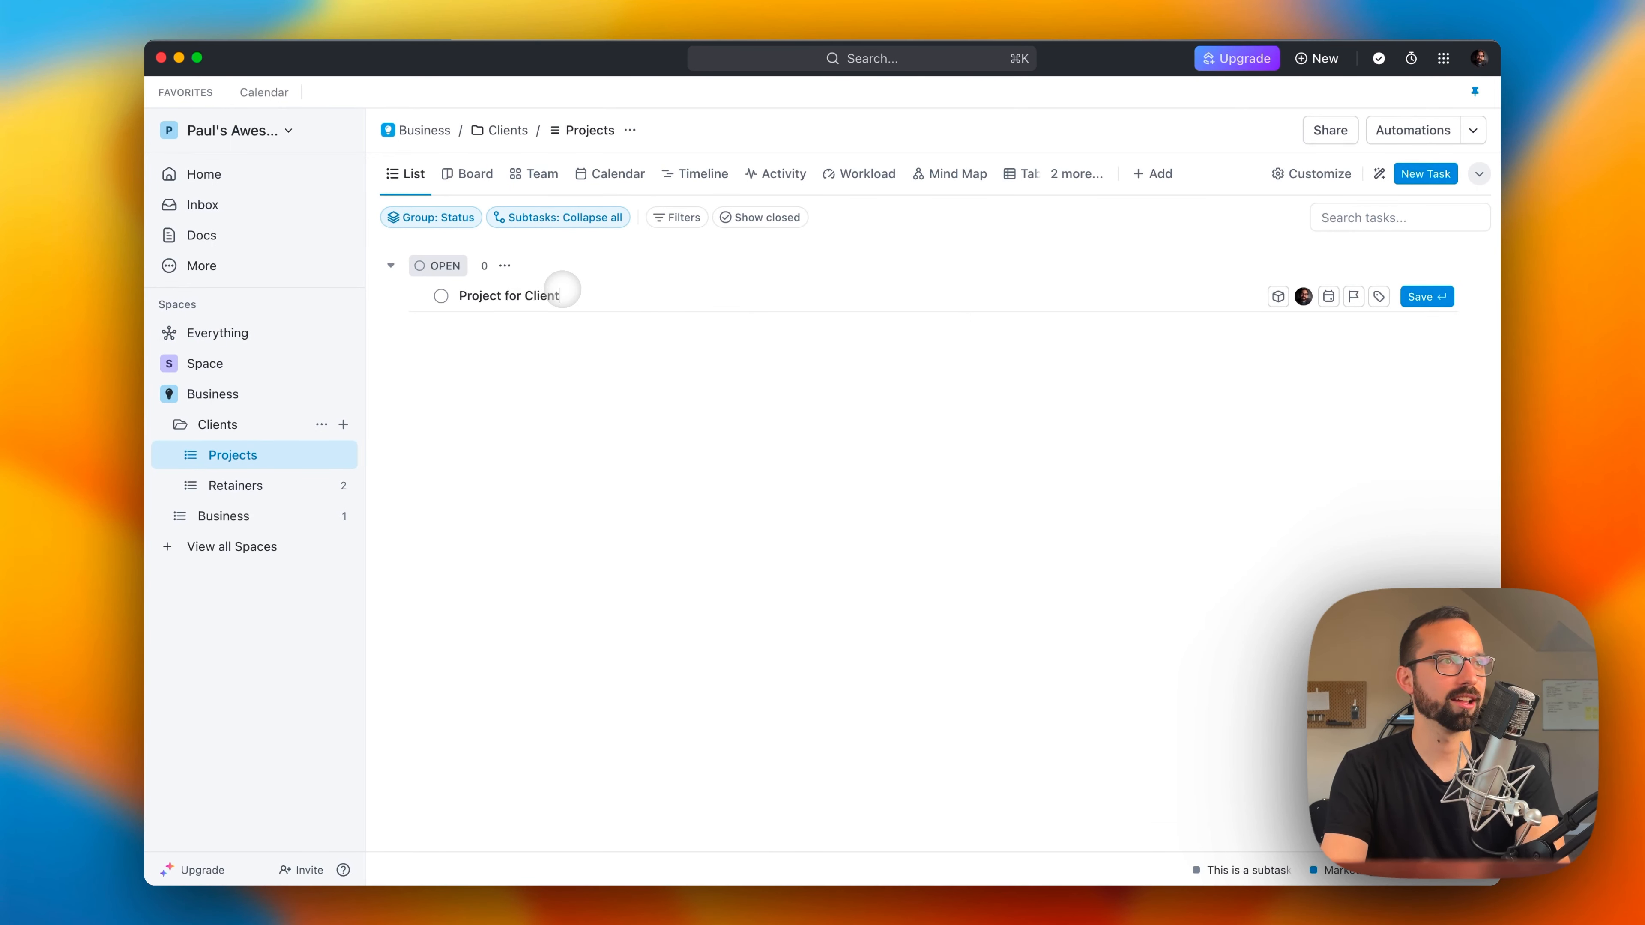
key("Return")
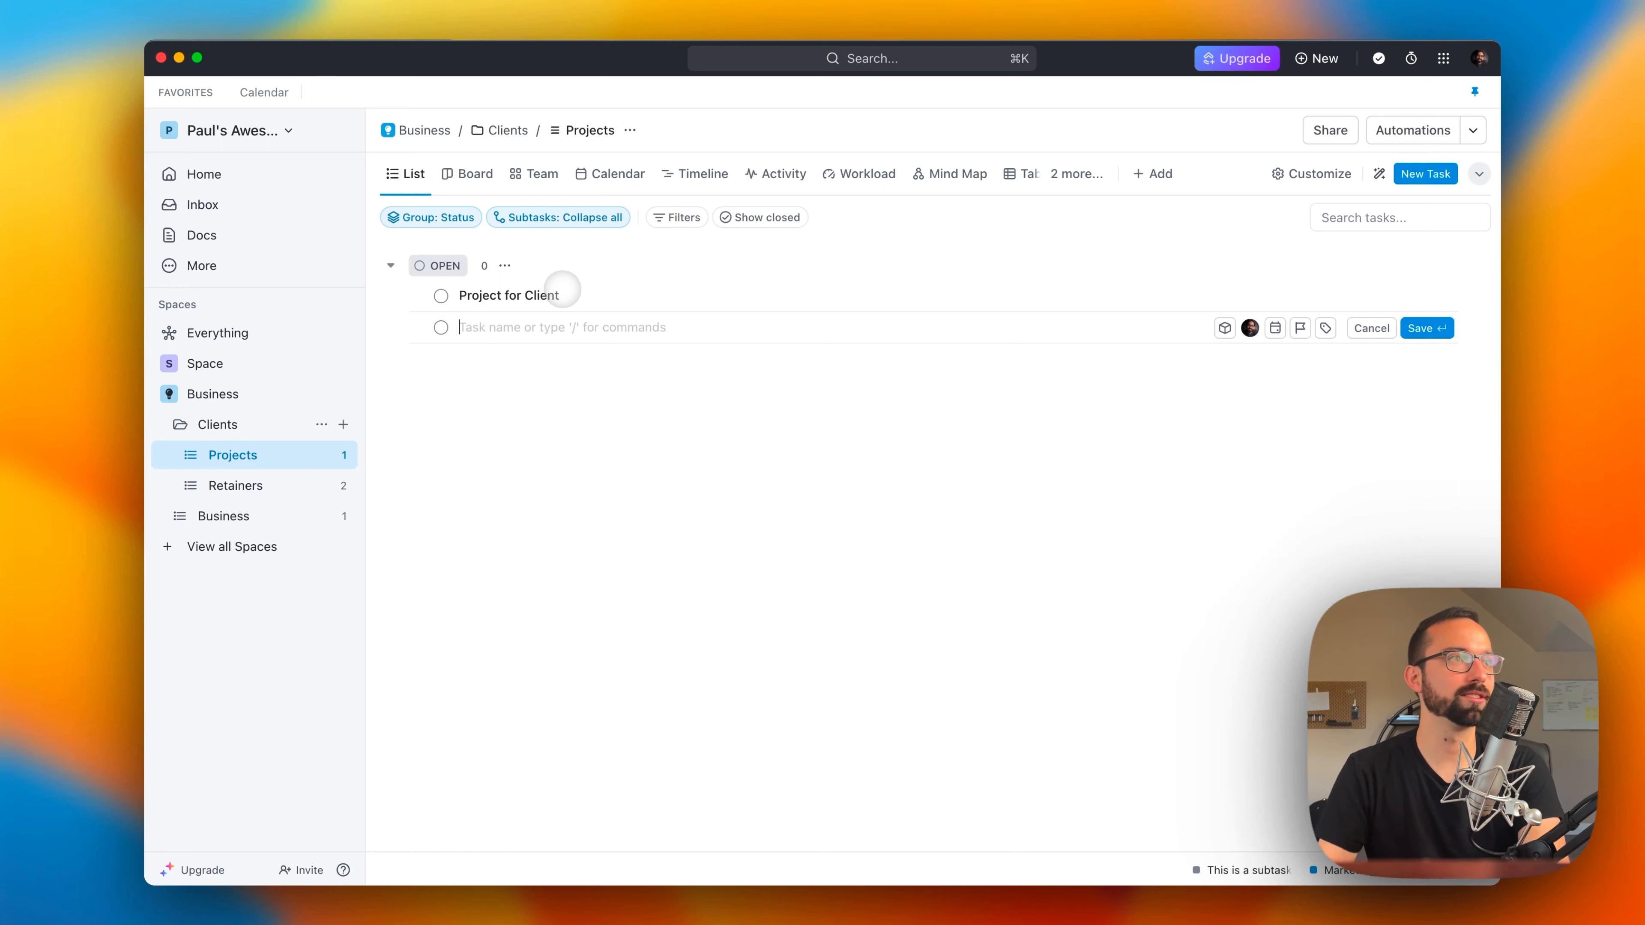
Step: Expand the space named Space and visit the Projects and Content Calendar lists
left_click(197, 360)
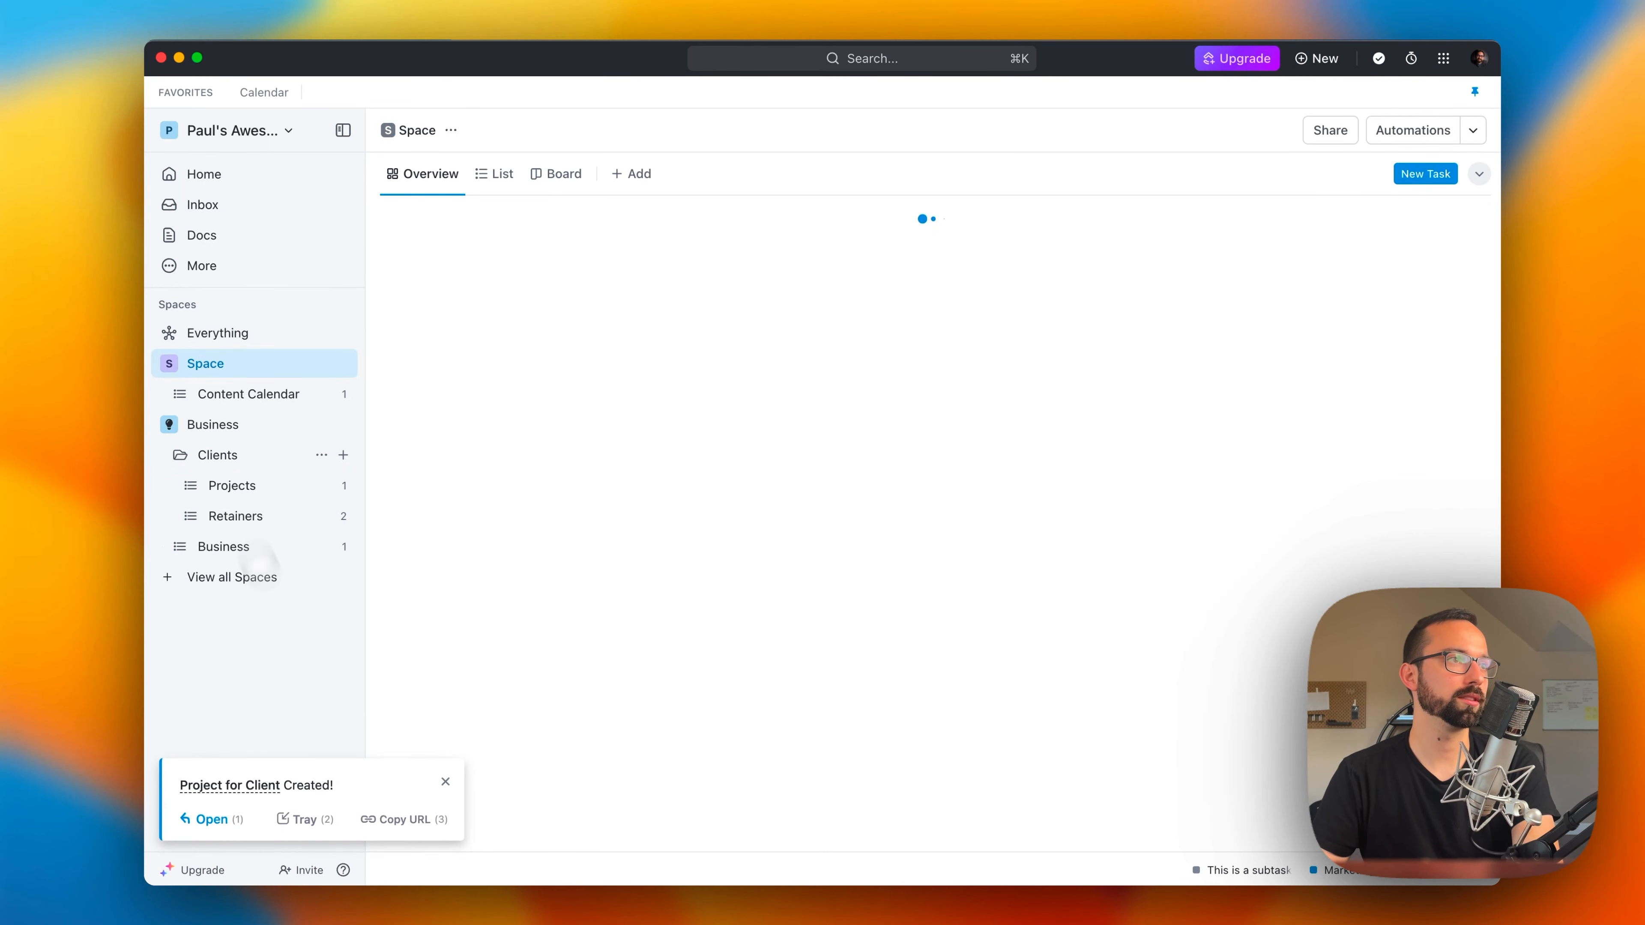
left_click(261, 489)
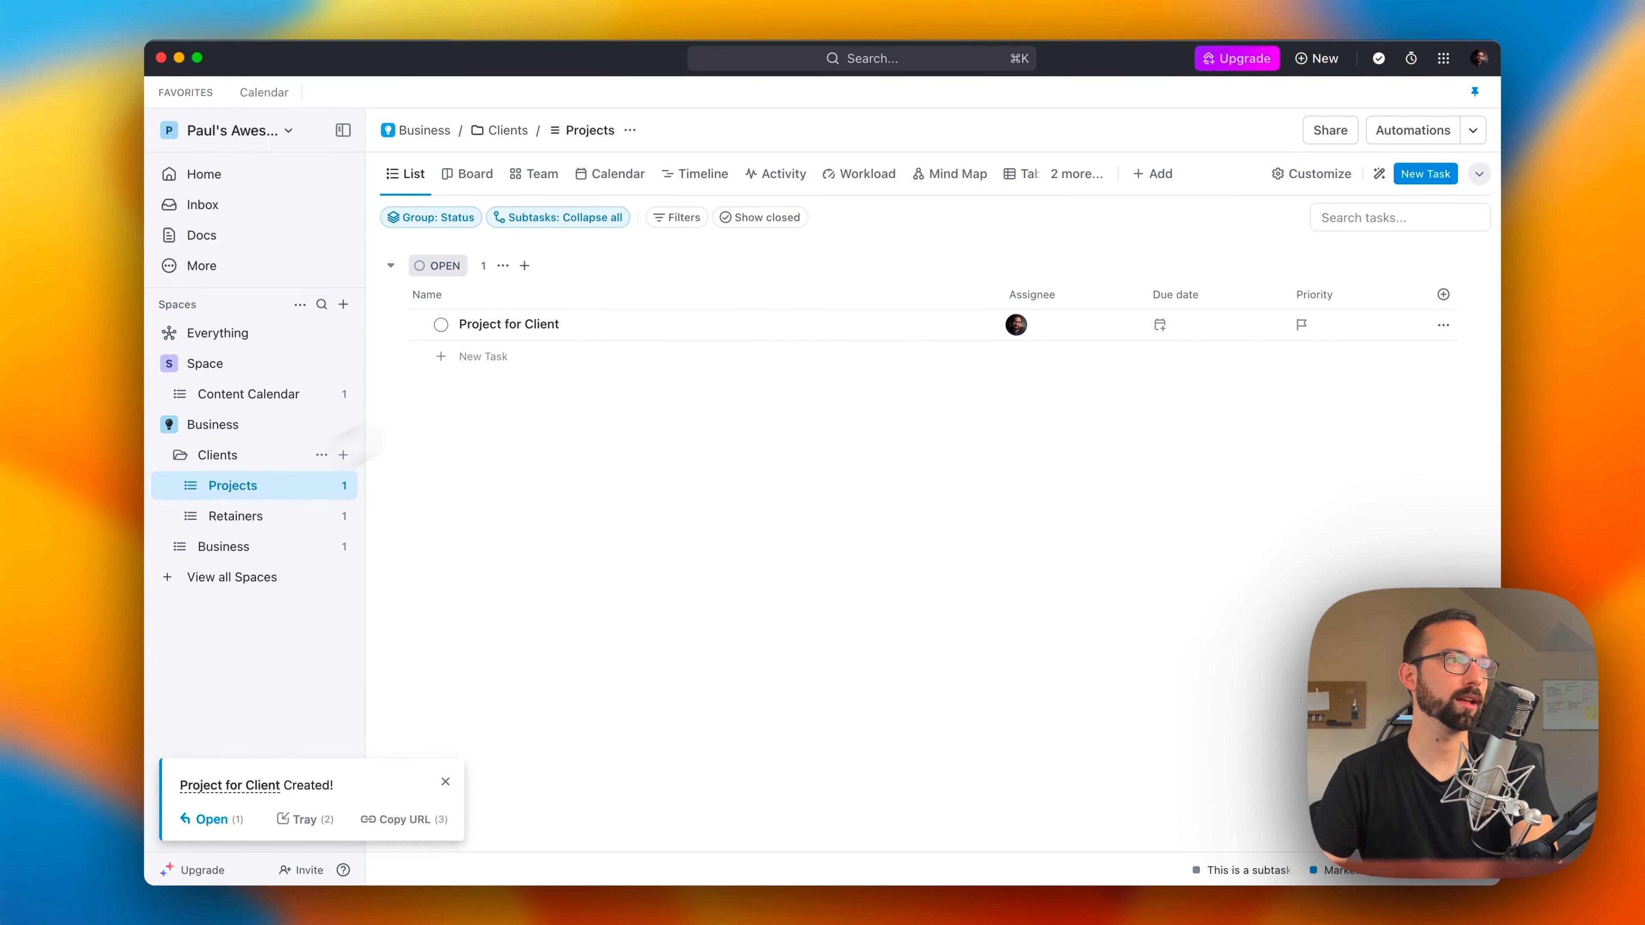
left_click(460, 174)
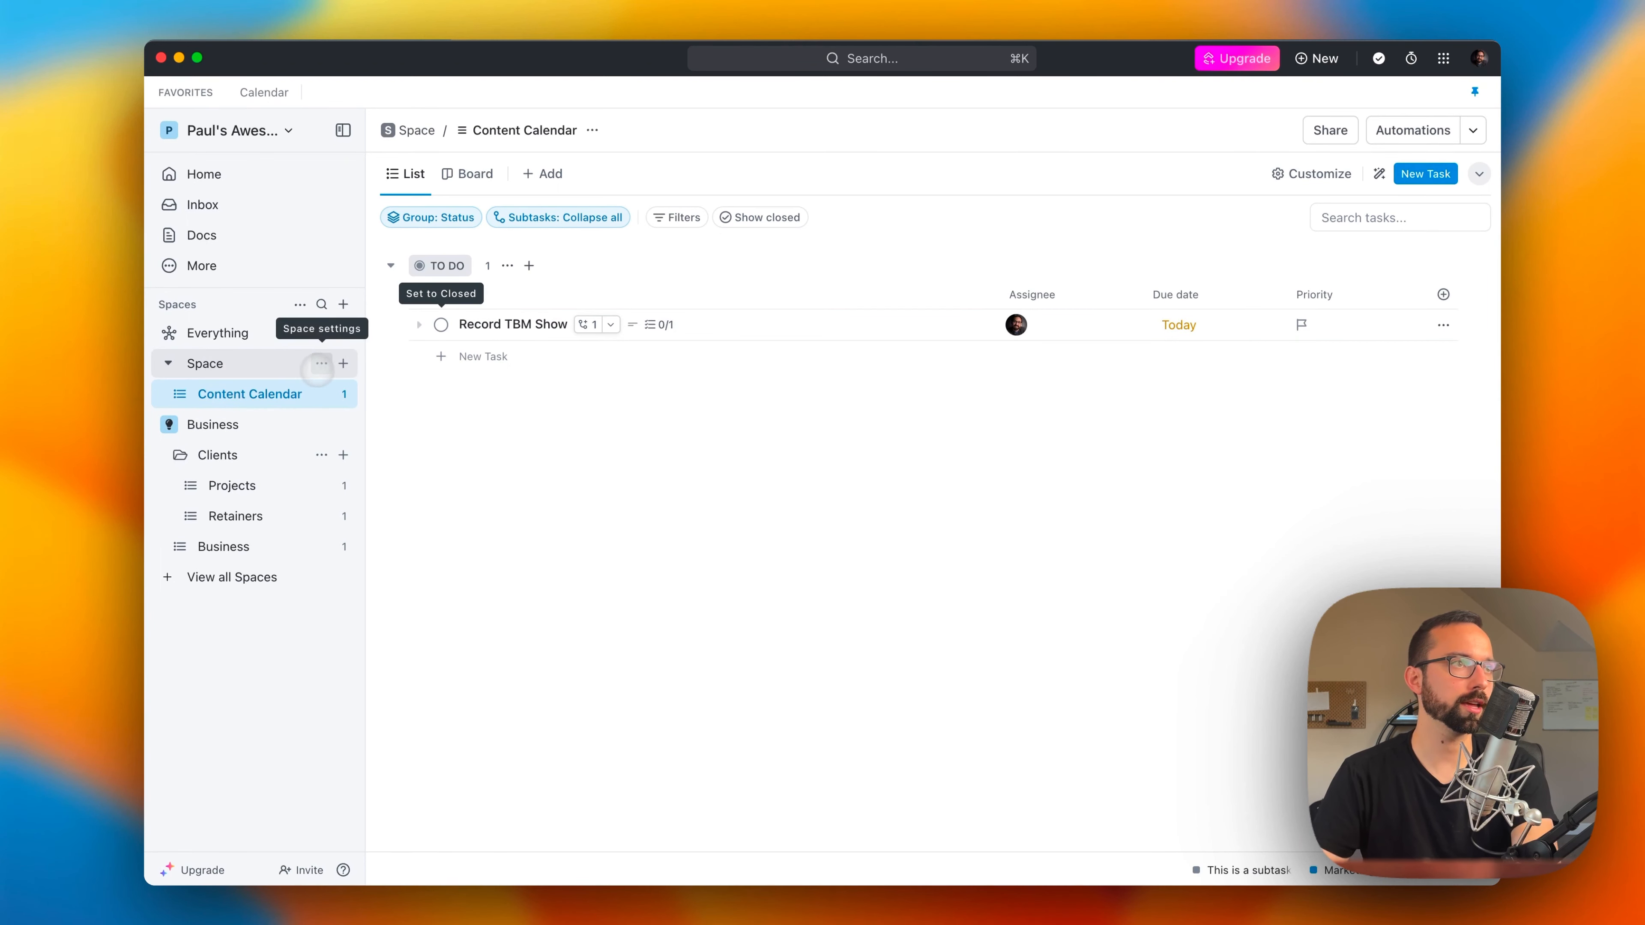
Step: Examine the task statuses in the full settings of the space named Space and close the settings
left_click(322, 363)
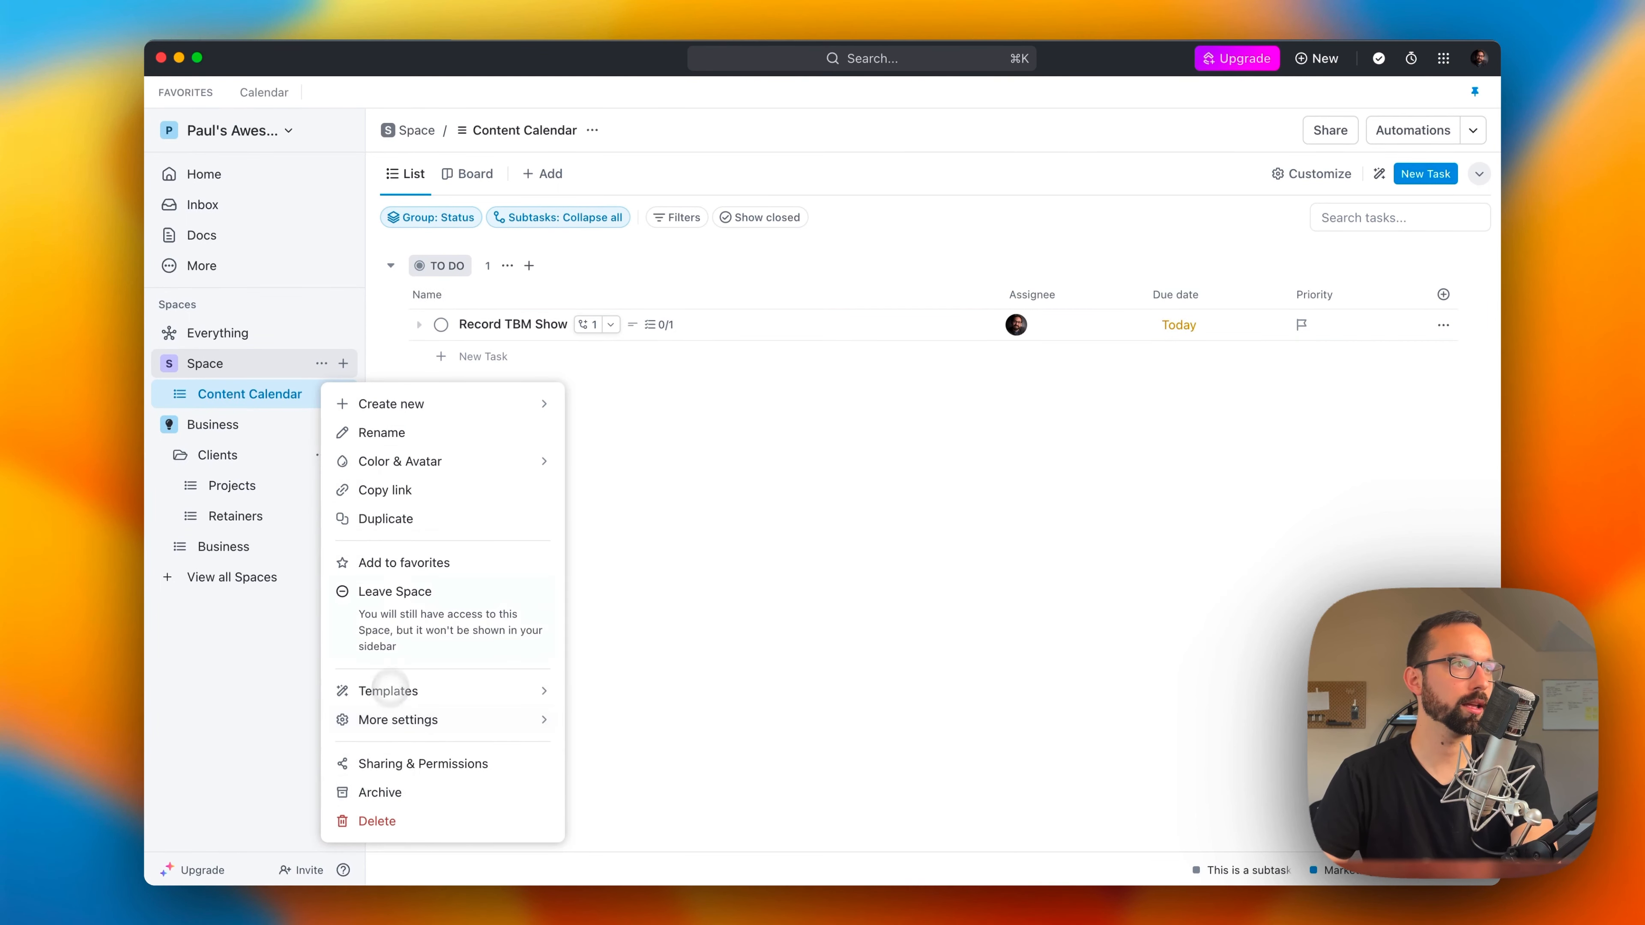
mouse_move(397, 719)
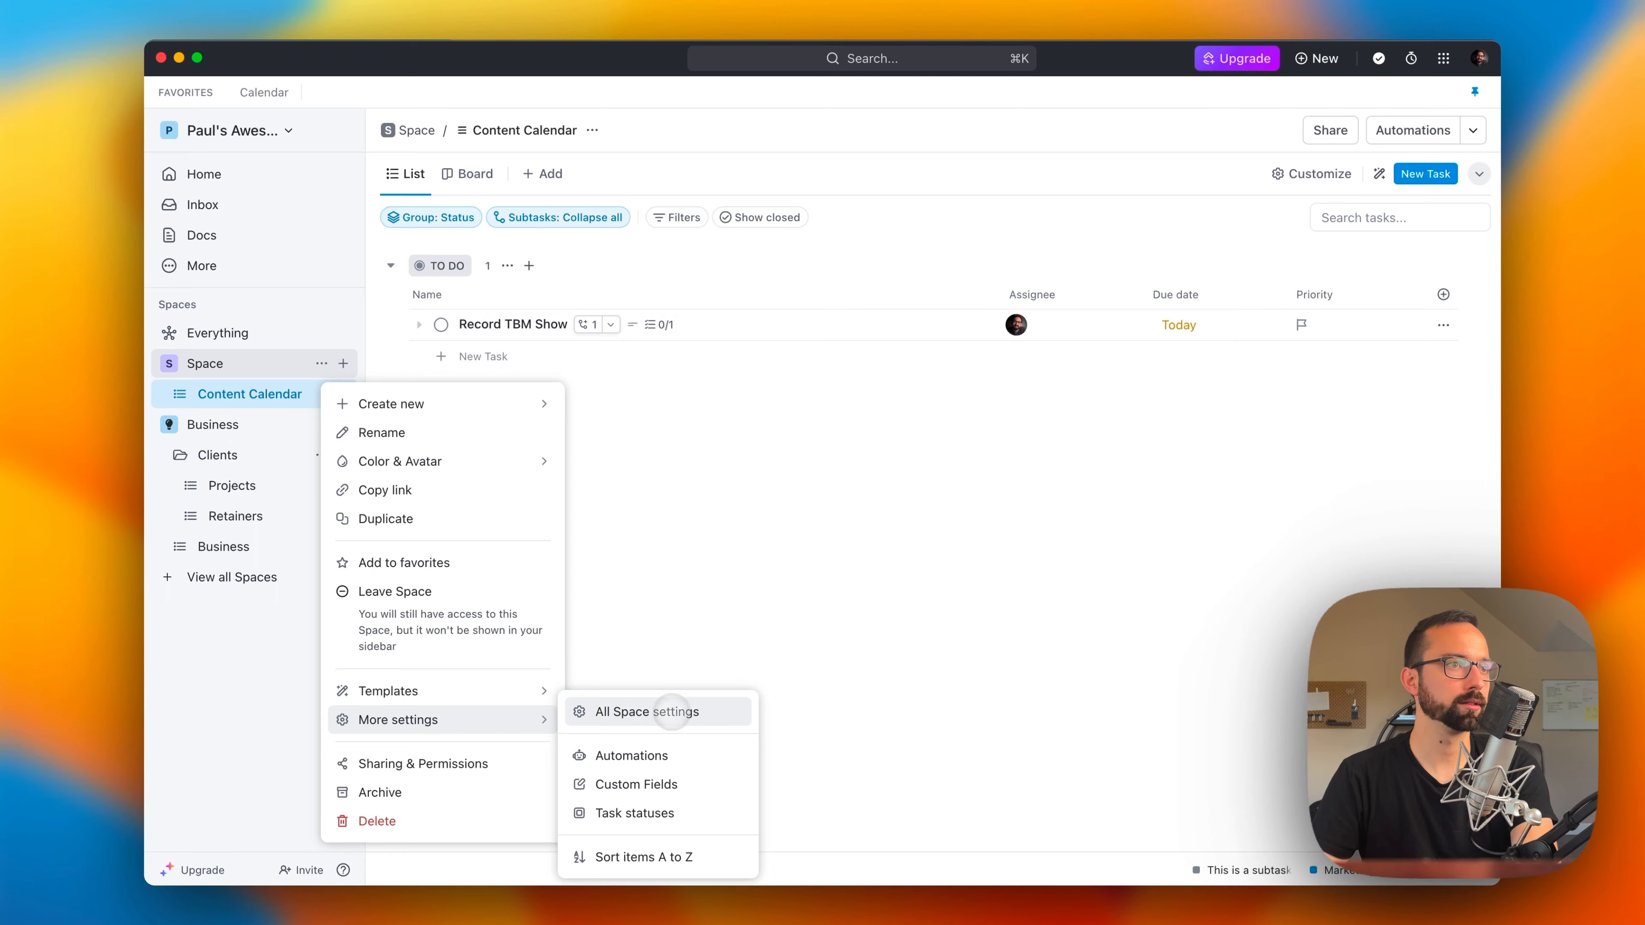
left_click(673, 712)
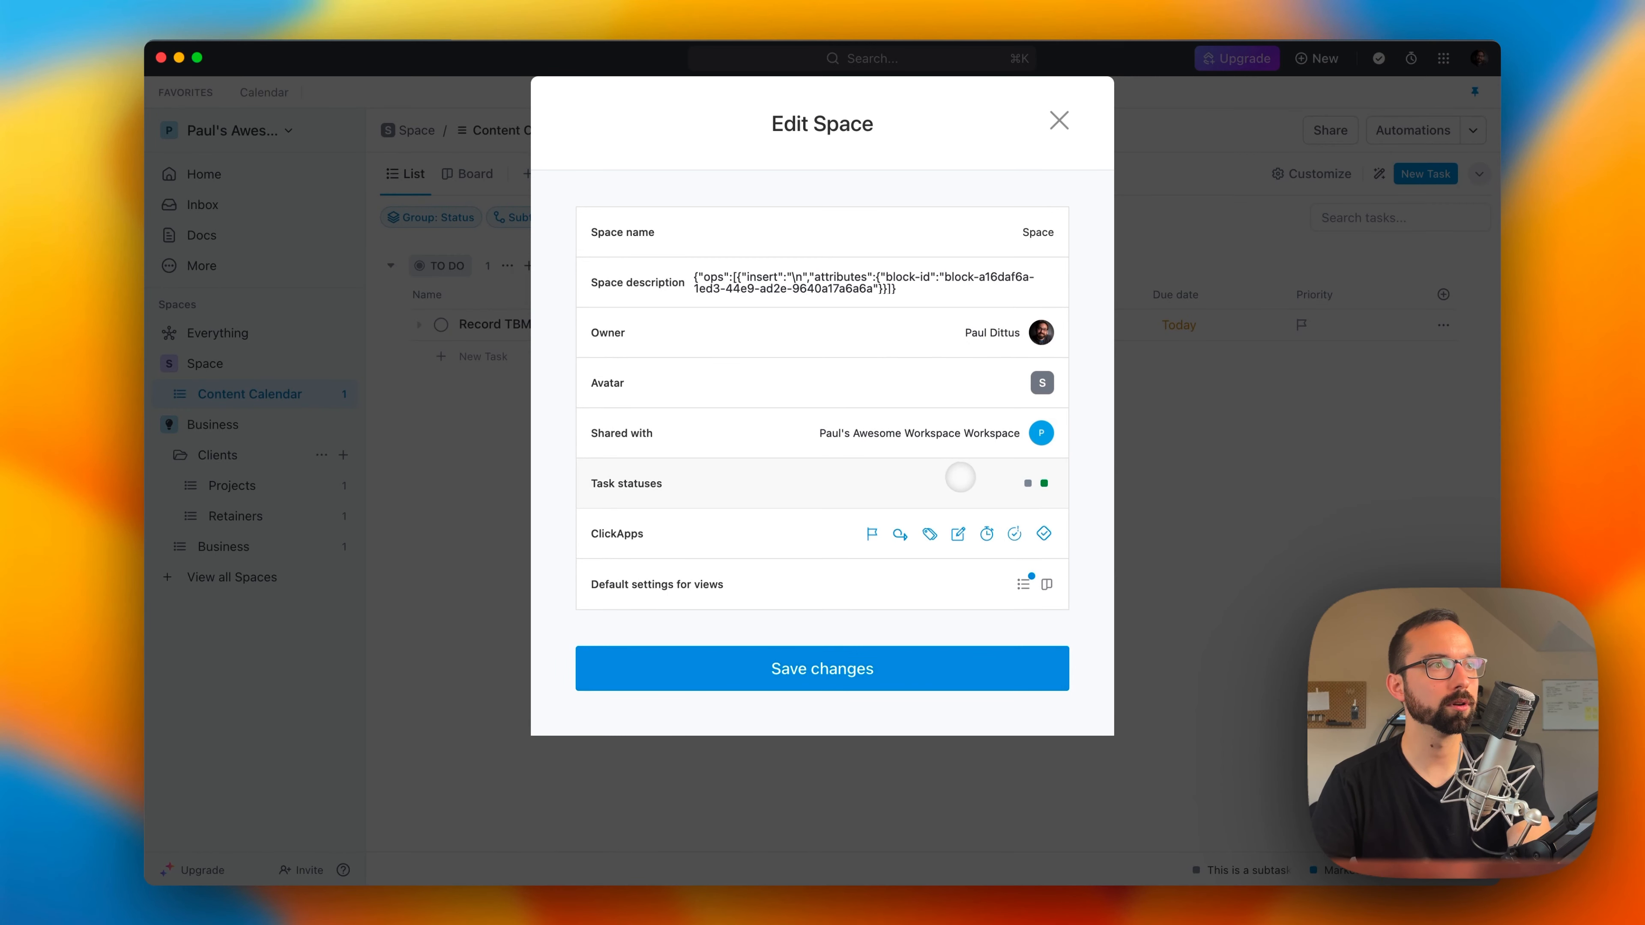
left_click(958, 477)
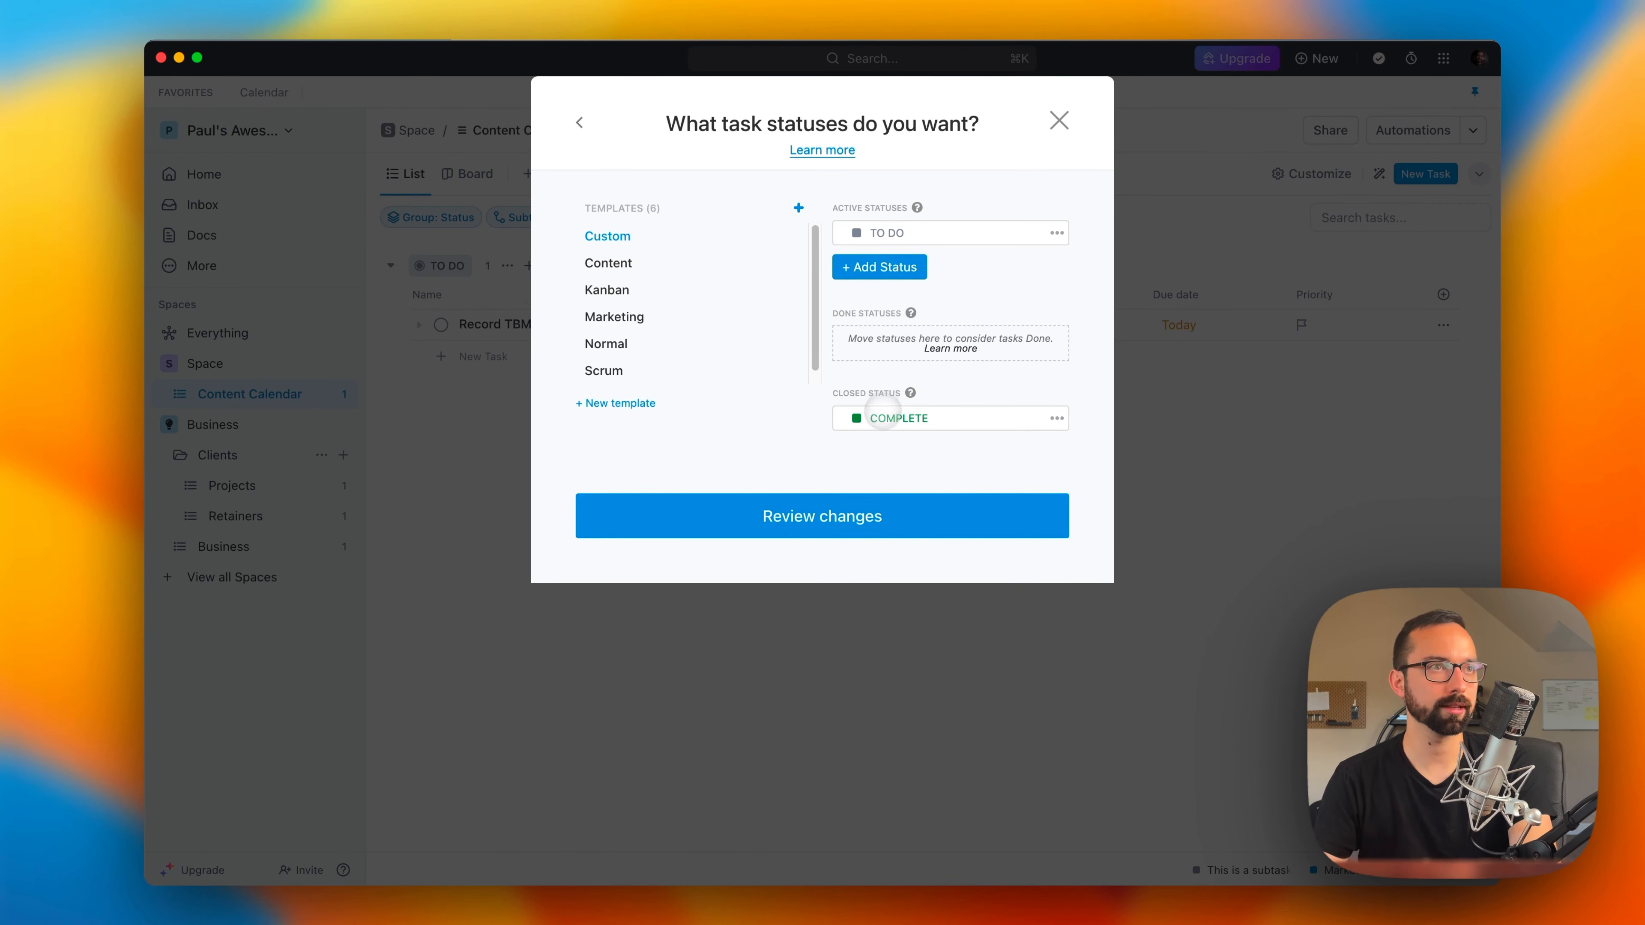
left_click(1059, 120)
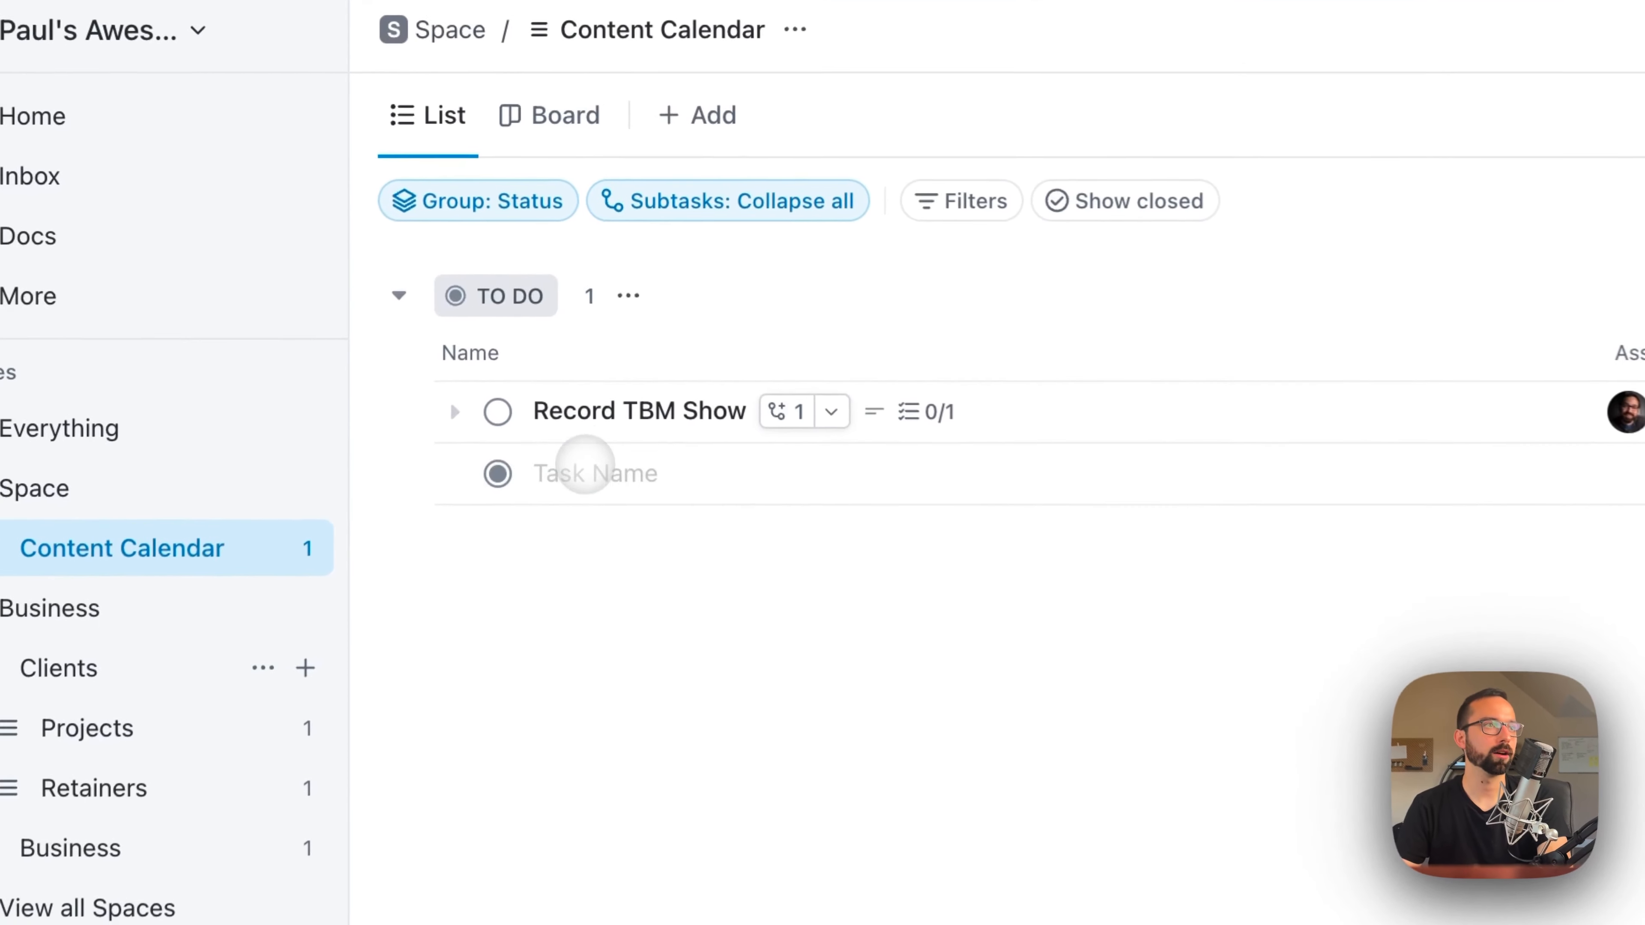
Step: Add a task named "Check" to the Content Calendar list and mark it as closed
left_click(482, 355)
type("Check")
key("Return")
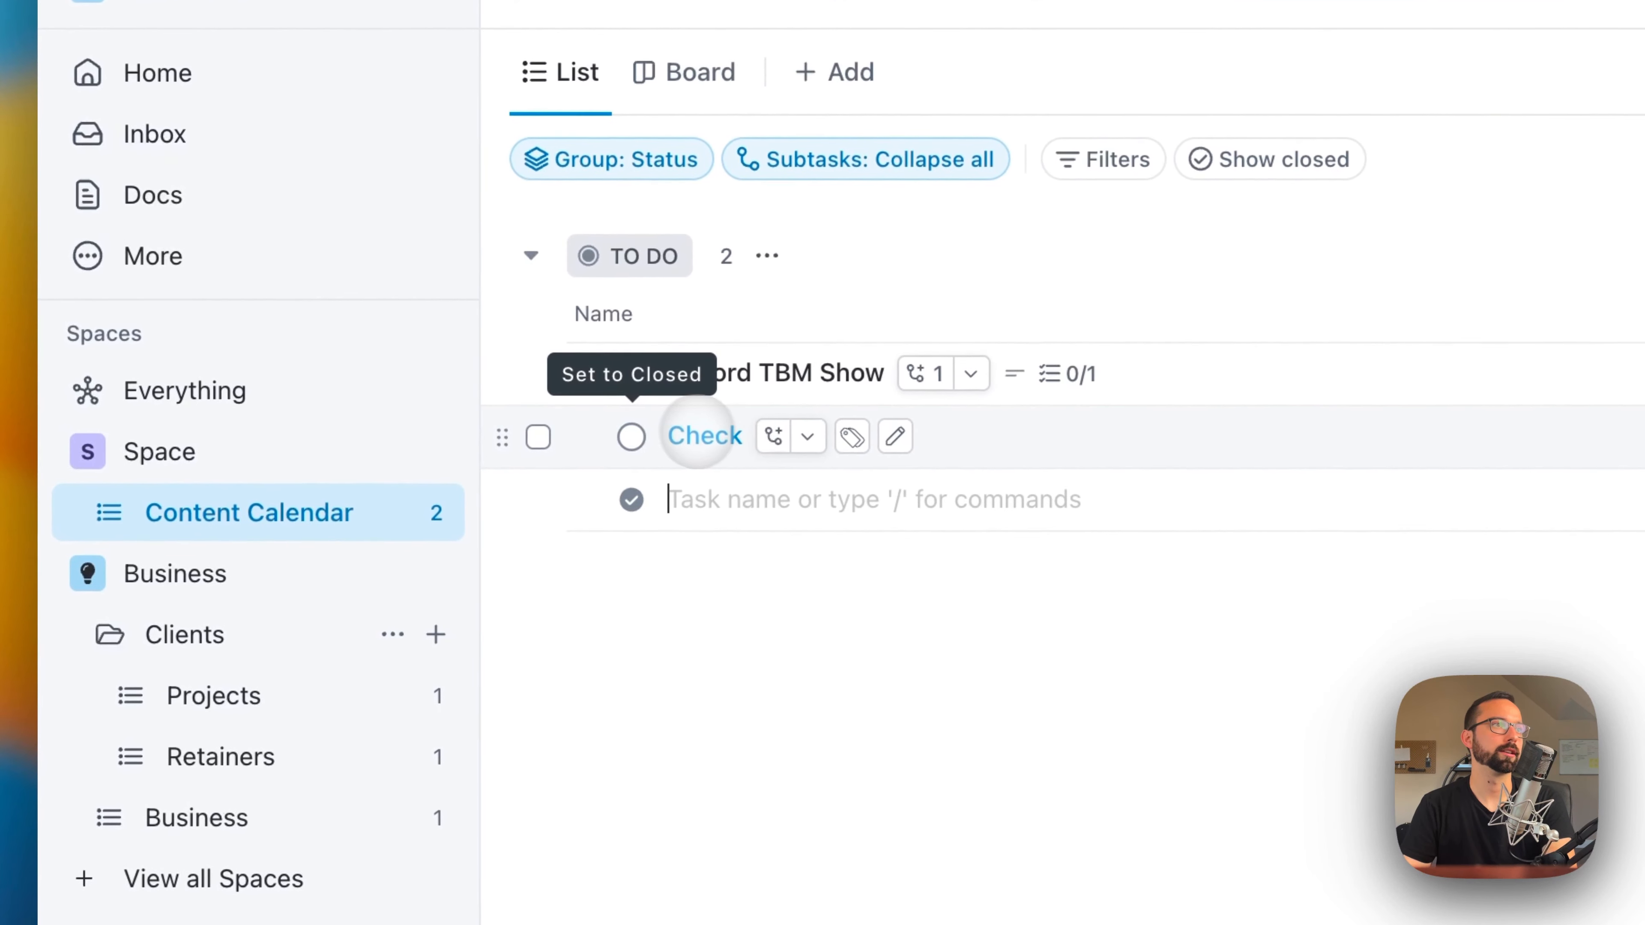
left_click(633, 436)
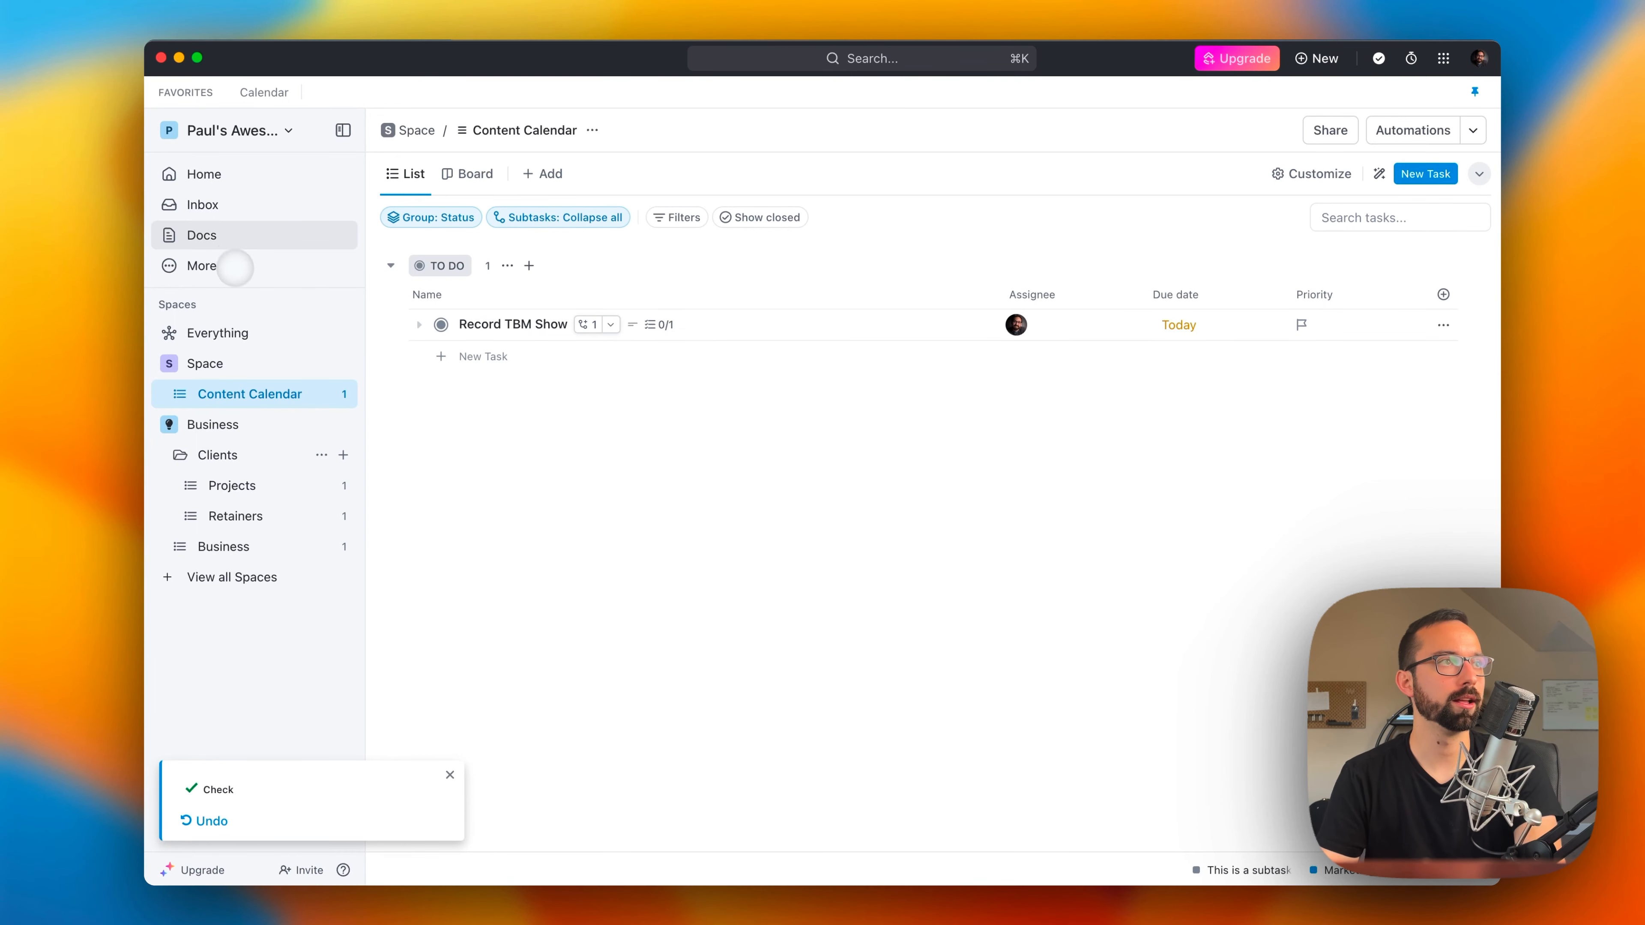
Step: Create a new Doc in the Docs area and give it the erupting volcano picture as its cover
left_click(226, 241)
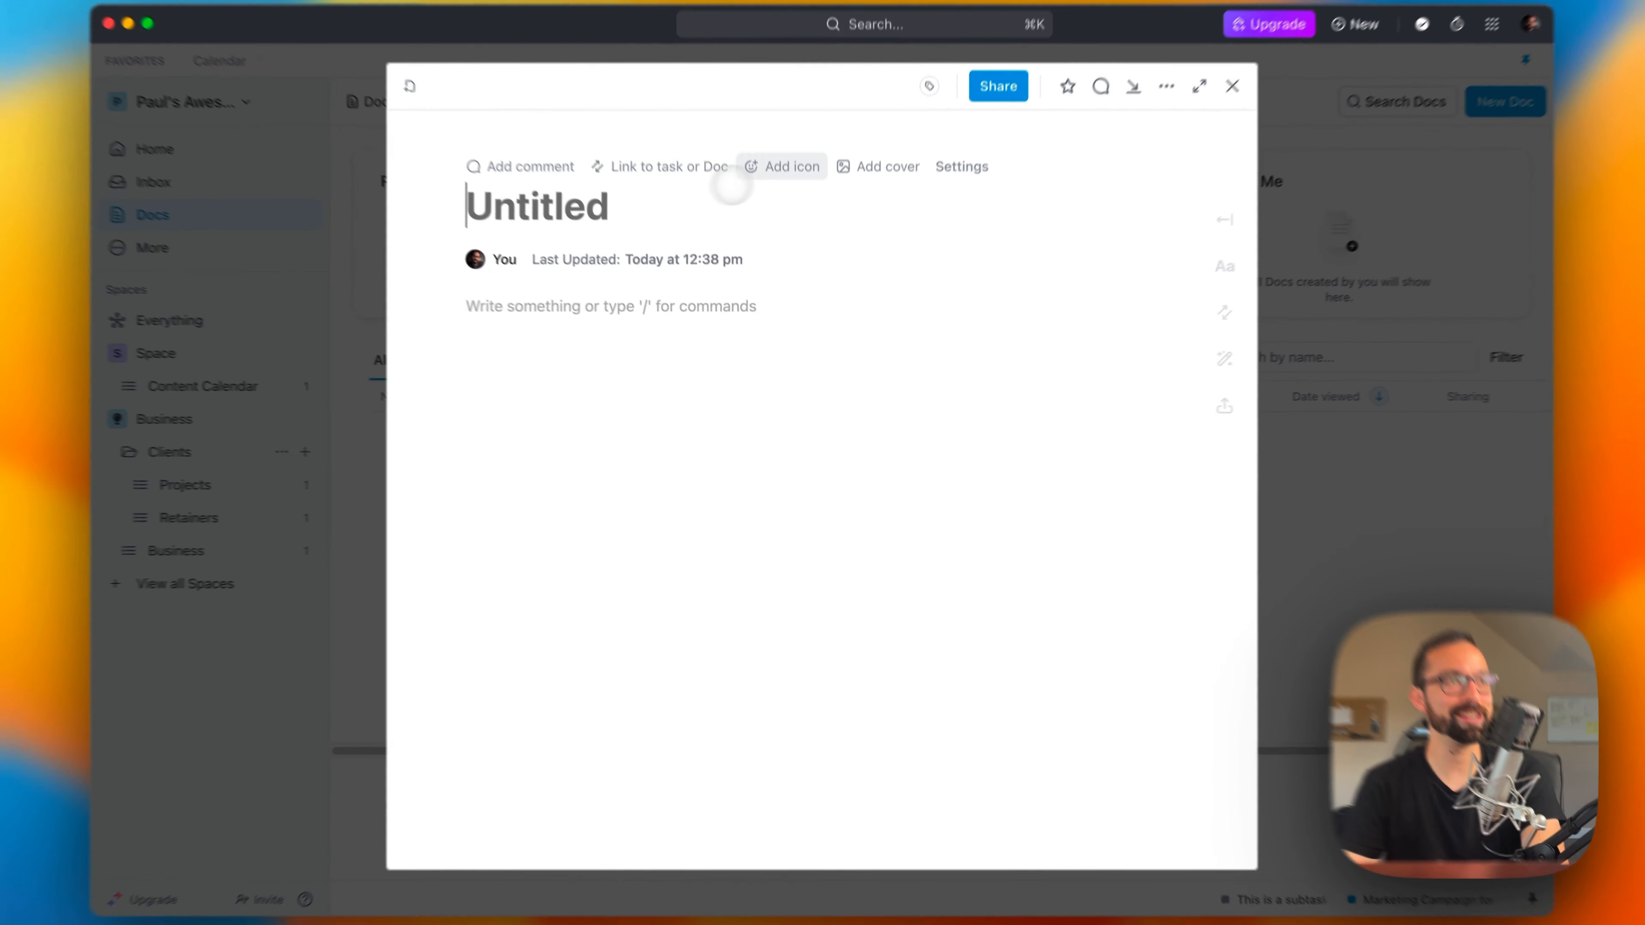
left_click(878, 190)
scroll(766, 607, "down", 5)
left_click(711, 701)
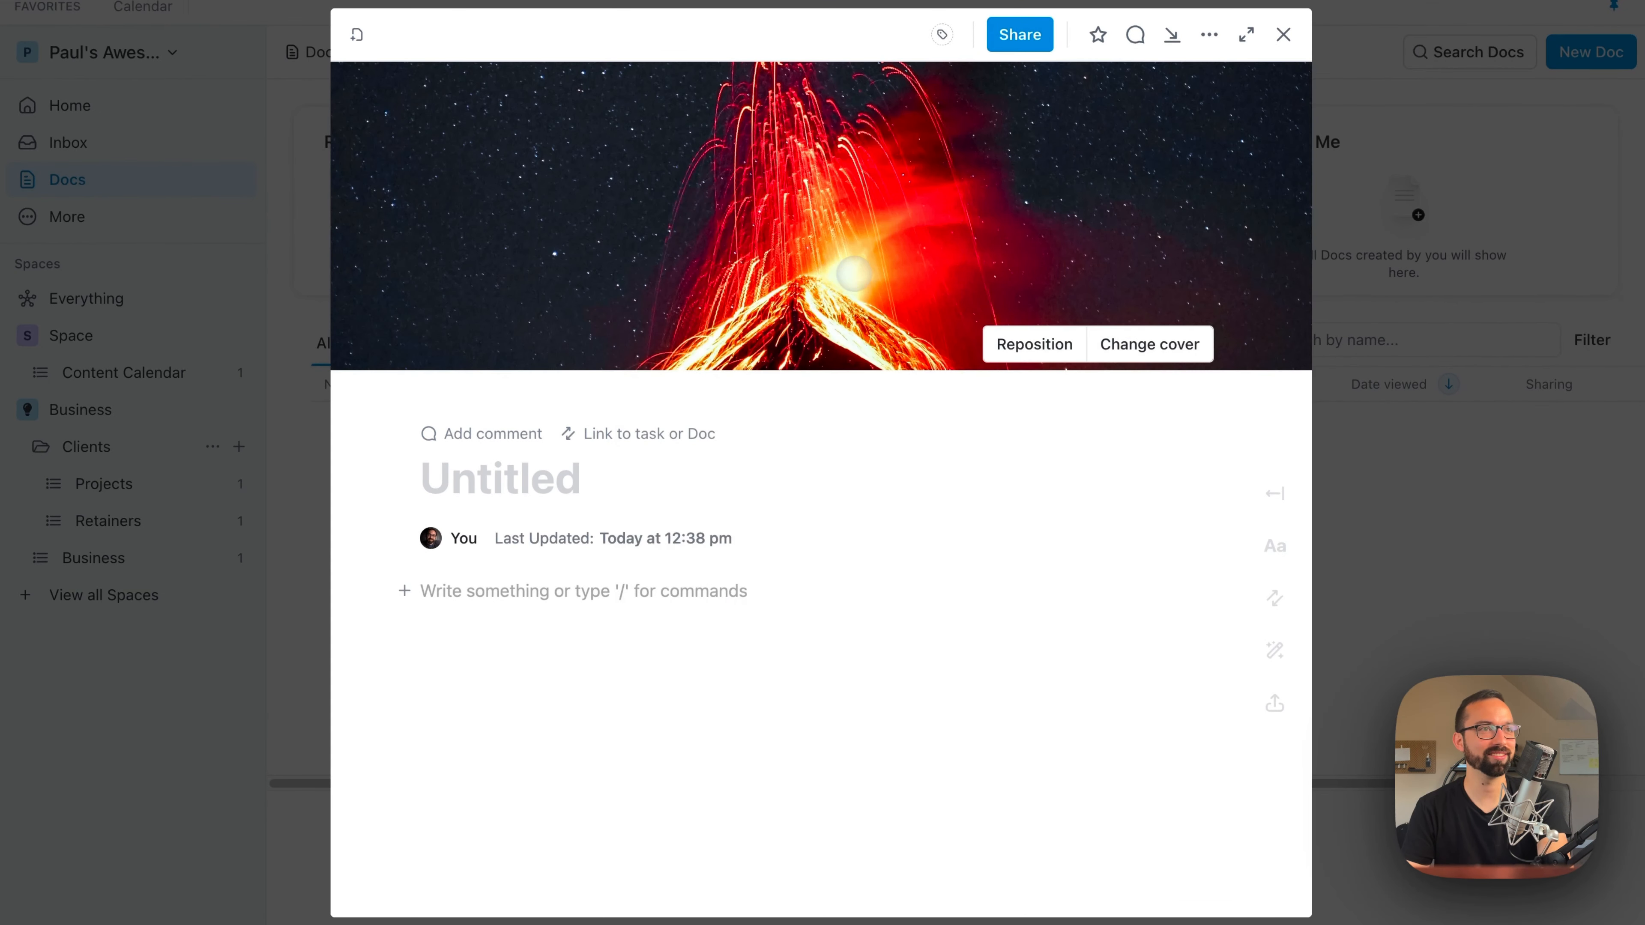
Step: Replace the Doc's cover with the searchable library's photo of a camera hanging in front of a green shirt
left_click(1107, 344)
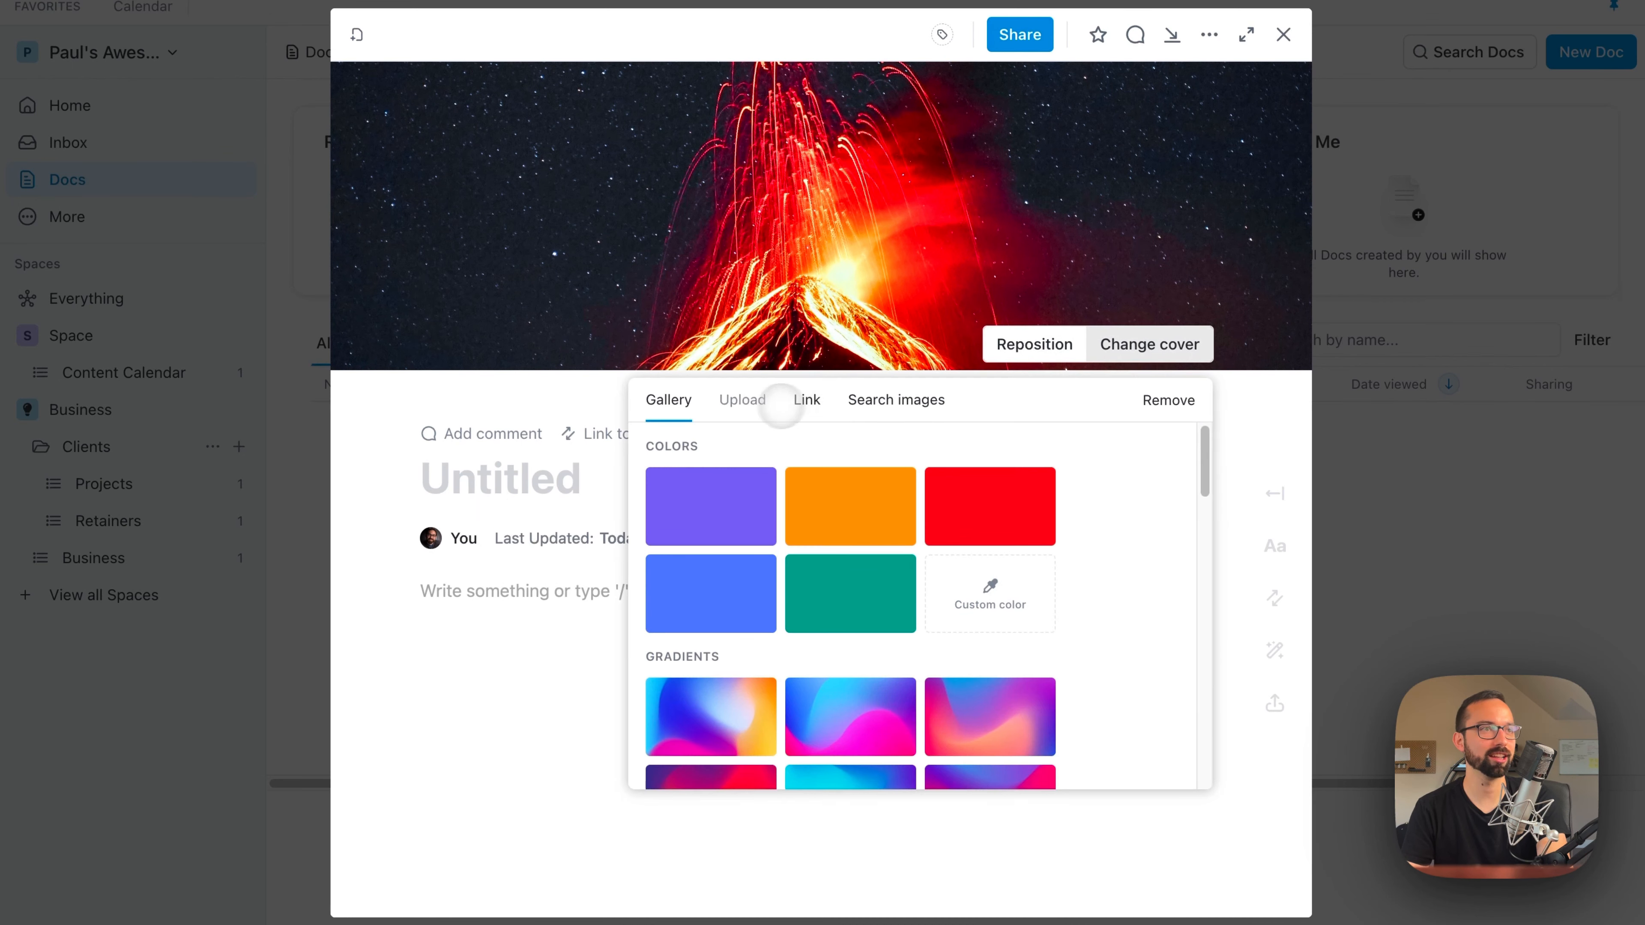
left_click(886, 396)
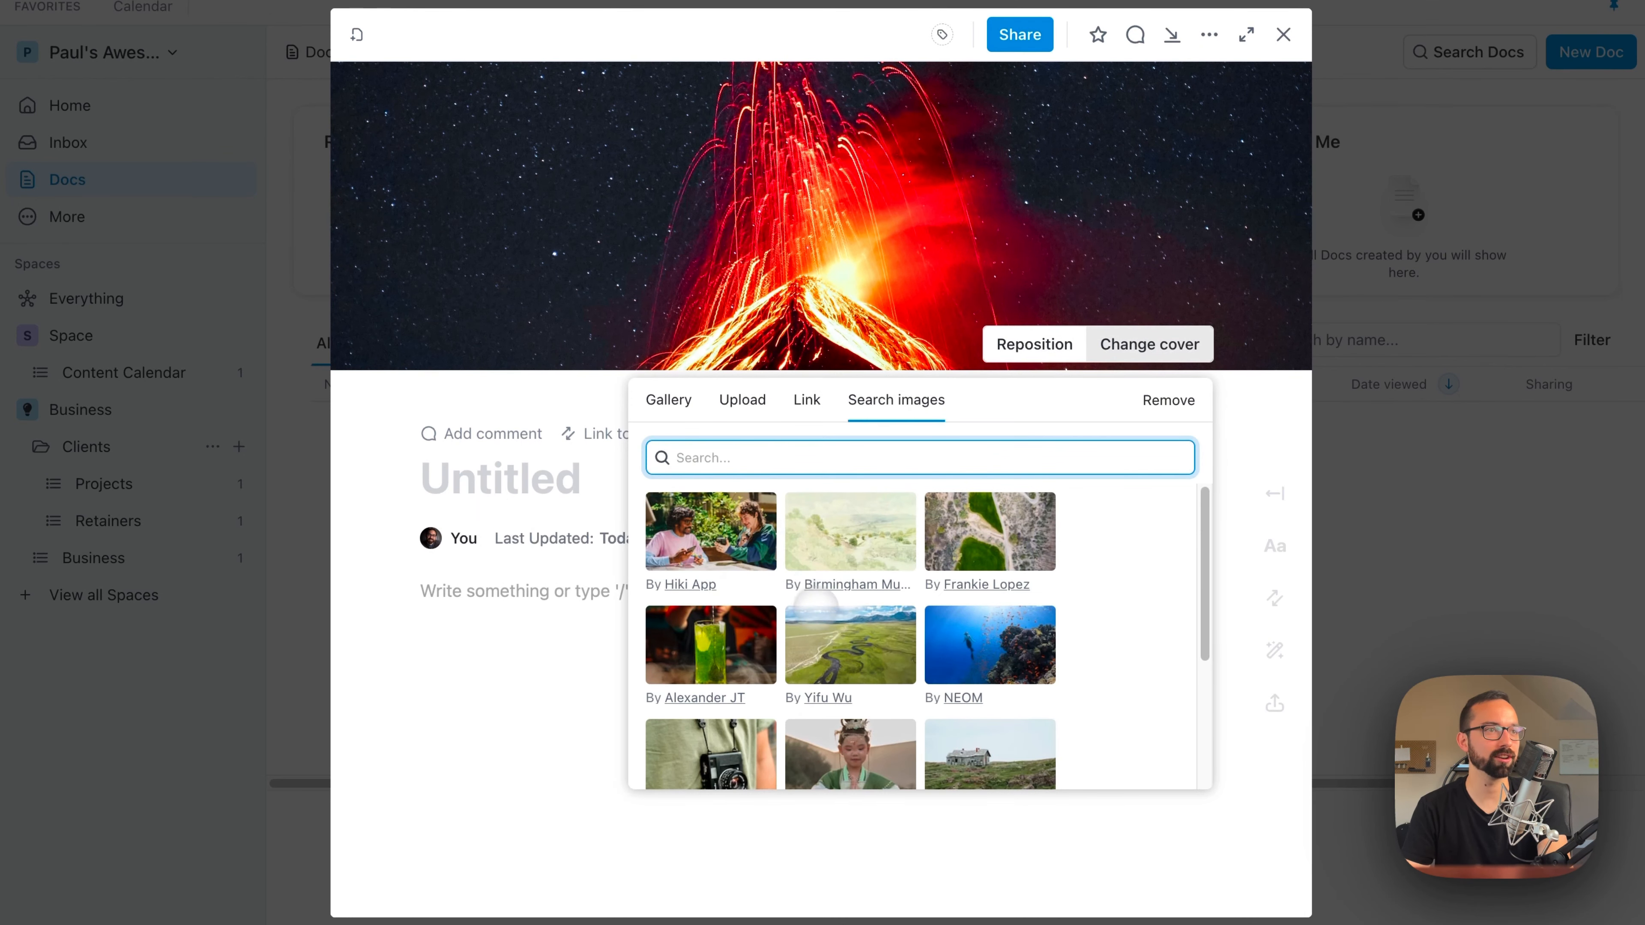
scroll(729, 732, "down", 2)
left_click(728, 623)
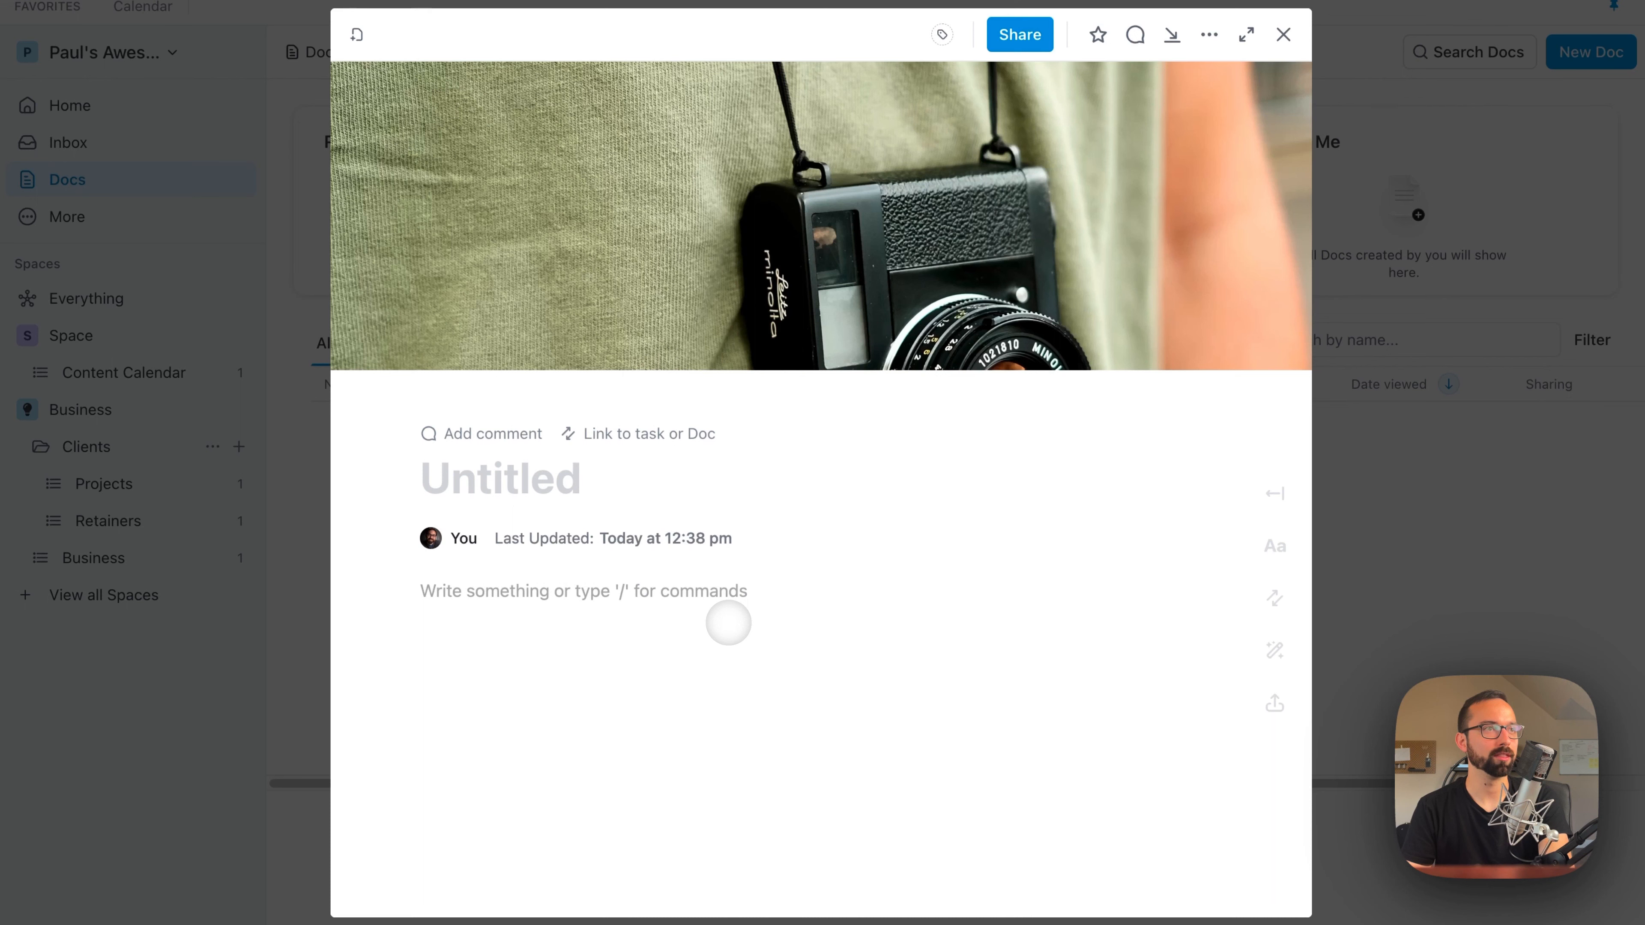
Step: Reposition the cover photo upward to bring the camera's lens into the frame, and save the position
left_click(1032, 341)
left_click_drag(841, 297, 775, 51)
left_click(1074, 344)
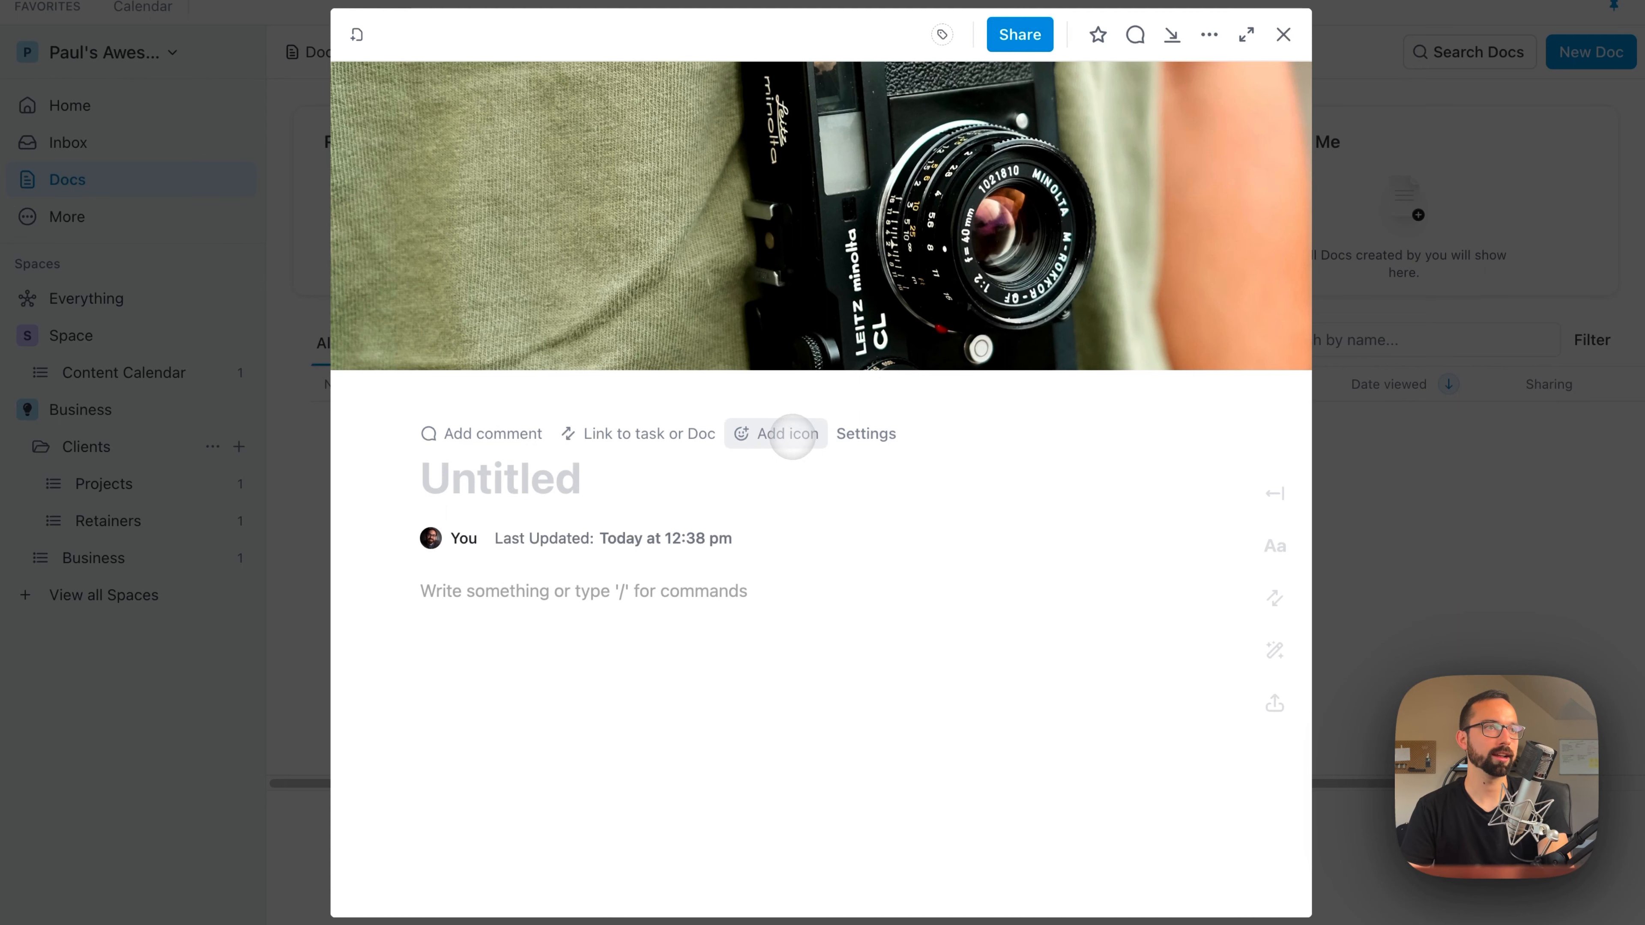
Step: Give the Doc the blue up-arrow emoji as its icon and title it "Client Dashboard"
left_click(789, 435)
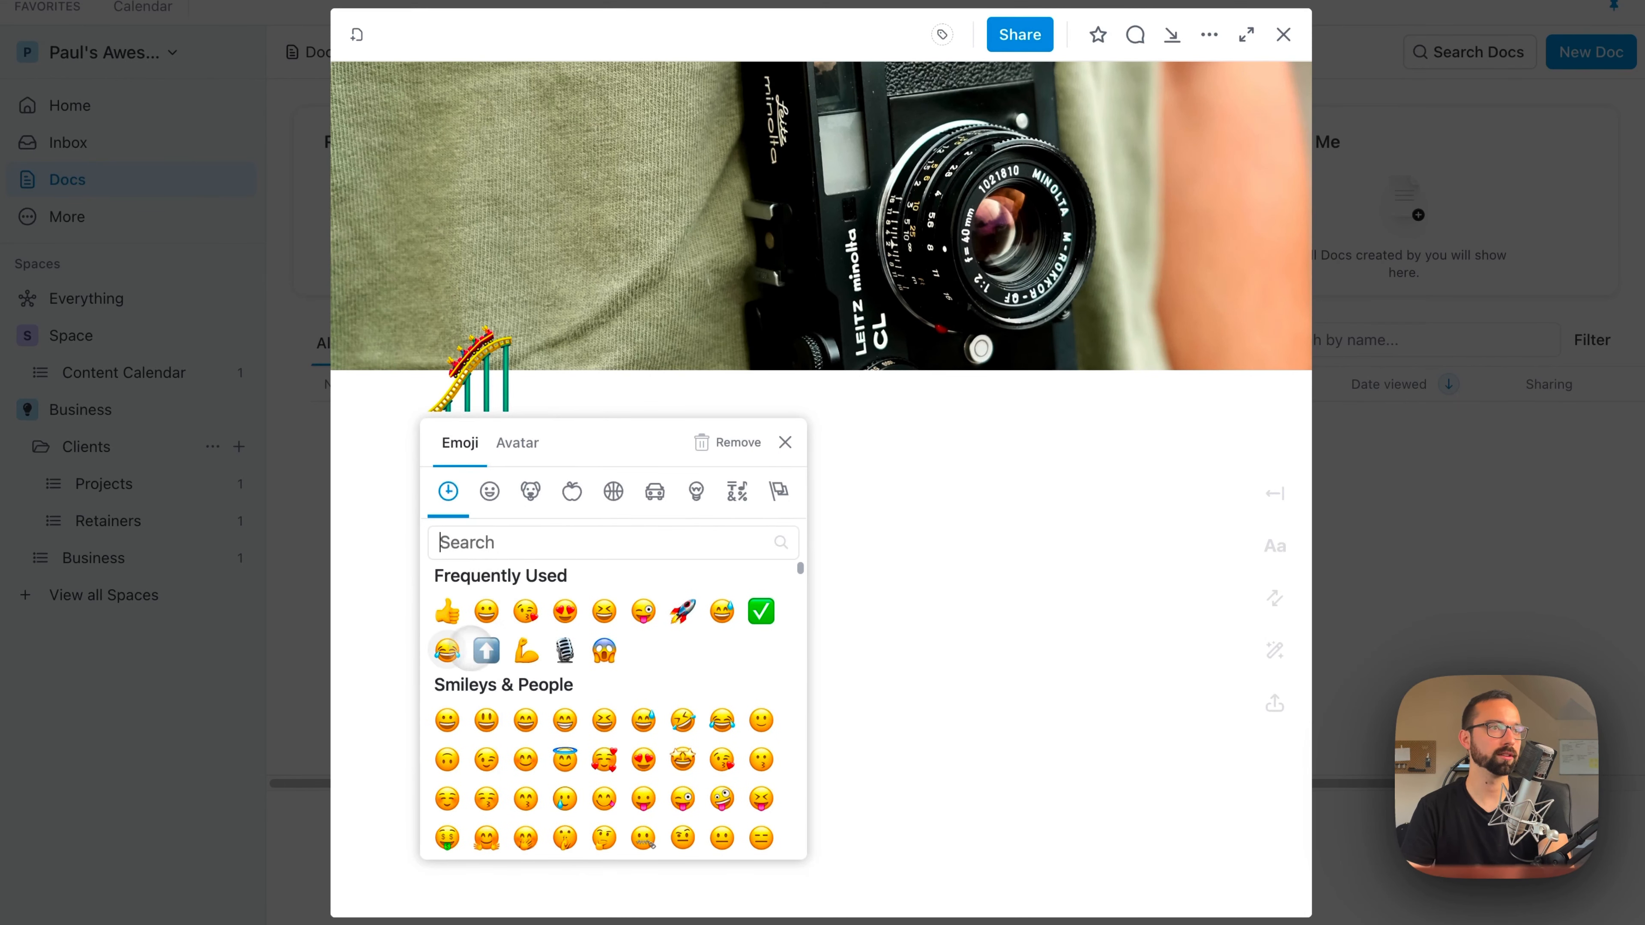
left_click(485, 649)
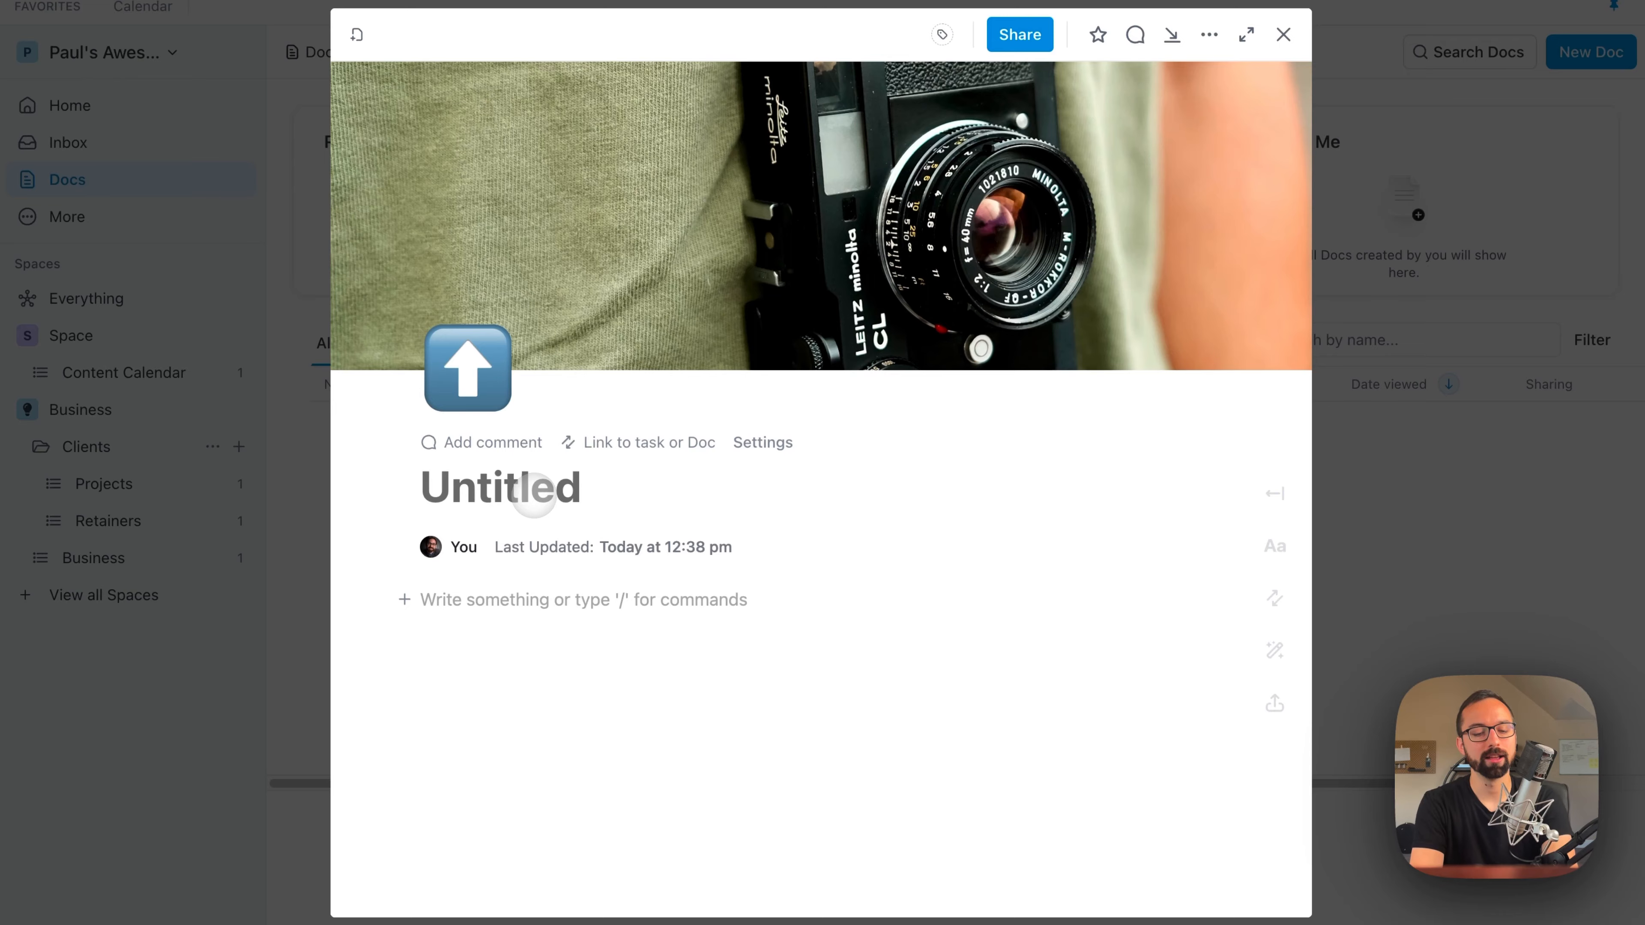
left_click(534, 496)
type("Client D")
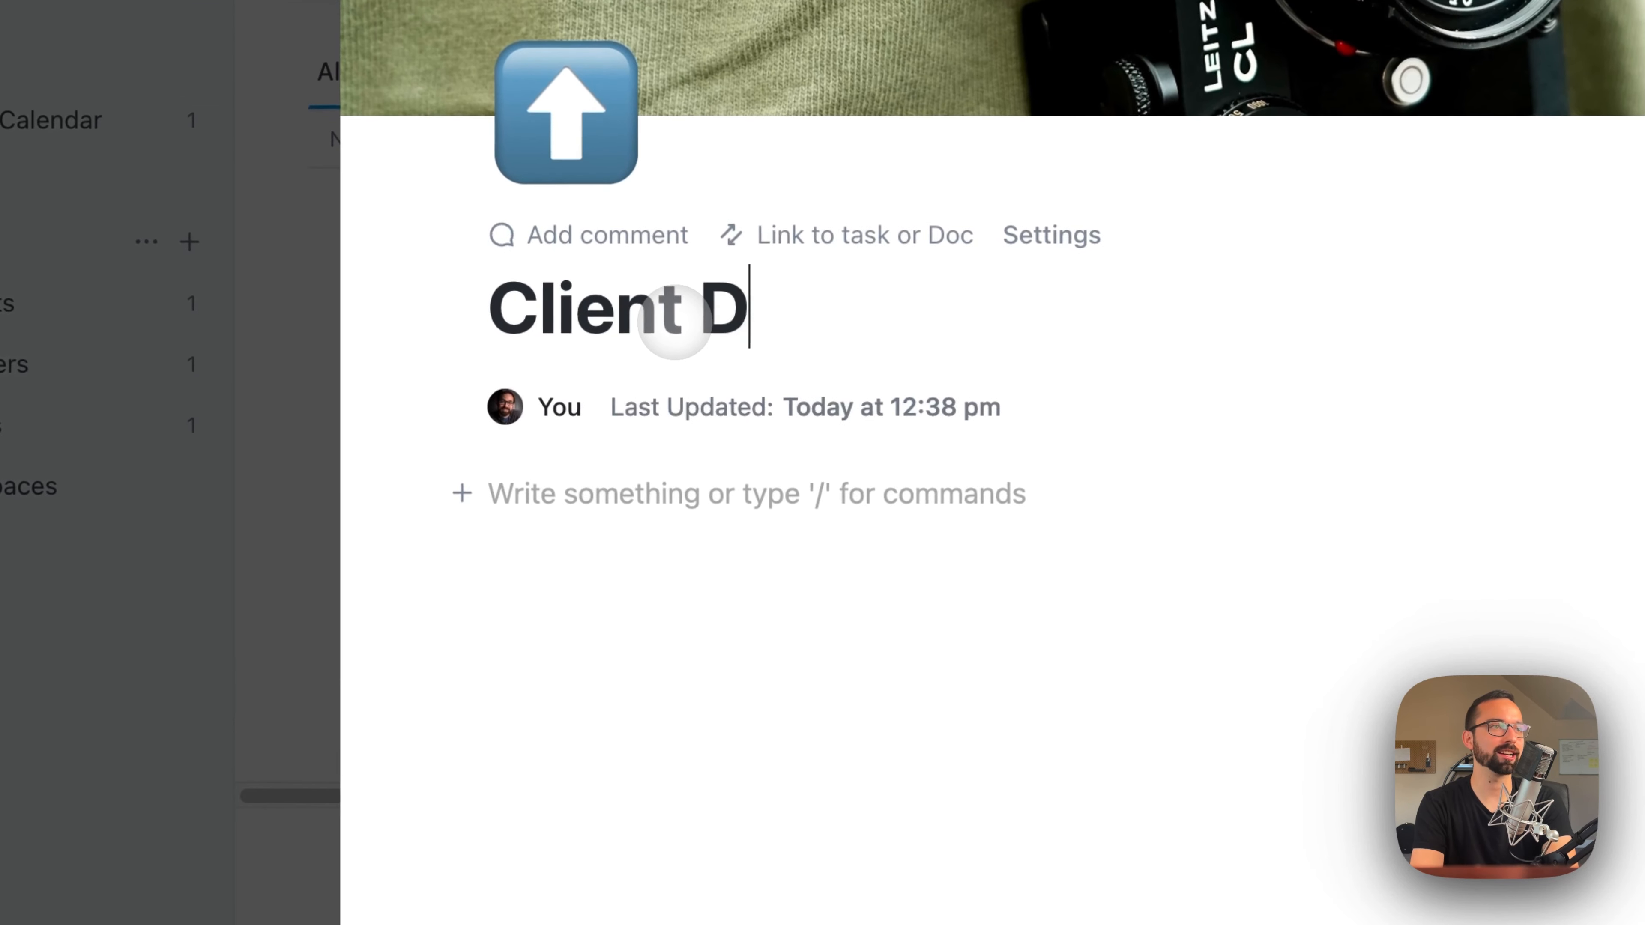
type("ashboard")
Step: Insert a green banner in the Doc's body containing the text "Important information lives here"
left_click(667, 582)
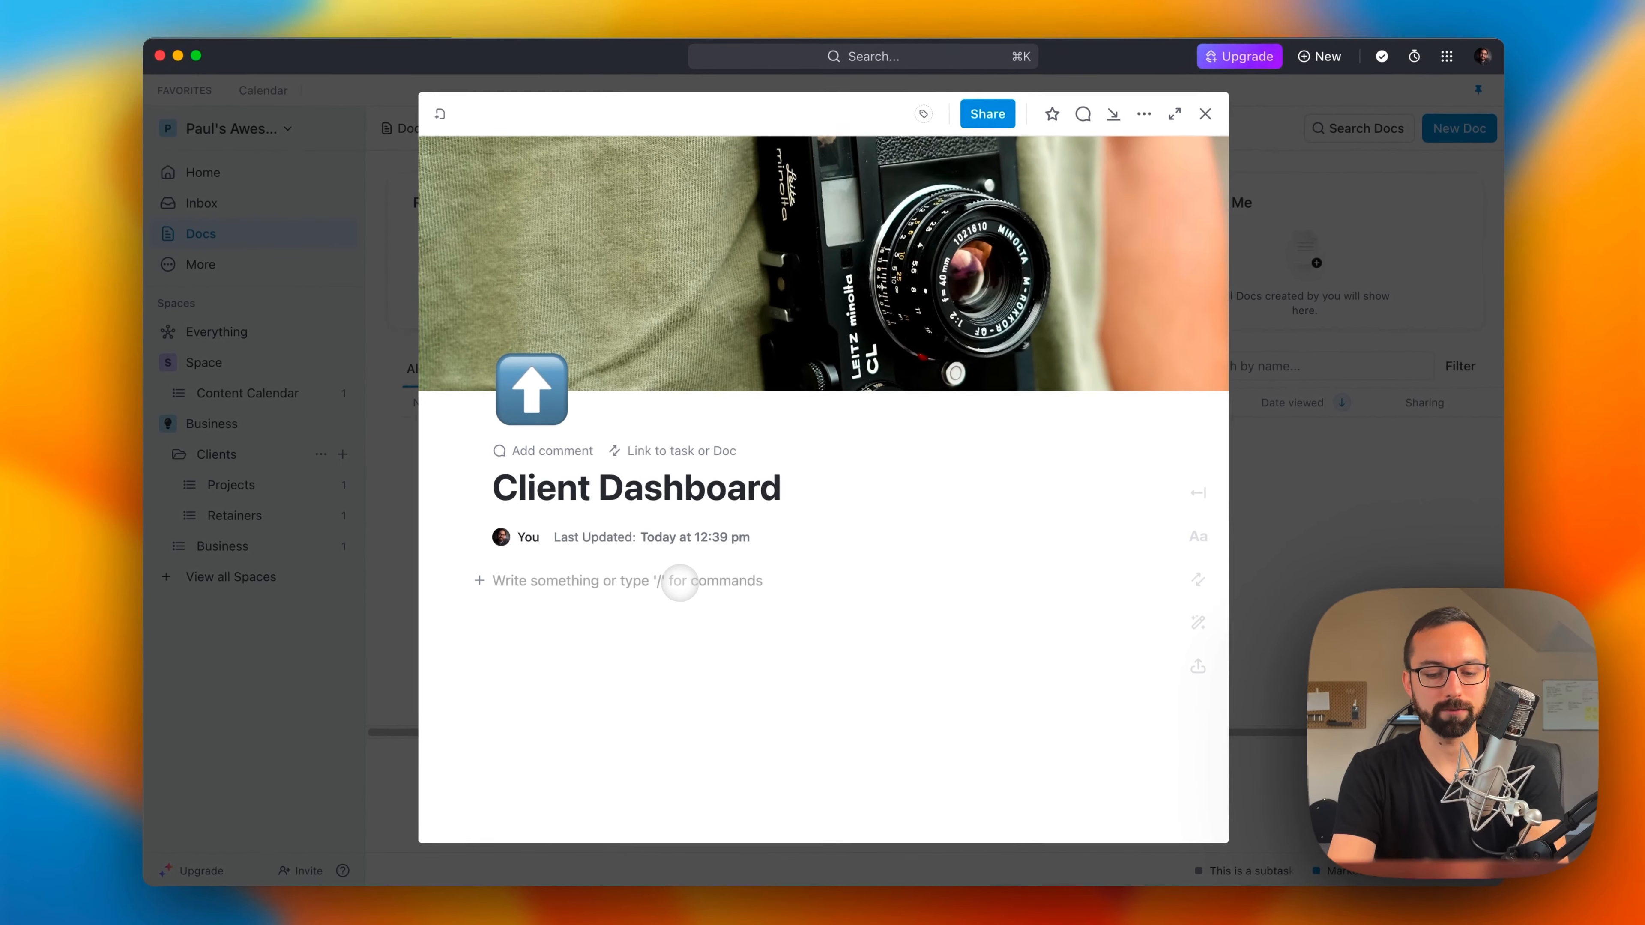
type("/")
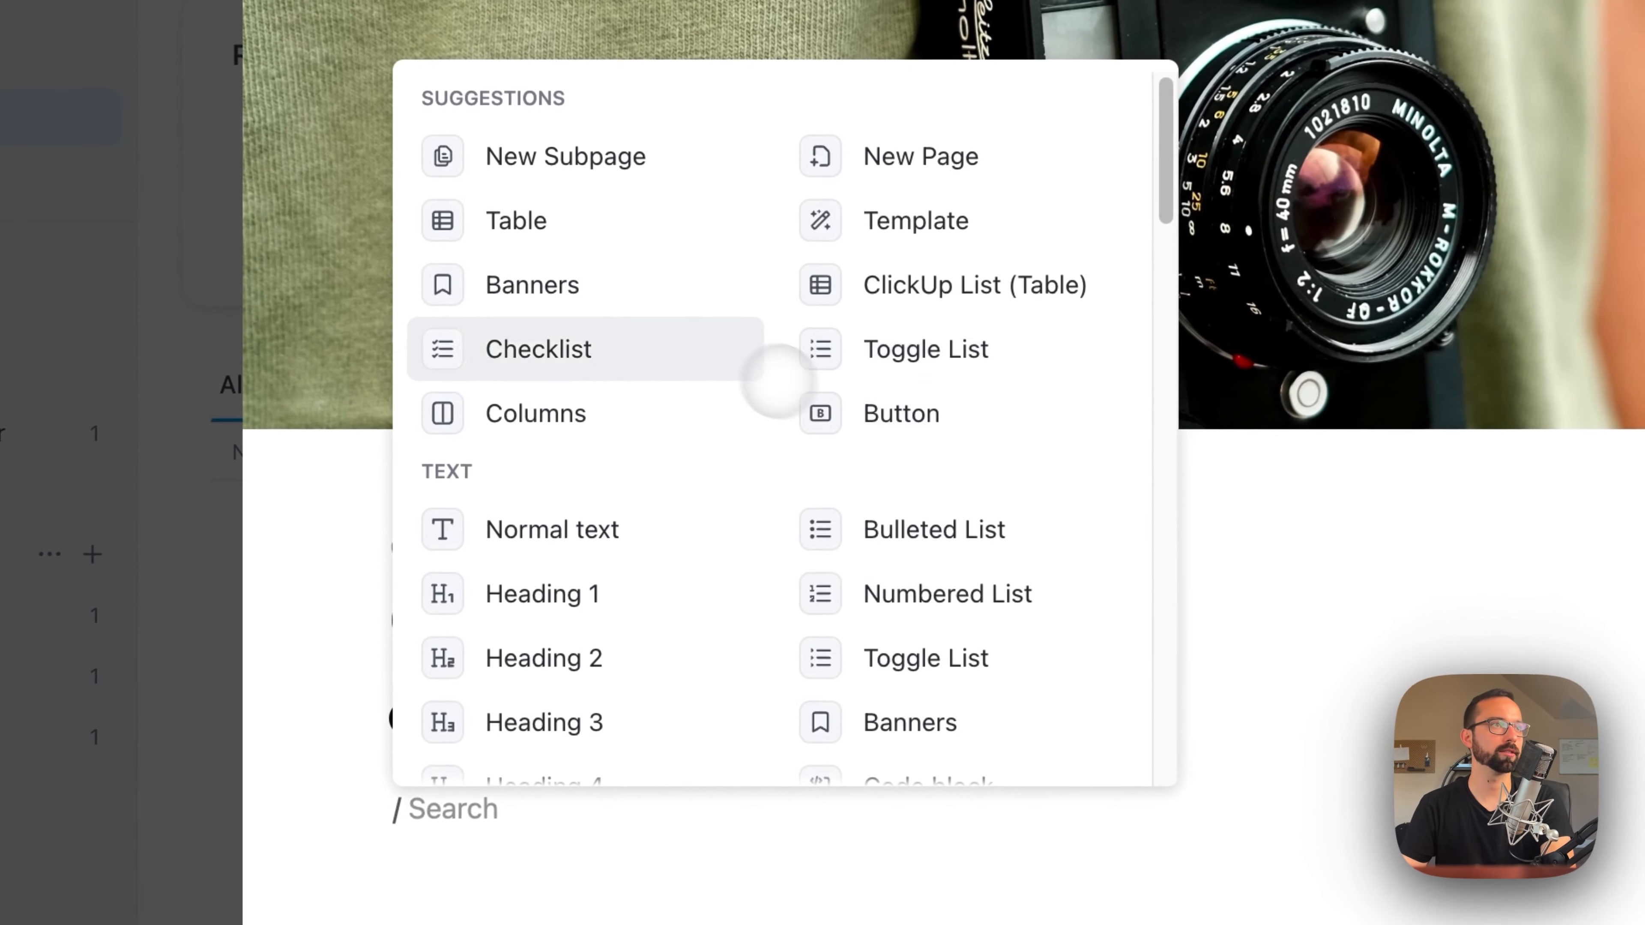
scroll(634, 335, "down", 1)
left_click(628, 234)
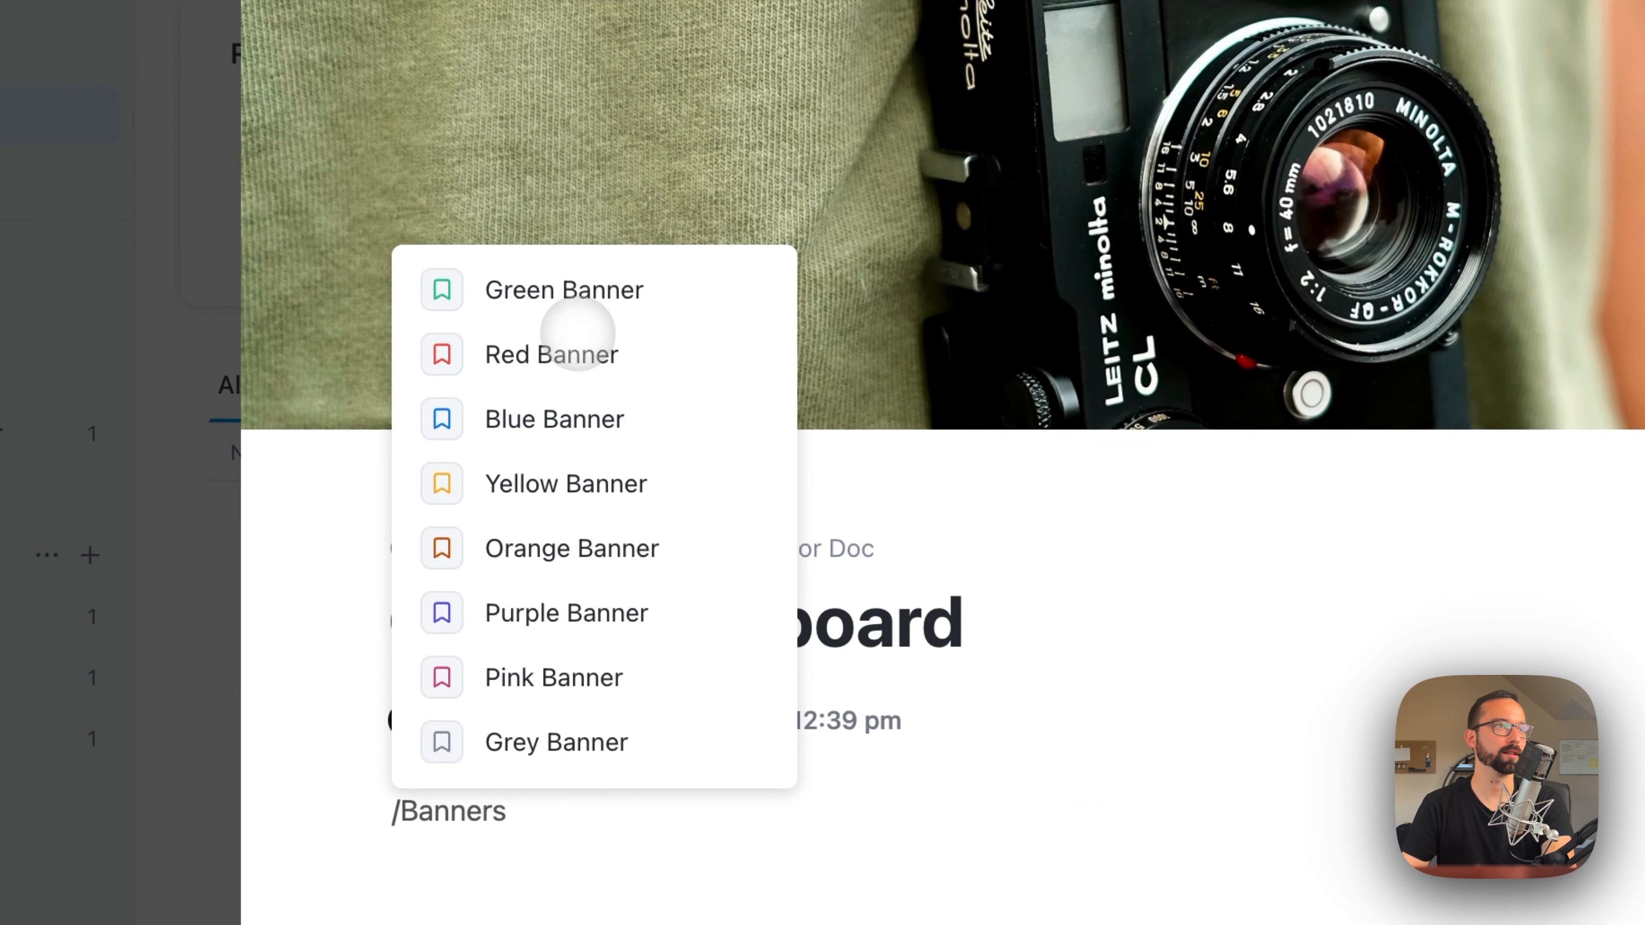
left_click(583, 298)
type("Important information lives her")
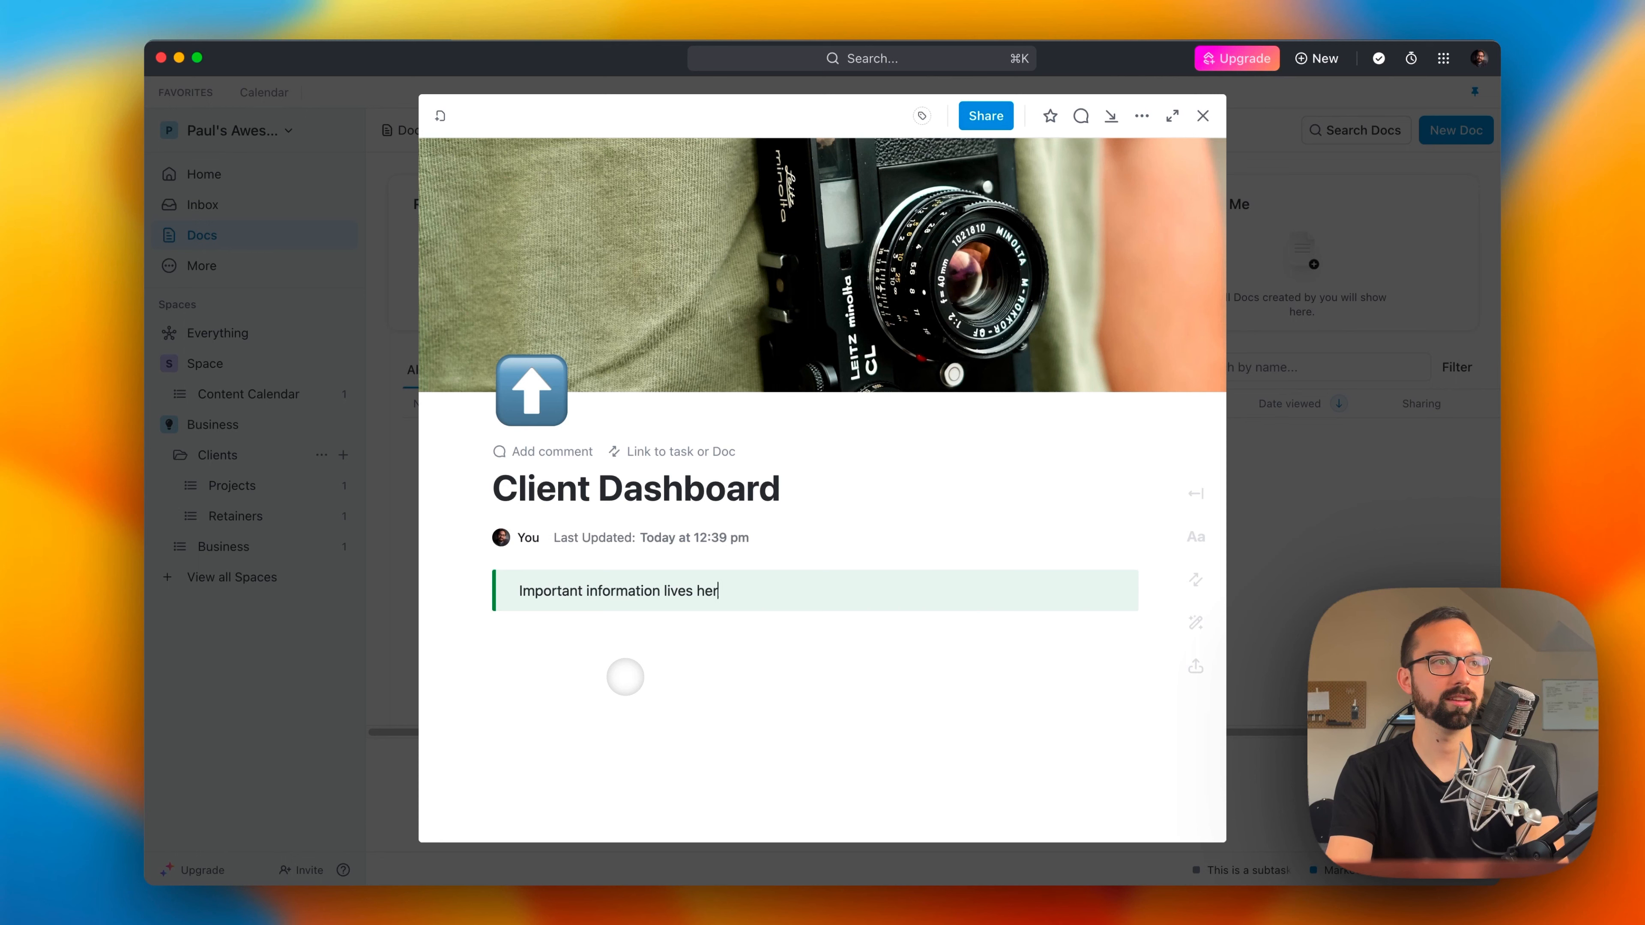
Step: Set the green check-mark emoji as the banner's icon in front of its text
key("Return")
key("BackSpace")
key("BackSpace")
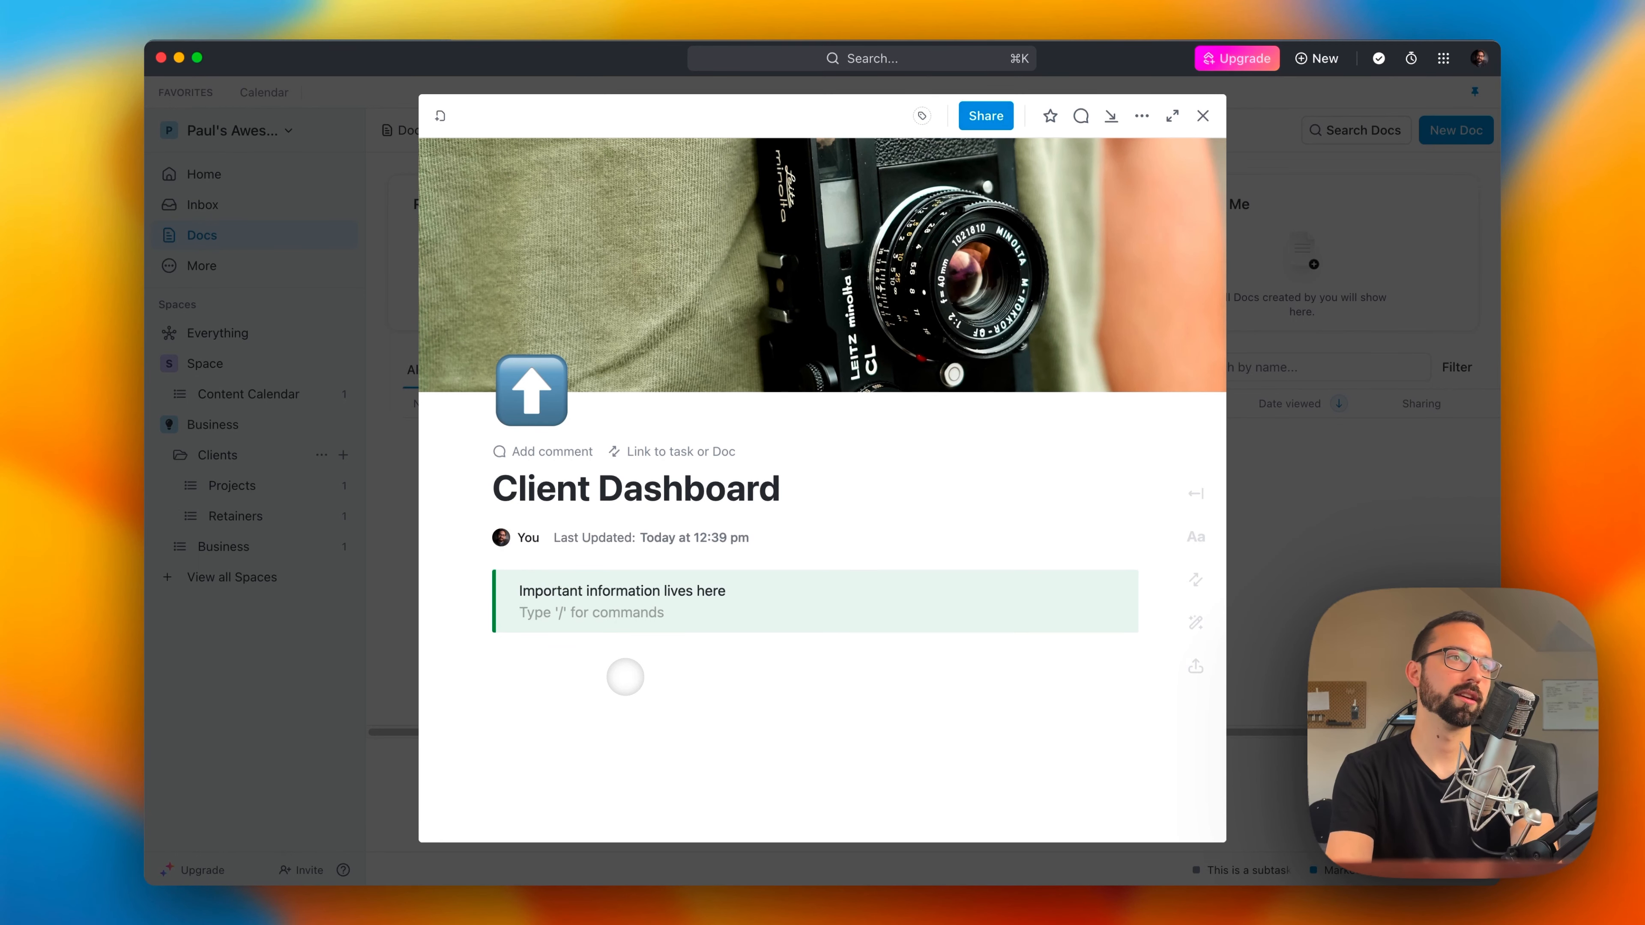
key("Return")
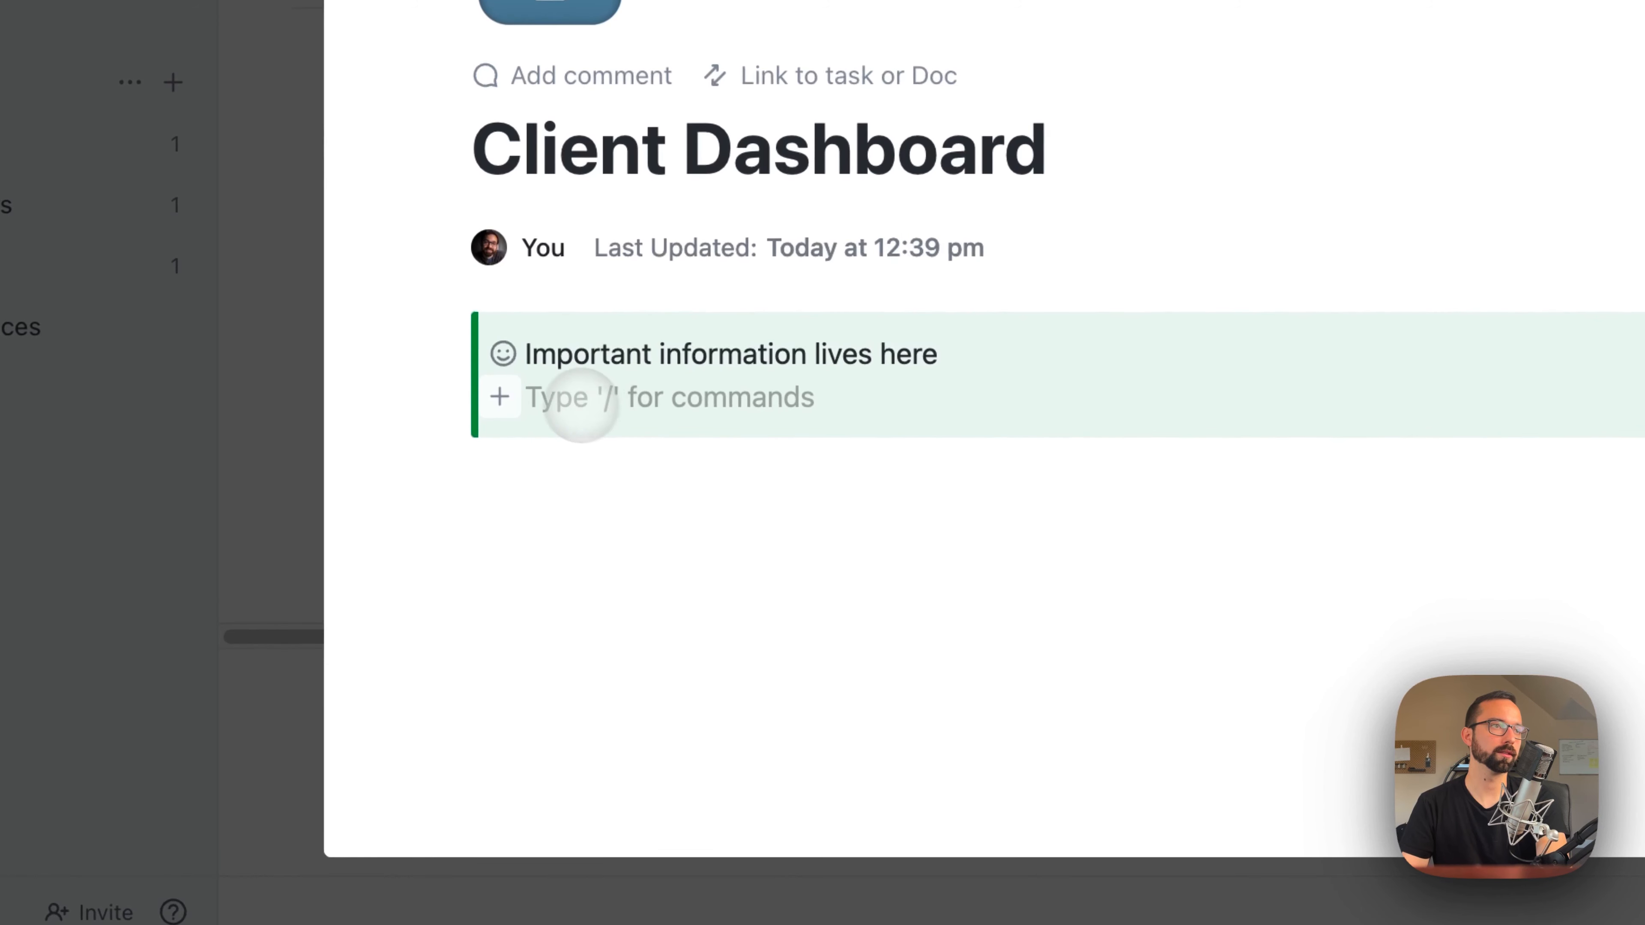
left_click(503, 591)
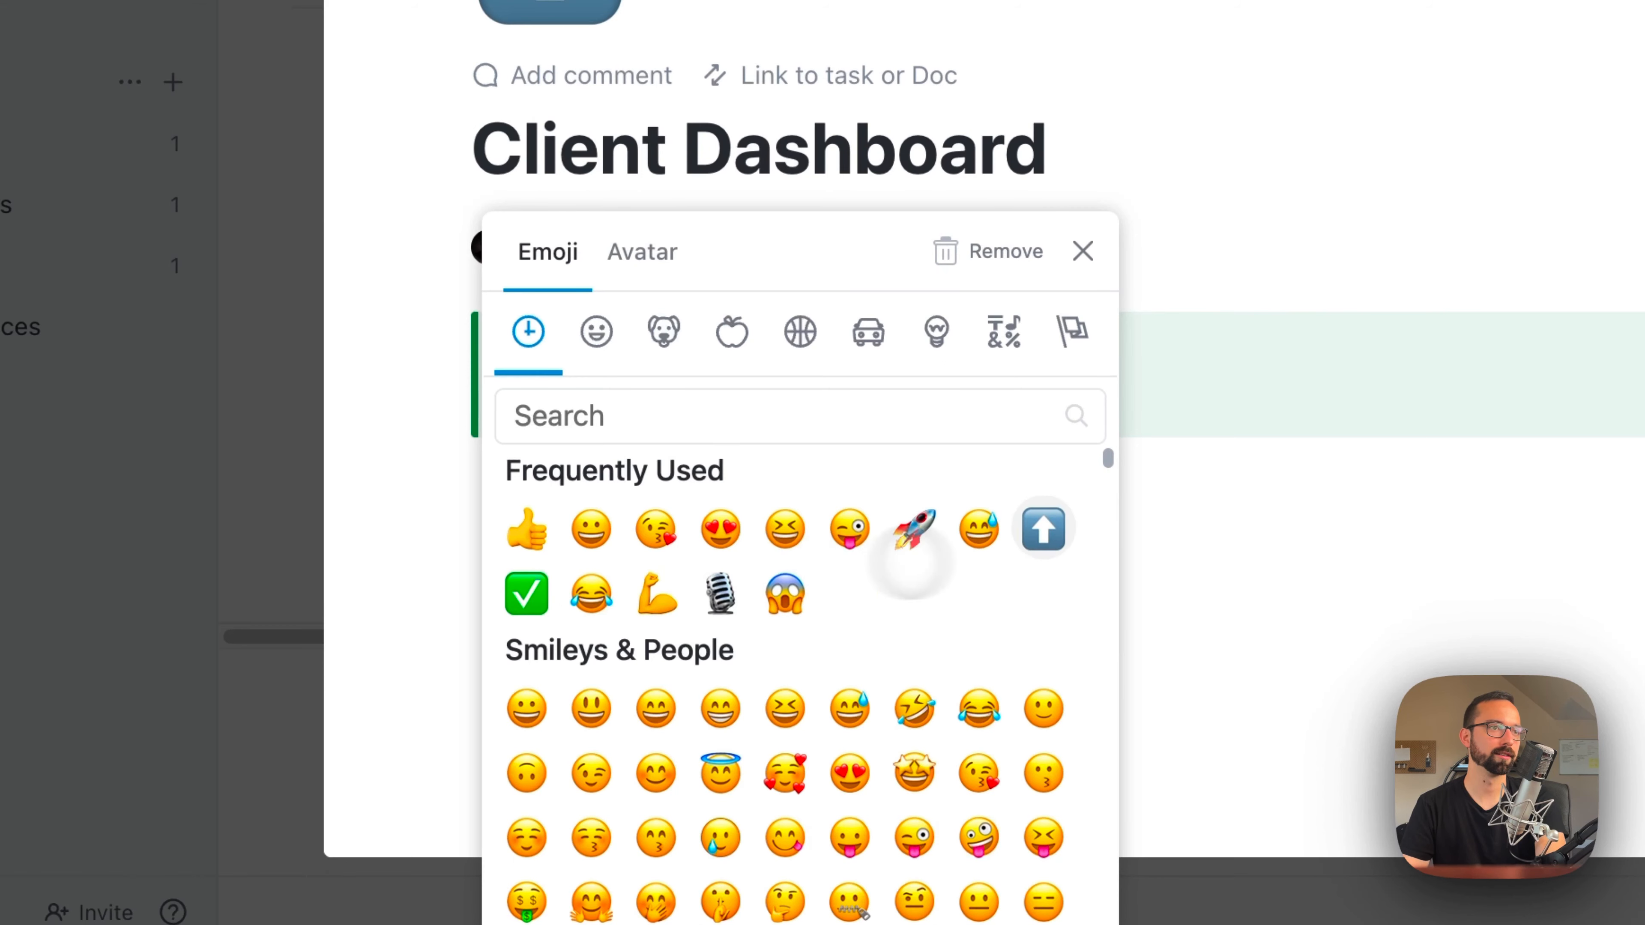
left_click(541, 583)
Step: Look over the insert commands below the banner and the page's task or Doc linking options, and remove the leftover slash
type("/")
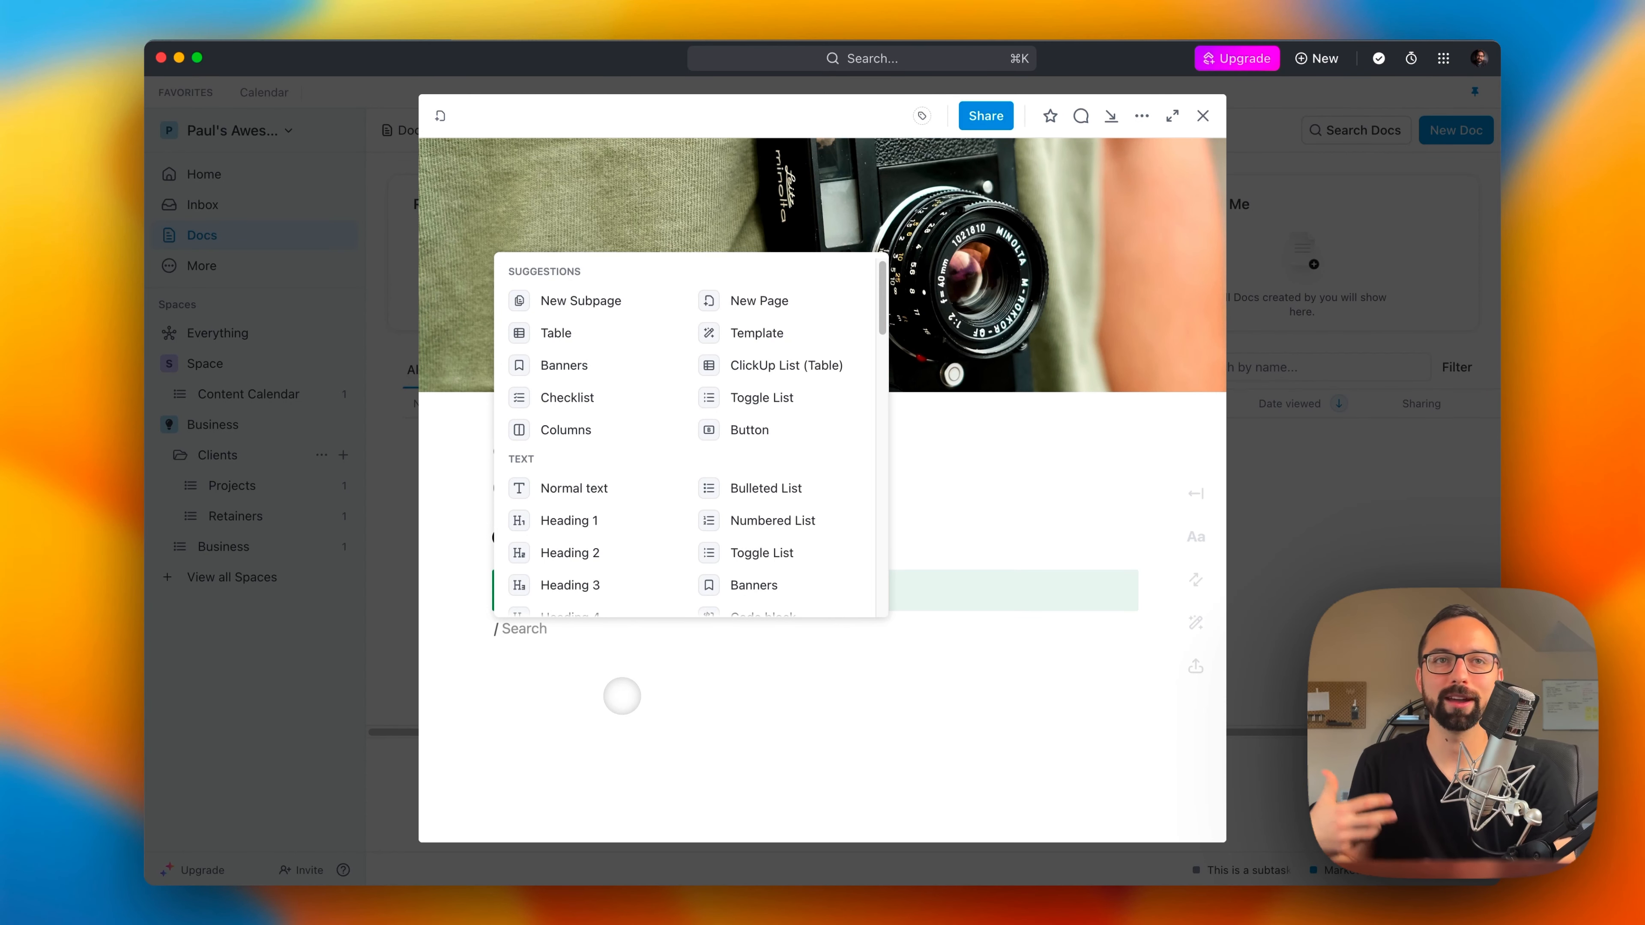
left_click(694, 731)
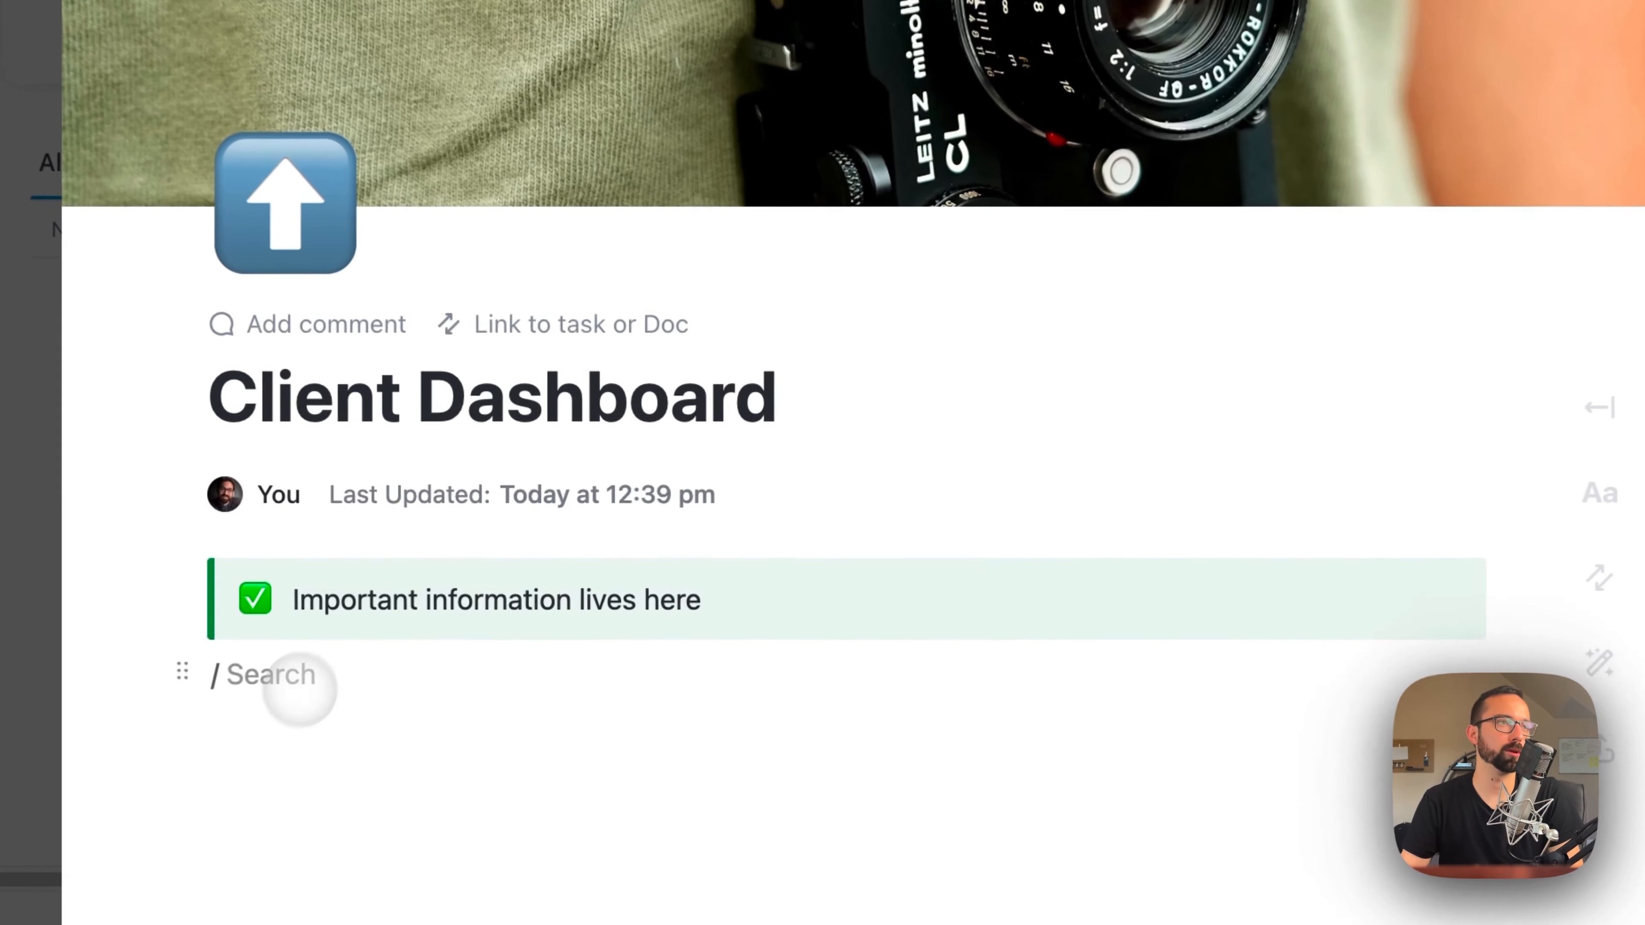
double_click(387, 663)
left_click(546, 301)
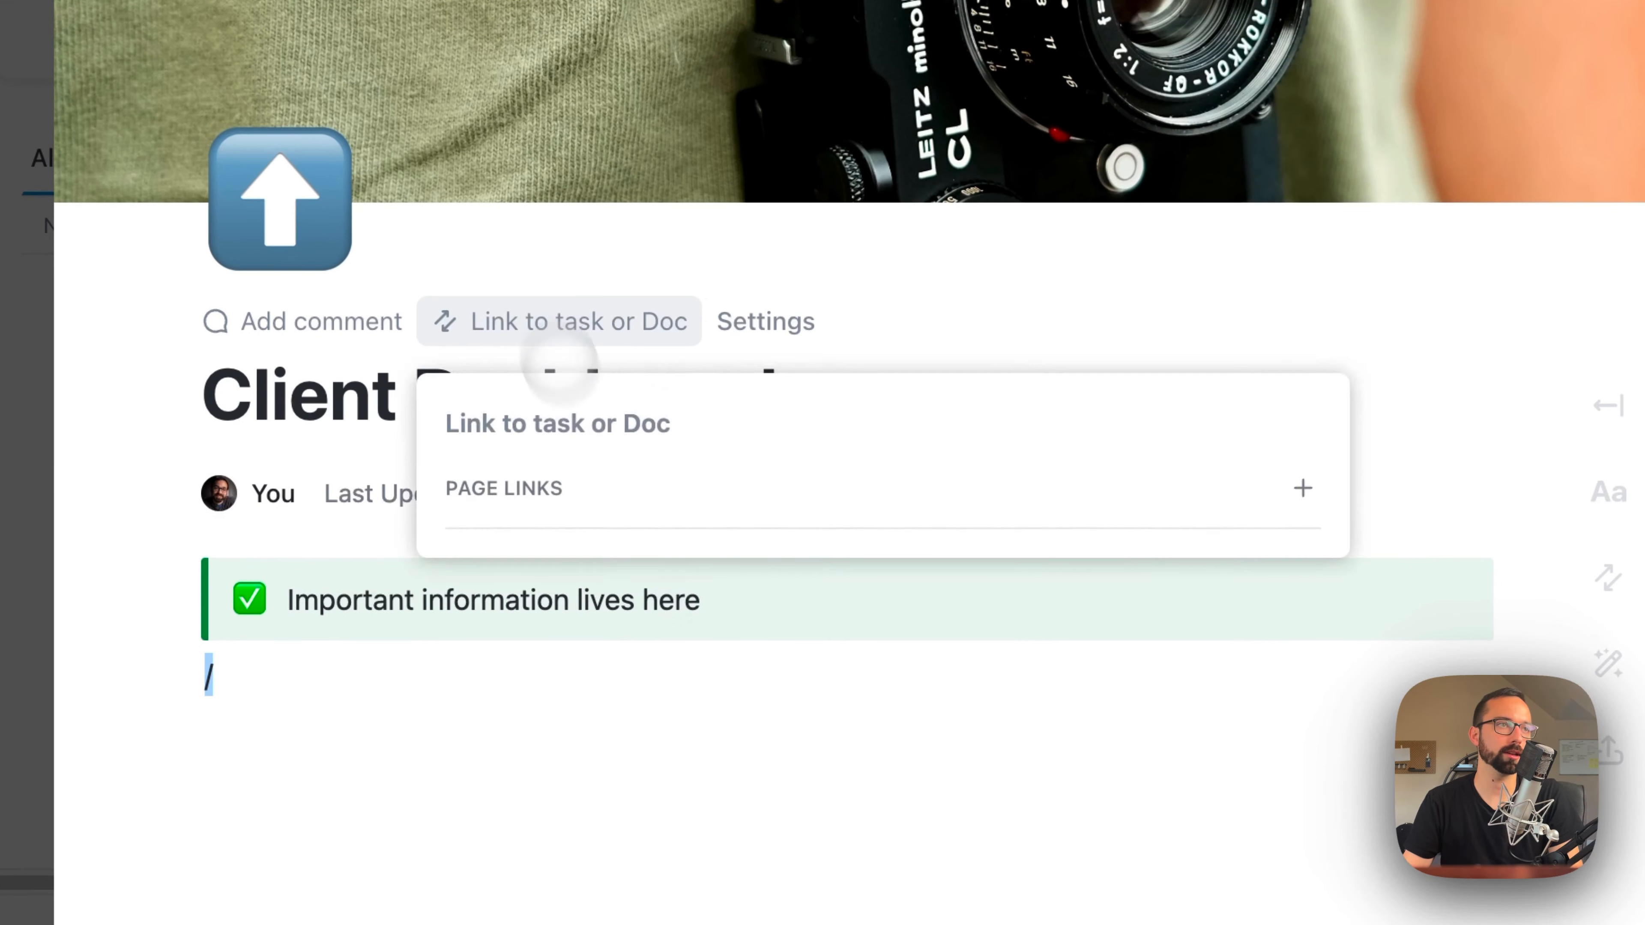
left_click(315, 727)
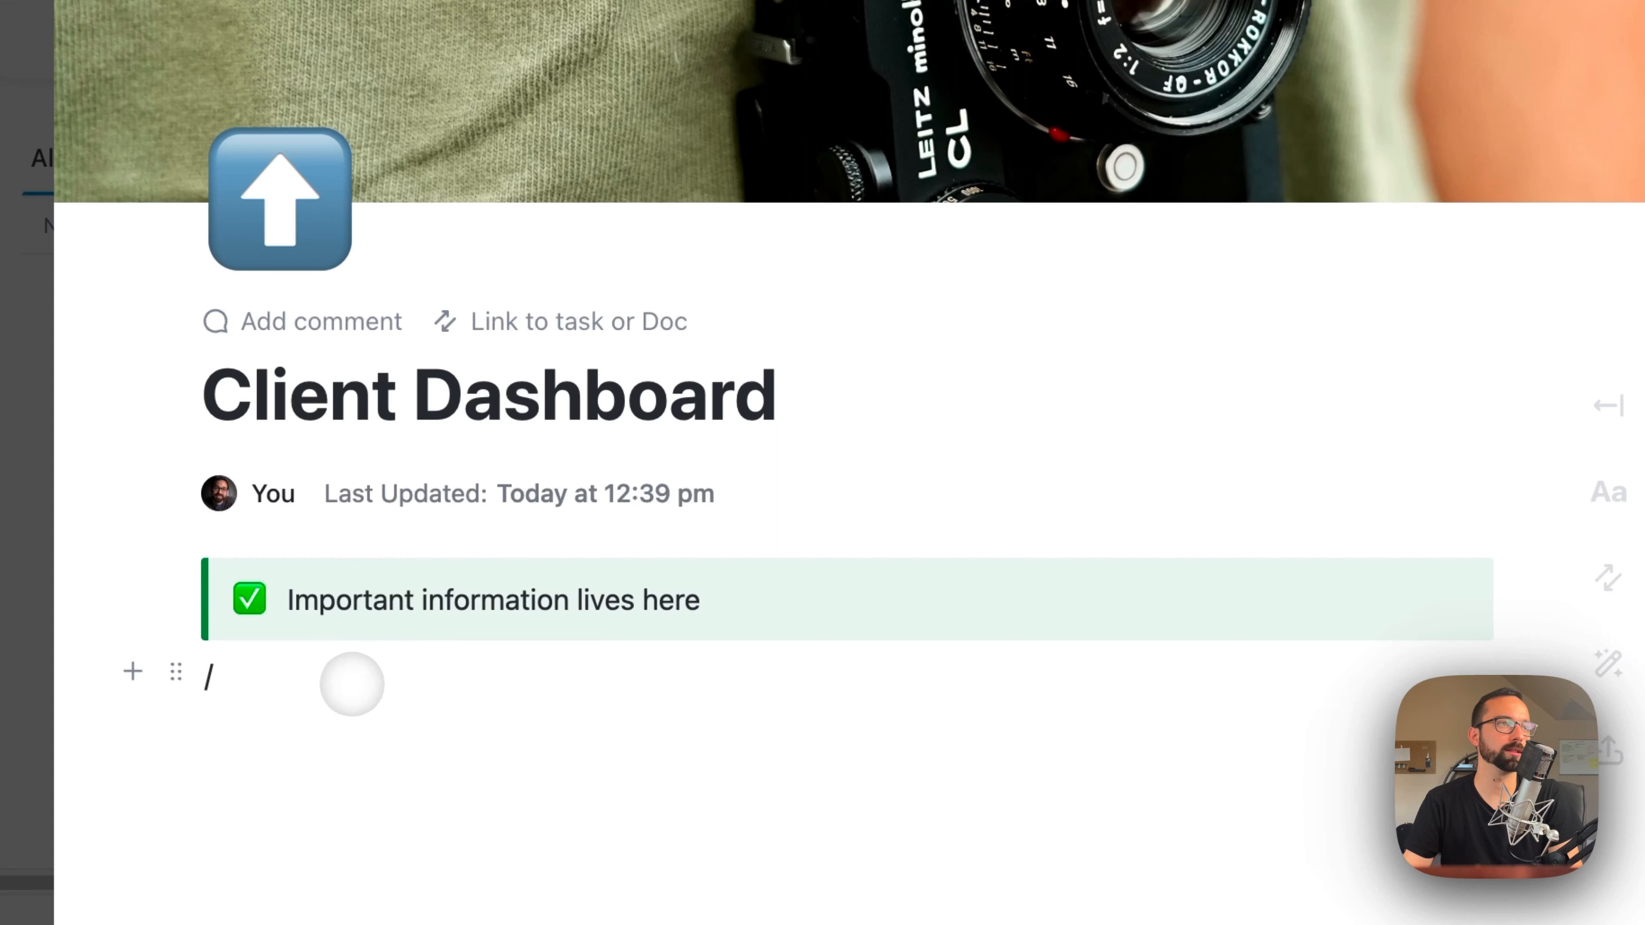
key("BackSpace")
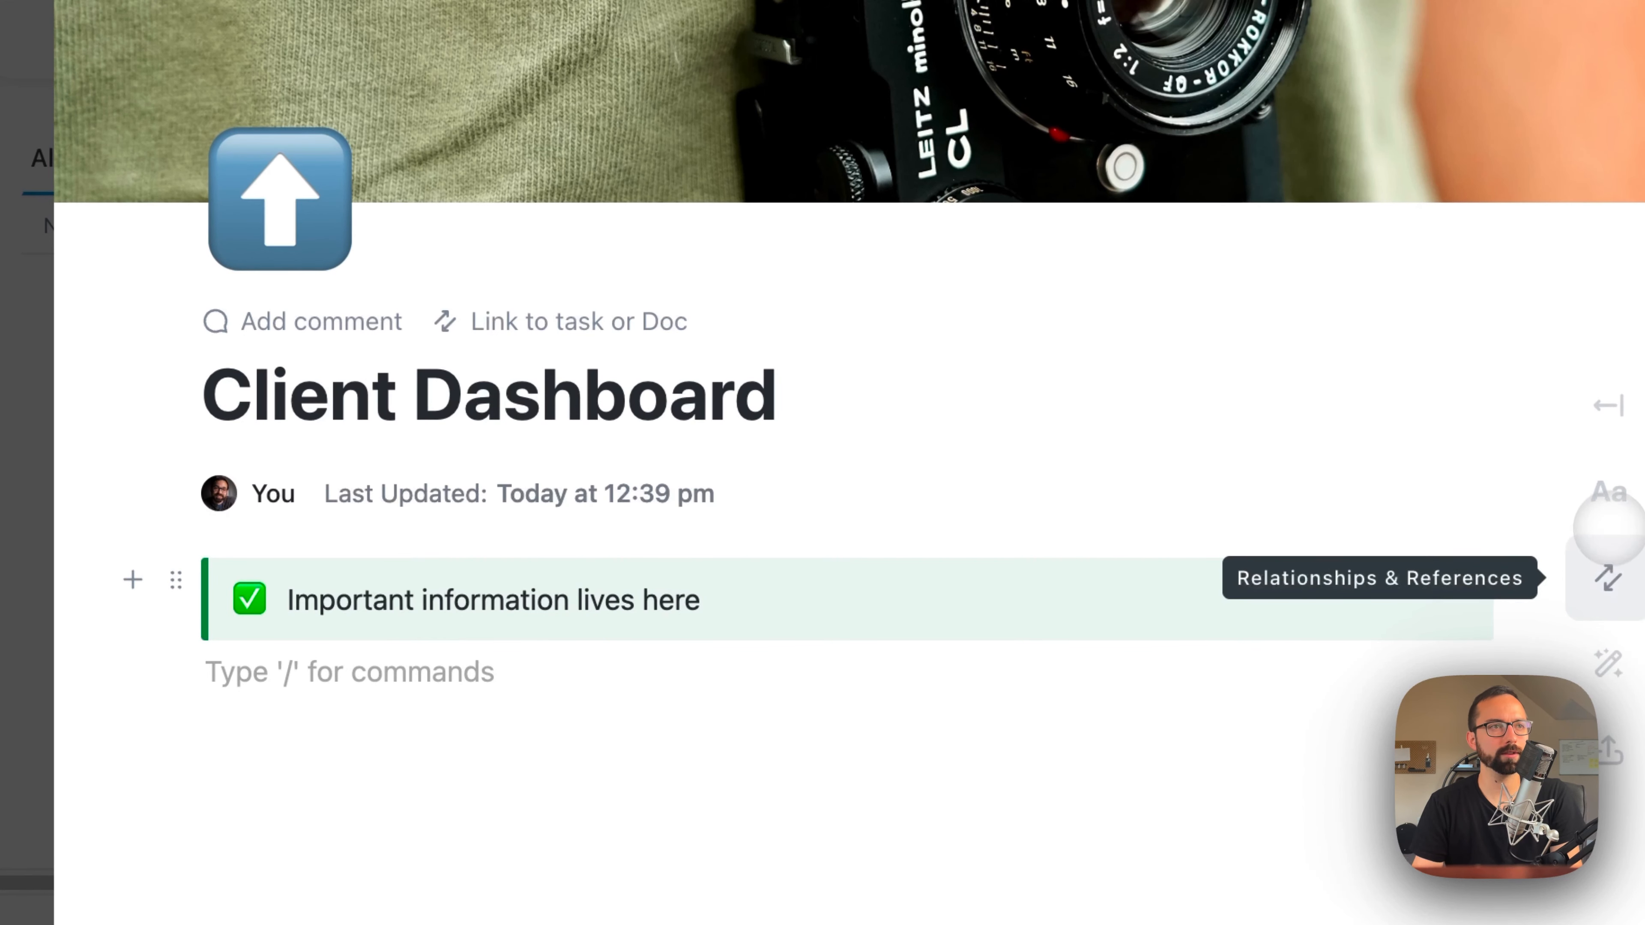
Step: Review the page's typography and header settings and the available Doc templates, leaving the page as it is
left_click(1608, 491)
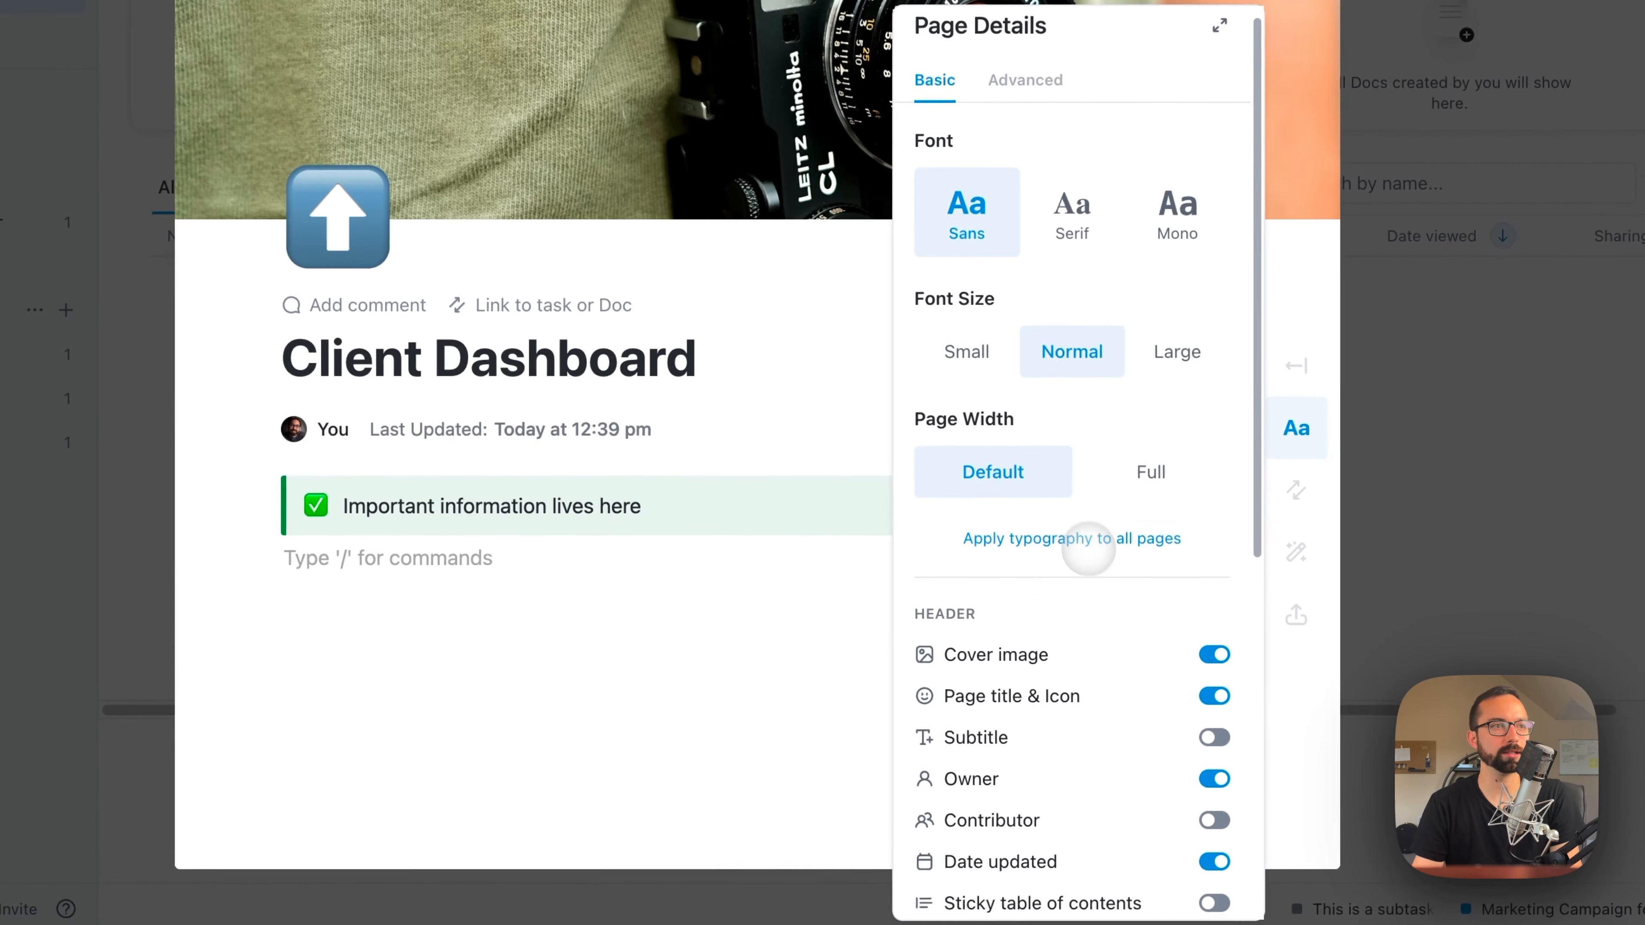
scroll(1090, 541, "down", 5)
scroll(1094, 542, "down", 5)
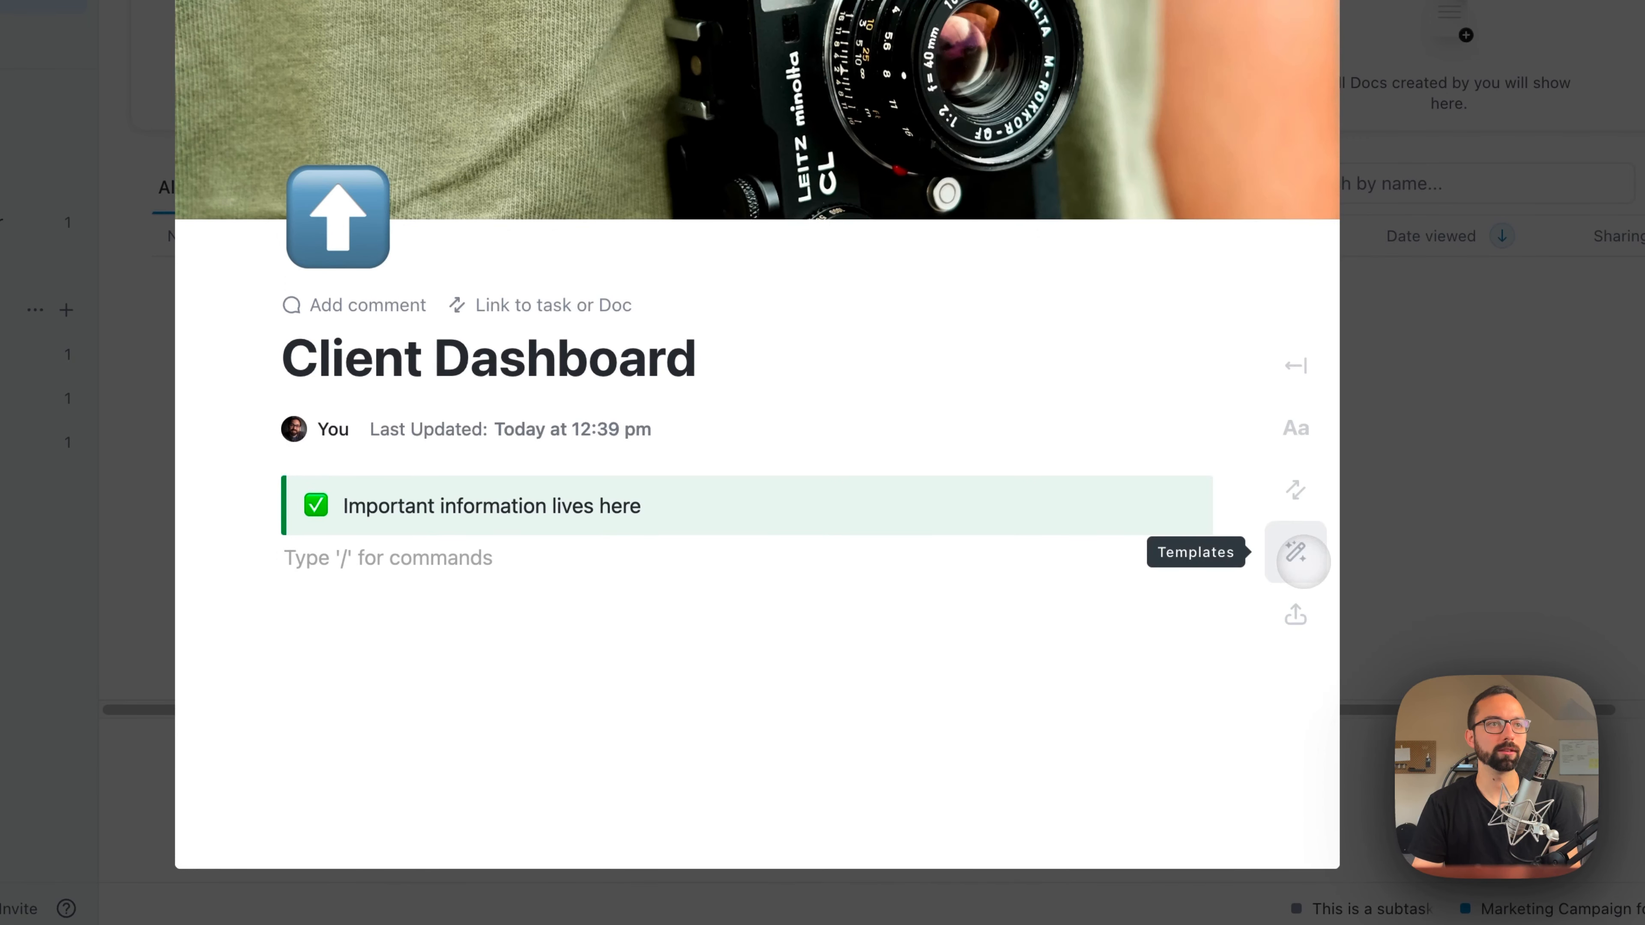
left_click(1302, 557)
left_click(627, 702)
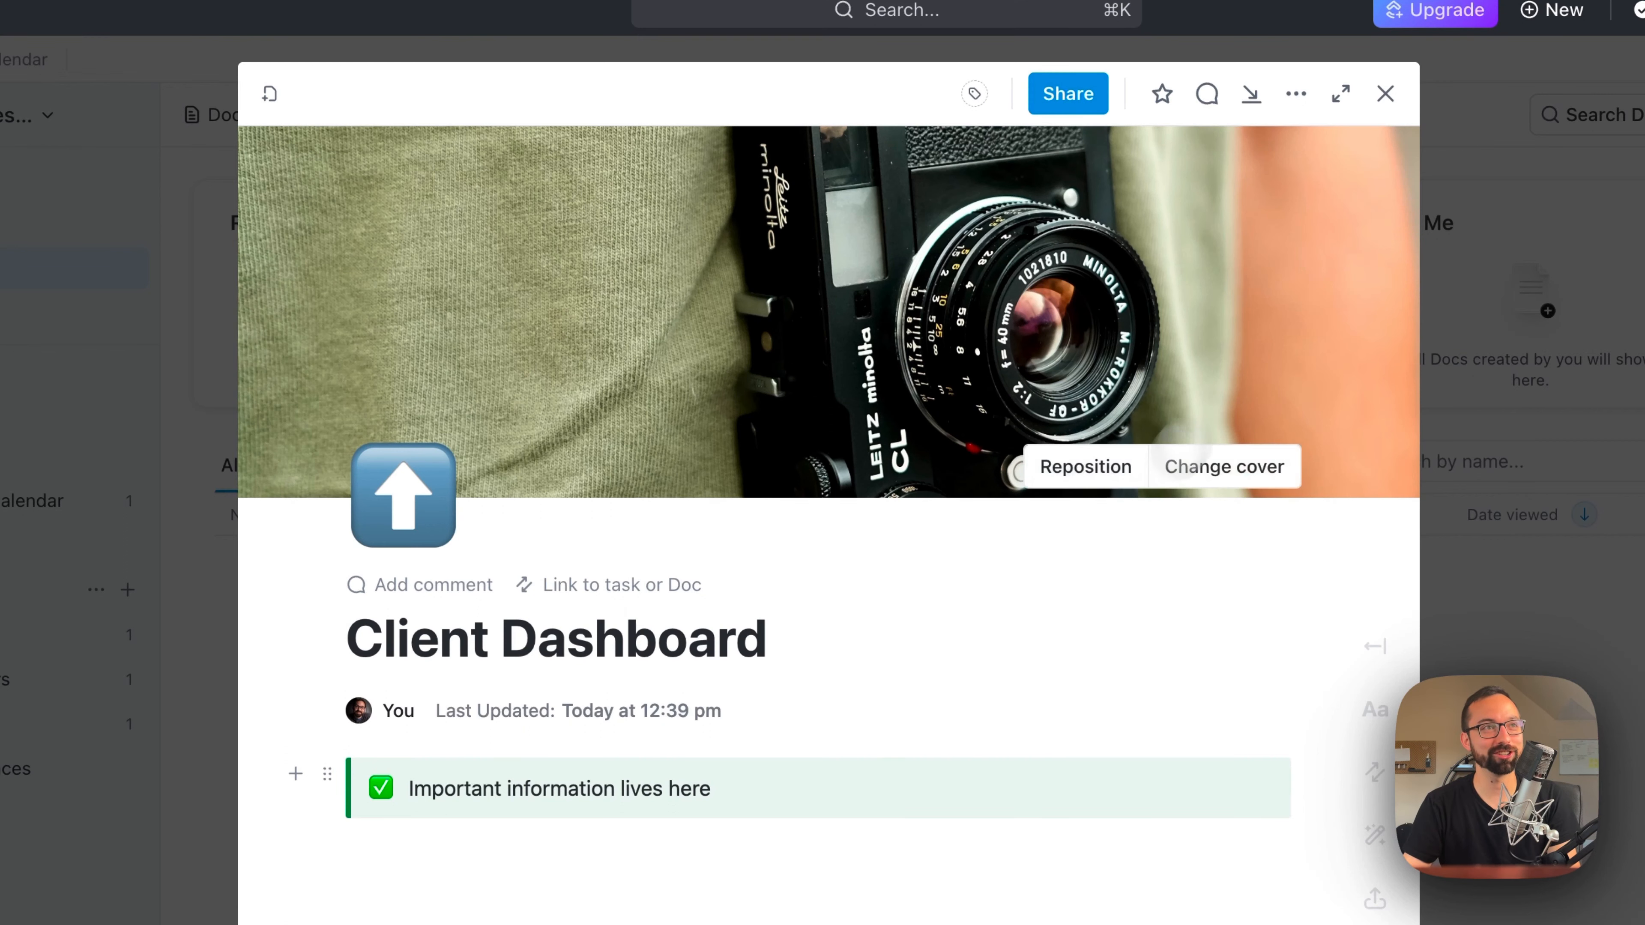
Step: Review the Client Dashboard Doc's settings and sharing options, and return to its body
left_click(1295, 95)
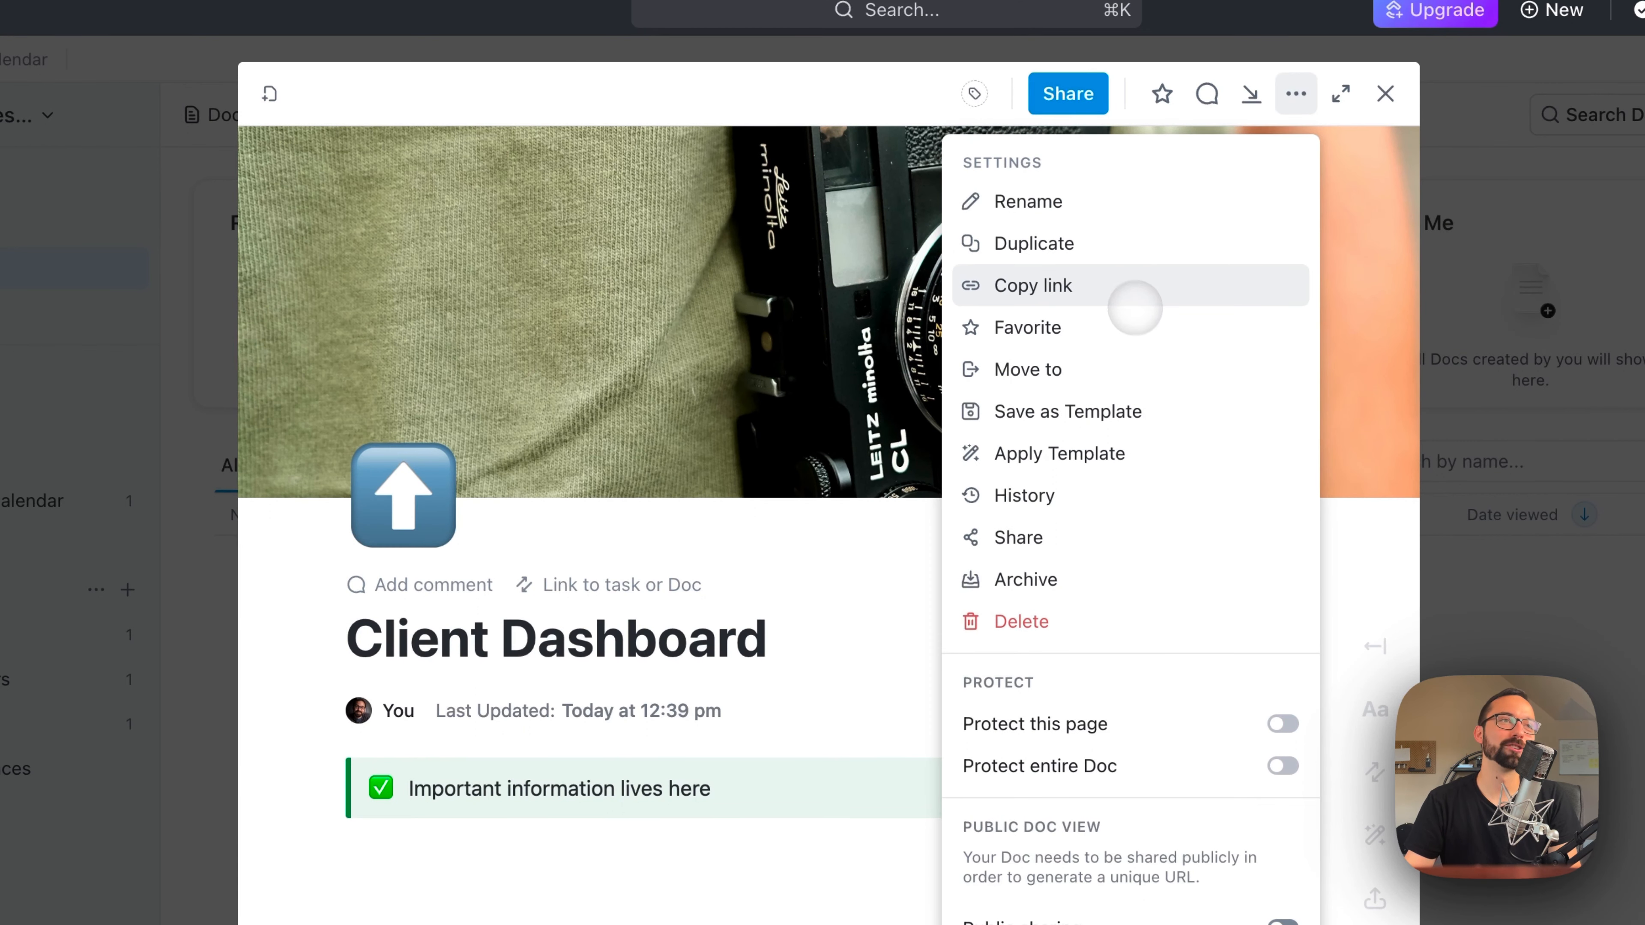
left_click(1049, 537)
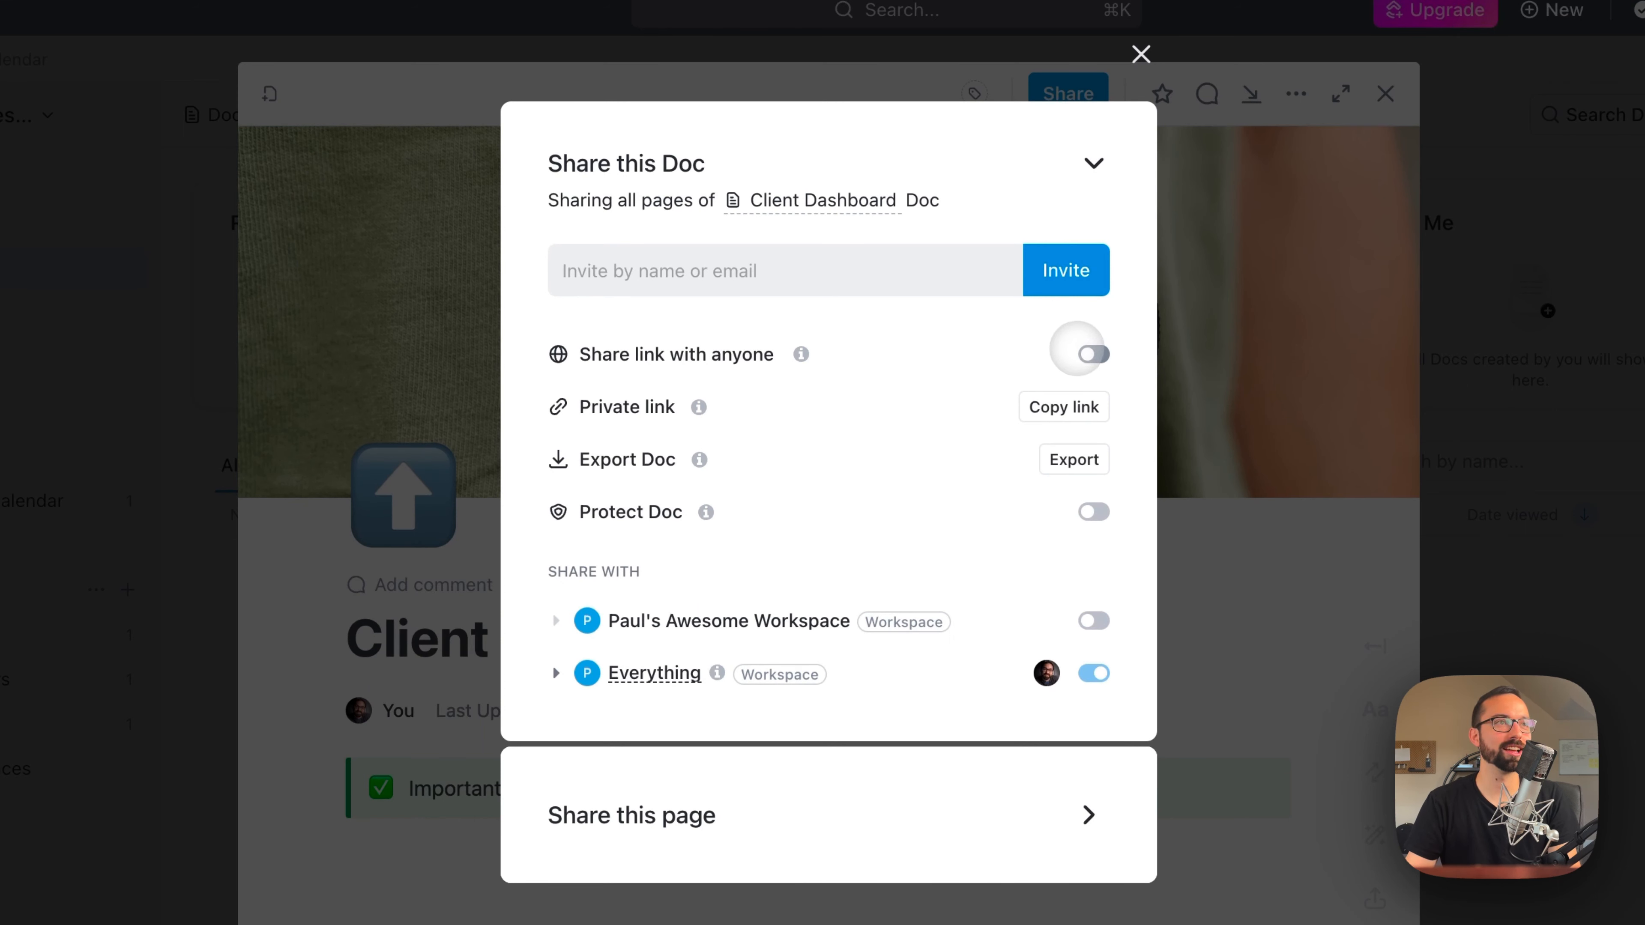
left_click(1078, 350)
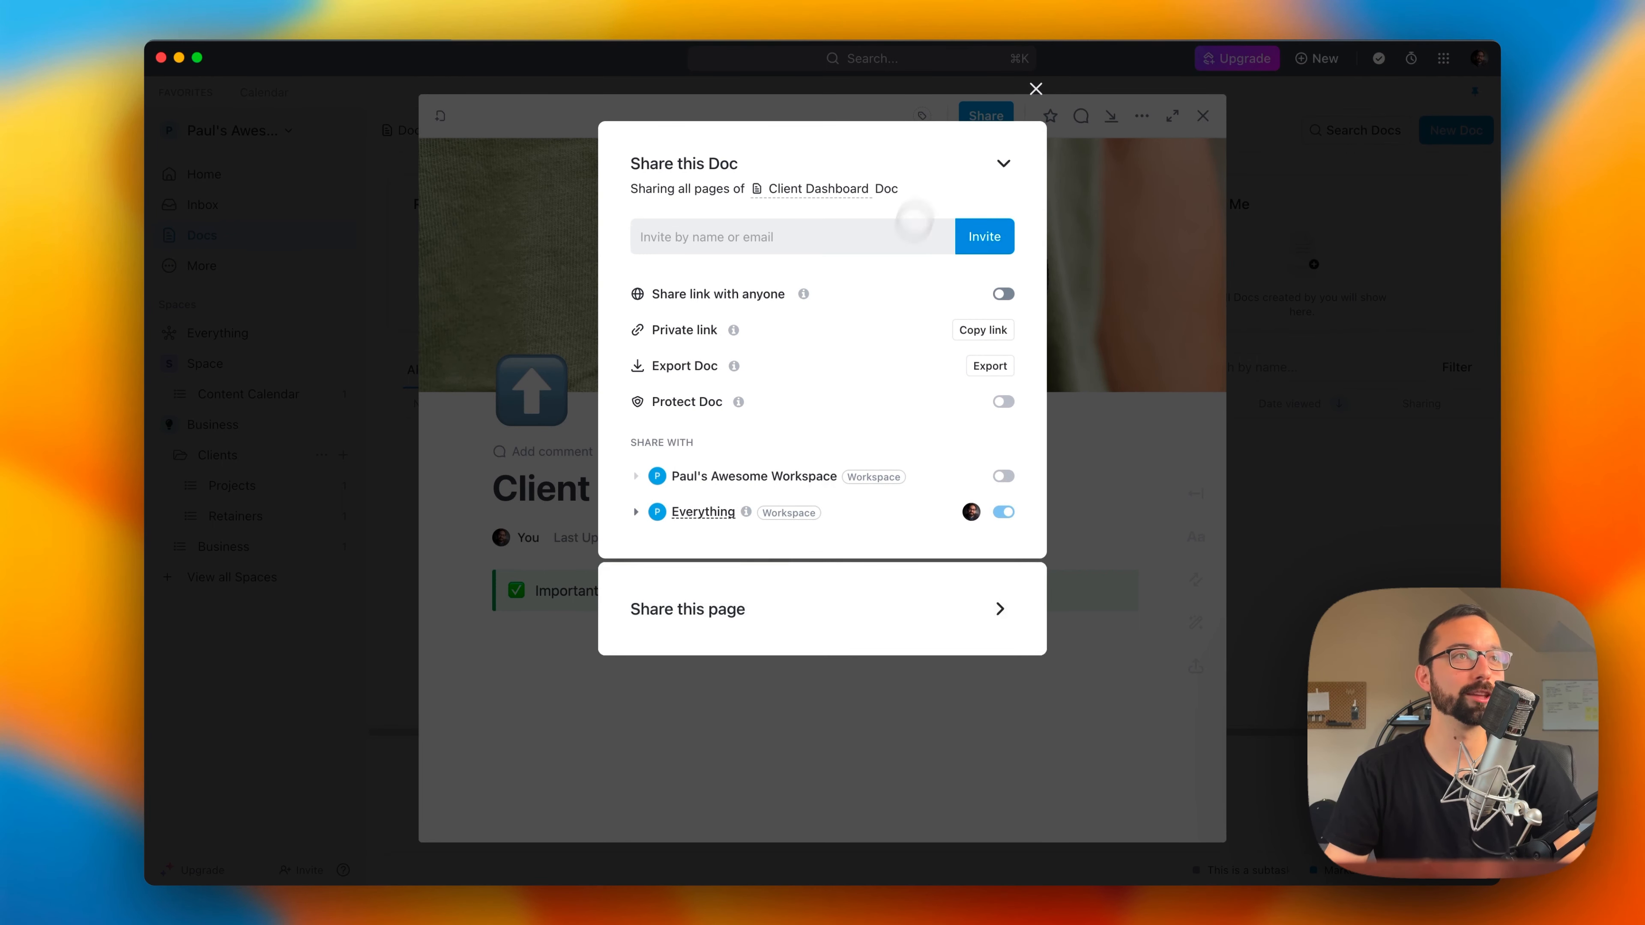
left_click(1005, 161)
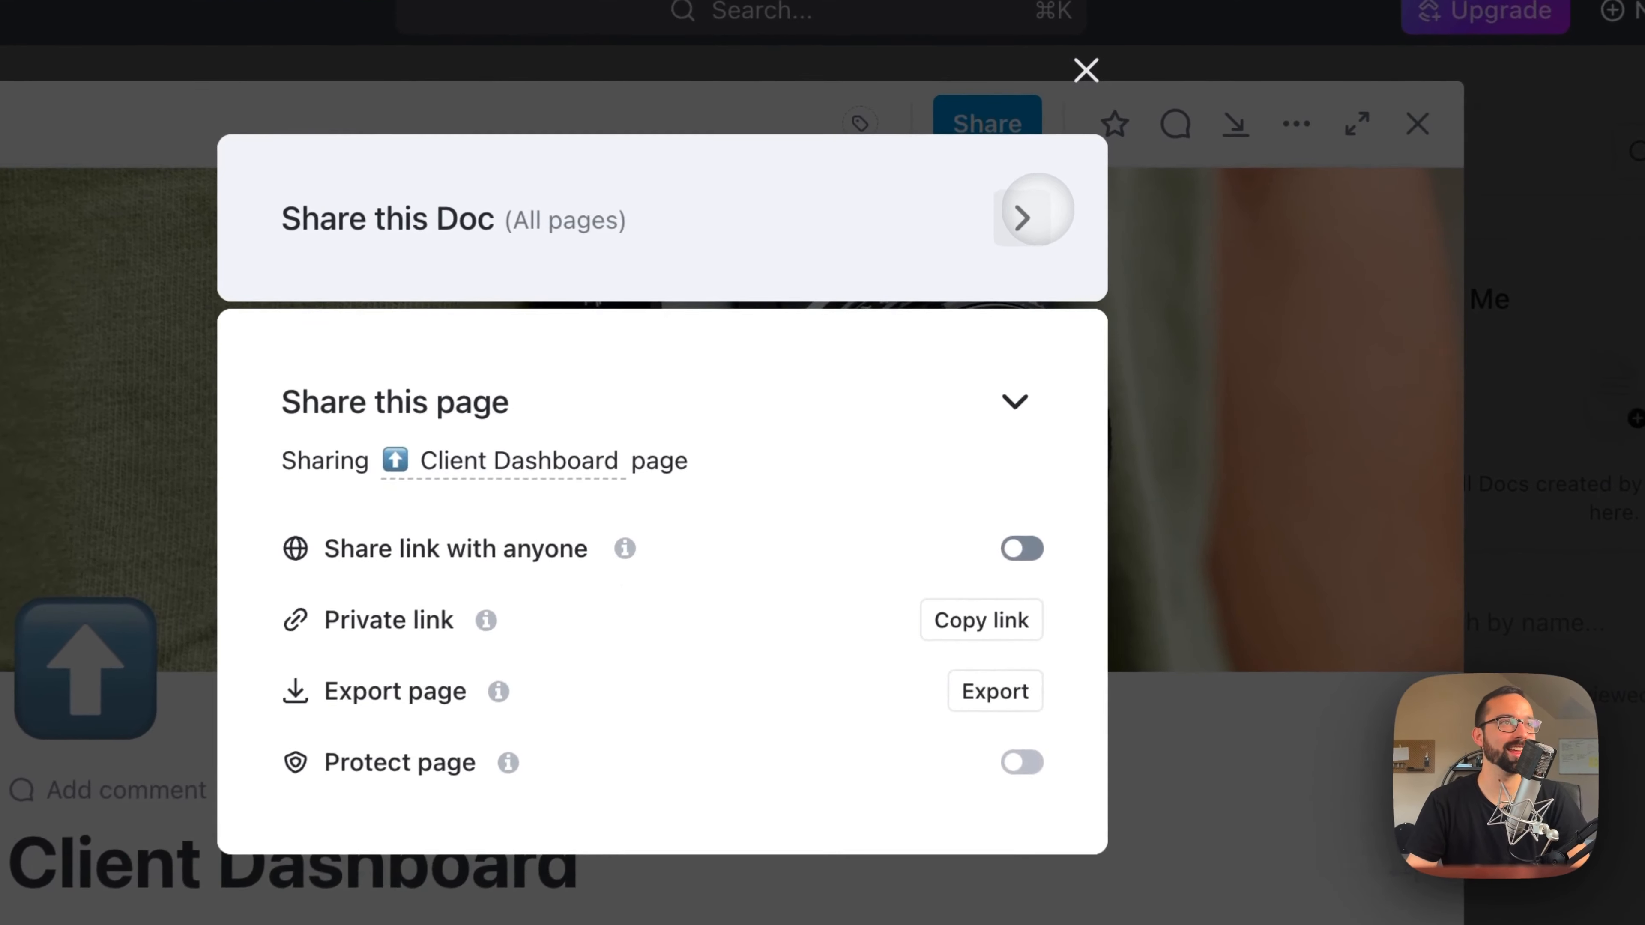
left_click(1037, 210)
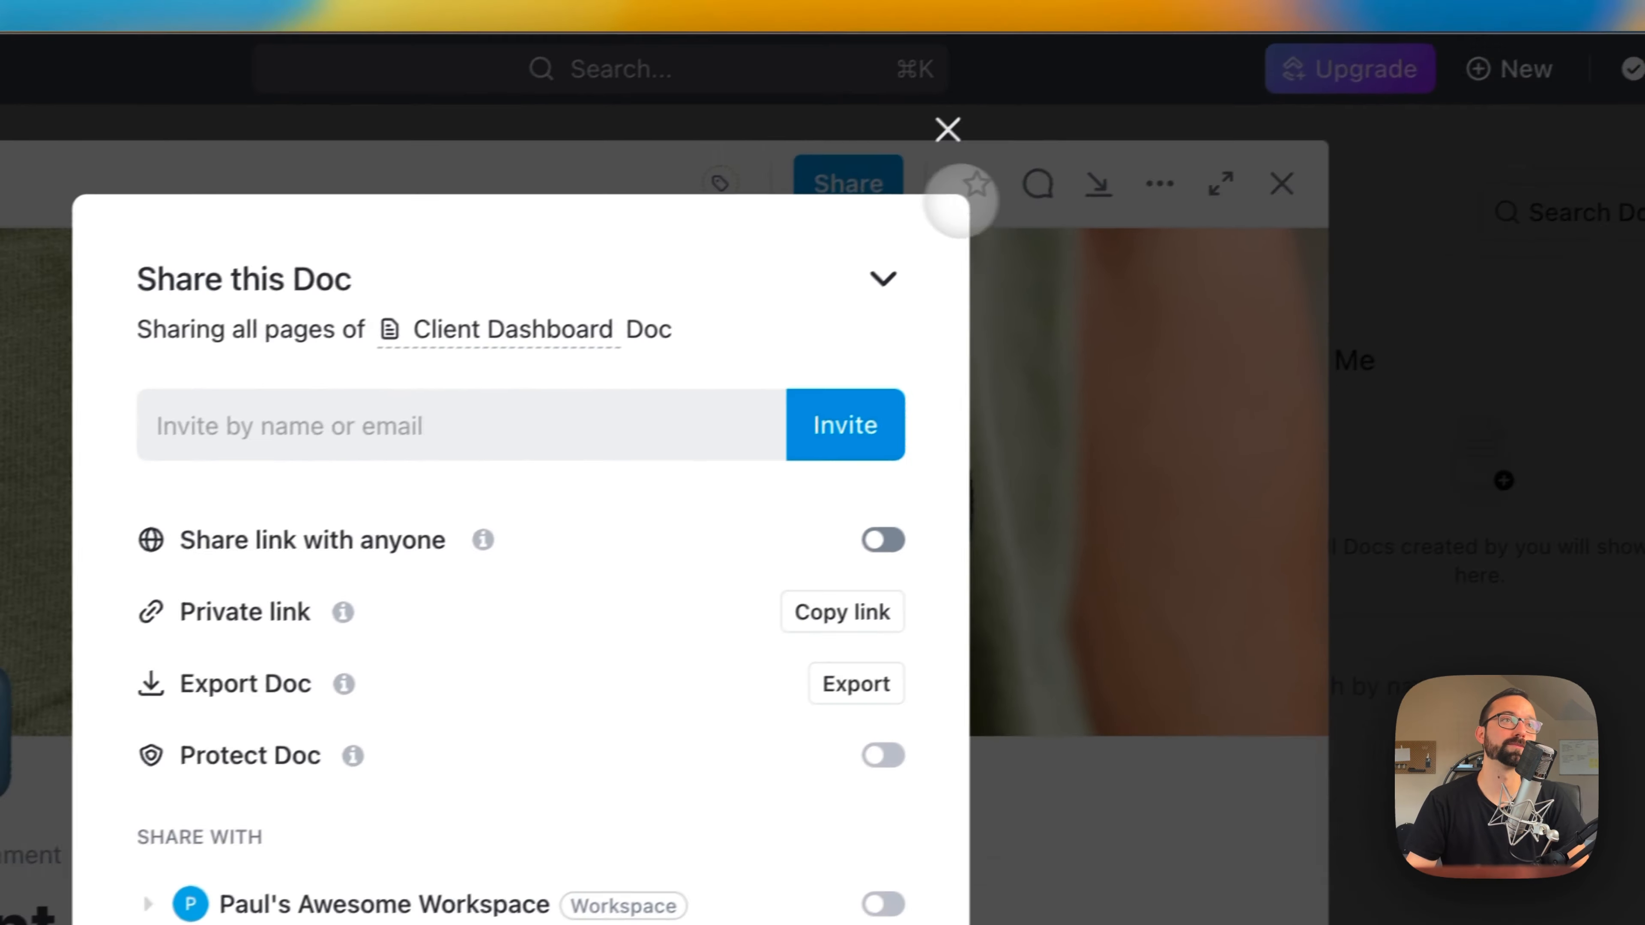
left_click(1184, 49)
left_click(735, 633)
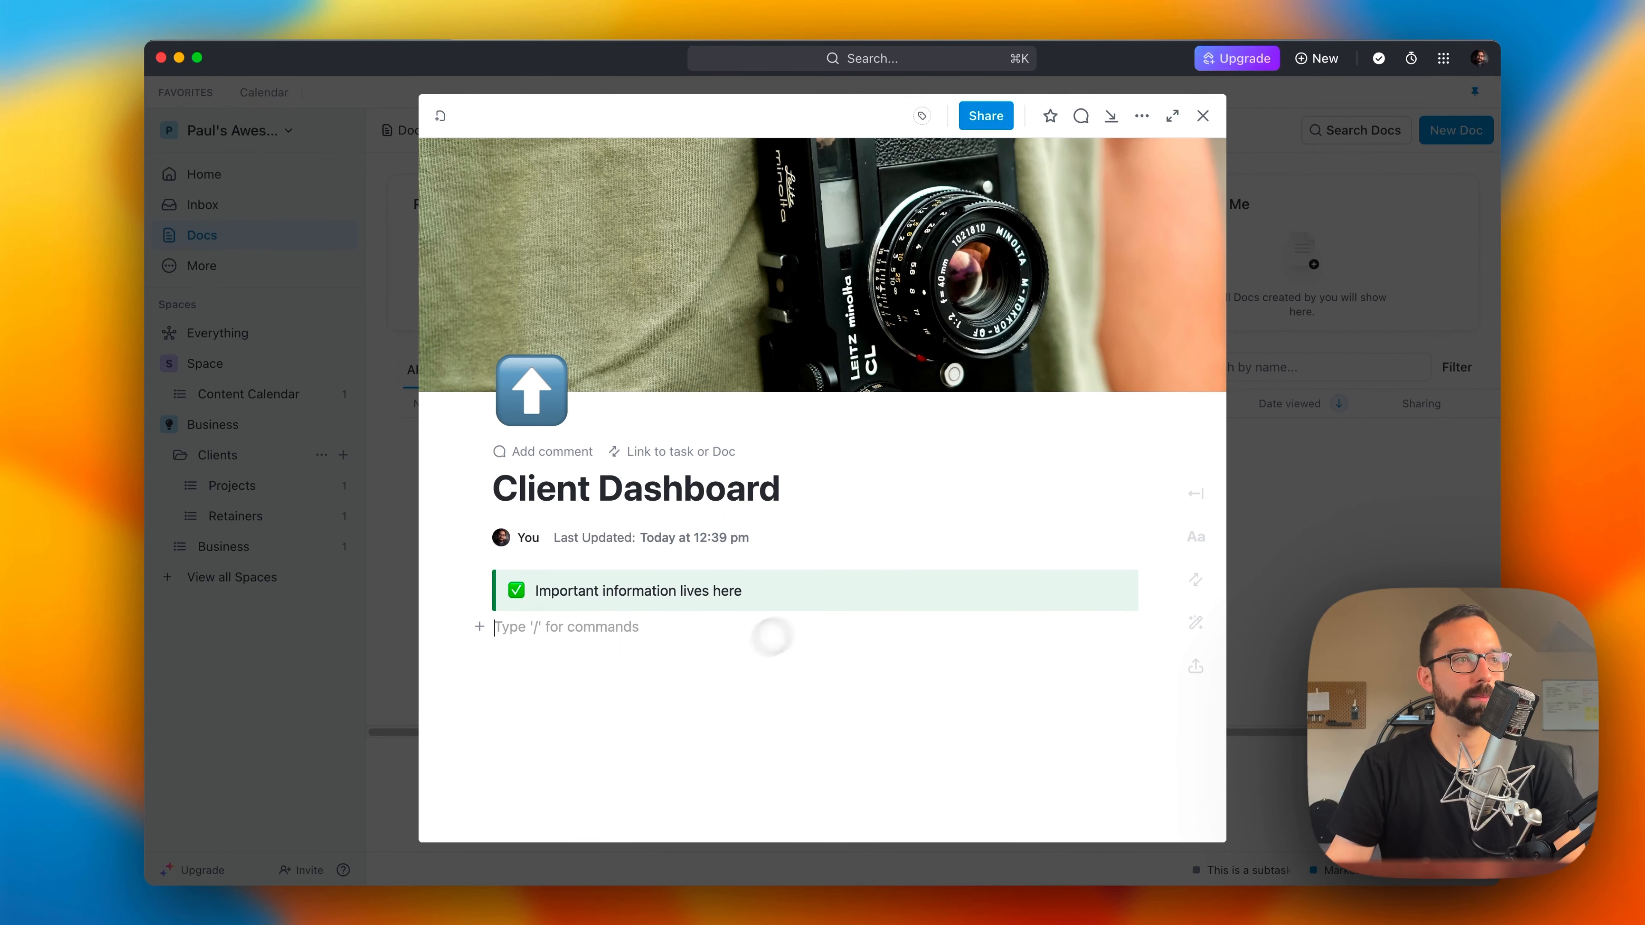
Step: Examine the Member and Admin roles offered when inviting people to the workspace, without sending an invitation
left_click(391, 553)
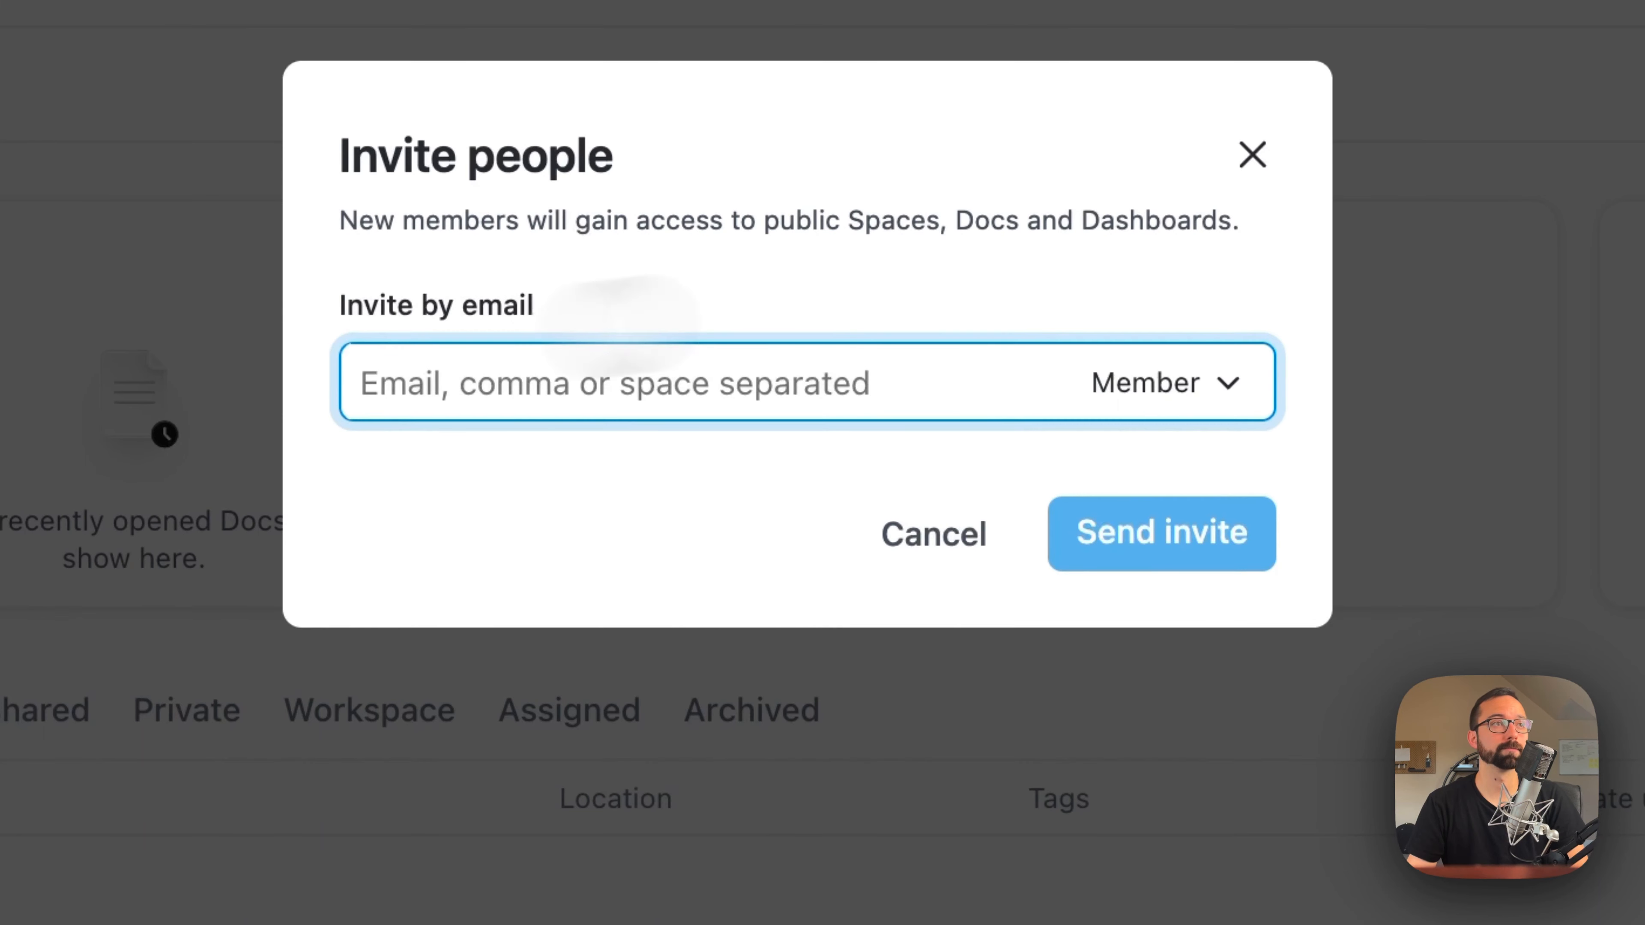
left_click(1146, 382)
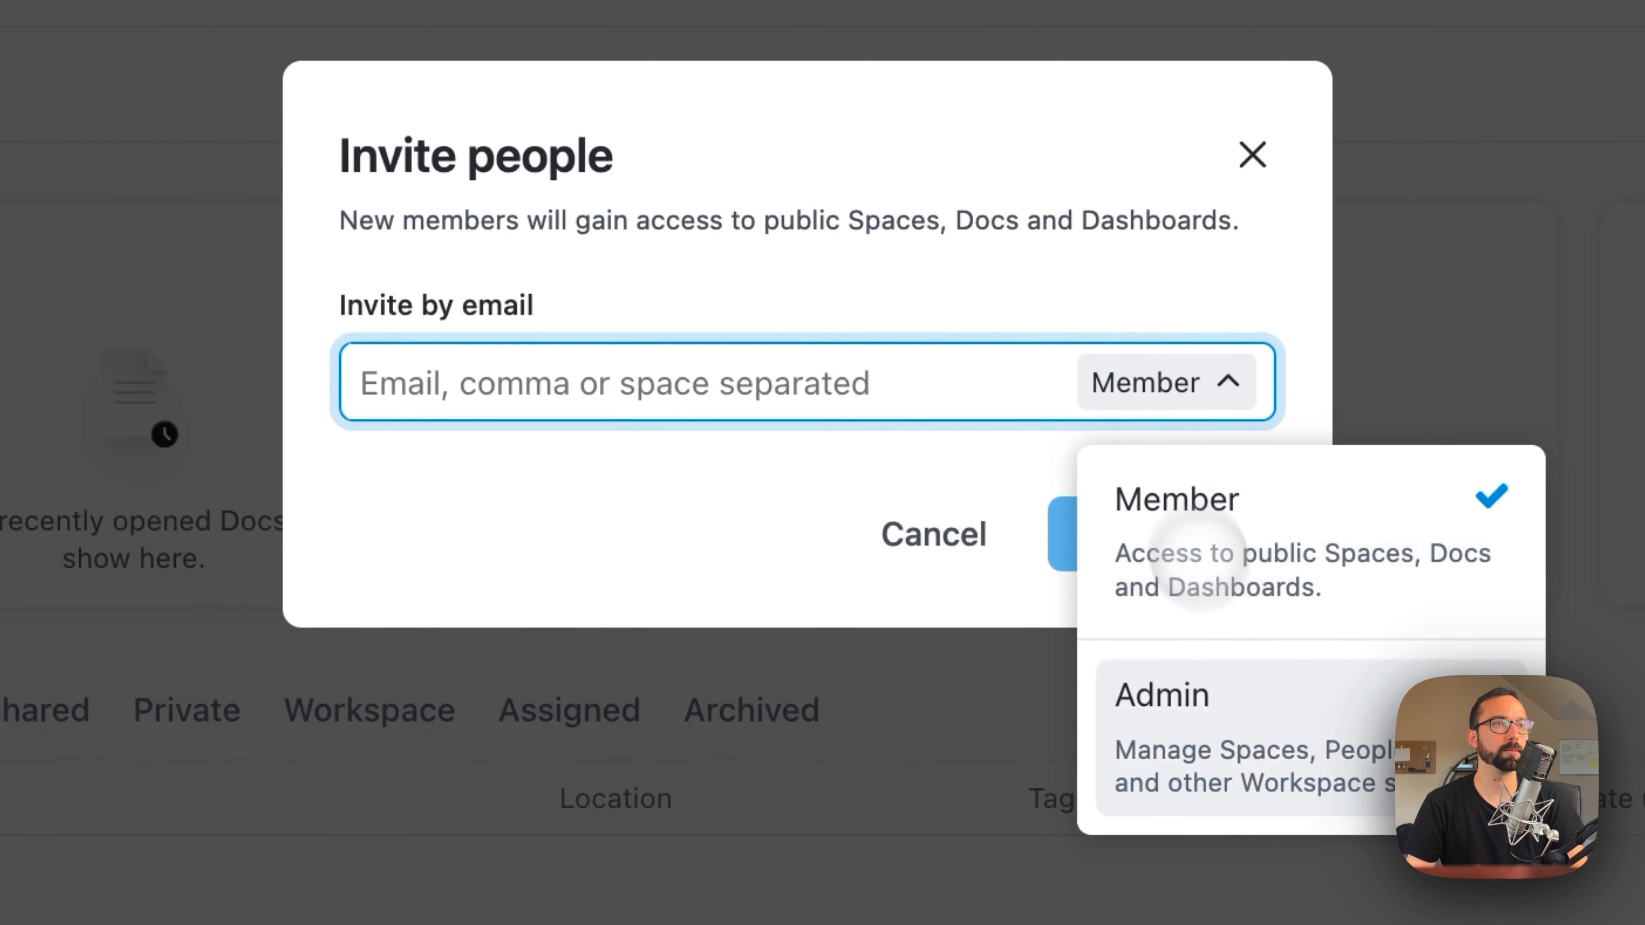
left_click(673, 548)
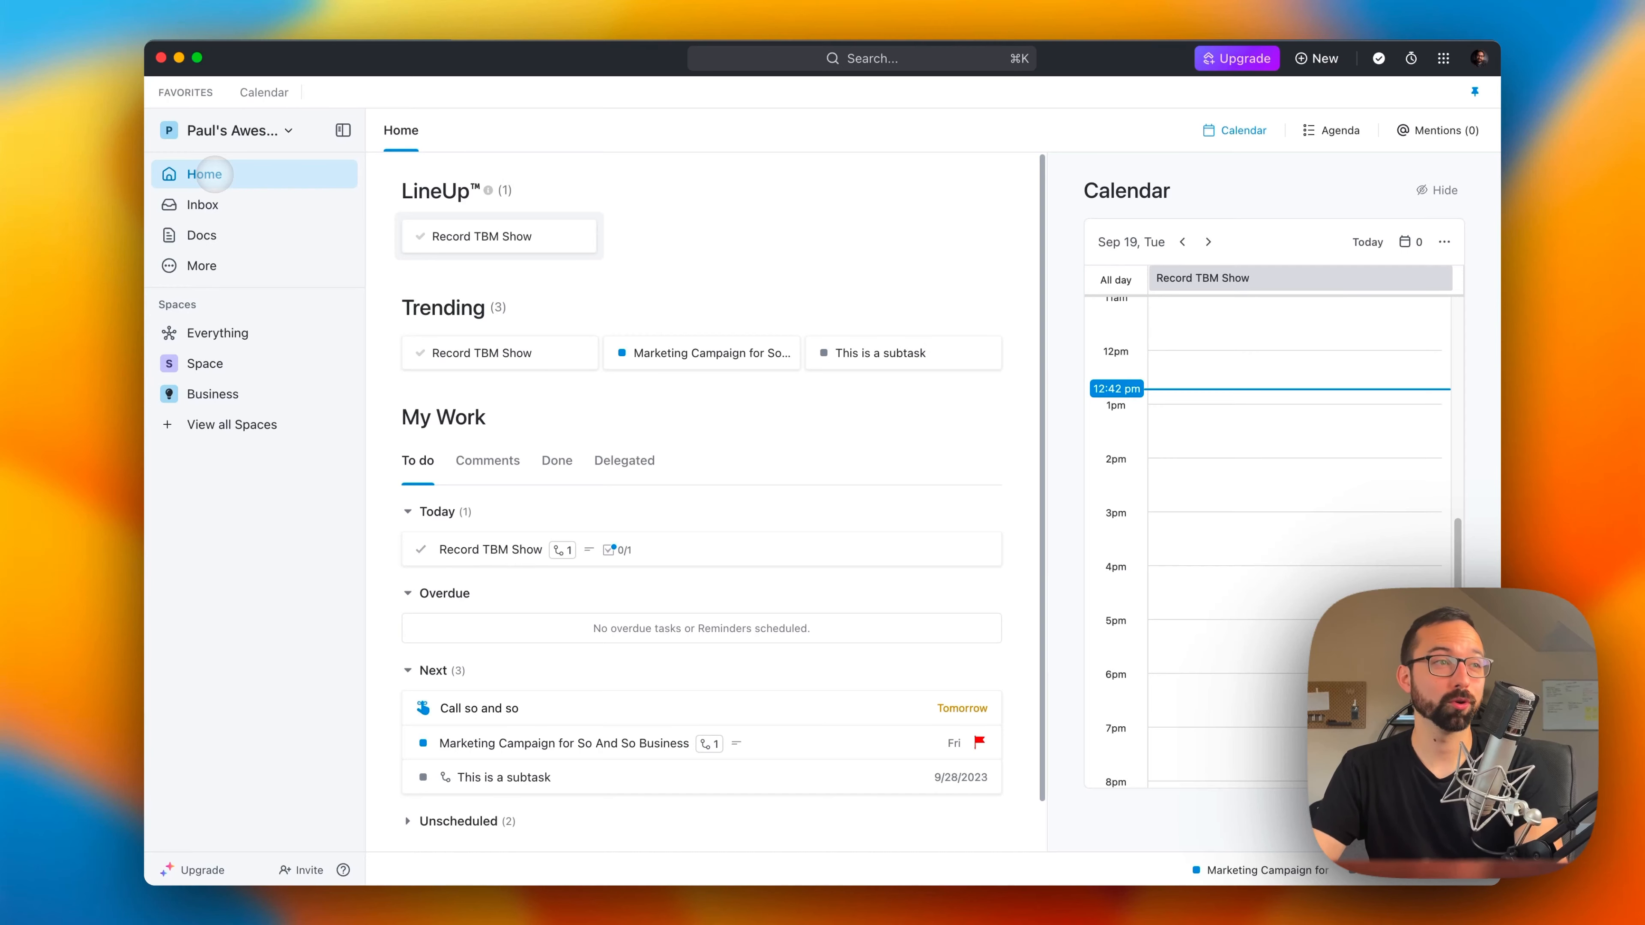
Step: Check the Client Dashboard entry in the Docs list and how the Doc appears as a view in Everything
left_click(198, 241)
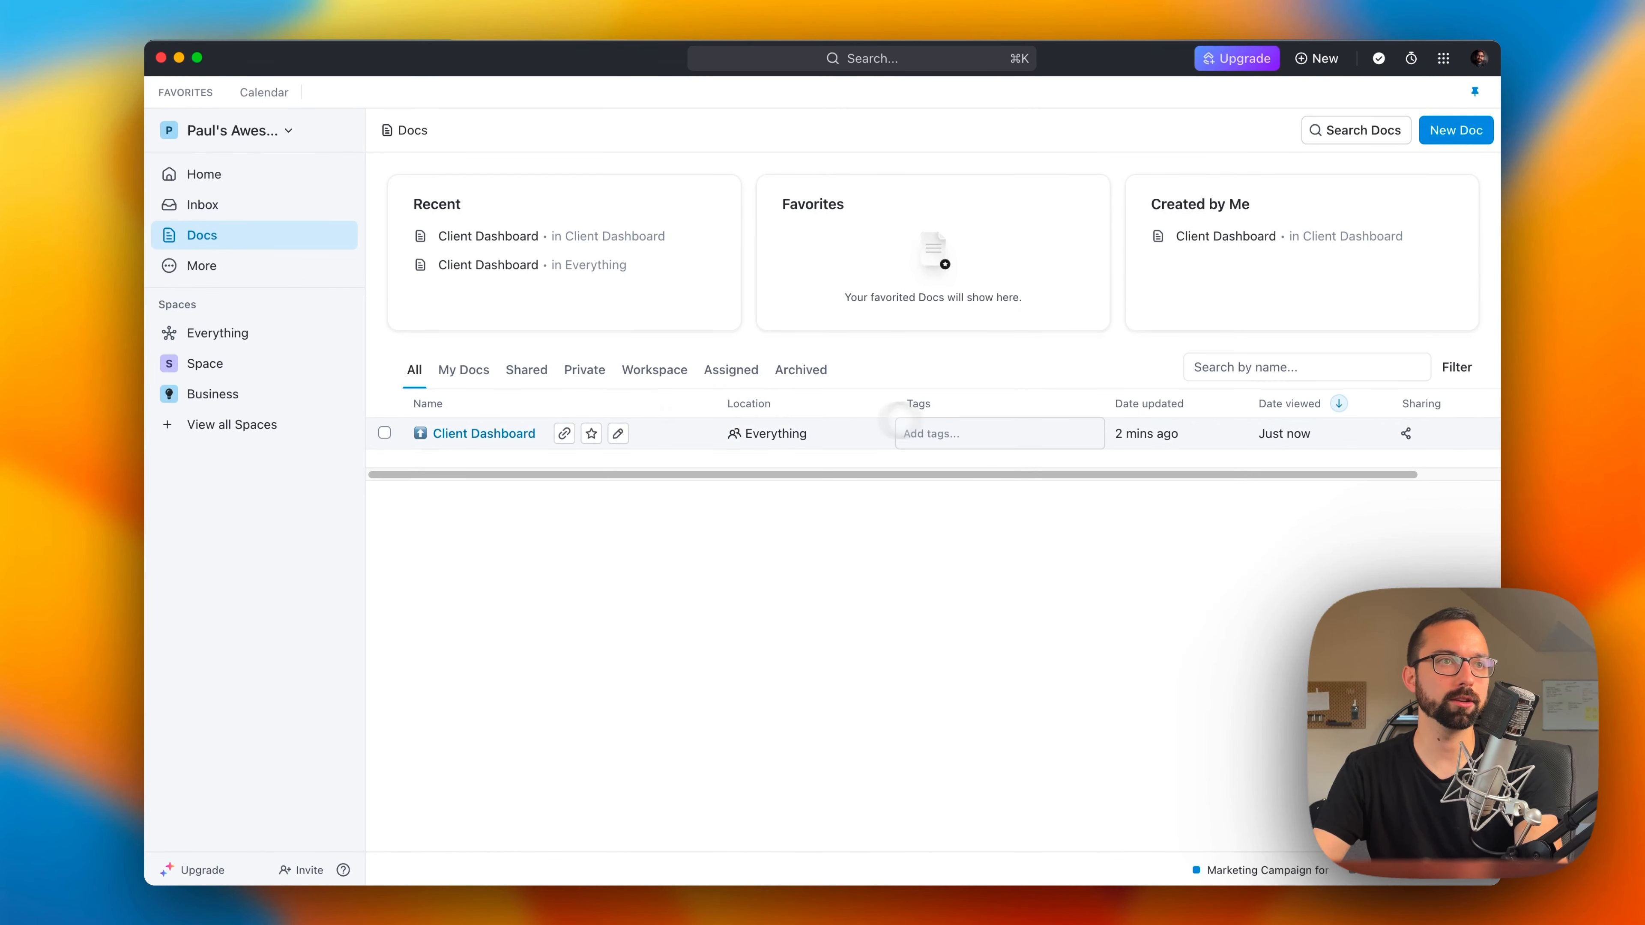
scroll(978, 474, "right", 3)
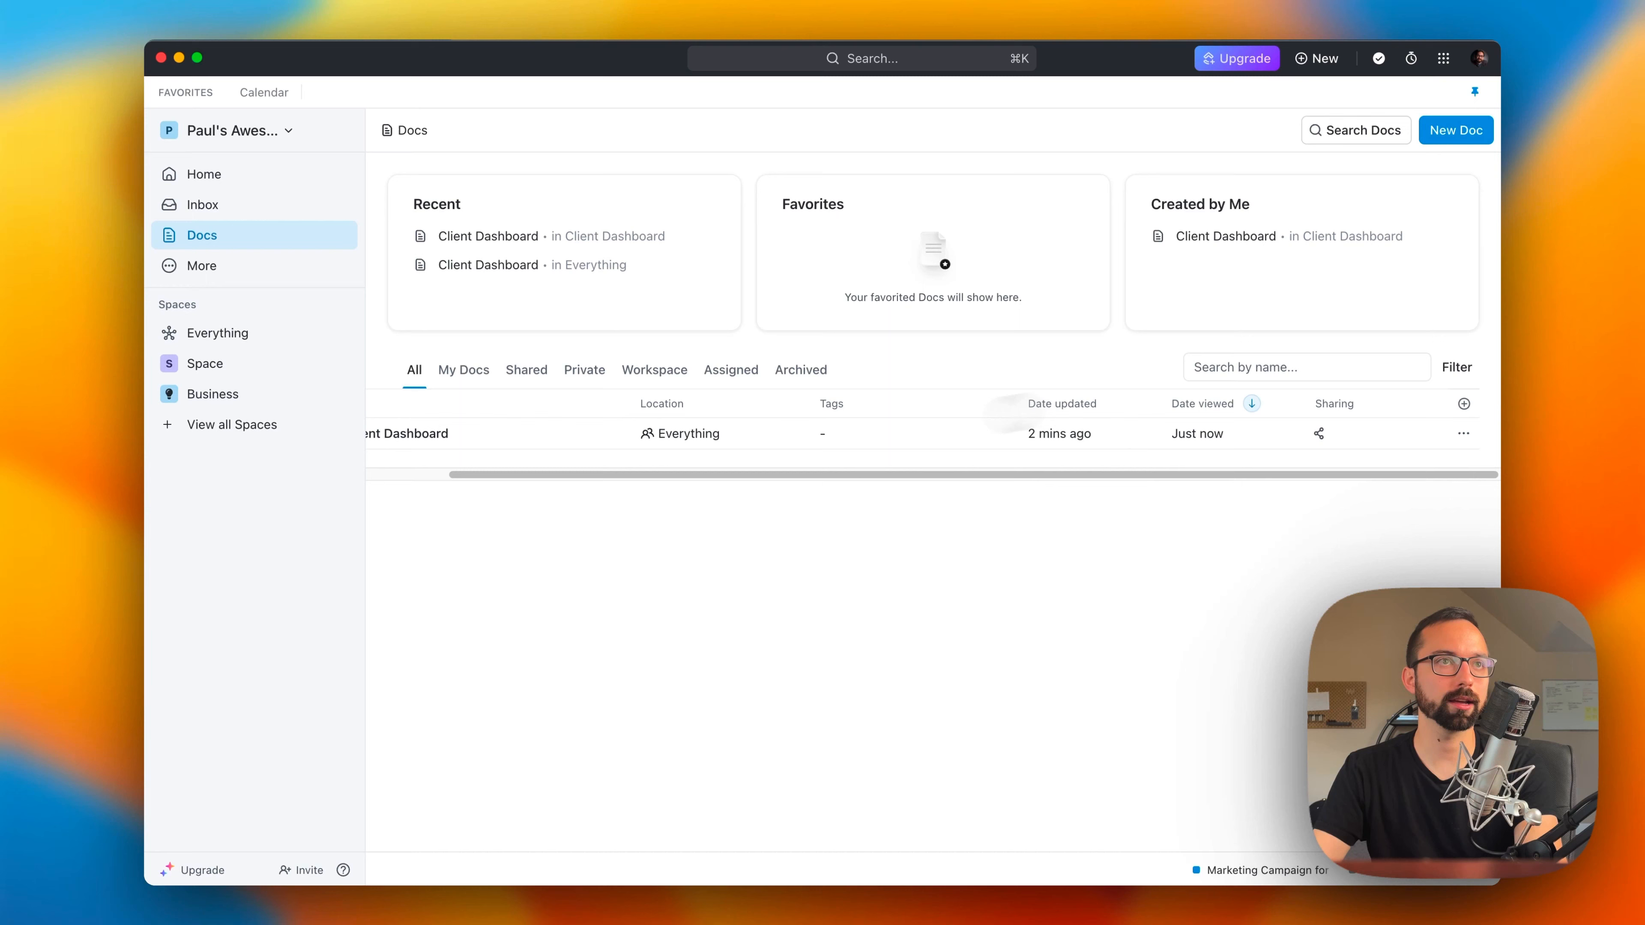
scroll(800, 470, "left", 3)
left_click(246, 333)
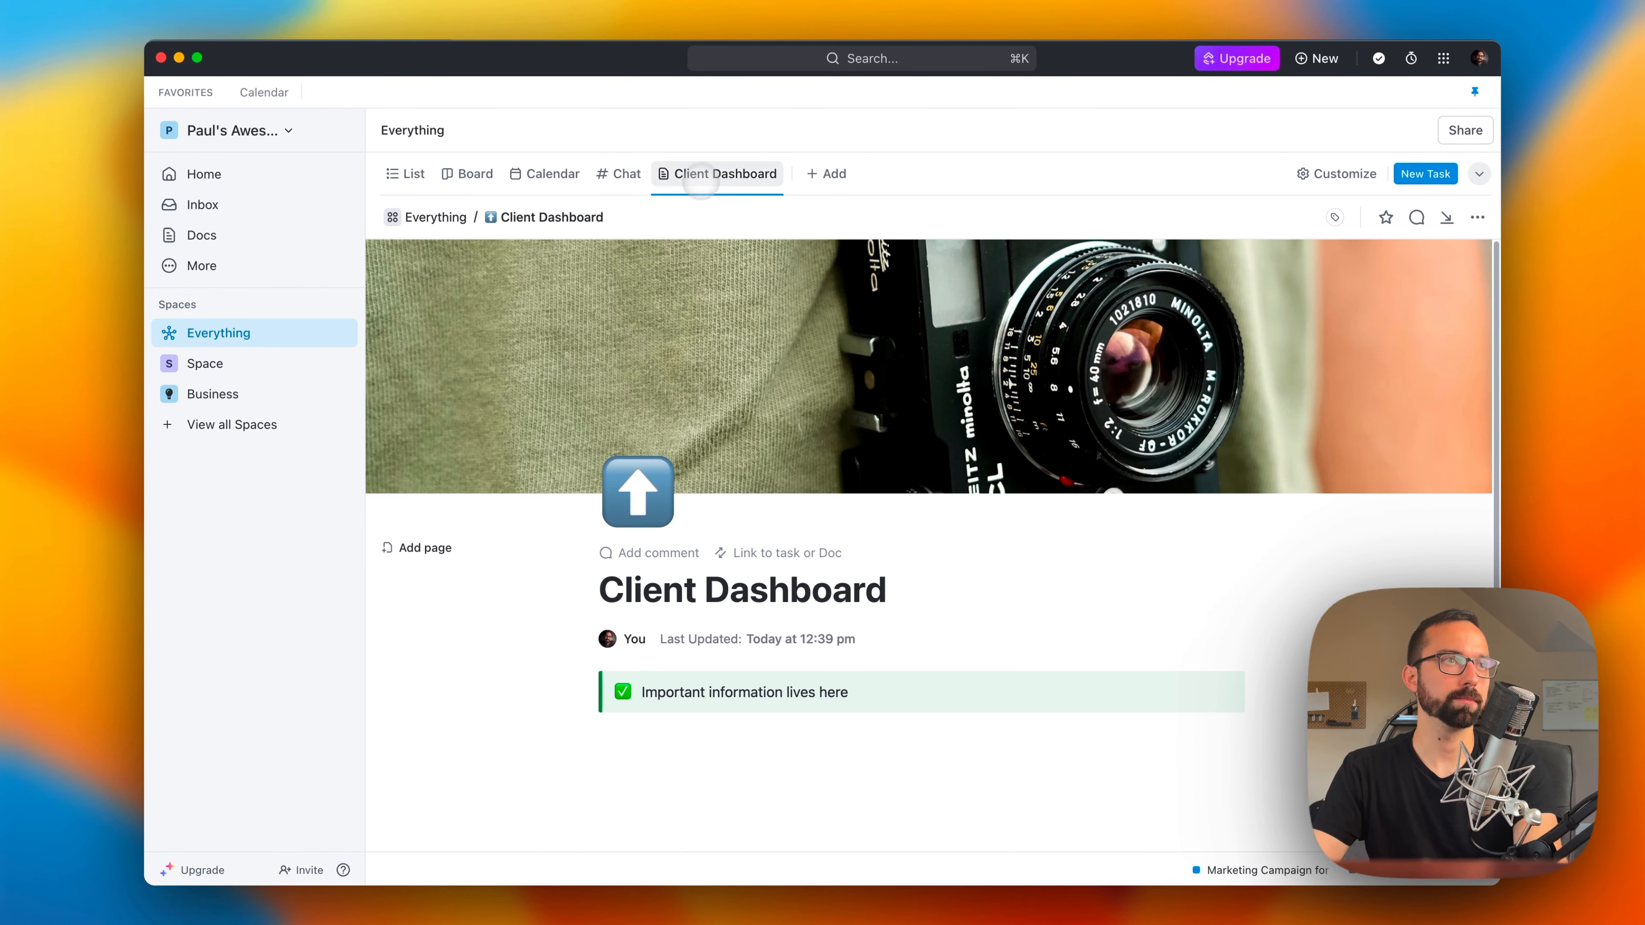
Step: Add a new Doc view to the space named Space
left_click(224, 362)
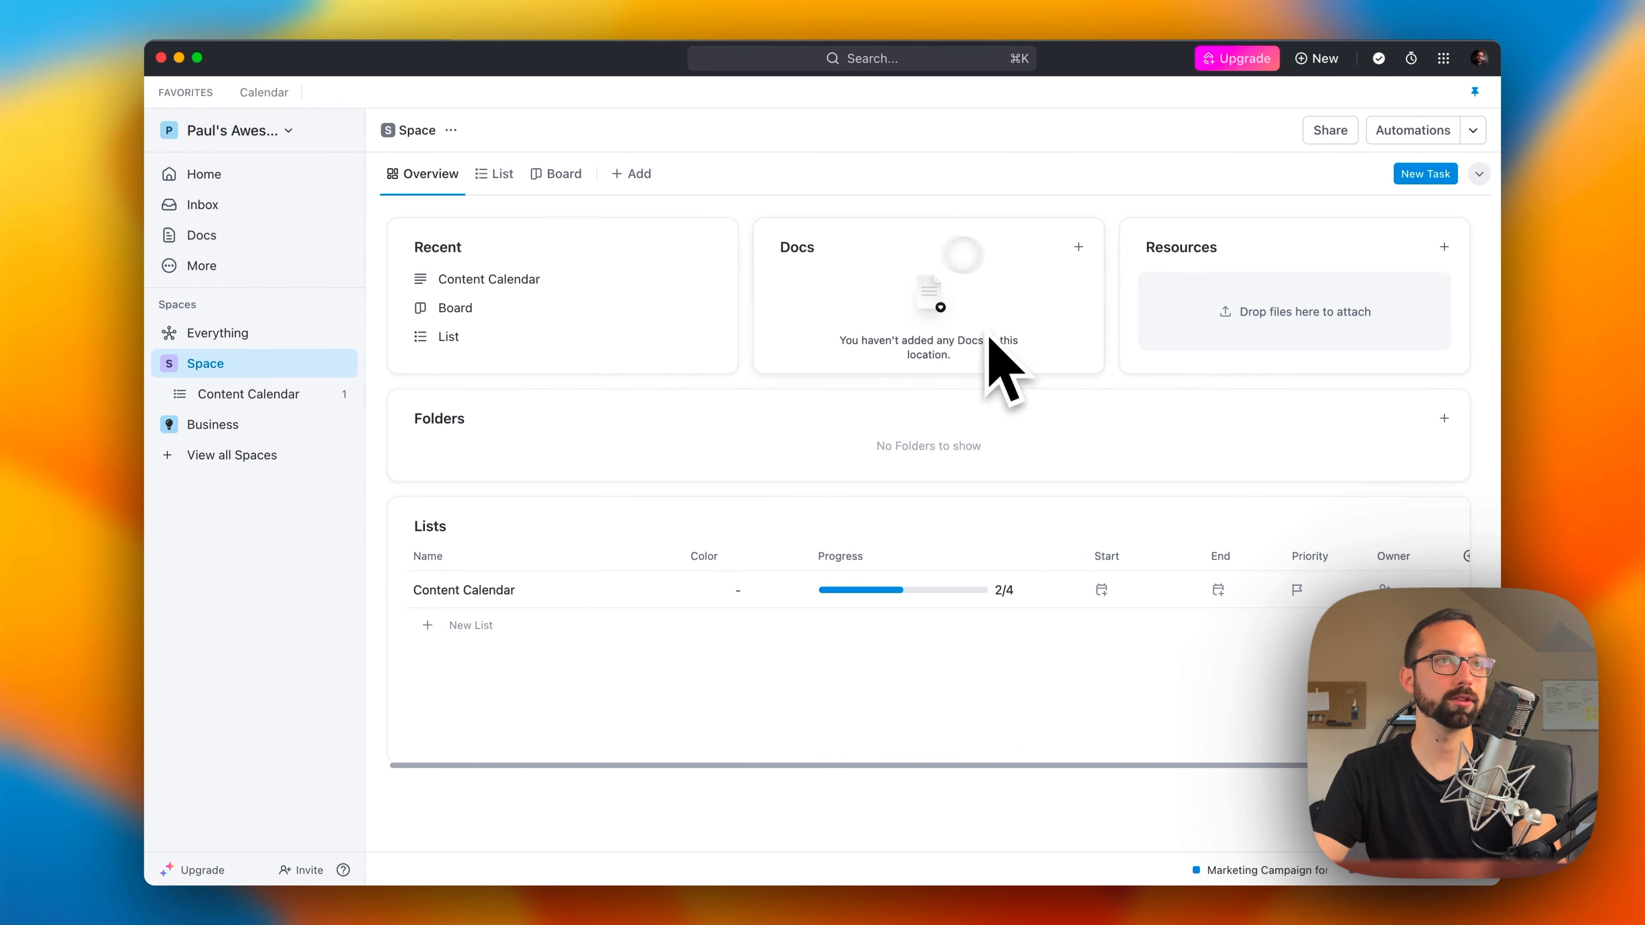
left_click(631, 174)
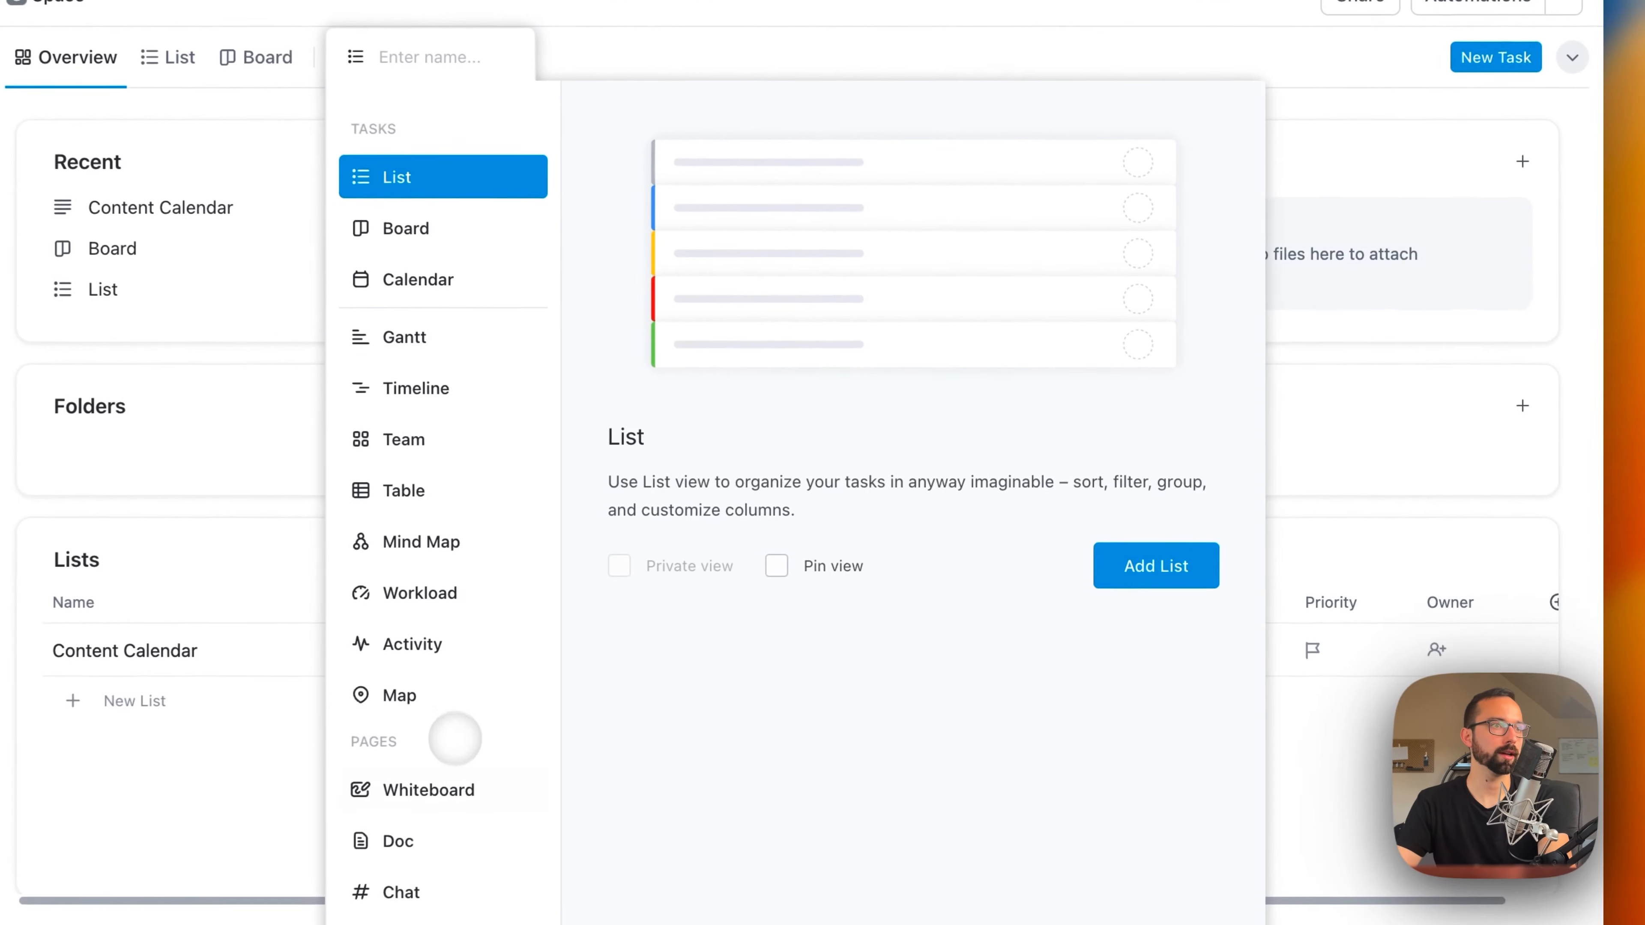
left_click(657, 727)
left_click(1154, 566)
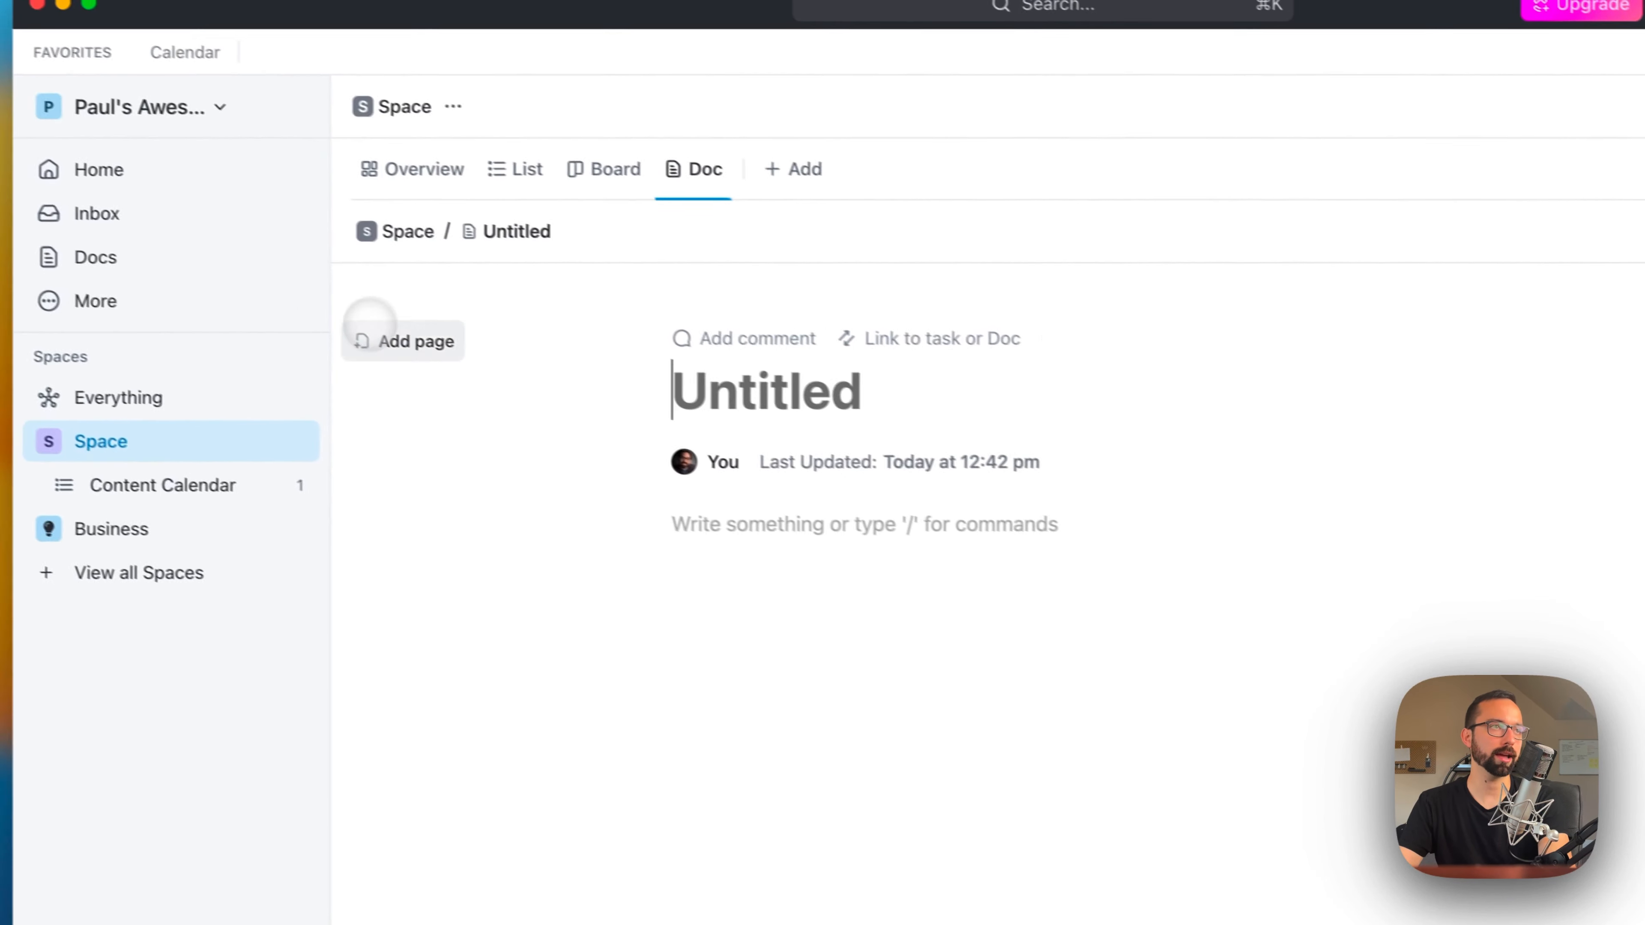
Step: Add a second page to the Space's Doc named Page 2 and title the untitled first page Page 1
left_click(367, 324)
type("Page 2")
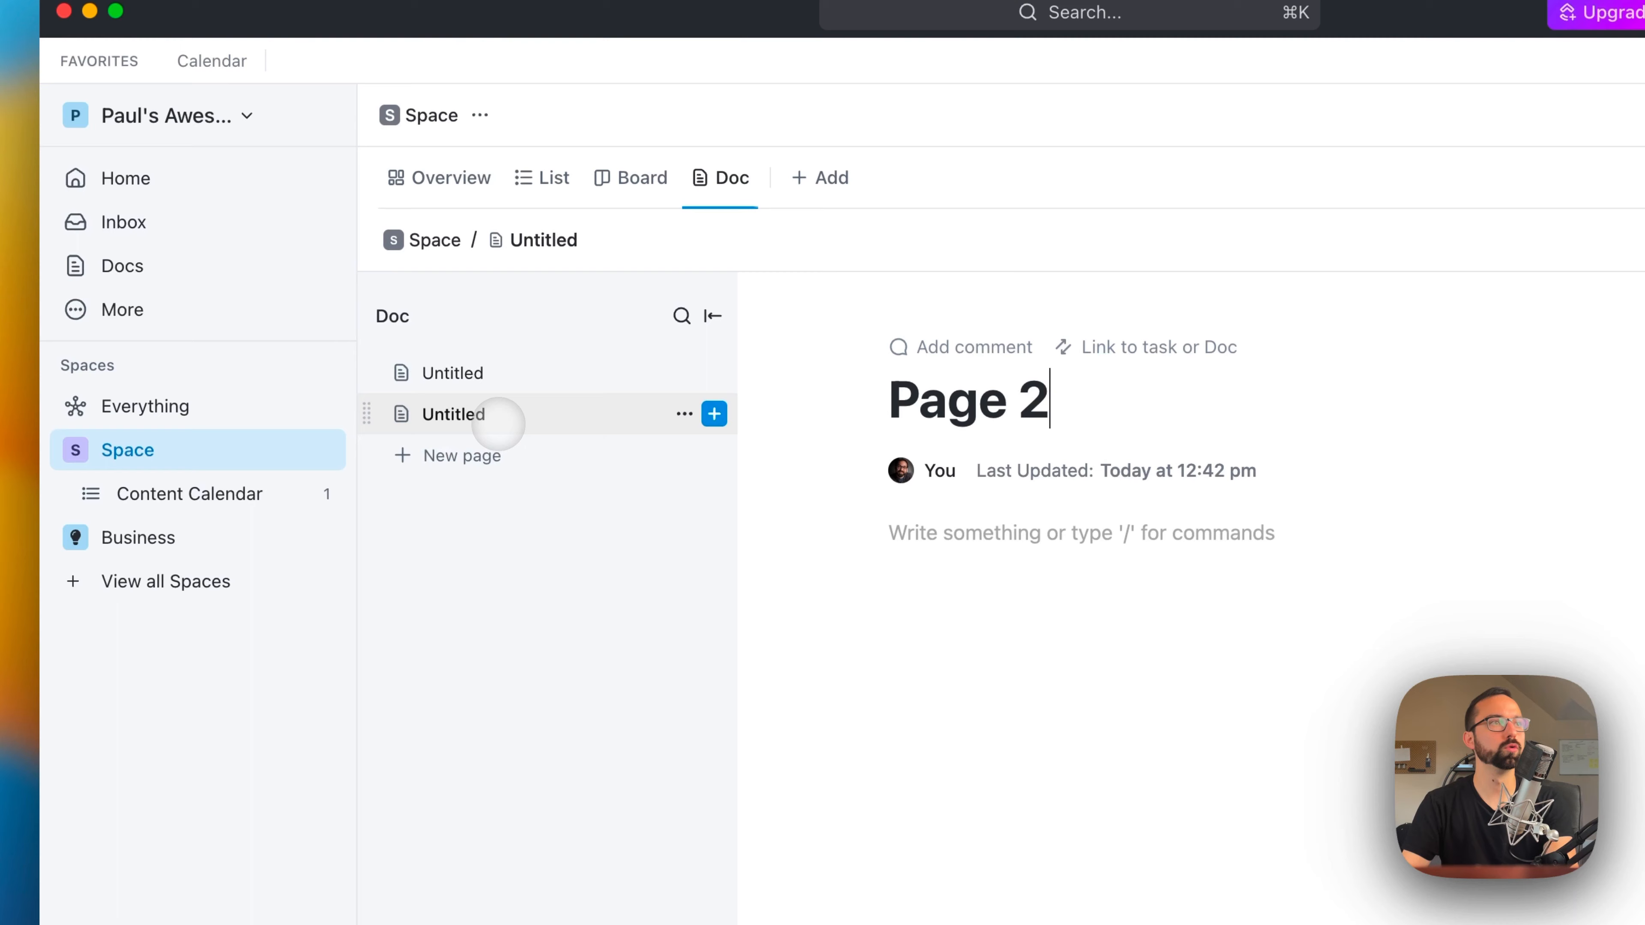
left_click(453, 373)
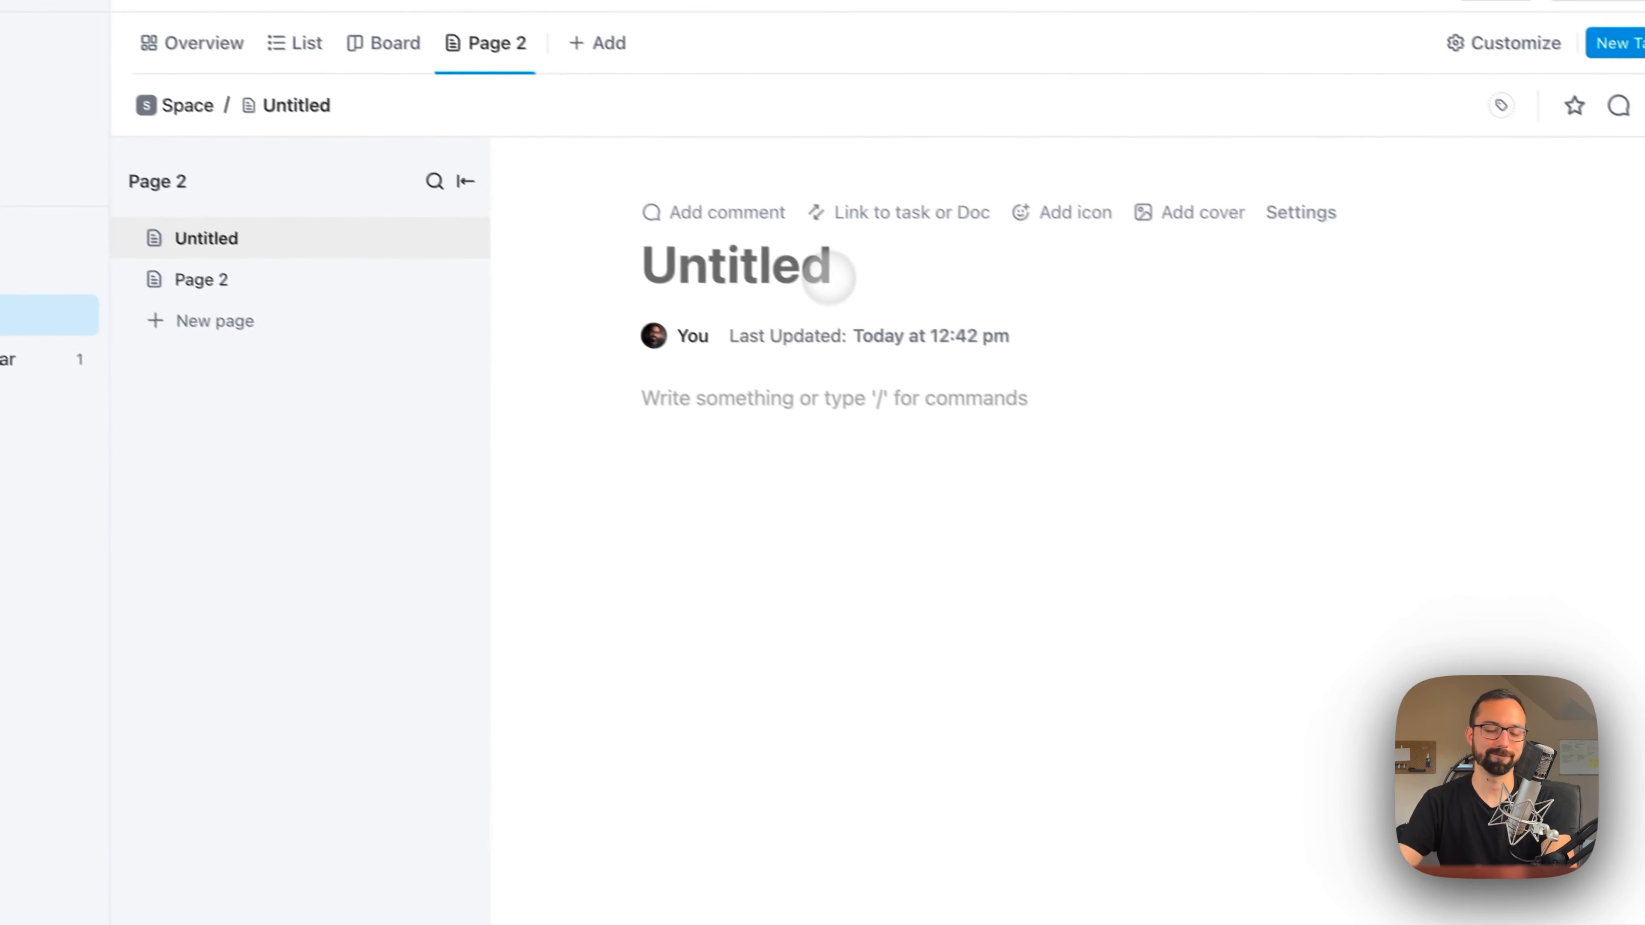
type("Page 1")
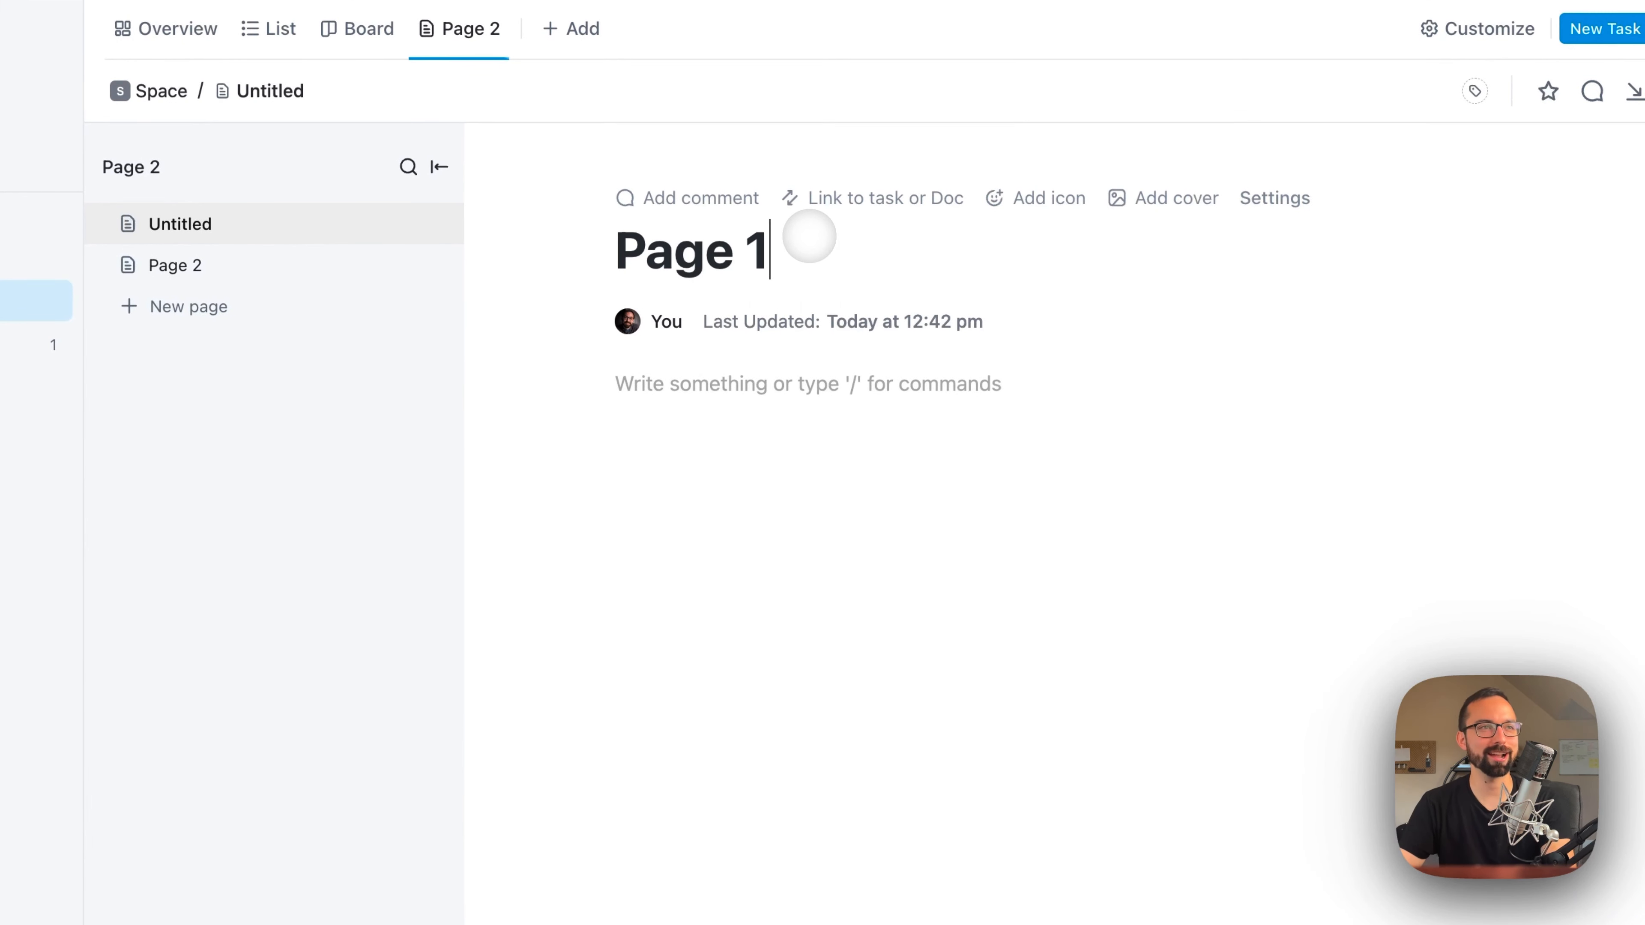
key("Return")
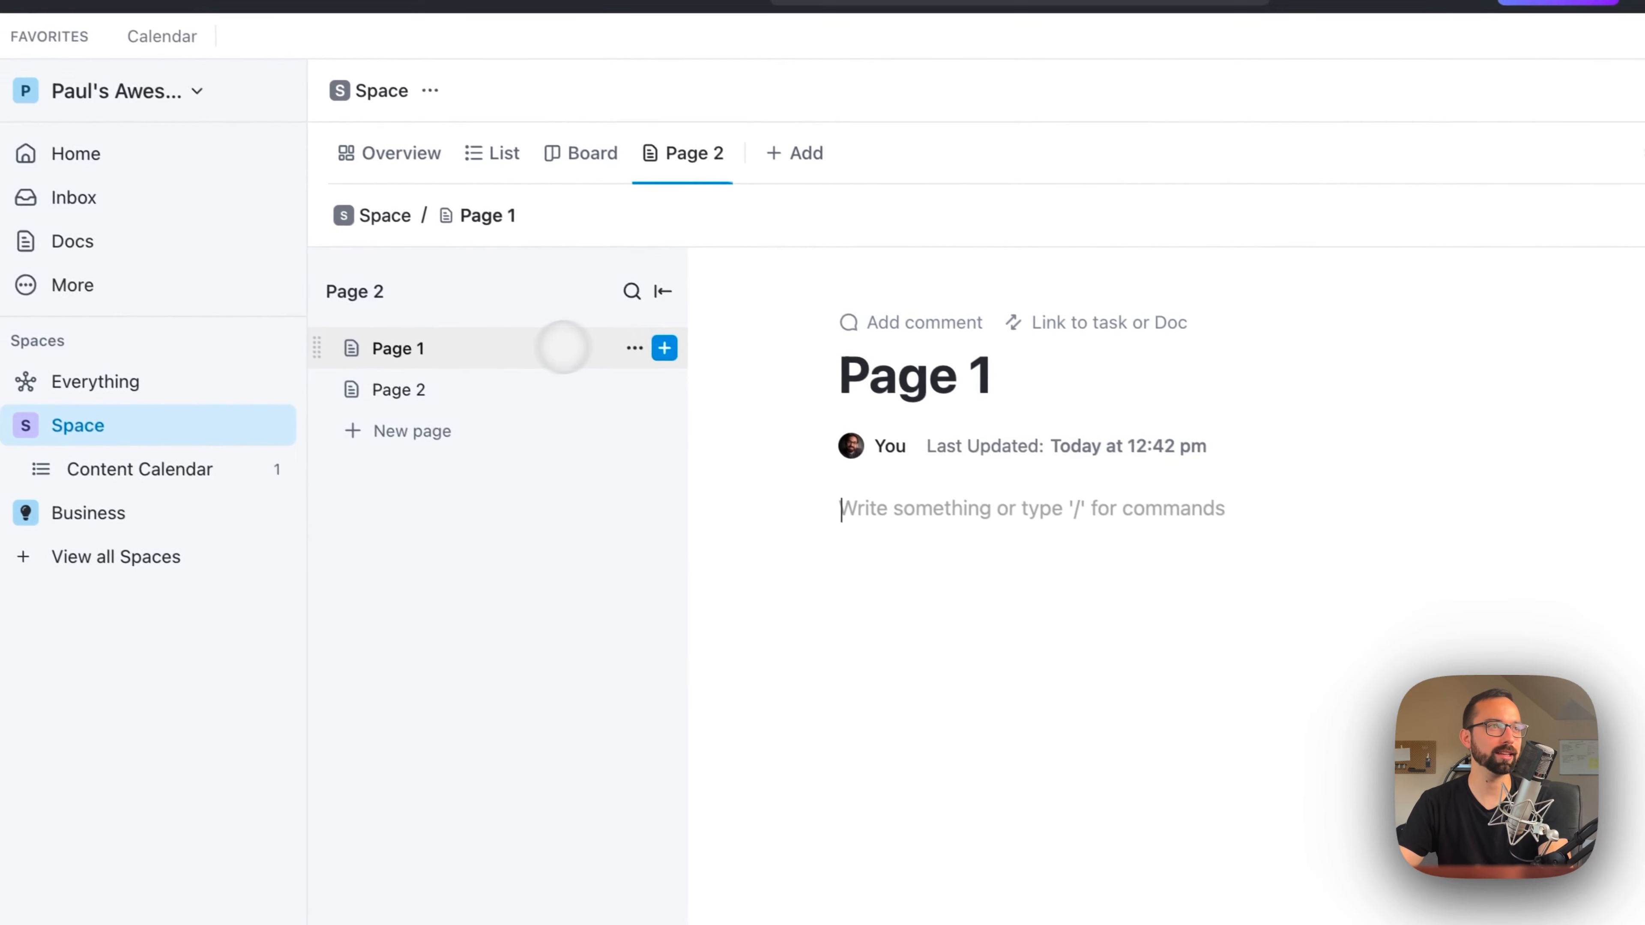
Step: Add a subpage titled Page within a Page under Page 1, and check how Page 1 lists it
left_click(673, 353)
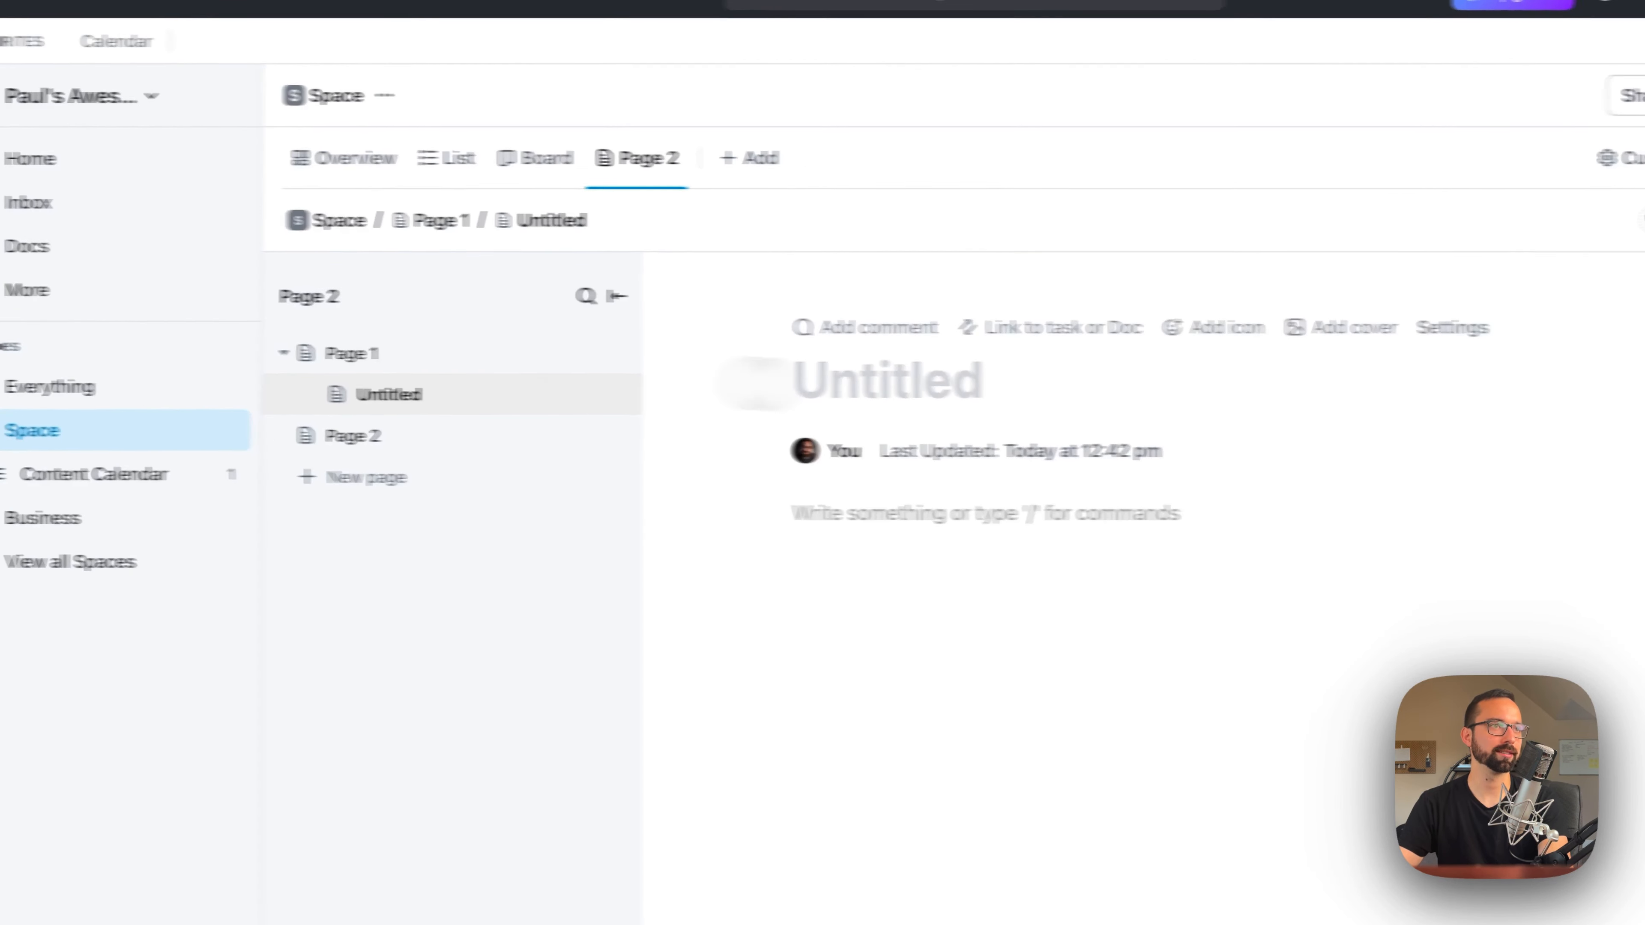
type("Page w")
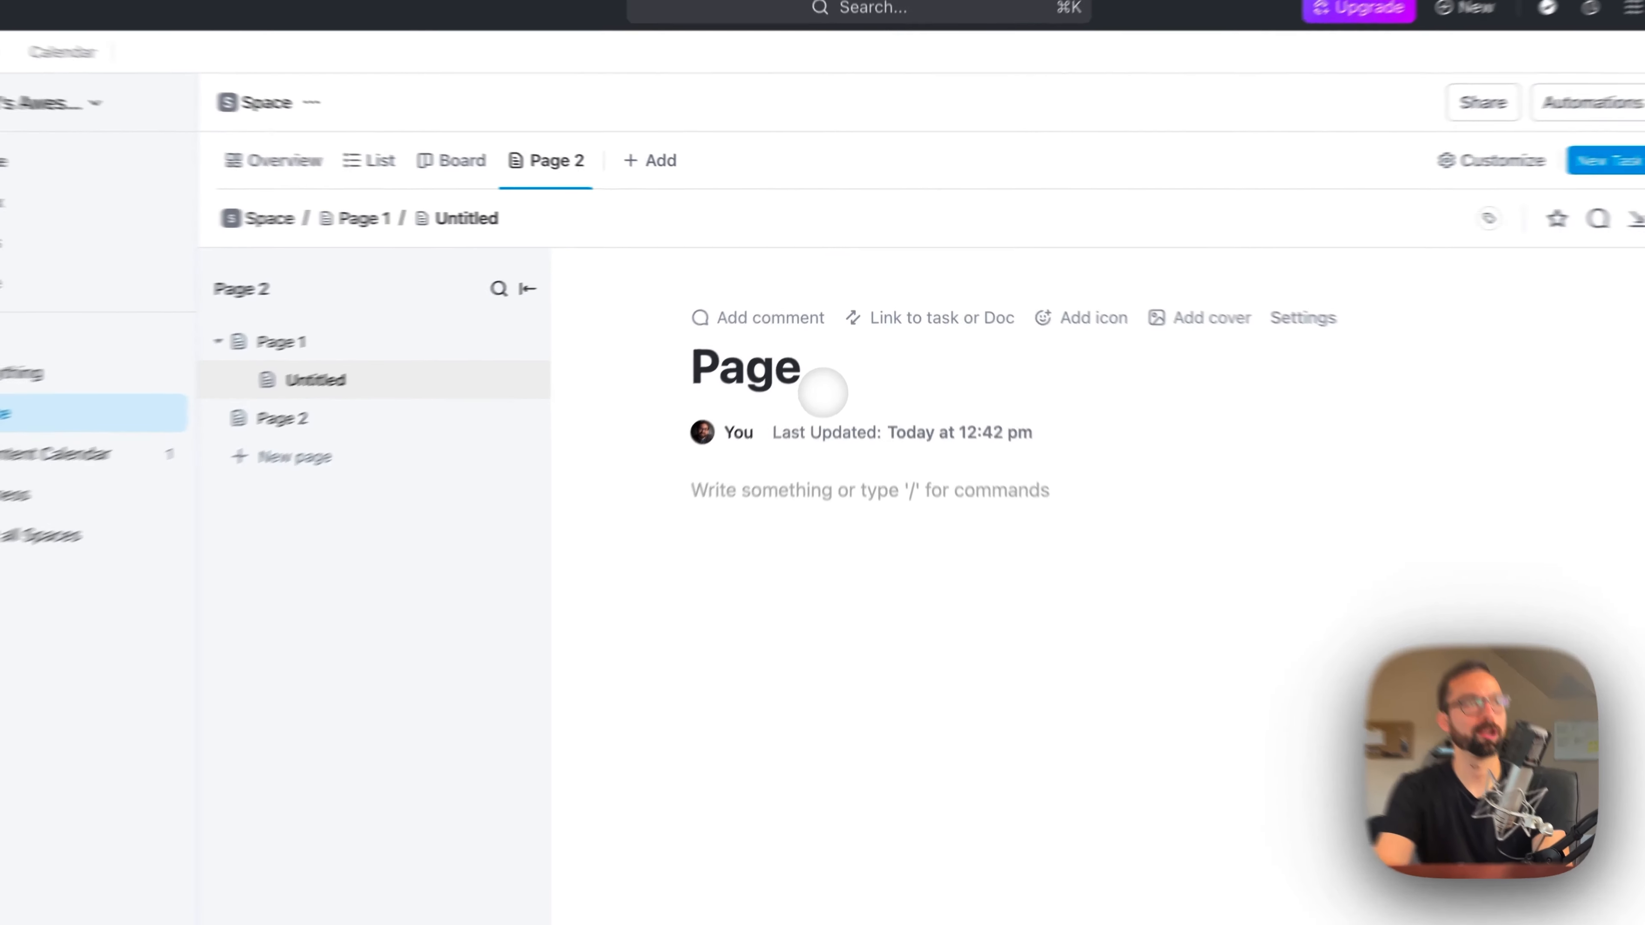
type("ithin a Page")
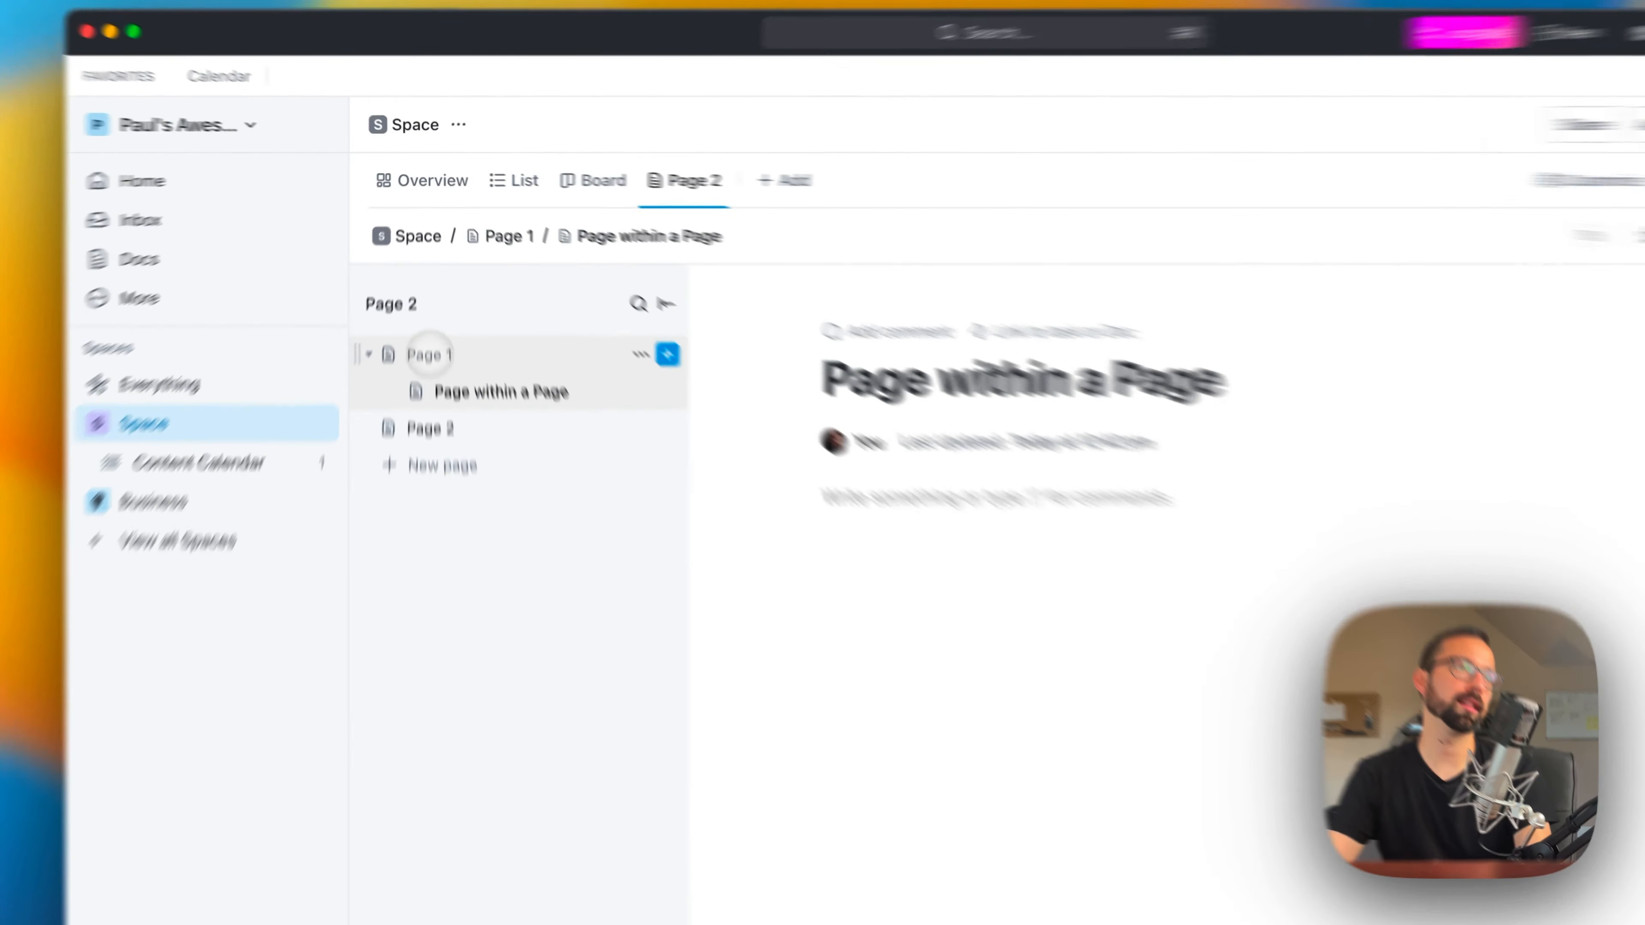
left_click(427, 310)
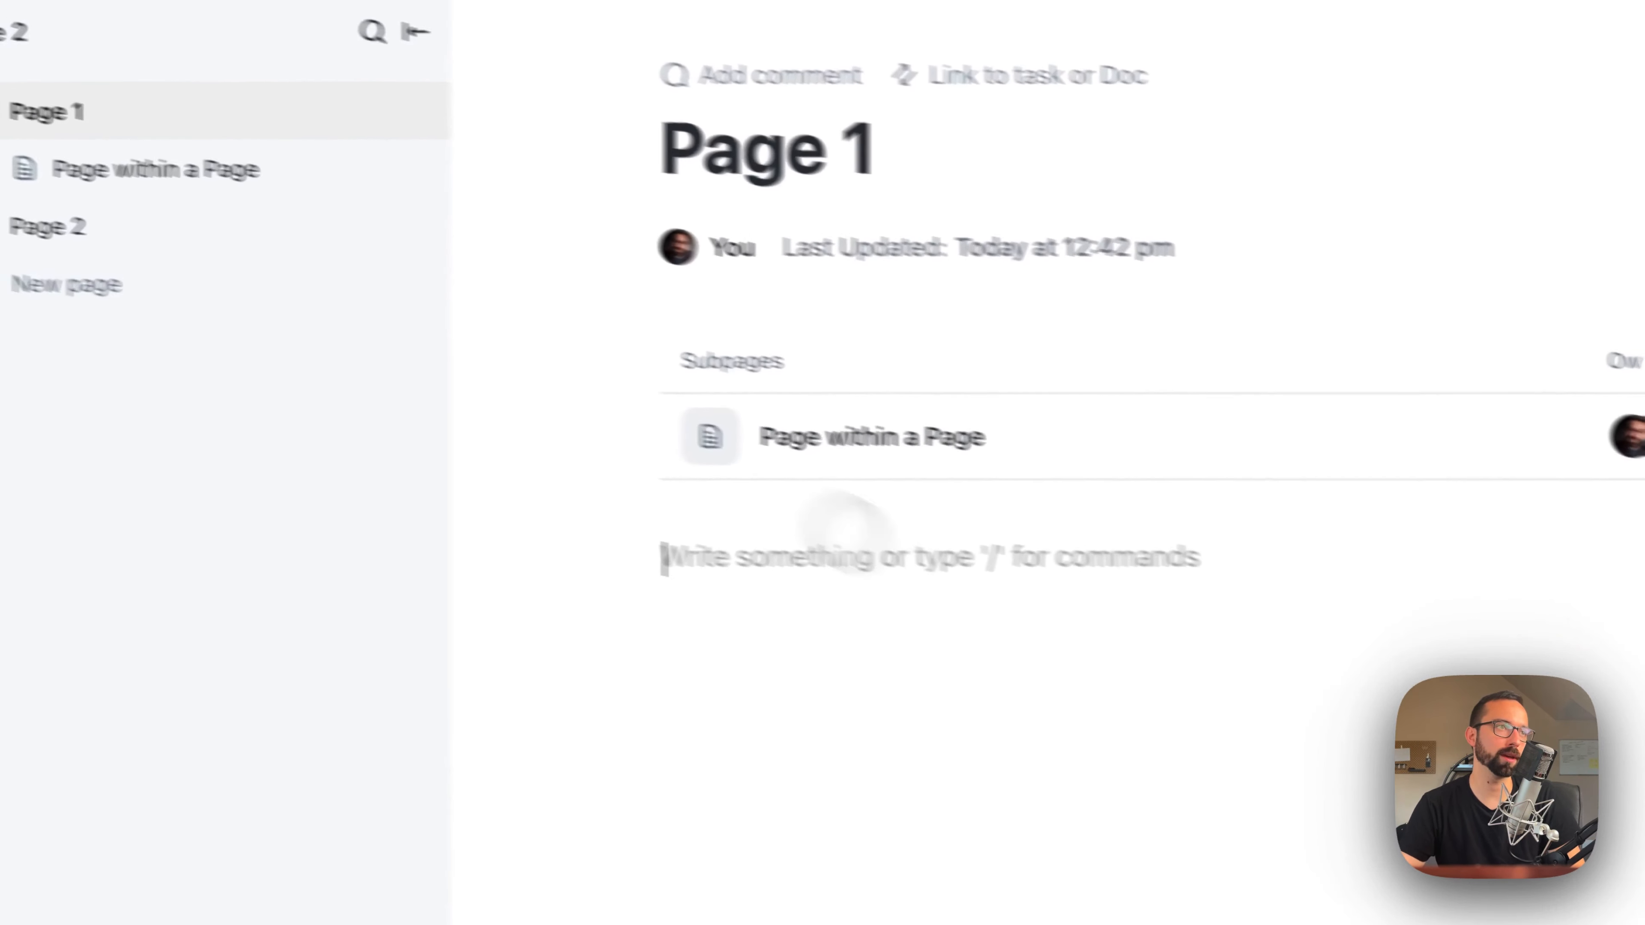
left_click(161, 388)
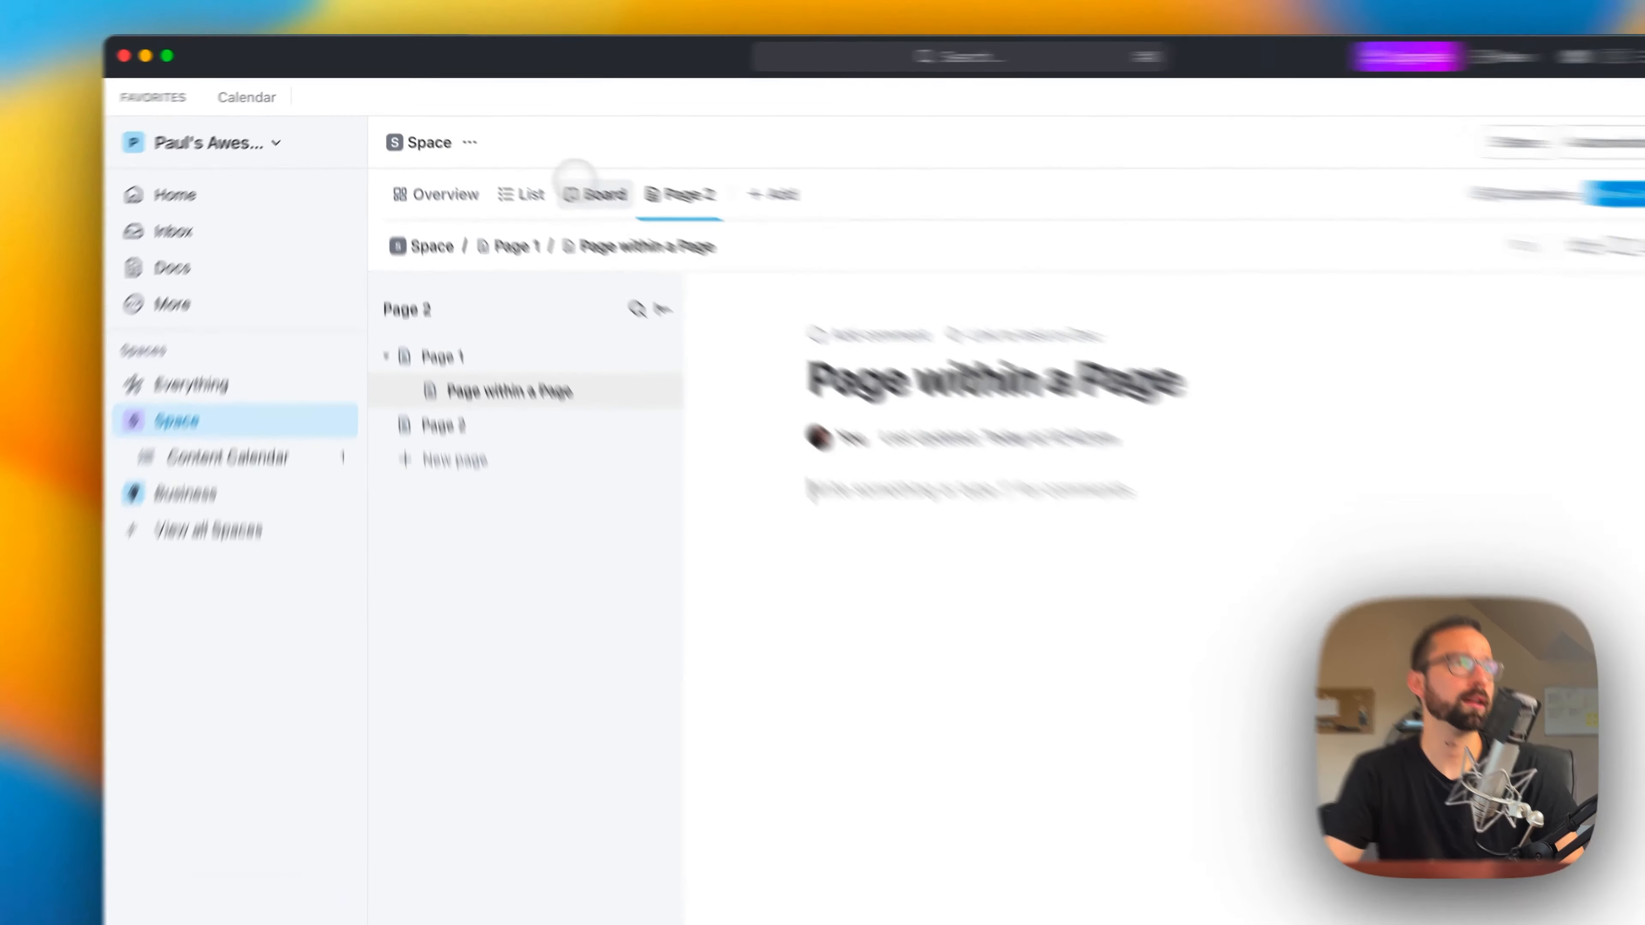
Step: Look through the Board, List and Overview views of Space, and open the Clients folder in Business
left_click(557, 173)
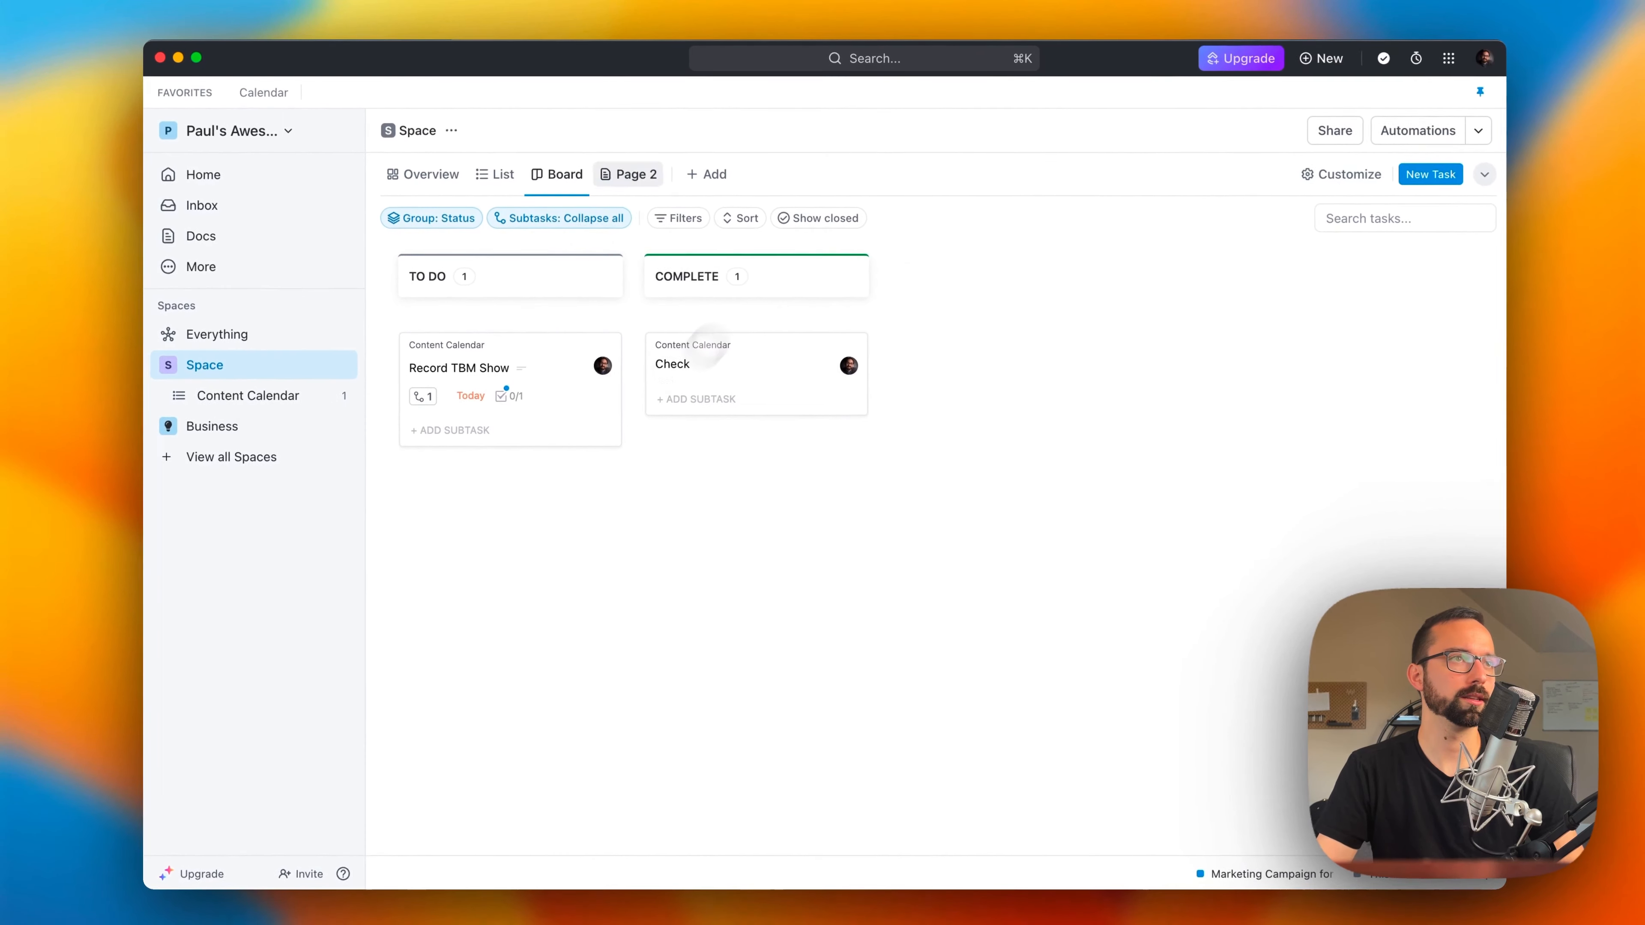
left_click(494, 173)
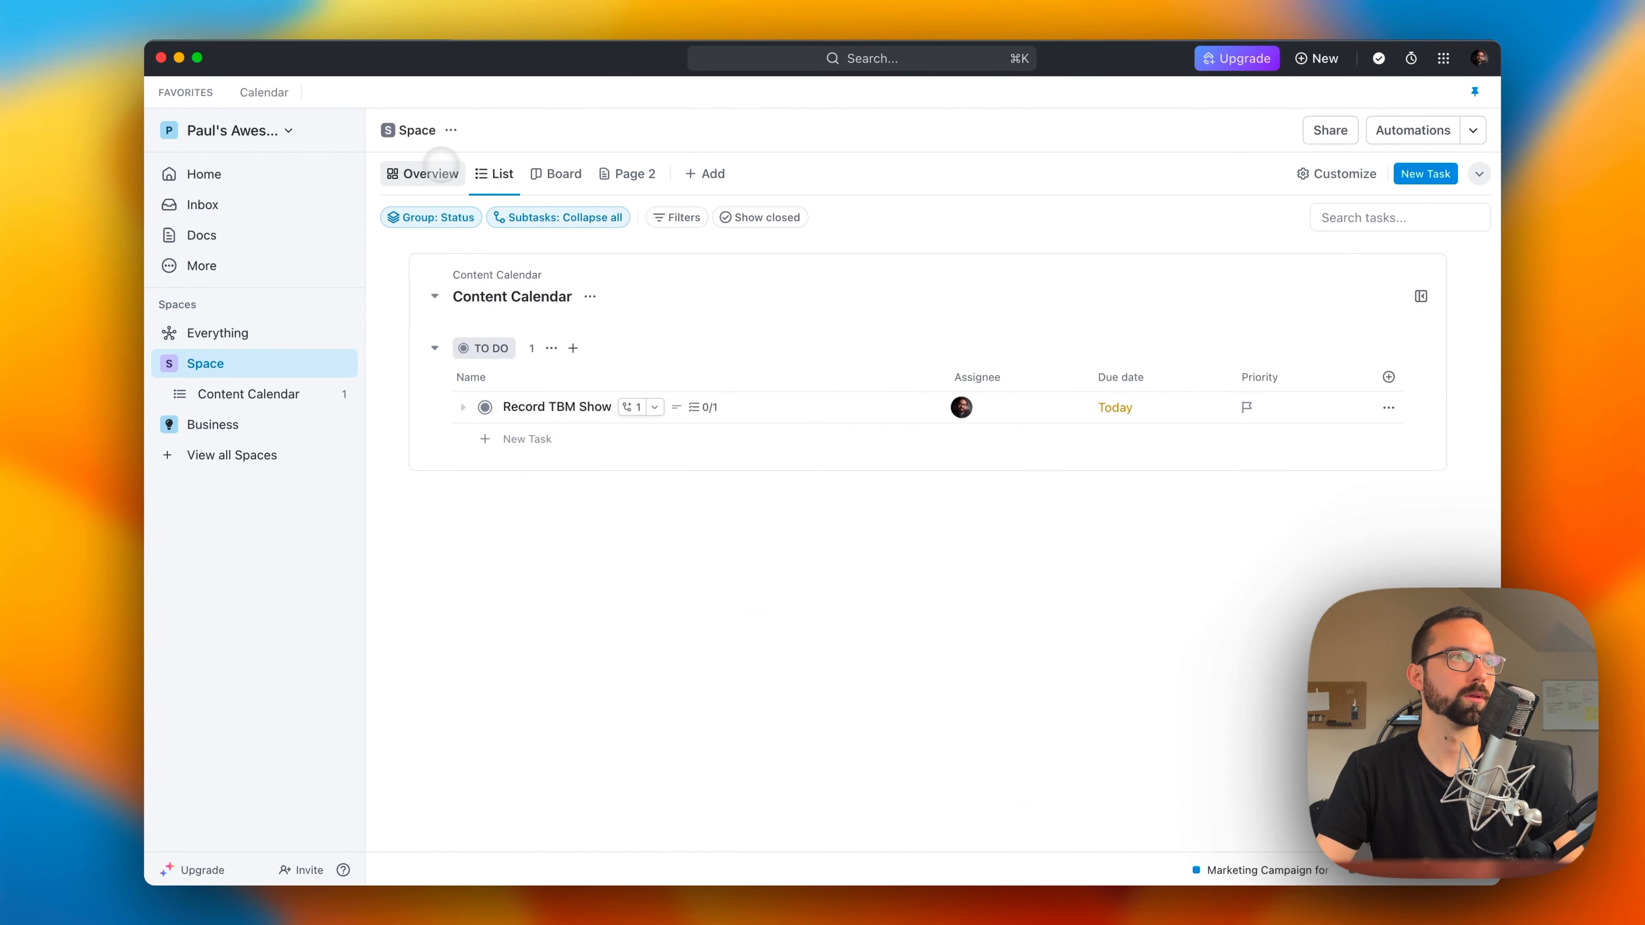
left_click(429, 174)
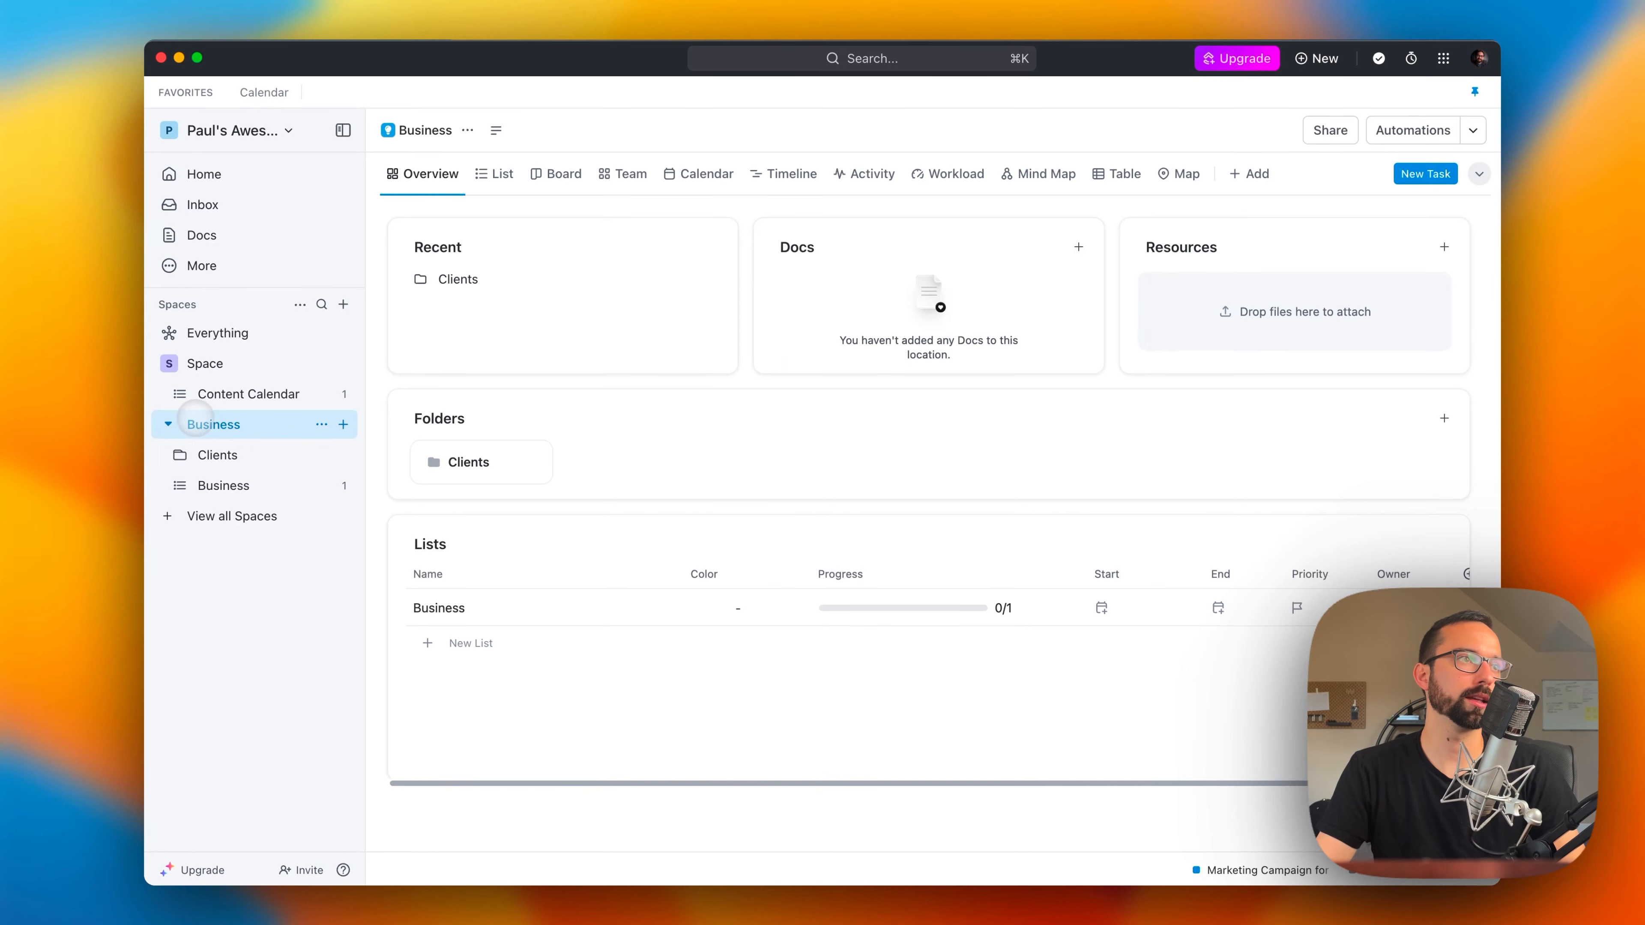
left_click(207, 455)
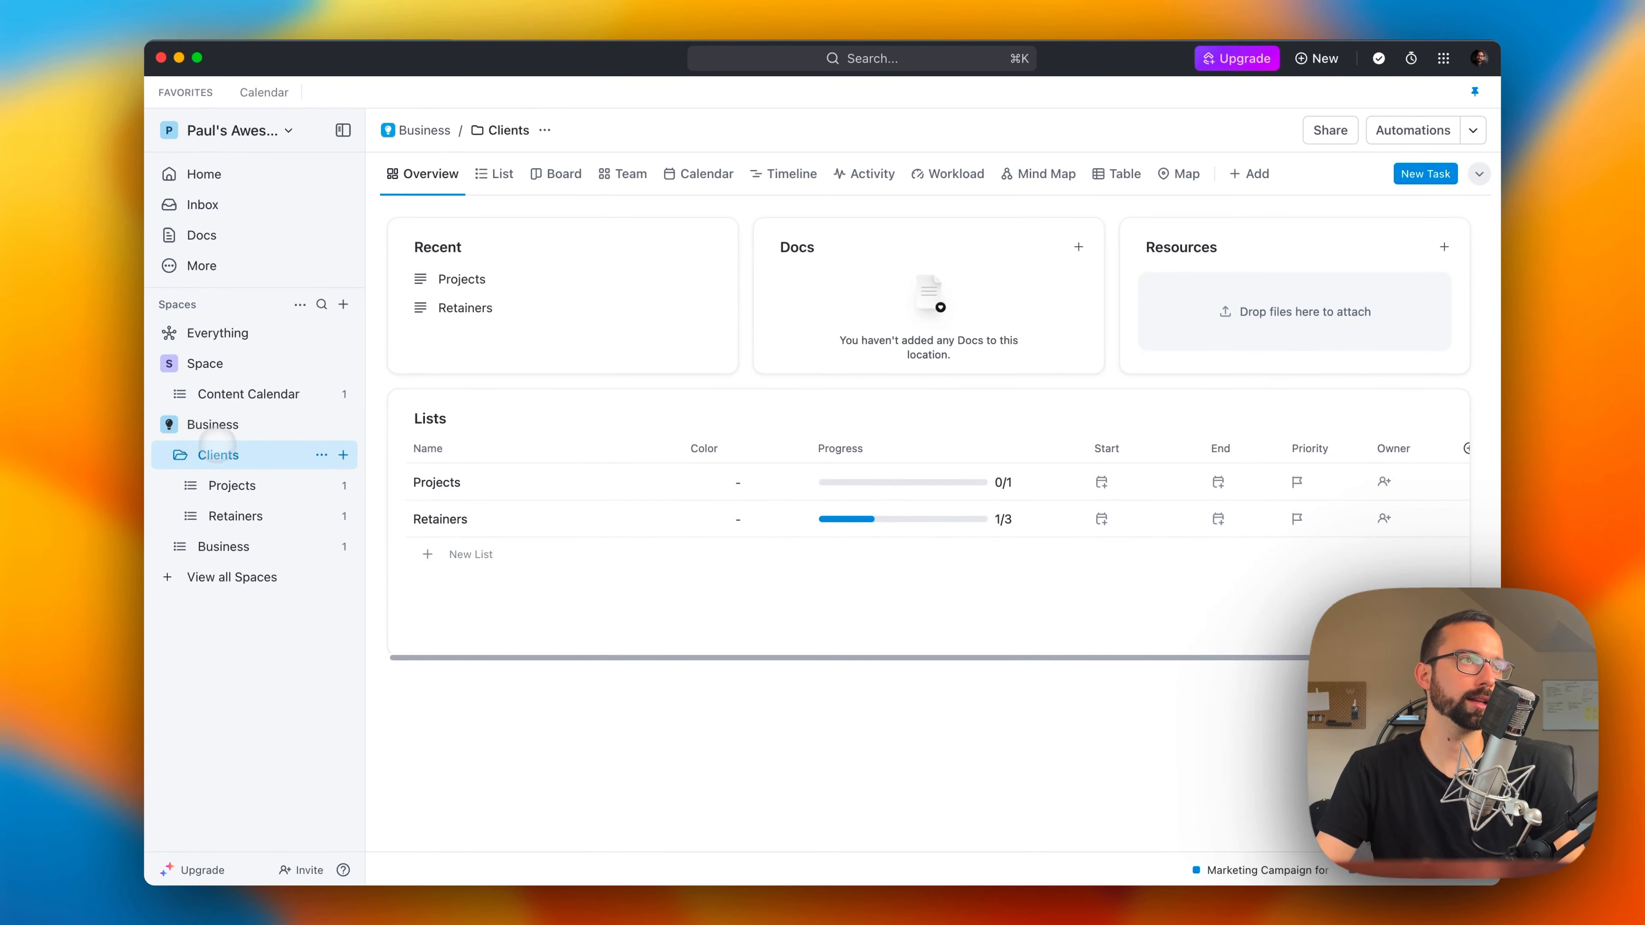
Step: Add the Clients folder's List view to favorites, and switch between the Calendar and Clients favorites
left_click(496, 173)
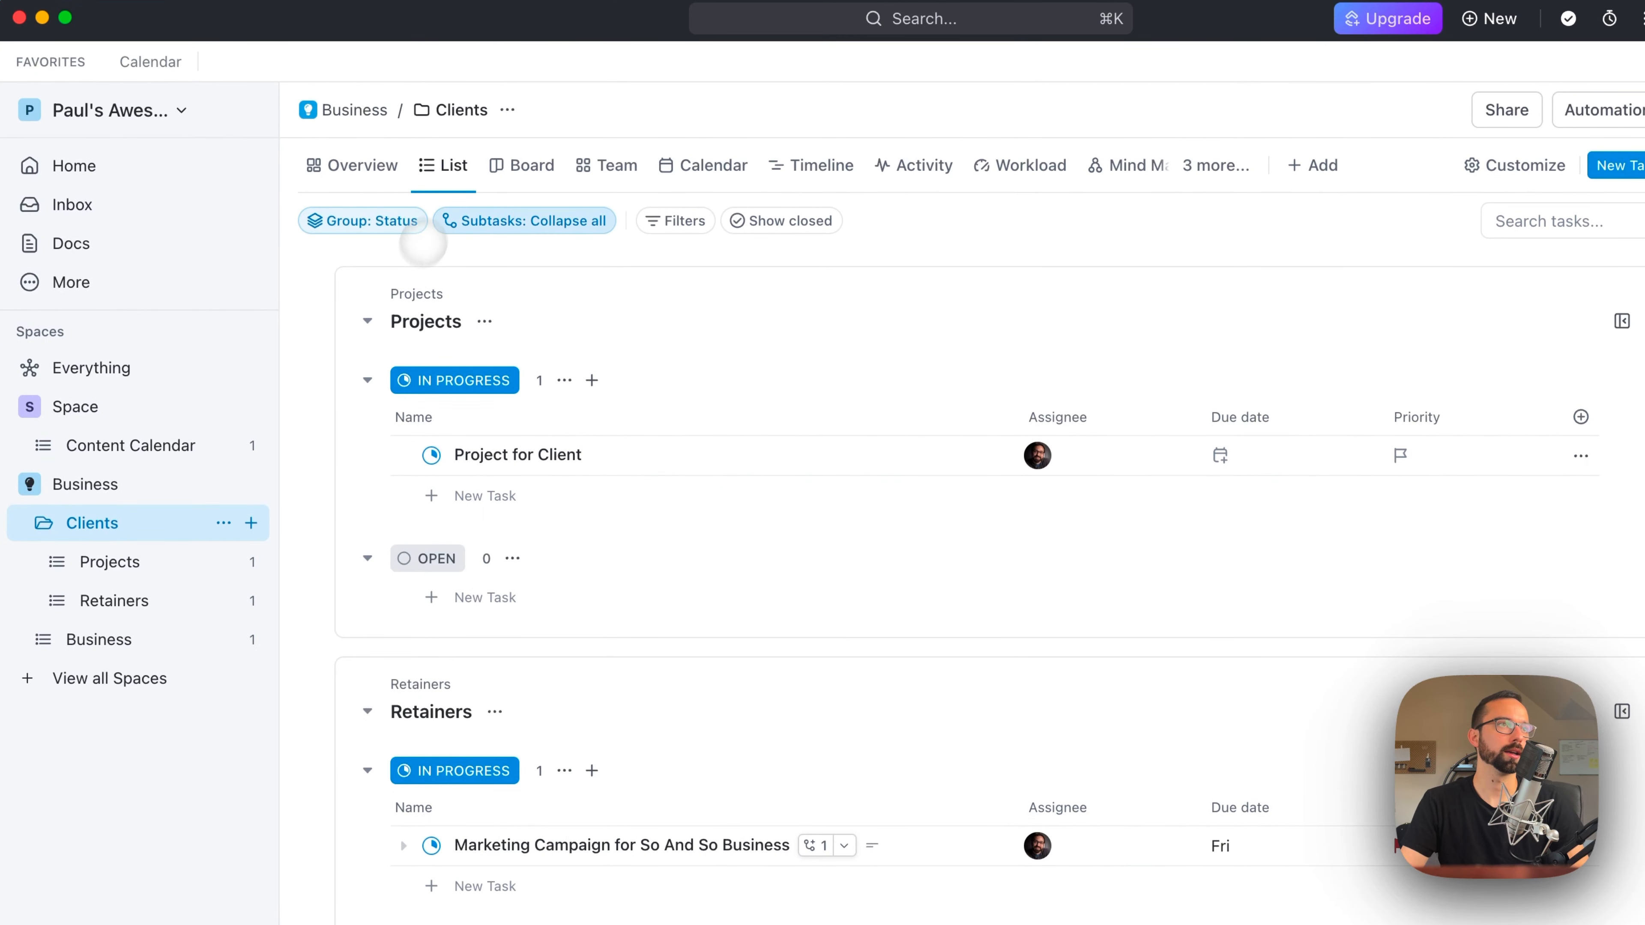
left_click(451, 165)
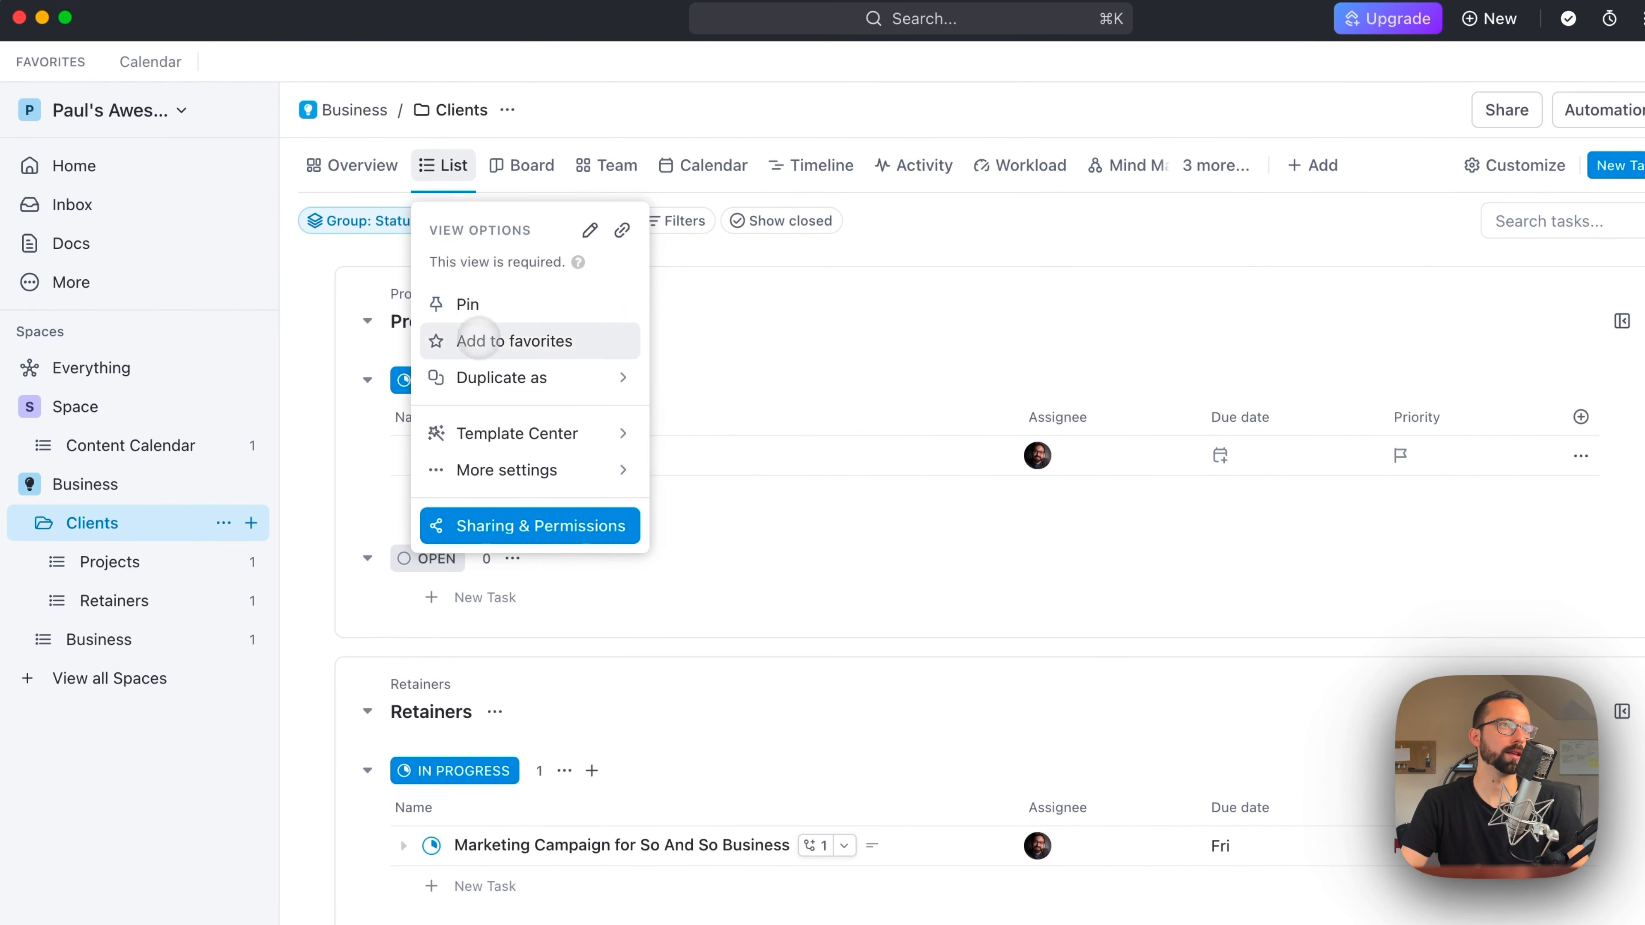
left_click(482, 343)
left_click(612, 272)
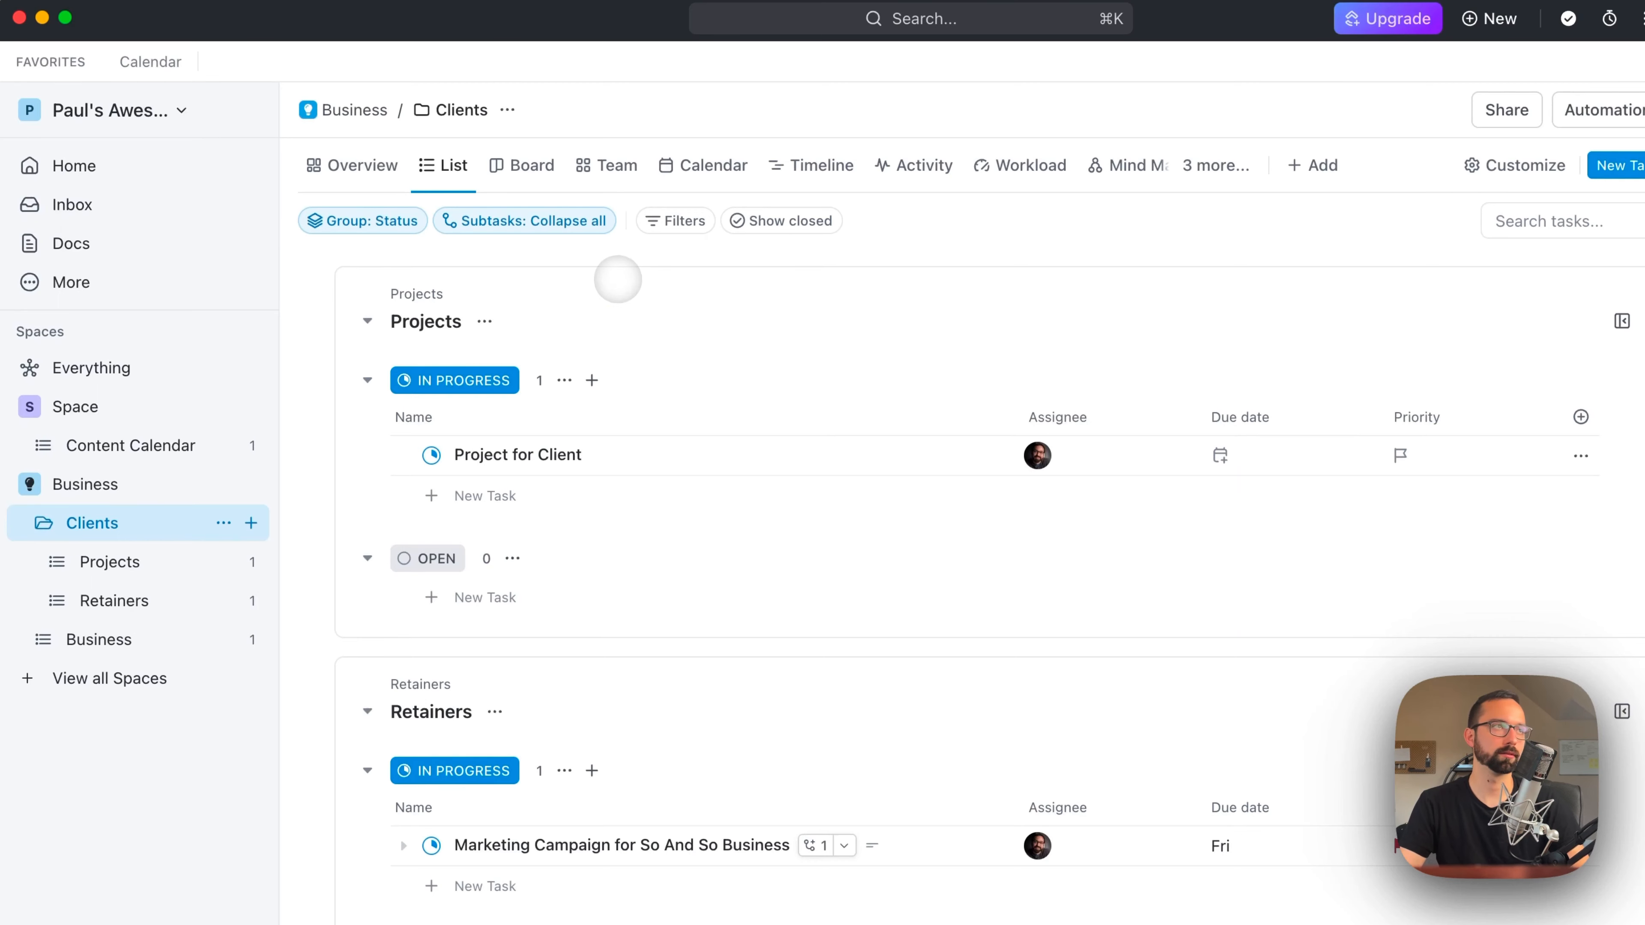
left_click(149, 61)
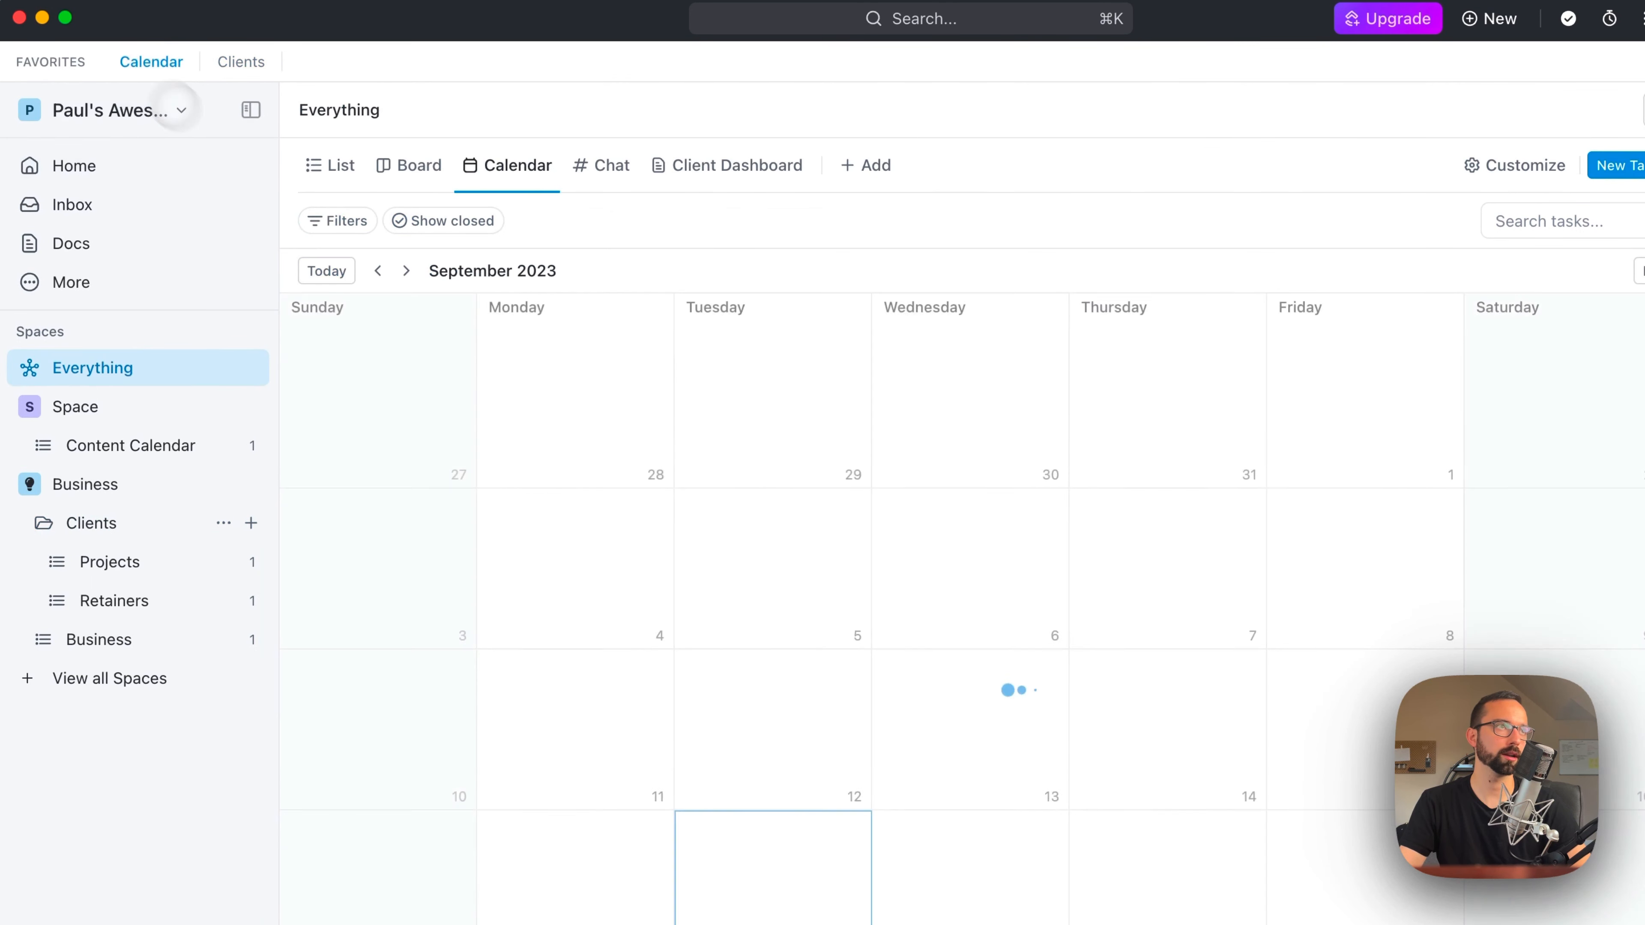
left_click(231, 61)
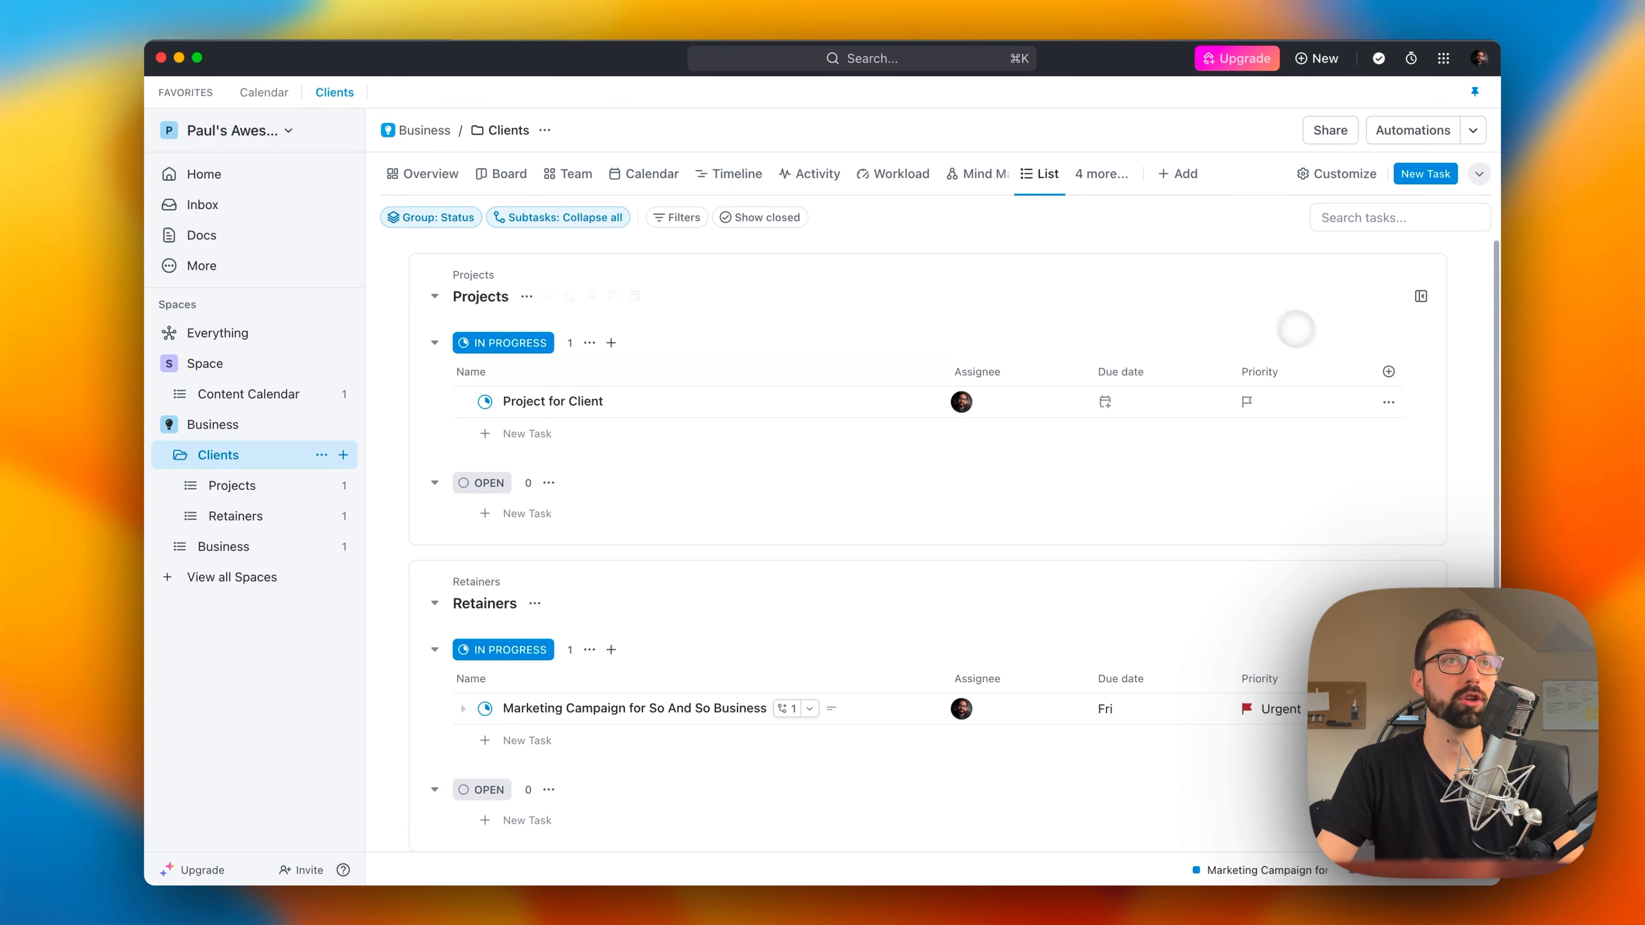
Step: Add a Rating field named Customer Rating to the Clients list view and rate Project for Client three stars
left_click(1388, 371)
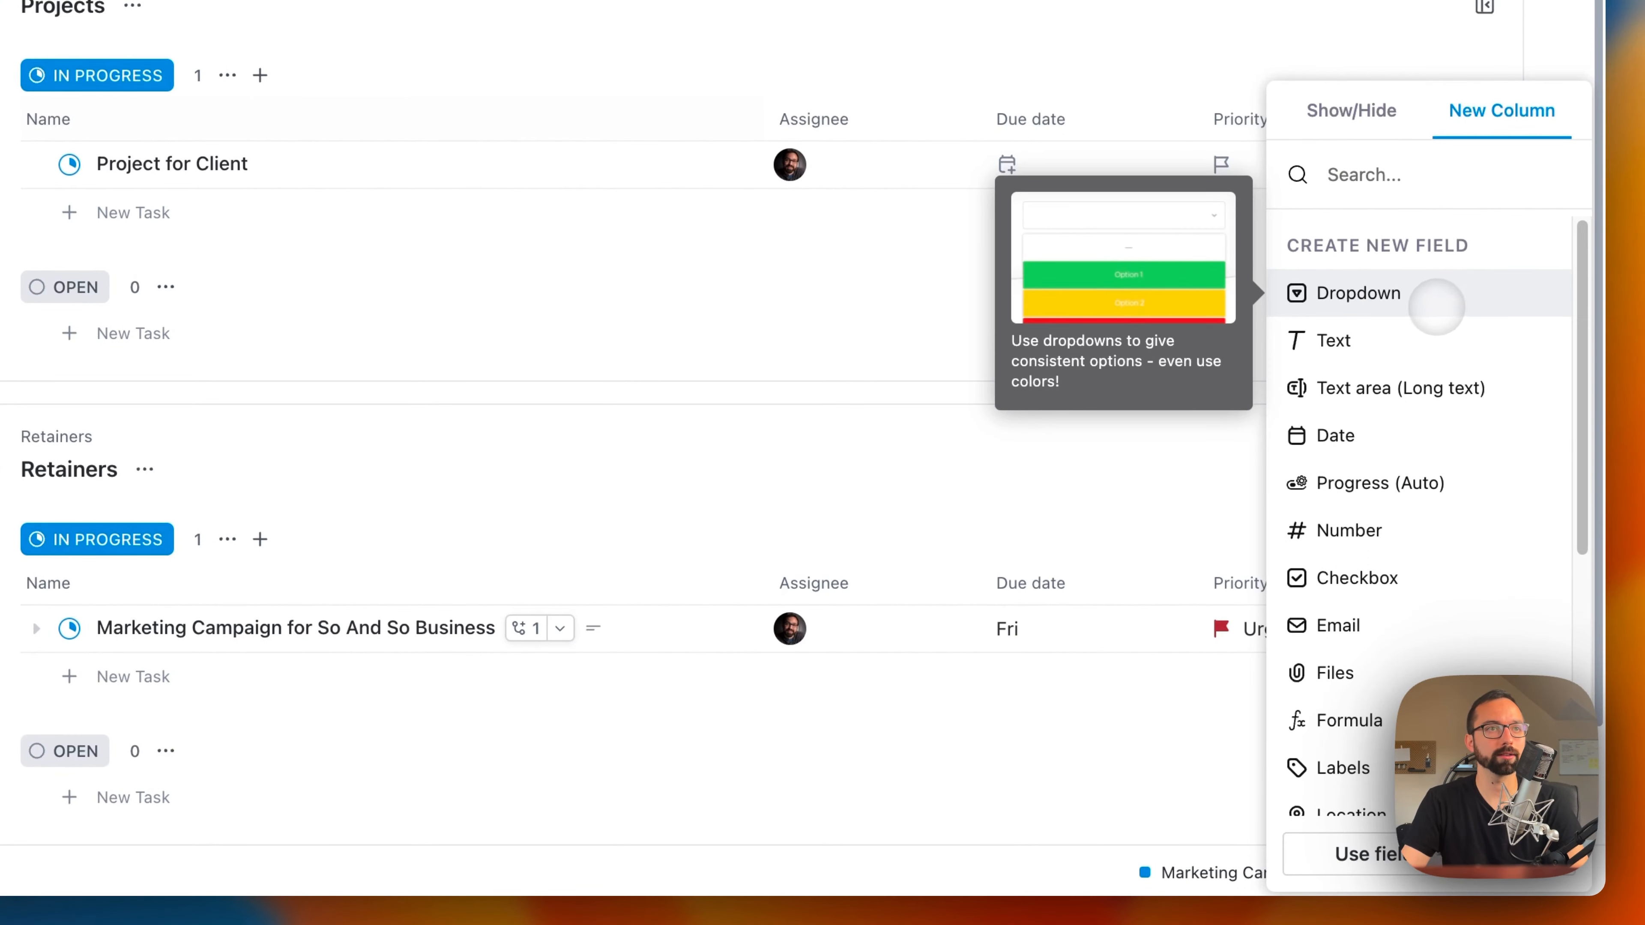
scroll(1435, 370, "down", 2)
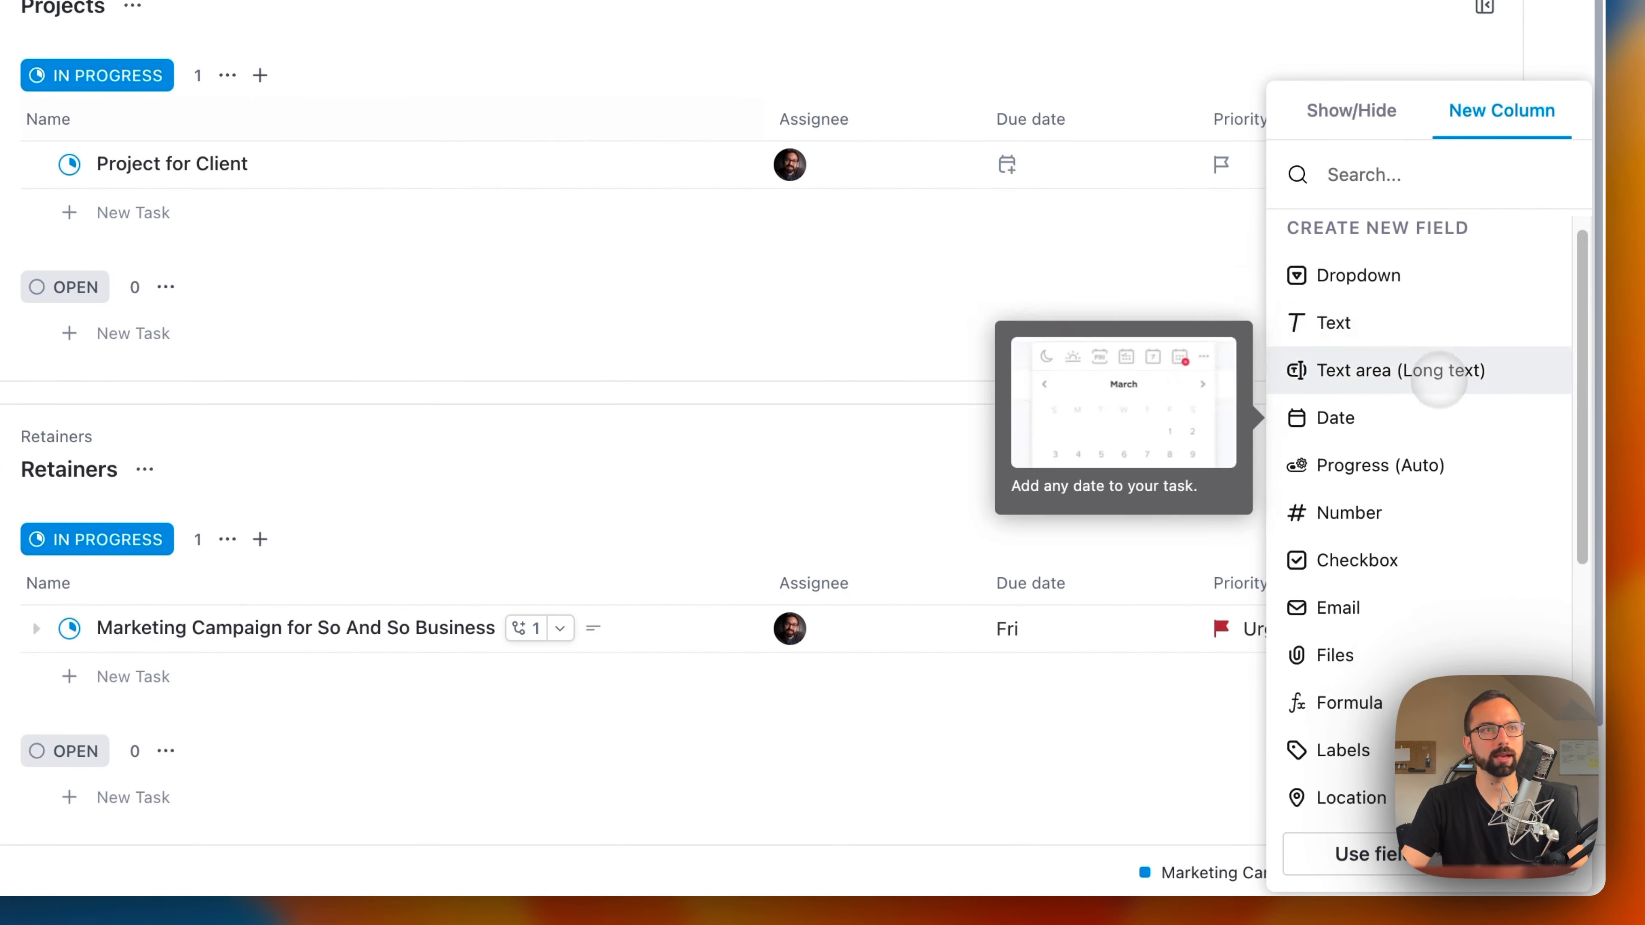
scroll(1439, 402, "down", 3)
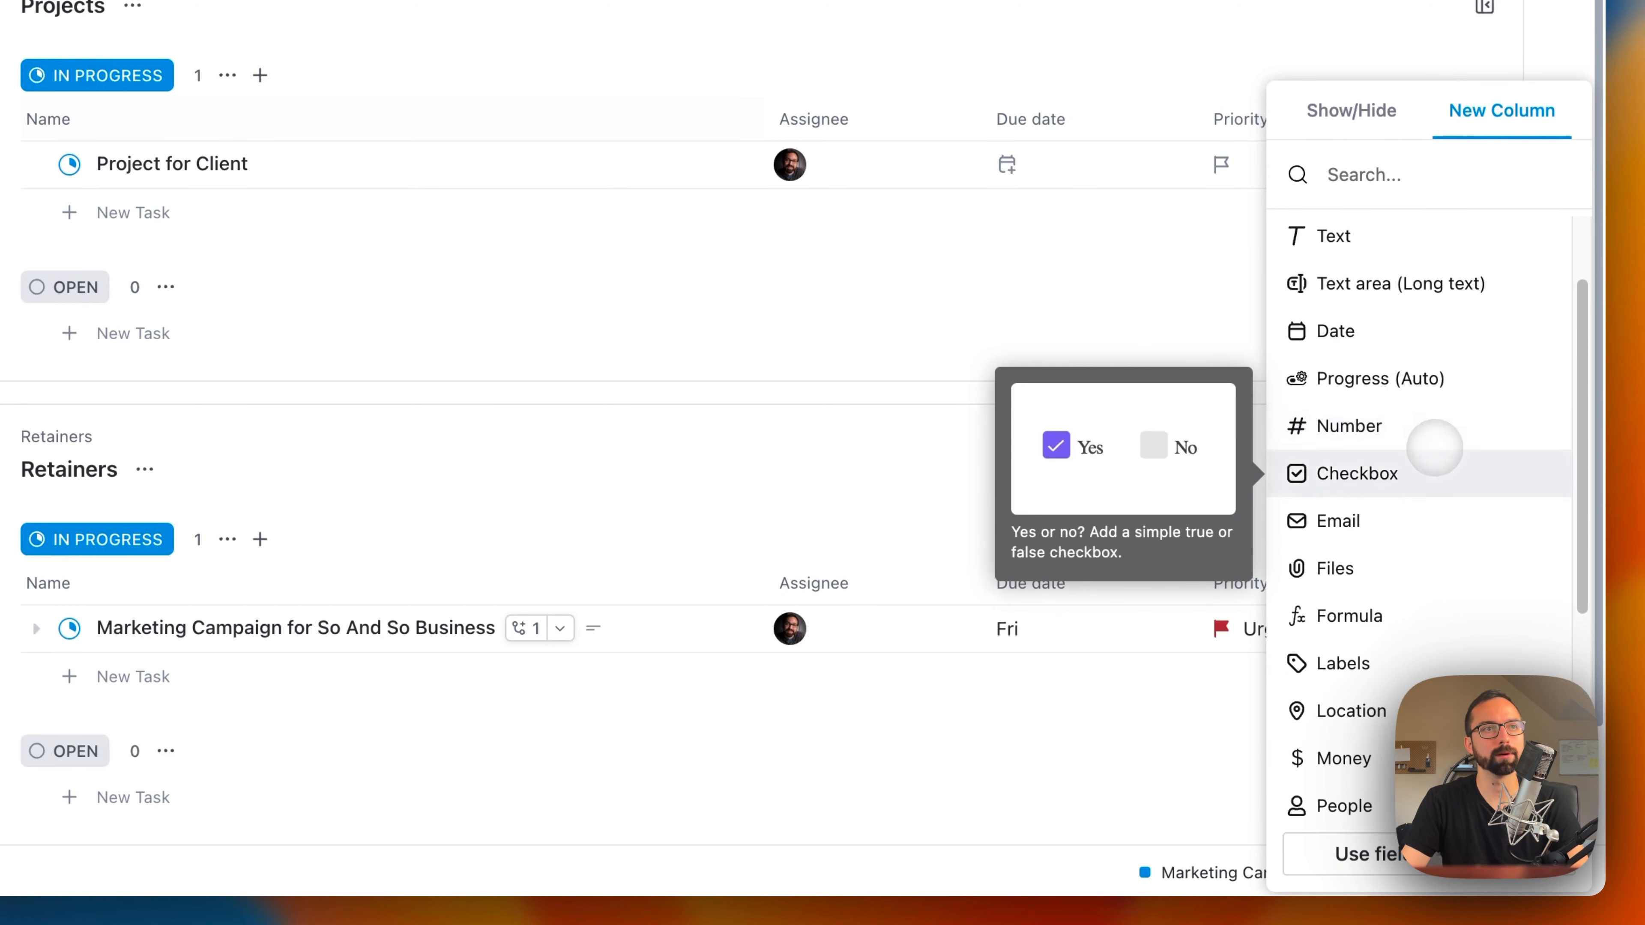
scroll(1434, 456, "down", 1)
scroll(1424, 440, "down", 5)
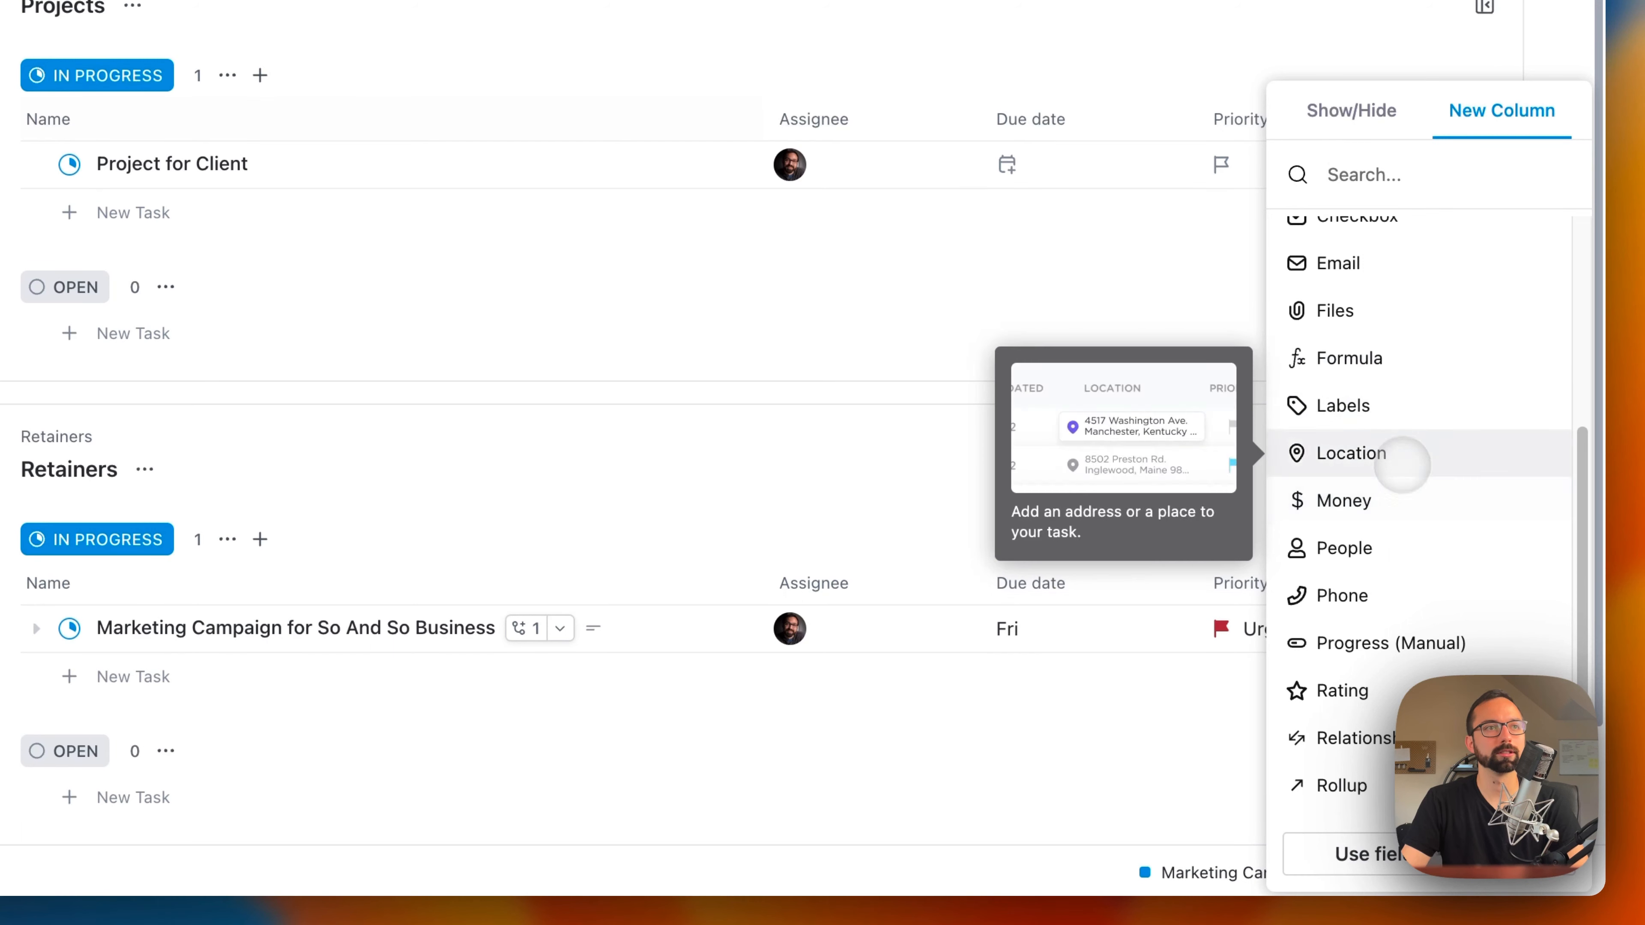
scroll(1405, 462, "down", 3)
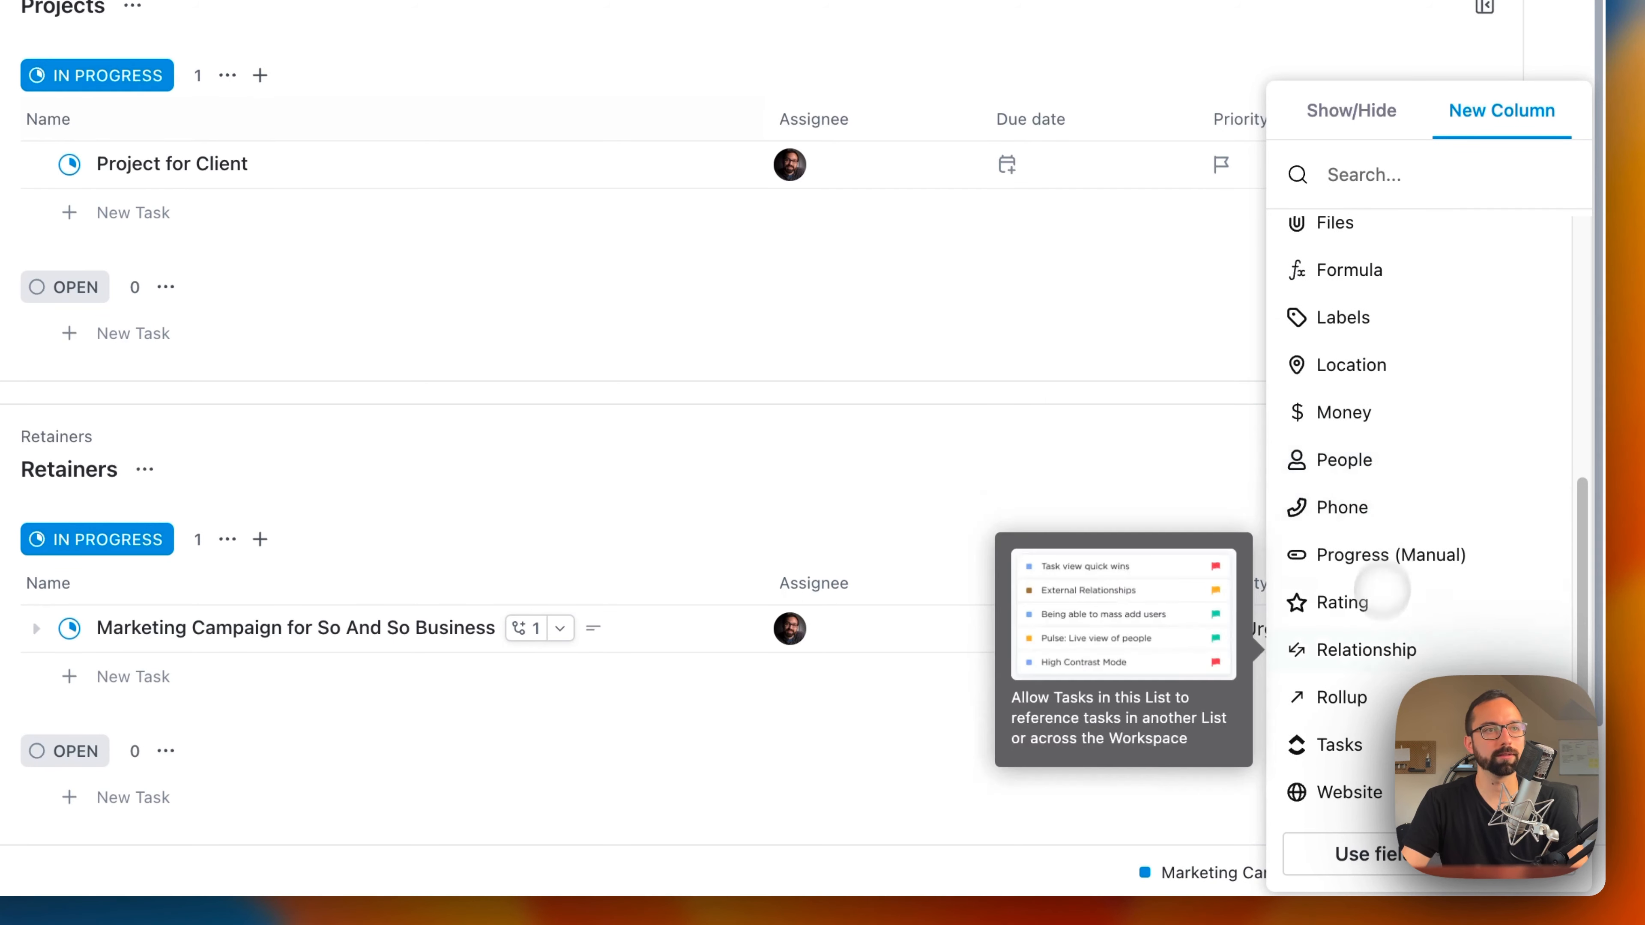
left_click(1373, 602)
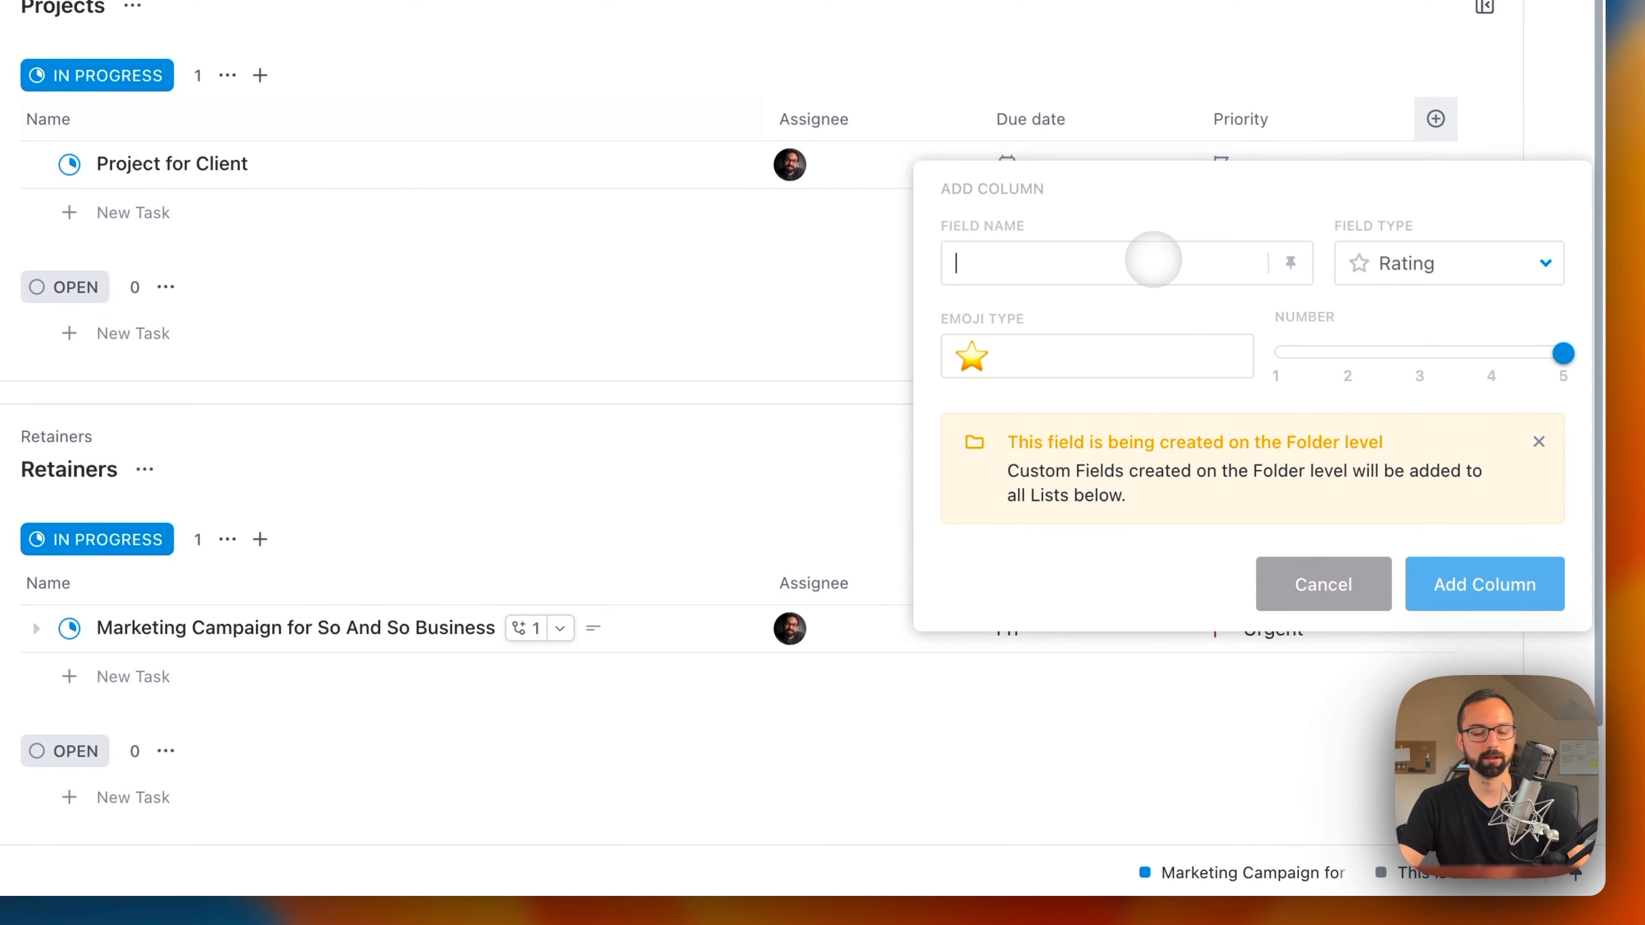
type("Rating")
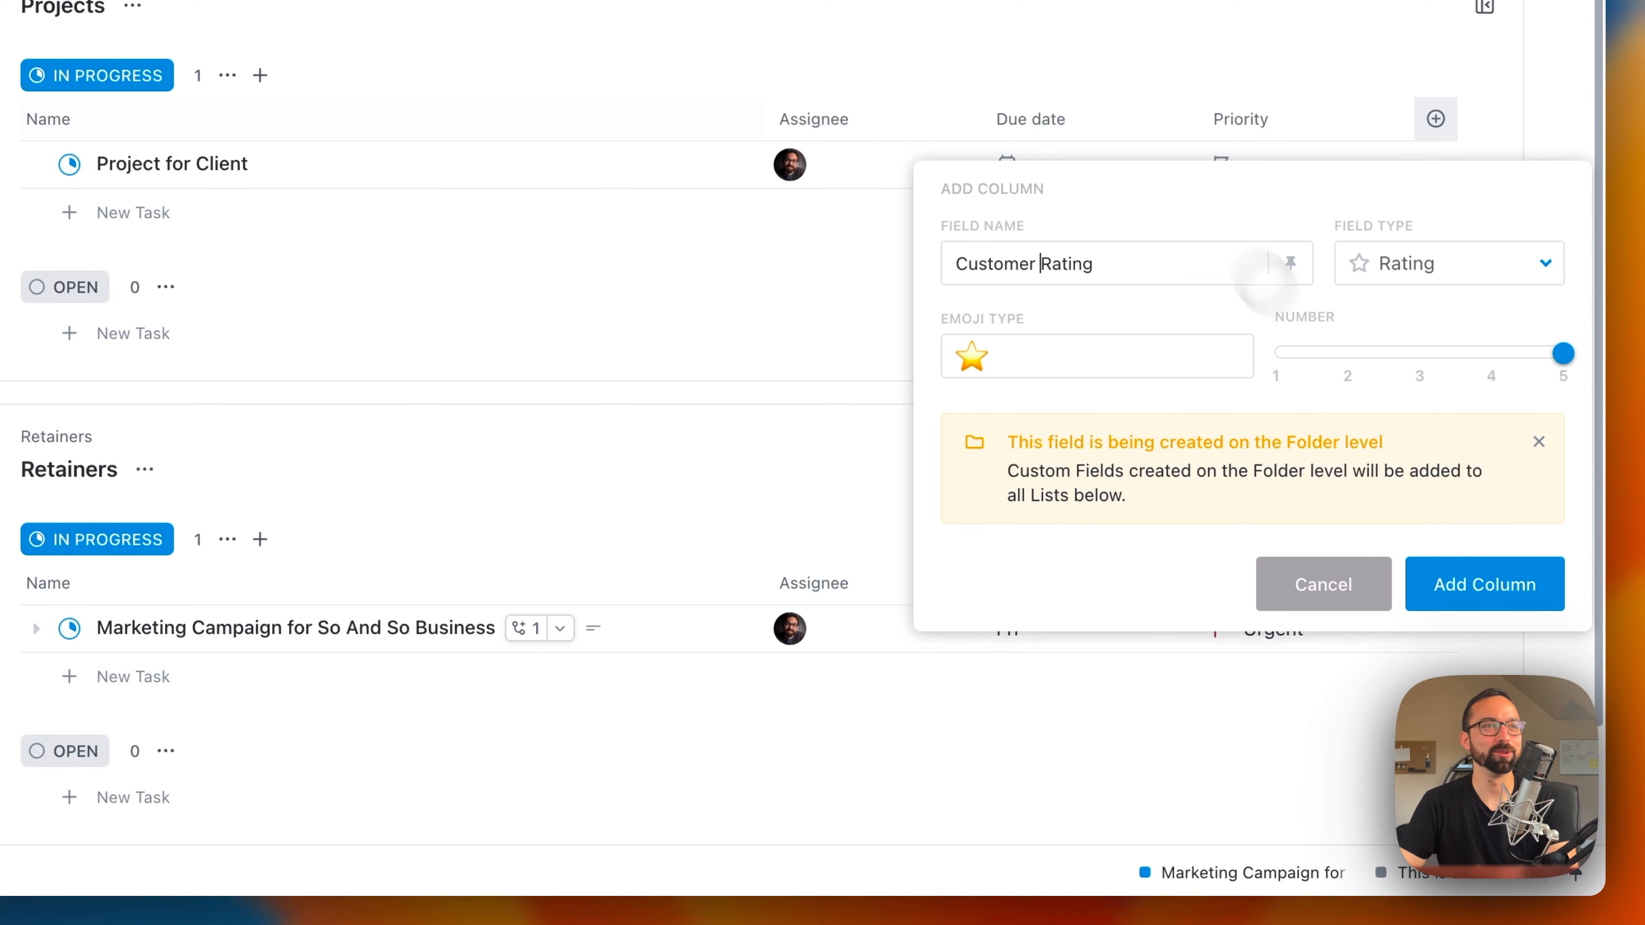
left_click(1484, 584)
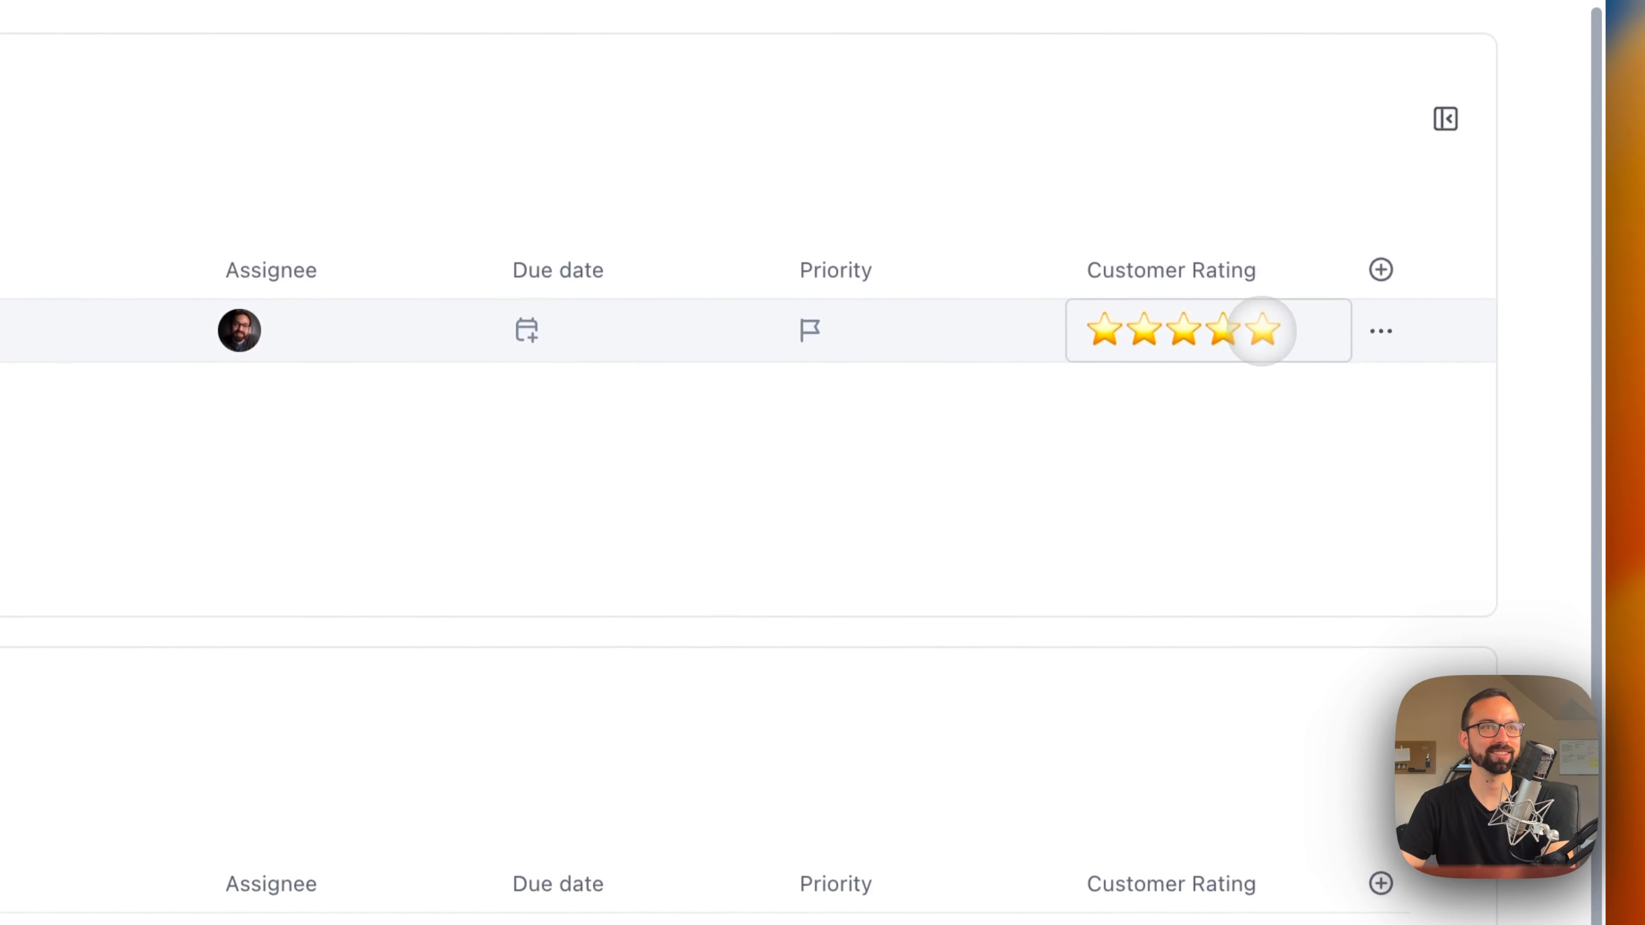
left_click(1188, 315)
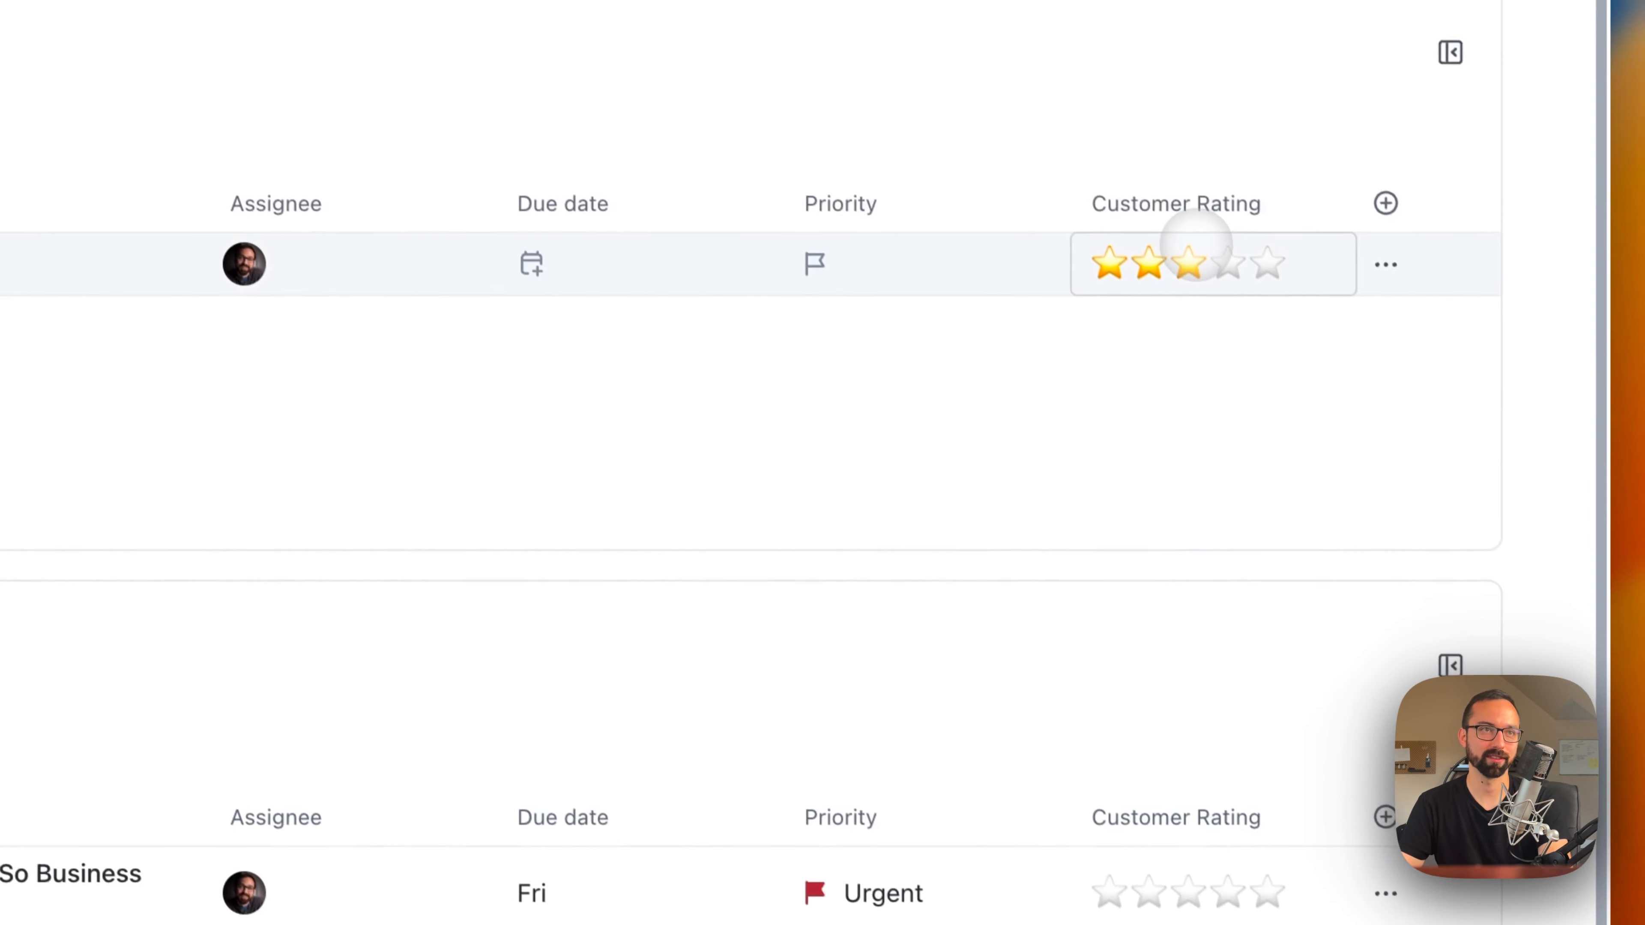
left_click(1267, 892)
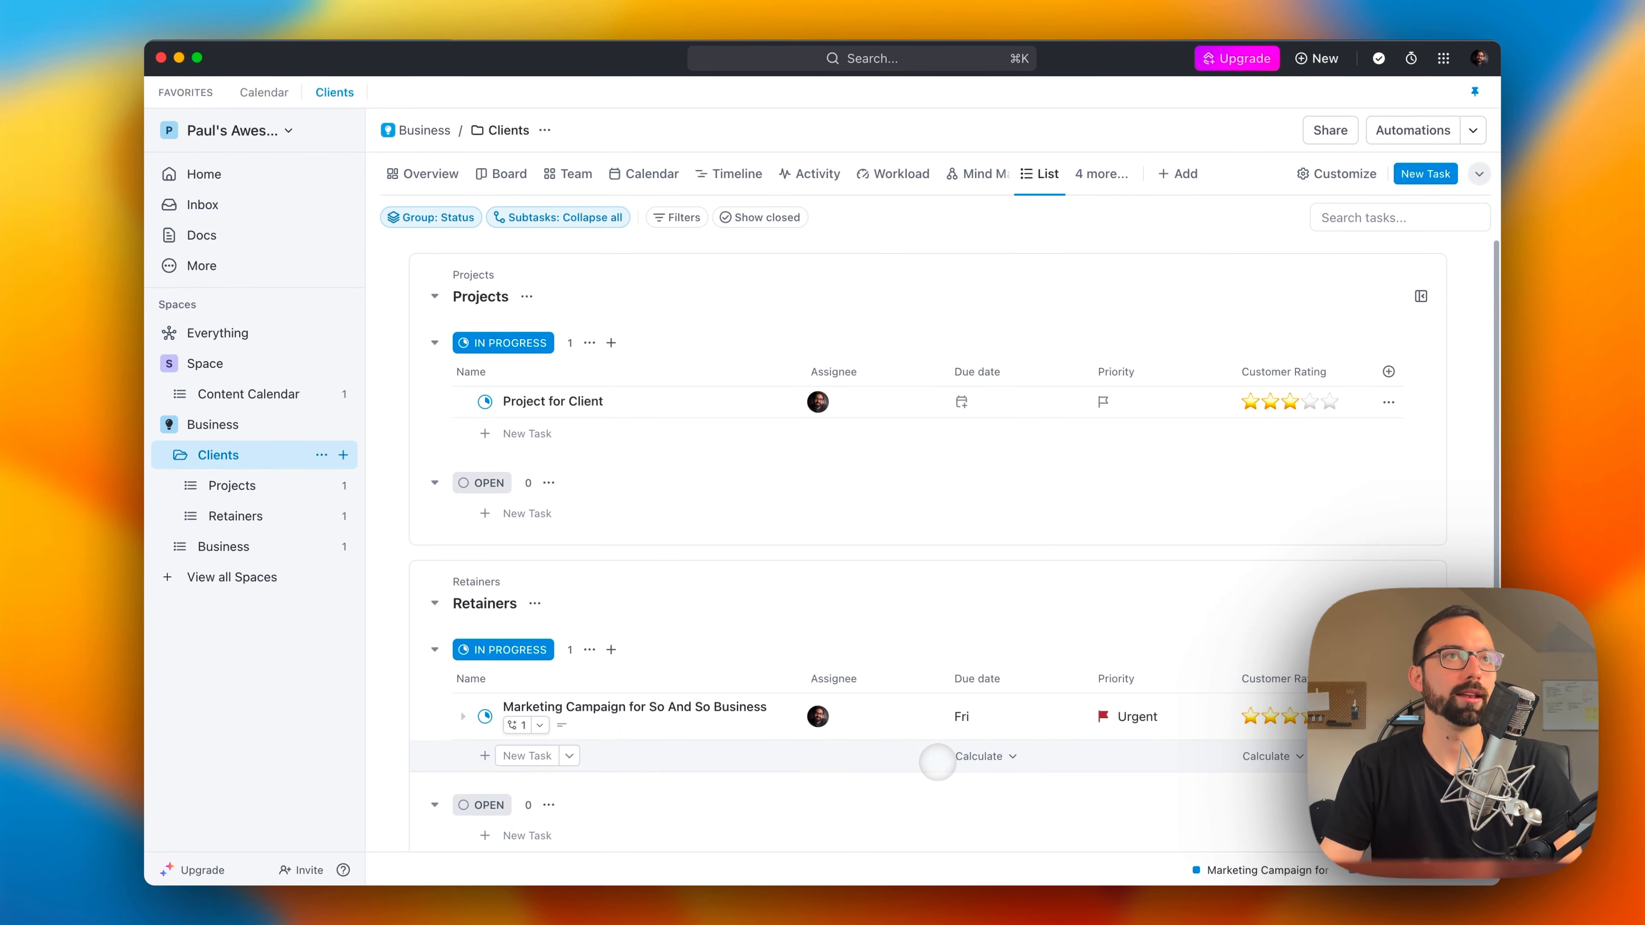
Step: Browse the integrations offered in the App Center down to the end of All Apps, and close it
left_click(1442, 57)
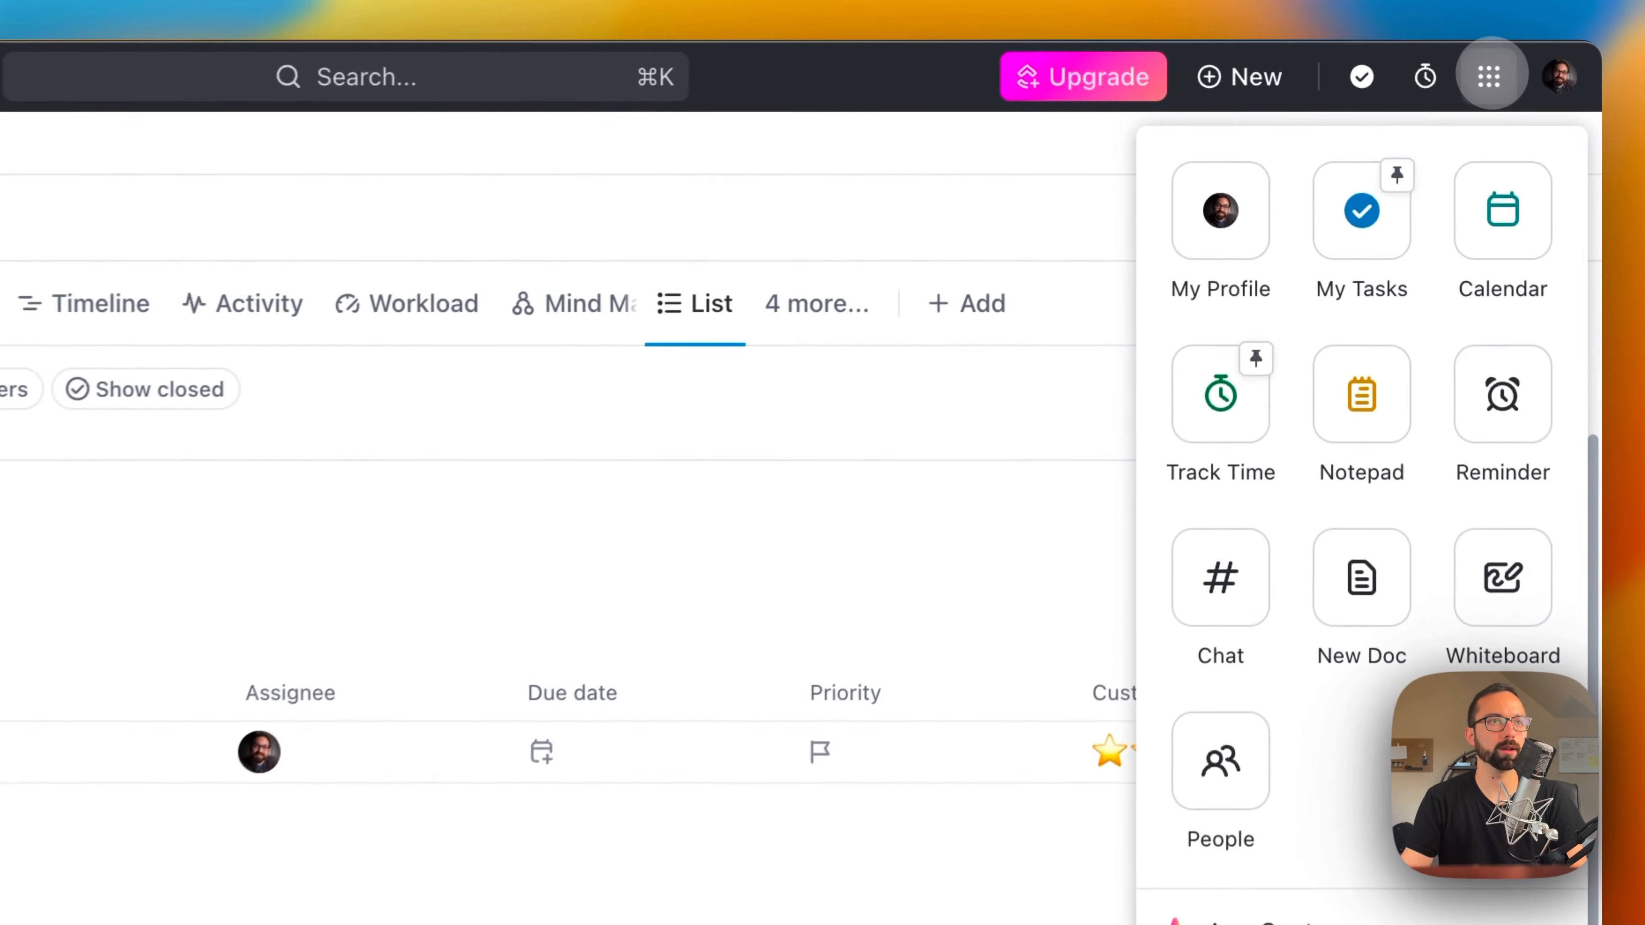
left_click(1360, 921)
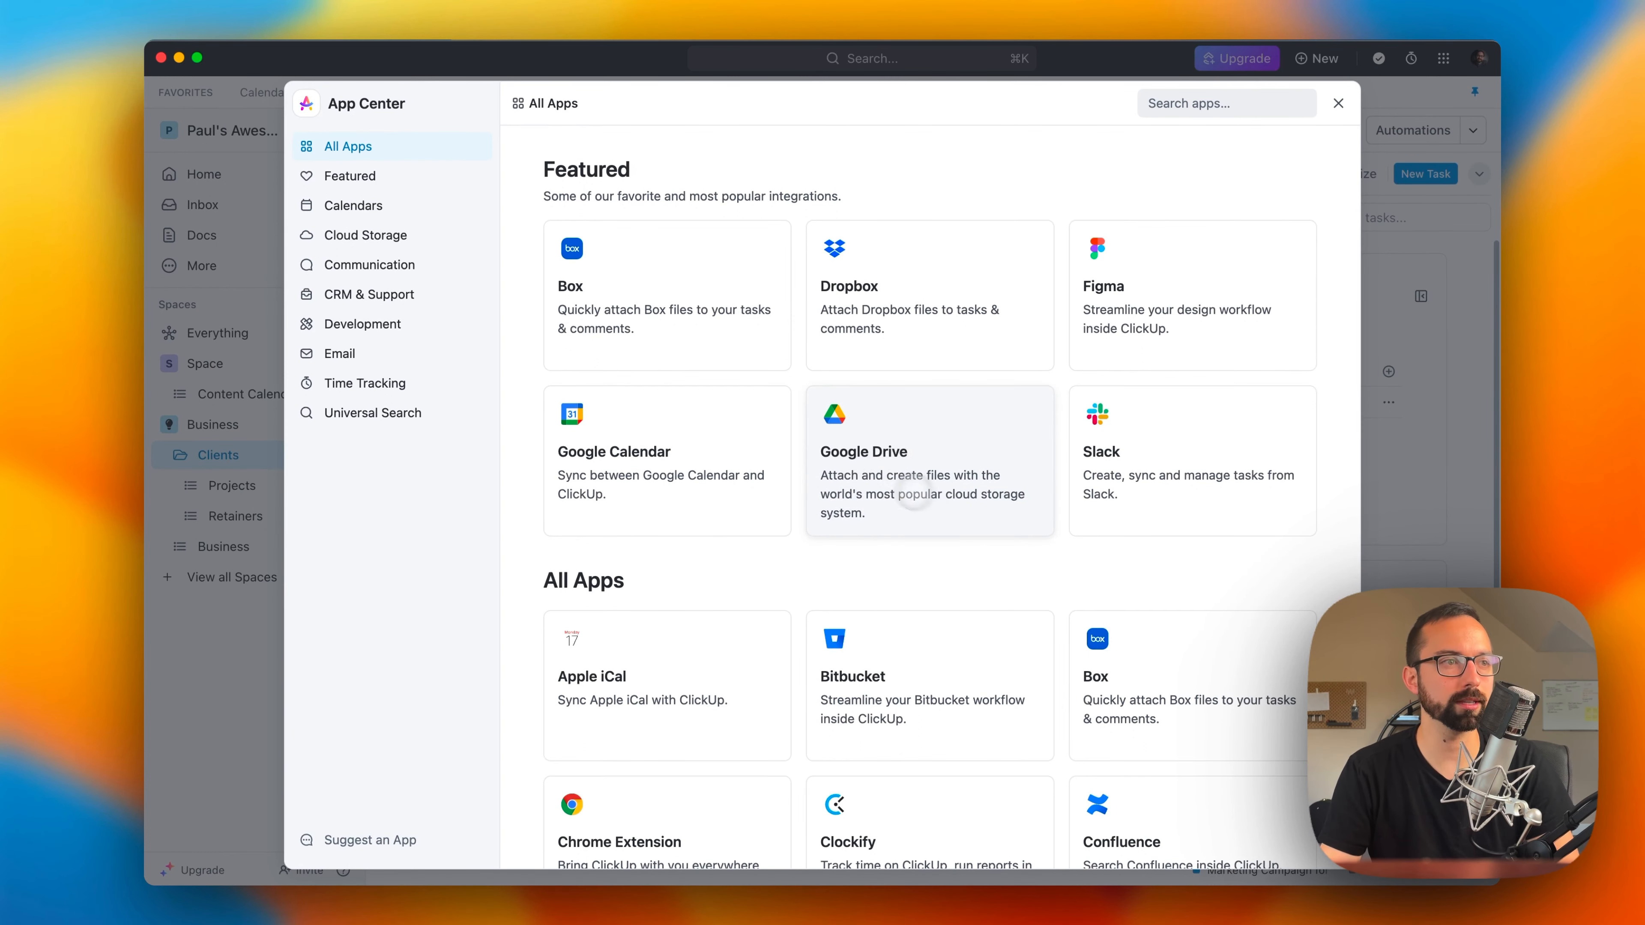
scroll(914, 498, "down", 6)
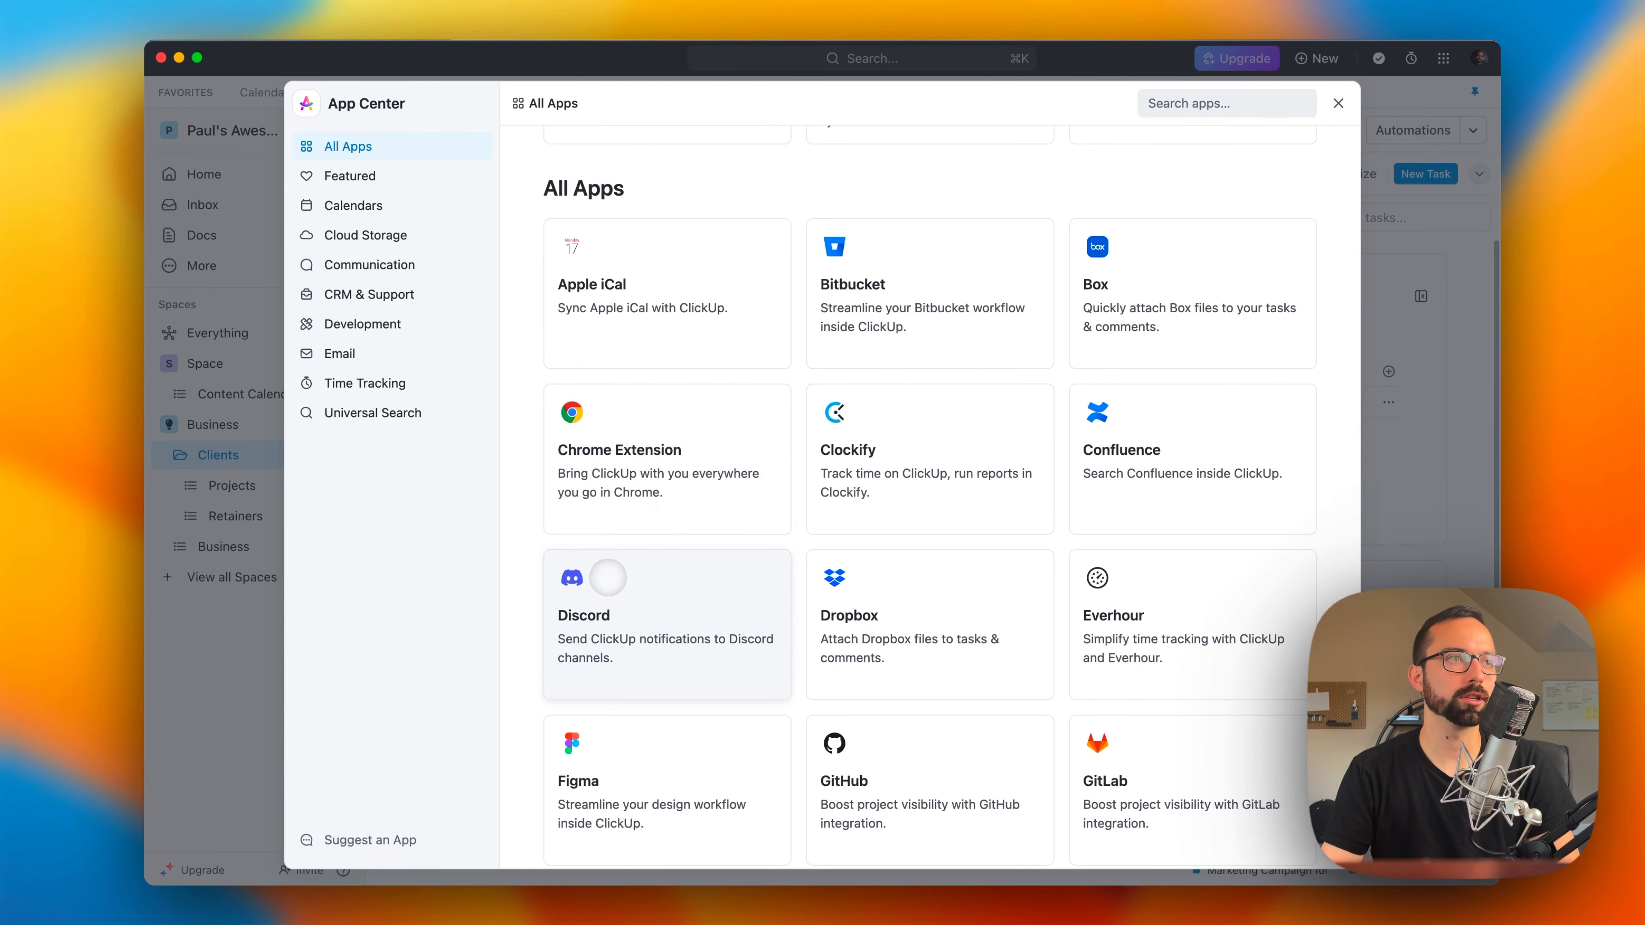
scroll(617, 566, "down", 15)
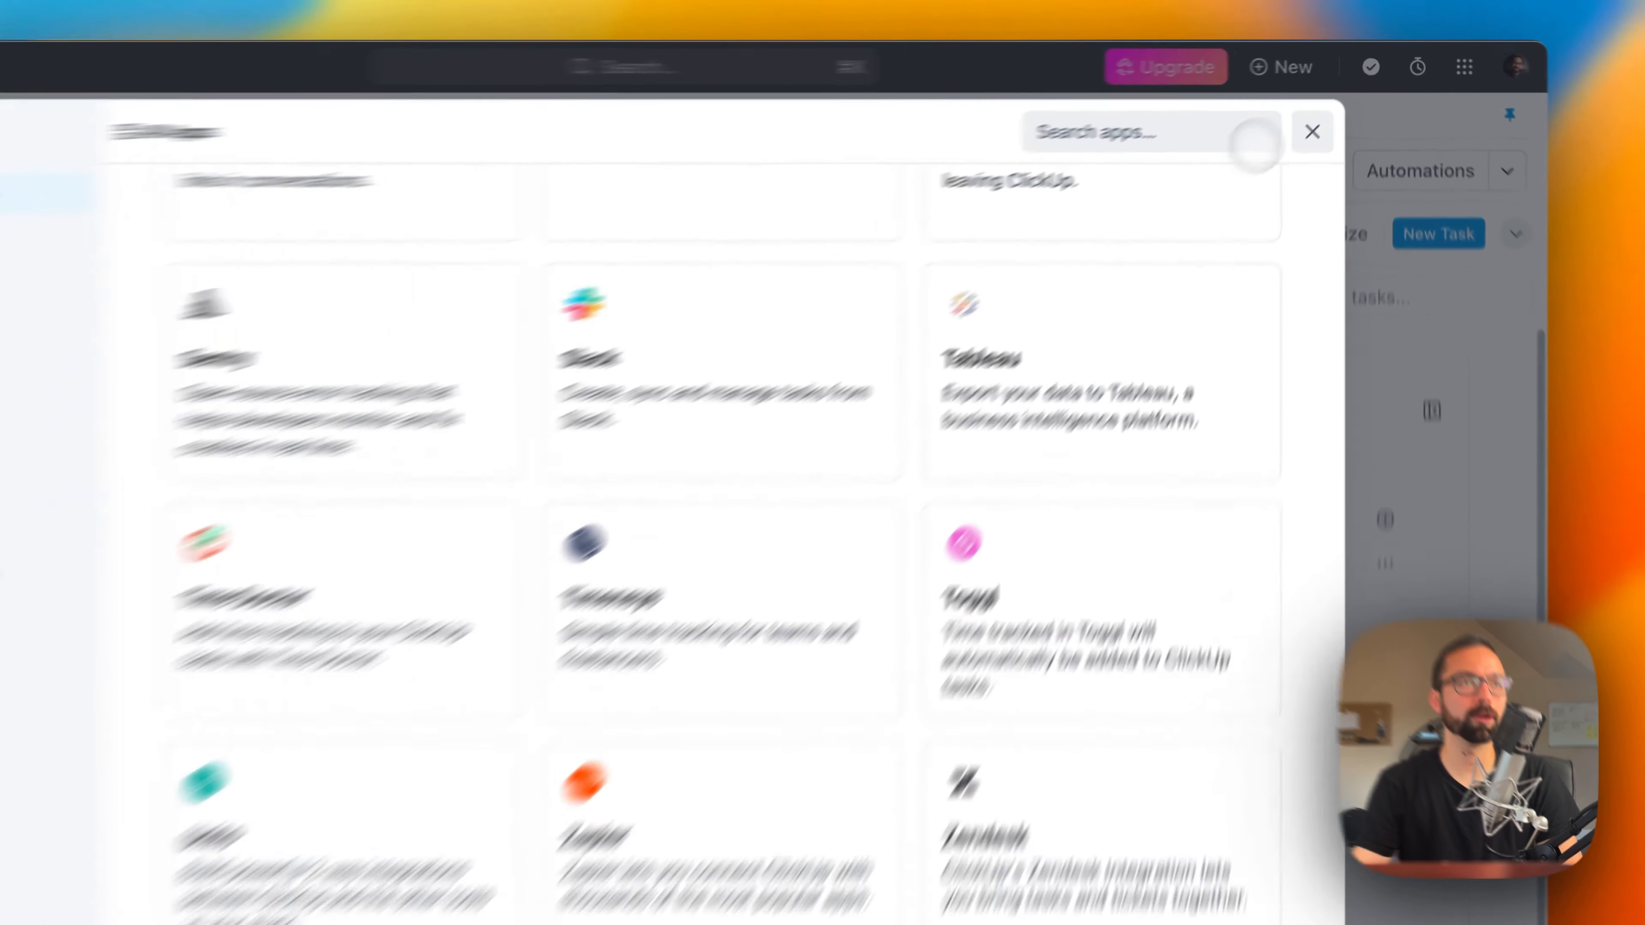
left_click(1337, 103)
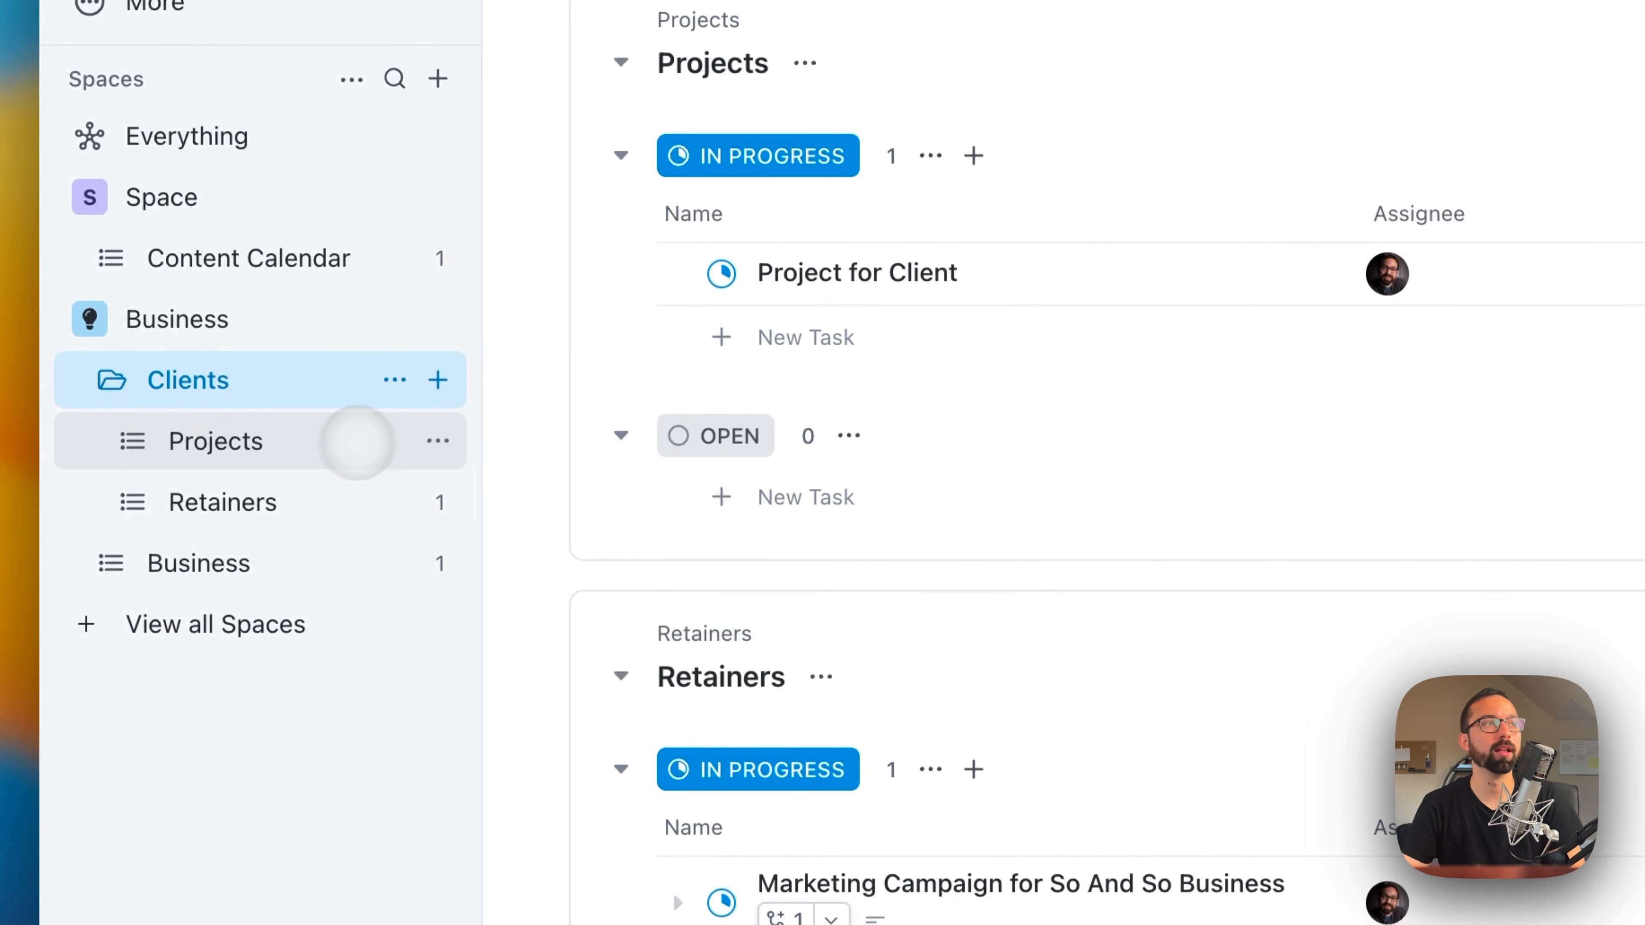
Step: Add a task named Project Name to the In Progress group of the Projects list, due Sep 28
left_click(275, 443)
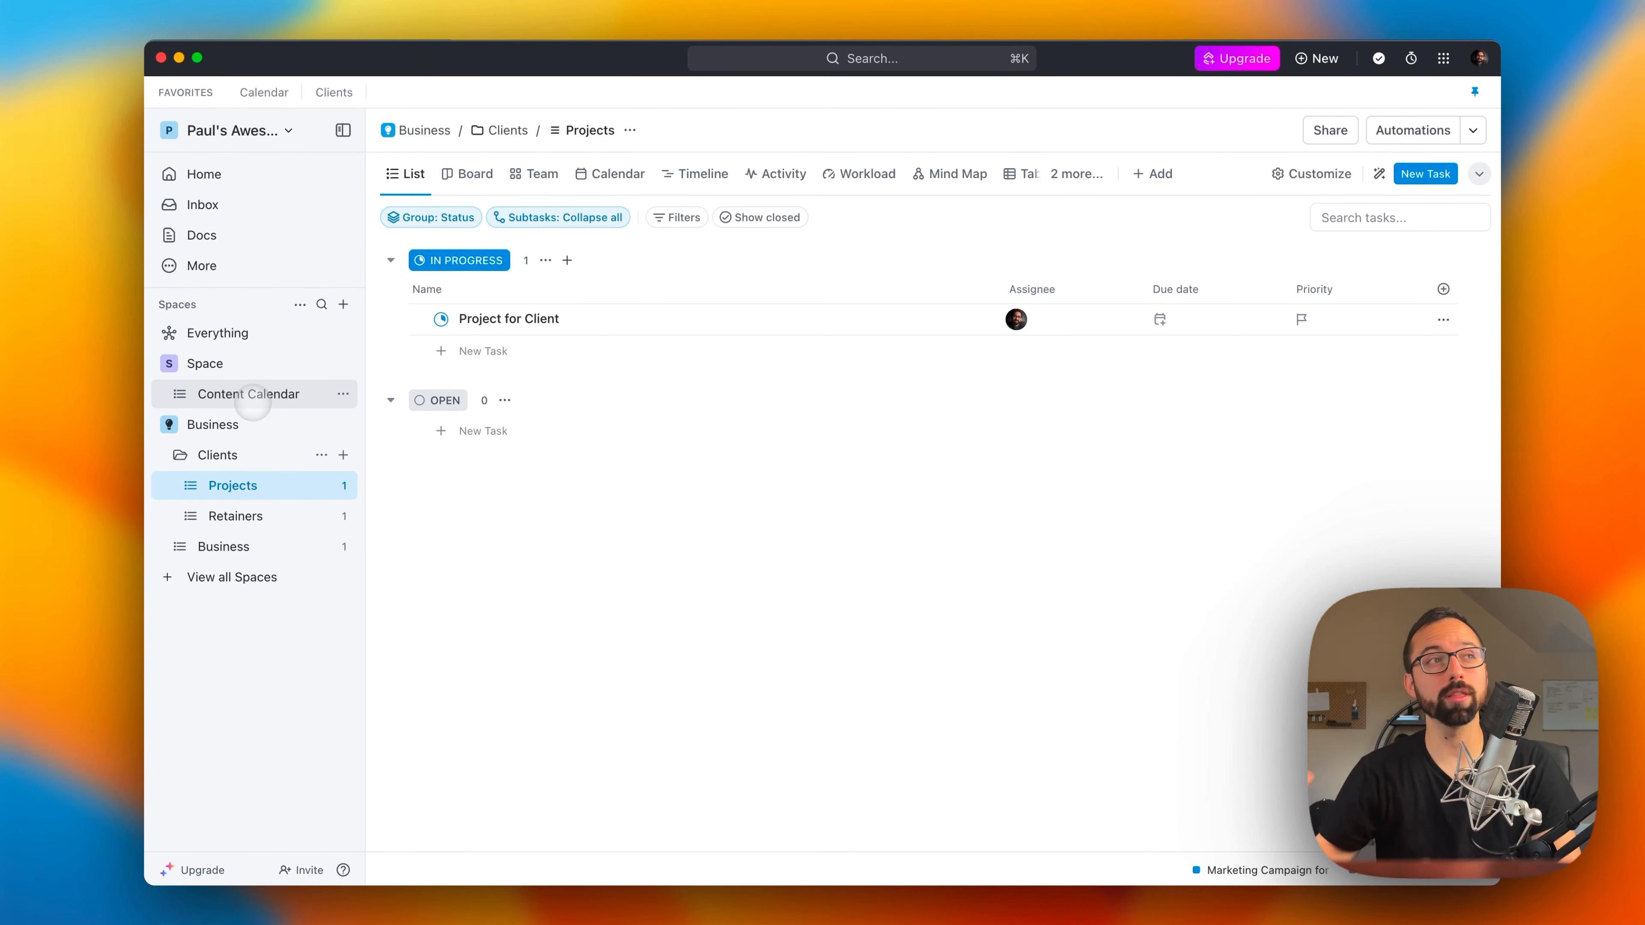
left_click(486, 350)
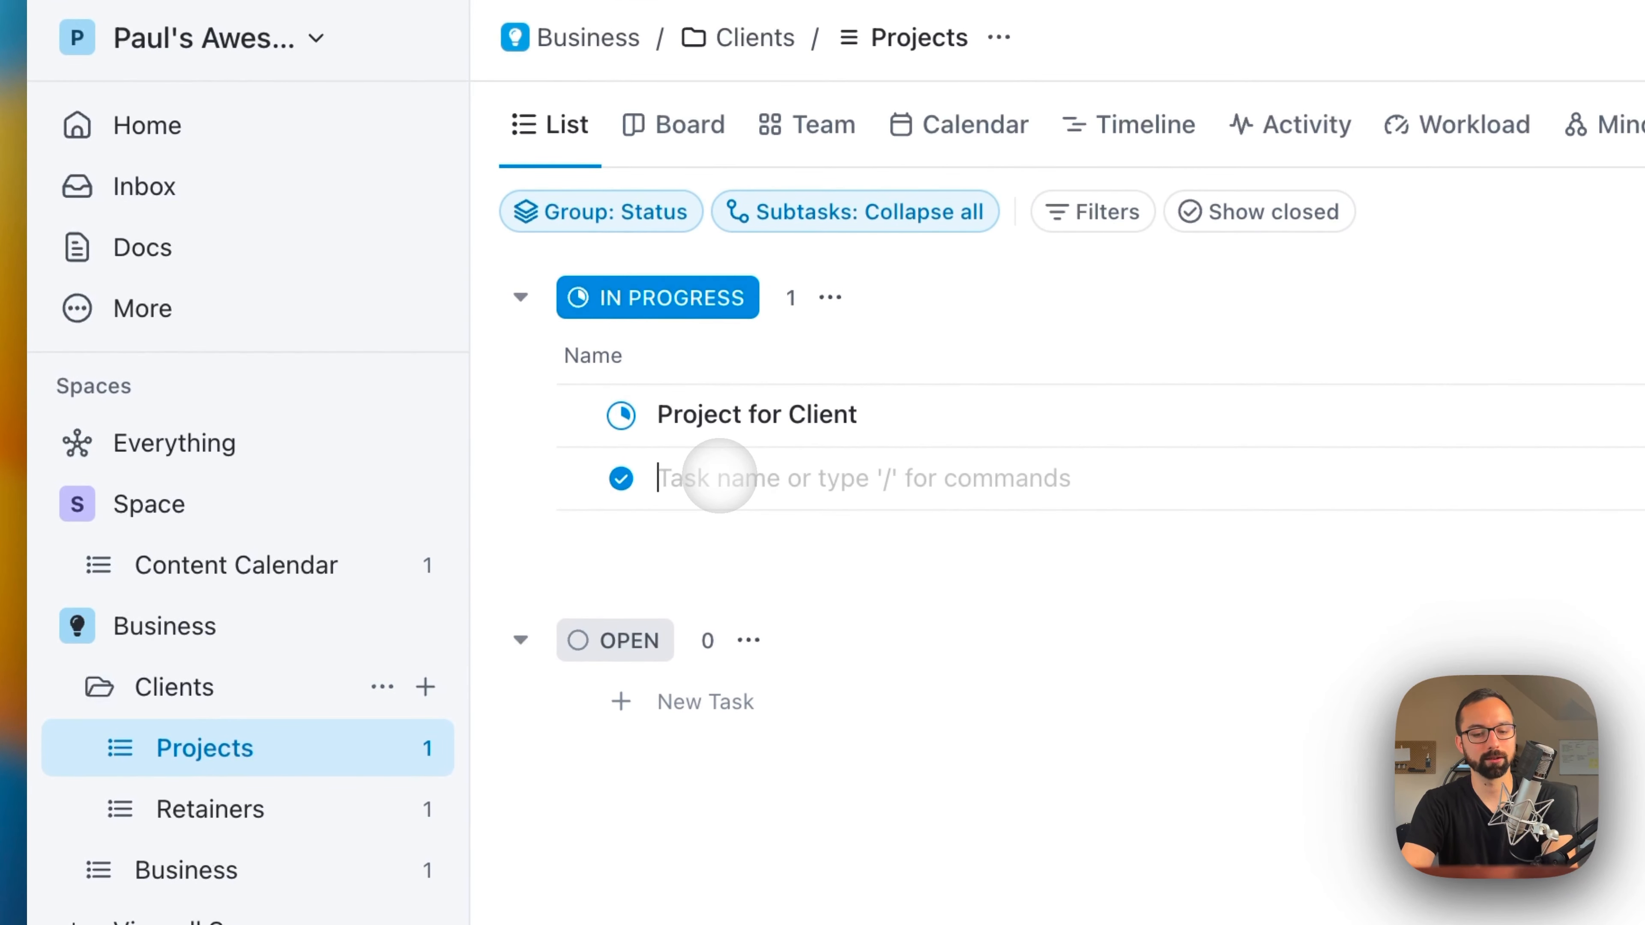
type("Project Name")
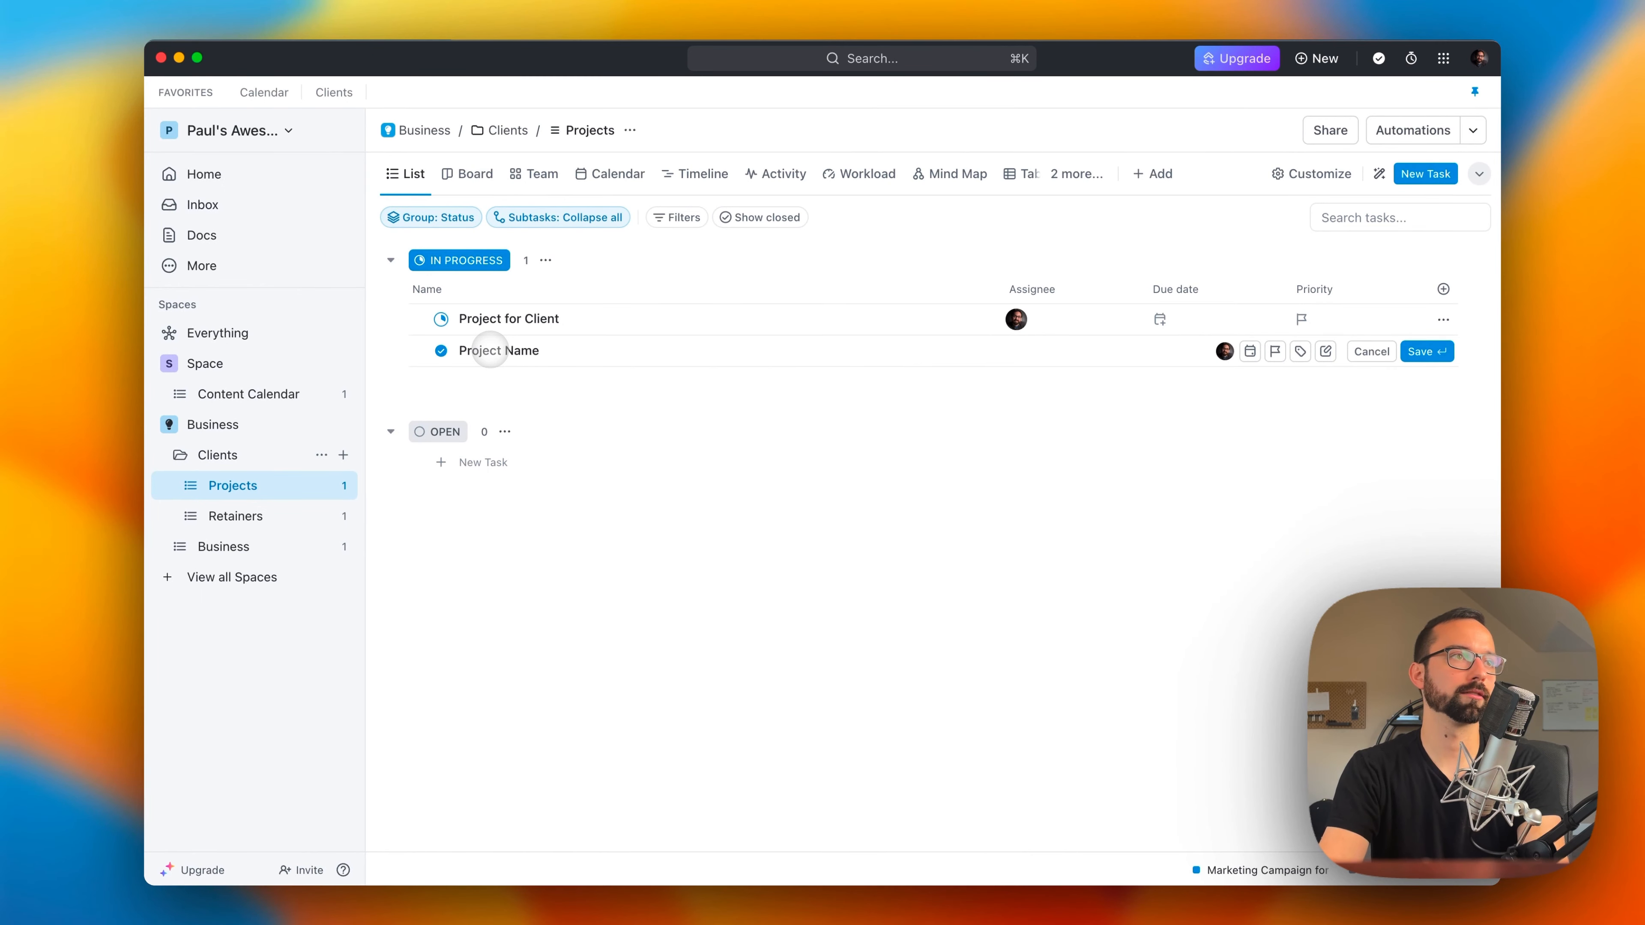
left_click(1250, 351)
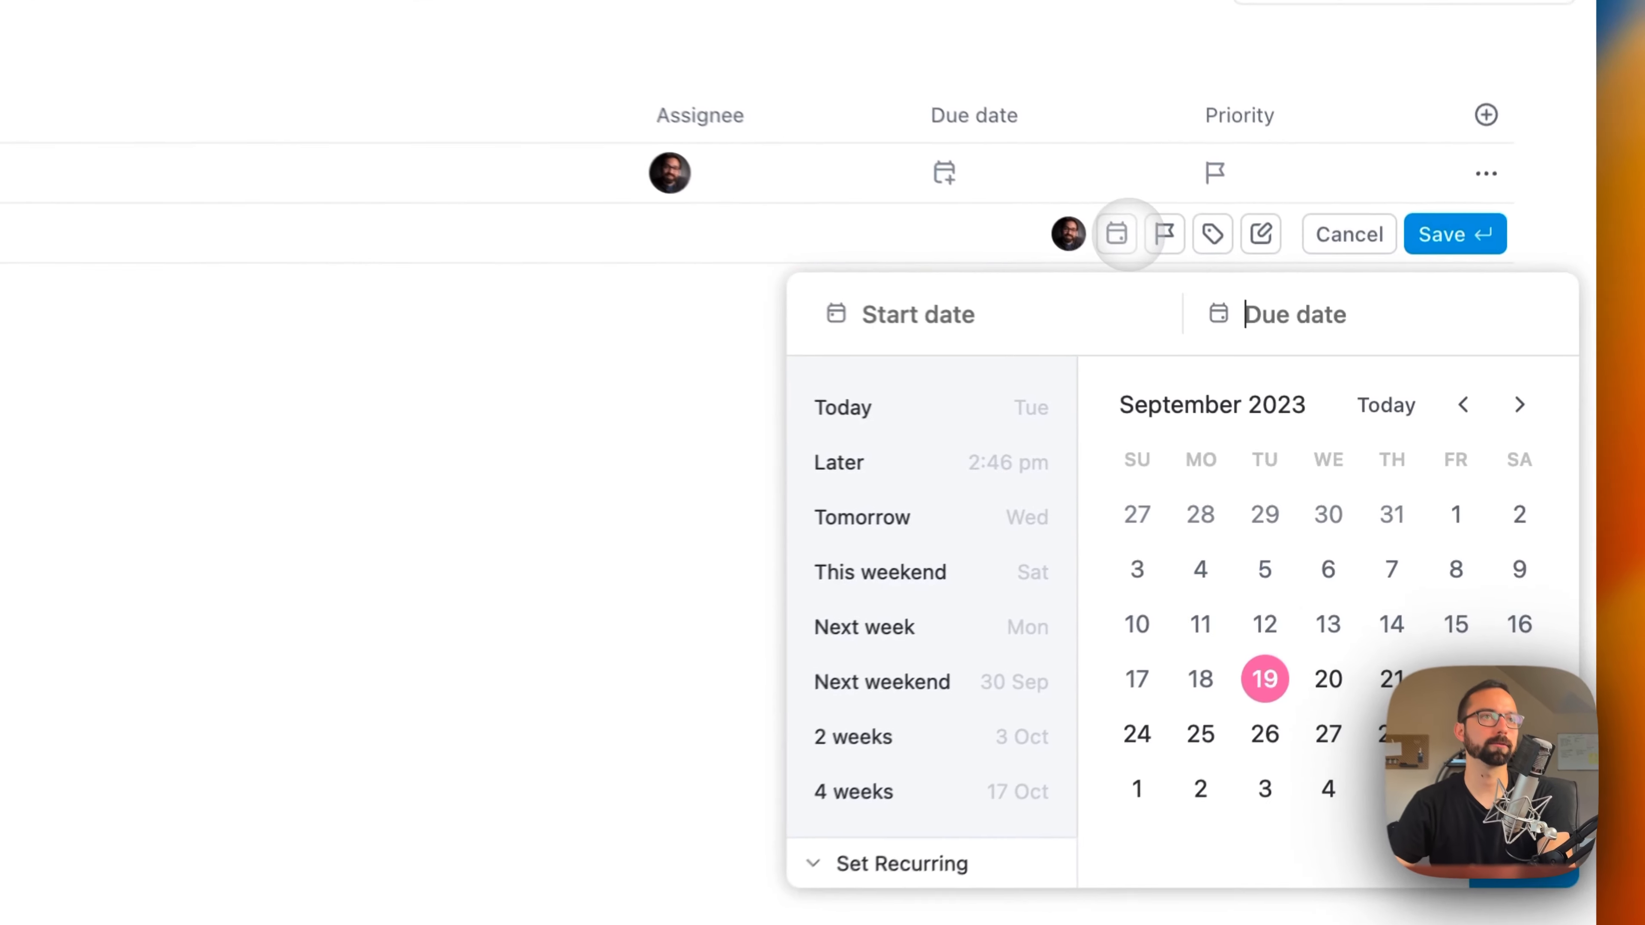
left_click(1392, 517)
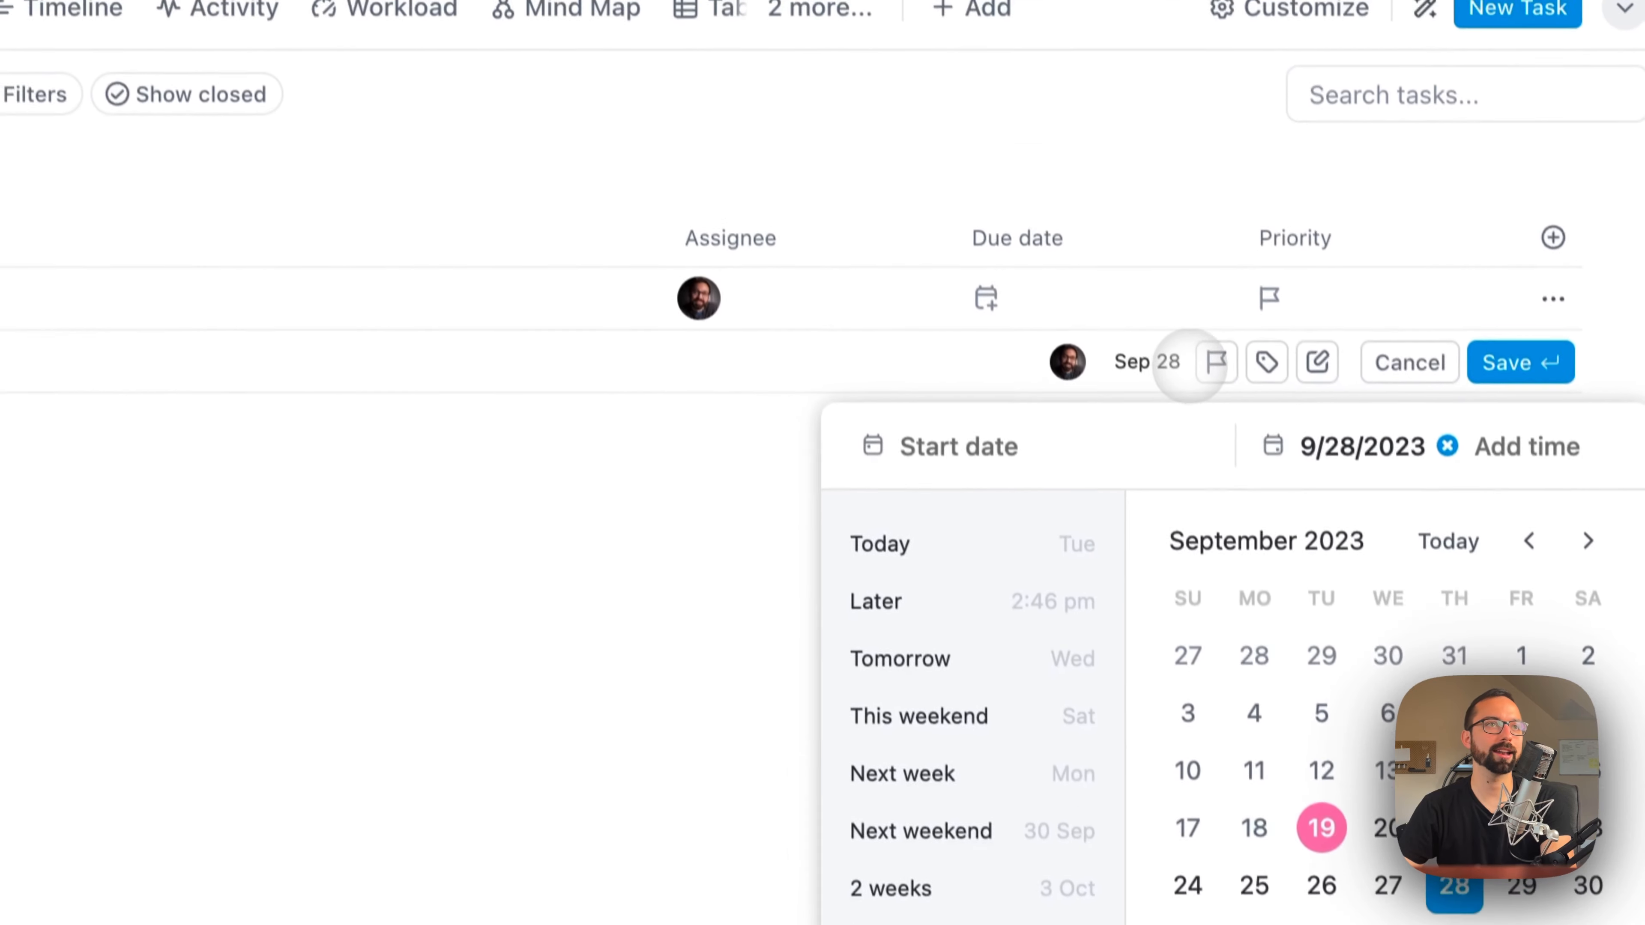
left_click(1094, 3)
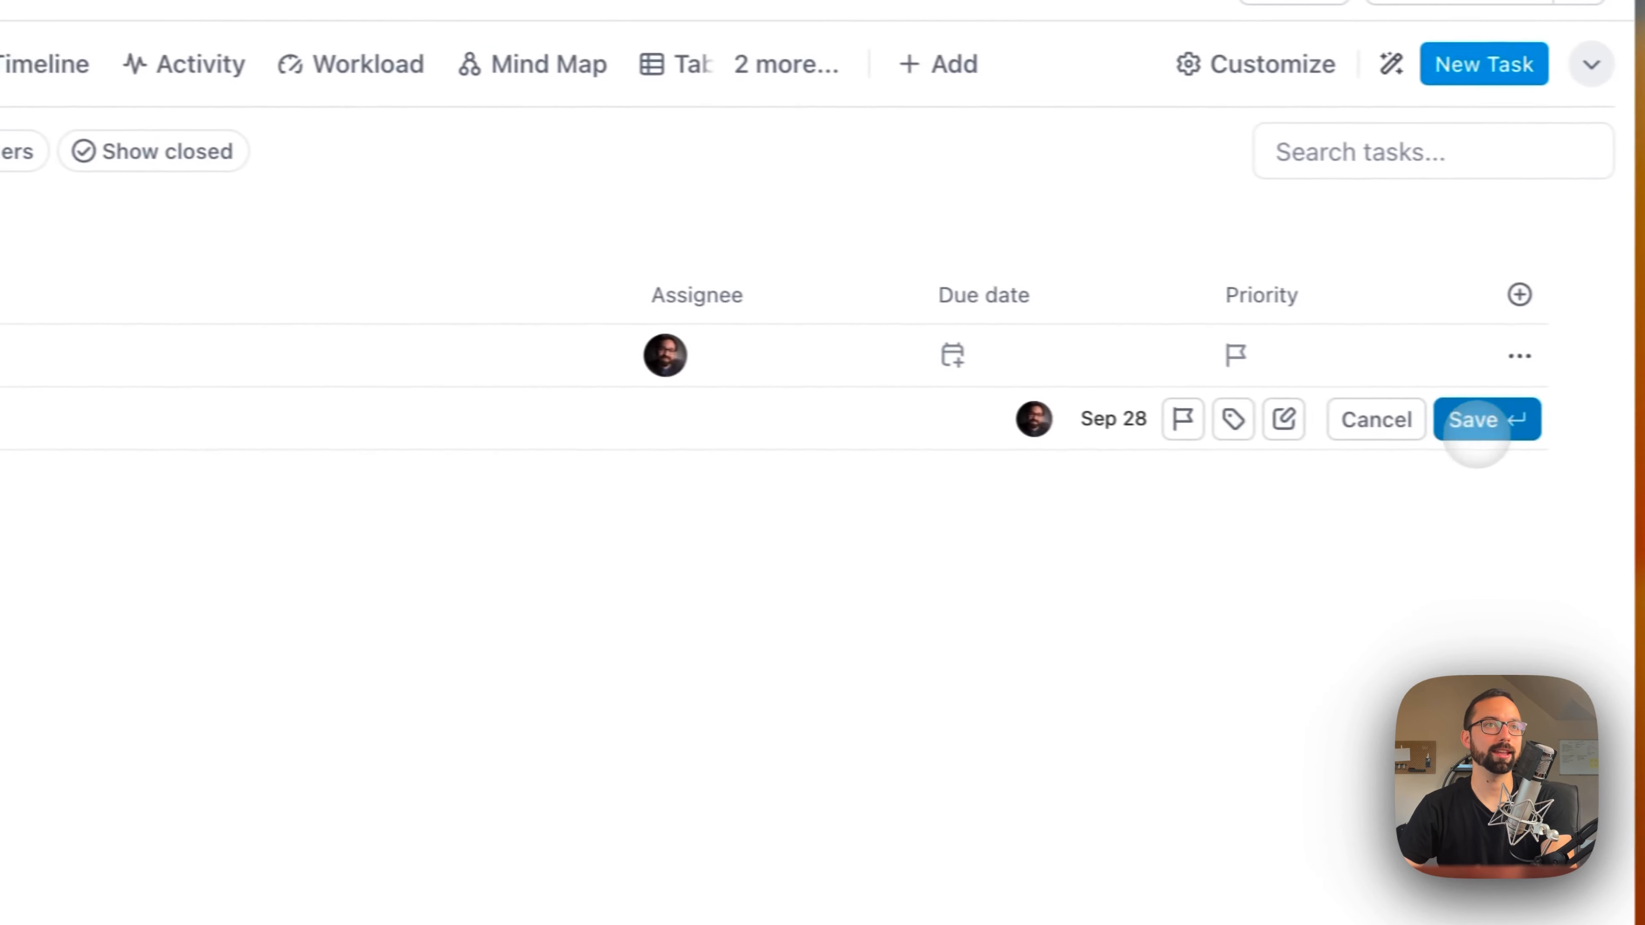
left_click(1516, 383)
Step: Open the Project Name task and look through its description, custom fields and attachments
left_click(591, 435)
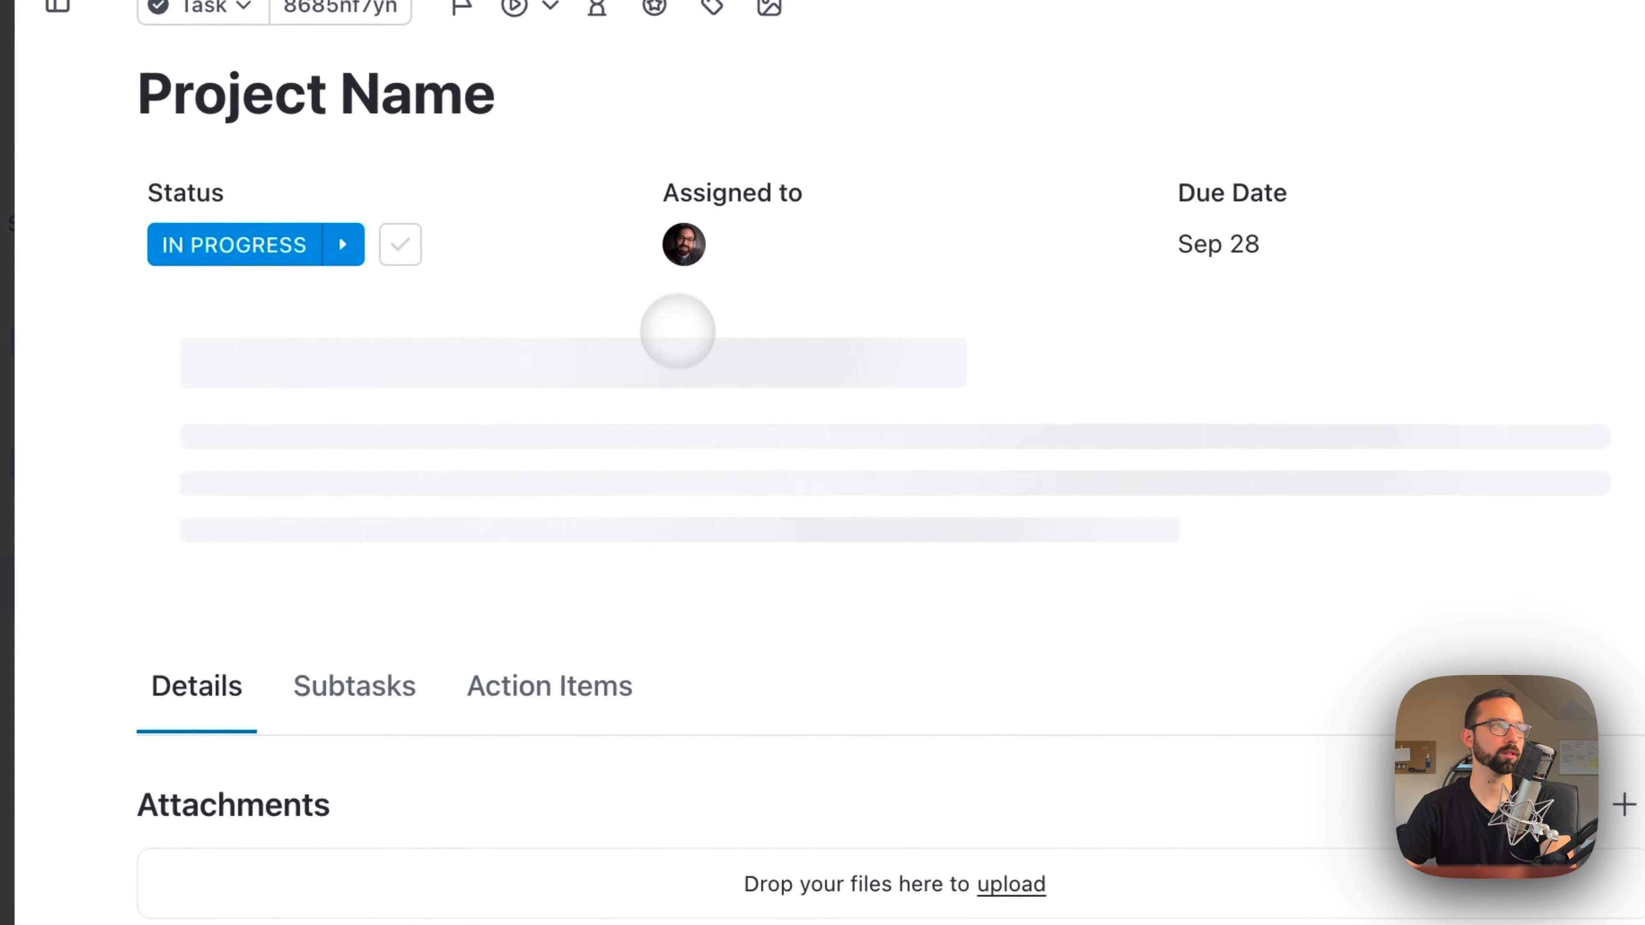
left_click(495, 450)
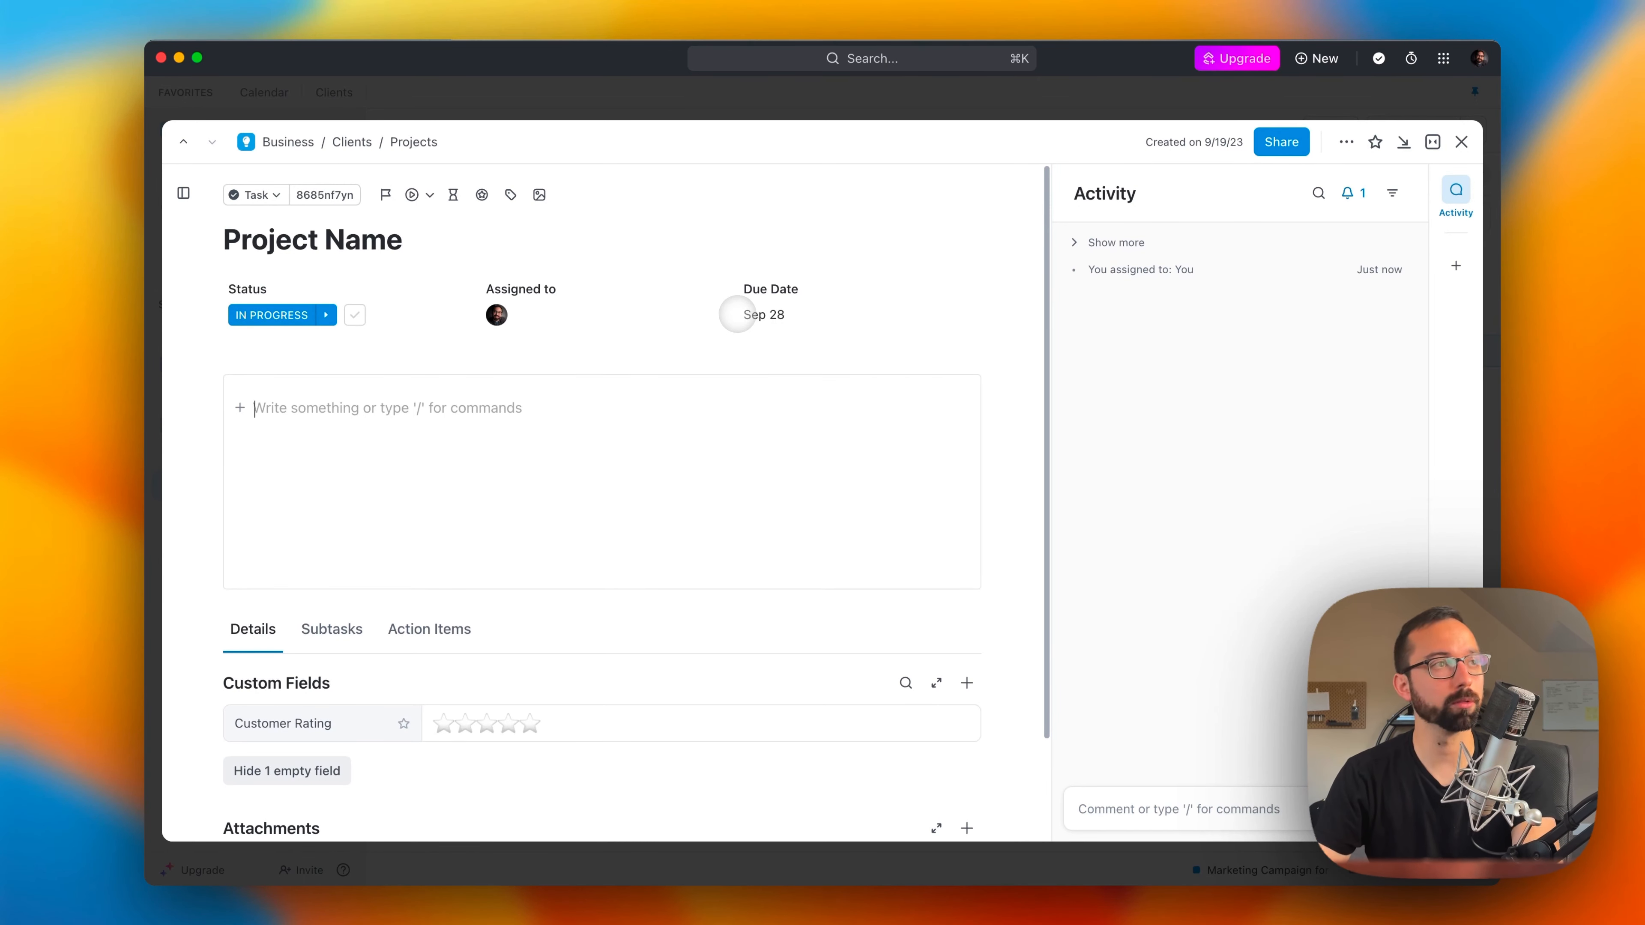
scroll(447, 487, "down", 3)
scroll(427, 470, "up", 1)
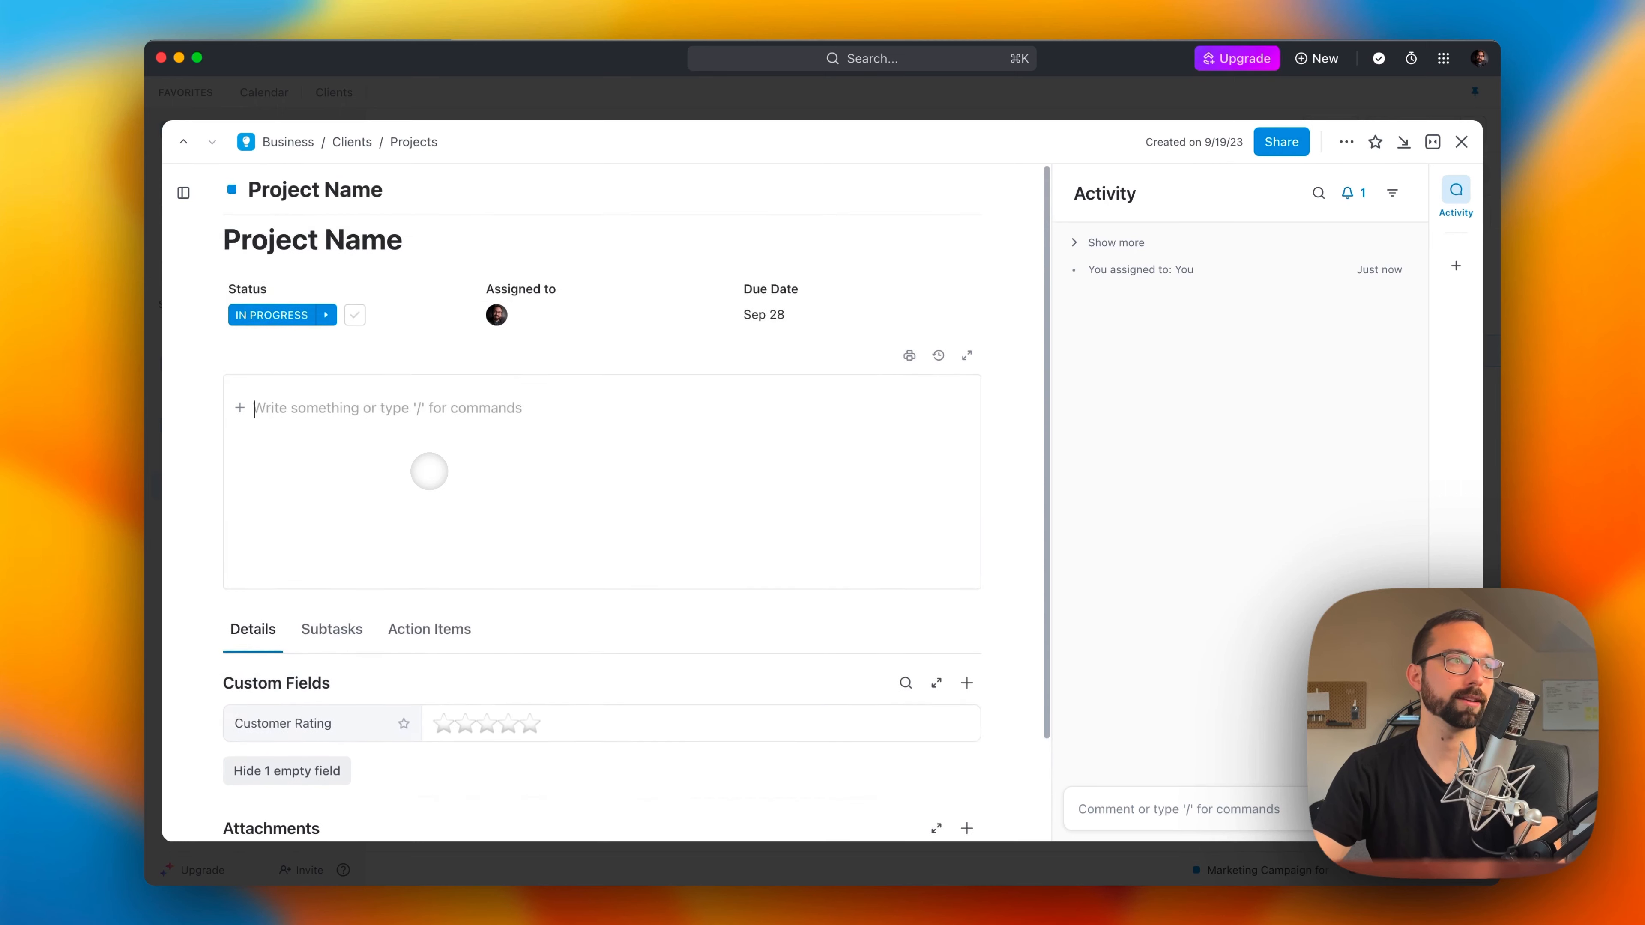
scroll(426, 470, "down", 2)
scroll(433, 478, "up", 4)
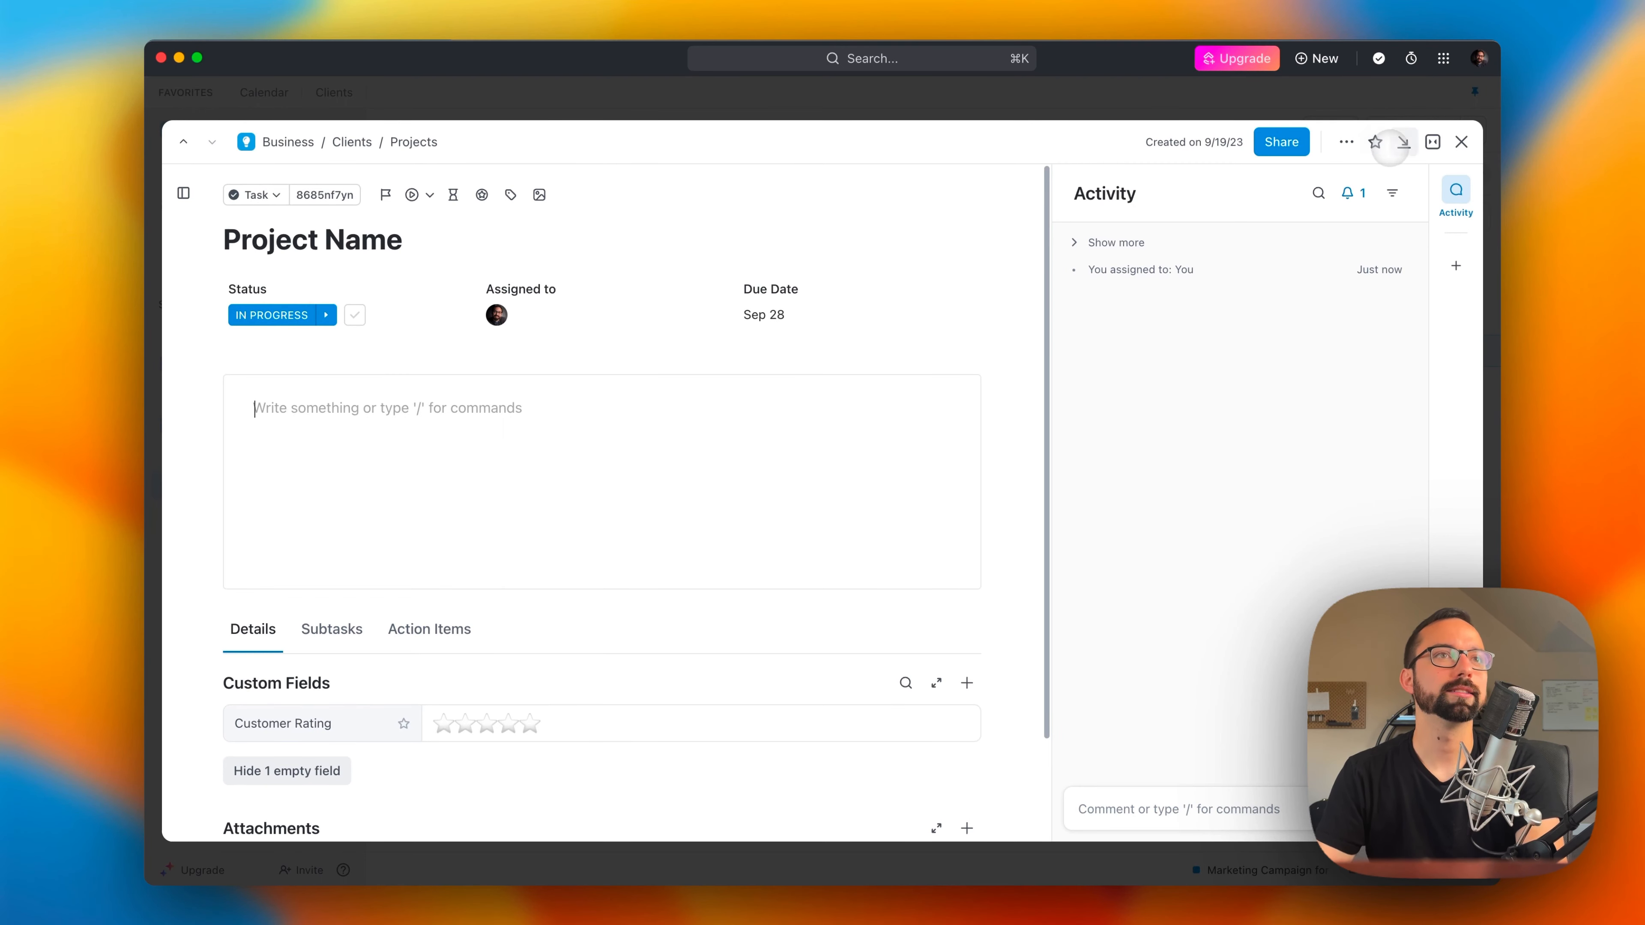
Step: Switch the Project Name task to full screen and then to a widened side panel, and set its sprint points to 3
left_click(1432, 142)
left_click(1352, 194)
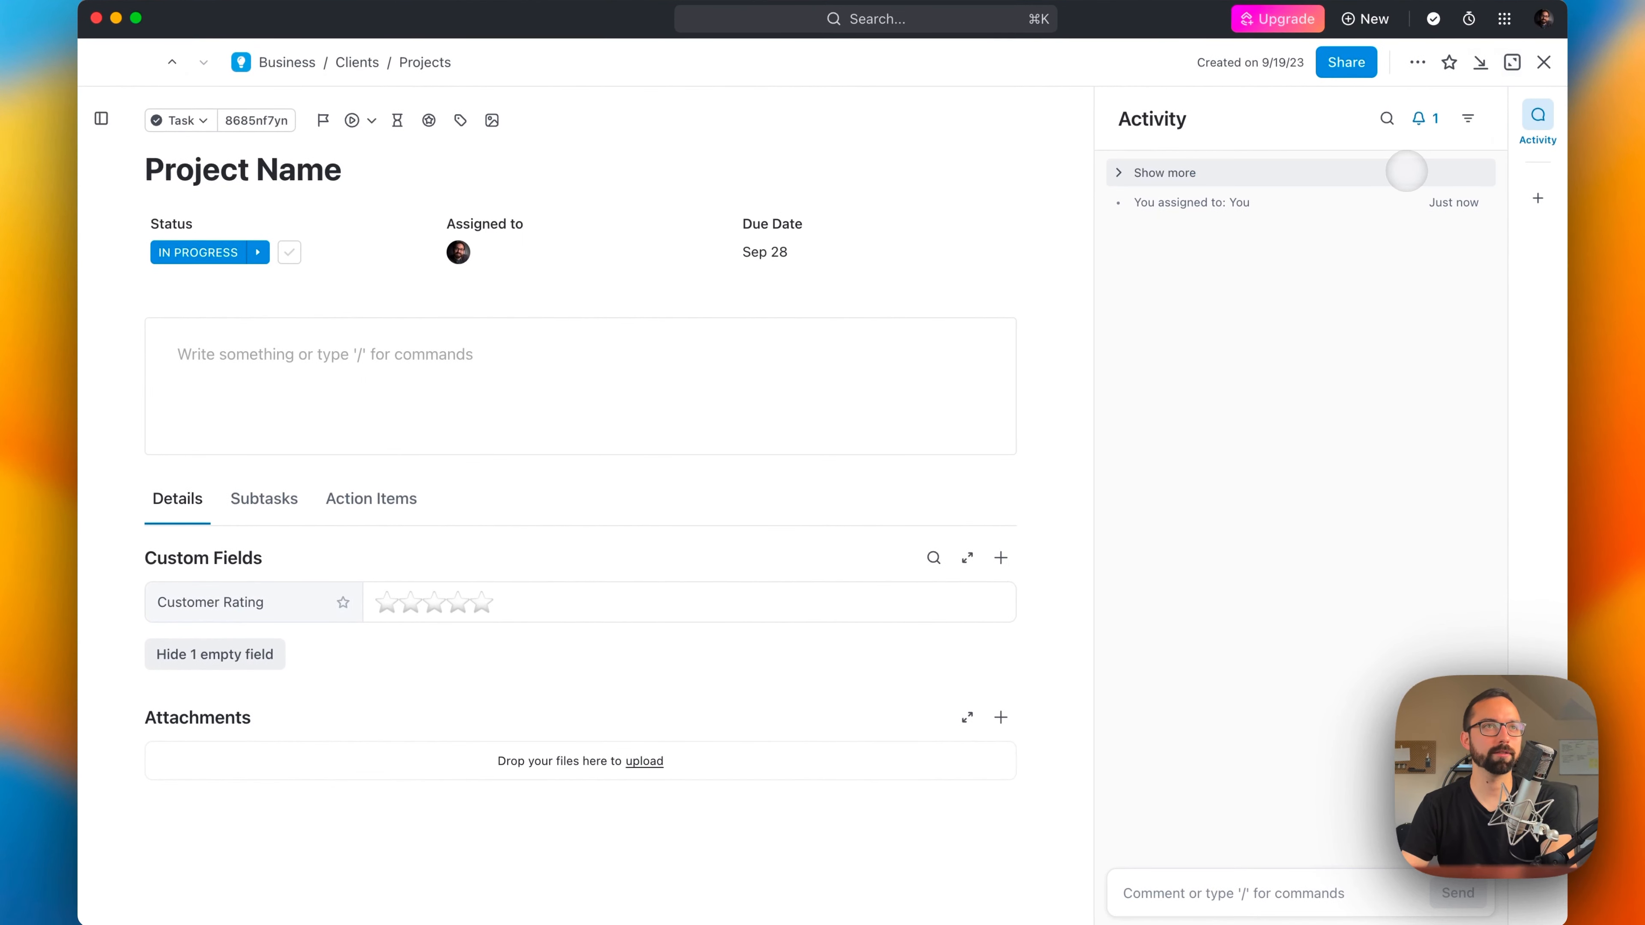
left_click(1512, 61)
left_click(1486, 130)
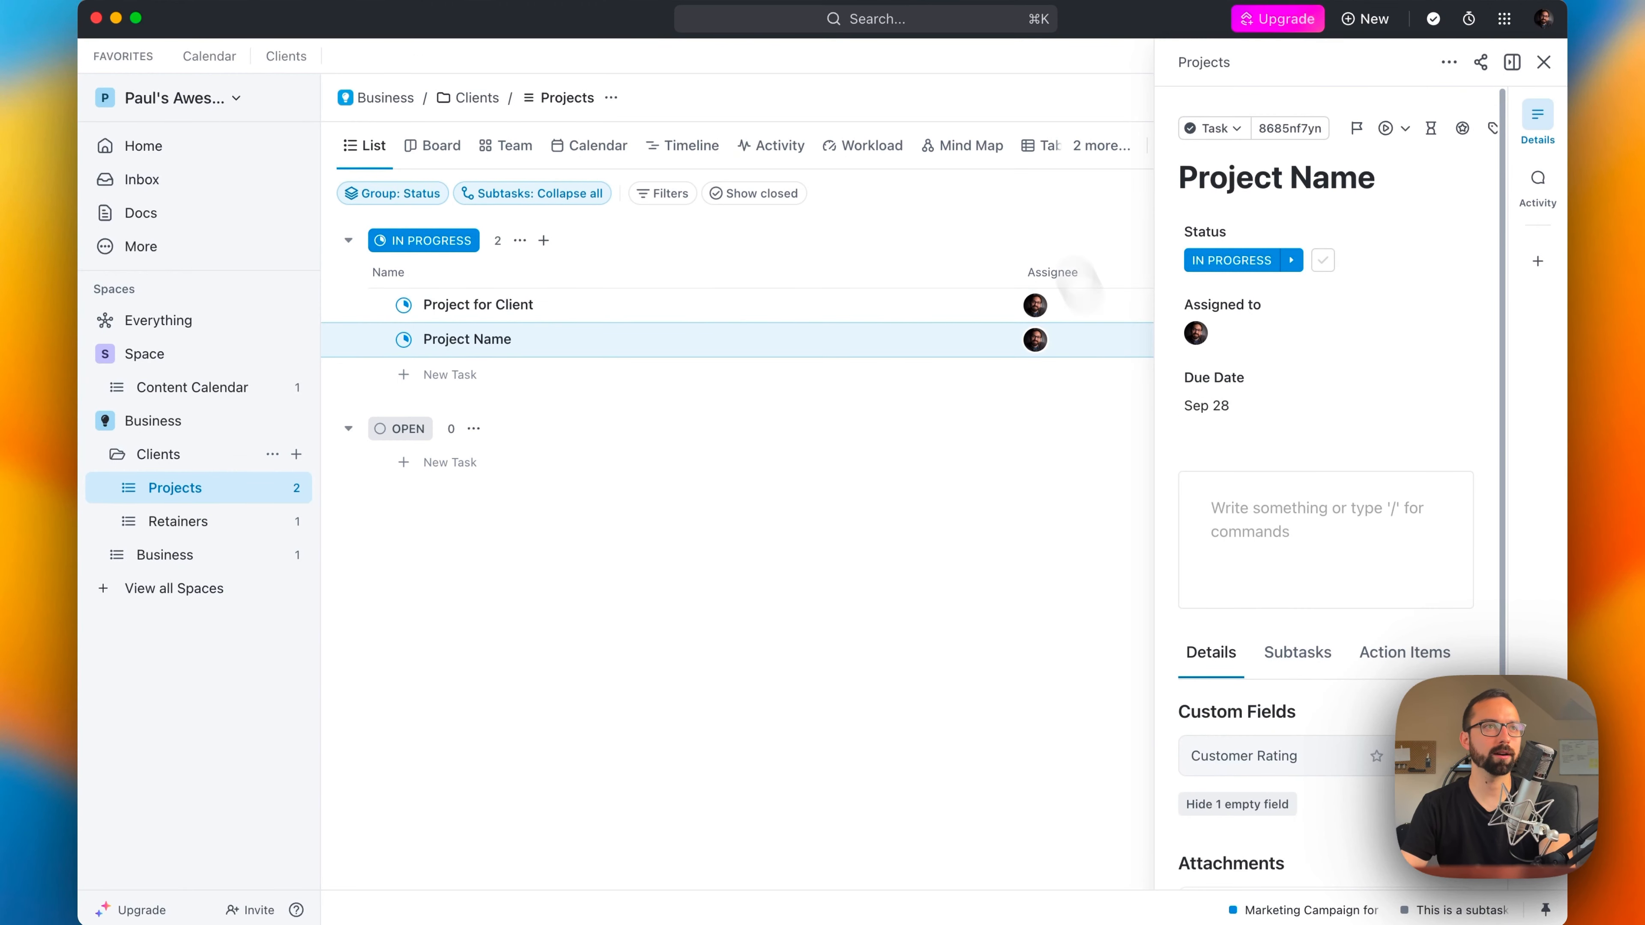
left_click_drag(1152, 338, 823, 389)
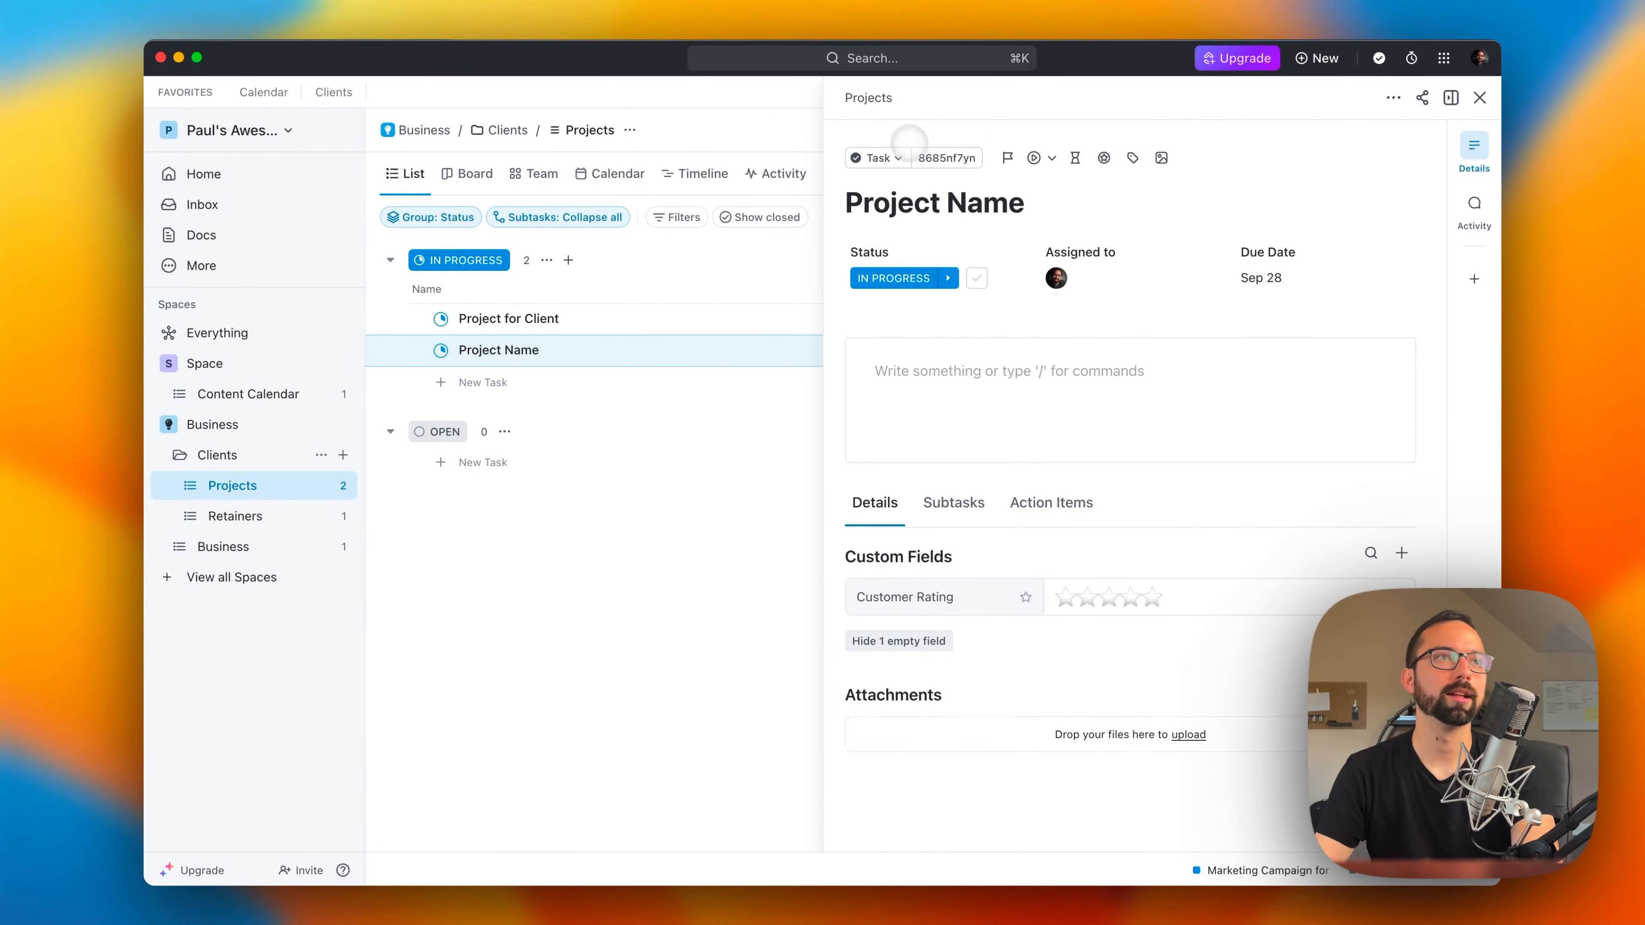
left_click(1104, 157)
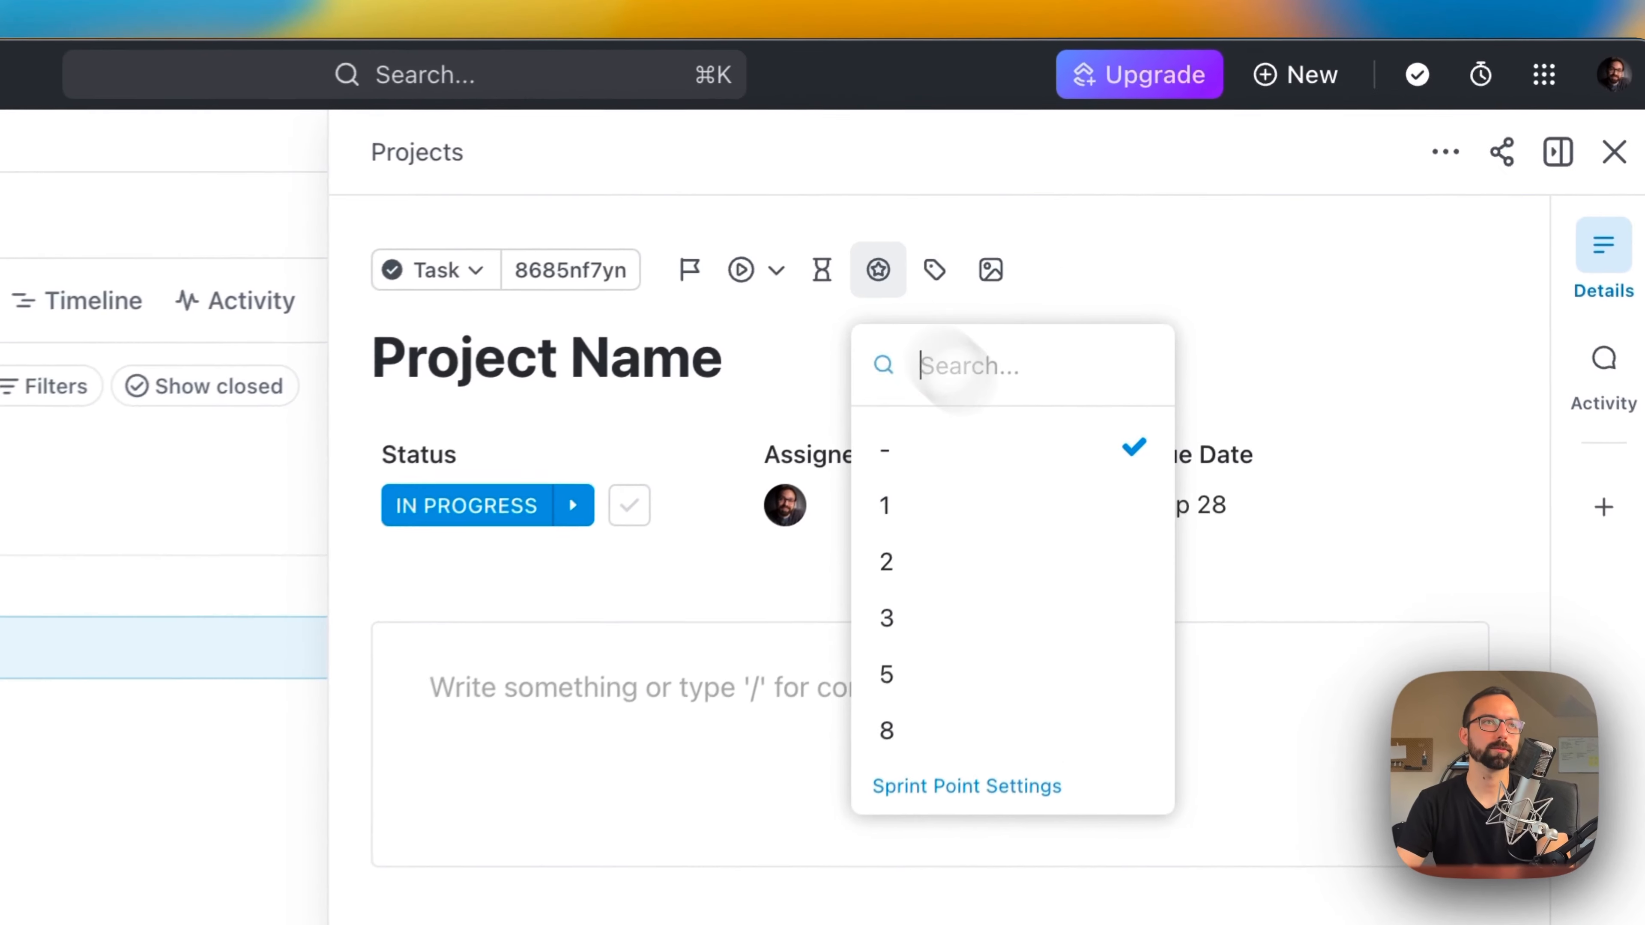
left_click(1148, 333)
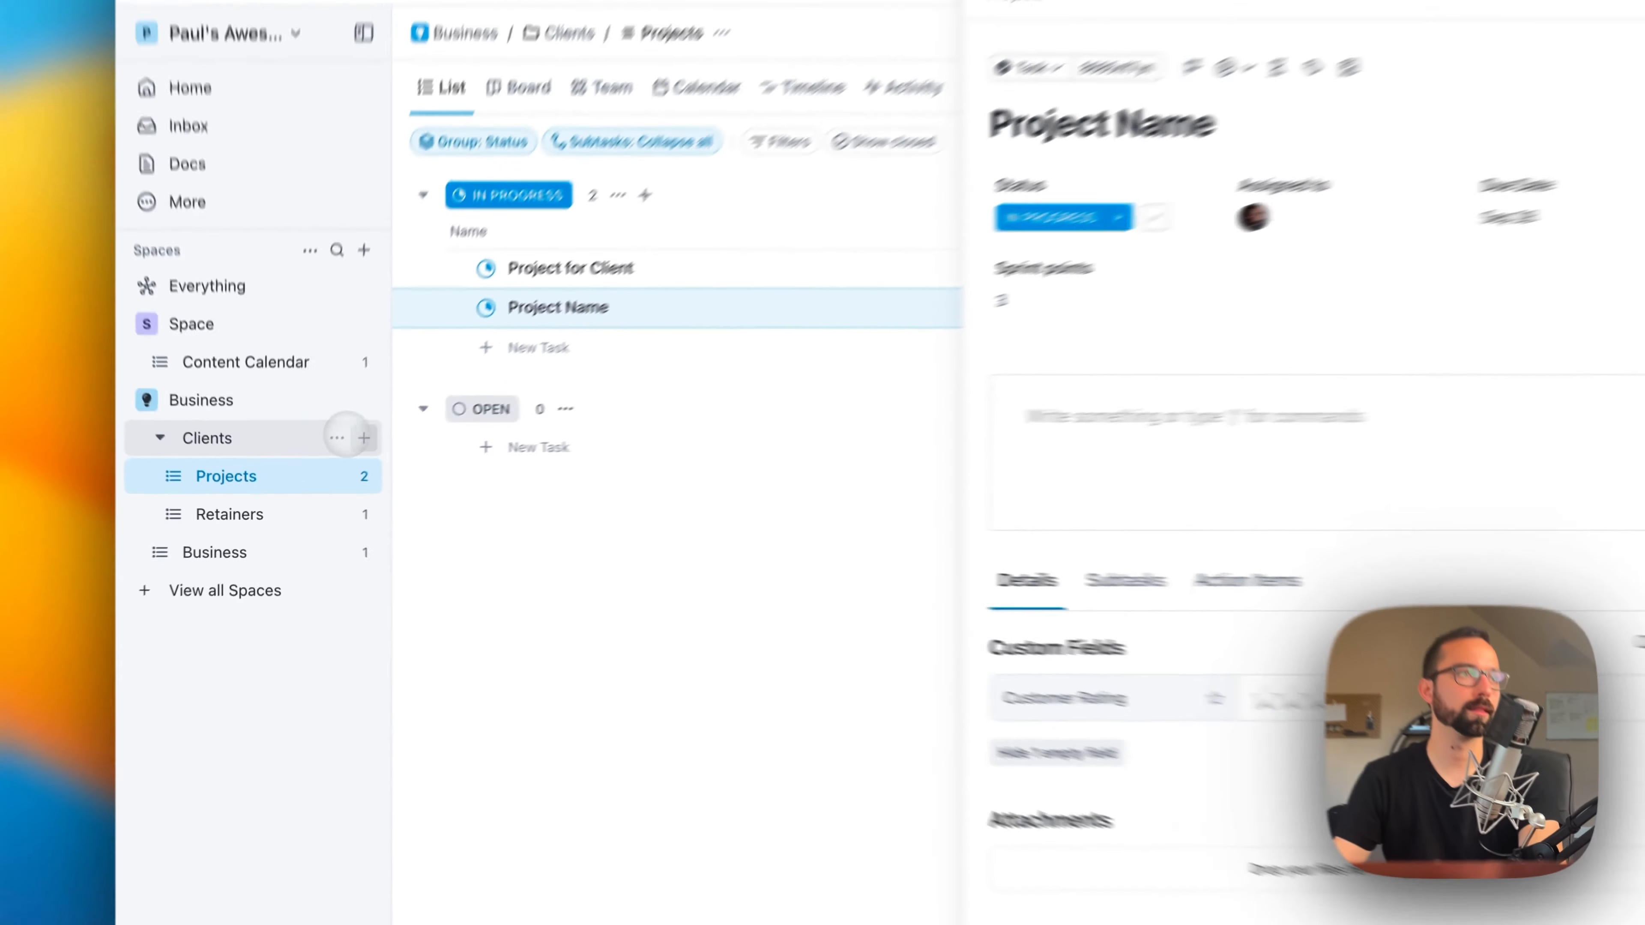
Step: Create a Sprint Folder in the Business space, saving the default settings of 2-week sprints measured in sprint points
left_click(364, 437)
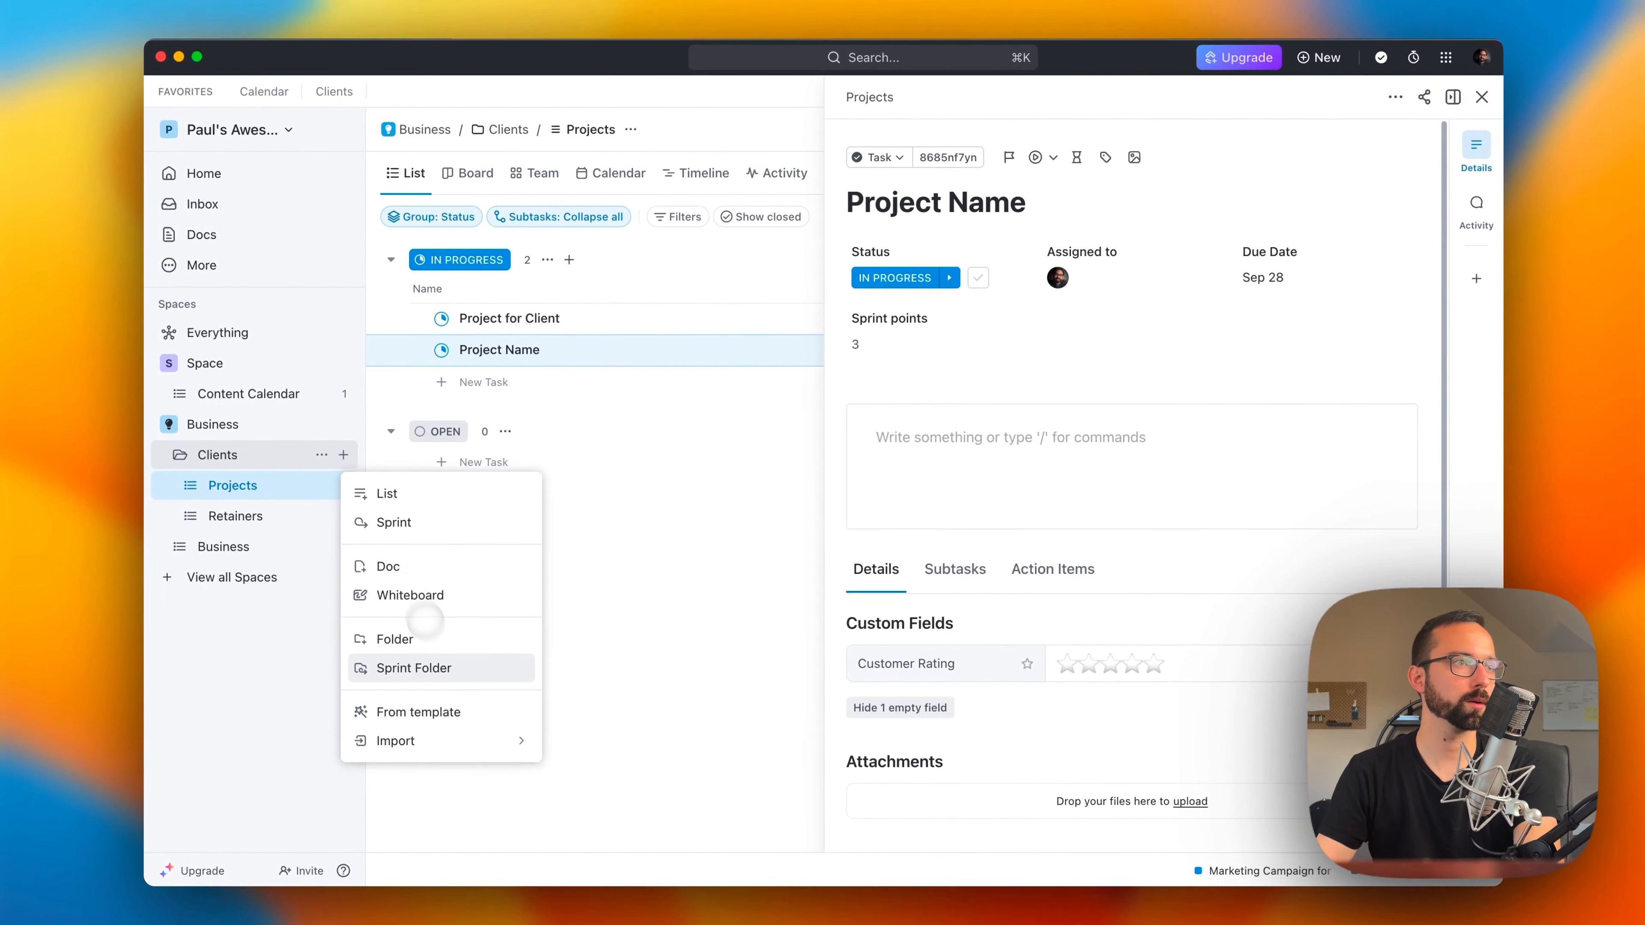
left_click(443, 667)
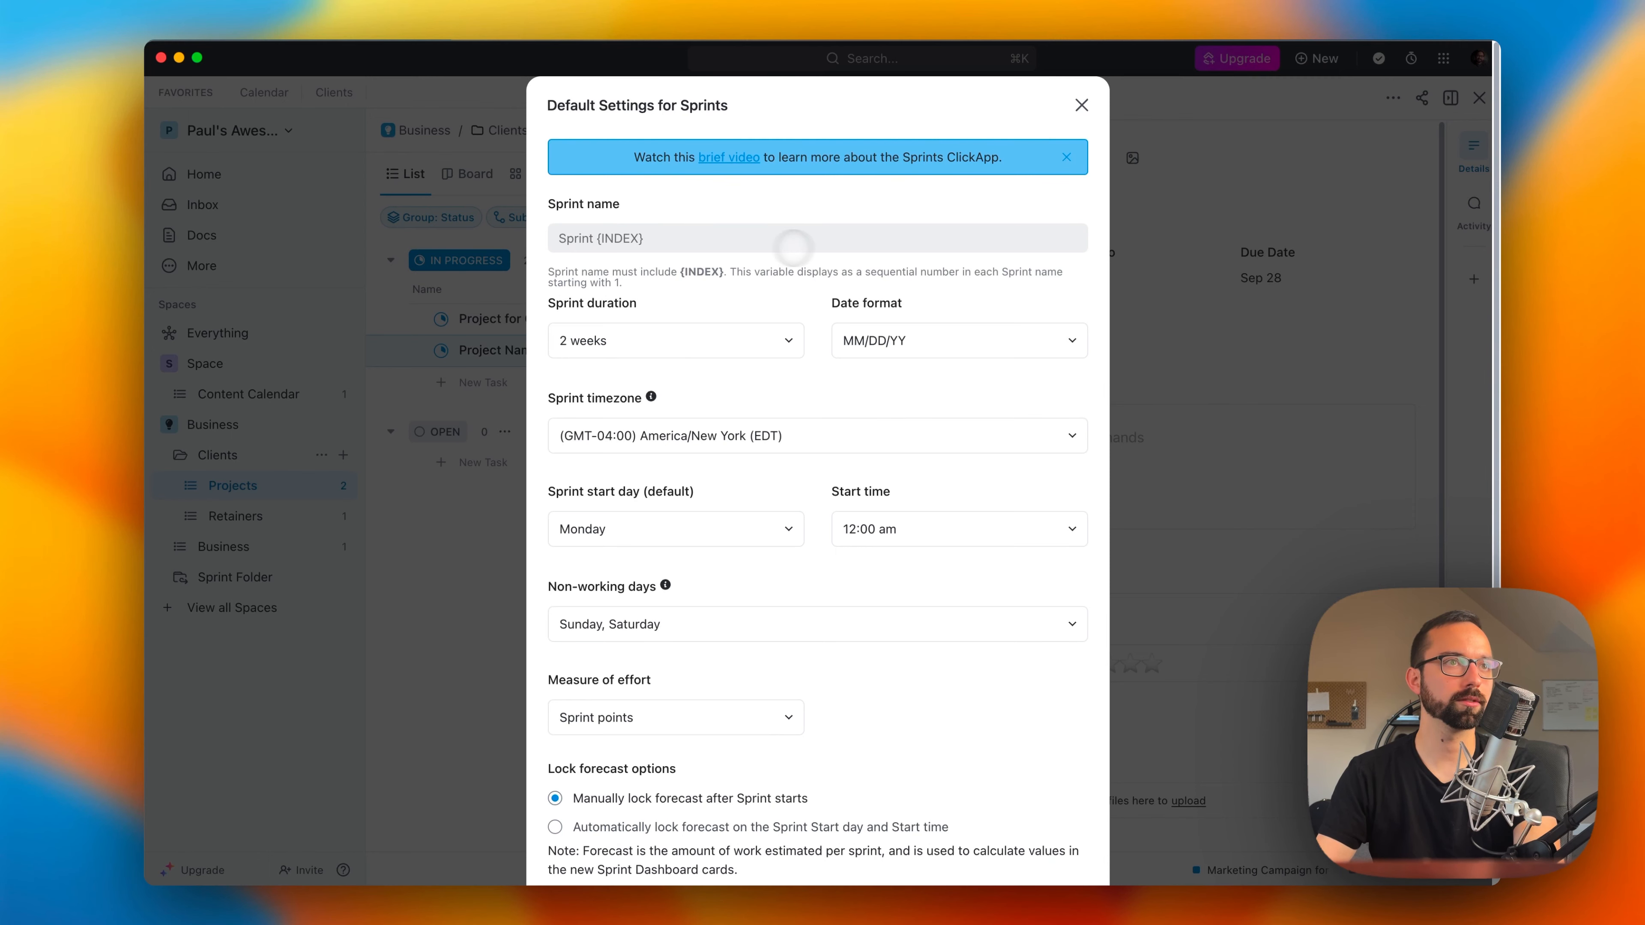
scroll(816, 253, "down", 10)
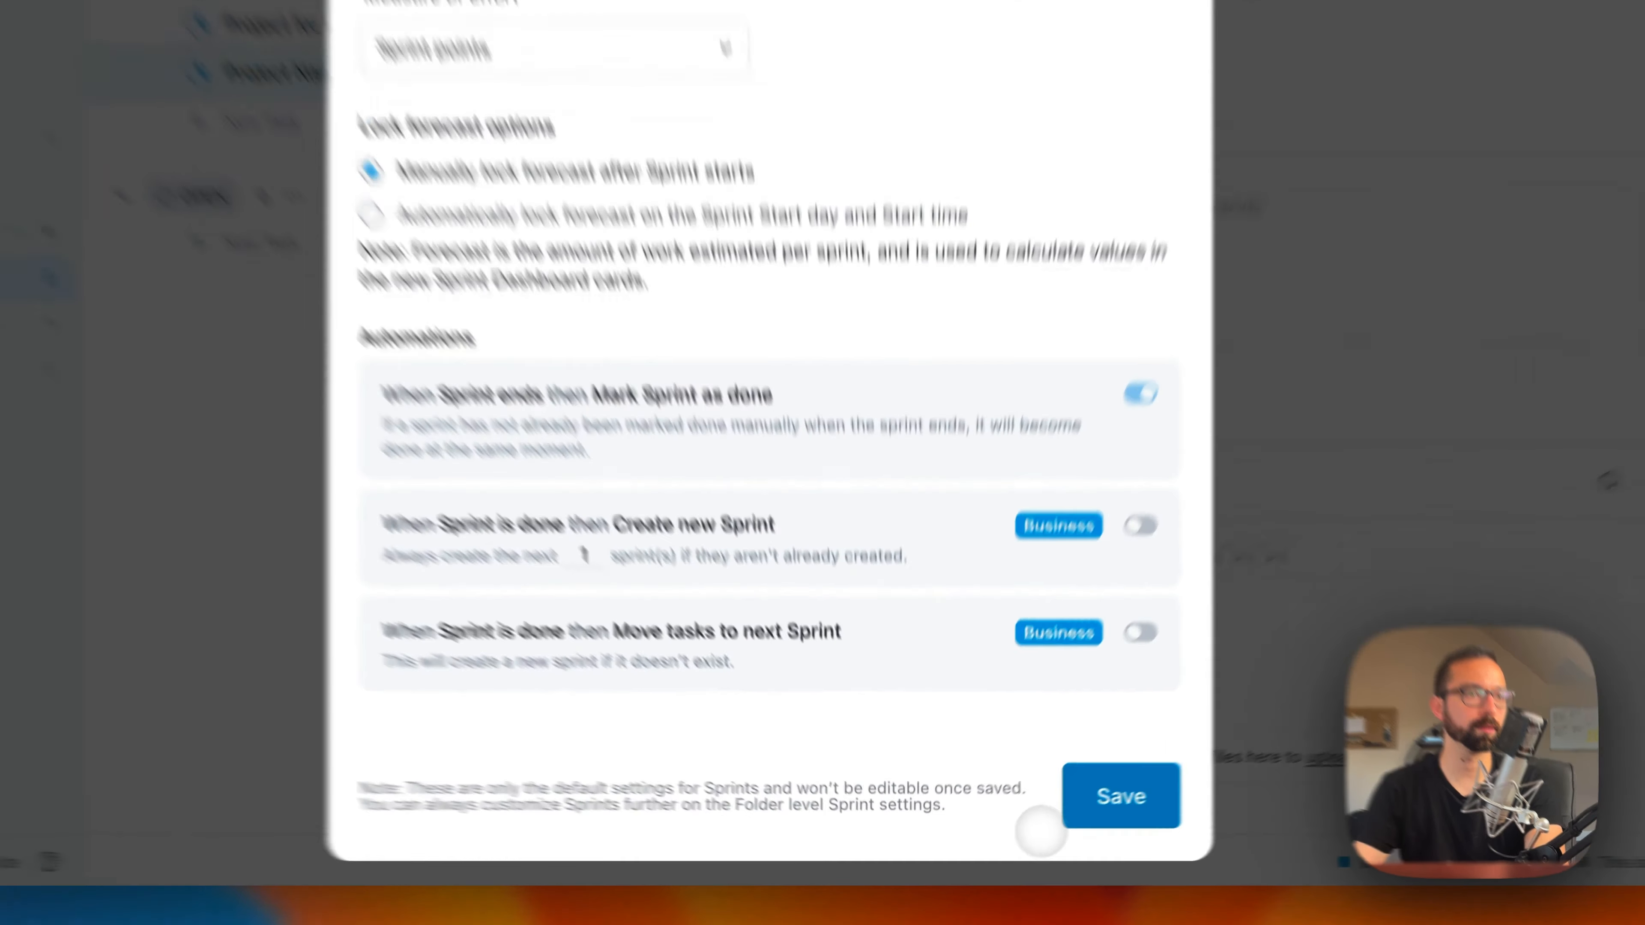
left_click(1048, 827)
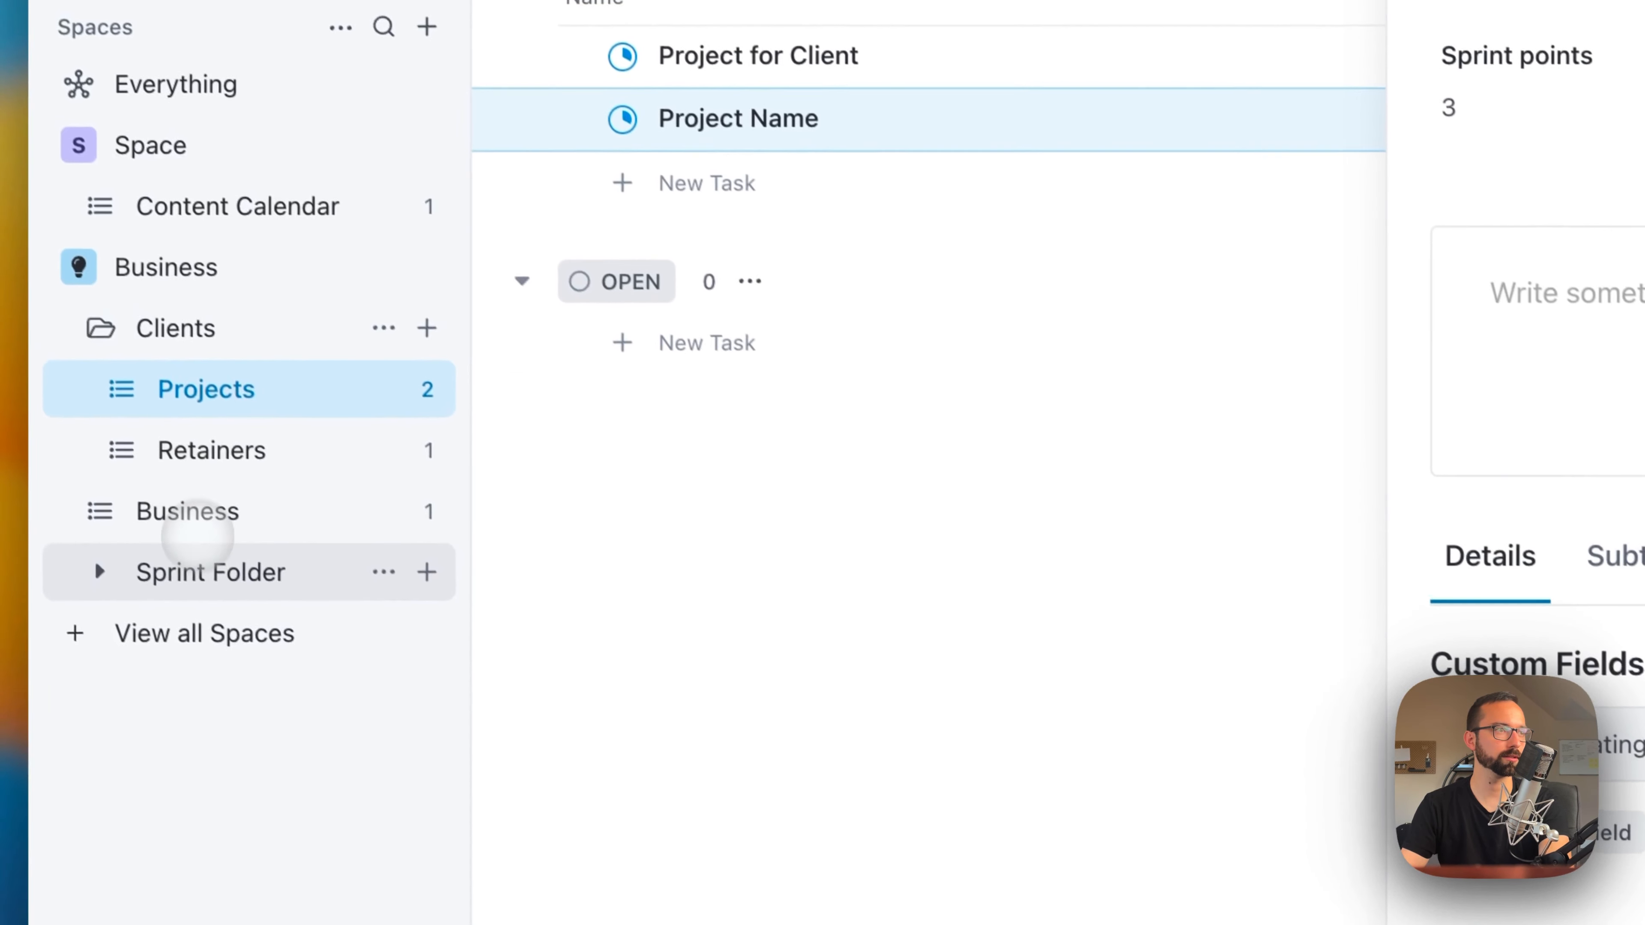
Step: Create the first sprint in the Sprint Folder, dated 9/25/23 - 10/8/23, and open it
left_click(200, 570)
left_click(425, 570)
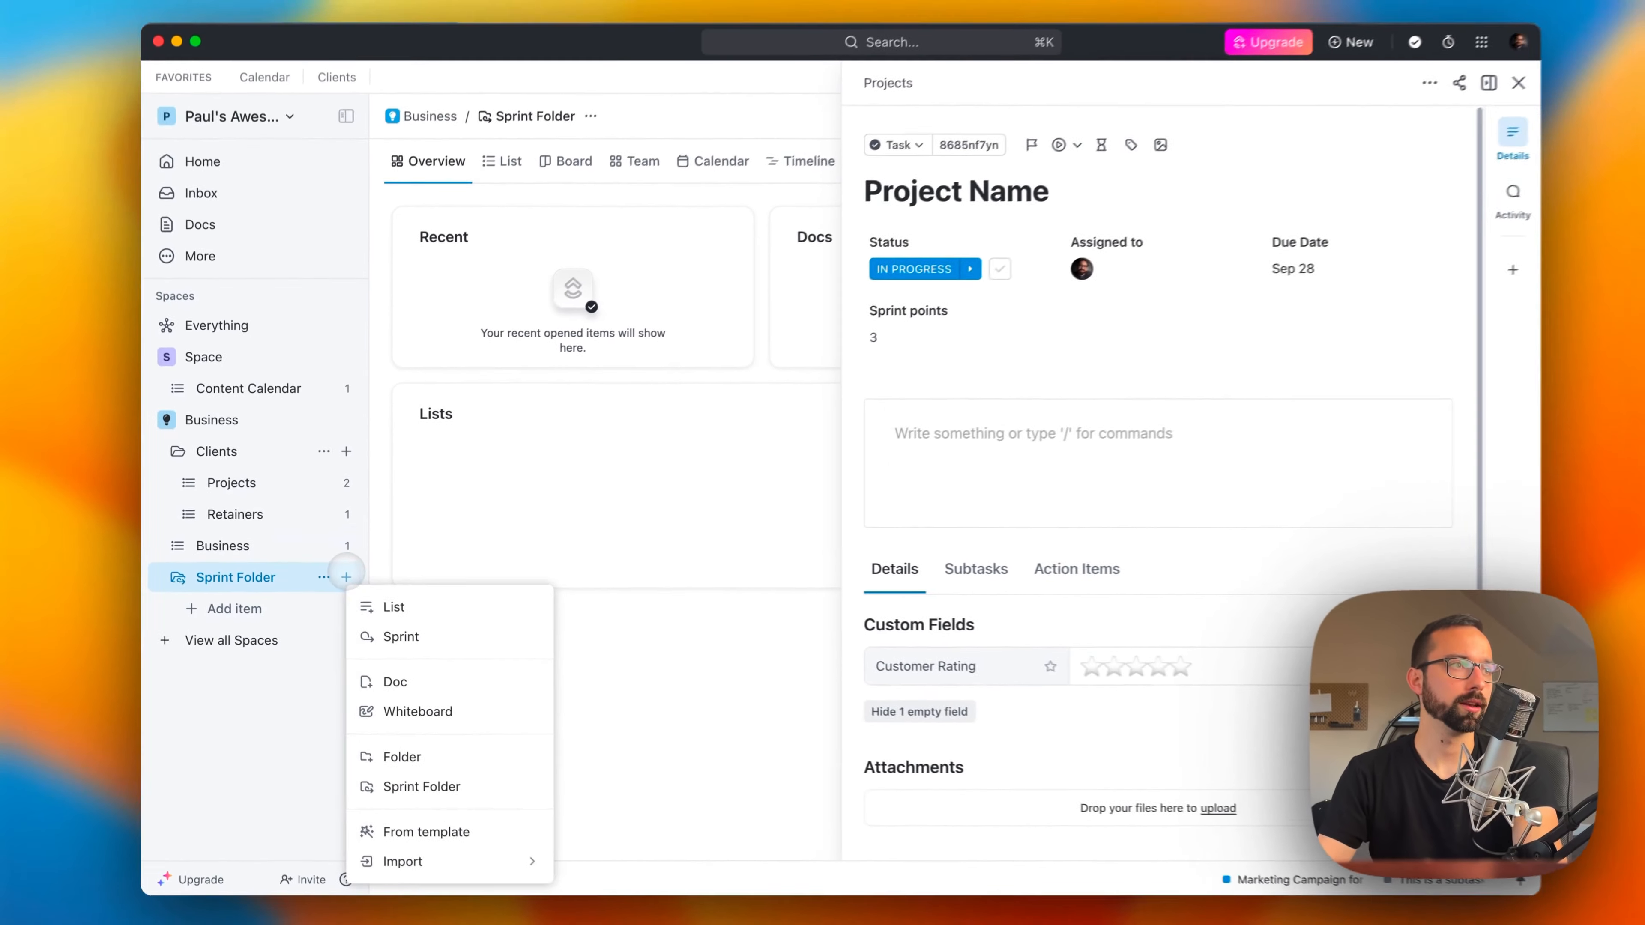
left_click(401, 637)
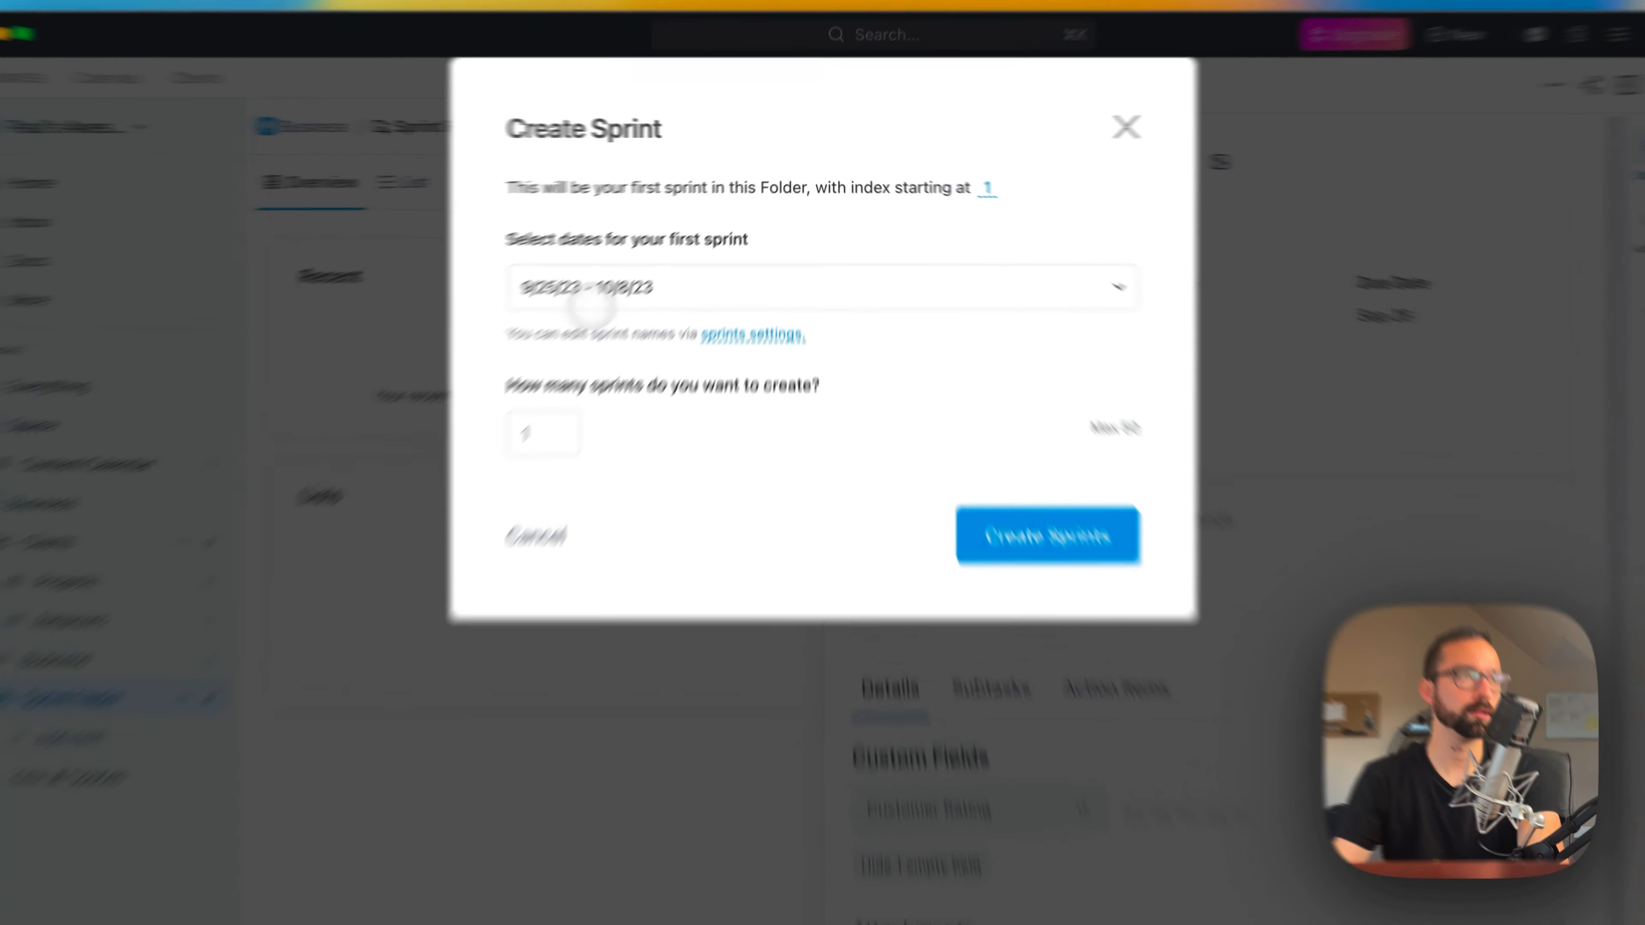
left_click(1017, 513)
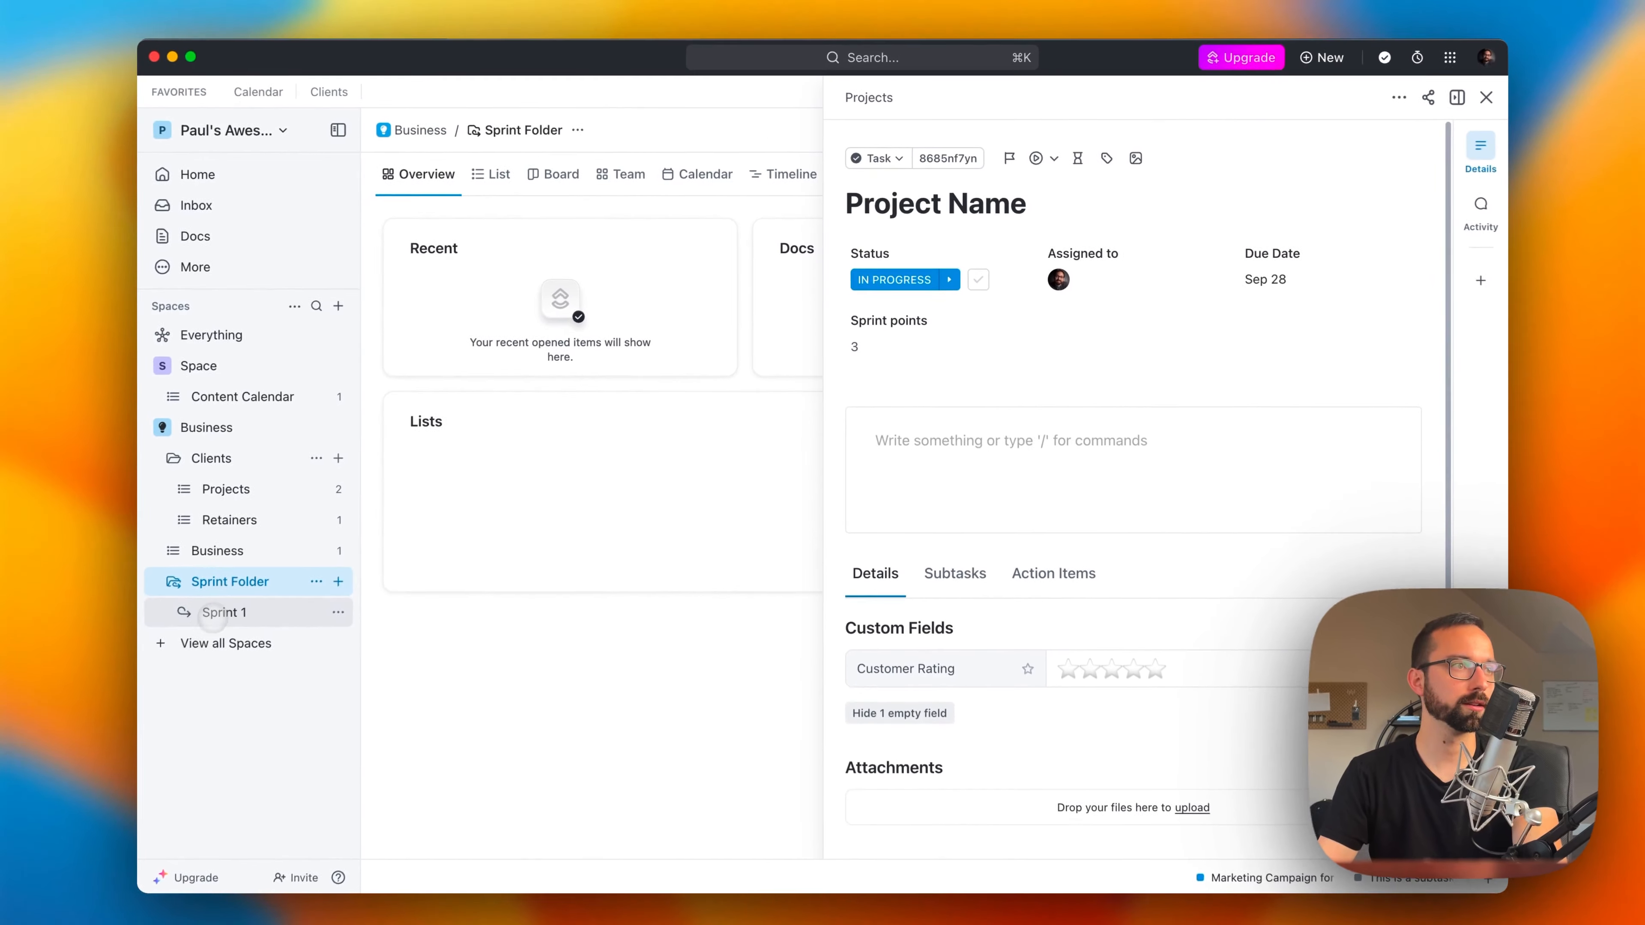
left_click(208, 620)
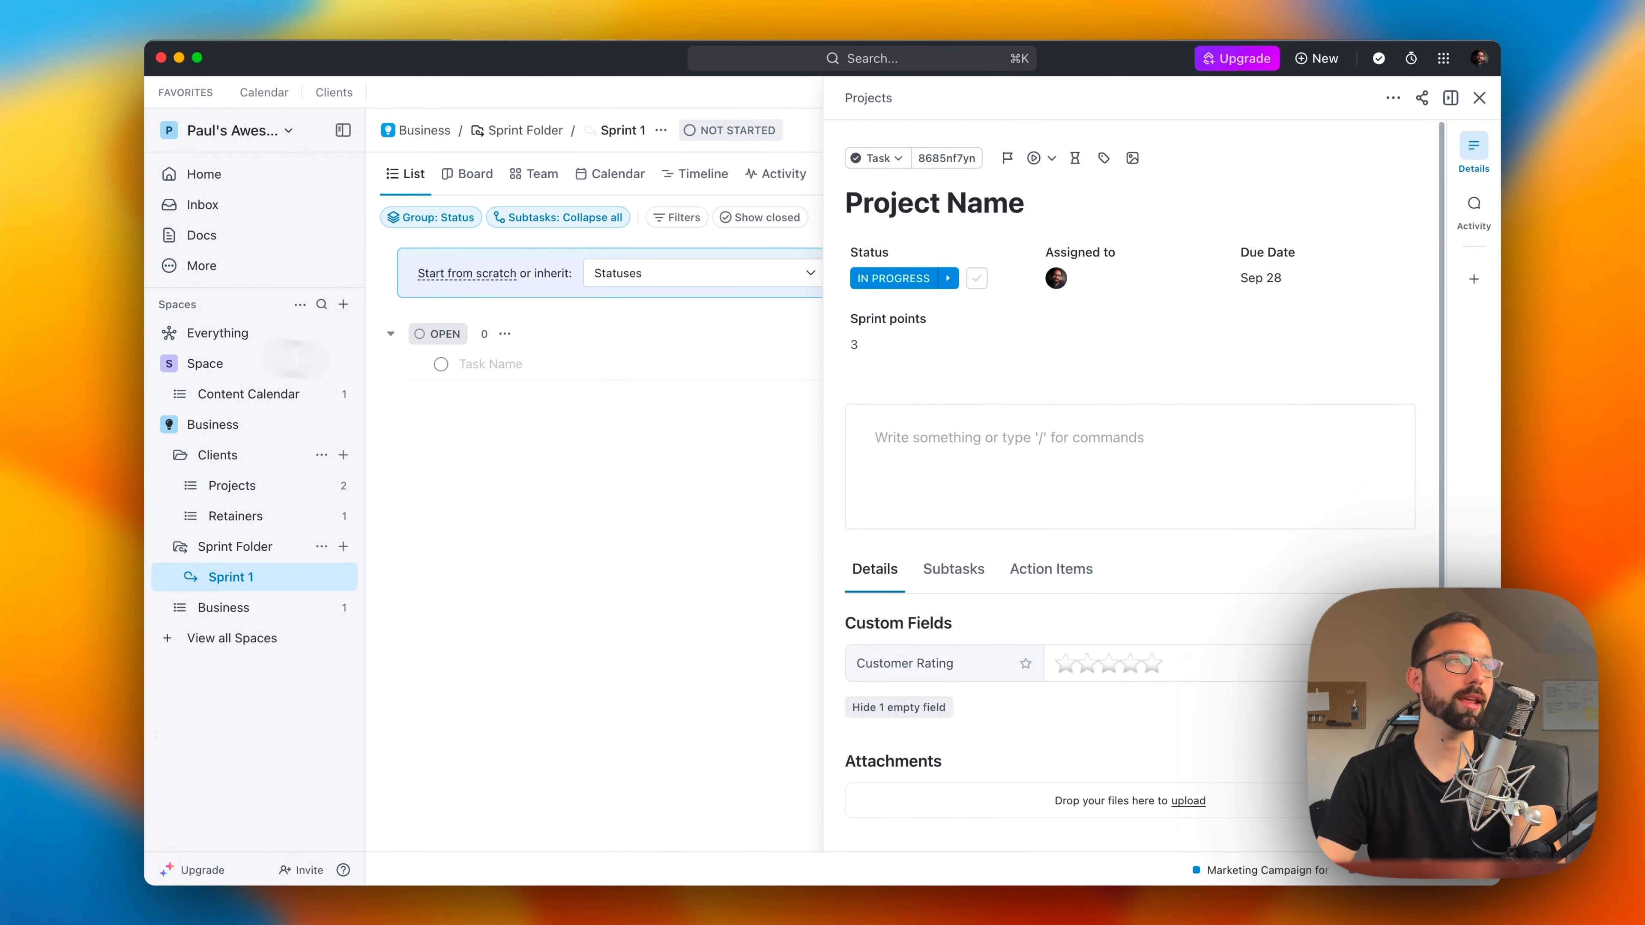
Step: Return to the Projects list, close the task's side panel and select the Project Name task
left_click(233, 485)
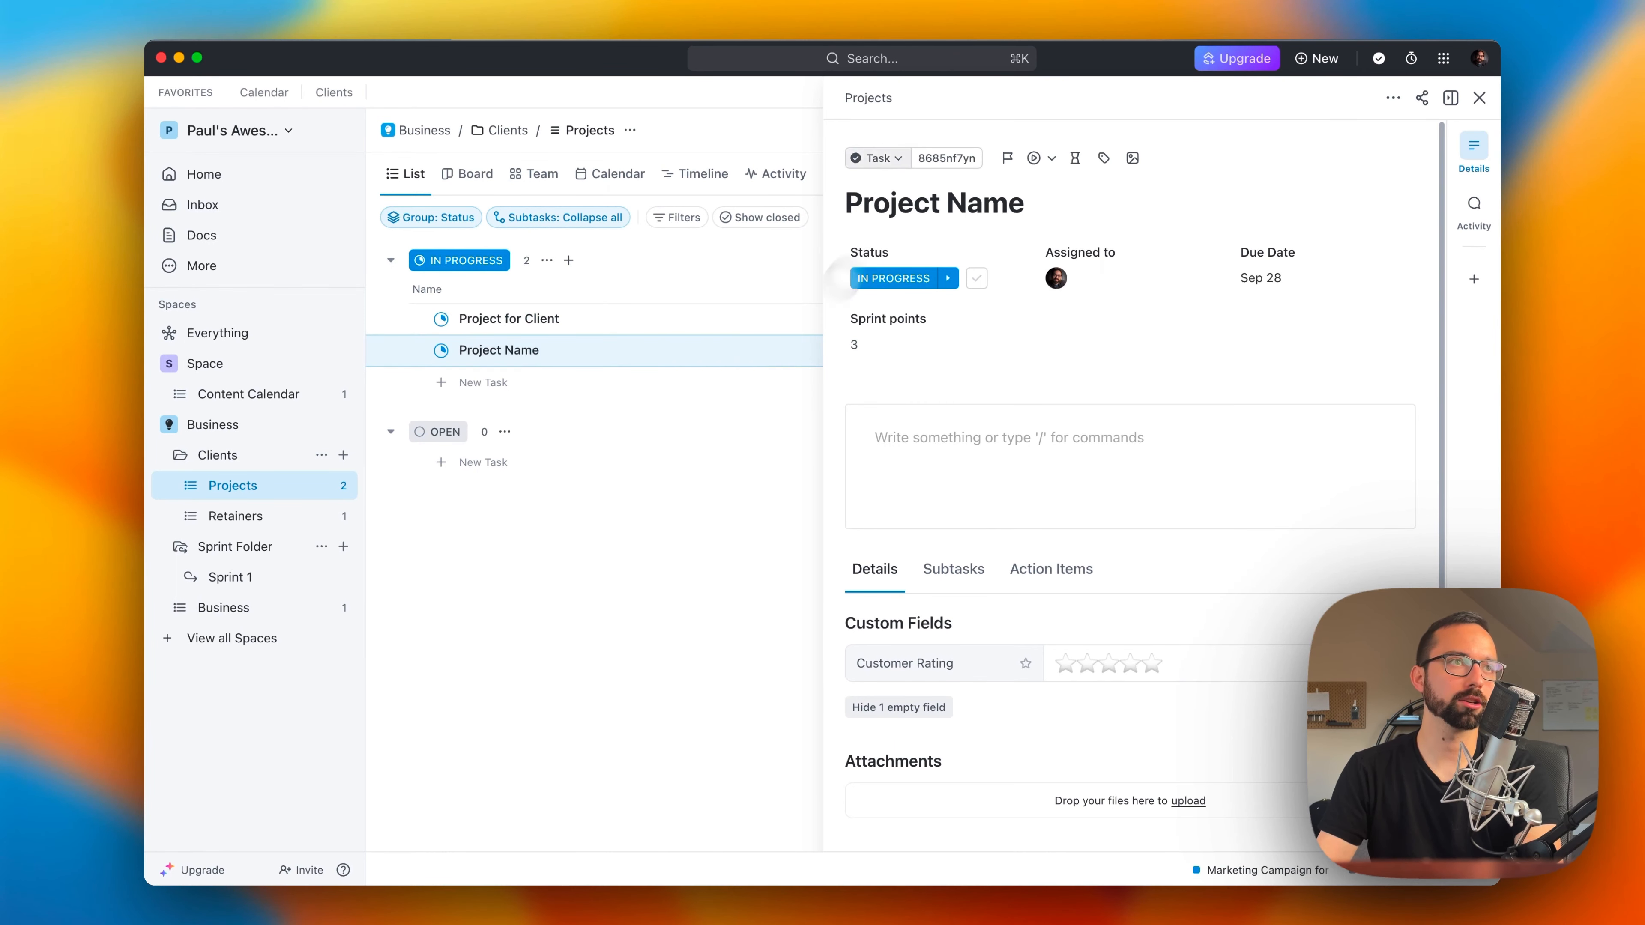
left_click(1479, 97)
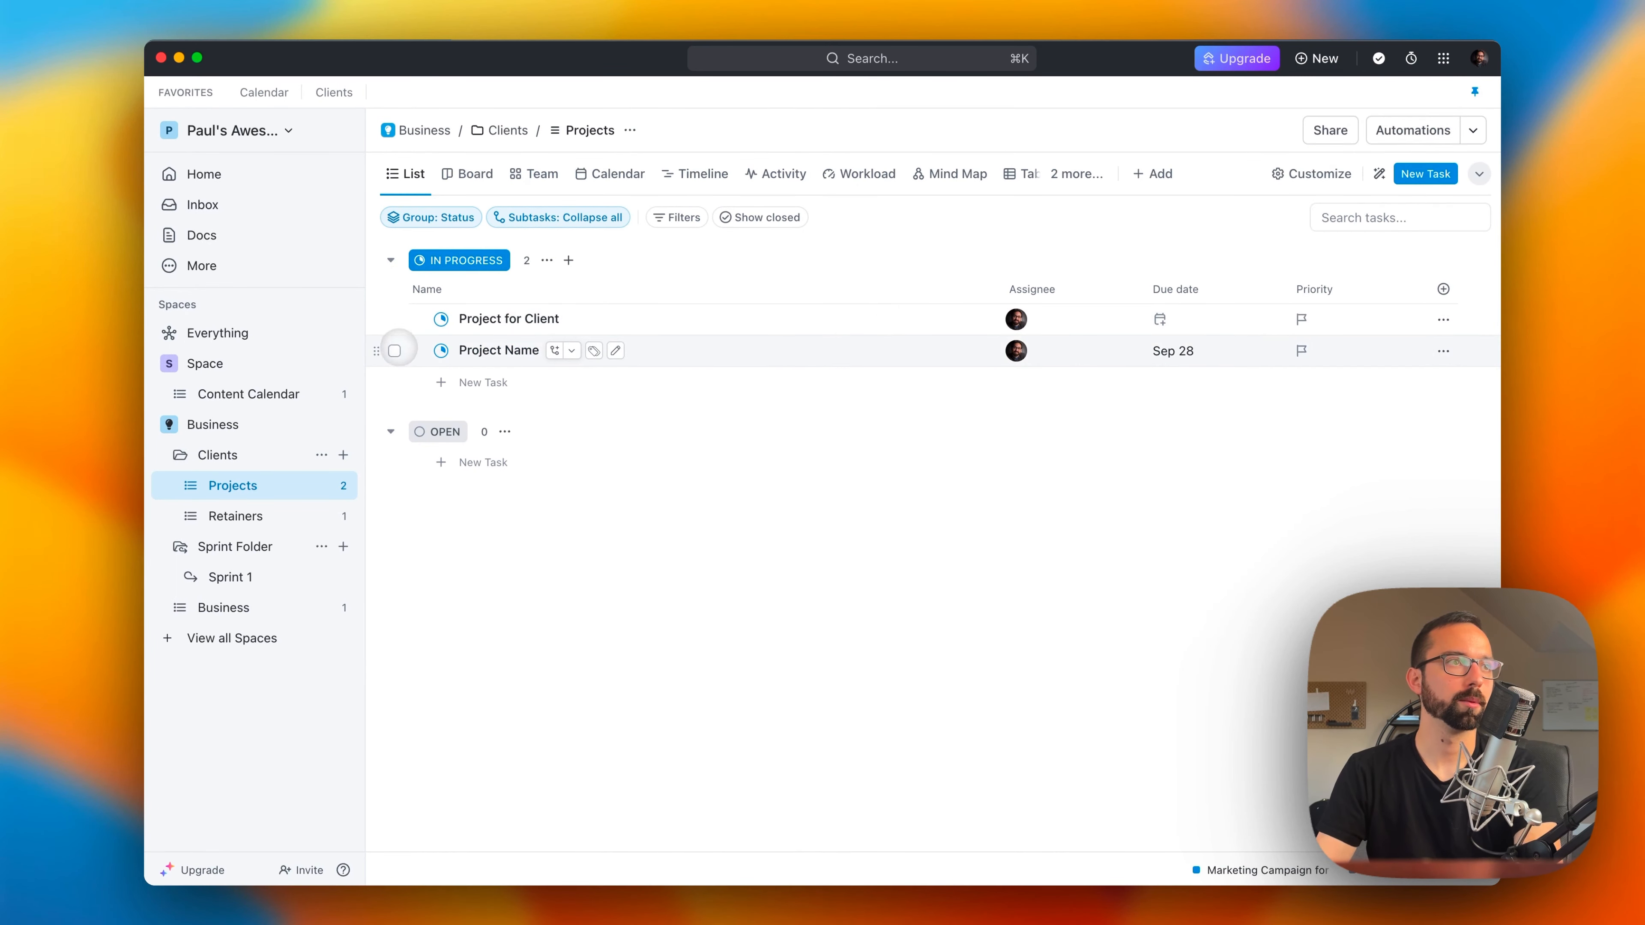
left_click(395, 350)
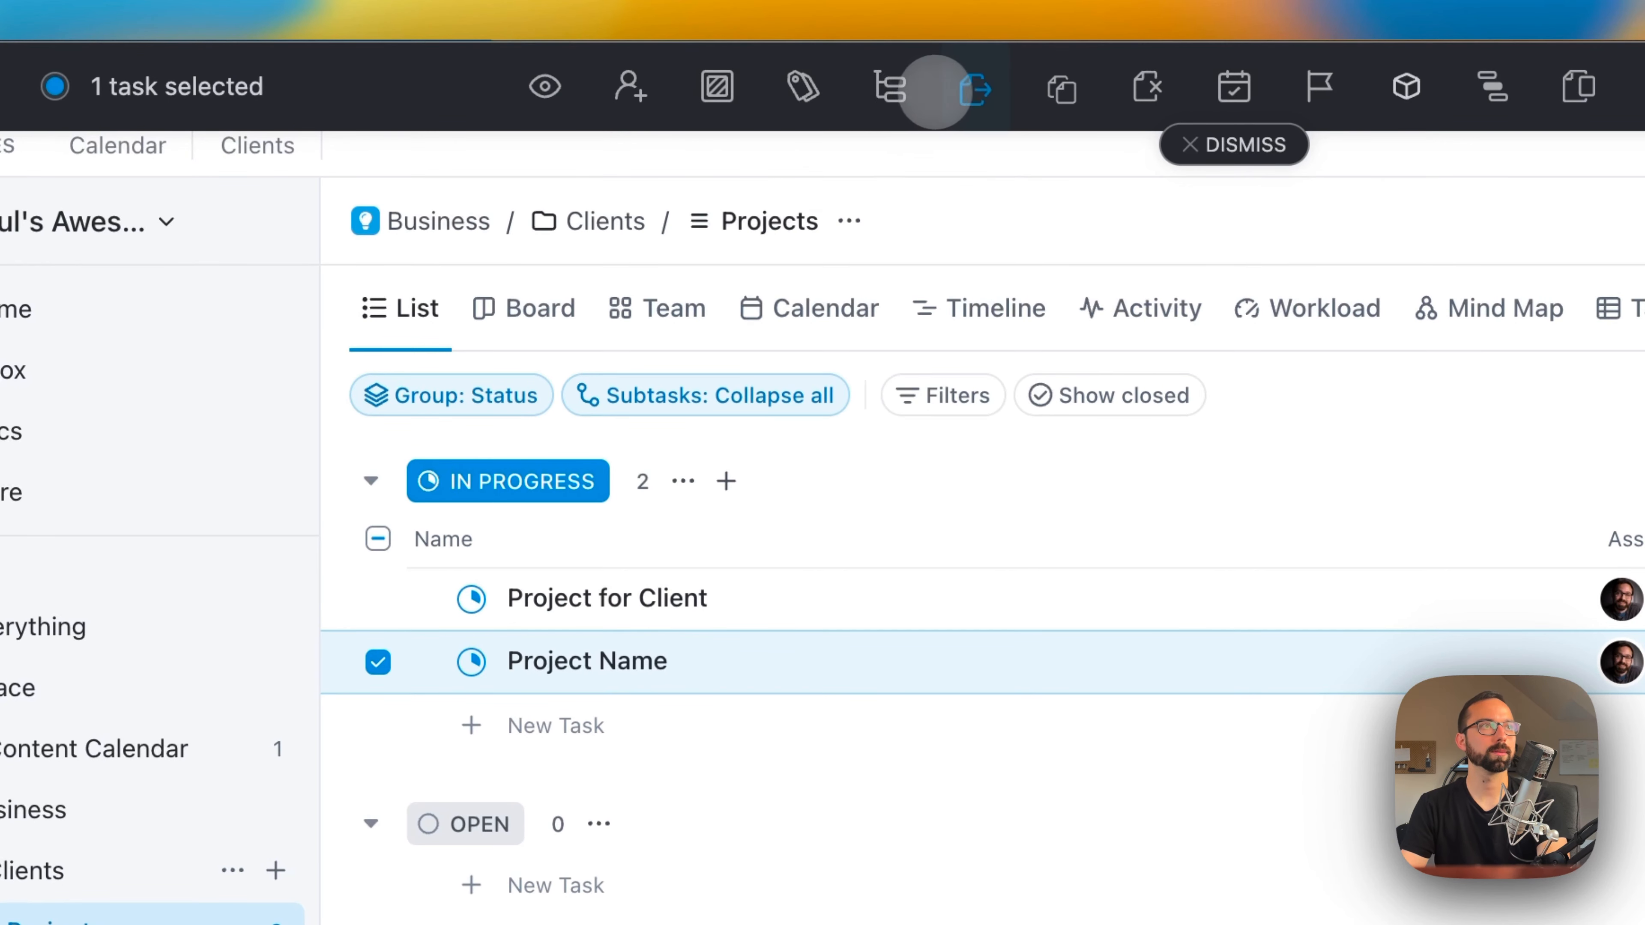
left_click(815, 93)
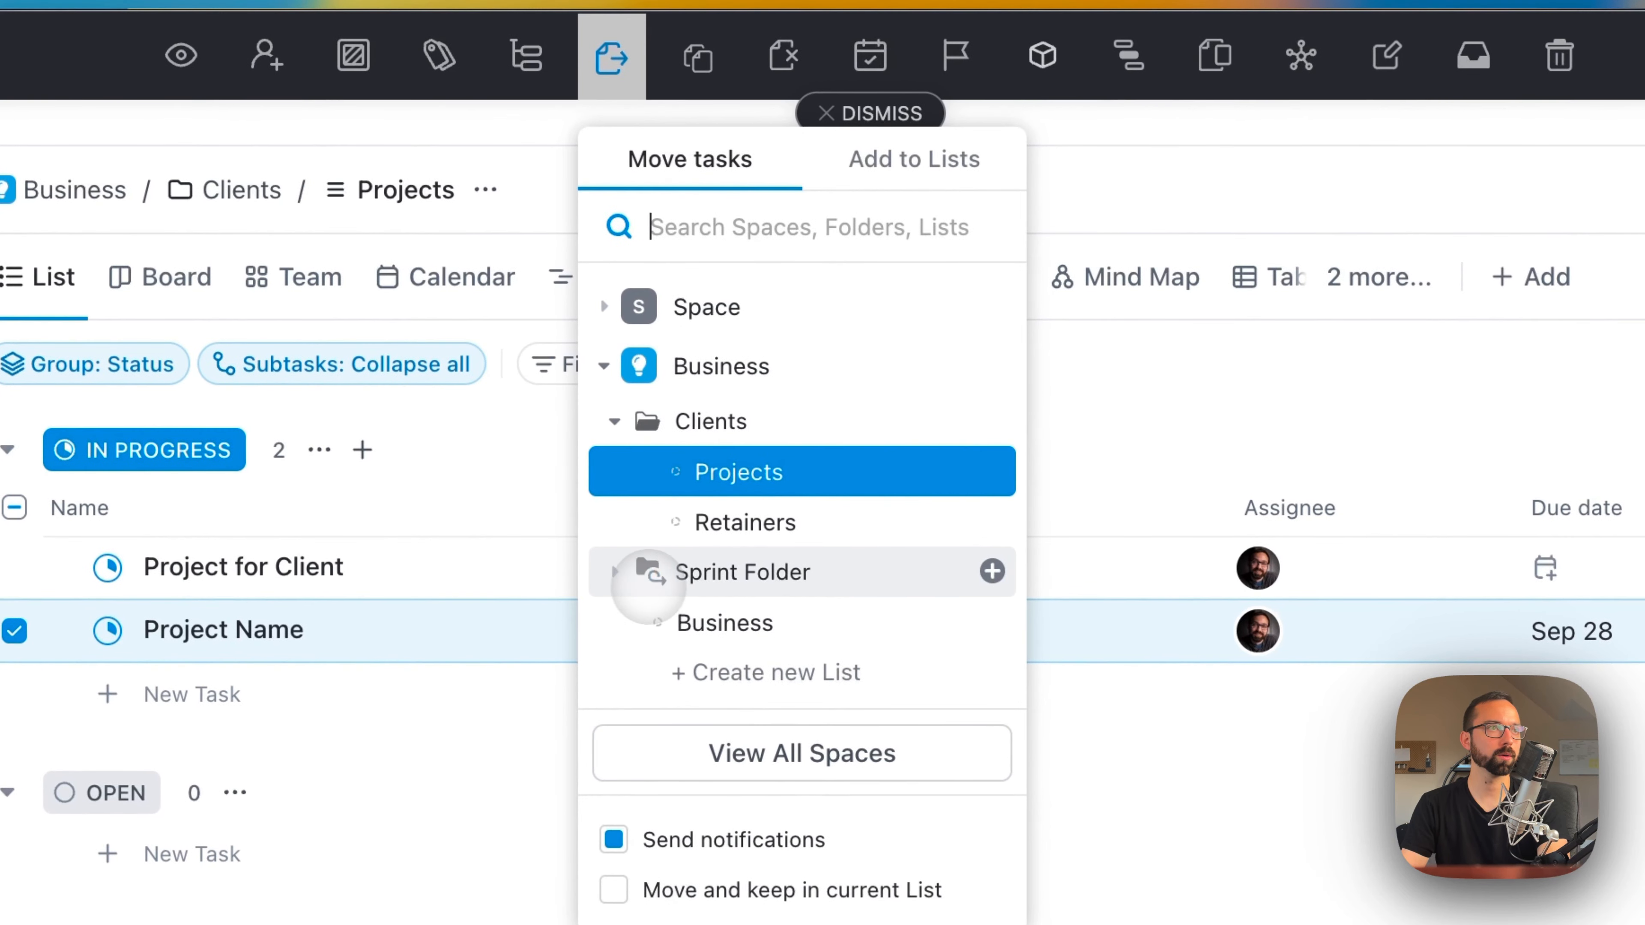
left_click(618, 572)
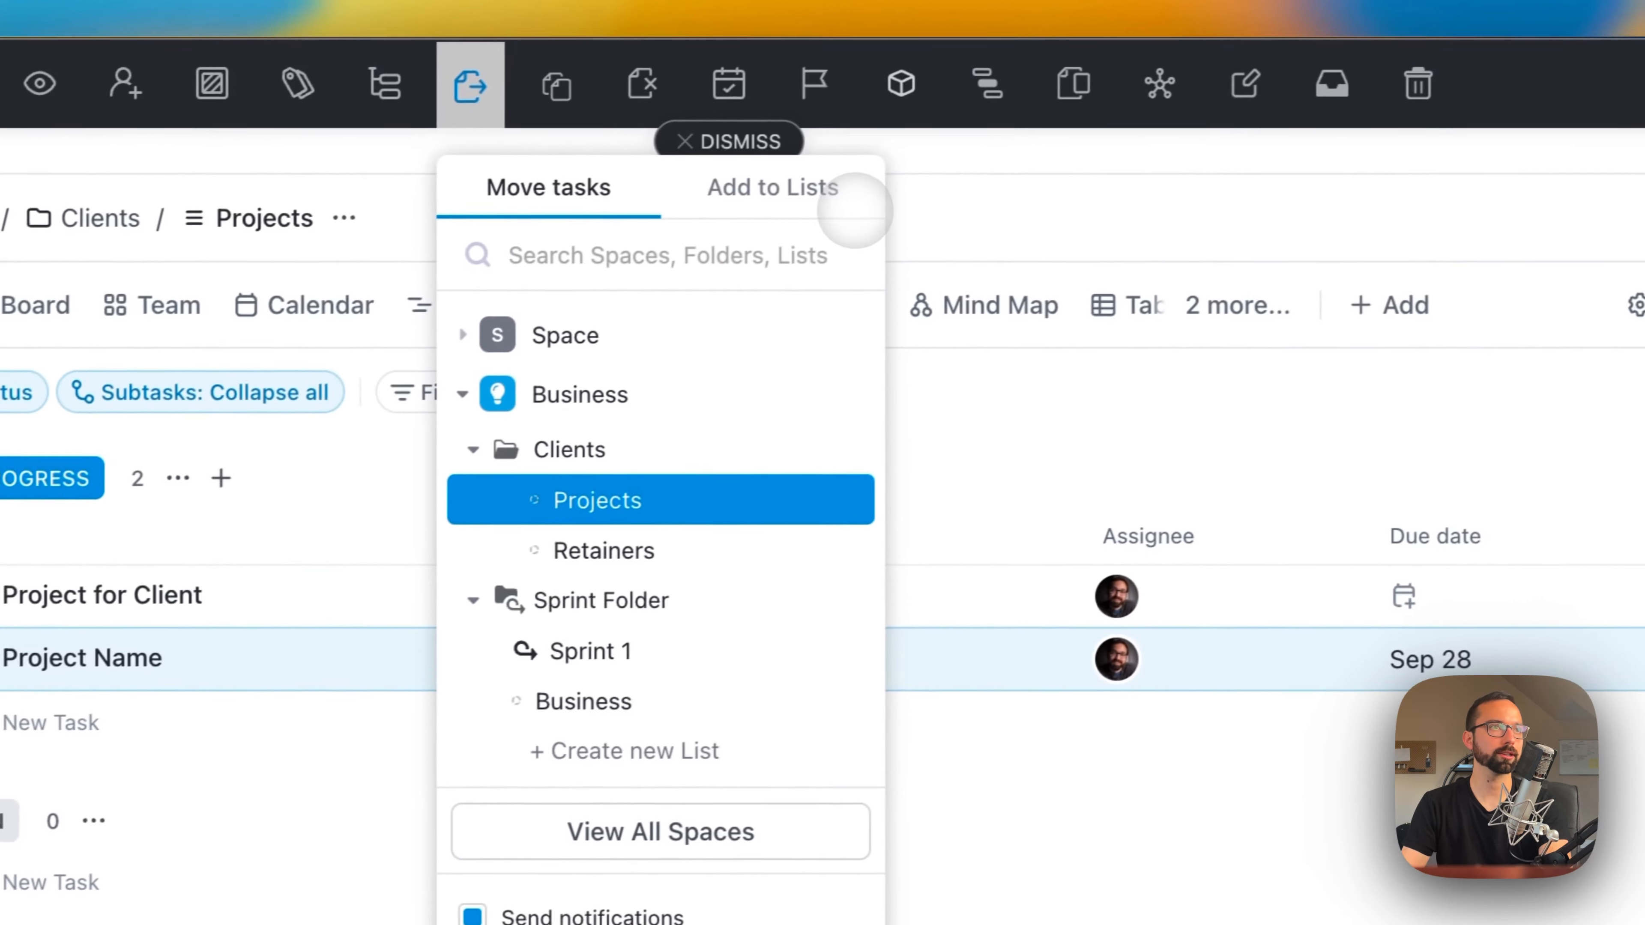
left_click(978, 176)
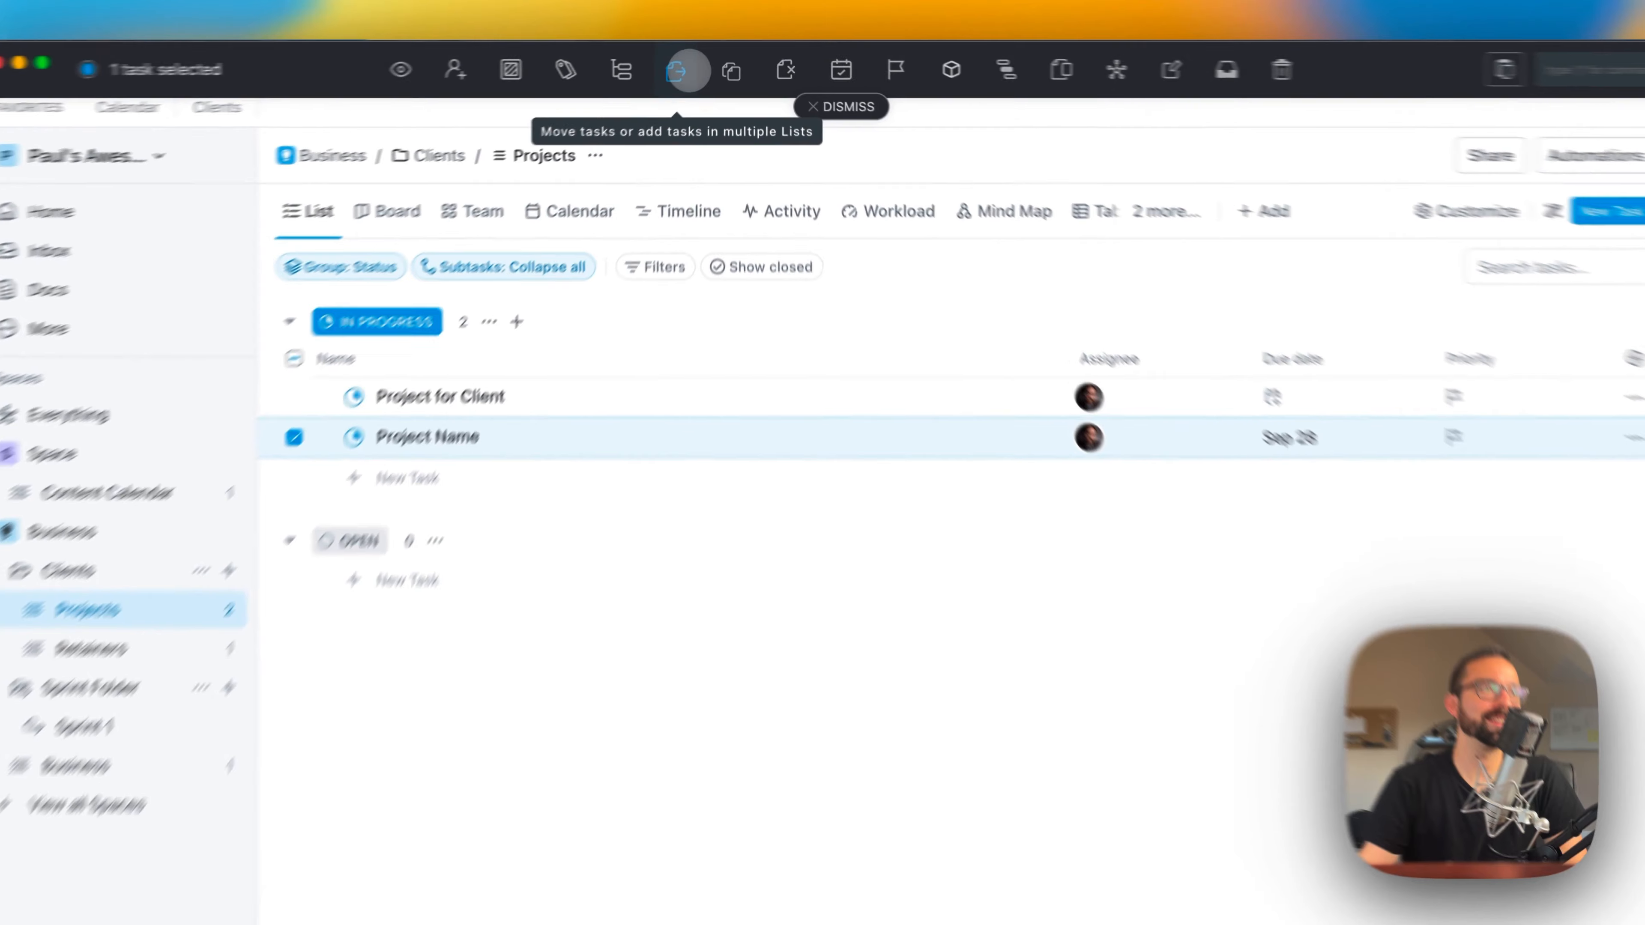
Step: Try to add the selected task to multiple lists, move it to Sprint 1 in the Sprint Folder, and open that sprint
left_click(693, 63)
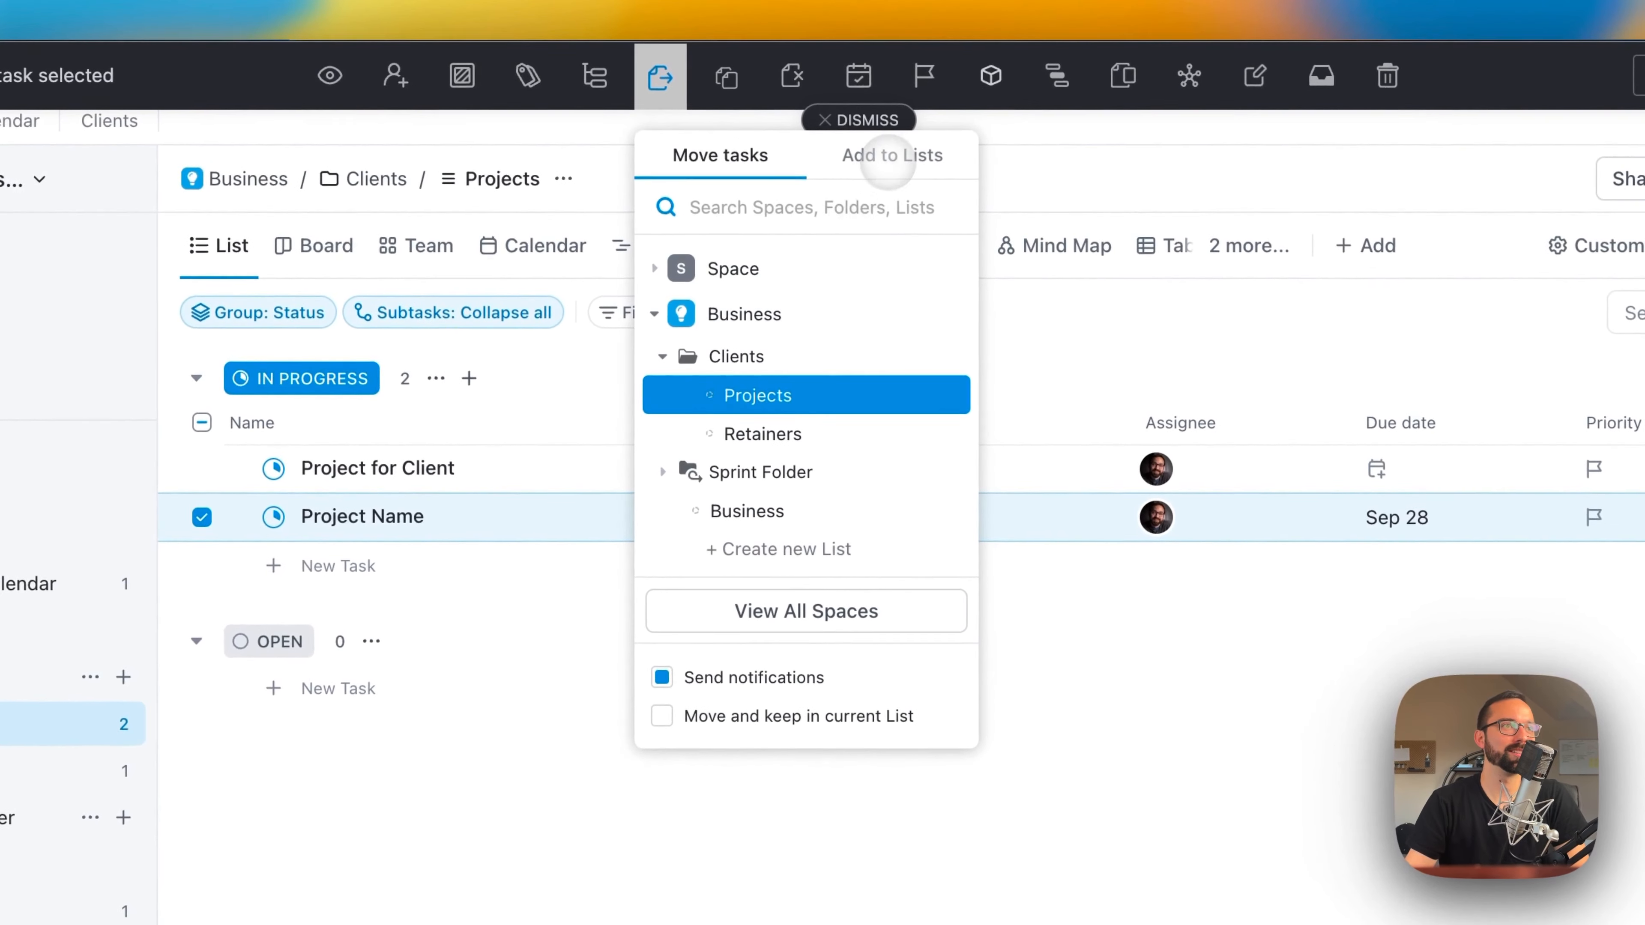
left_click(892, 156)
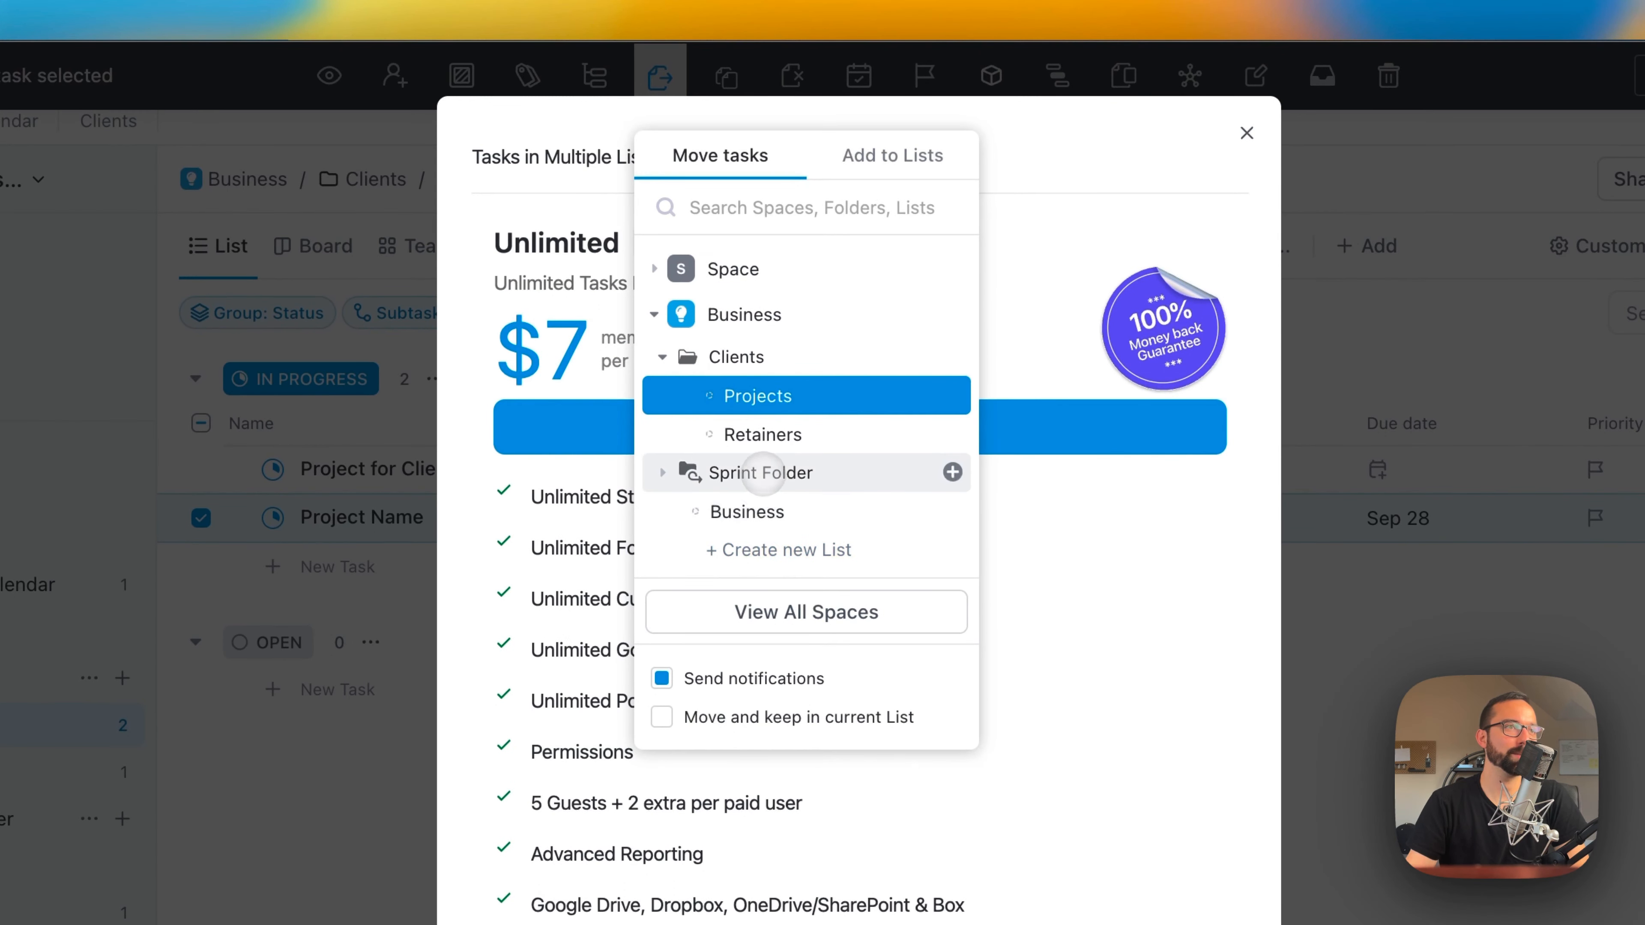
left_click(763, 473)
left_click(762, 511)
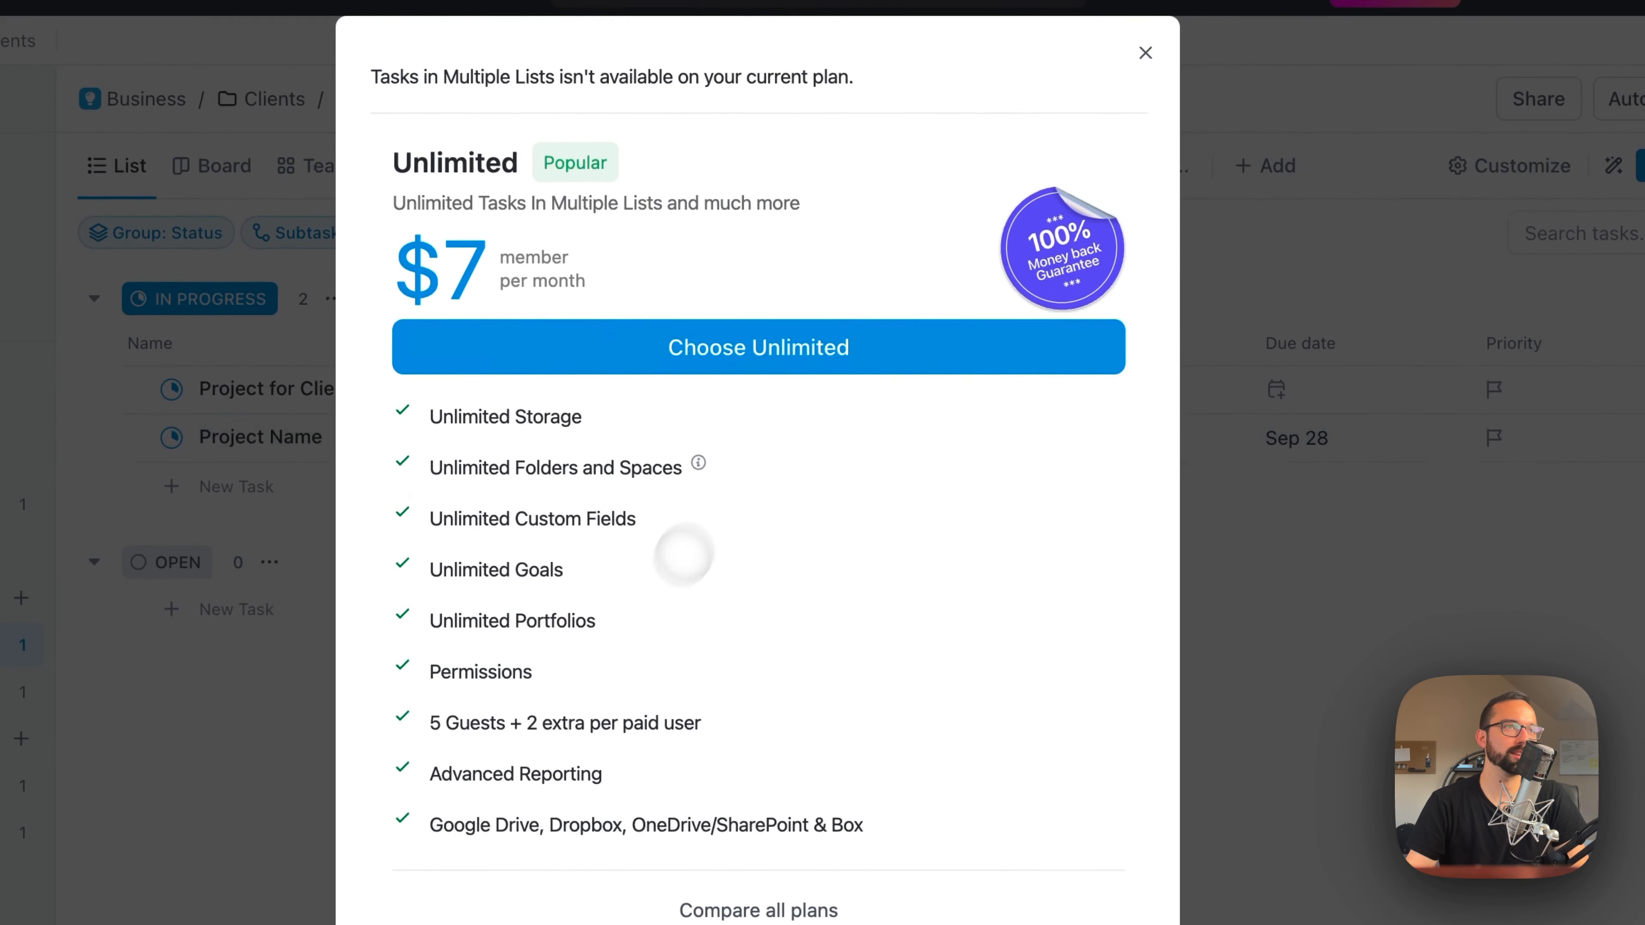
left_click(1145, 52)
left_click(194, 507)
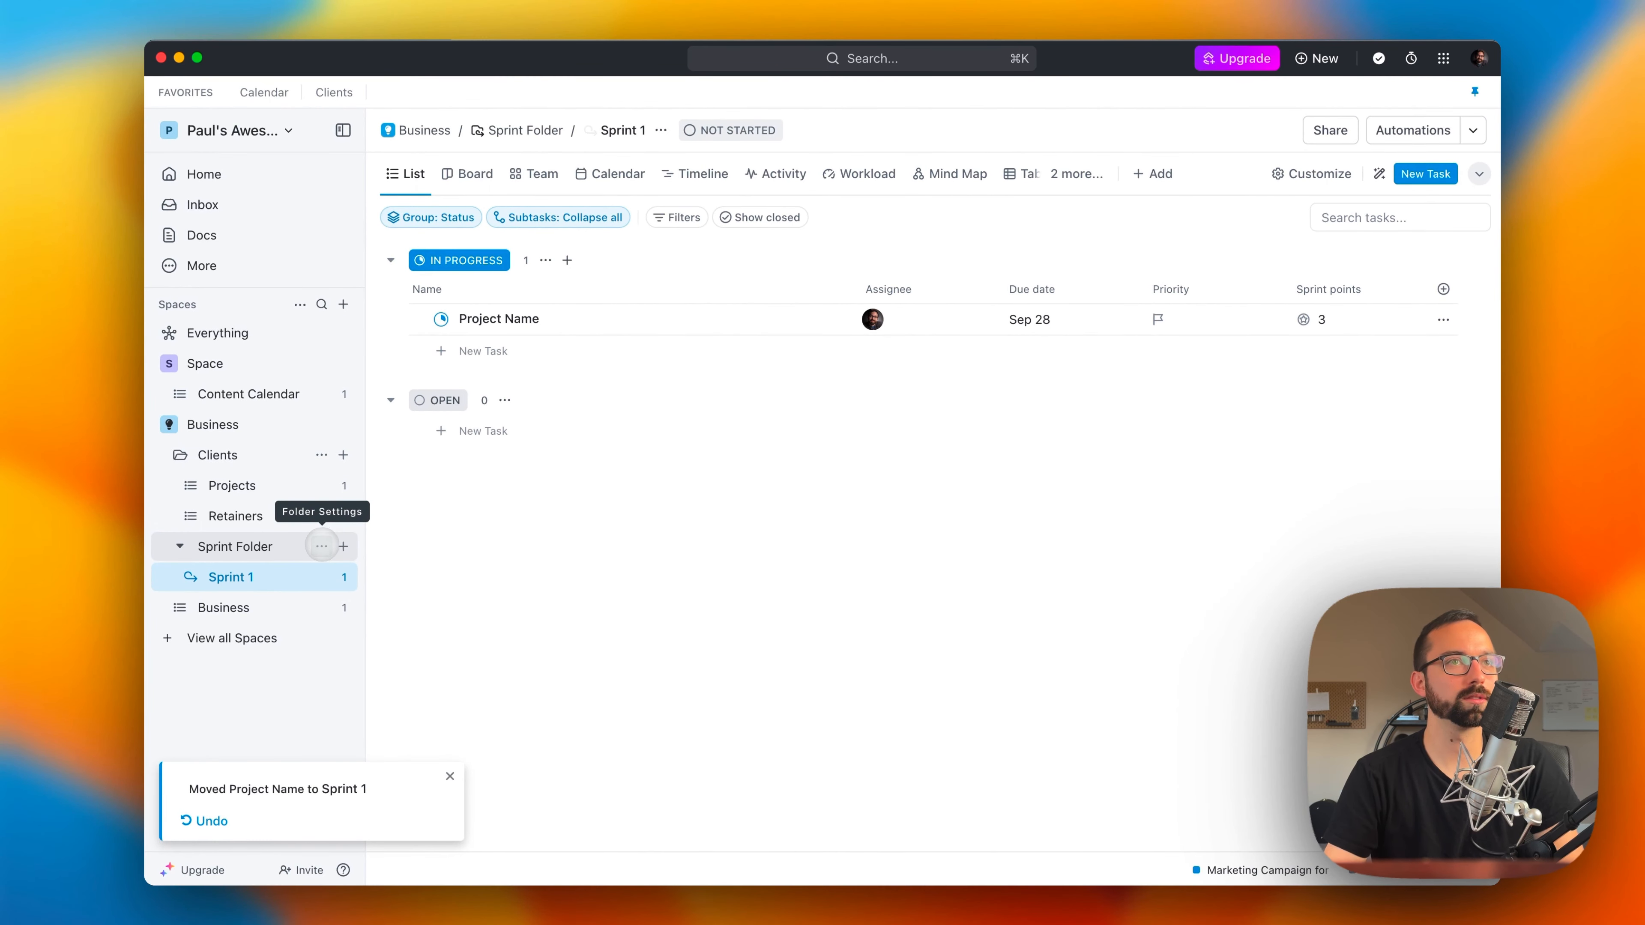
Step: Pin Dashboards, Whiteboards and Goals to the sidebar
left_click(321, 547)
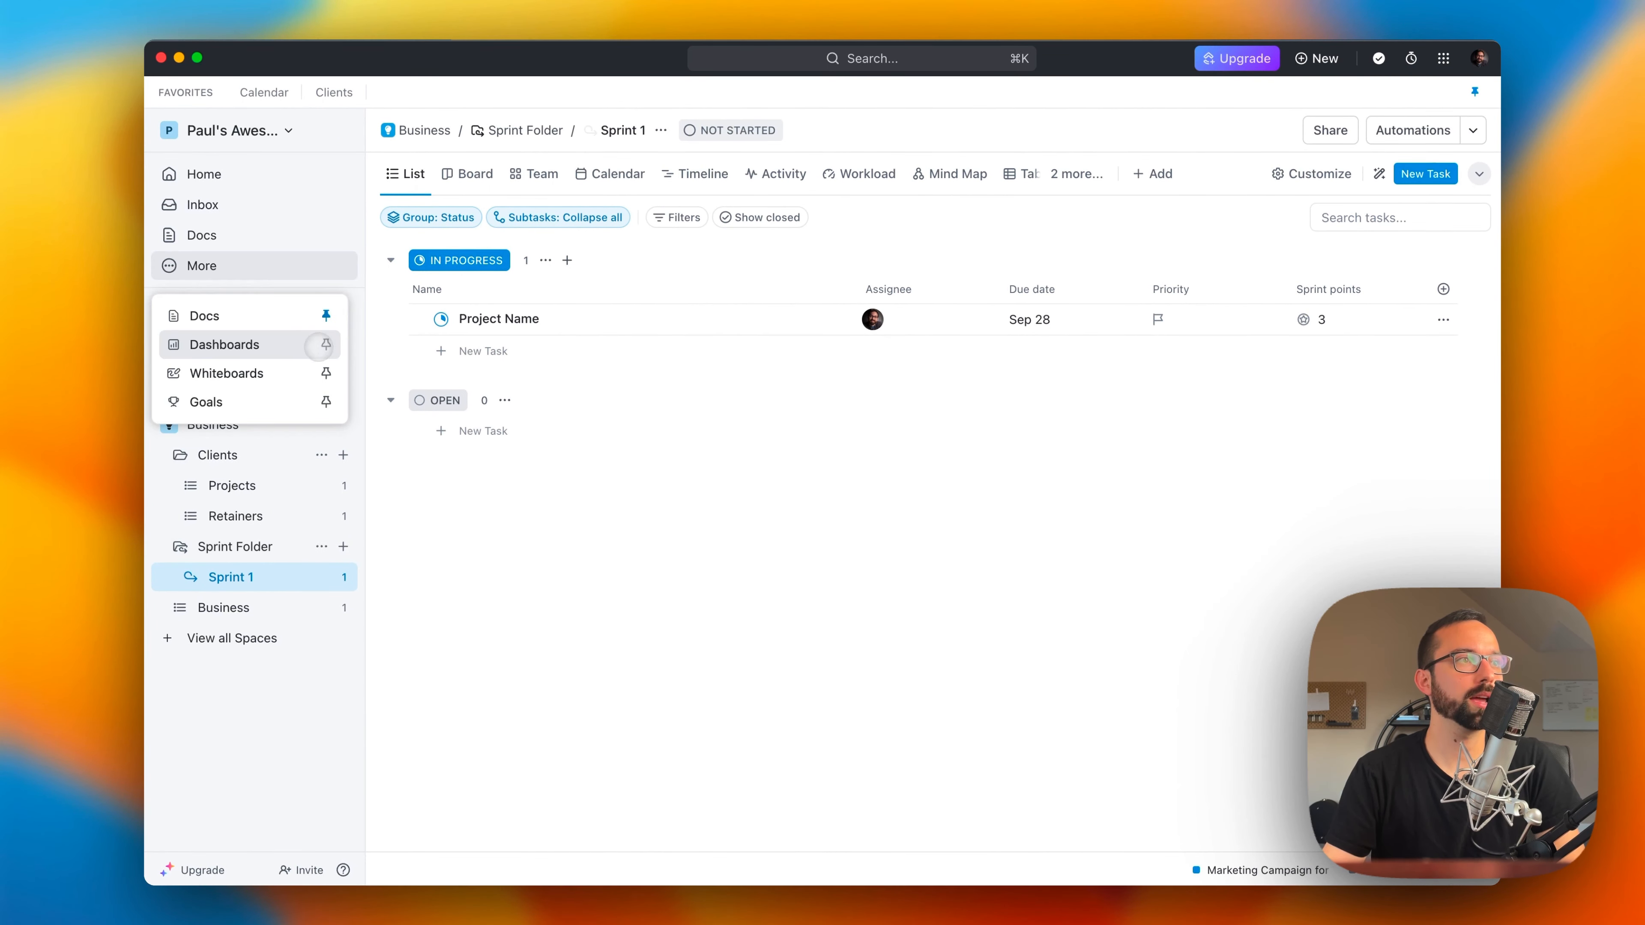
left_click(324, 346)
left_click(249, 294)
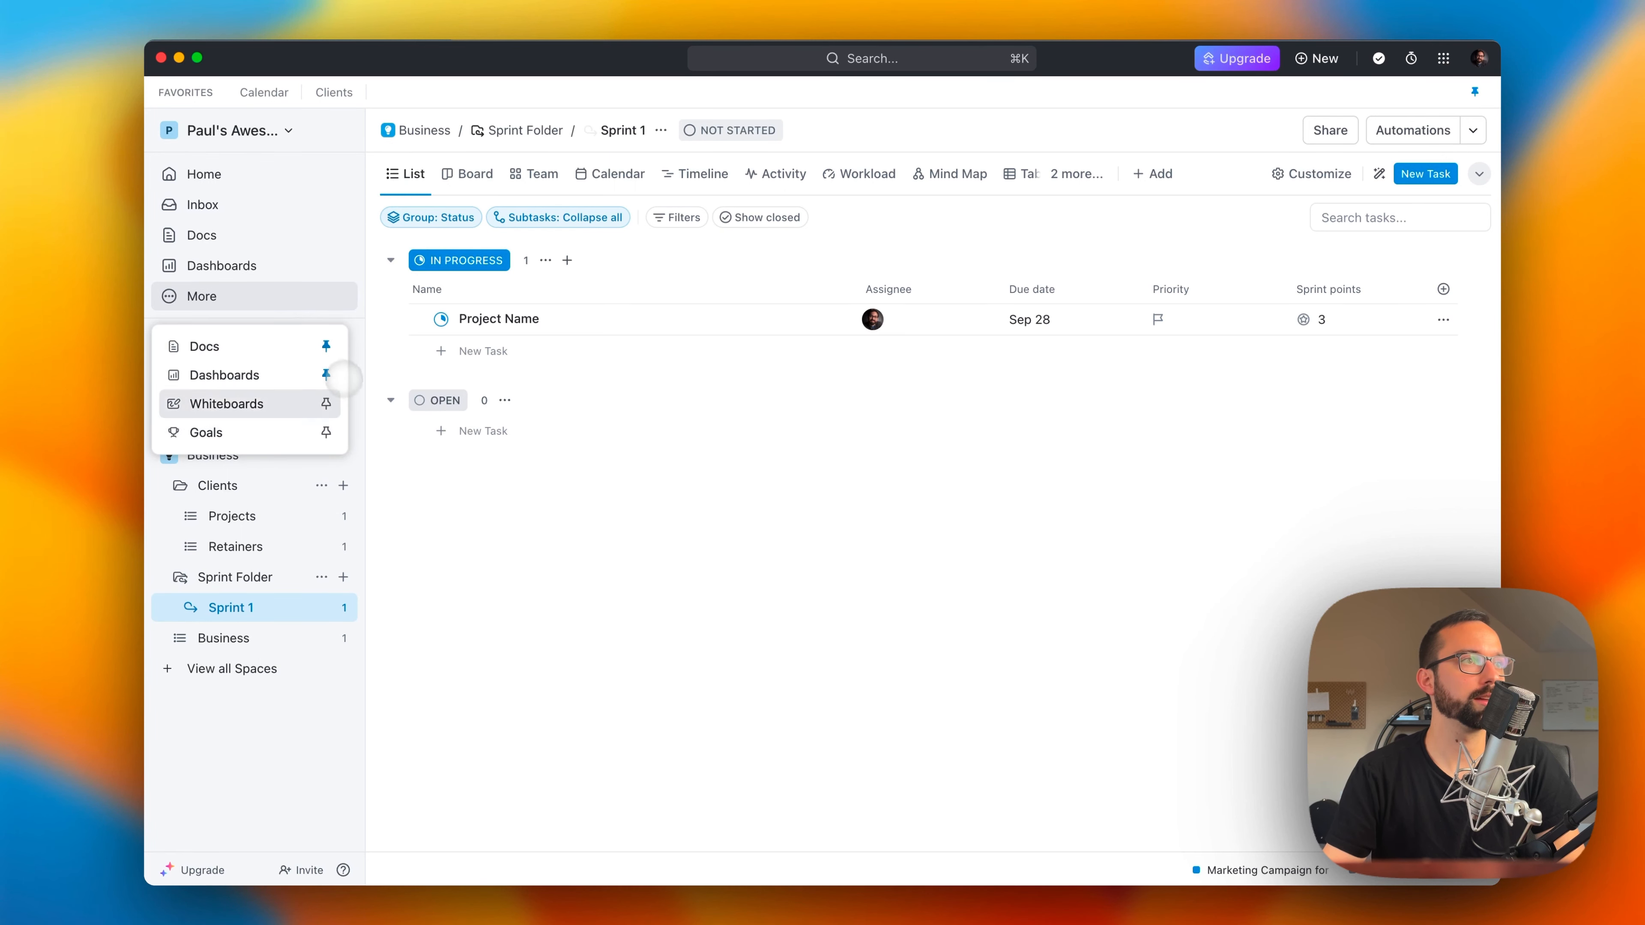
left_click(326, 403)
left_click(207, 324)
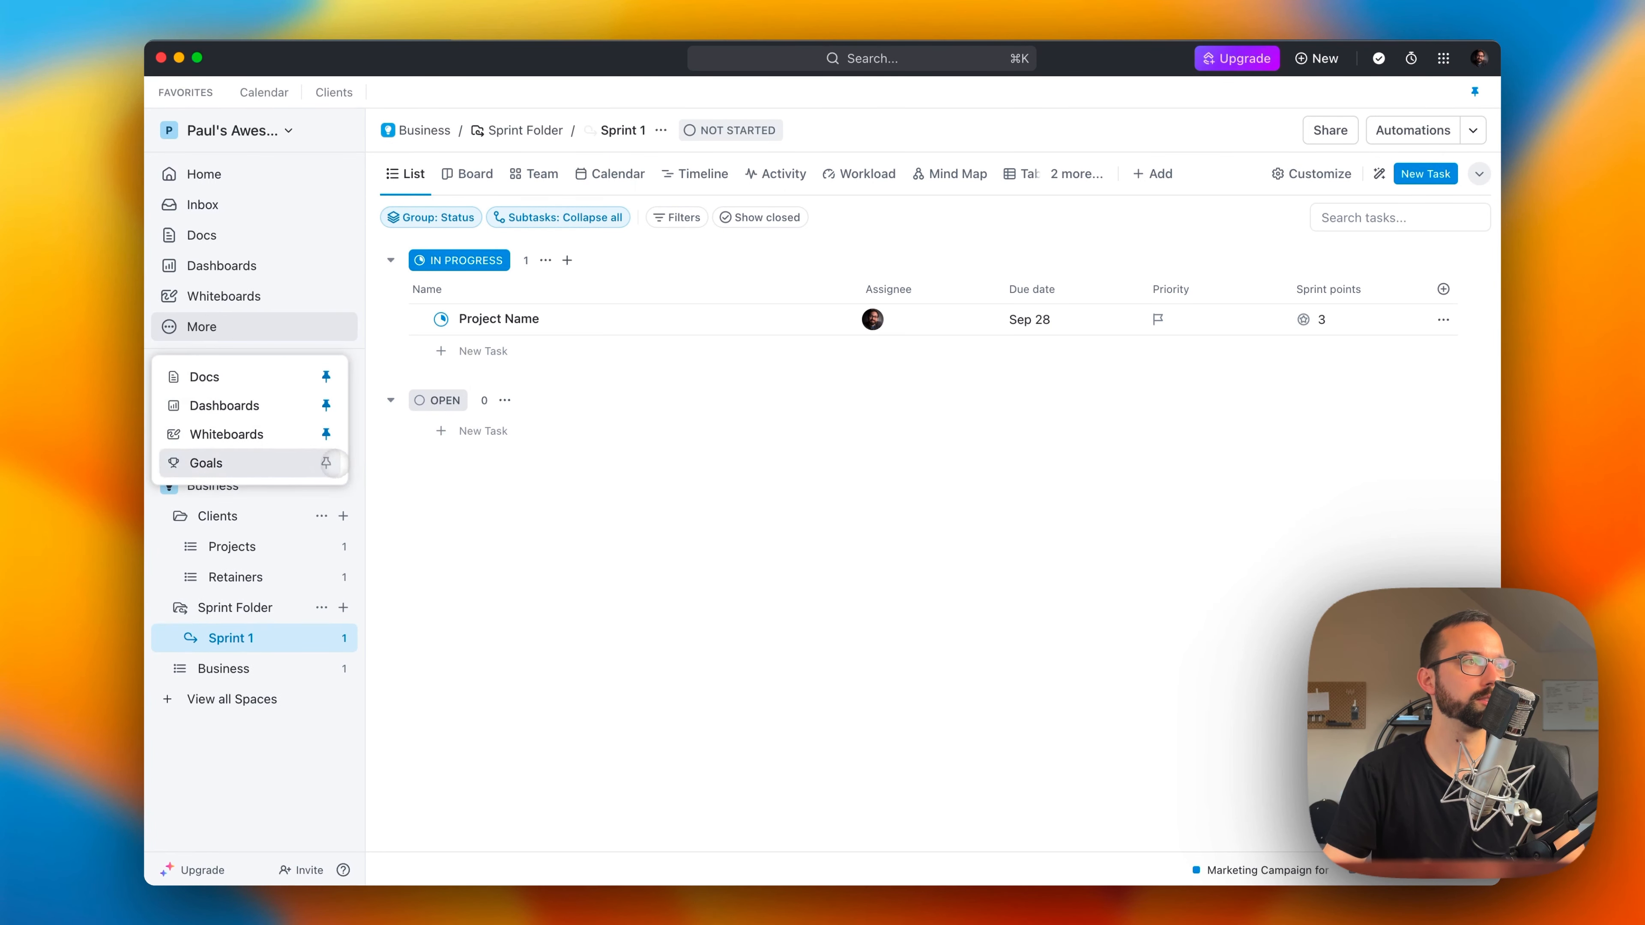
left_click(325, 463)
Step: Create a workspace whiteboard named "This is a test whiteboard" from the Flow Chart template
left_click(224, 295)
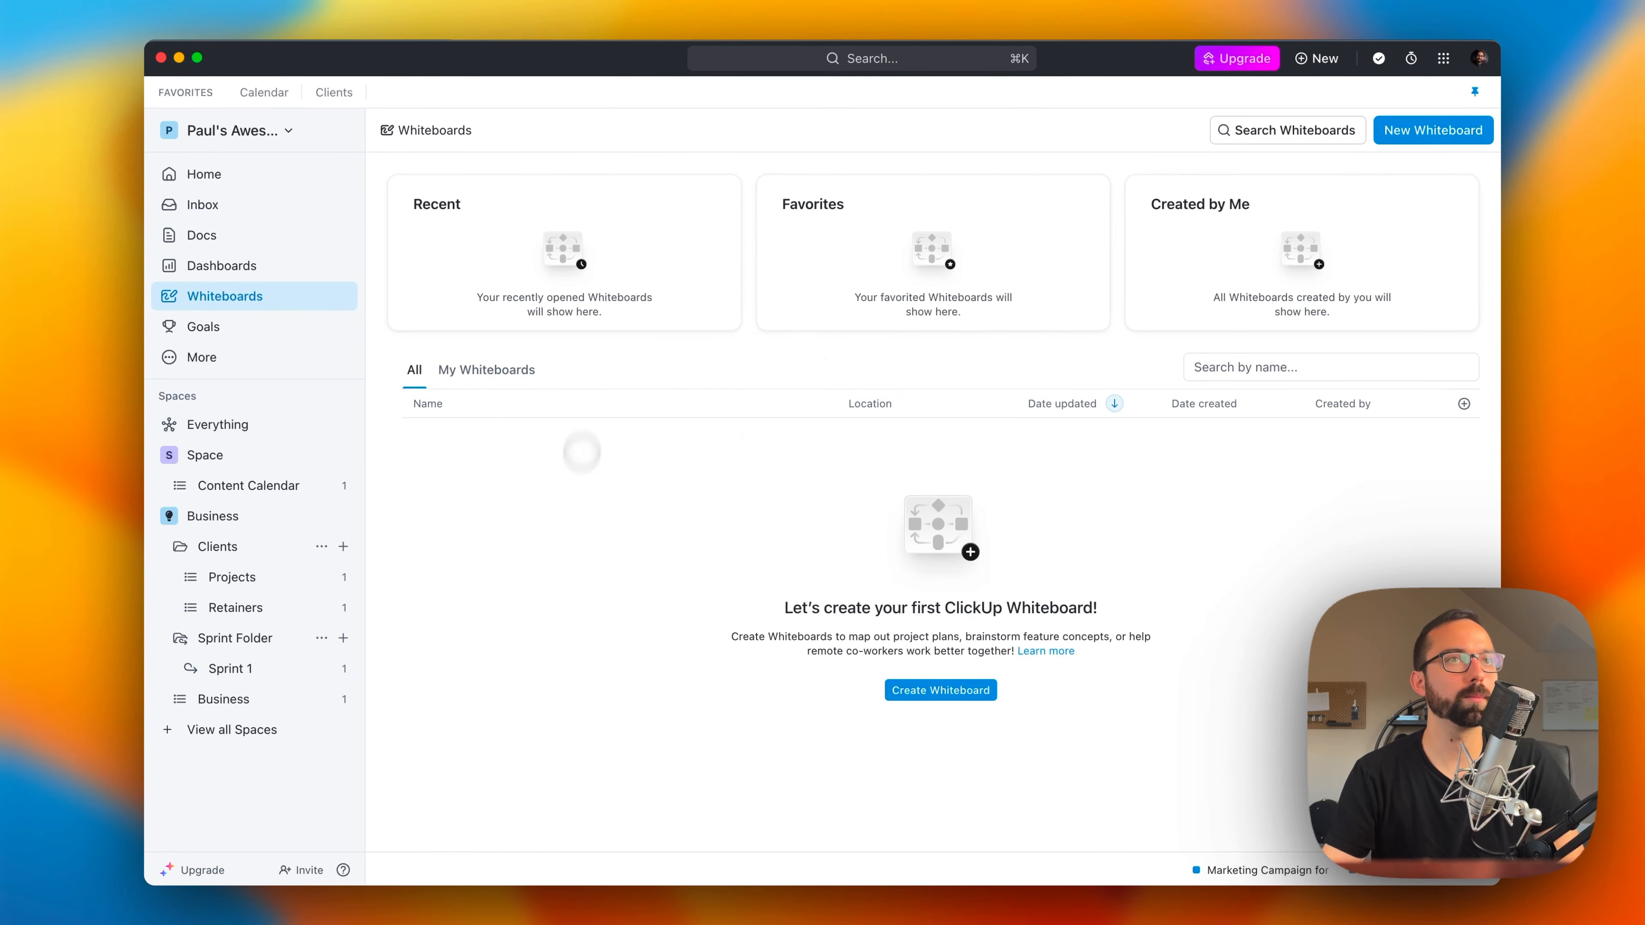
left_click(1392, 137)
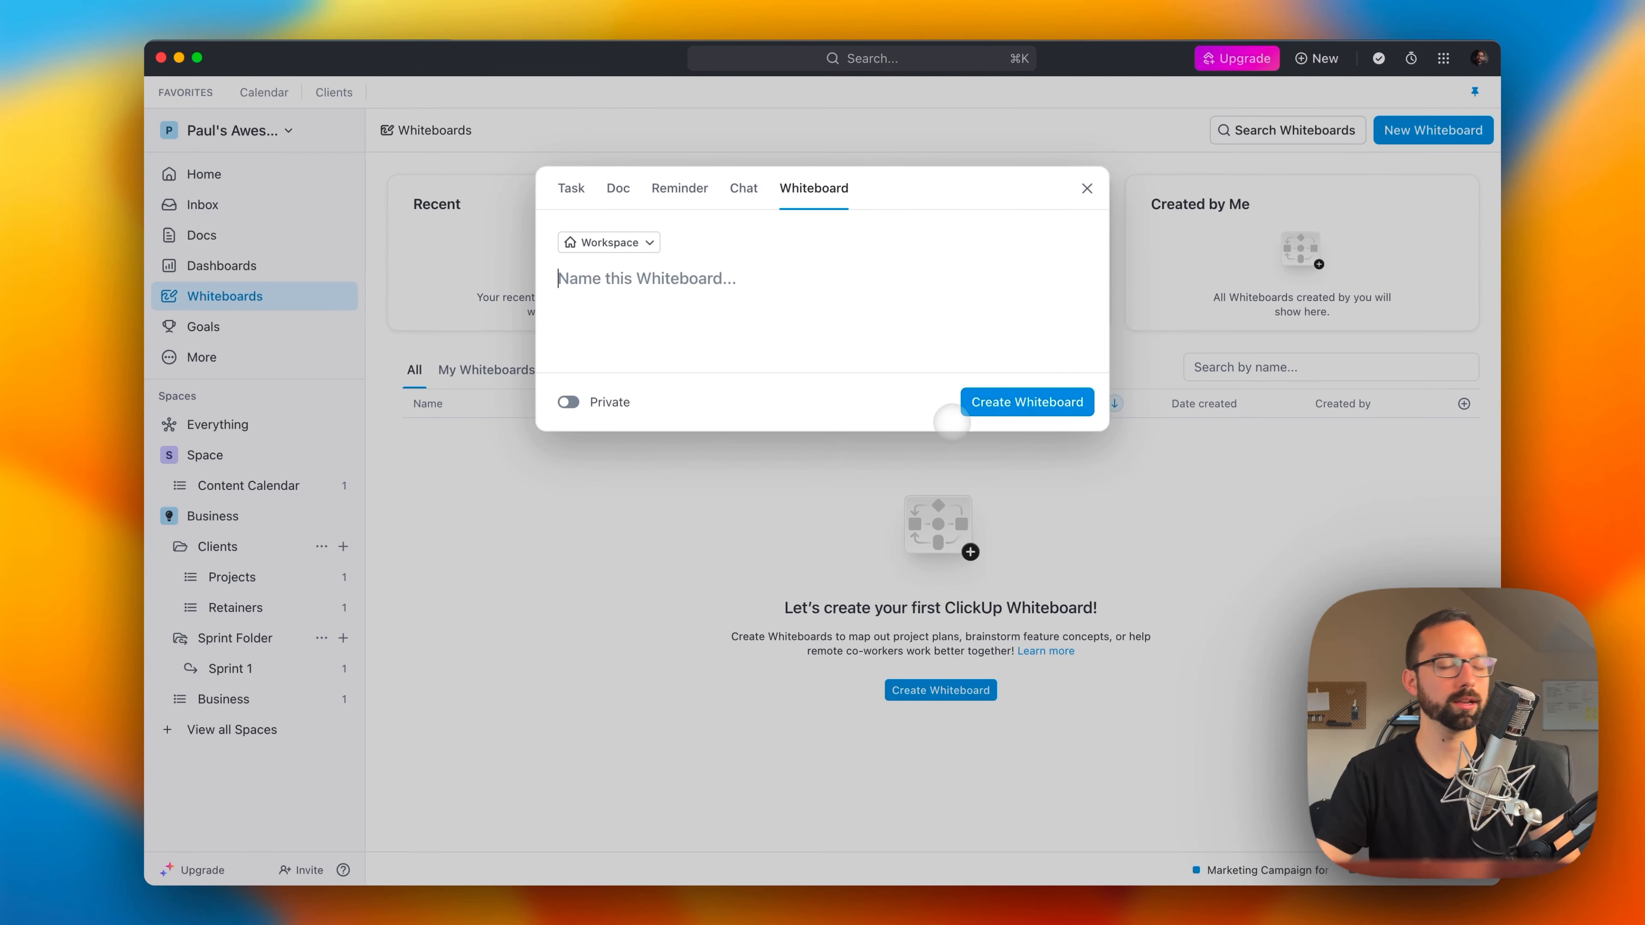
type("This is a test")
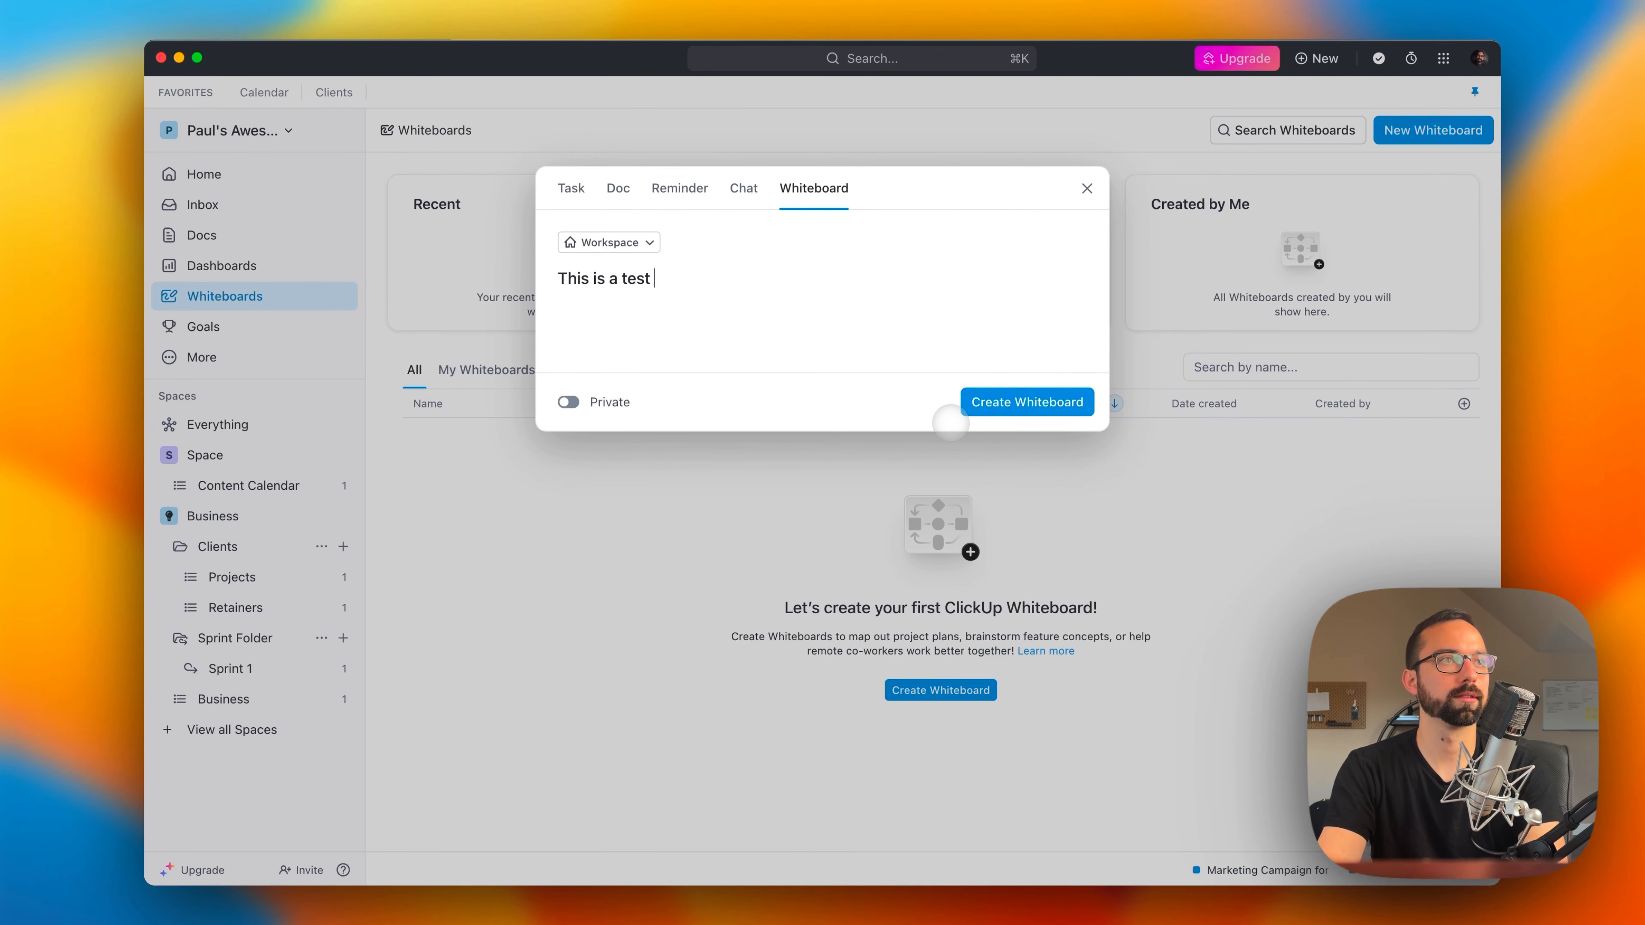
type(" whiteboard")
left_click(1000, 402)
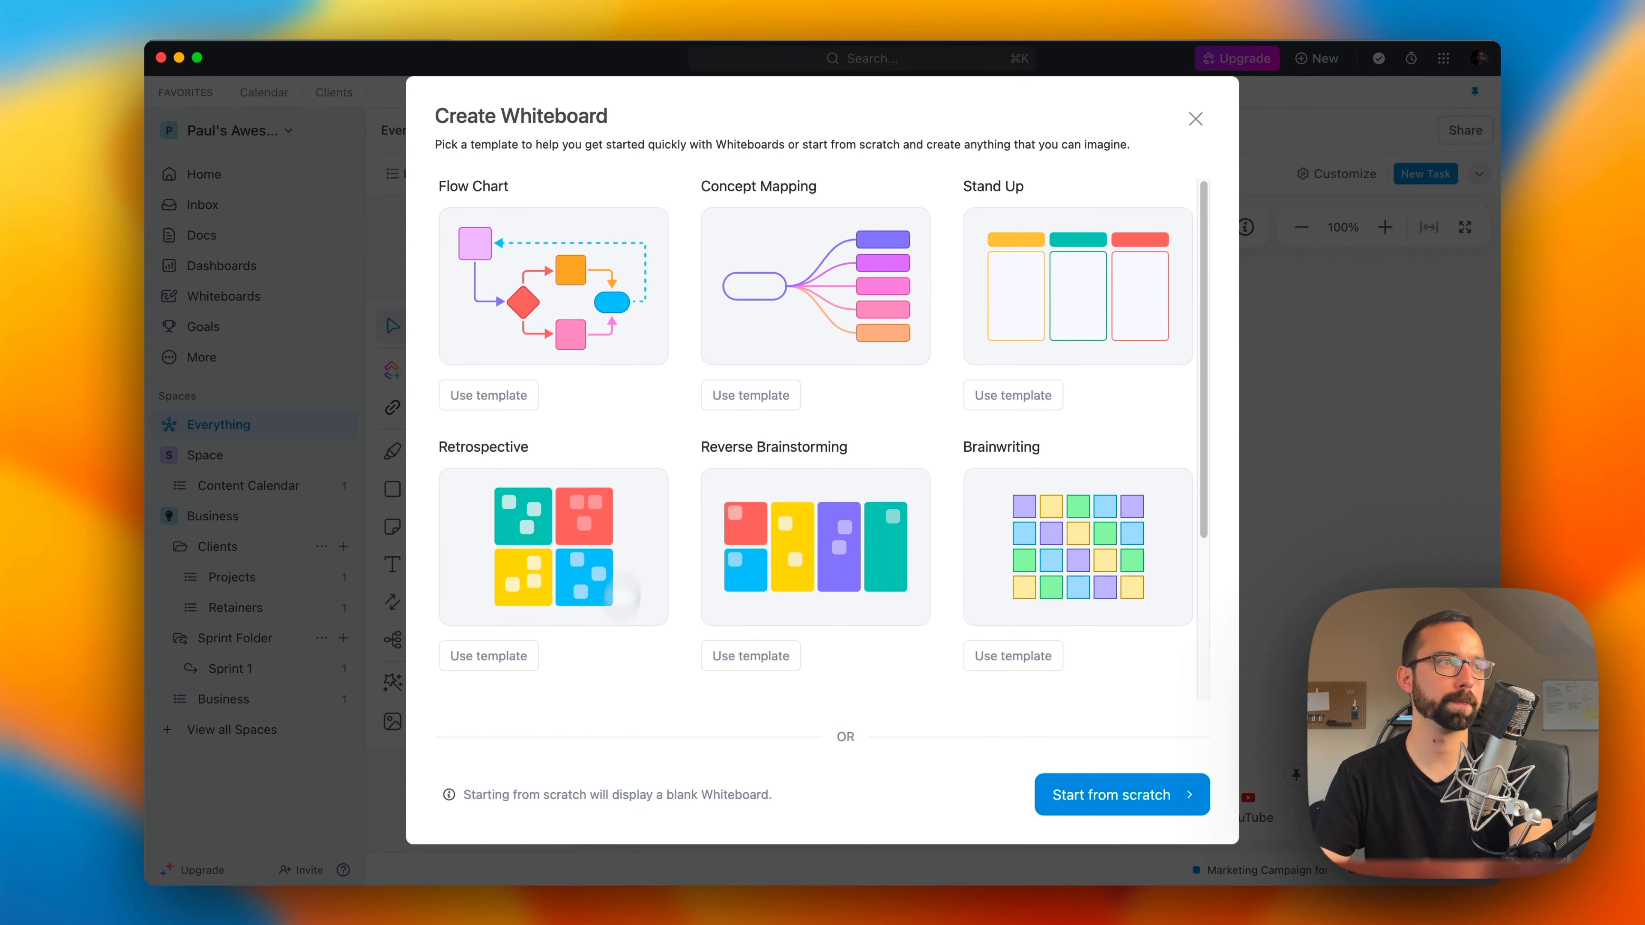
left_click(498, 389)
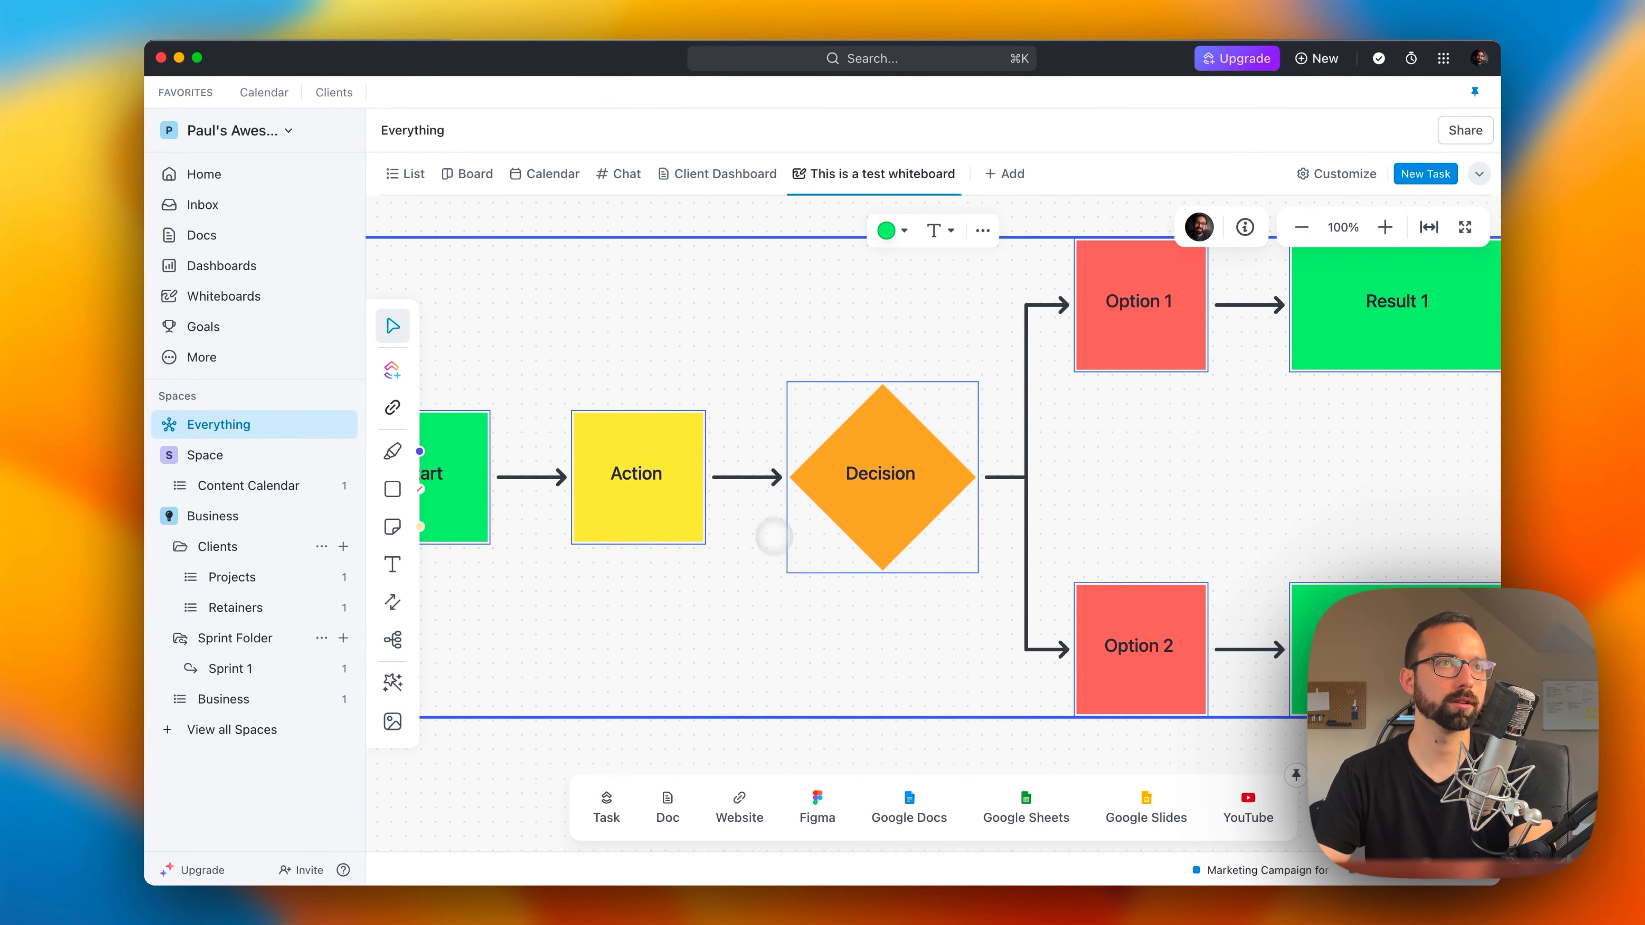
Step: Rearrange the flow chart by moving Action up, Decision down, Option 1 up and Result 1 to the right, and dismiss the welcome message
left_click(1302, 227)
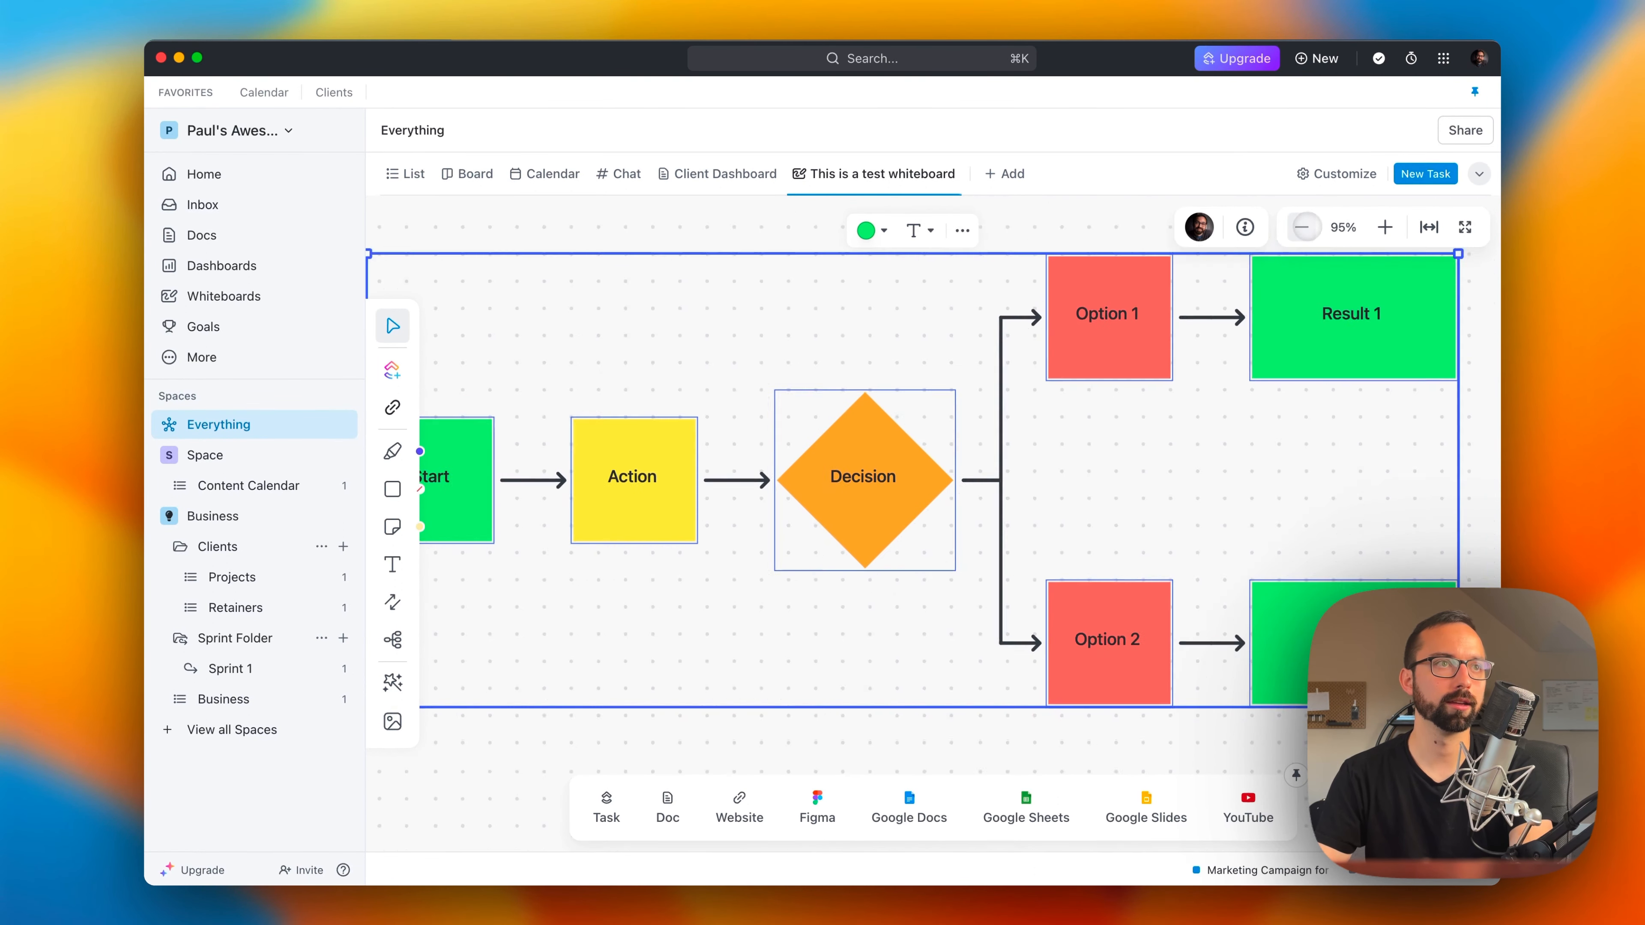
left_click(1302, 226)
left_click(868, 606)
left_click_drag(834, 501, 839, 399)
left_click_drag(909, 507, 900, 634)
left_click_drag(994, 451, 1057, 309)
left_click_drag(1080, 453, 1293, 496)
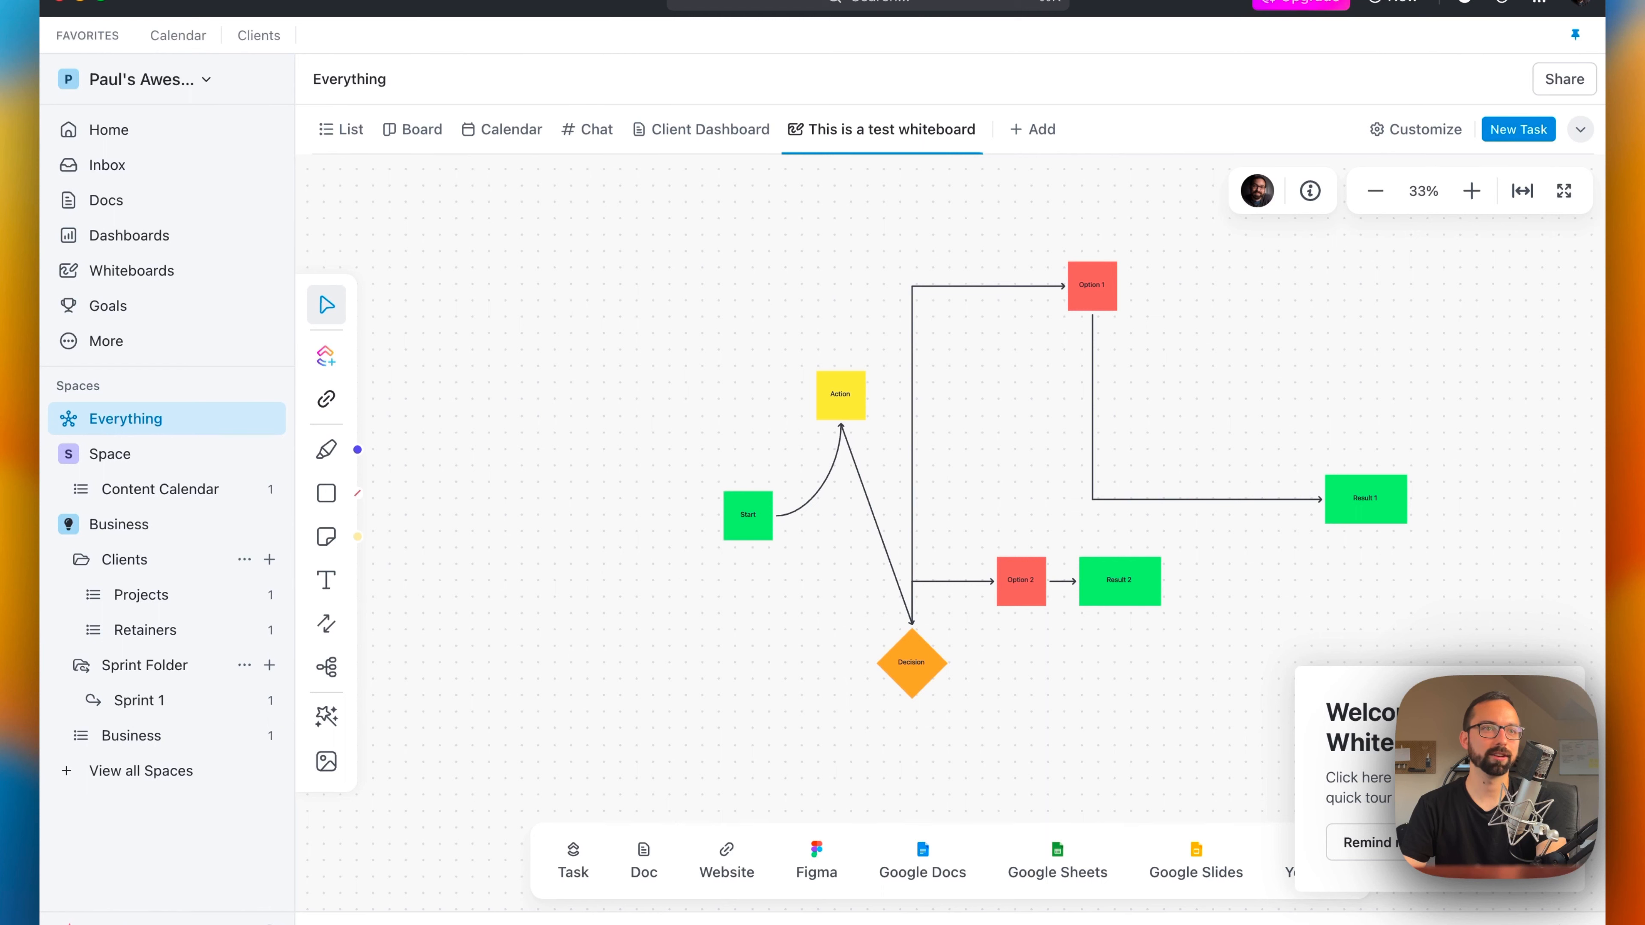
left_click(1425, 842)
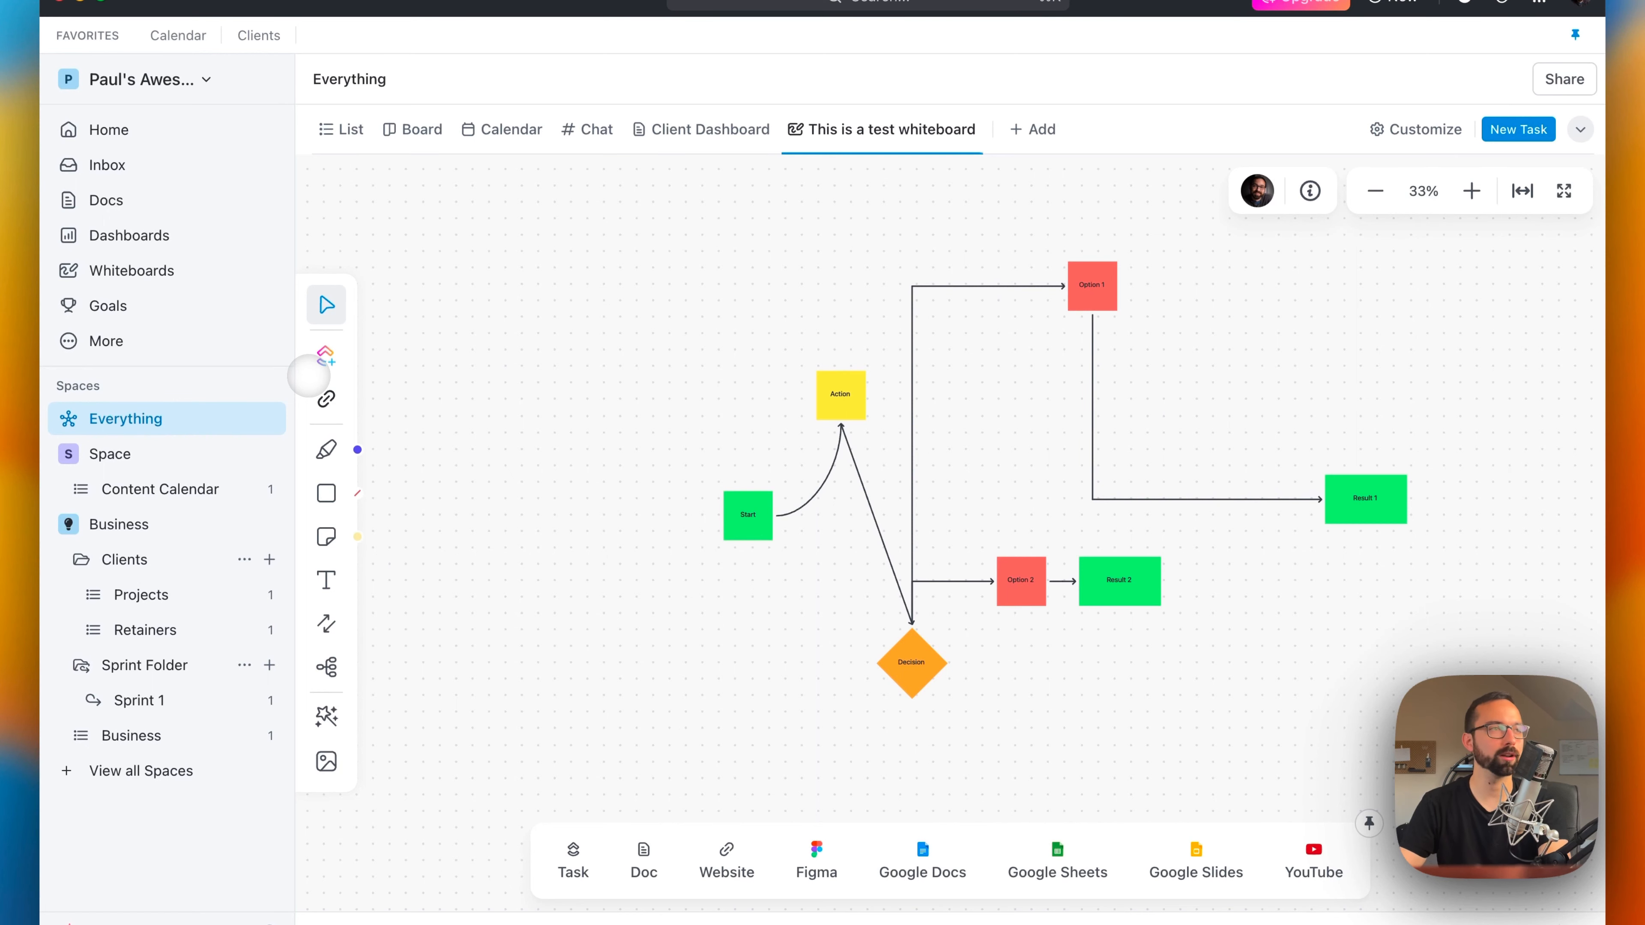
Step: Place an empty sticky note to the left of the Start shape and an empty text box below the note
left_click(326, 536)
left_click(604, 504)
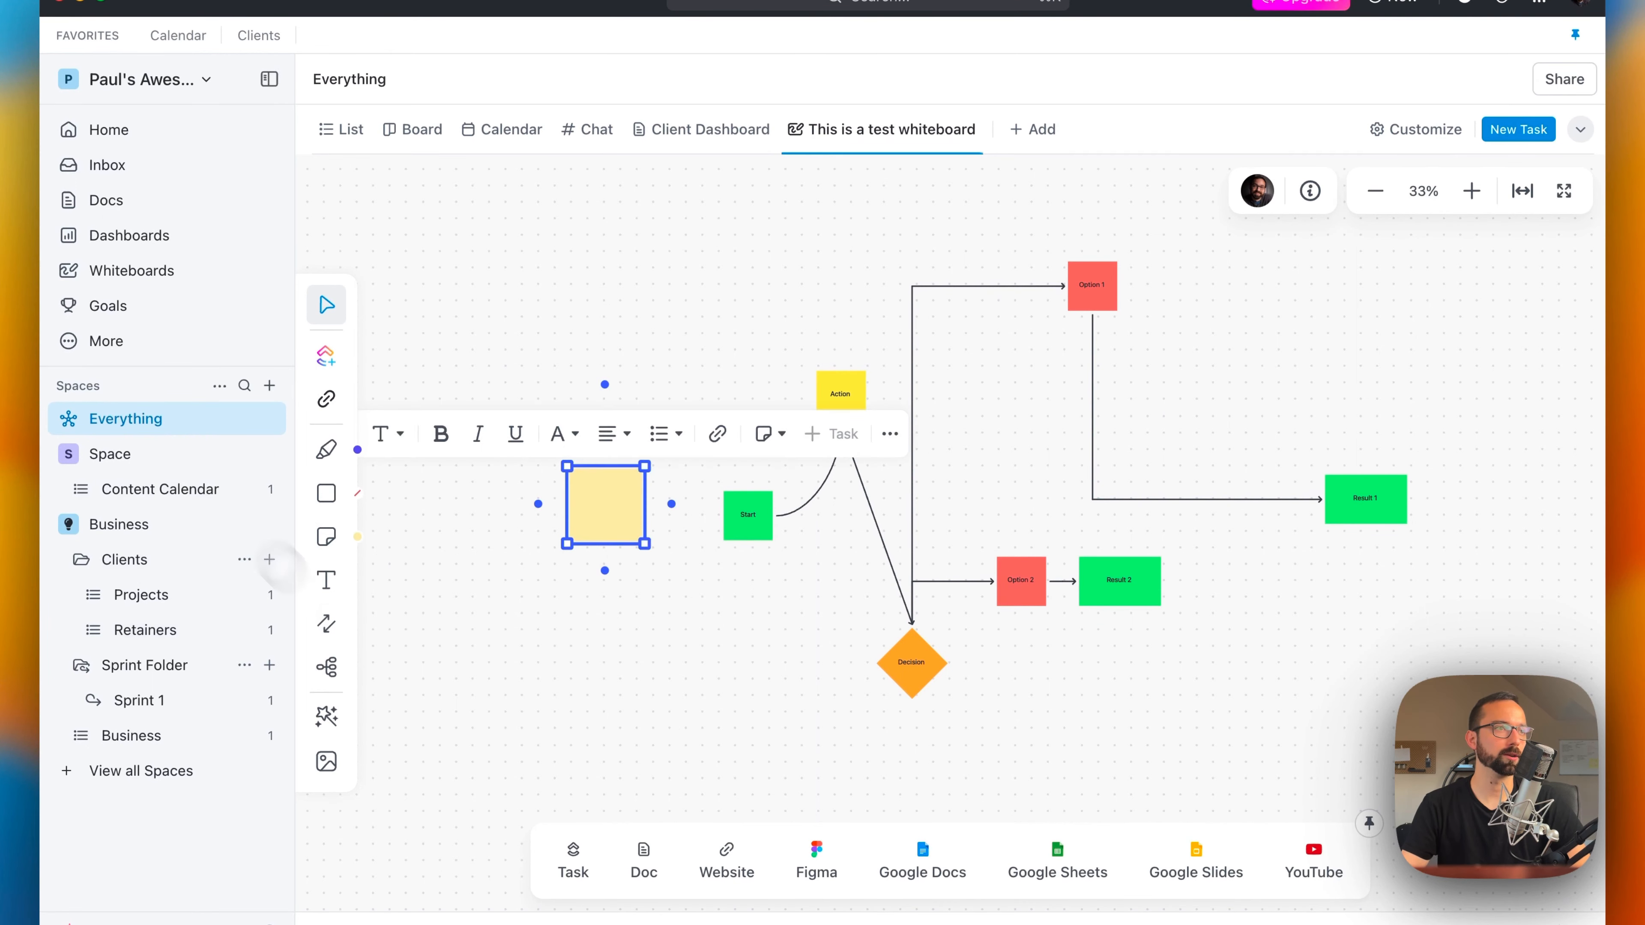
left_click(594, 688)
left_click(1471, 191)
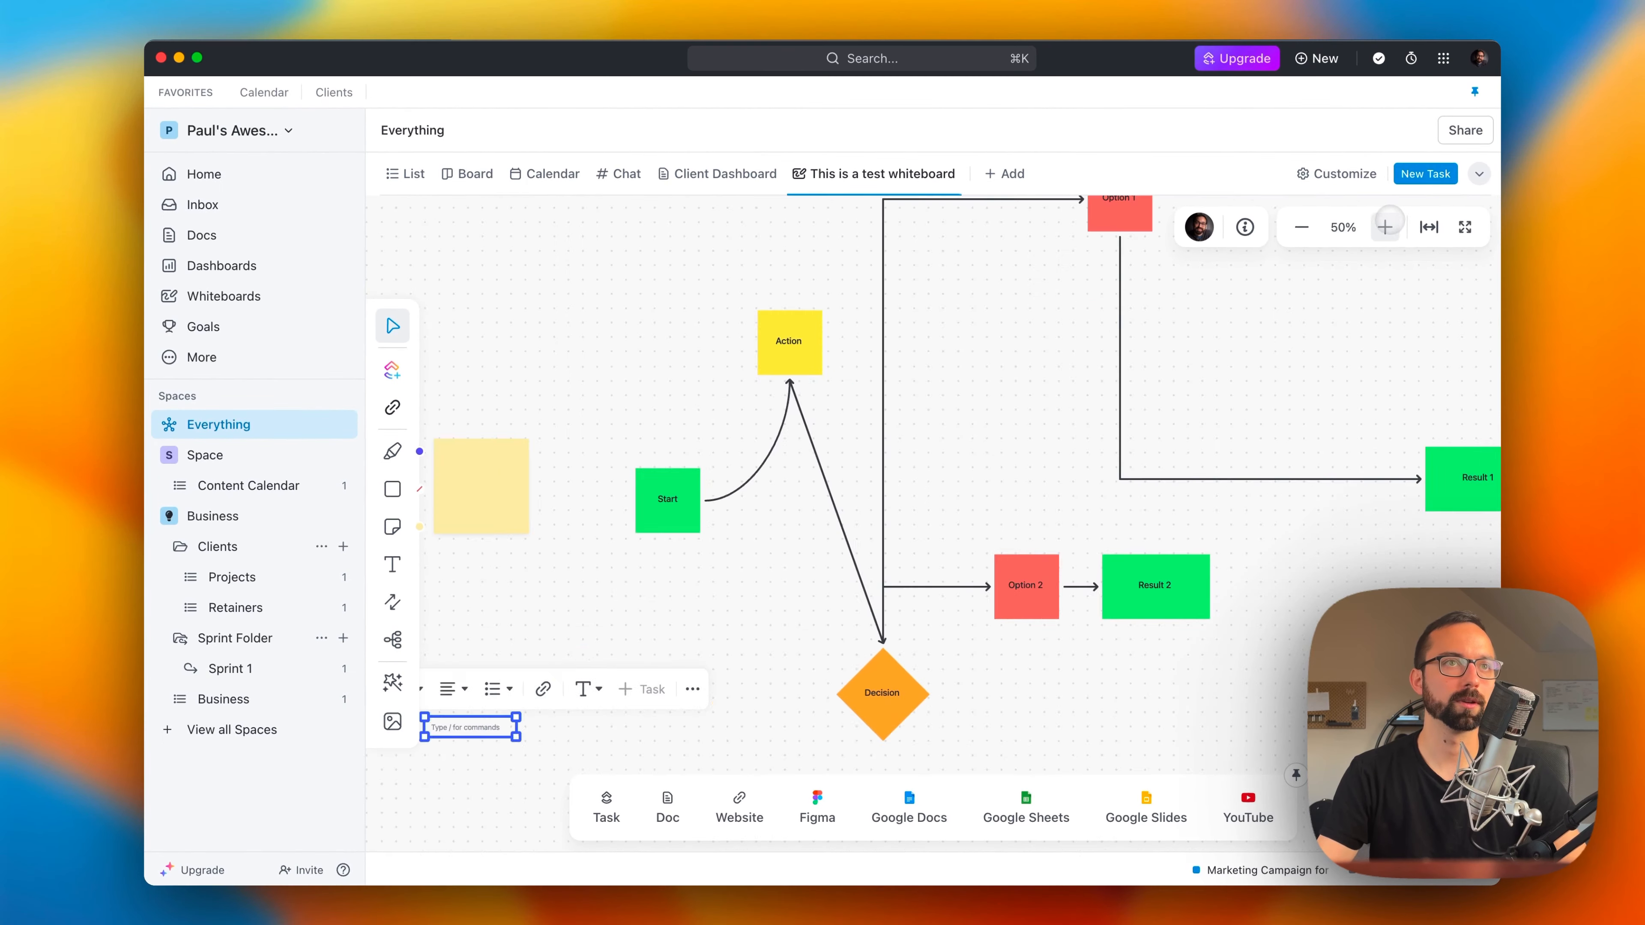
left_click(1471, 190)
left_click_drag(666, 591, 1010, 285)
key("space")
left_click_drag(522, 502, 911, 139)
left_click_drag(846, 641, 981, 179)
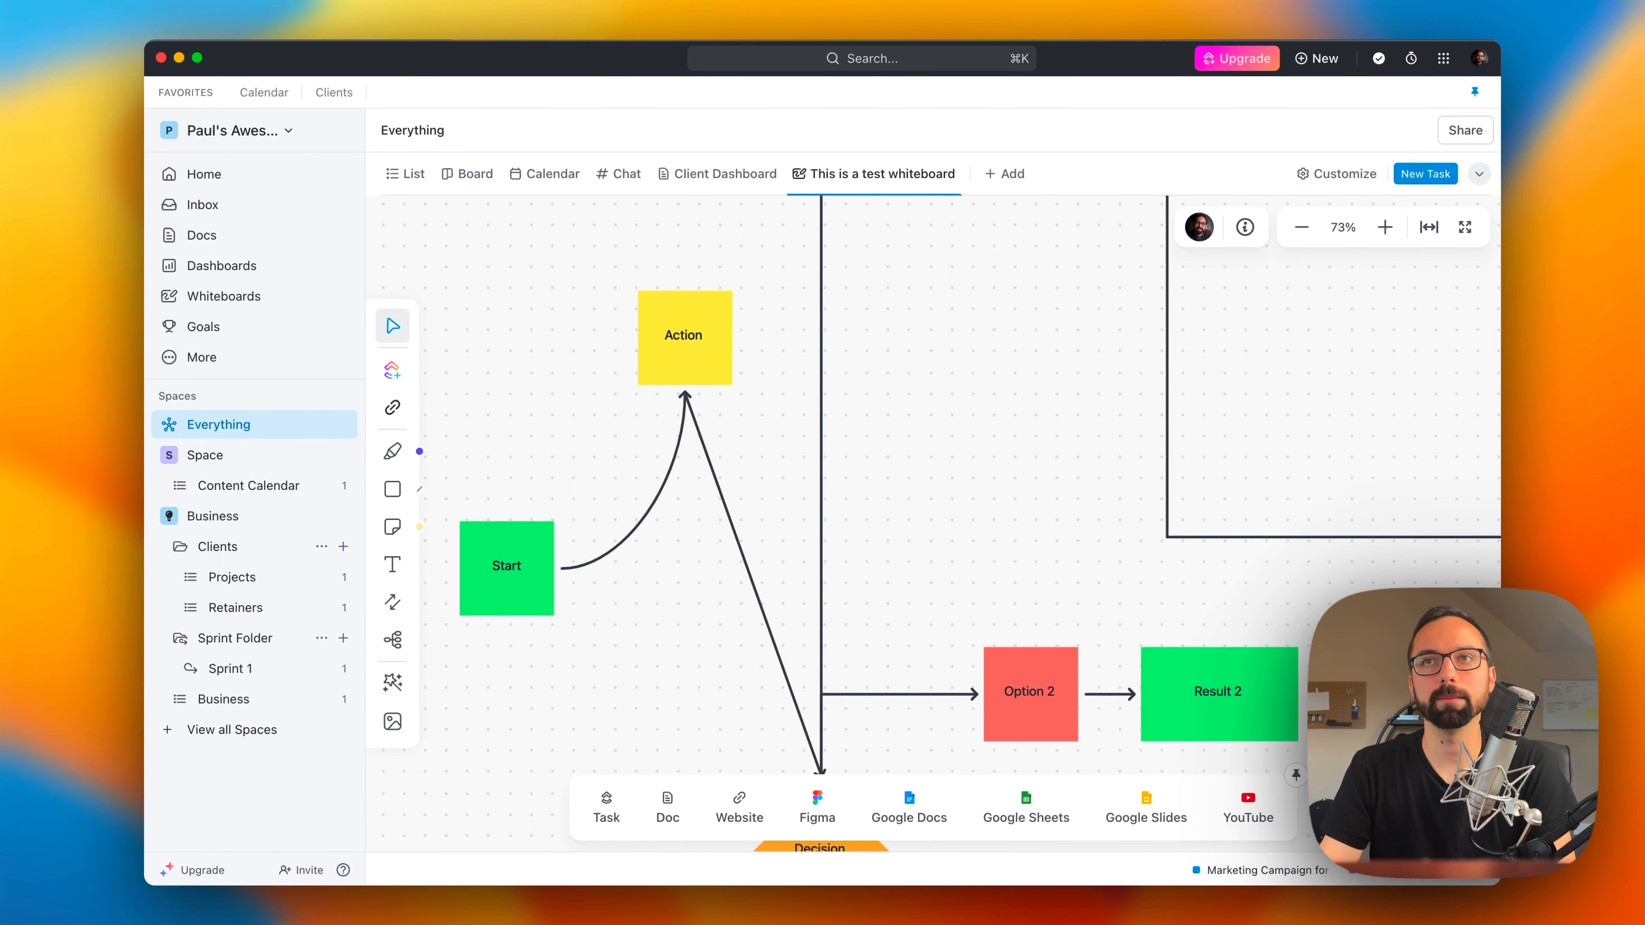
Step: Create a new dashboard from the Simple Dashboard template
left_click(237, 267)
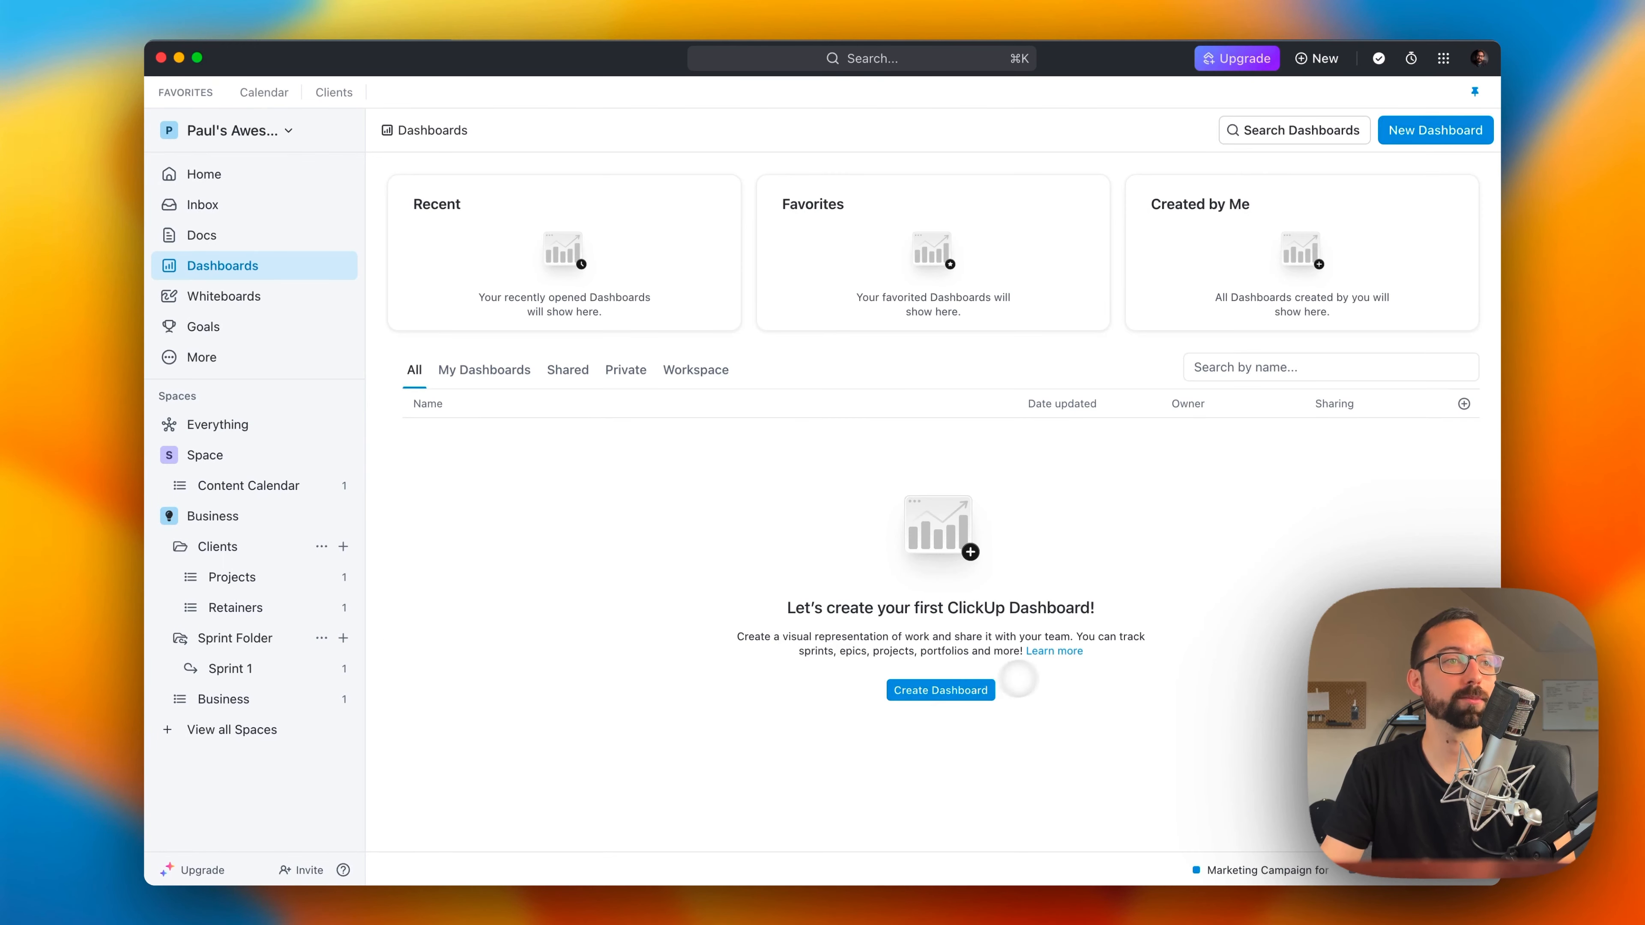
left_click(977, 690)
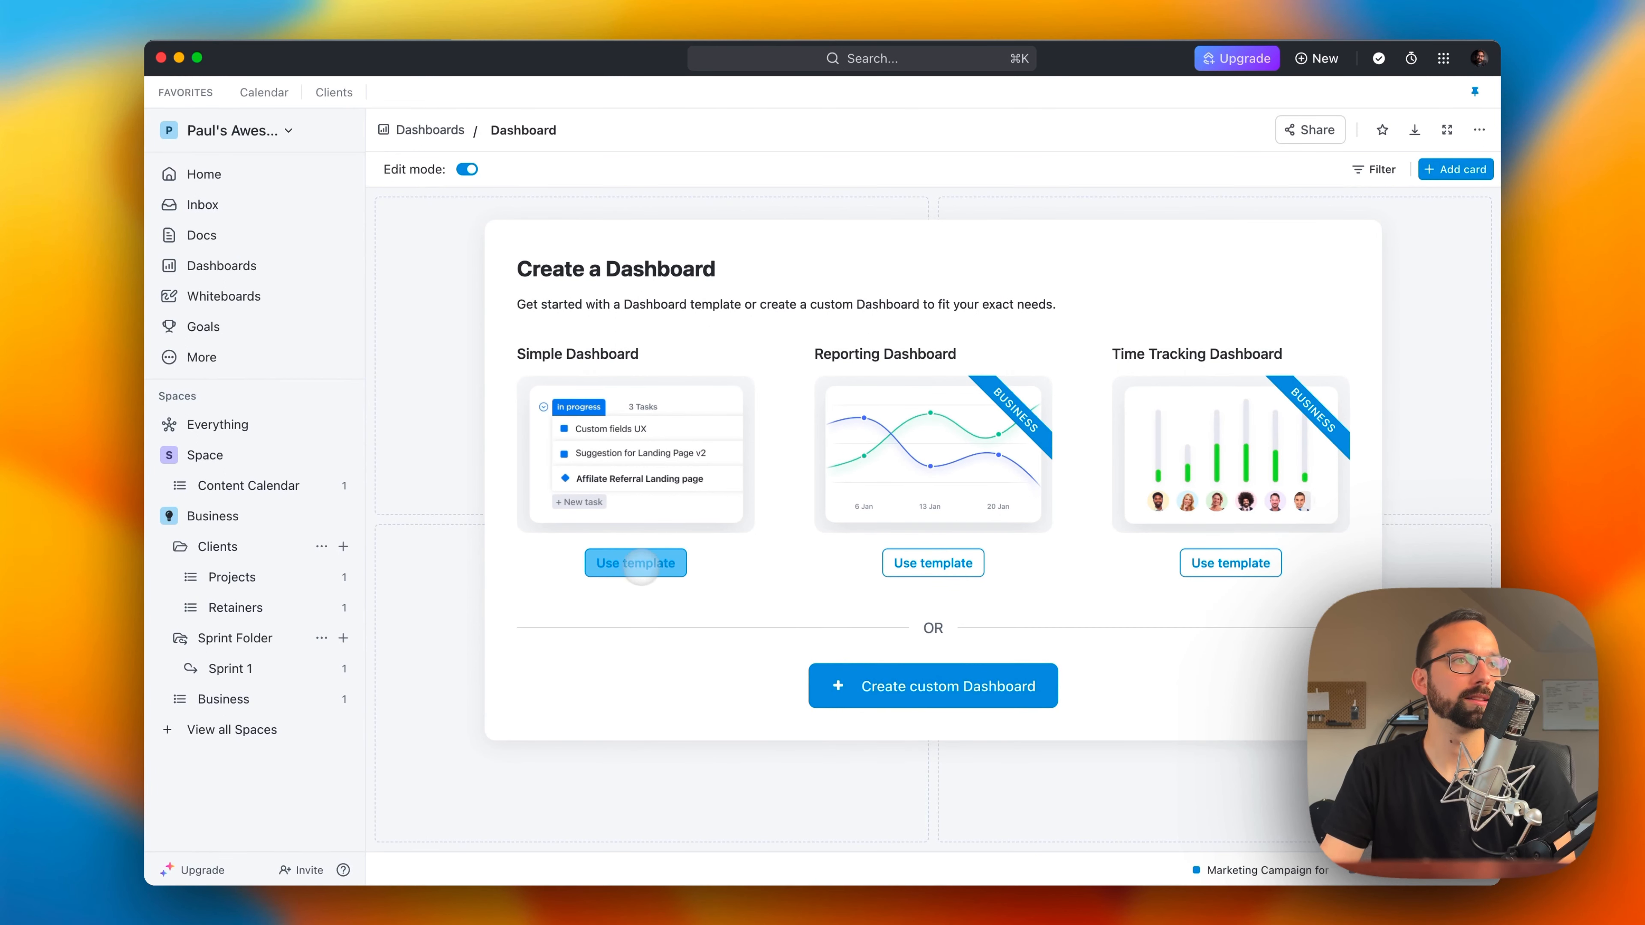
left_click(639, 566)
left_click(1061, 543)
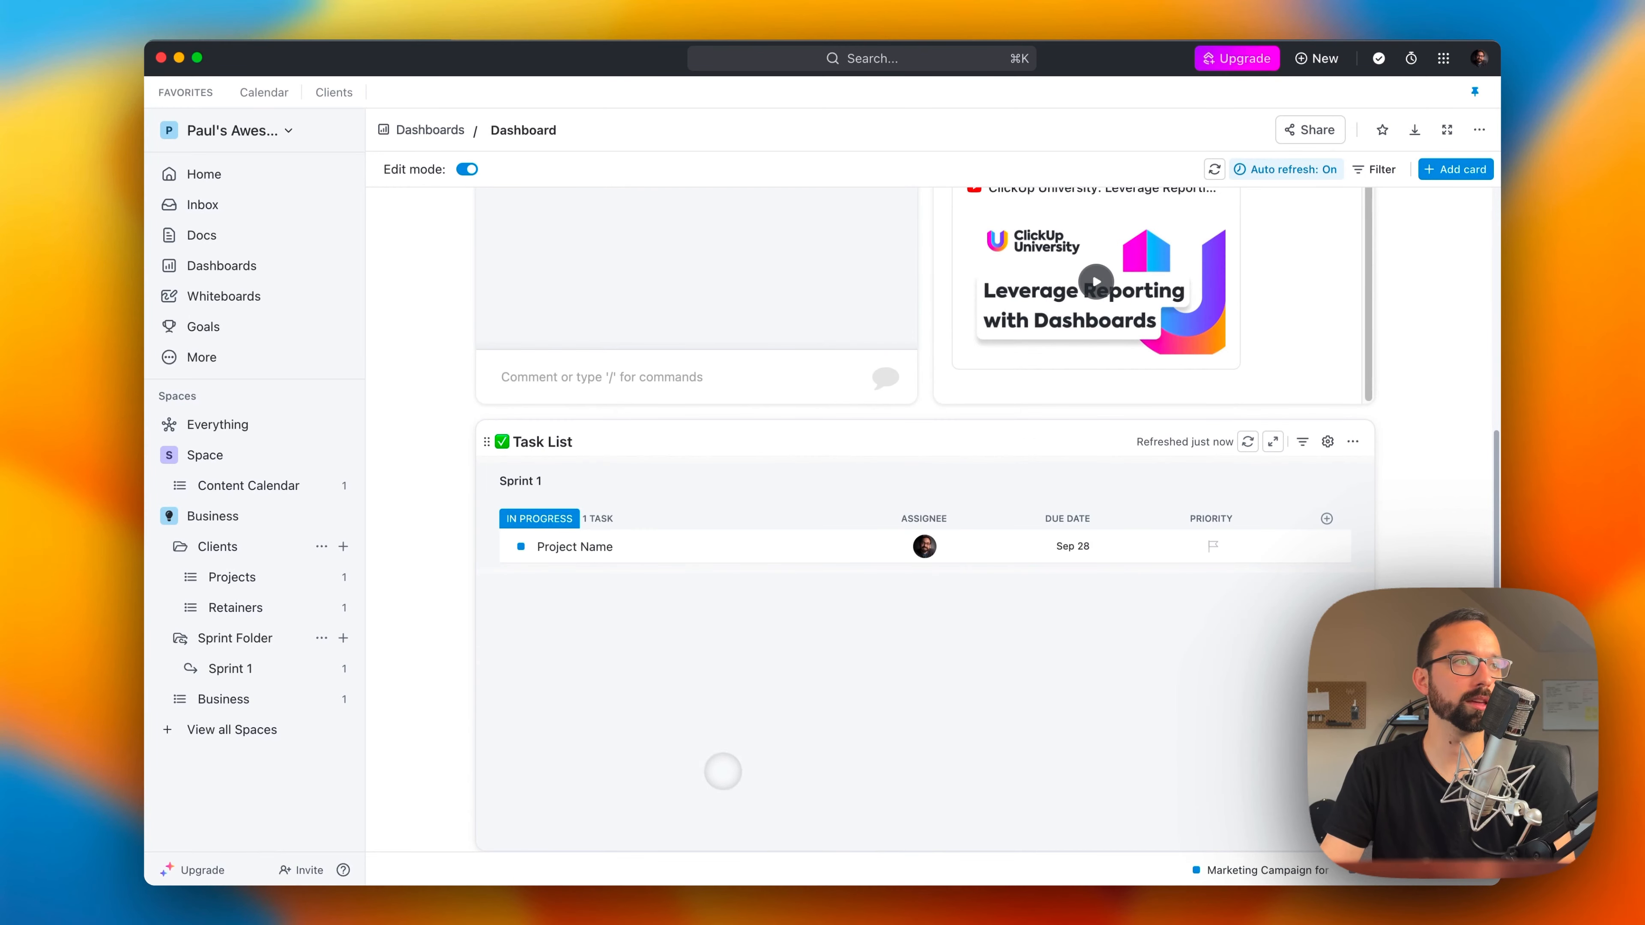
Step: Set the dashboard's Task List card to draw tasks from all spaces and save the card
scroll(759, 716, "up", 1)
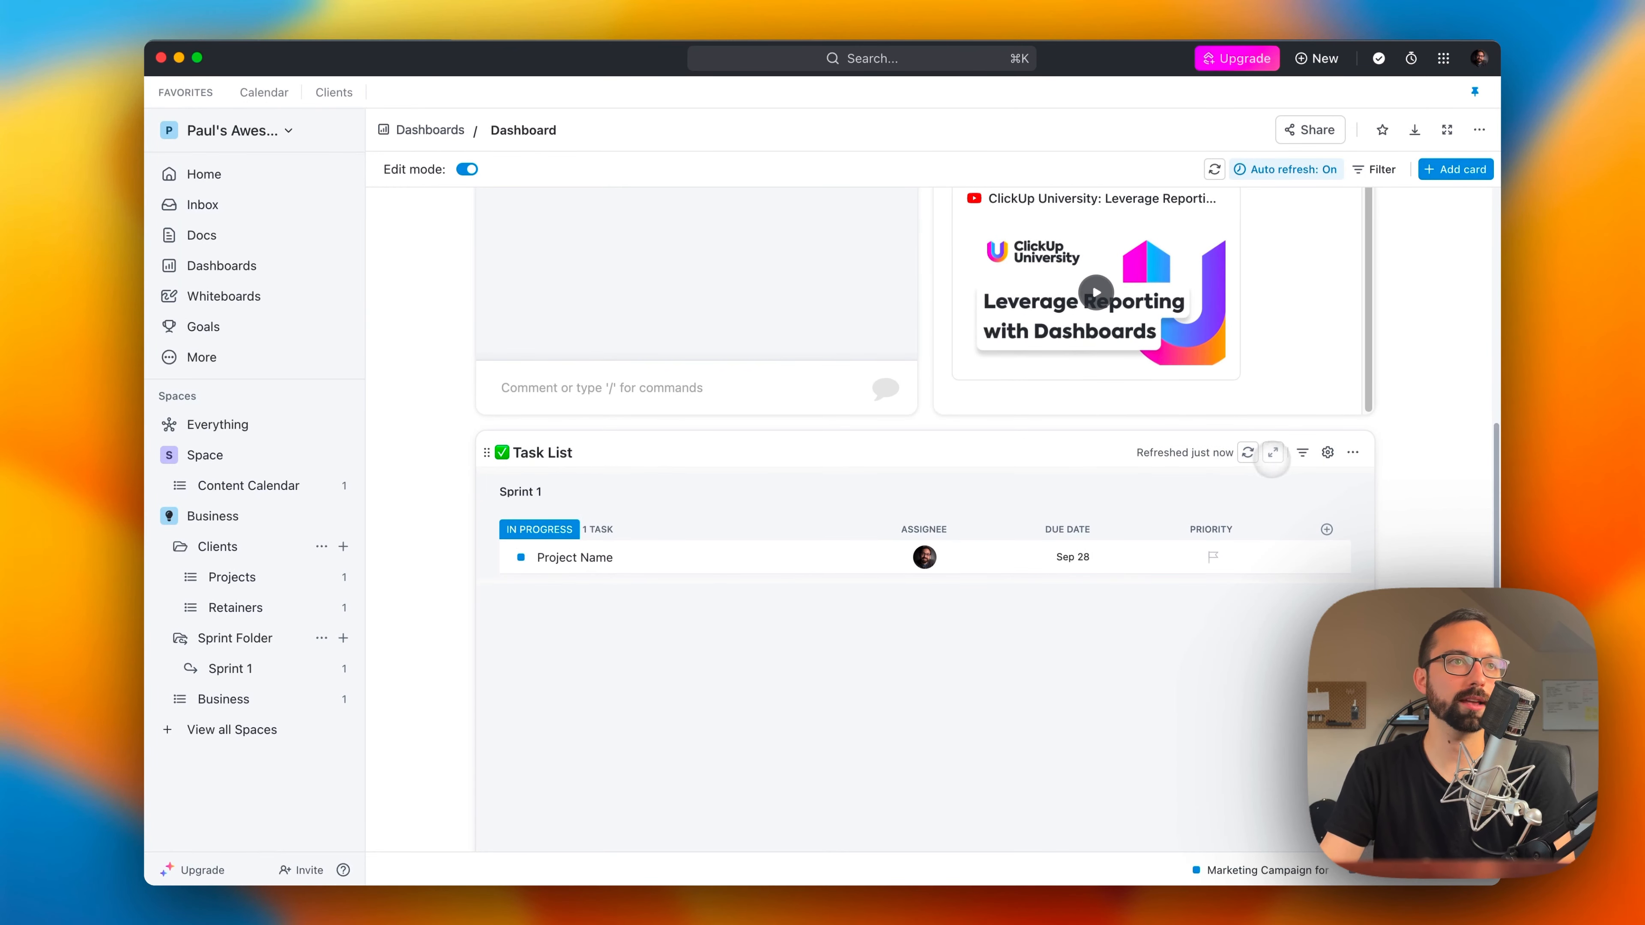
left_click(1327, 452)
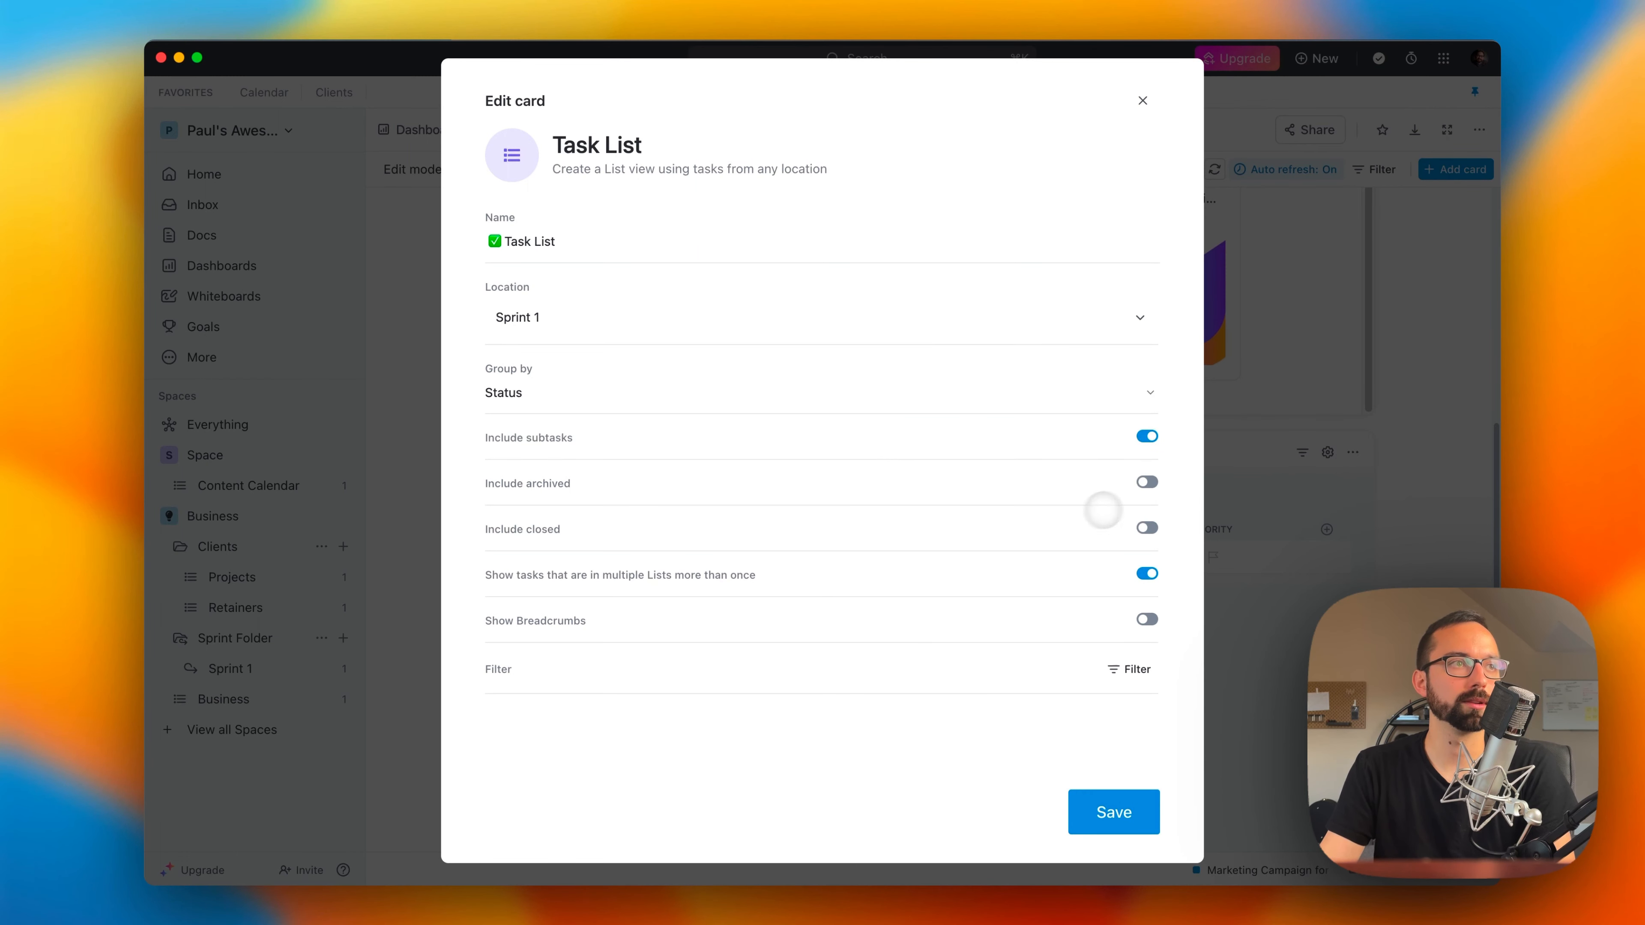
left_click(627, 332)
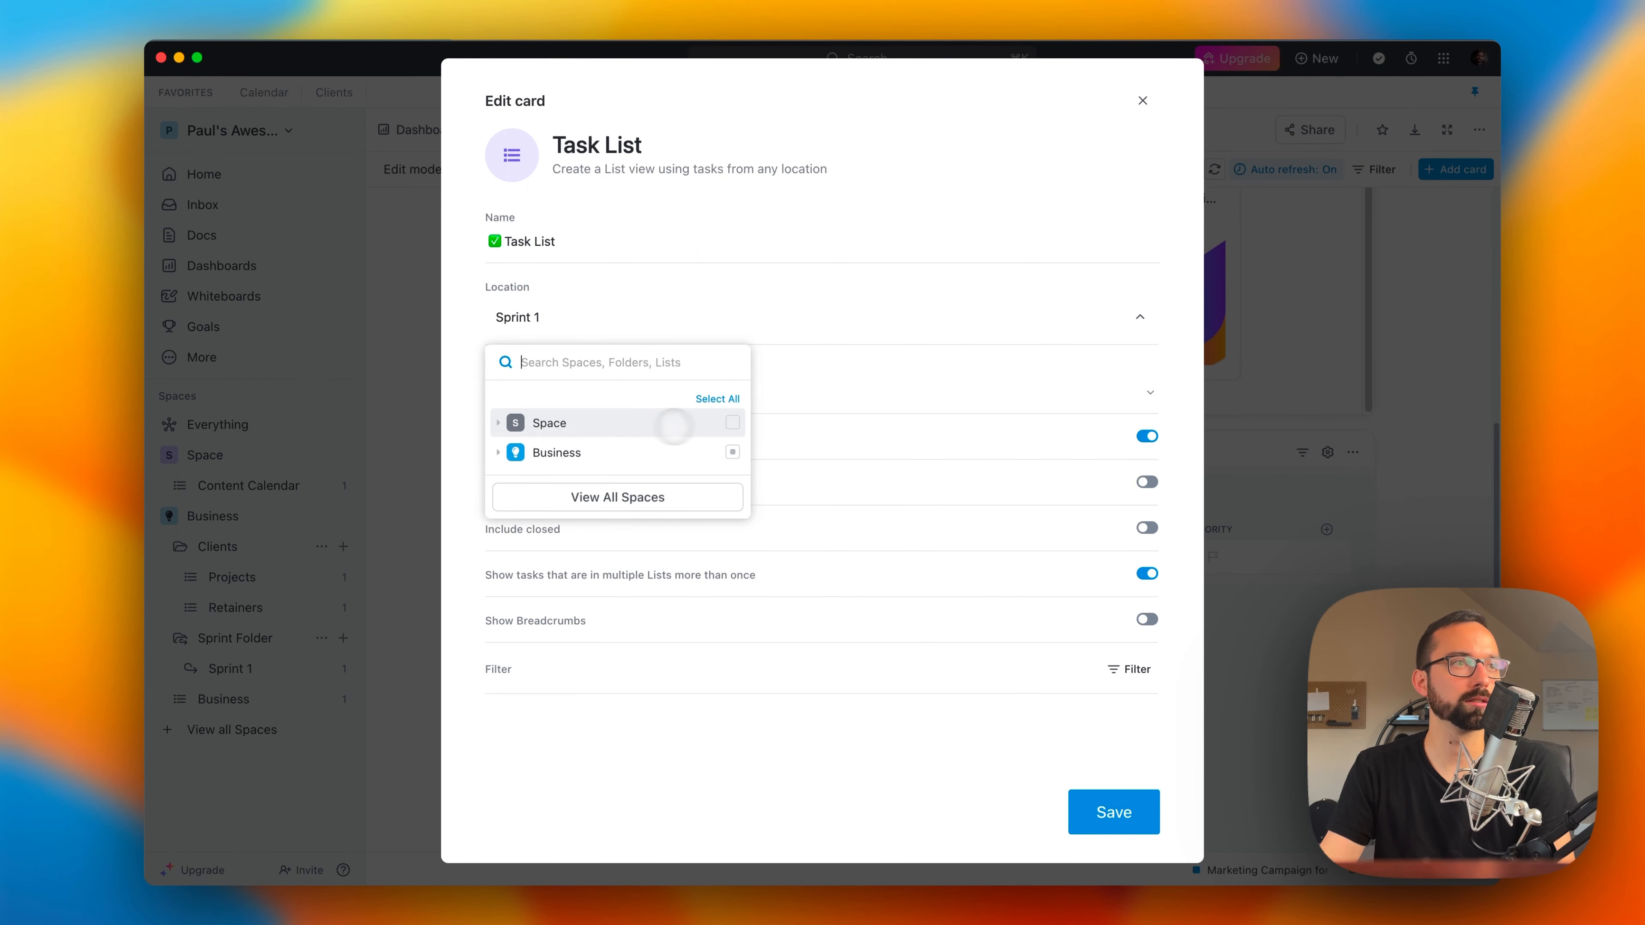
left_click(733, 451)
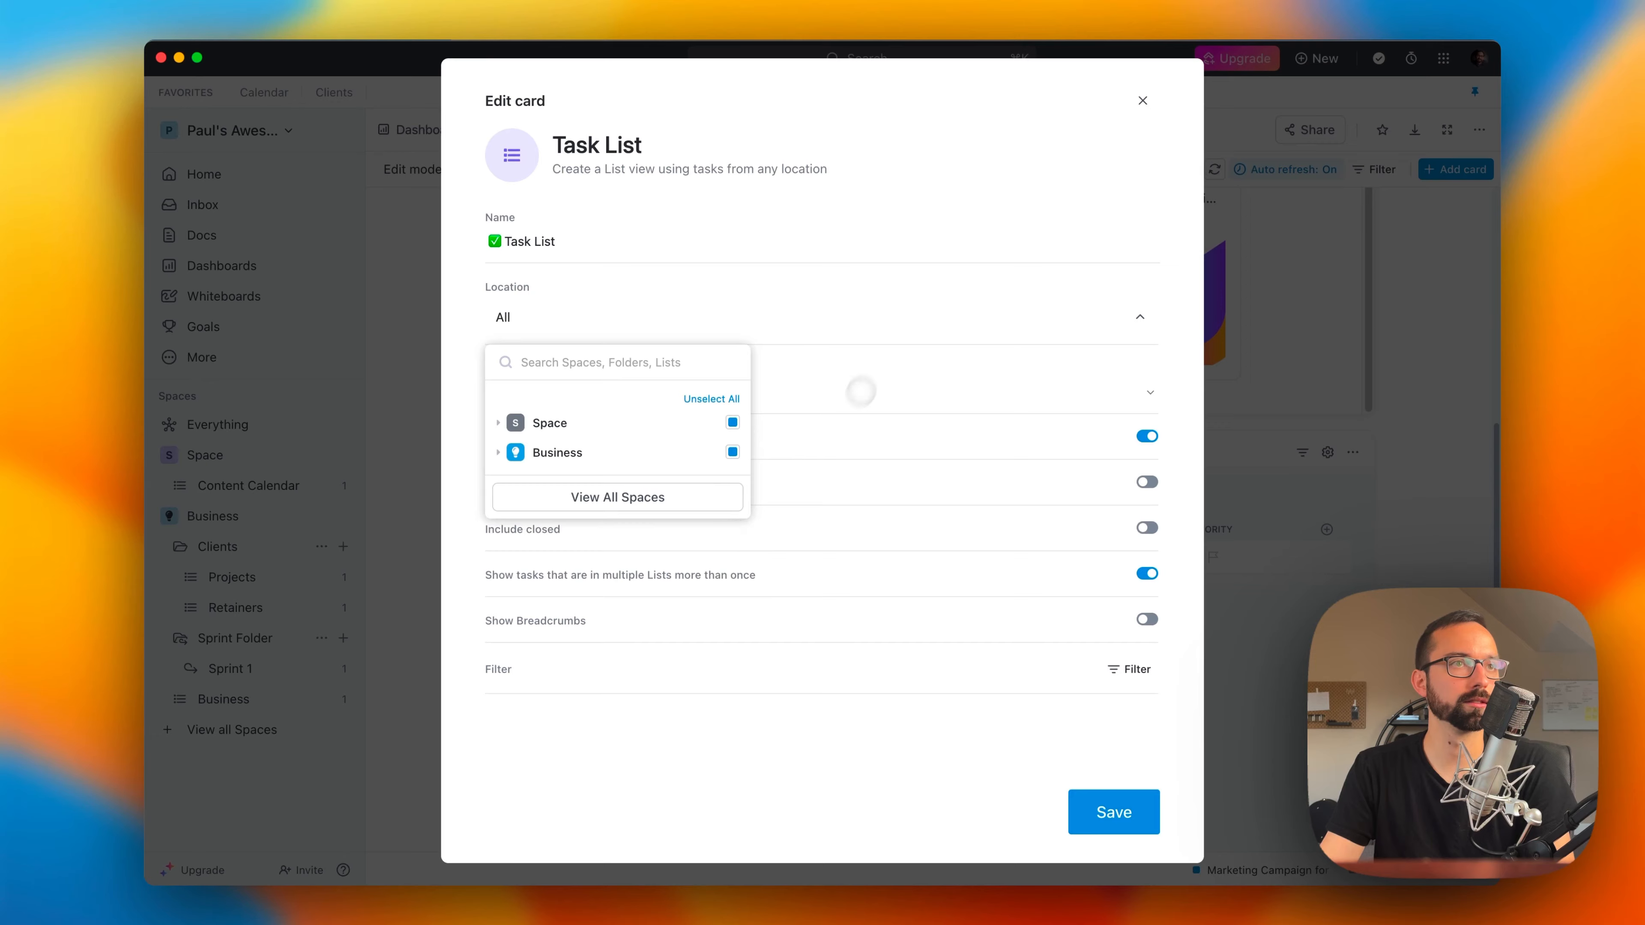
left_click(1114, 812)
Step: Look over the dashboard and browse the card types available to add, including the Custom and Embed categories, then close the card picker
scroll(656, 692, "down", 5)
scroll(624, 672, "up", 5)
scroll(1256, 613, "up", 5)
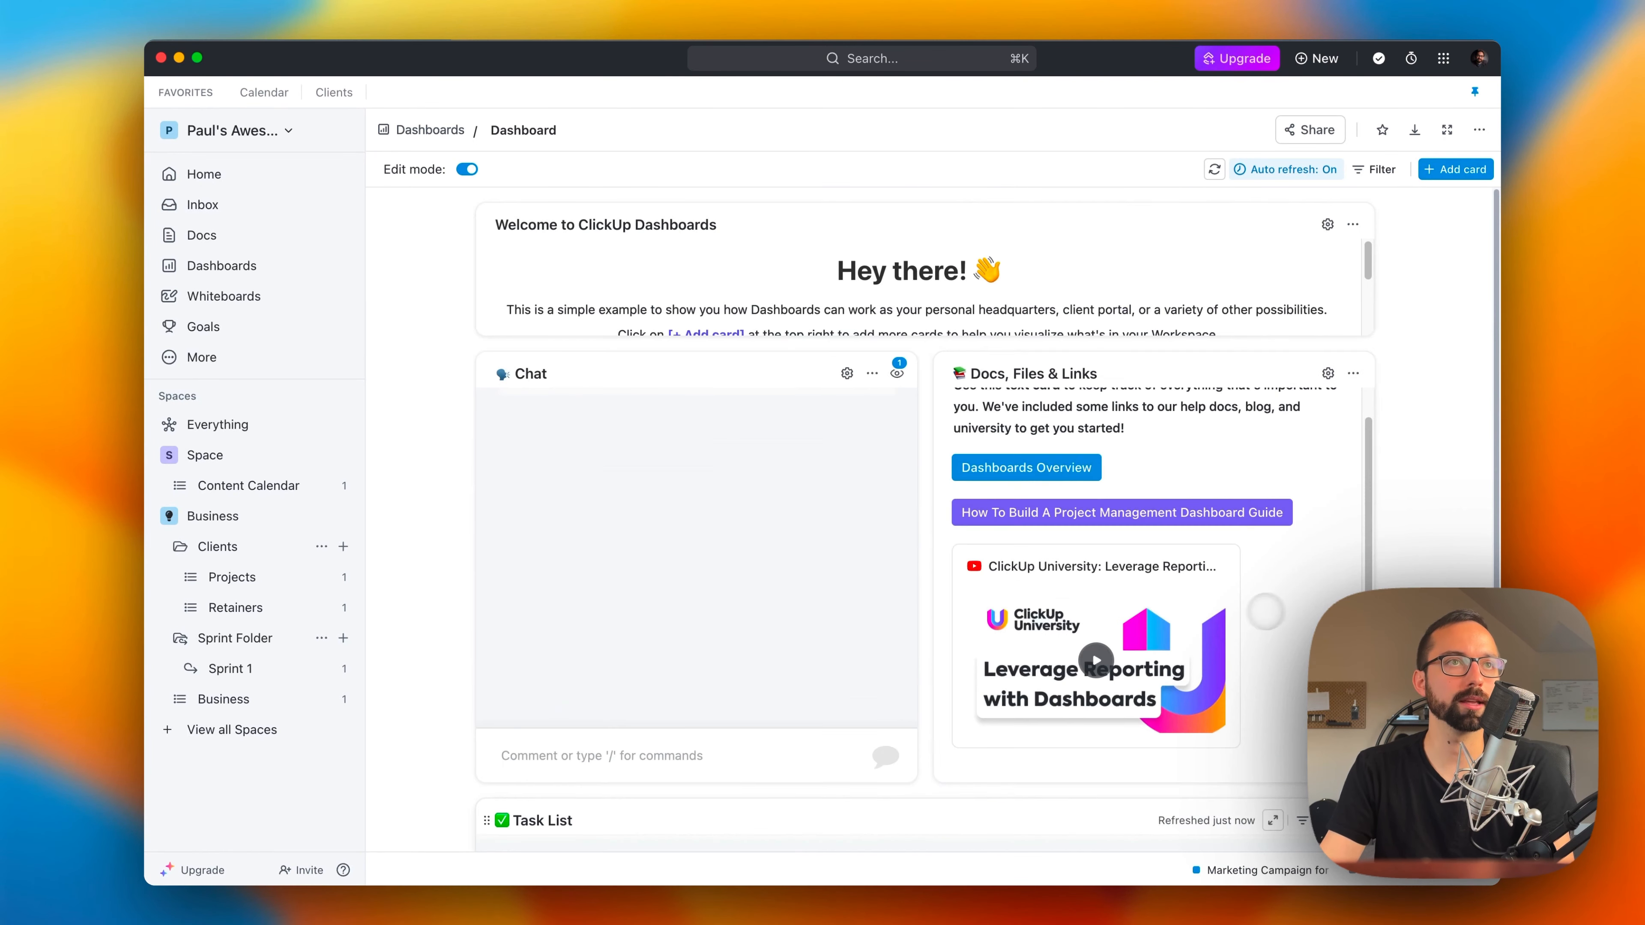
scroll(1256, 613, "up", 2)
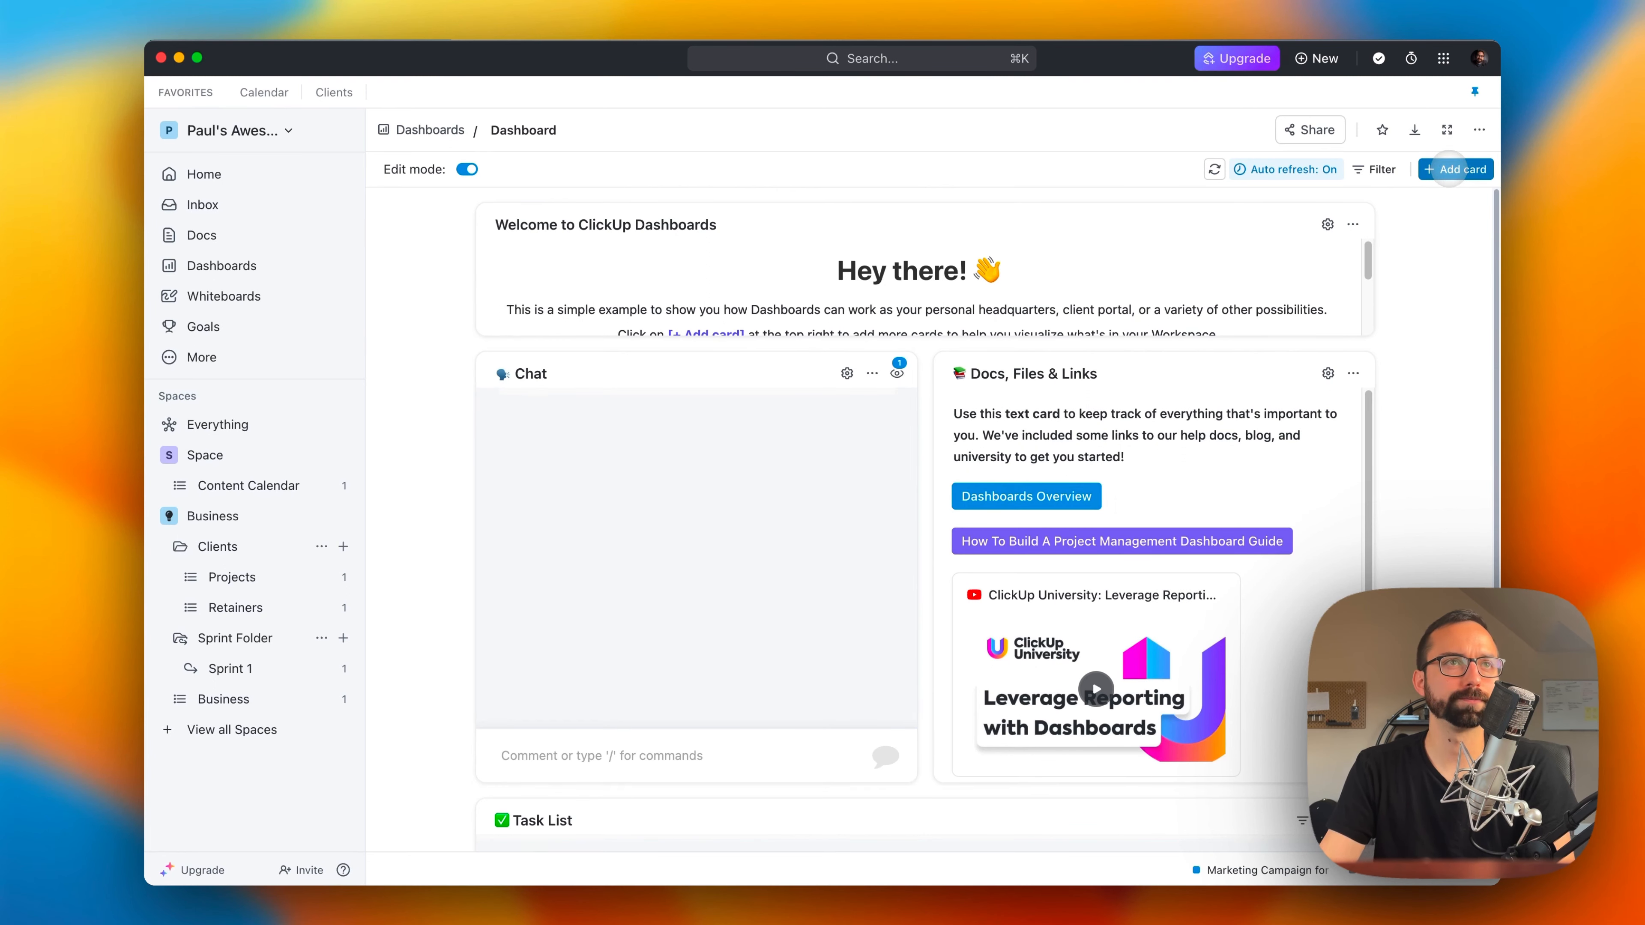
left_click(1451, 170)
scroll(945, 466, "down", 5)
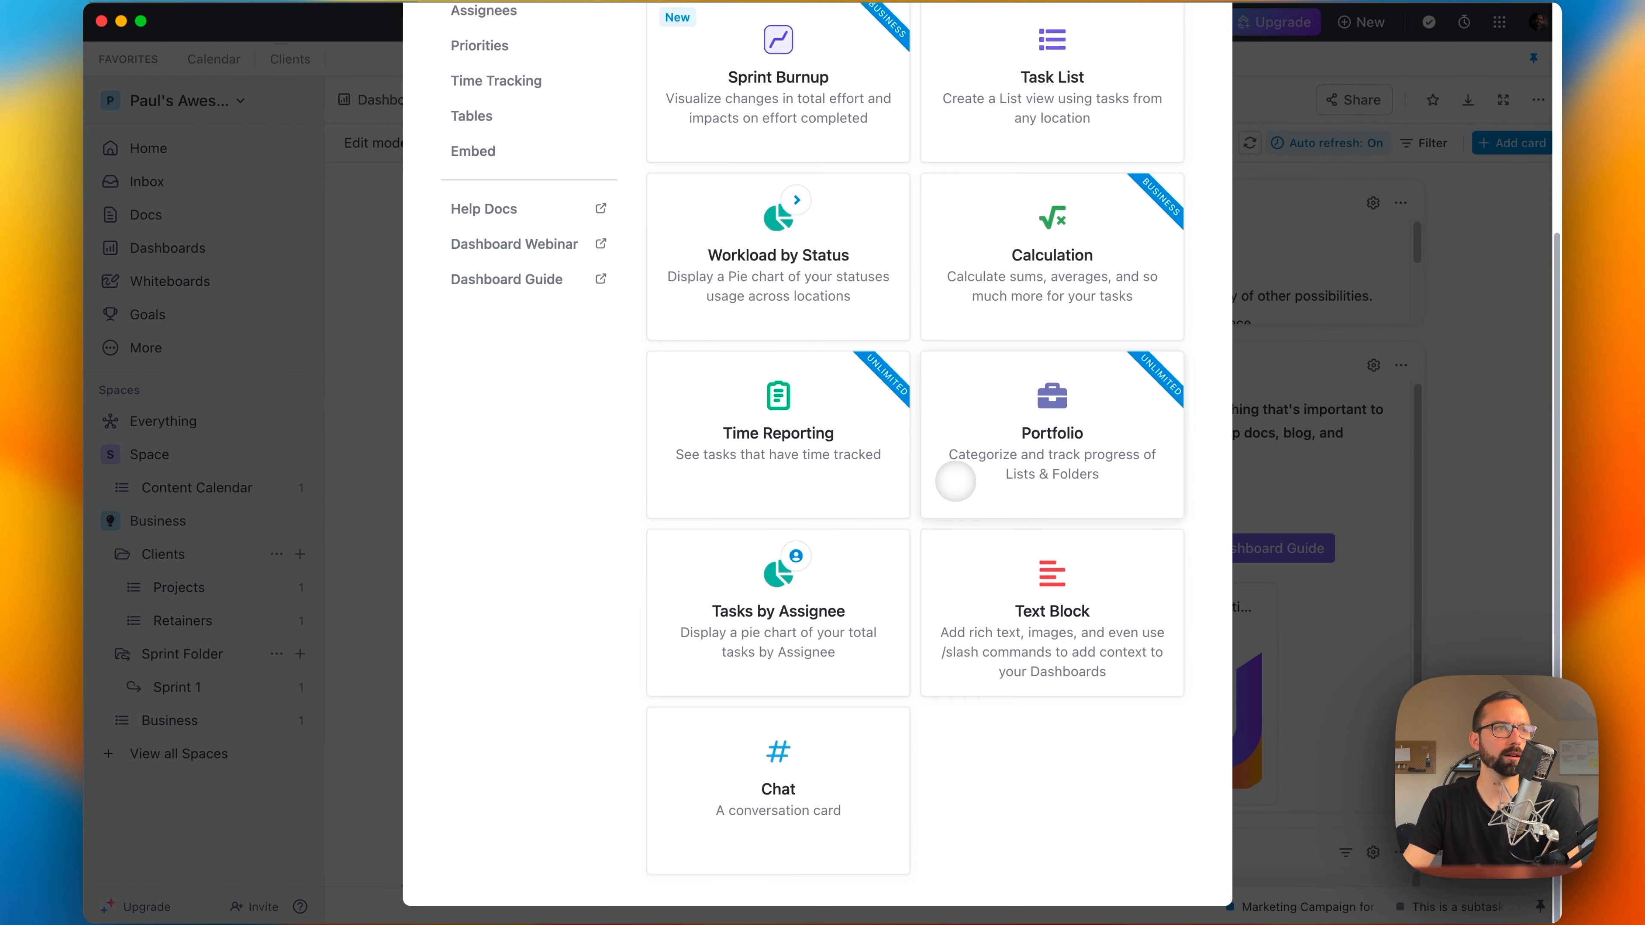
scroll(844, 544, "up", 10)
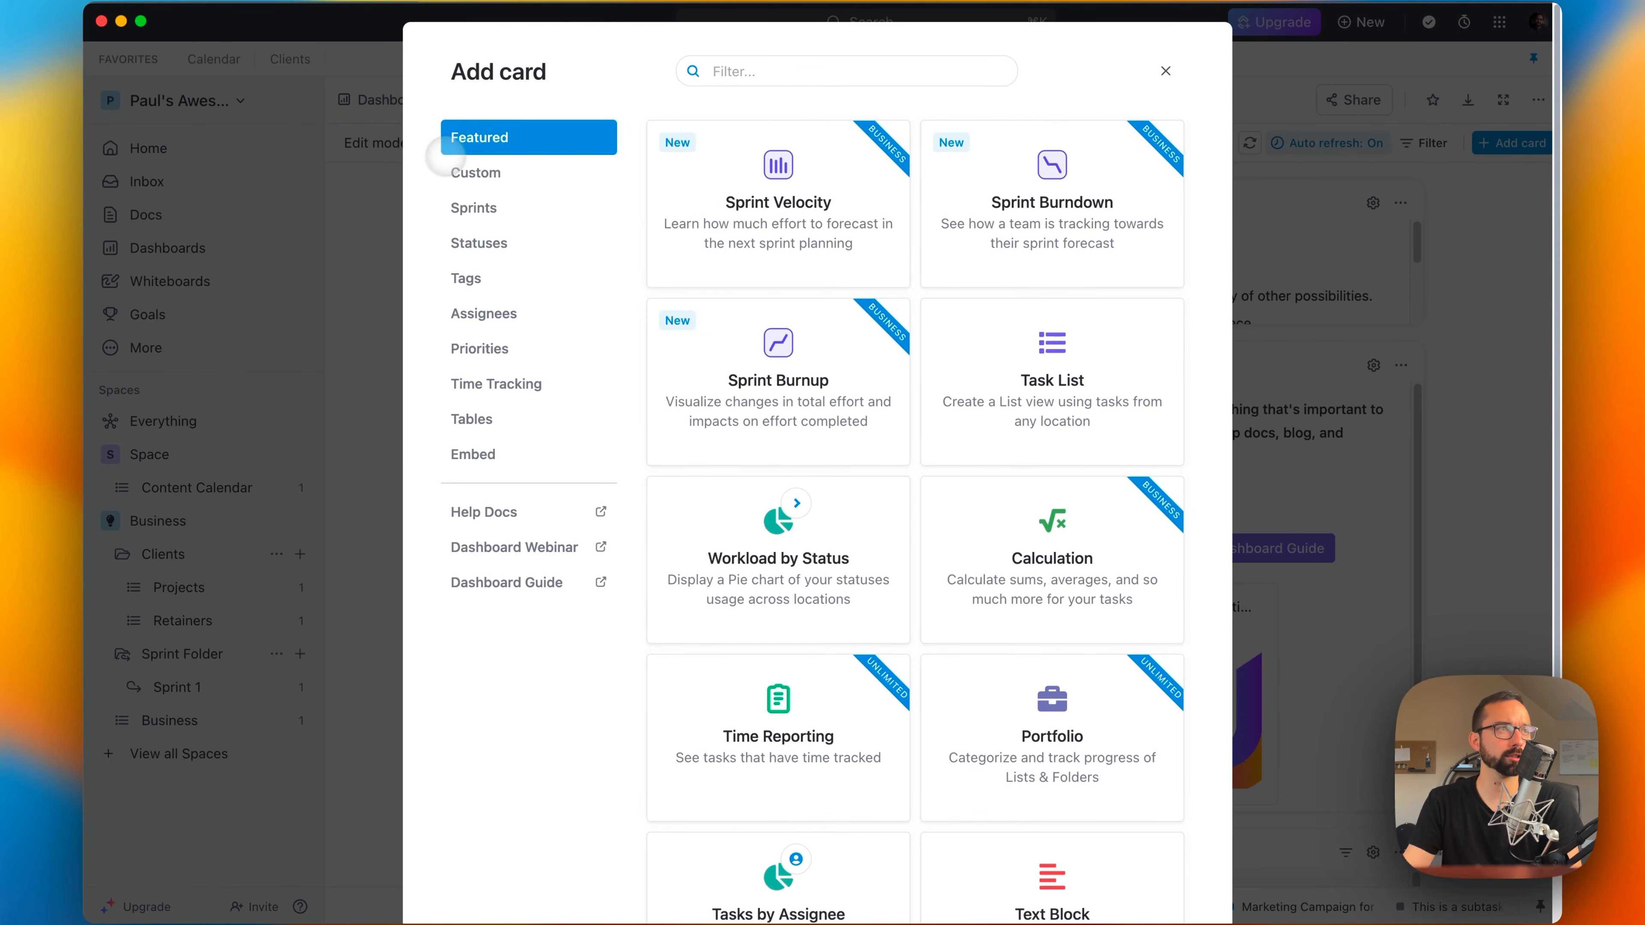
left_click(495, 173)
left_click(492, 453)
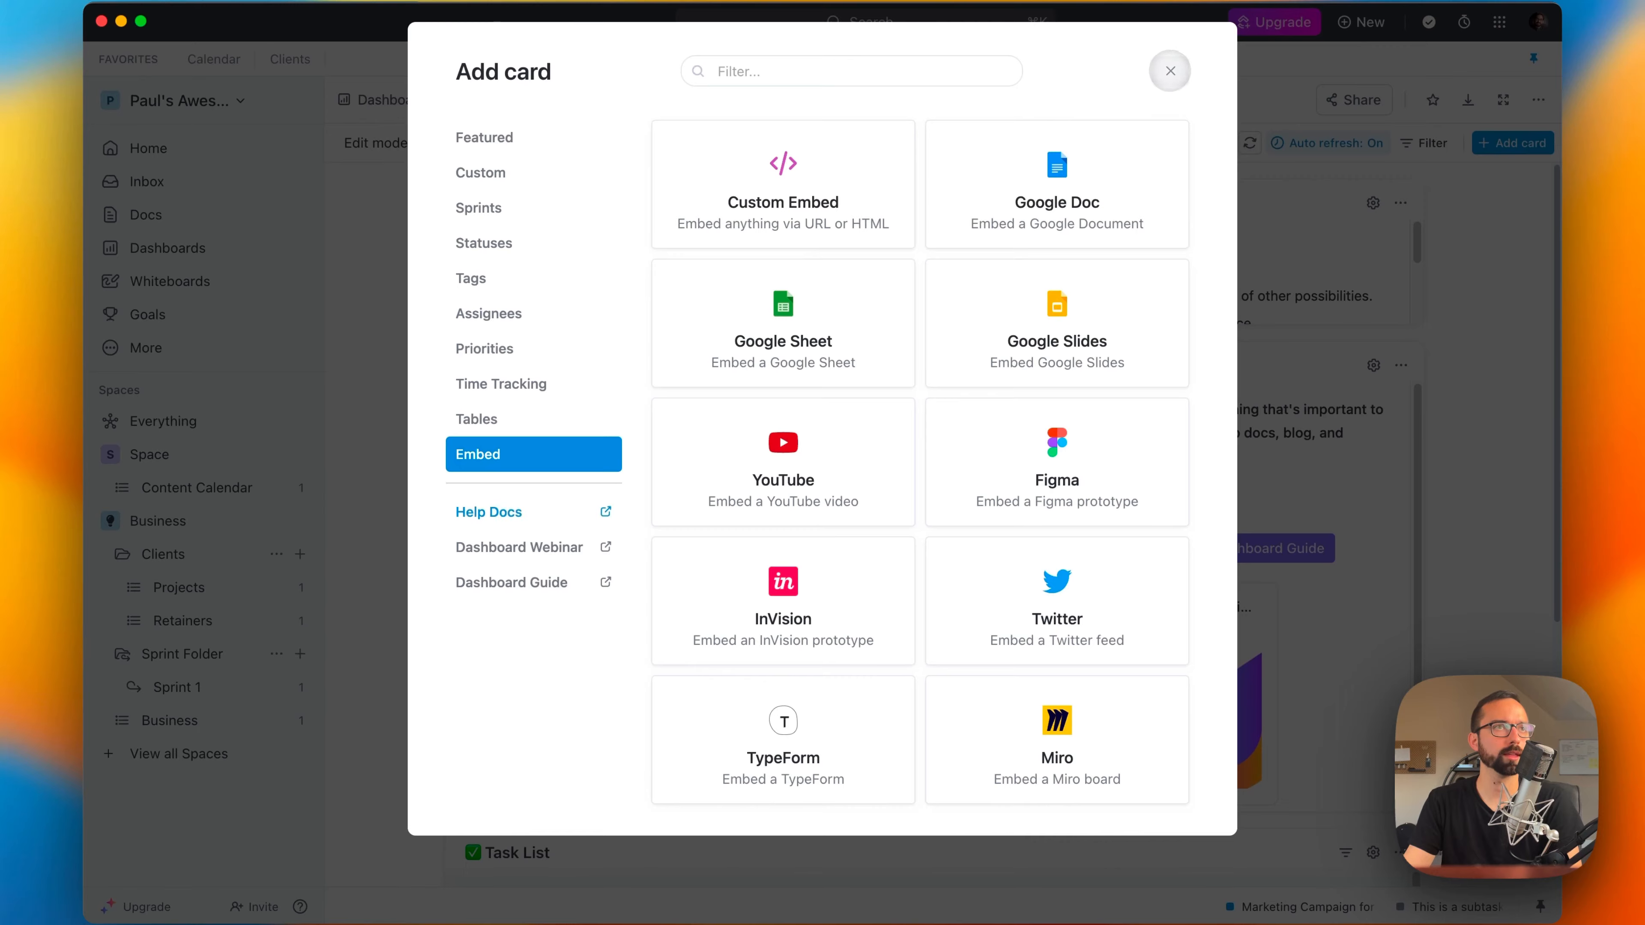
left_click(1170, 71)
Step: Start a new goal named "This is A Goal"
left_click(145, 314)
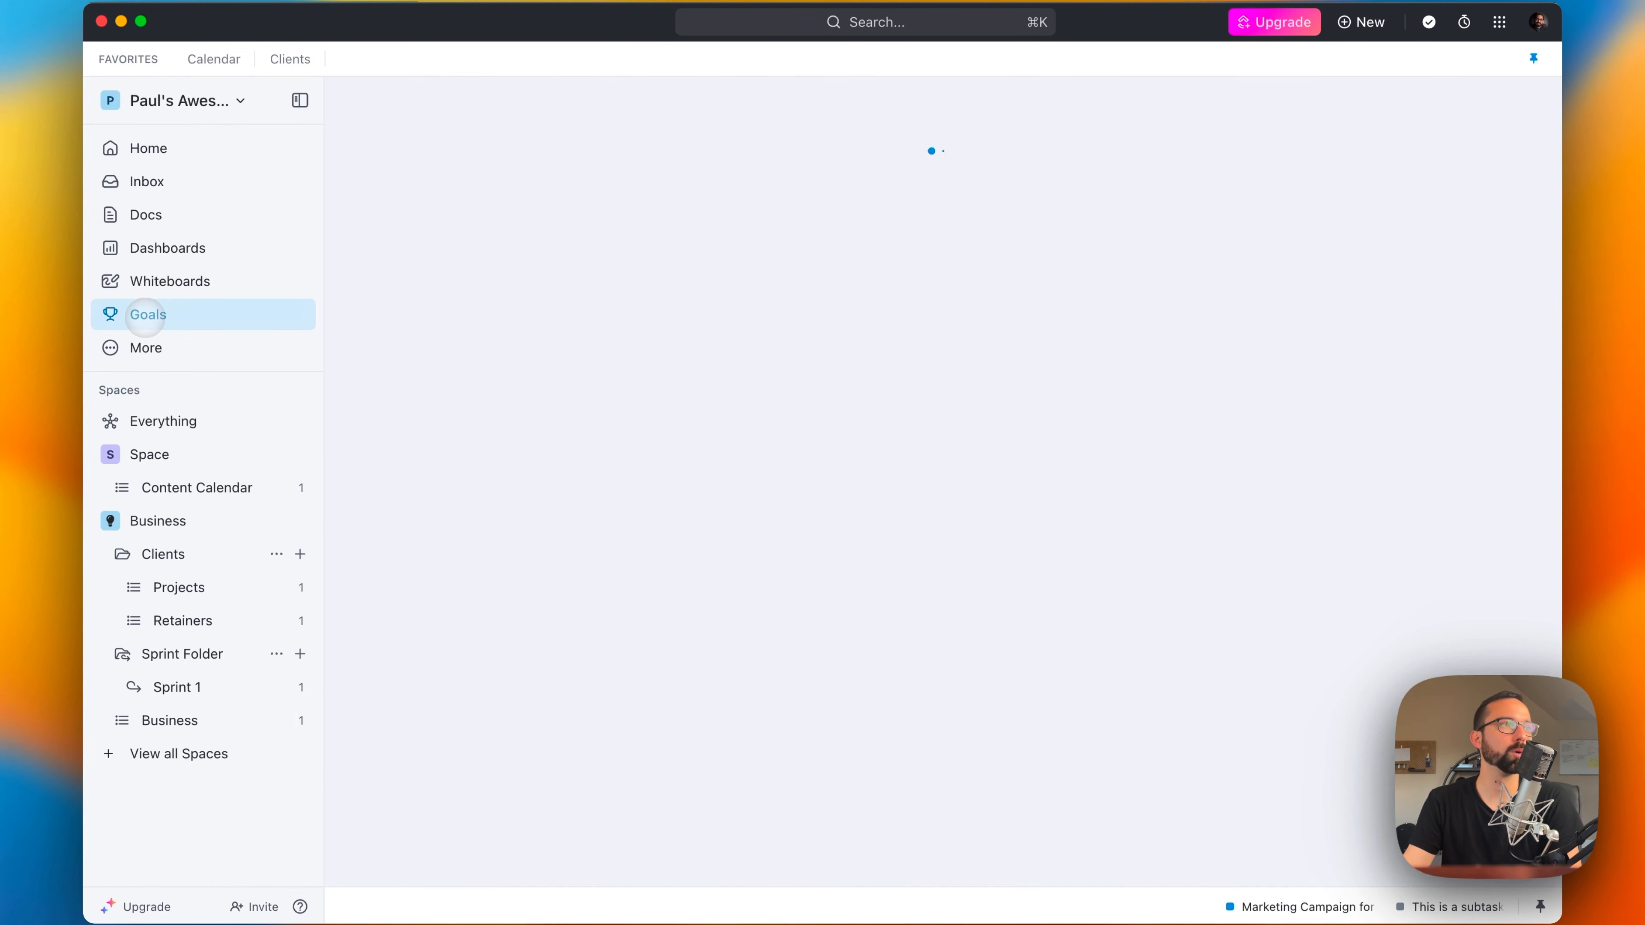
left_click(932, 664)
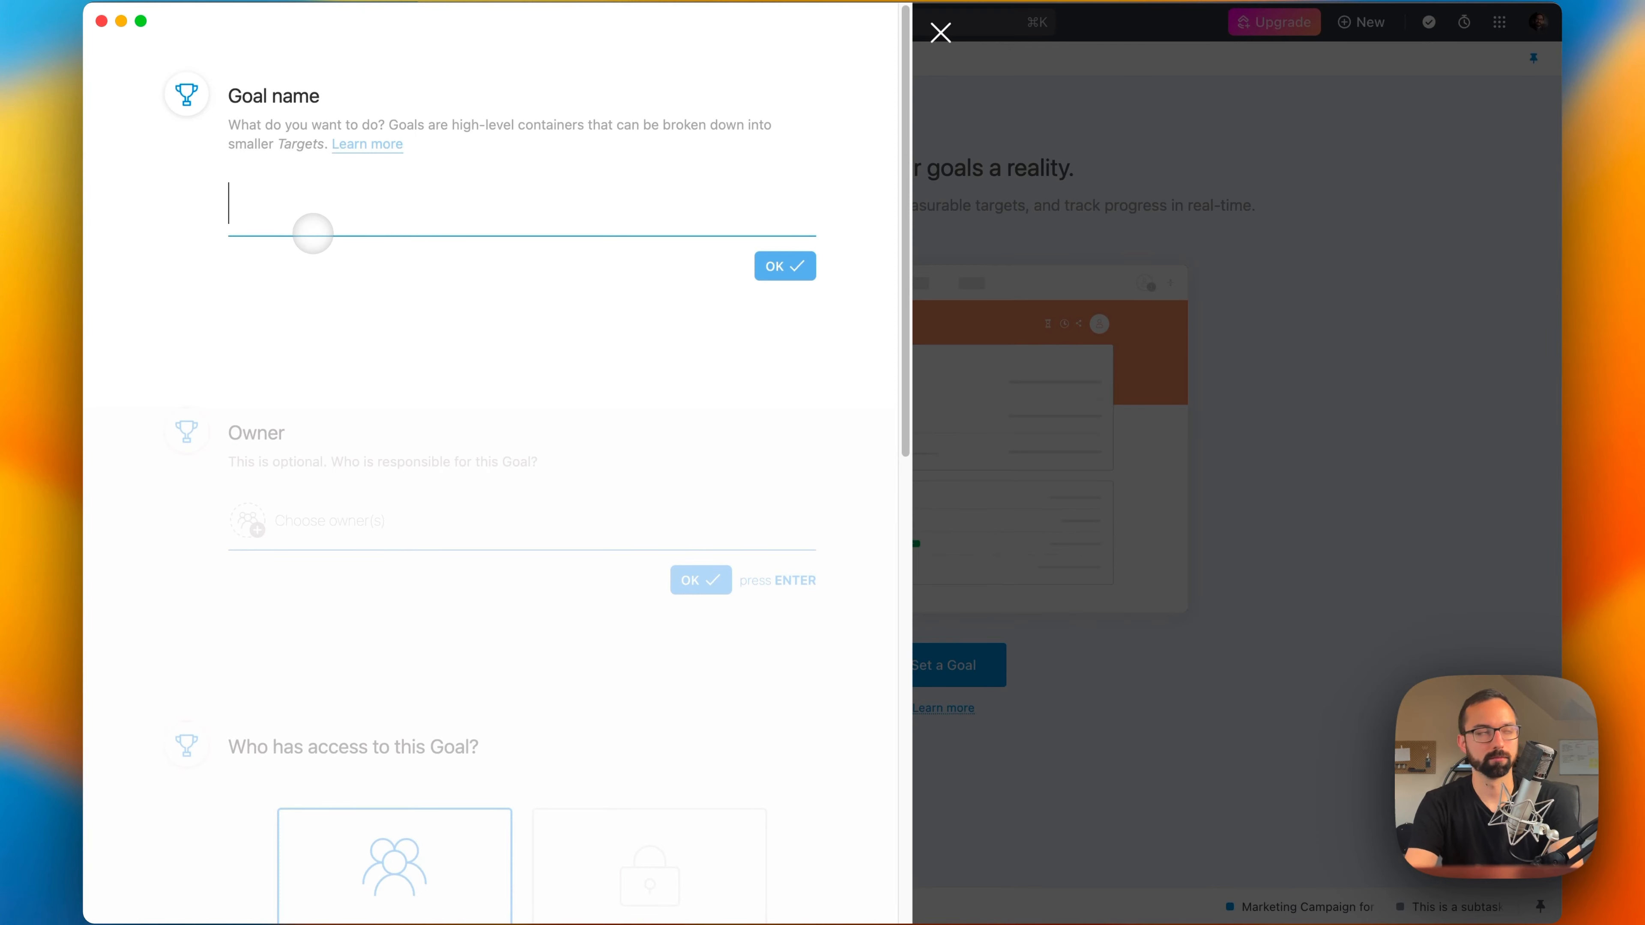
type("This is A ")
type("Go")
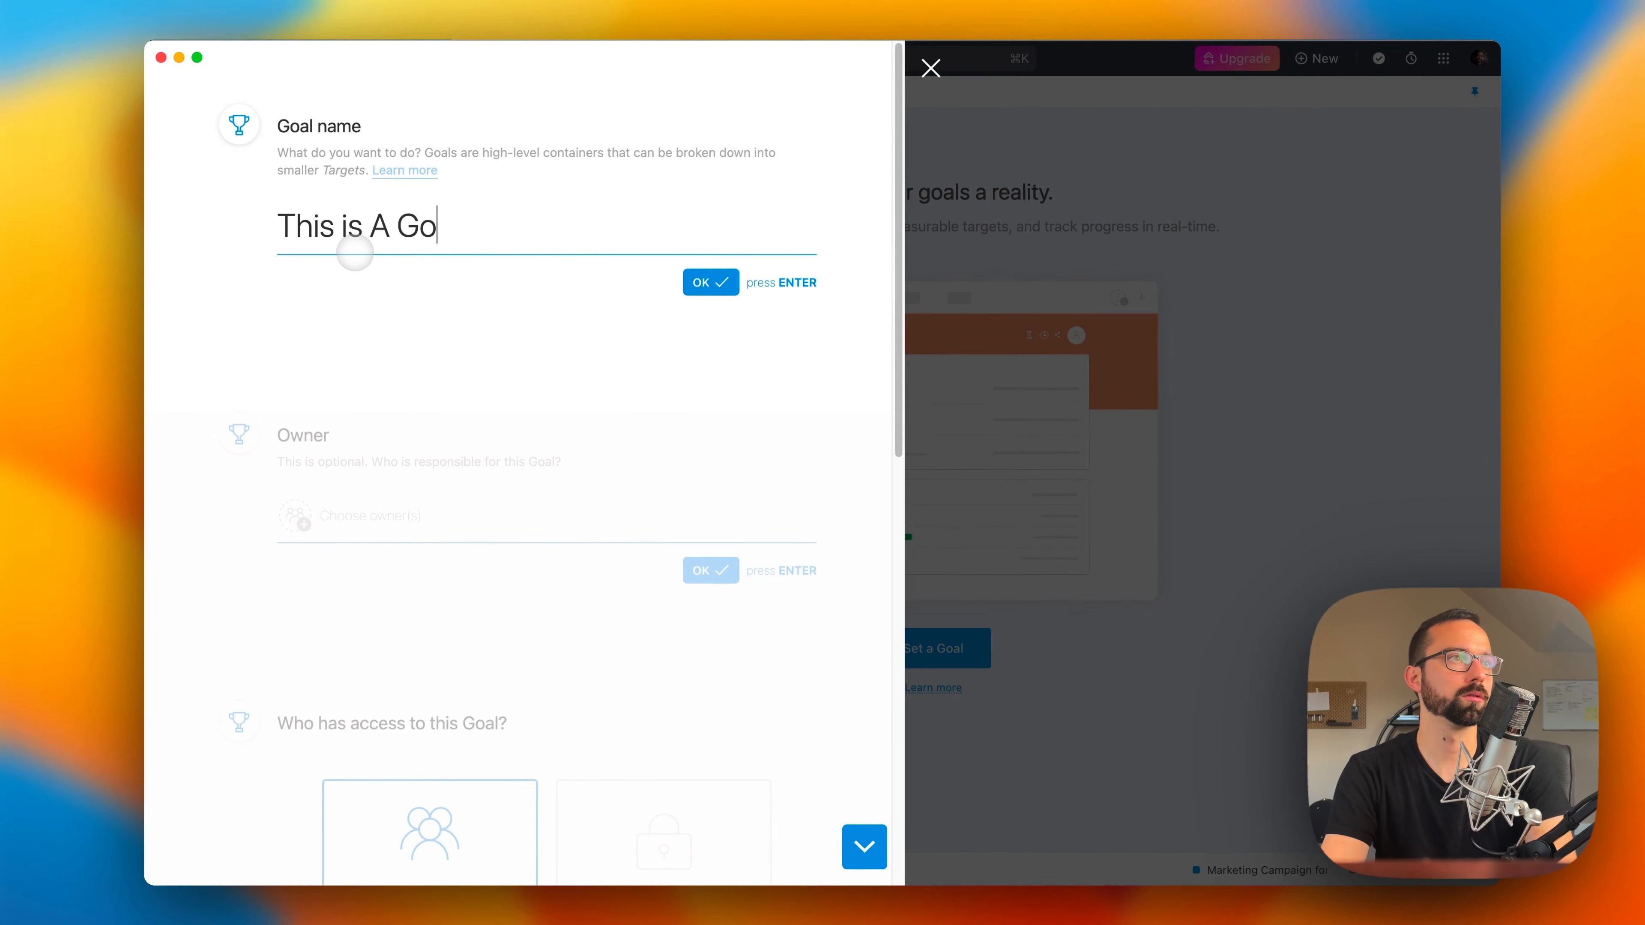
type("al")
key("Return")
Step: Assign the goal to Me as owner and give the whole workspace access to it
left_click(295, 215)
left_click(326, 302)
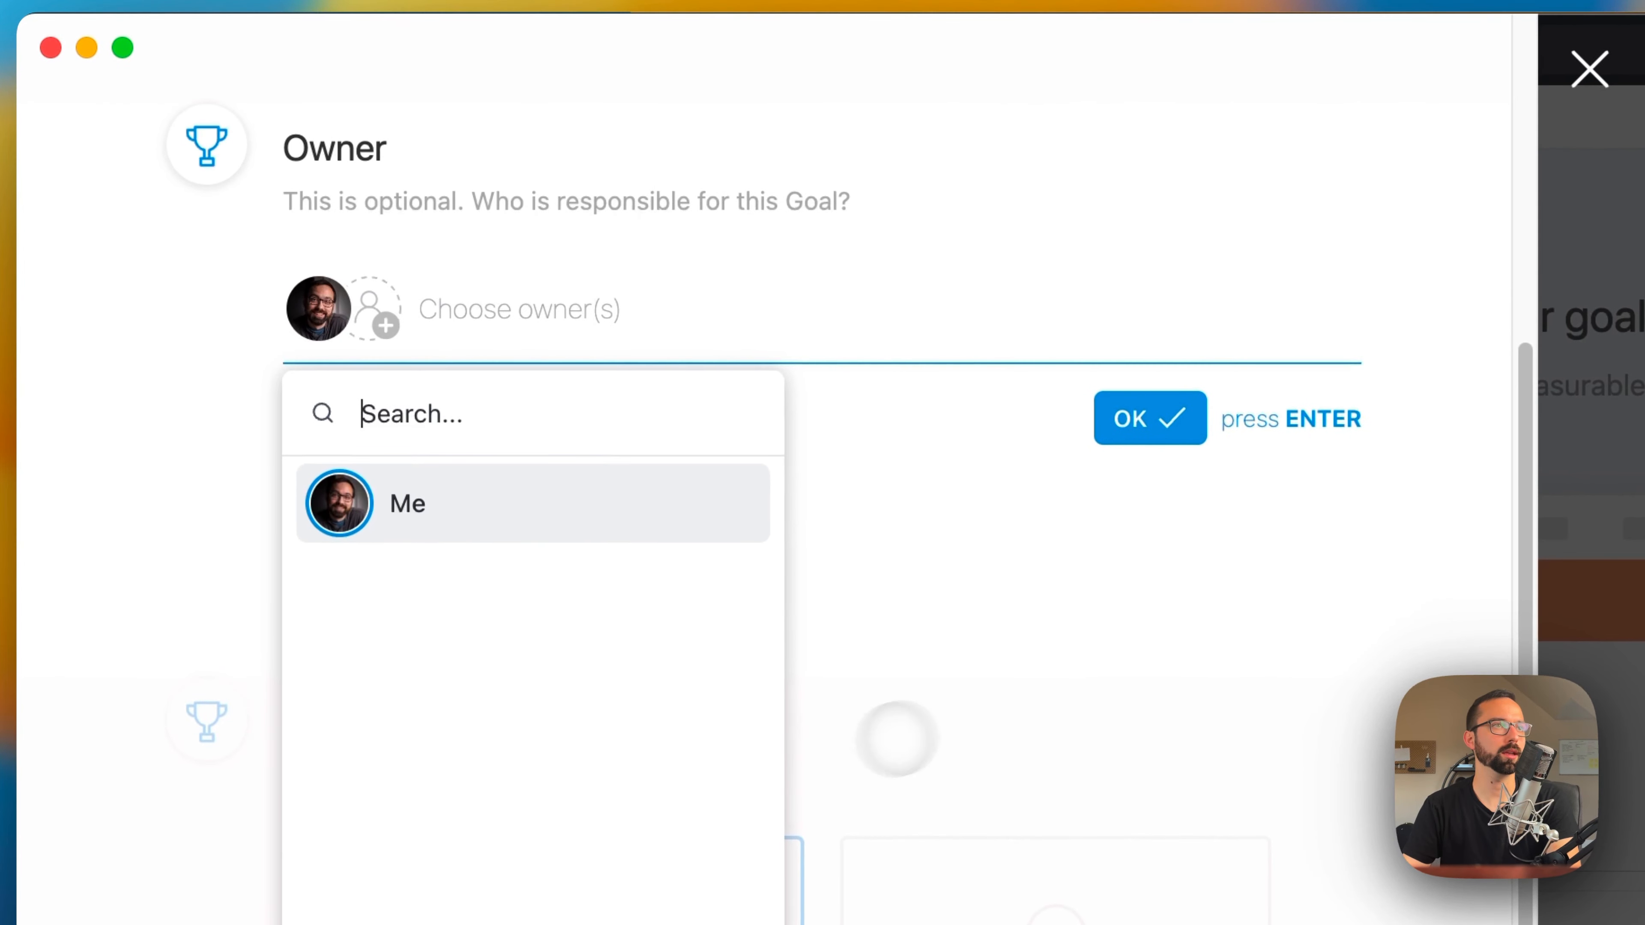
left_click(1001, 569)
left_click(1143, 418)
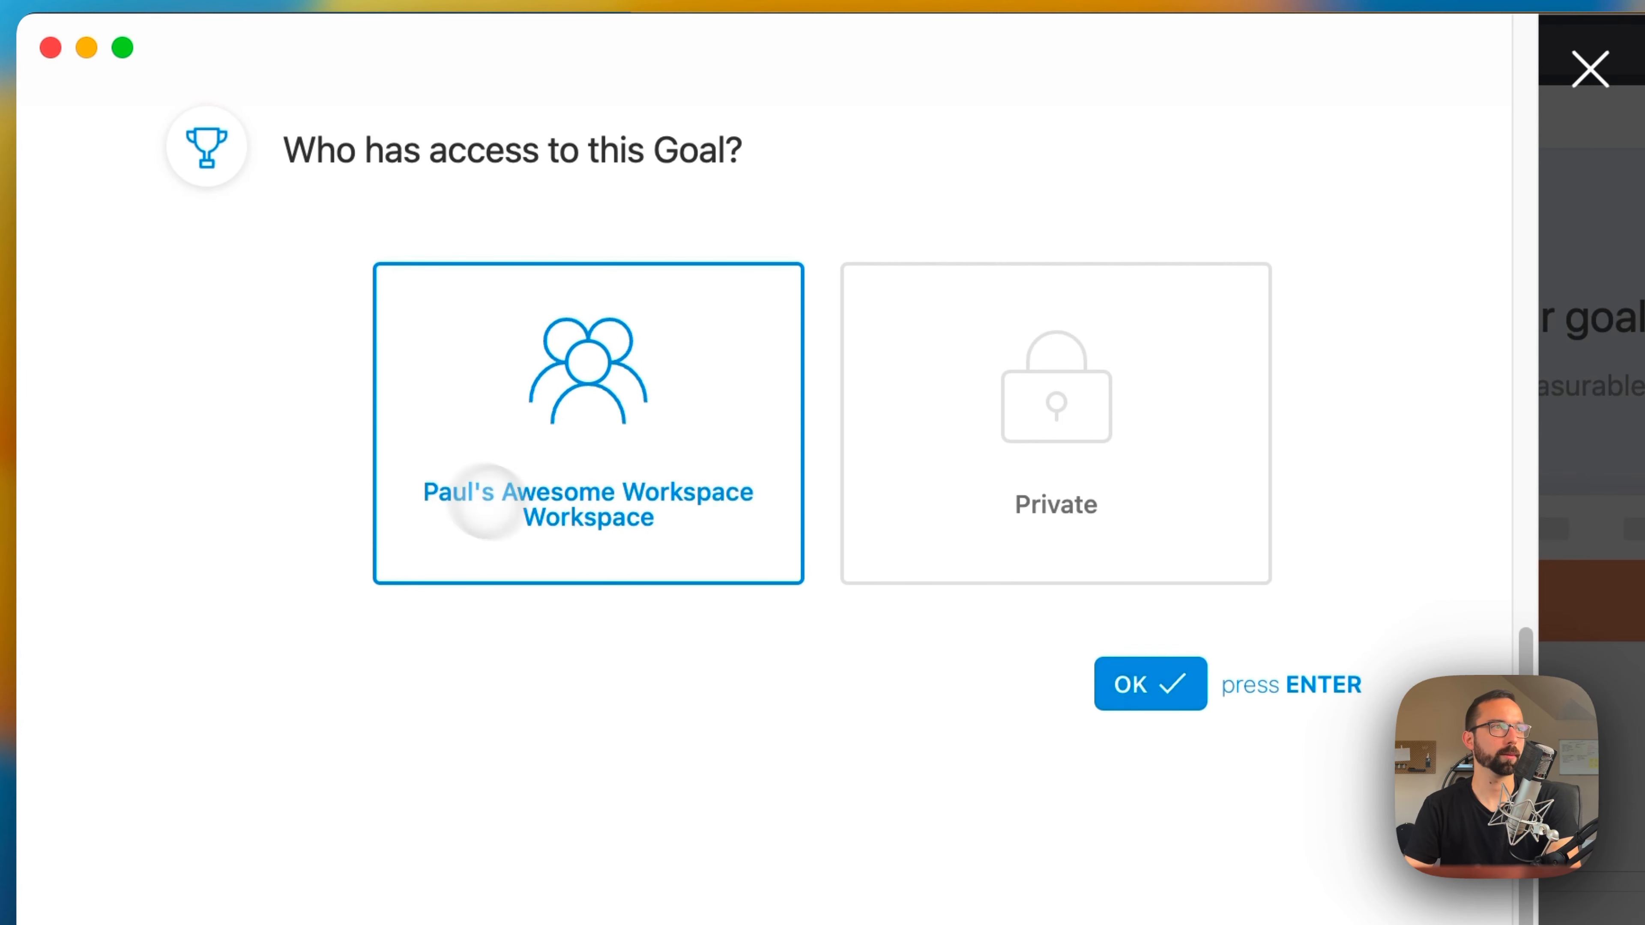
left_click(1159, 700)
Step: Set the goal's completion date to 12/30/23
left_click(616, 663)
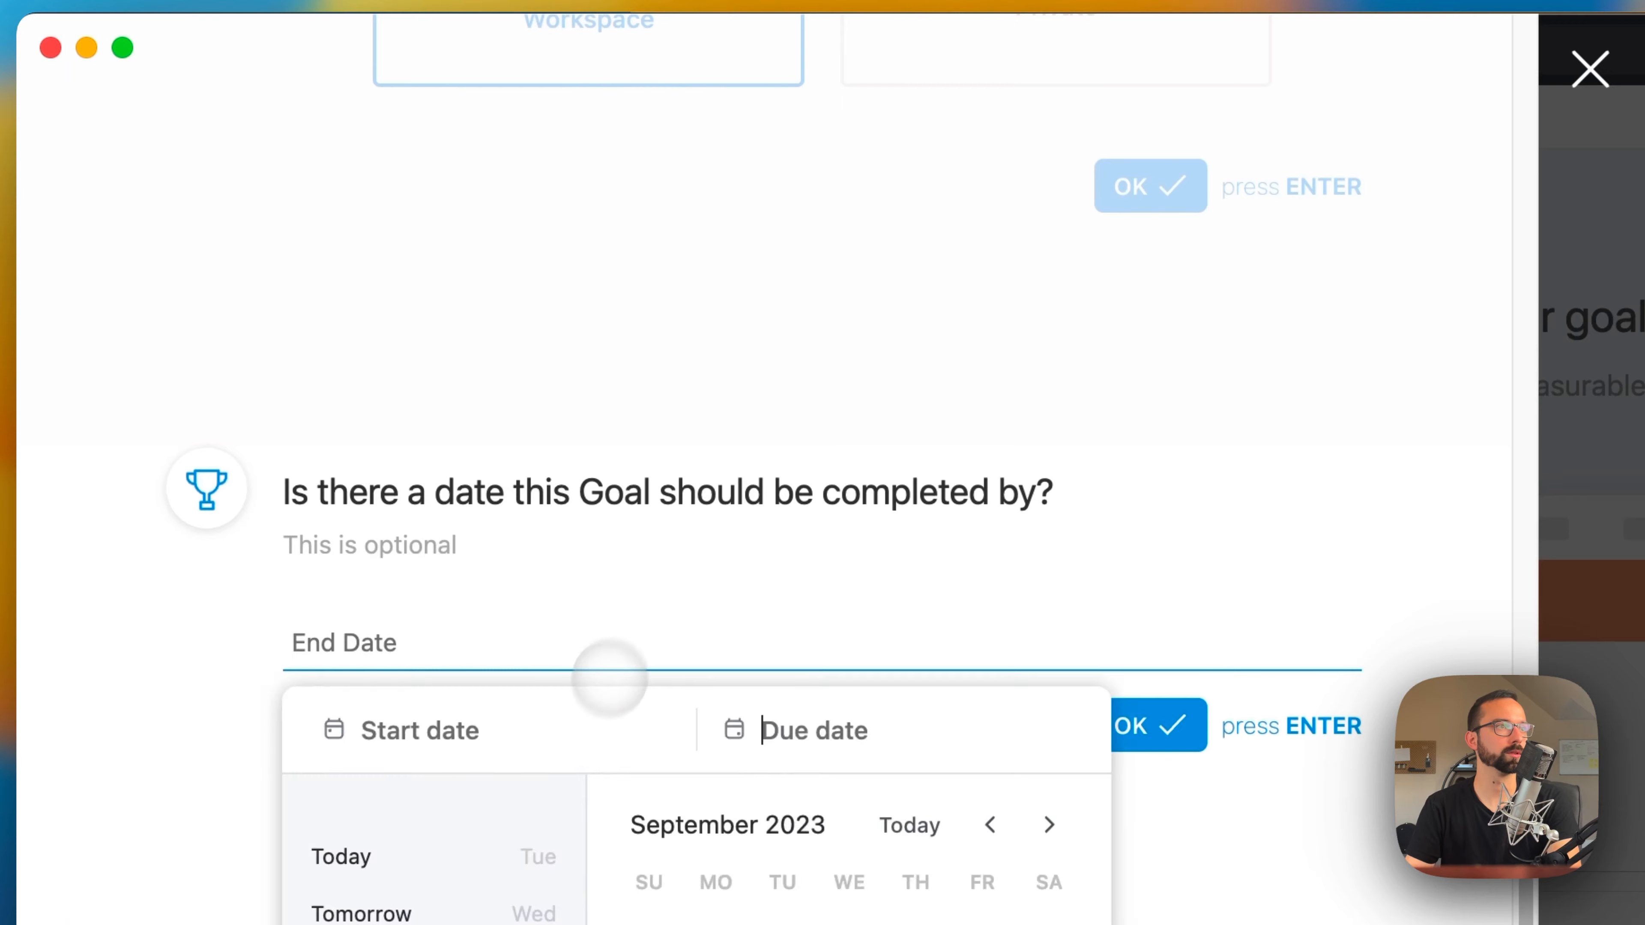
left_click(1048, 824)
left_click(1049, 824)
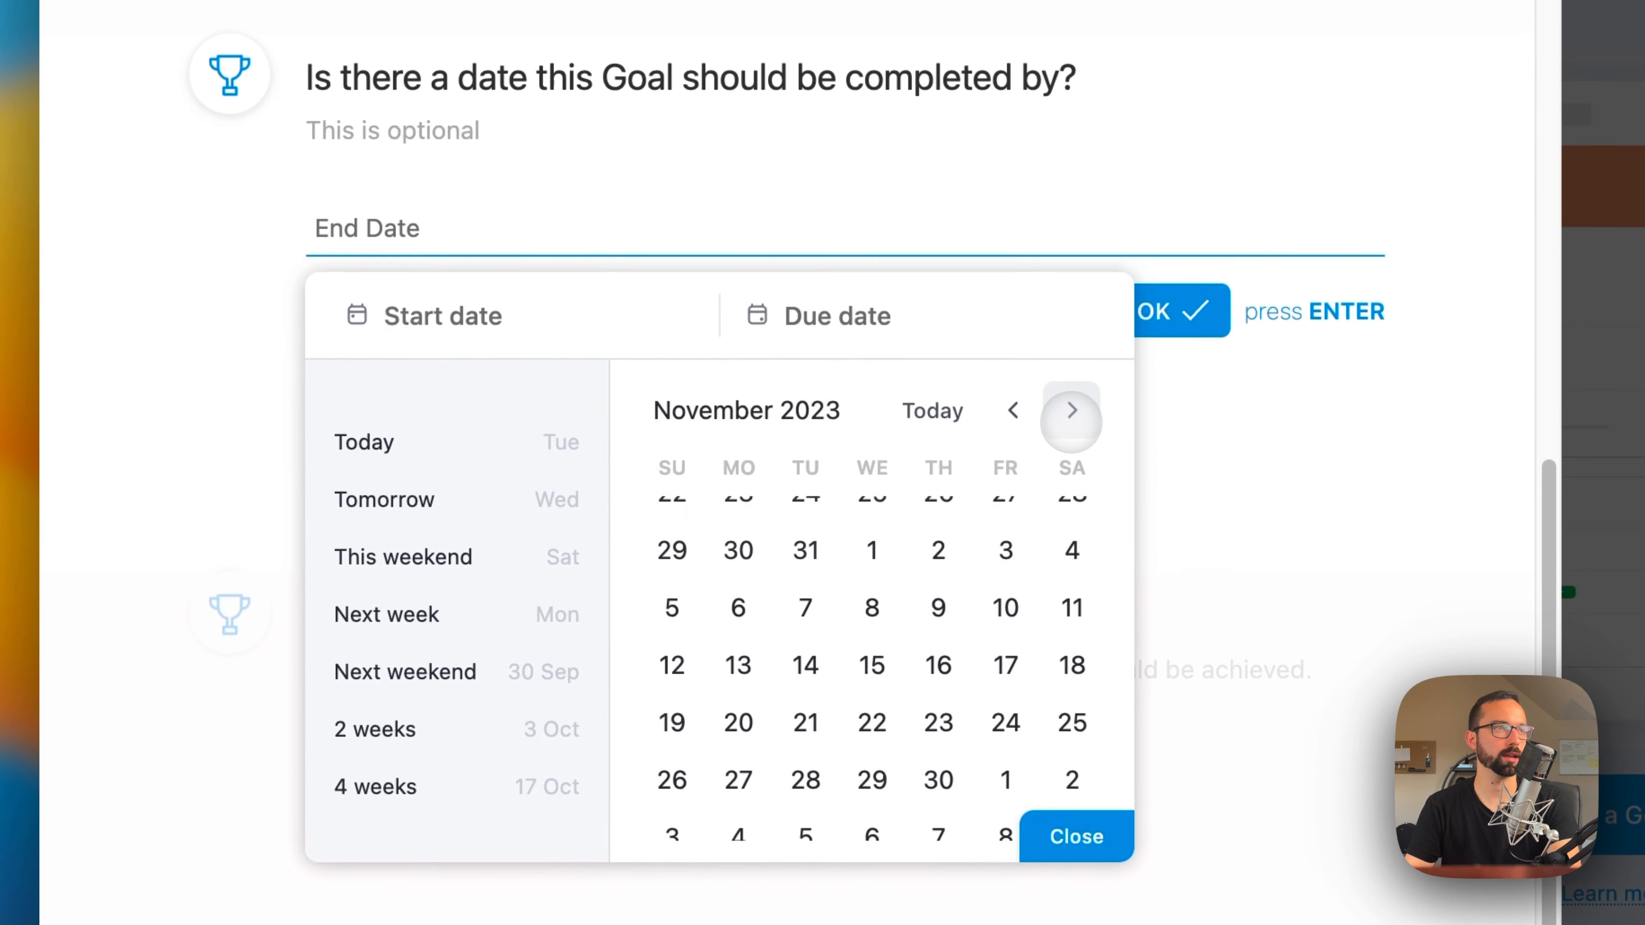
left_click(1072, 410)
left_click(1072, 740)
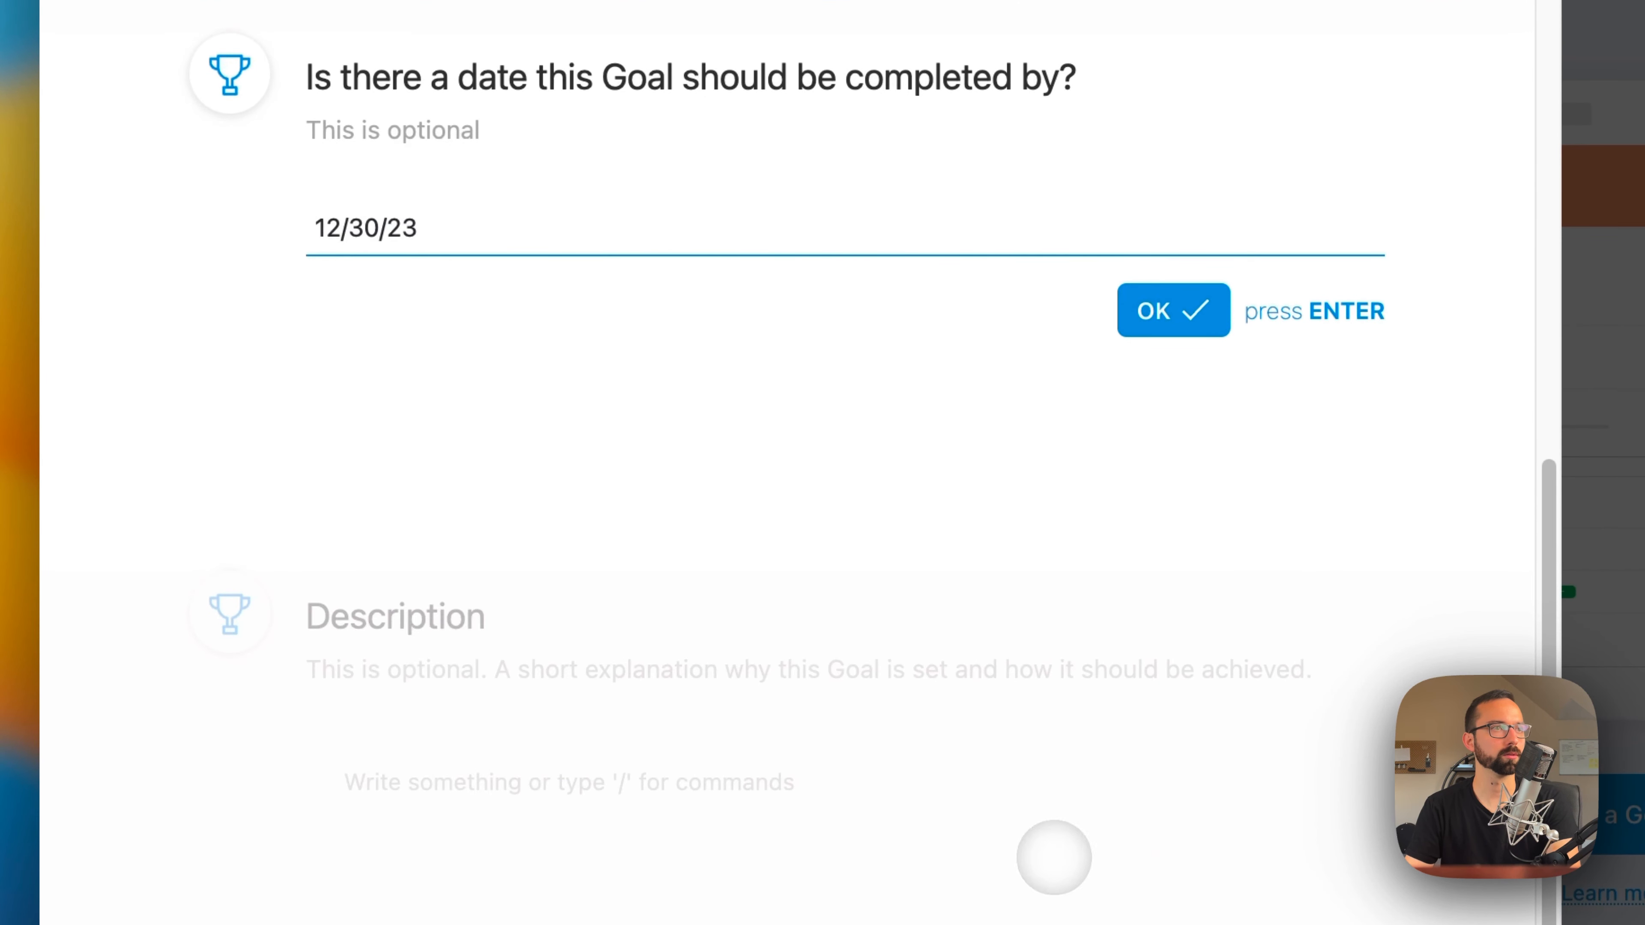
left_click(1153, 314)
Step: Describe the goal as "This is my awesome goal", browsing the insertable content blocks without adding any, and finish creating the goal
type("This is my awesome")
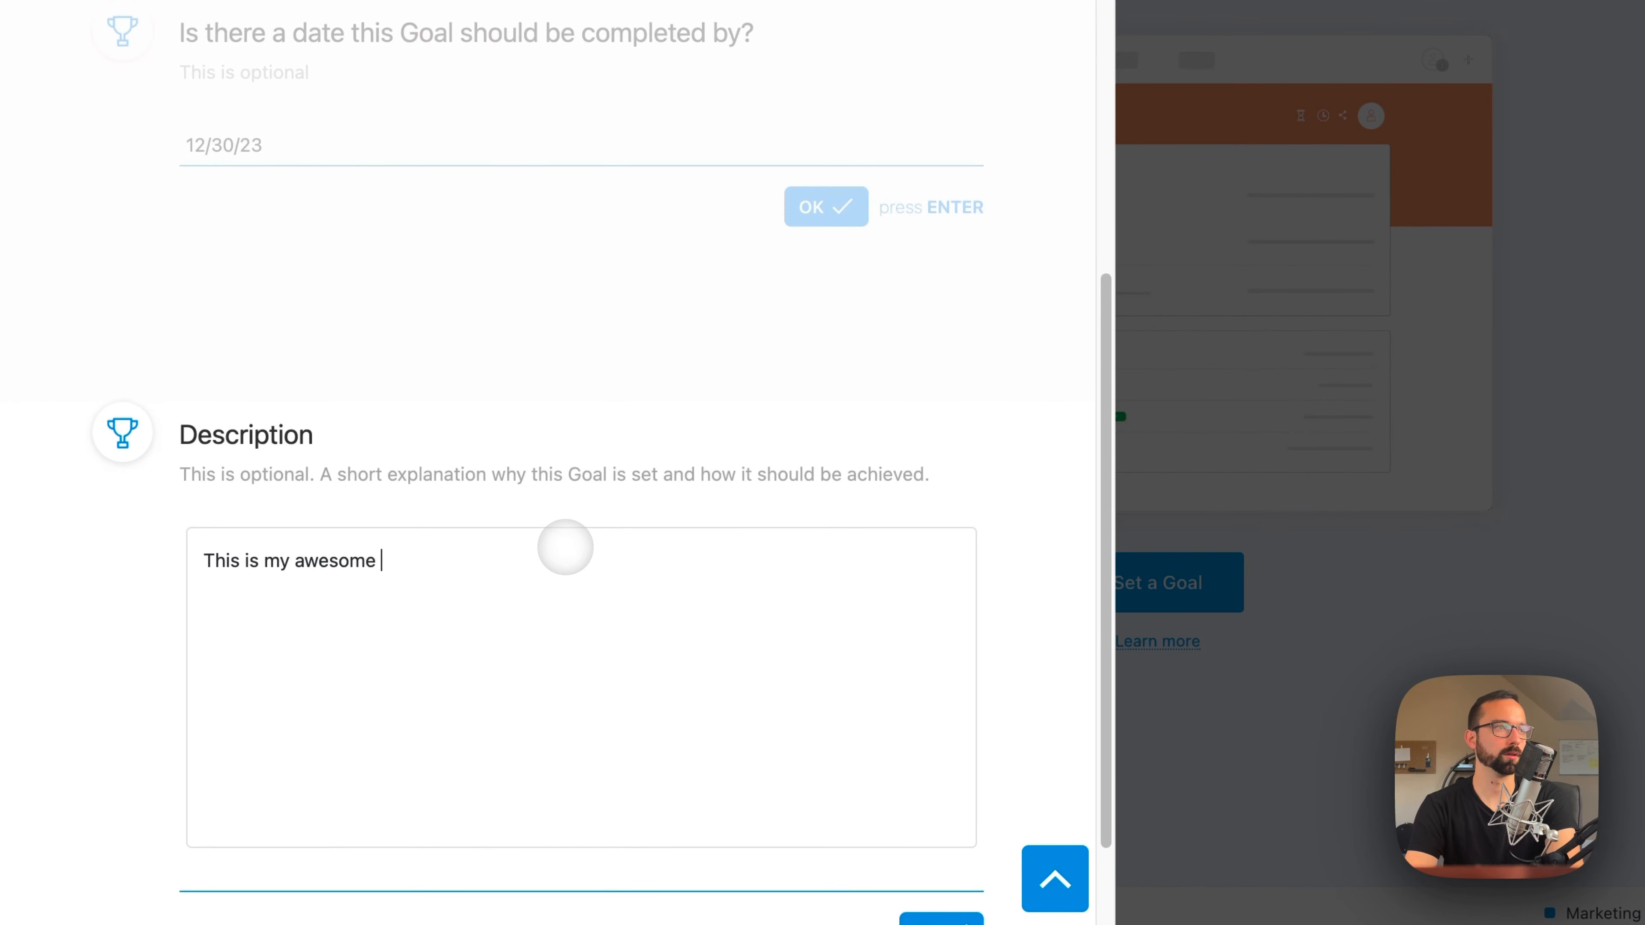
type("/")
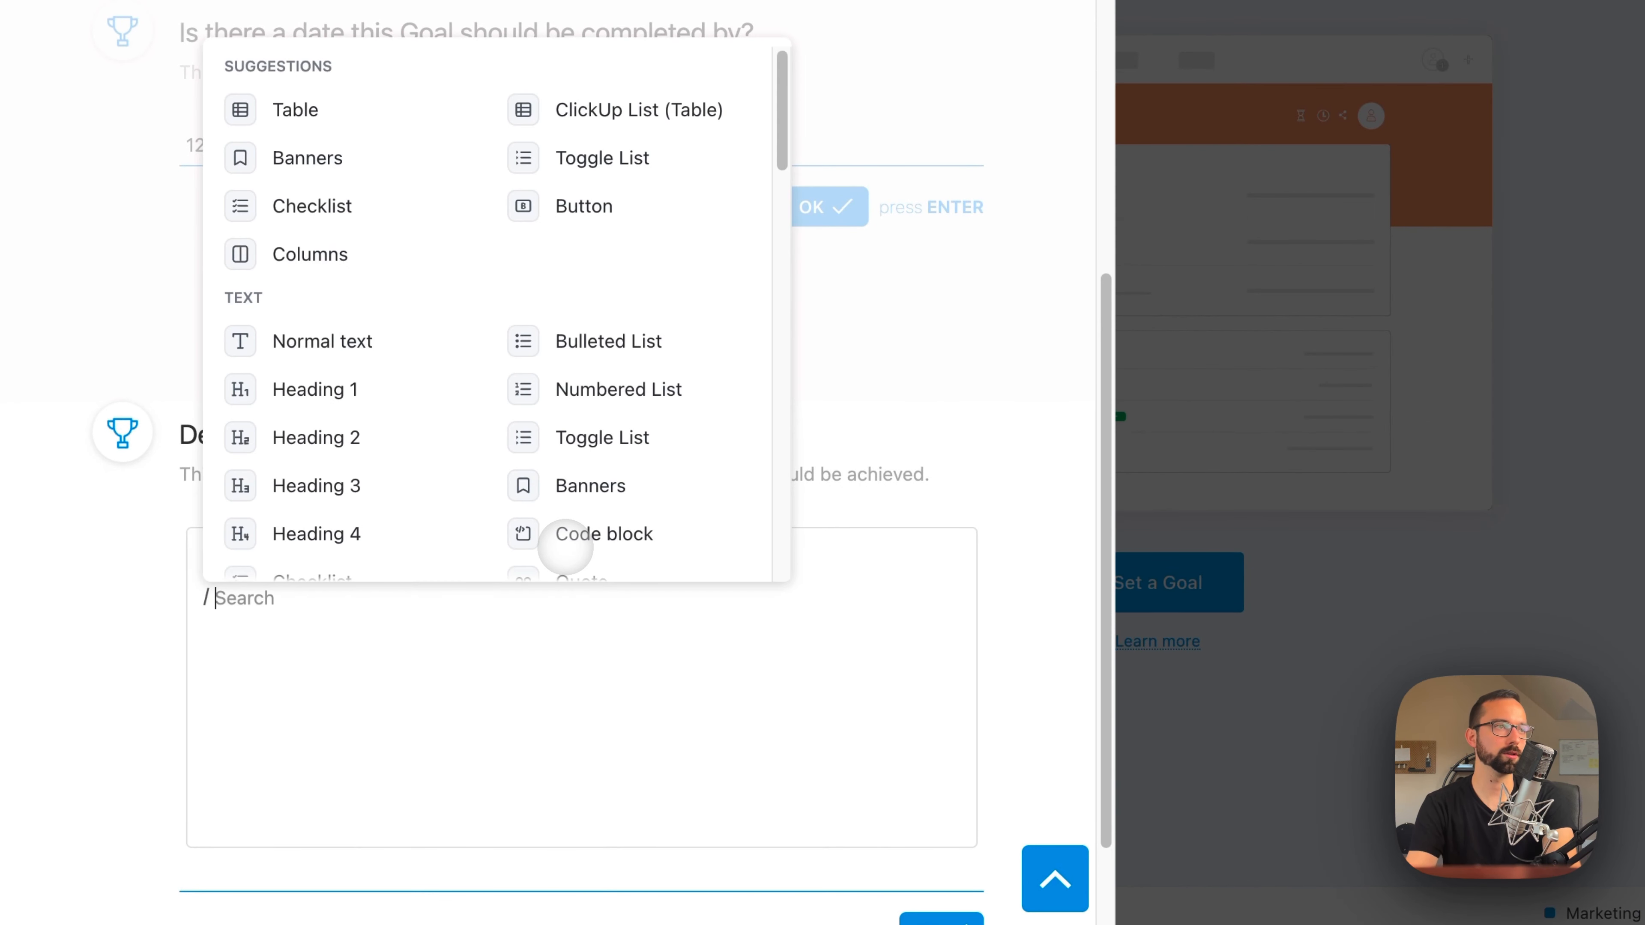
scroll(294, 424, "down", 5)
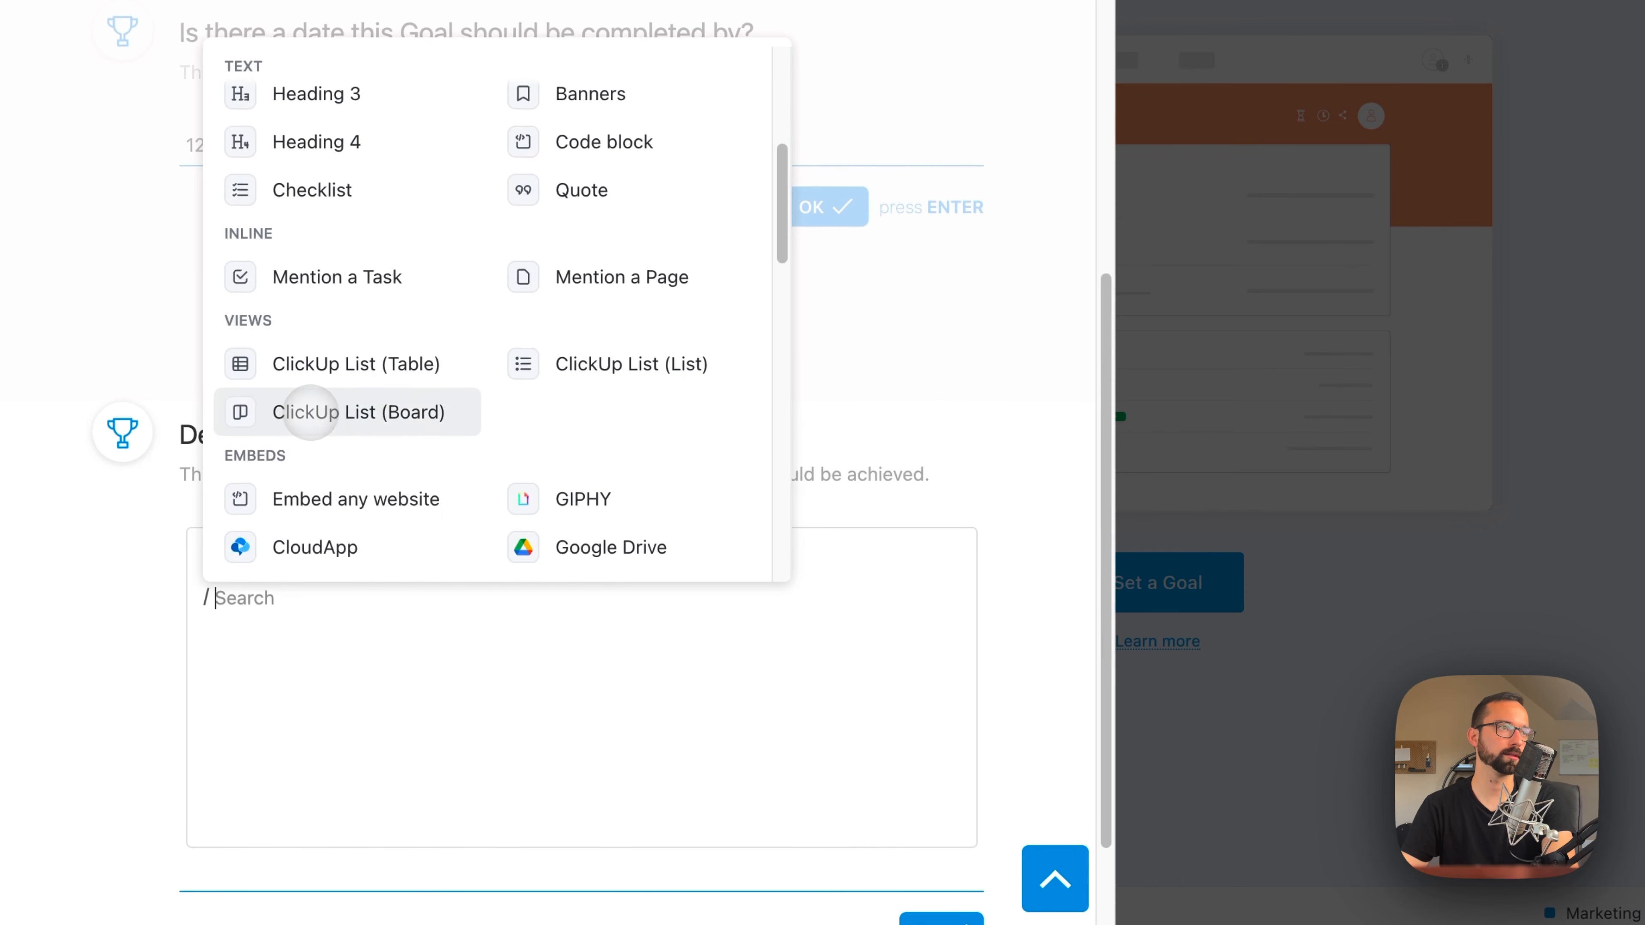
scroll(349, 466, "down", 1)
scroll(415, 519, "up", 8)
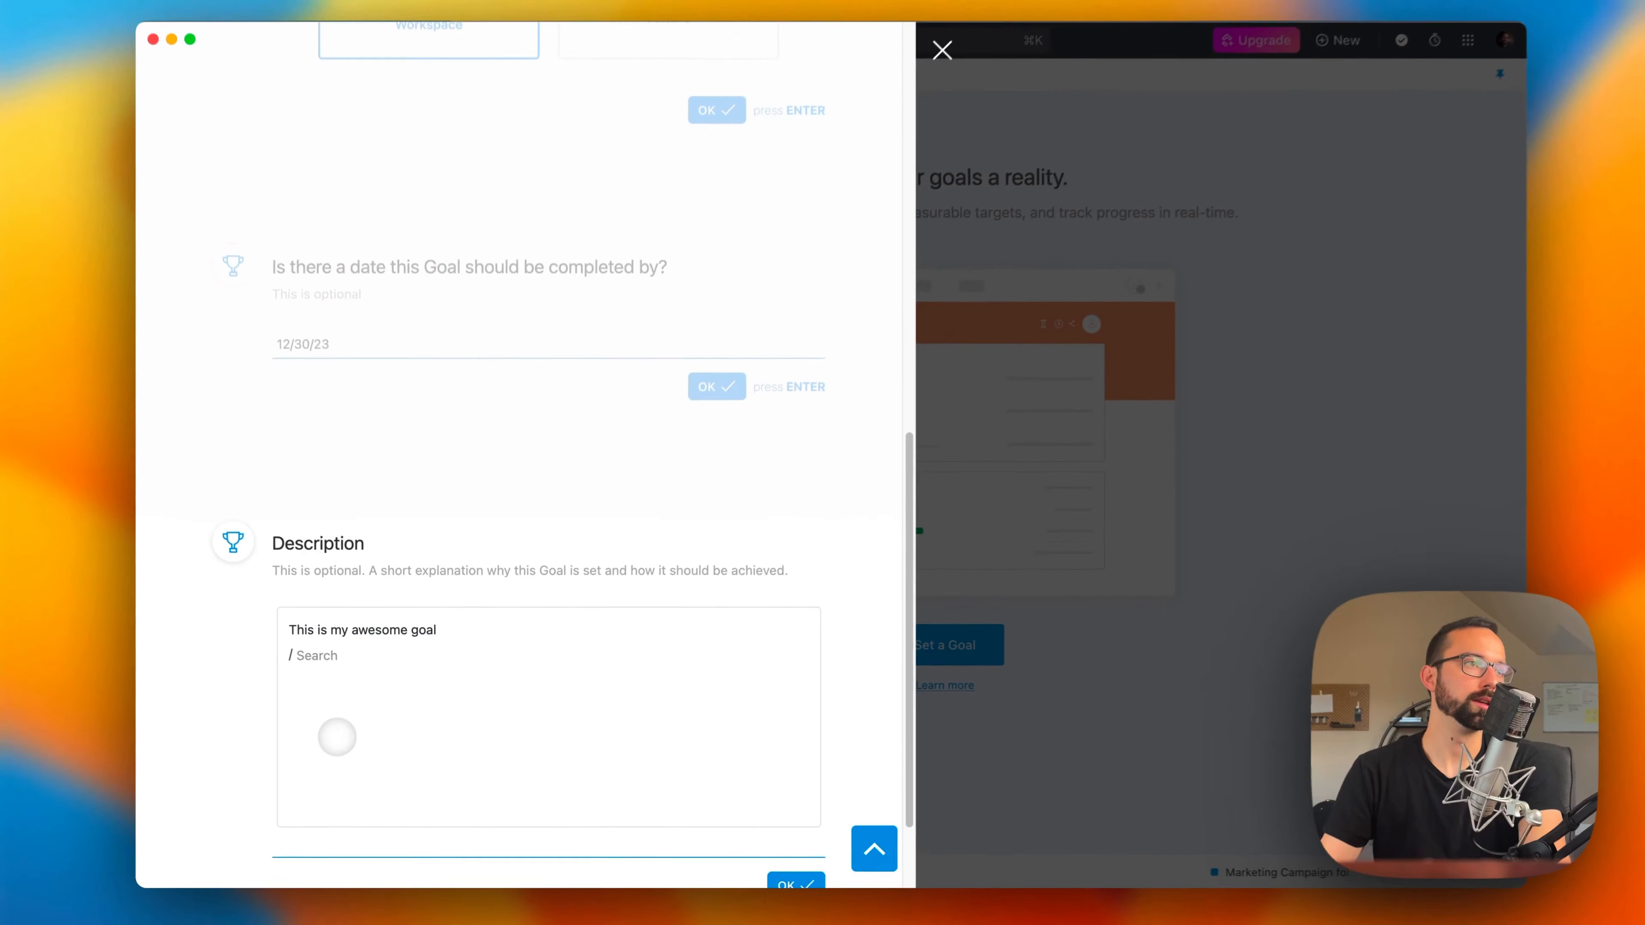
key("BackSpace")
key("BackSpace")
scroll(415, 640, "down", 2)
left_click(798, 756)
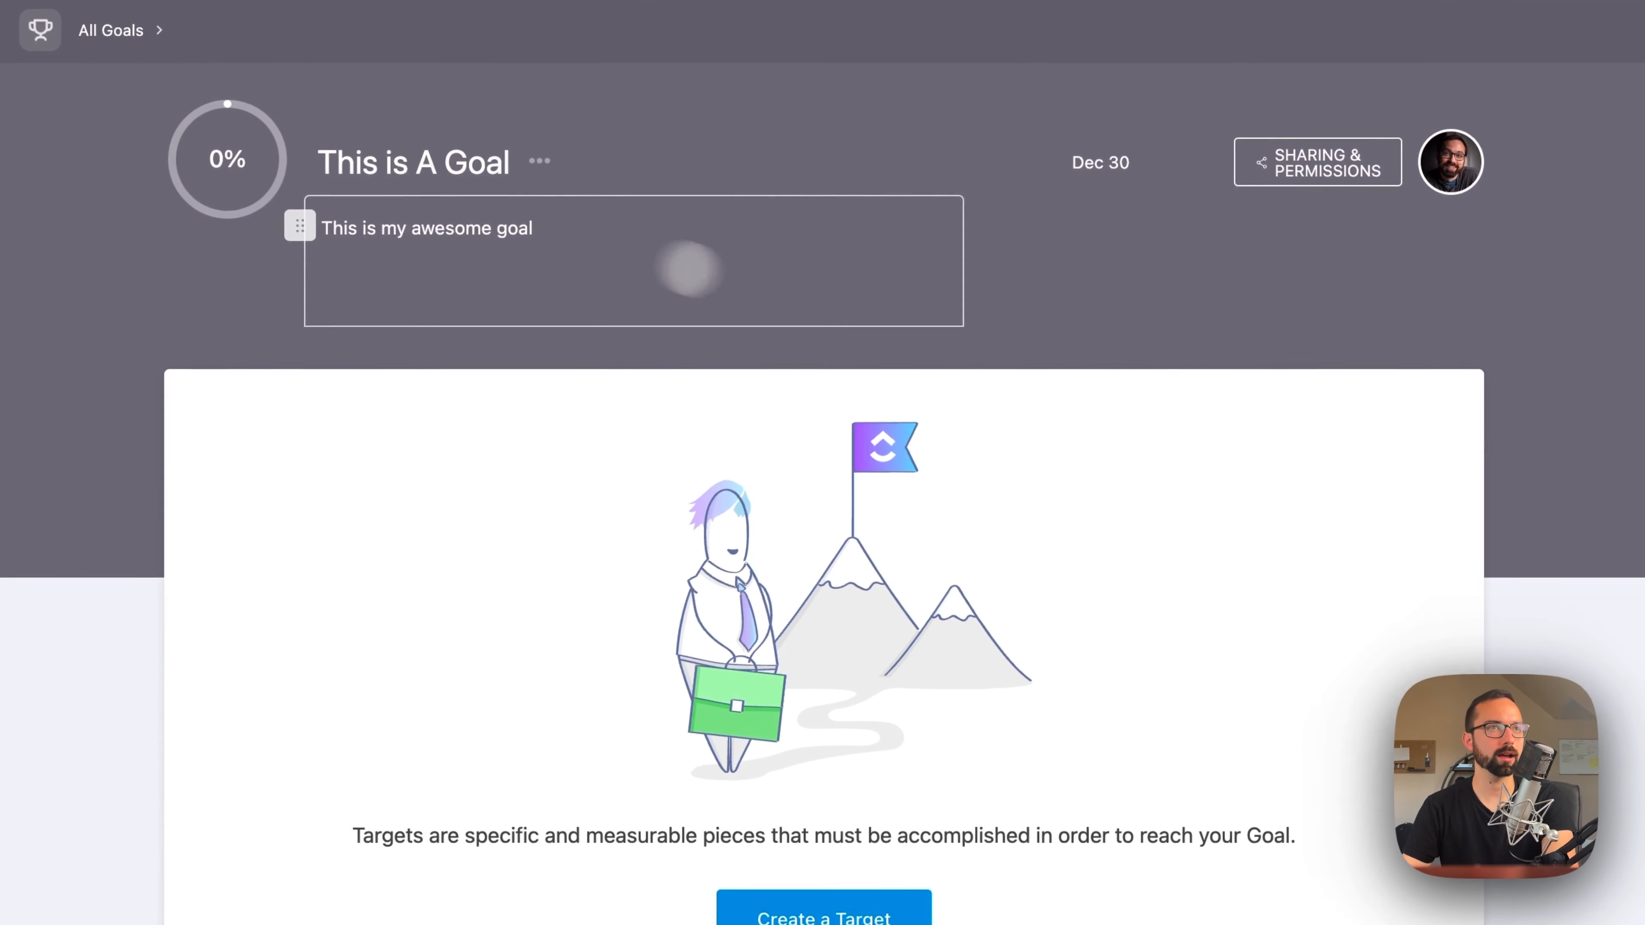
Step: Start a target named "Target #1" for the goal and assign yourself as its owner
left_click(920, 891)
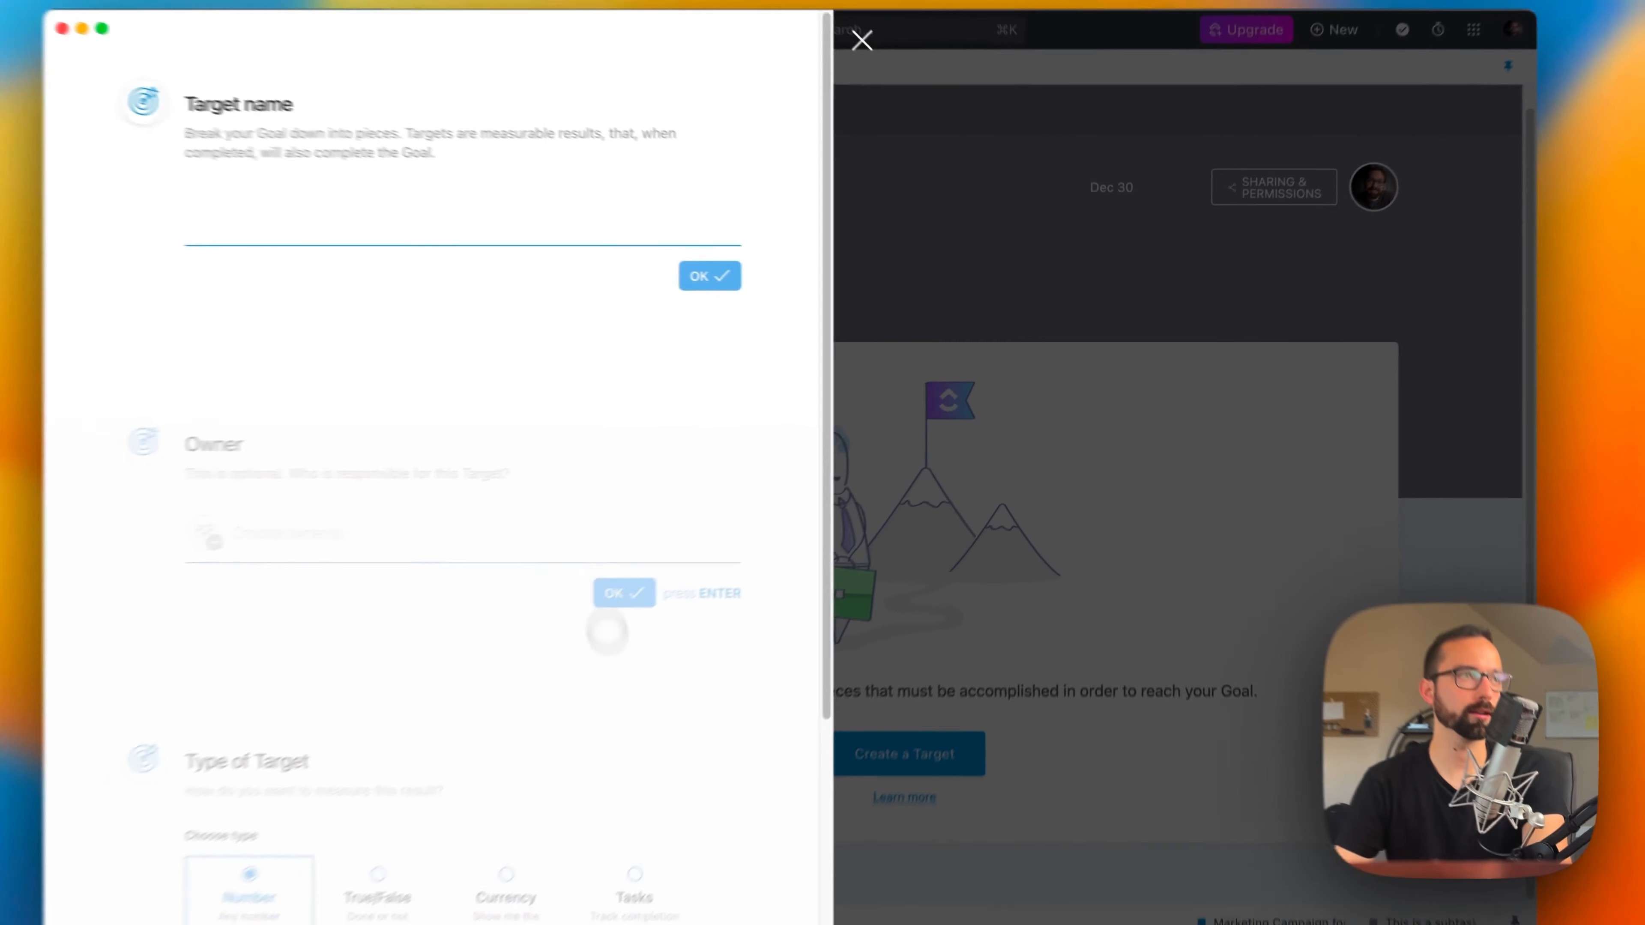
type("Target #1")
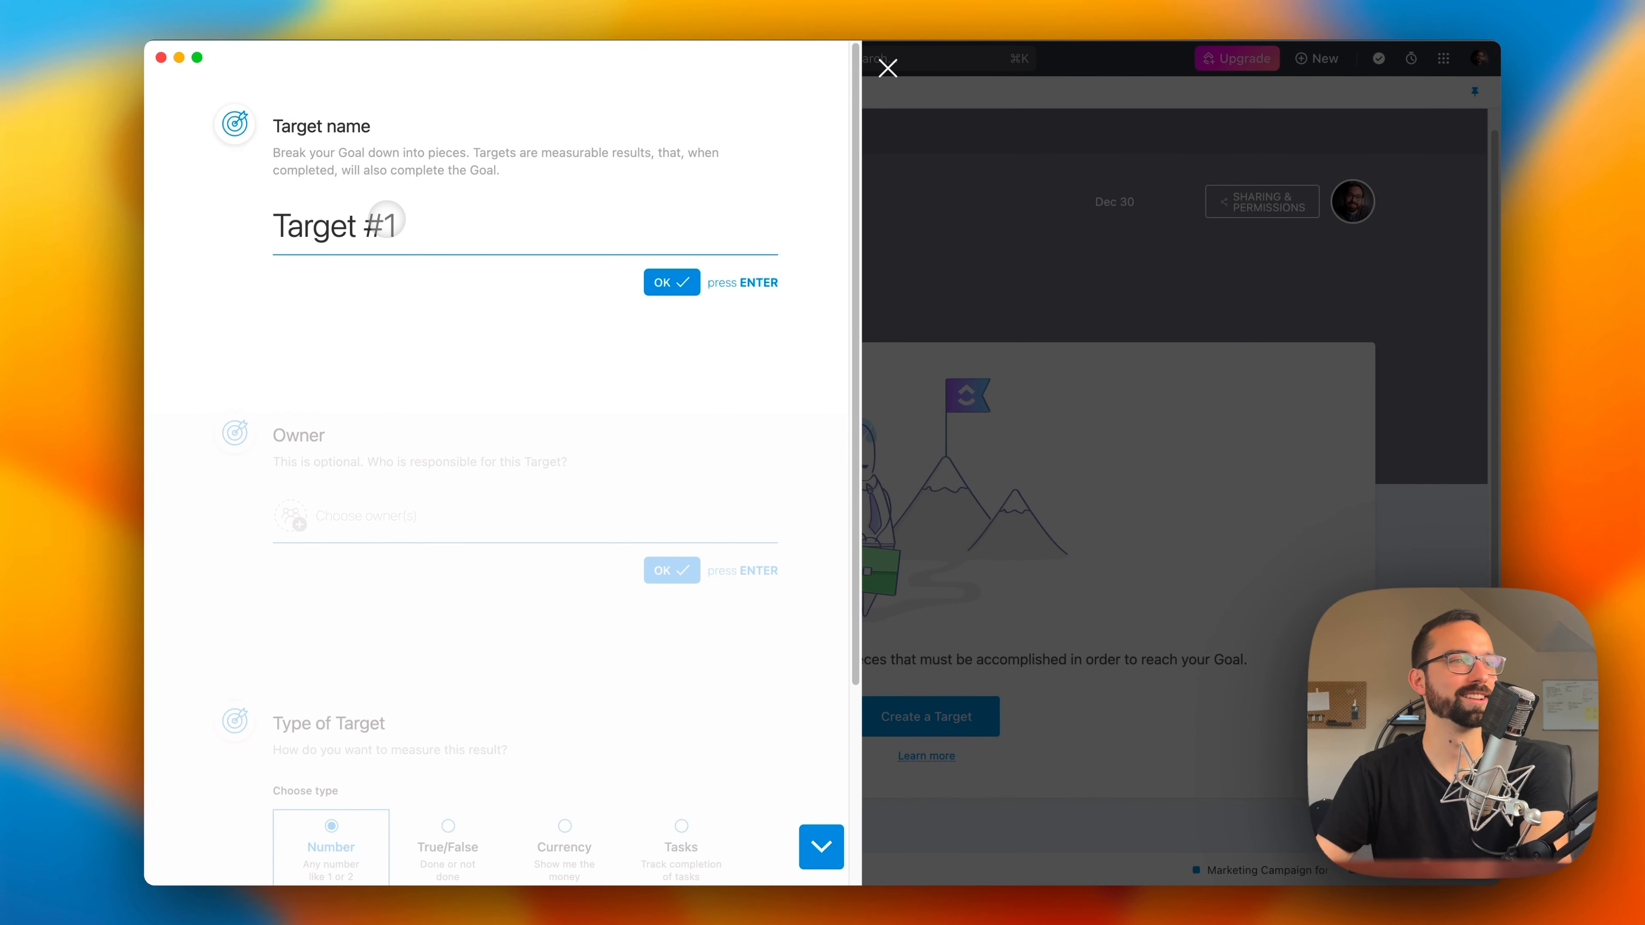
key("Return")
left_click(374, 350)
left_click(670, 311)
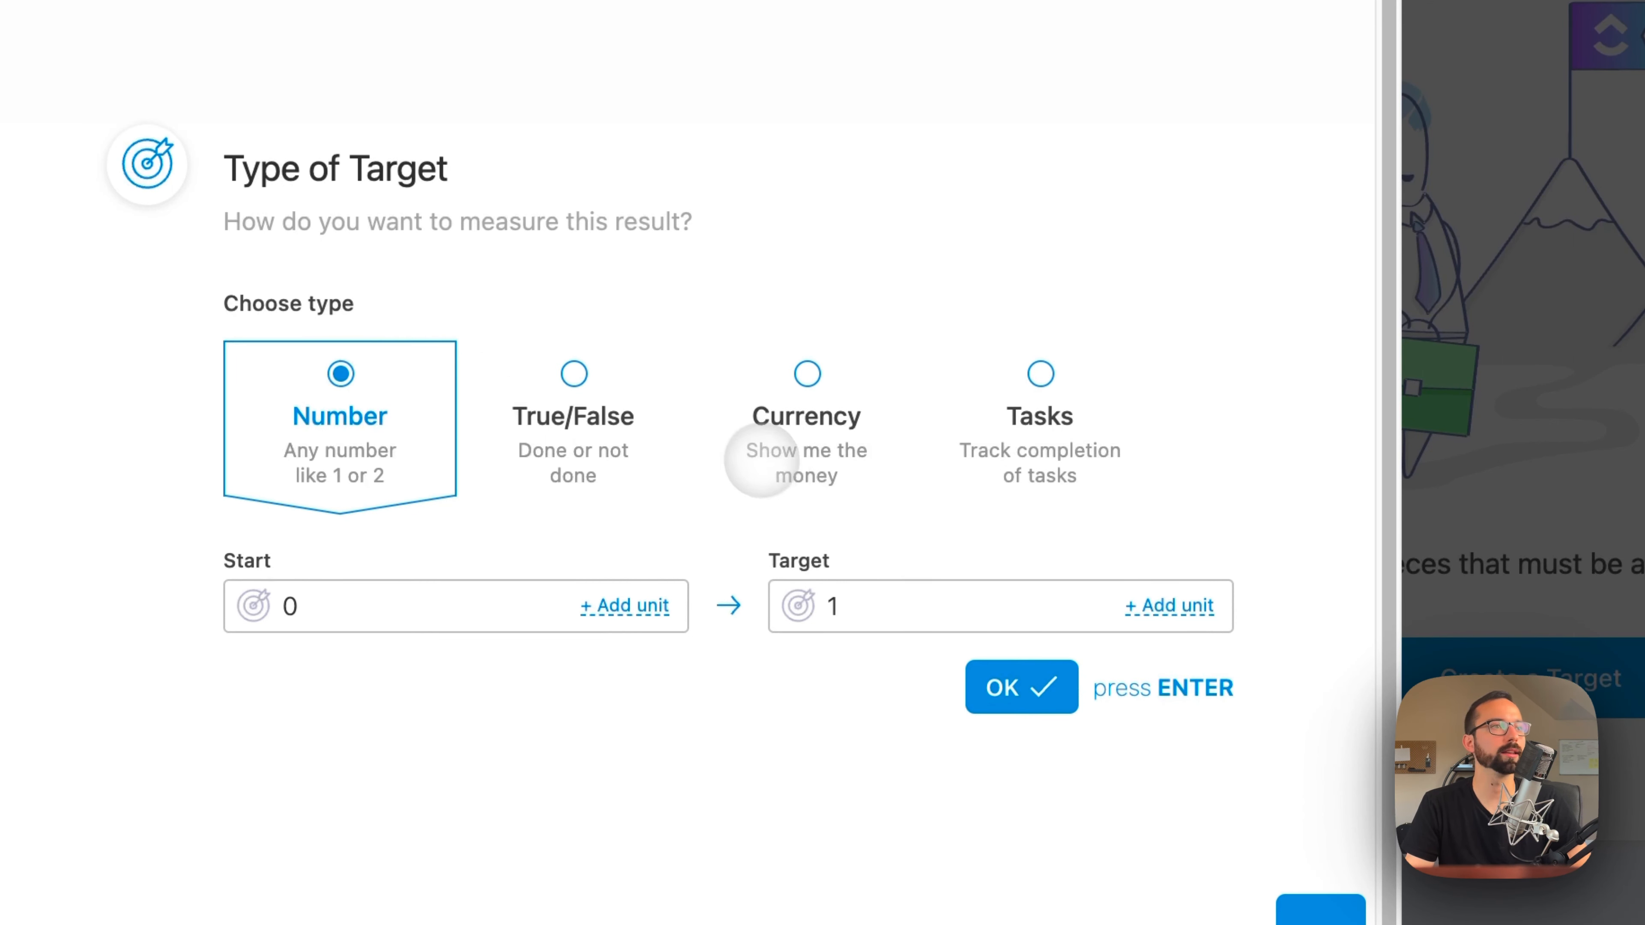
Step: Make it a Currency target of 30000 USD, checking the Tasks type's options along the way, and create the target
left_click(760, 402)
left_click_drag(965, 606, 793, 606)
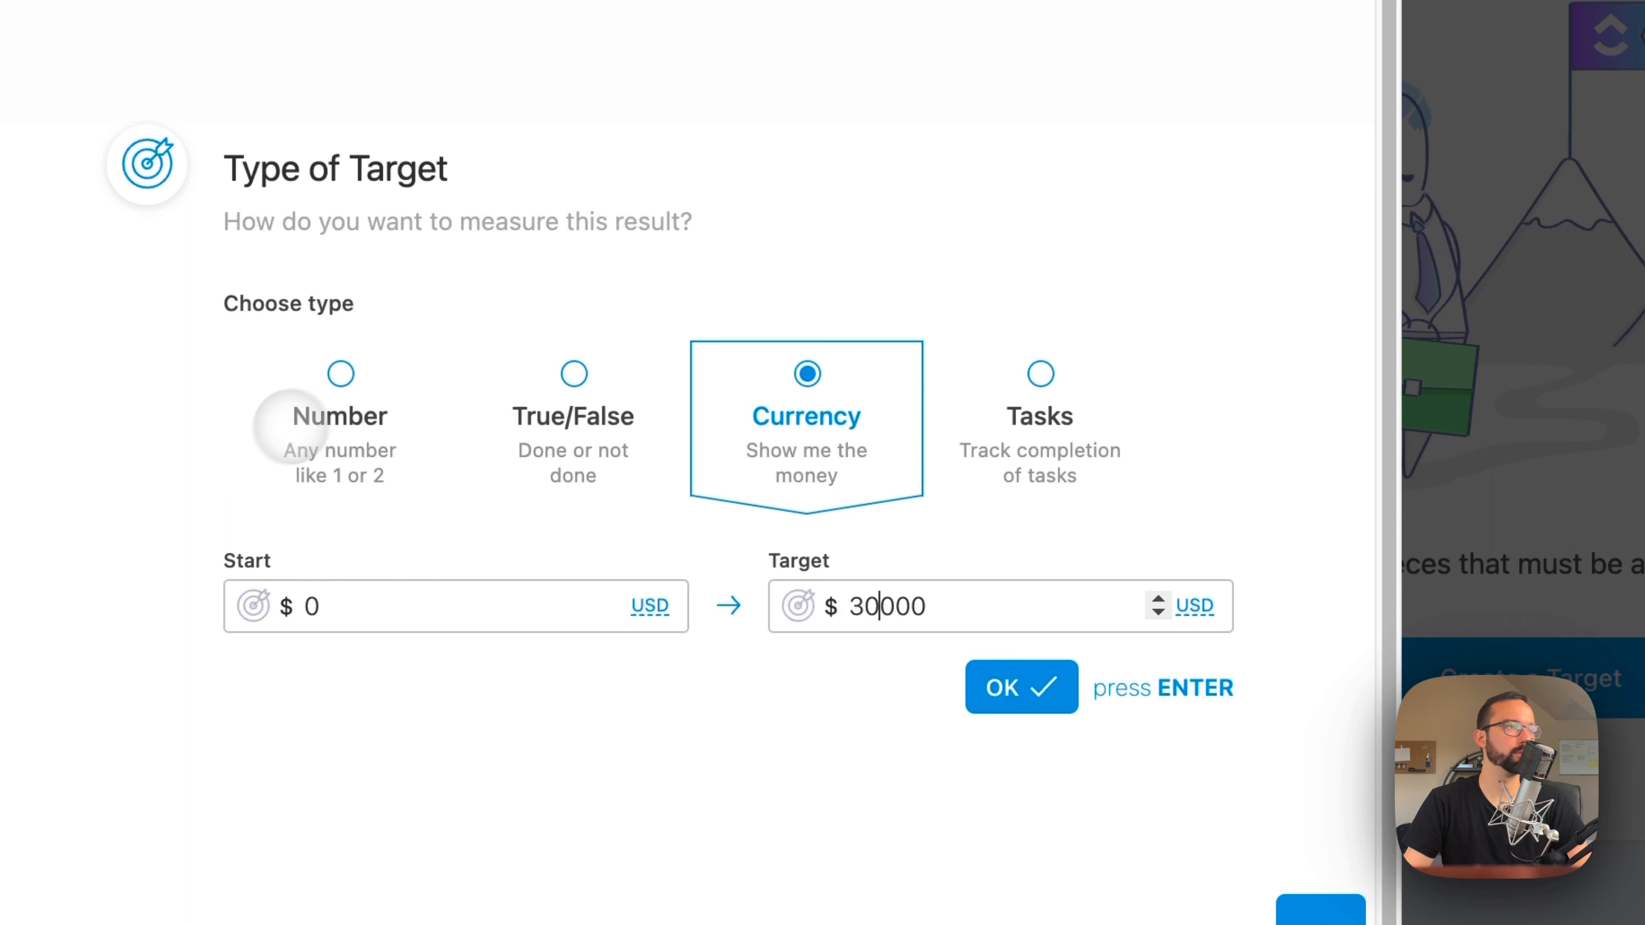
left_click(871, 704)
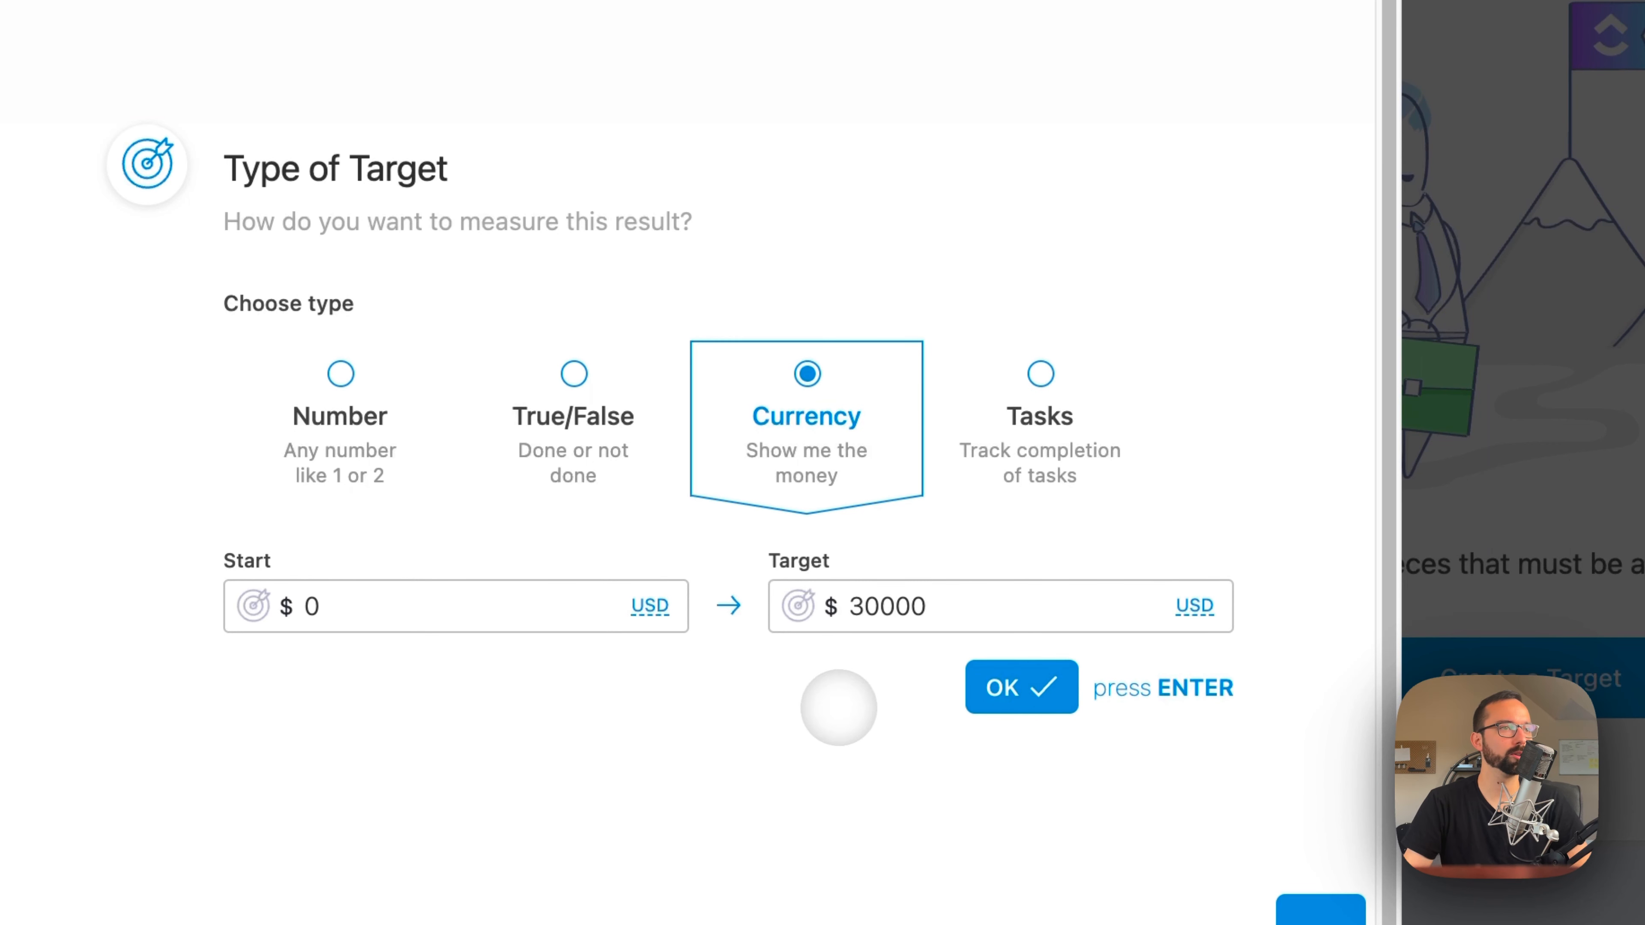
left_click(1039, 434)
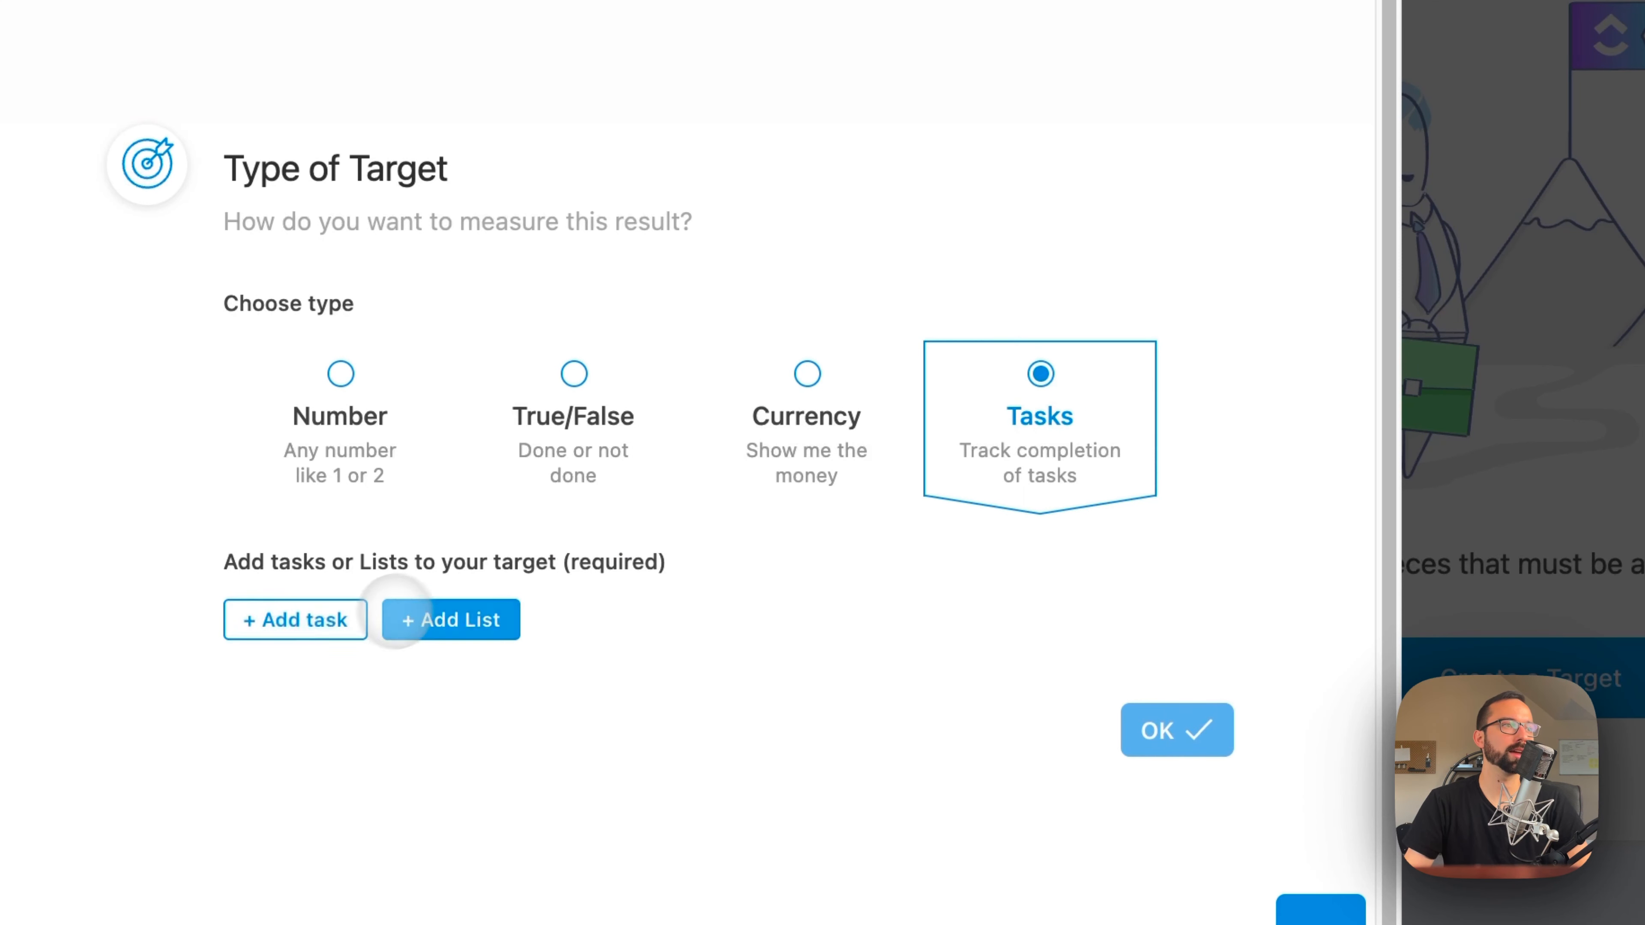
left_click(801, 407)
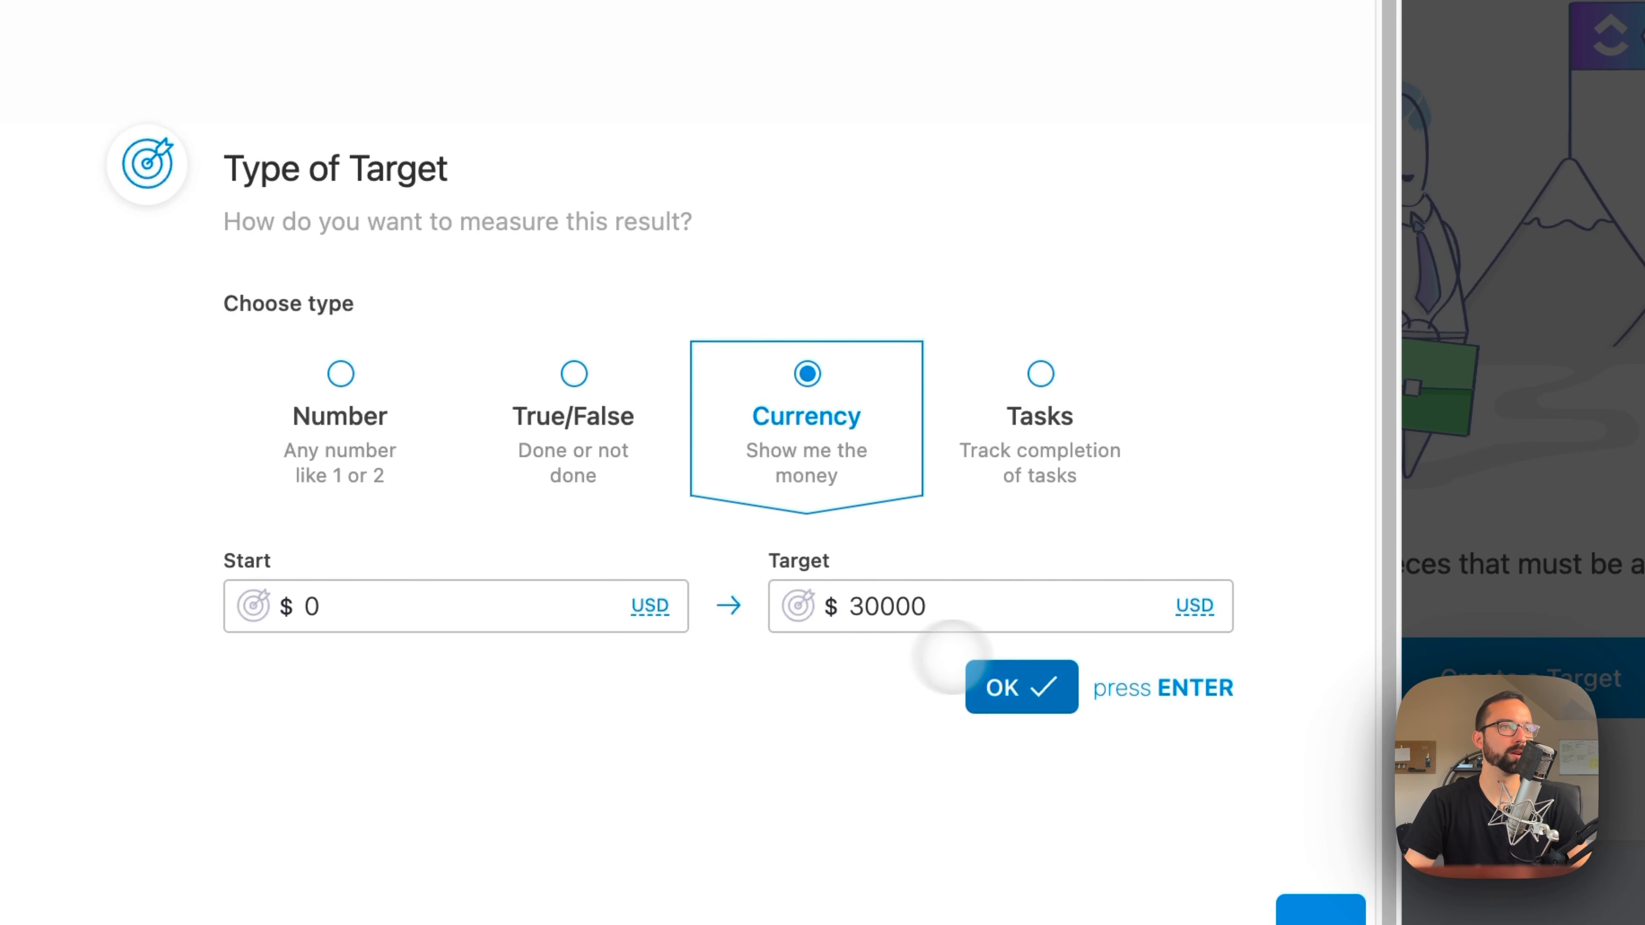
left_click(1010, 683)
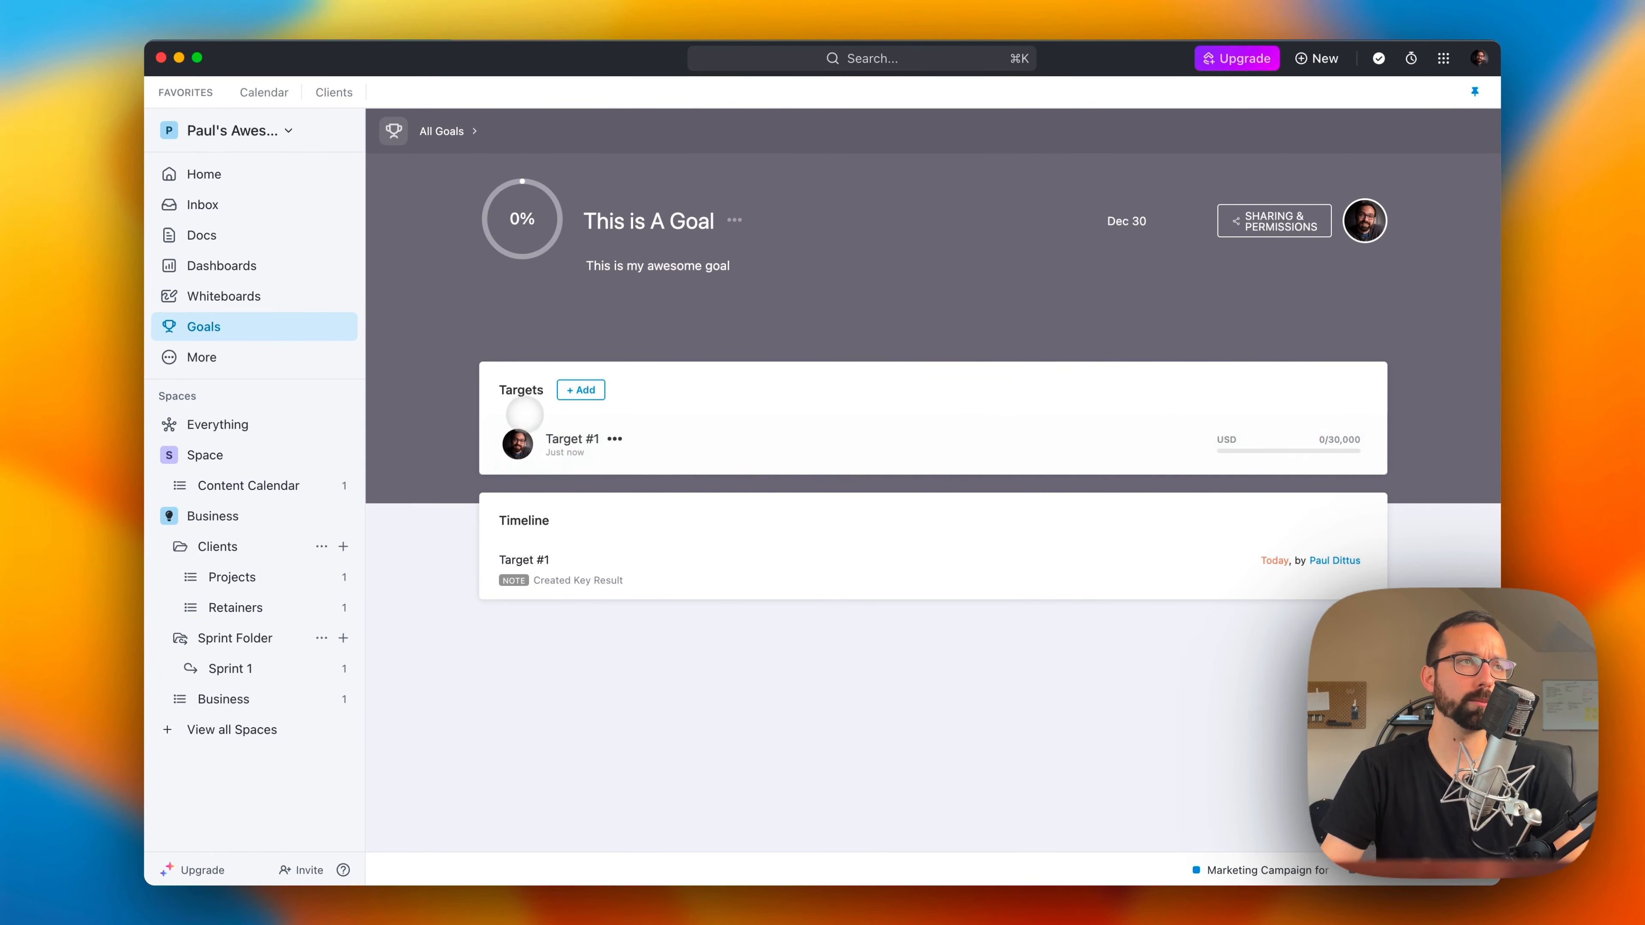
Step: Record an increase of 300 in Target #1's progress and save the update
left_click(625, 455)
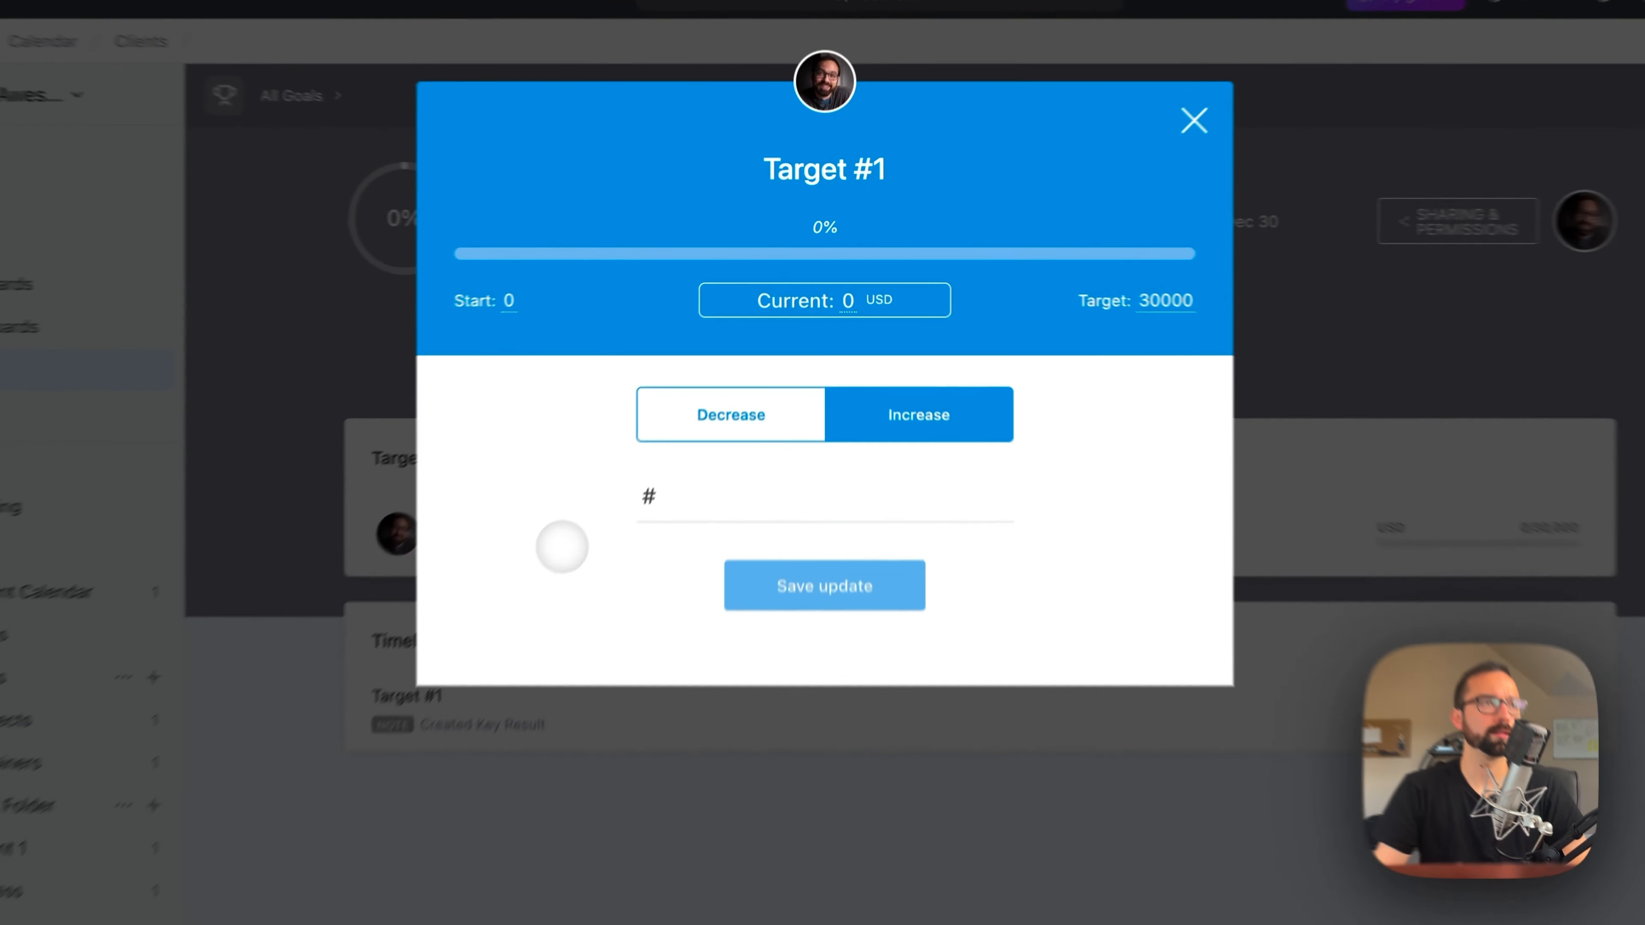
left_click(786, 491)
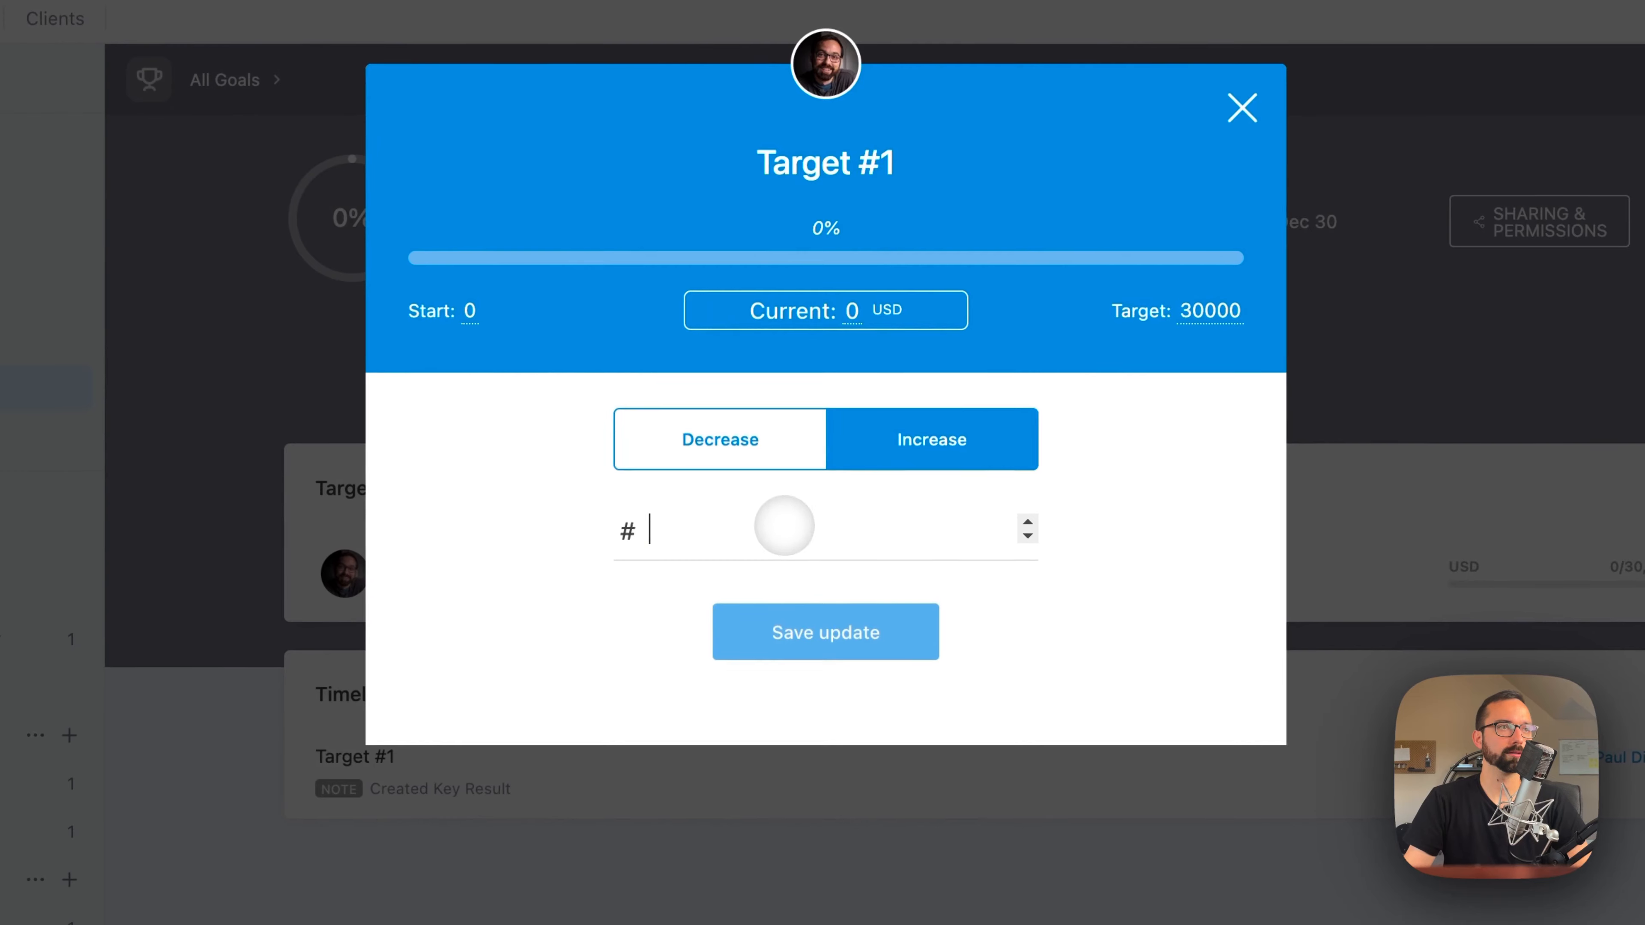
type("300")
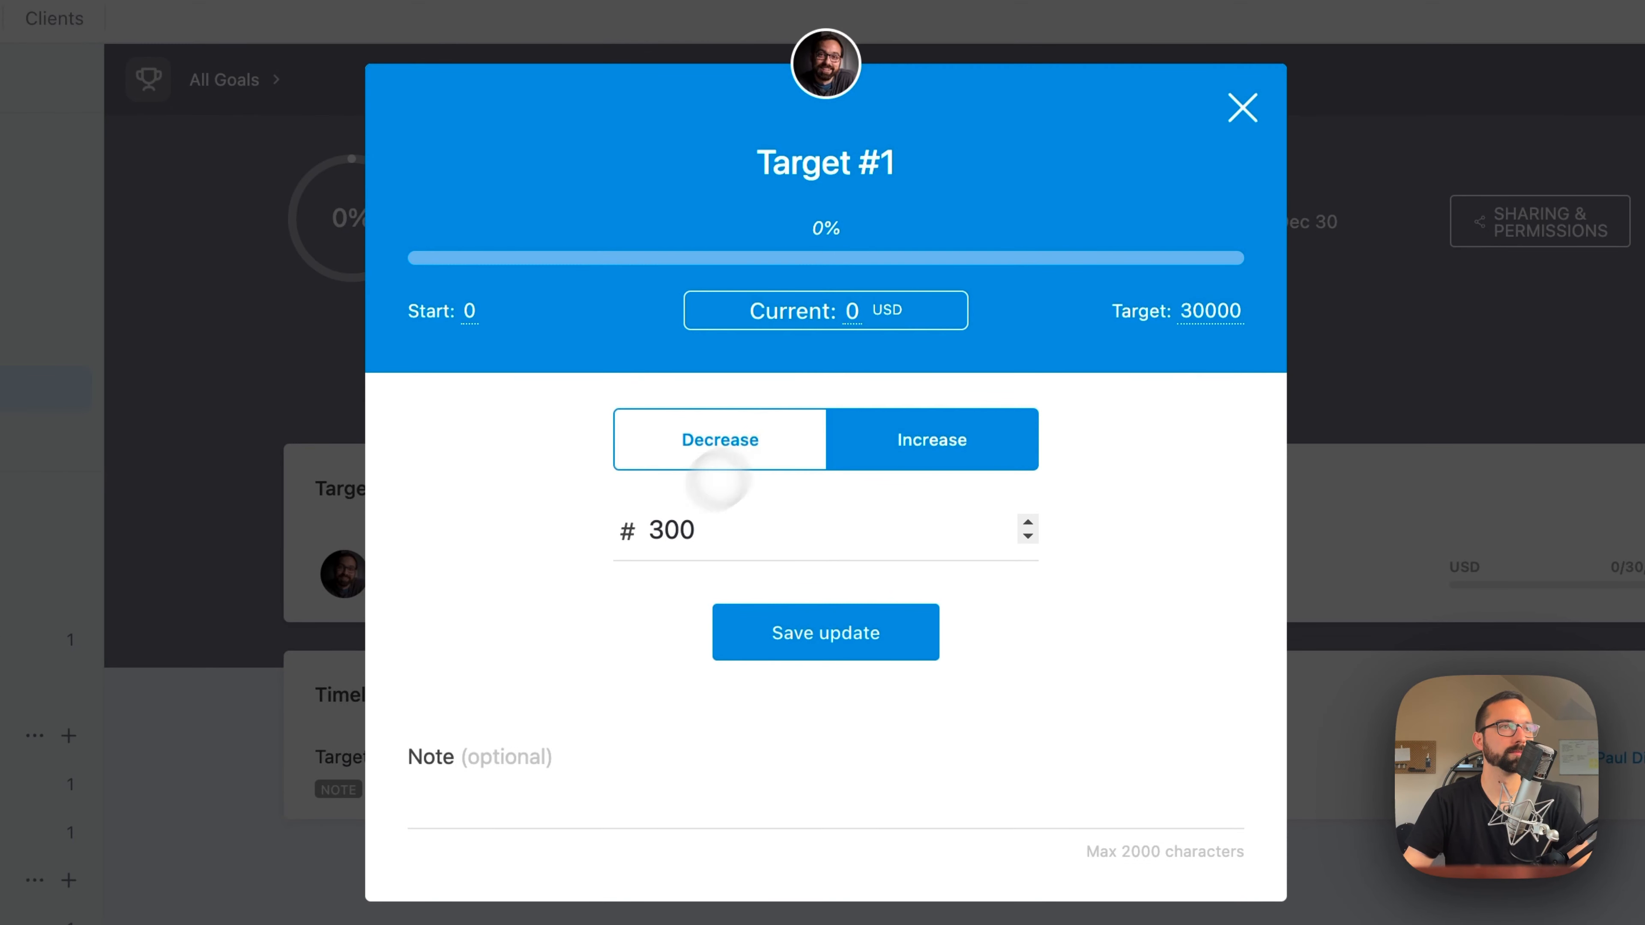
left_click(842, 632)
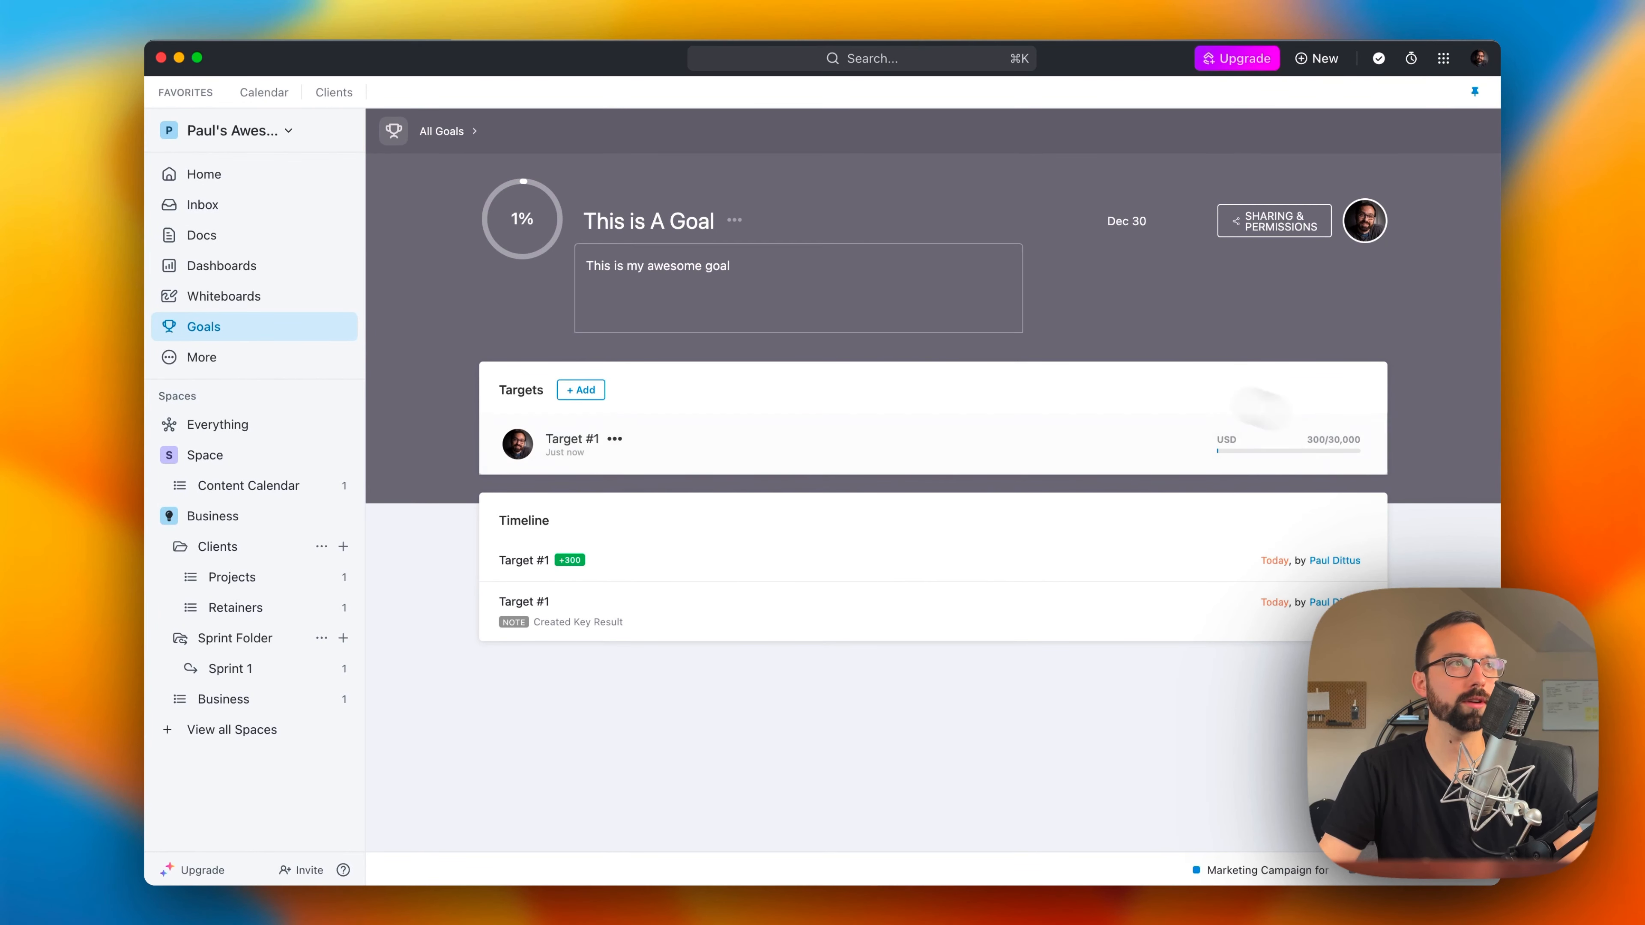
Step: Record a further increase of 20000 in Target #1's progress and save the update
left_click(750, 430)
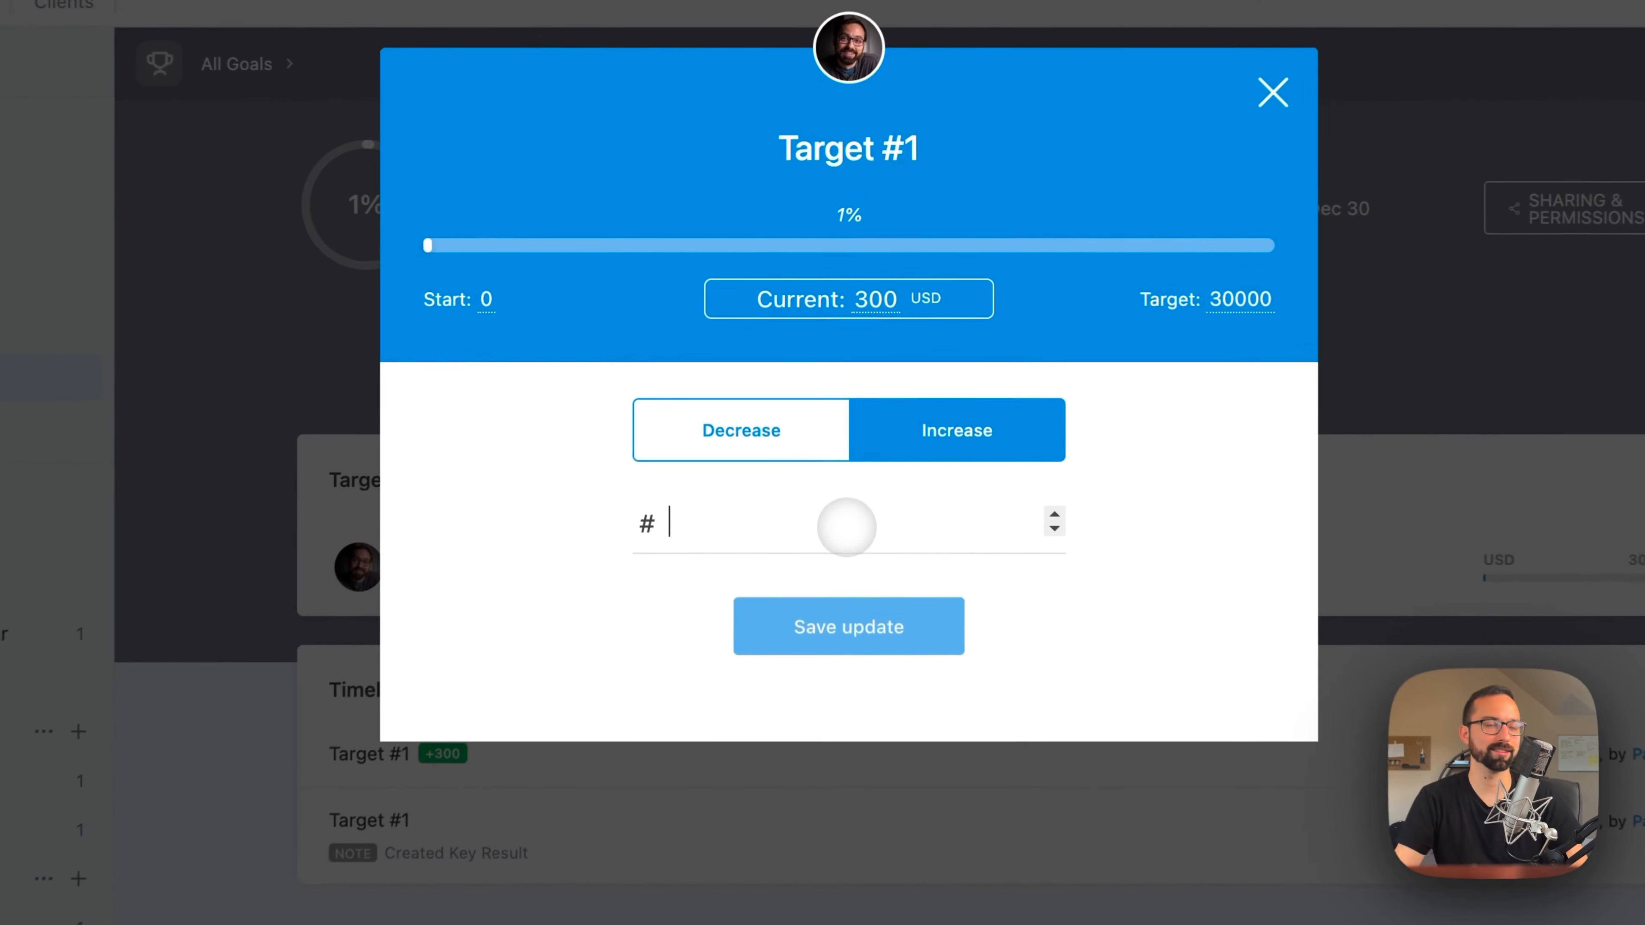
type("20000")
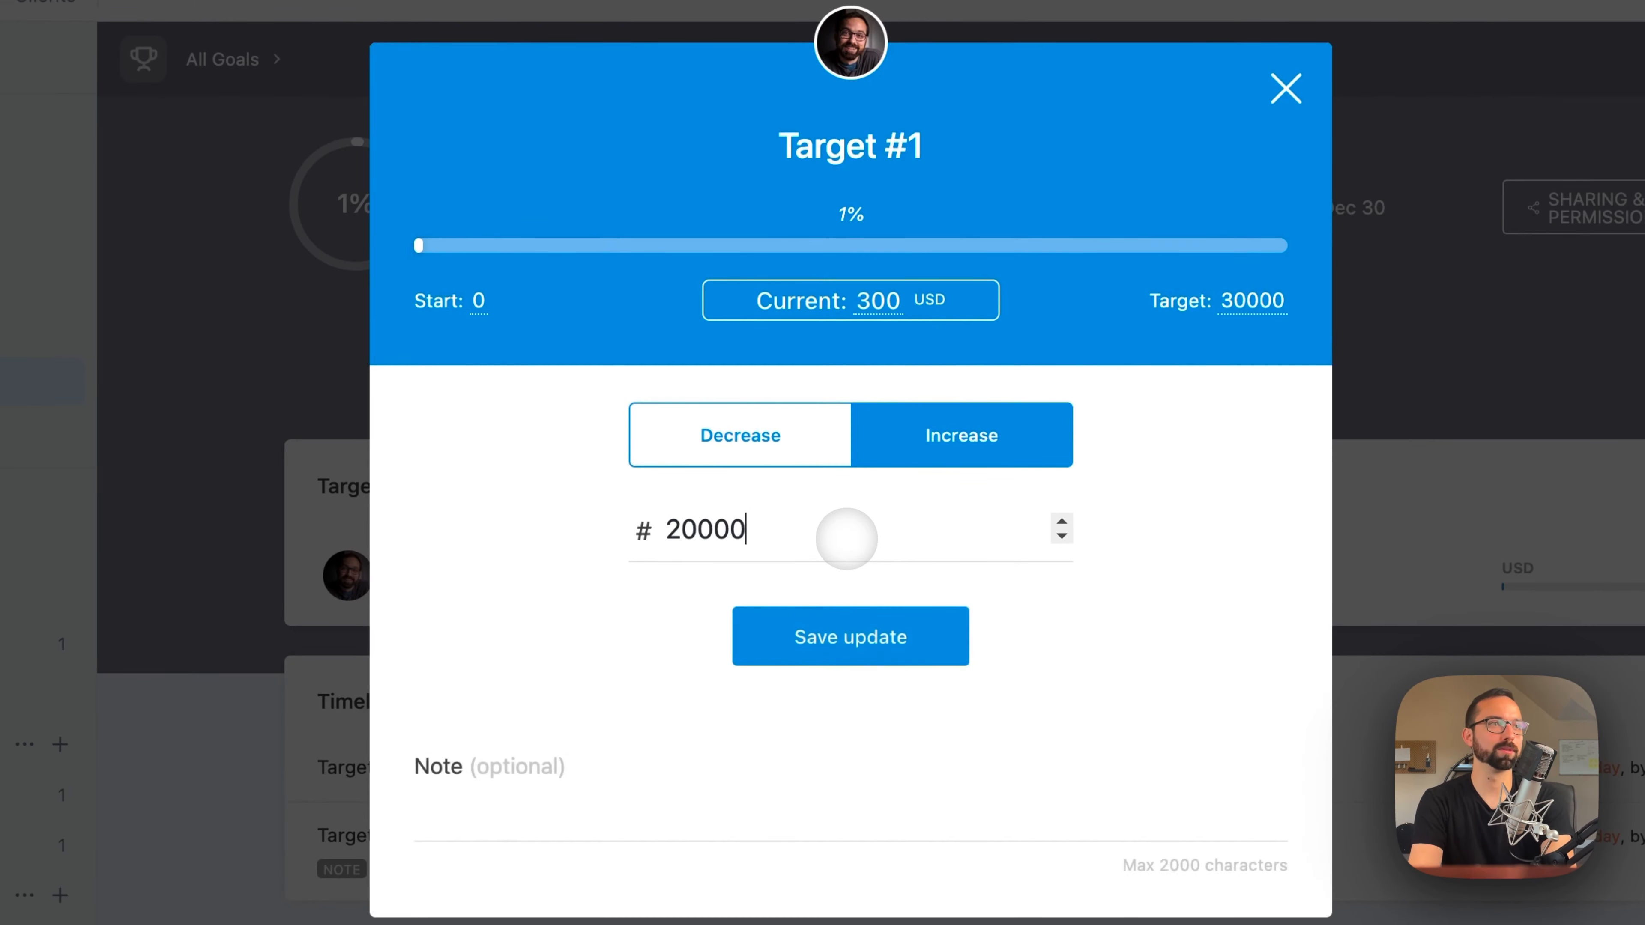
key("Return")
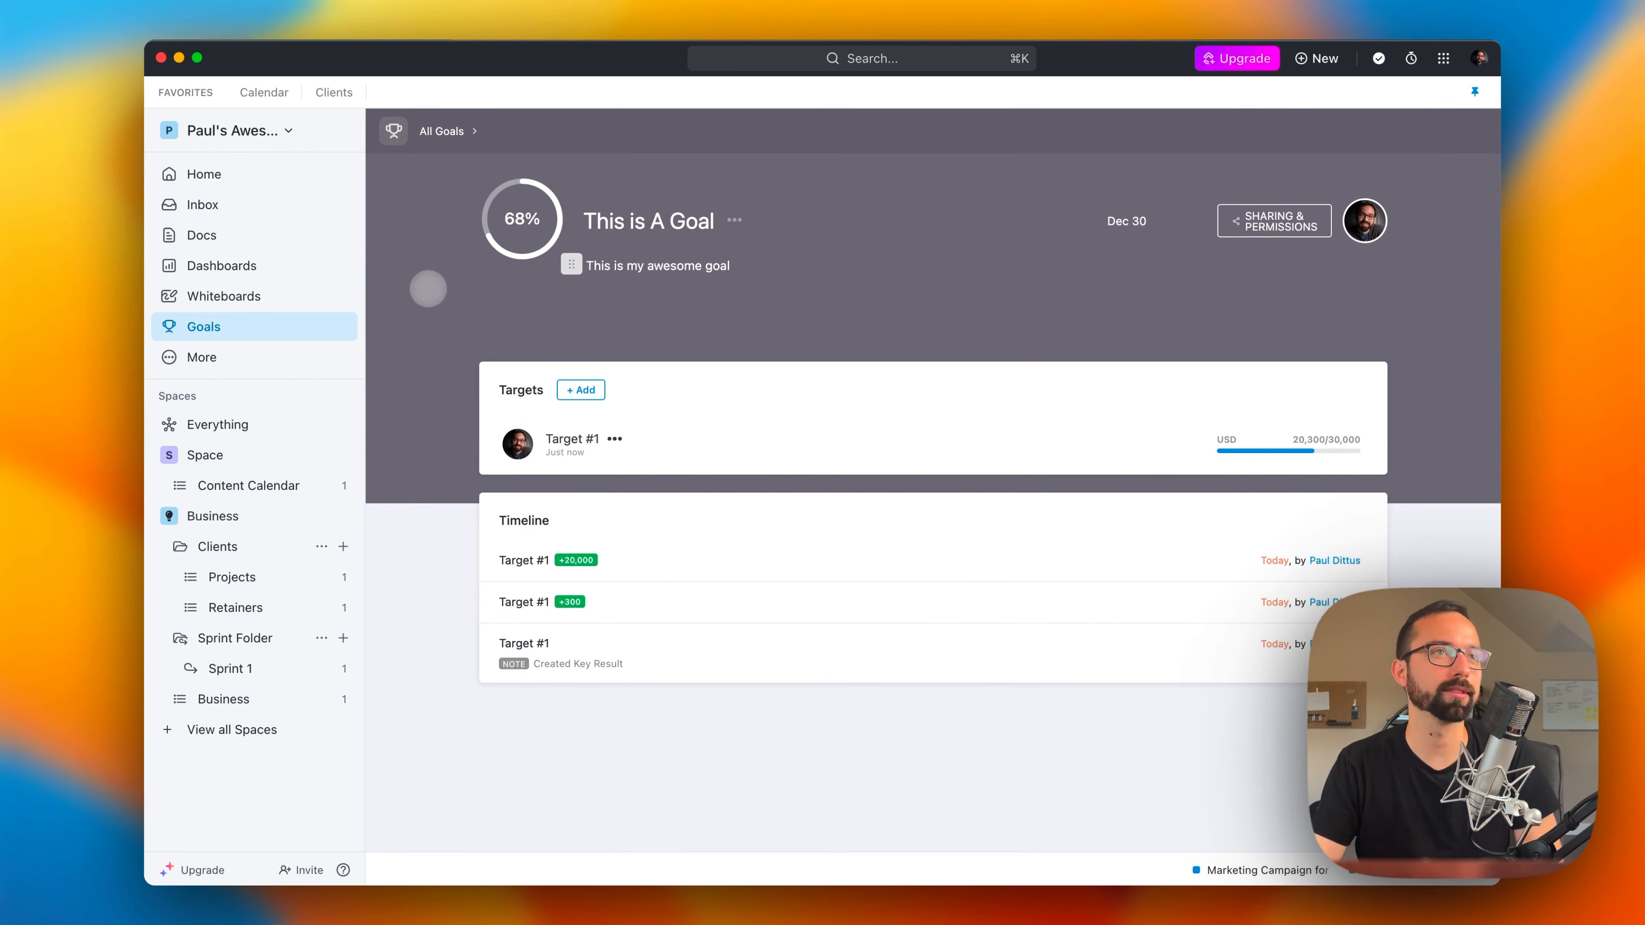
Step: Return to the overview of all goals and look at the option for adding a goal folder
left_click(443, 129)
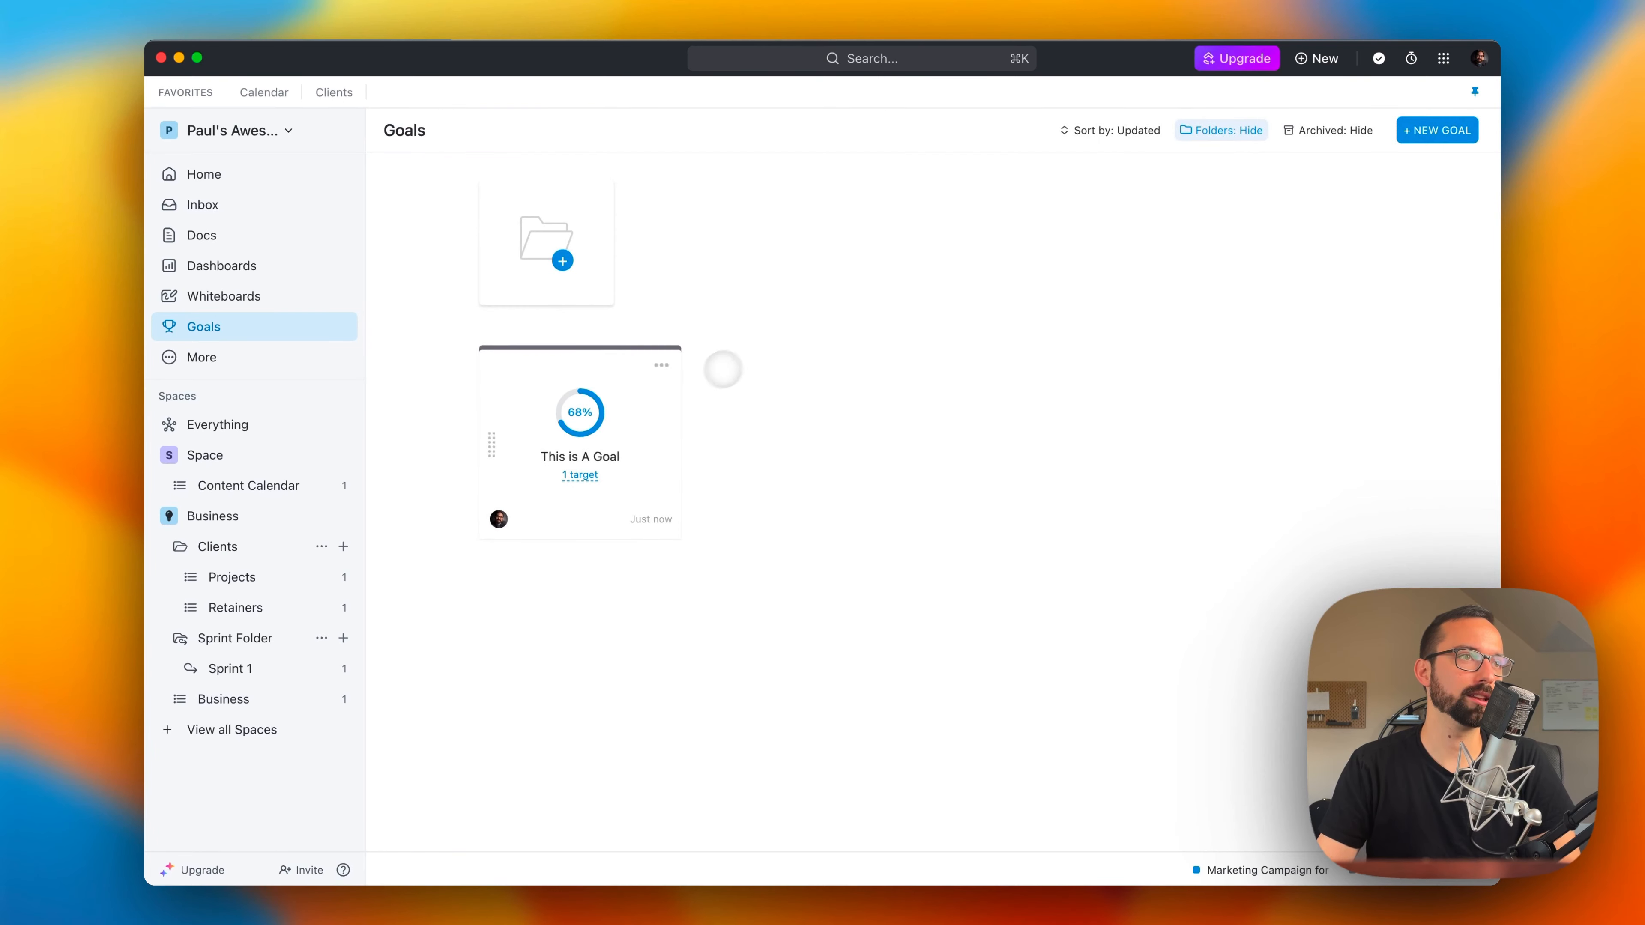
left_click(561, 259)
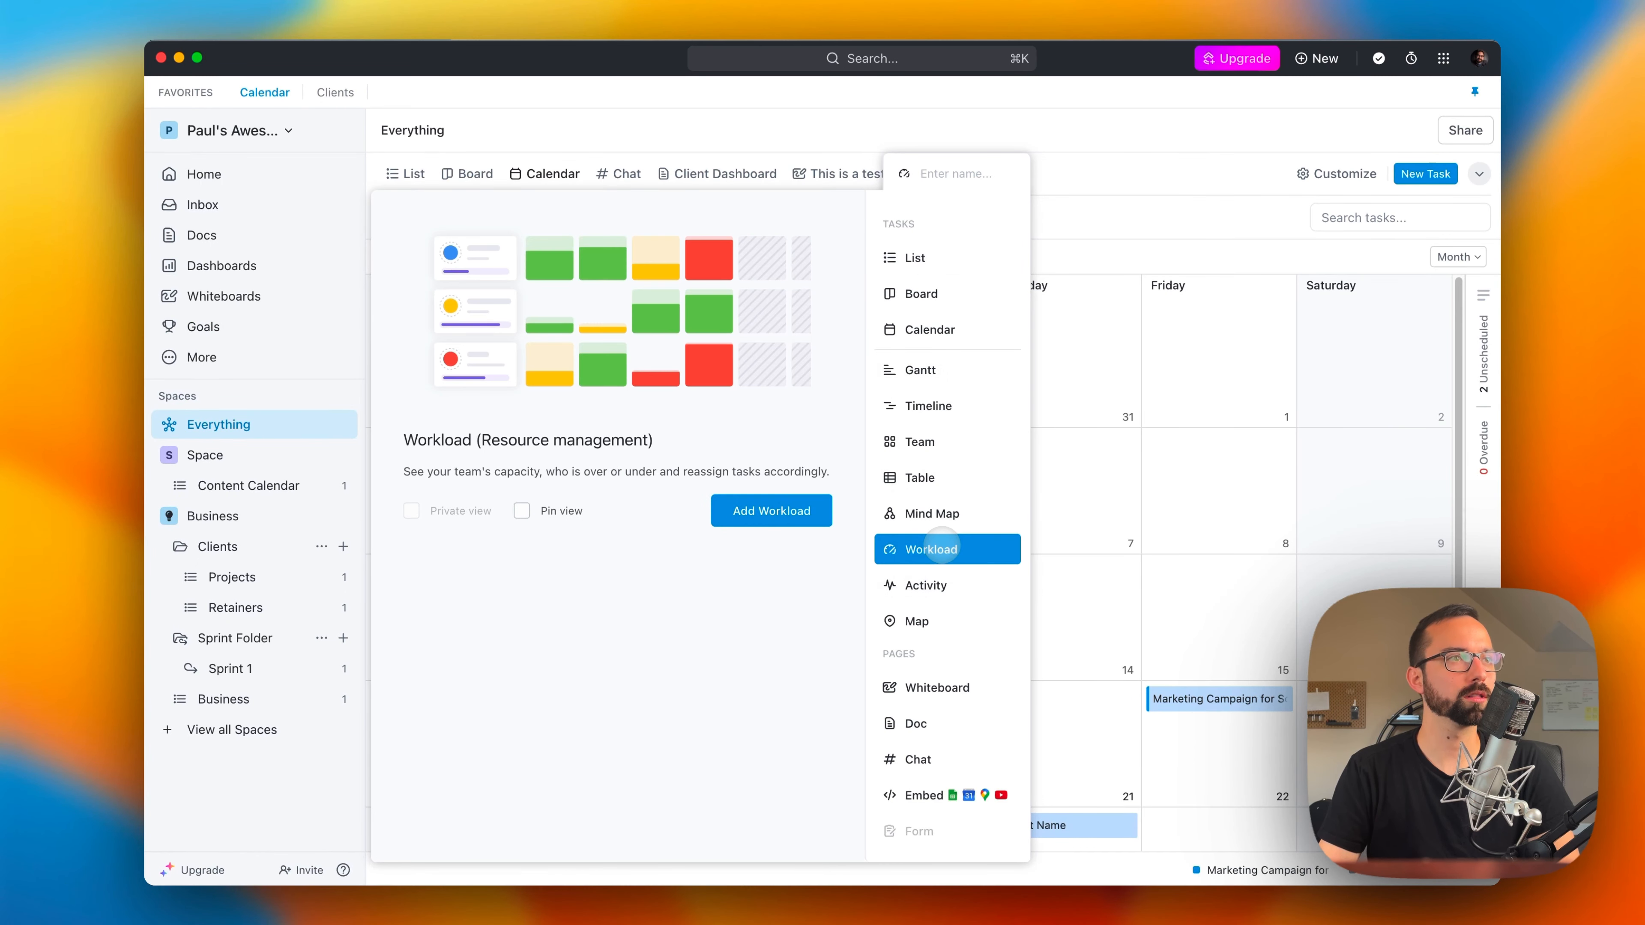
Step: Add a Workload view to Everything and check the assignee's capacity for Friday
left_click(774, 511)
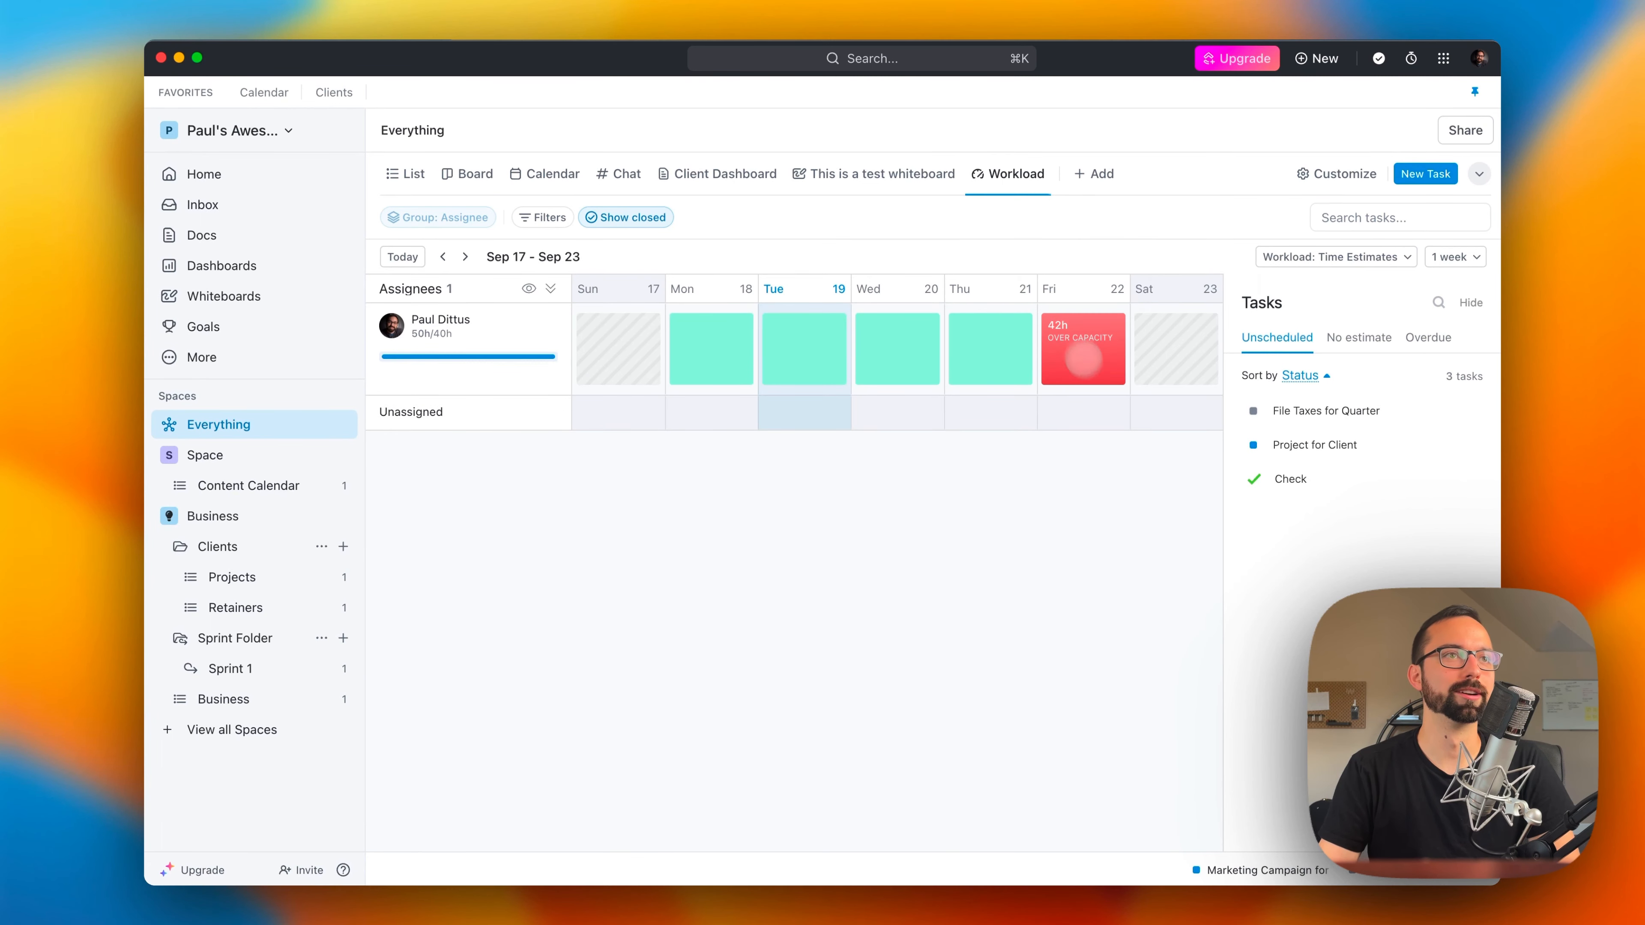
mouse_move(1074, 304)
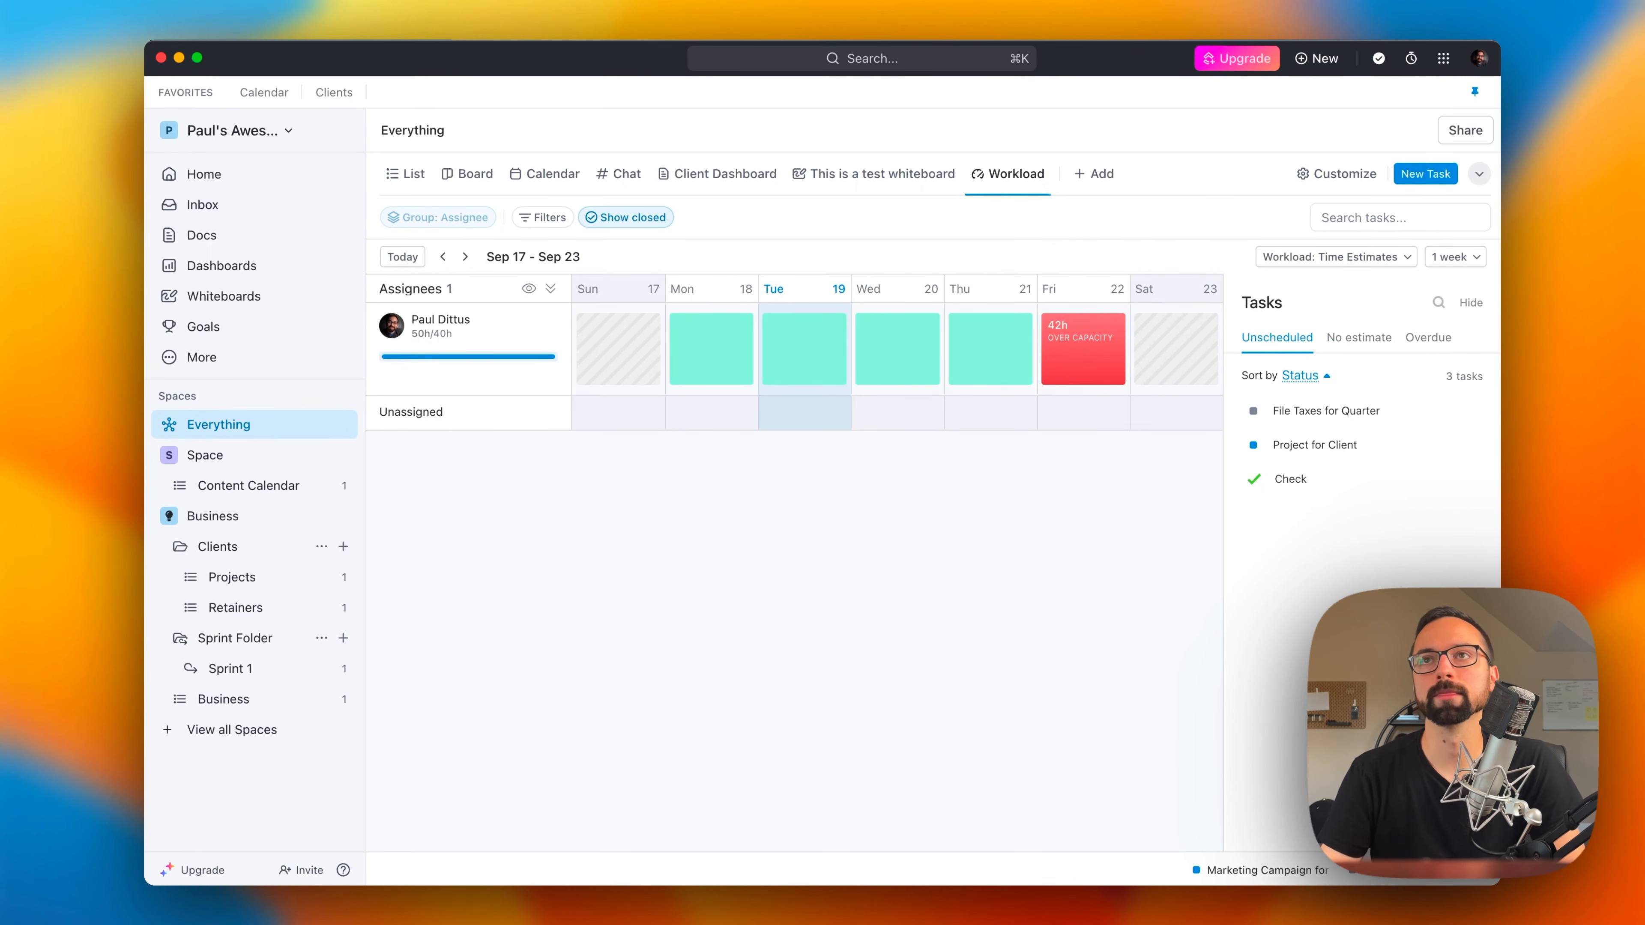
Step: Open the Home page and look over its LineUp, Trending and My Work sections alongside the calendar
left_click(194, 166)
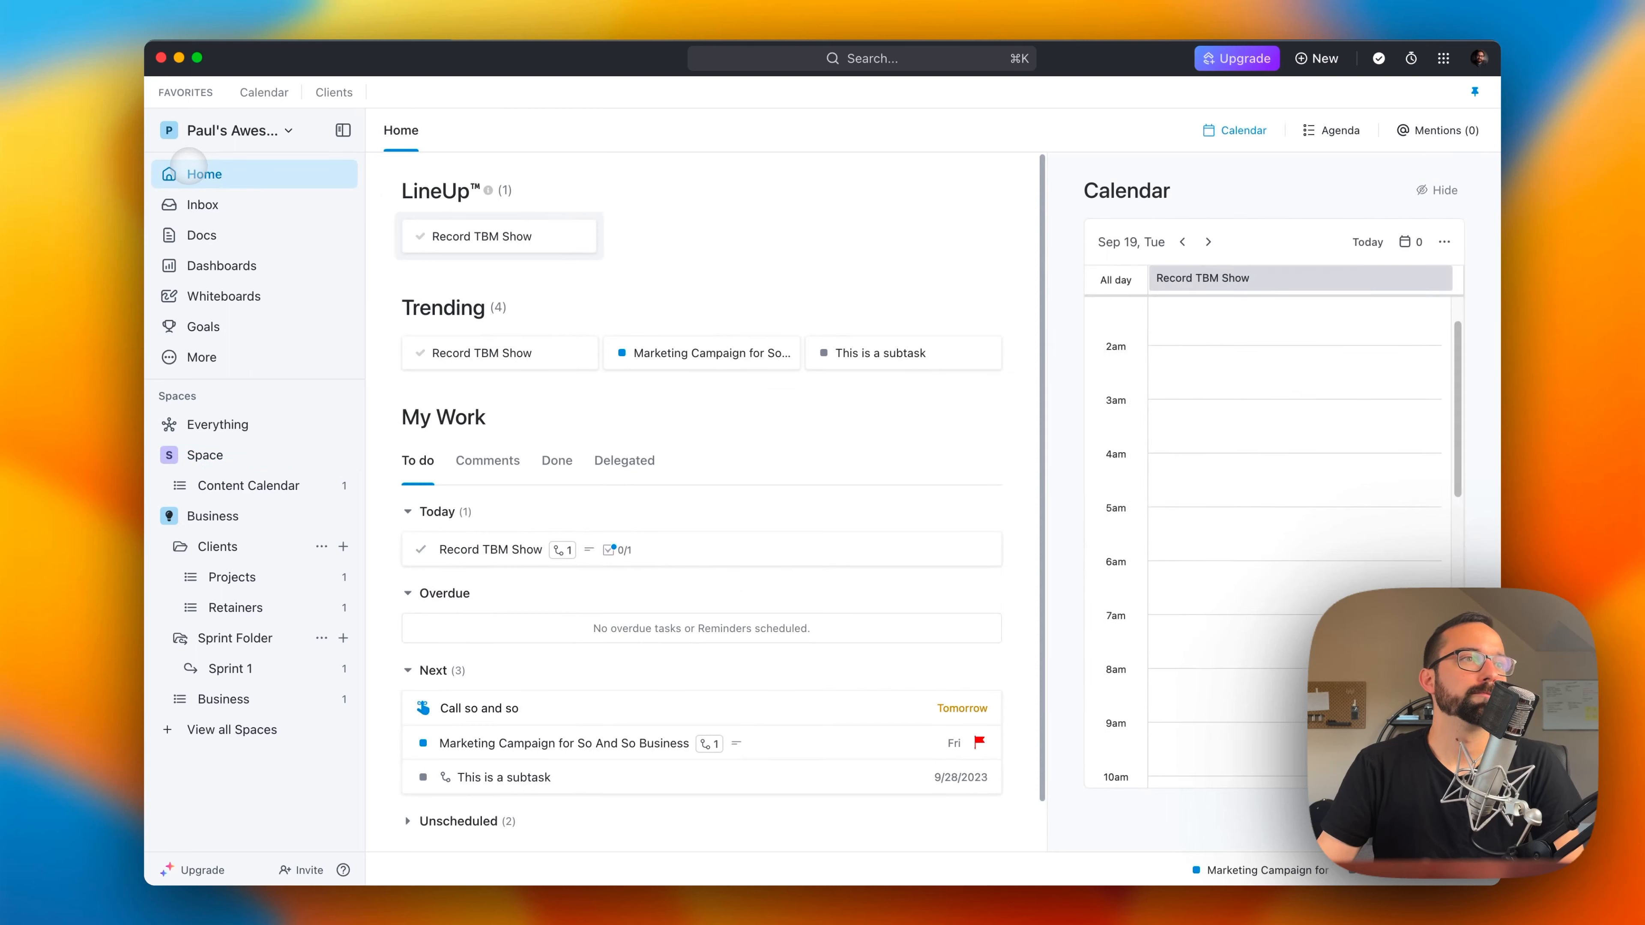
scroll(854, 557, "down", 2)
scroll(853, 557, "up", 2)
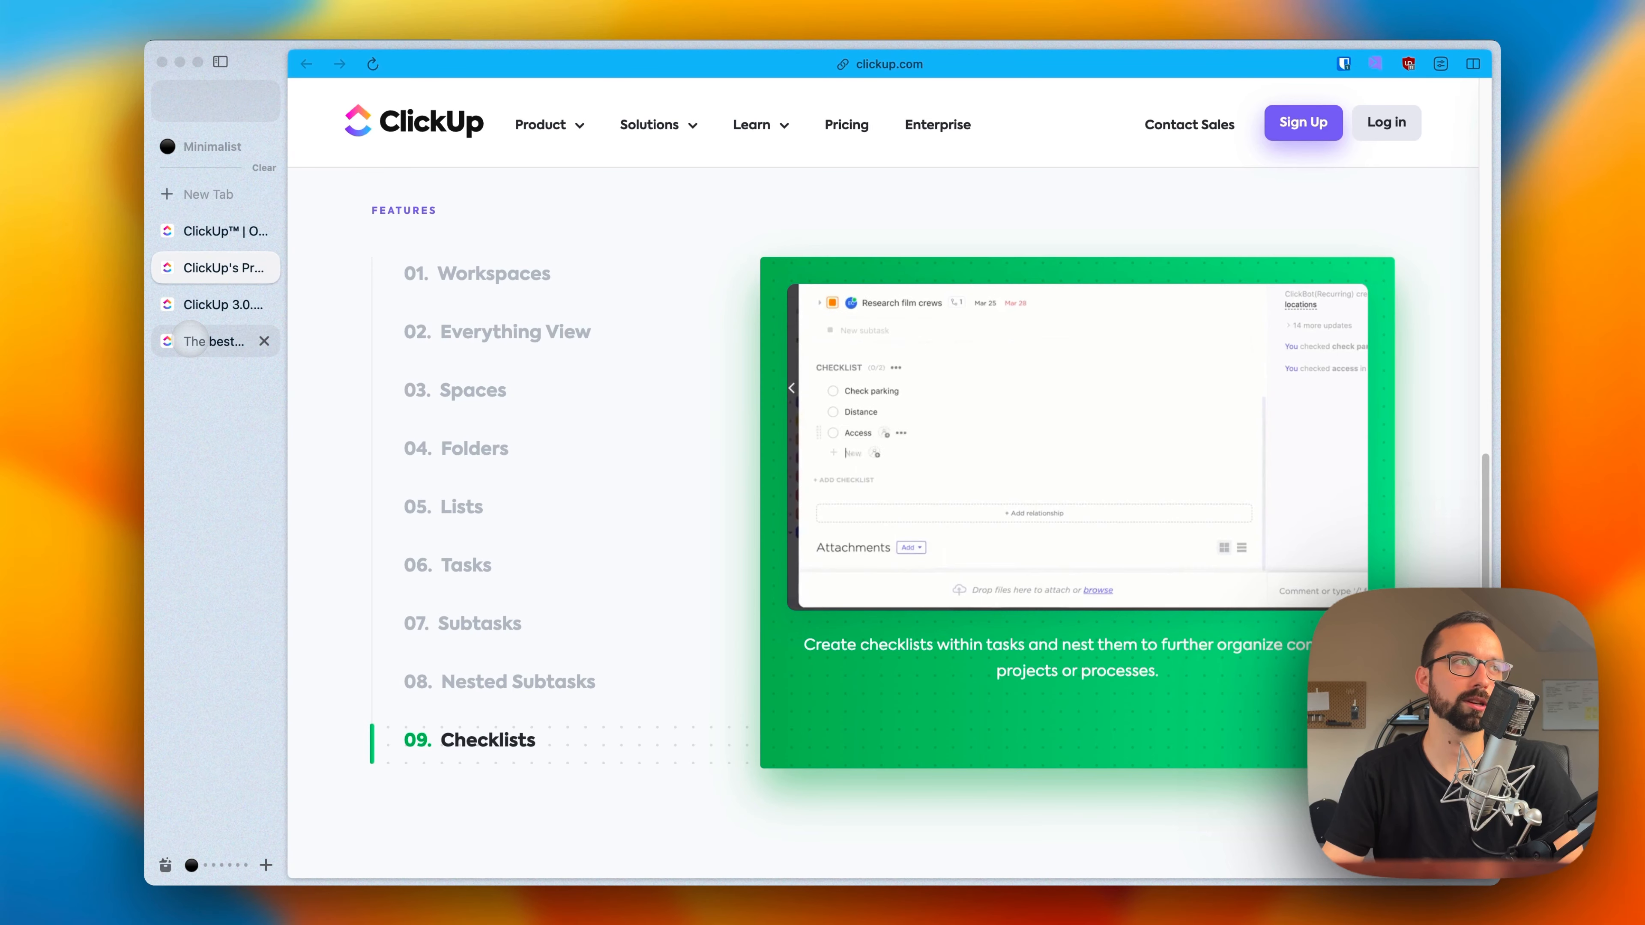
Step: Switch to the ClickUp pricing page in the browser and compare the prices and included features of the plans
left_click(190, 338)
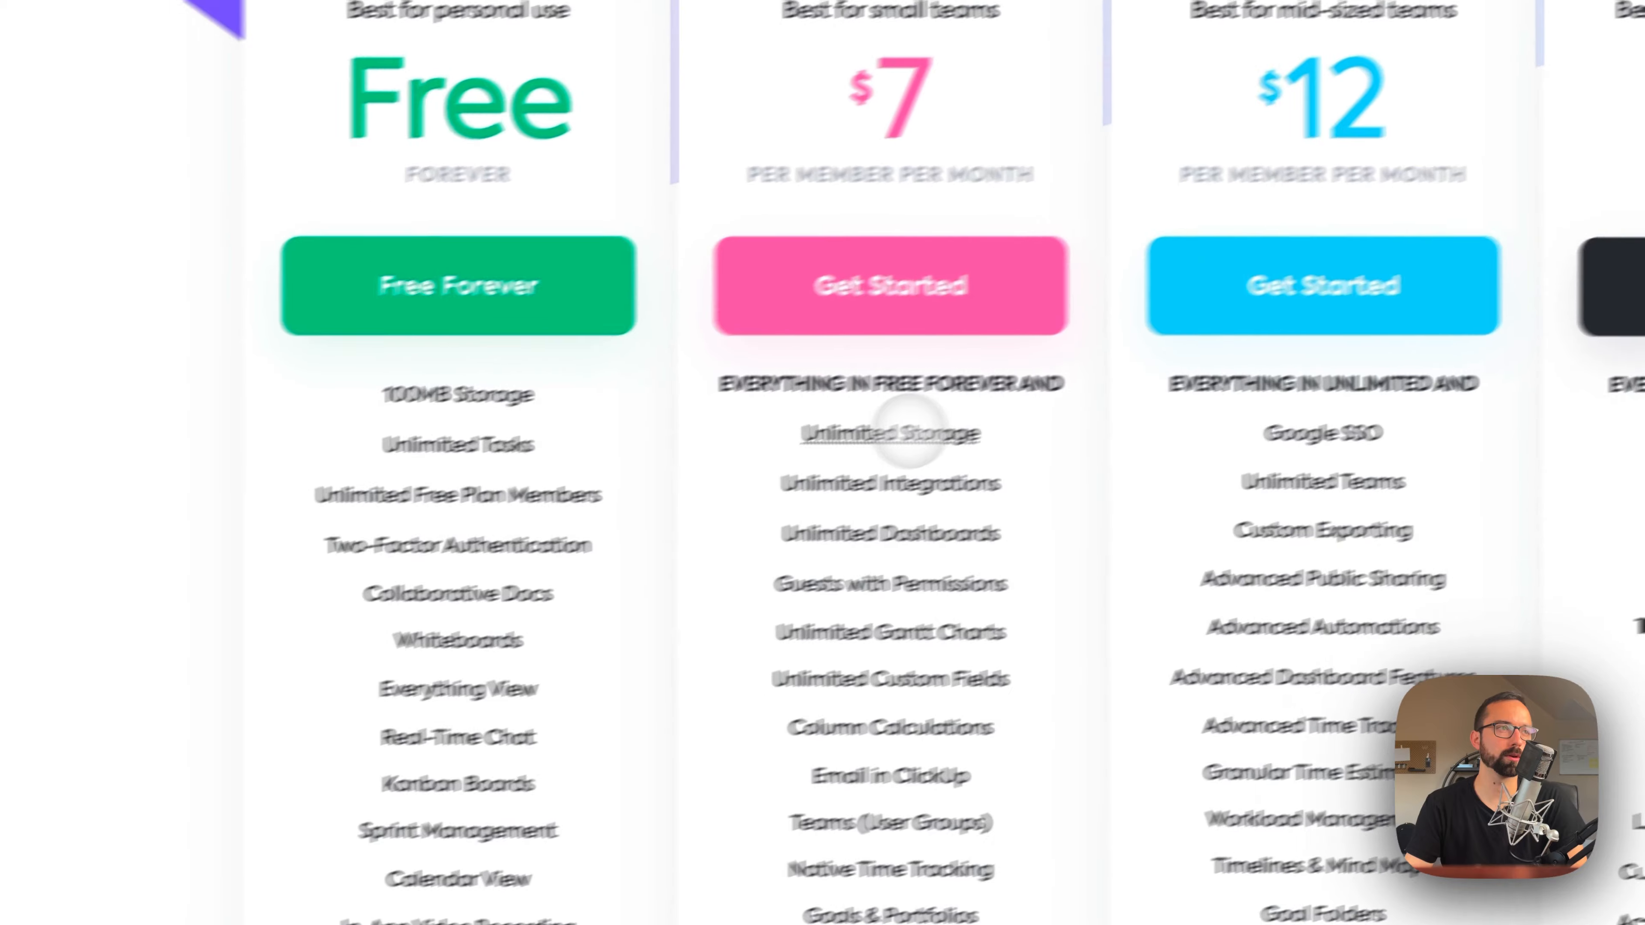
mouse_move(859, 753)
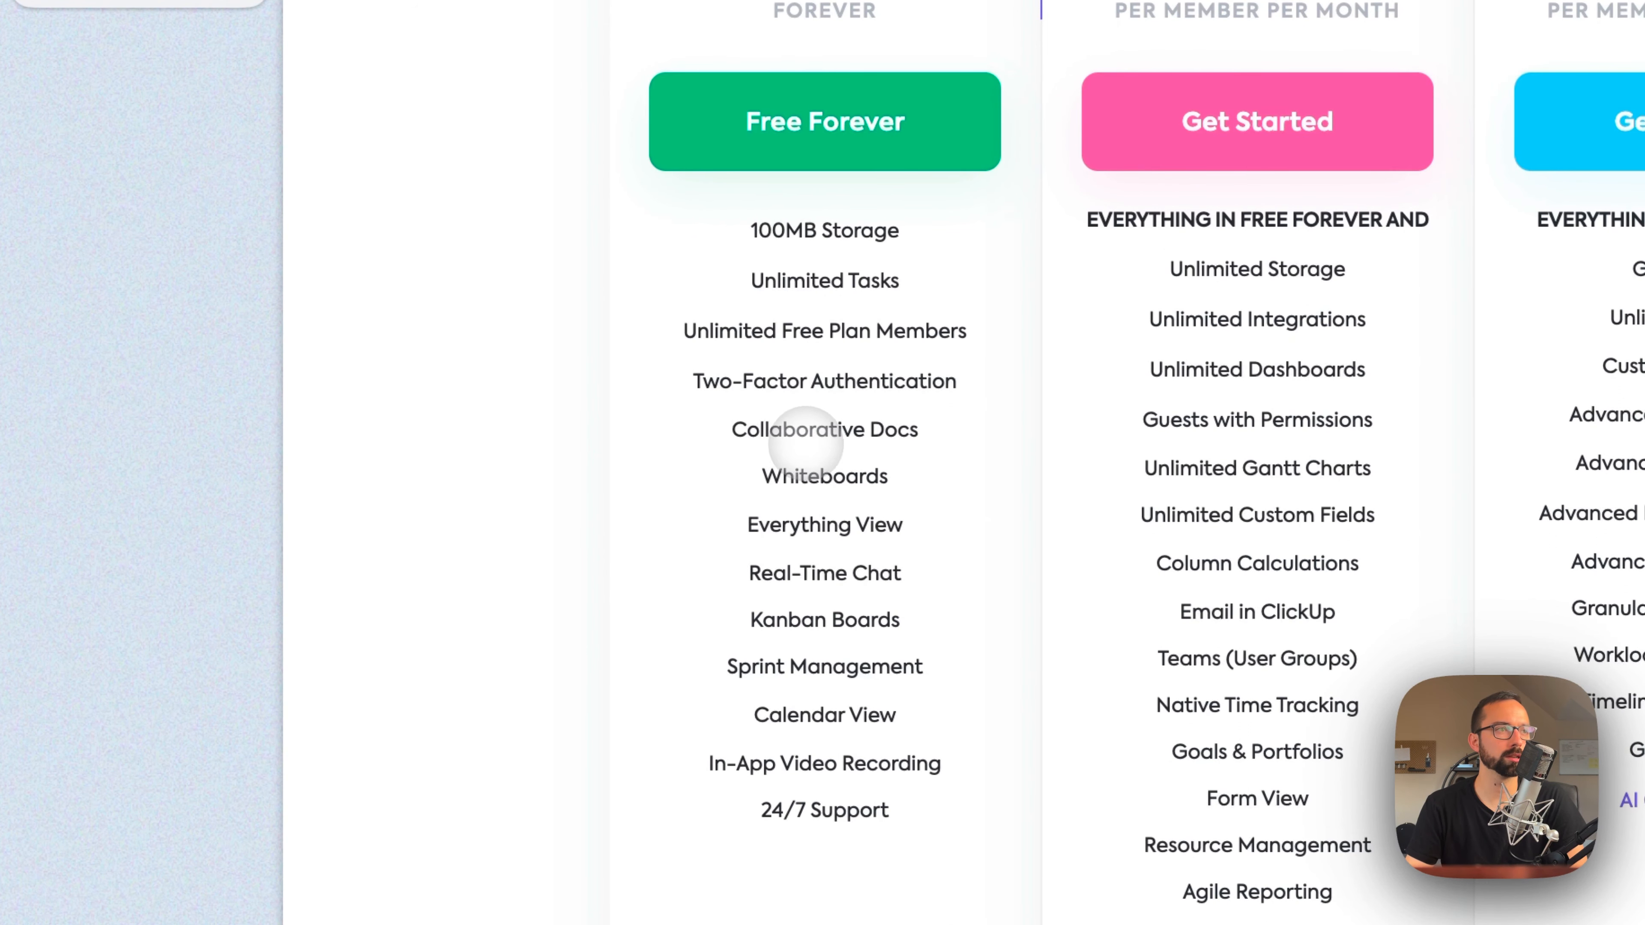
scroll(801, 494, "down", 5)
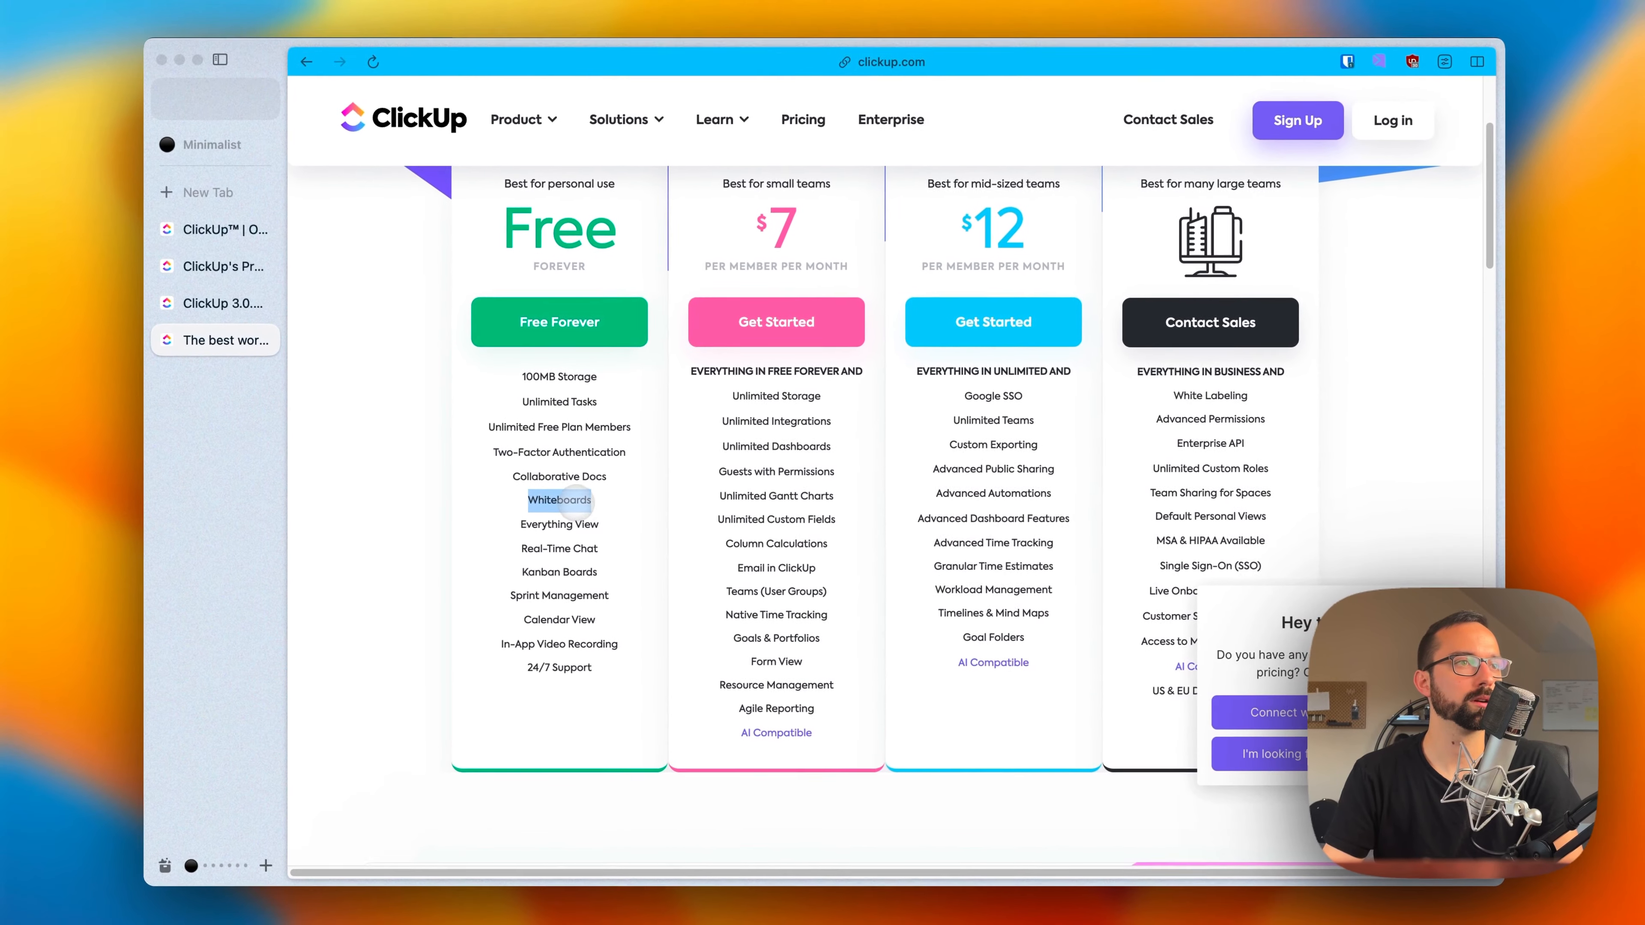
scroll(540, 569, "down", 20)
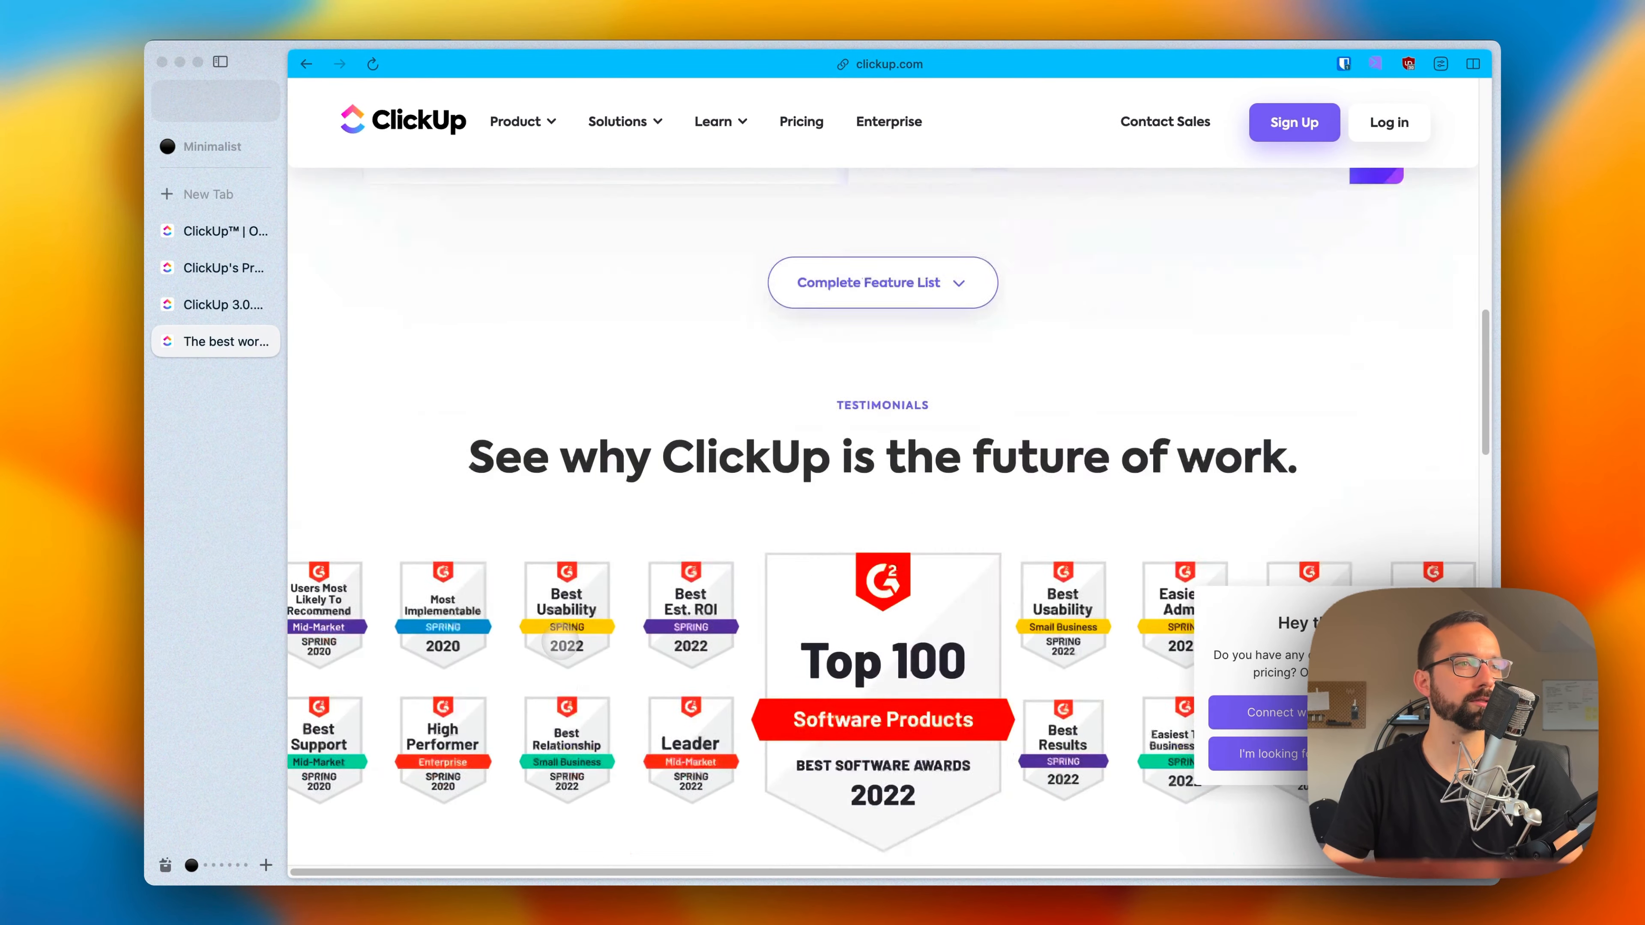
scroll(560, 644, "down", 15)
scroll(560, 644, "up", 10)
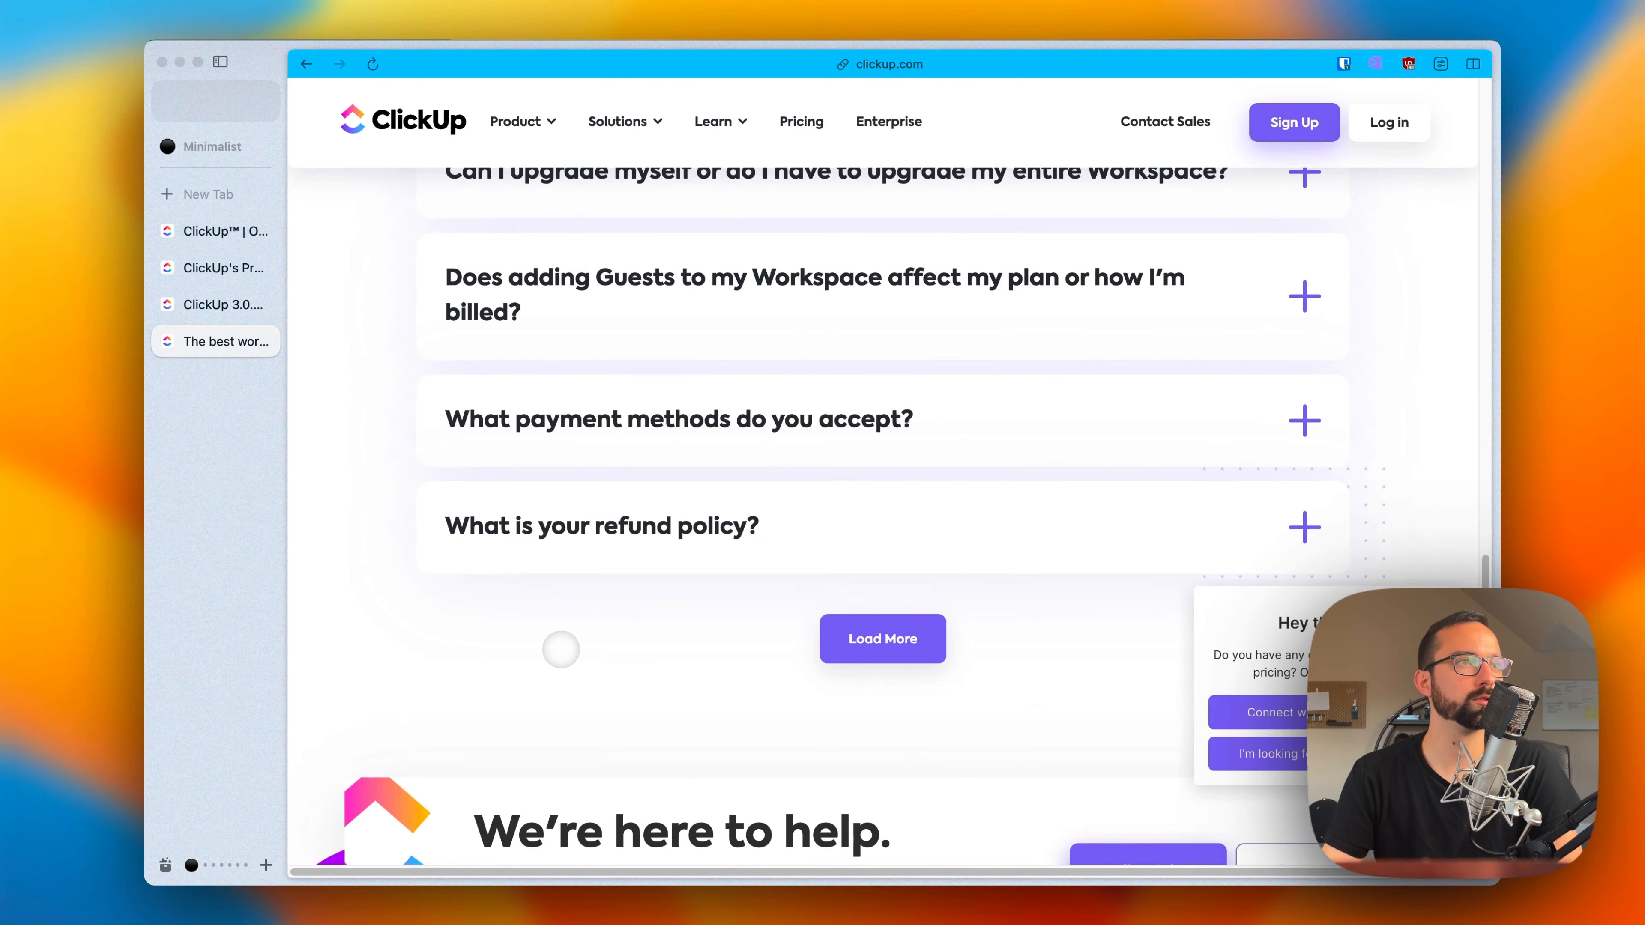
scroll(561, 650, "up", 10)
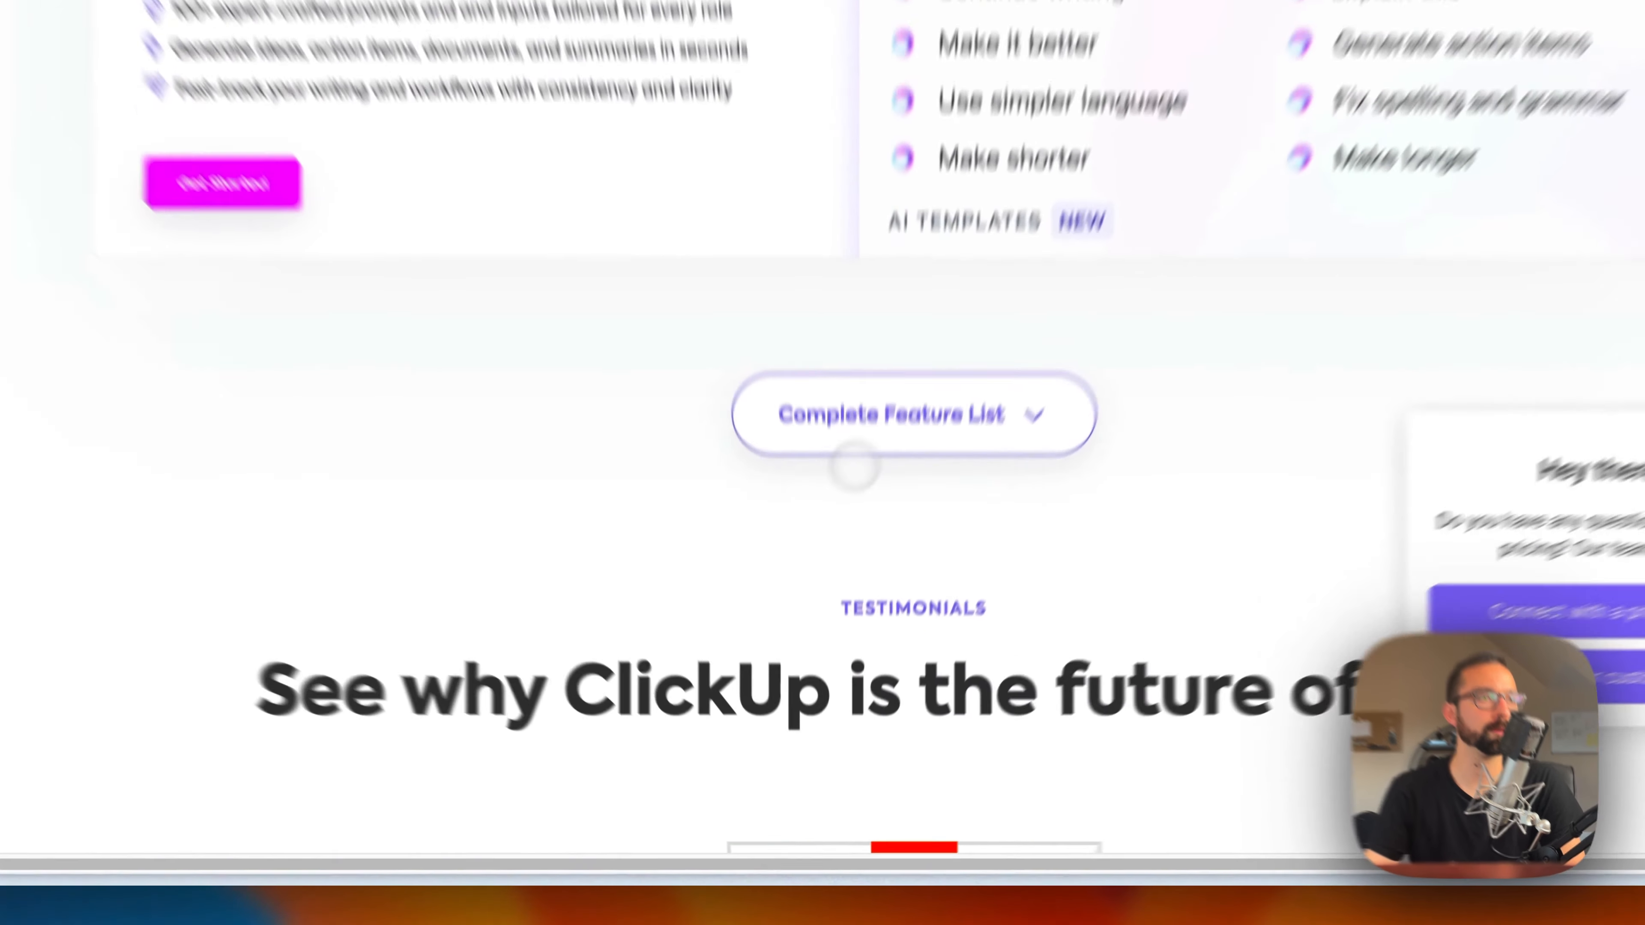
Step: Expand the complete feature list and examine the Usage and Essentials limits per plan, including the Free plan's Custom Fields allowance
left_click(854, 454)
scroll(842, 583, "down", 8)
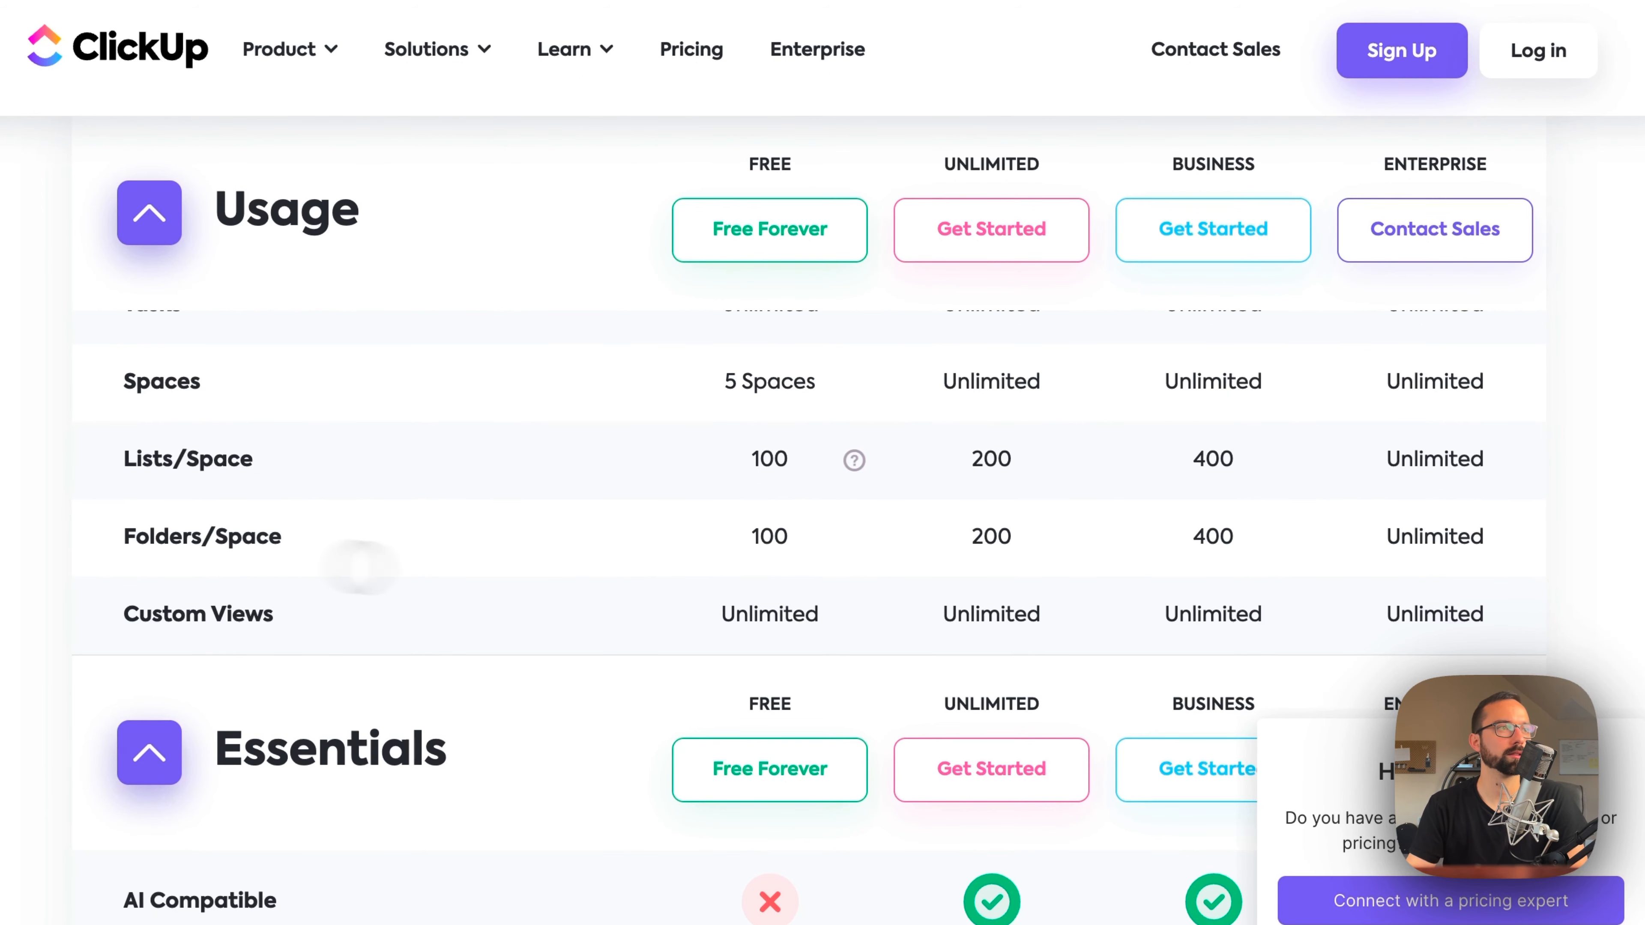
scroll(748, 589, "down", 3)
scroll(741, 606, "down", 2)
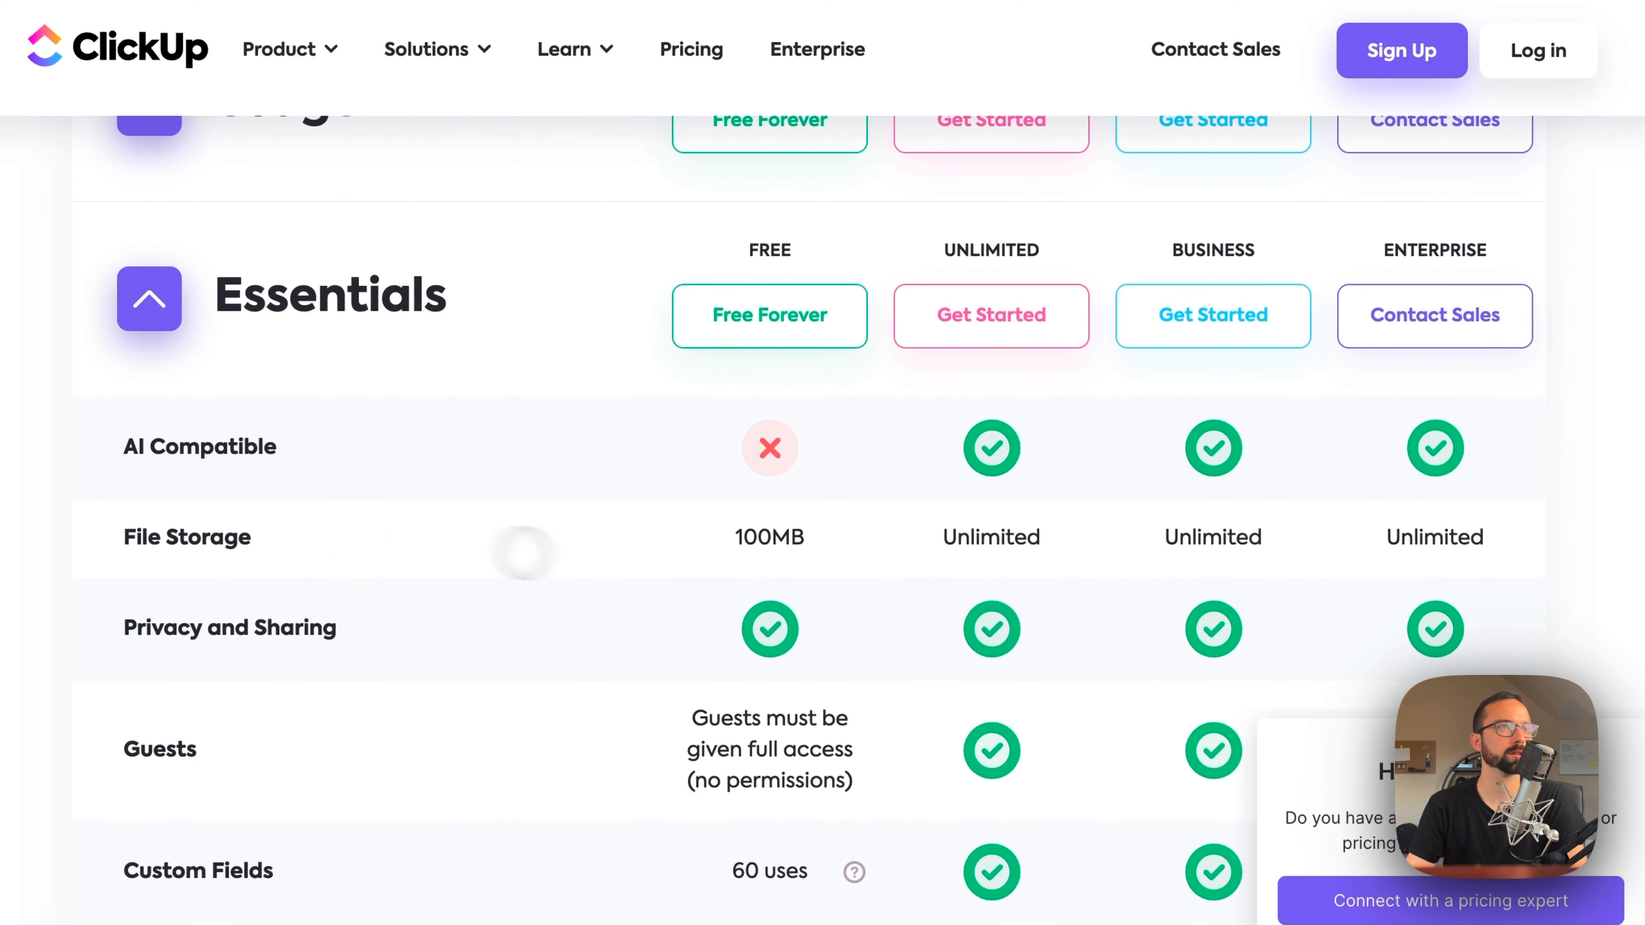
scroll(554, 698, "down", 1)
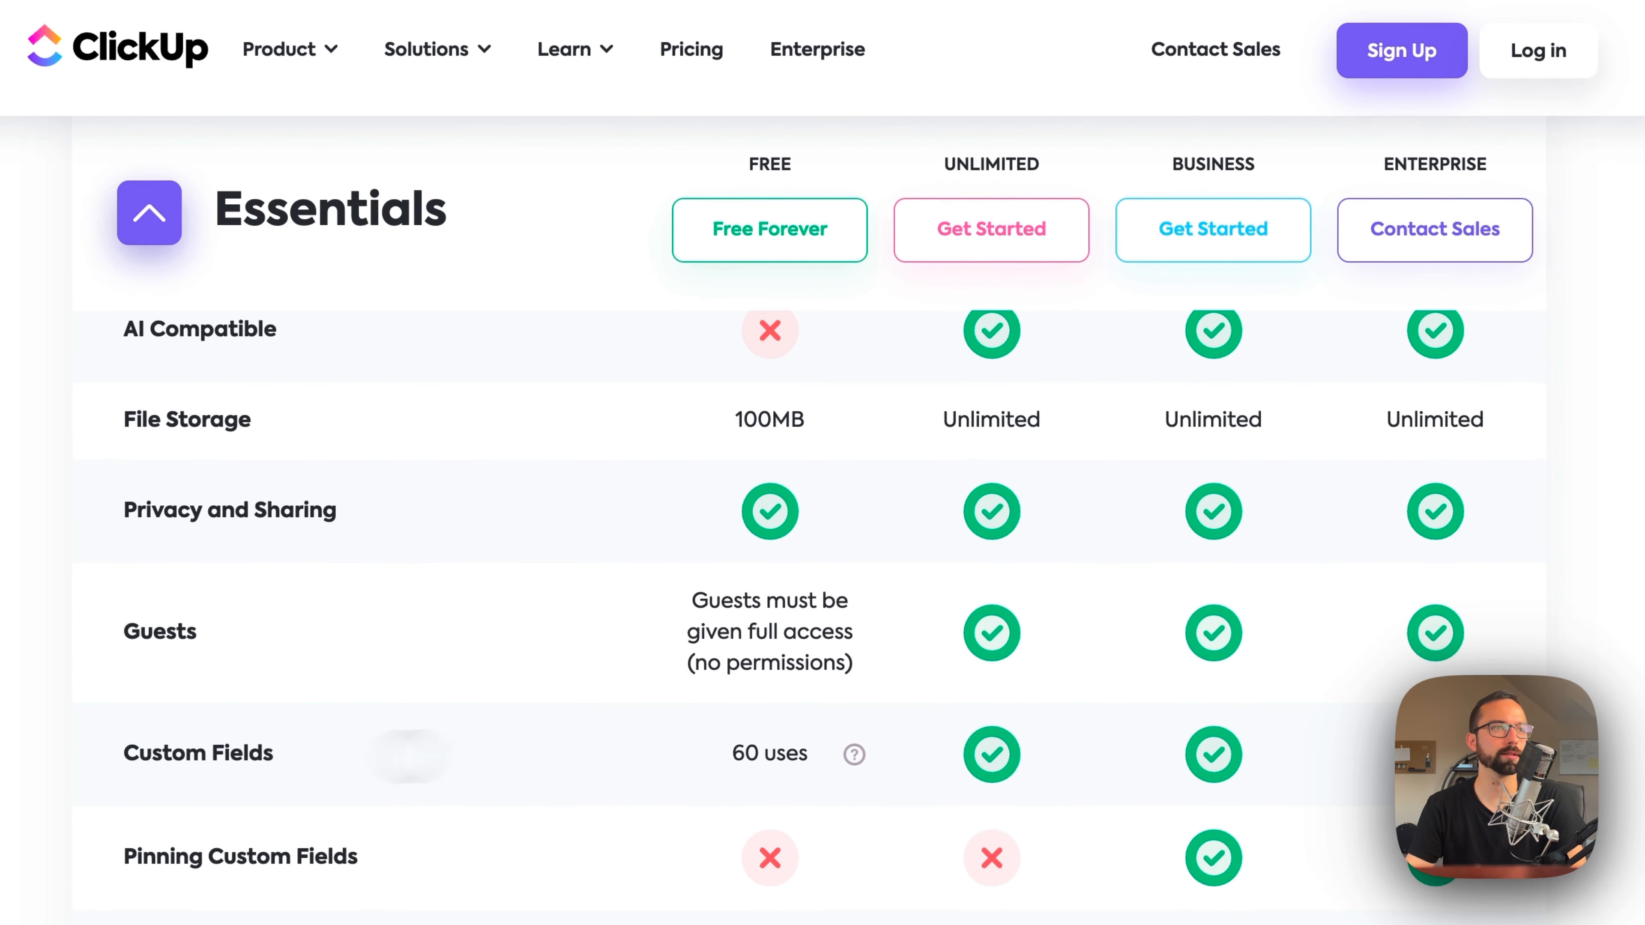
left_click_drag(732, 755, 822, 751)
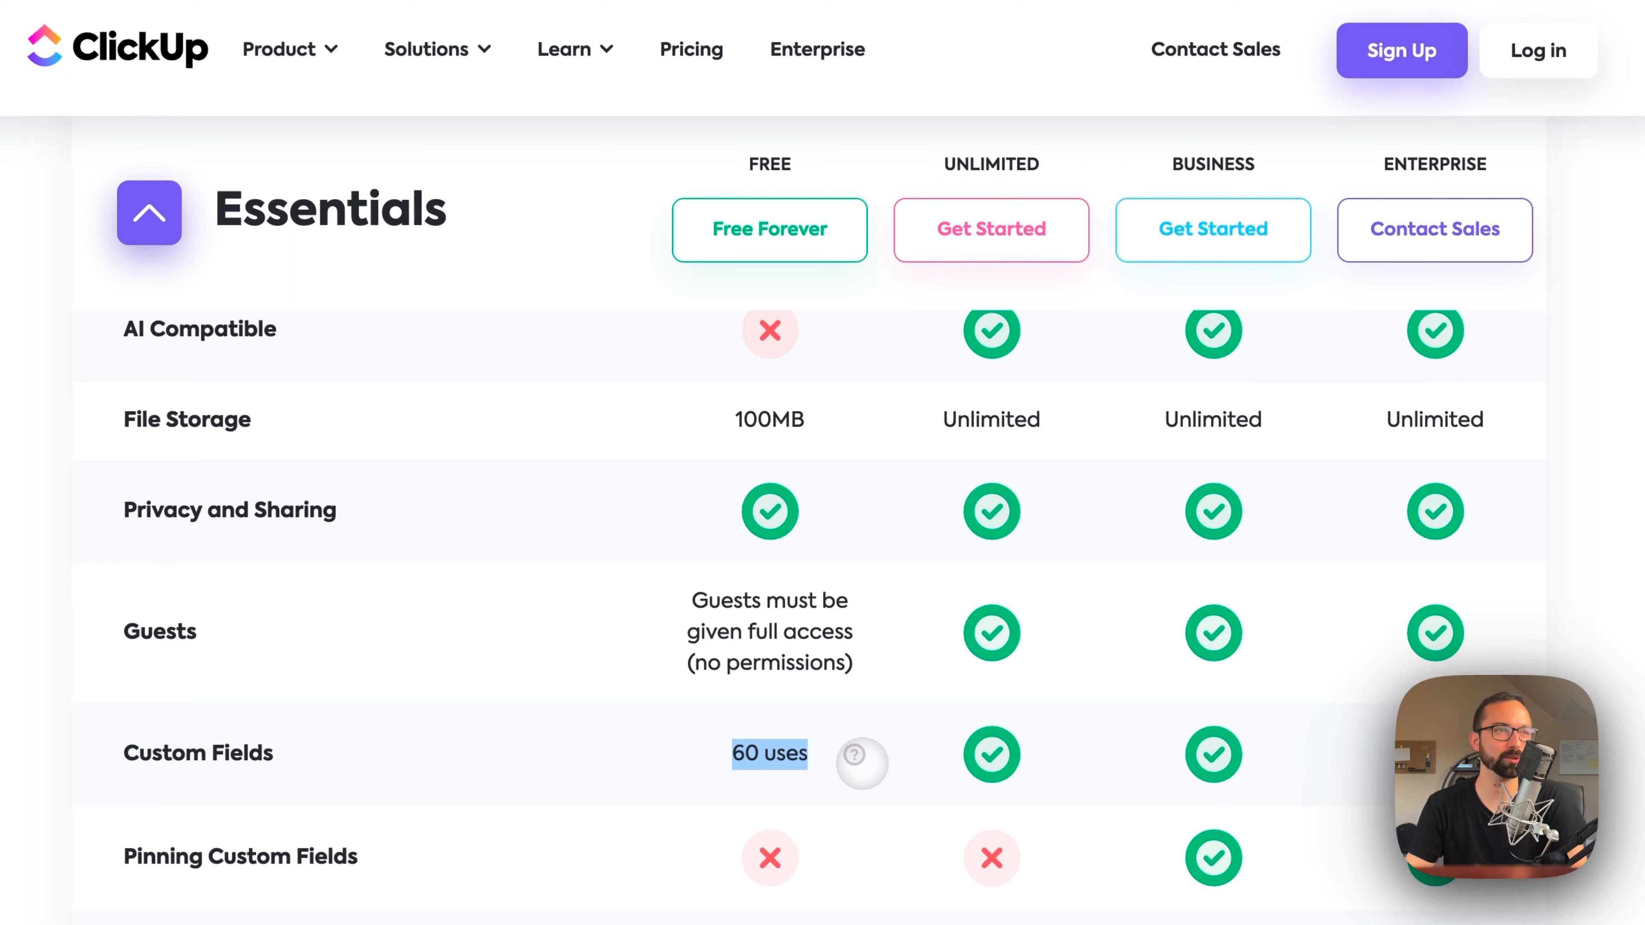
Step: Check the Free plan's Custom Fields and Guests limits in the Essentials section of the feature list
left_click(778, 761)
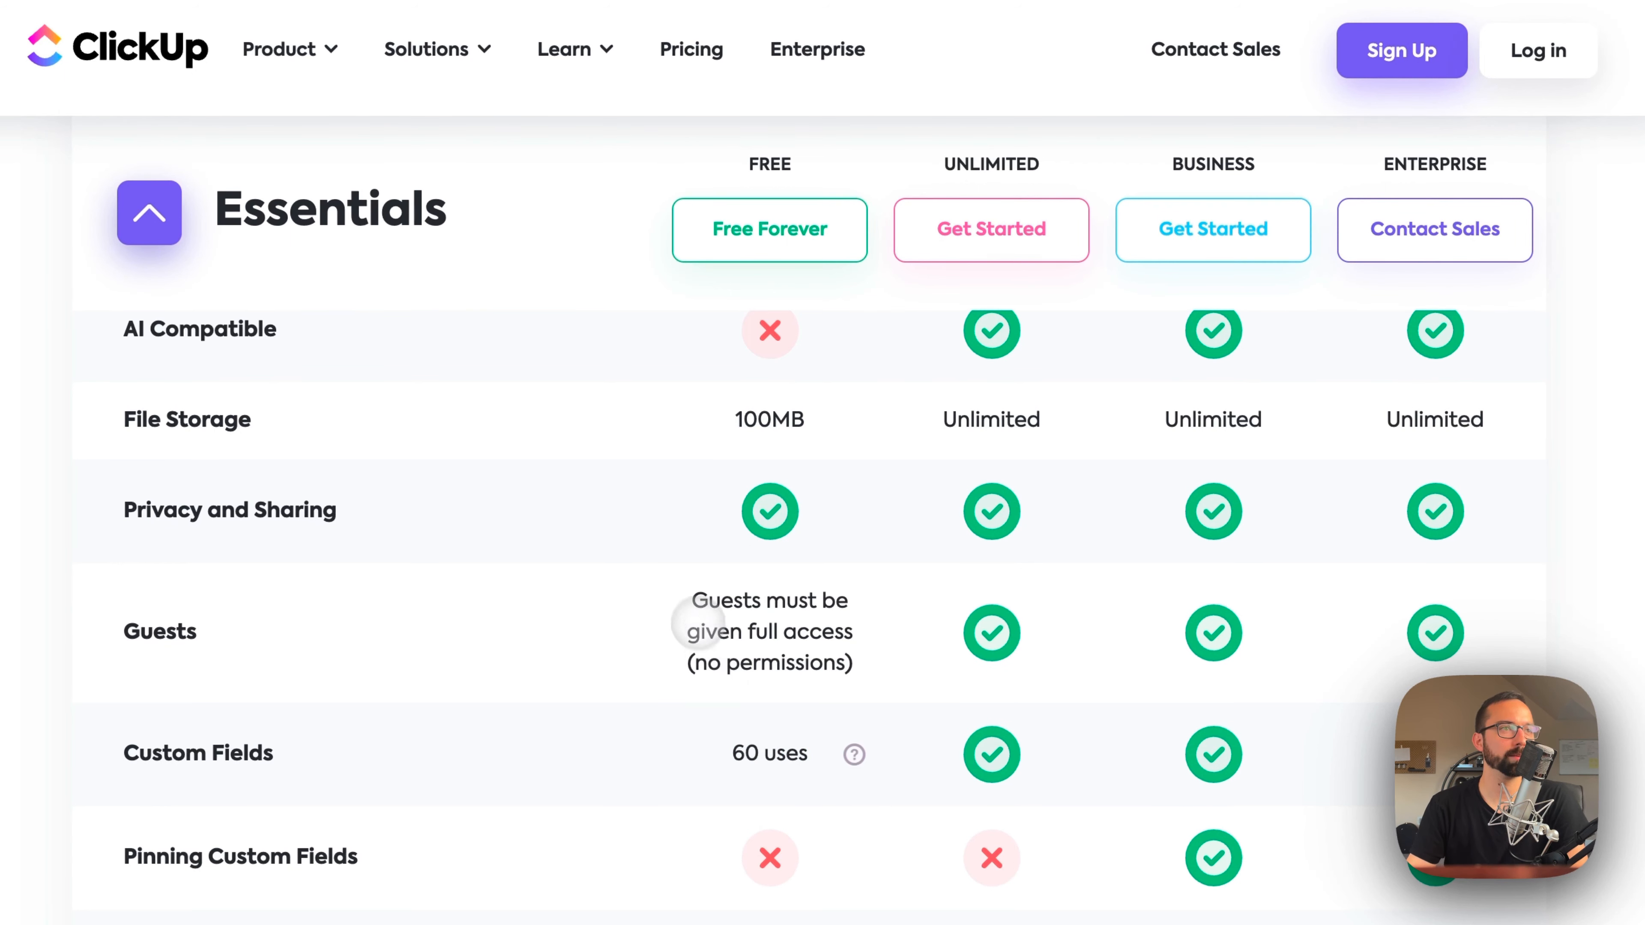
left_click_drag(688, 589, 833, 671)
left_click(881, 676)
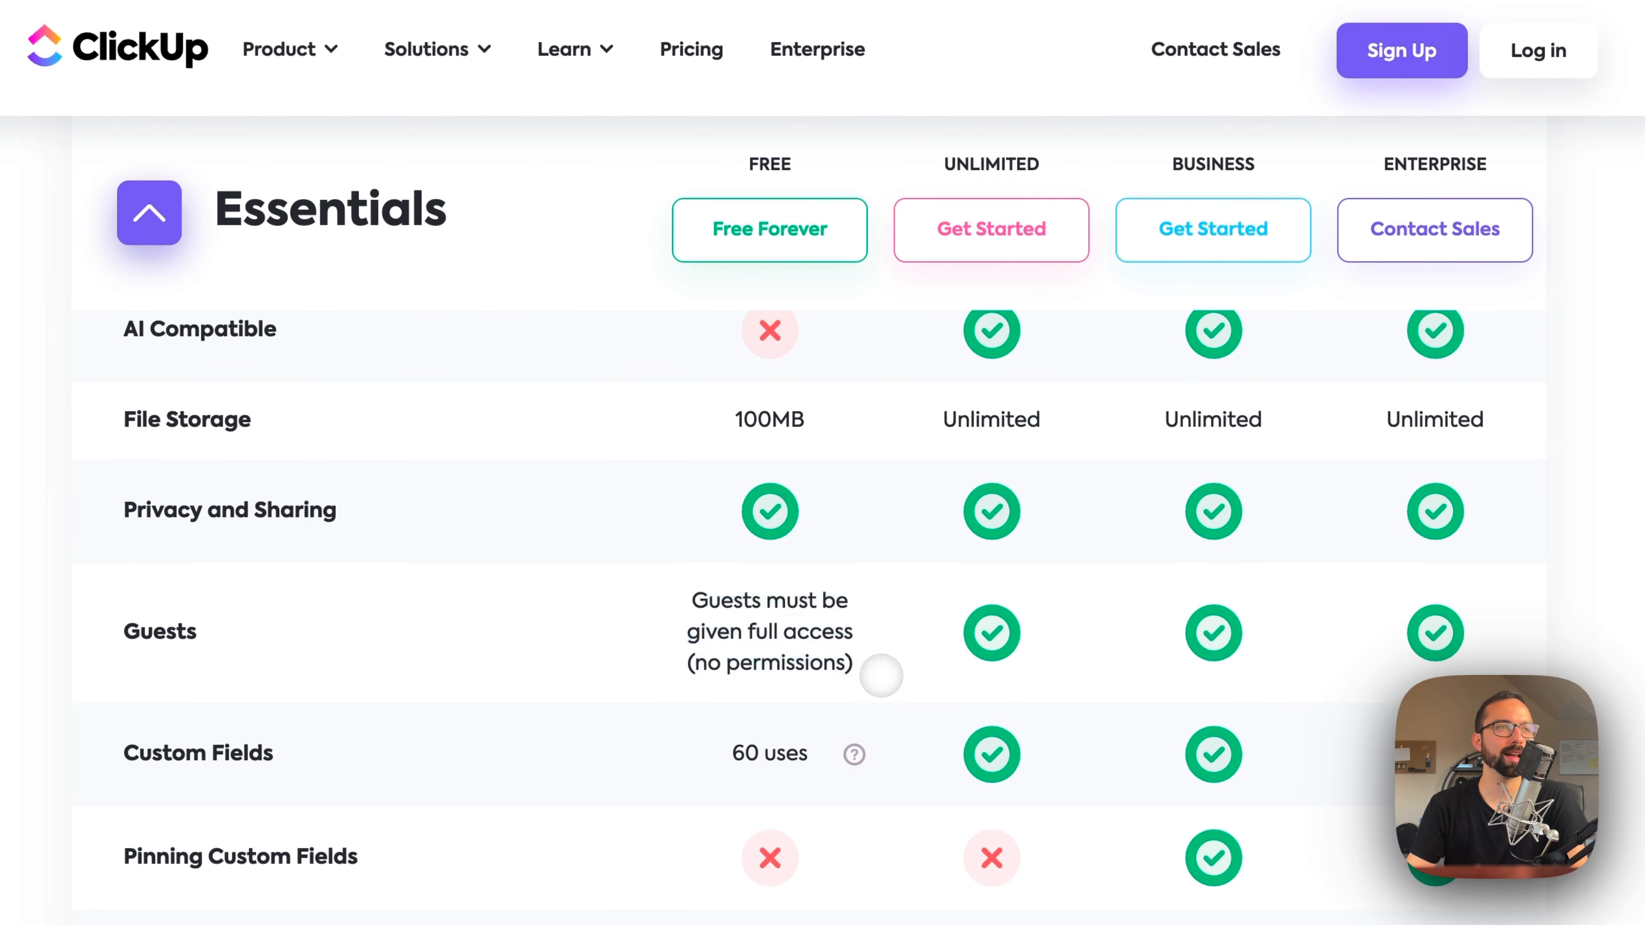
left_click_drag(863, 667, 683, 643)
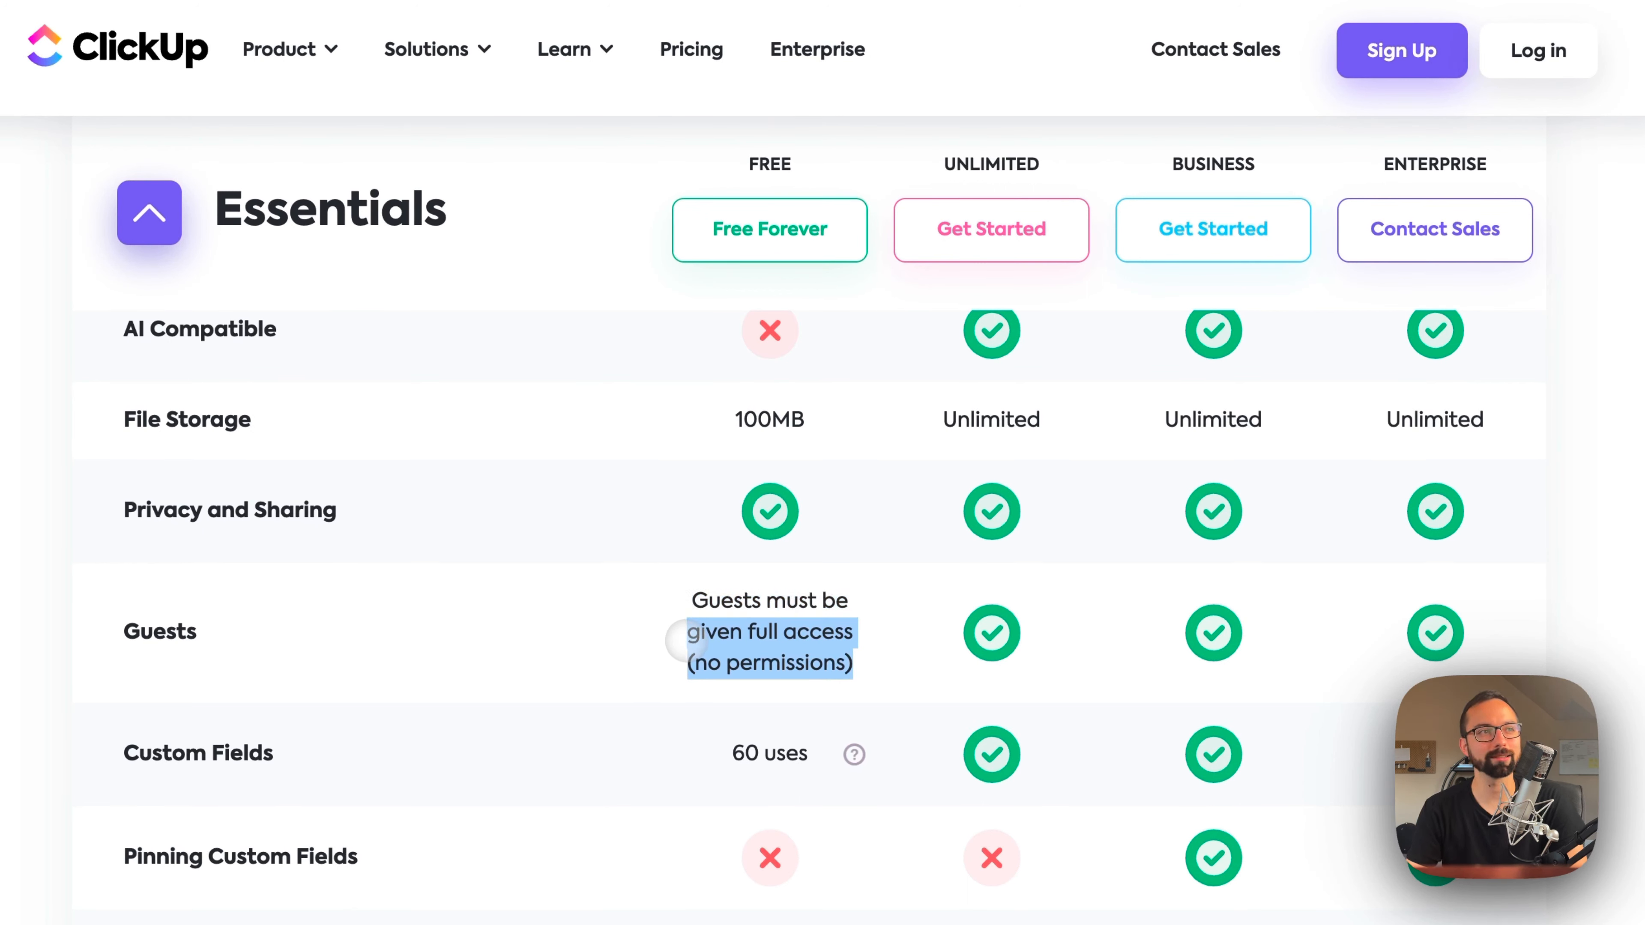
Step: Examine which views each plan includes in the Views section, focusing on the Free plan's Form, Embed and Whiteboards allowances
scroll(683, 640, "down", 2)
scroll(532, 904, "down", 15)
scroll(534, 907, "up", 5)
scroll(534, 907, "down", 5)
triple_click(761, 846)
scroll(723, 860, "up", 10)
scroll(723, 859, "down", 15)
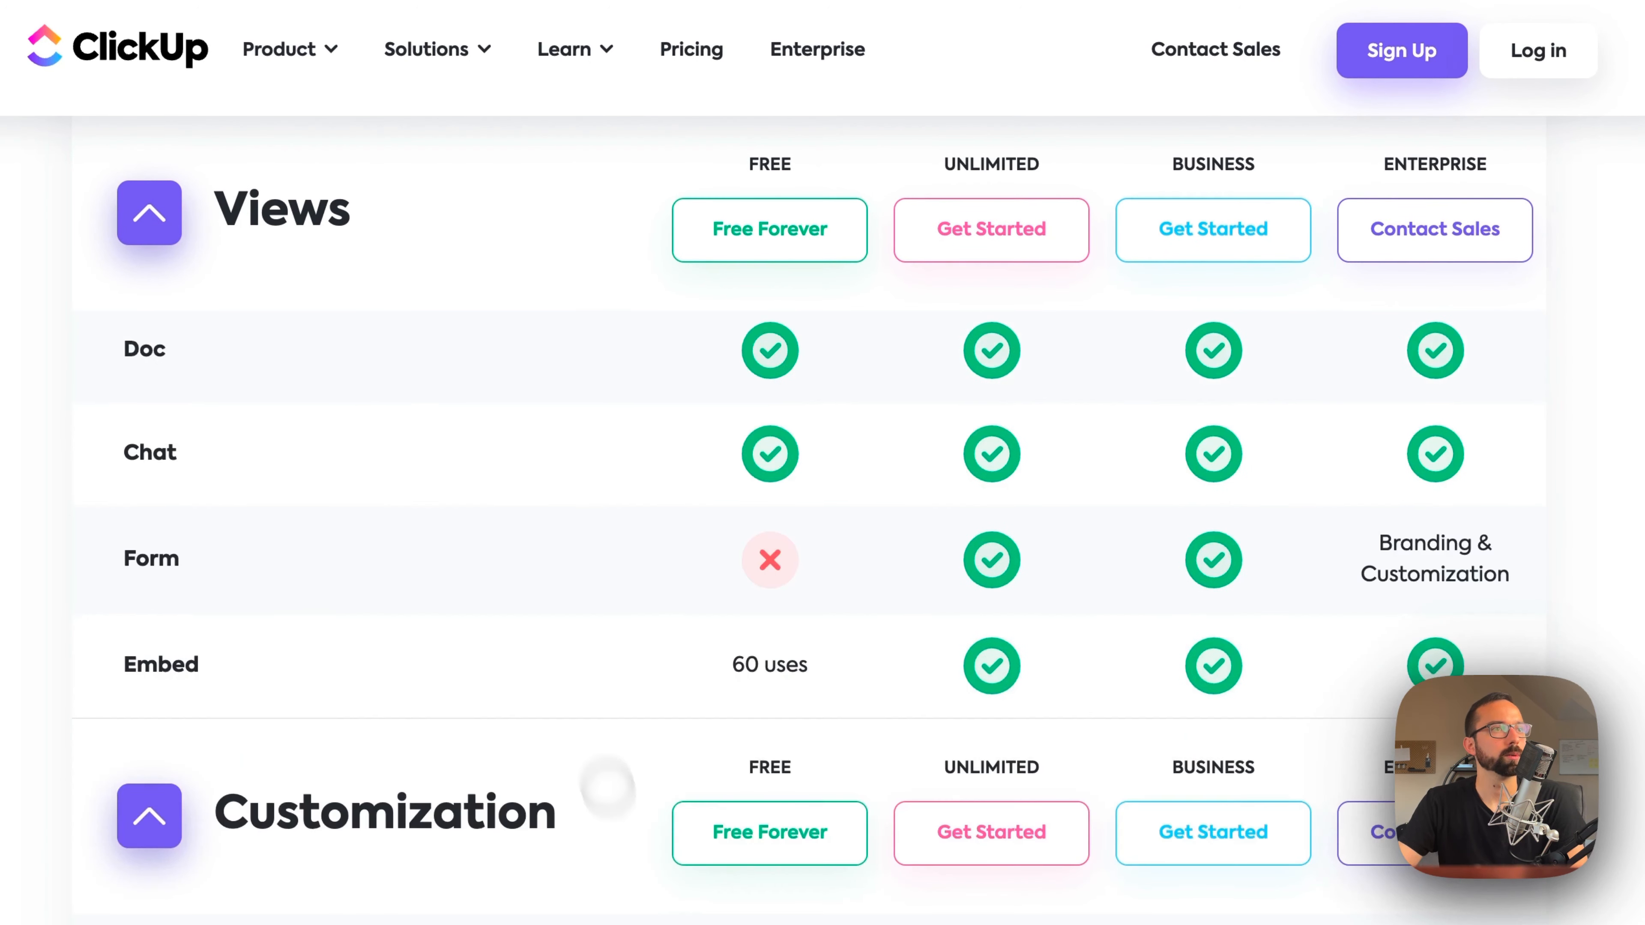
left_click_drag(727, 656, 843, 662)
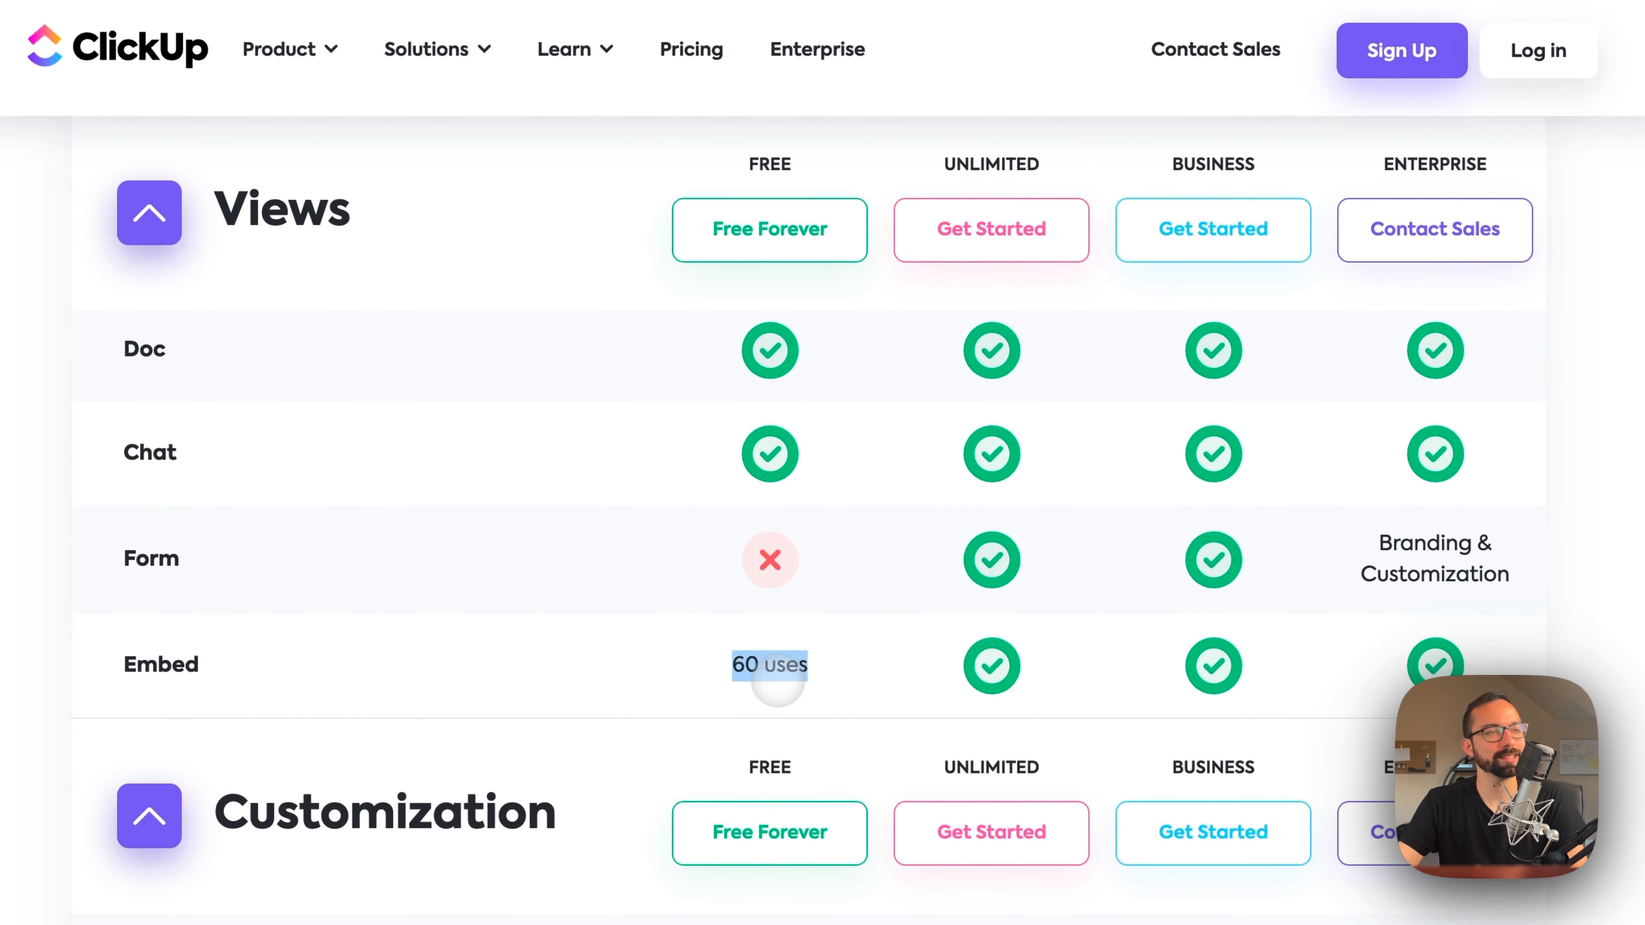
left_click(769, 671)
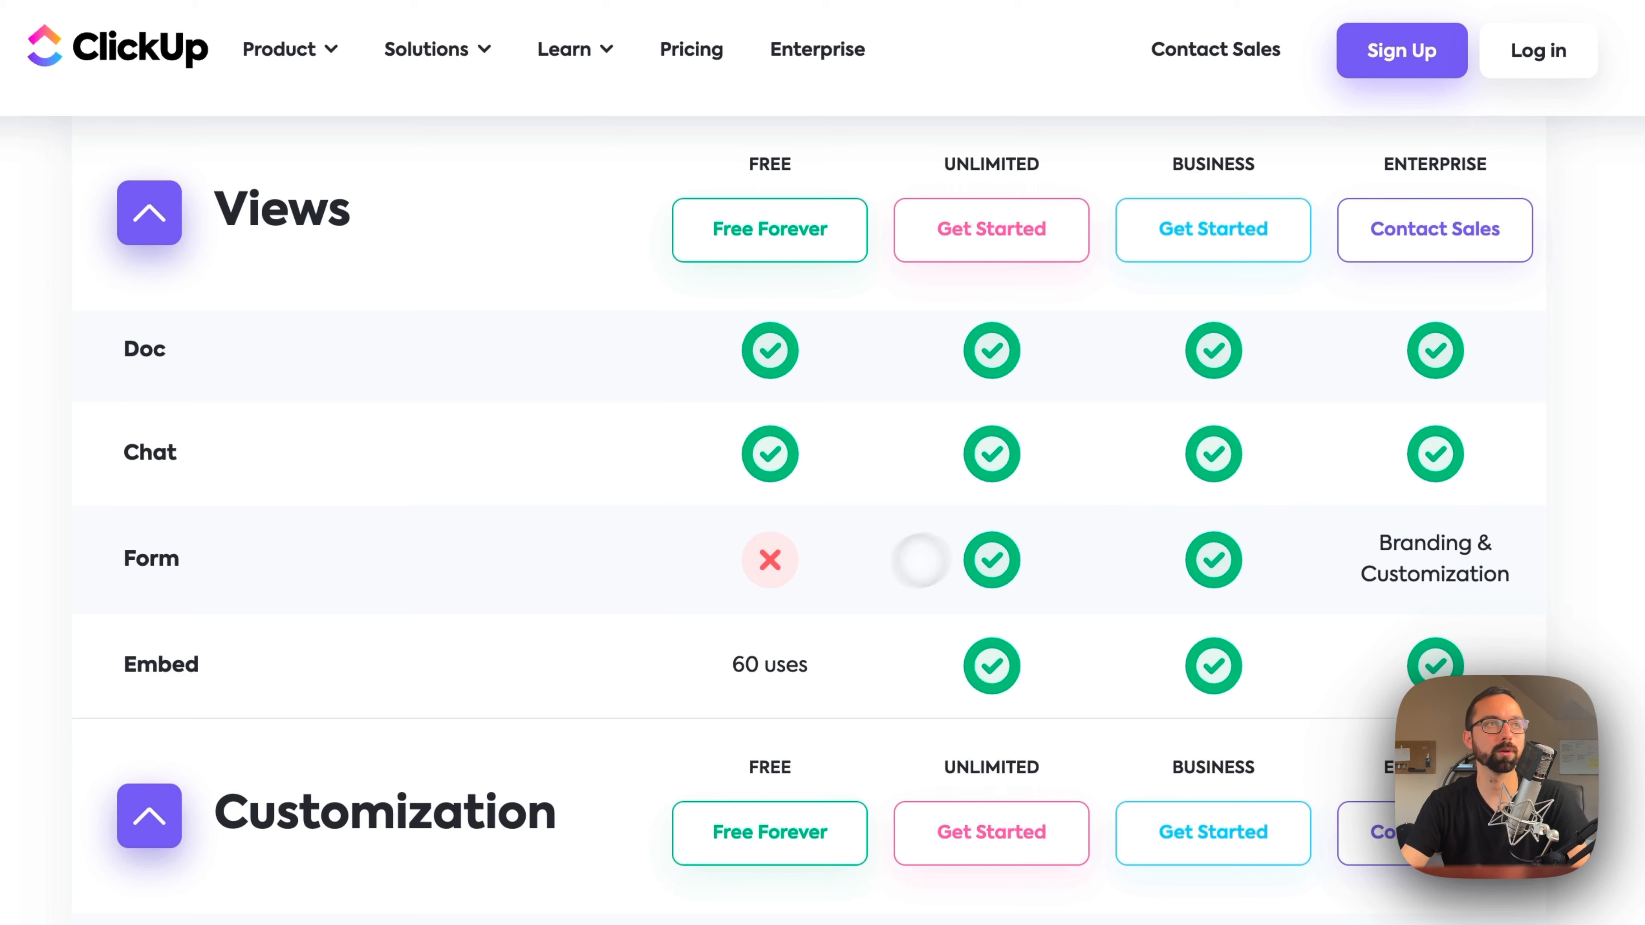
scroll(690, 642, "up", 5)
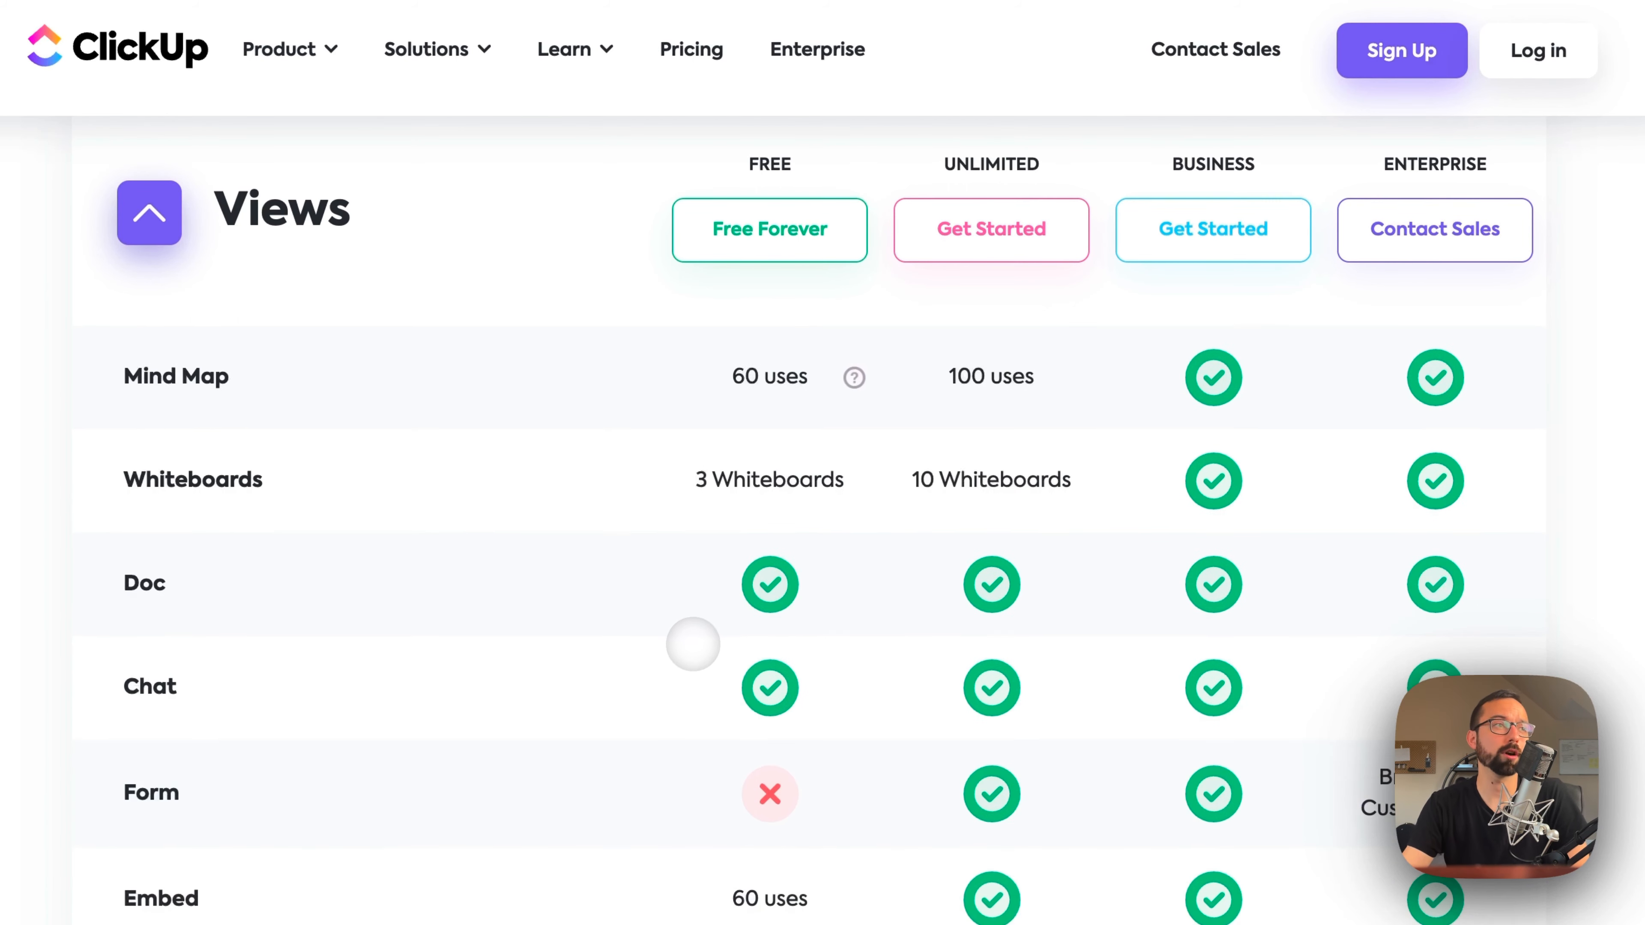
scroll(683, 654, "down", 3)
scroll(654, 708, "down", 15)
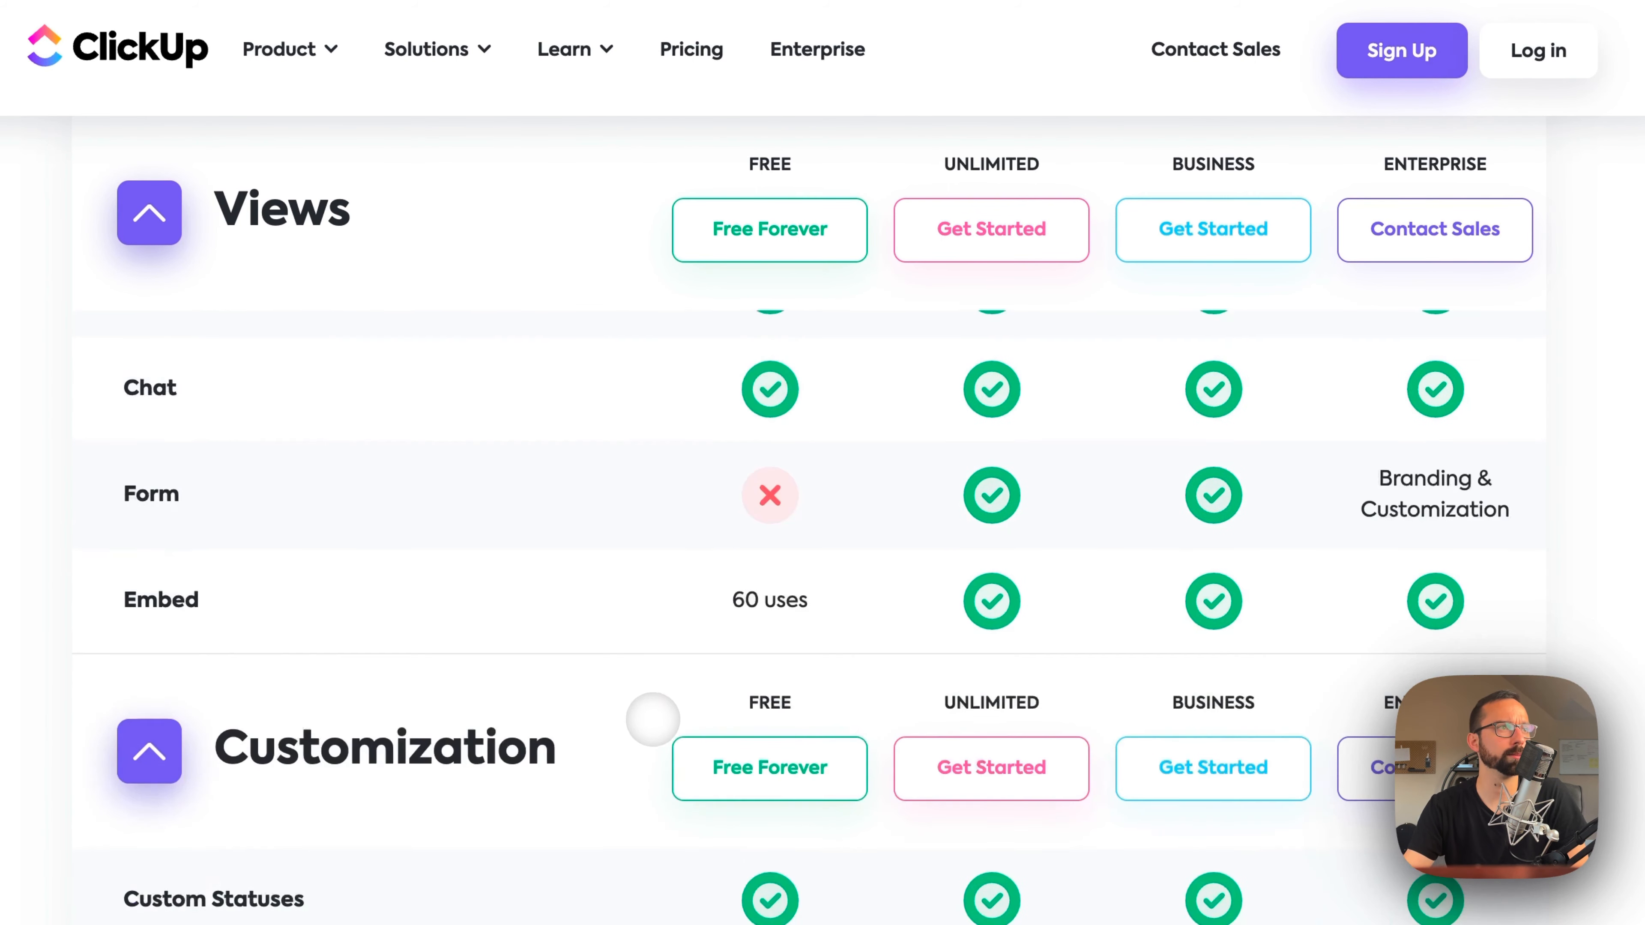
Step: Compare the plans' Reporting features, from Goals, Dashboards and Time Tracking to Sprints and Time Tracking Widgets
scroll(636, 825, "down", 5)
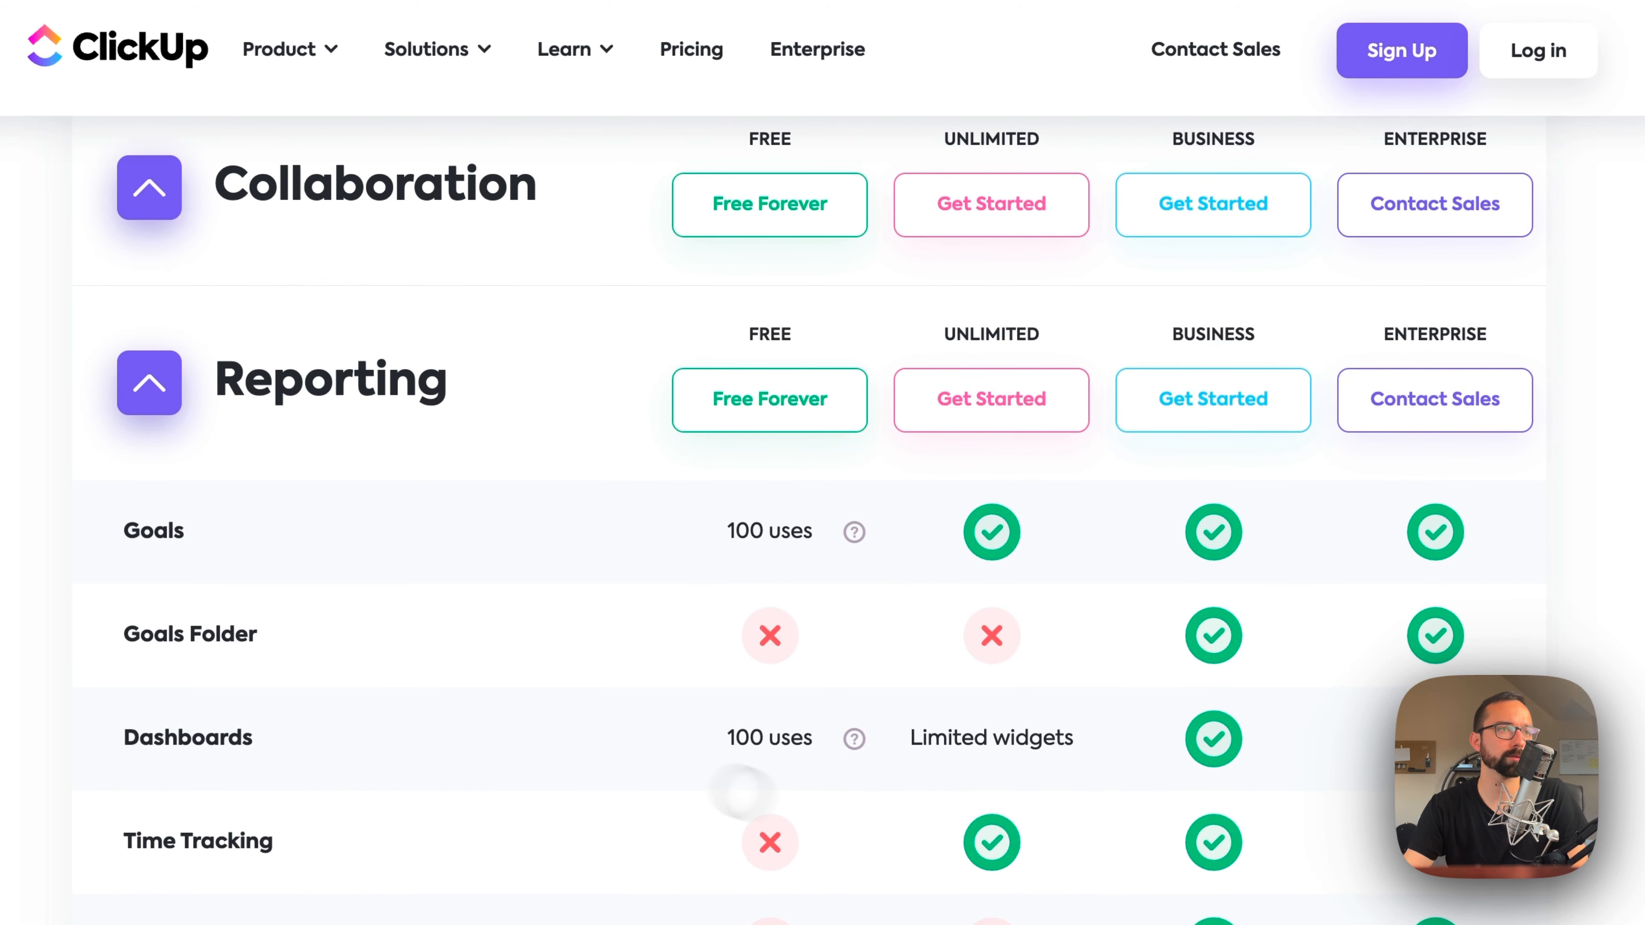
scroll(796, 823, "down", 3)
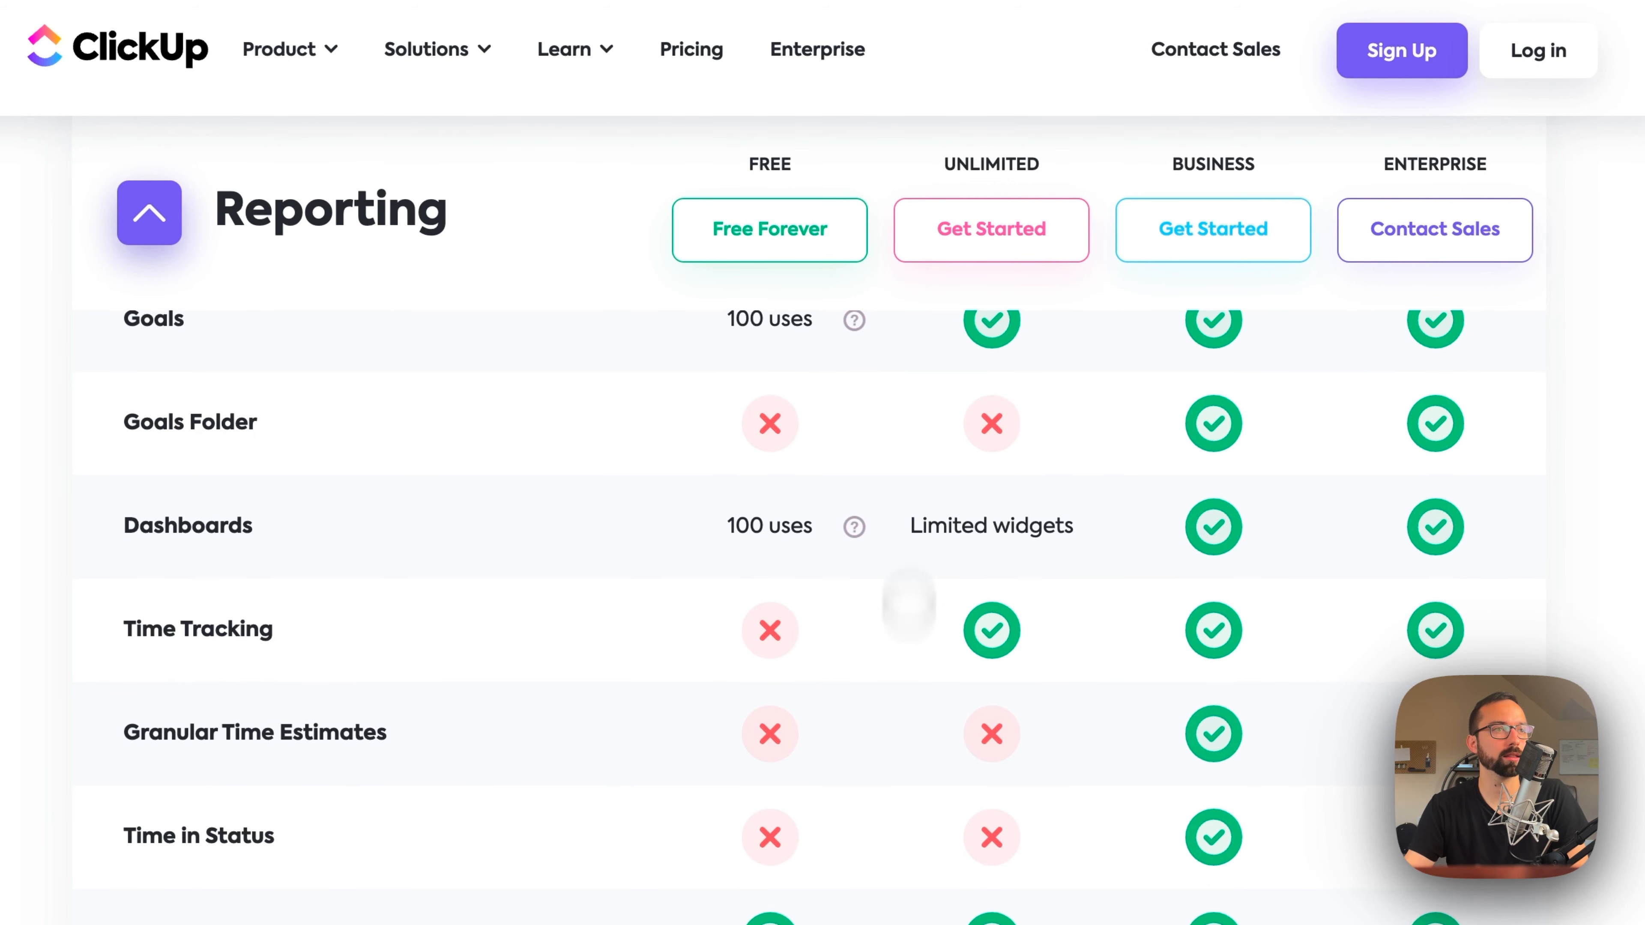
scroll(1035, 740, "up", 2)
scroll(869, 867, "down", 1)
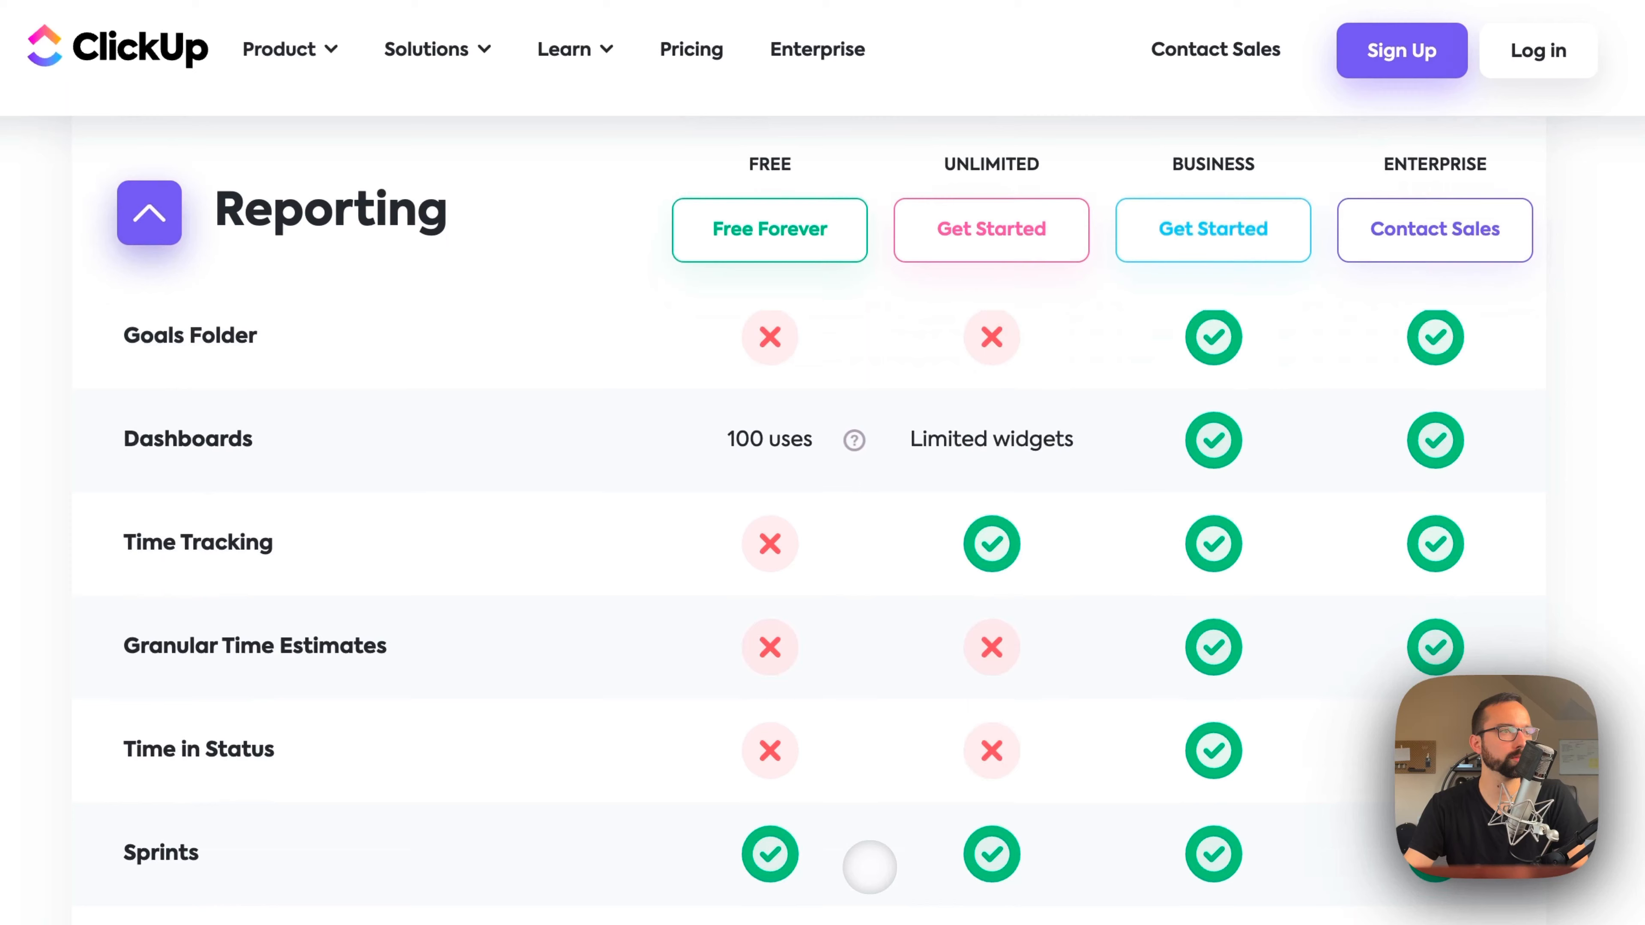
scroll(867, 907, "down", 4)
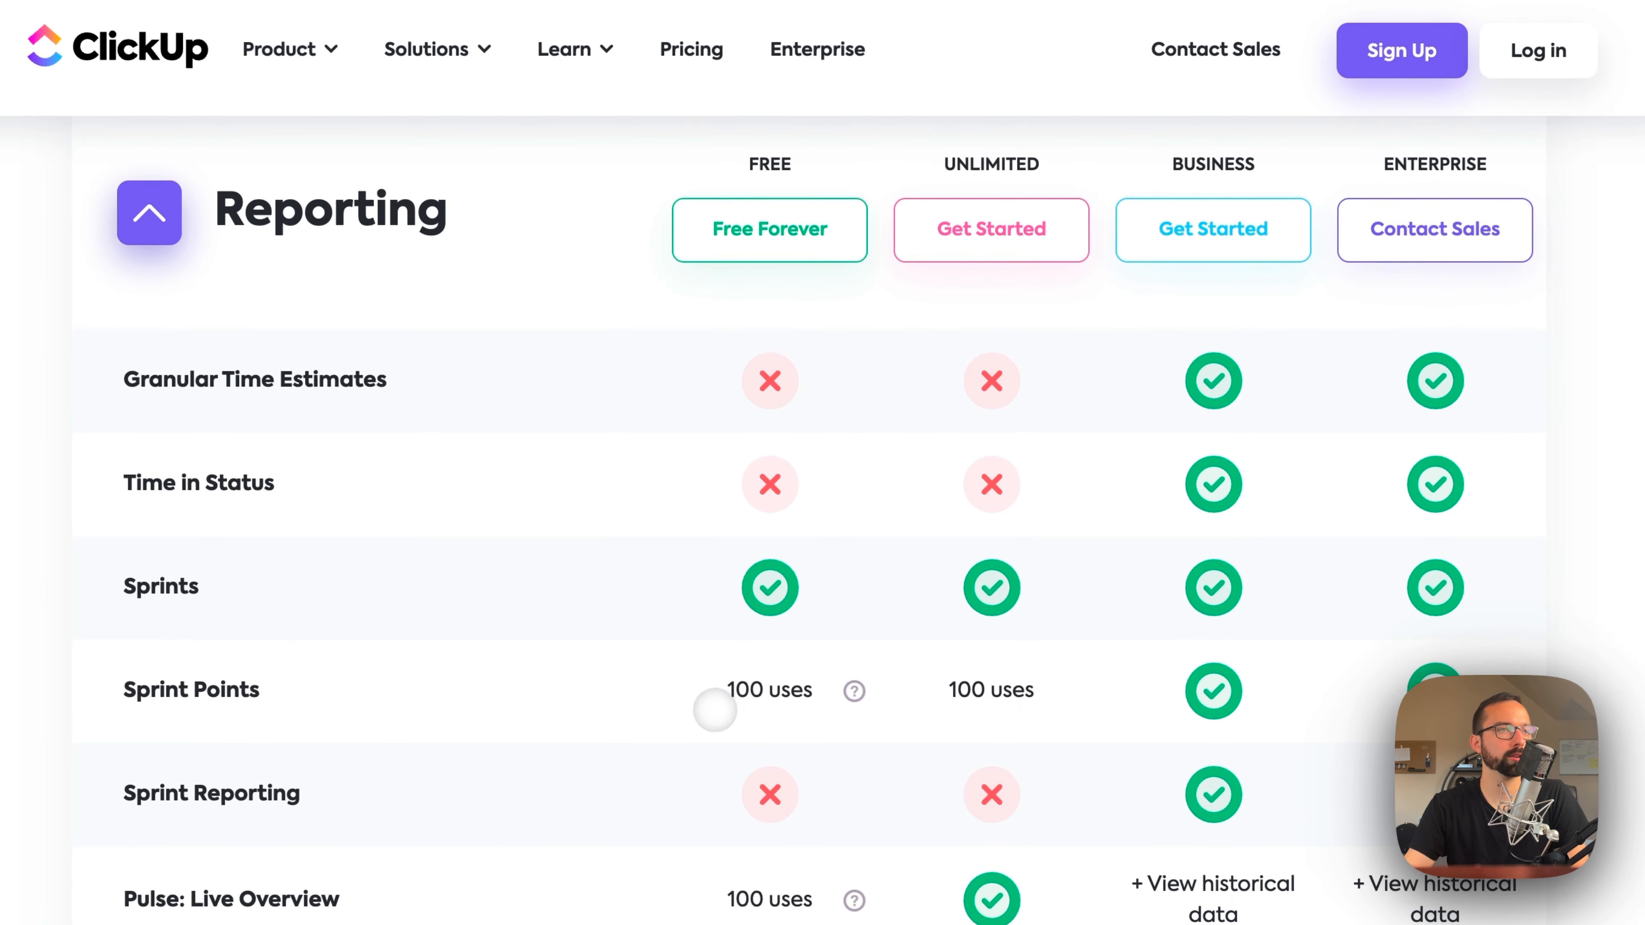
scroll(717, 698, "down", 13)
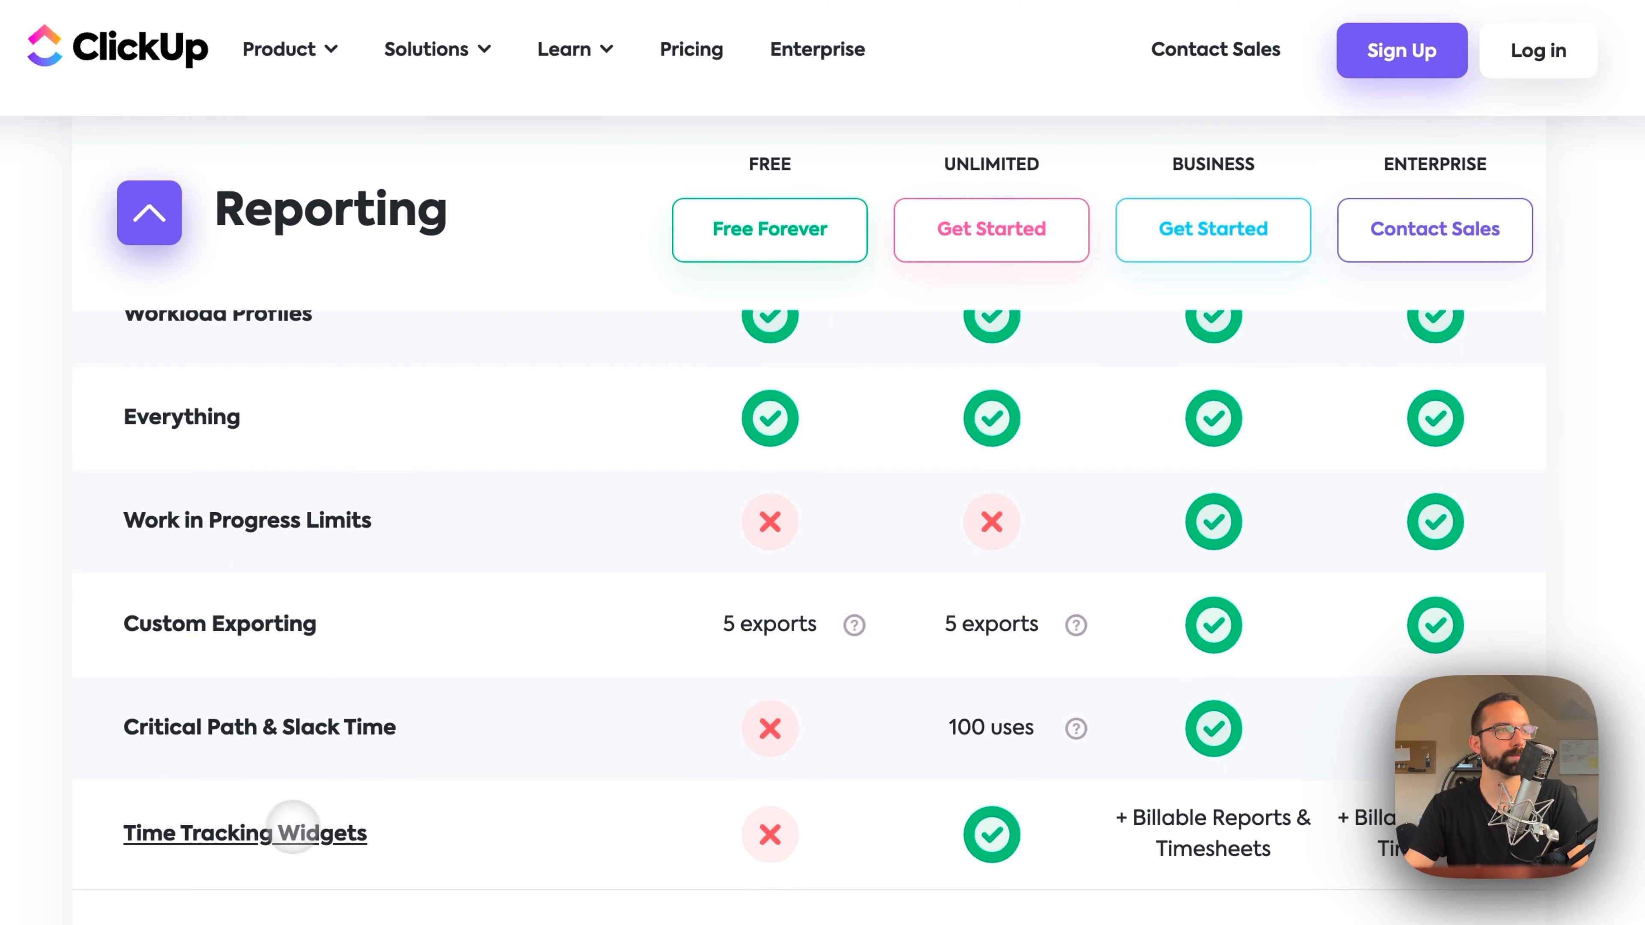
Step: Look through the Integrations, Security and Support sections of the feature list for each plan
scroll(745, 832, "down", 10)
scroll(746, 833, "down", 4)
scroll(746, 833, "down", 3)
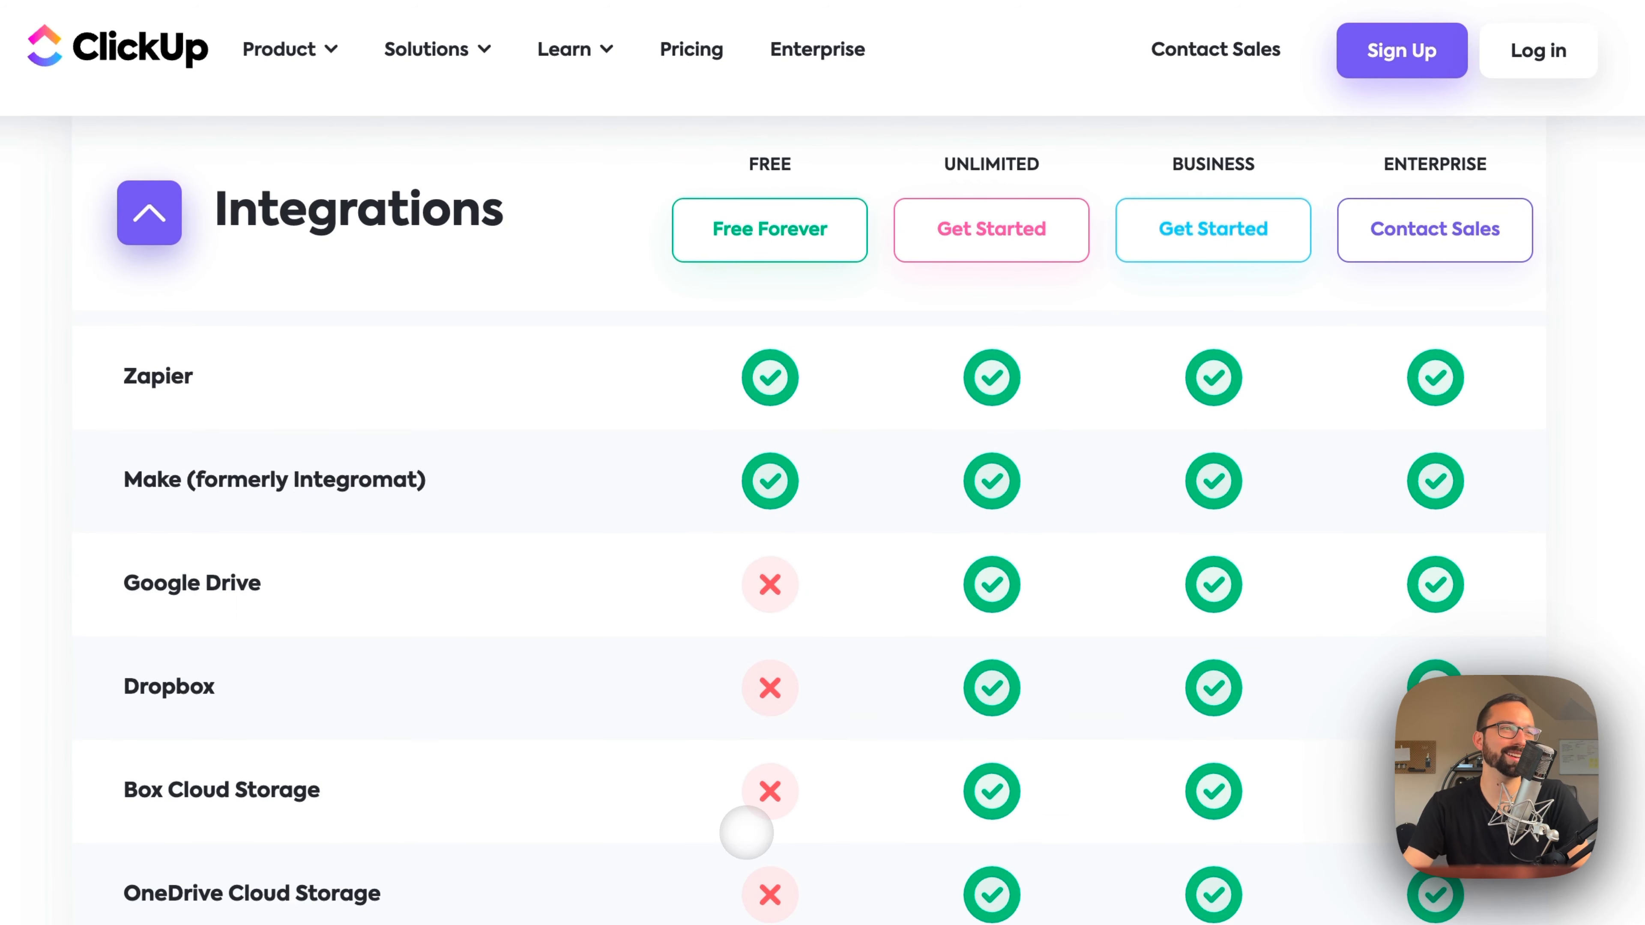
scroll(742, 840, "down", 6)
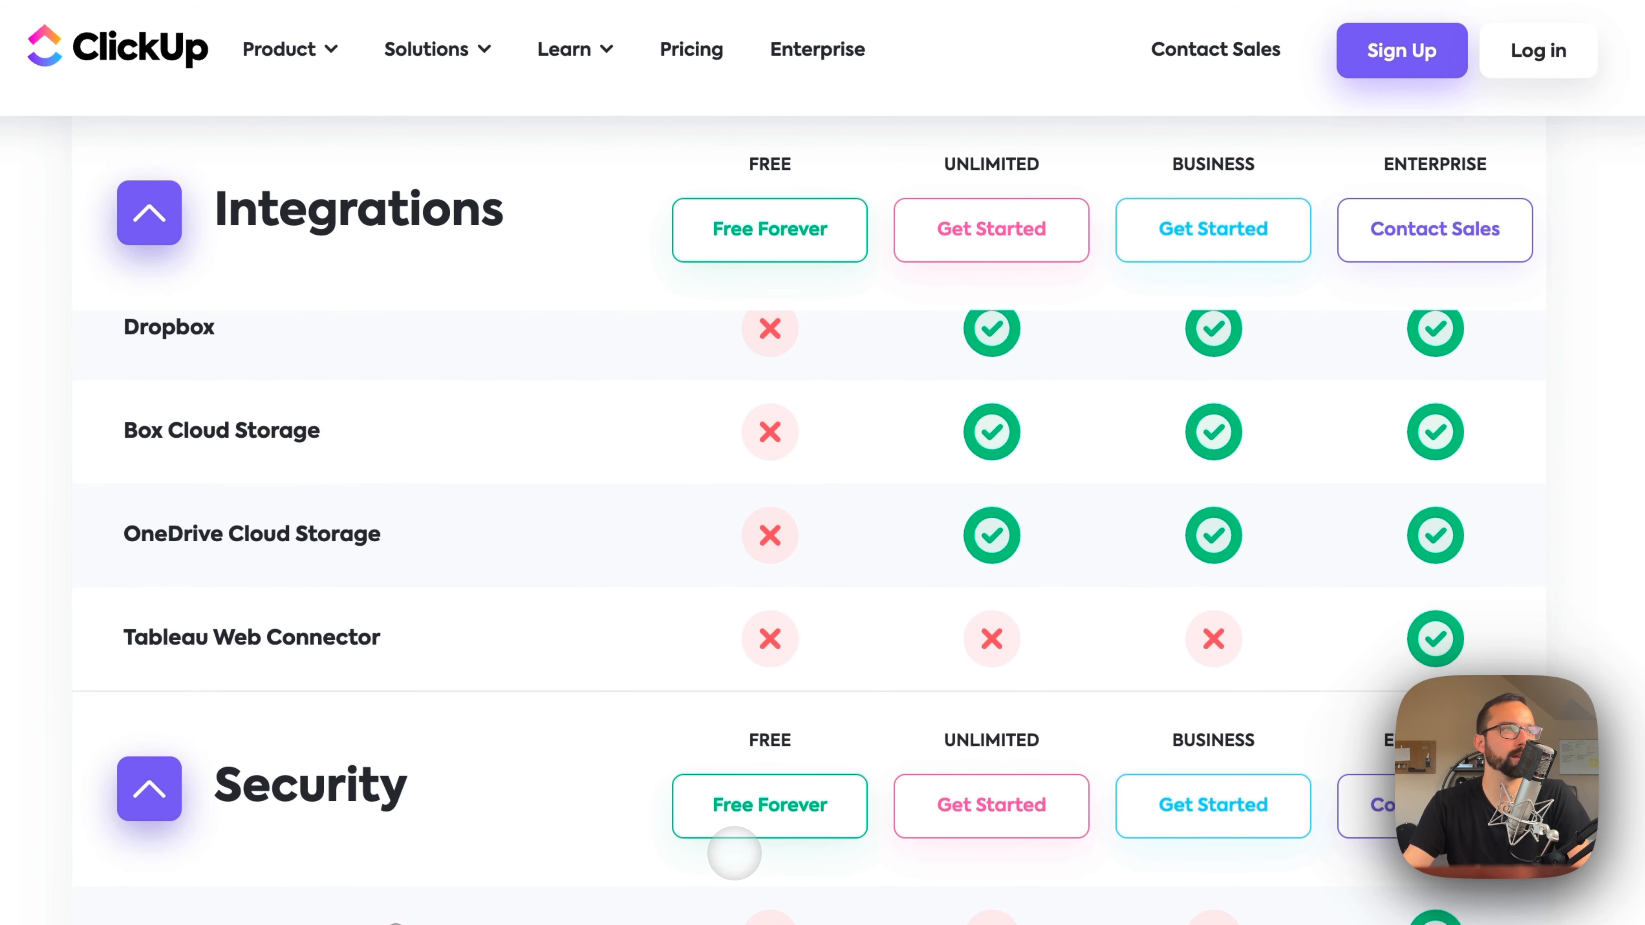
scroll(734, 853, "down", 18)
scroll(734, 853, "down", 20)
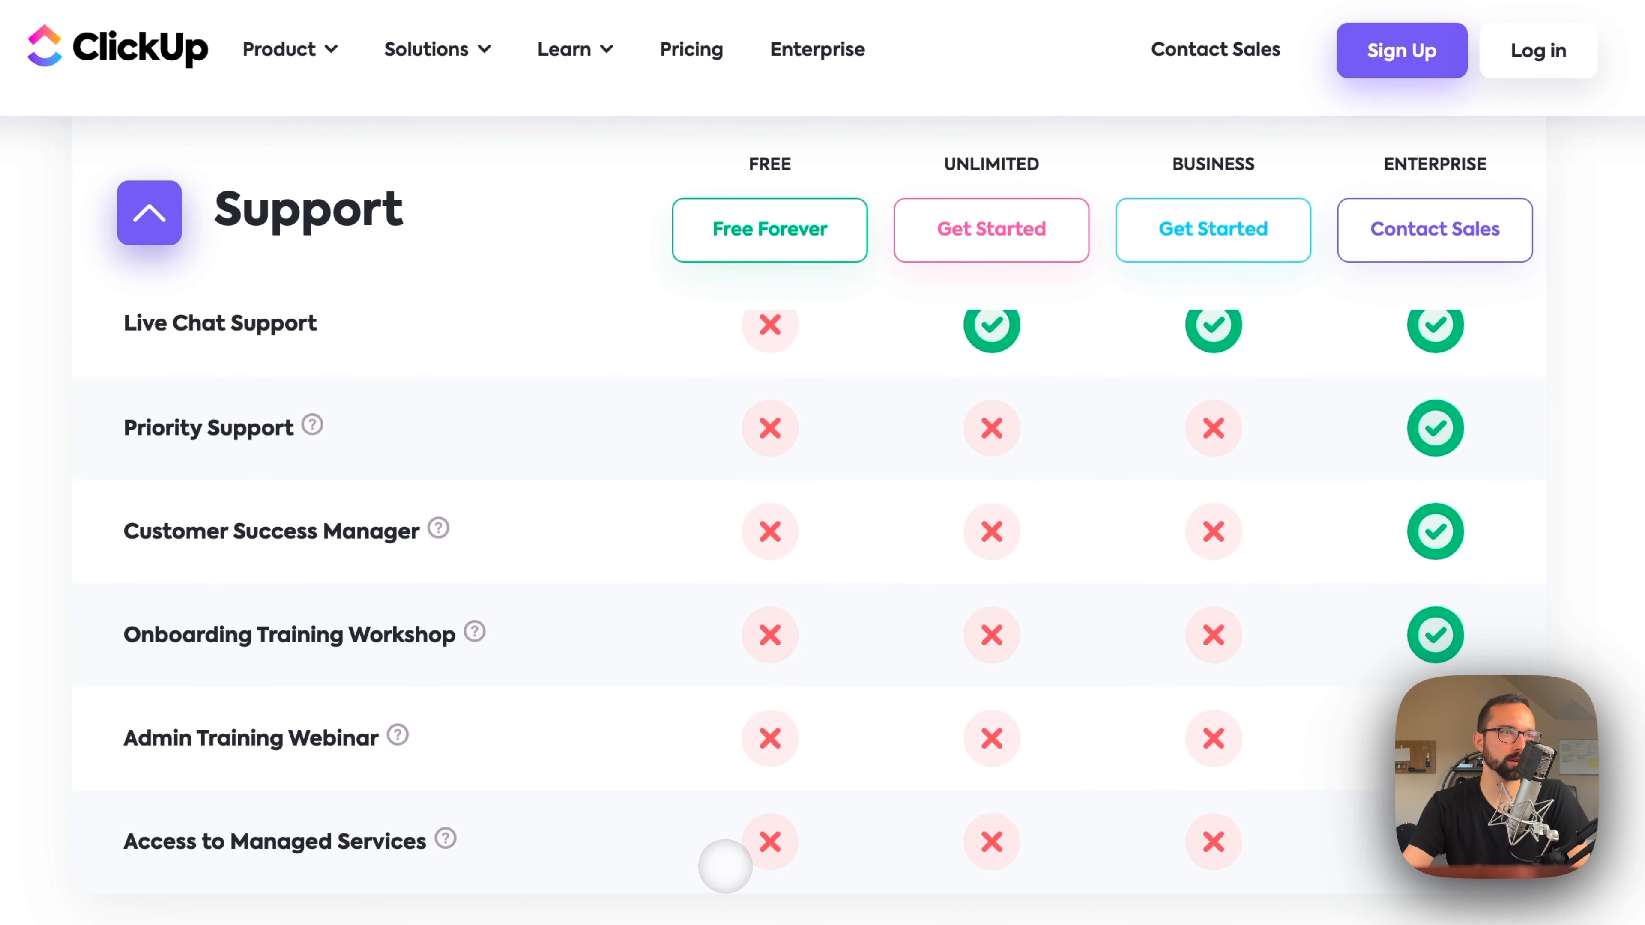
Step: Return to the Customization section and compare the Automations and Advanced Automations allowances per plan
scroll(722, 873, "up", 20)
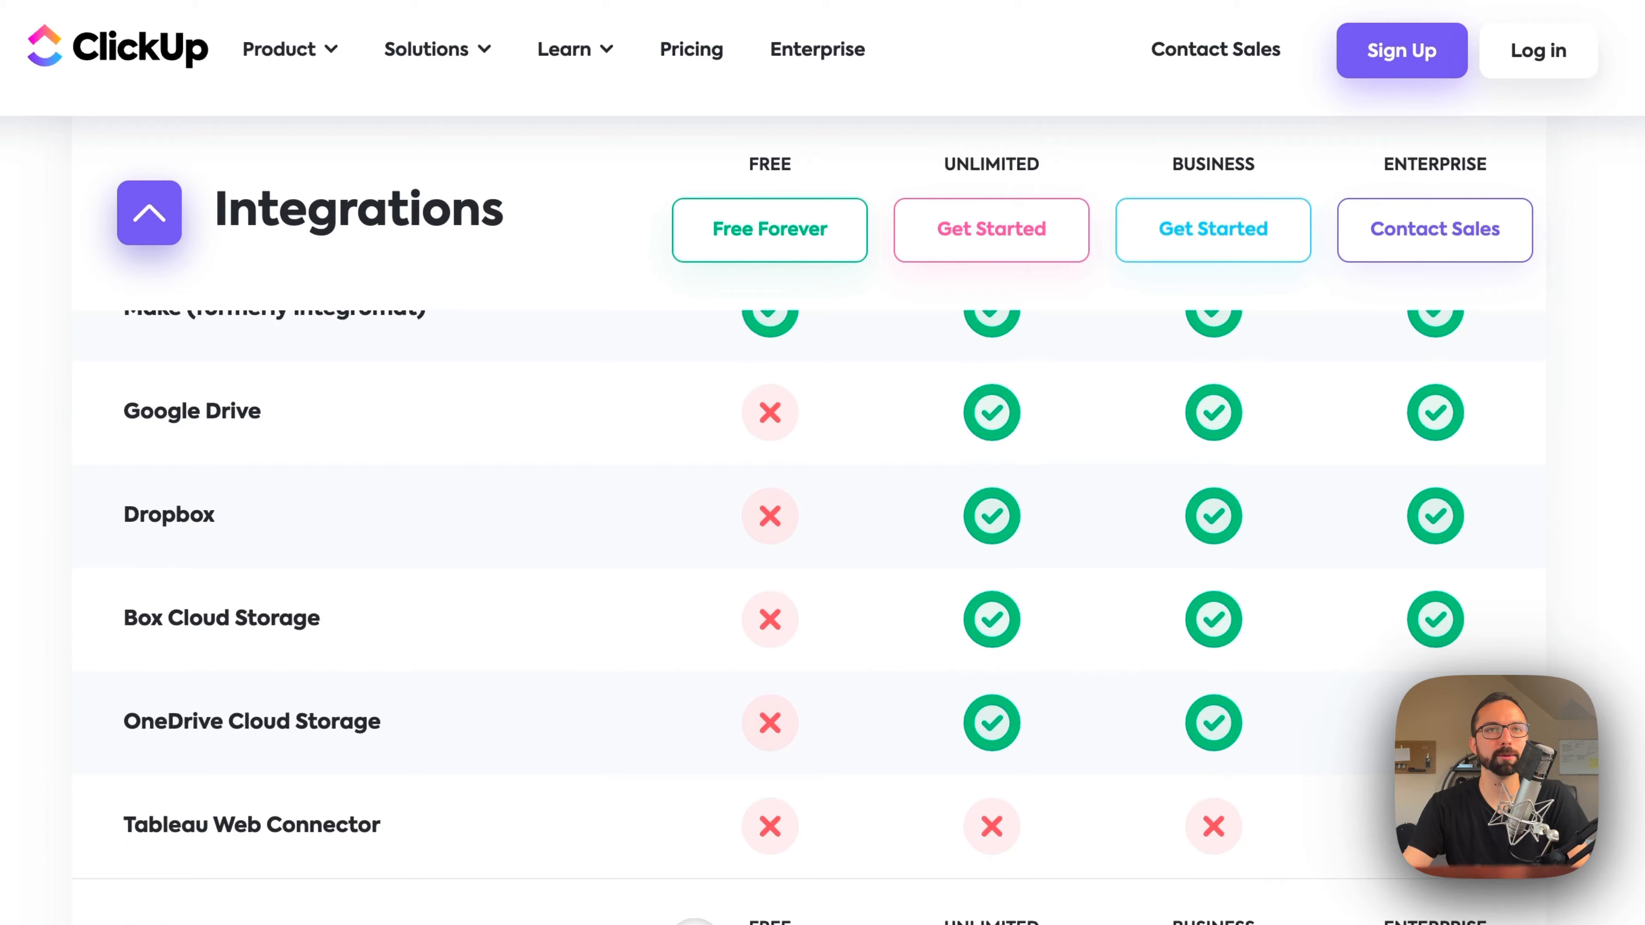
scroll(823, 518, "up", 20)
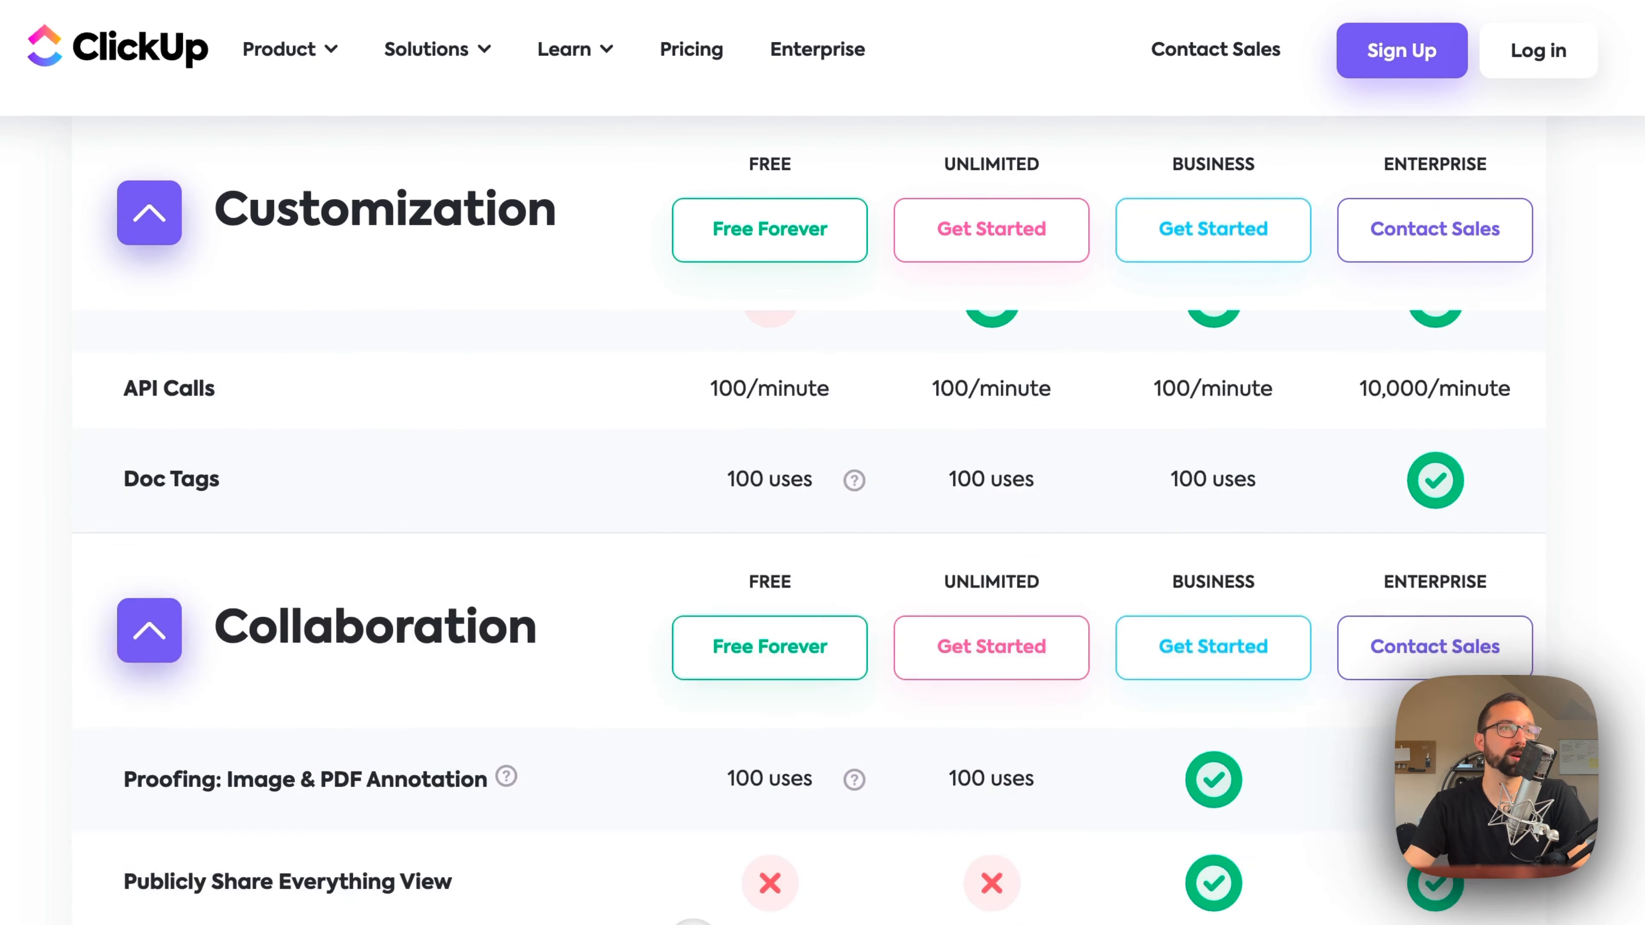
scroll(693, 923, "up", 12)
scroll(693, 923, "up", 10)
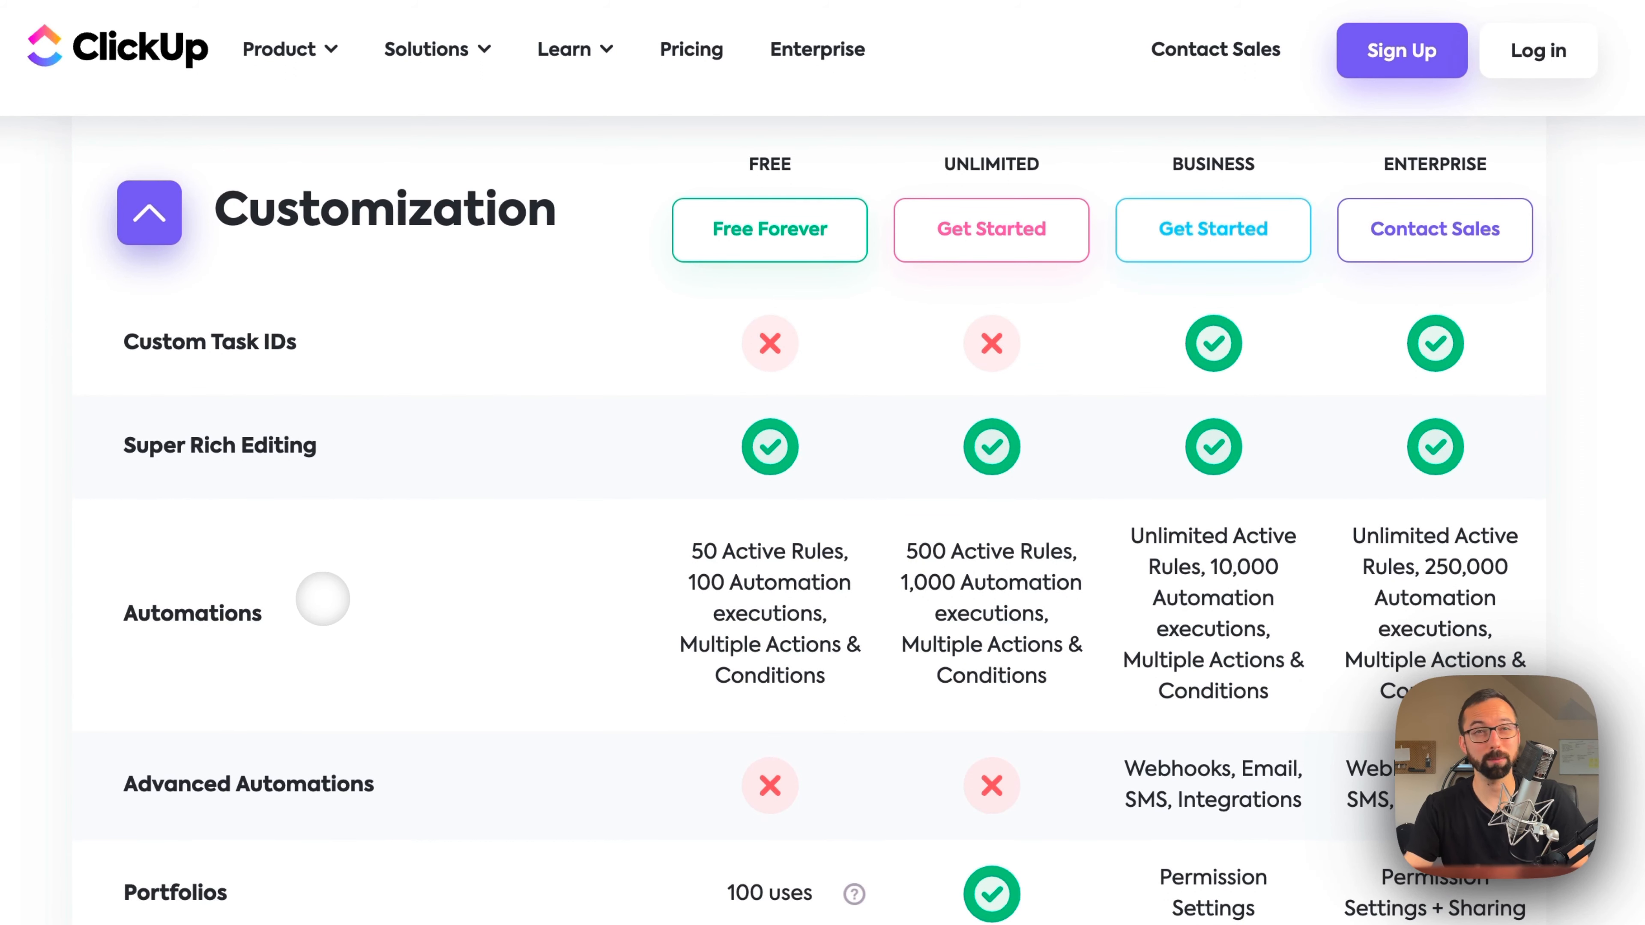
scroll(322, 599, "up", 5)
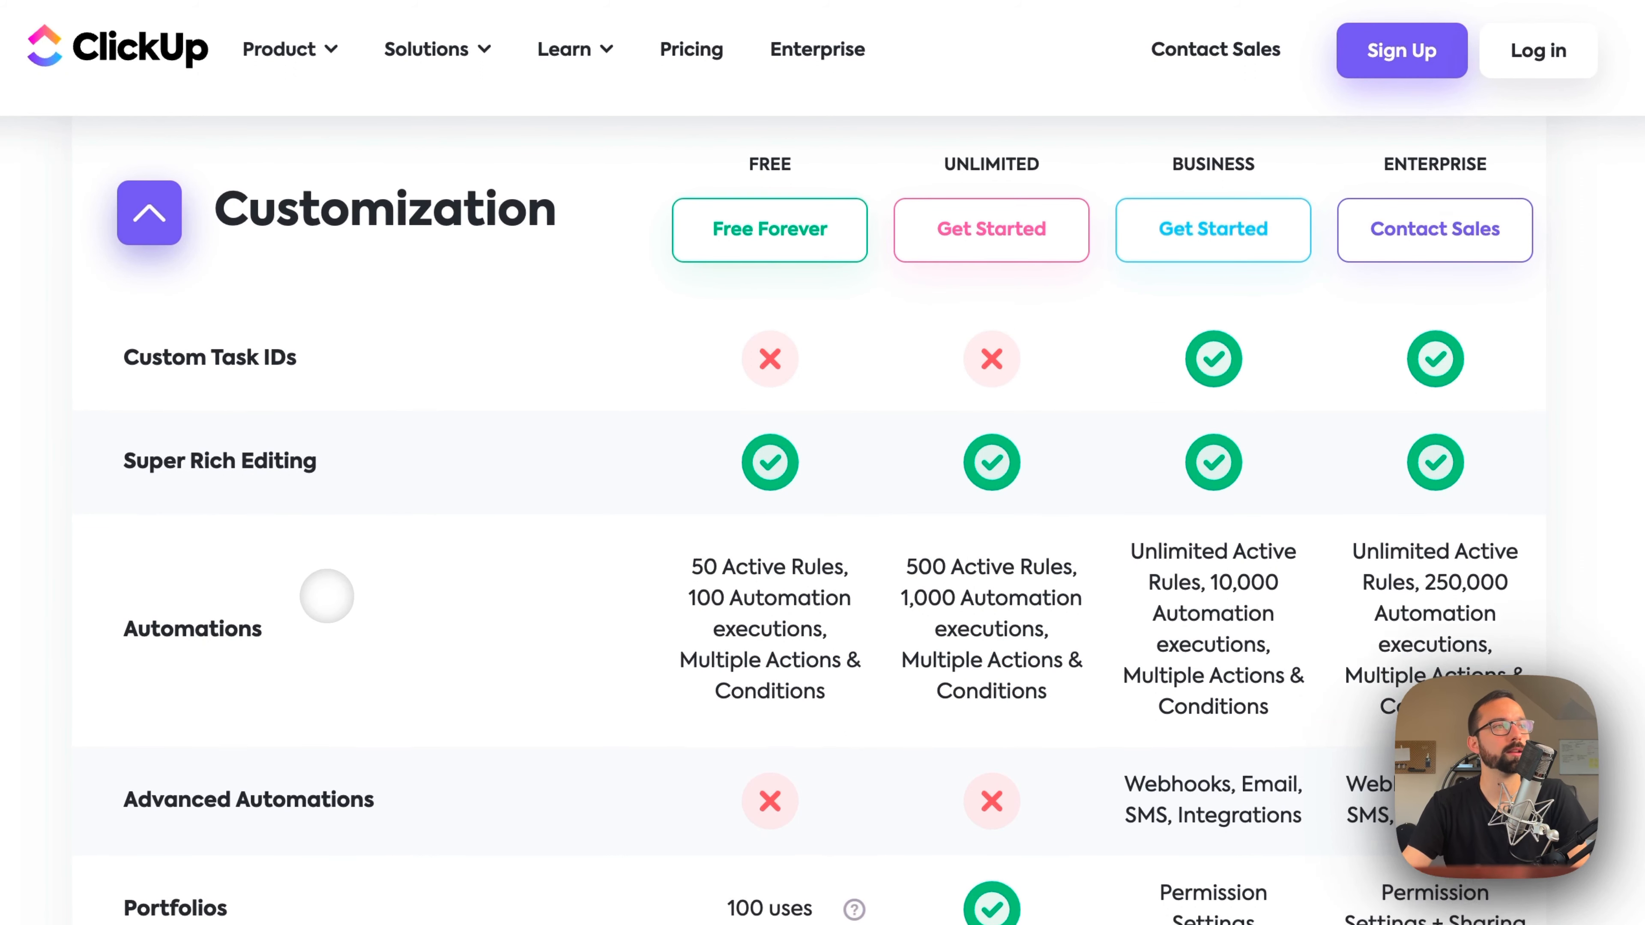
Step: Review the Views section again, checking the availability of List, Board, Calendar, Team, Map and Mind Map per plan
scroll(525, 723, "up", 11)
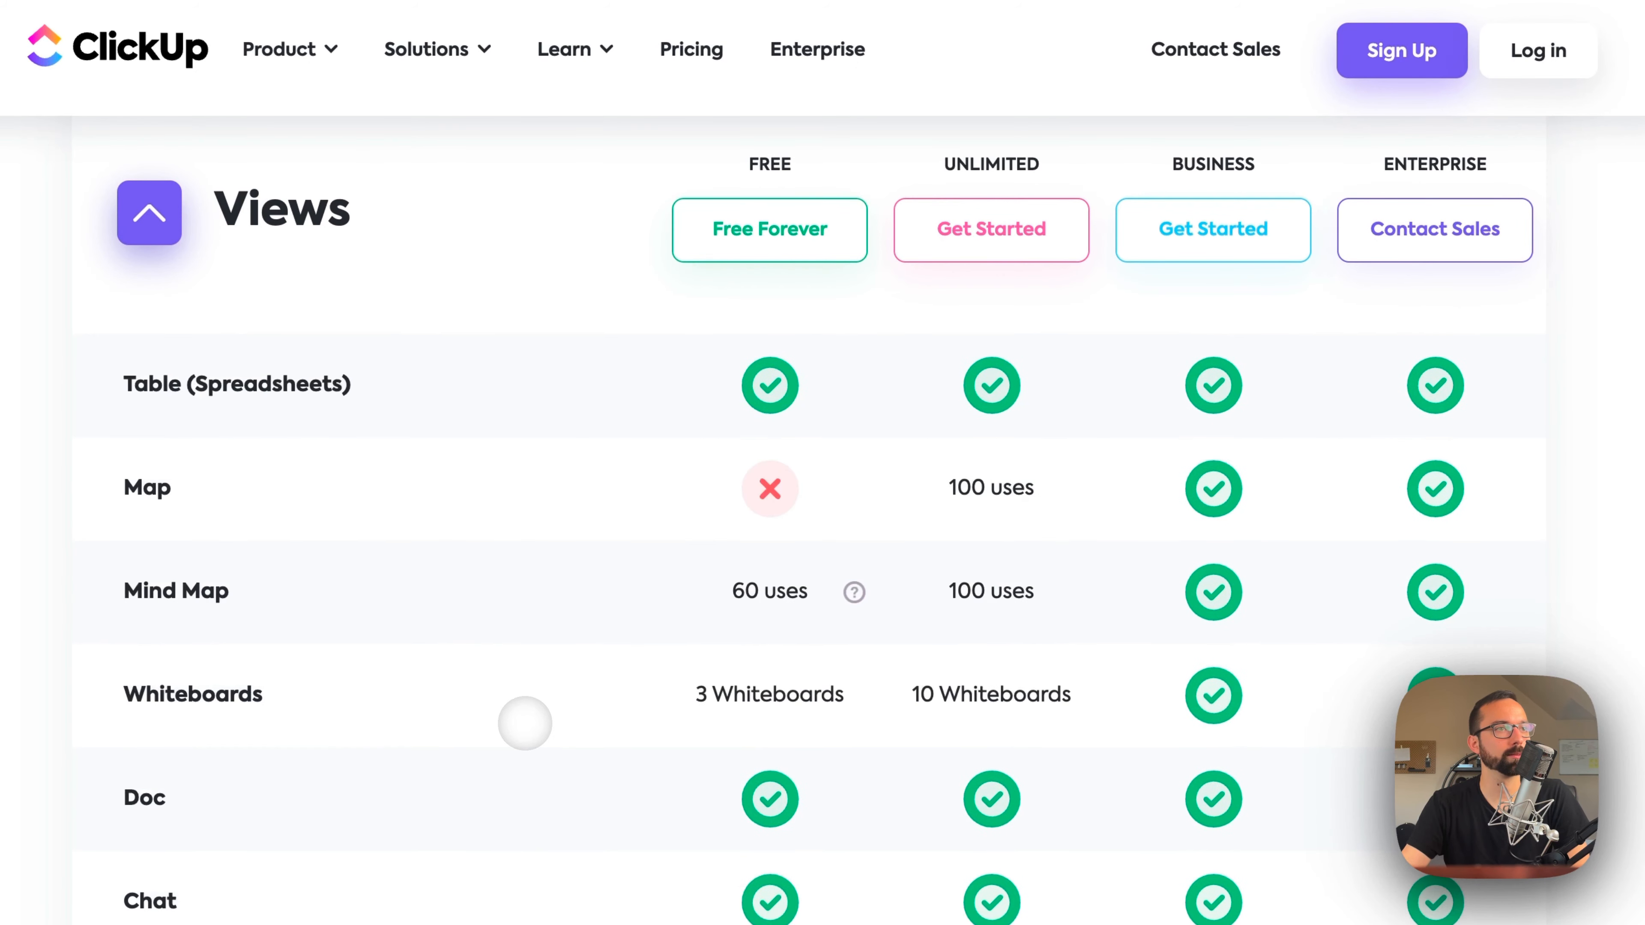
scroll(525, 723, "up", 8)
scroll(712, 641, "down", 6)
scroll(699, 886, "up", 6)
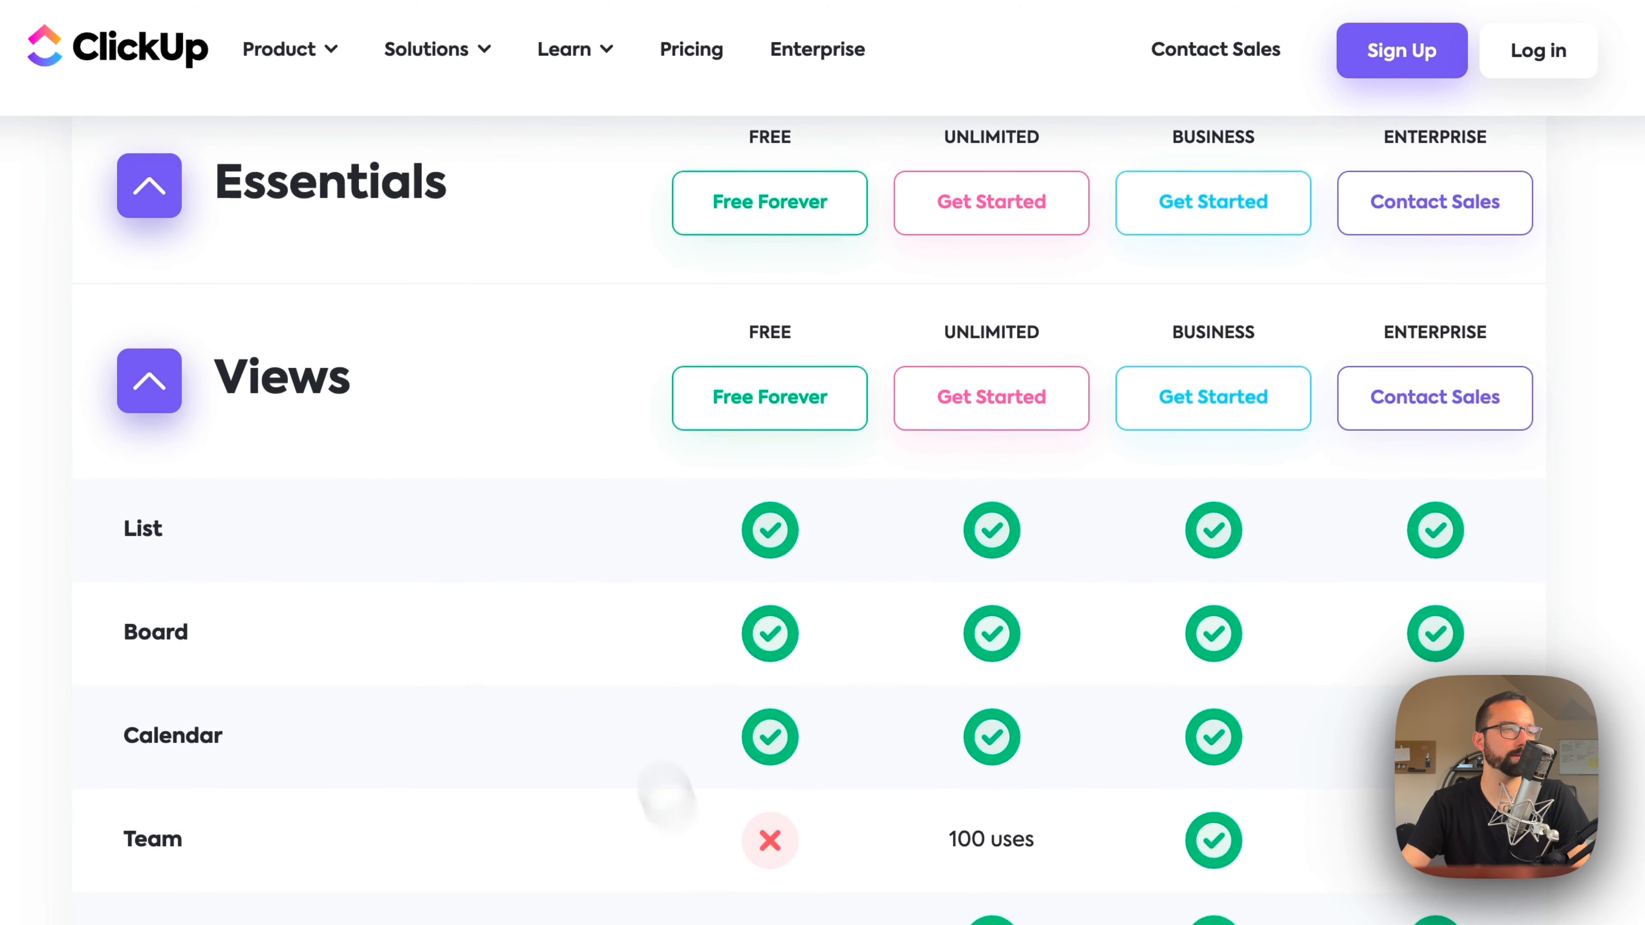
scroll(665, 789, "down", 10)
Step: Go back to the plan cards and compare Unlimited's per-member pricing with Business's target team size and Advanced Time Tracking
scroll(712, 810, "up", 15)
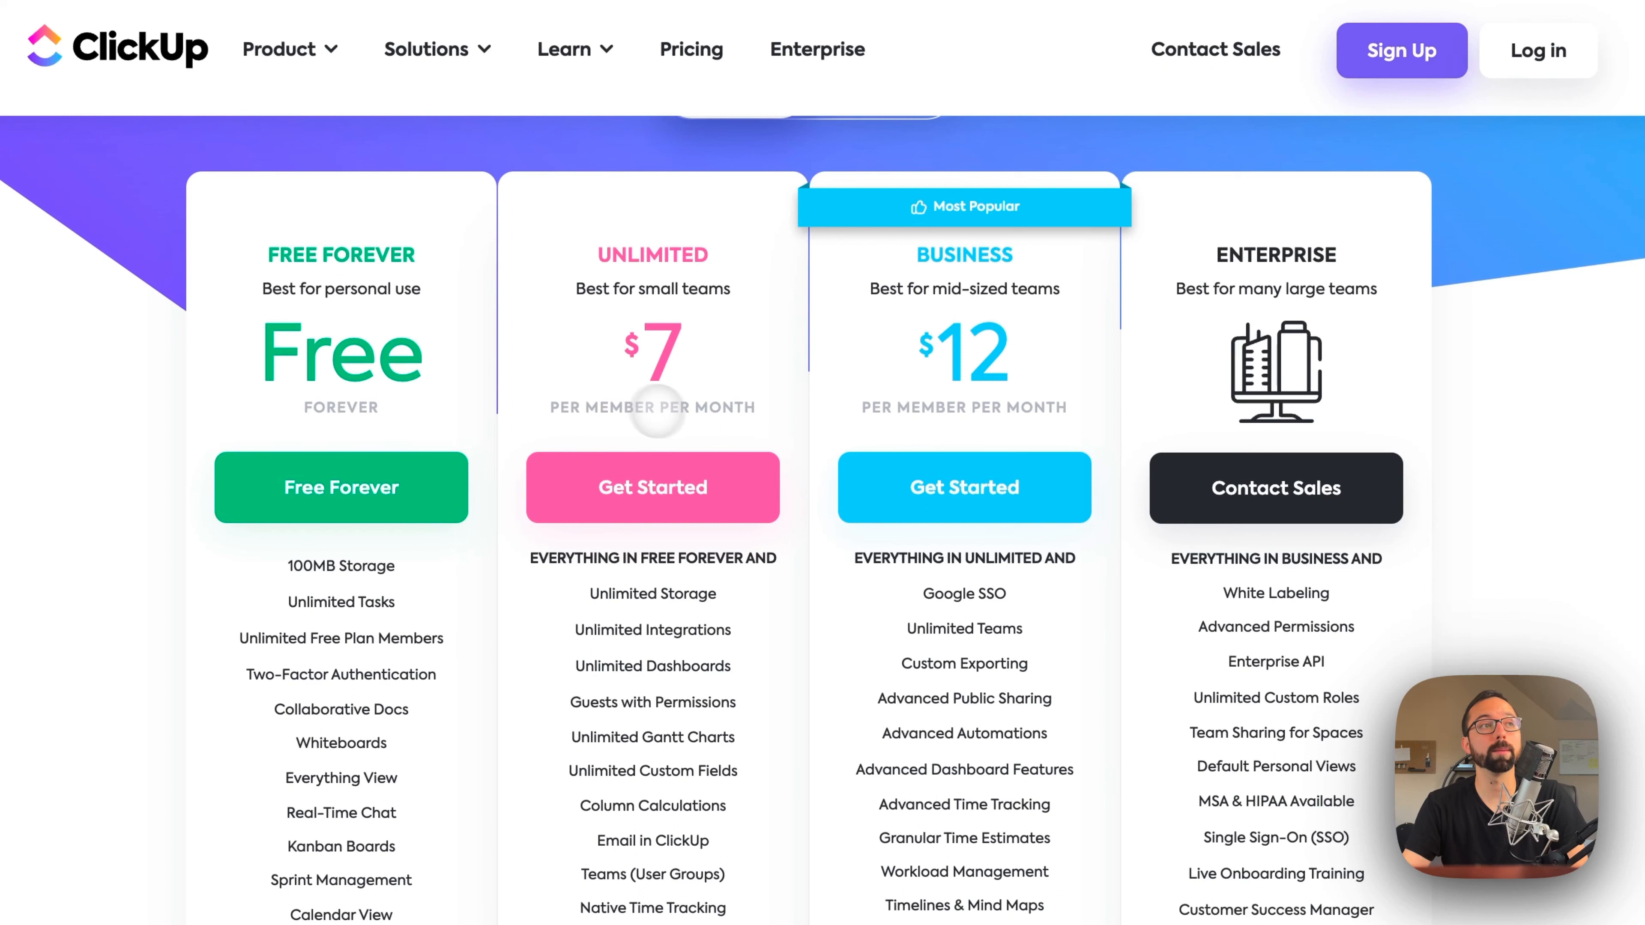
triple_click(674, 407)
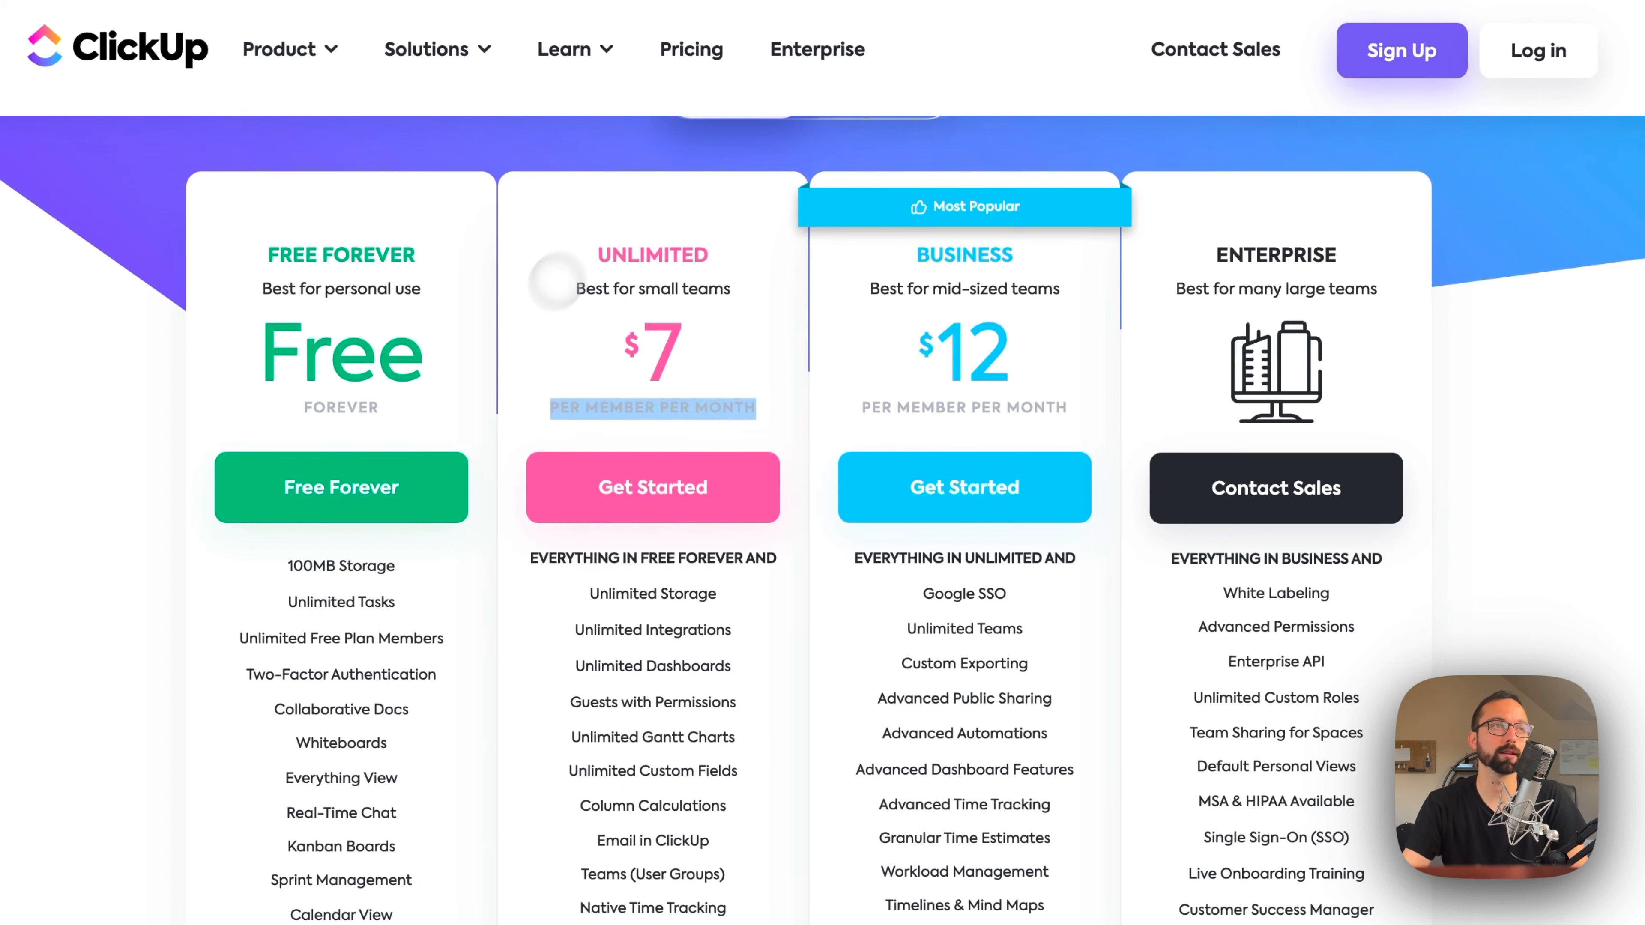
left_click(942, 301)
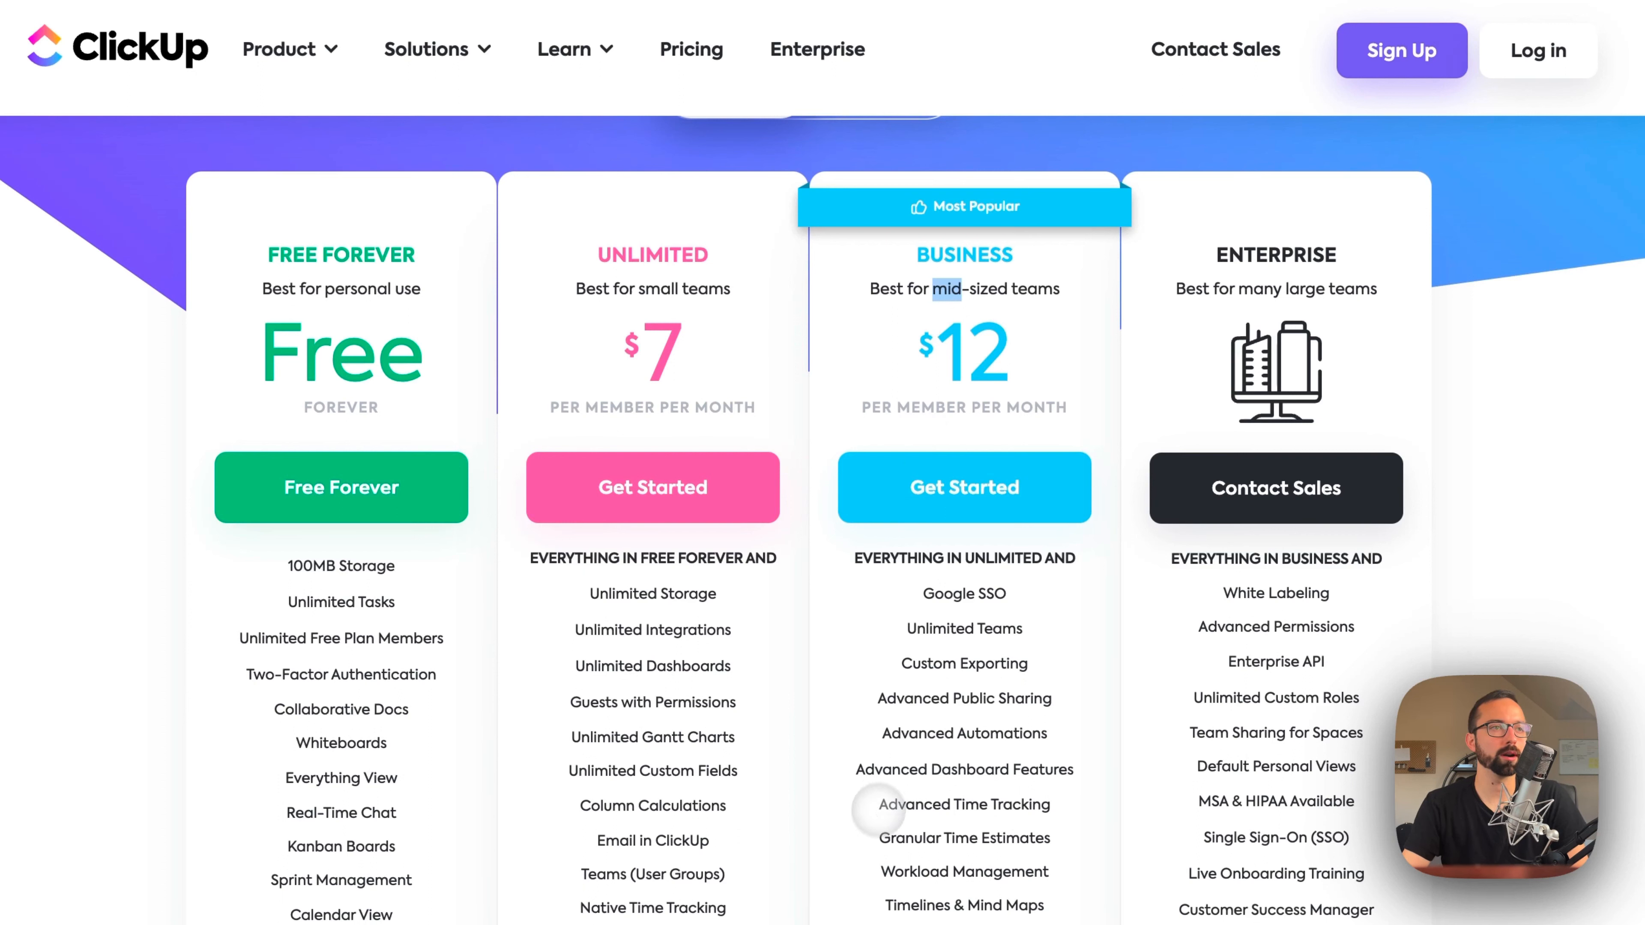
left_click_drag(922, 805, 1060, 826)
left_click(1034, 801)
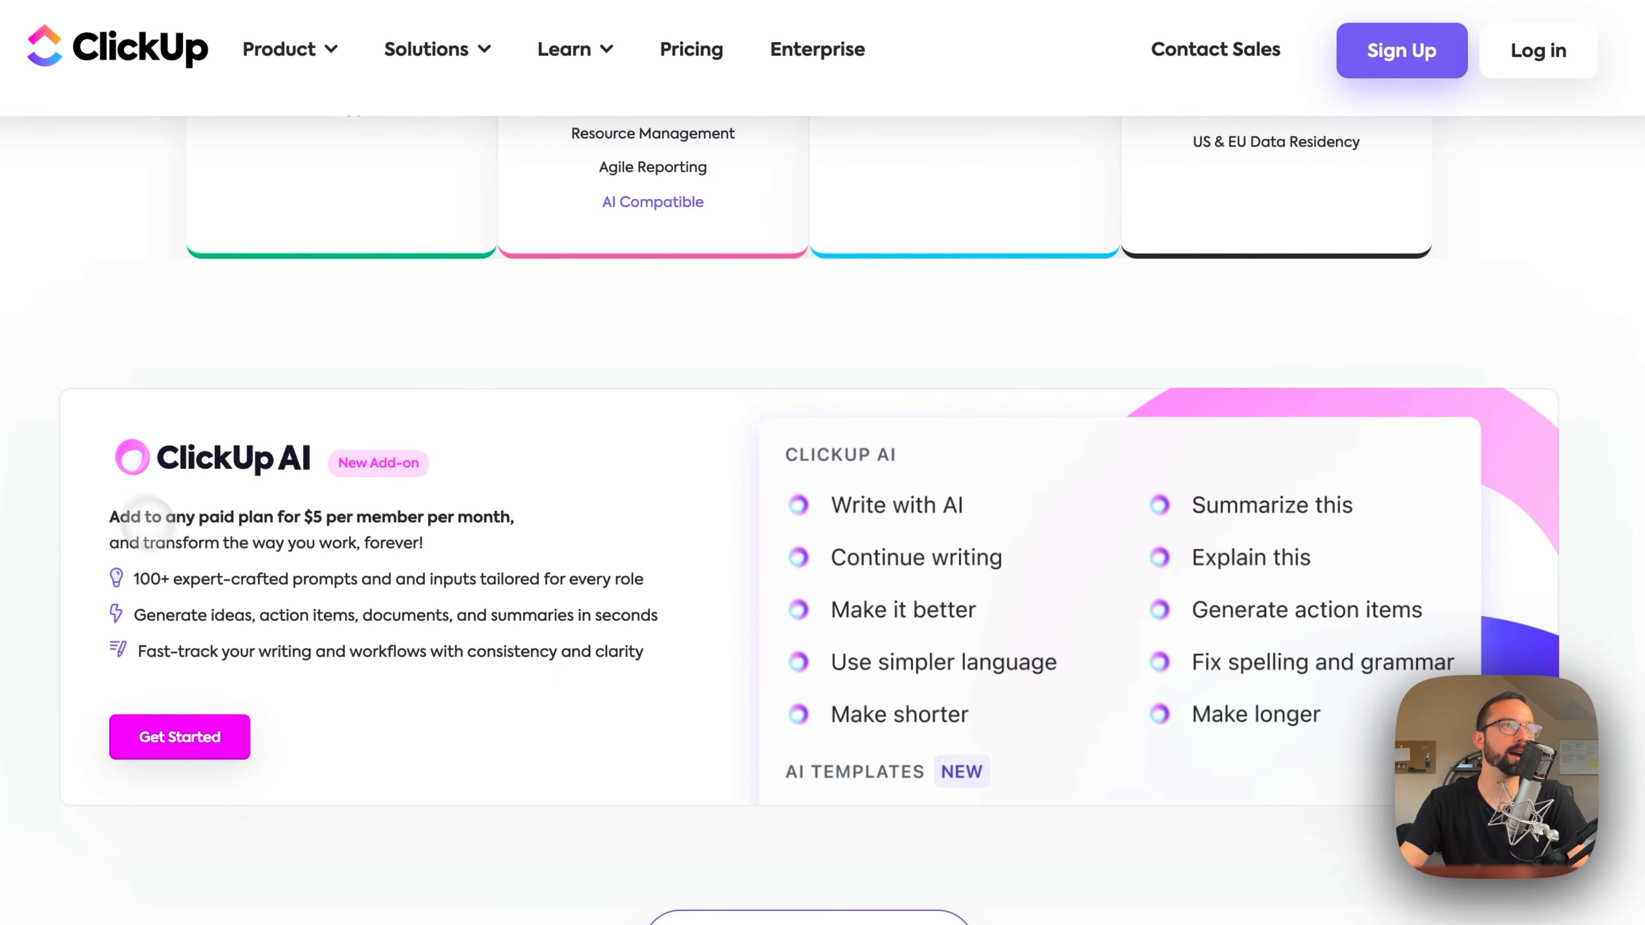
Step: Read the ClickUp AI add-on's per-member pricing and its list of writing features
left_click_drag(122, 516, 464, 517)
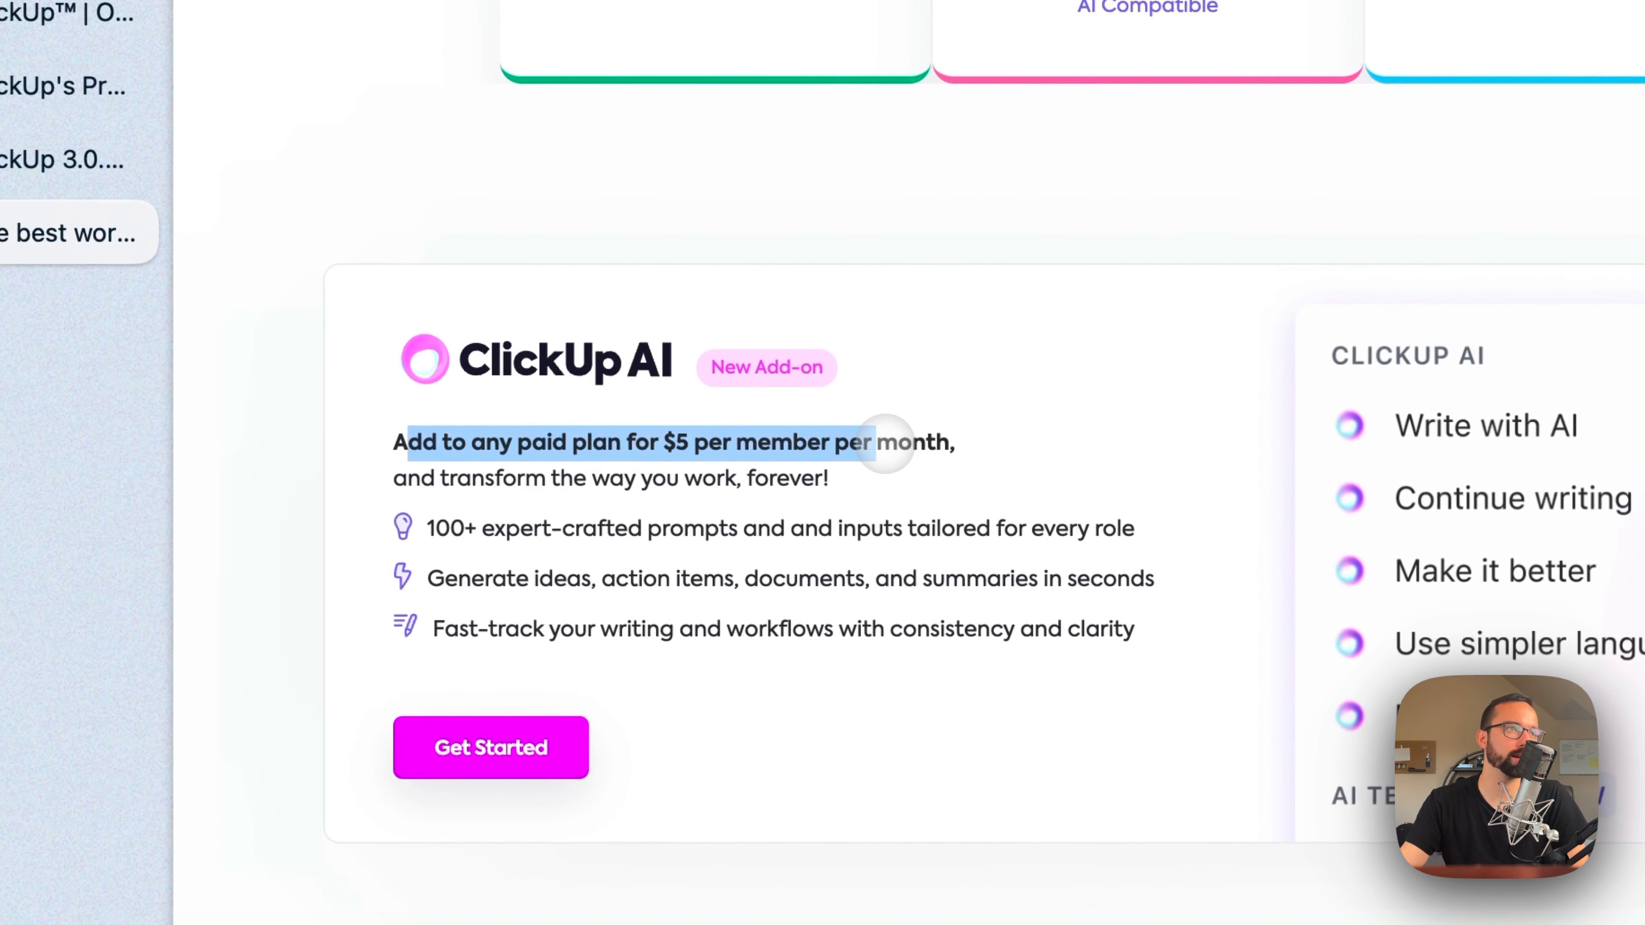
left_click_drag(885, 444, 728, 559)
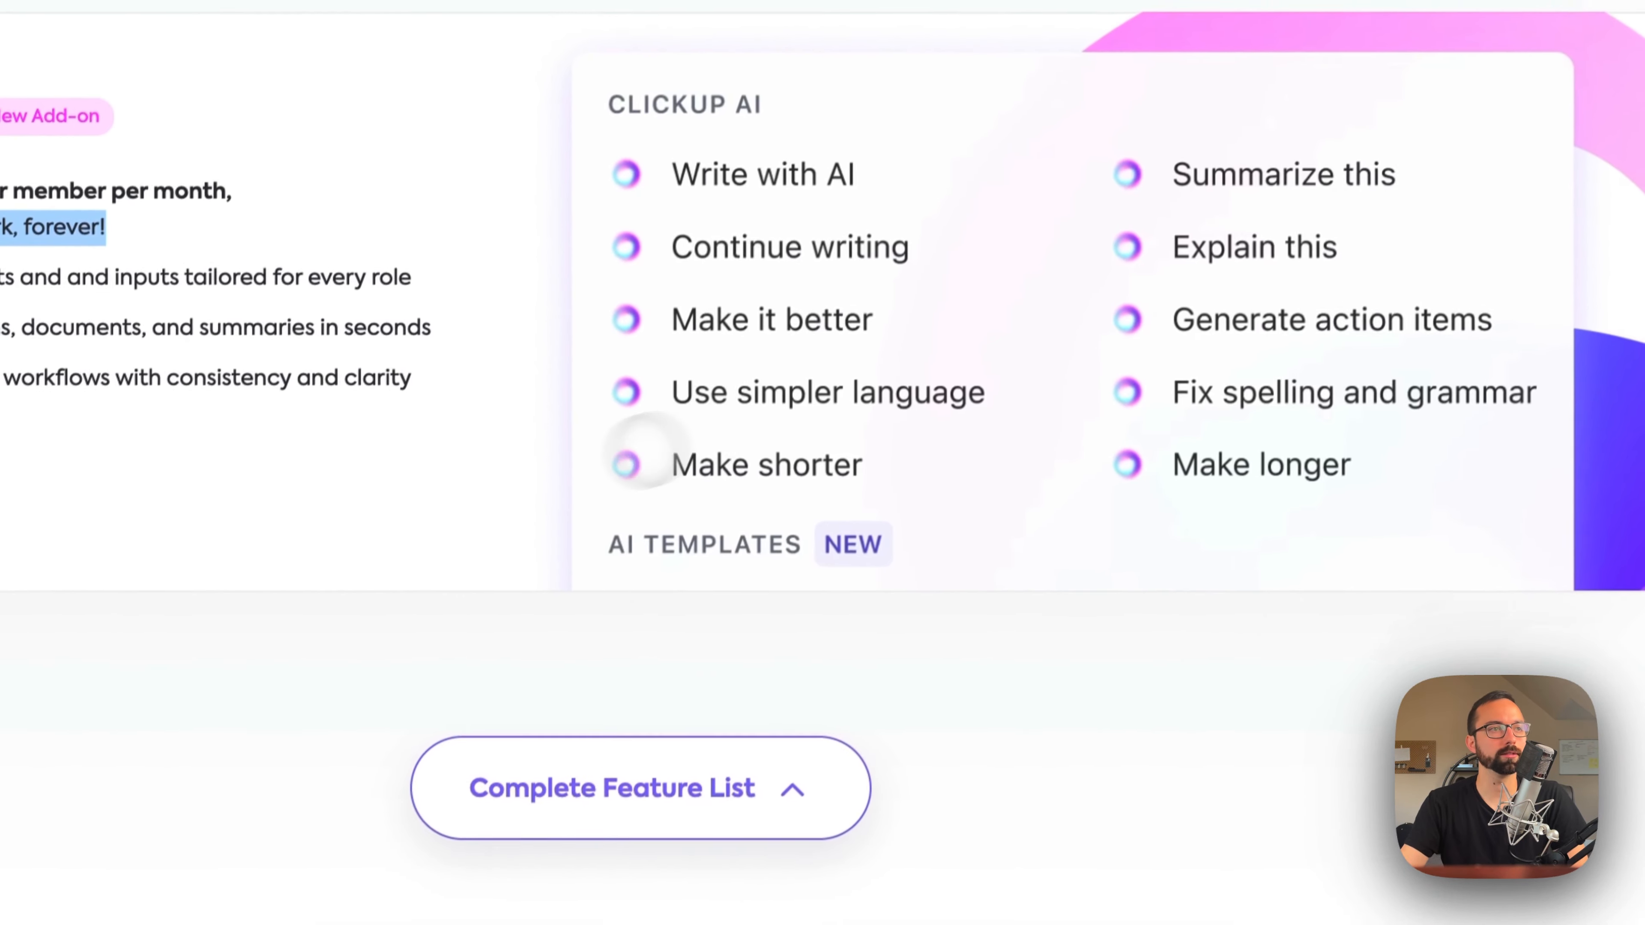
left_click(221, 616)
scroll(221, 615, "down", 2)
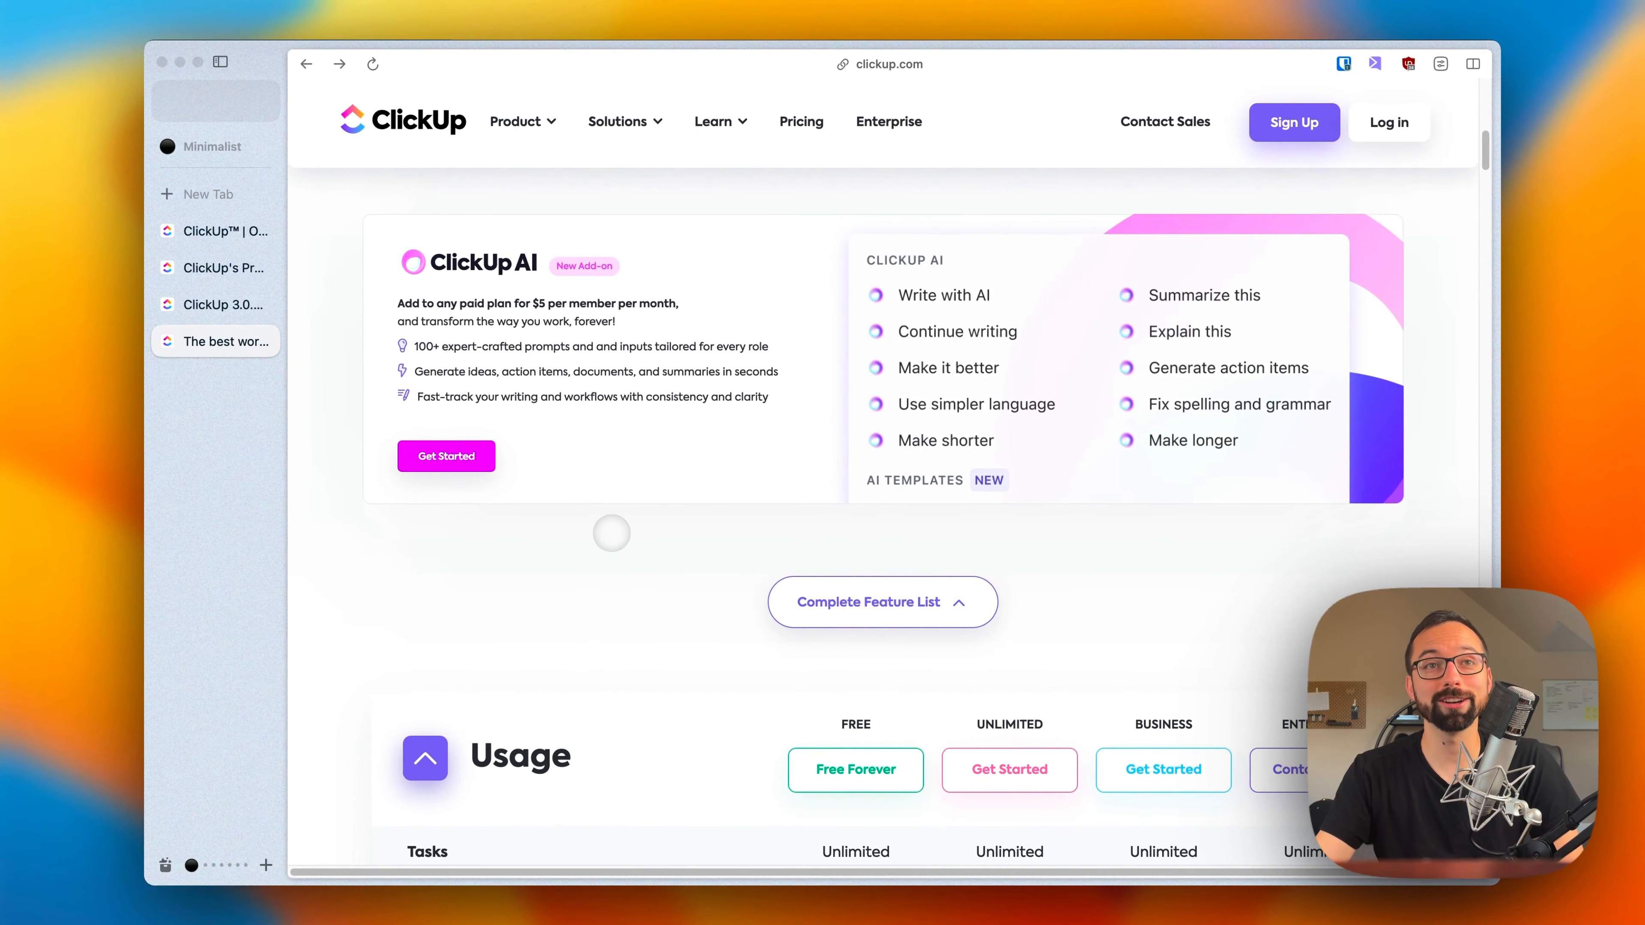
scroll(612, 532, "up", 15)
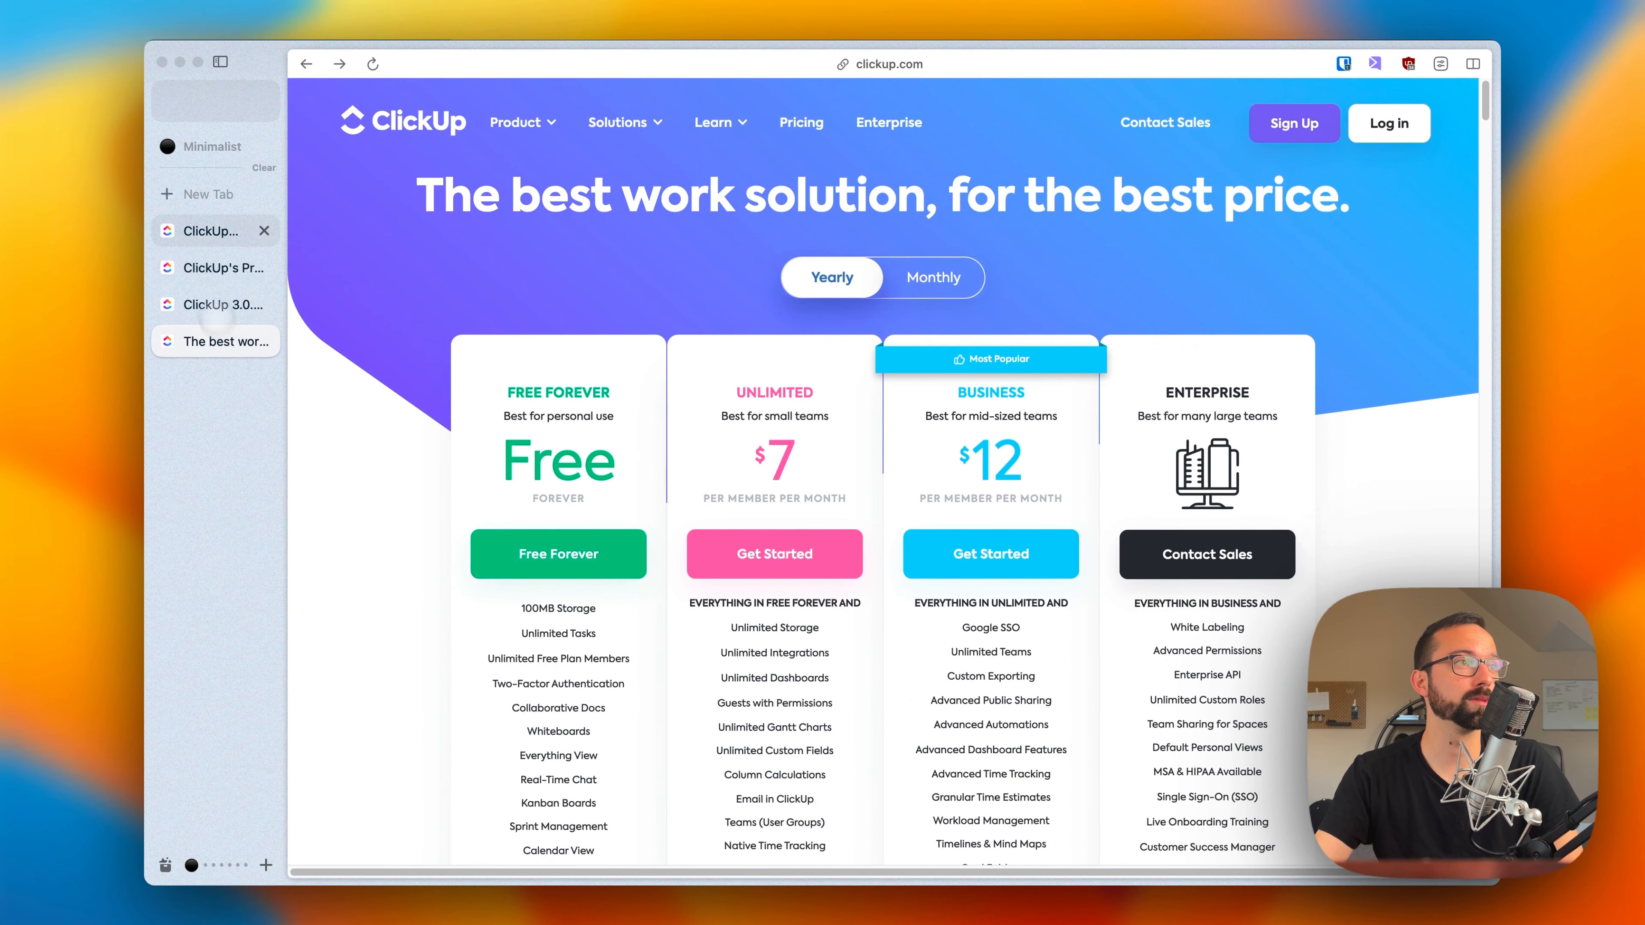
Step: Switch to the ClickUp homepage and look over its feature showcase, plus the ClickUp 3.0 page's design and performance sections
left_click(202, 230)
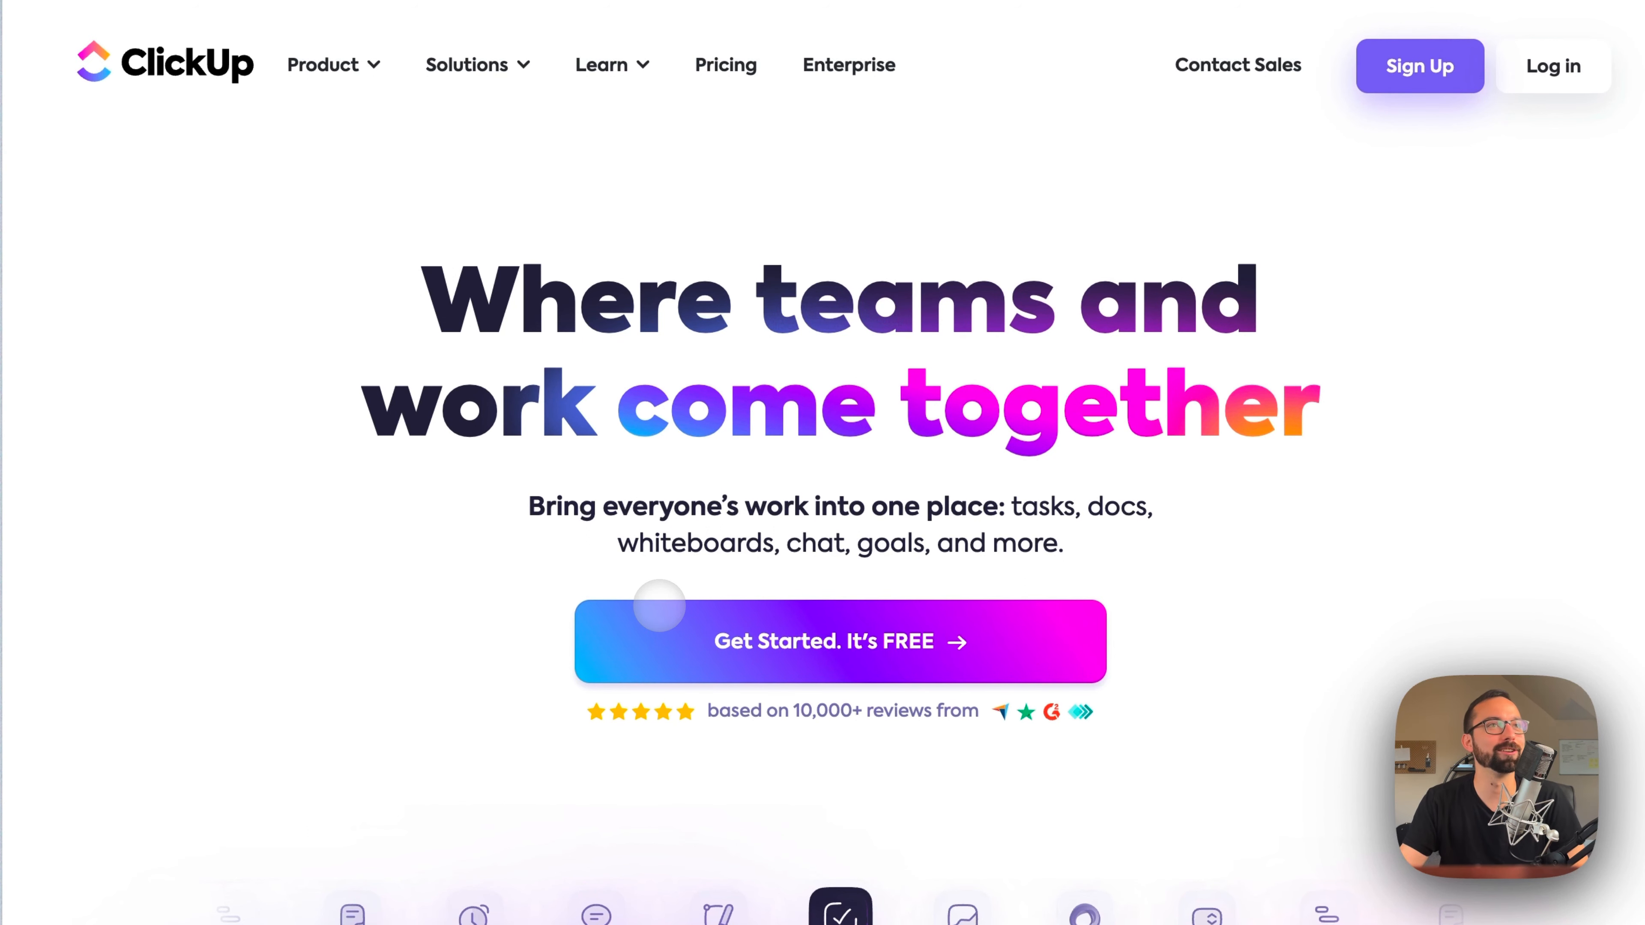
scroll(510, 724, "down", 5)
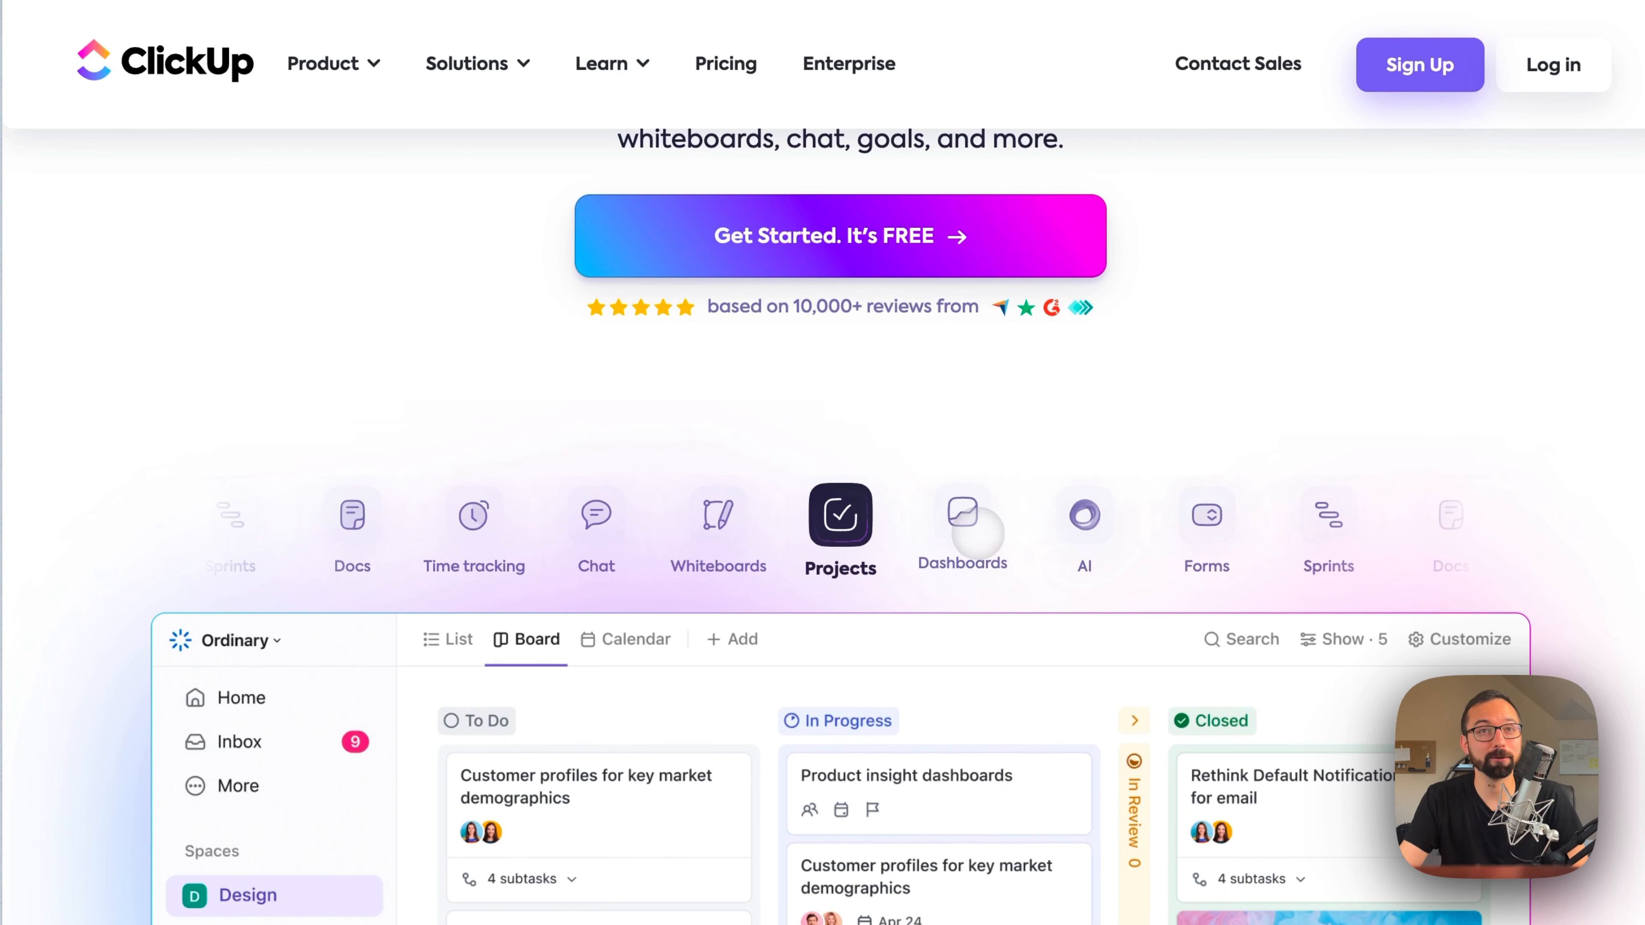
scroll(822, 518, "down", 15)
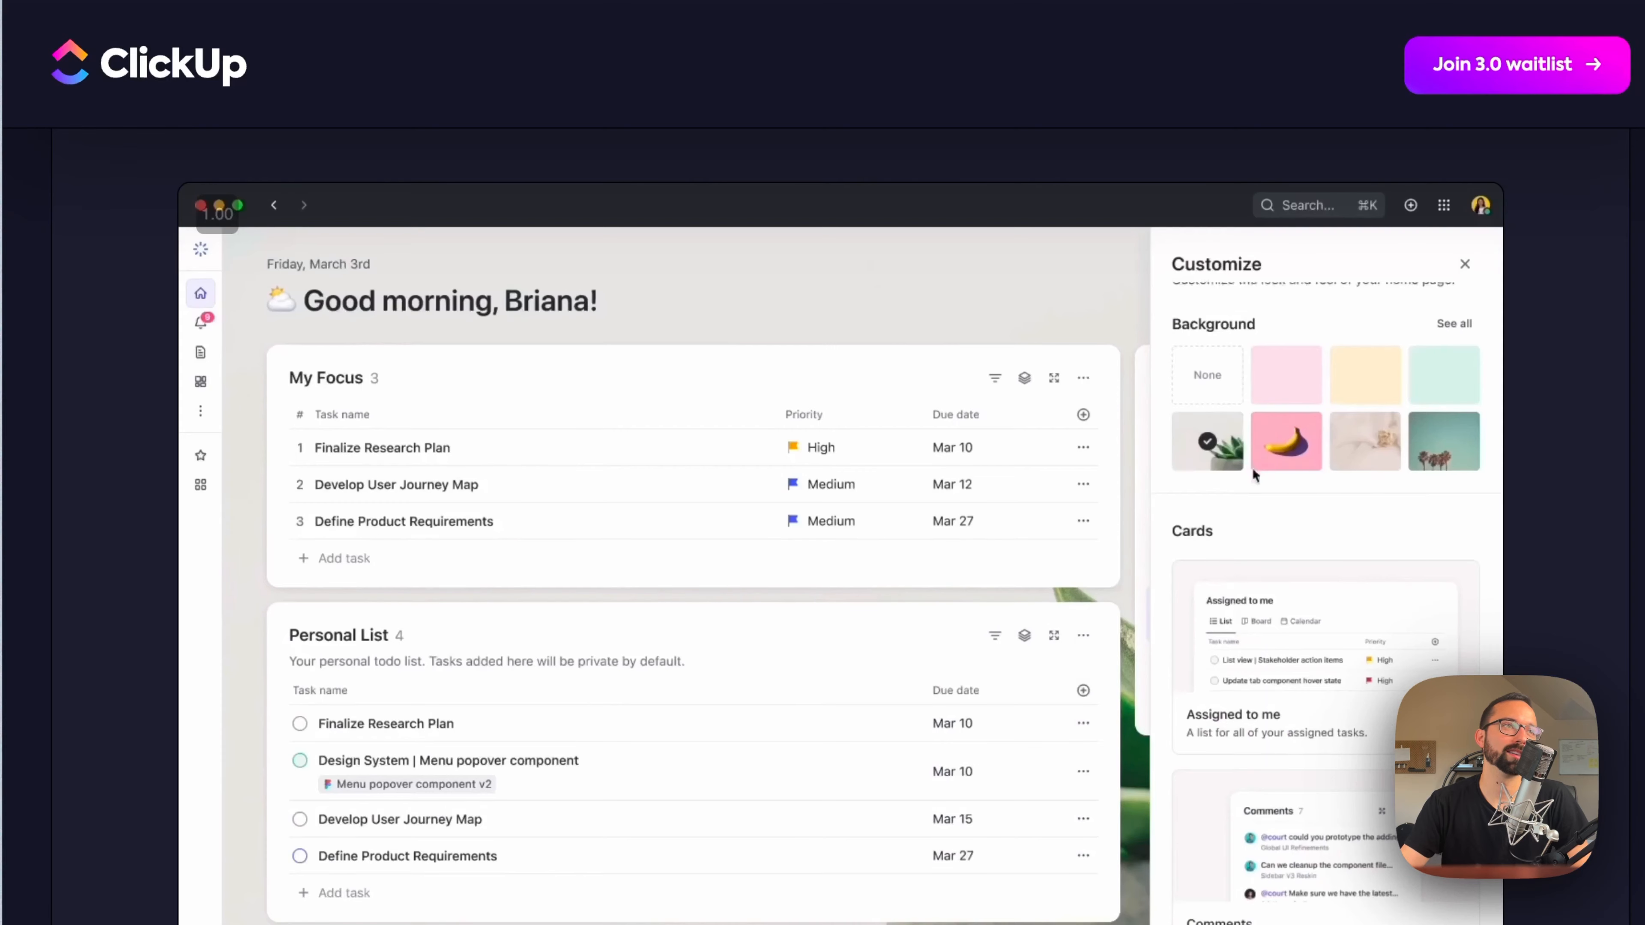
scroll(665, 546, "down", 10)
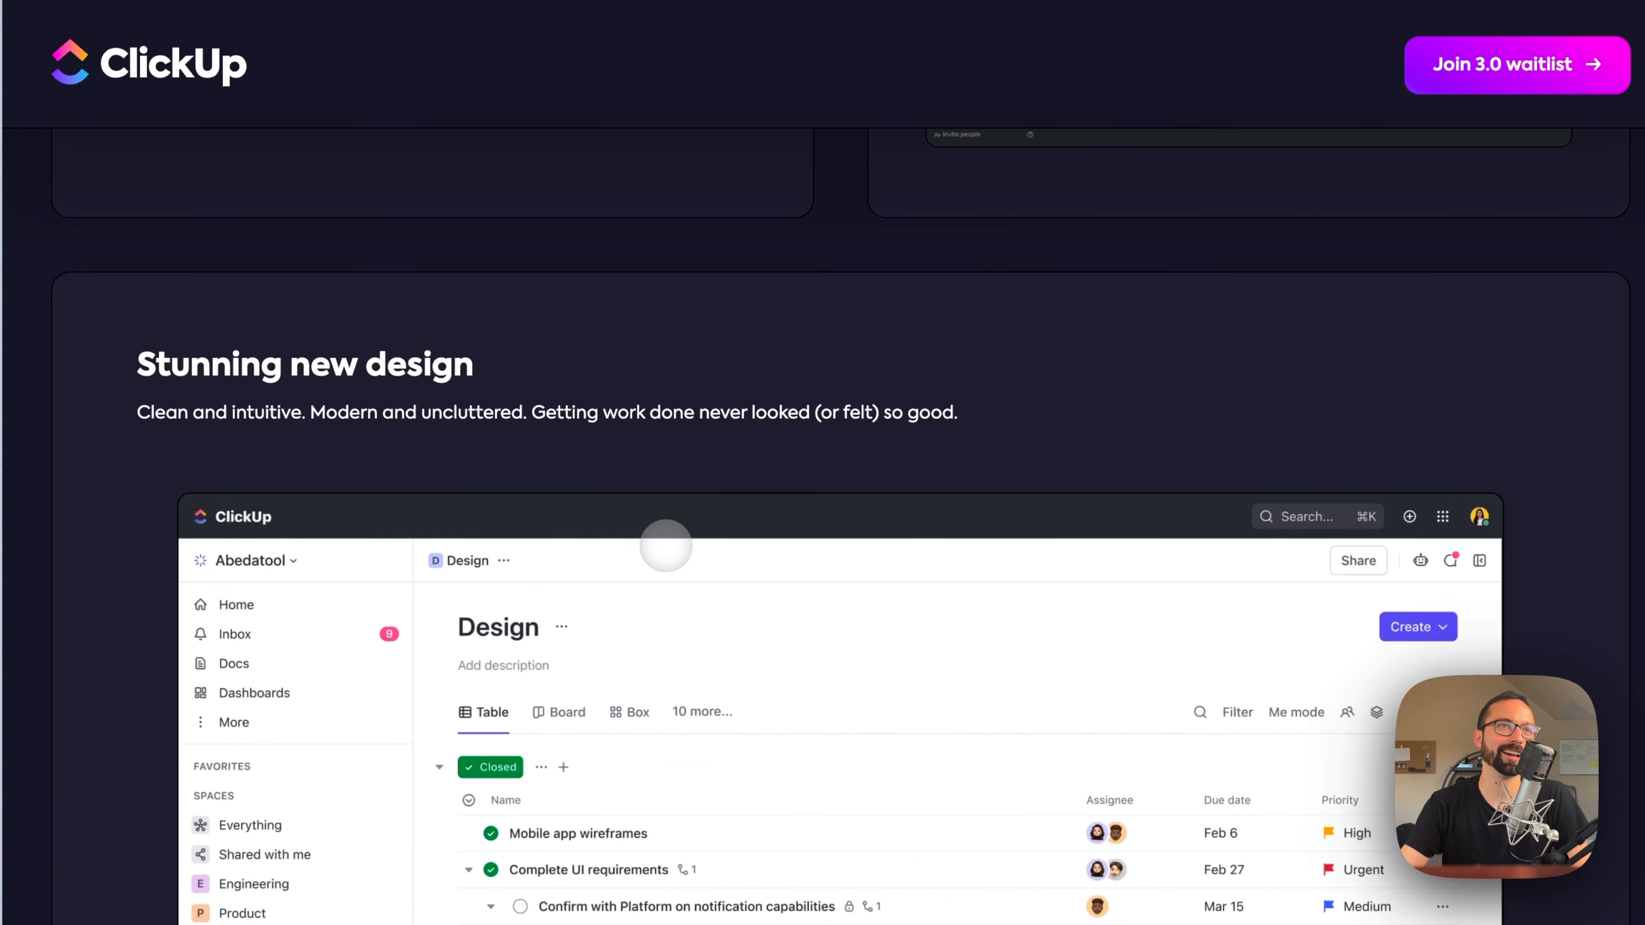
scroll(666, 546, "up", 15)
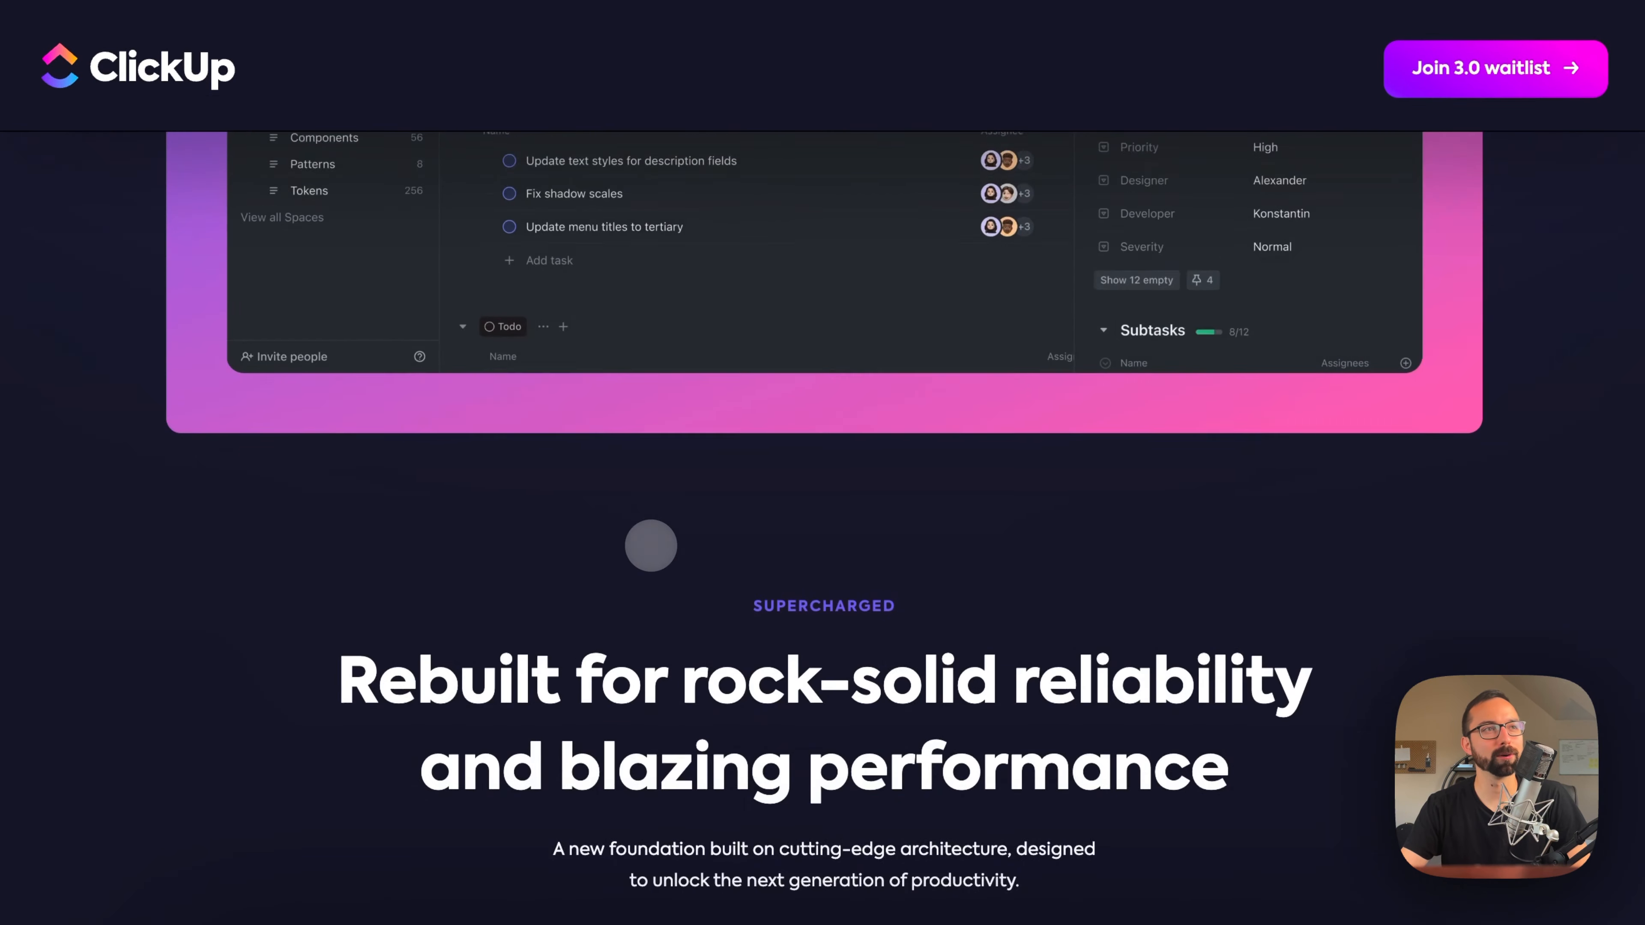
Step: Look over the ClickUp 3.0 page's introduction, redesigned interface preview and section on reliability and performance
scroll(651, 546, "up", 10)
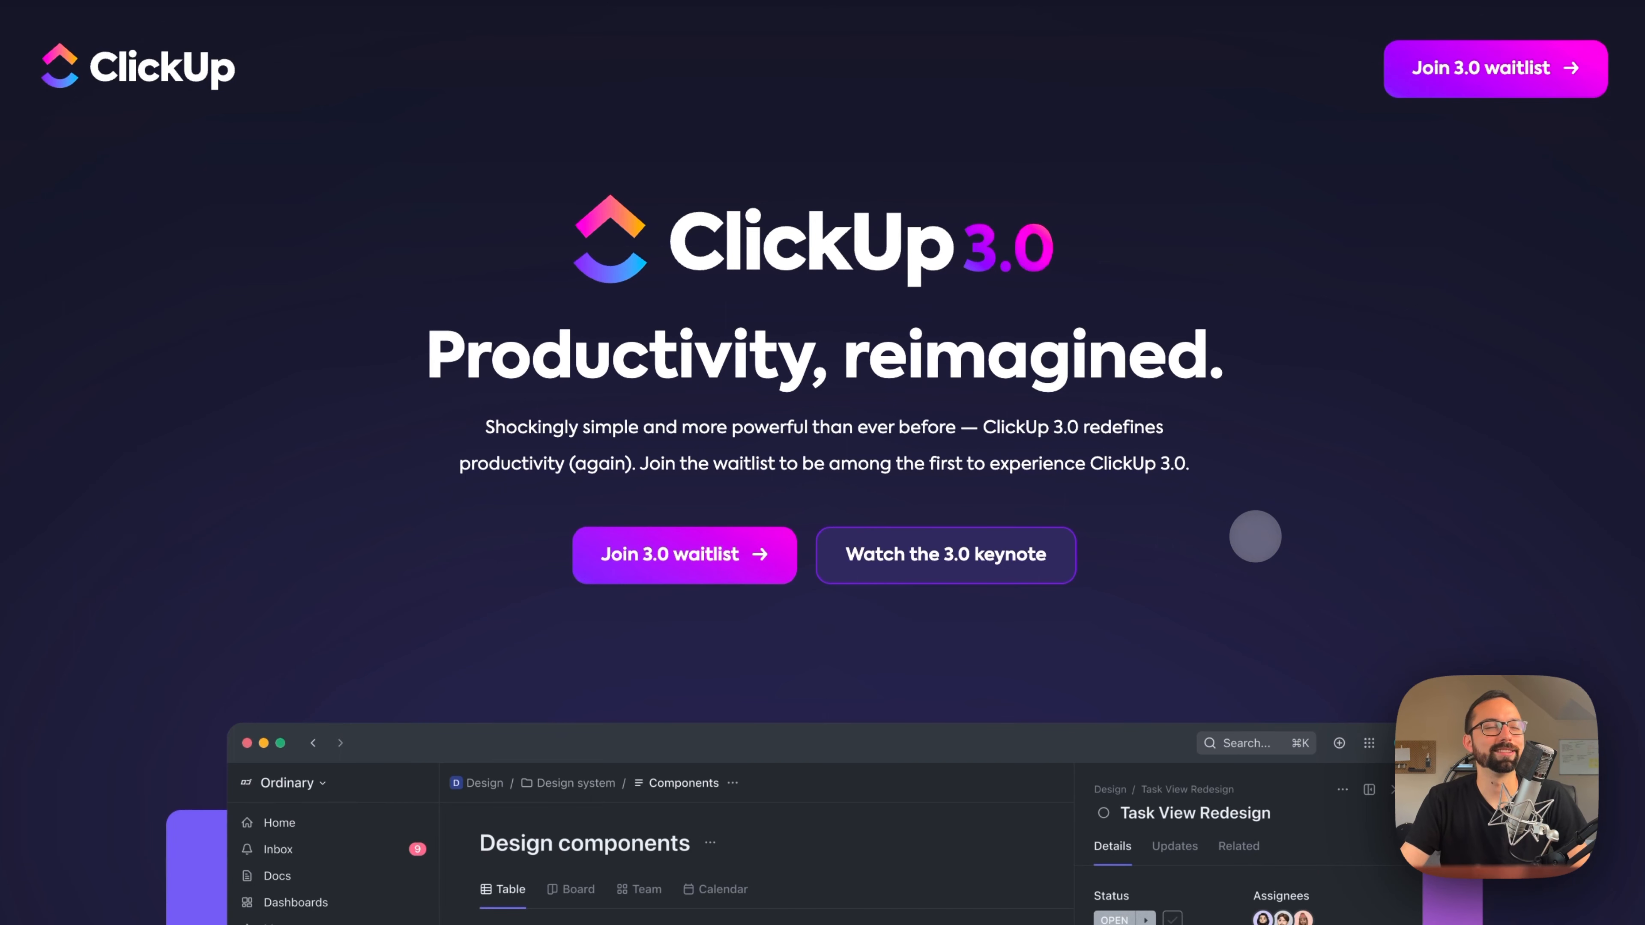
scroll(1182, 635, "down", 5)
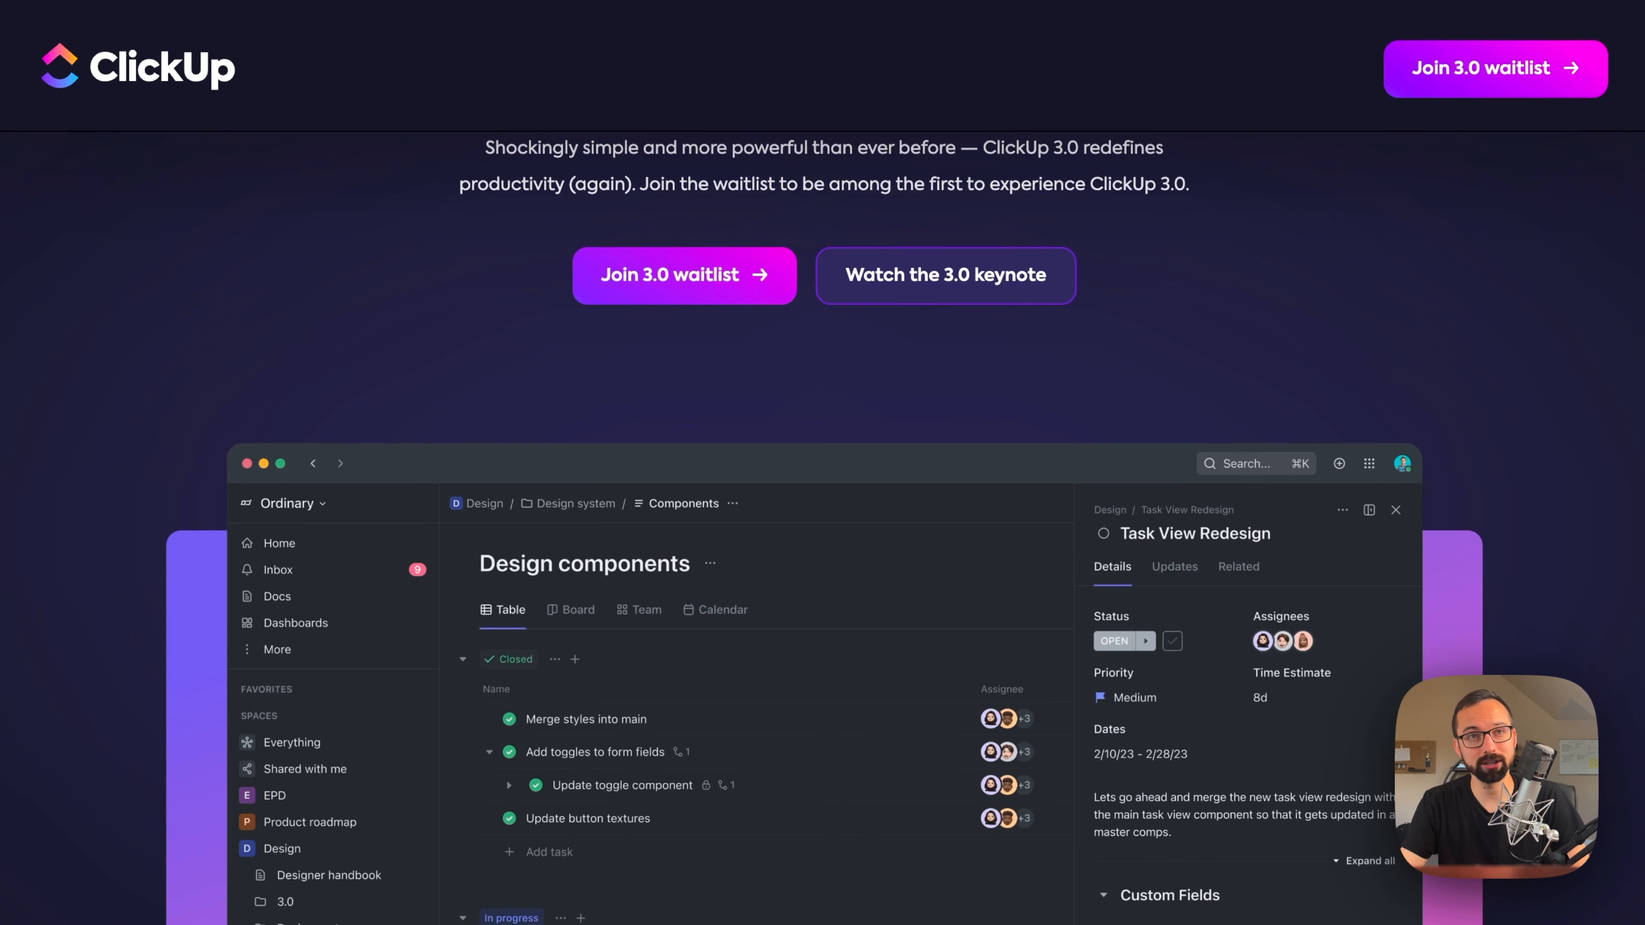
scroll(822, 528, "down", 5)
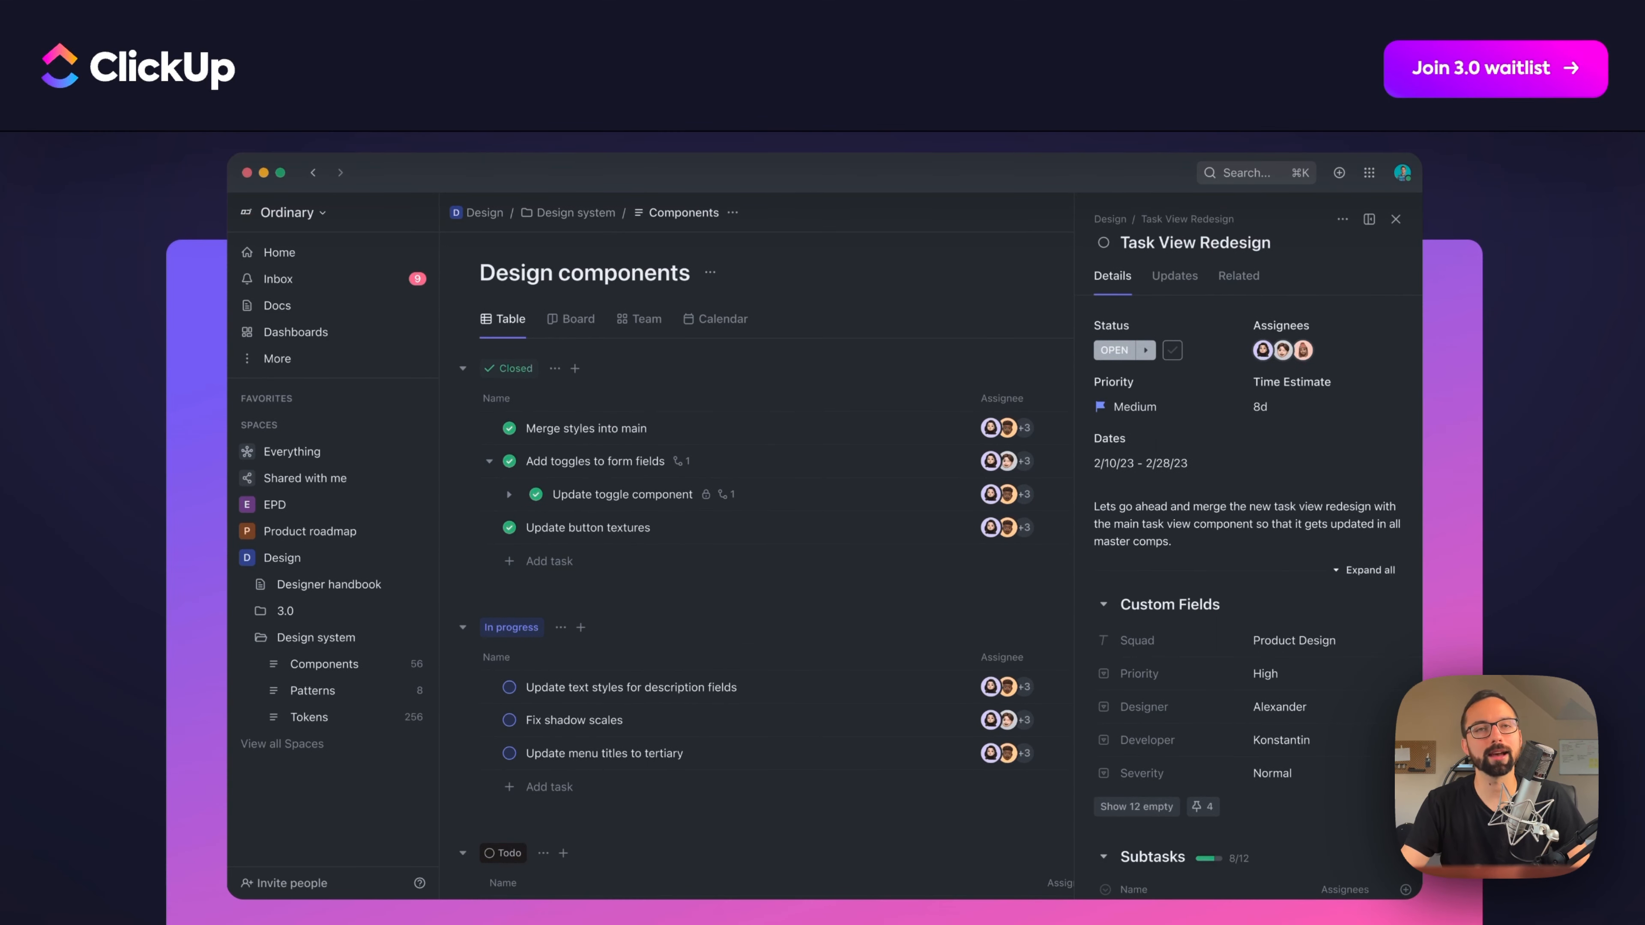
scroll(823, 528, "down", 12)
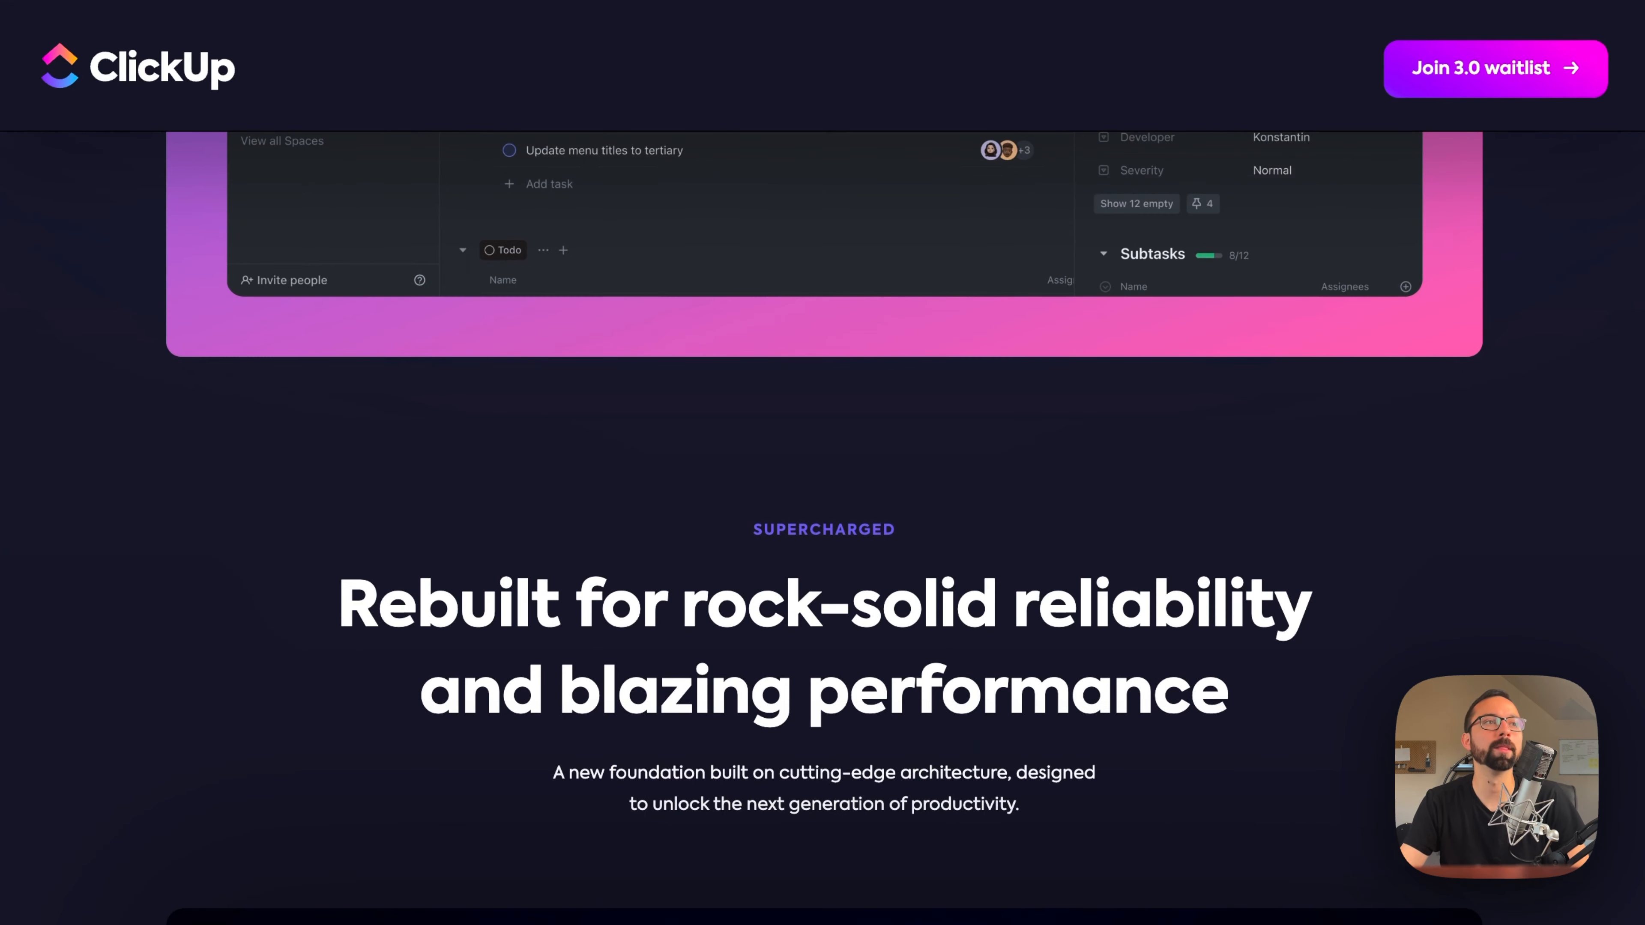
scroll(822, 529, "down", 15)
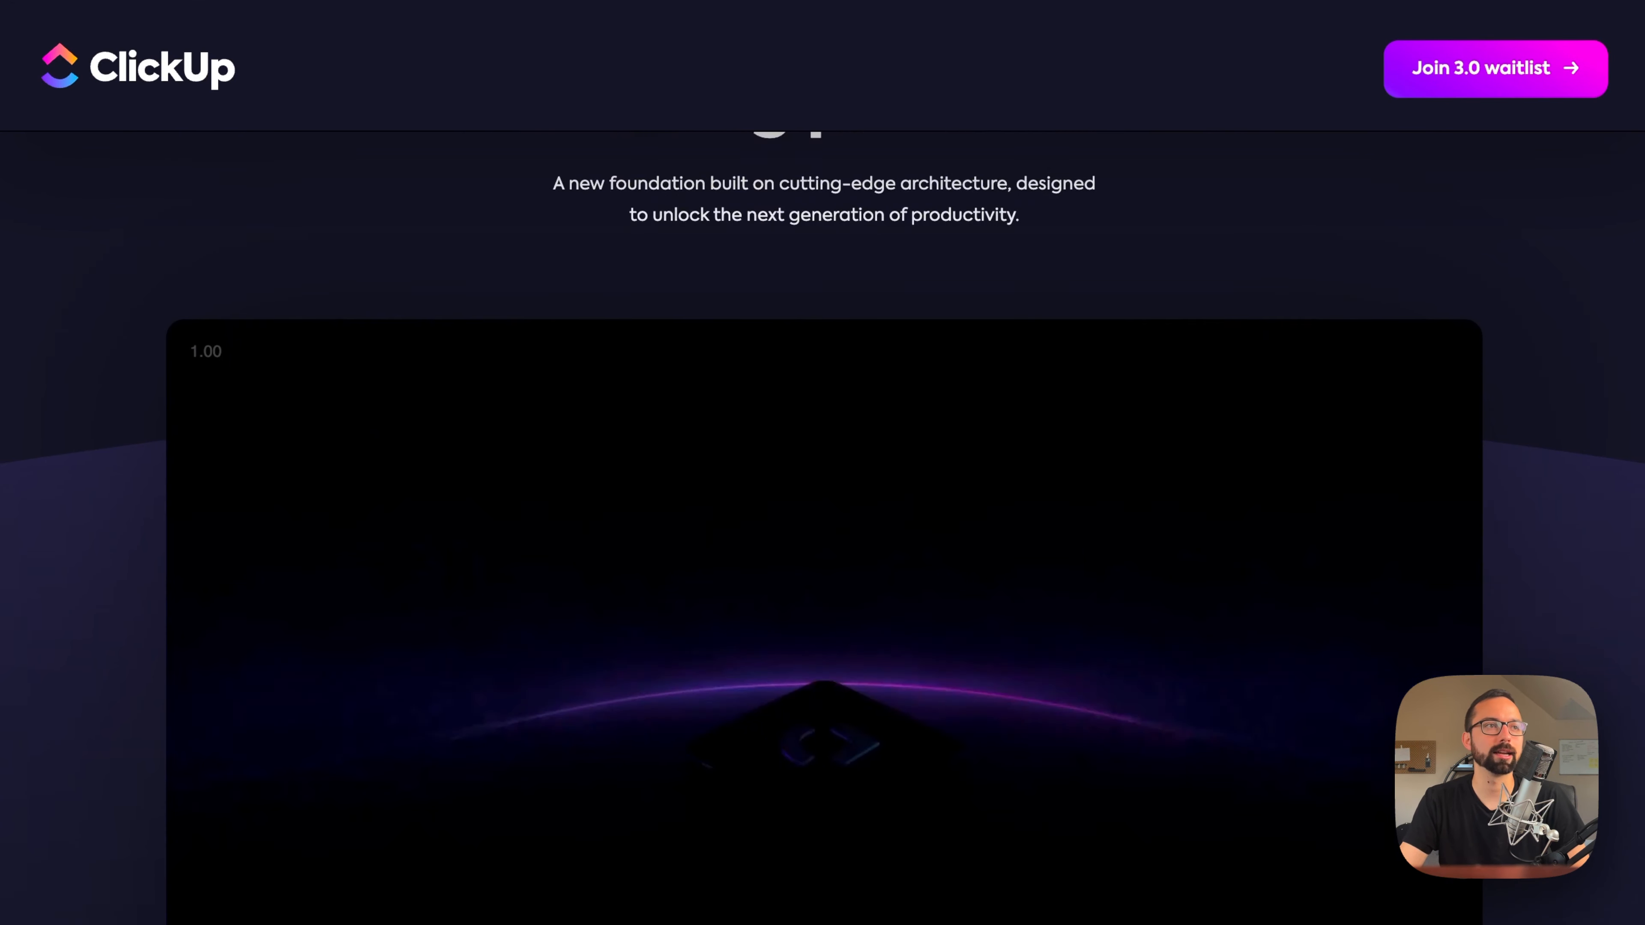
scroll(823, 528, "up", 5)
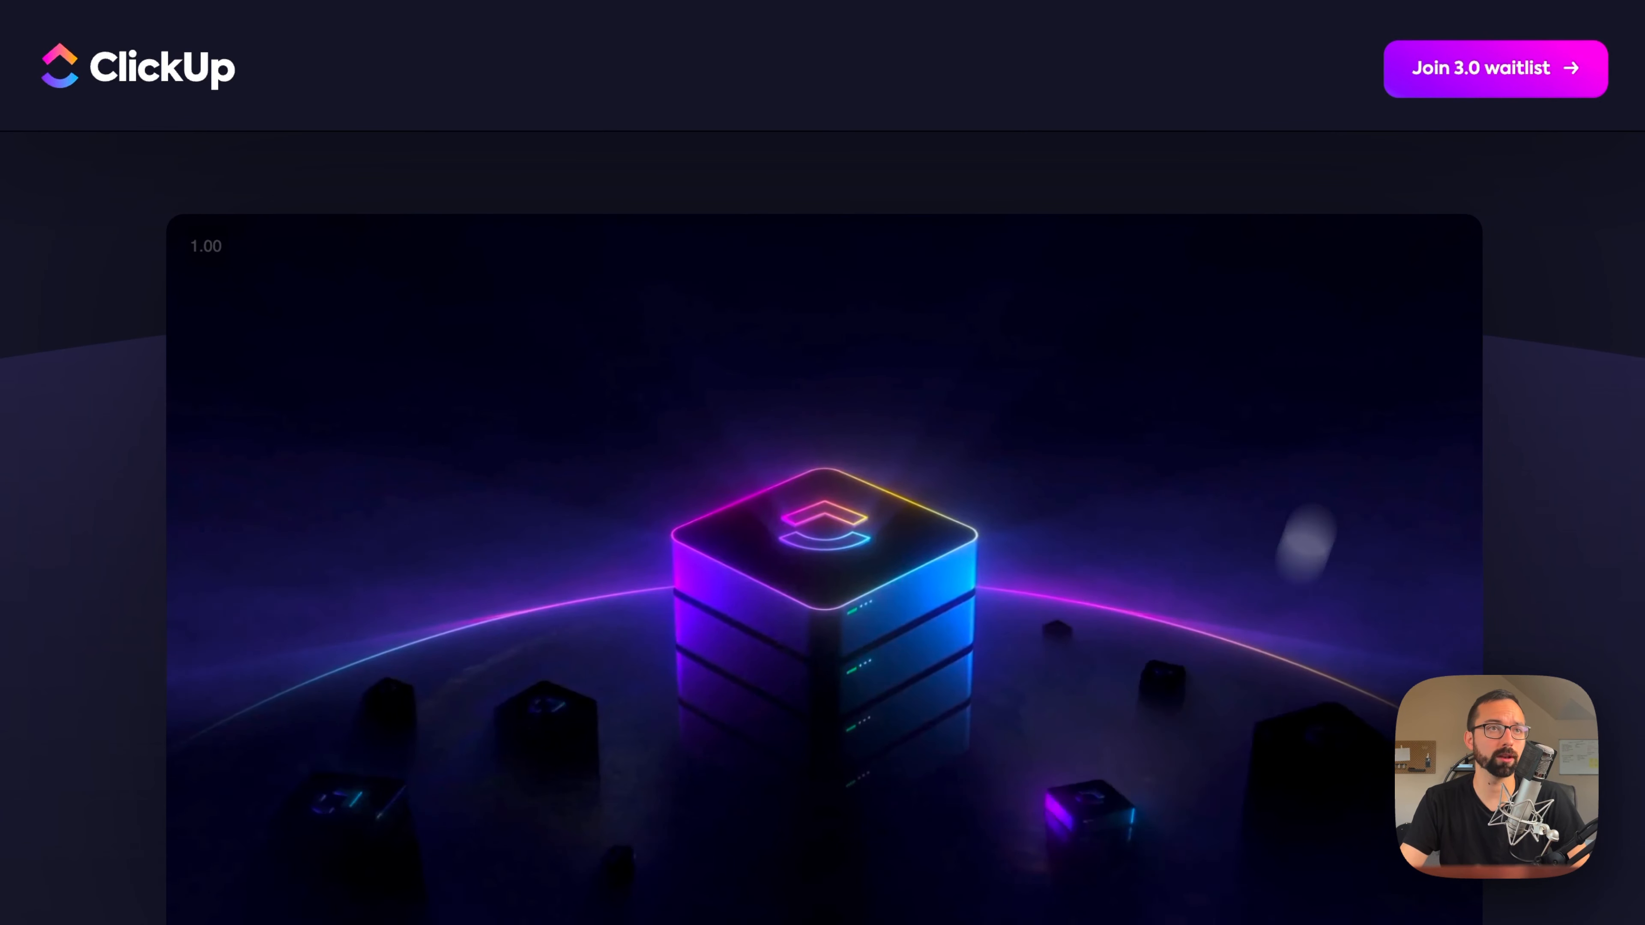
Step: Examine the ClickUp 3.0 page's innovations, covering Universal Search, Custom Task Types and the redesigned Inbox
scroll(823, 528, "down", 3)
scroll(822, 528, "down", 1)
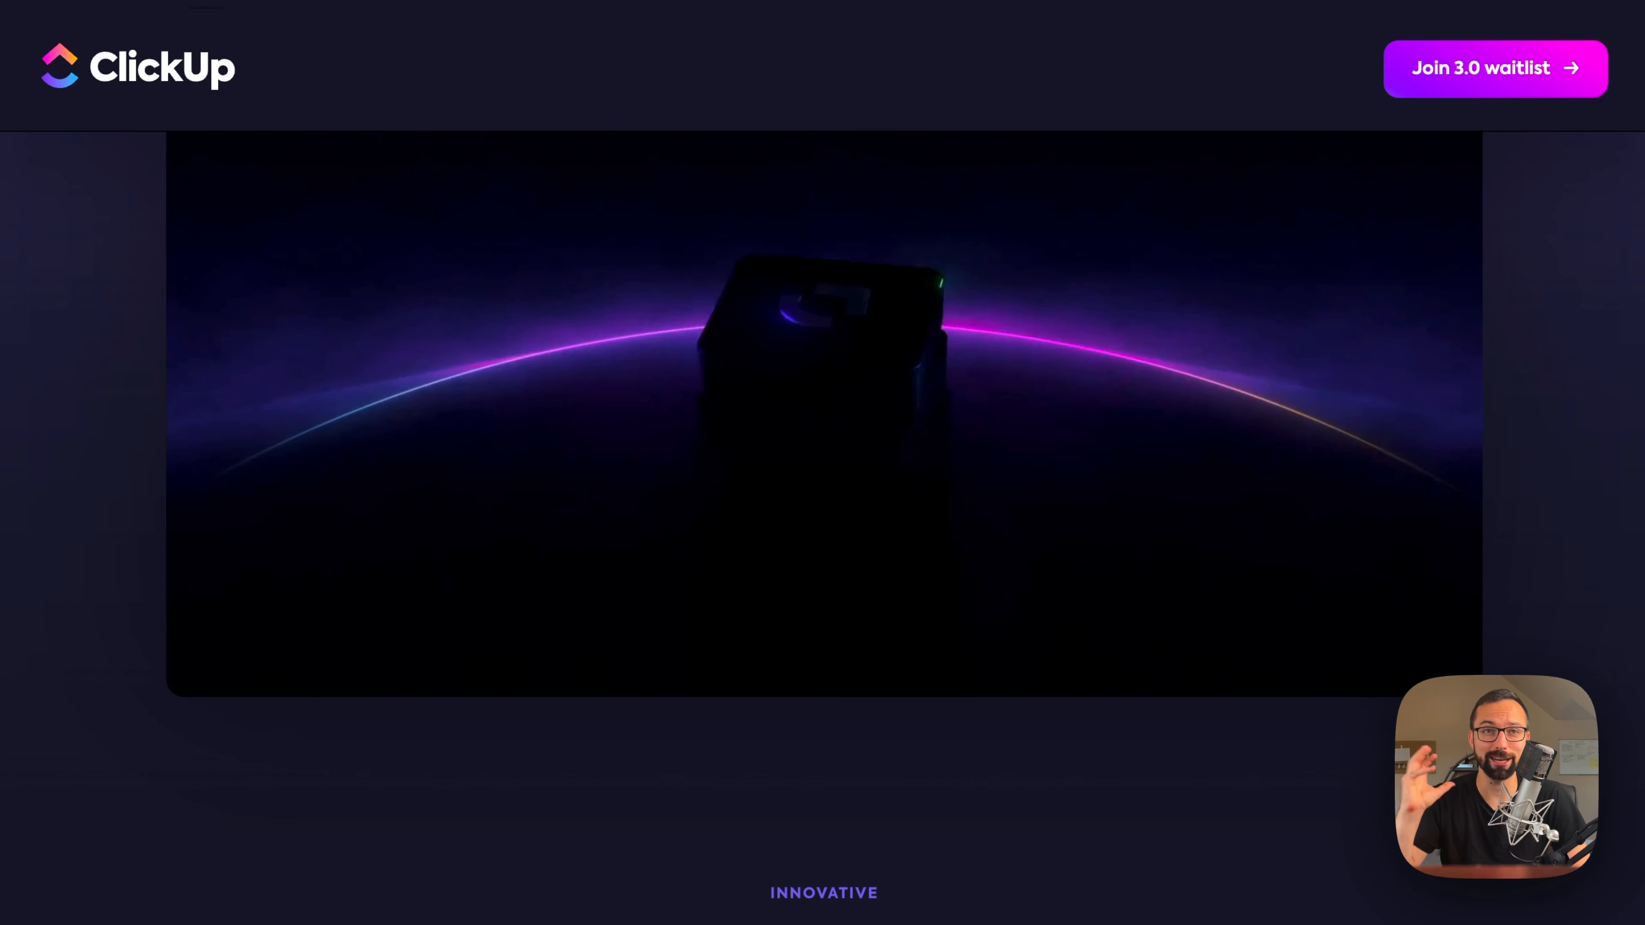
scroll(822, 528, "down", 15)
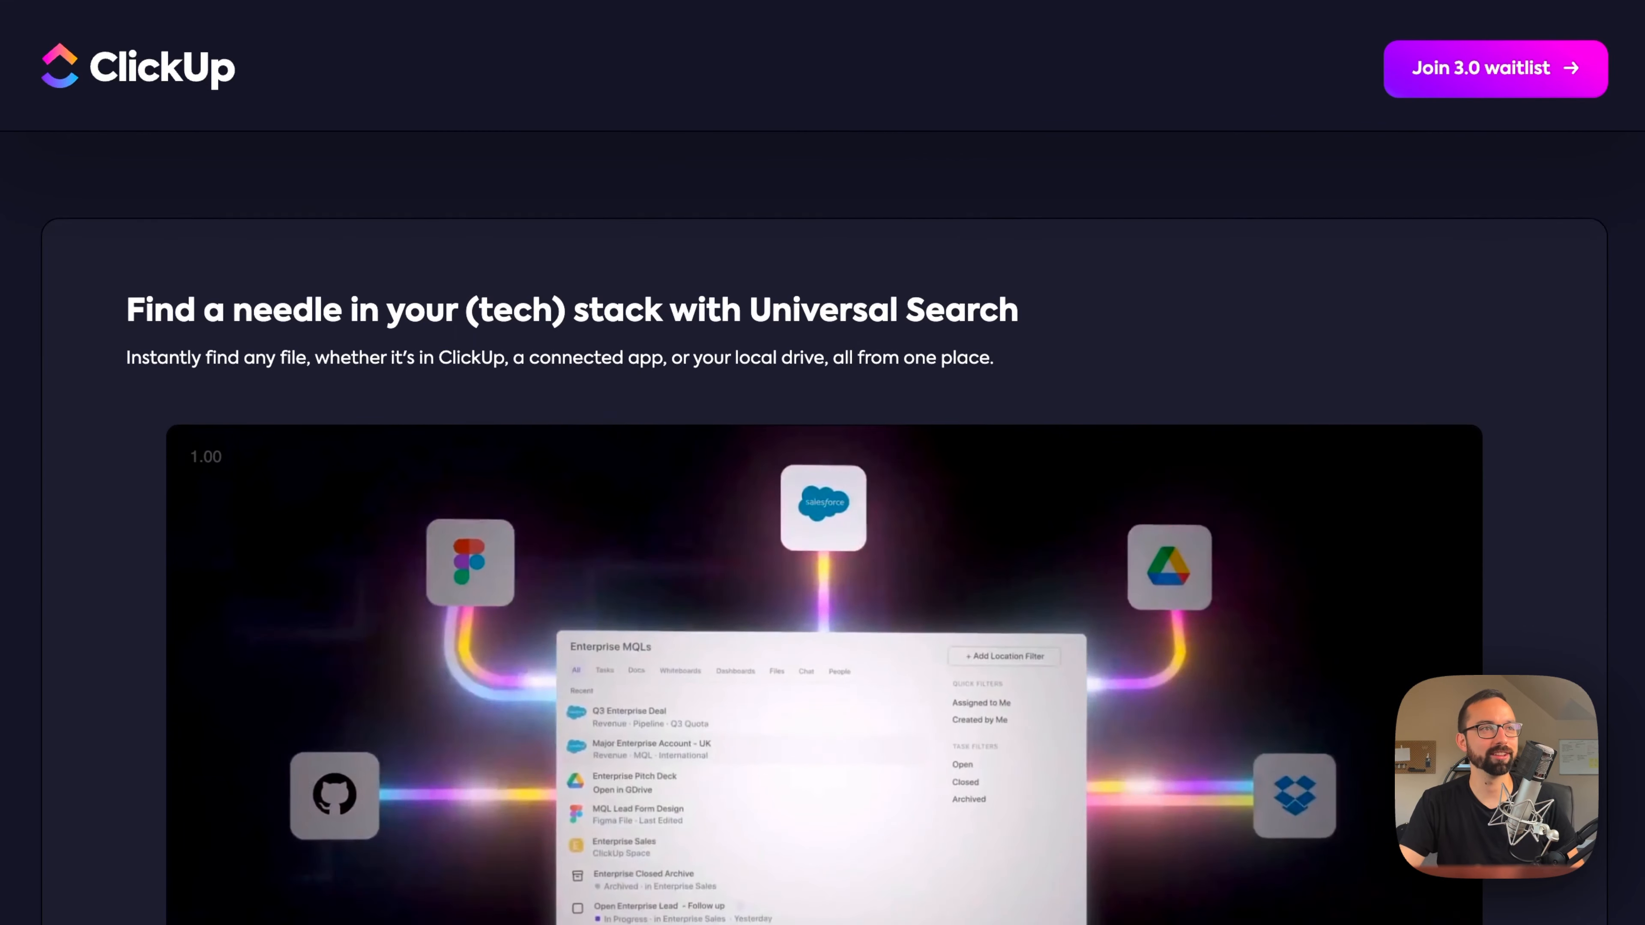
scroll(823, 528, "down", 15)
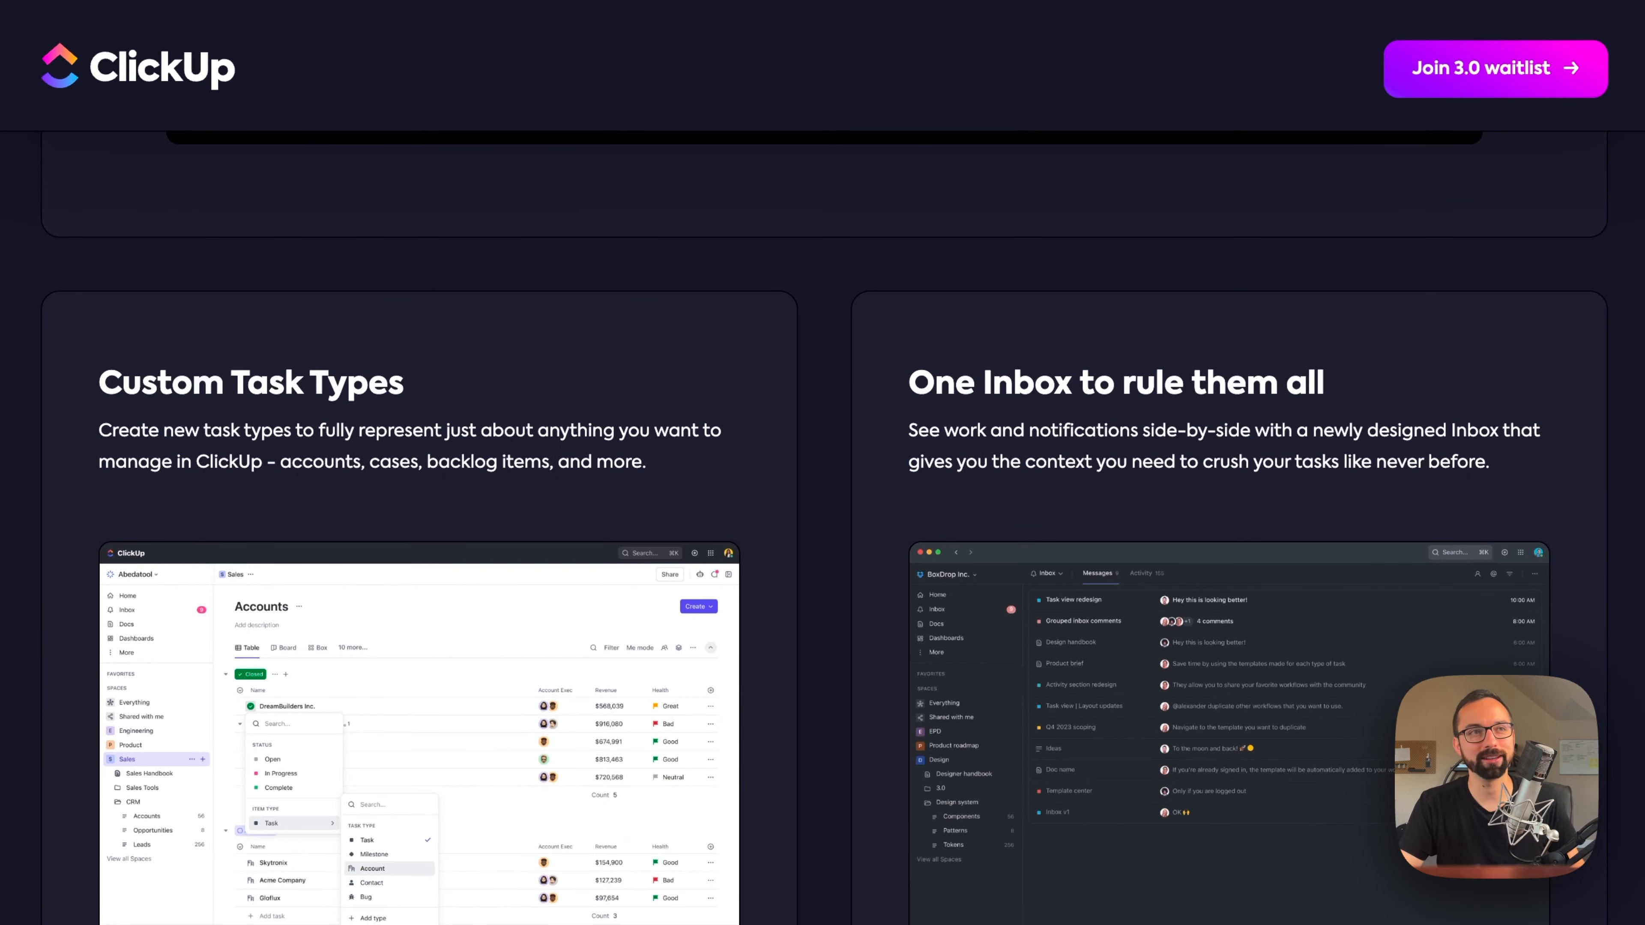
scroll(822, 528, "down", 13)
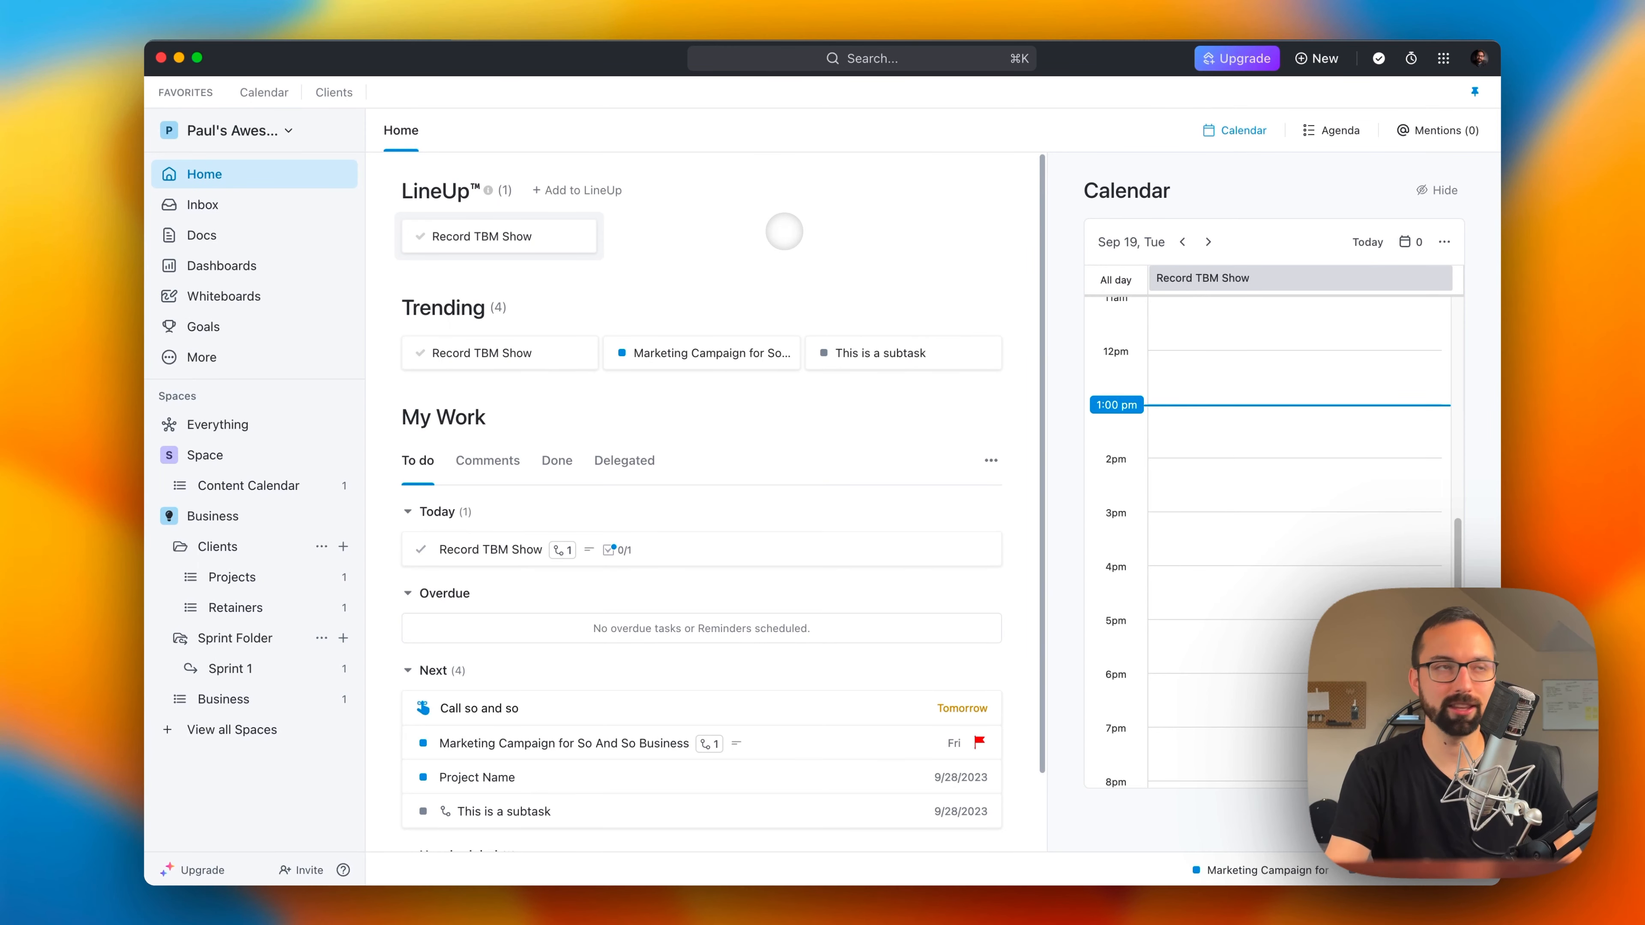
Step: In the ClickUp workspace, open the global search, compare the Tasks and All result filters, and list the available commands with "/"
left_click(826, 59)
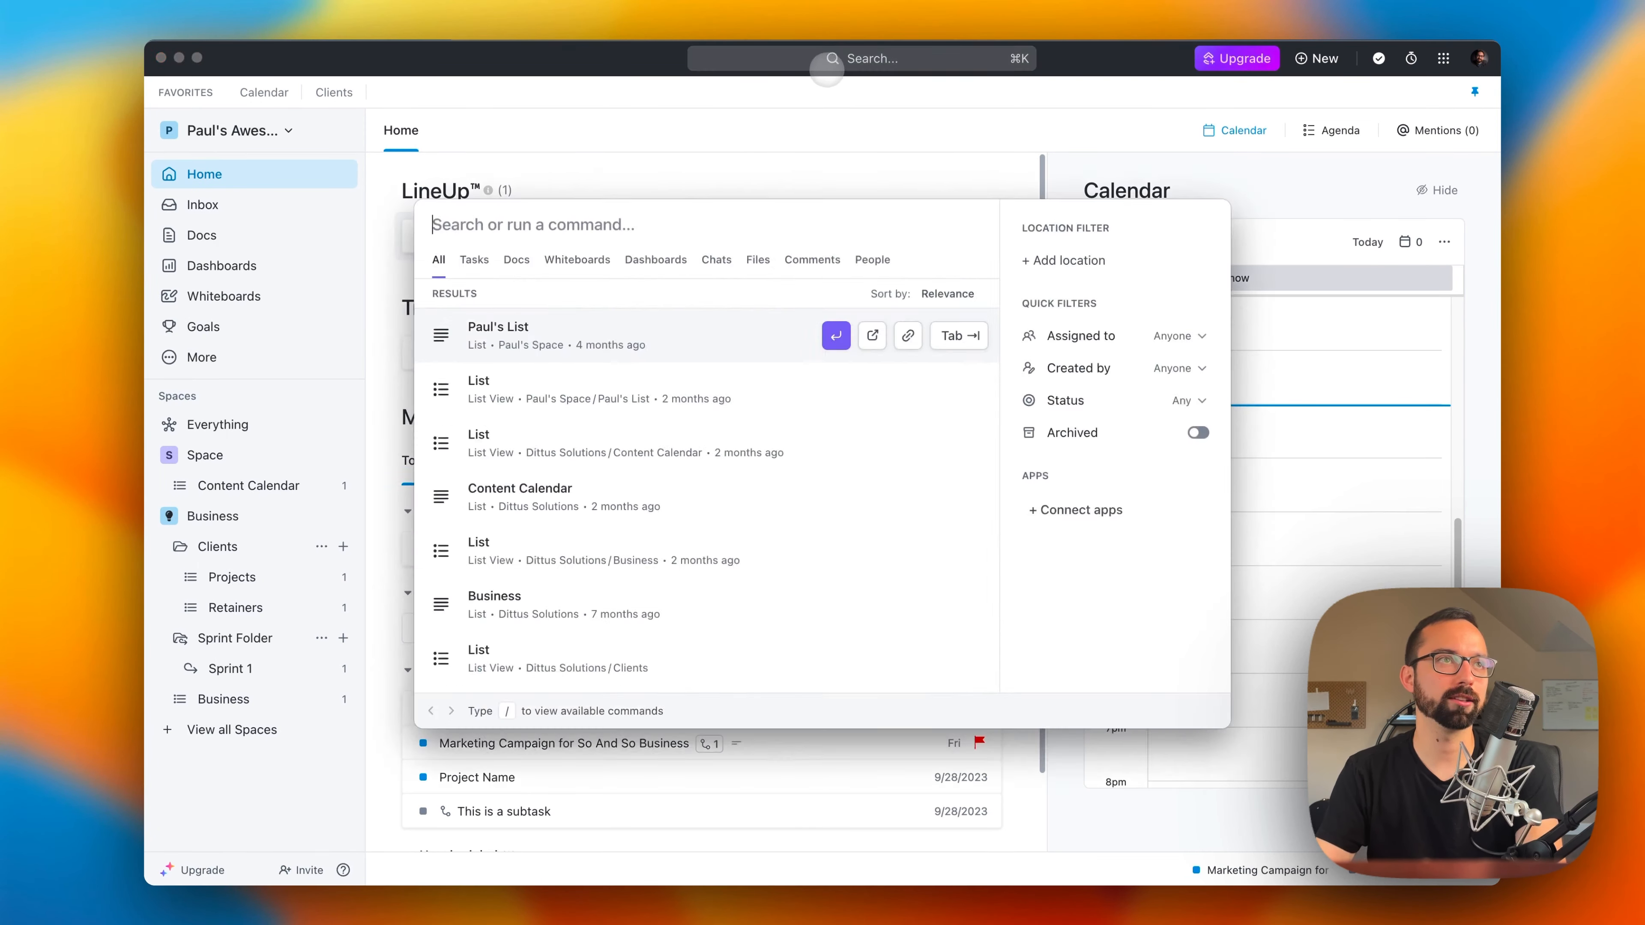
scroll(455, 527, "down", 5)
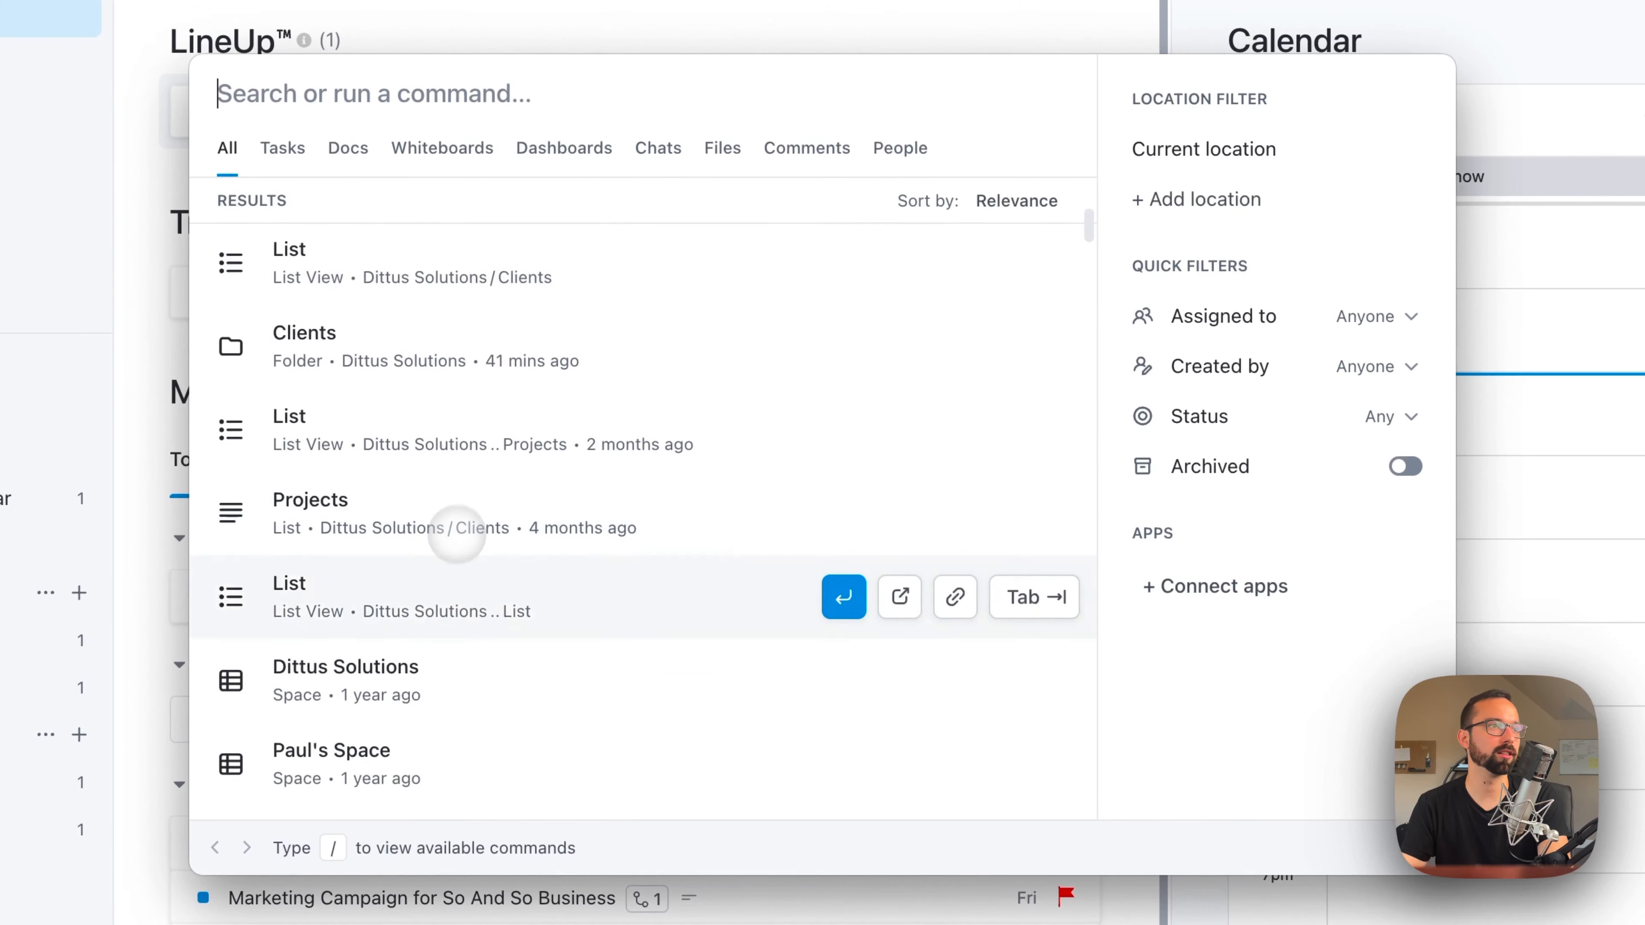
left_click(282, 149)
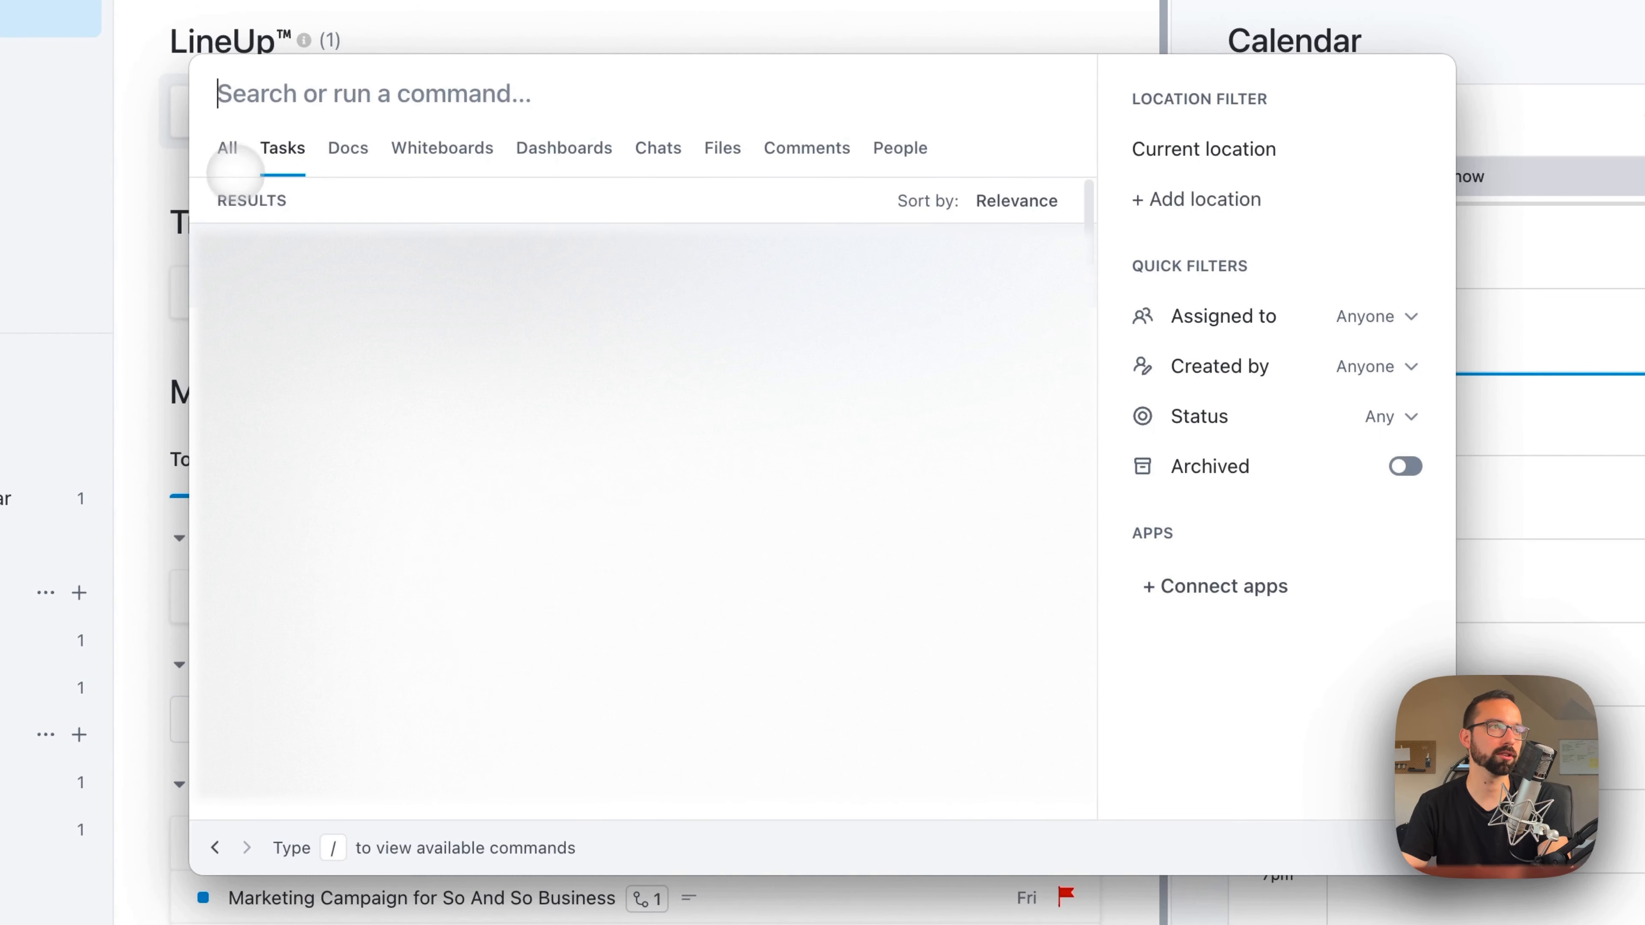
left_click(224, 152)
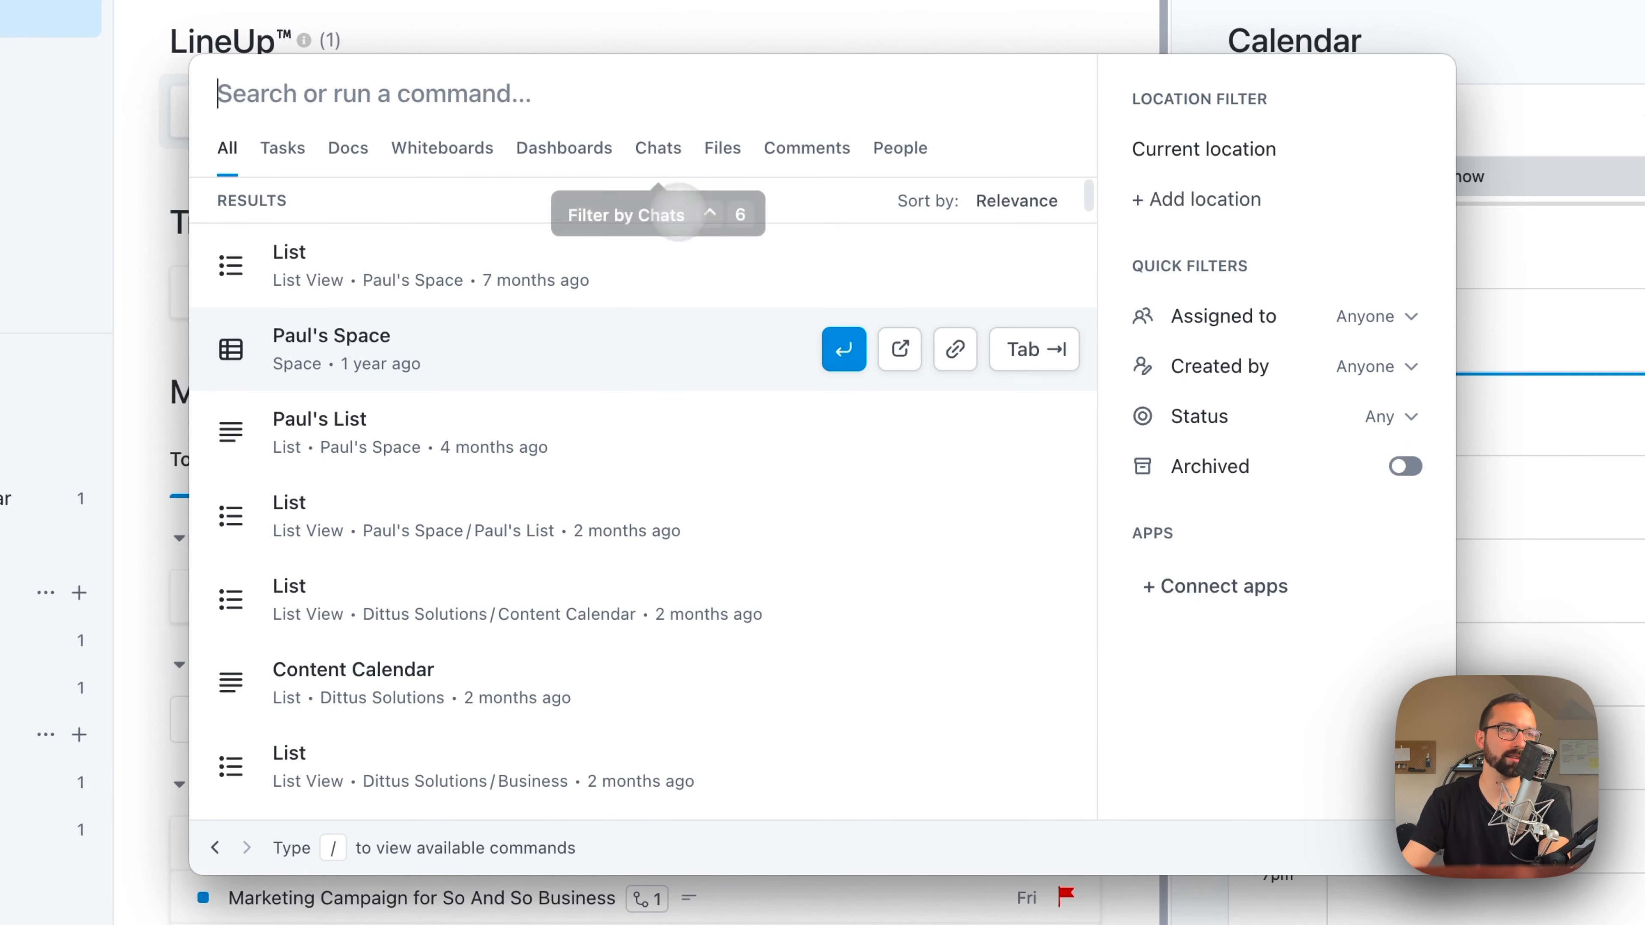
type("/")
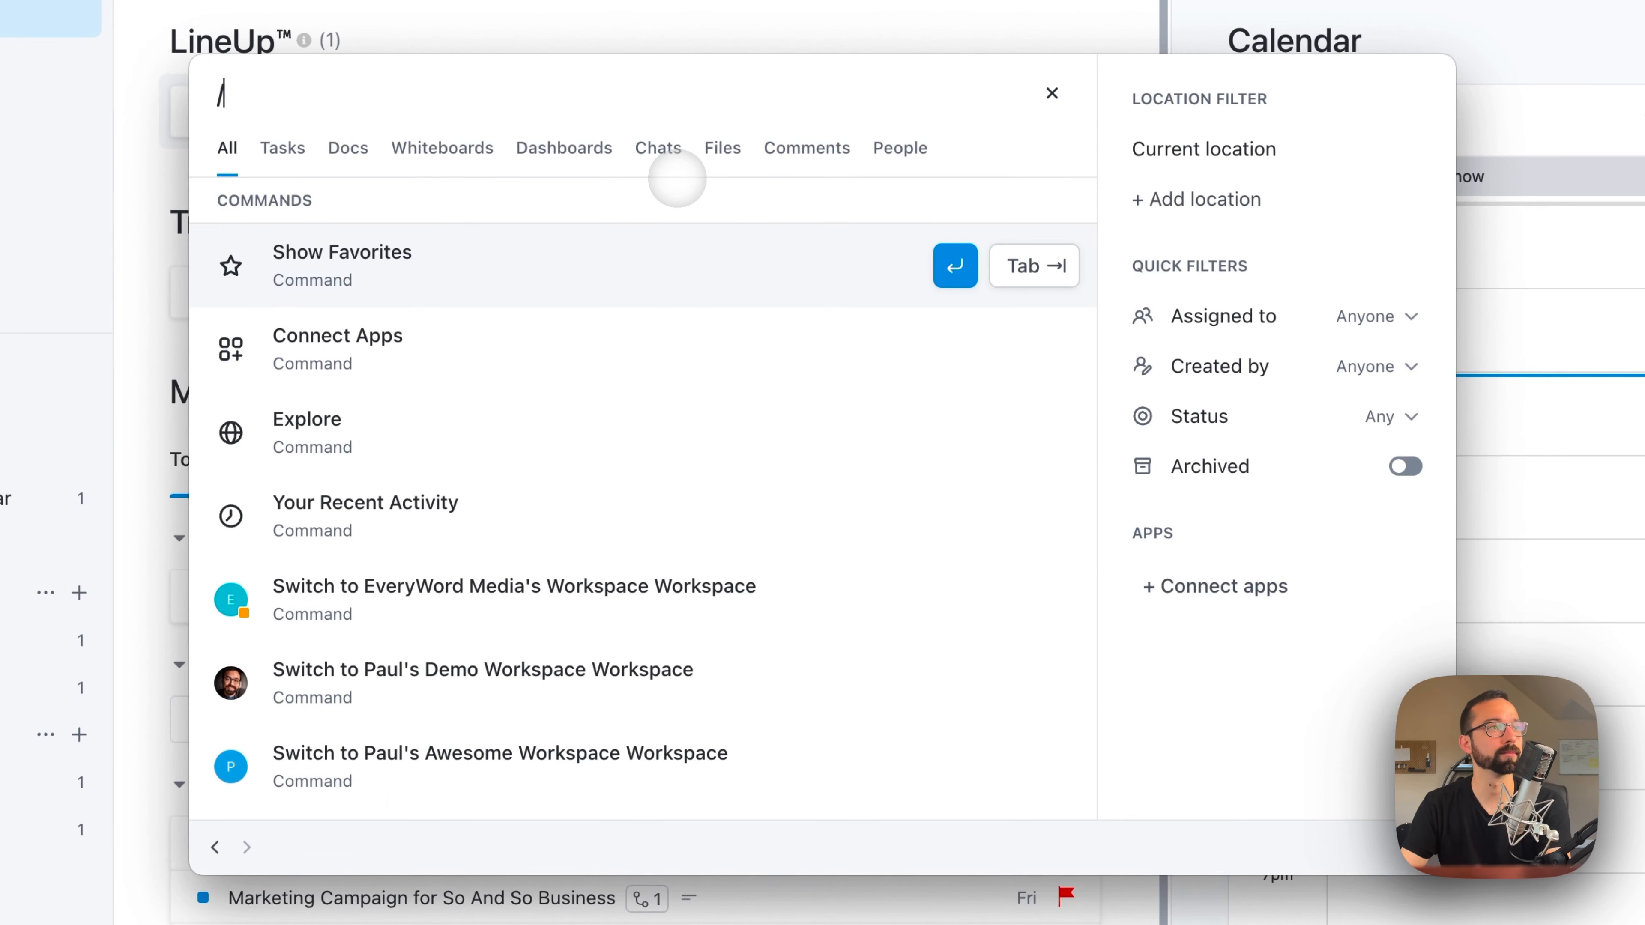
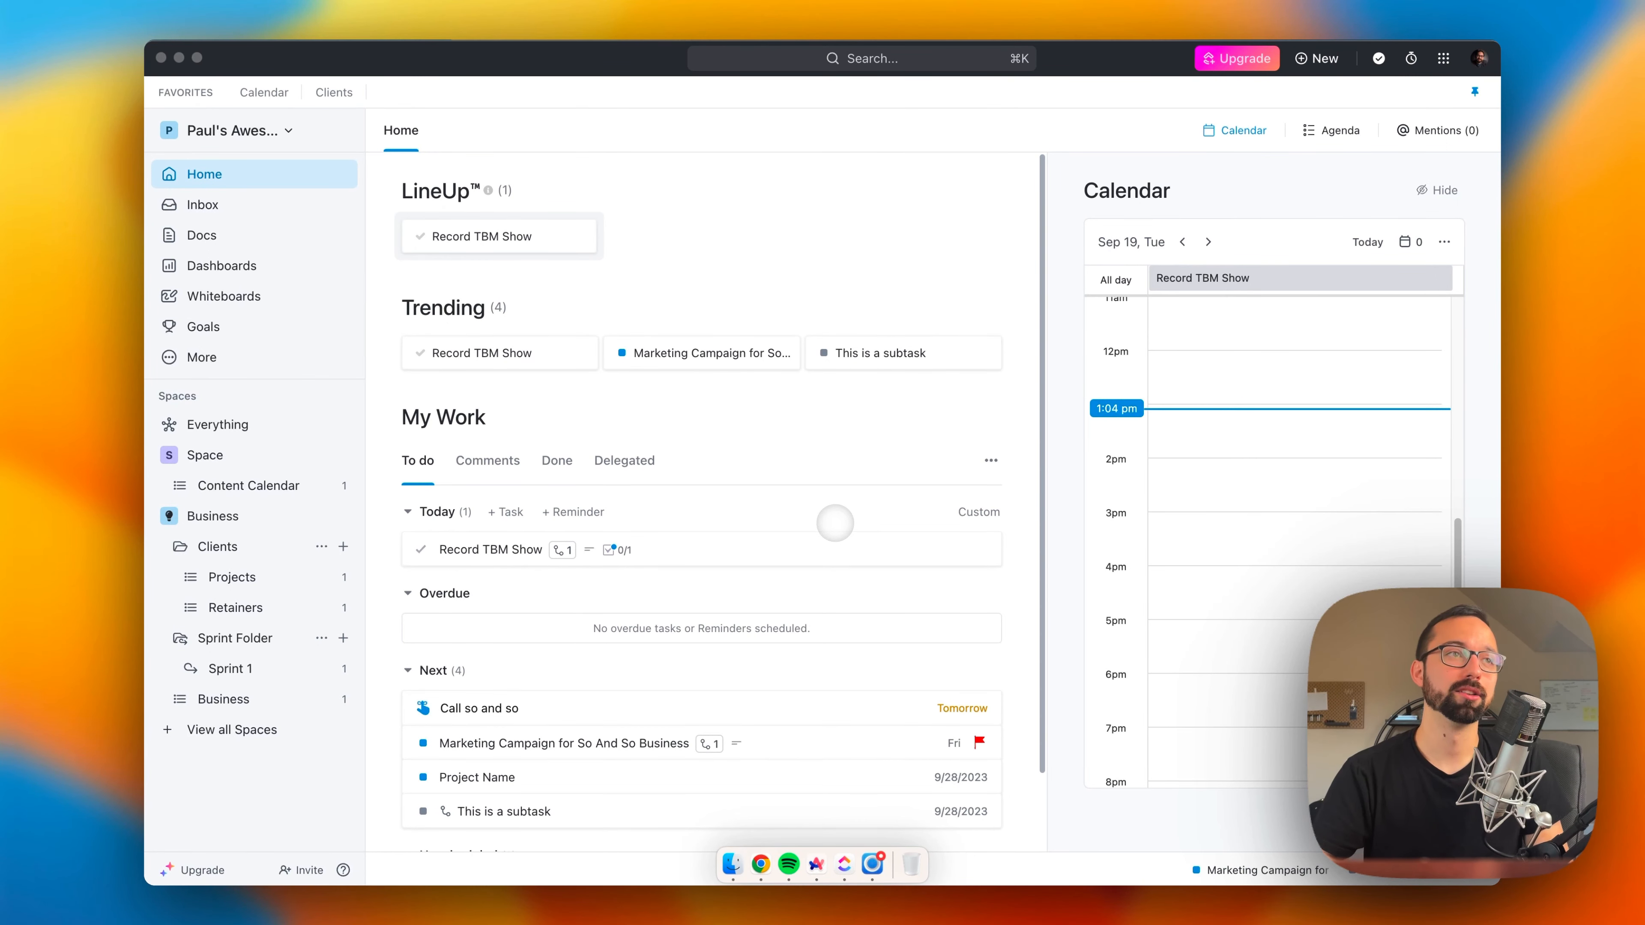
Step: Open the "Marketing Campaign for So And So Business" task from My Work and review its description, custom fields and attachments
scroll(835, 523, "down", 3)
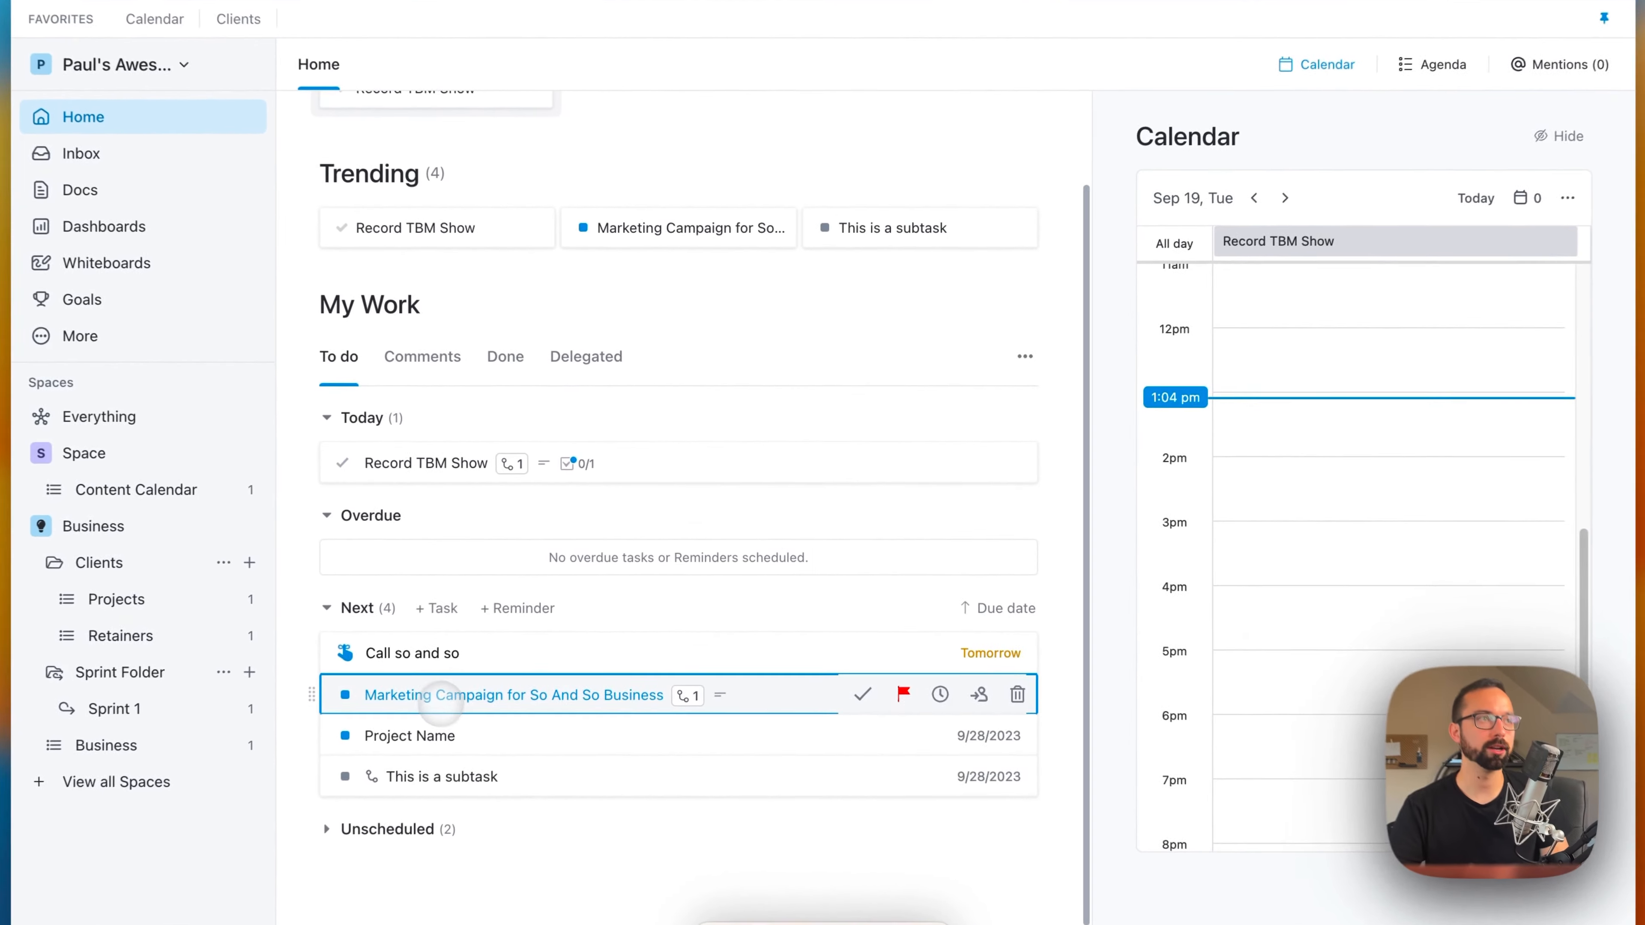
left_click(439, 702)
scroll(1036, 531, "down", 2)
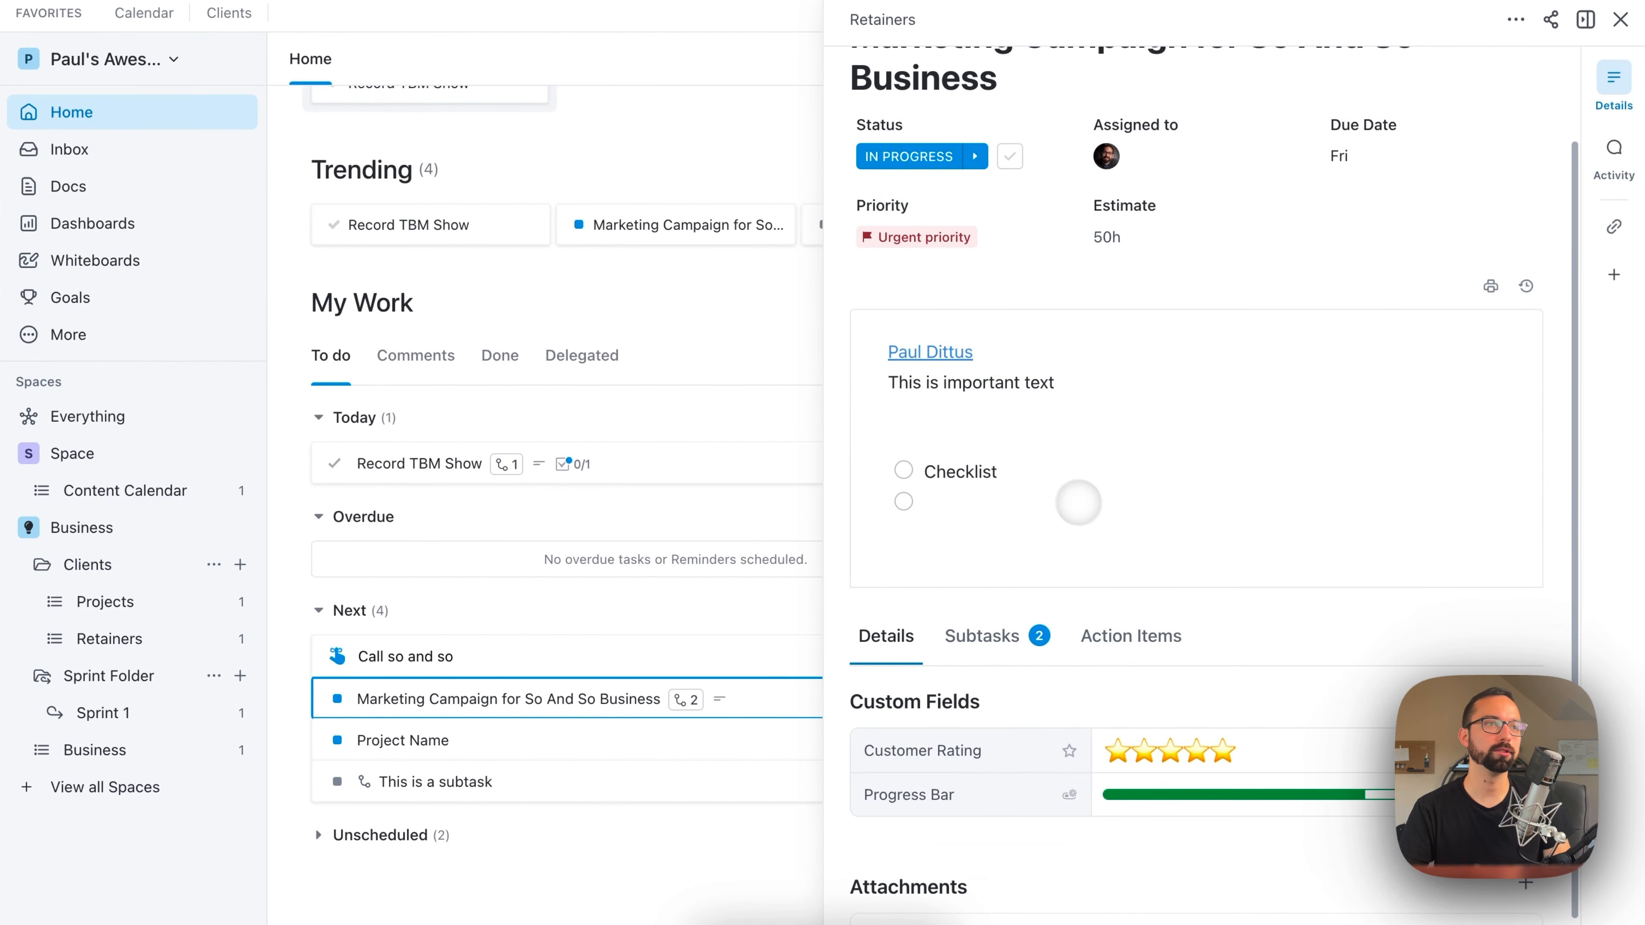
scroll(1078, 502, "down", 1)
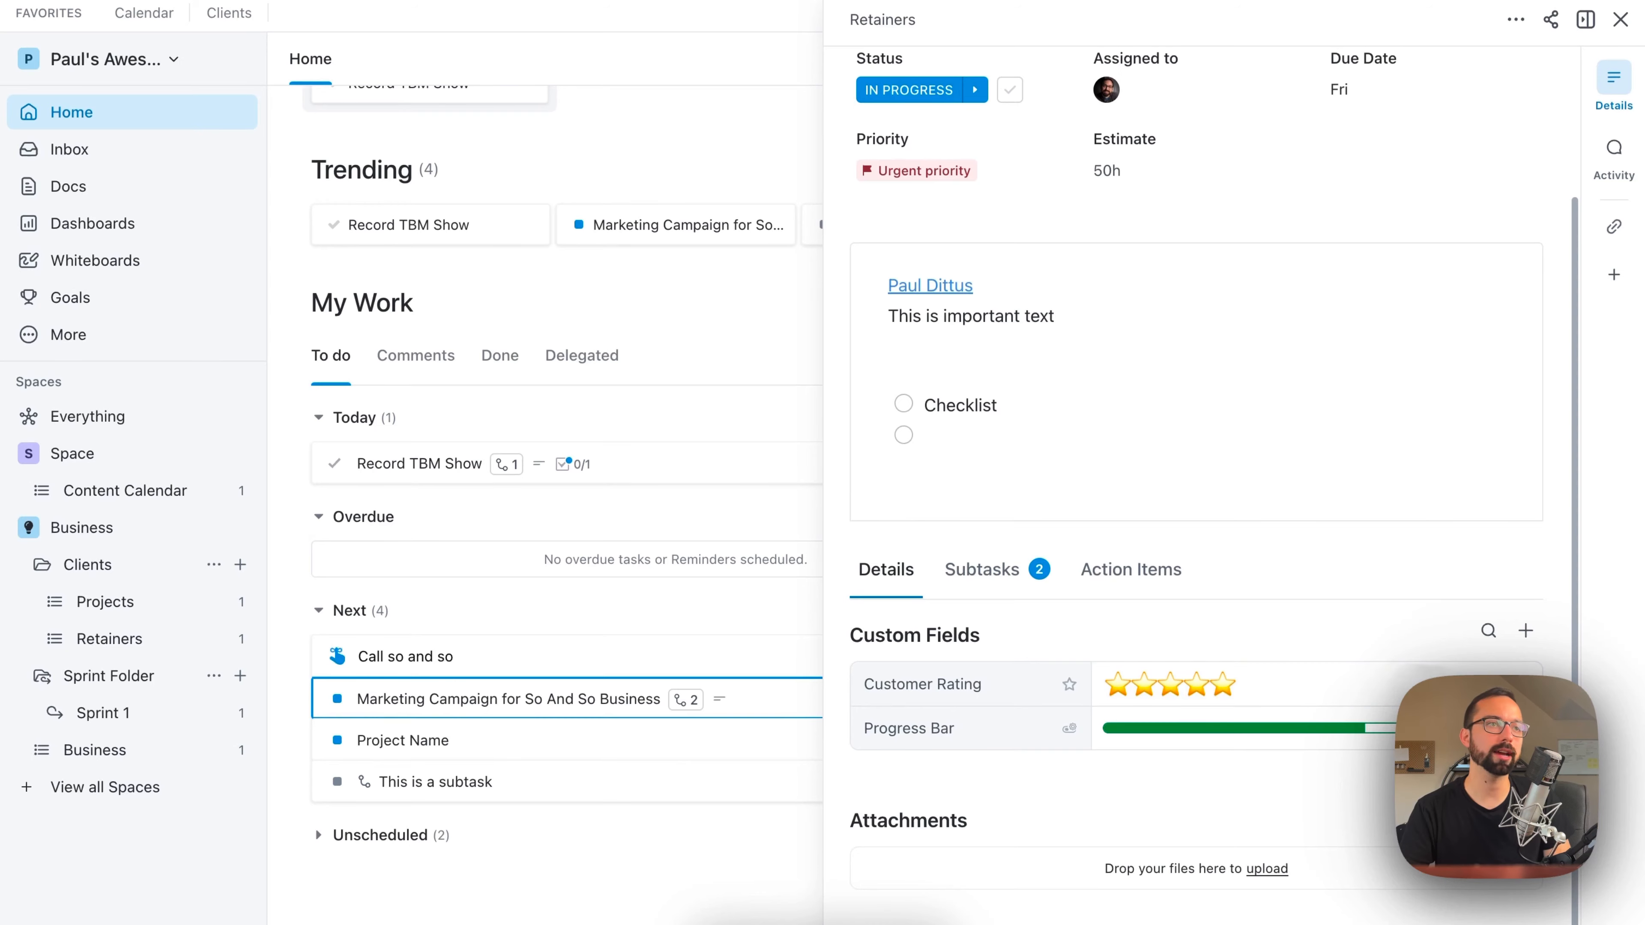
scroll(1160, 382, "up", 3)
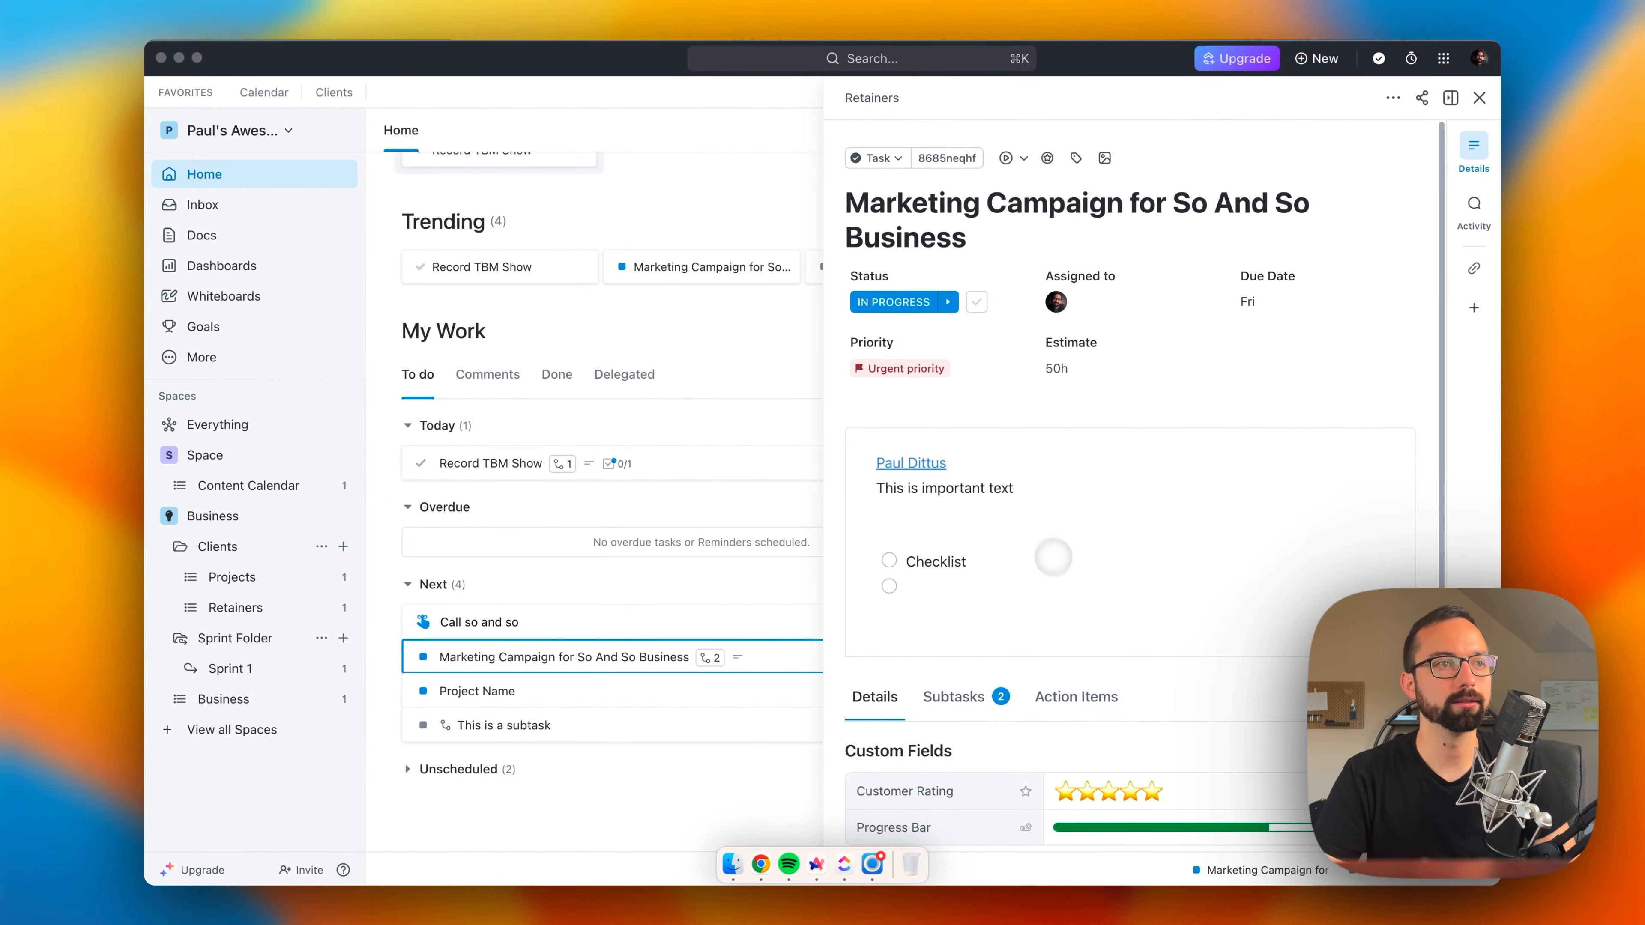
Step: In the task's activity, reply to the existing comment with "This is a thread reply" and return to the activity list
left_click(1473, 204)
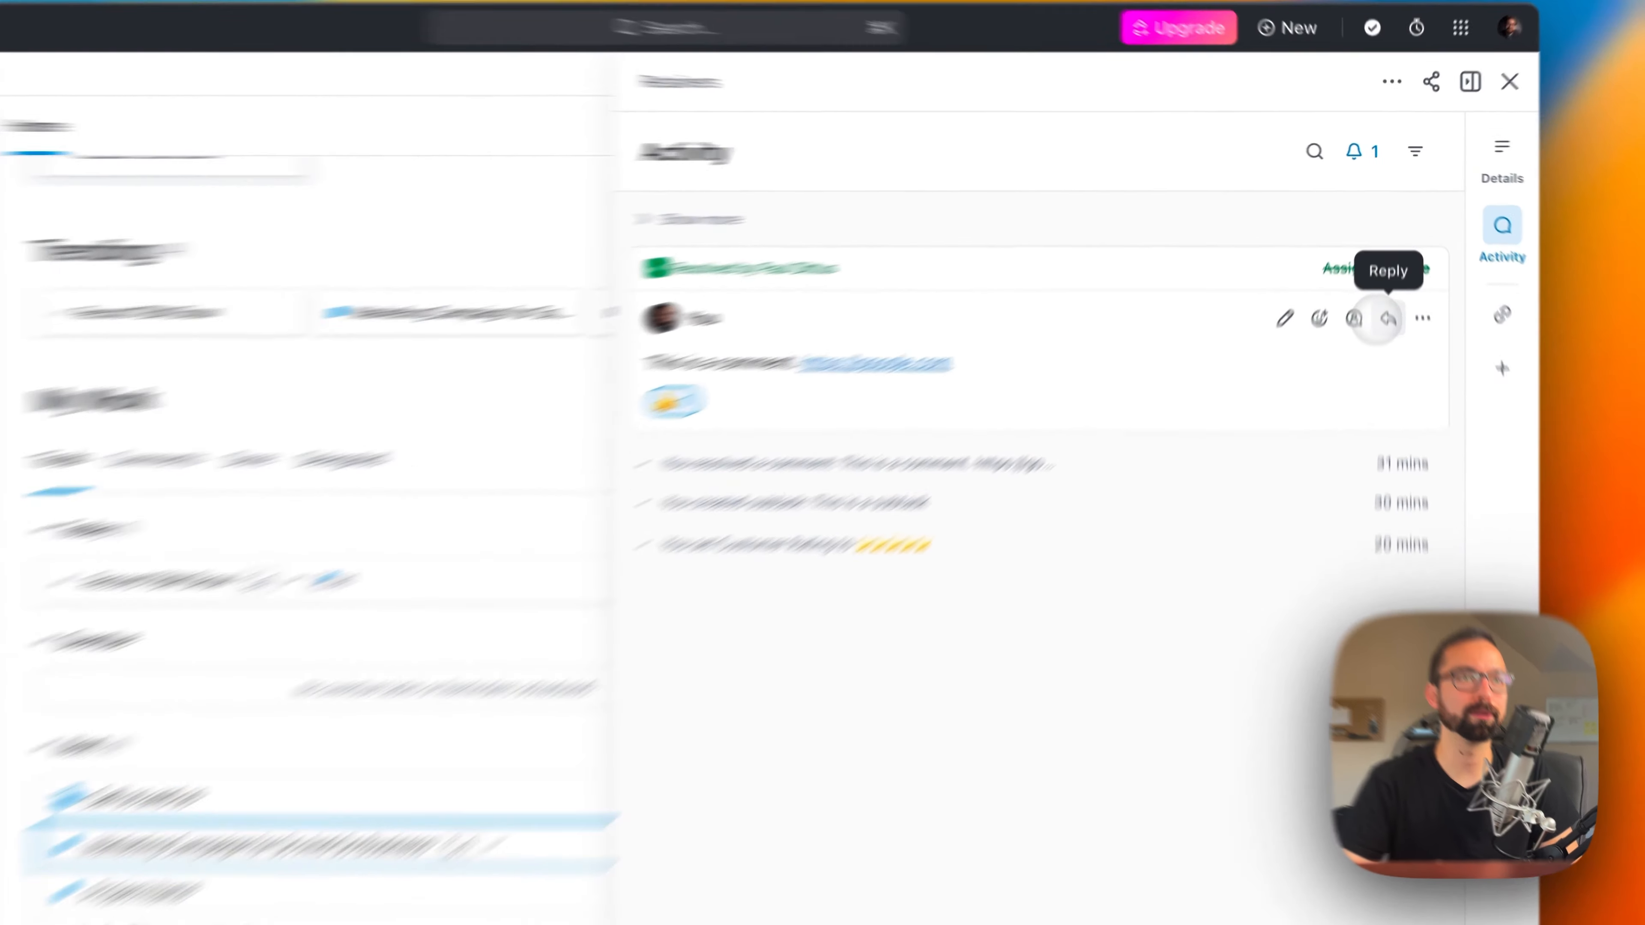
left_click(1385, 318)
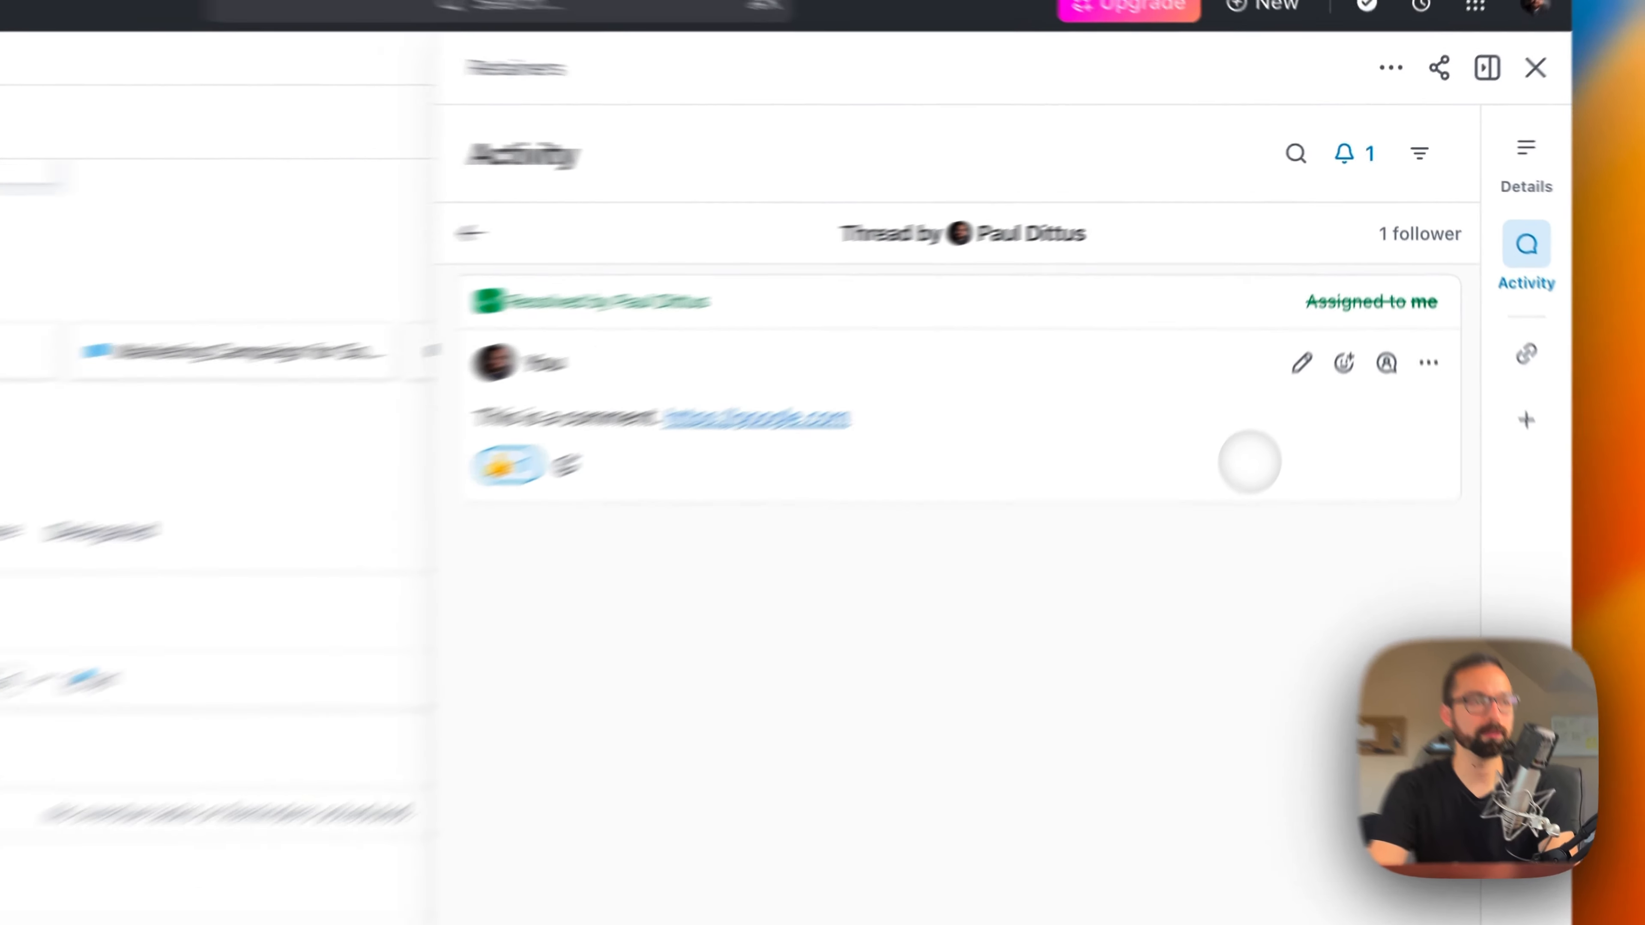
type("This is a thread reply")
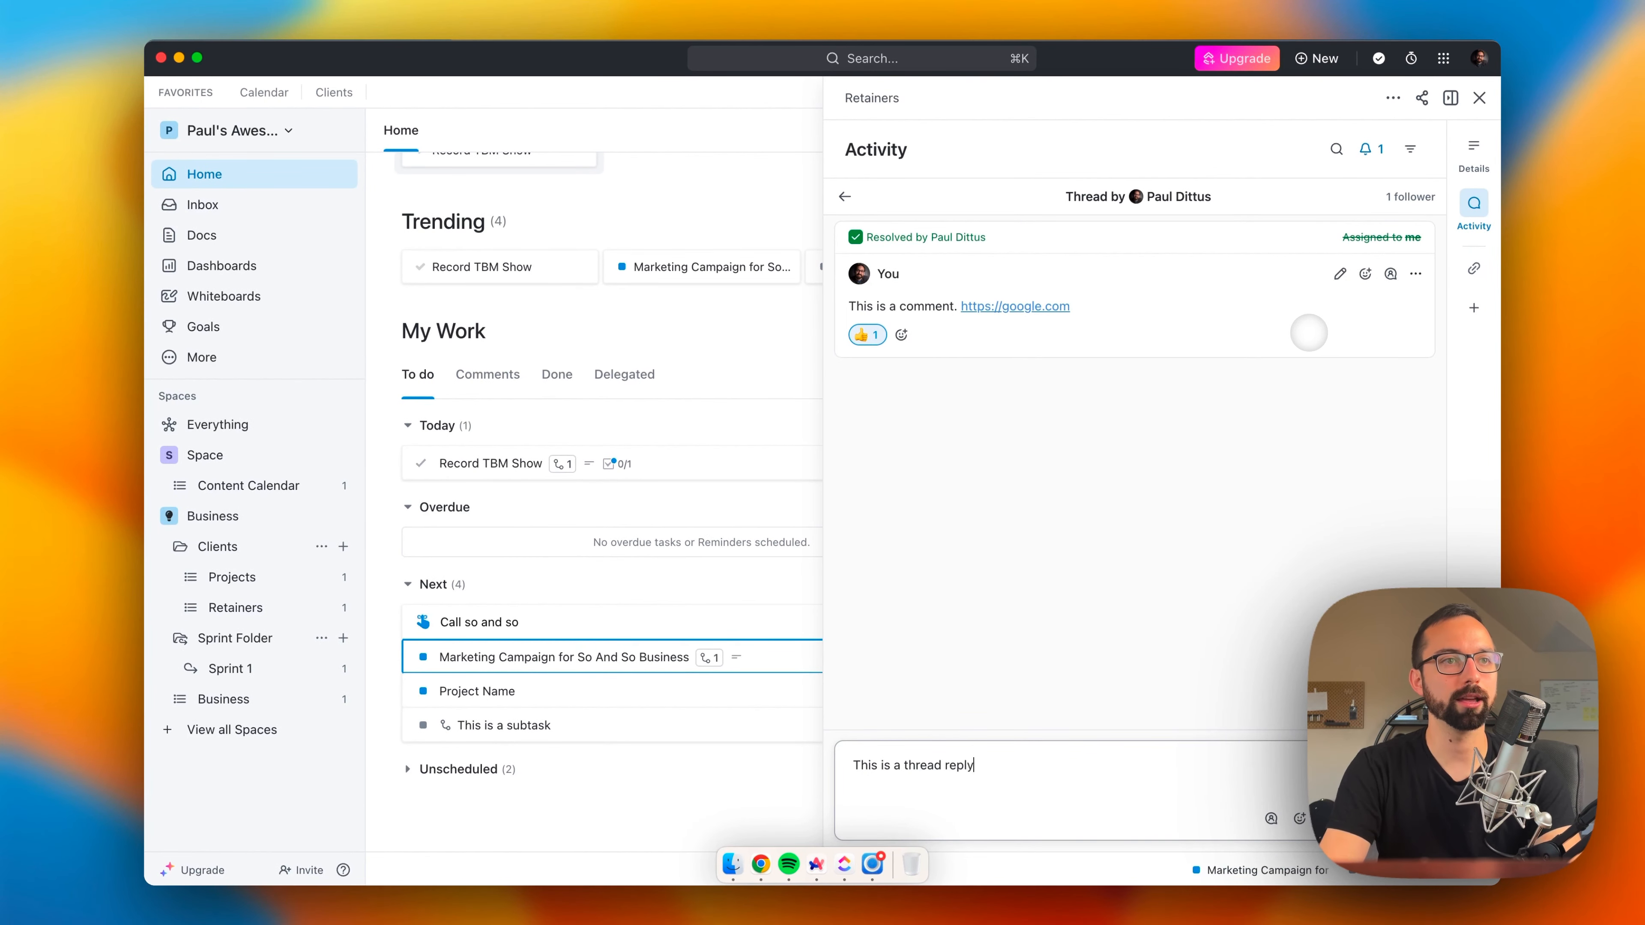
key("Return")
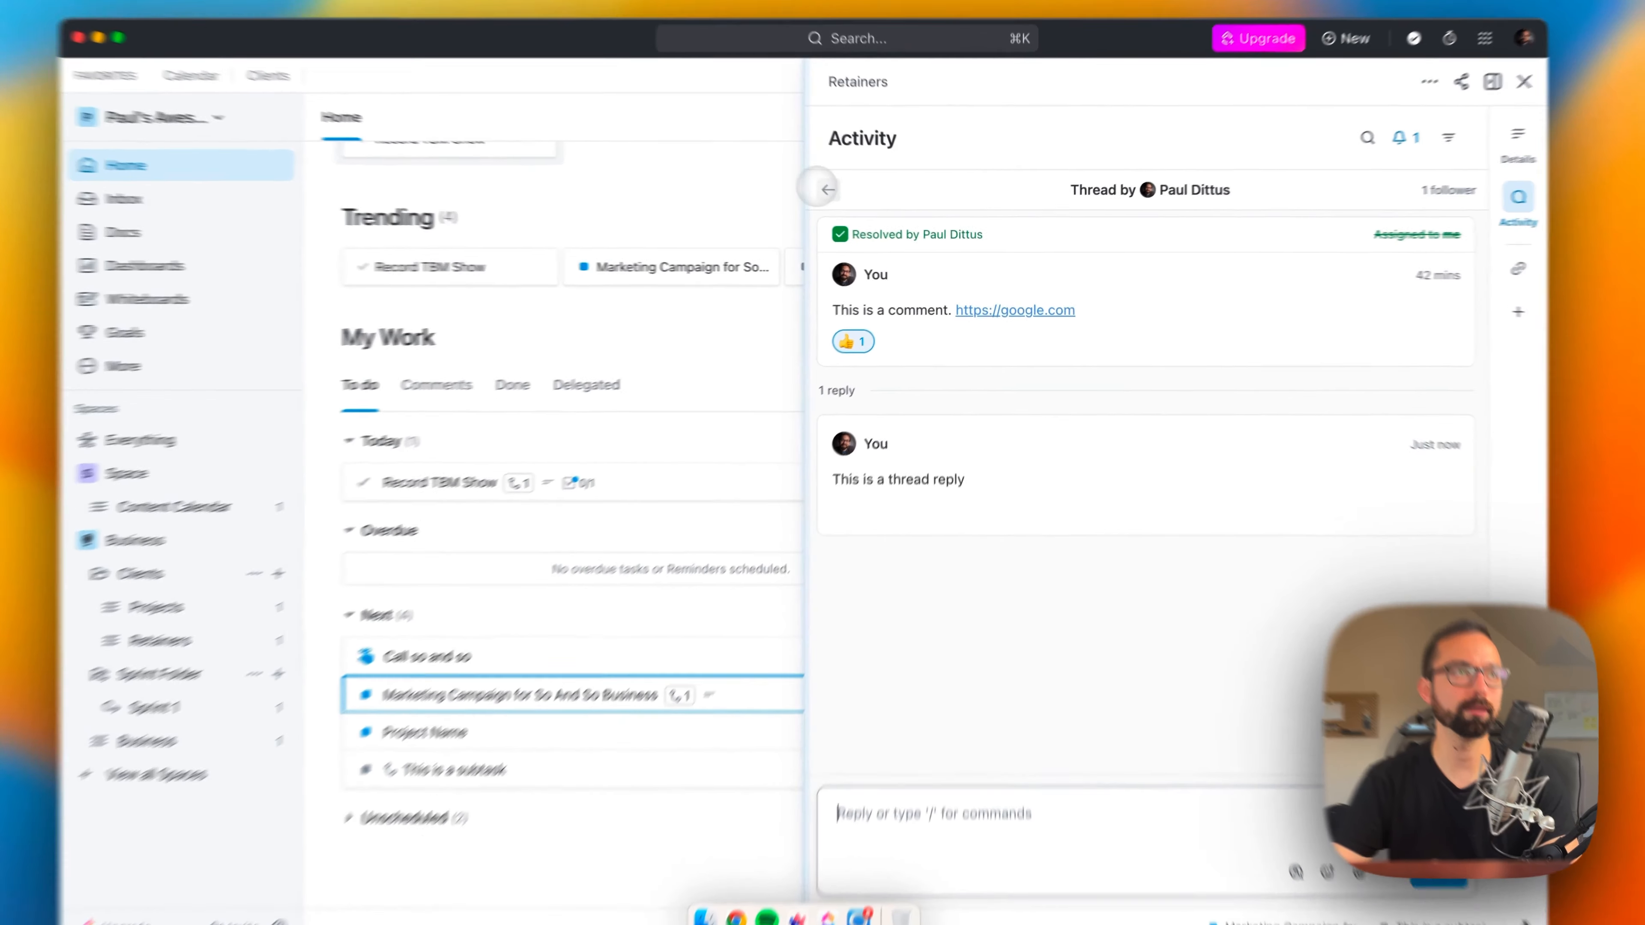
left_click(844, 196)
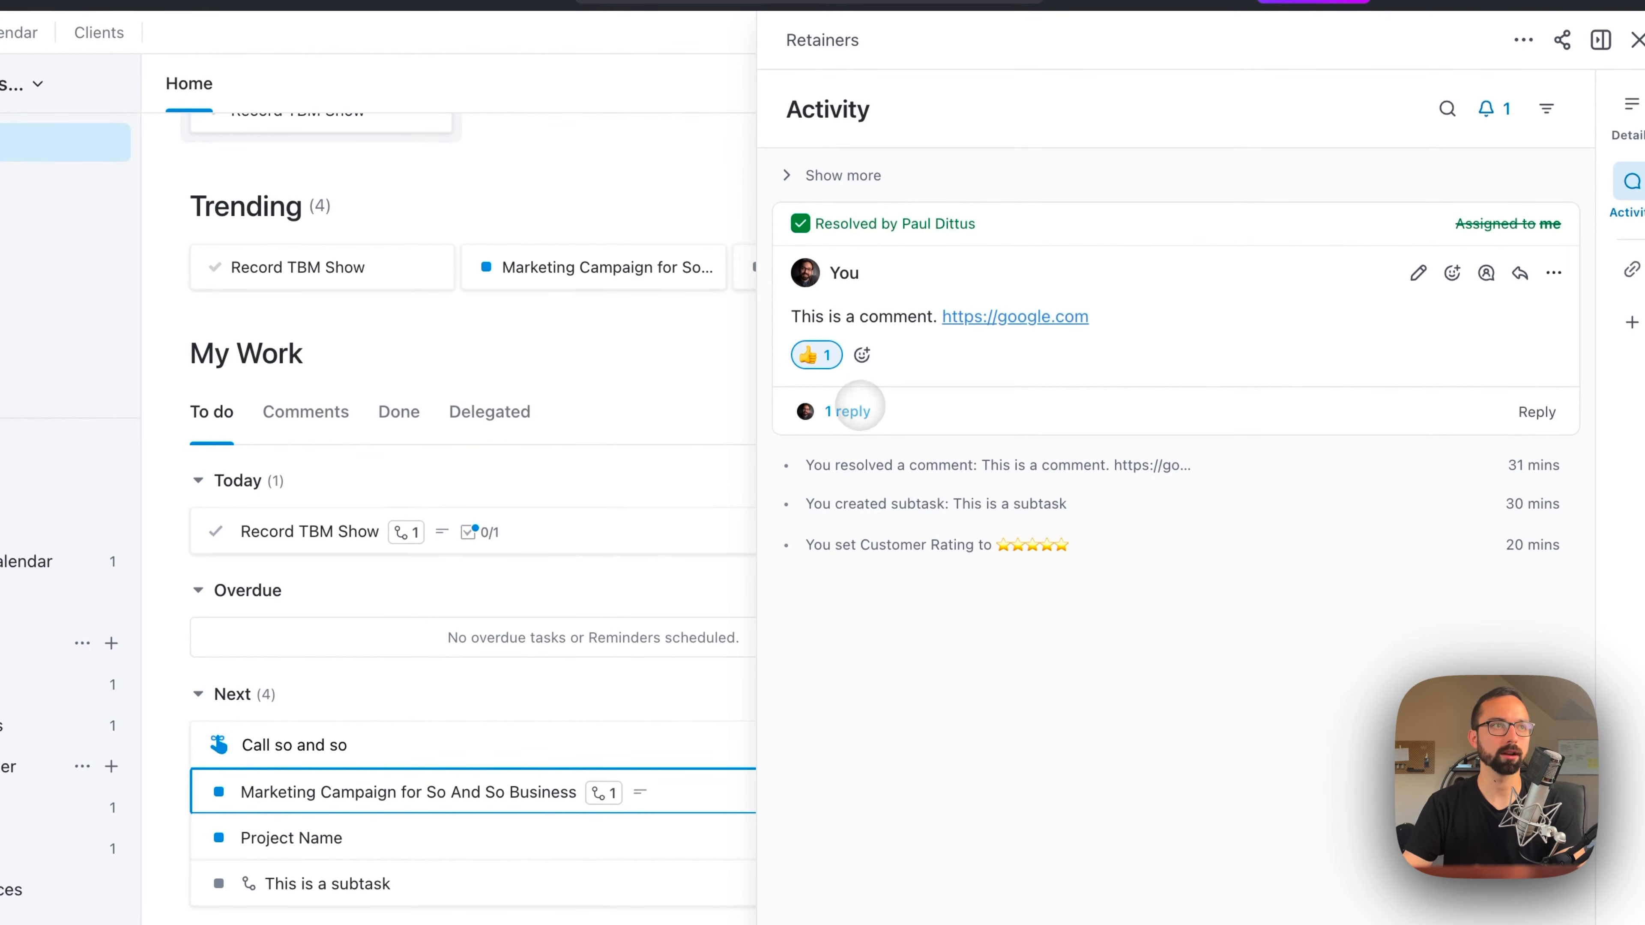
Step: View the comment's reply thread, look over the task in its full-size view, and close the task
left_click(853, 410)
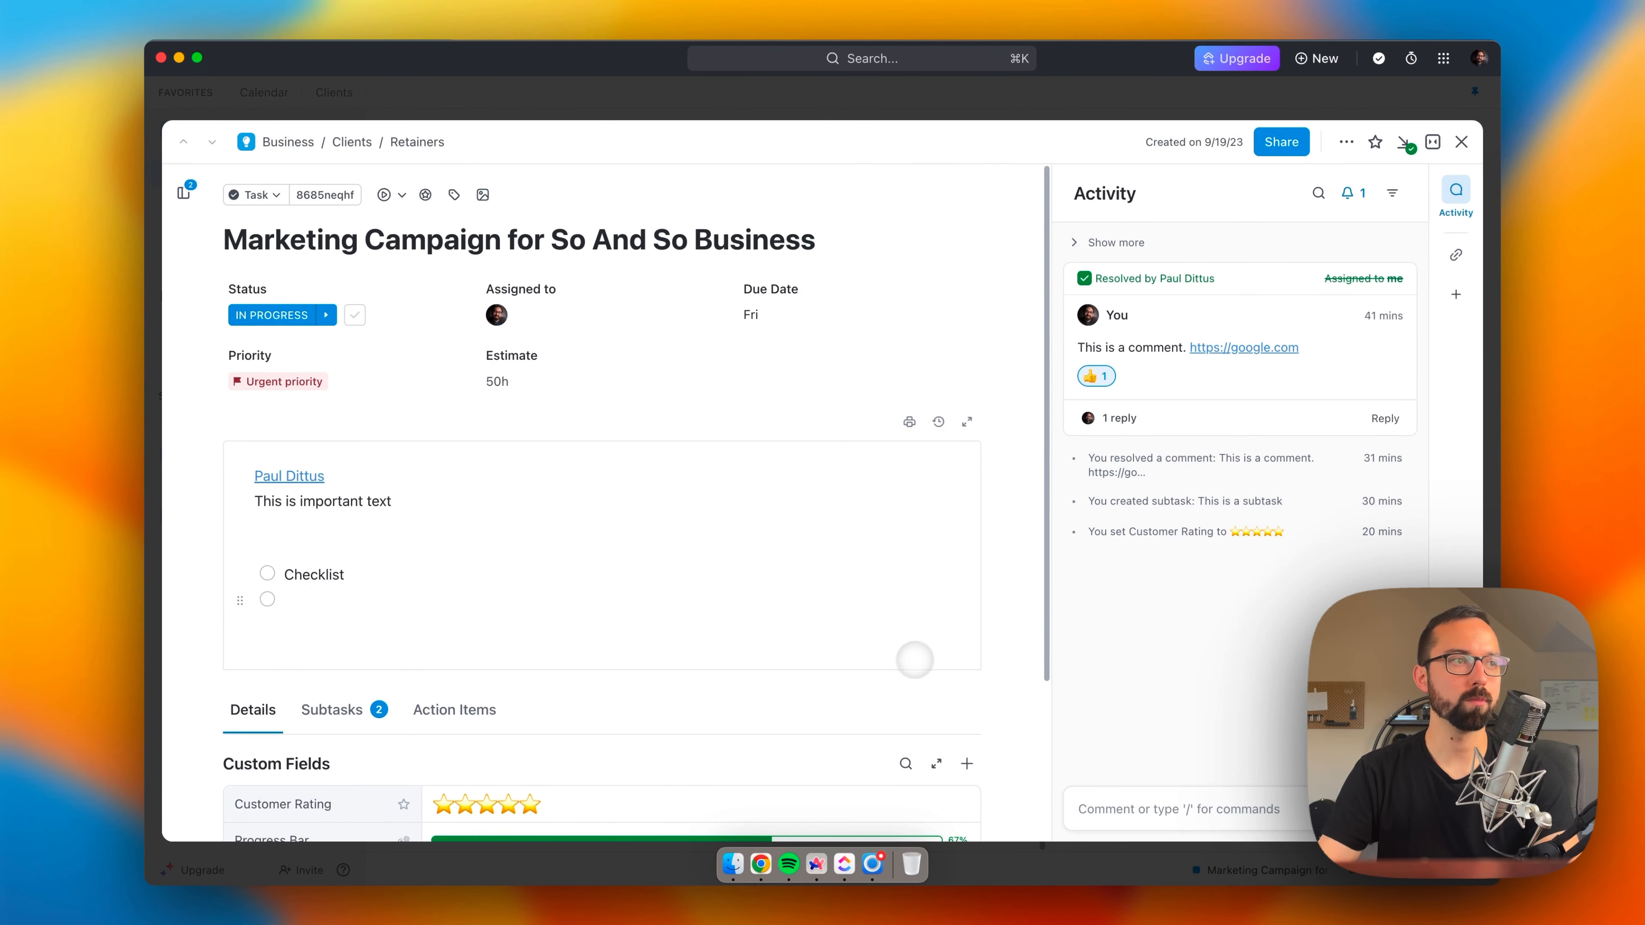
scroll(910, 653, "down", 3)
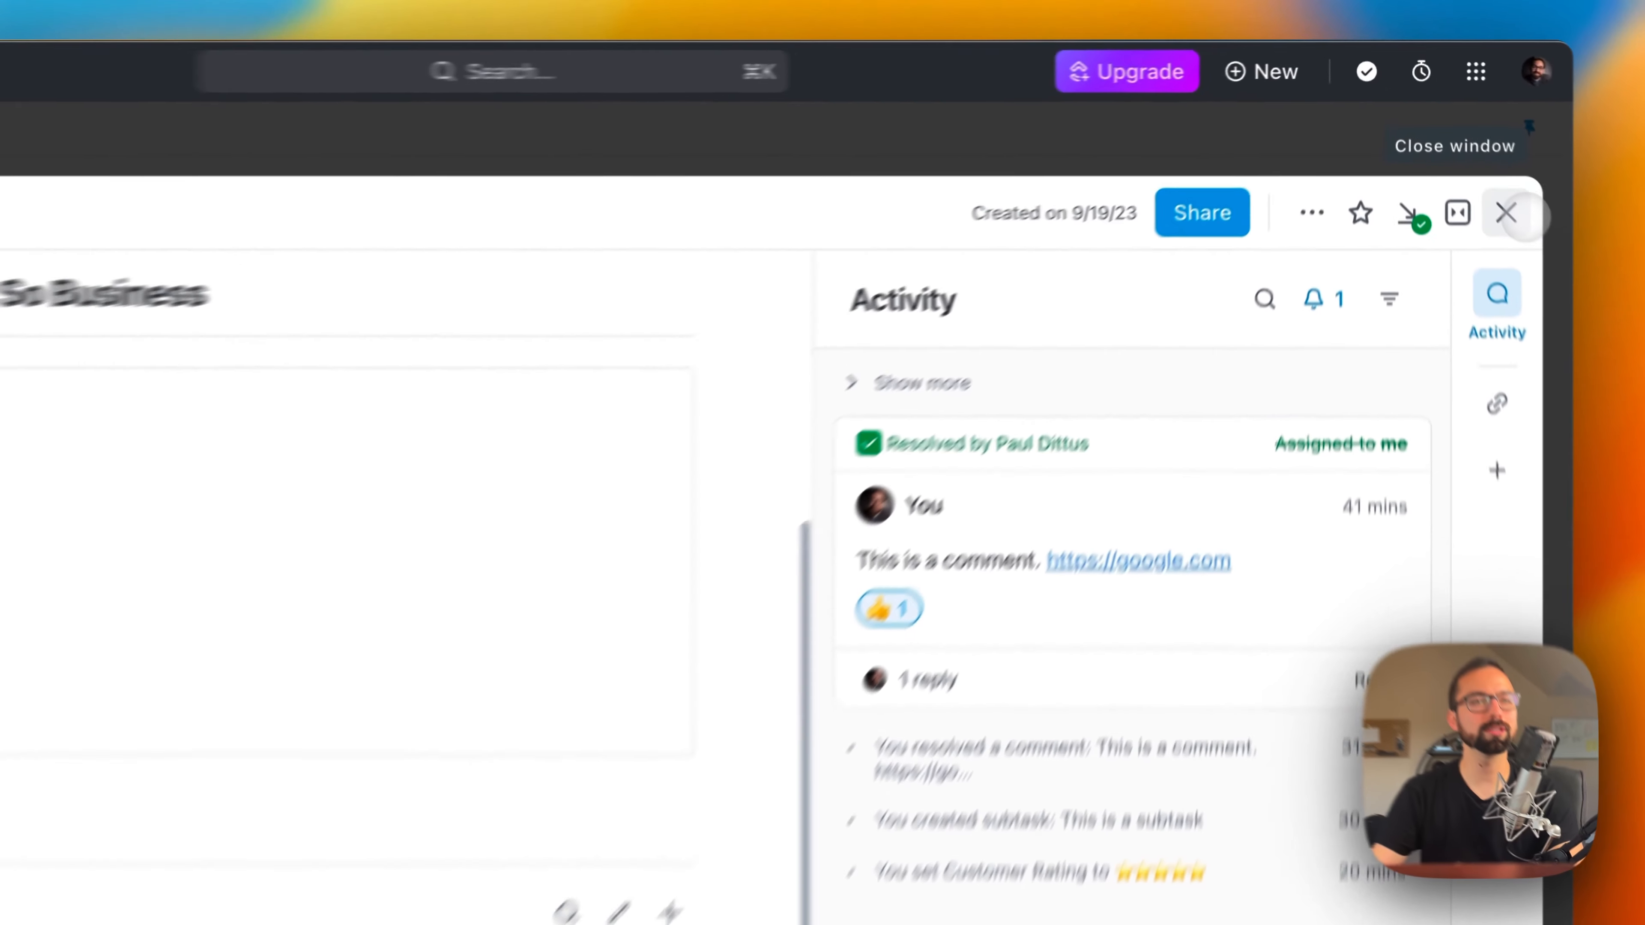
left_click(1461, 141)
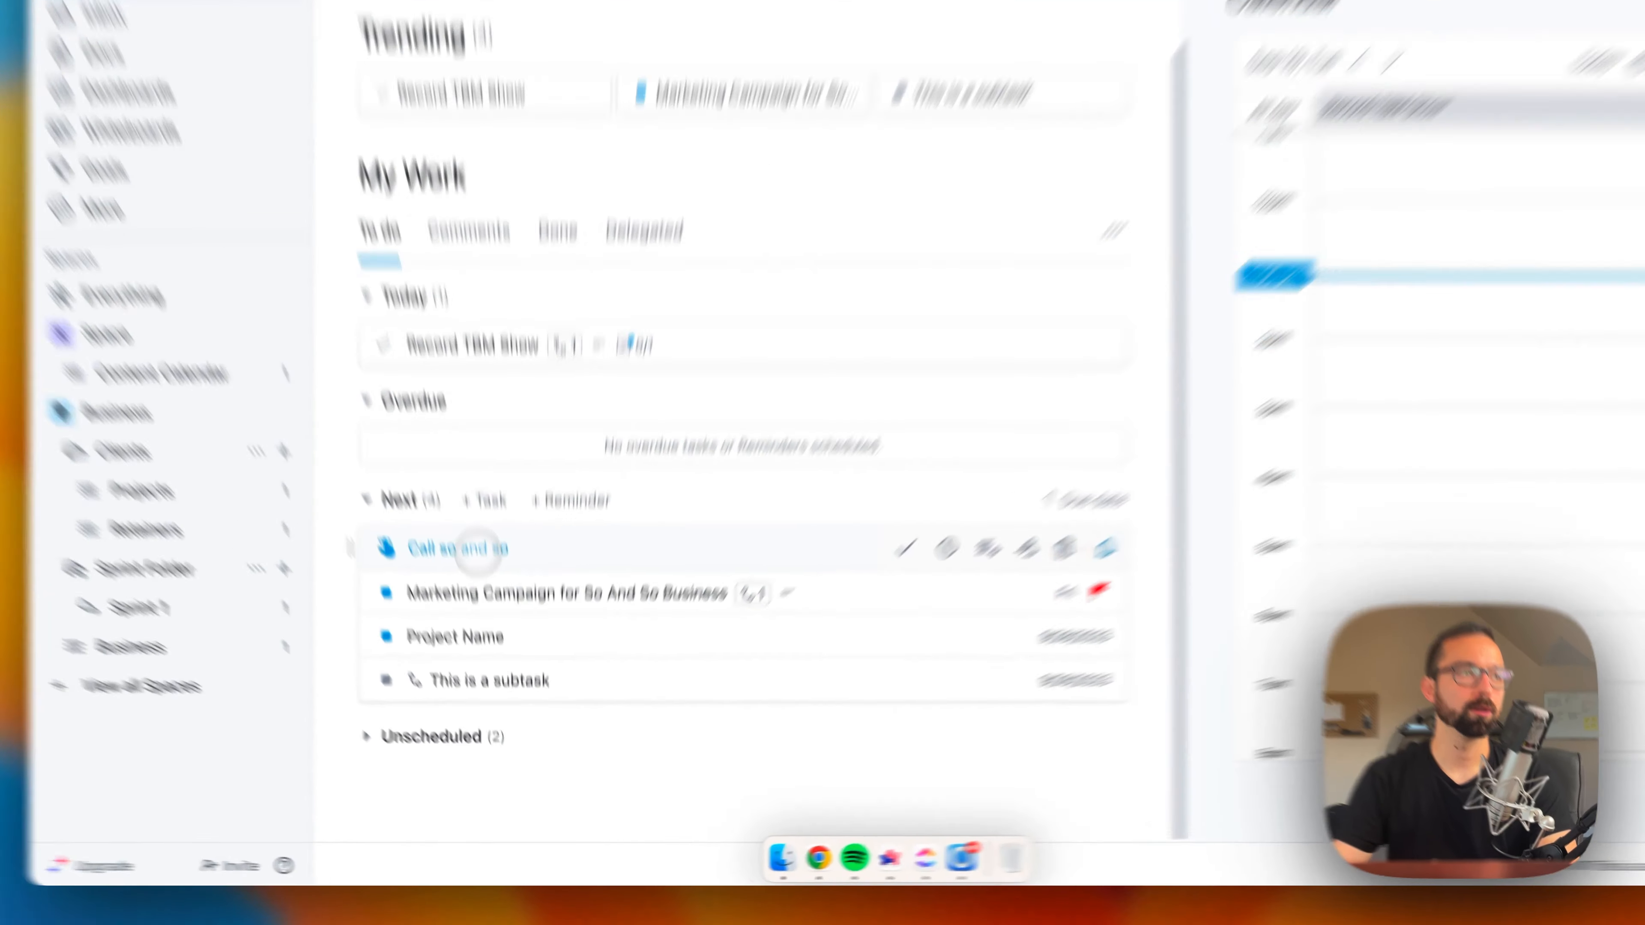
Step: Explore the "Call so and so" reminder's options for converting it to a task, delegating it and snoozing it
left_click(494, 623)
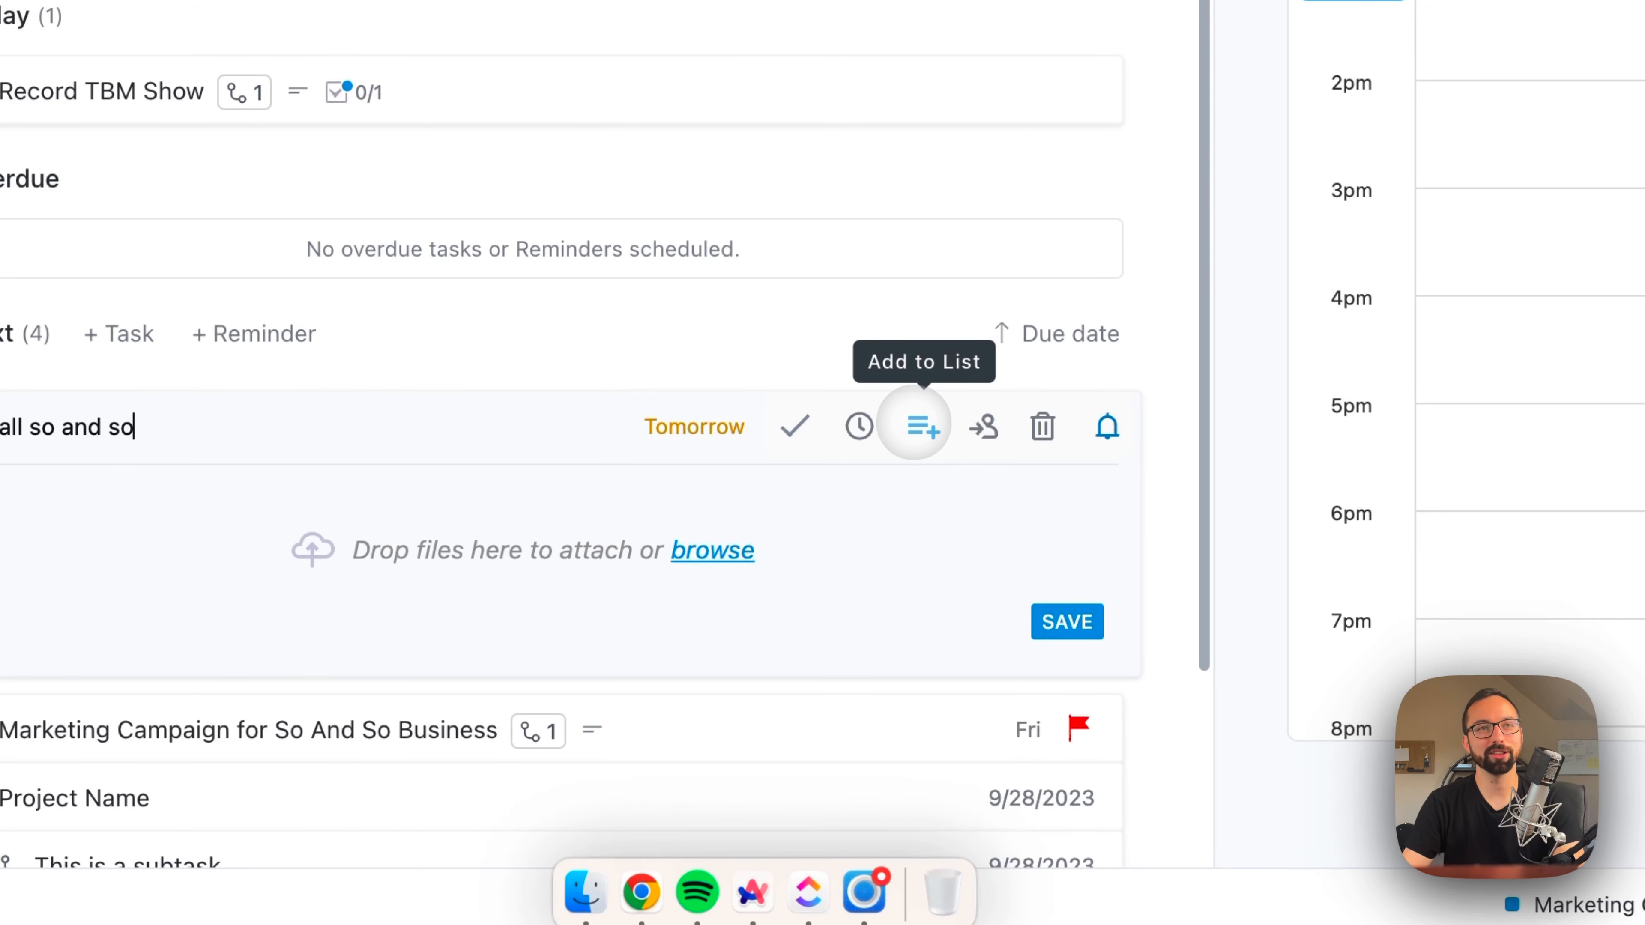
left_click(914, 425)
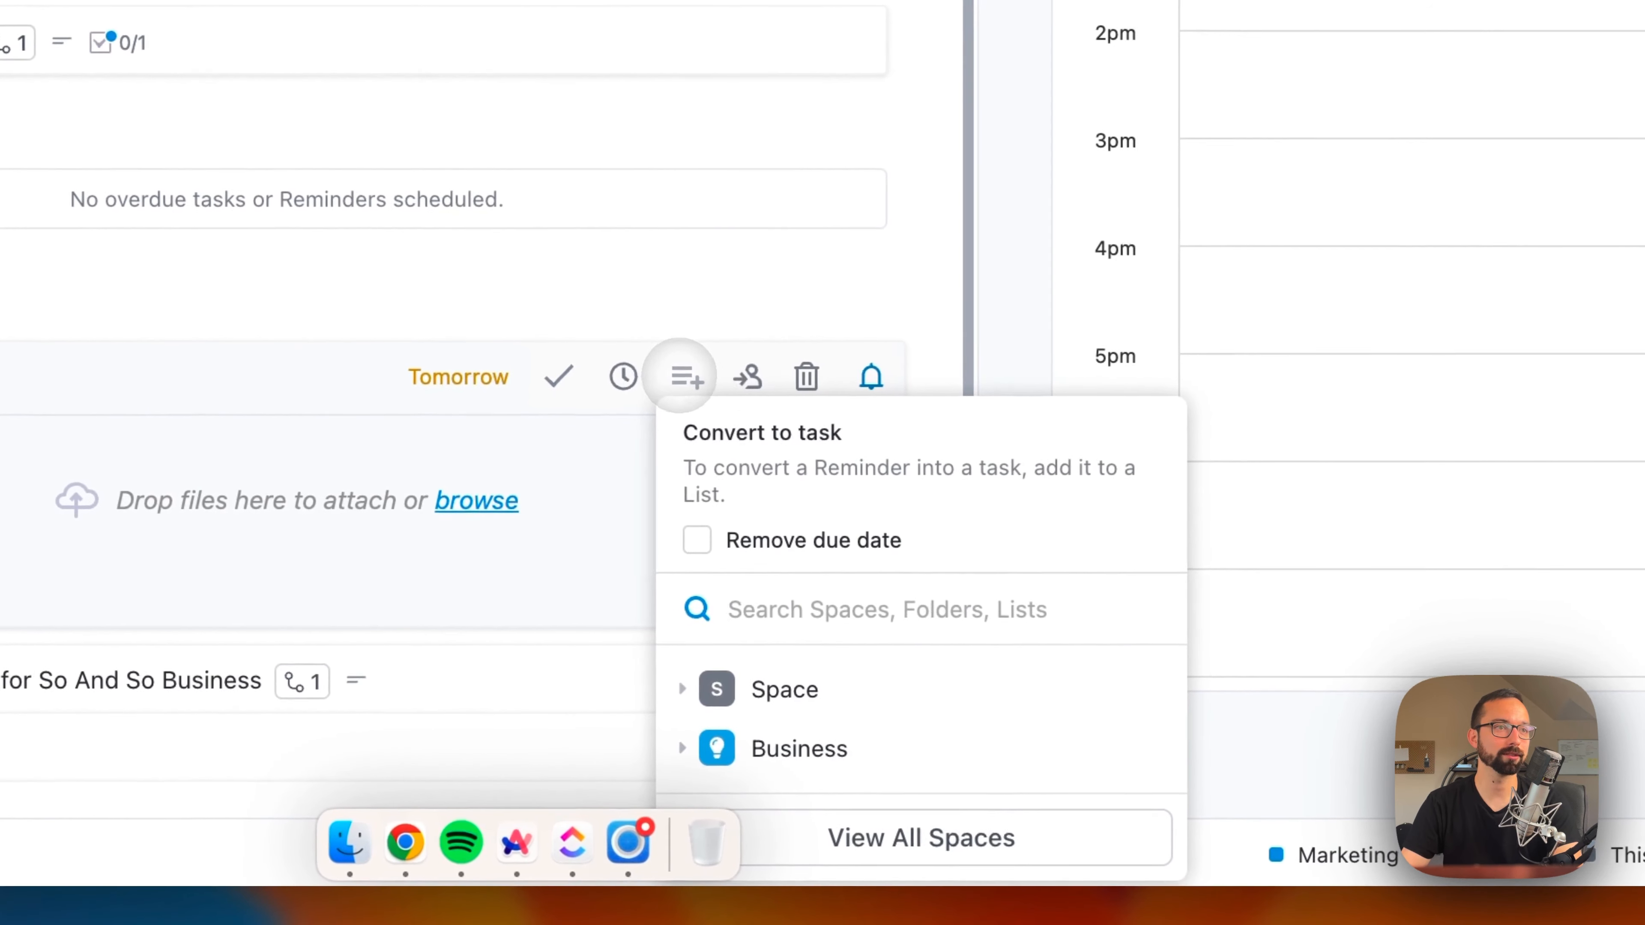
left_click(707, 304)
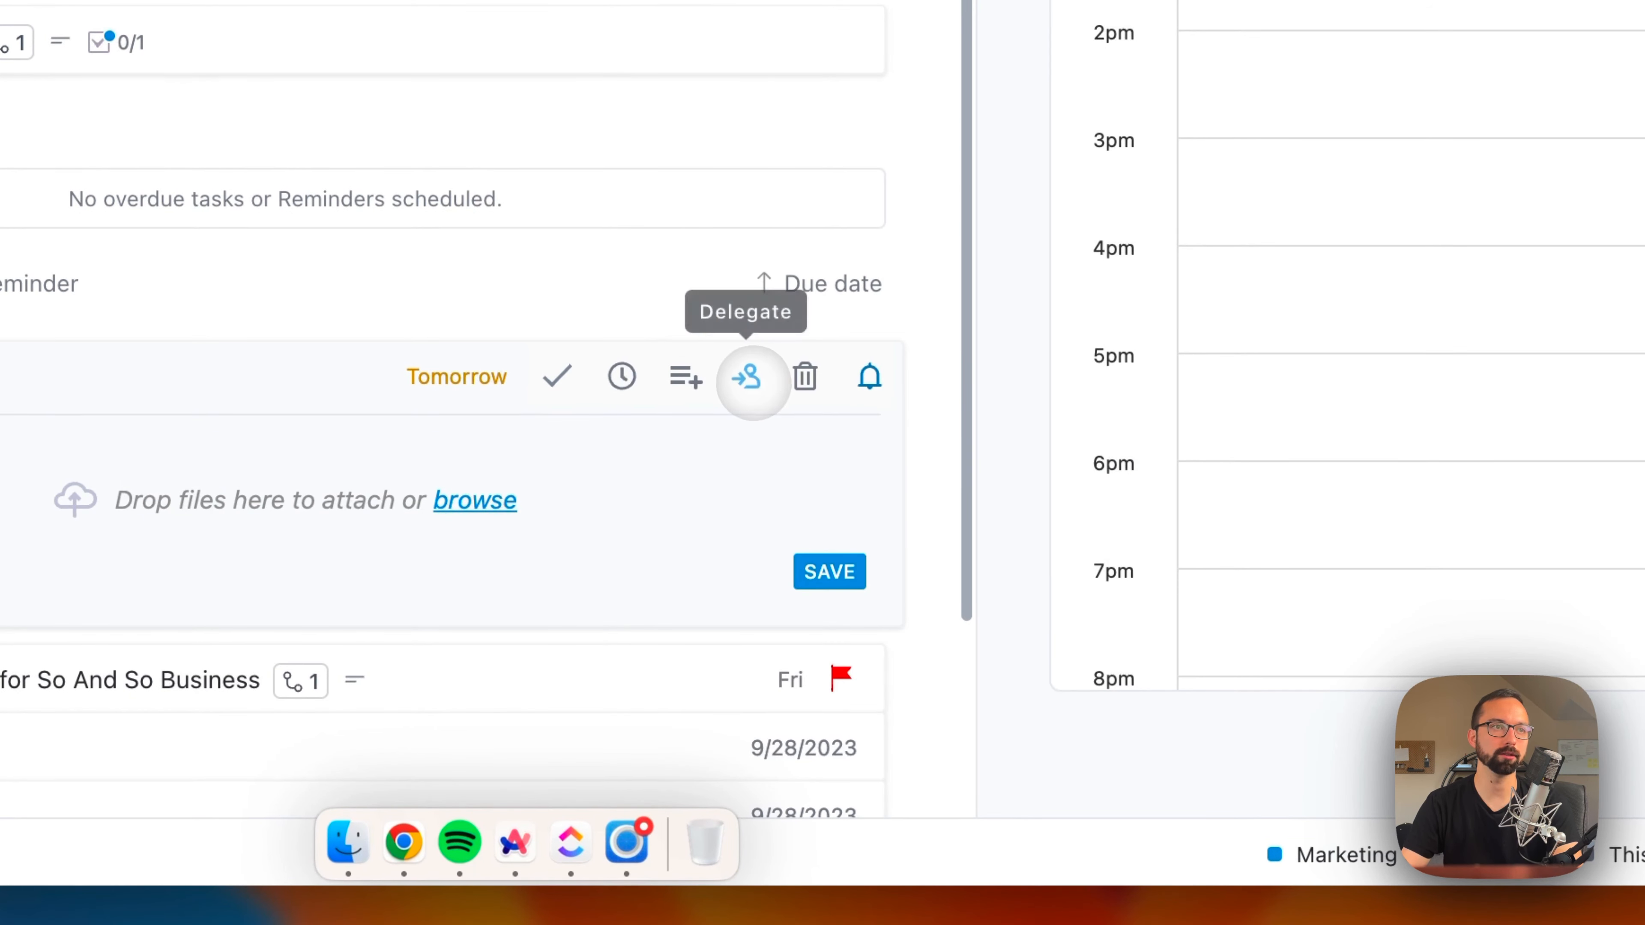
left_click(748, 378)
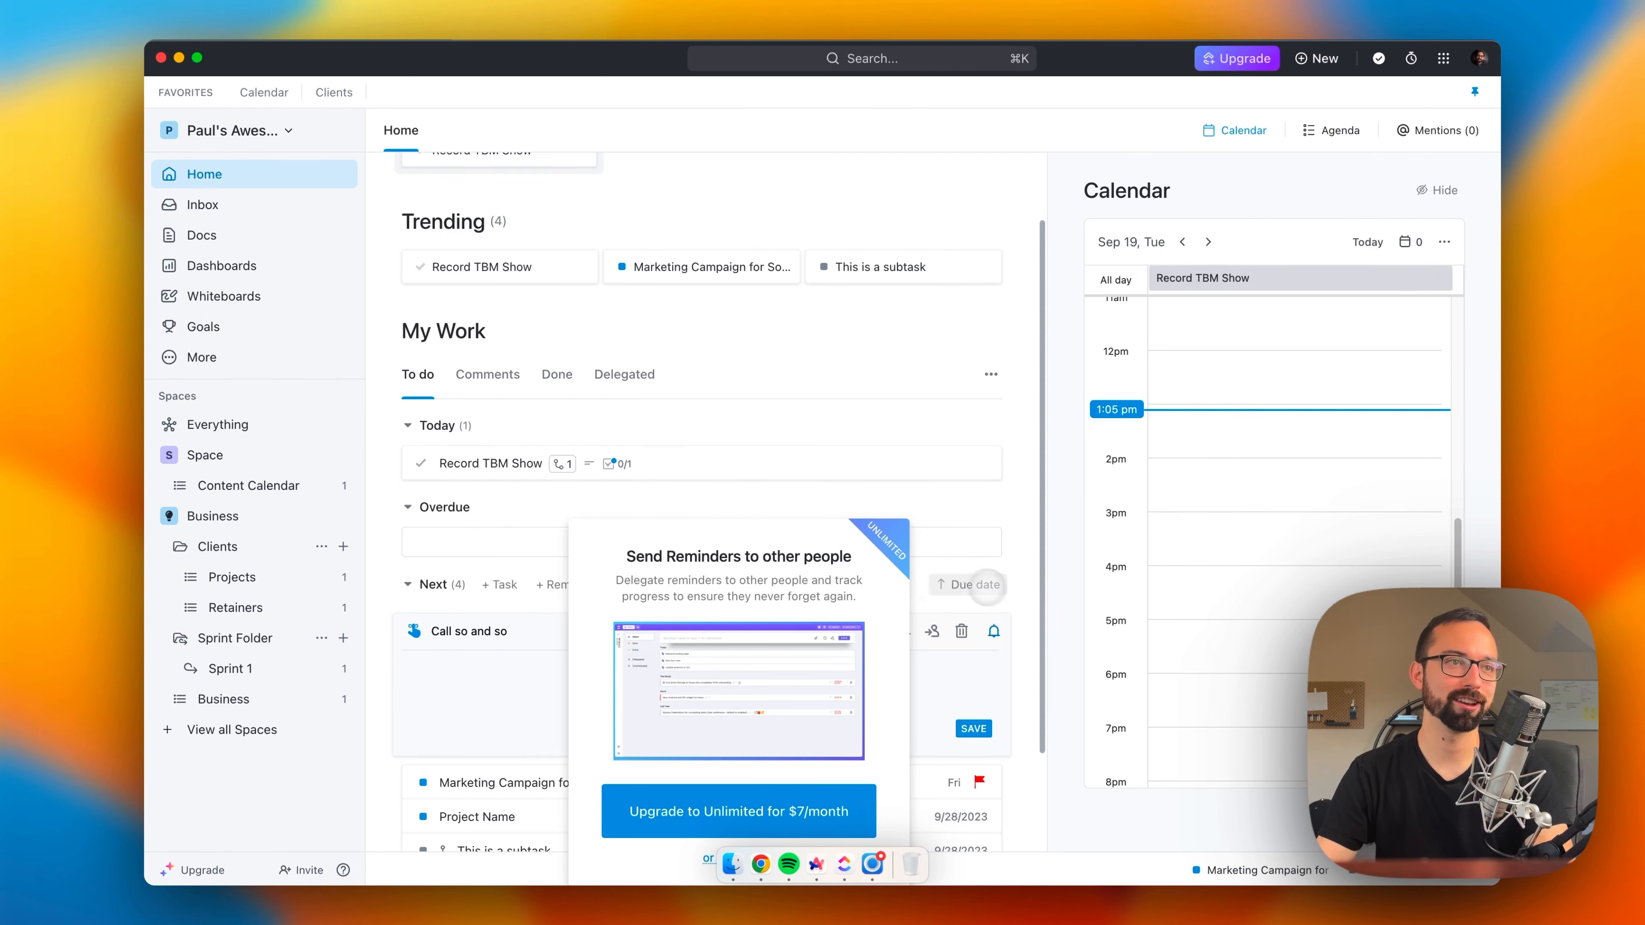
left_click(998, 553)
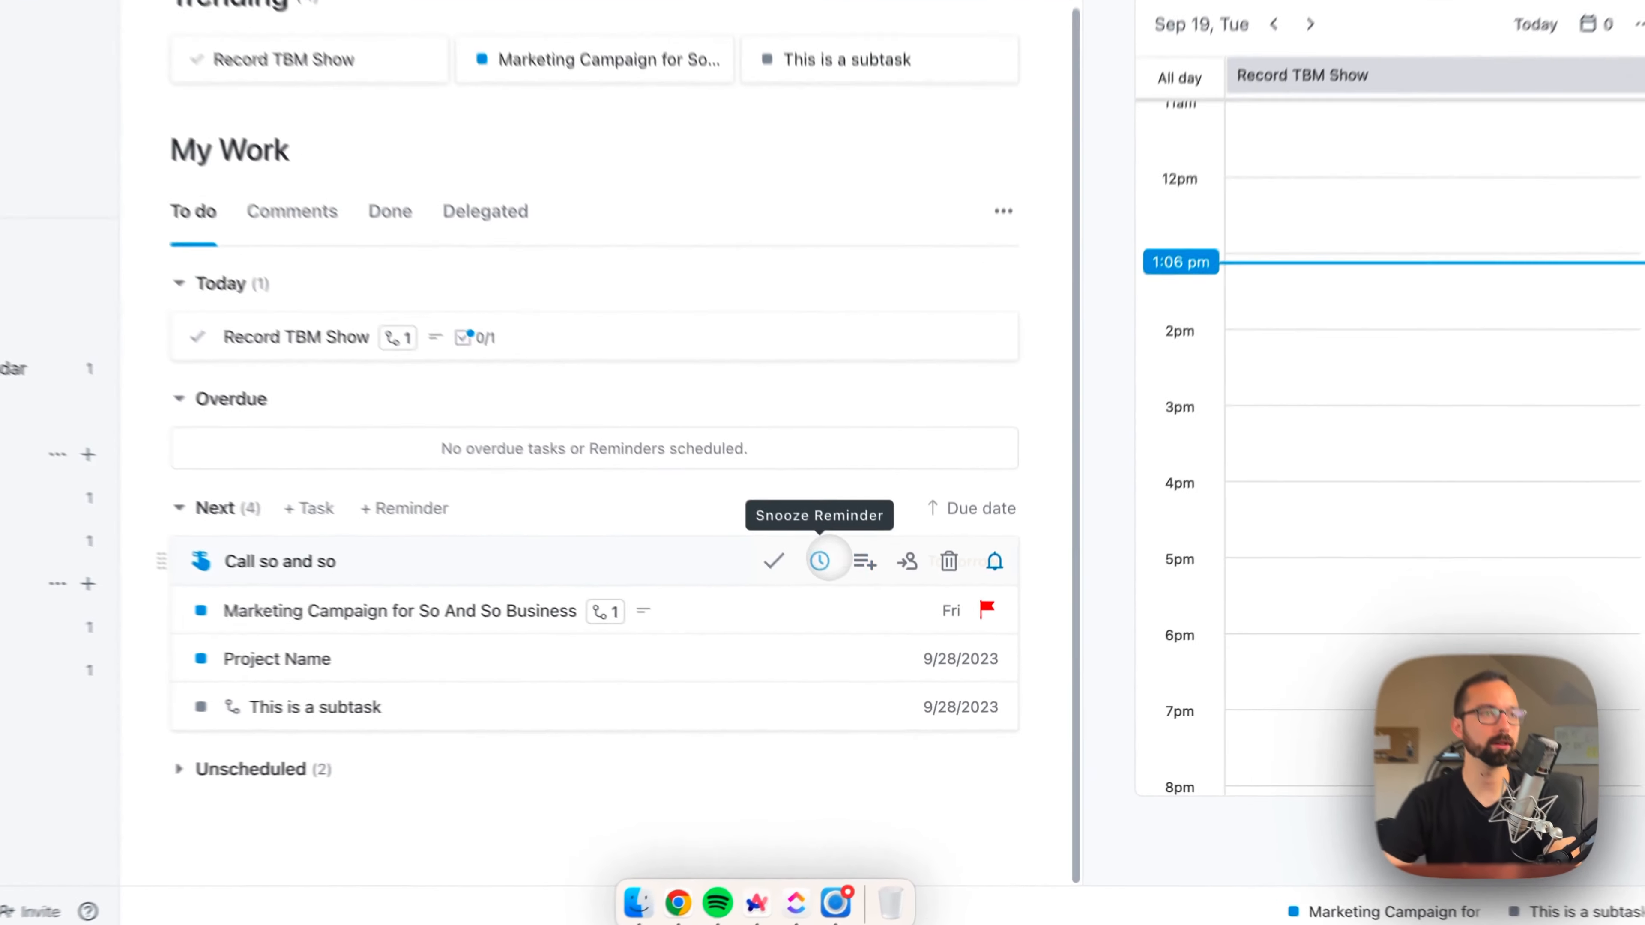
left_click(860, 622)
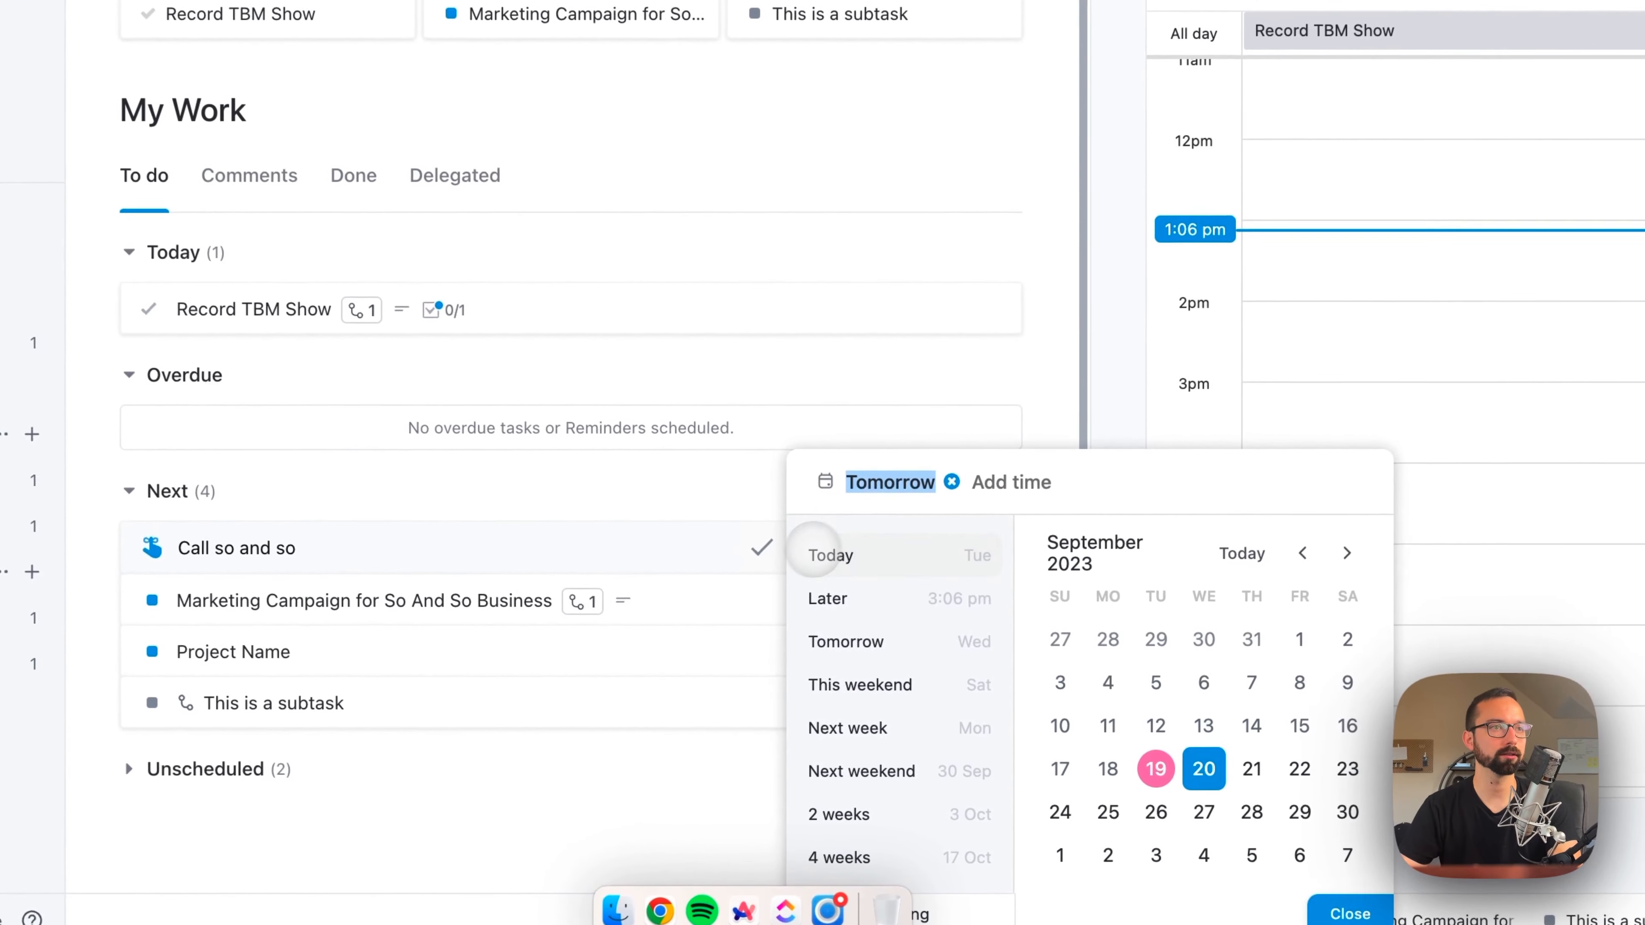
left_click(578, 530)
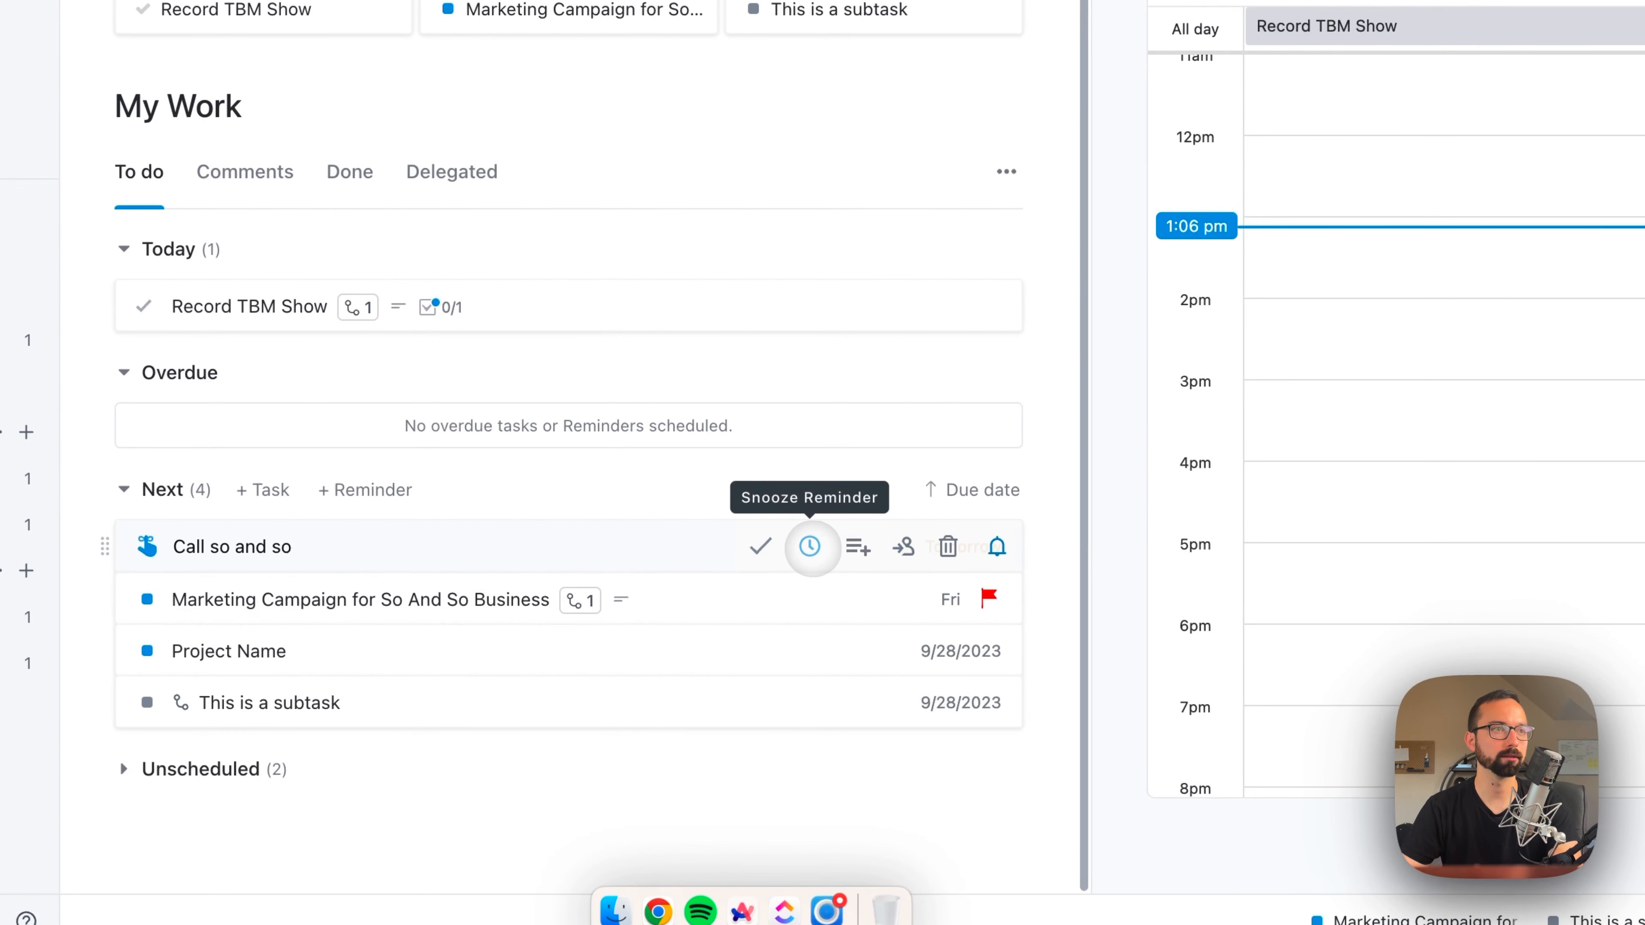
Step: Set the "Marketing Campaign for So And So Business" task's due date to yesterday
left_click(895, 598)
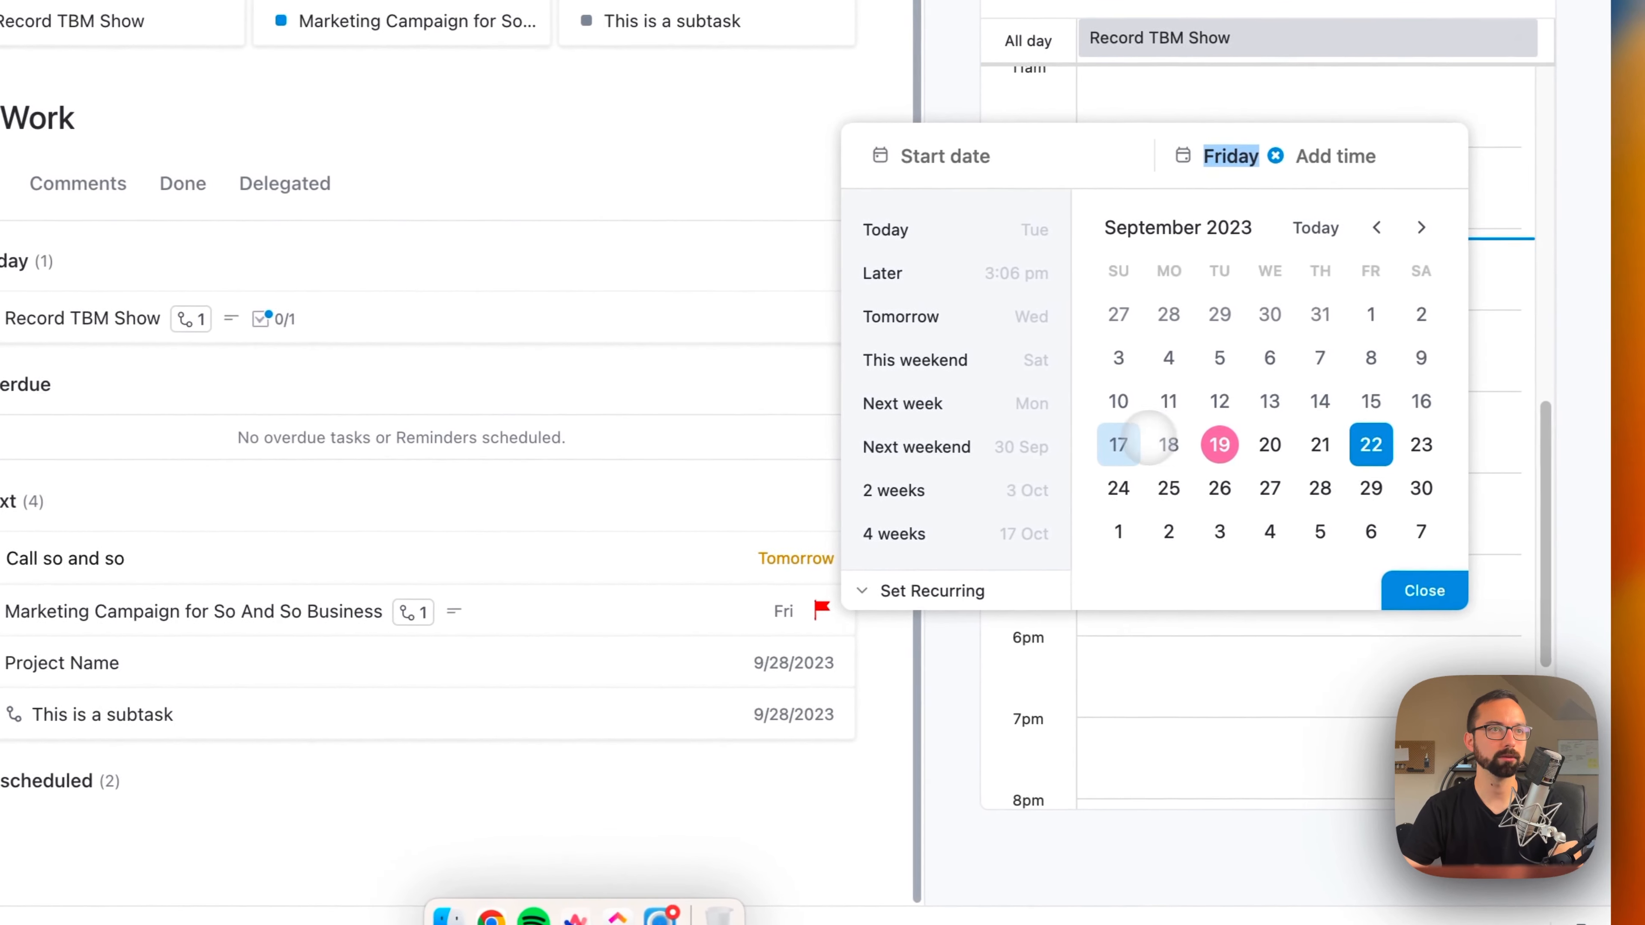
left_click(1130, 443)
left_click(1421, 587)
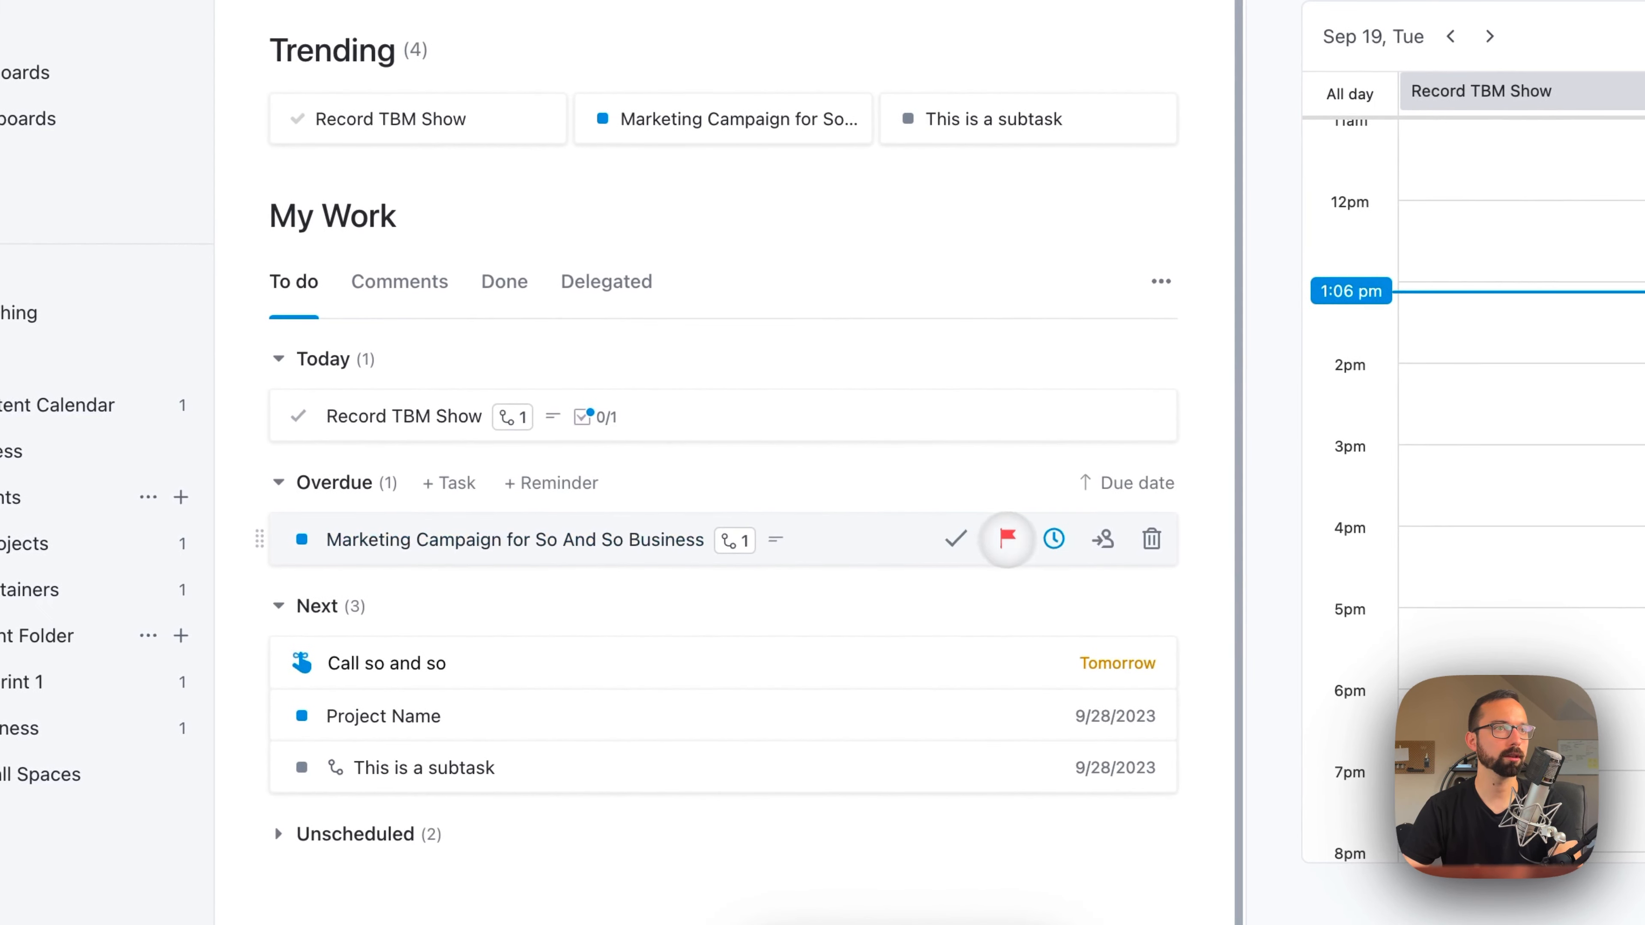
left_click(1049, 543)
left_click(1376, 345)
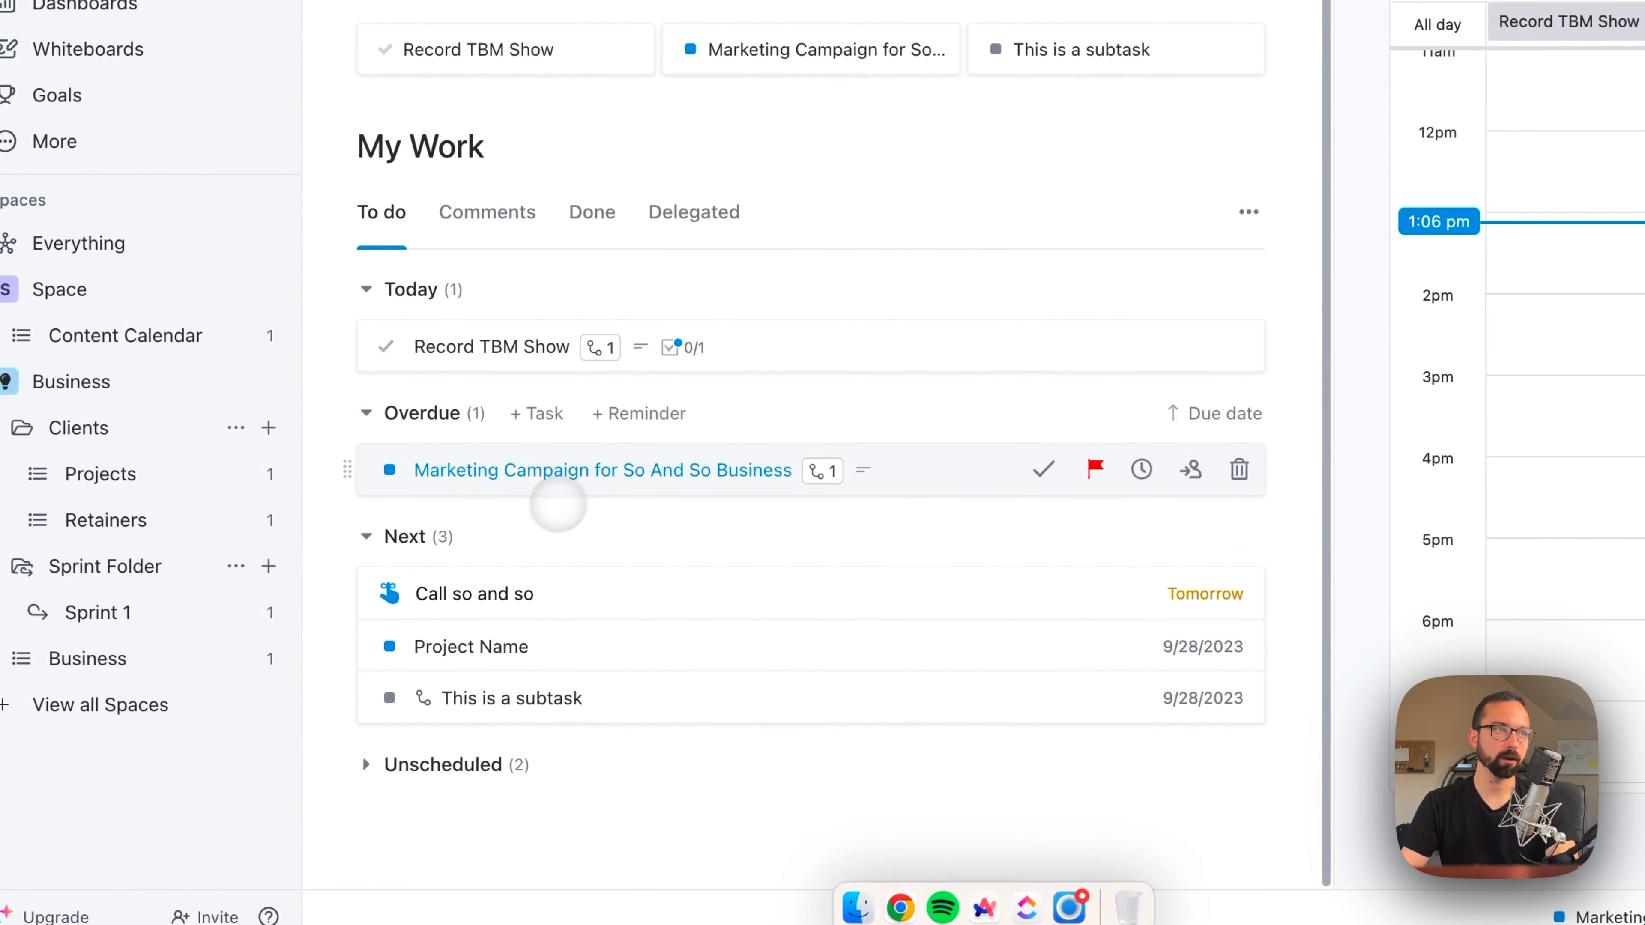
Step: Move the Marketing Campaign task from the Overdue group into the Next group under My Work, rescheduling it for tomorrow
left_click_drag(605, 470, 543, 638)
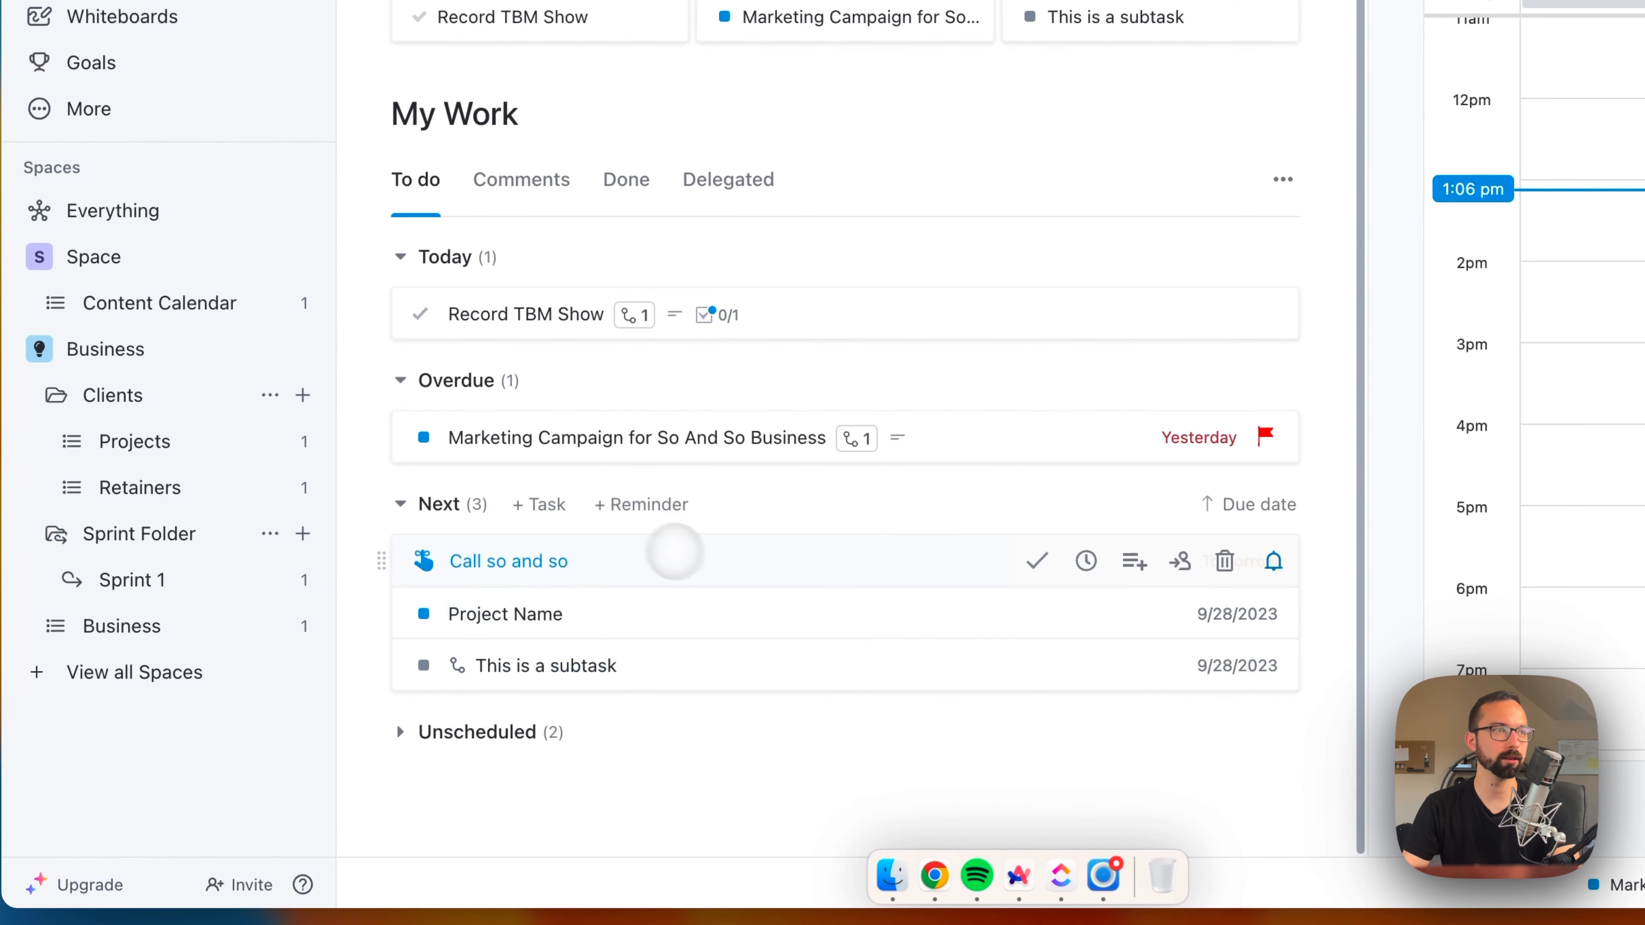
left_click_drag(581, 437, 576, 581)
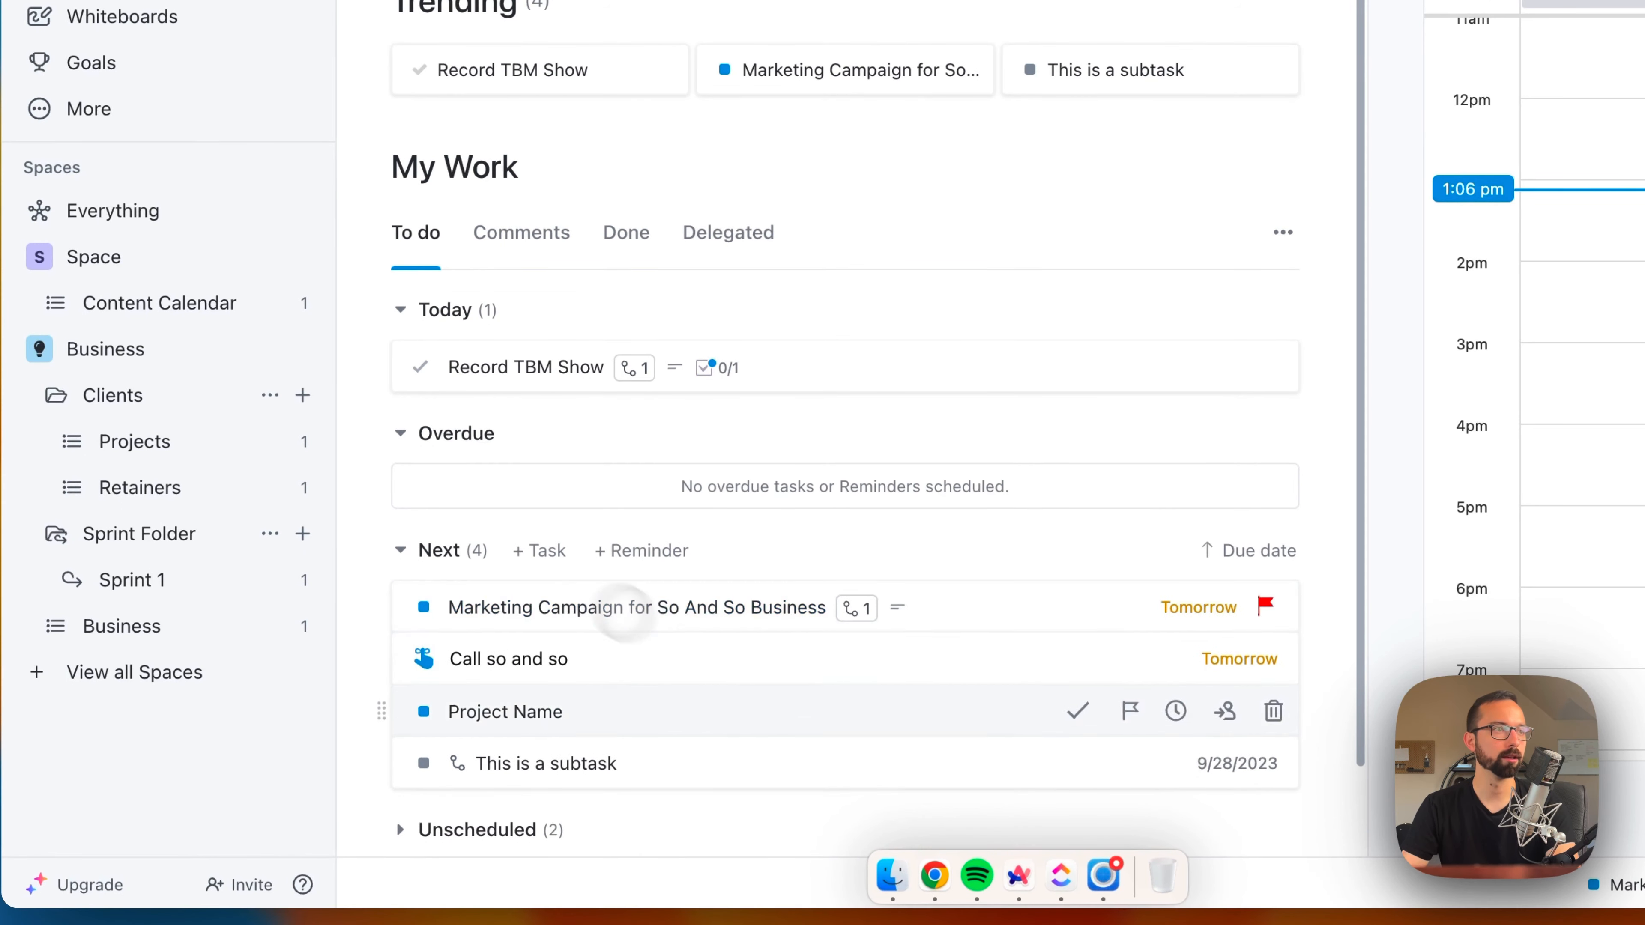
scroll(602, 629, "down", 2)
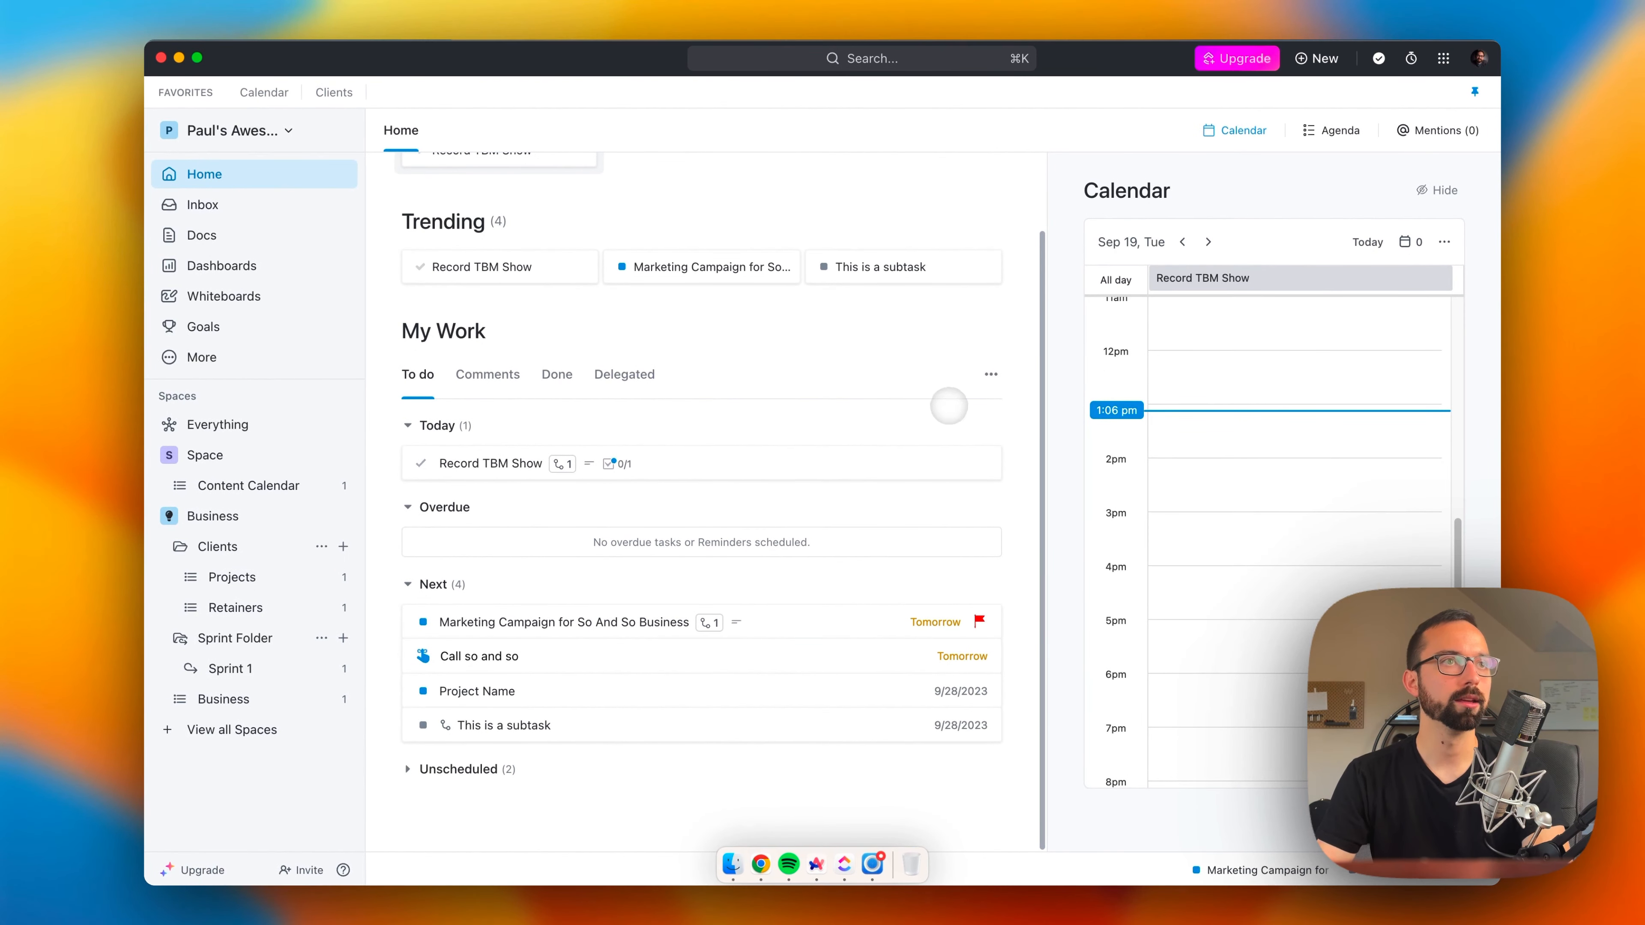
scroll(991, 375, "up", 2)
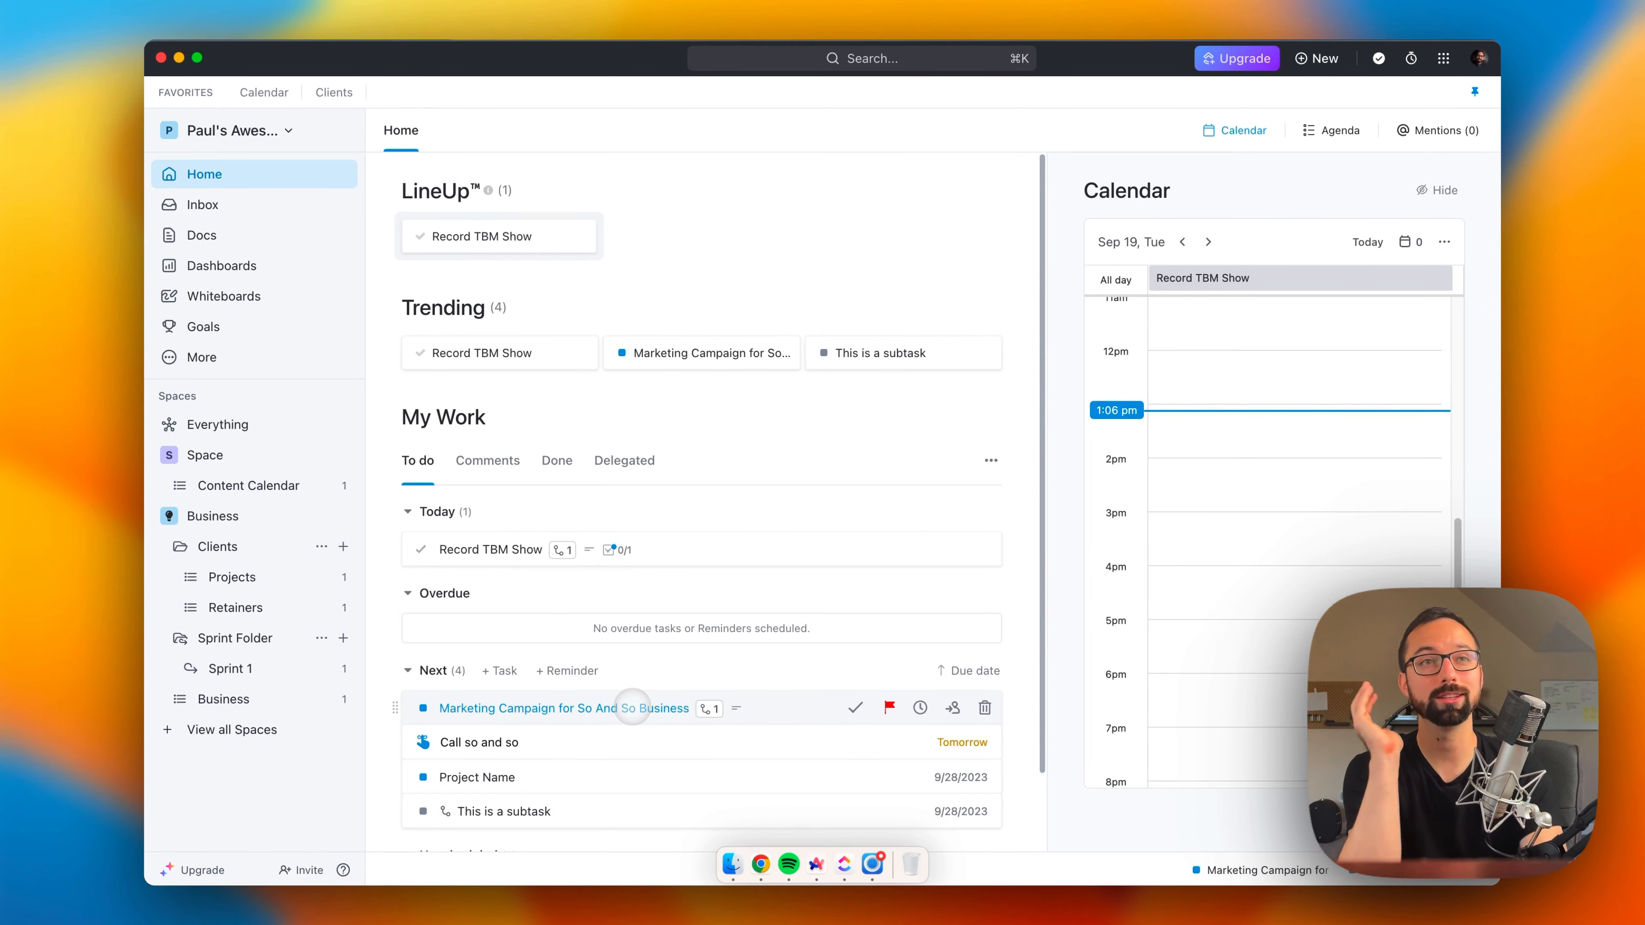
Step: Open the Marketing Campaign task, examine its Subtasks and Action Items sections, and close the task
left_click(635, 708)
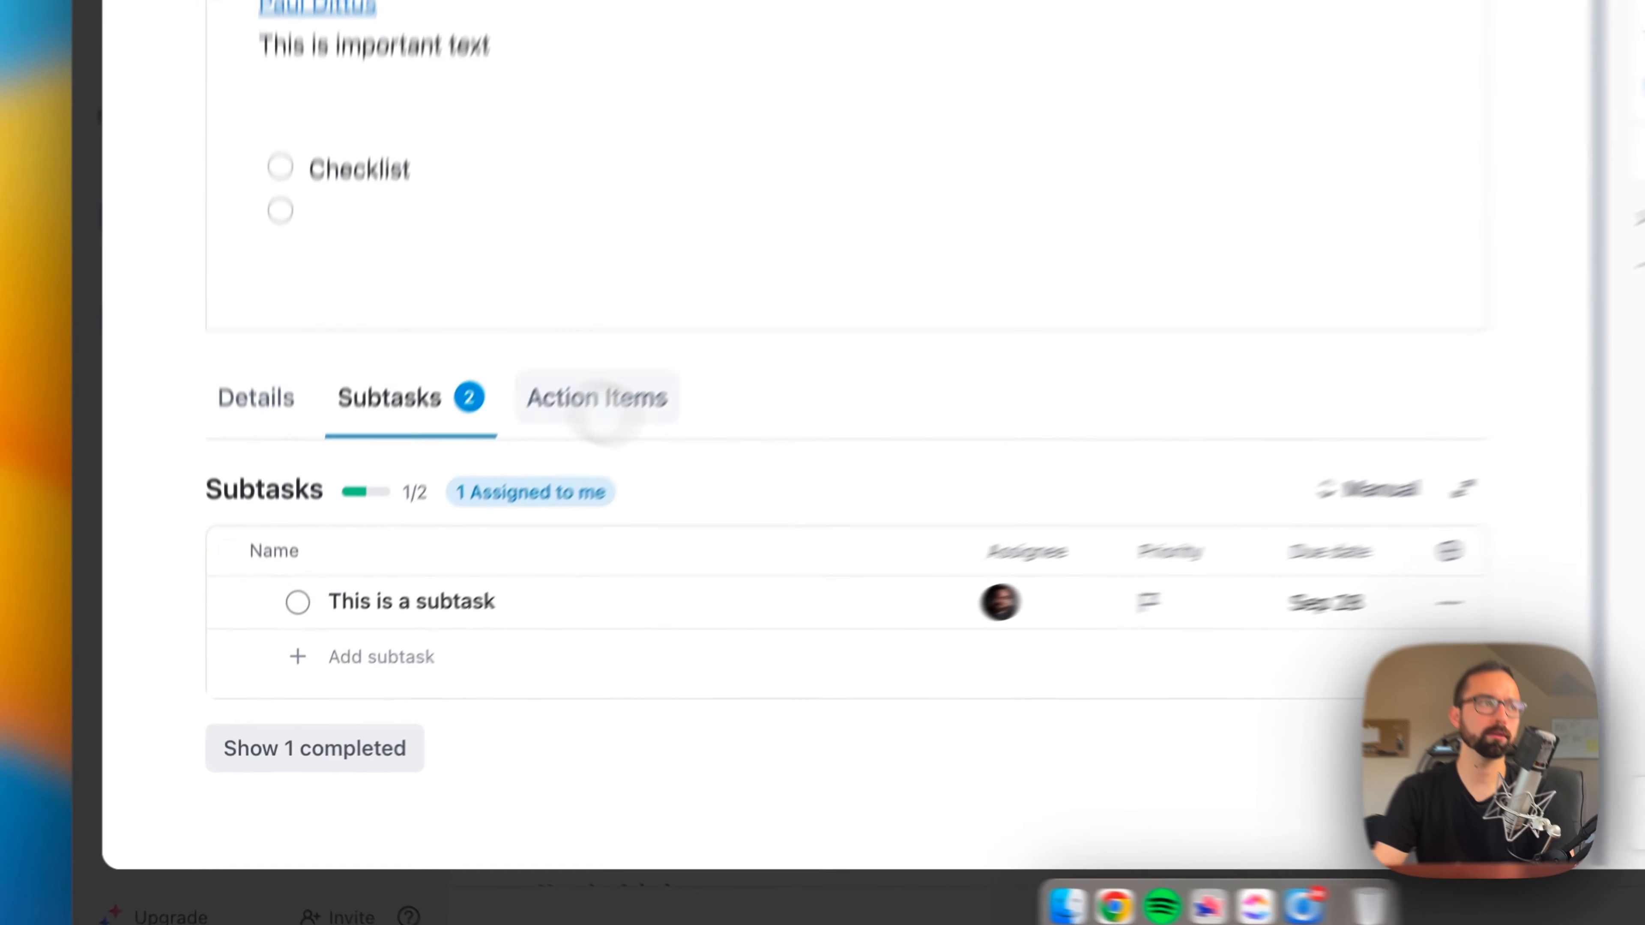
left_click(687, 323)
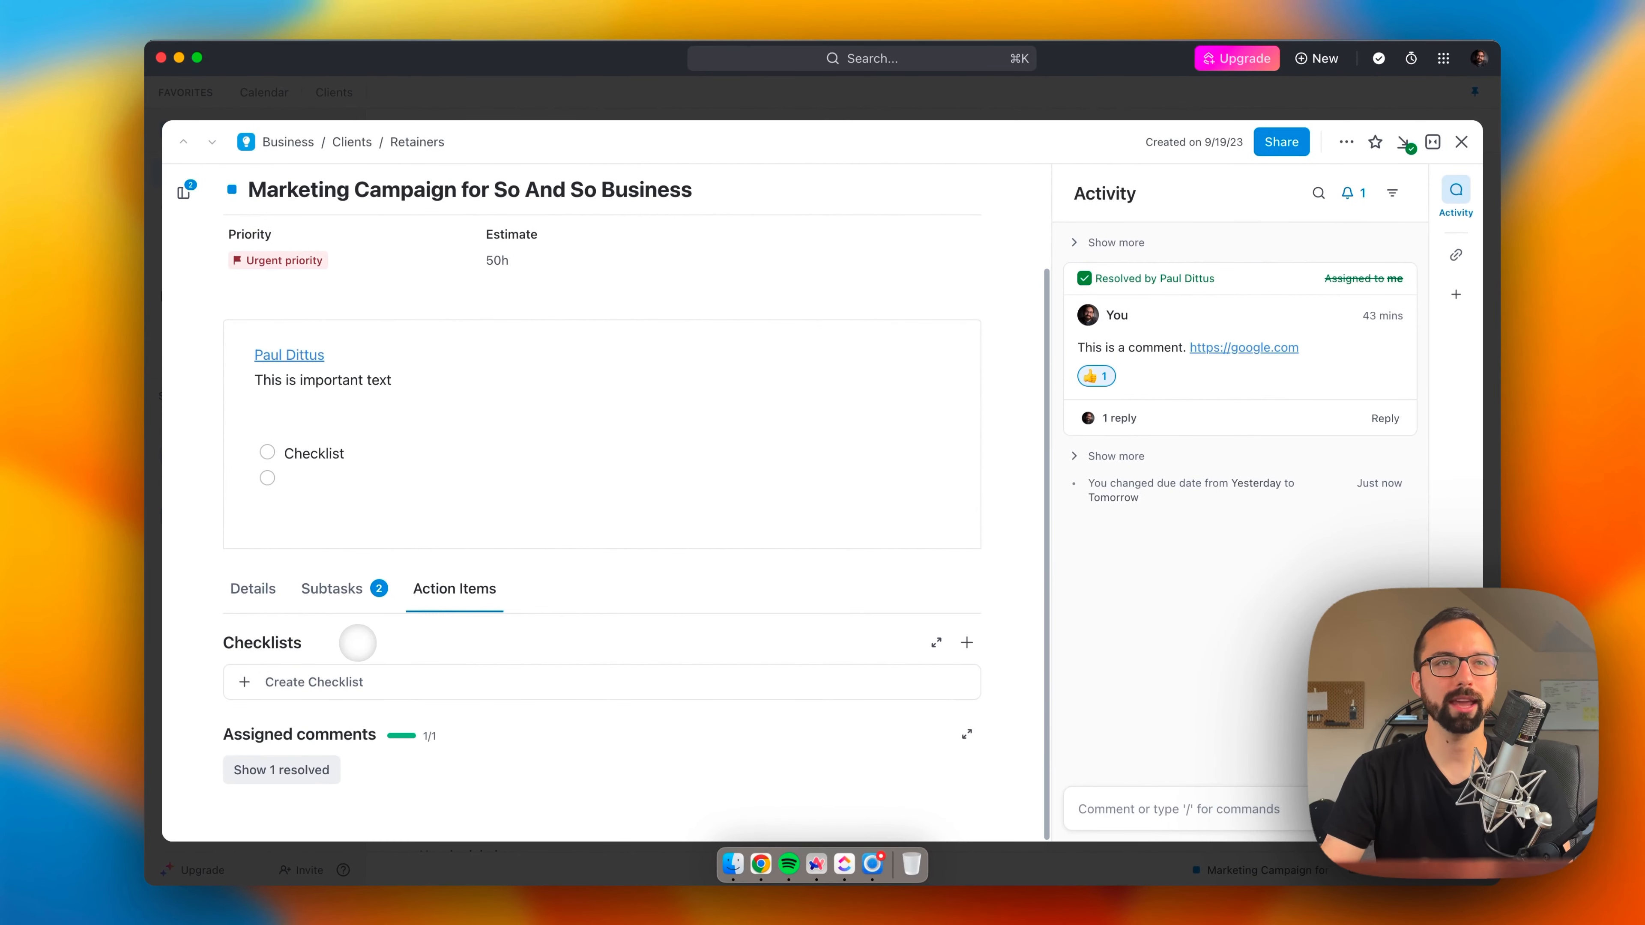
left_click(353, 591)
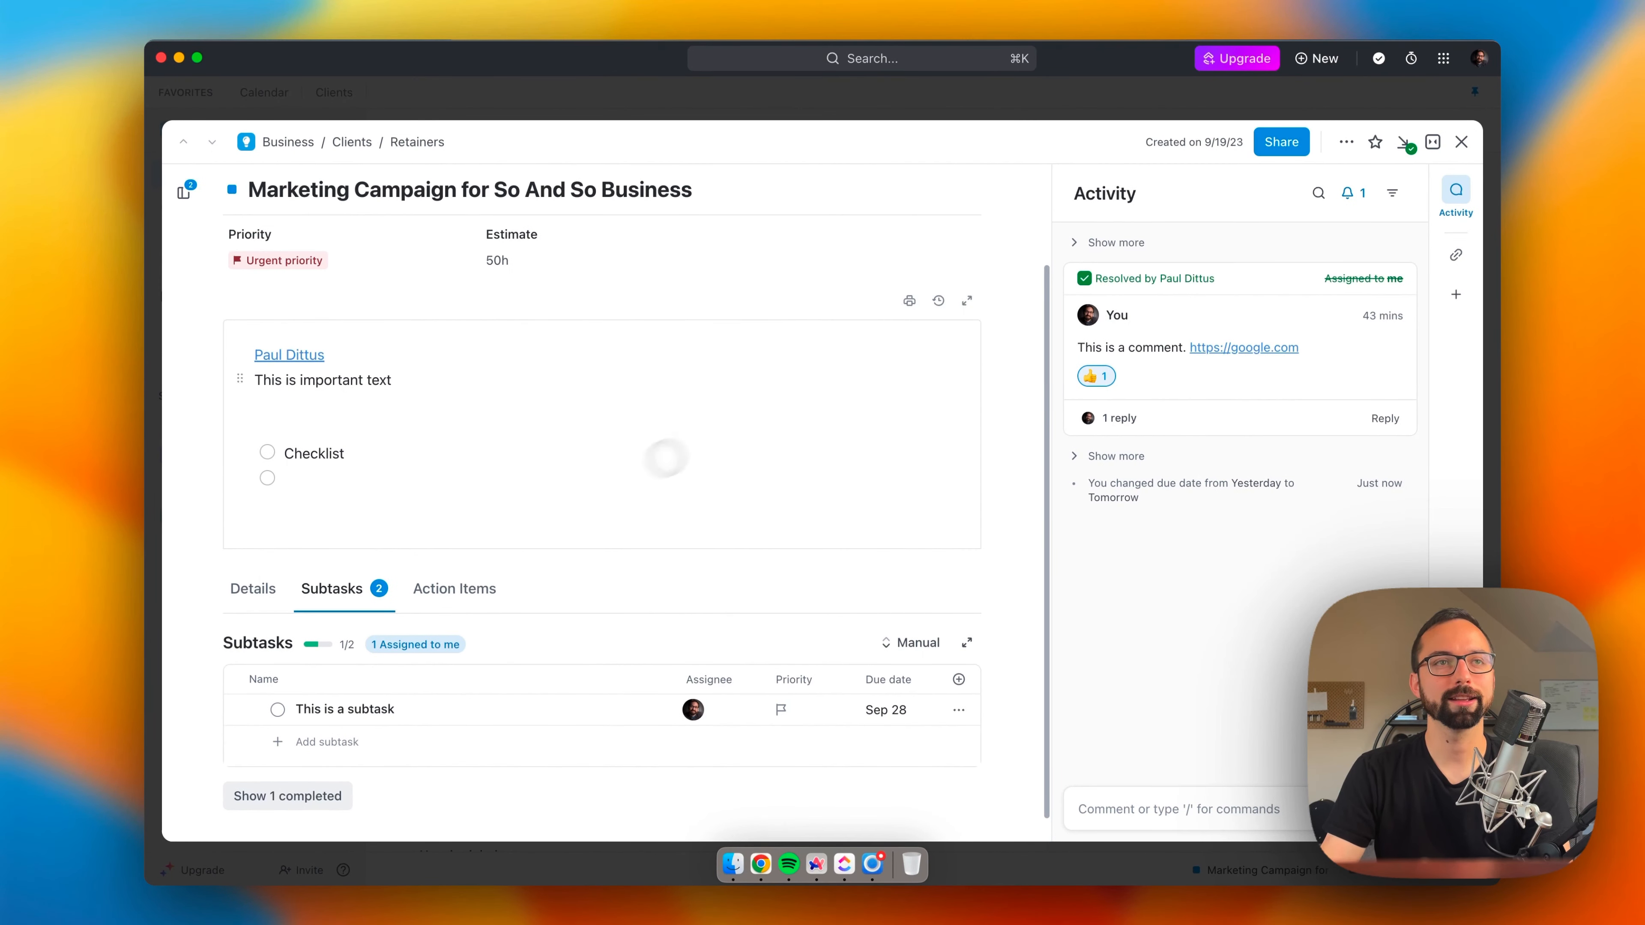
left_click(1432, 141)
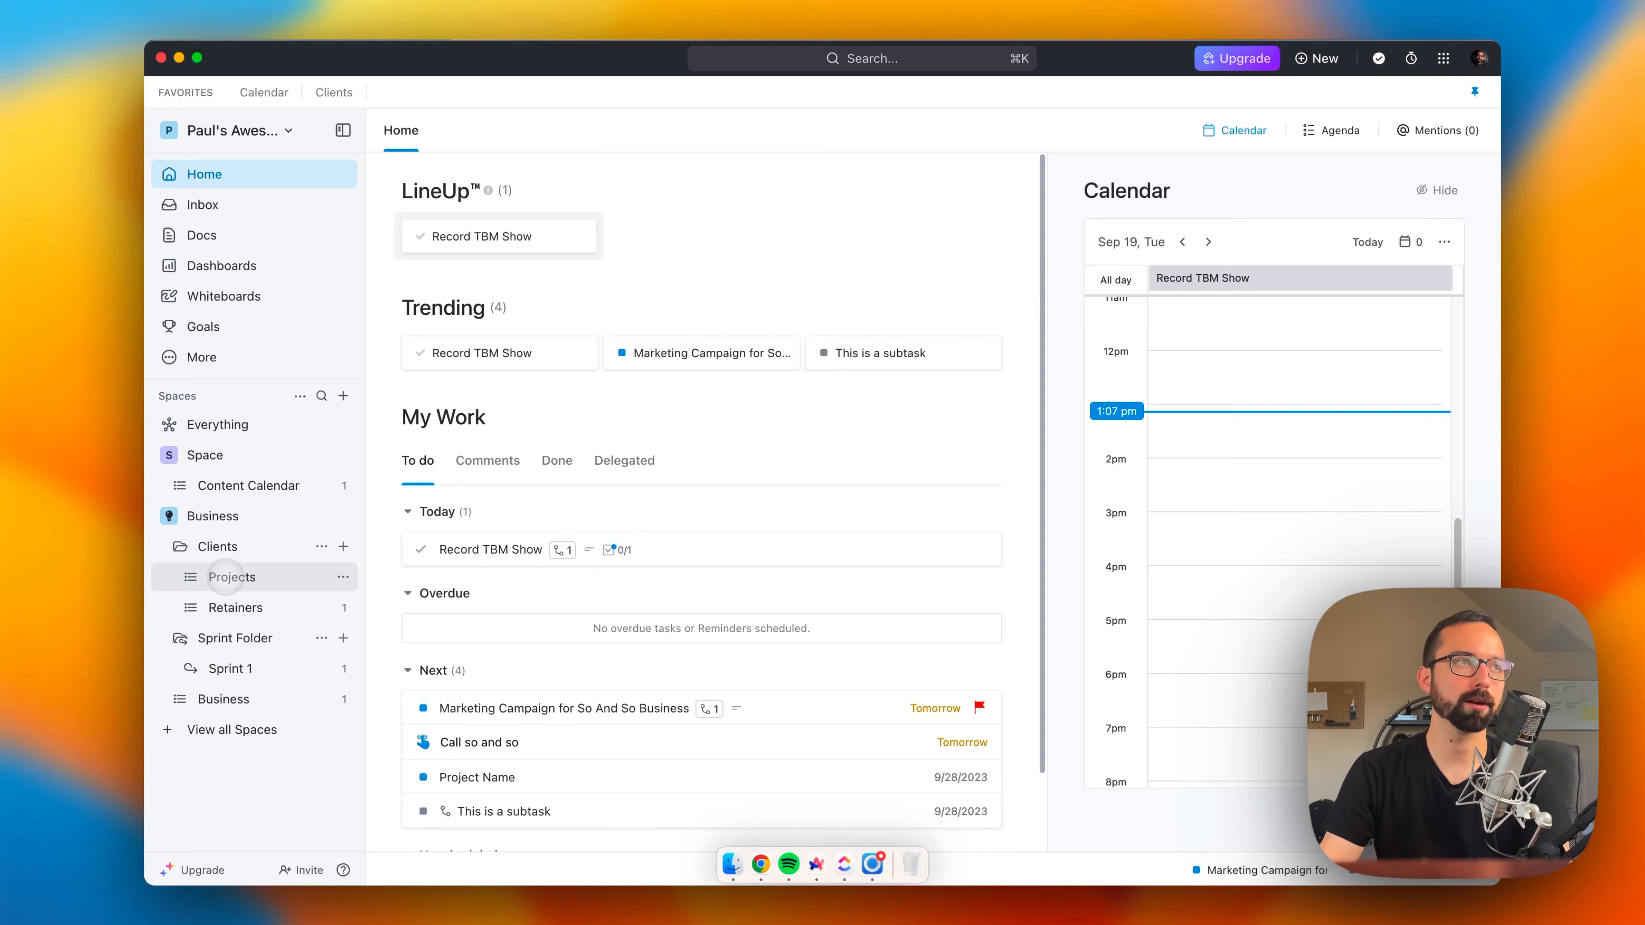
Step: Compare the Projects list with the Clients folder overview and return to the Projects list
left_click(232, 576)
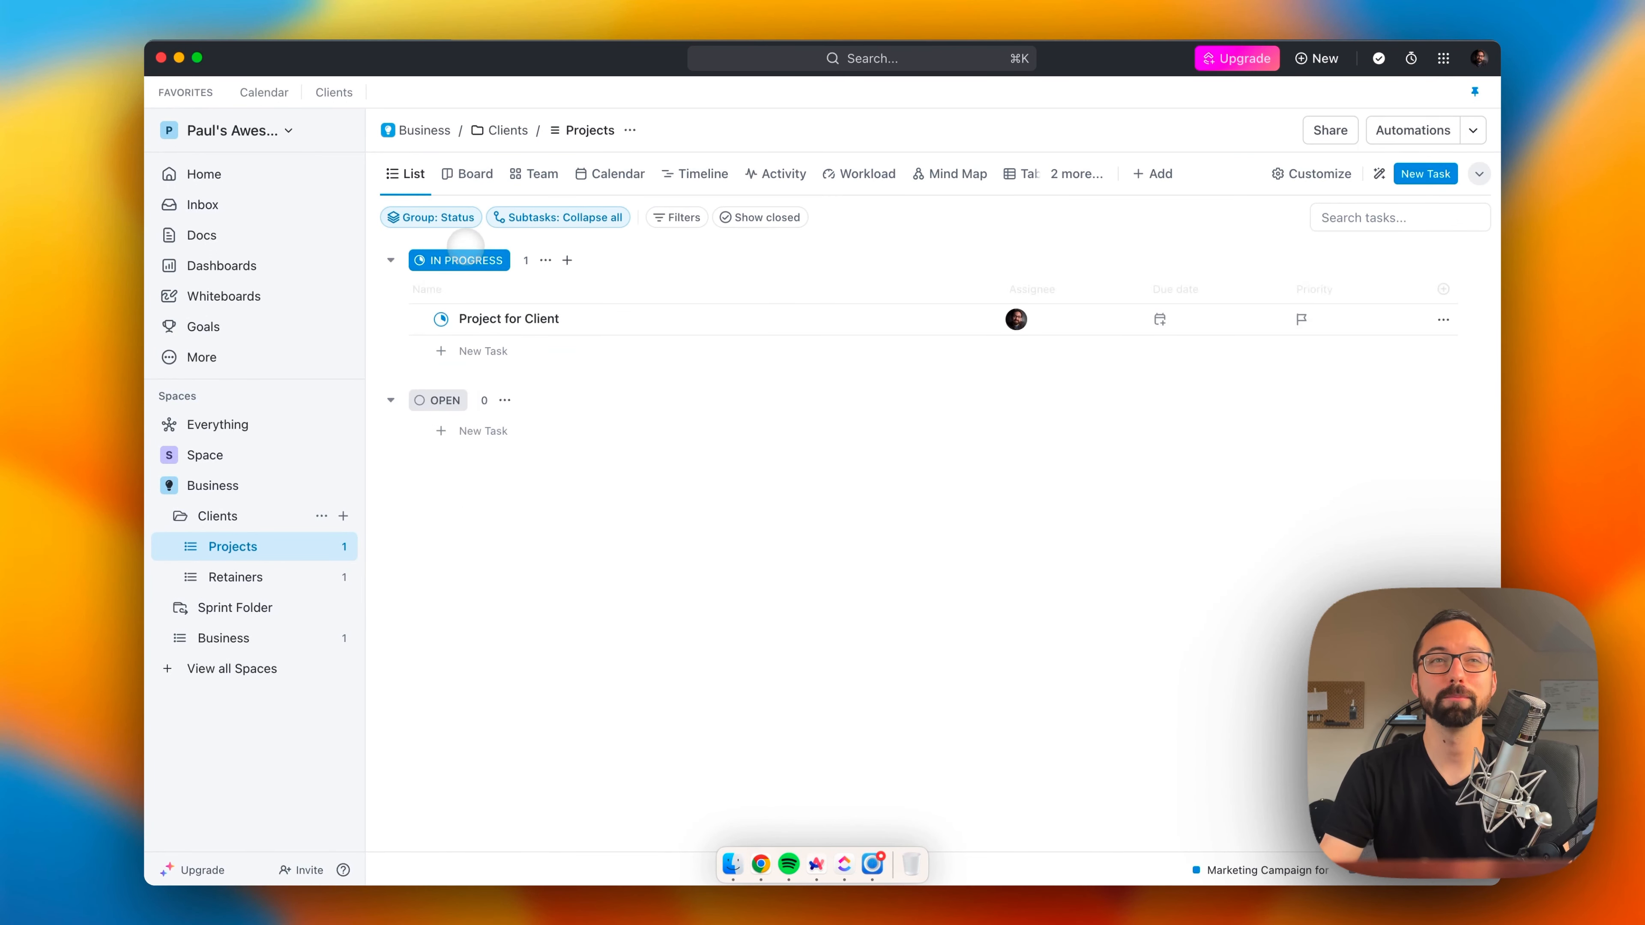
left_click(217, 516)
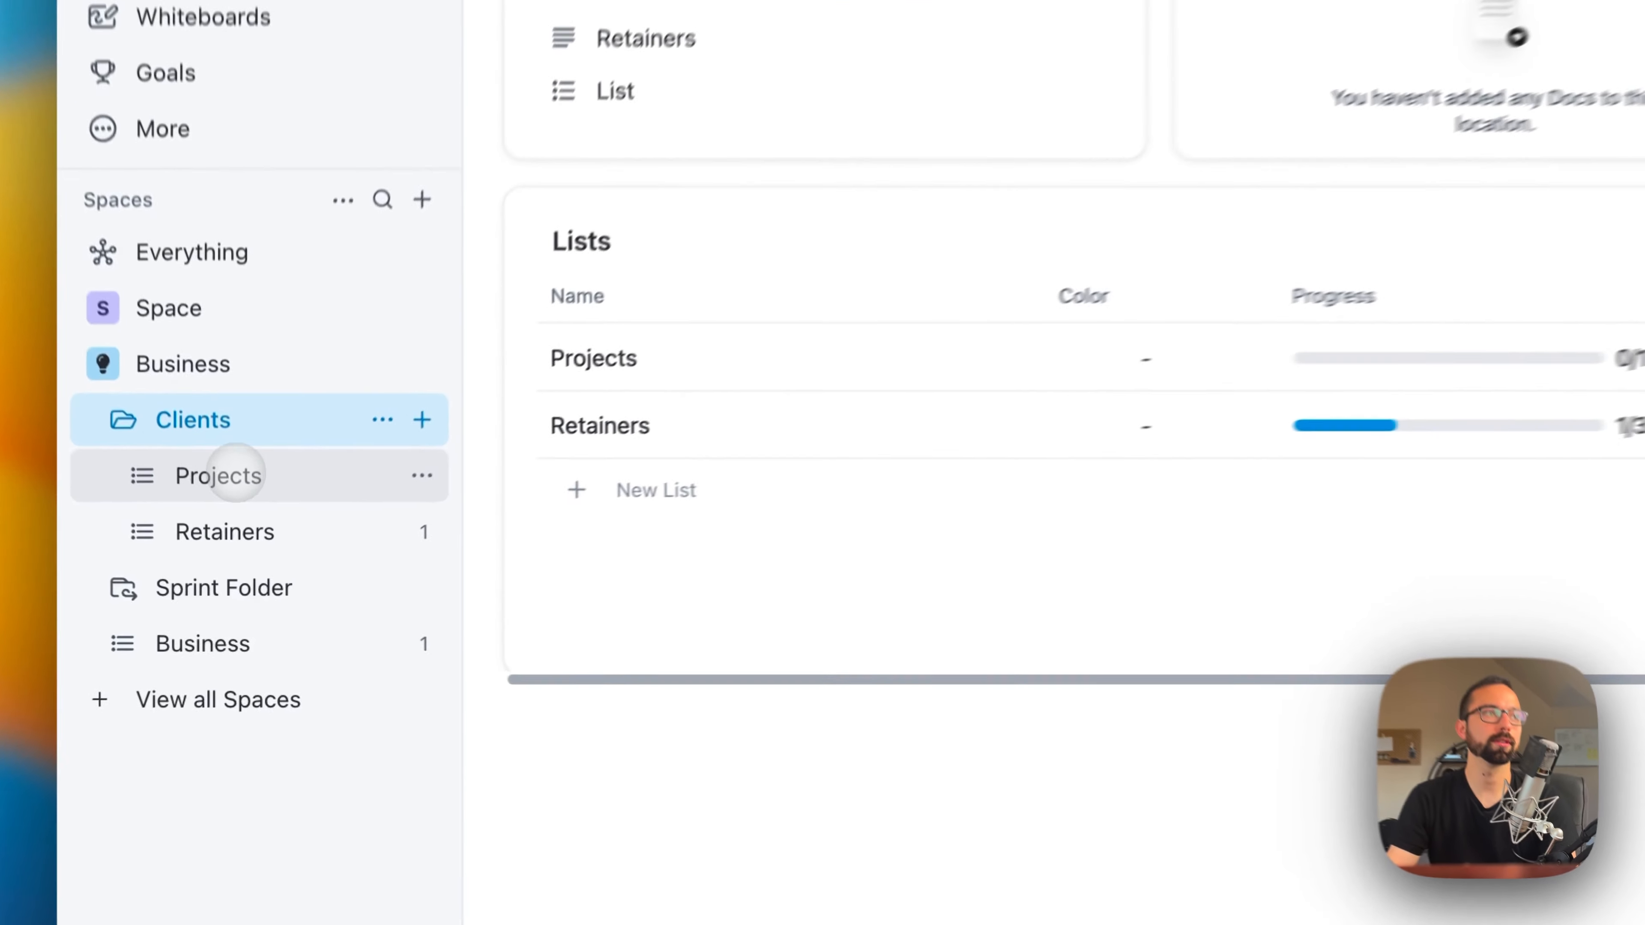
left_click(231, 546)
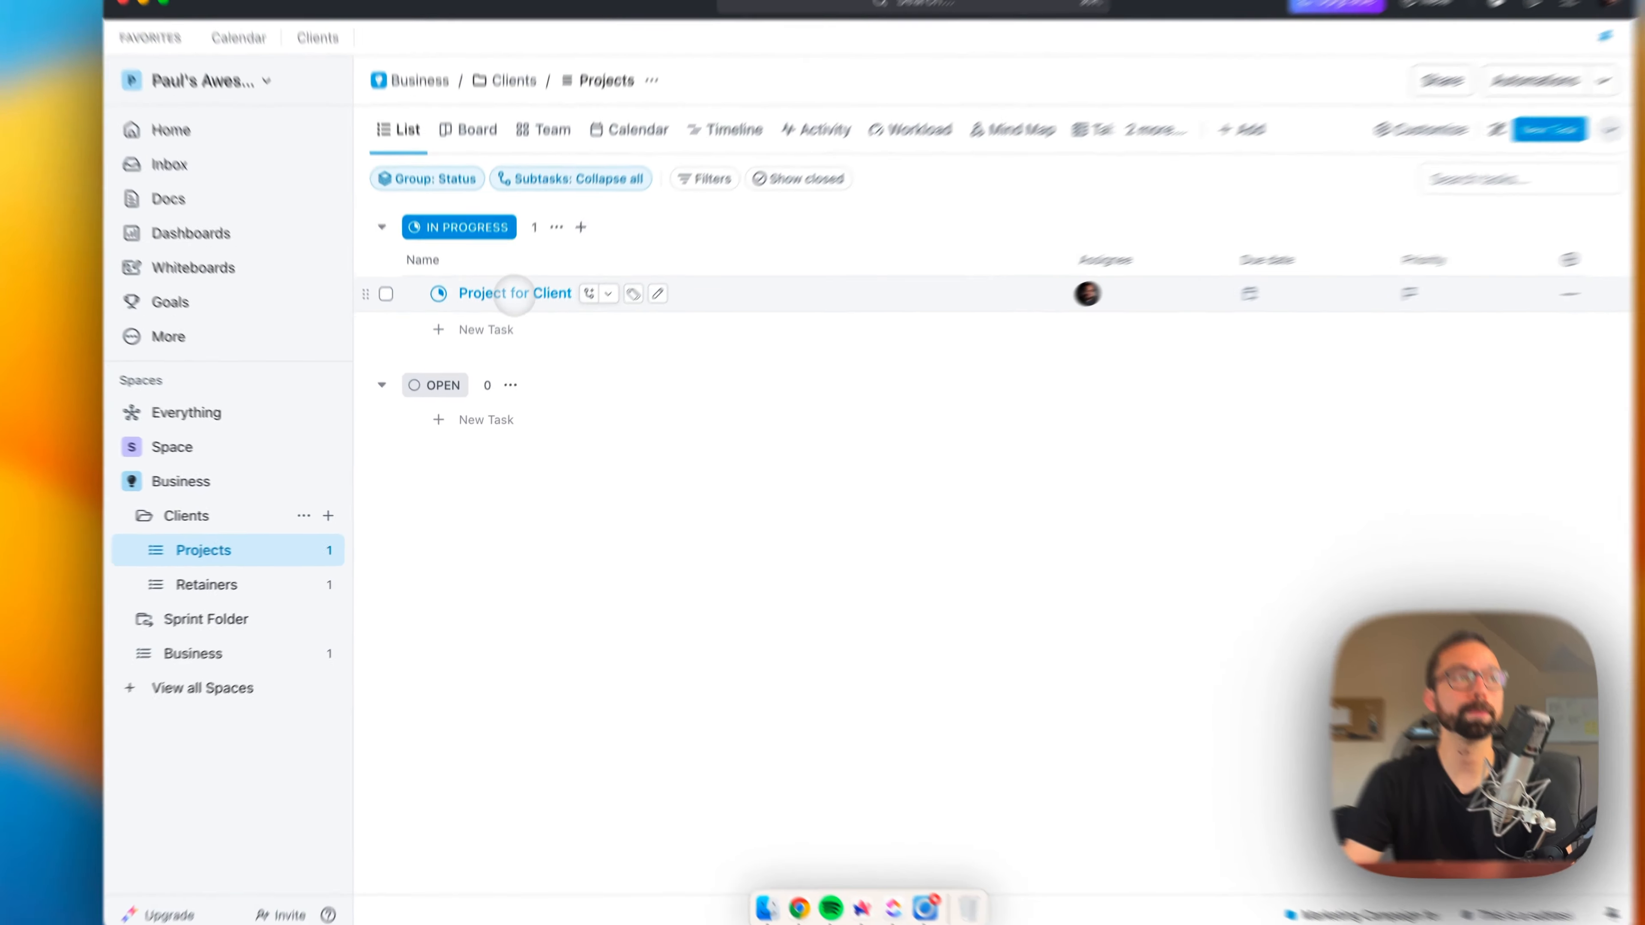
Step: Open the "Project for Client" task and look over its empty description, custom fields and attachments
left_click(502, 317)
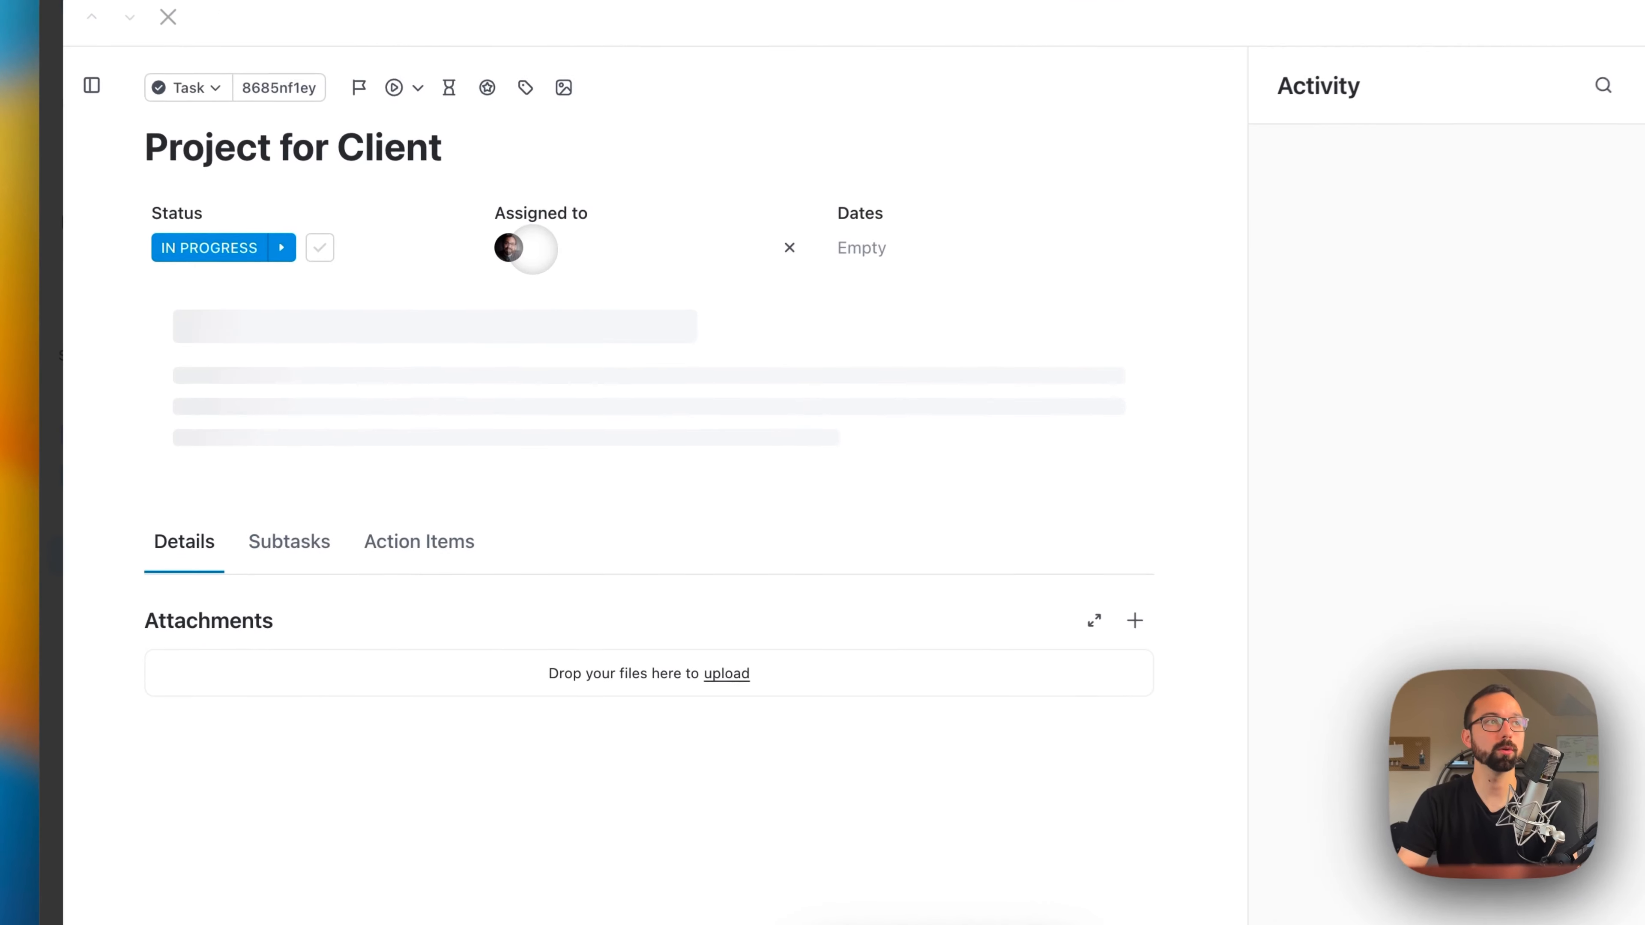
left_click(318, 389)
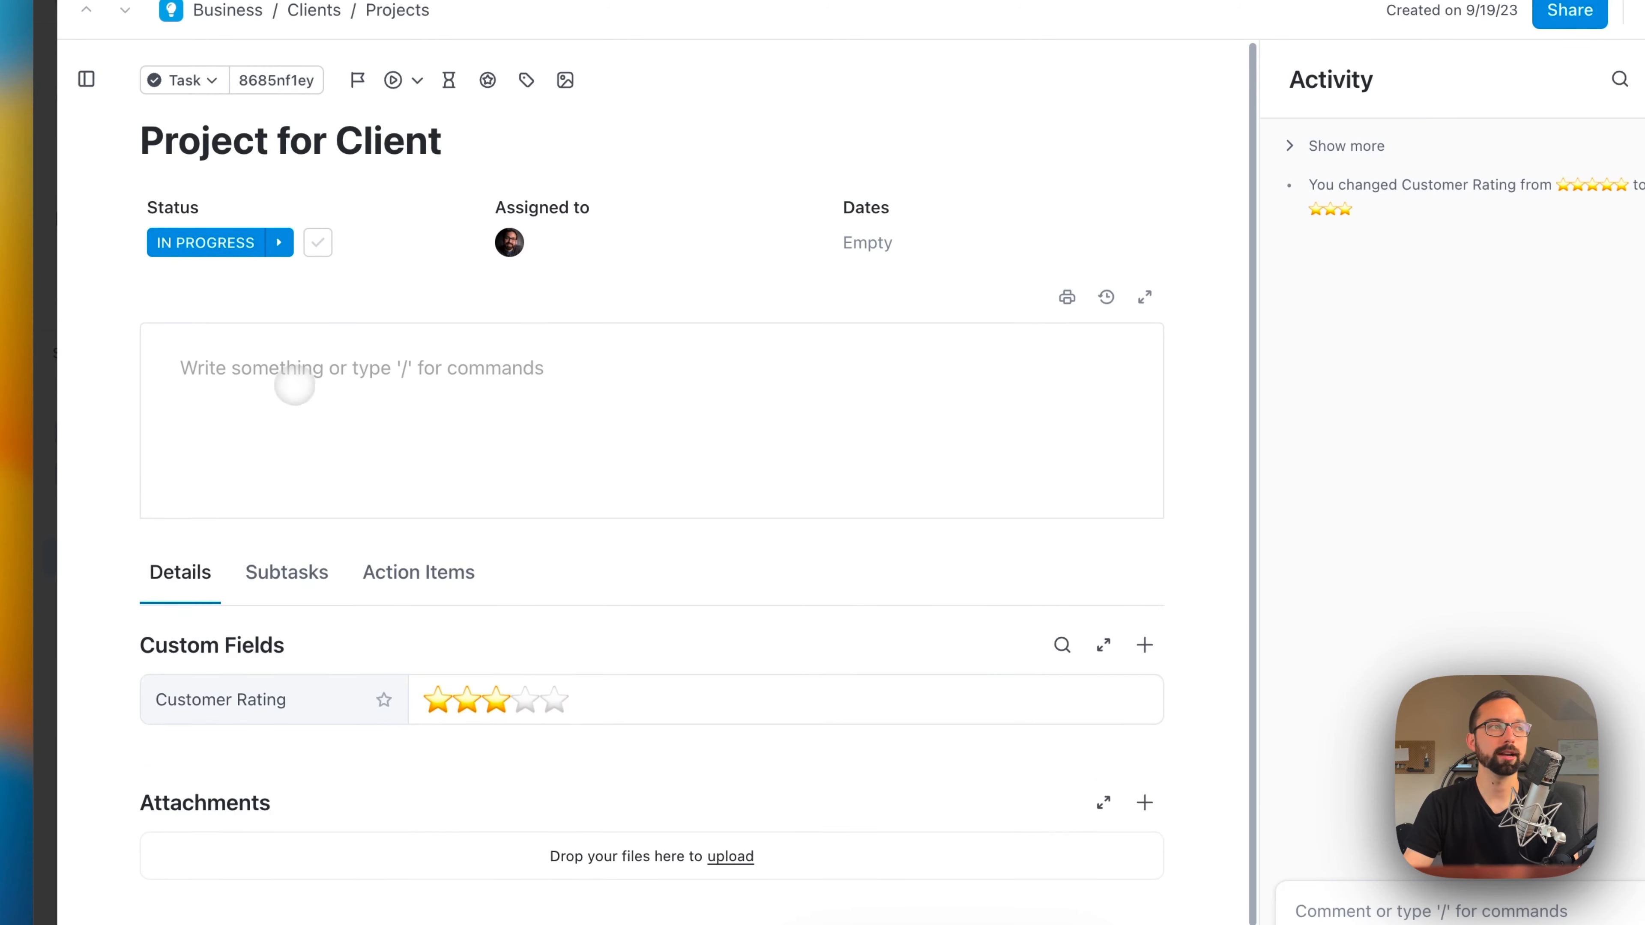
scroll(485, 499, "down", 4)
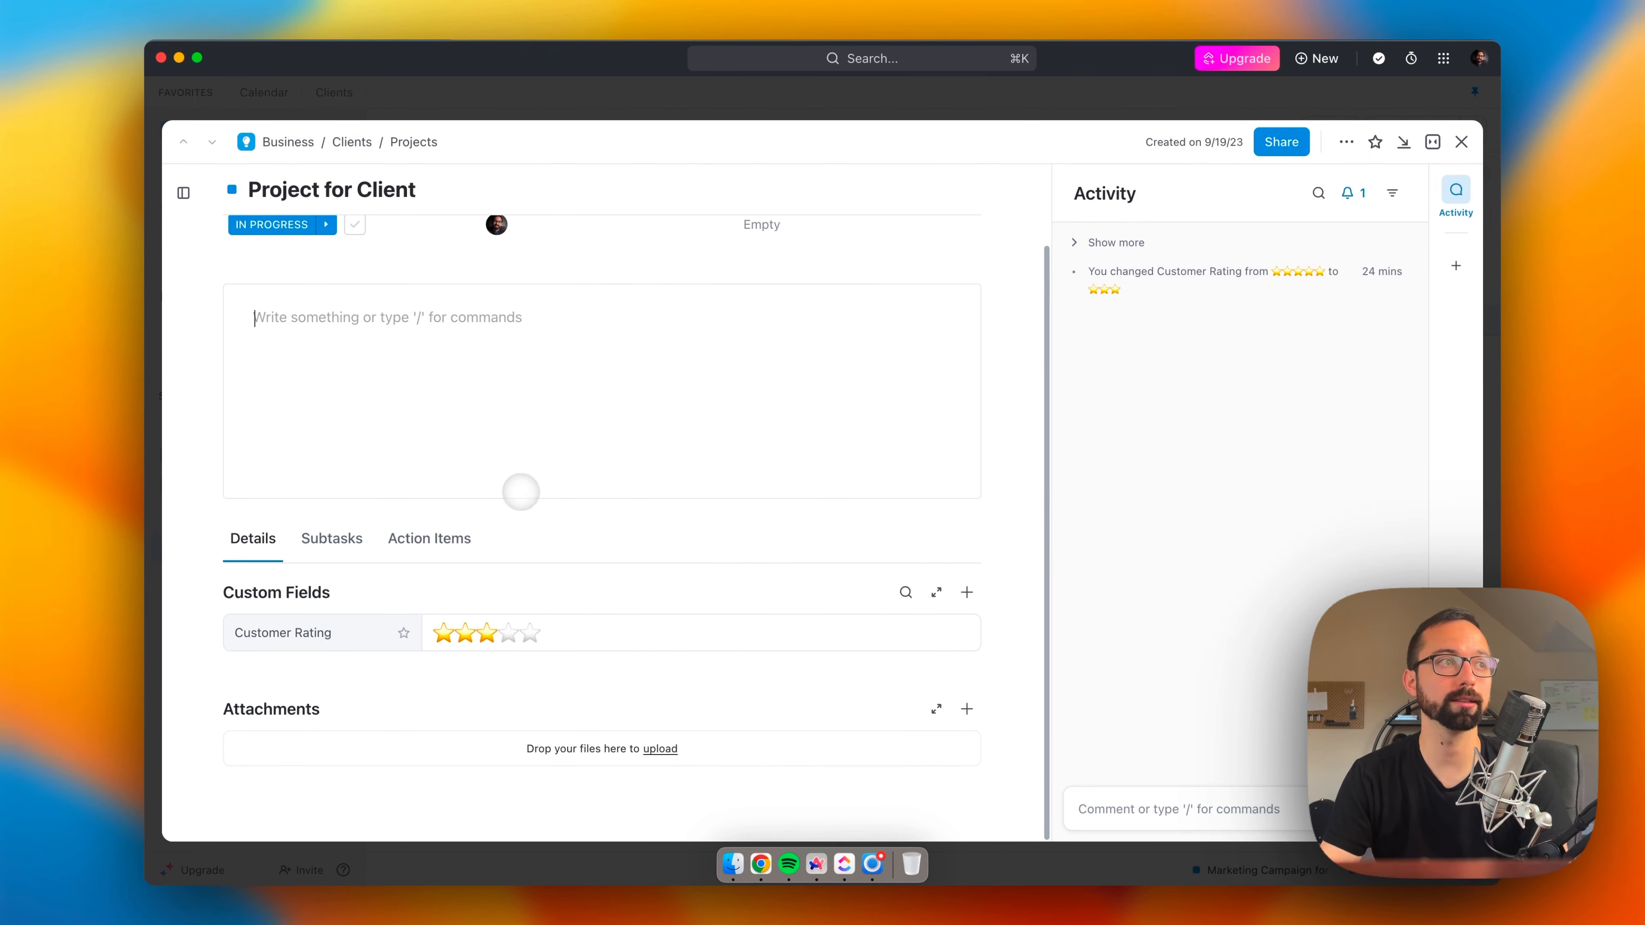
Step: Check the Subtasks section of the "Project for Client" task and return to its Details section
left_click(332, 539)
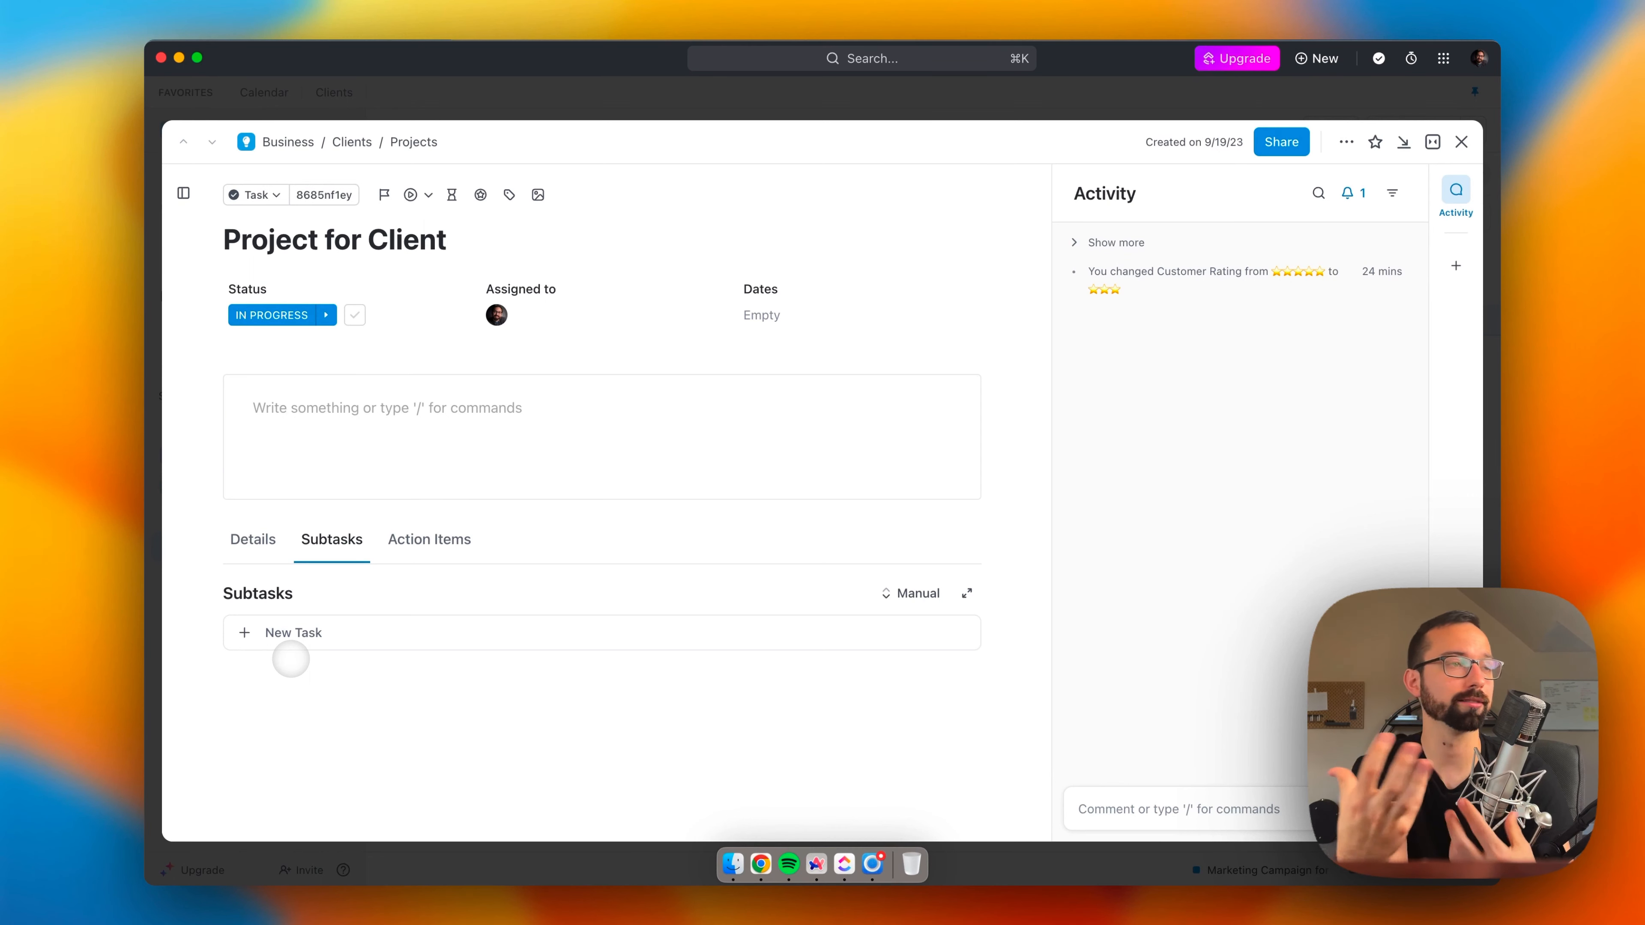
left_click(304, 400)
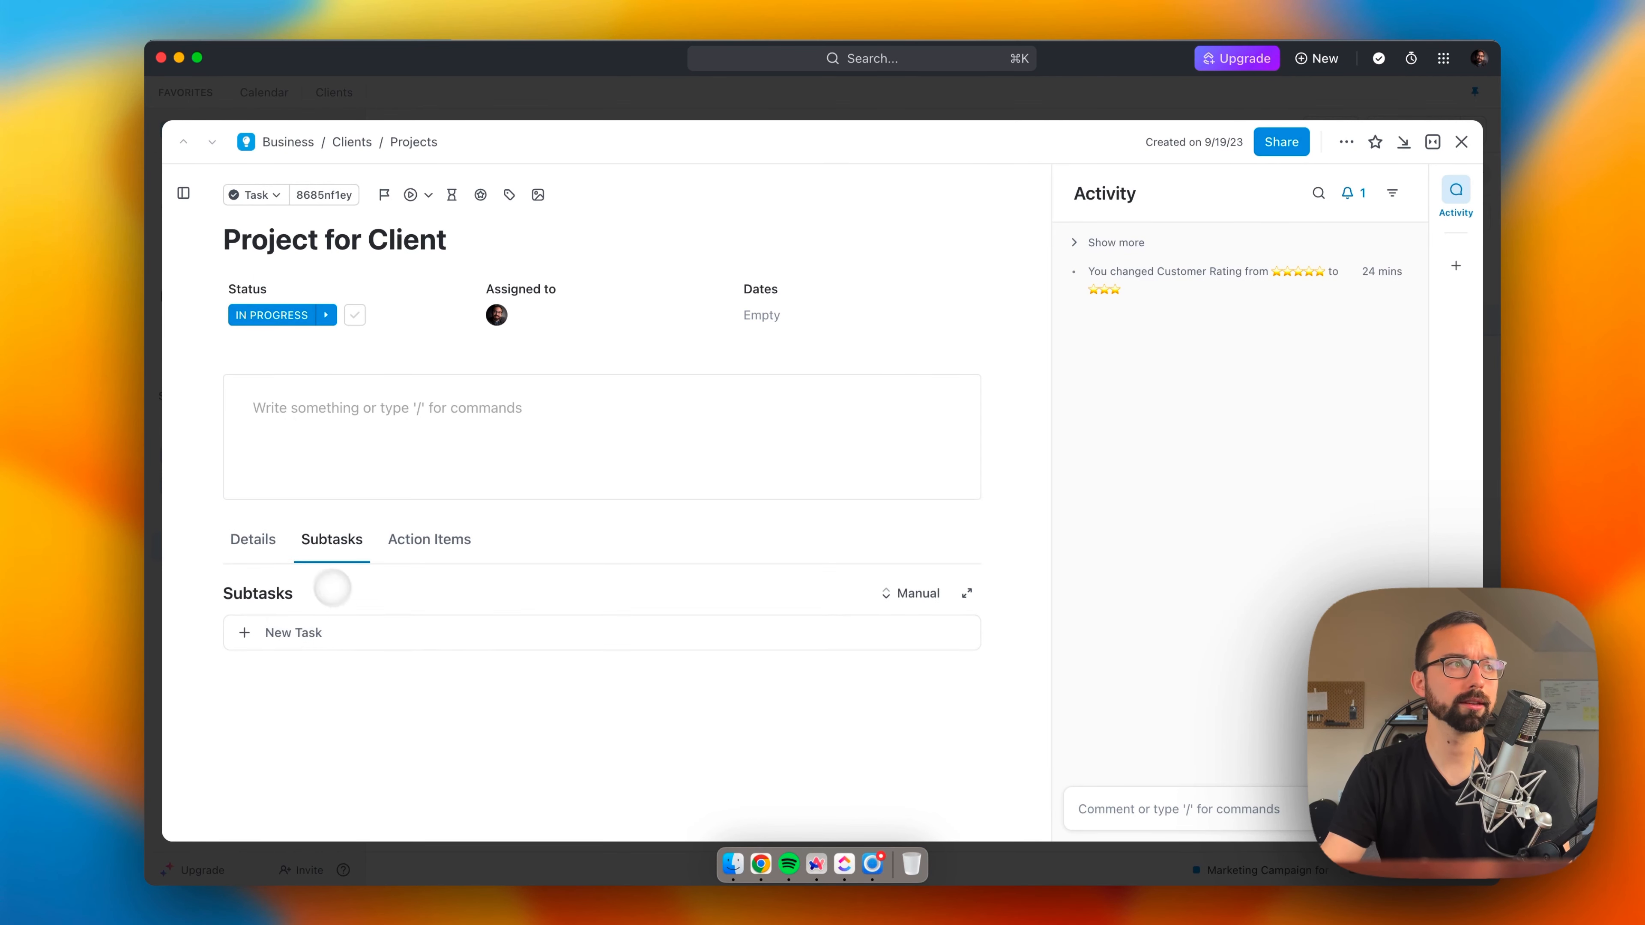
left_click(272, 544)
Step: Start a comment on the "Project for Client" task, explore assigning it to yourself, and close the task without sending
left_click(1139, 804)
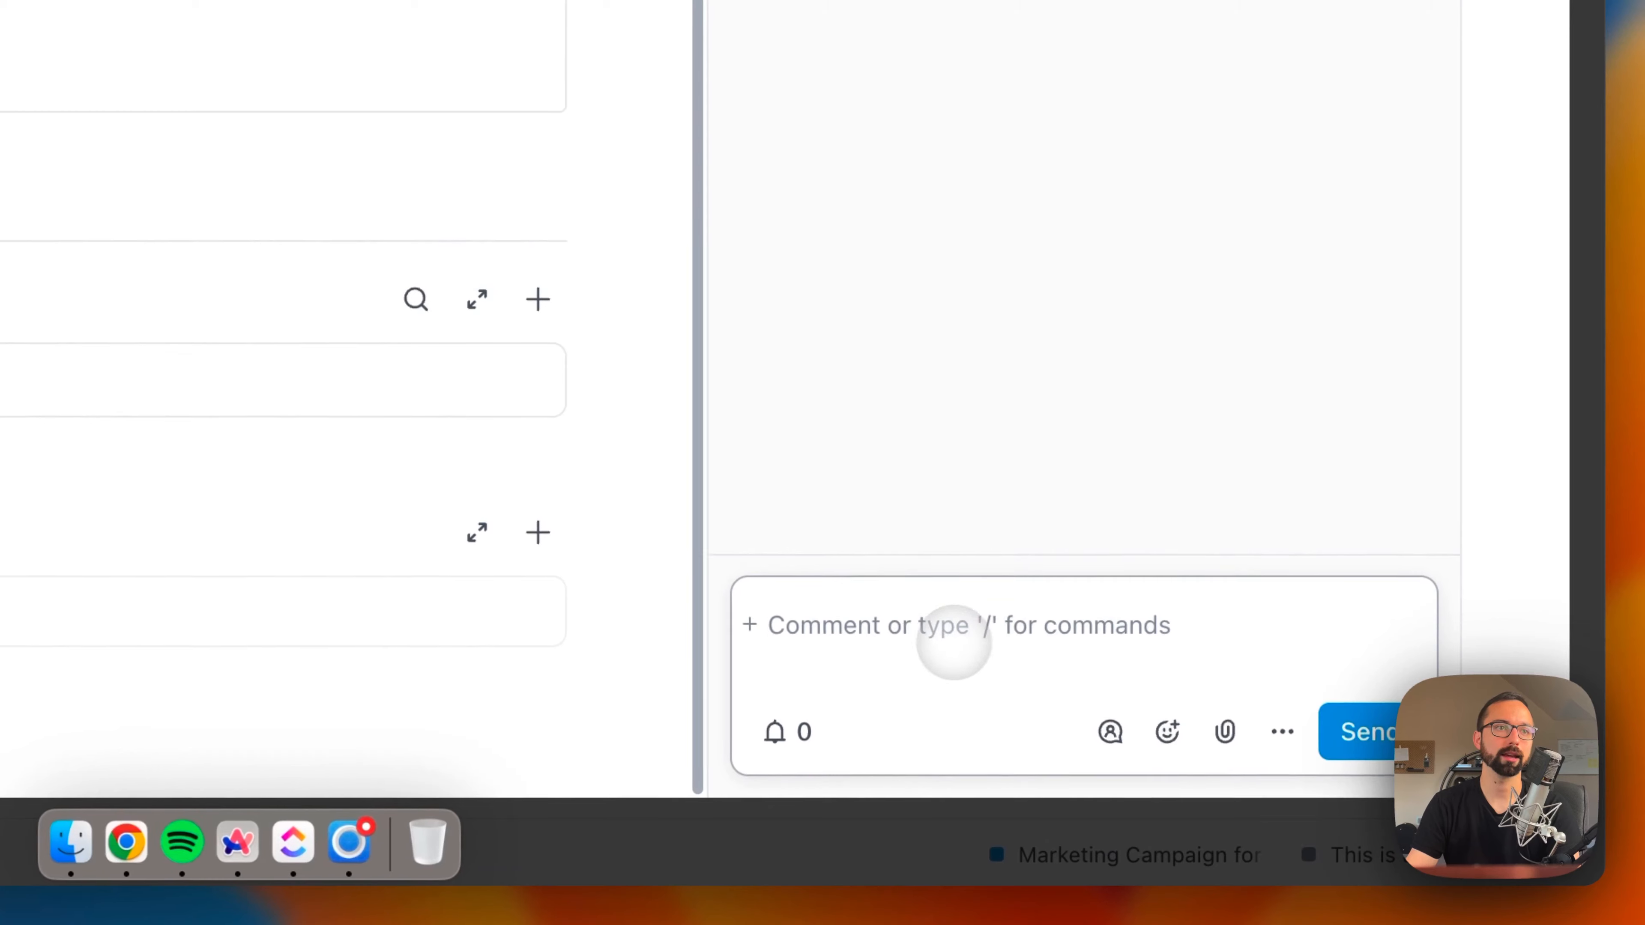
left_click(1108, 732)
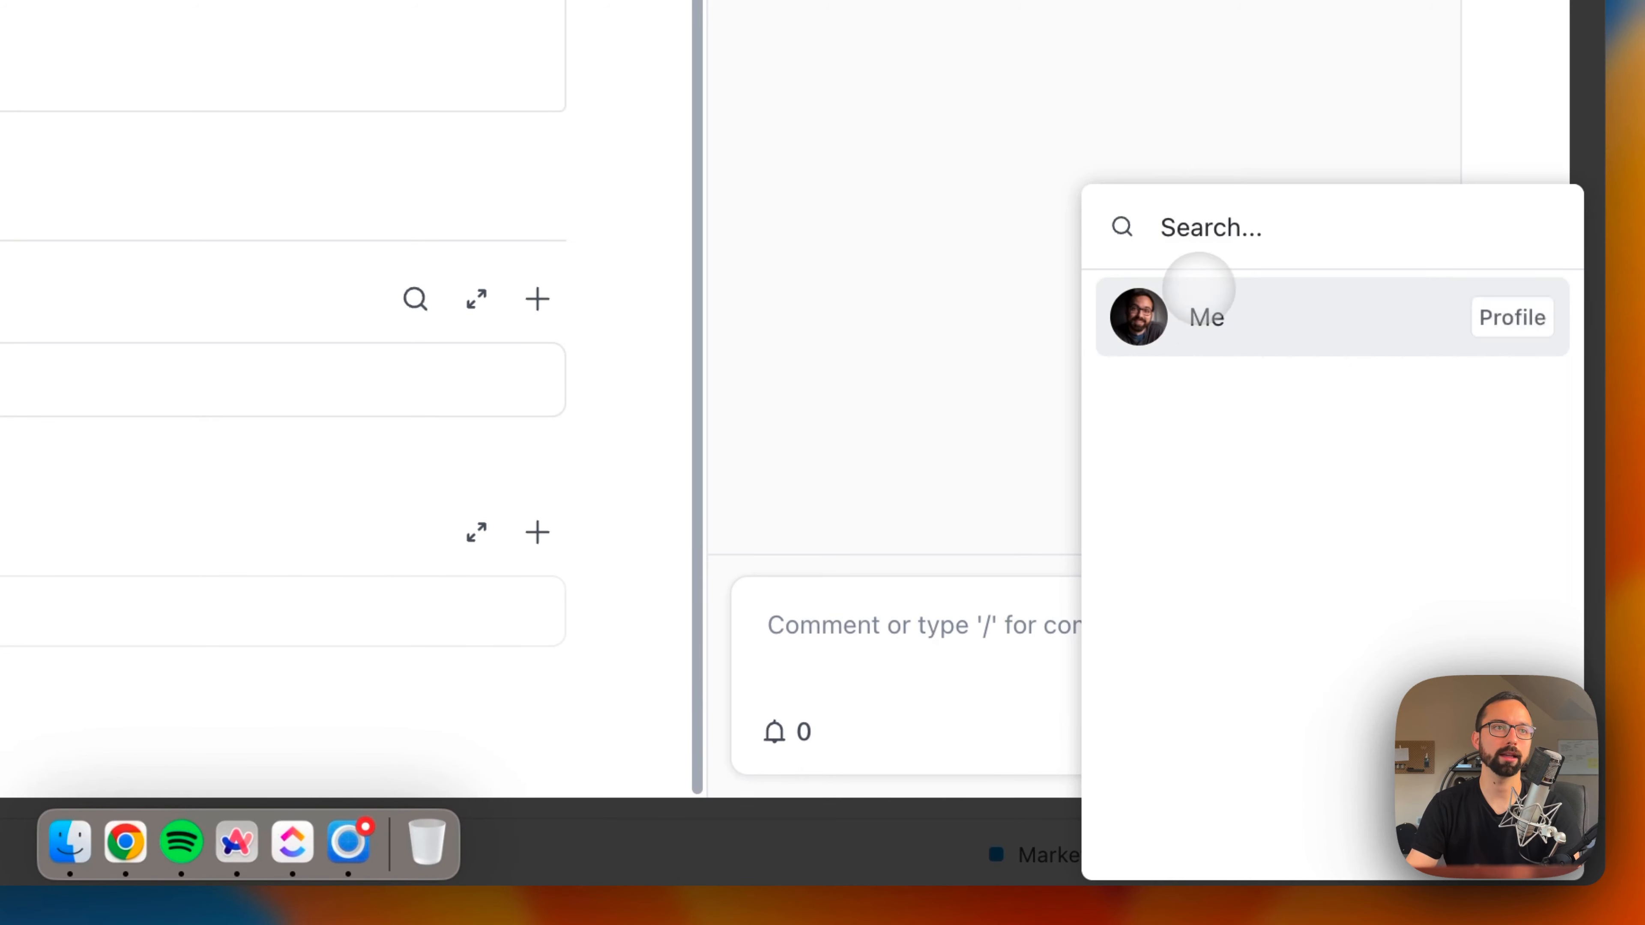
left_click(1198, 301)
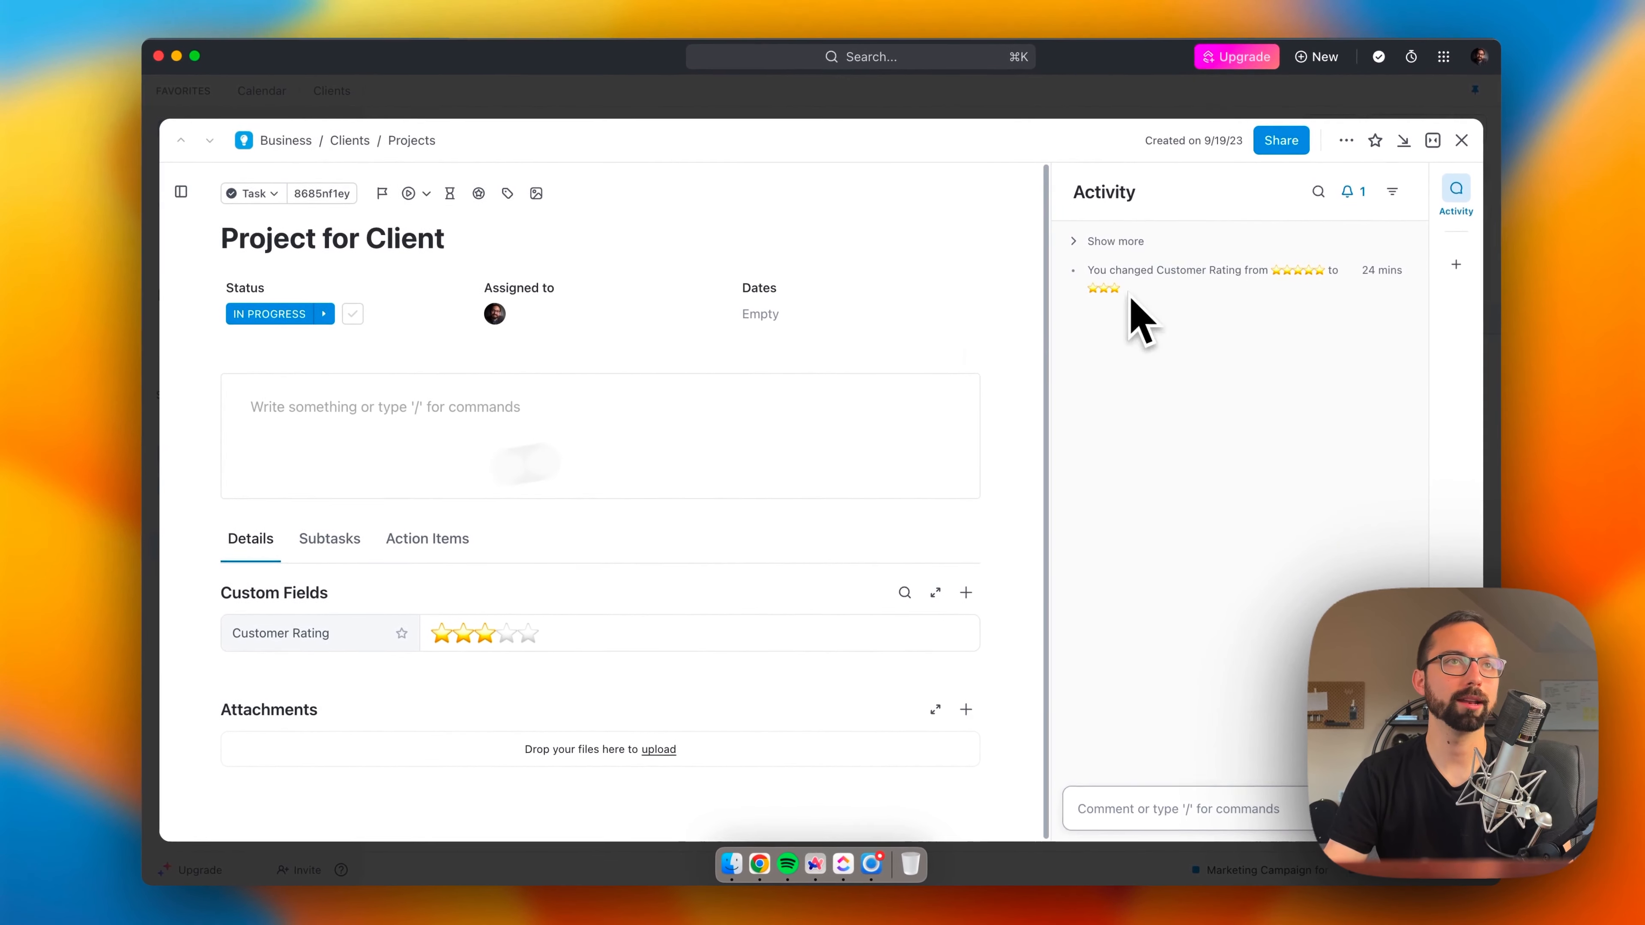
left_click(1461, 140)
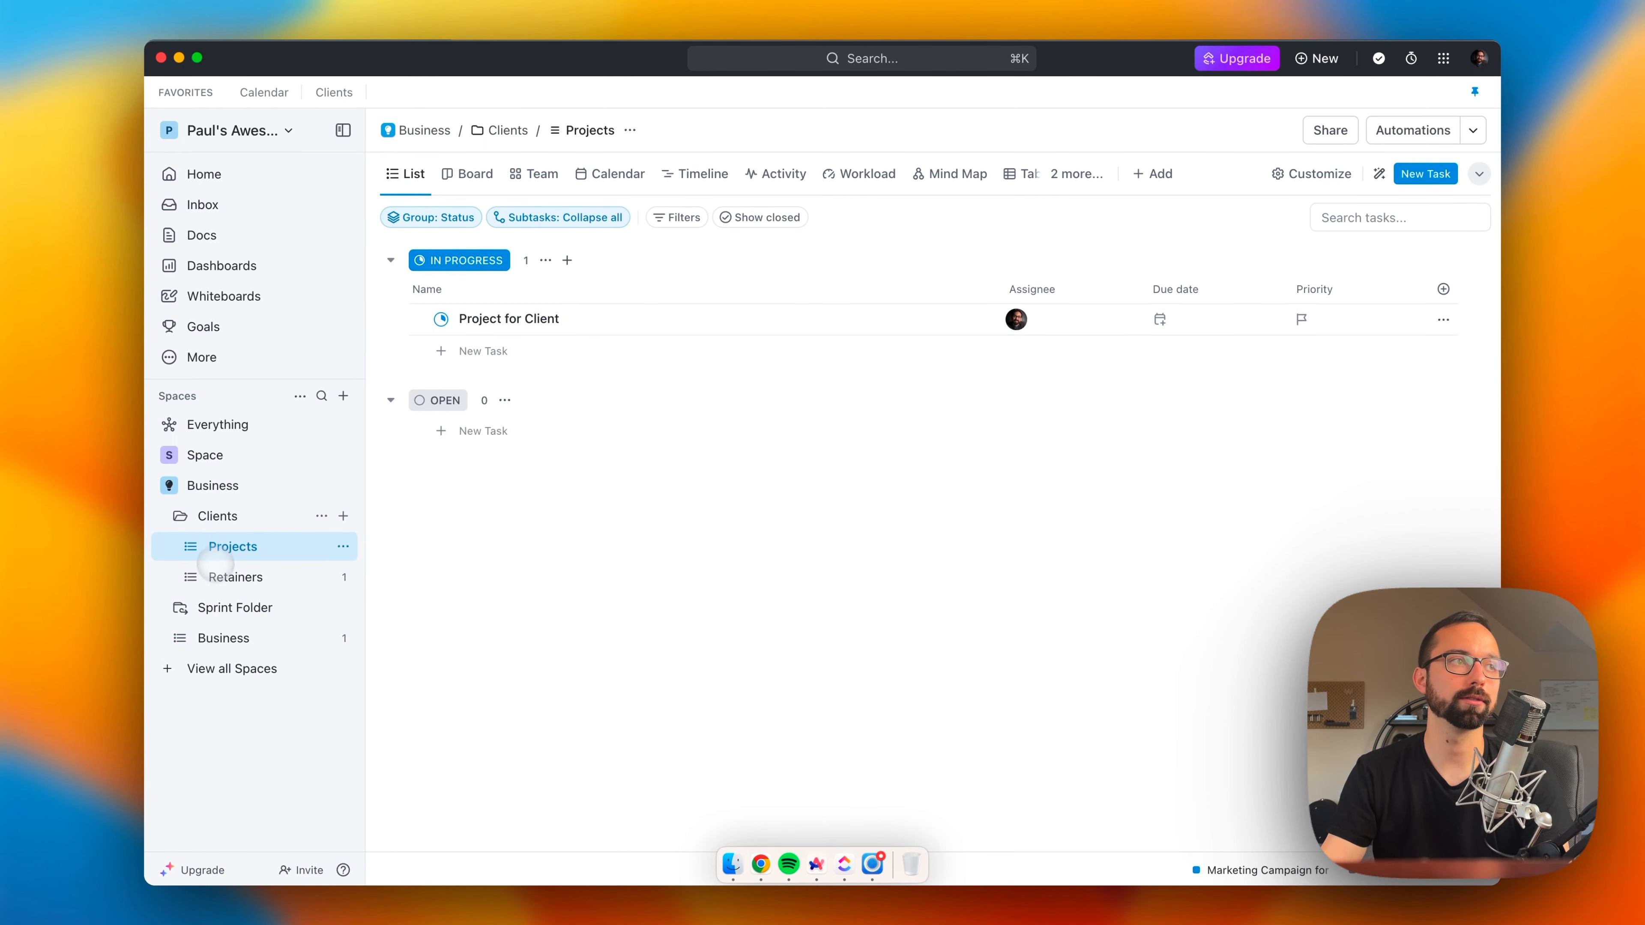
Step: View the Clients folder overview with its lists, and reopen the Projects list inside that folder
left_click(220, 515)
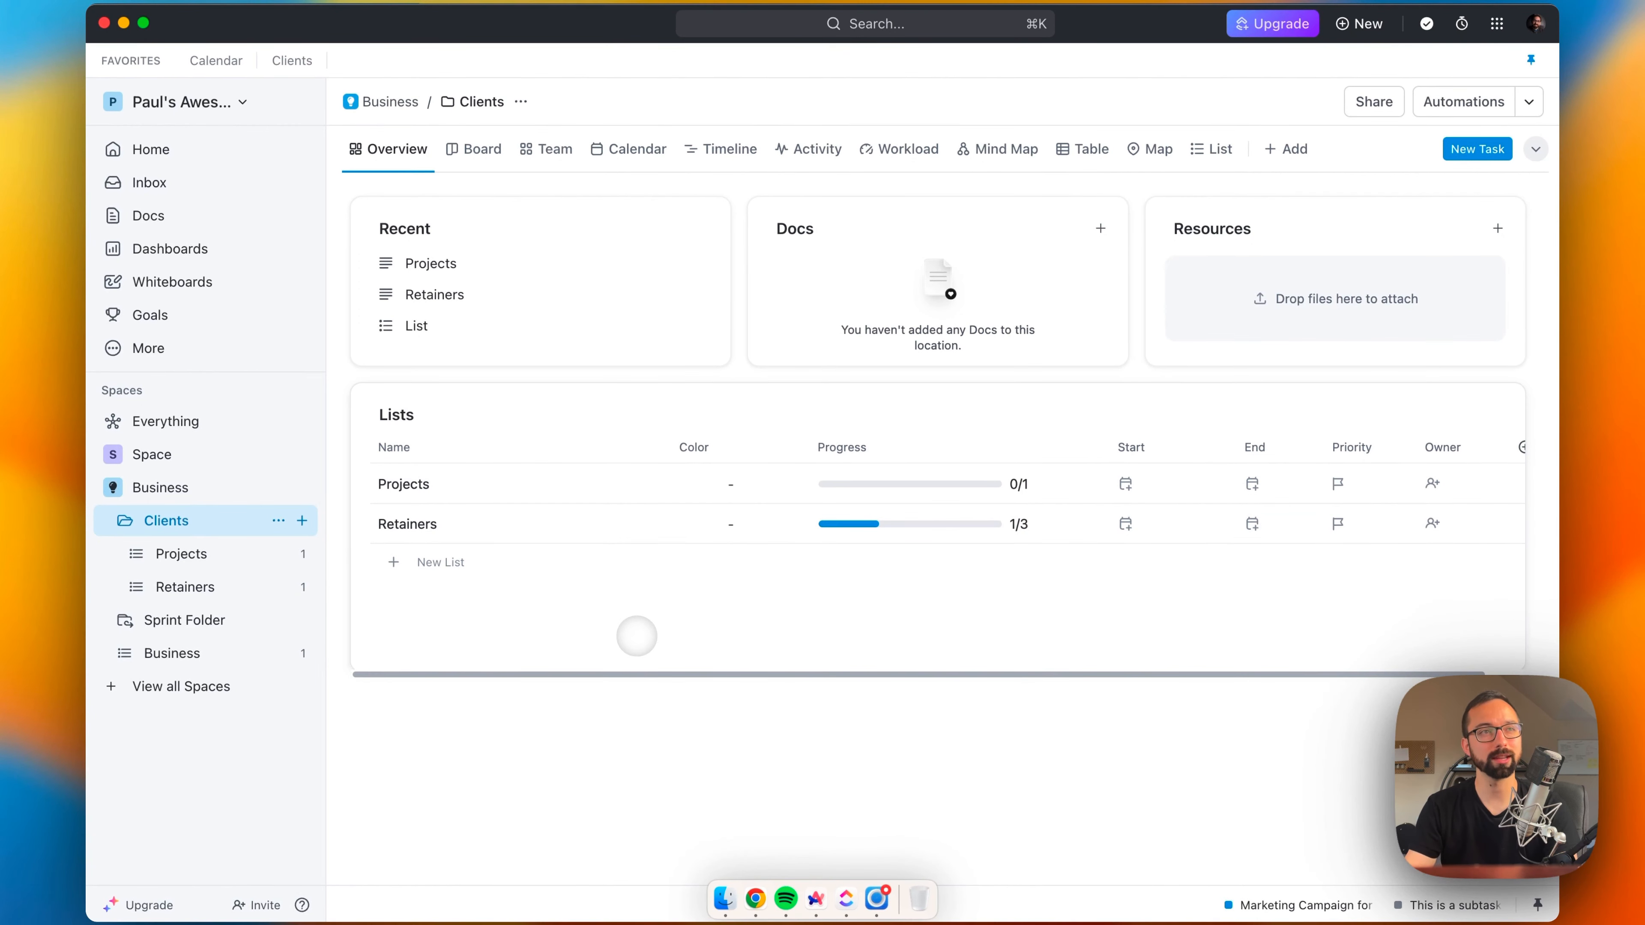
left_click(123, 566)
left_click(112, 550)
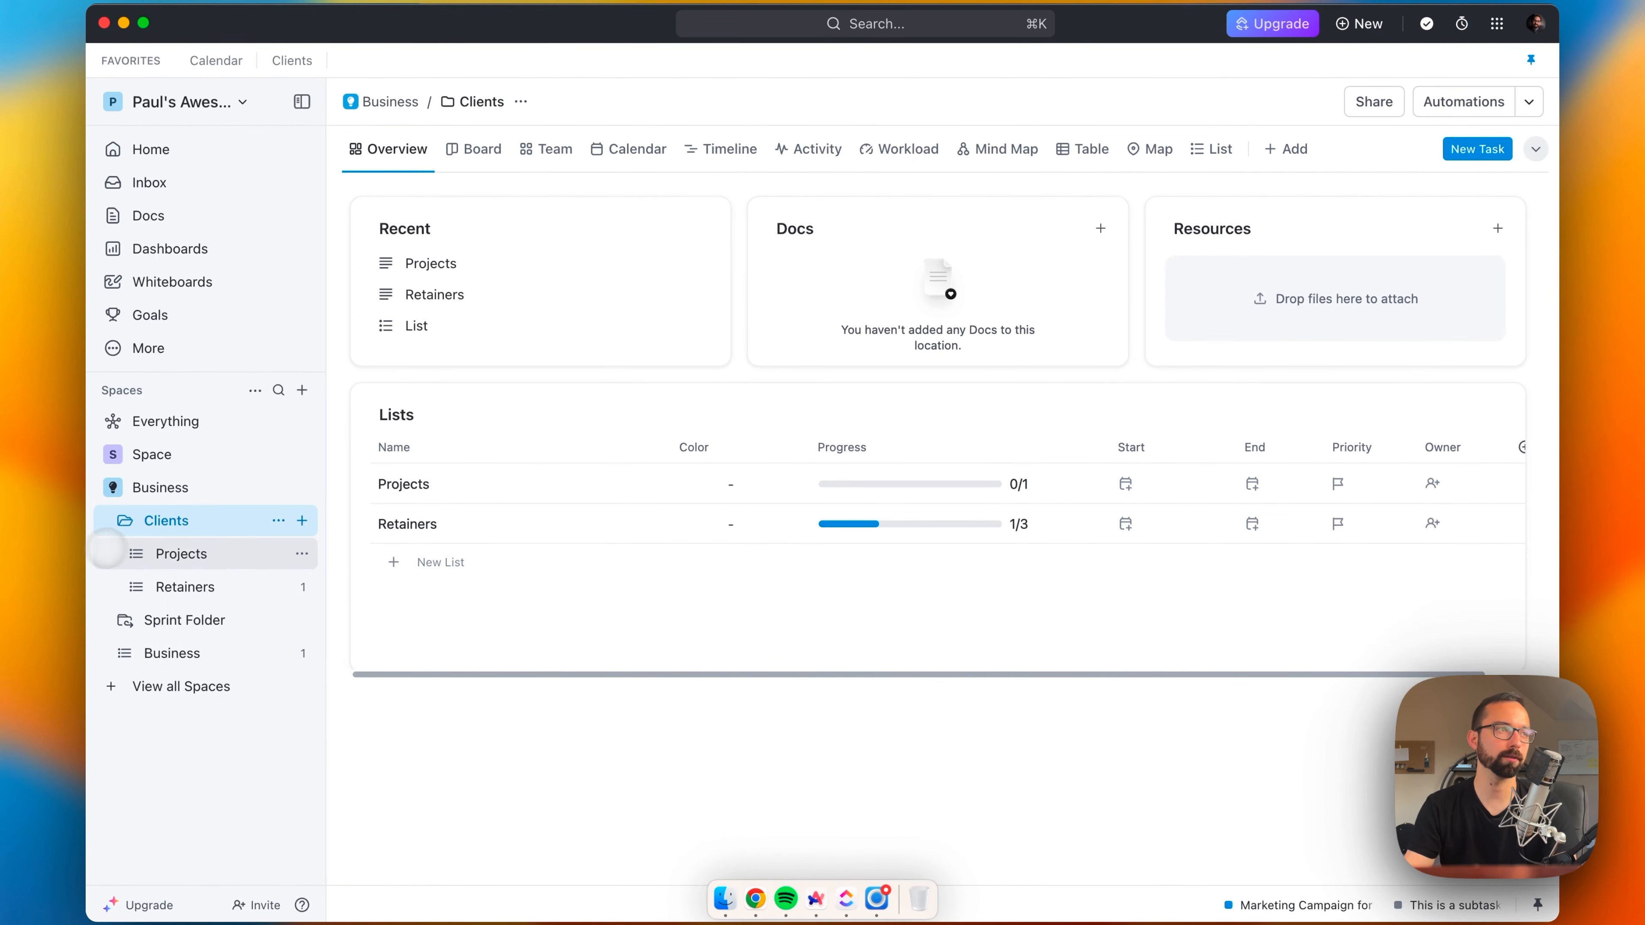
left_click(184, 554)
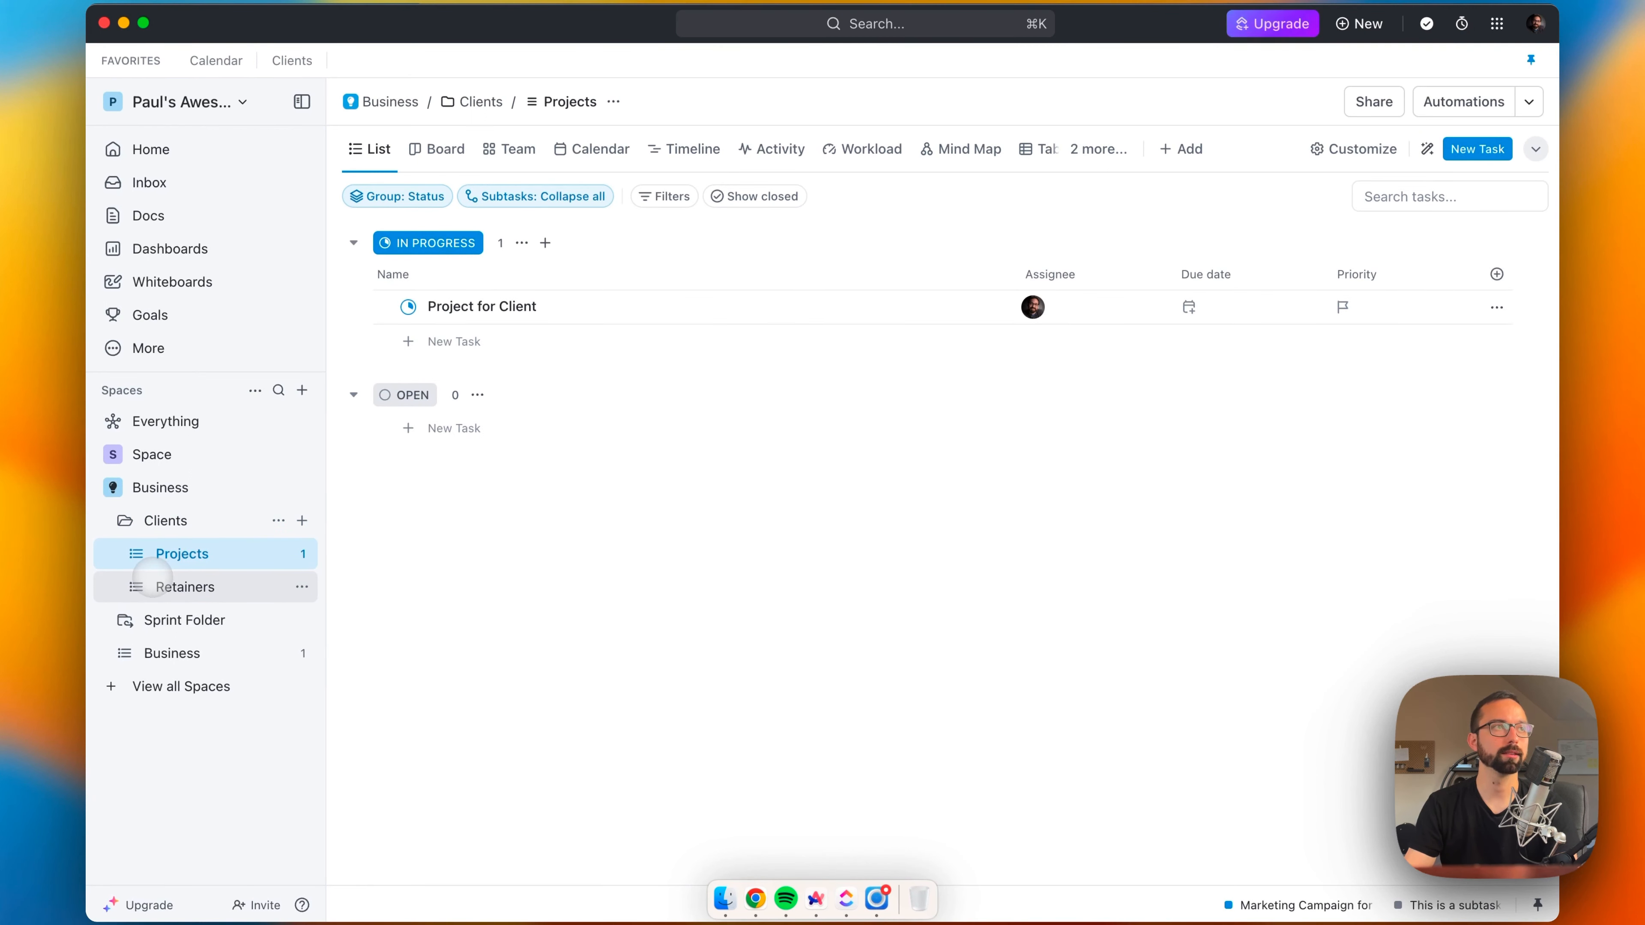